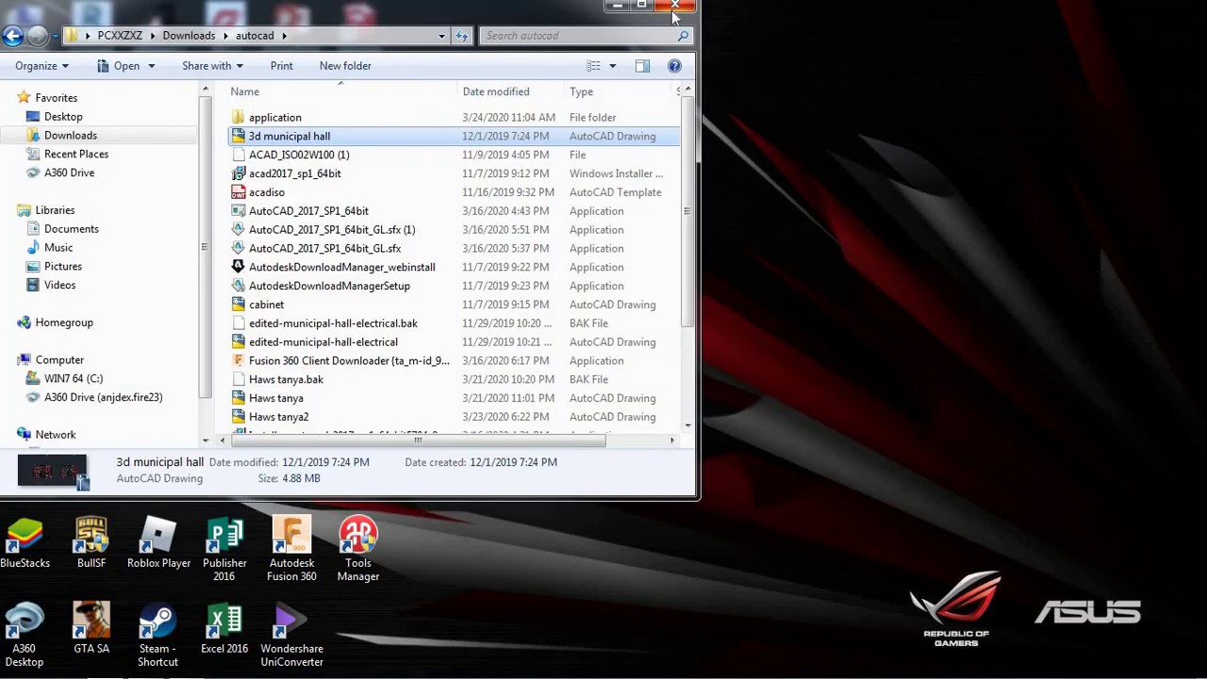
- Switch to AutoCAD and zoom in on the 2400, 1000 and 400 dimensions above the LADIES wall
left_click(675, 5)
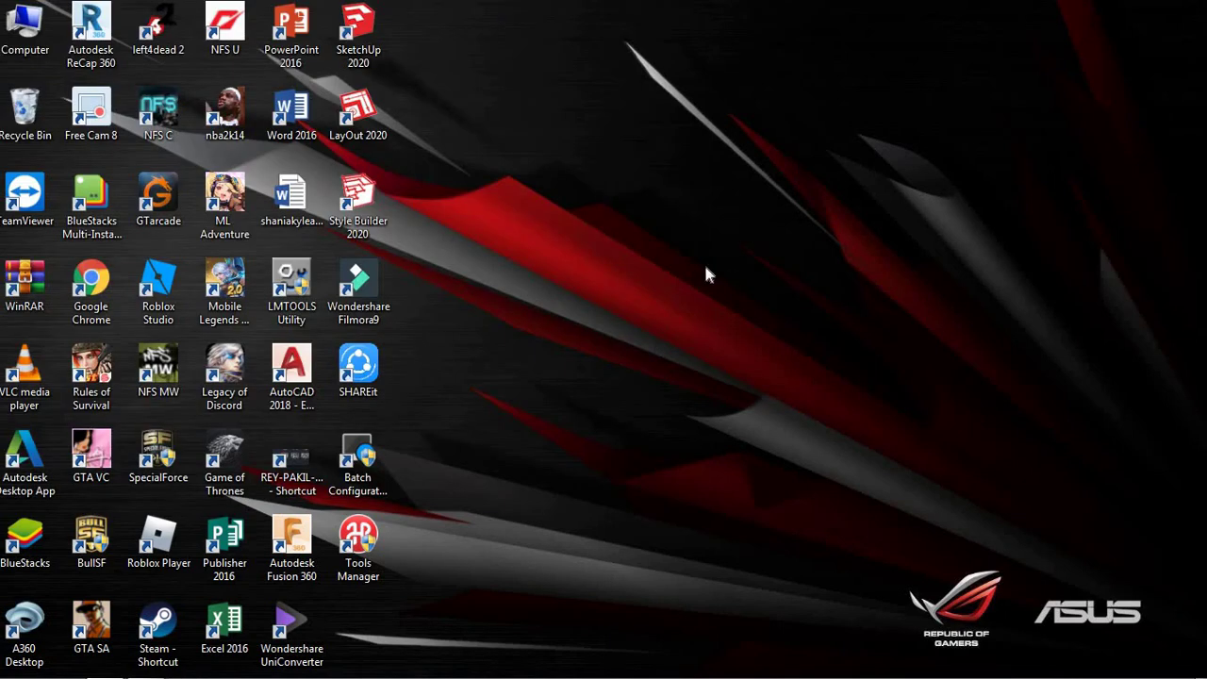
key("alt+Tab")
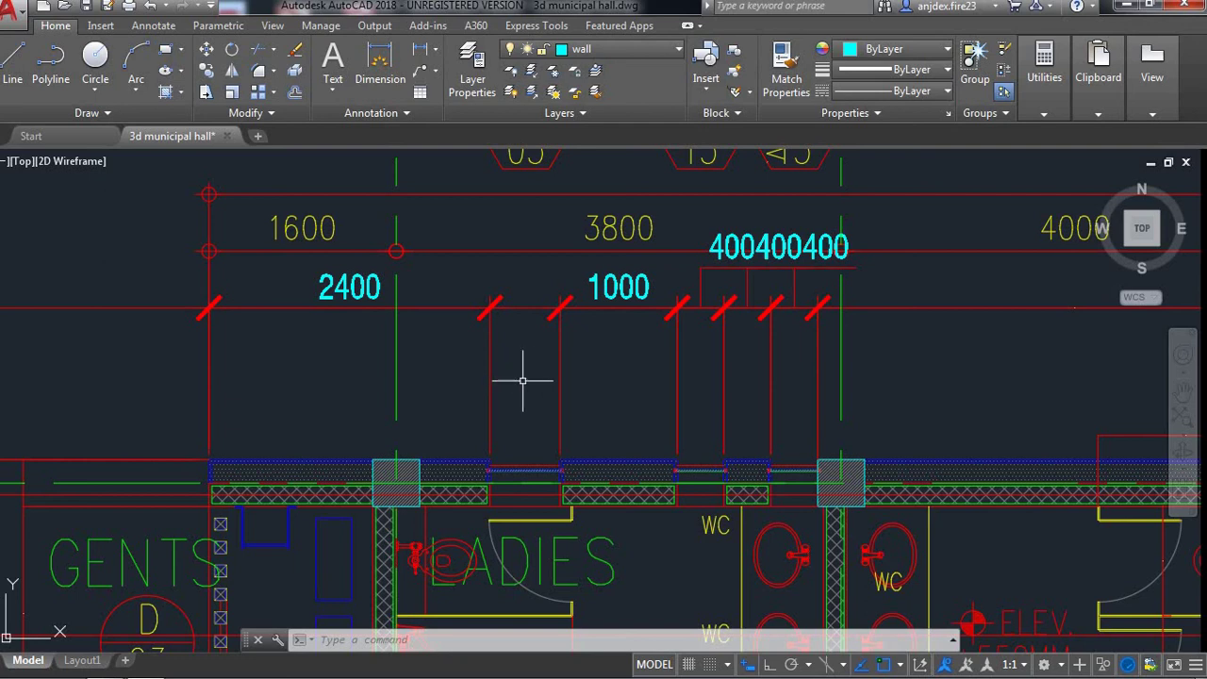
scroll(528, 299, "up", 4)
scroll(526, 302, "down", 4)
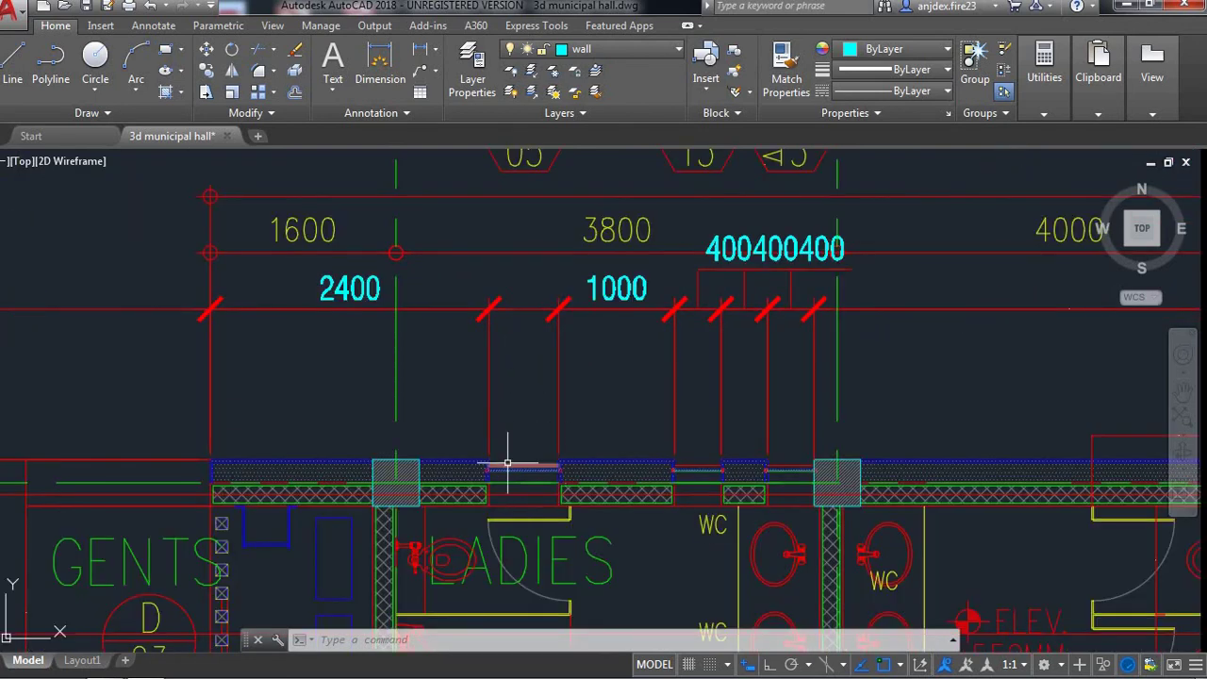
scroll(522, 293, "up", 4)
scroll(519, 325, "up", 6)
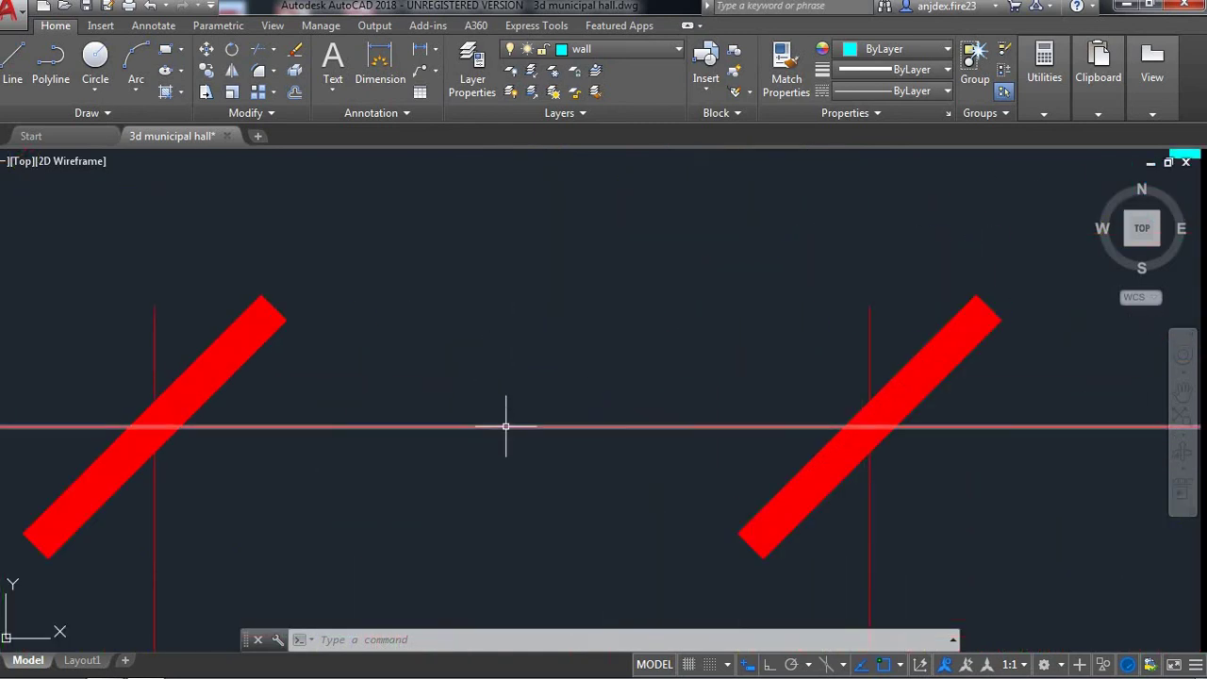
scroll(505, 426, "down", 4)
scroll(512, 390, "down", 5)
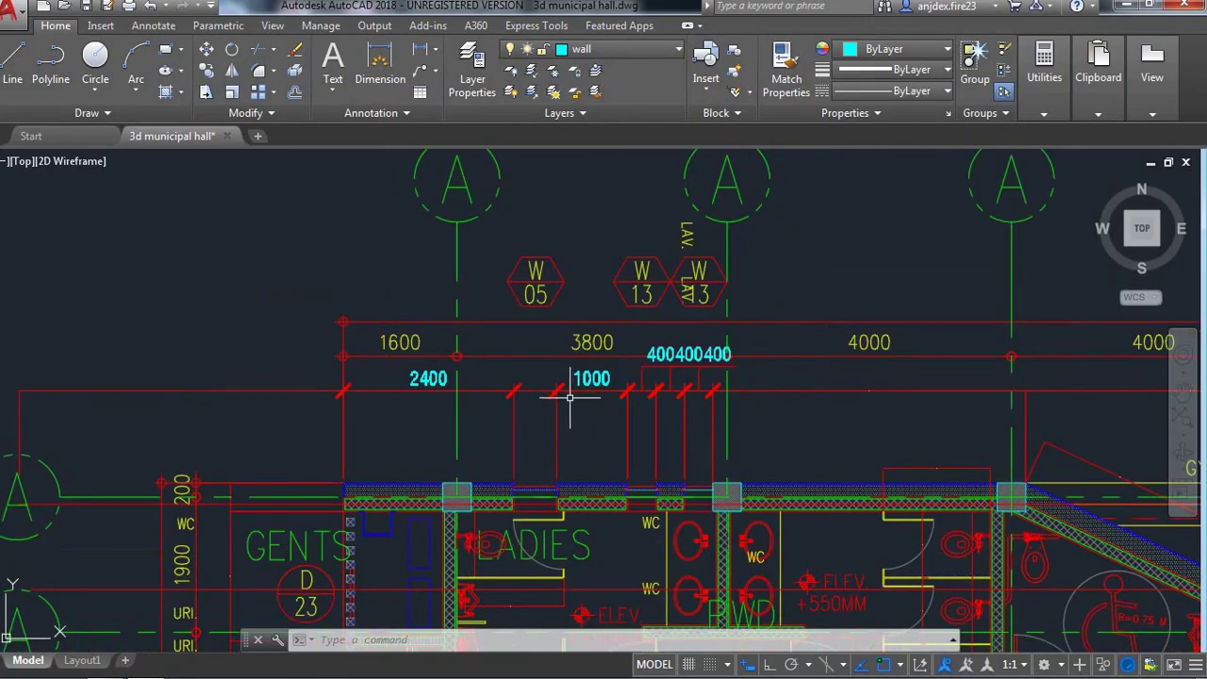
- Place a Tape Measure guide 400 mm from the right guide line beside the right-hand column
scroll(613, 391, "down", 1)
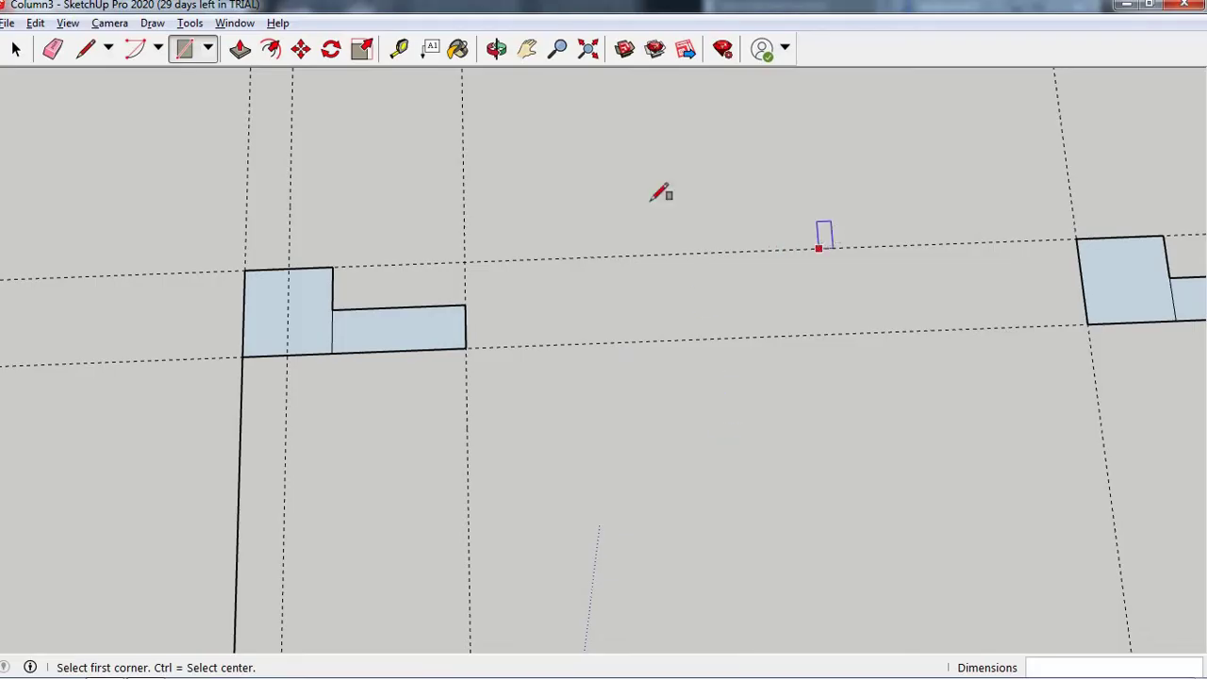
left_click(407, 54)
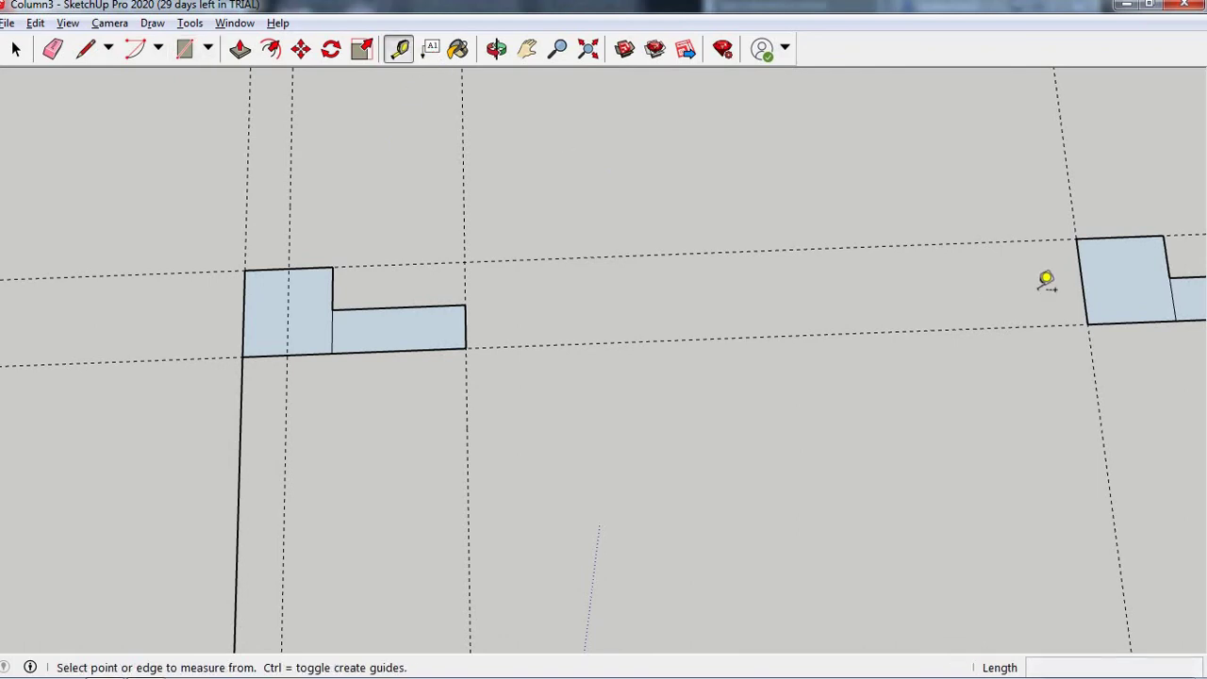
left_click(1093, 370)
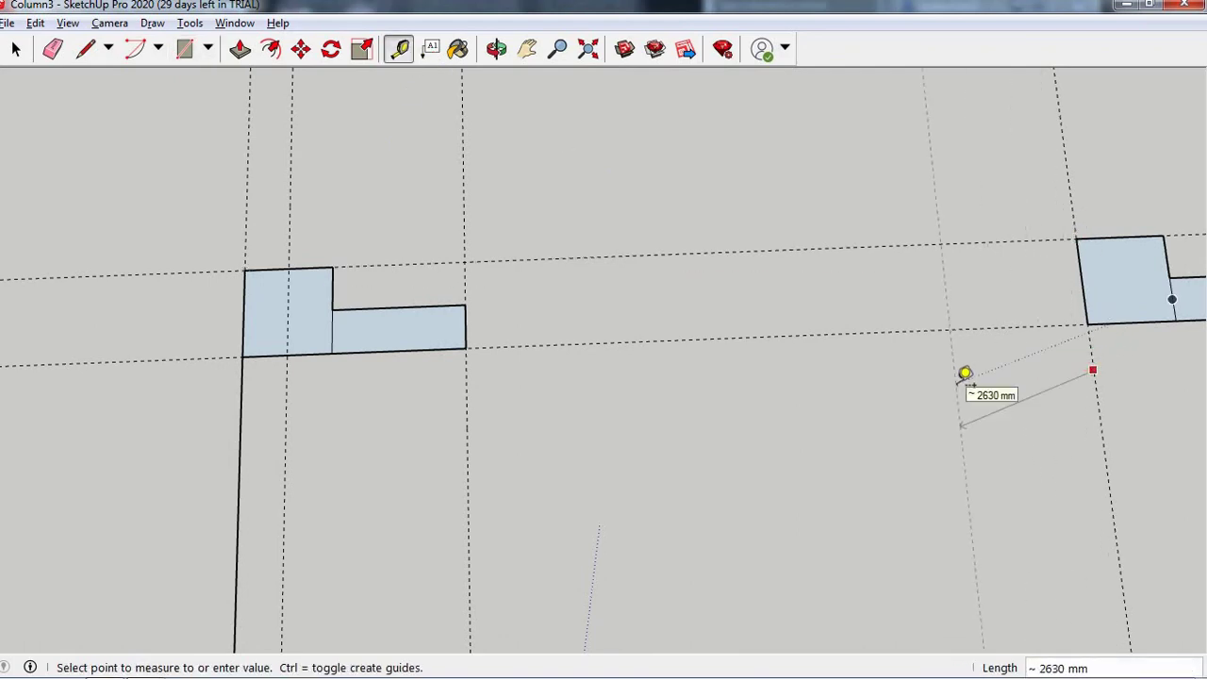
key("Return")
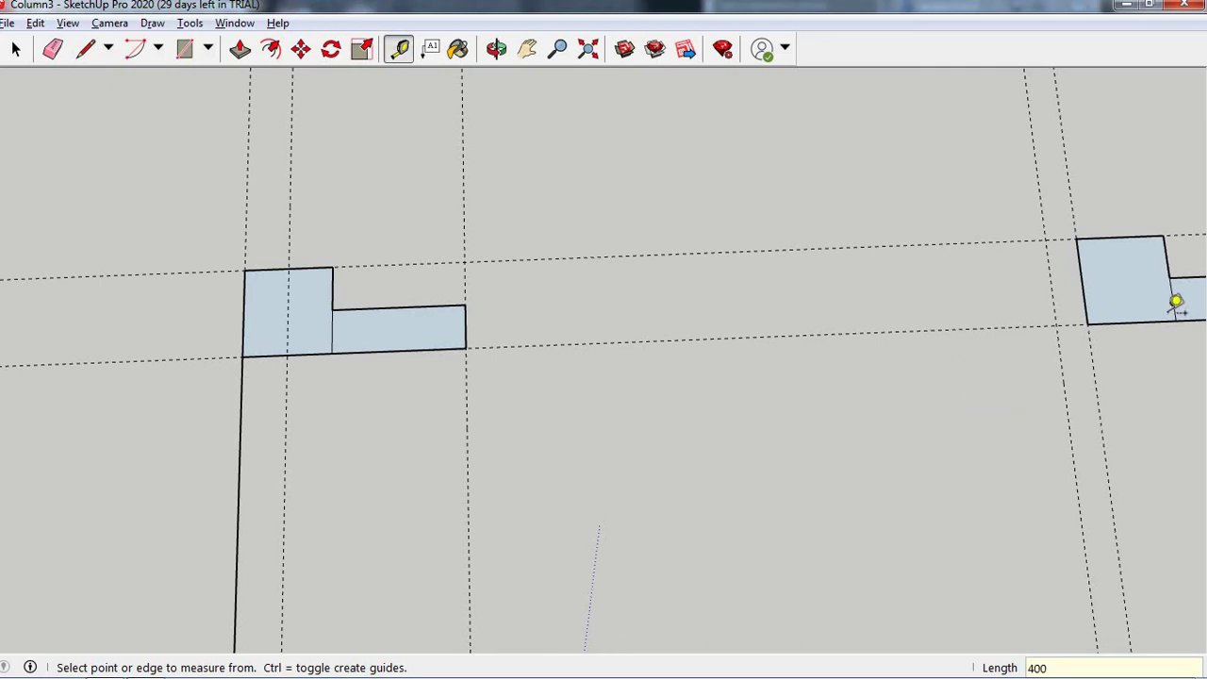
left_click(1060, 362)
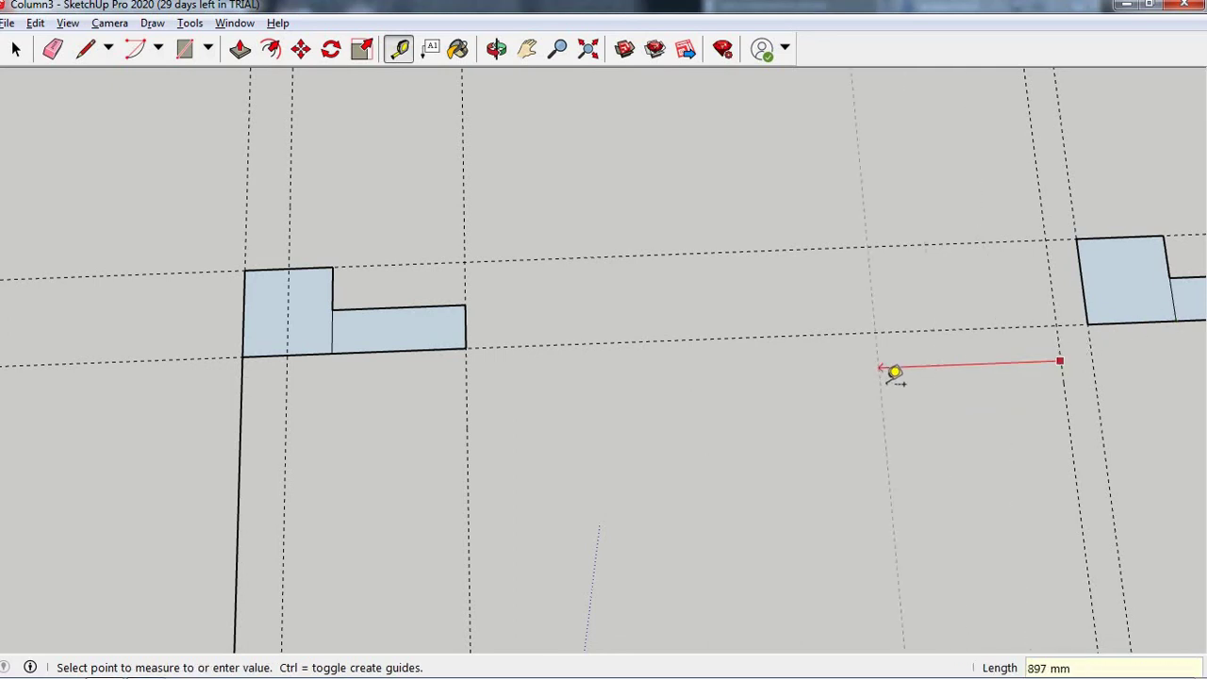
key("Escape")
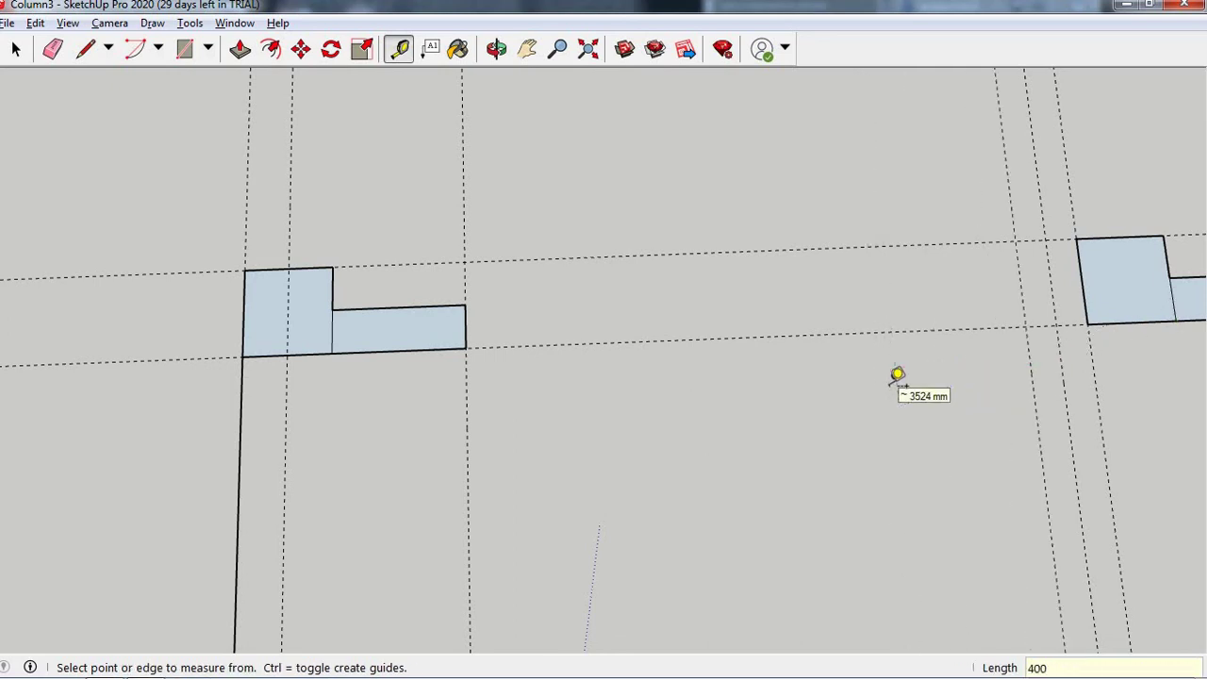
left_click(1030, 373)
key("Escape")
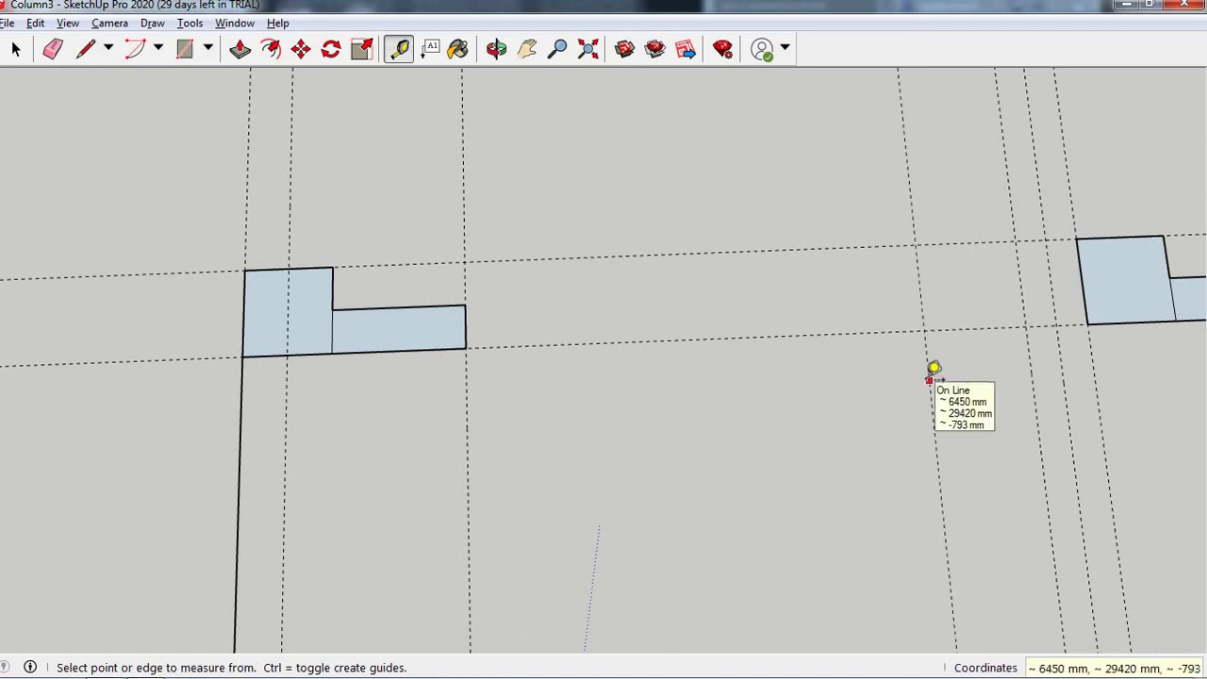
key("alt+Tab")
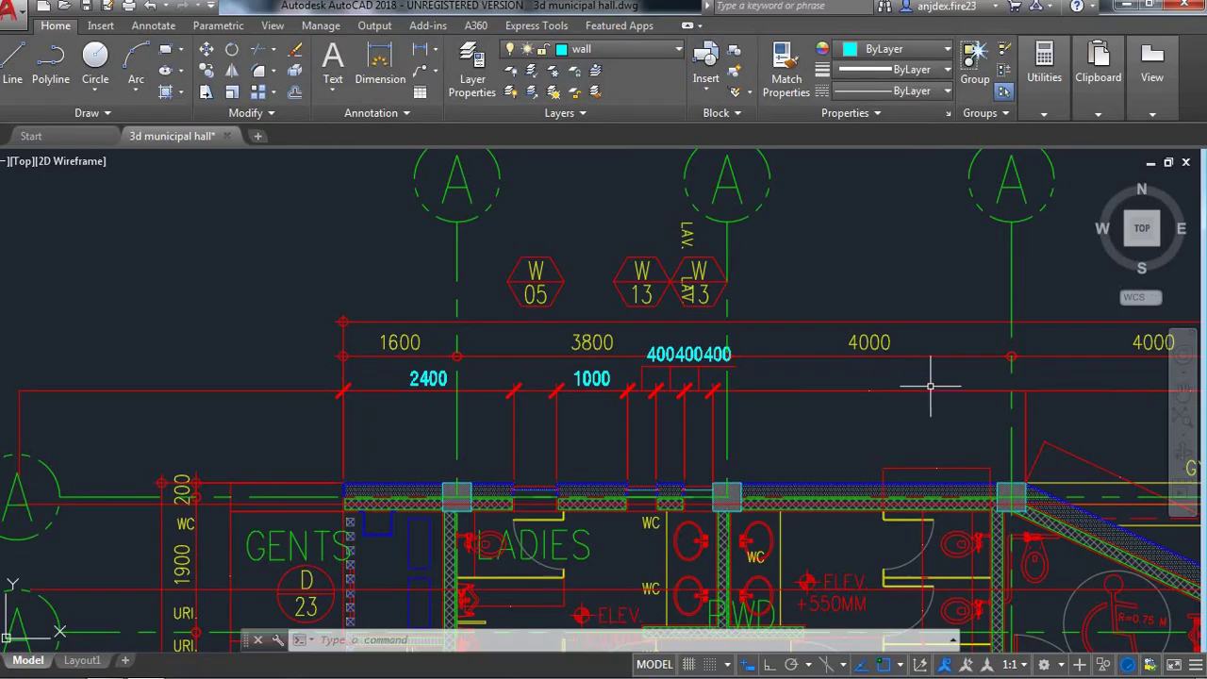
- Zoom into the 400/400/400 dimensions beside the column in AutoCAD, then return to SketchUp
scroll(714, 490, "up", 5)
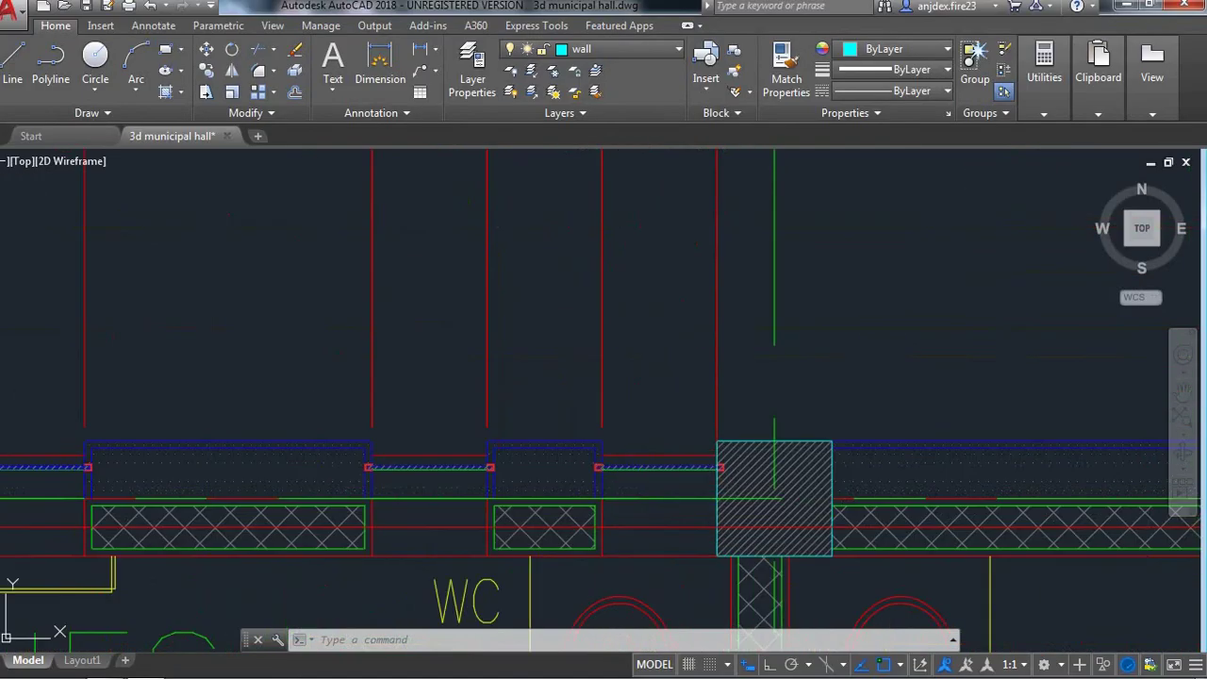
scroll(714, 489, "down", 1)
scroll(712, 492, "down", 2)
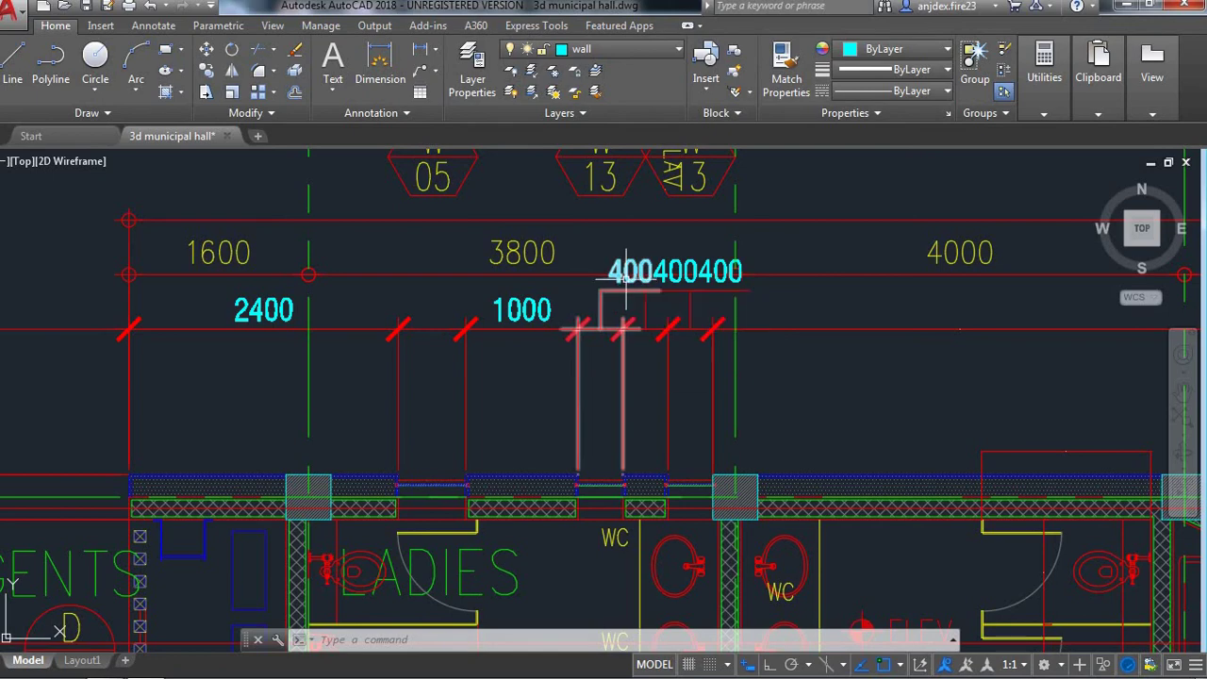
key("alt+Tab")
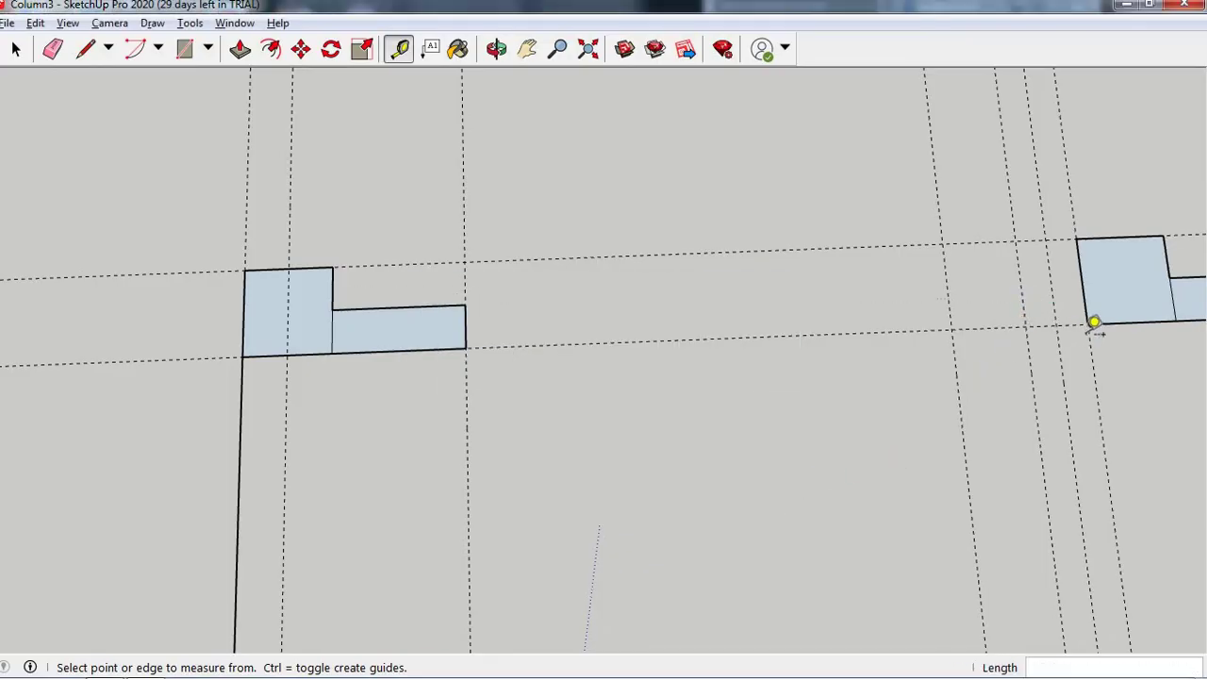
- Use the Eraser (E) to remove the extra guide line beside the right-hand column
scroll(910, 330, "down", 1)
scroll(1031, 310, "up", 1)
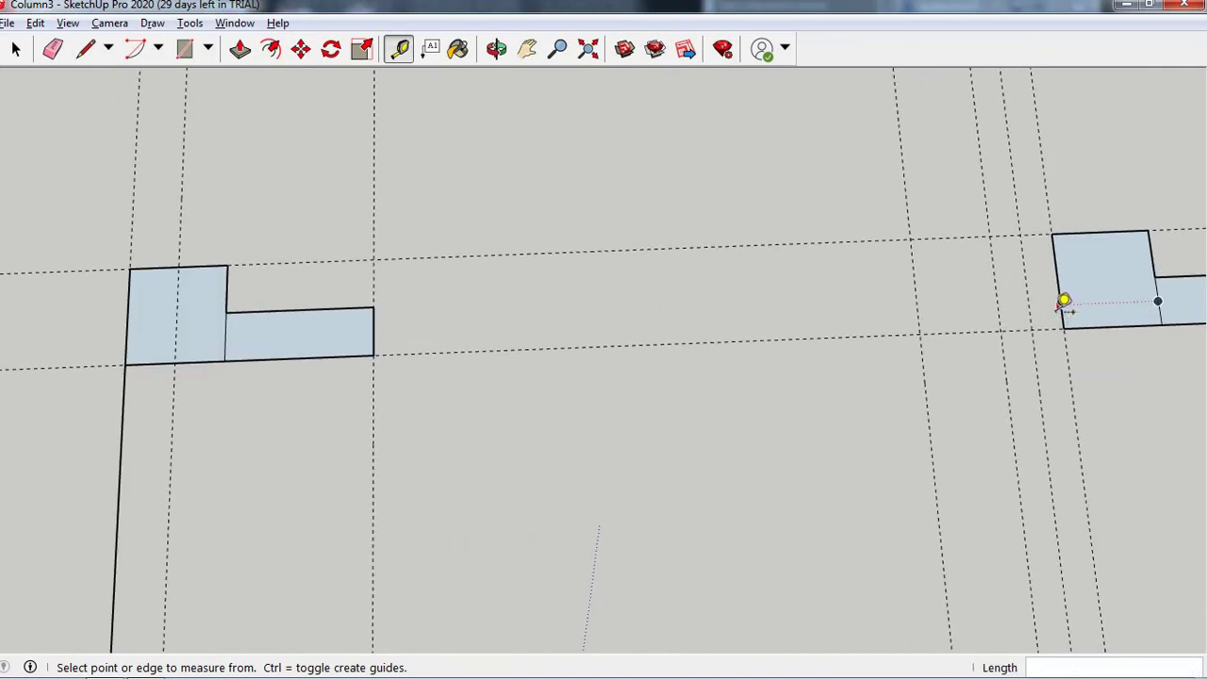
key("e")
scroll(991, 359, "down", 2)
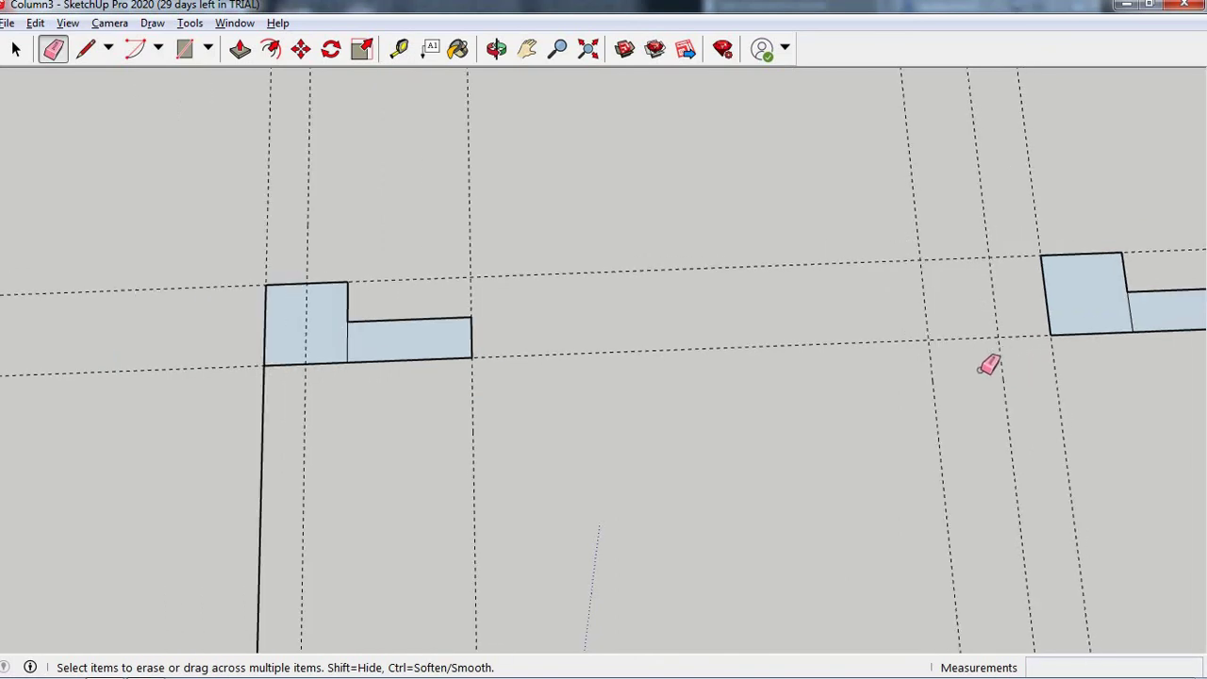
scroll(986, 359, "down", 1)
scroll(949, 363, "down", 1)
scroll(919, 356, "up", 1)
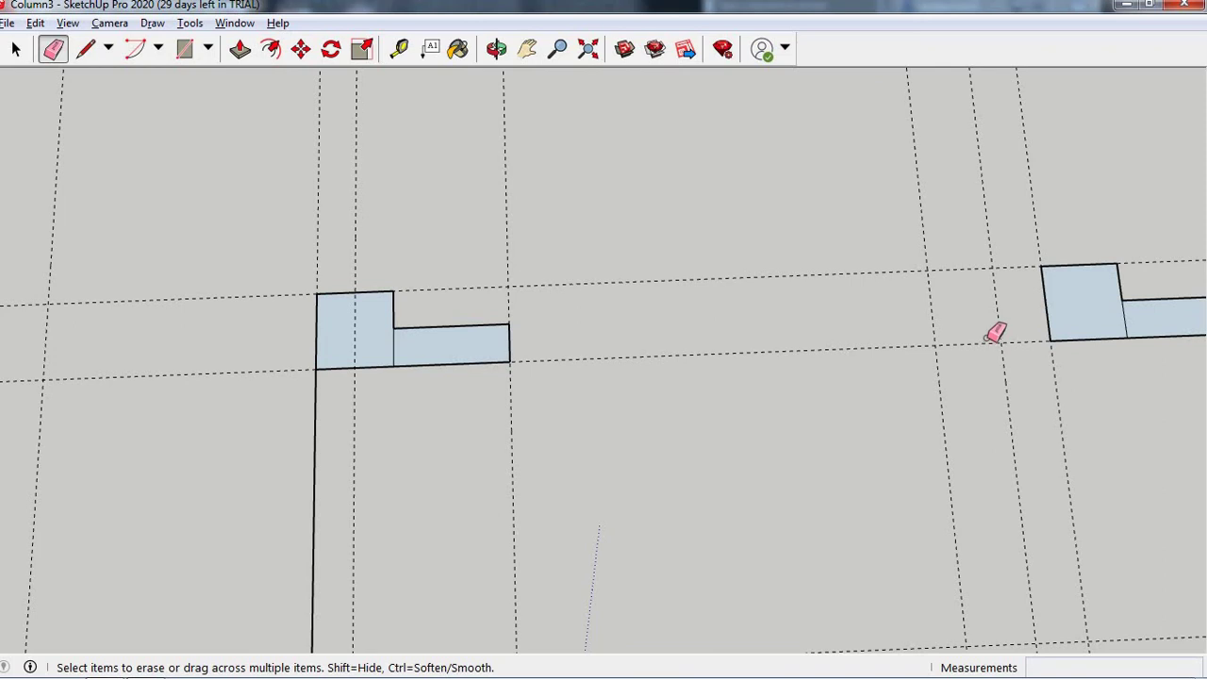
- Abandon an unfinished rectangle and add a guide 200 mm from the lower wall line
left_click(182, 56)
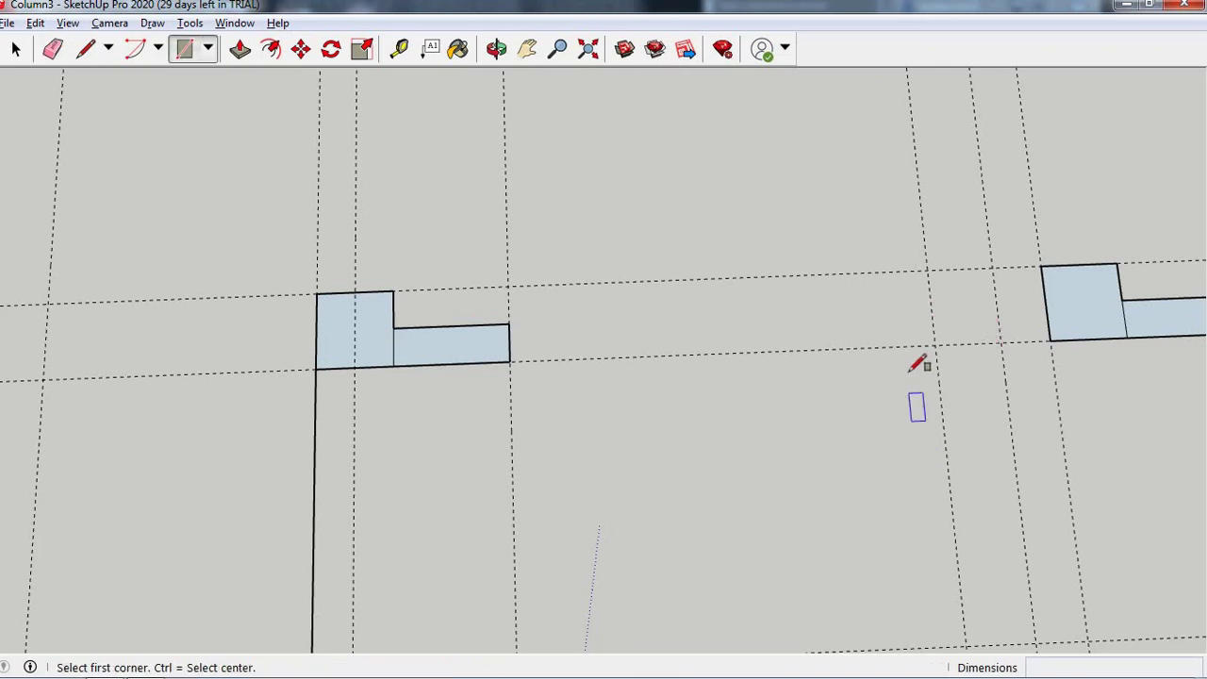
left_click(998, 342)
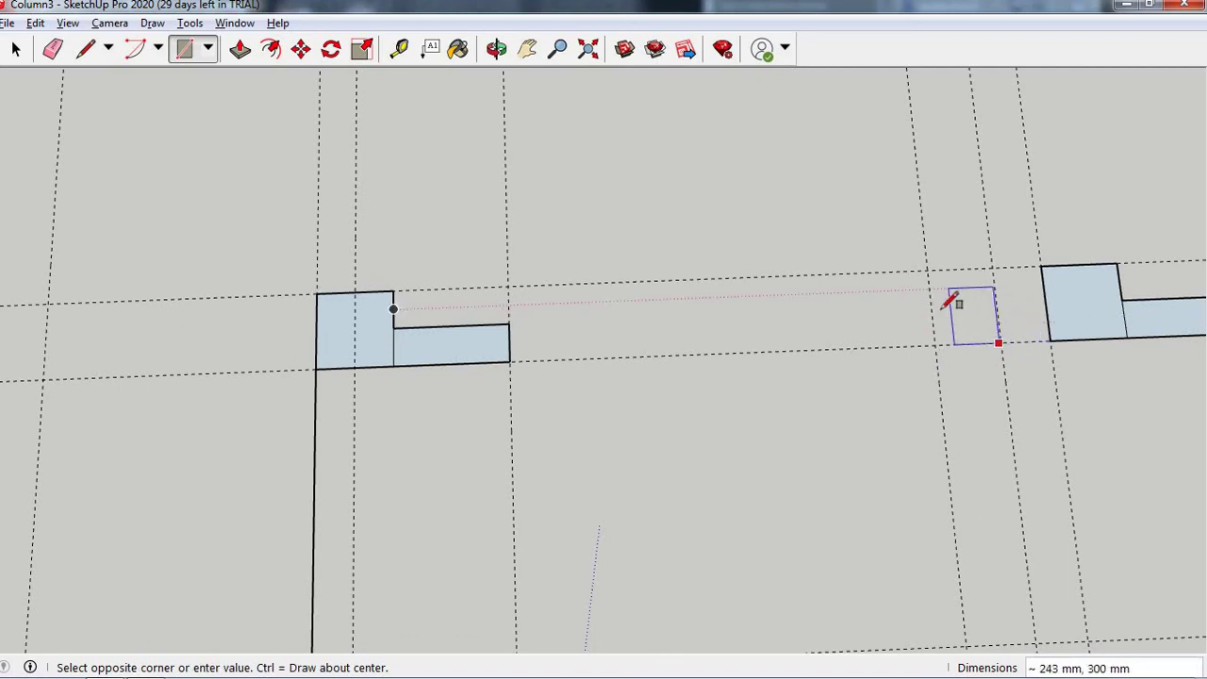
key("Escape")
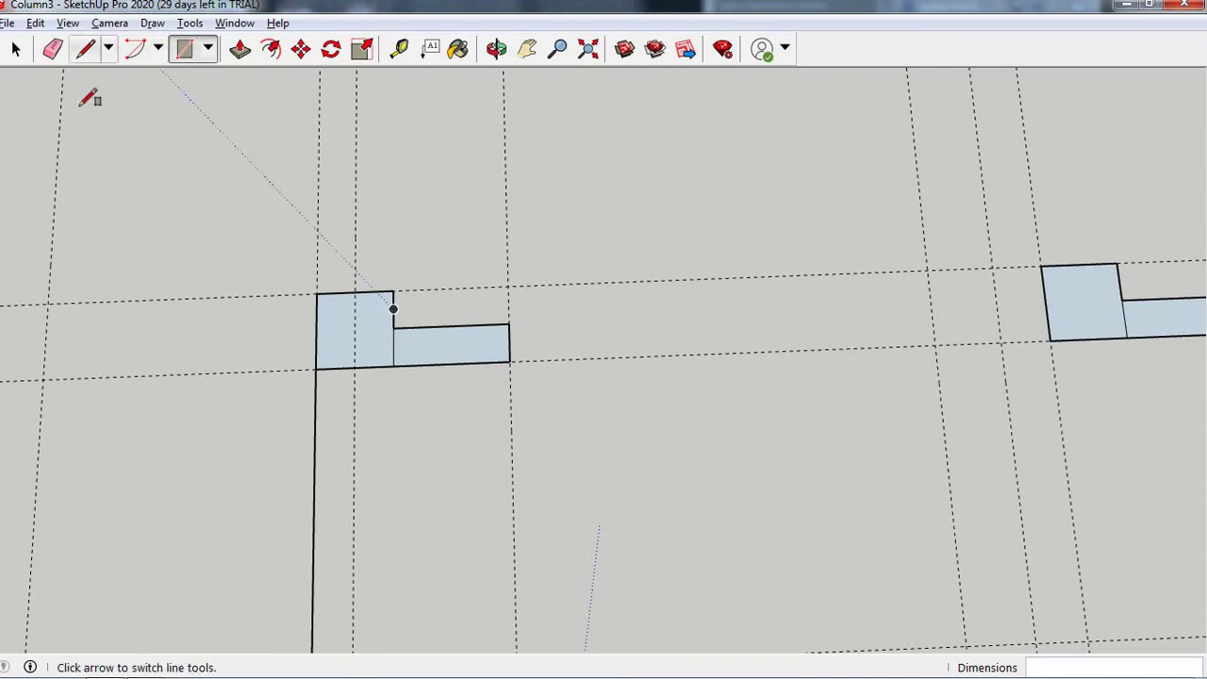
key("t")
left_click(621, 357)
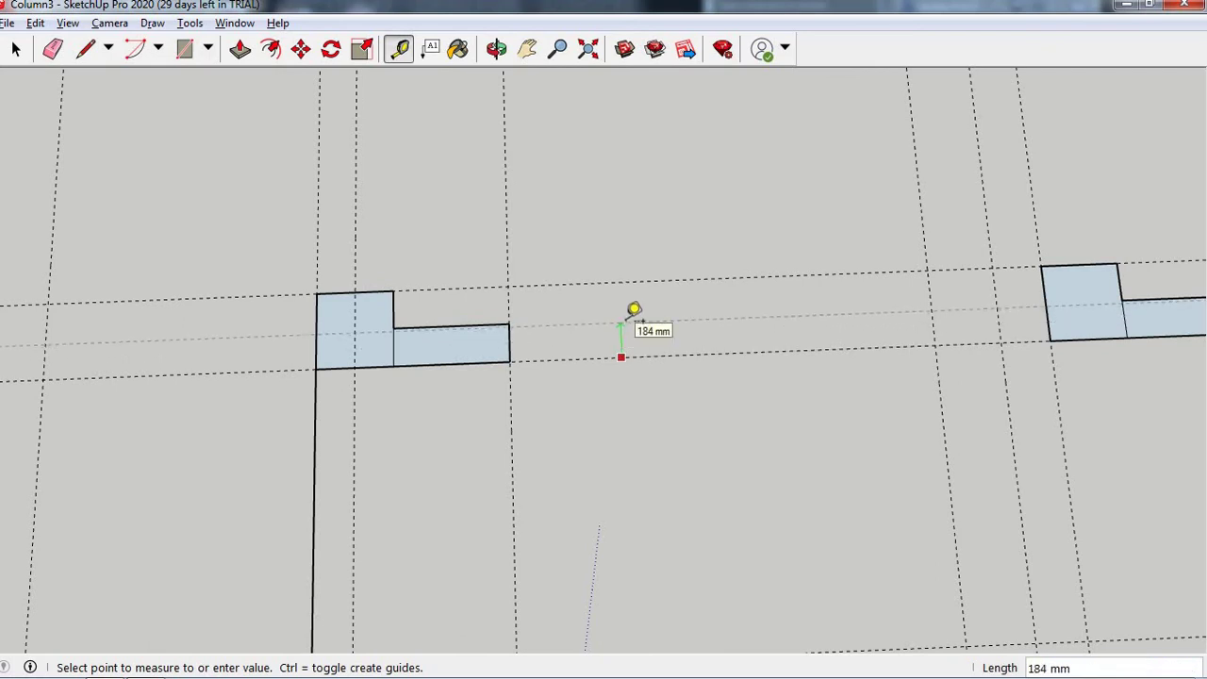
key("Return")
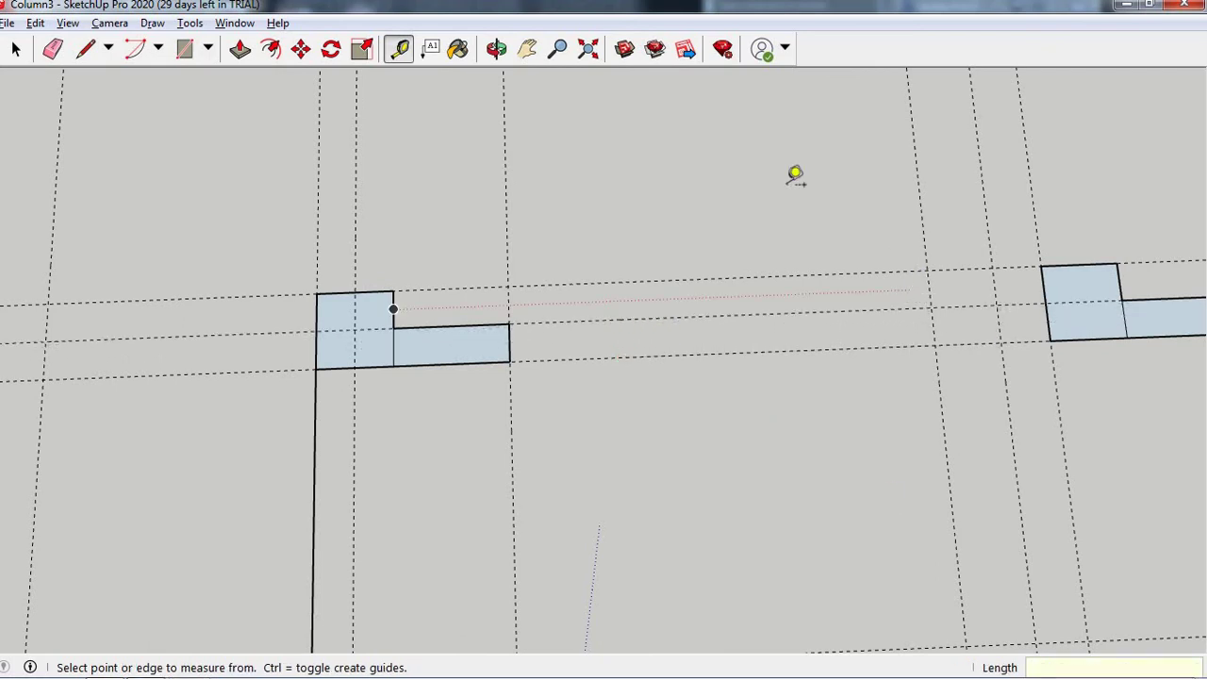
- Draw a wall face rectangle between the guides, then undo it
left_click(185, 49)
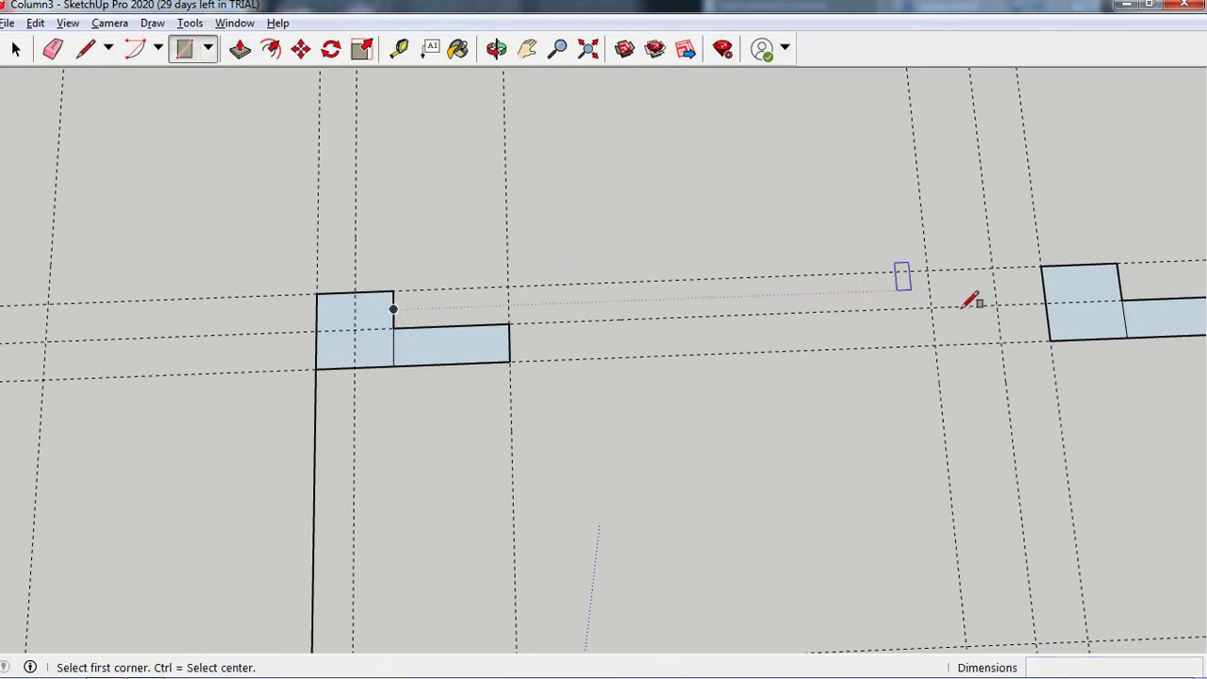
left_click(1011, 279)
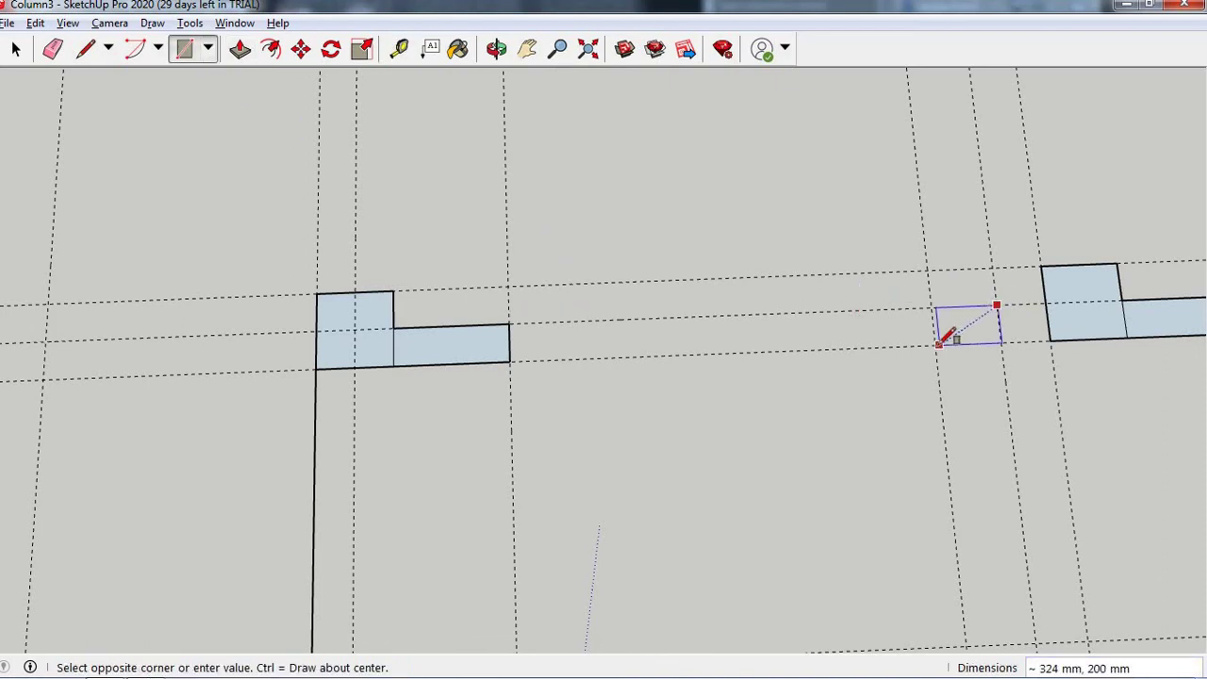
scroll(929, 337, "up", 2)
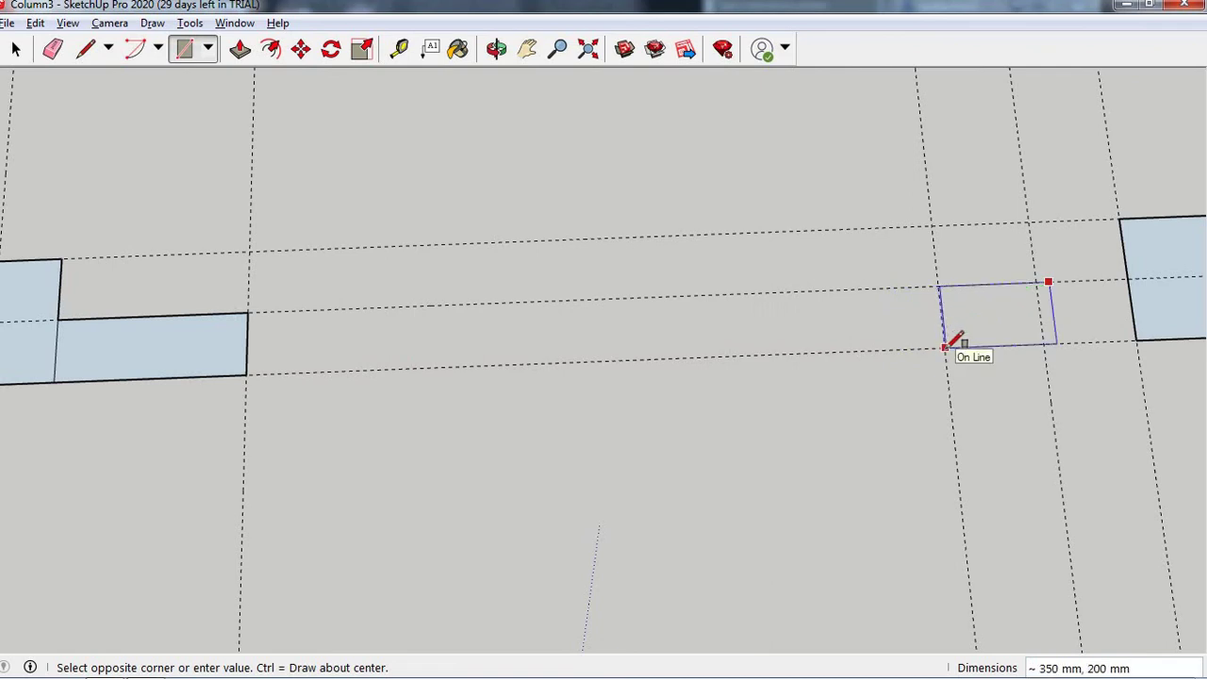
left_click(944, 346)
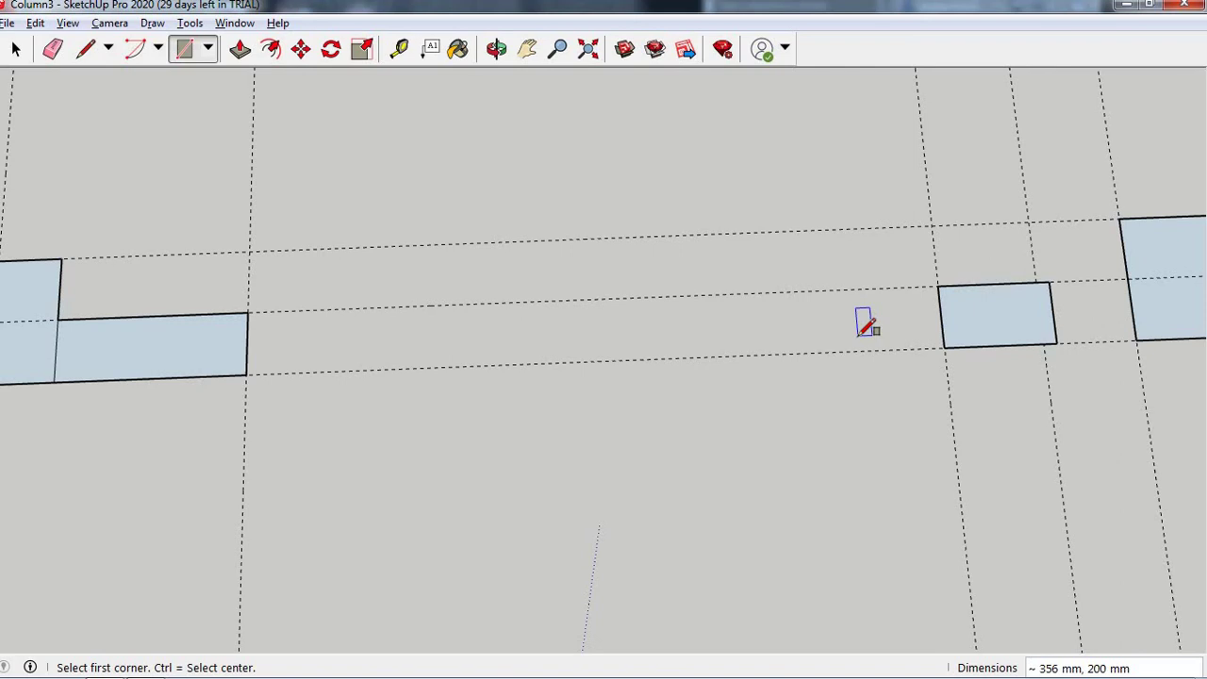
key("ctrl+z")
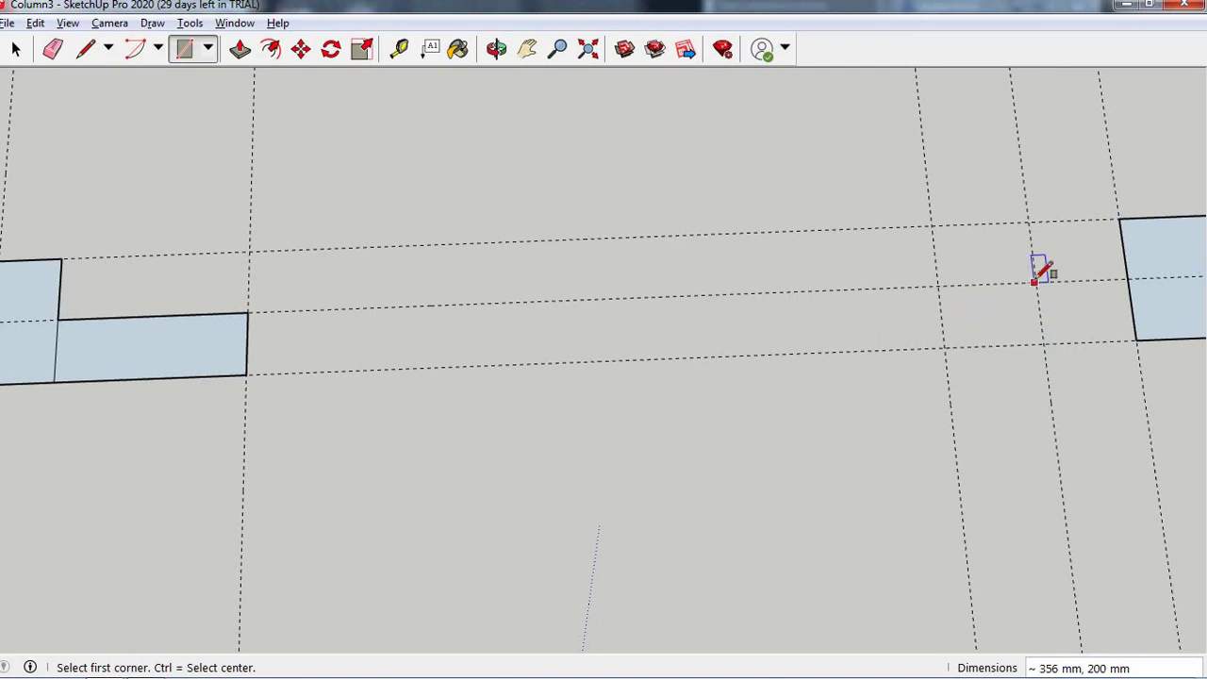
- Draw a small rectangle between the guides near the right column, then undo it
scroll(588, 304, "down", 2)
scroll(587, 304, "down", 1)
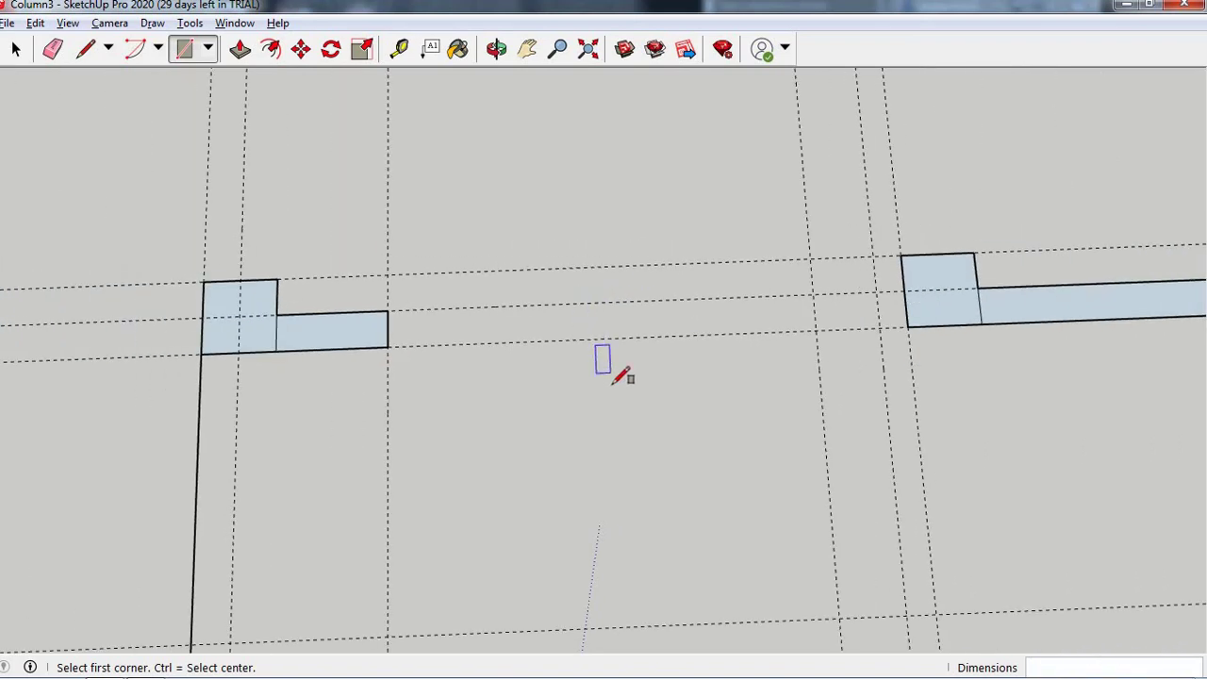
mouse_move(614, 381)
middle_mouse_down()
mouse_move(575, 399)
mouse_move(742, 343)
middle_mouse_up()
scroll(891, 316, "up", 2)
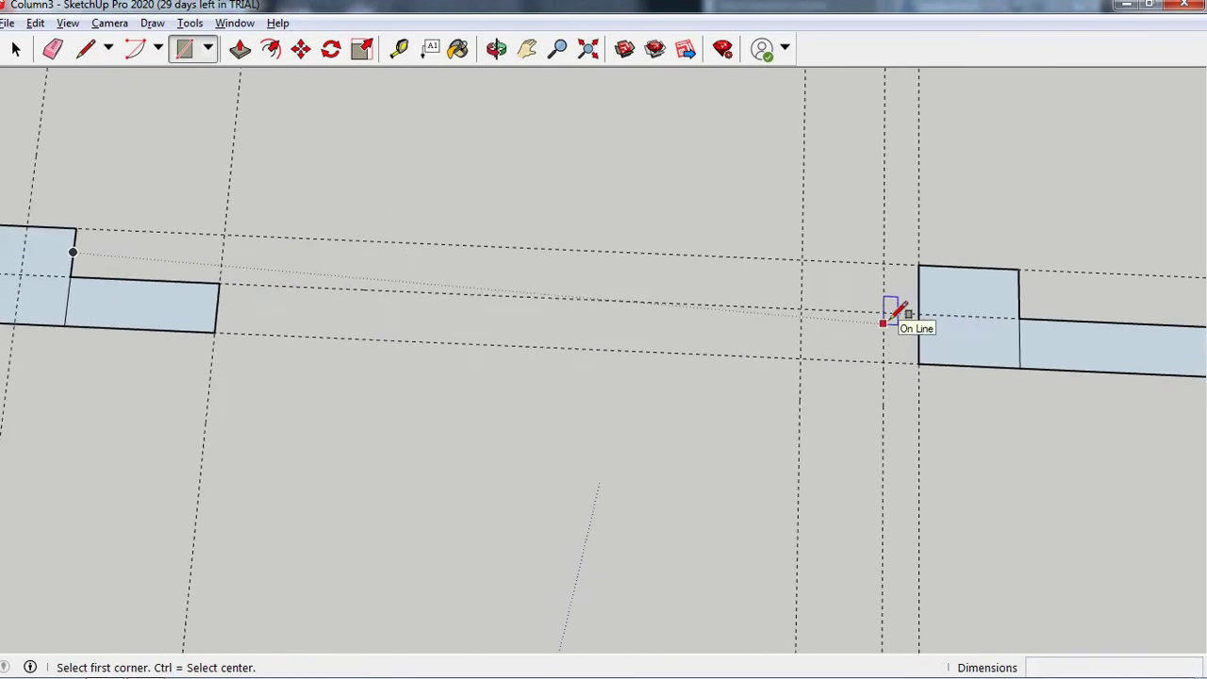
scroll(886, 320, "up", 1)
scroll(883, 308, "up", 1)
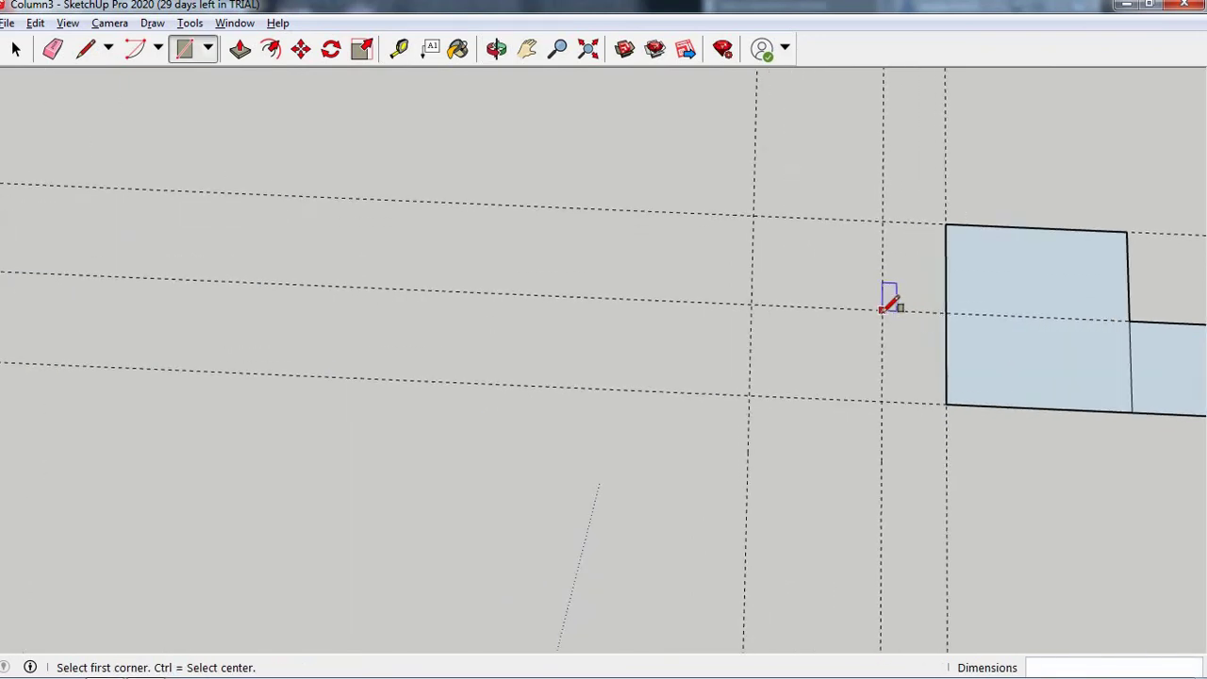
left_click(880, 309)
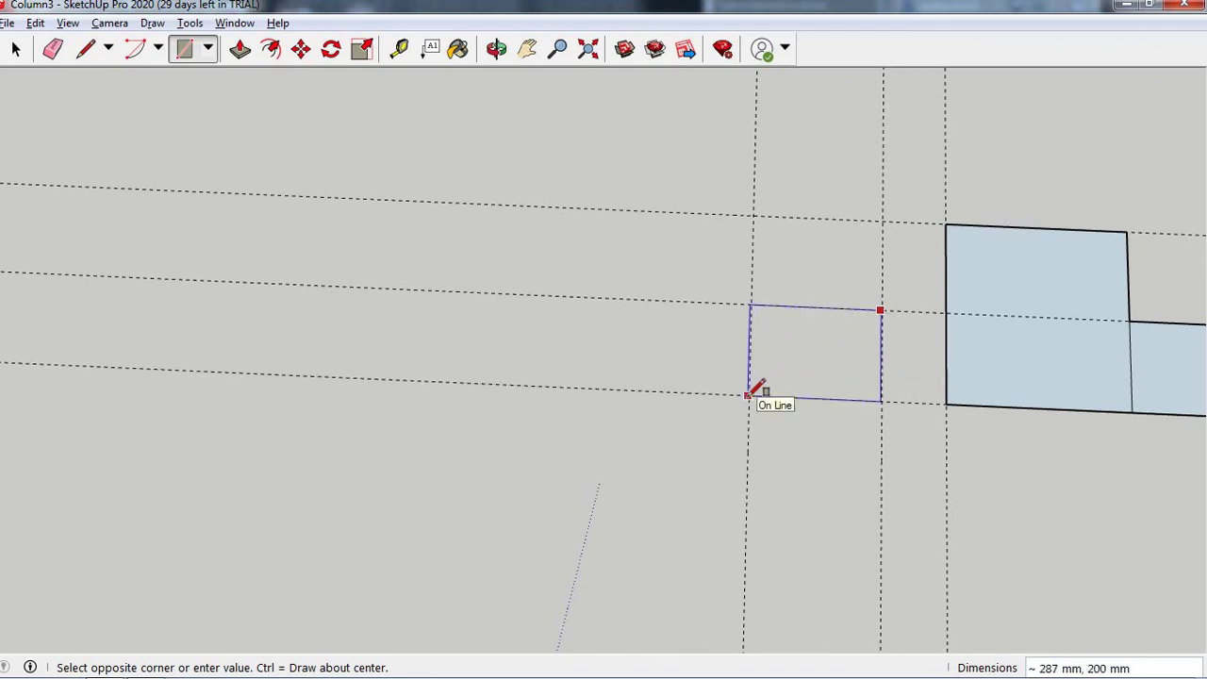
left_click(748, 395)
scroll(807, 382, "down", 2)
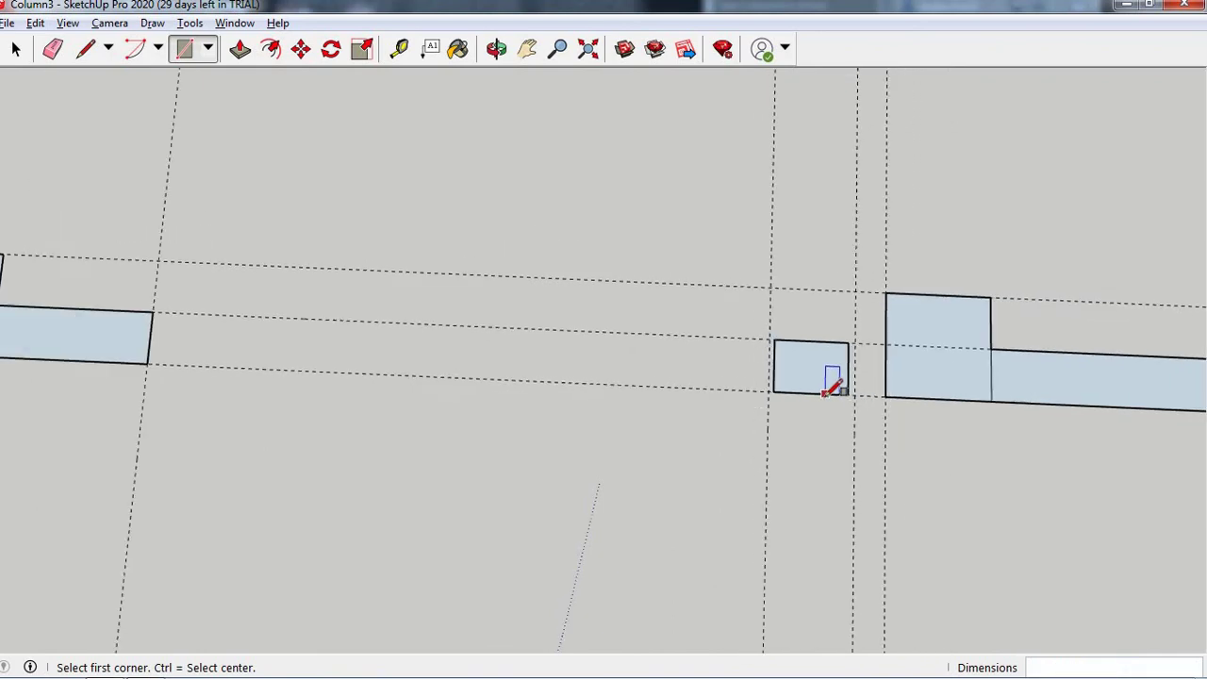
scroll(863, 363, "up", 2)
scroll(866, 349, "up", 2)
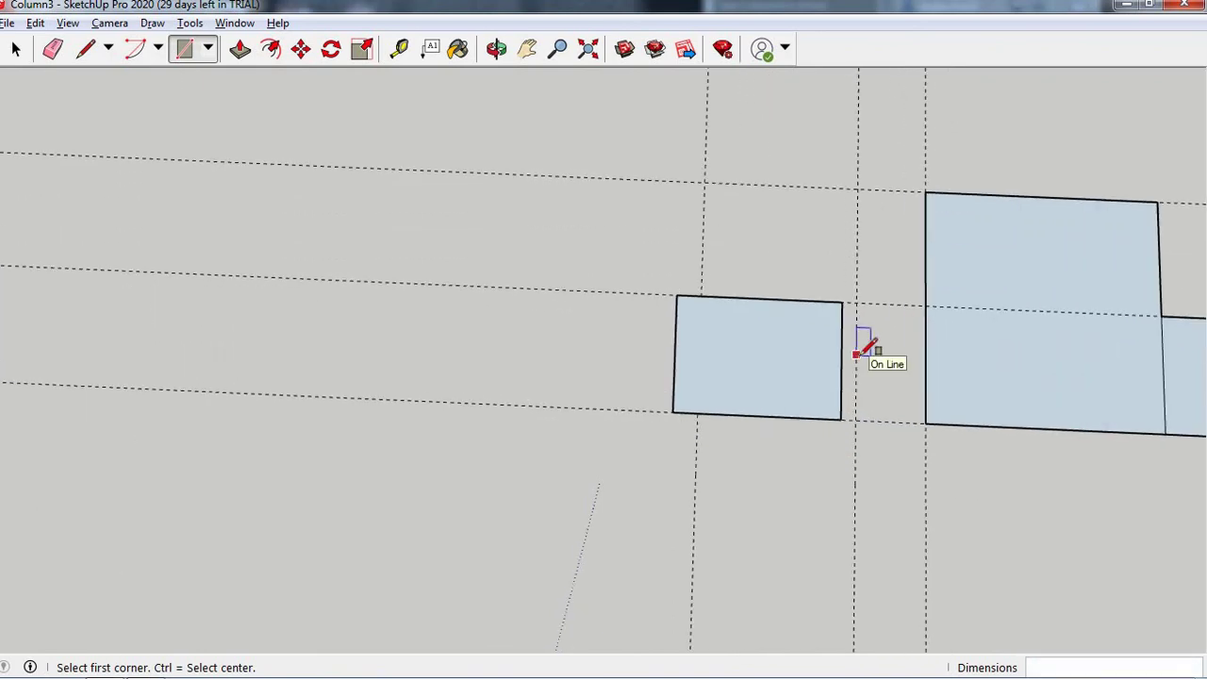
scroll(856, 380, "down", 1)
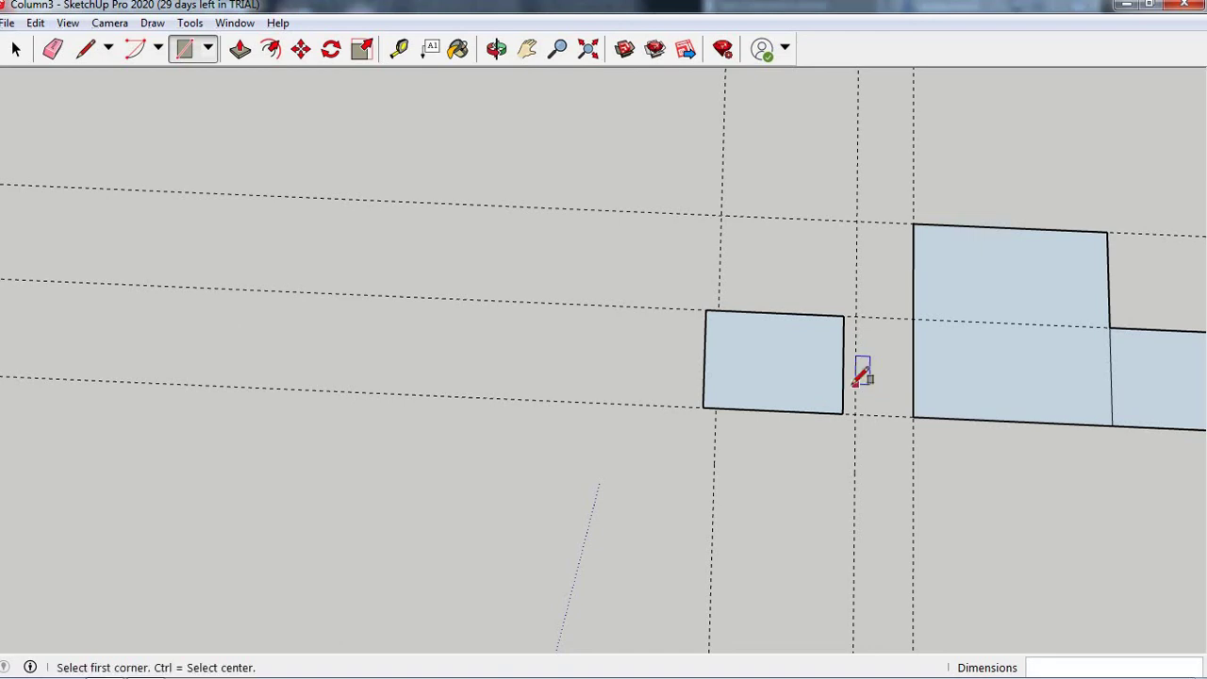
key("ctrl+z")
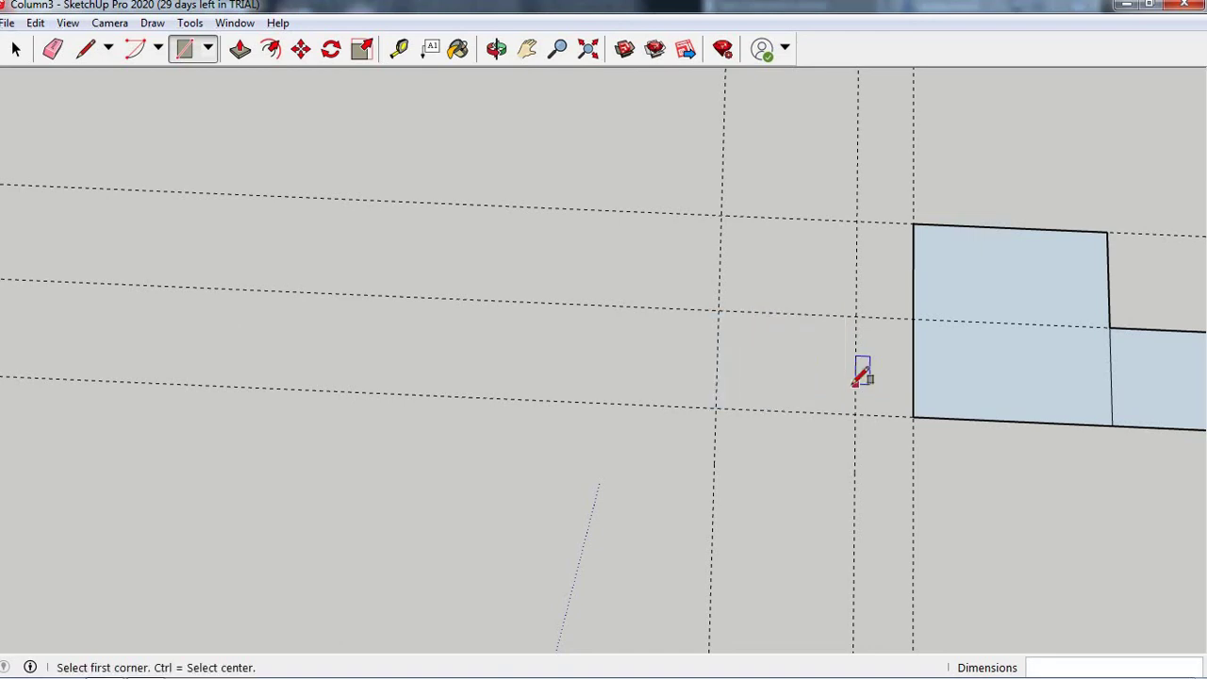
- Erase the vertical guide left of the large column face
key("t")
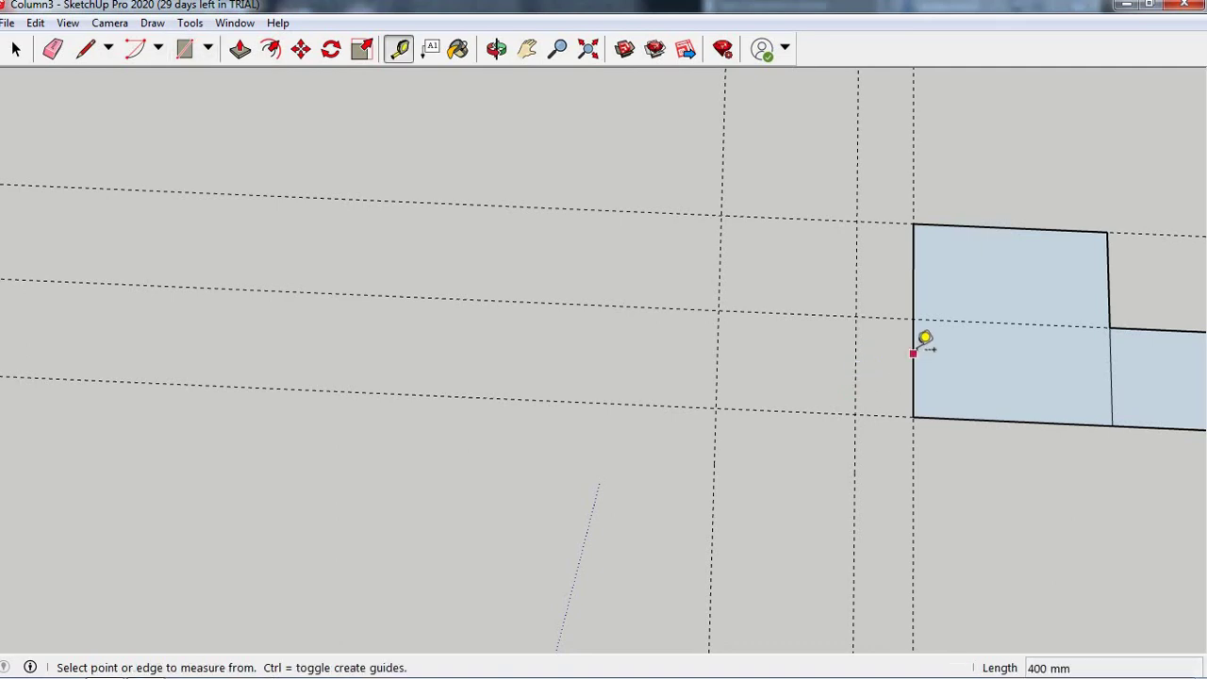
left_click(913, 352)
key("Escape")
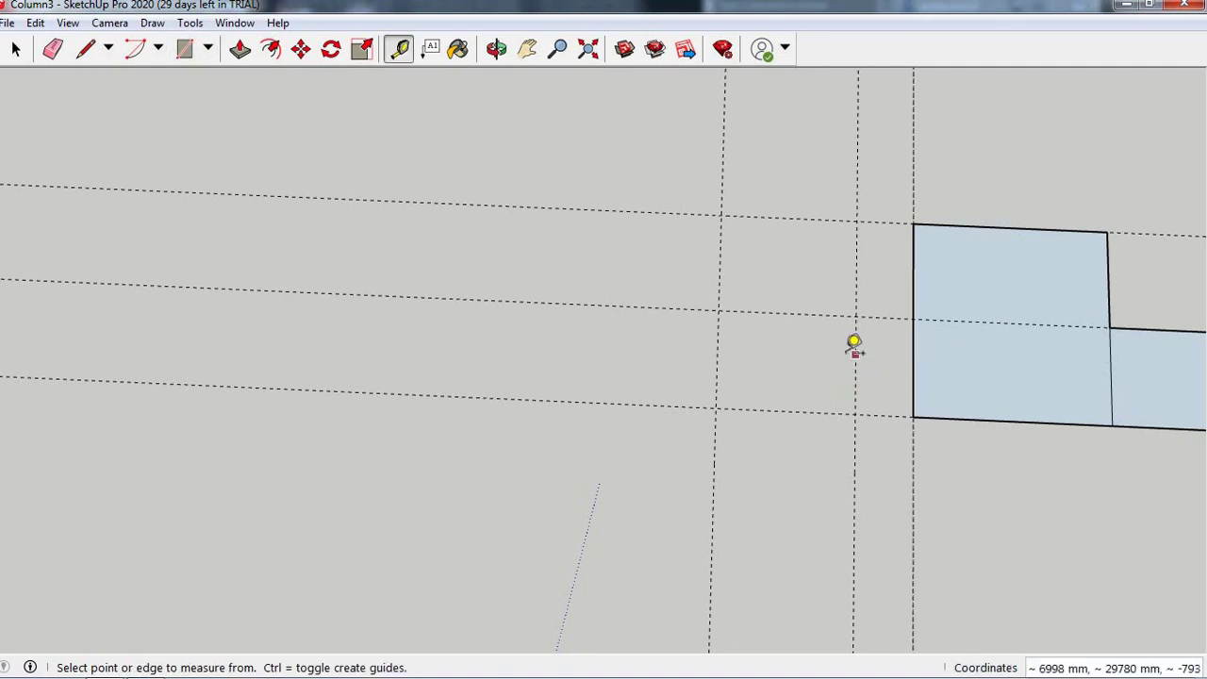
key("e")
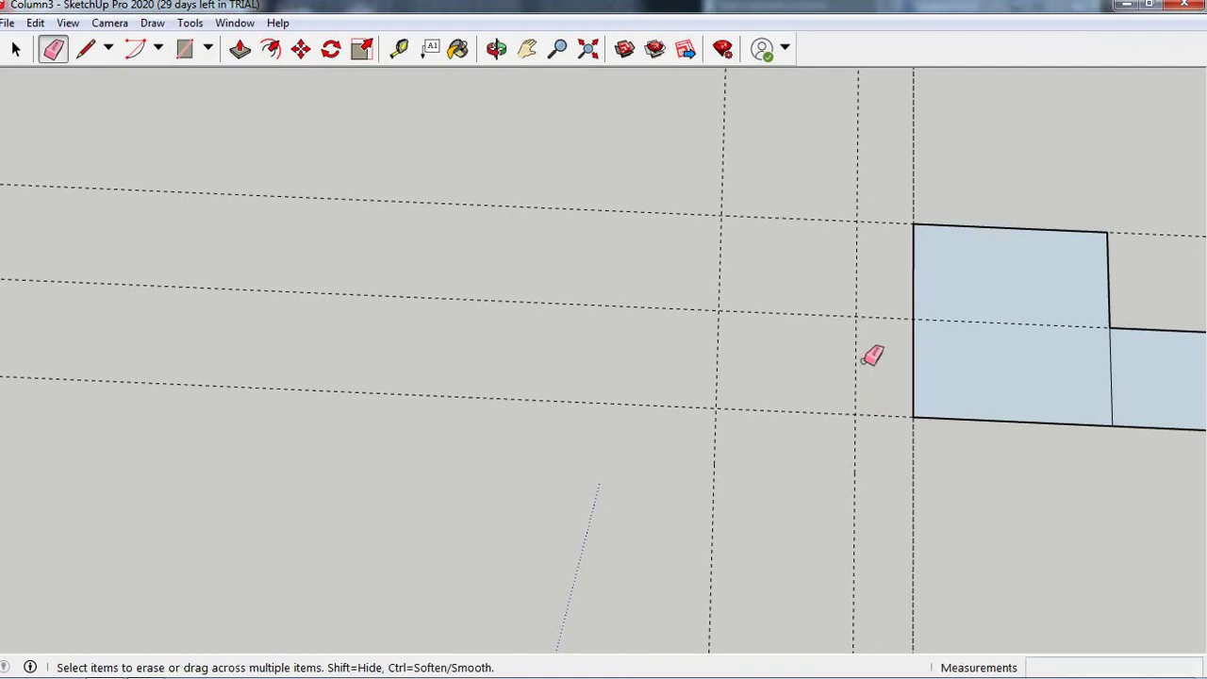
left_click(854, 360)
- Offset a new vertical guide 400 mm left of the face-edge guide
key("t")
left_click(911, 447)
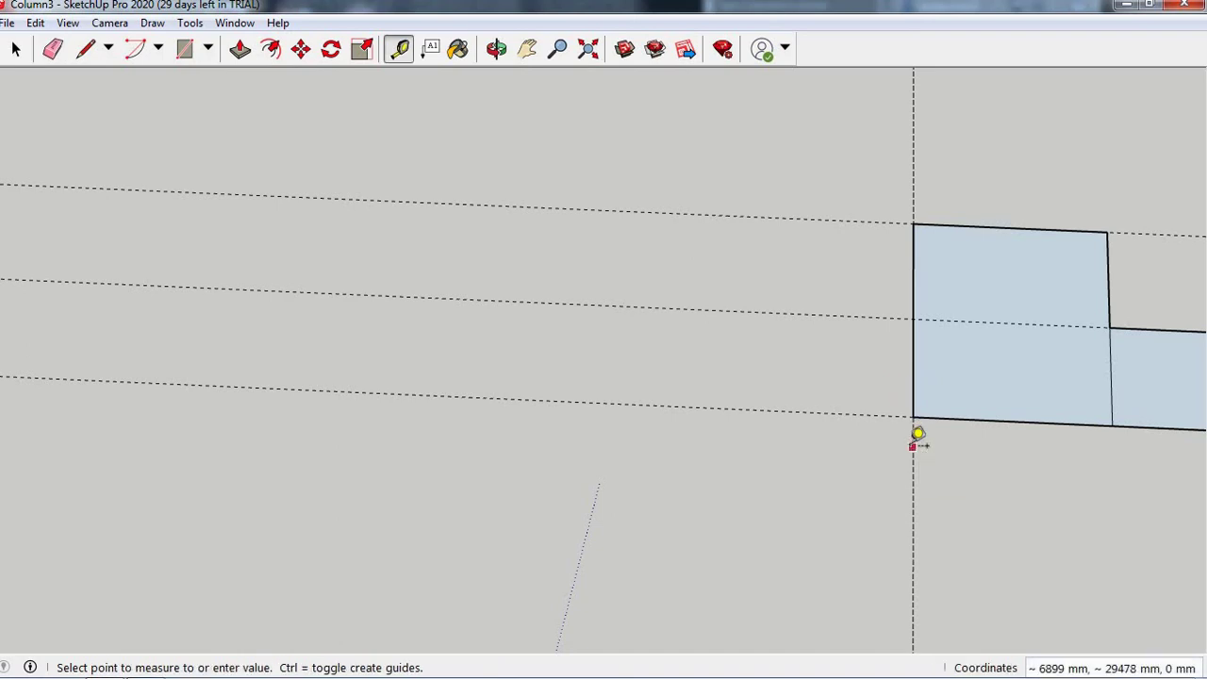
left_click(756, 443)
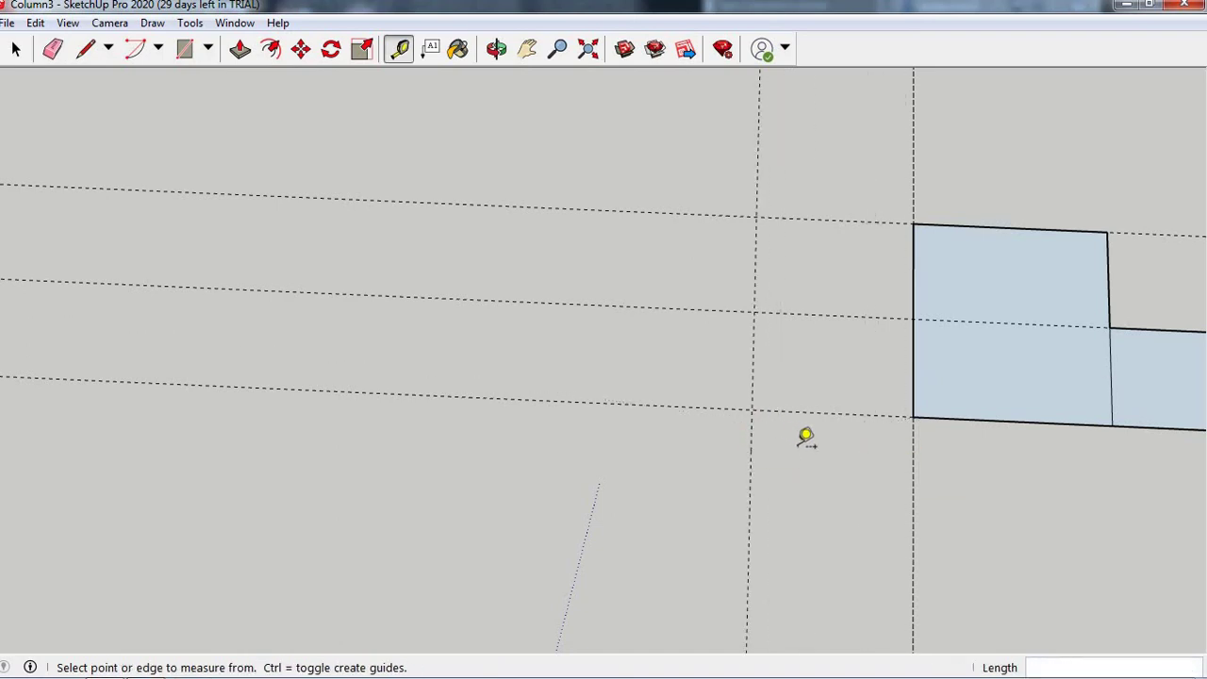
key("e")
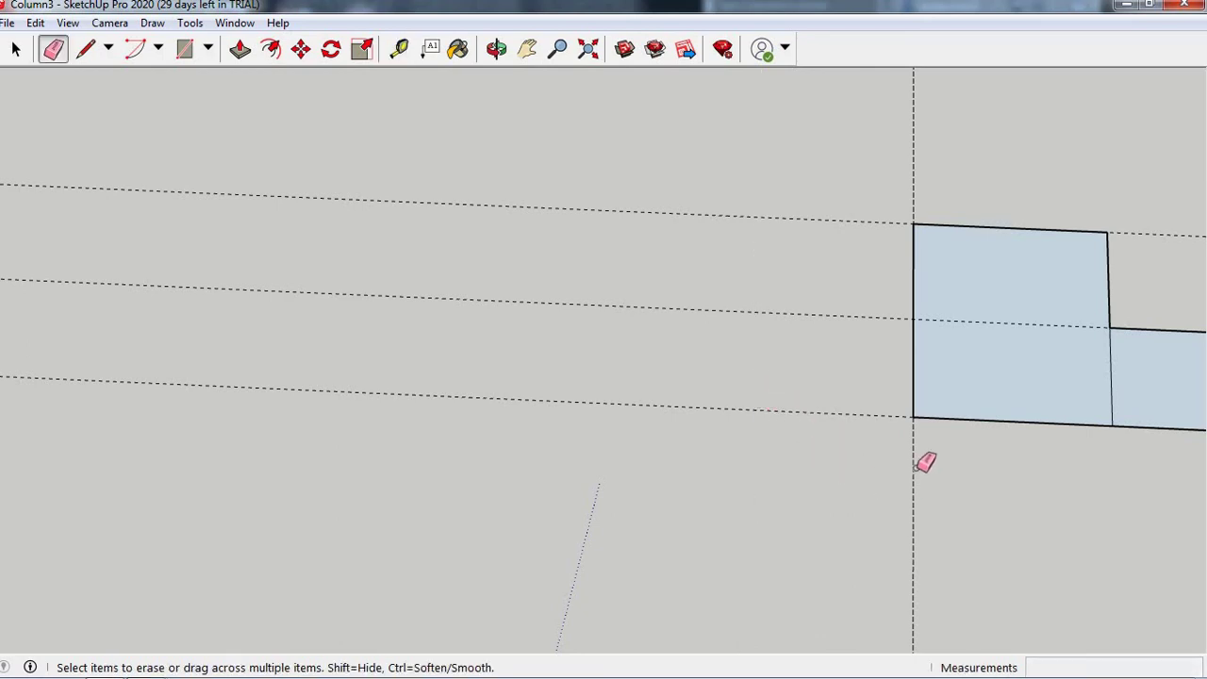
key("t")
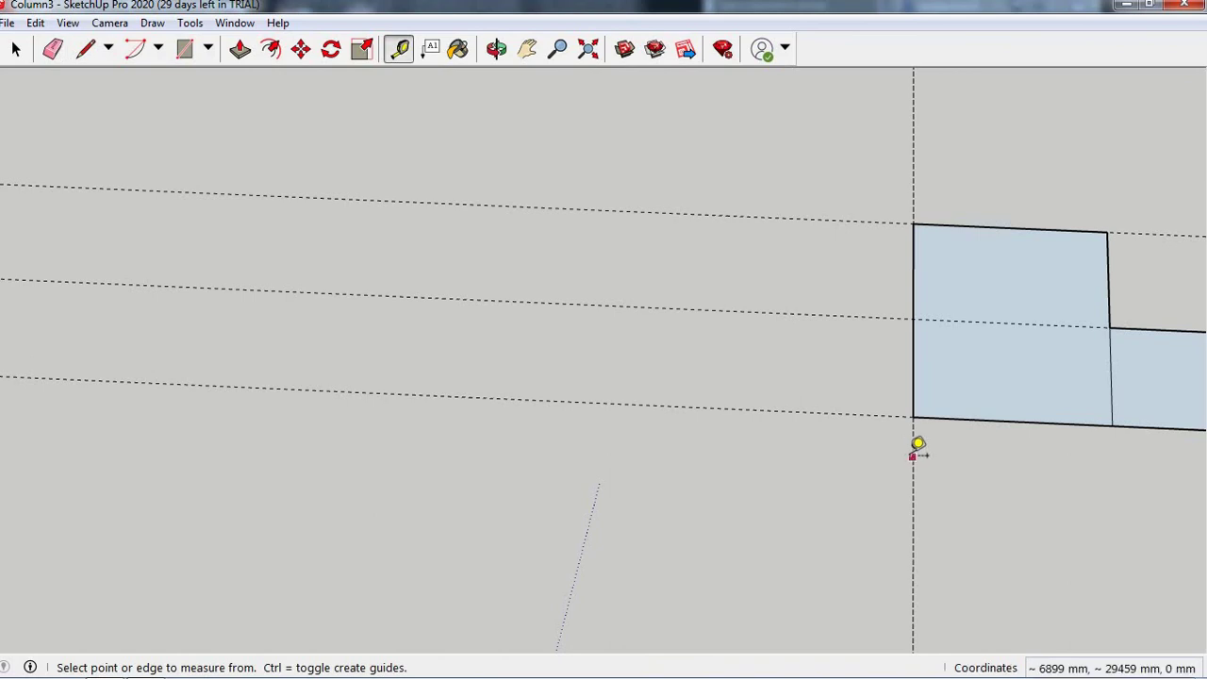
left_click(912, 457)
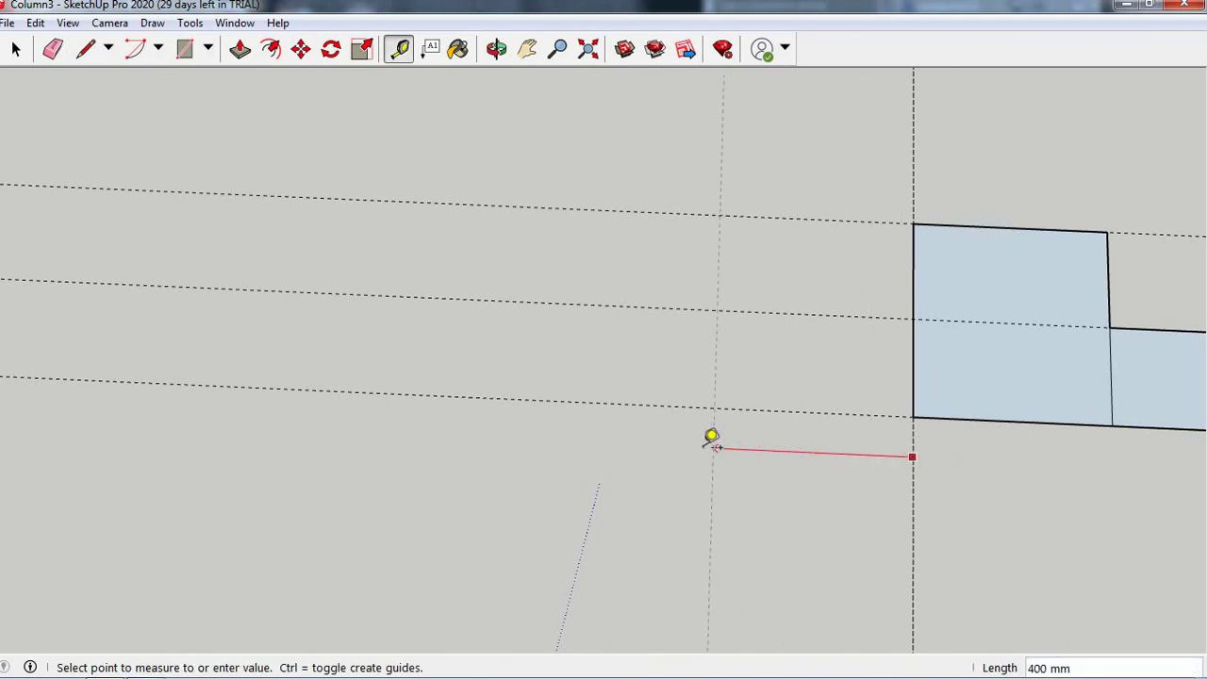
left_click(711, 438)
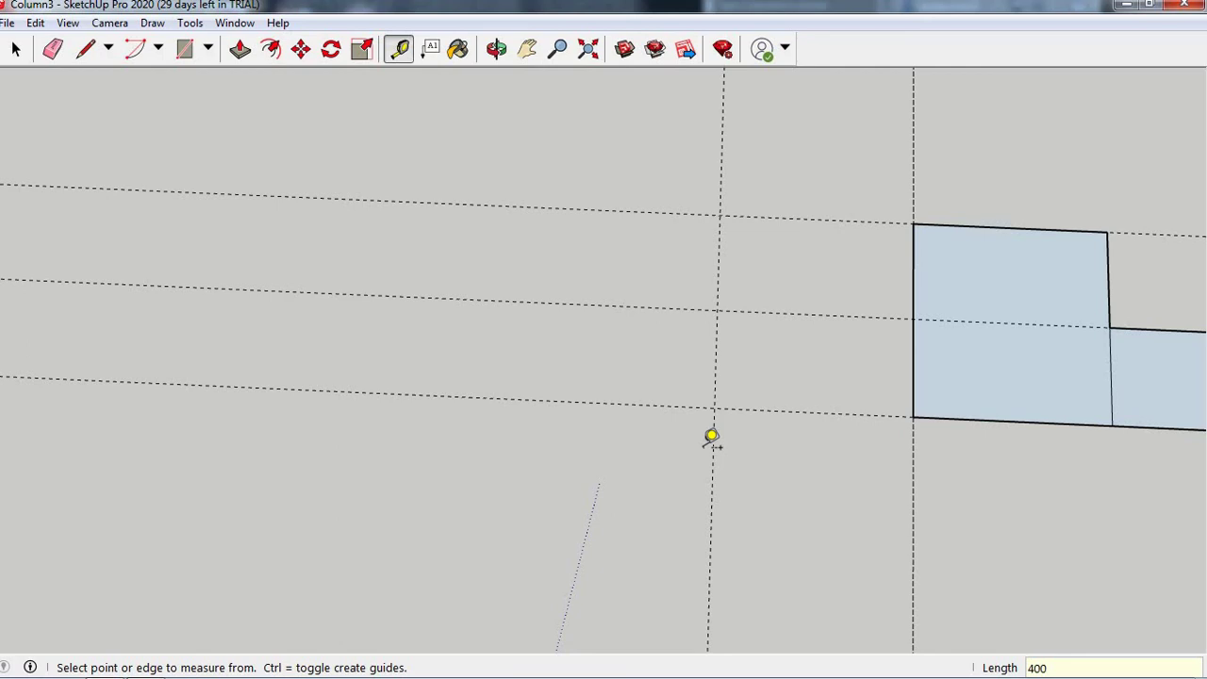
- Add a short horizontal guide inside the wall band from the guide intersection
left_click(716, 358)
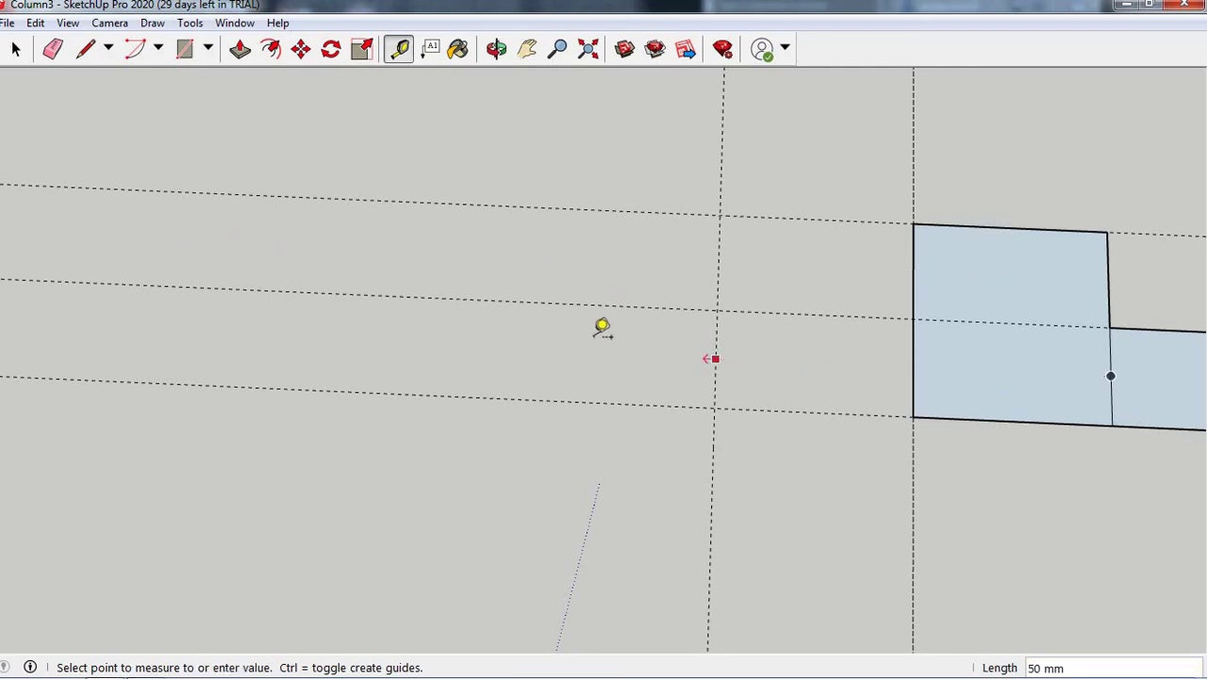
left_click(439, 321)
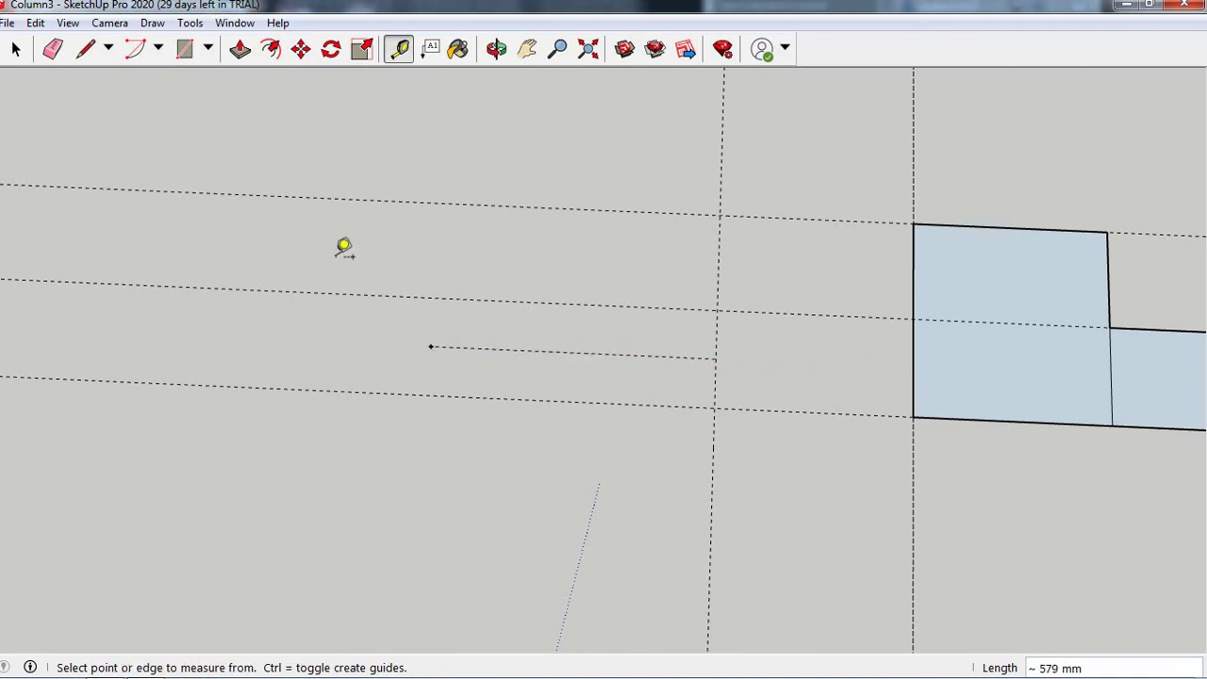
type("400")
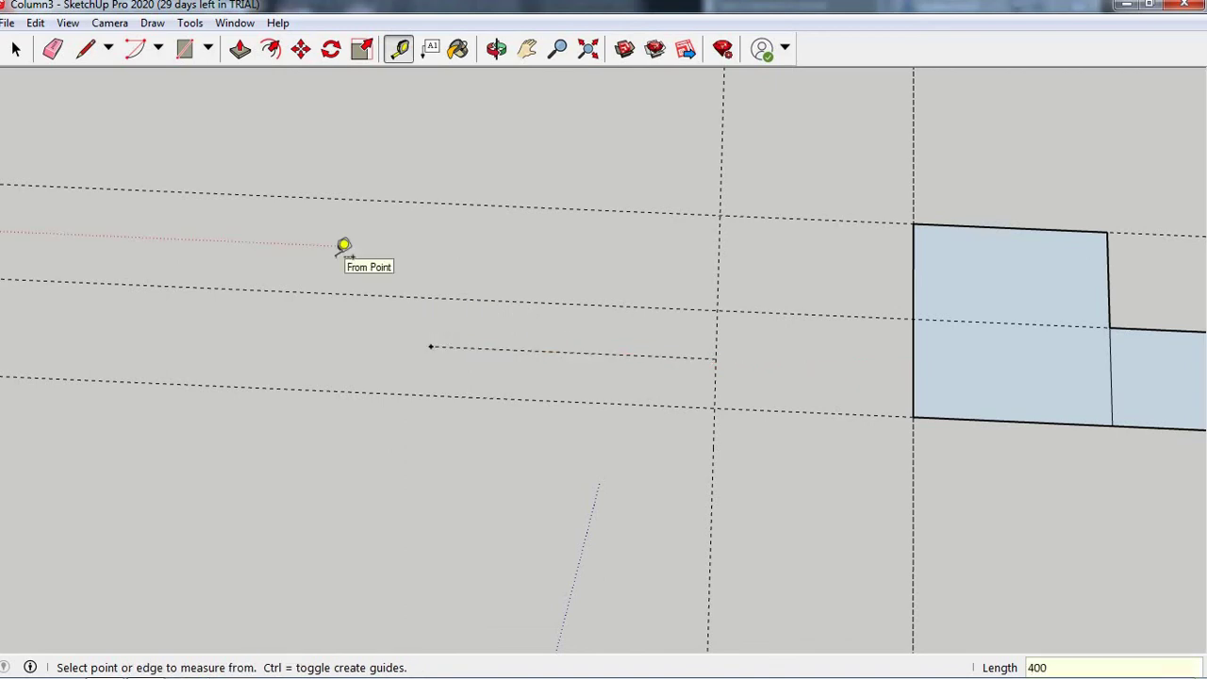
scroll(641, 363, "down", 1)
scroll(745, 368, "down", 1)
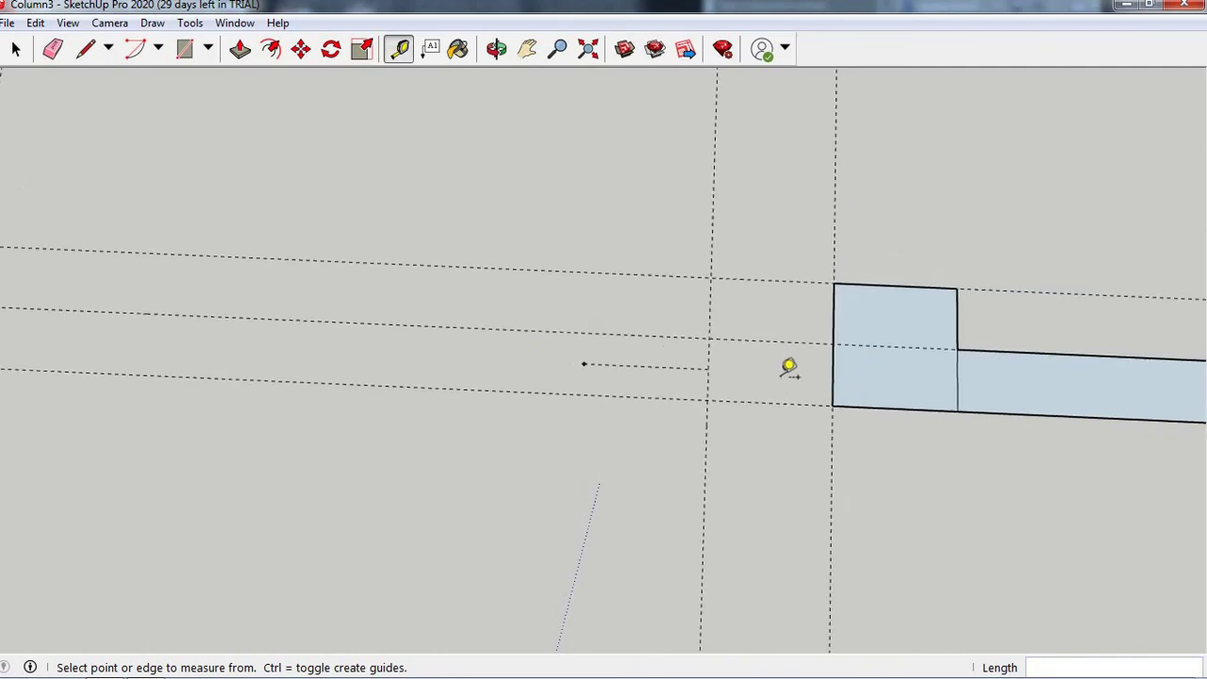
scroll(759, 356, "up", 1)
scroll(756, 353, "up", 1)
- Place two more vertical guides further left at 400 mm spacing
left_click(665, 299)
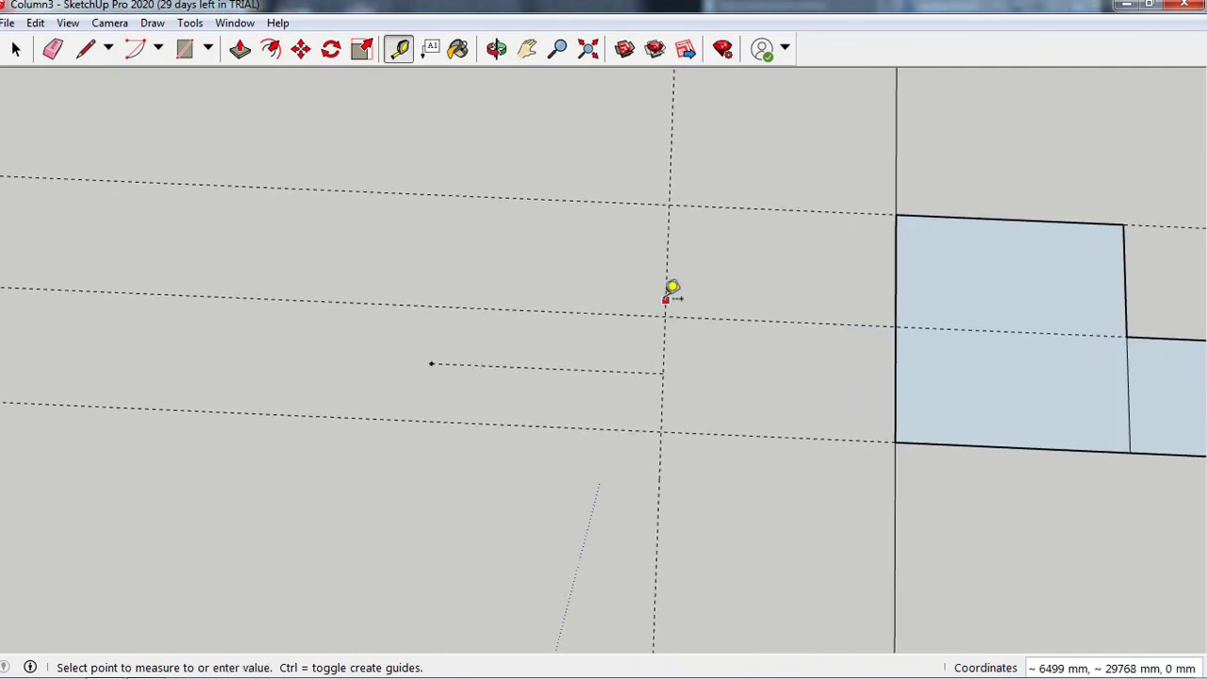
left_click(496, 298)
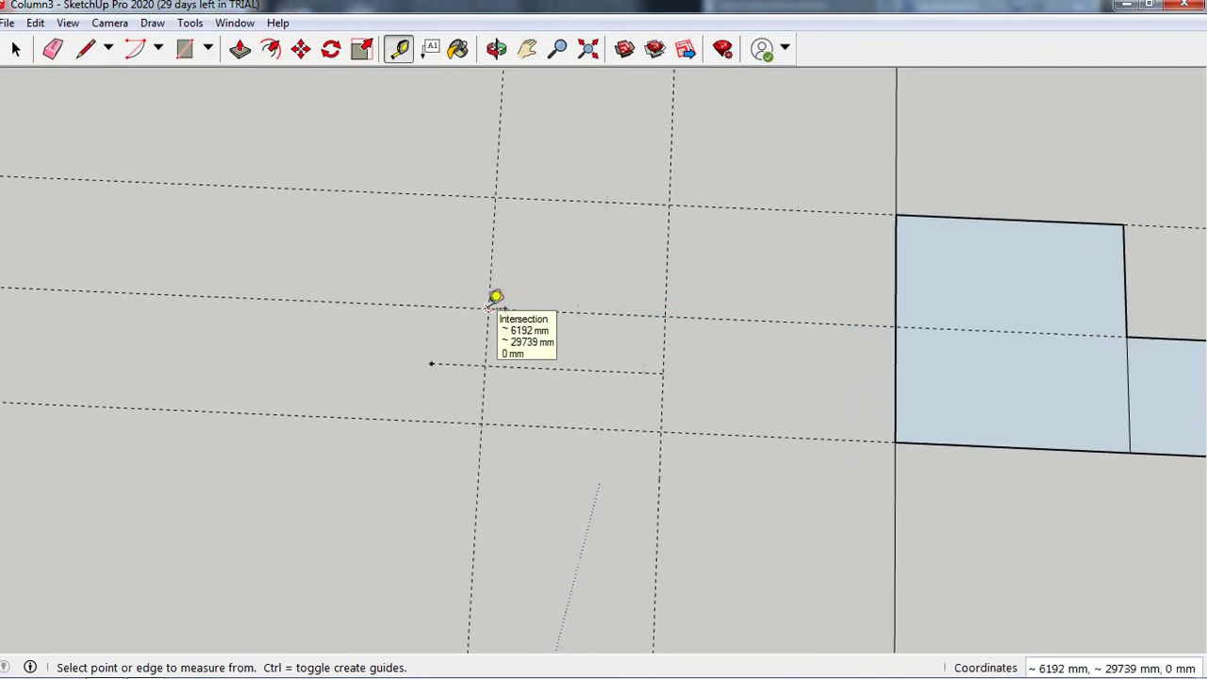
scroll(1066, 335, "down", 2)
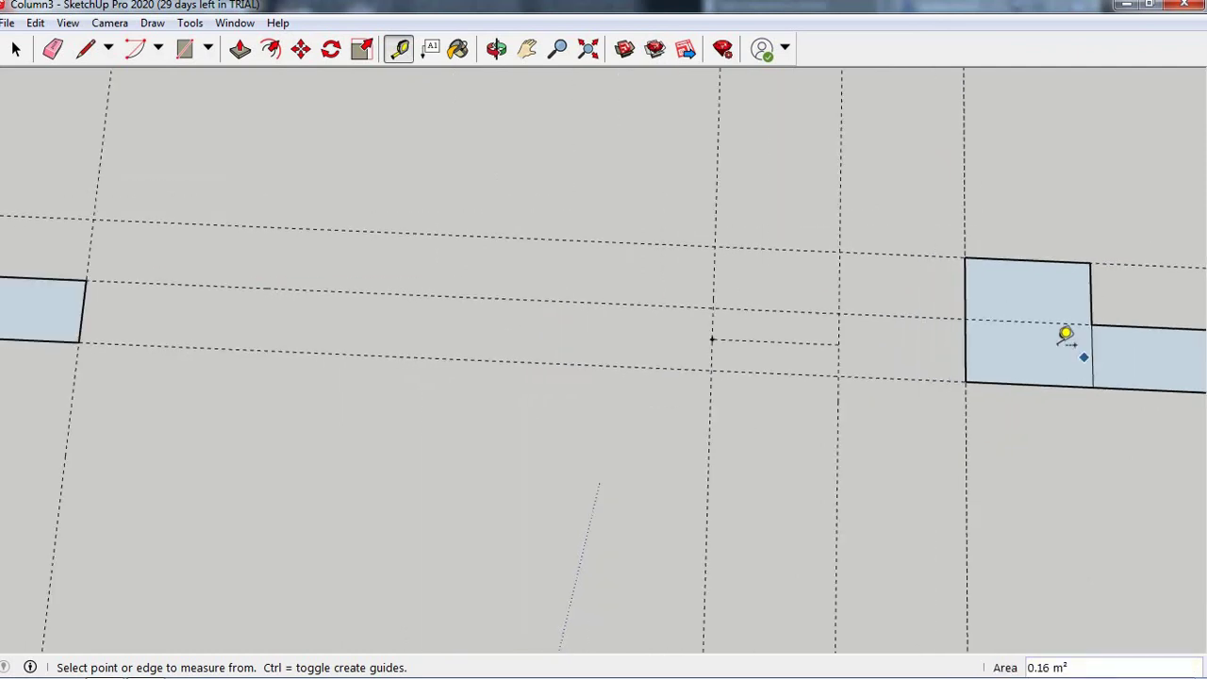
scroll(627, 295, "up", 1)
scroll(687, 299, "up", 1)
left_click(757, 278)
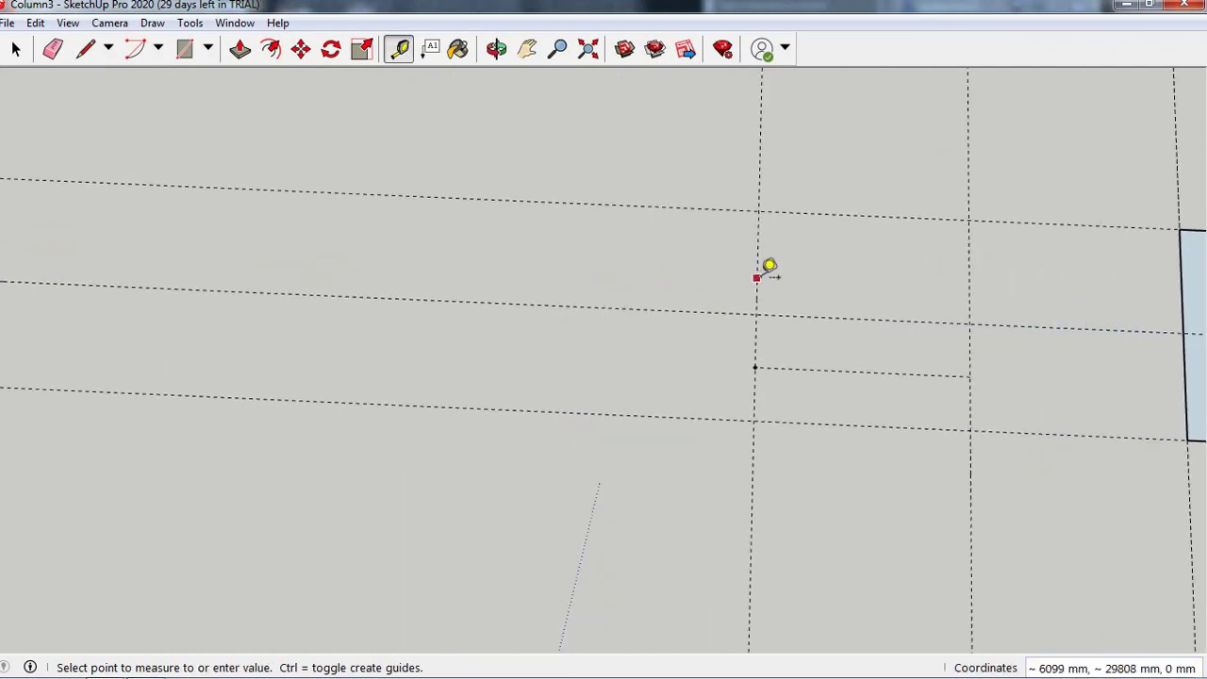
left_click(540, 262)
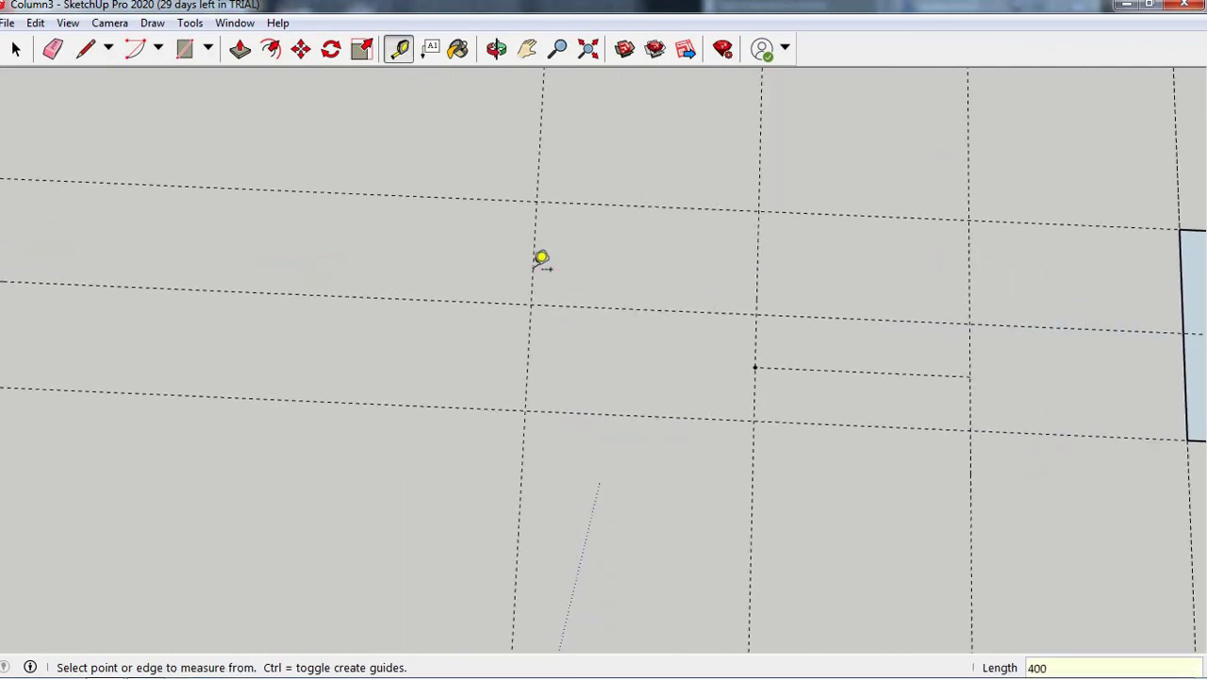
scroll(334, 237, "down", 1)
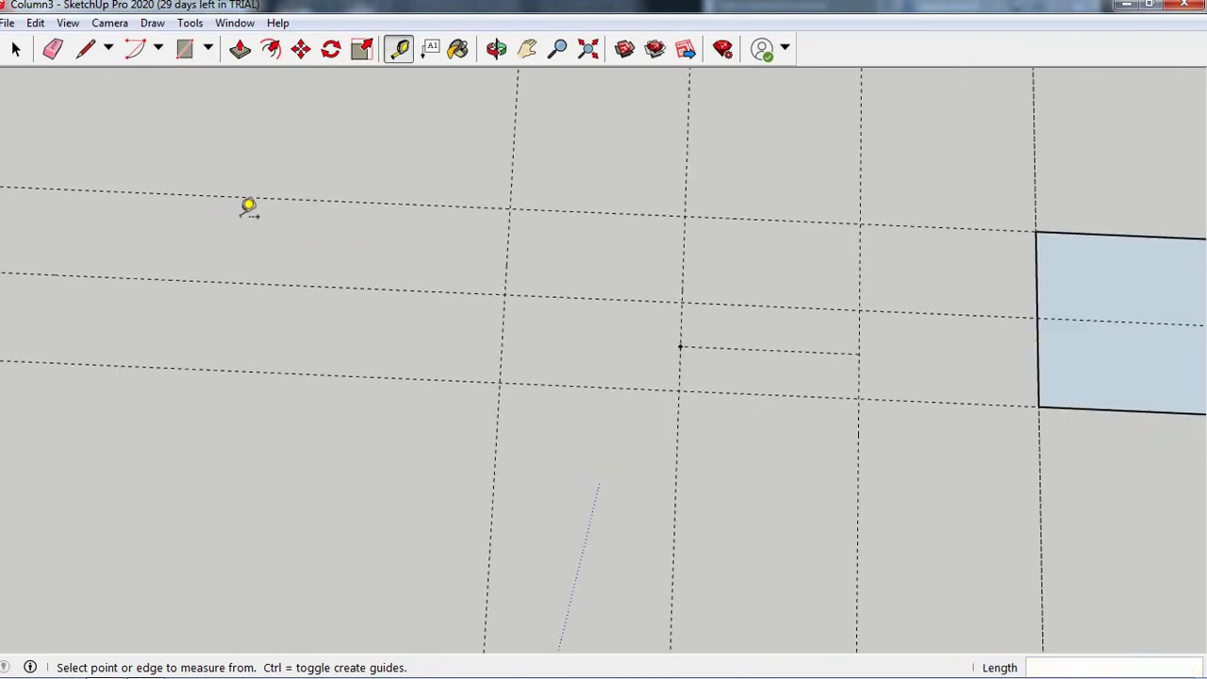
- Draw the small wall face rectangle between the guides and check it against AutoCAD's dimensions
left_click(184, 48)
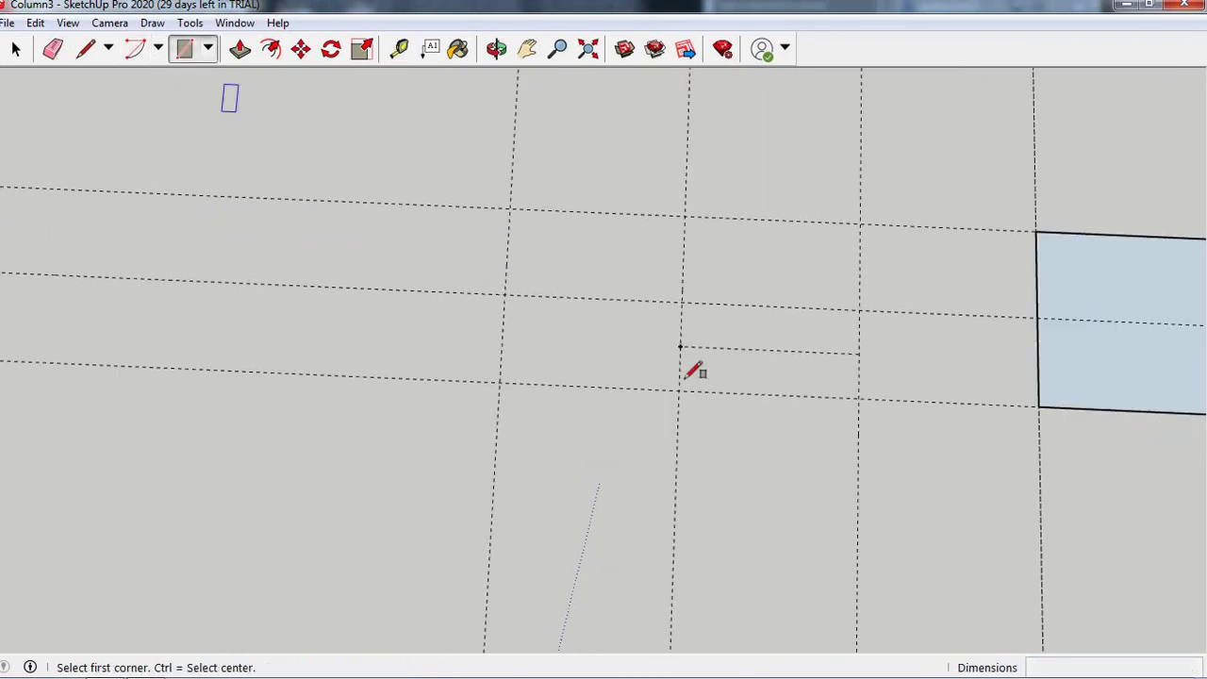
left_click(857, 397)
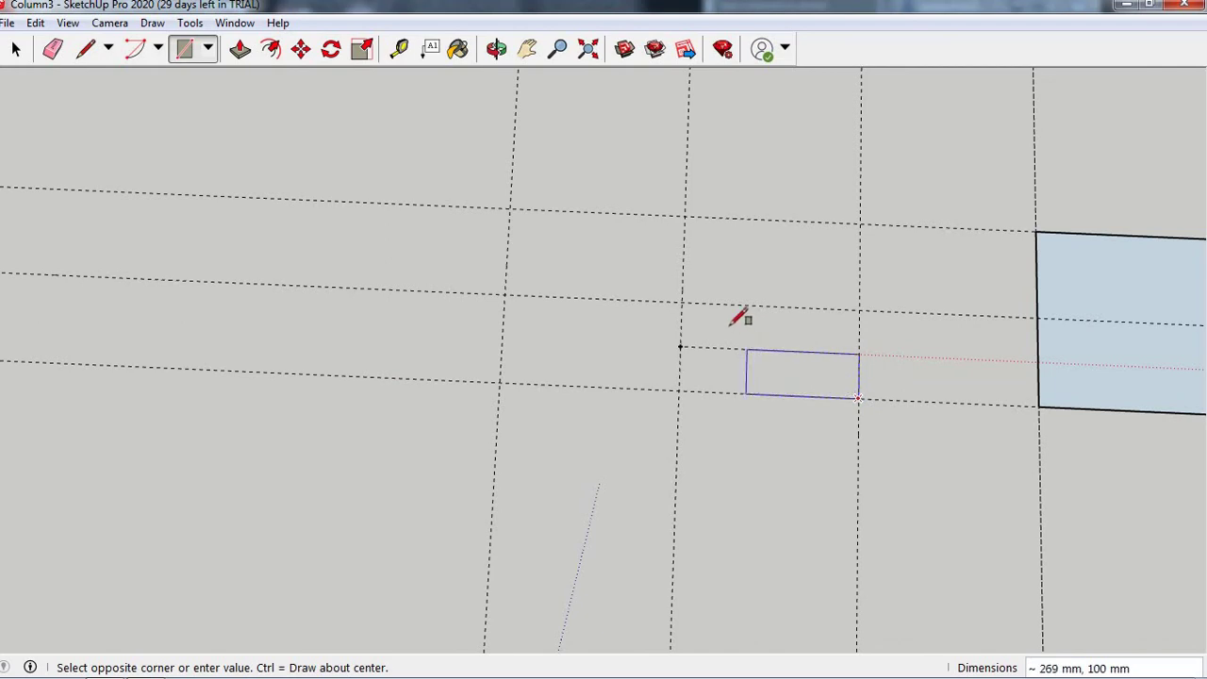
left_click(682, 307)
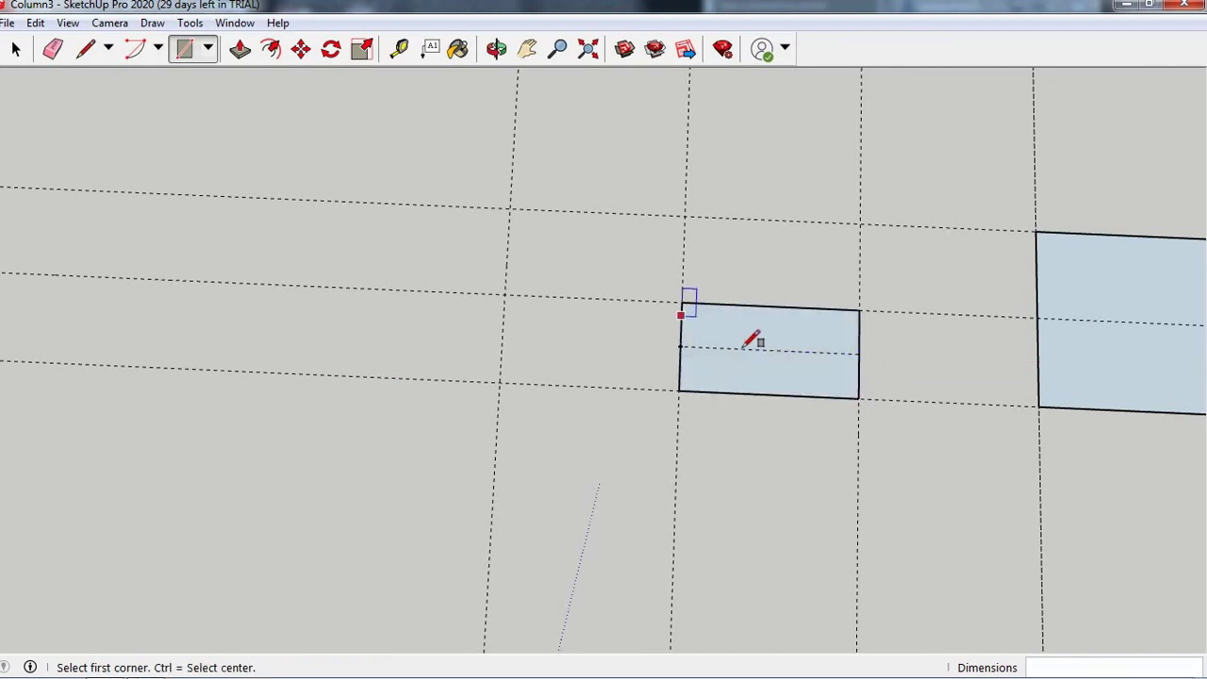
scroll(761, 341, "down", 2)
scroll(766, 367, "down", 1)
scroll(765, 345, "up", 1)
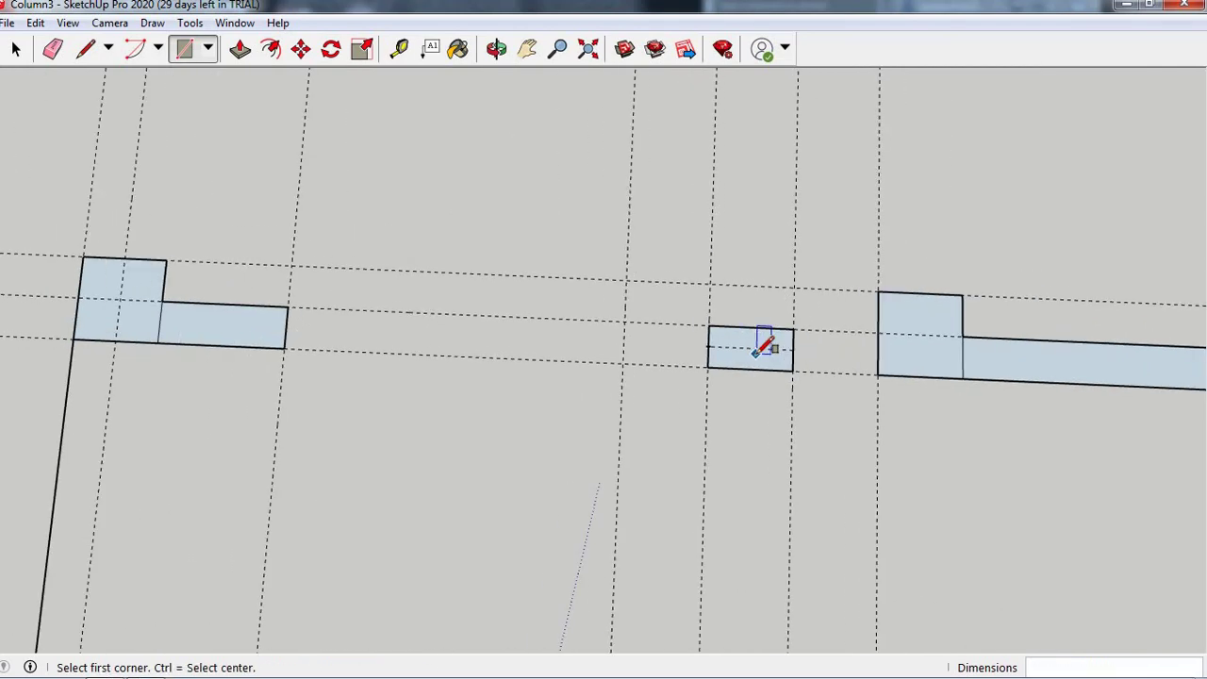
key("alt+Tab")
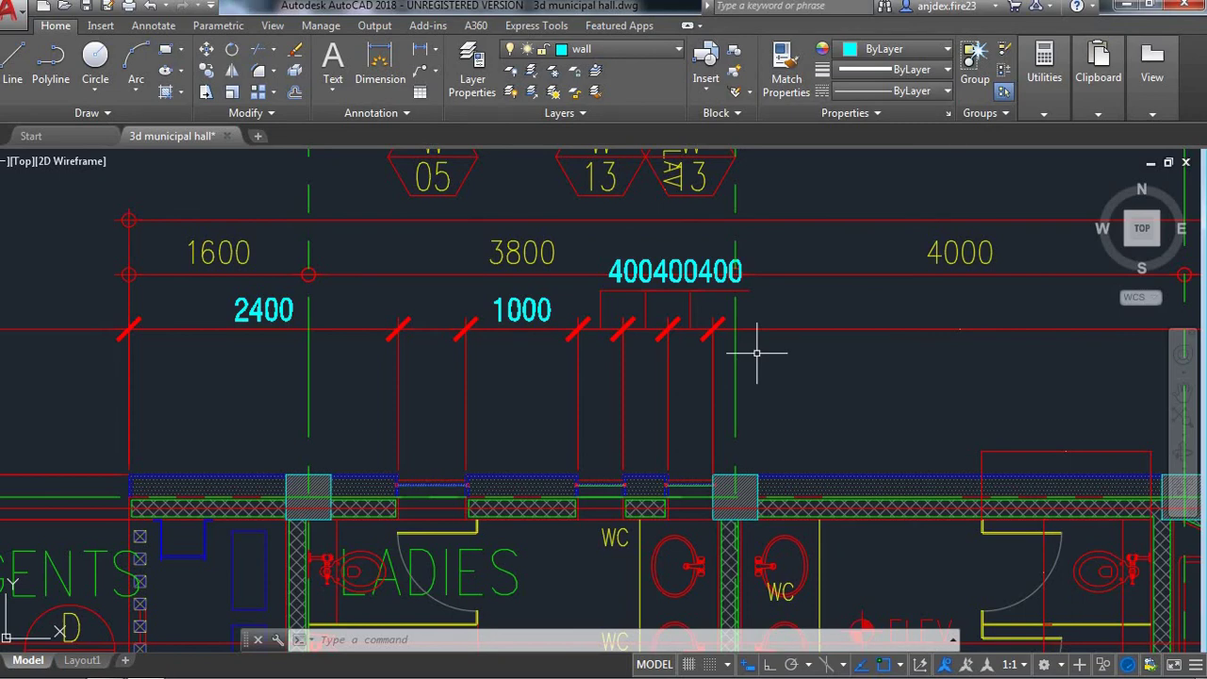
key("alt+Tab")
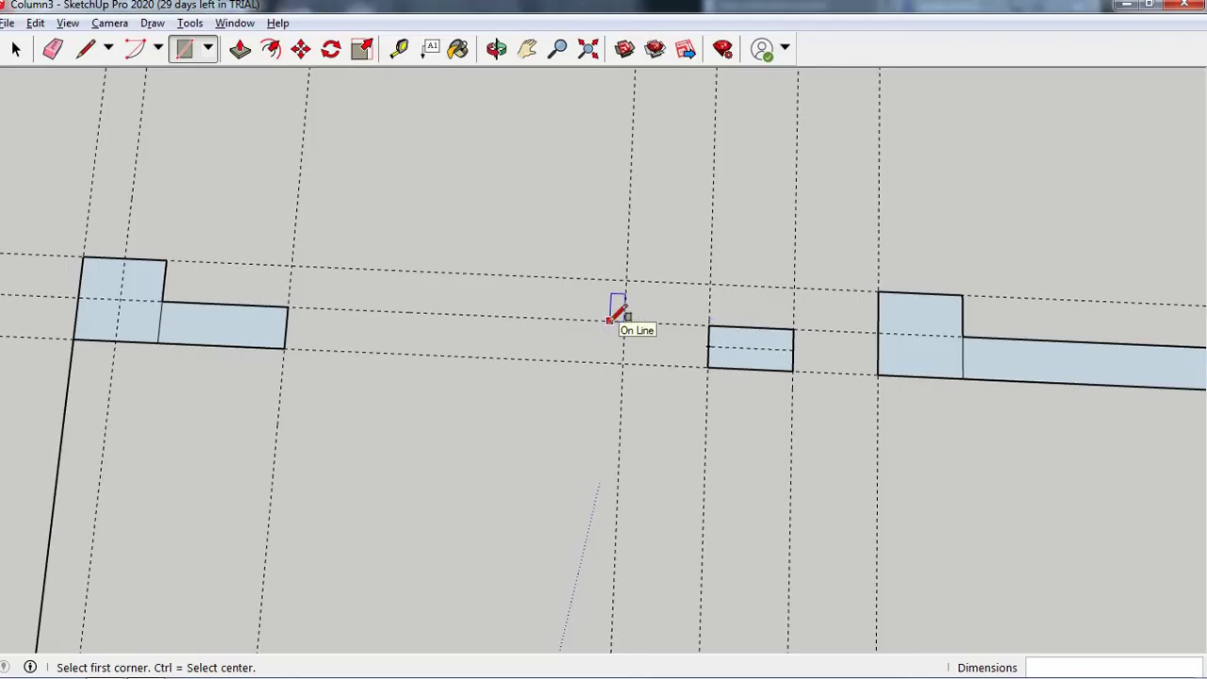
- Place offset guides from the wall corner and erase the stray short guide
key("t")
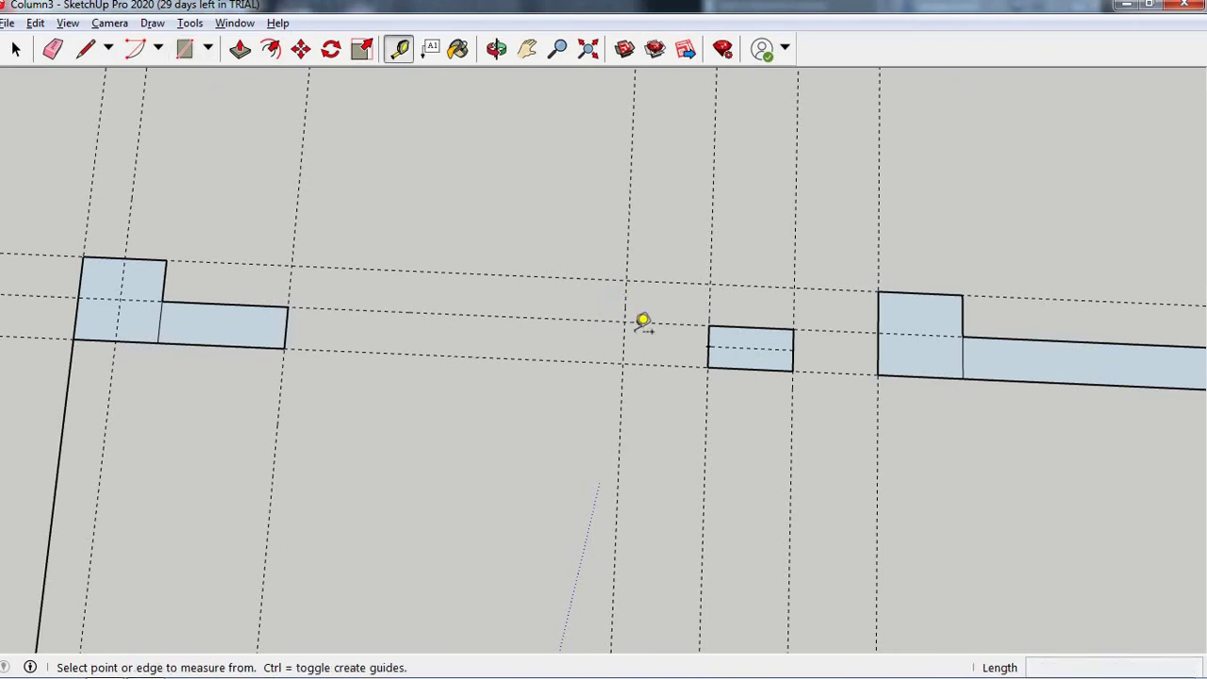
left_click(624, 301)
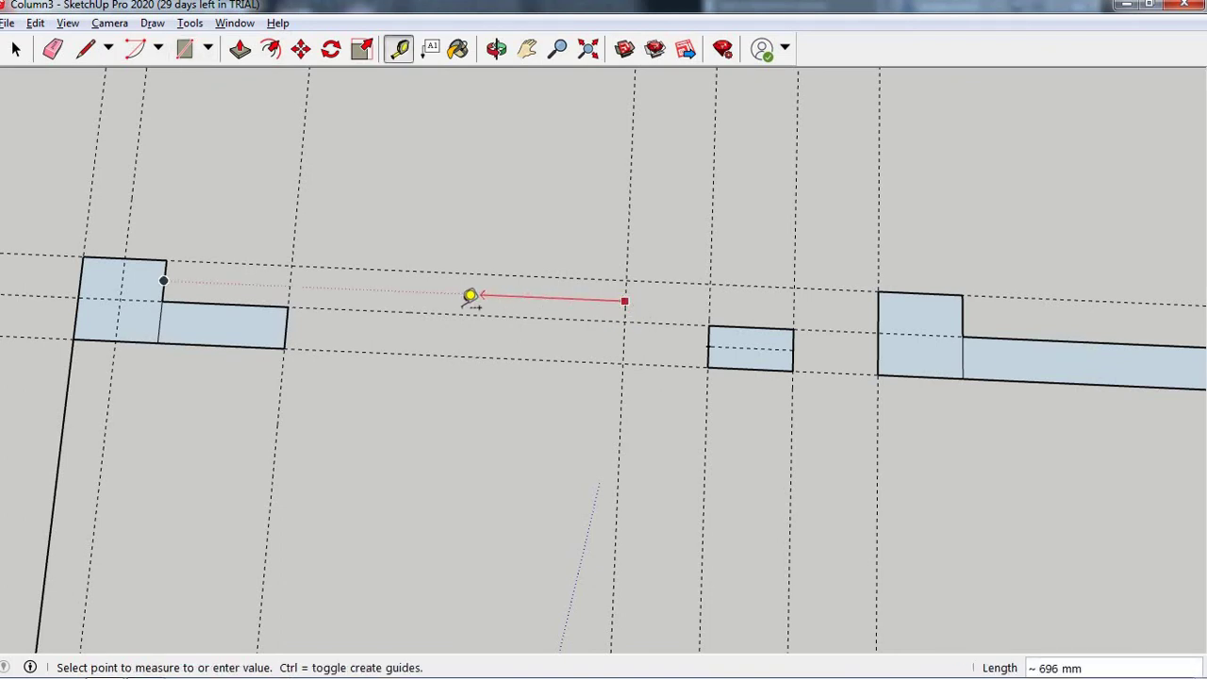
left_click(488, 294)
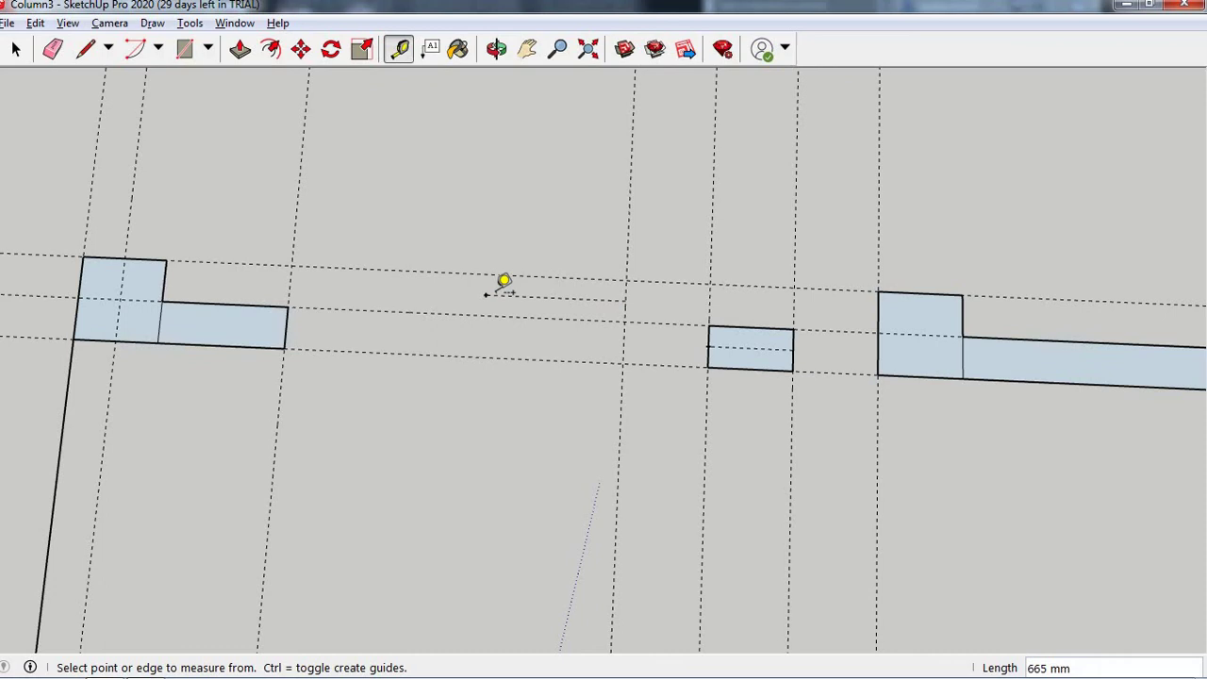
left_click(622, 339)
left_click(564, 337)
key("e")
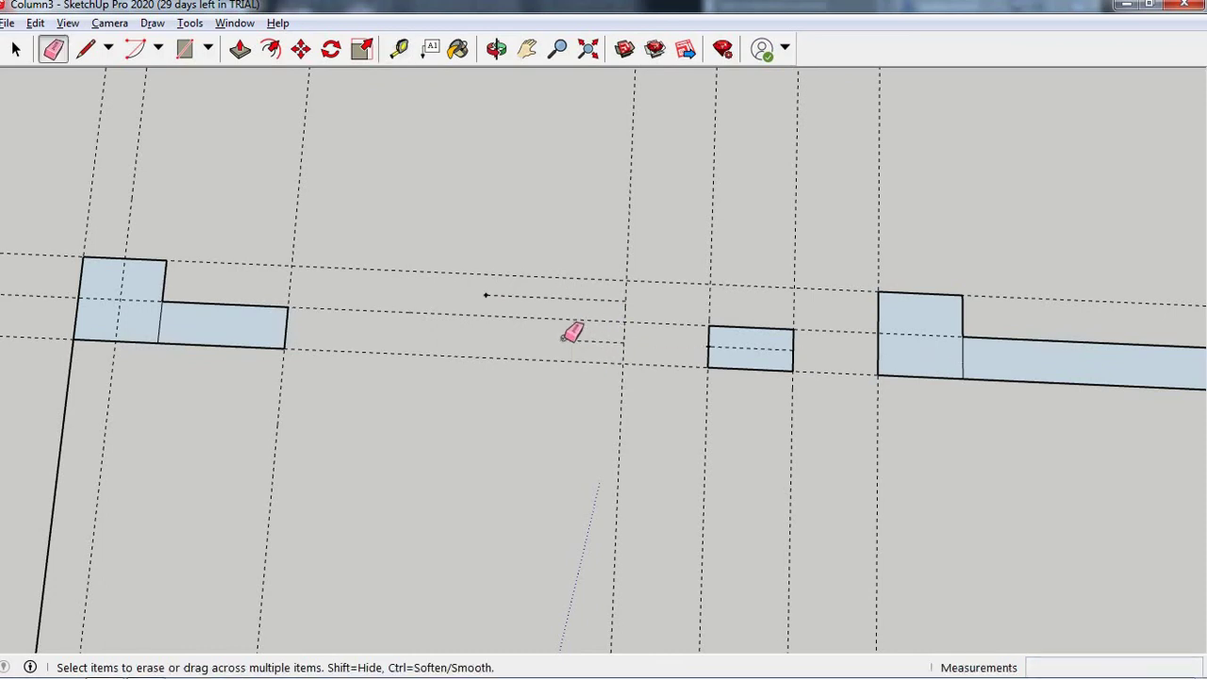
left_click(492, 293)
- Mark a guide point 251 mm from the intersection and add a new vertical guide line
key("t")
scroll(637, 319, "up", 2)
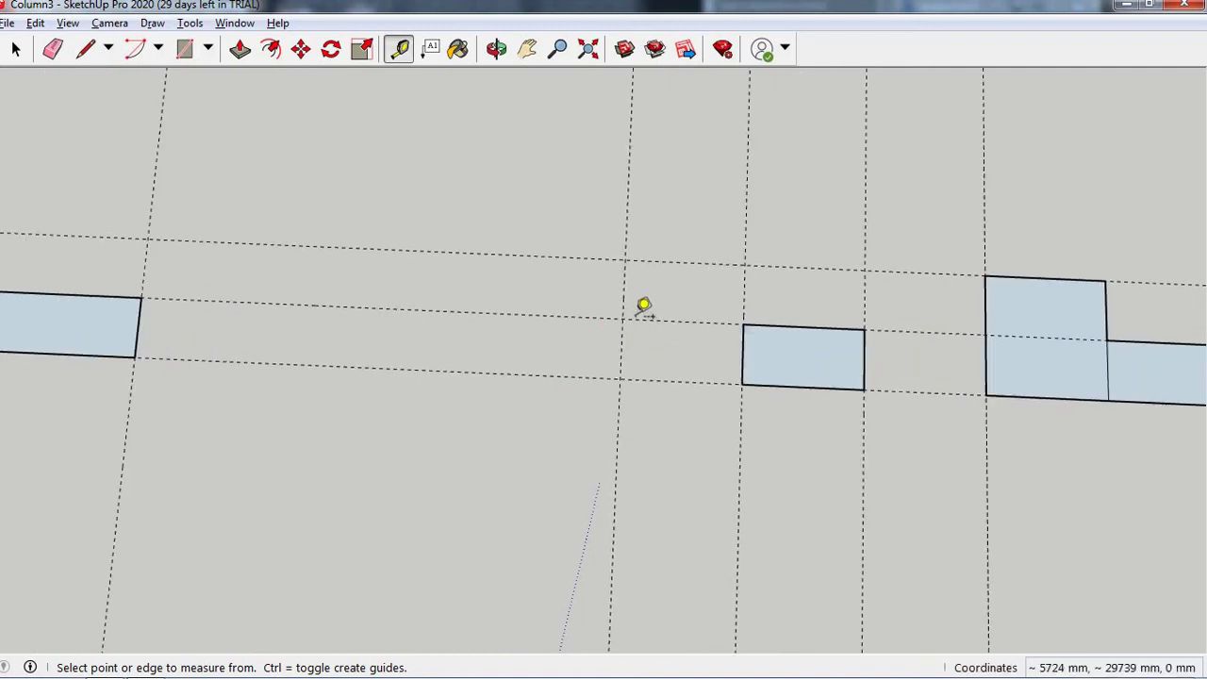
left_click(622, 290)
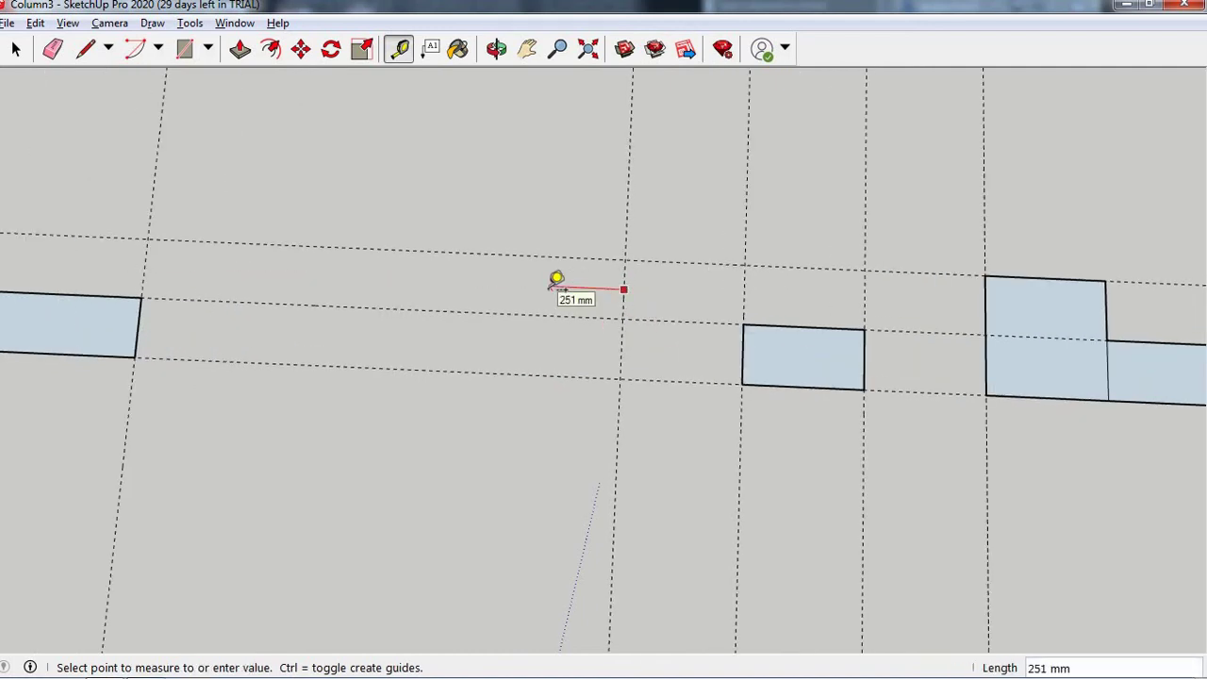
left_click(549, 285)
left_click(621, 337)
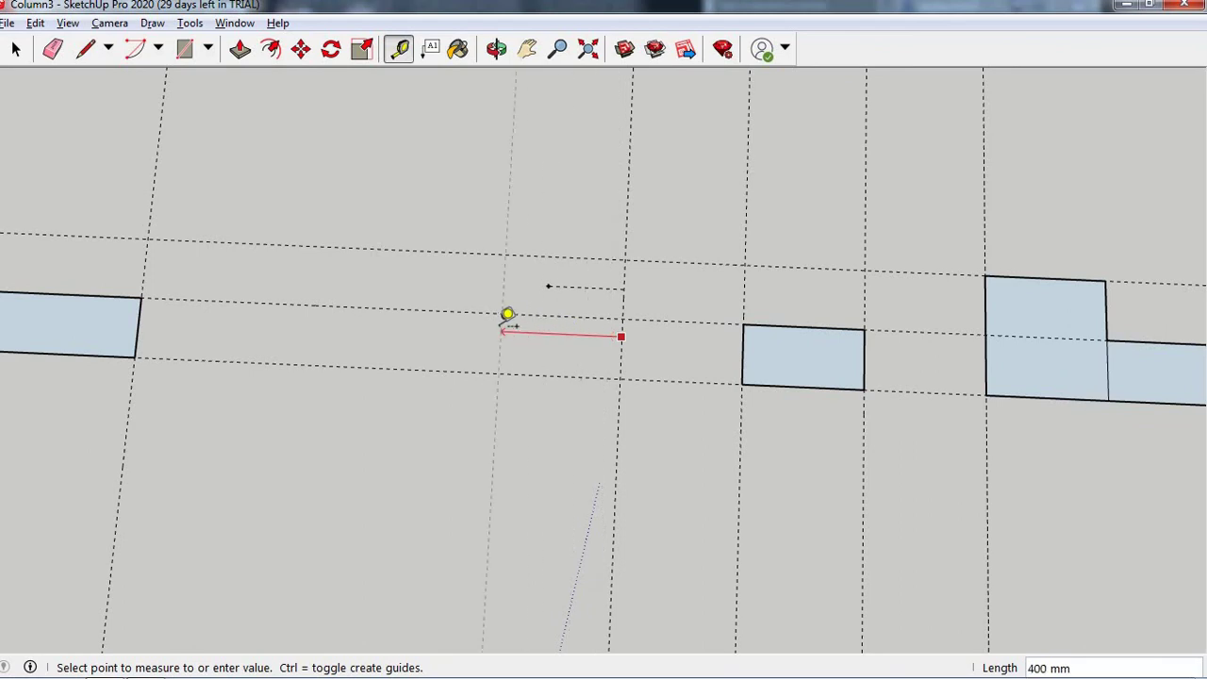
left_click(421, 317)
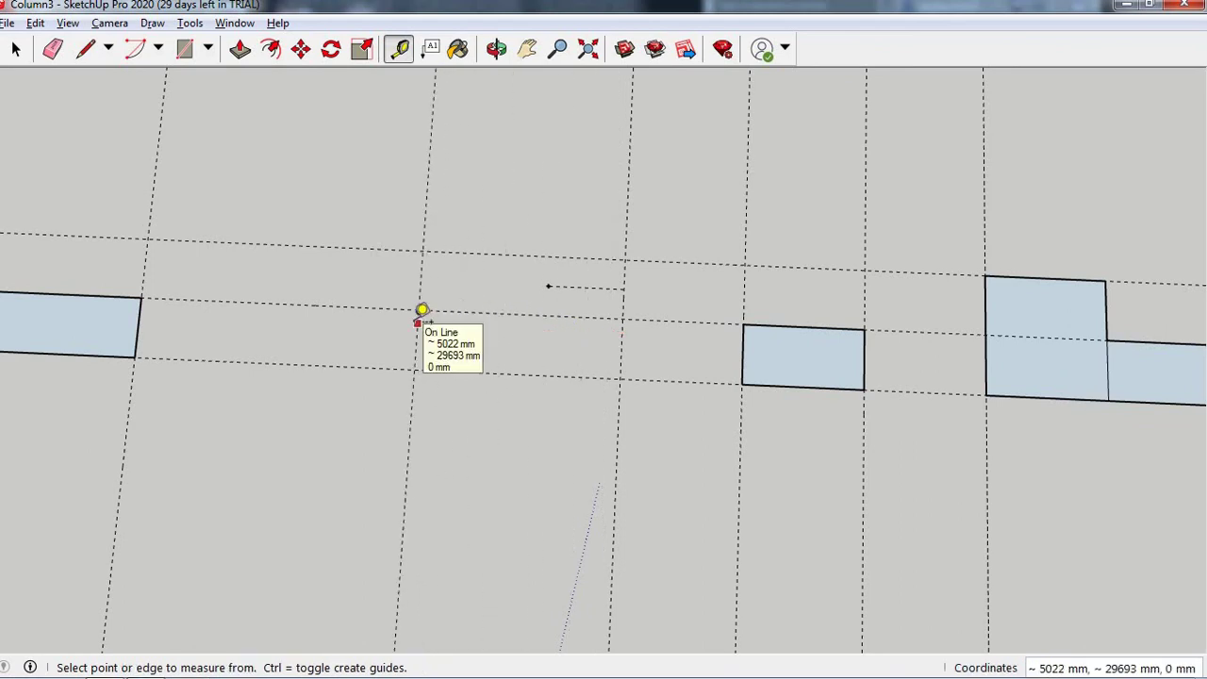
type("100")
key("Return")
scroll(741, 357, "down", 1)
scroll(712, 326, "down", 1)
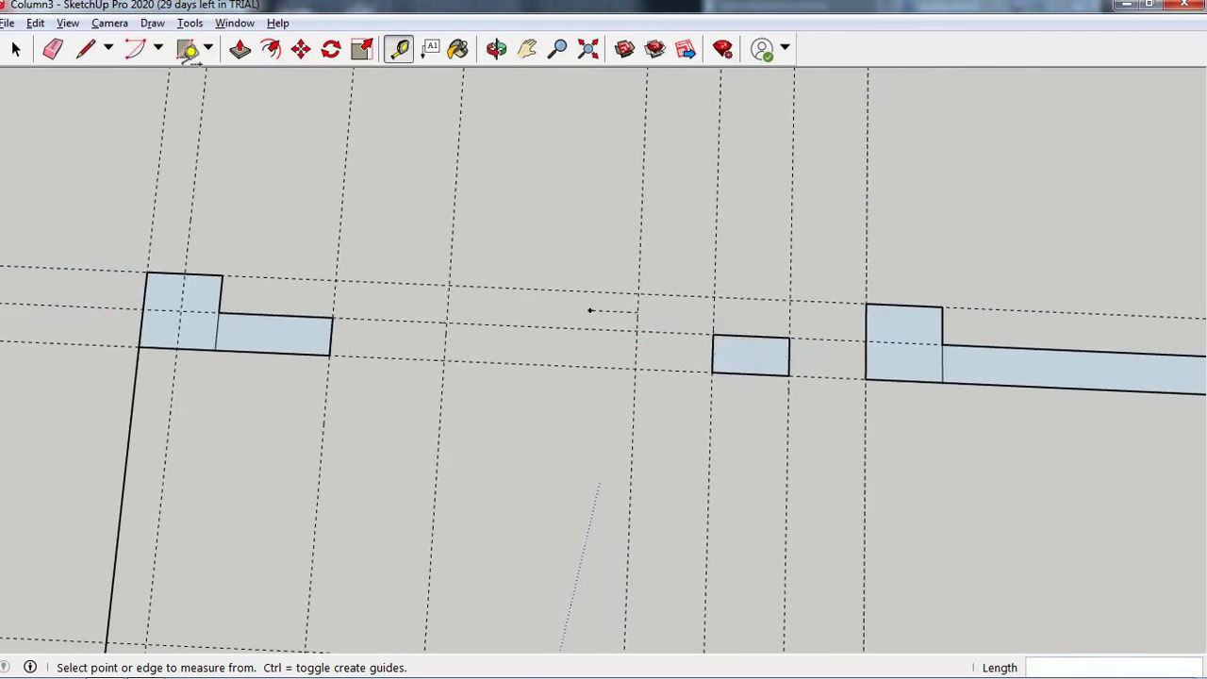
- Draw the second wall face rectangle between guide intersections left of the small column
key("r")
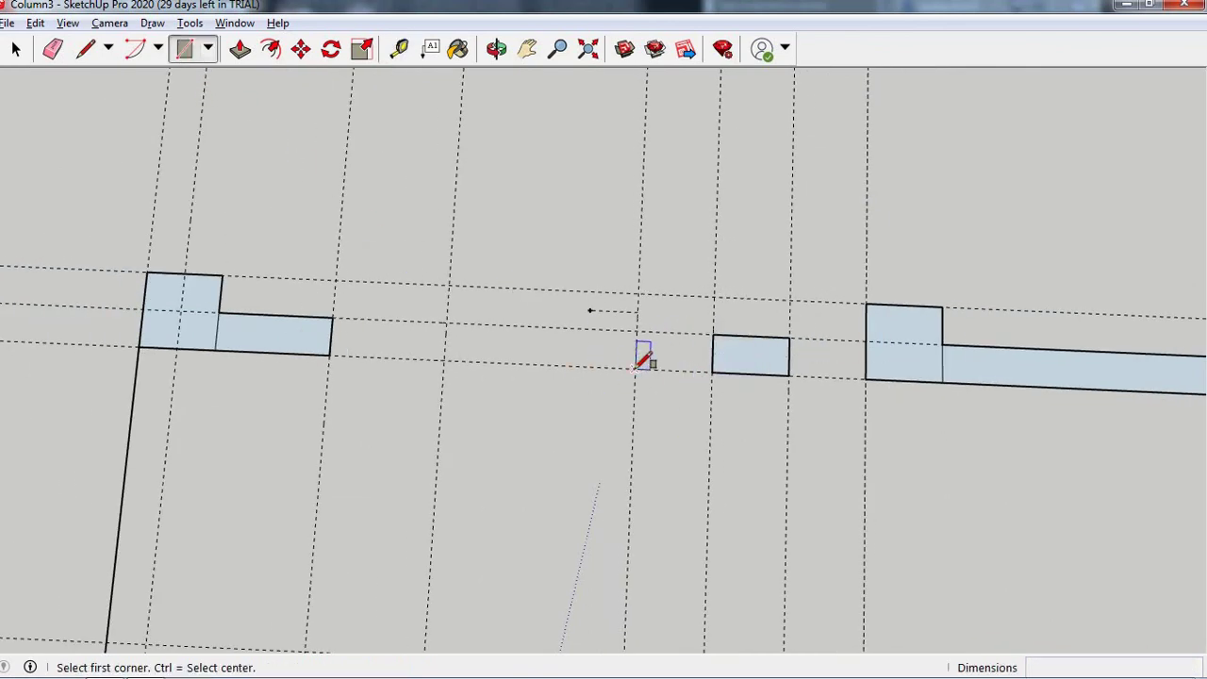
left_click(637, 364)
left_click(448, 325)
scroll(703, 429, "down", 1)
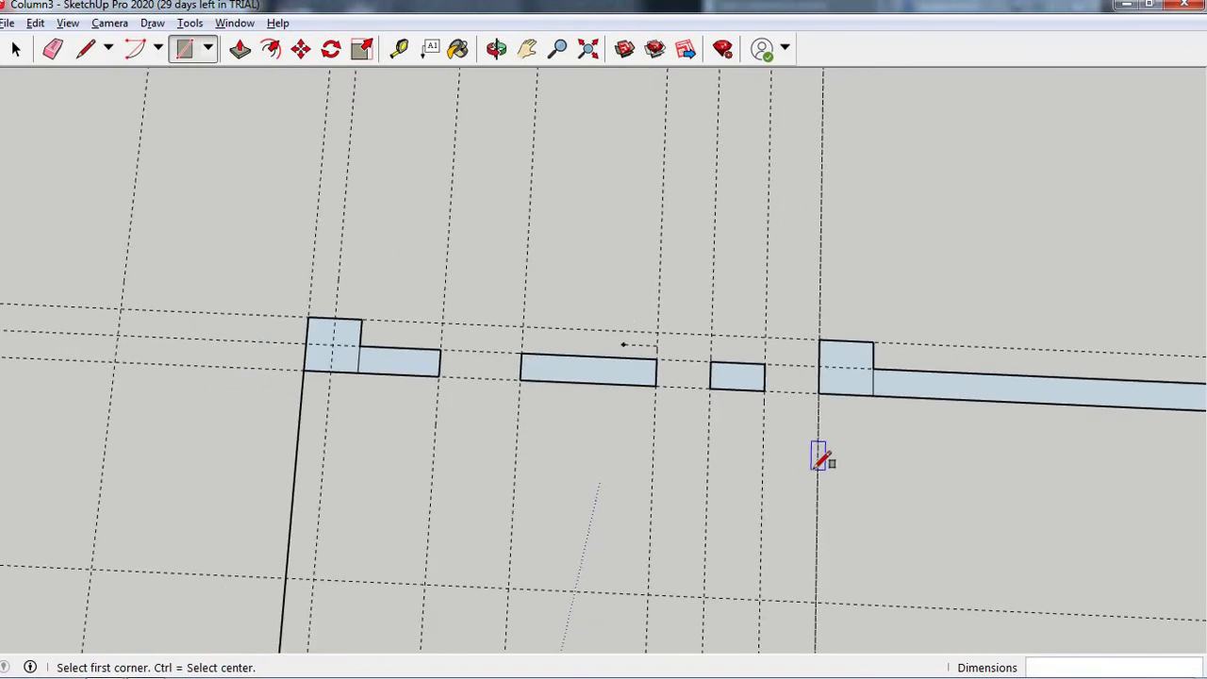
scroll(731, 439, "down", 2)
scroll(566, 423, "down", 1)
scroll(423, 345, "down", 1)
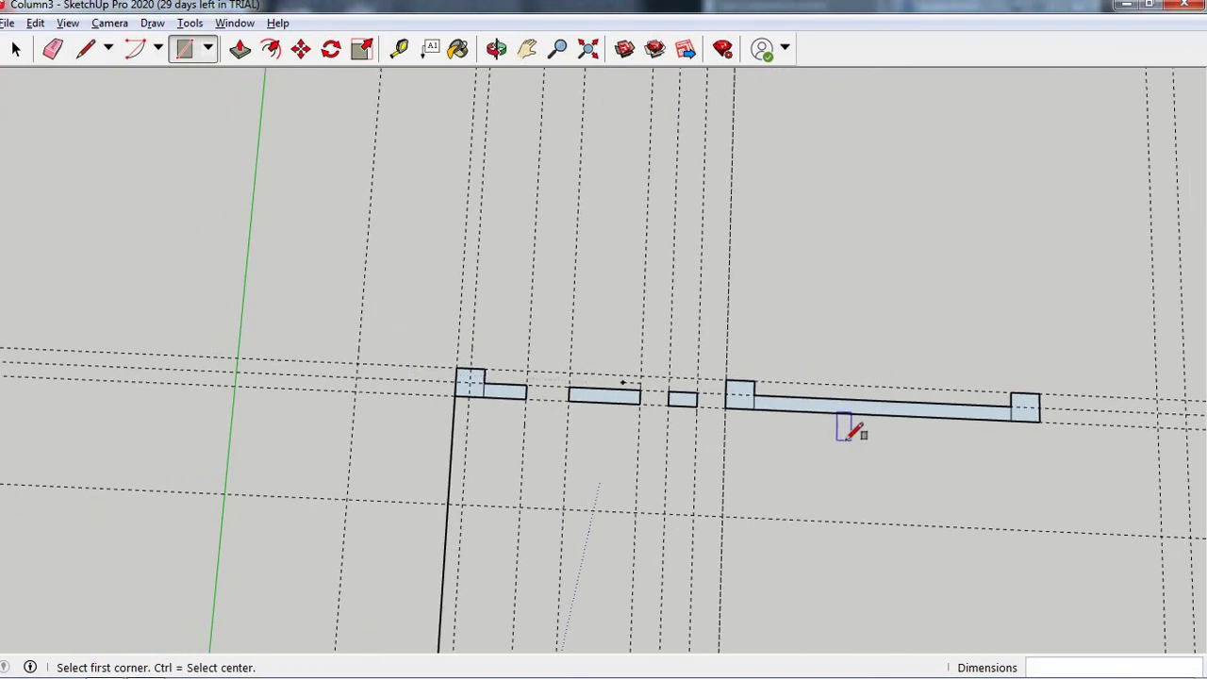
scroll(847, 437, "up", 1)
scroll(803, 407, "up", 1)
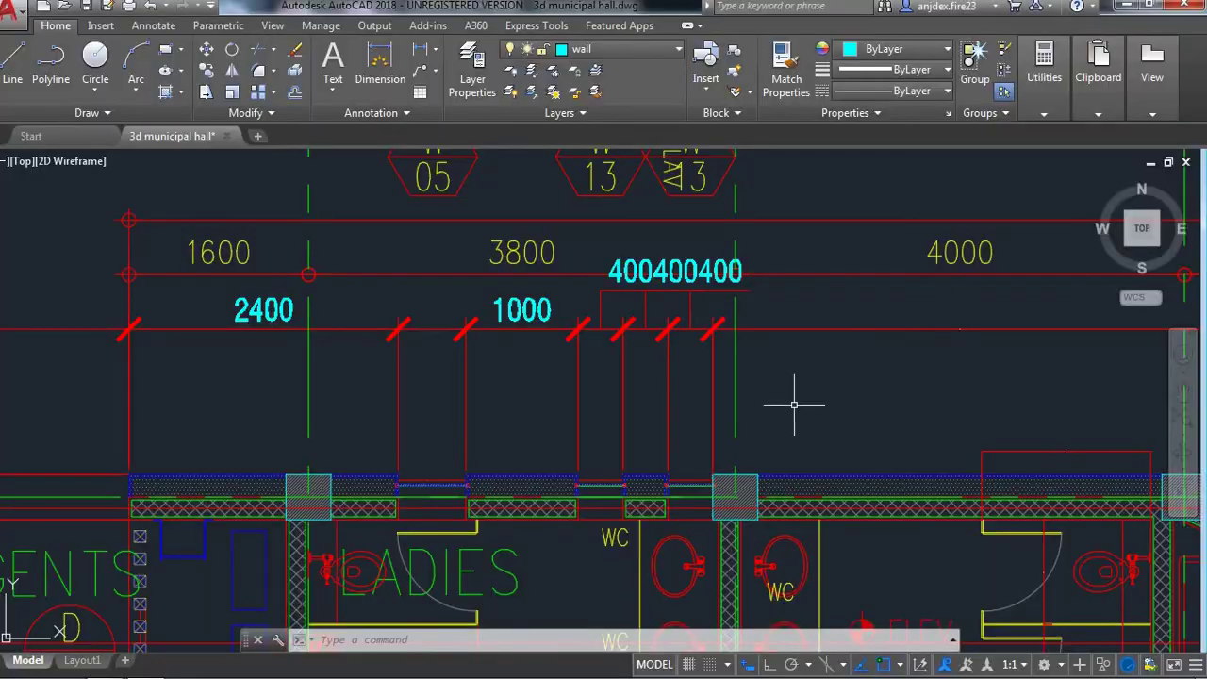
scroll(536, 389, "down", 5)
- Pan and zoom across the AutoCAD plan to view the walls further right
left_click(653, 422)
scroll(594, 399, "up", 5)
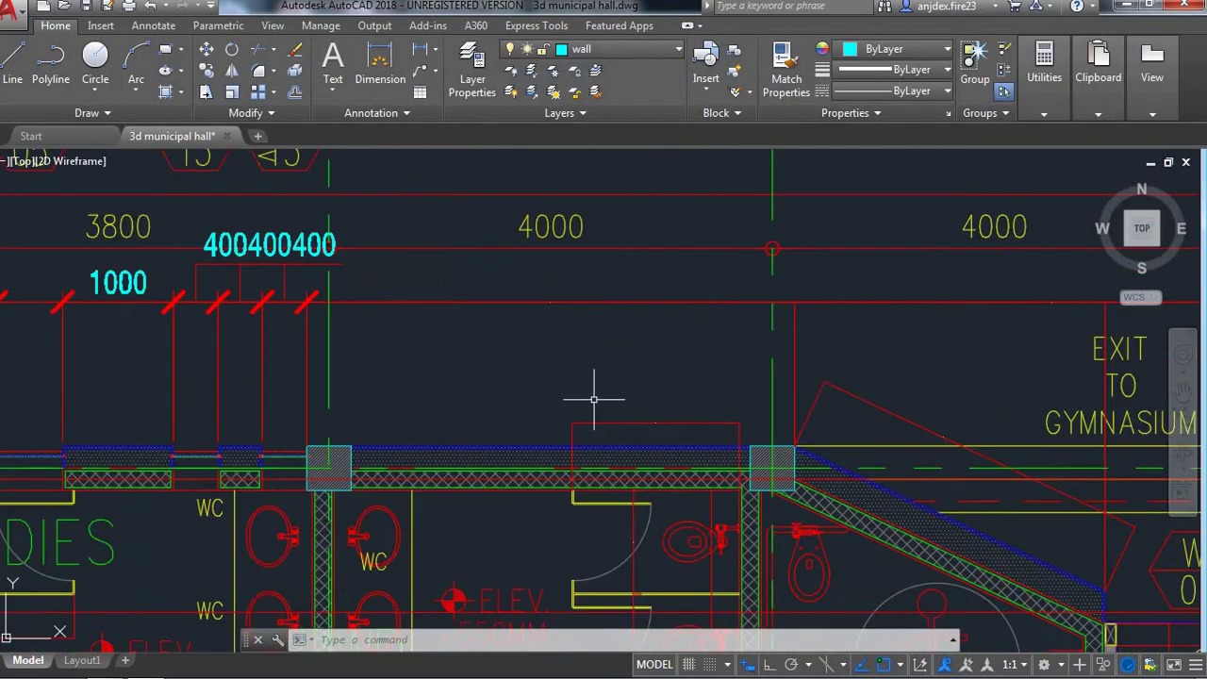
scroll(527, 409, "up", 2)
scroll(505, 397, "down", 2)
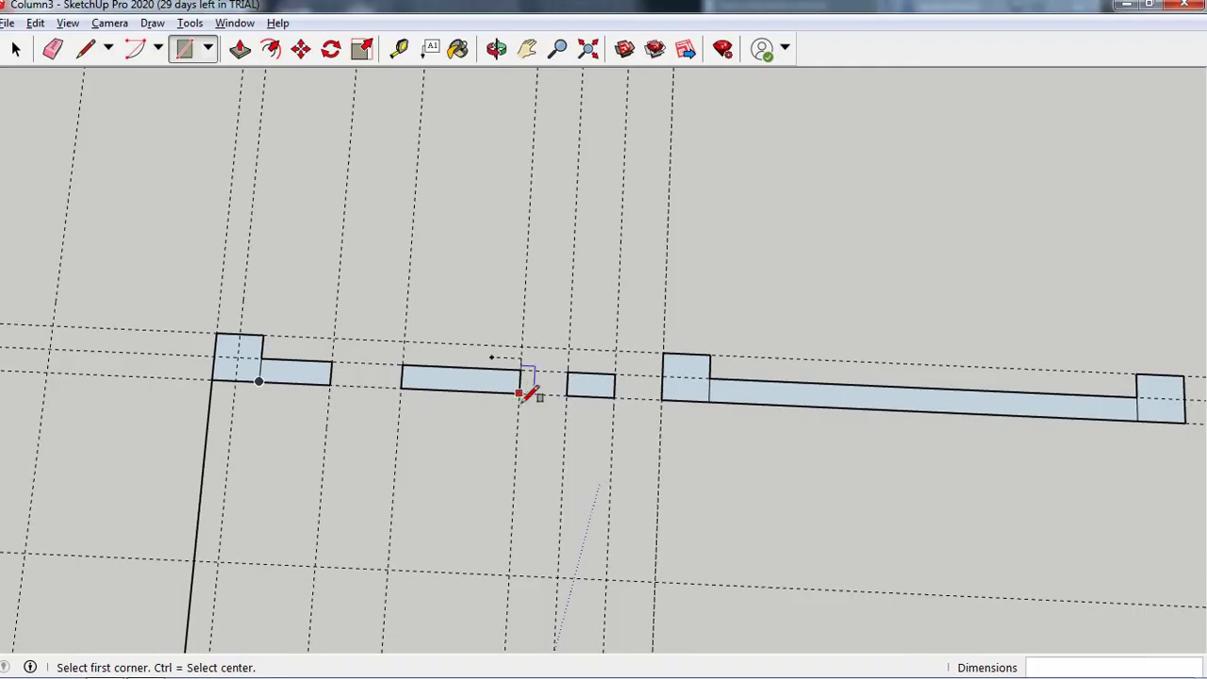
scroll(525, 391, "down", 2)
scroll(686, 379, "down", 2)
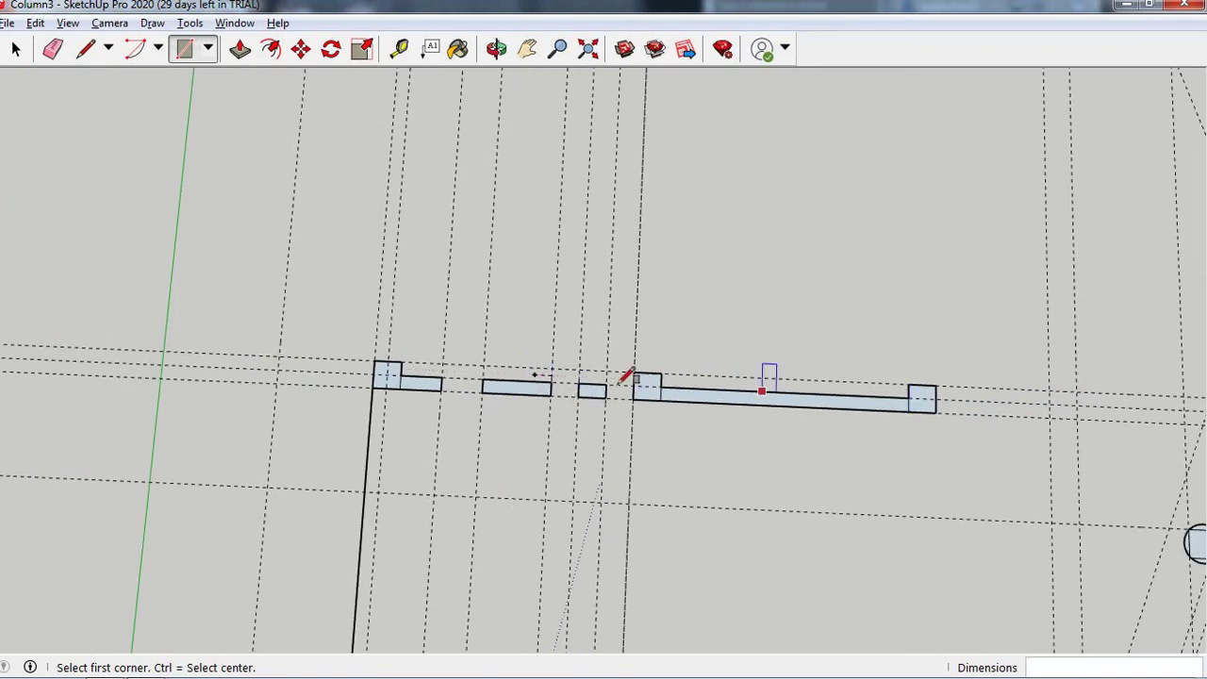
scroll(702, 360, "down", 2)
middle_click_drag(951, 404, 781, 417)
scroll(809, 369, "up", 2)
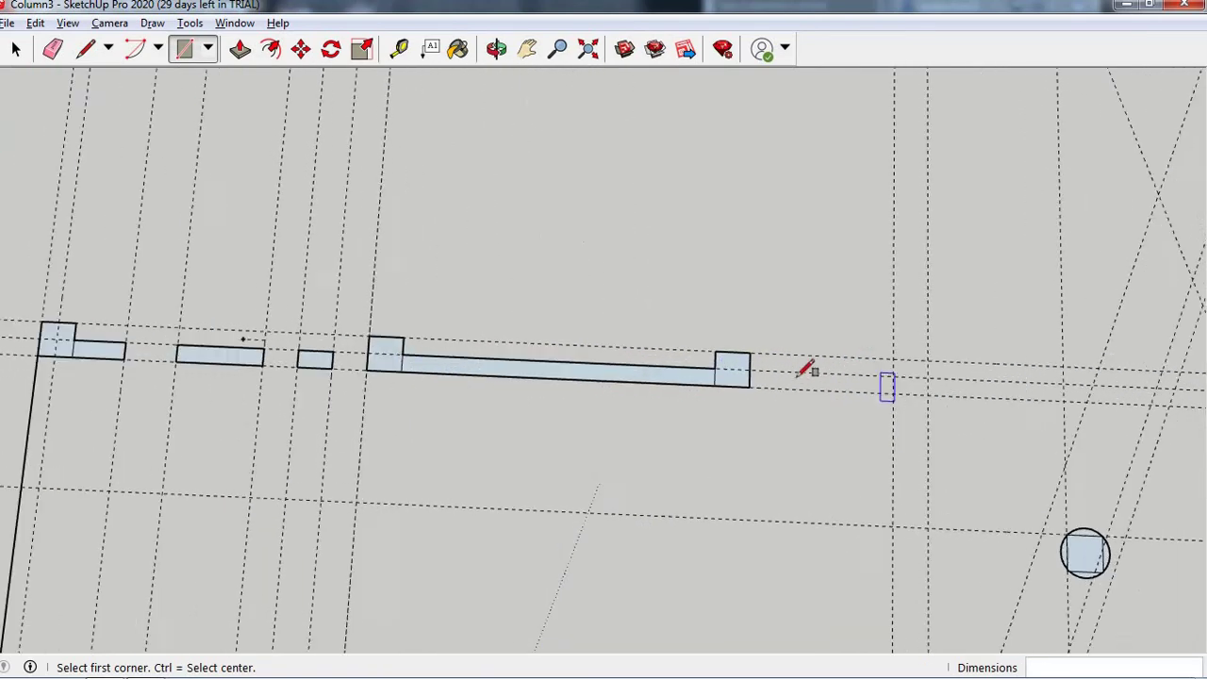
scroll(757, 409, "down", 1)
scroll(872, 415, "up", 1)
scroll(868, 401, "up", 2)
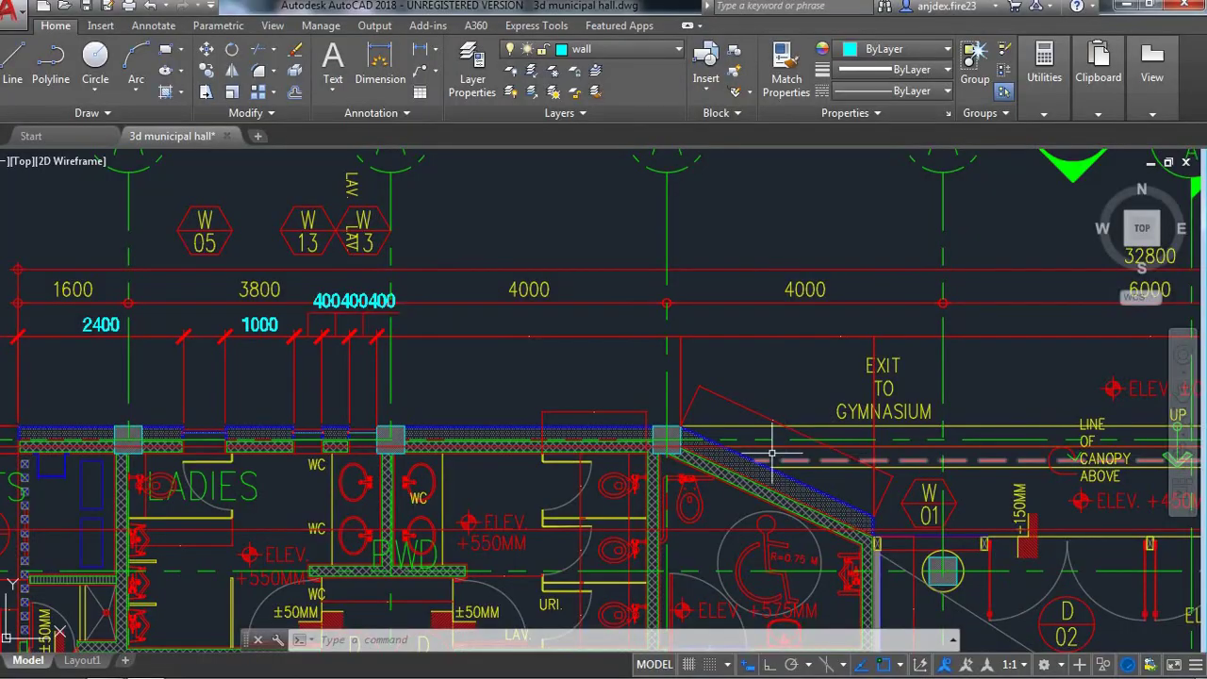
scroll(800, 554, "down", 2)
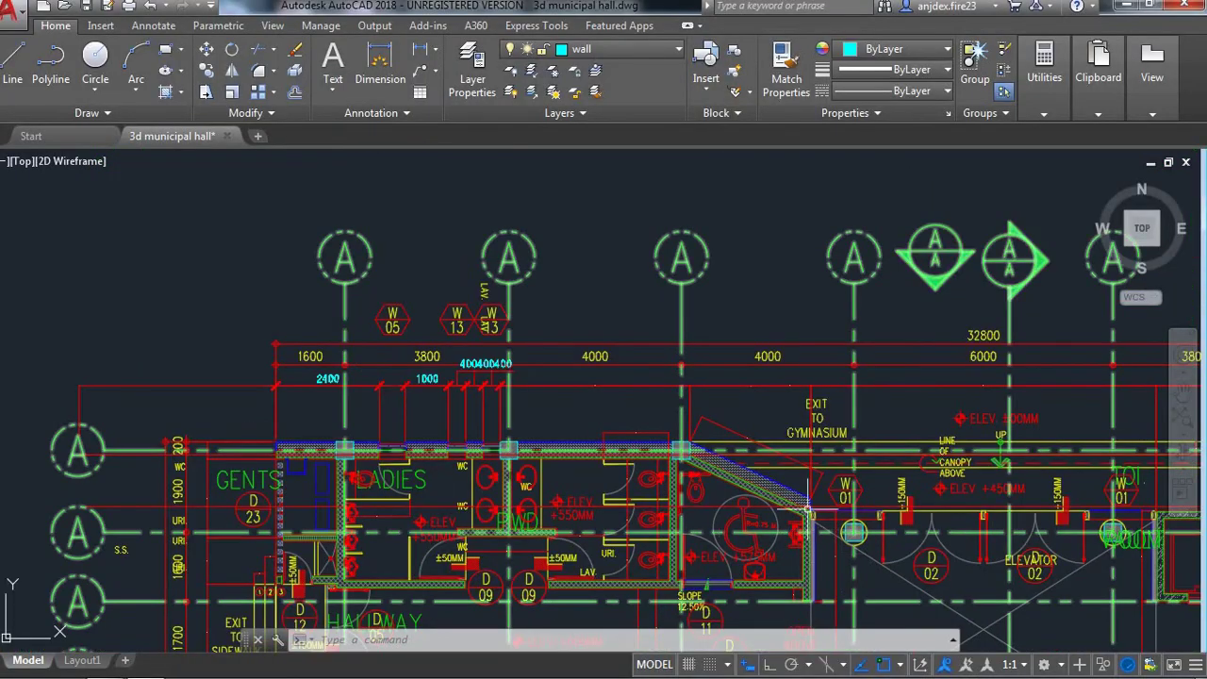
- Dimension 2800 from the column corner to the wall line by EXIT TO GYMNASIUM
scroll(806, 528, "up", 3)
scroll(838, 489, "down", 1)
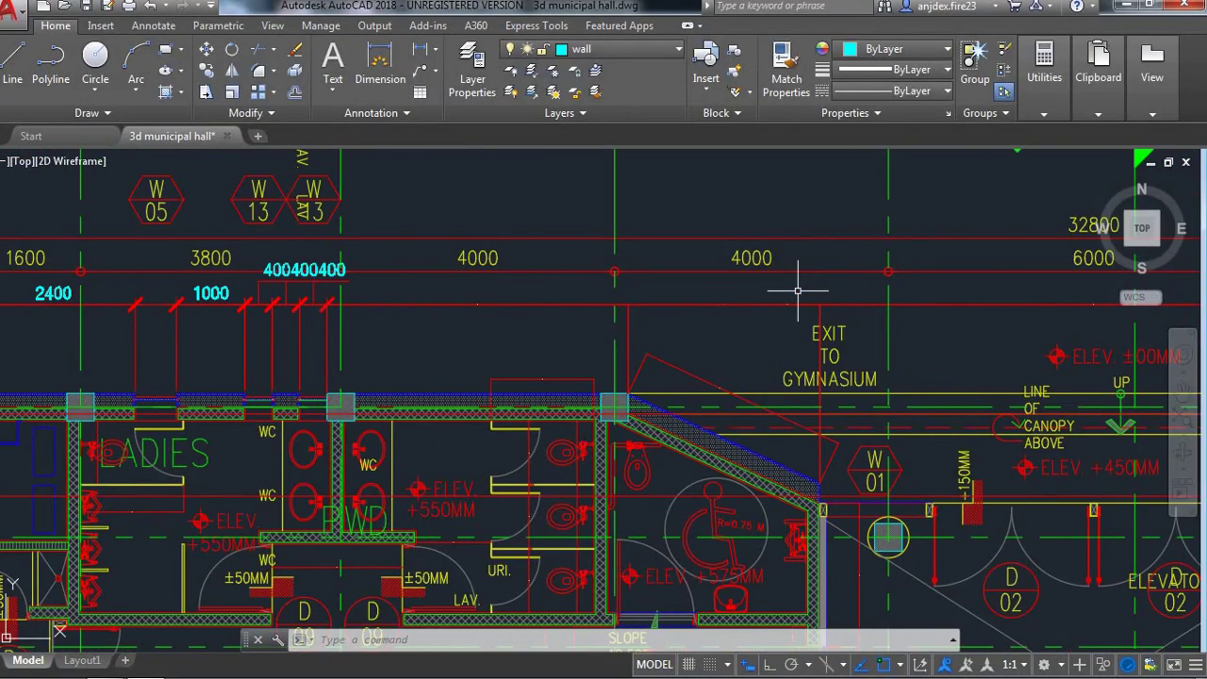
scroll(797, 290, "up", 4)
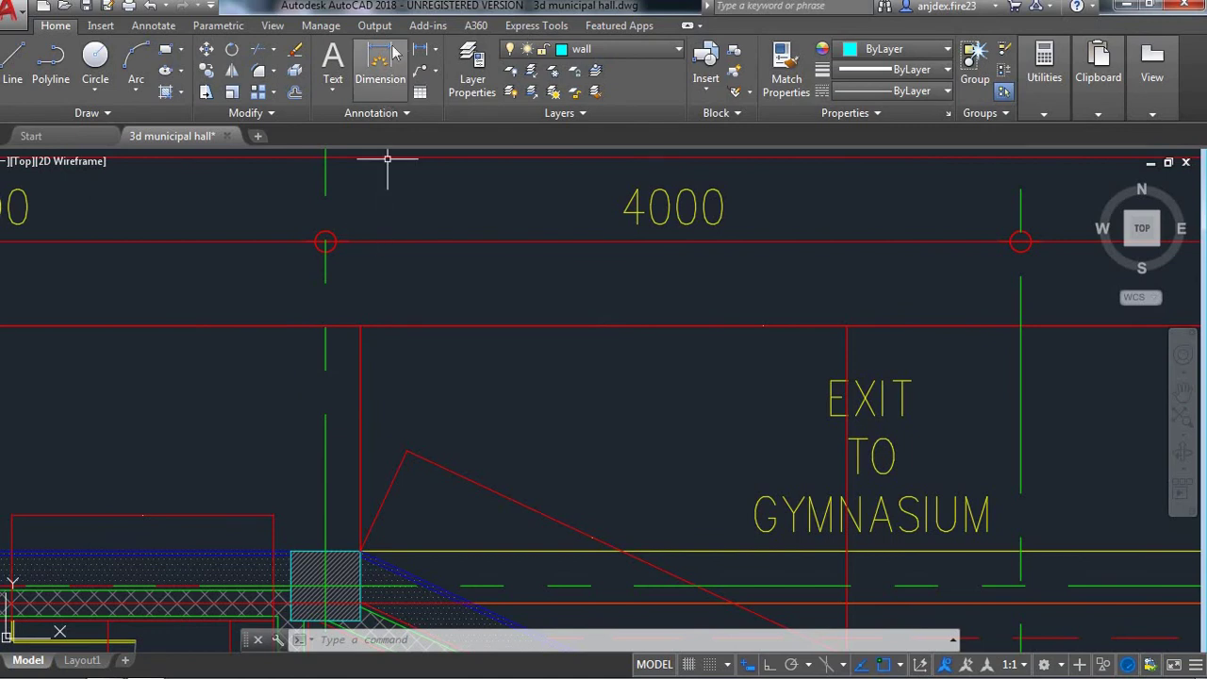
left_click(380, 61)
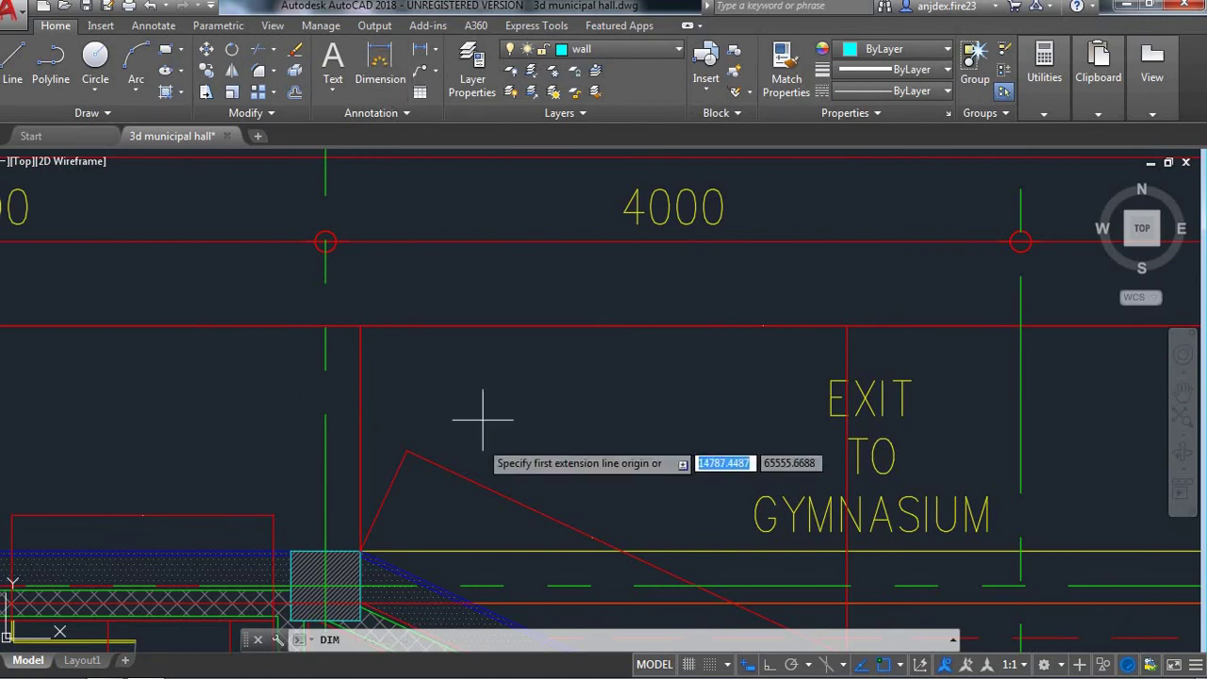
left_click(360, 551)
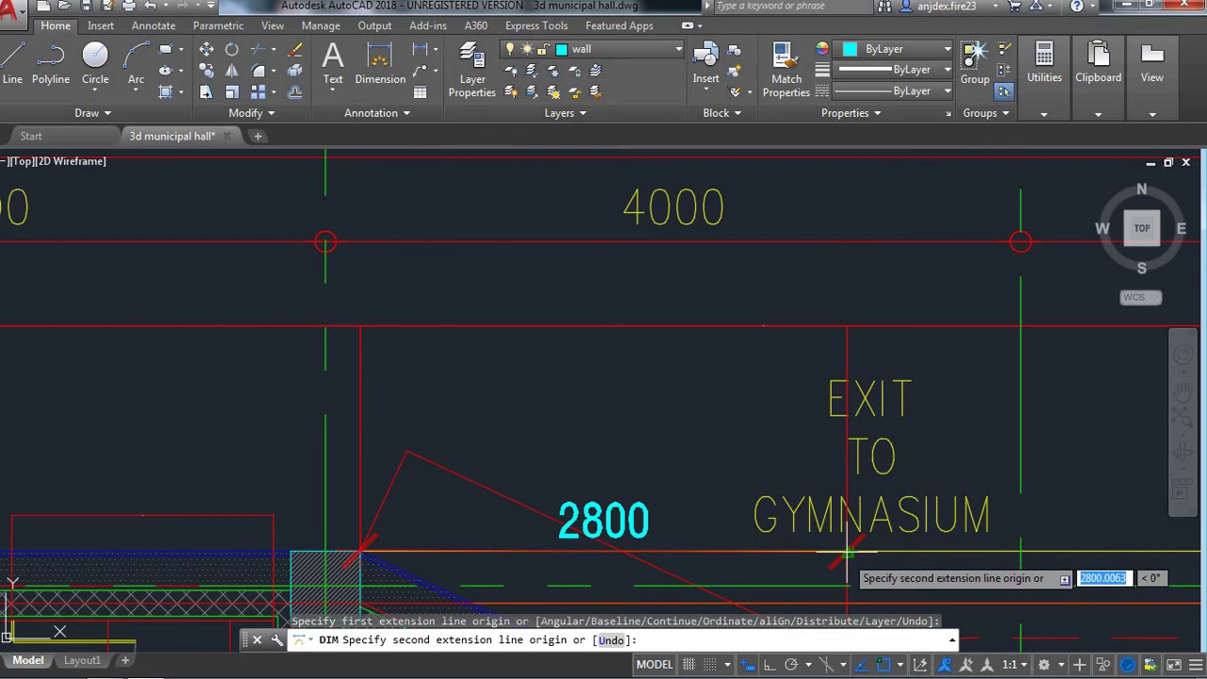
left_click(845, 551)
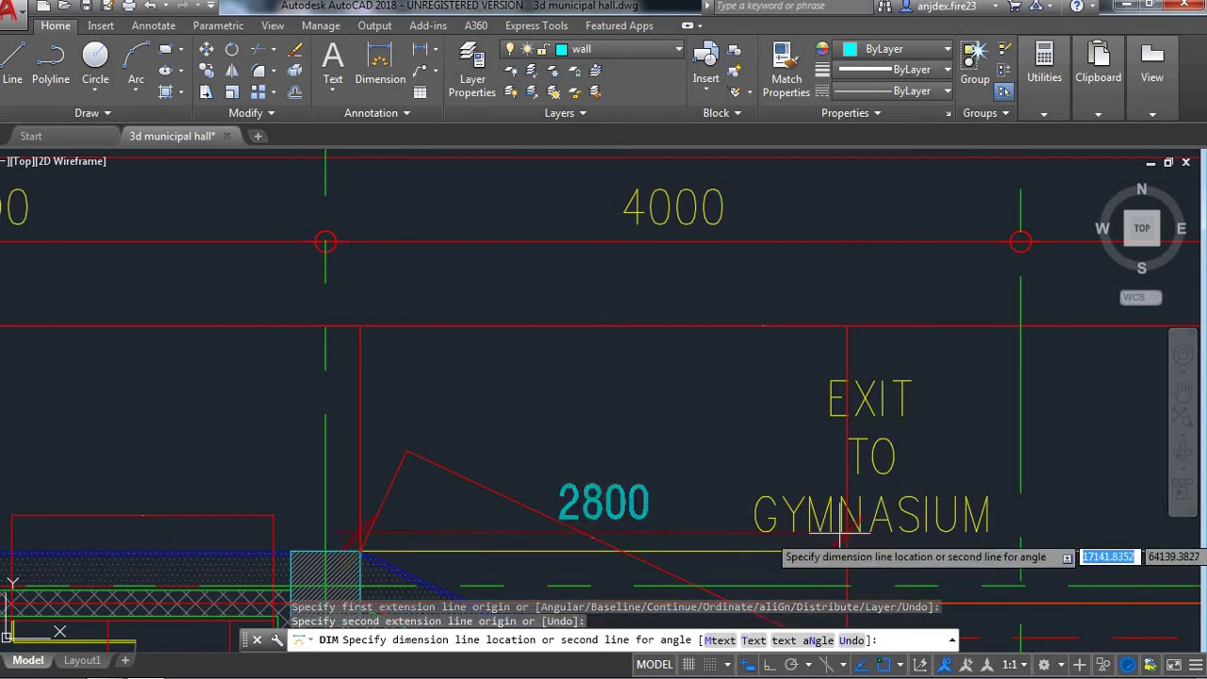
left_click(745, 424)
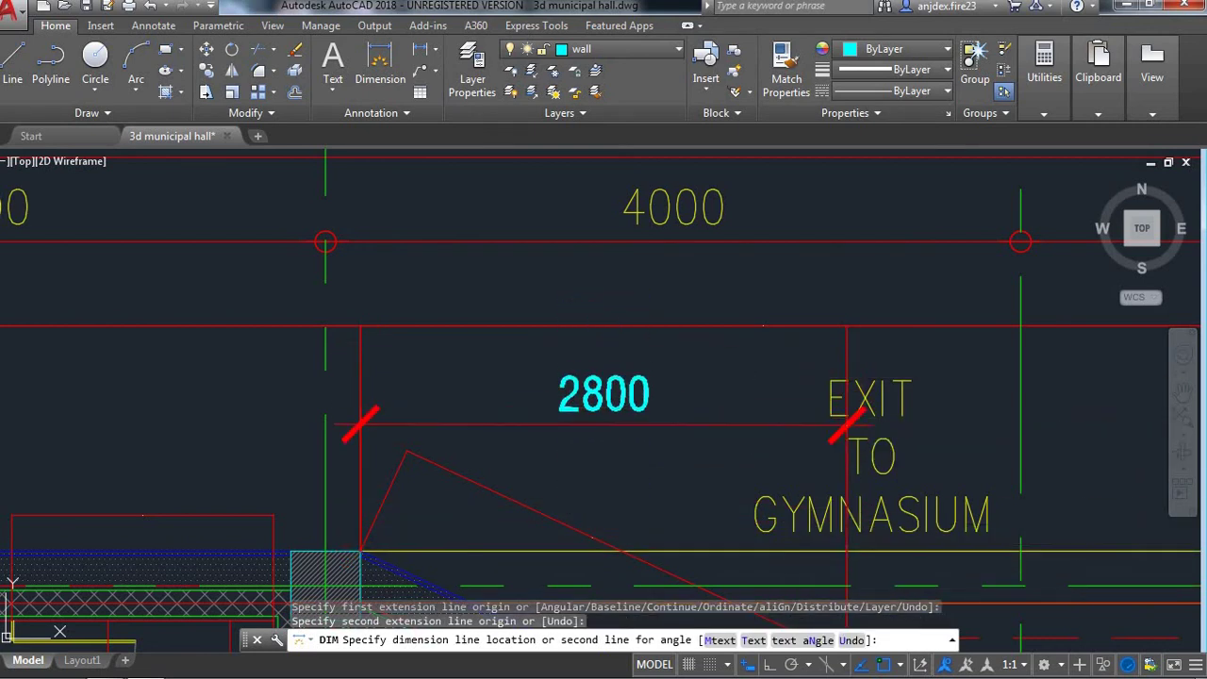
scroll(722, 353, "down", 3)
scroll(1047, 391, "up", 3)
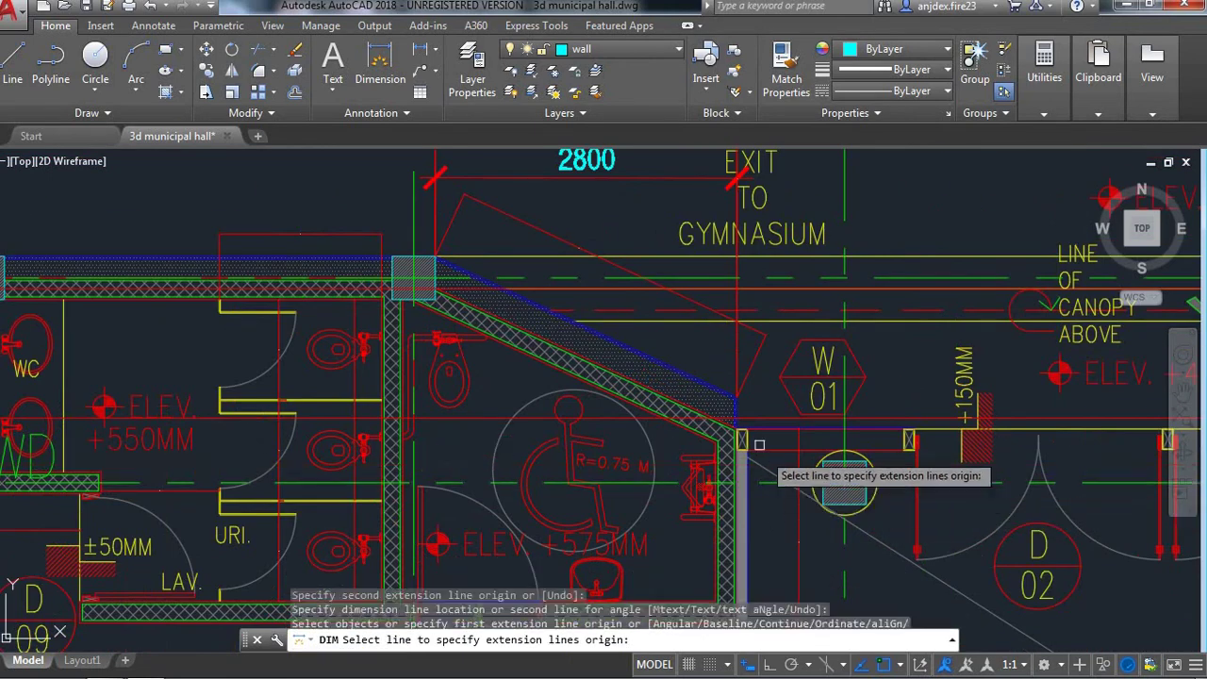
scroll(747, 420, "up", 2)
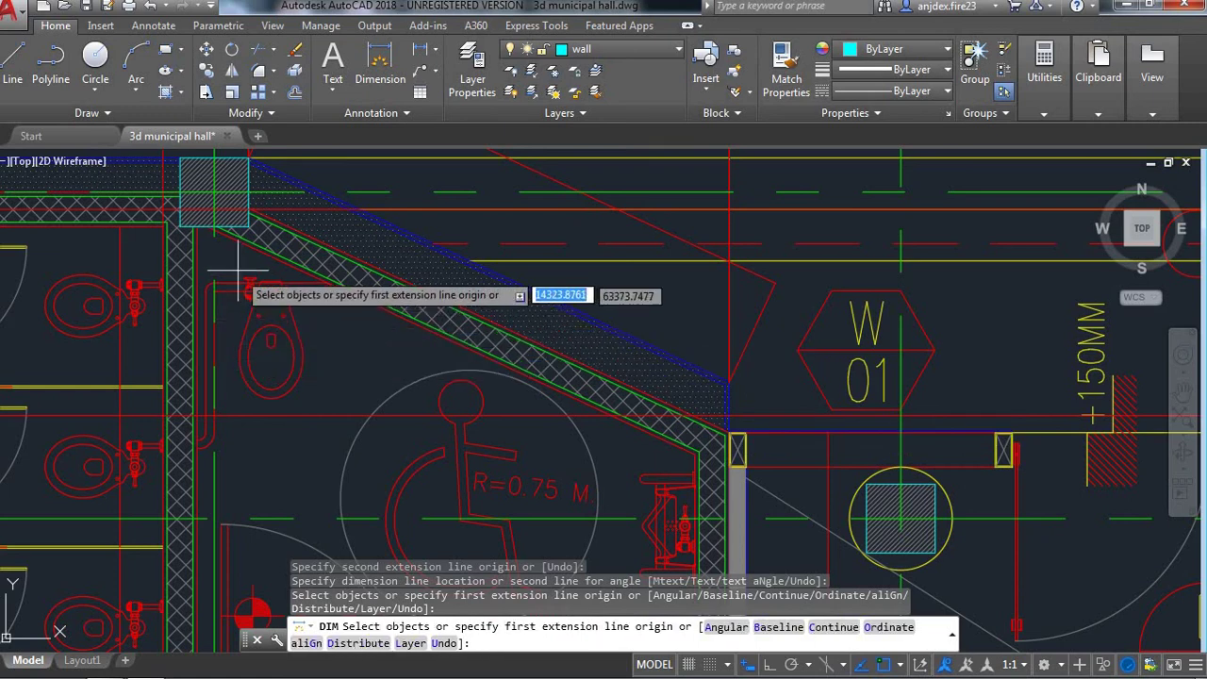
- Draw a line from the column's top corner along the sloped wall's outer edge
key("Return")
key("Escape")
type("l")
key("Return")
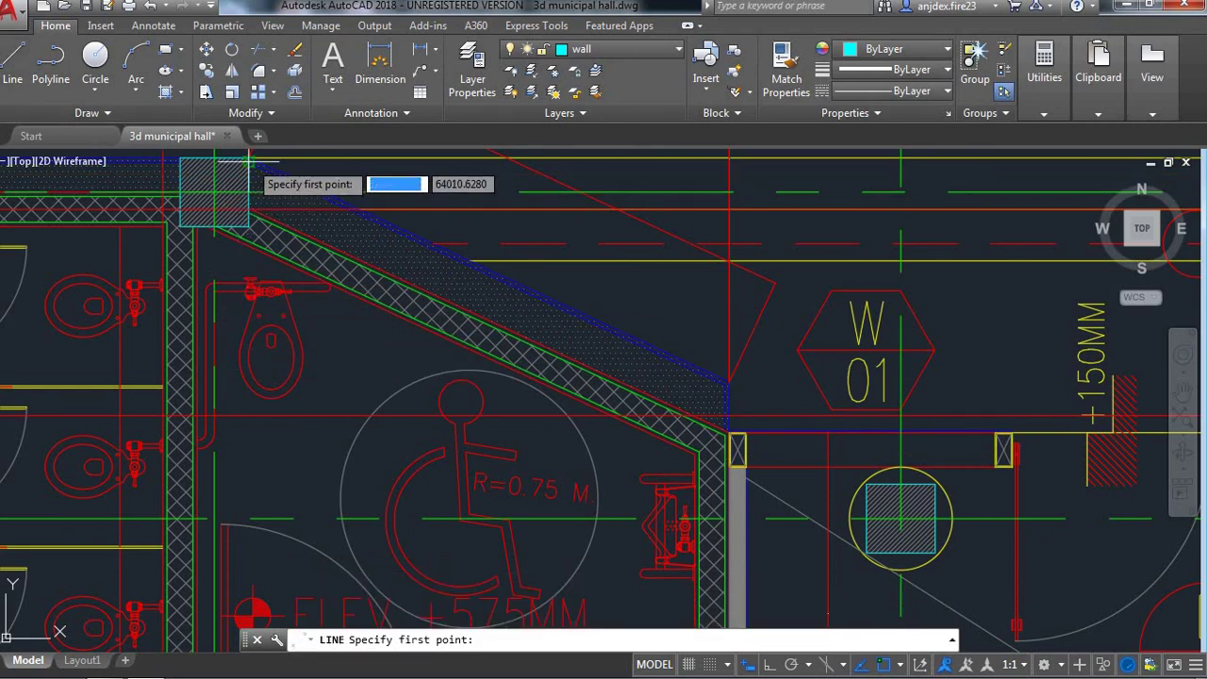
left_click(247, 162)
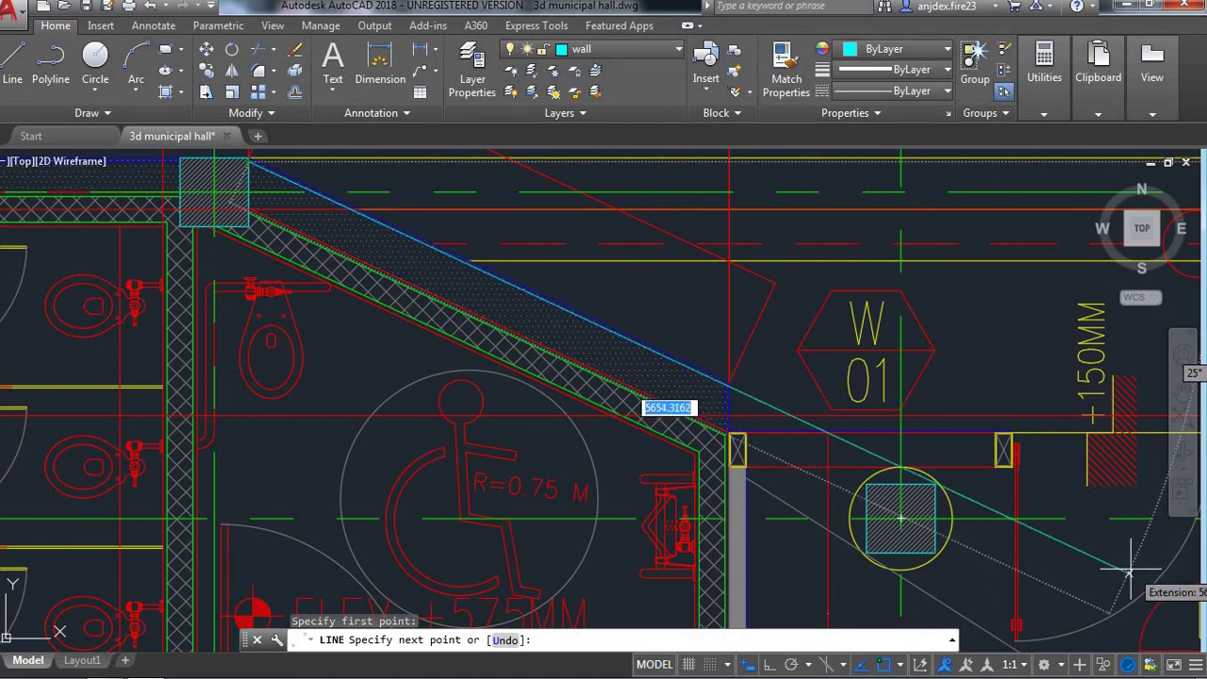
left_click(1129, 570)
key("Escape")
- Zoom in on the column where the angled wall starts, then back out to the surrounding walls
scroll(936, 474, "up", 2)
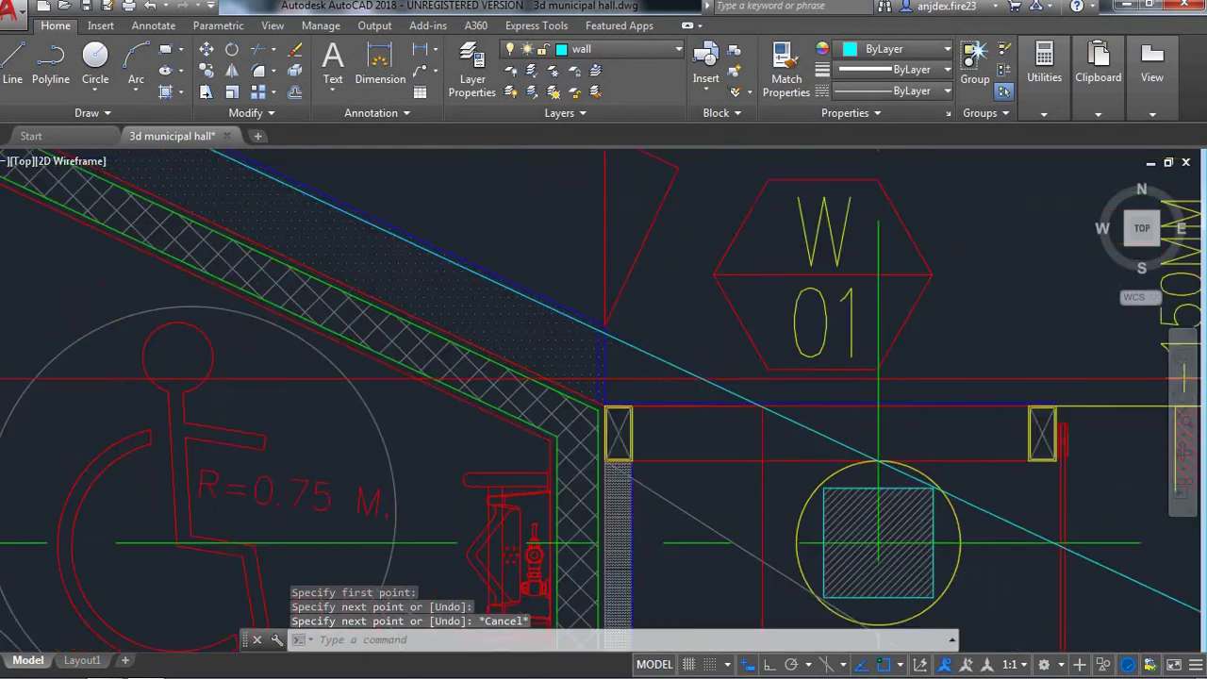
scroll(923, 507, "up", 3)
scroll(836, 463, "down", 5)
scroll(843, 420, "up", 3)
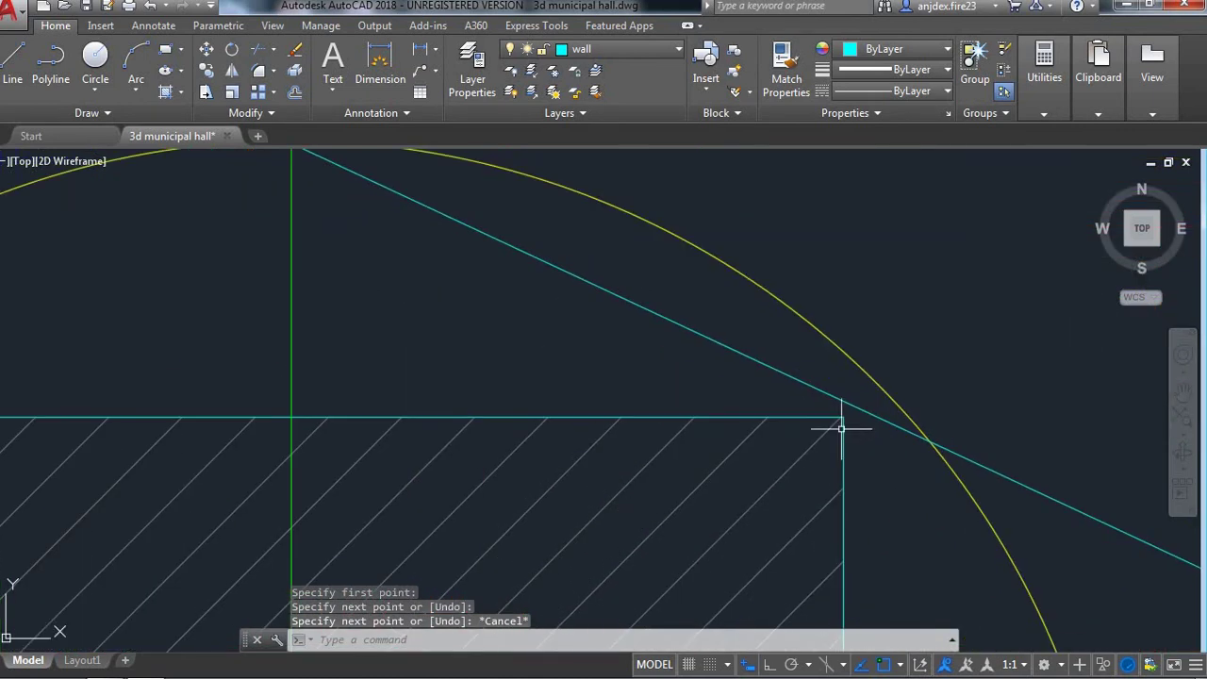
scroll(883, 445, "down", 4)
scroll(865, 460, "down", 3)
scroll(754, 429, "up", 2)
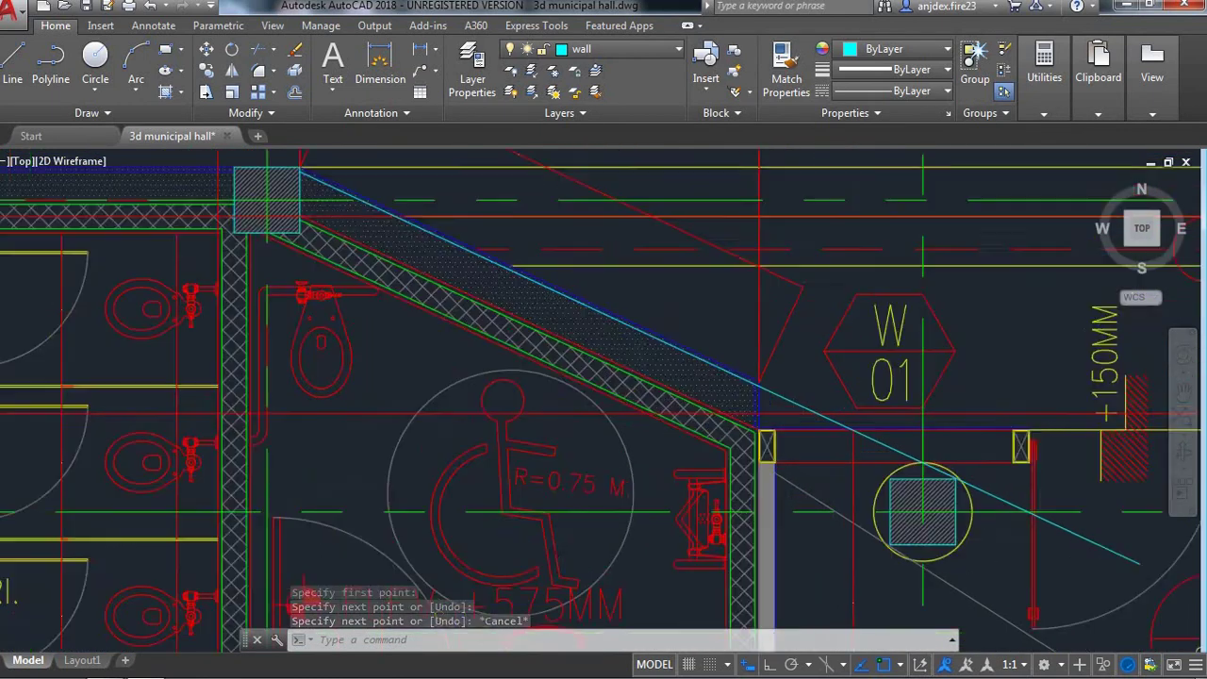
scroll(745, 490, "down", 4)
scroll(563, 342, "up", 5)
scroll(566, 346, "up", 4)
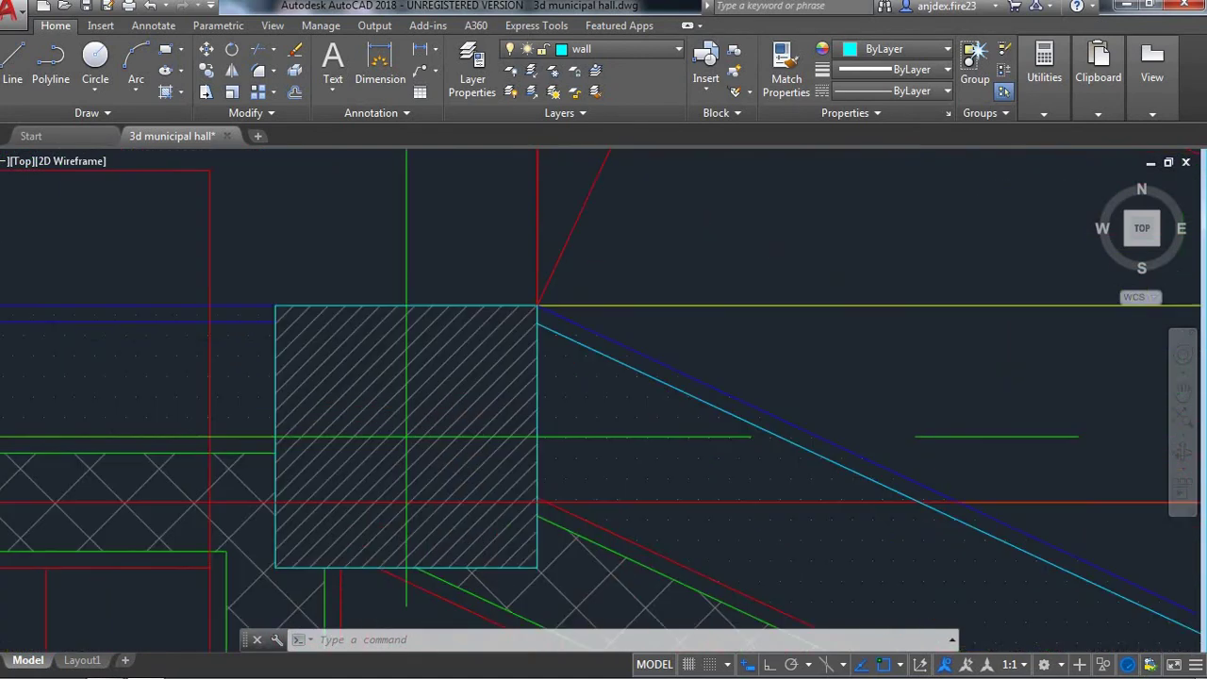
scroll(567, 349, "up", 2)
scroll(521, 280, "up", 2)
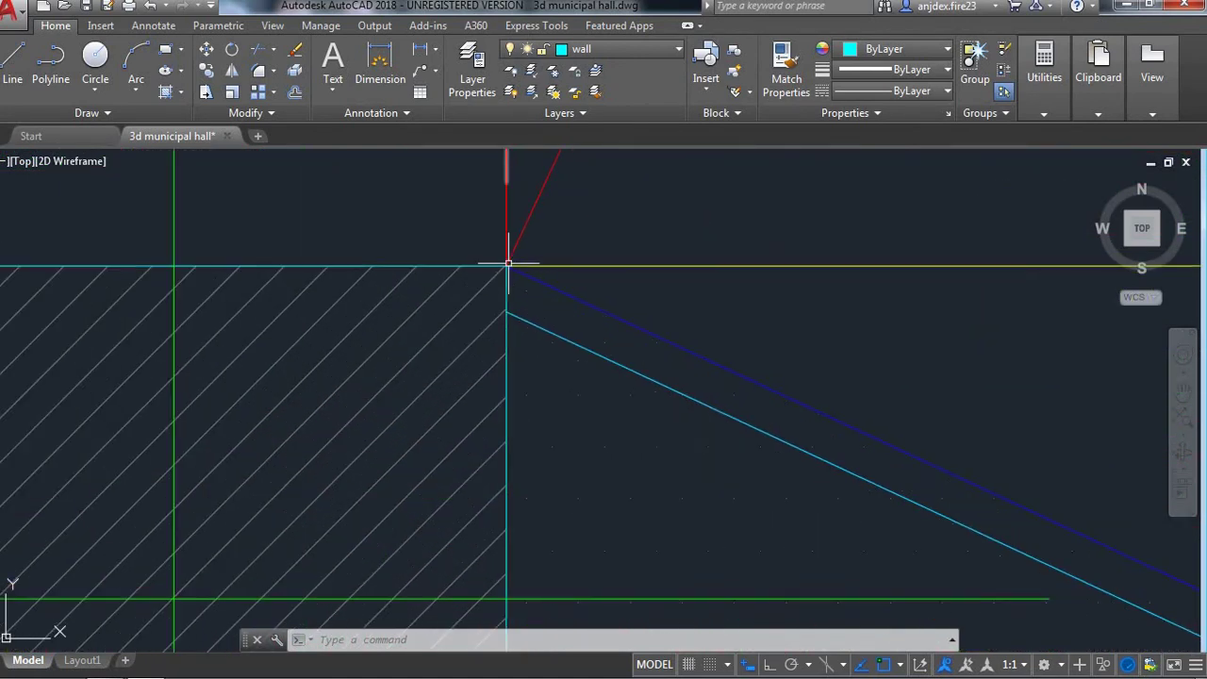
scroll(507, 265, "down", 2)
scroll(507, 268, "down", 3)
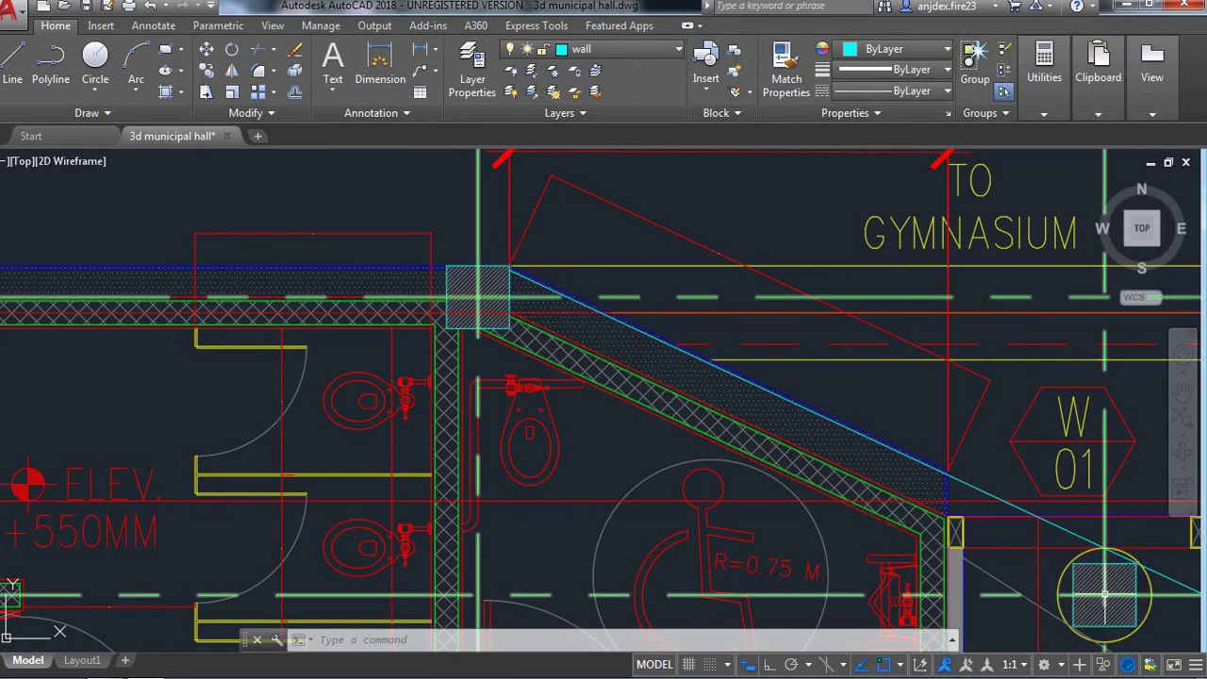
mouse_move(1089, 594)
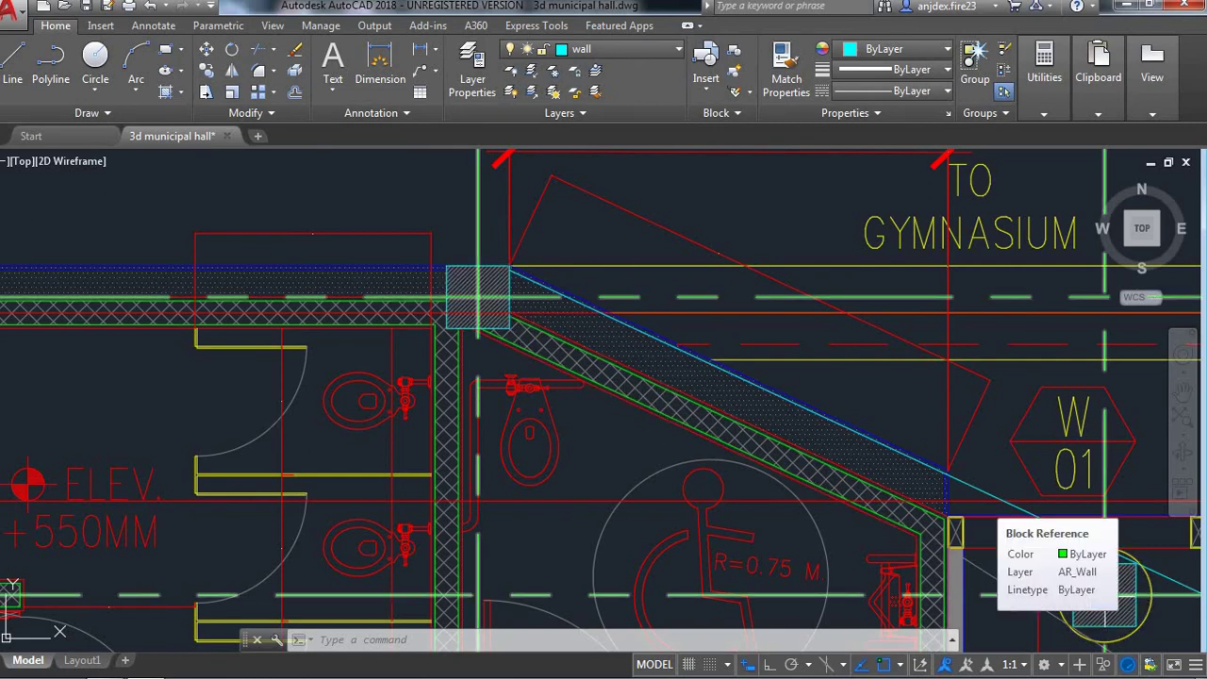
- Trace a temporary line from the column corner to its centre to read the sloped wall's length and 36° angle
type("l")
key("Return")
left_click(1105, 592)
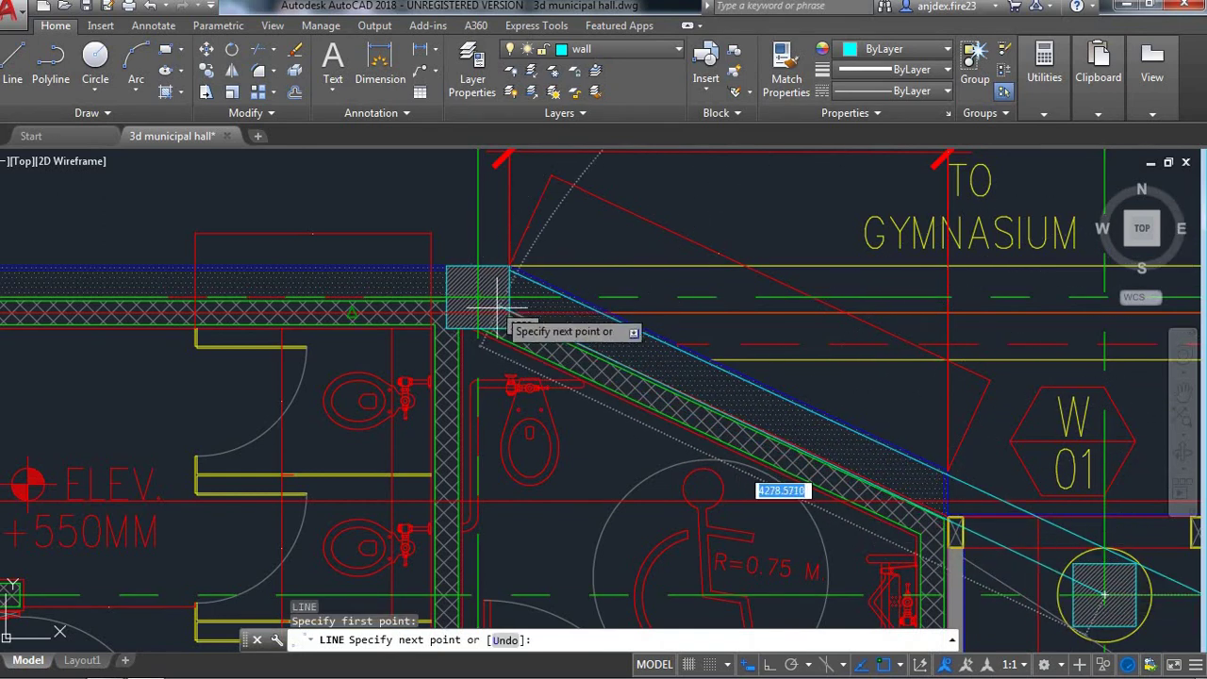
scroll(471, 298, "up", 5)
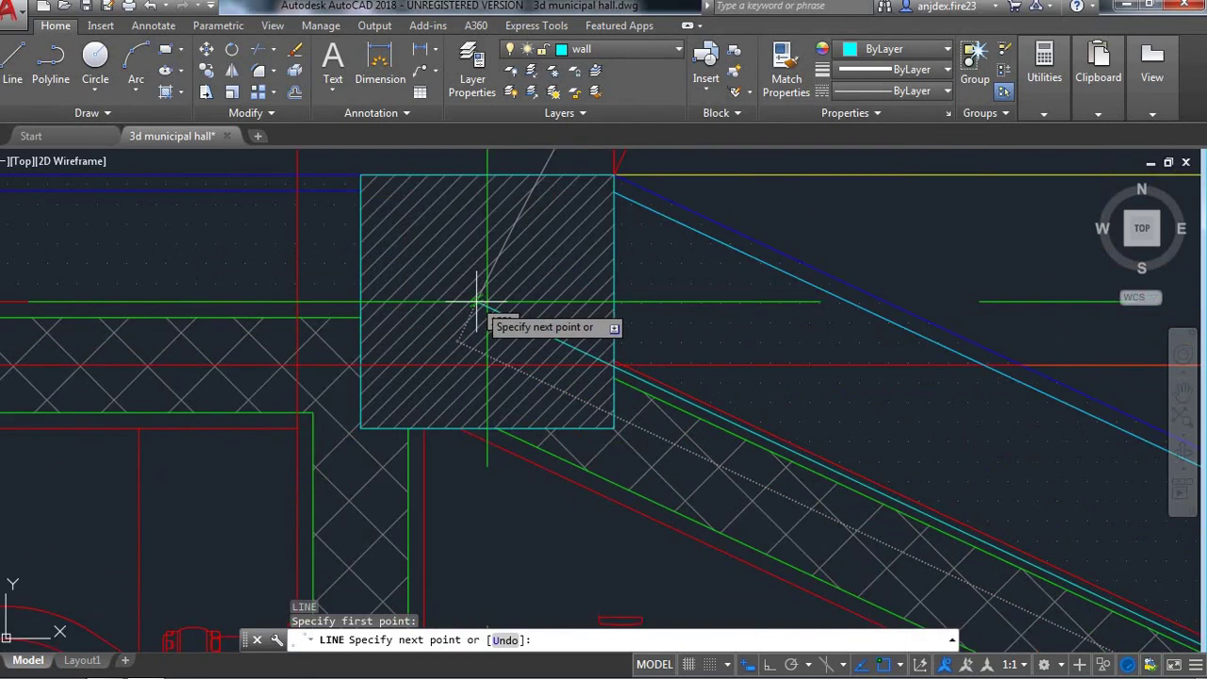
left_click(472, 302)
scroll(472, 301, "down", 3)
scroll(613, 425, "down", 2)
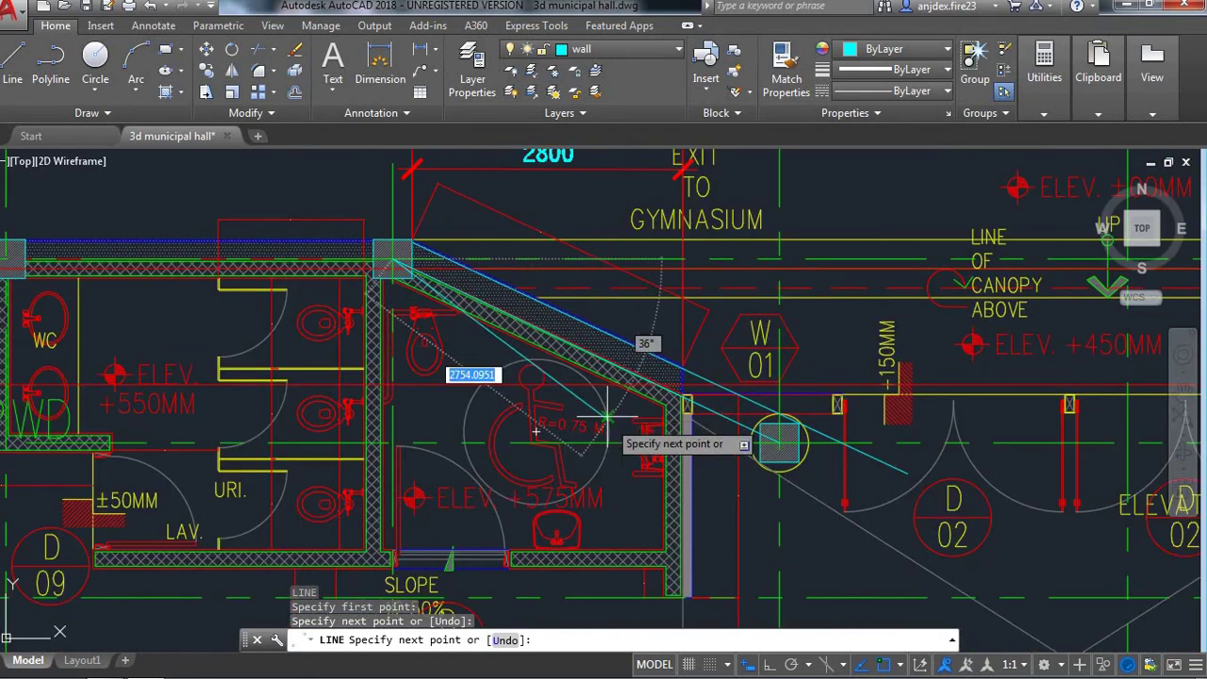
scroll(673, 386, "up", 5)
scroll(693, 391, "up", 2)
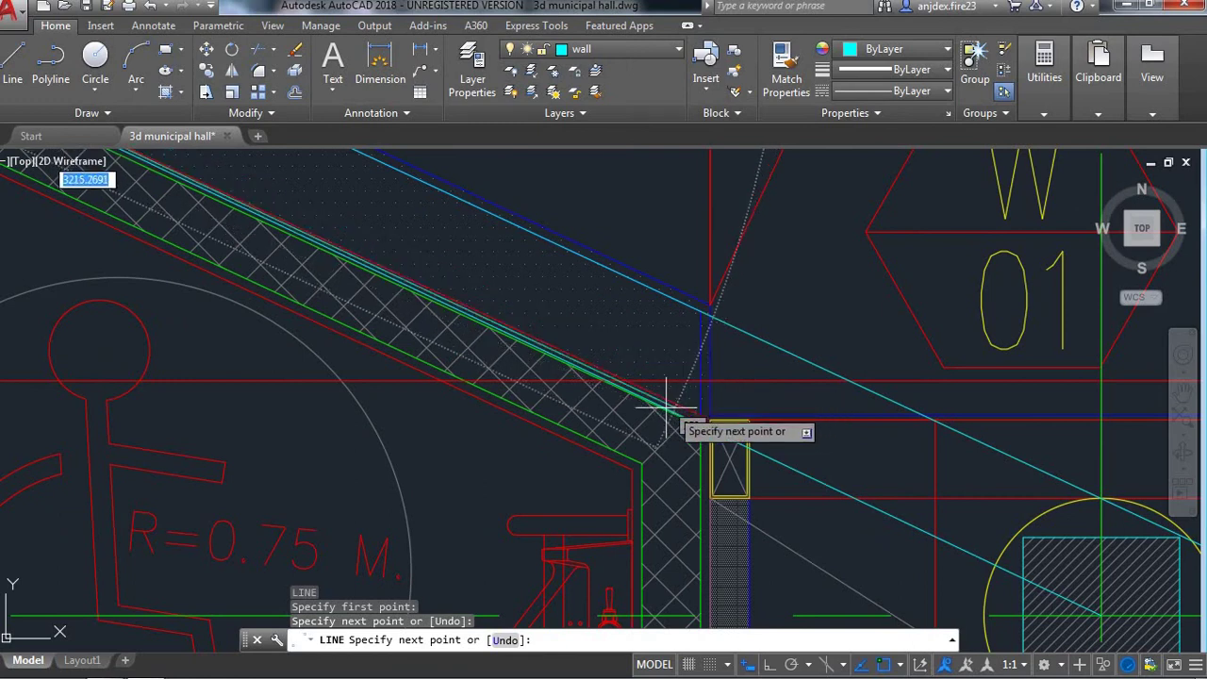
key("Escape")
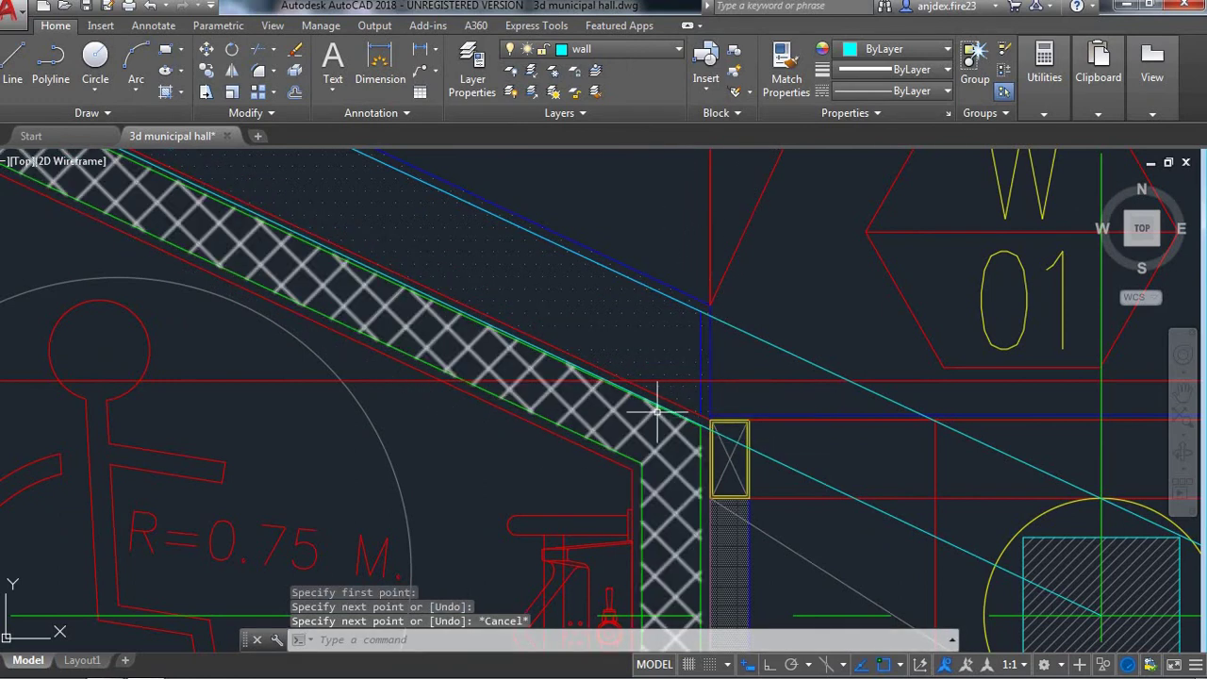
scroll(655, 372, "down", 2)
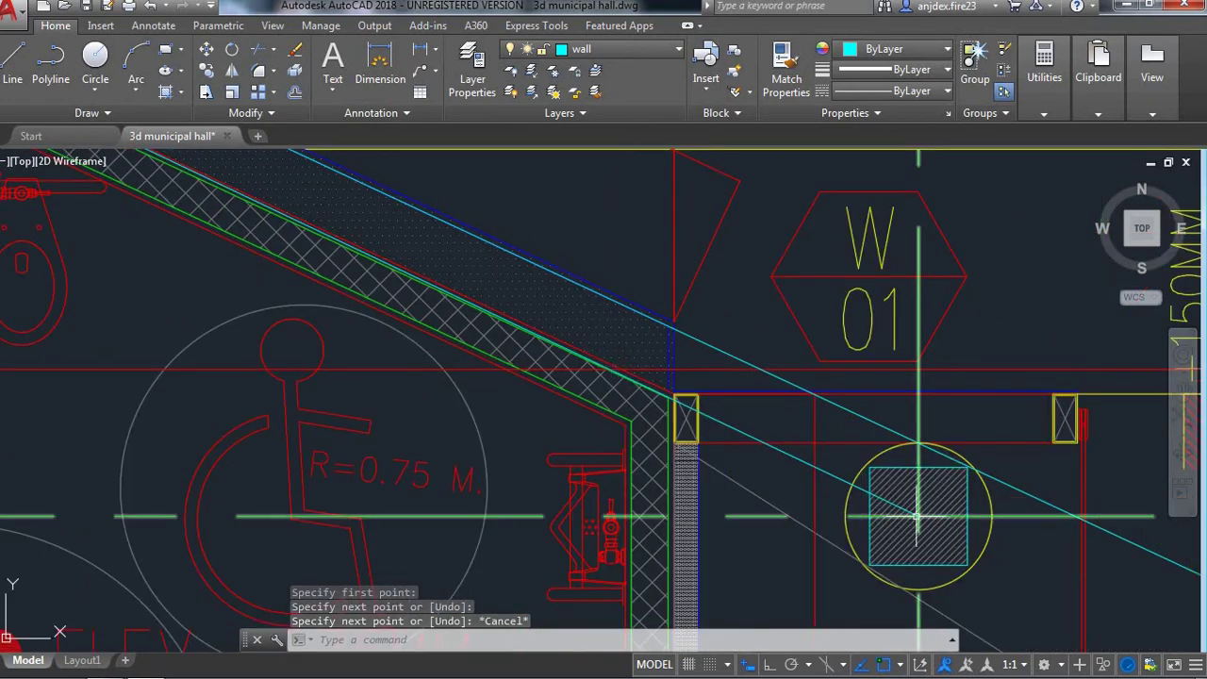
scroll(714, 419, "up", 2)
scroll(717, 412, "down", 3)
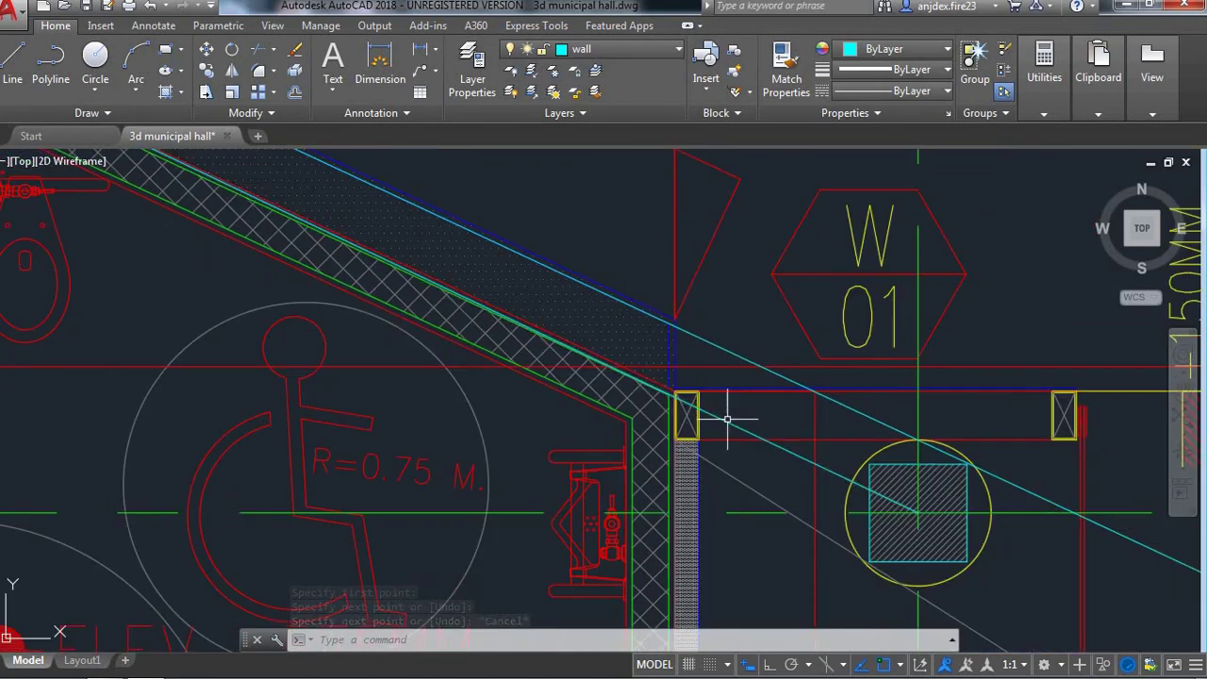
scroll(723, 412, "down", 3)
scroll(722, 418, "down", 2)
scroll(730, 426, "down", 3)
scroll(732, 405, "up", 5)
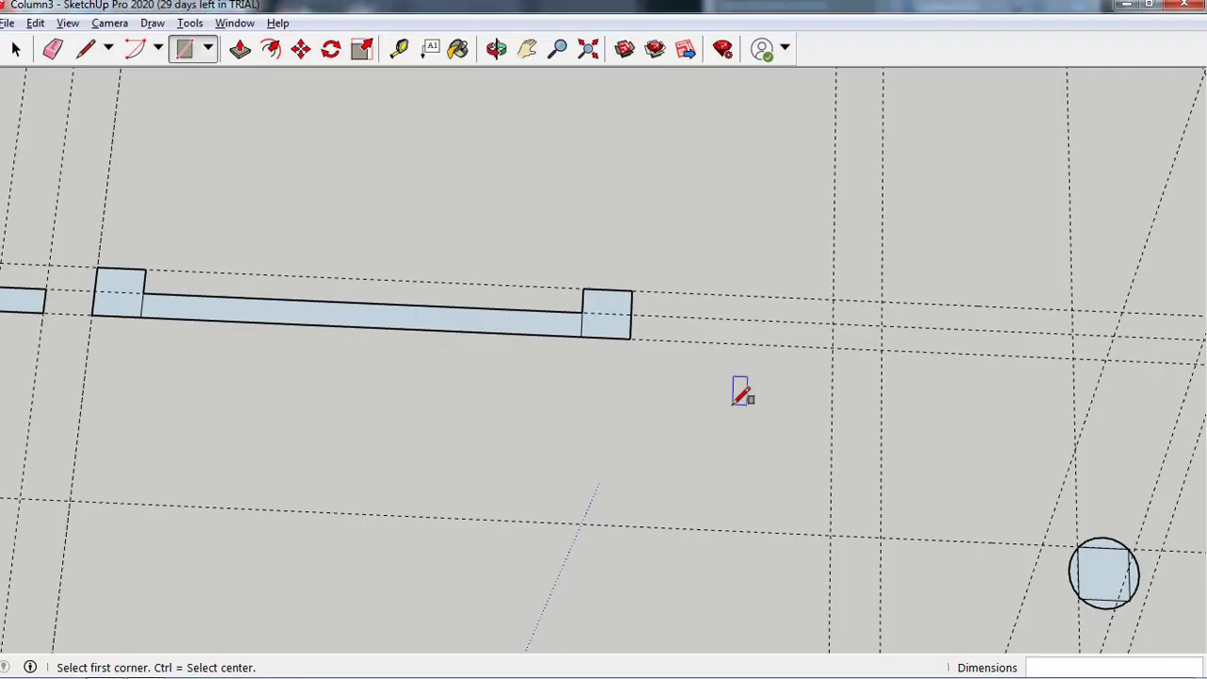
- With the Line tool, draw midpoint edges splitting the first column square
scroll(654, 381, "down", 1)
scroll(734, 470, "down", 2)
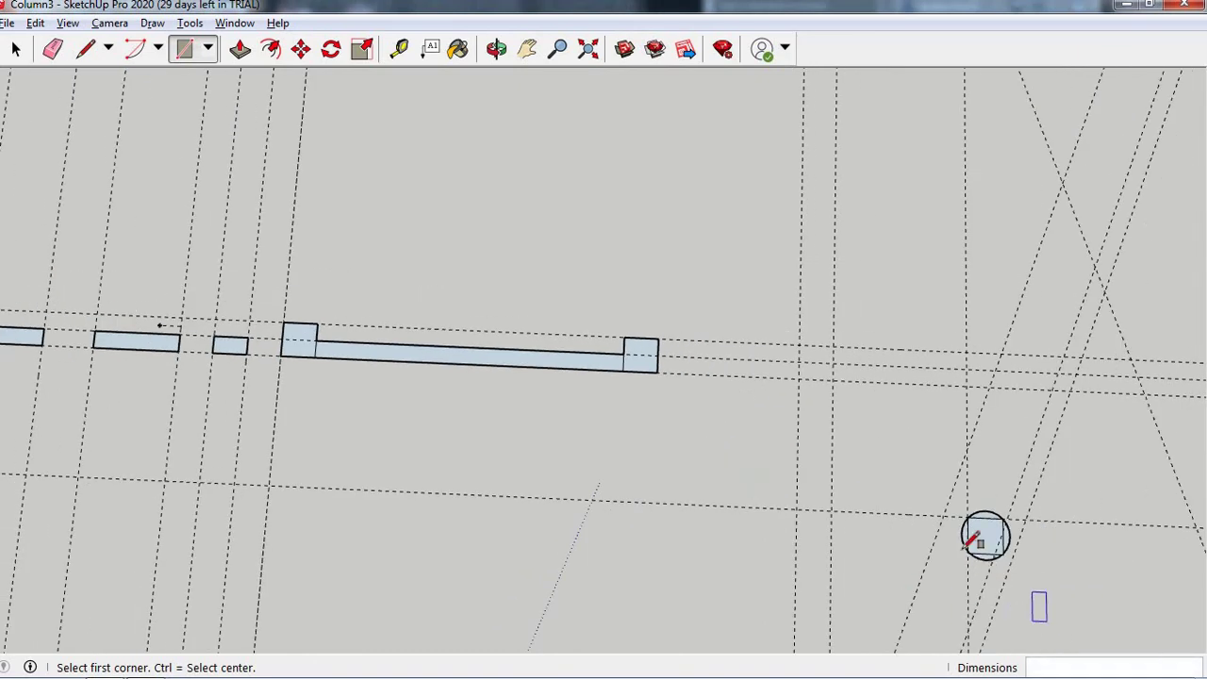
scroll(976, 540, "up", 1)
scroll(821, 509, "up", 1)
scroll(634, 444, "down", 1)
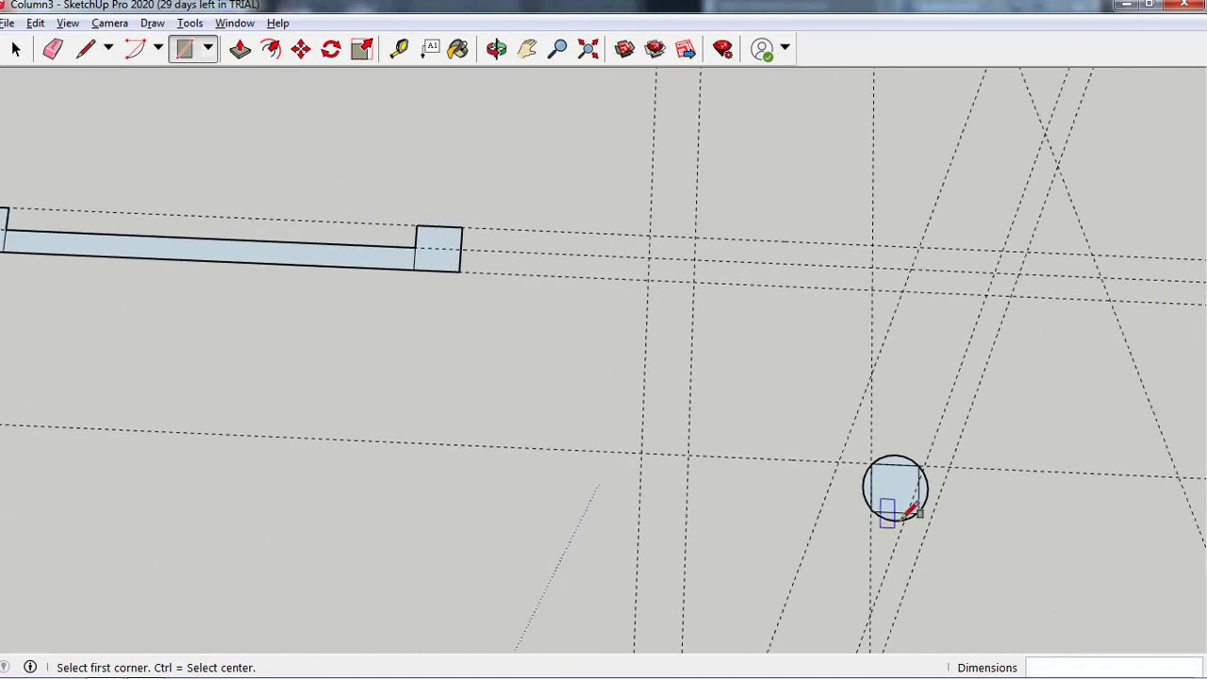
scroll(887, 501, "up", 1)
scroll(707, 407, "down", 1)
scroll(874, 479, "up", 1)
scroll(857, 427, "up", 1)
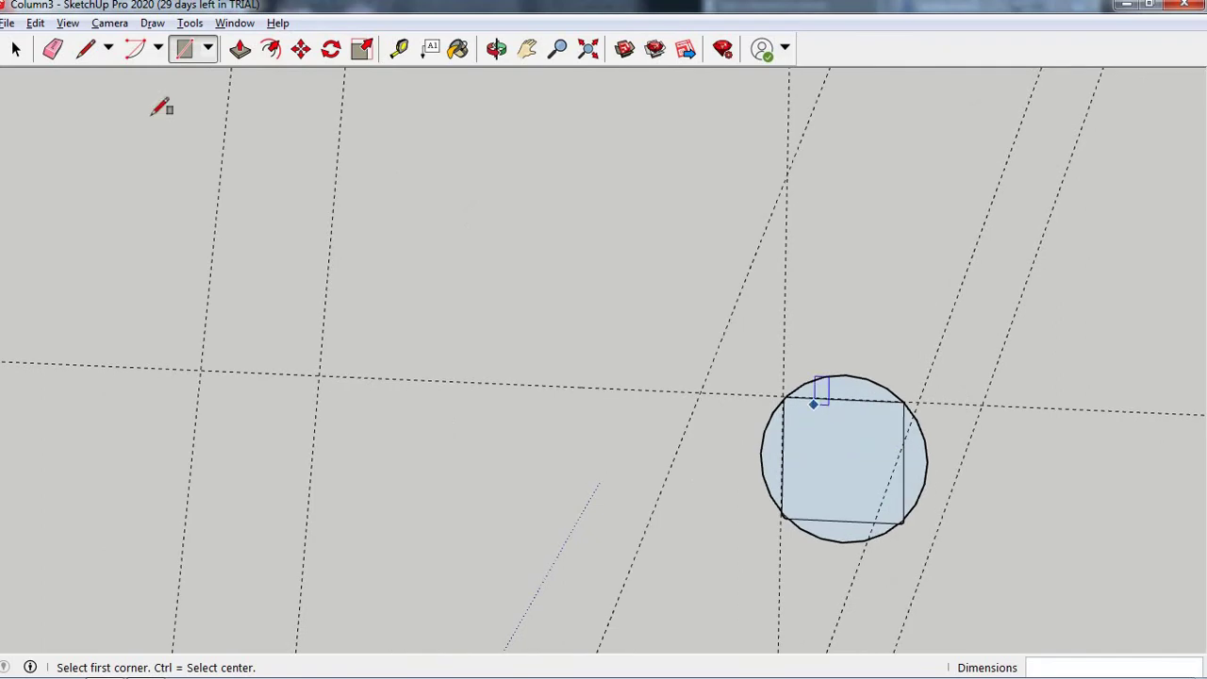
left_click(83, 49)
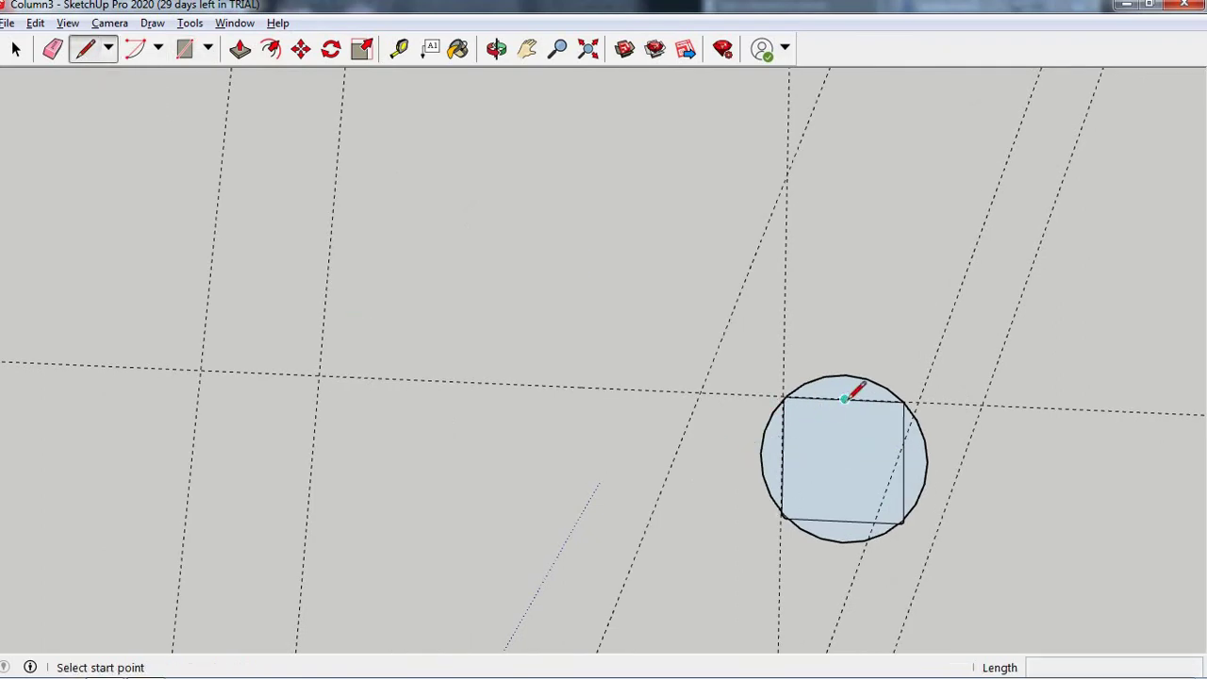
left_click(845, 399)
left_click(844, 520)
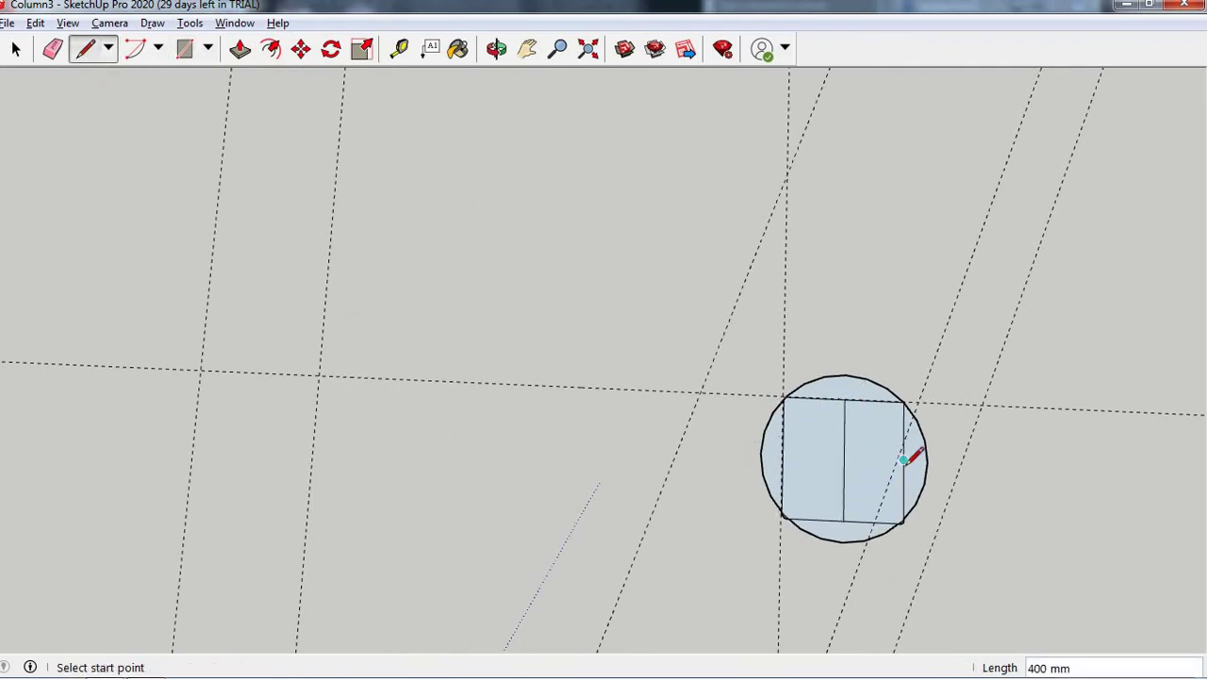
left_click(904, 460)
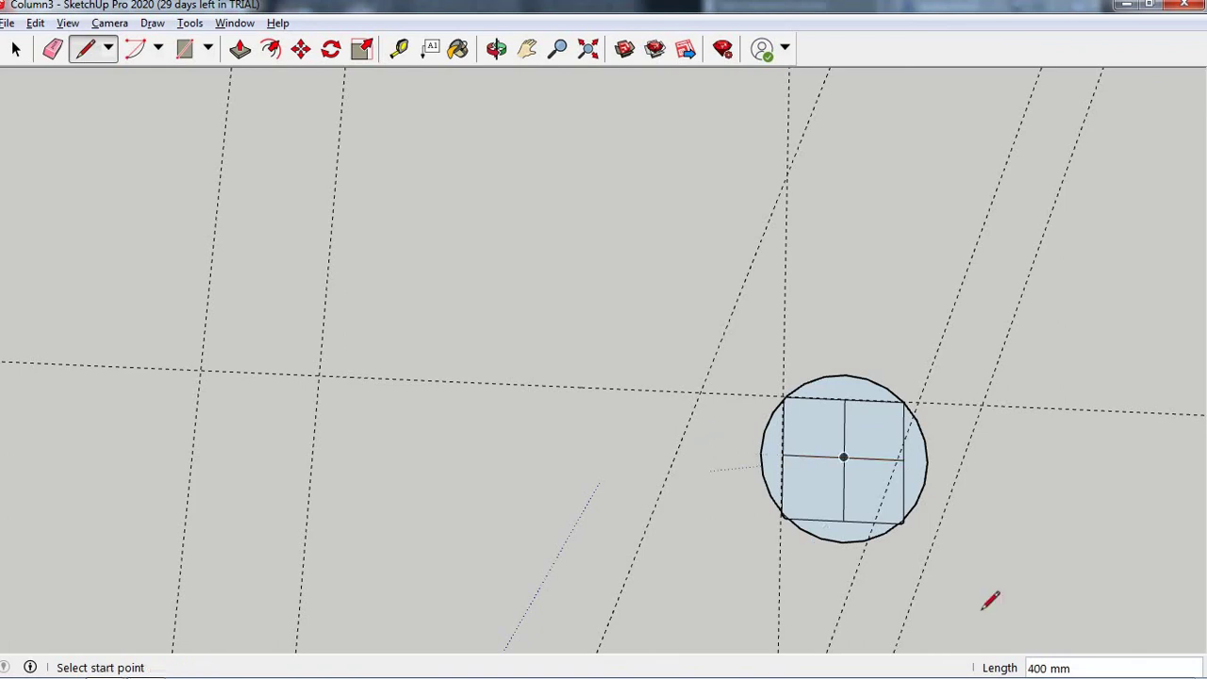
- Bisect the end column square with an edge between its midpoints
scroll(1000, 584, "down", 3)
scroll(943, 566, "down", 2)
scroll(412, 231, "up", 3)
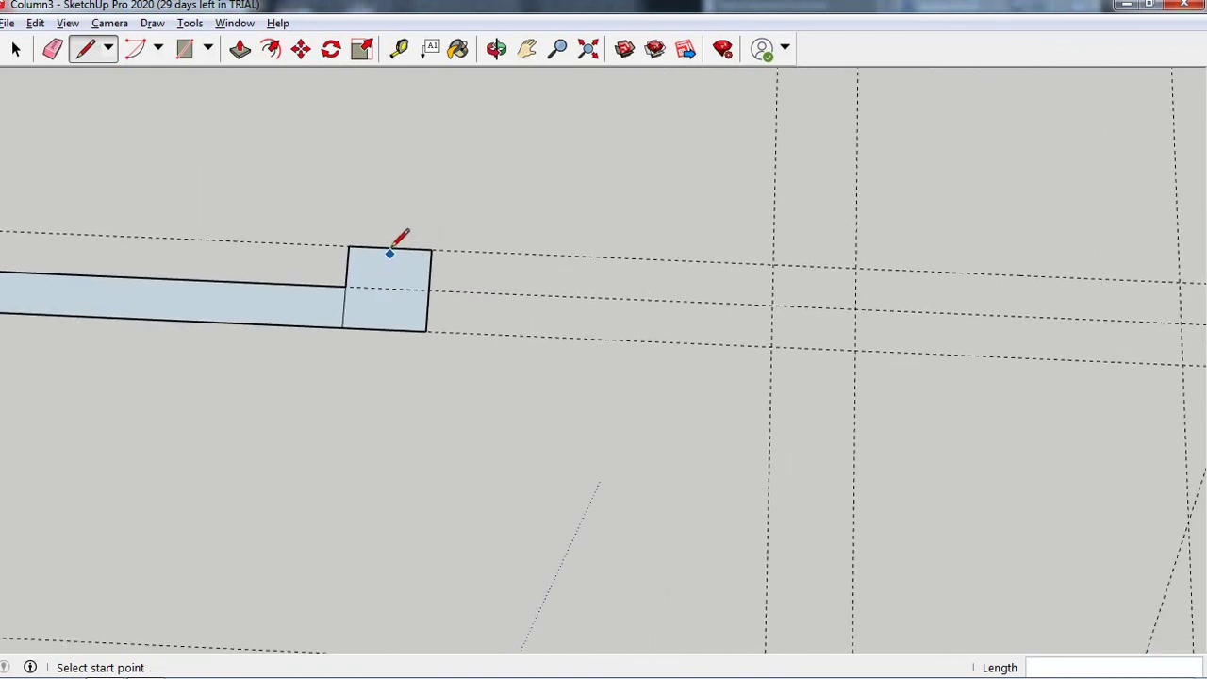
left_click(390, 247)
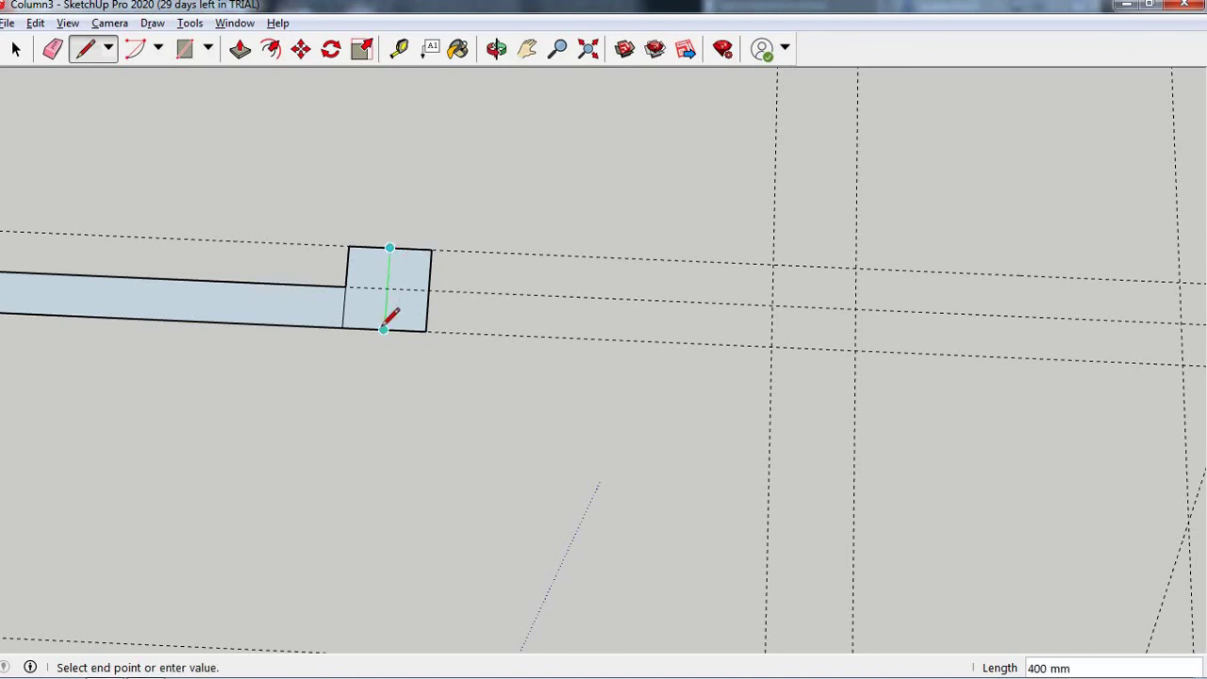
left_click(384, 328)
scroll(415, 356, "down", 2)
scroll(379, 365, "down", 1)
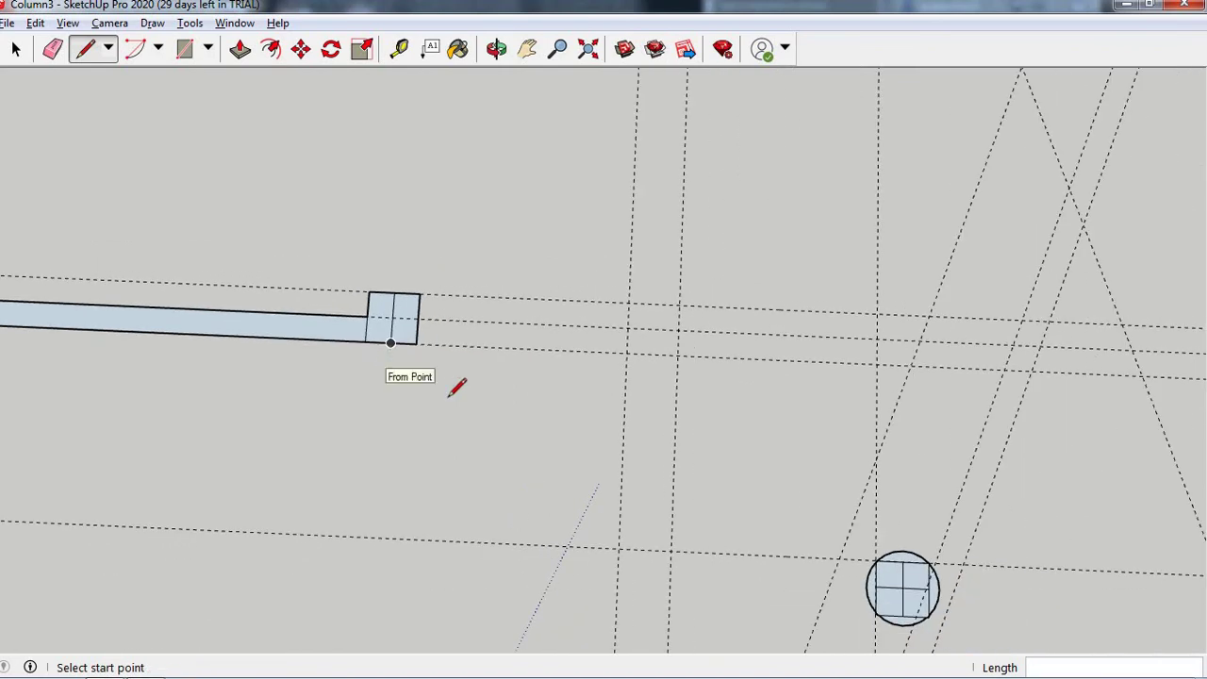
- Draw a ~4432 mm edge from the end column's centre to the round column's centre
left_click(391, 317)
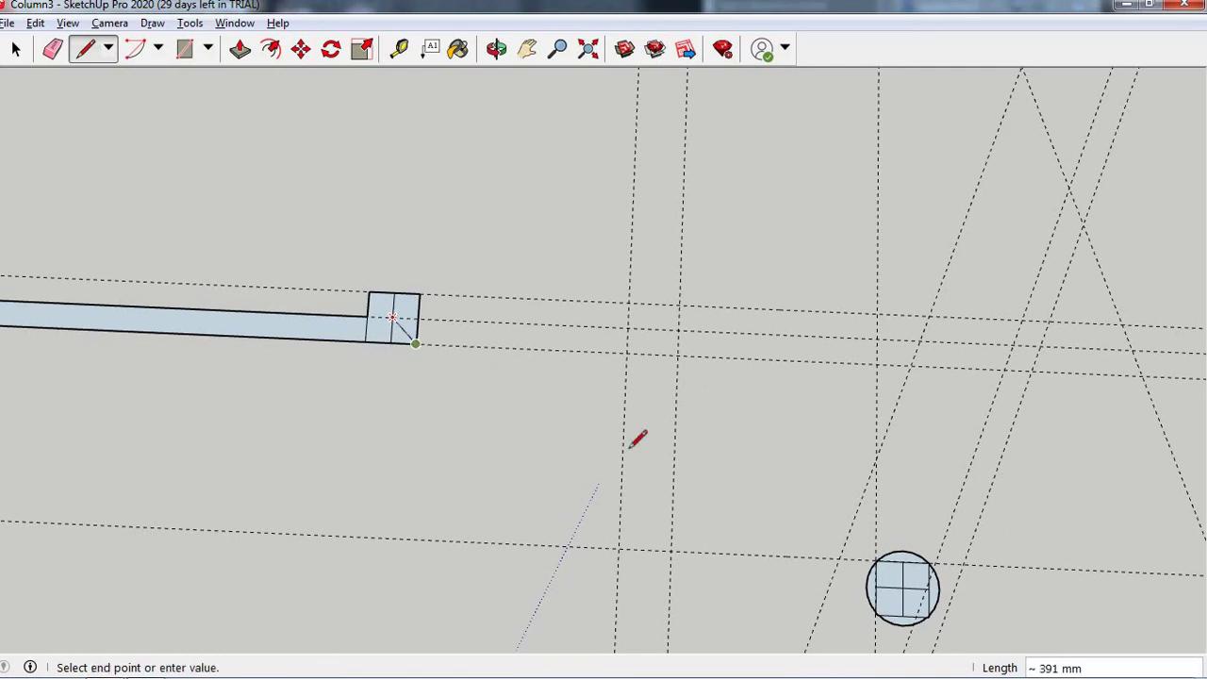
left_click(902, 587)
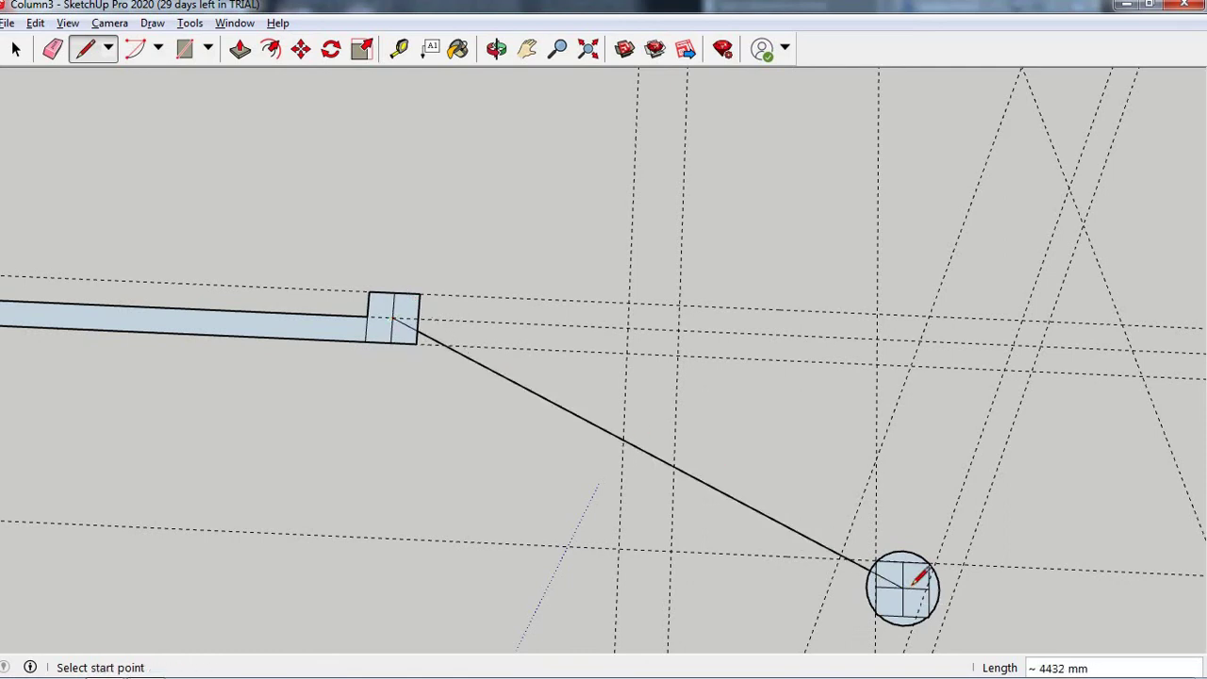
scroll(873, 469, "down", 2)
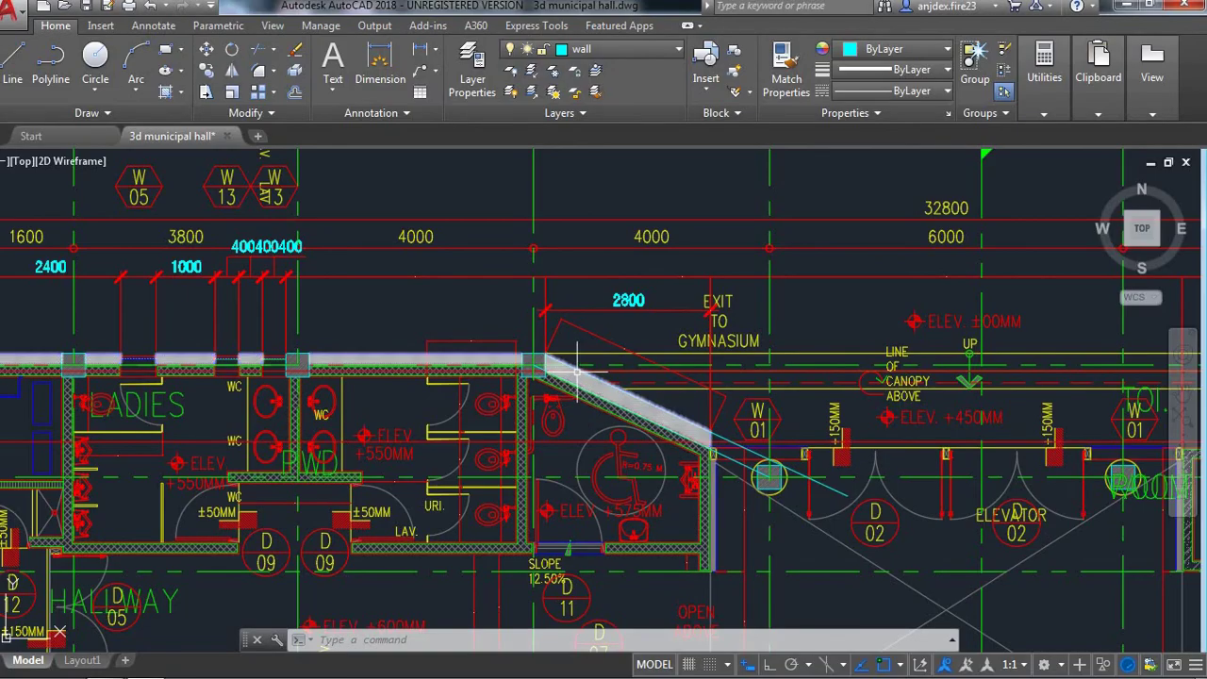
scroll(577, 369, "up", 2)
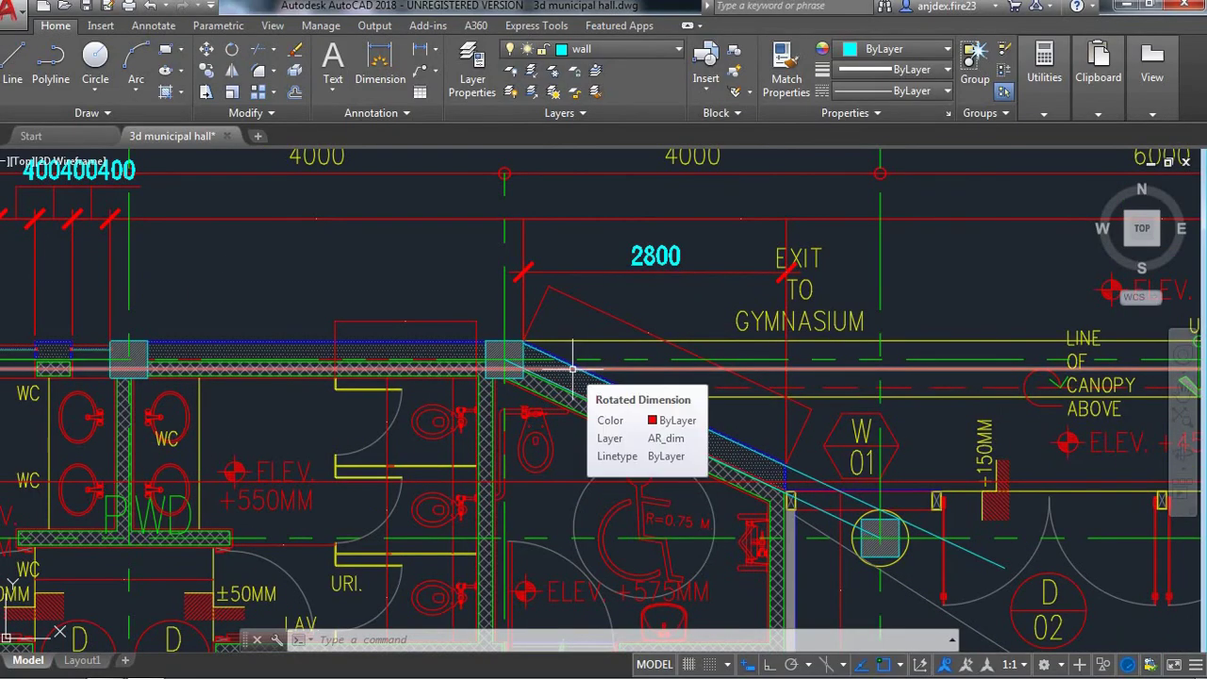
scroll(613, 385, "up", 2)
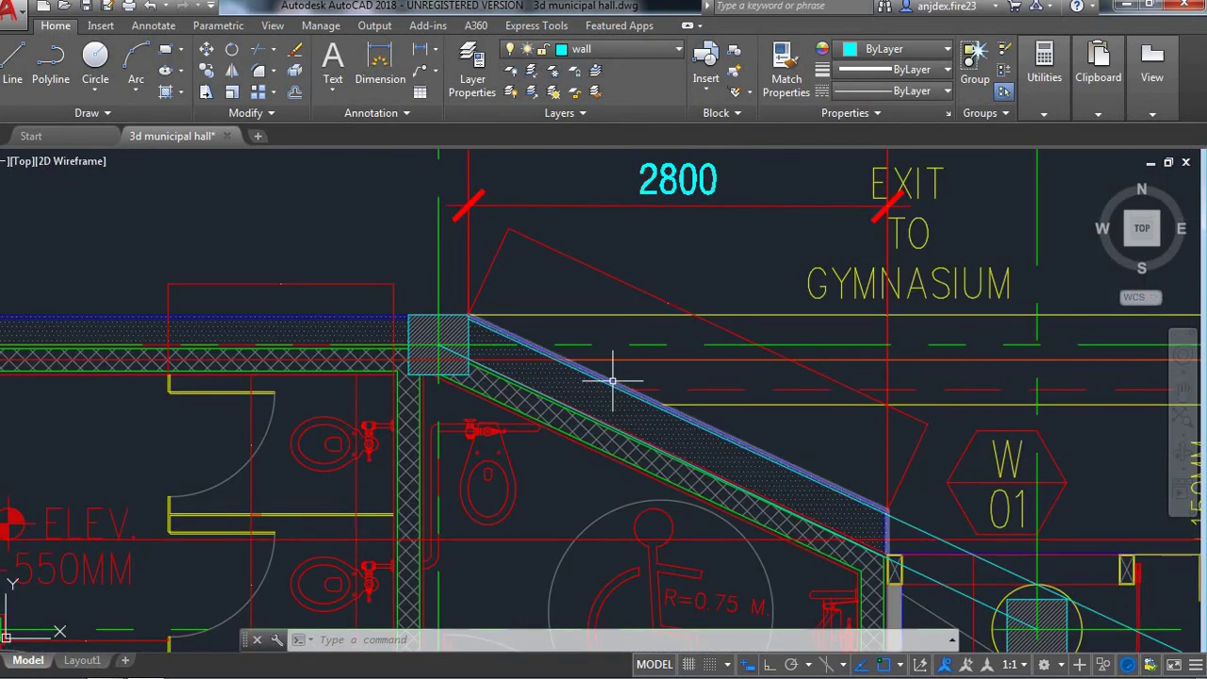
scroll(594, 357, "down", 2)
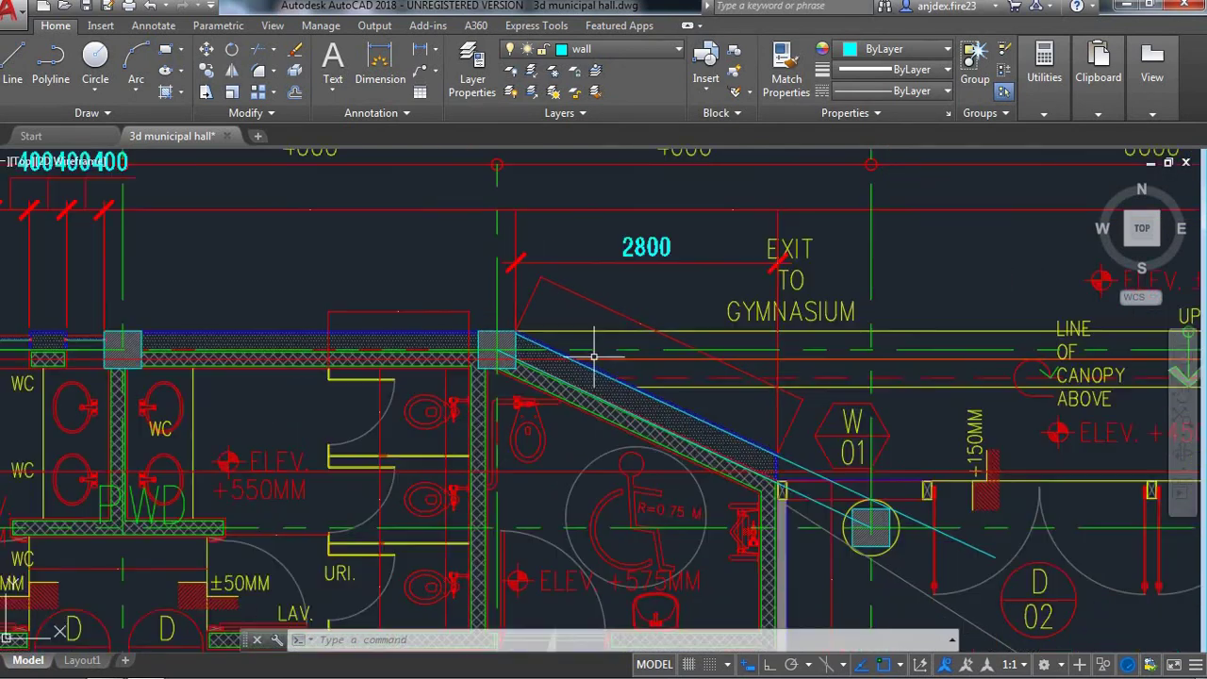
scroll(594, 357, "down", 2)
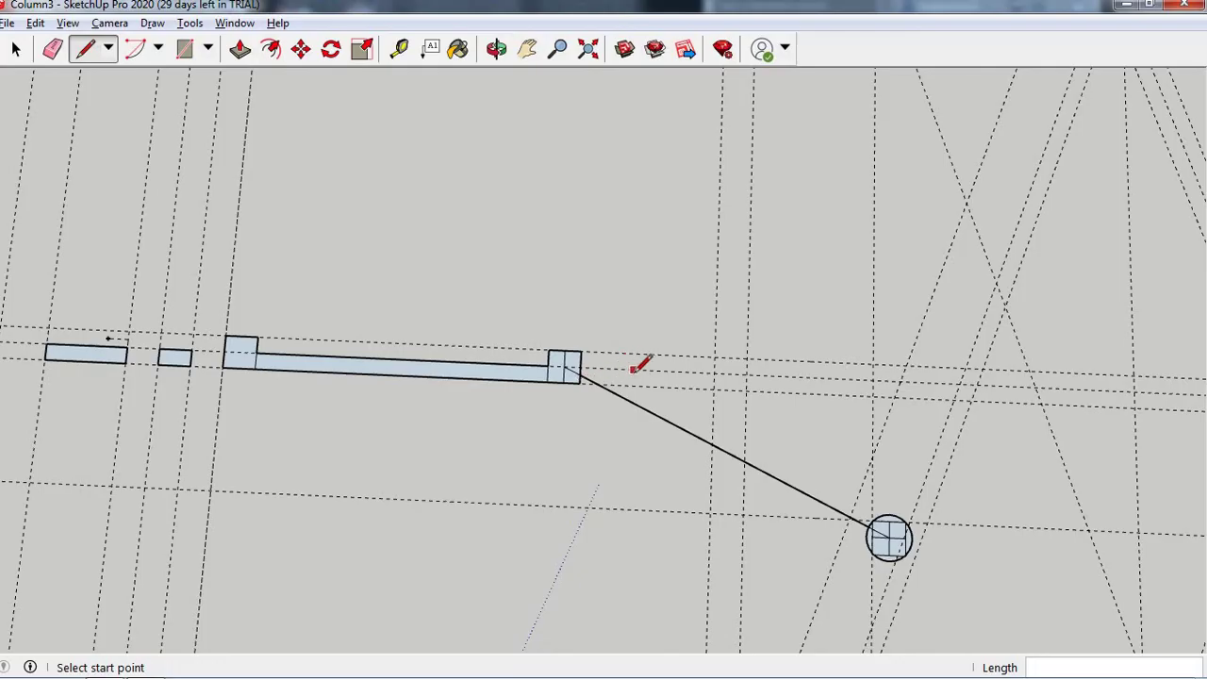
- With the Tape Measure, place a guide 2800 from the end column's corner toward the round column
key("e")
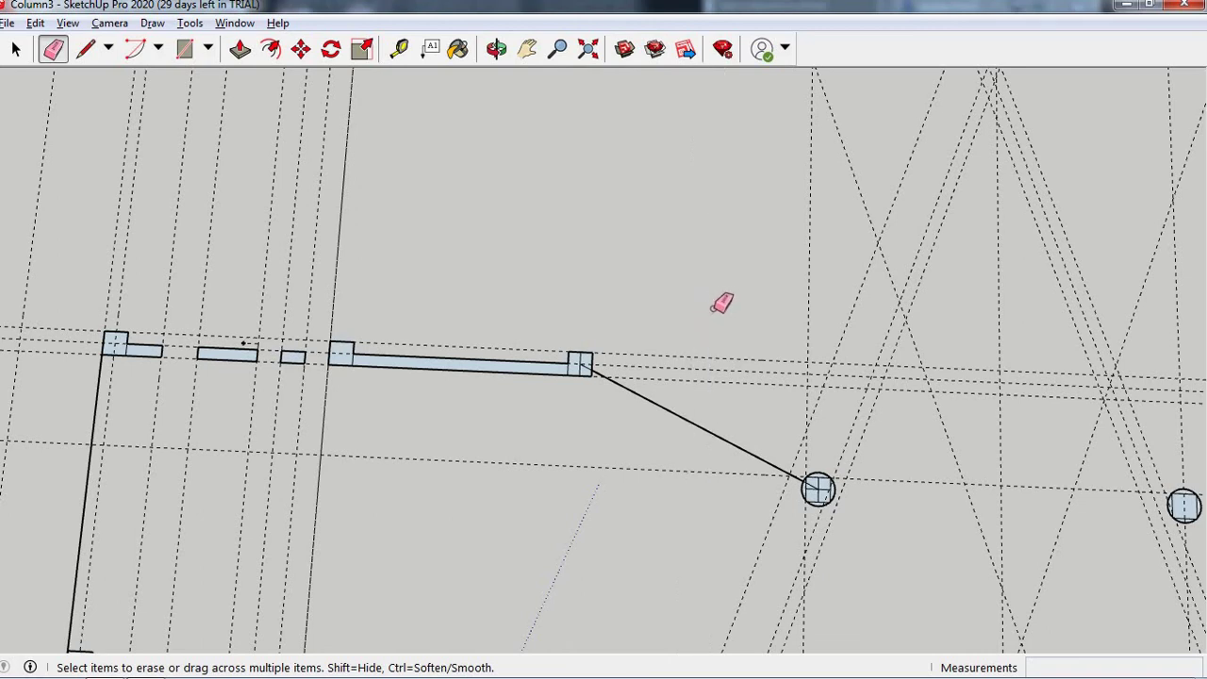
left_click(240, 49)
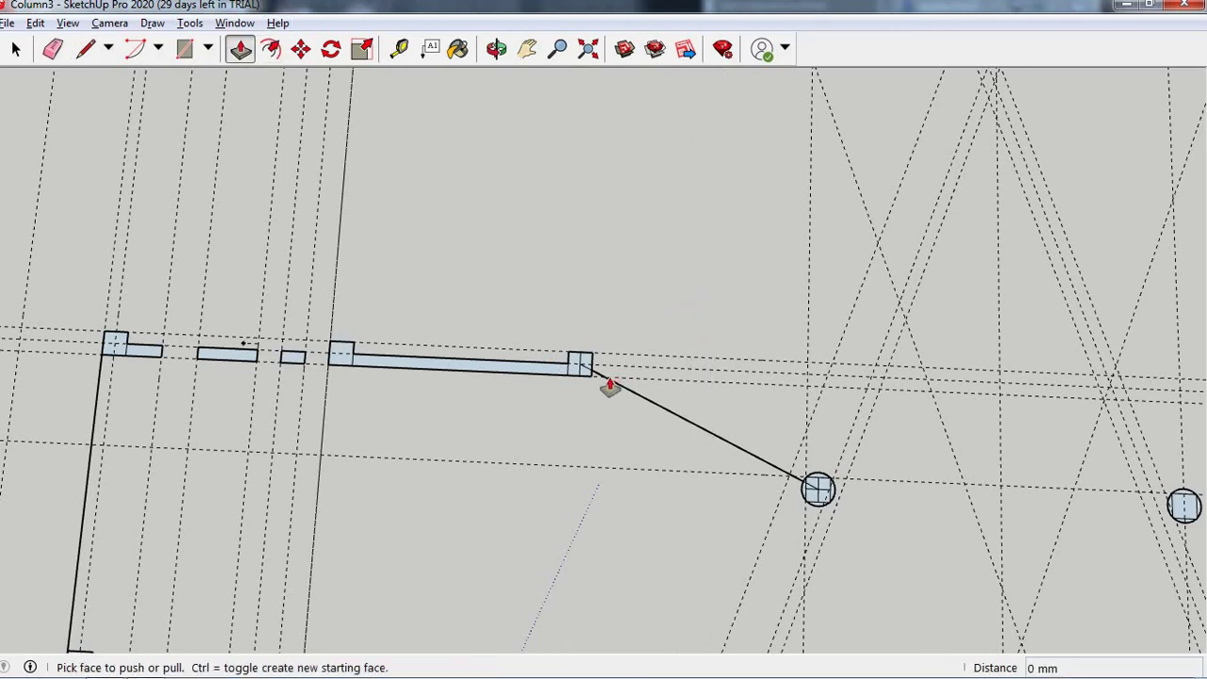
scroll(600, 332, "up", 2)
key("t")
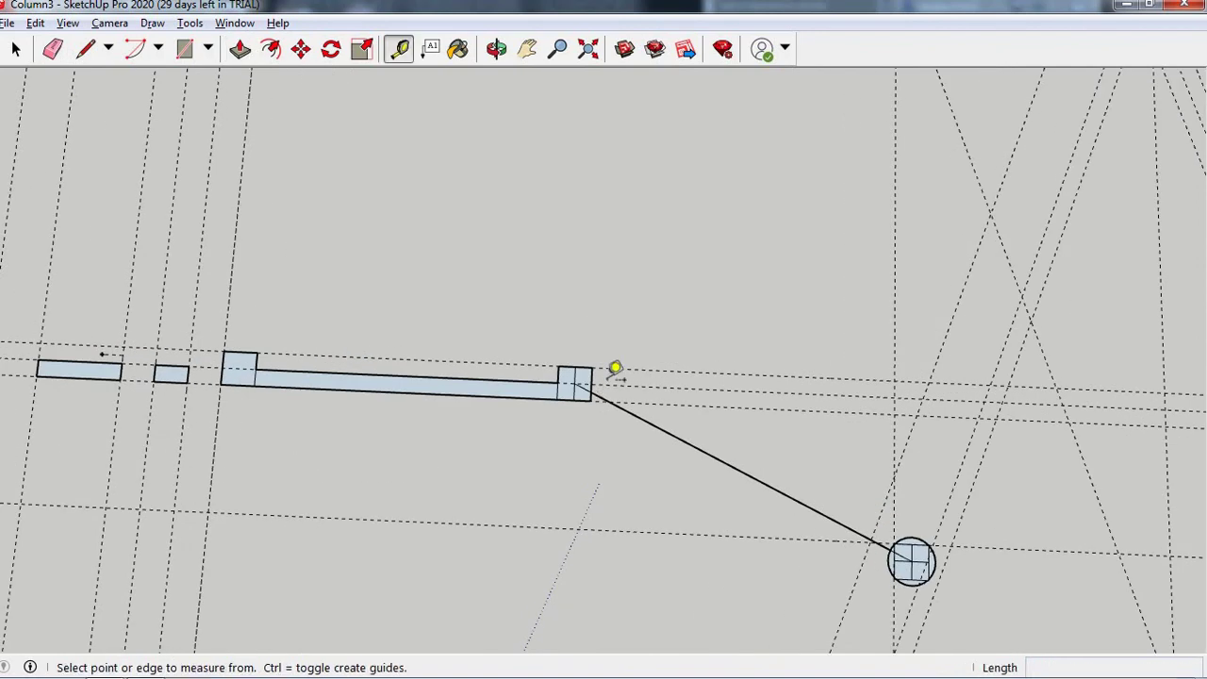
scroll(590, 391, "up", 1)
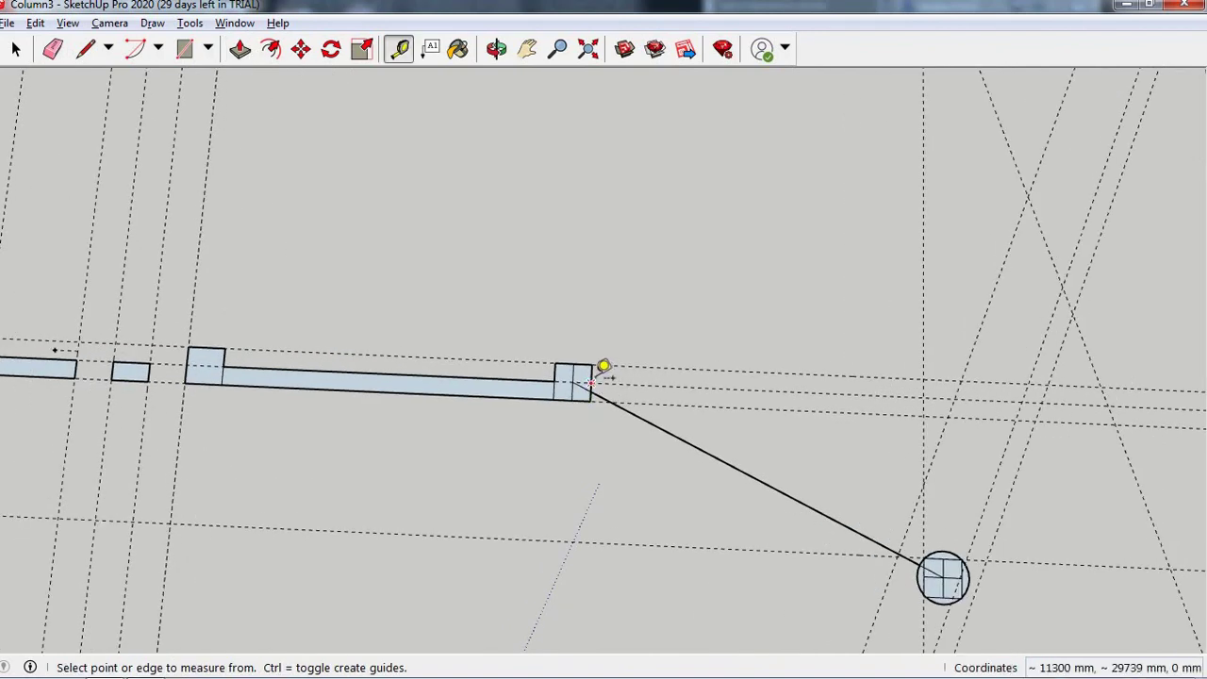
left_click(590, 390)
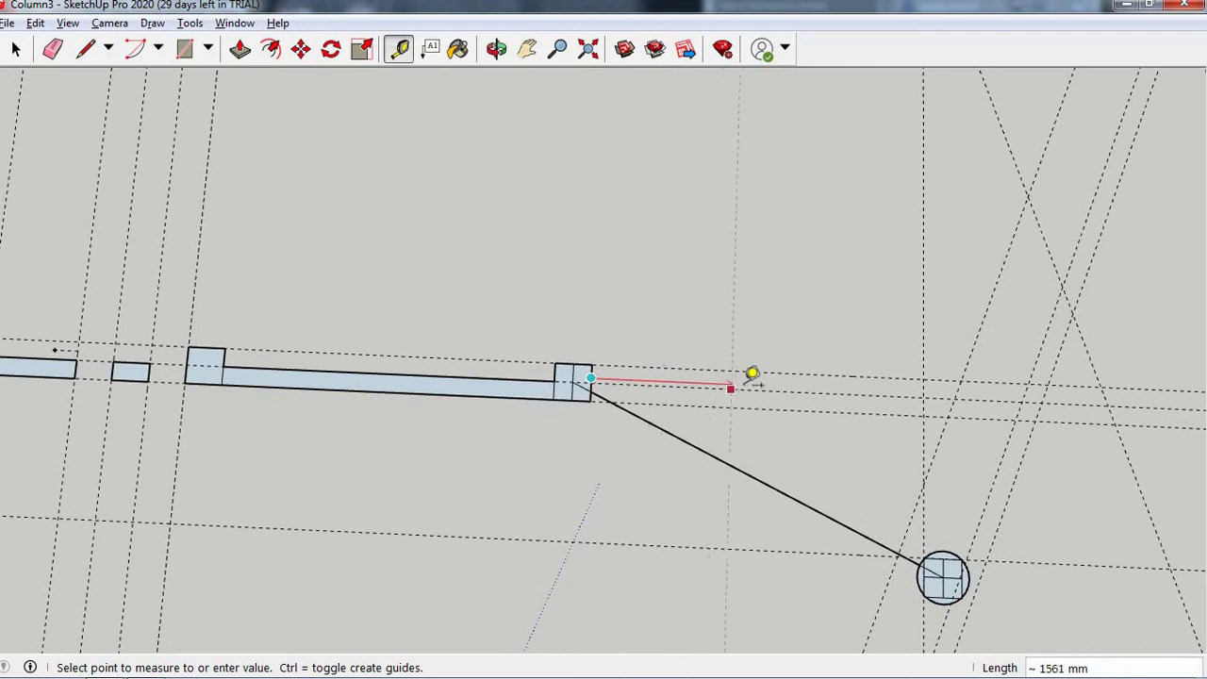
left_click(779, 387)
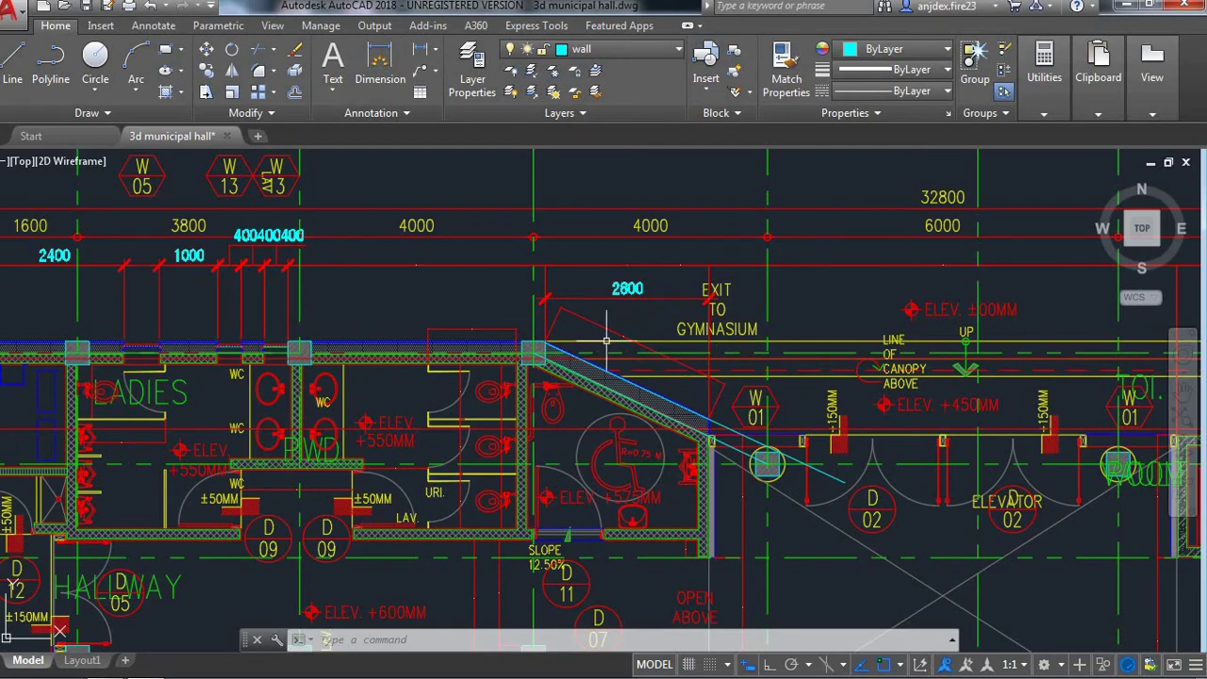
- Dimension the short wall beside the accessible toilet from its top corner to bottom end, reading 2059
scroll(606, 341, "up", 2)
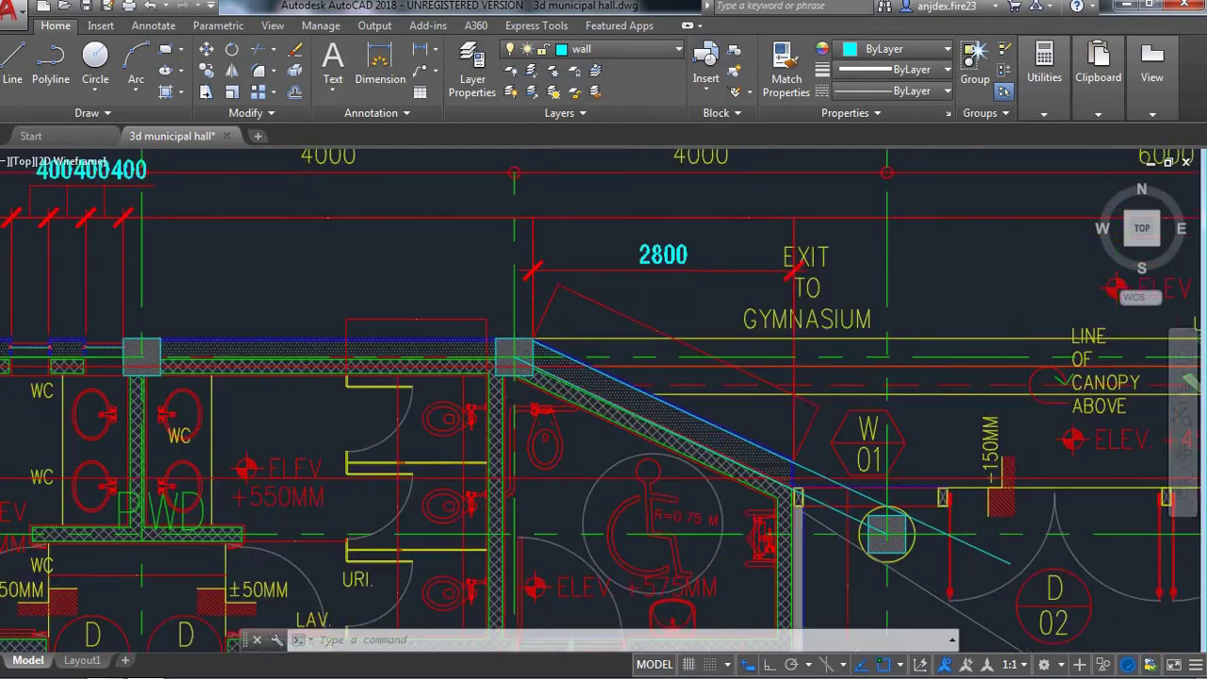
scroll(567, 336, "up", 4)
scroll(567, 337, "down", 4)
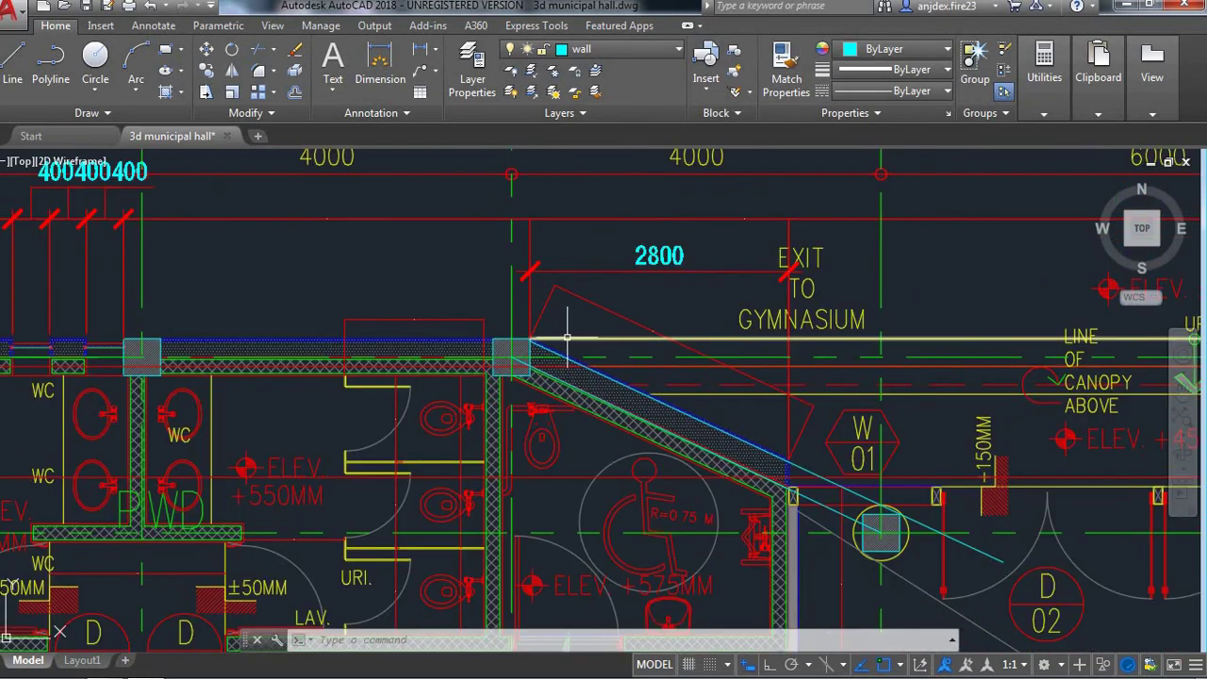
scroll(567, 337, "down", 6)
key("alt")
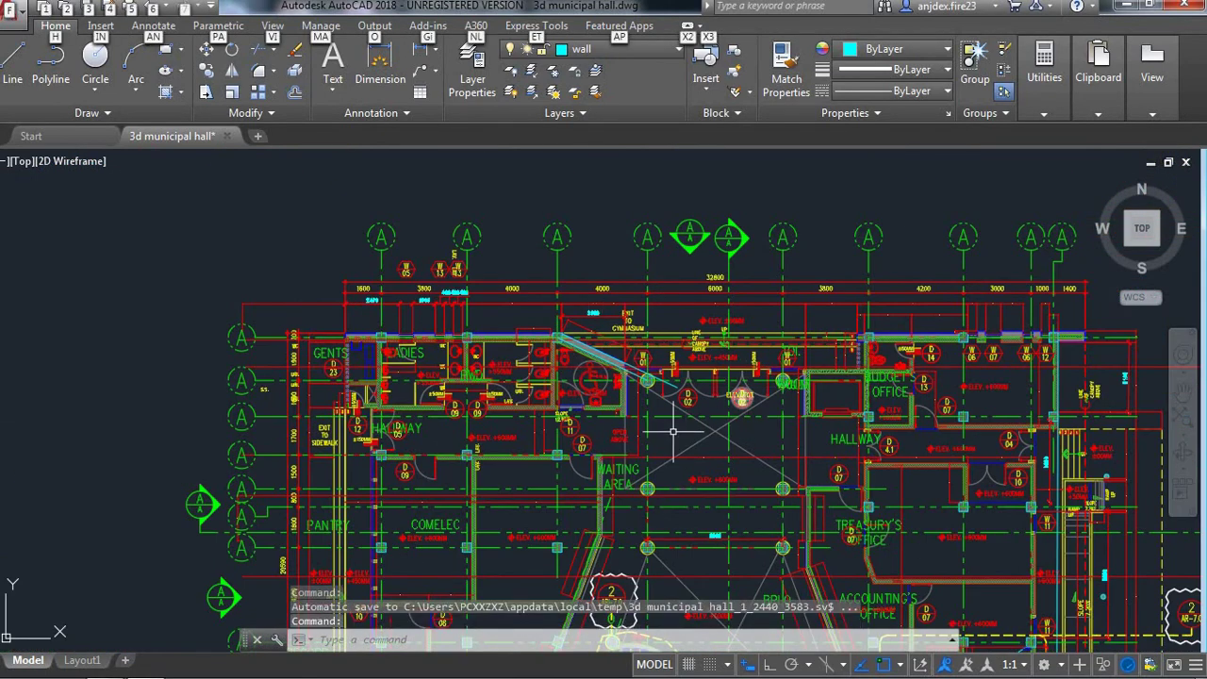
scroll(646, 396, "up", 4)
scroll(646, 395, "up", 2)
scroll(585, 400, "down", 2)
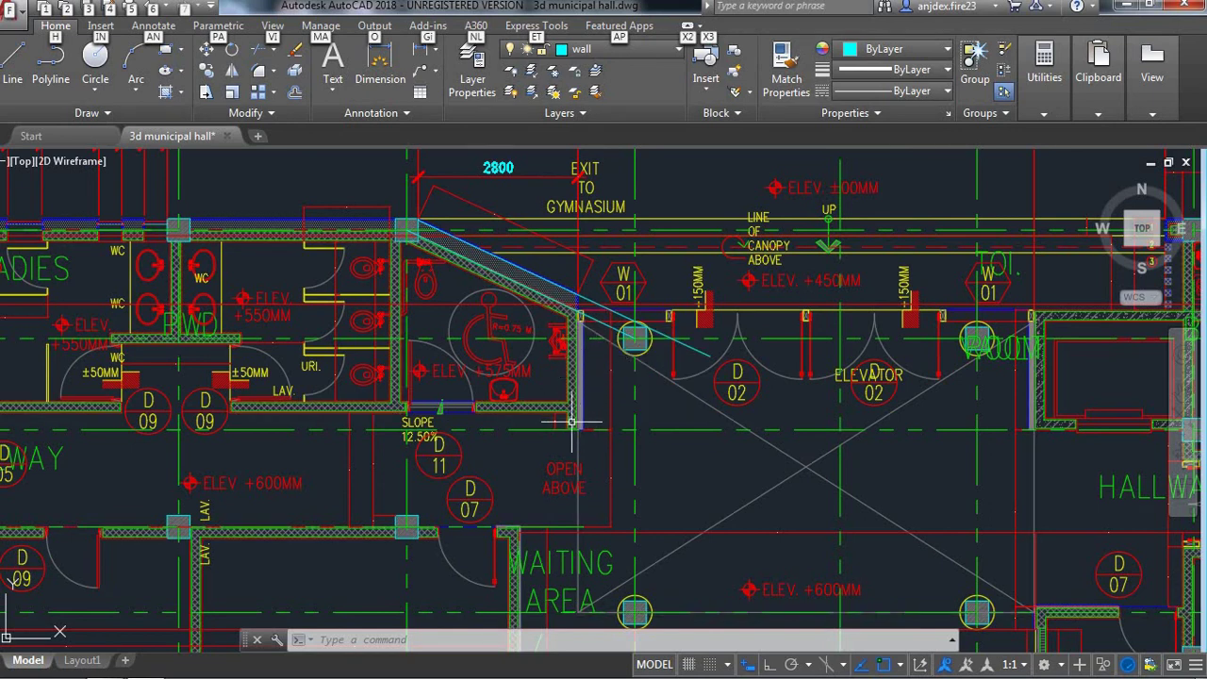
scroll(573, 422, "up", 3)
scroll(573, 415, "down", 3)
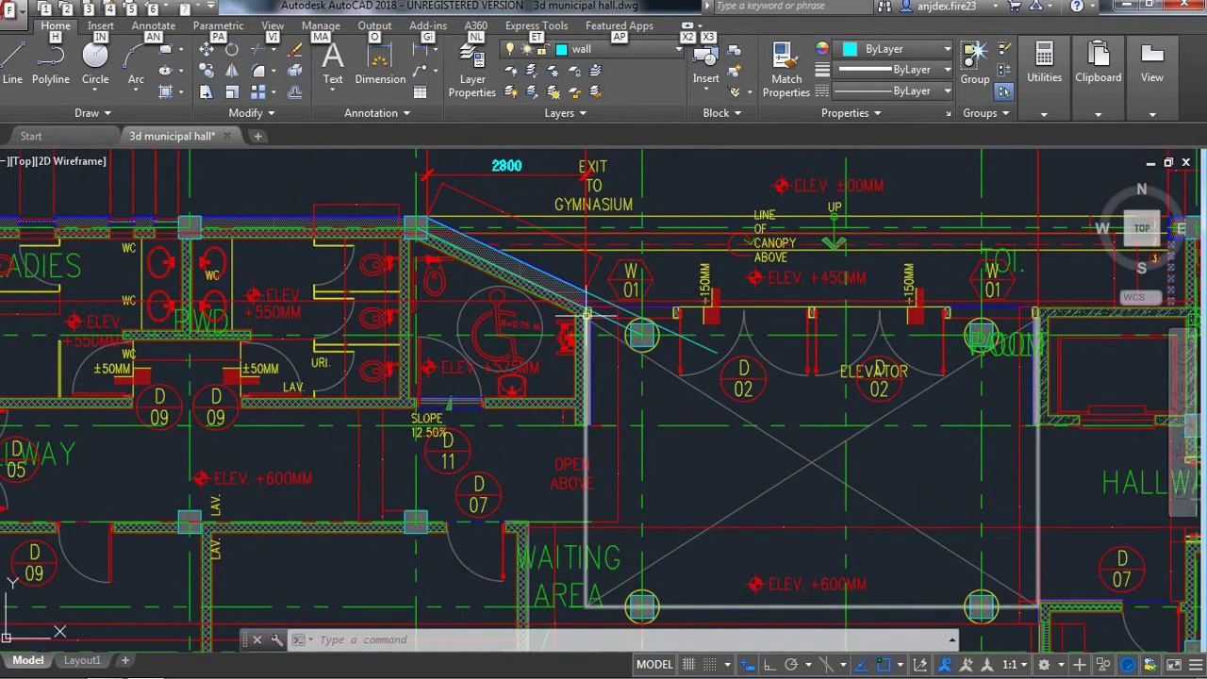
scroll(586, 311, "up", 4)
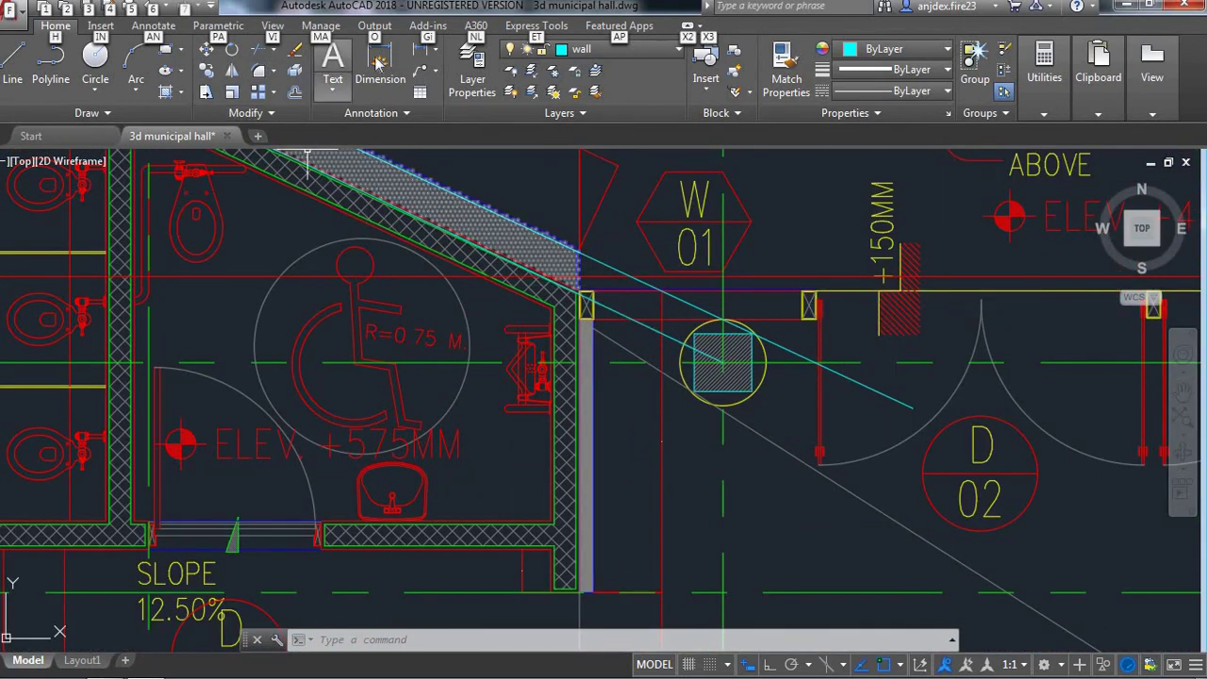
left_click(377, 62)
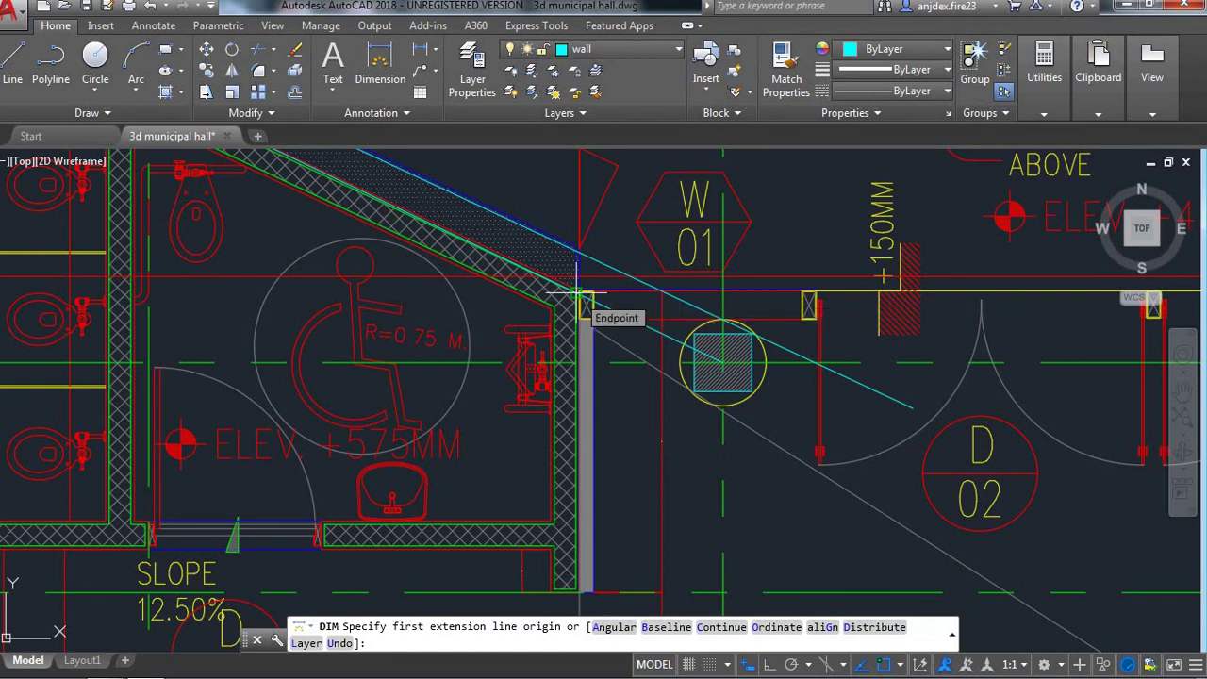
left_click(578, 294)
scroll(577, 441, "down", 4)
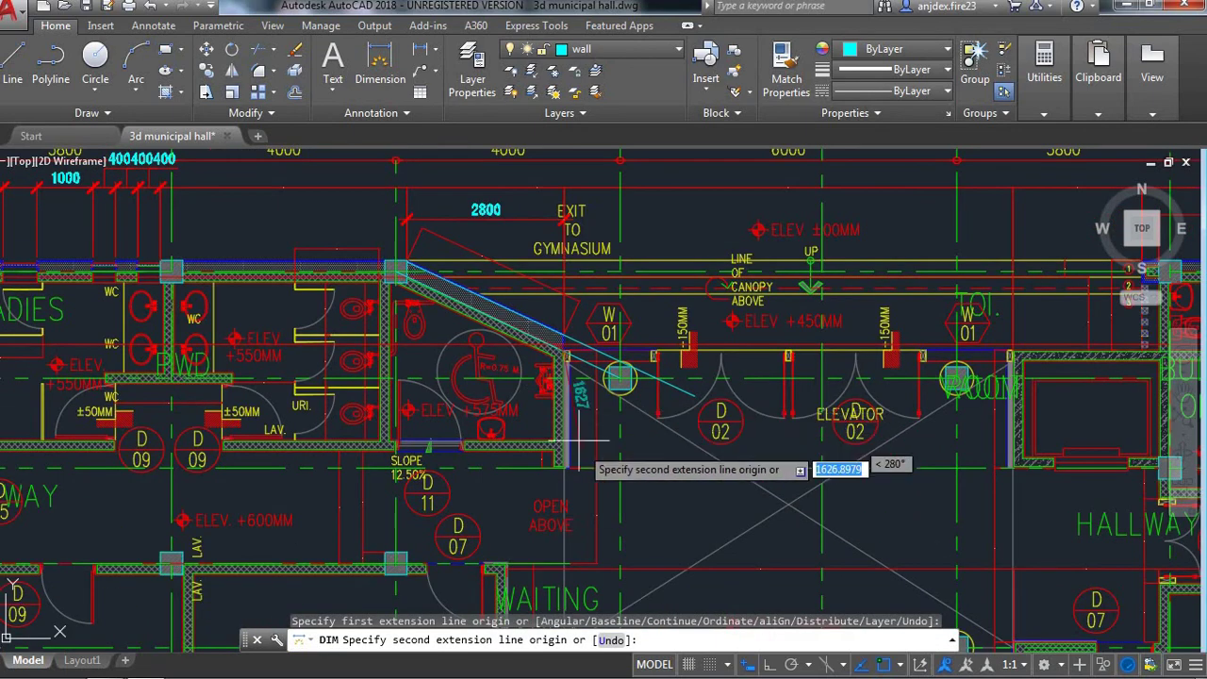
scroll(571, 452, "up", 4)
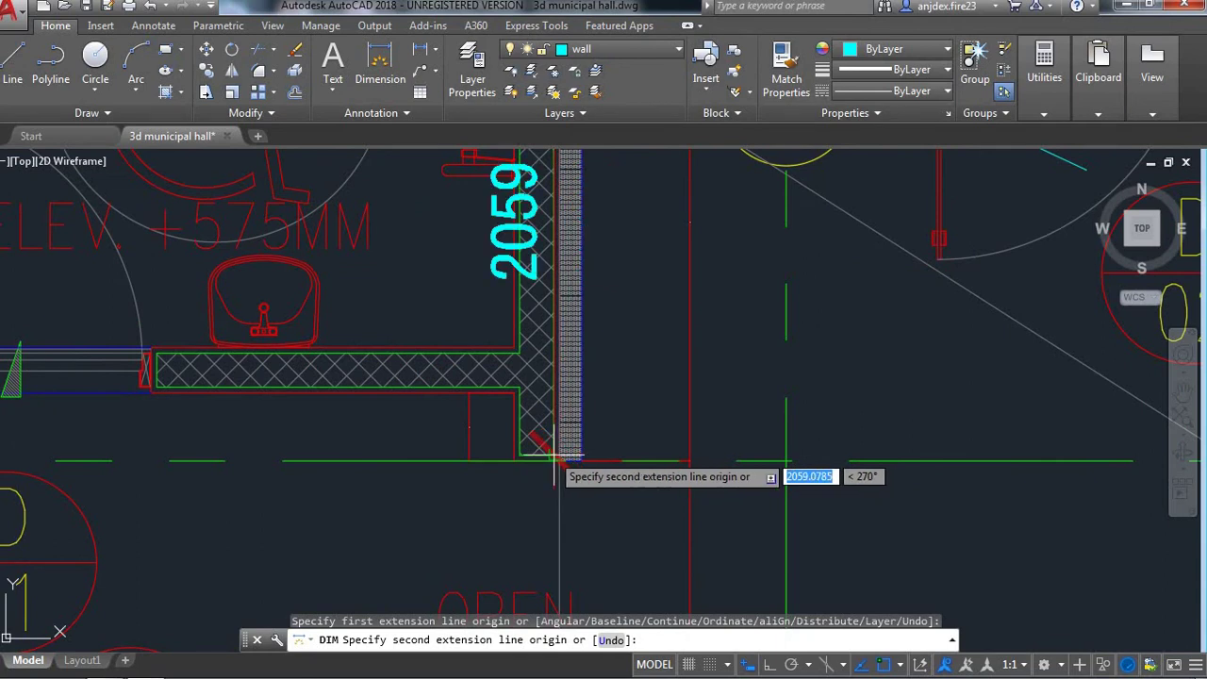
left_click(560, 460)
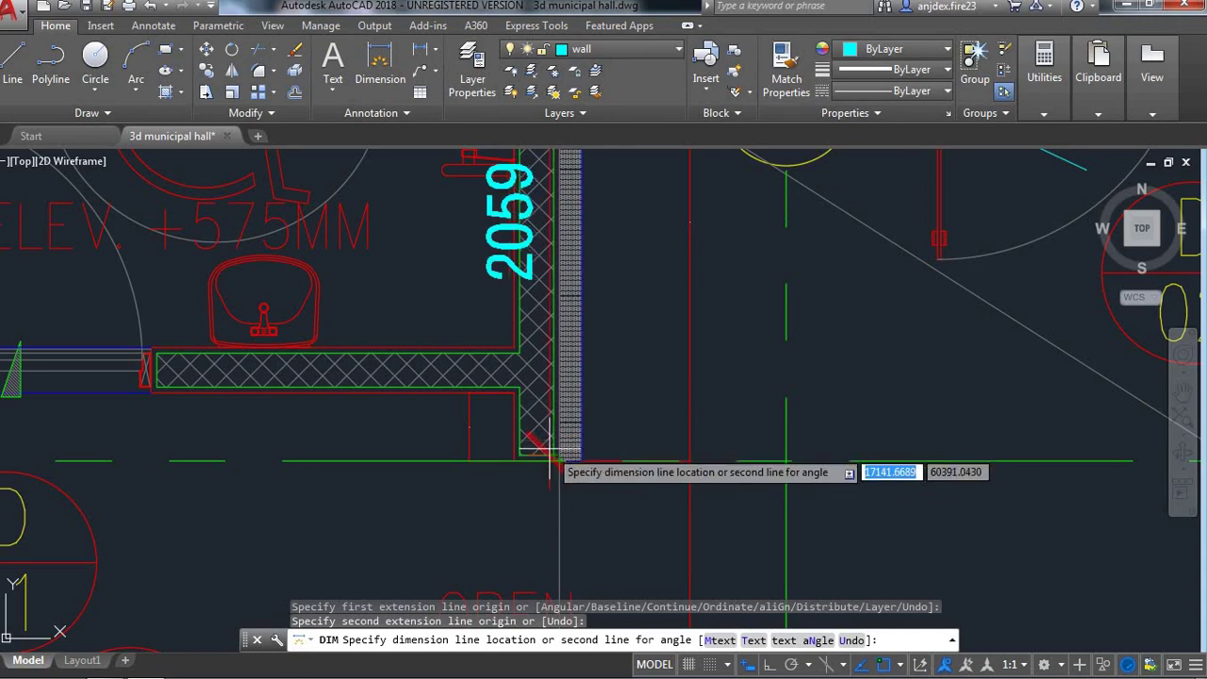
- Place the 2059 dimension line beside the restroom wall
left_click(561, 467)
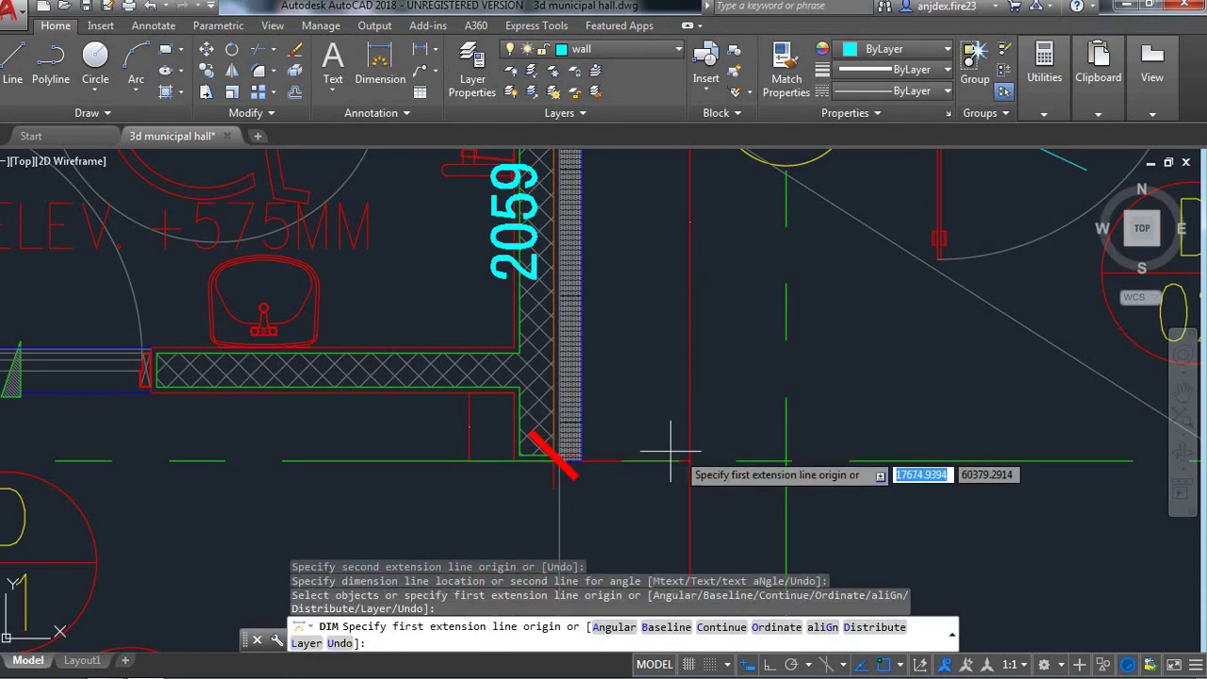
scroll(730, 452, "down", 3)
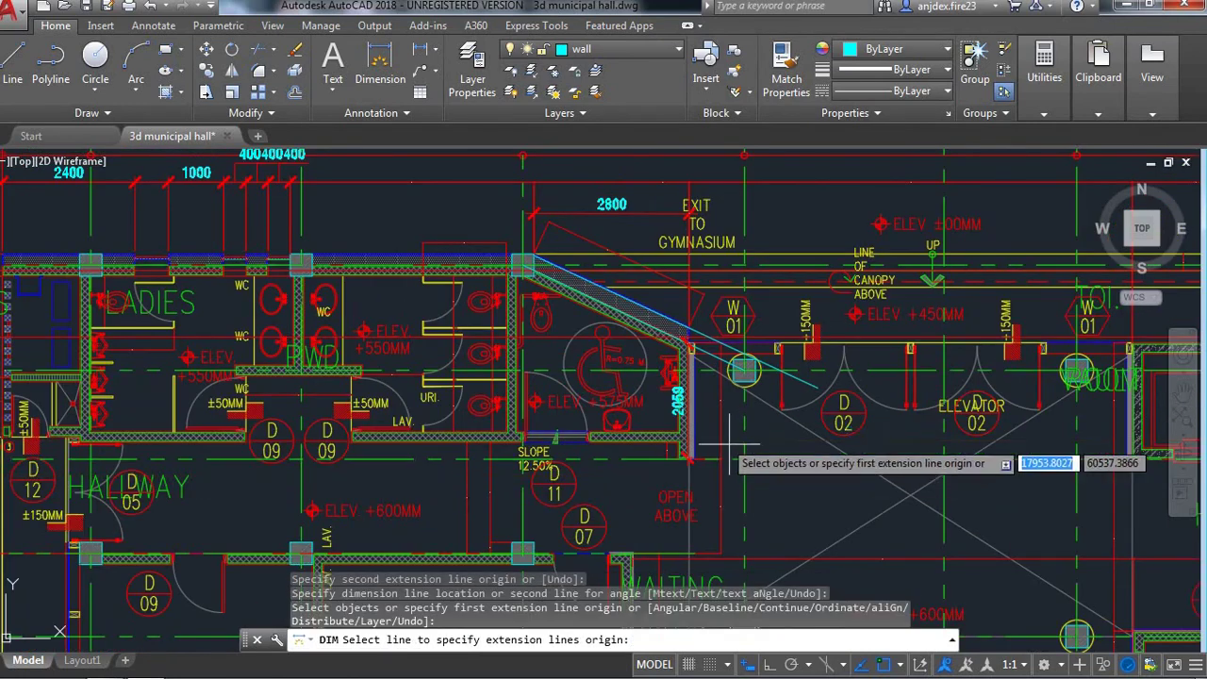
scroll(693, 425, "up", 4)
scroll(693, 283, "up", 2)
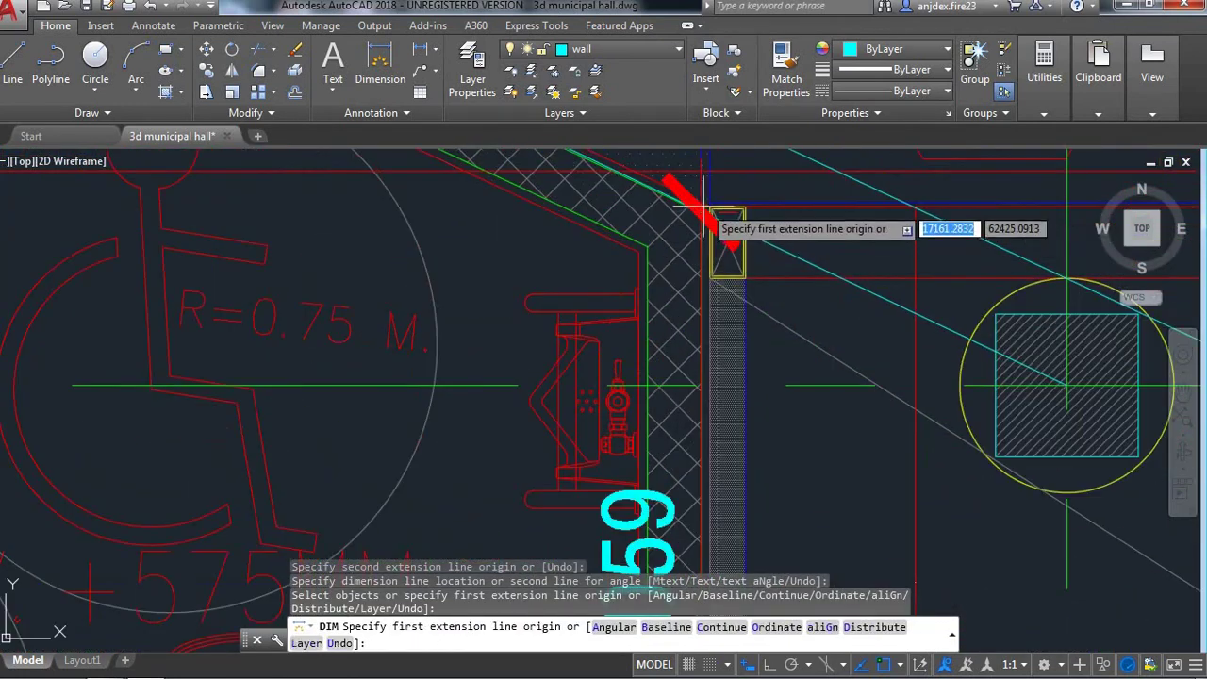
scroll(709, 236, "up", 2)
scroll(703, 219, "up", 2)
scroll(695, 226, "up", 2)
scroll(695, 236, "up", 2)
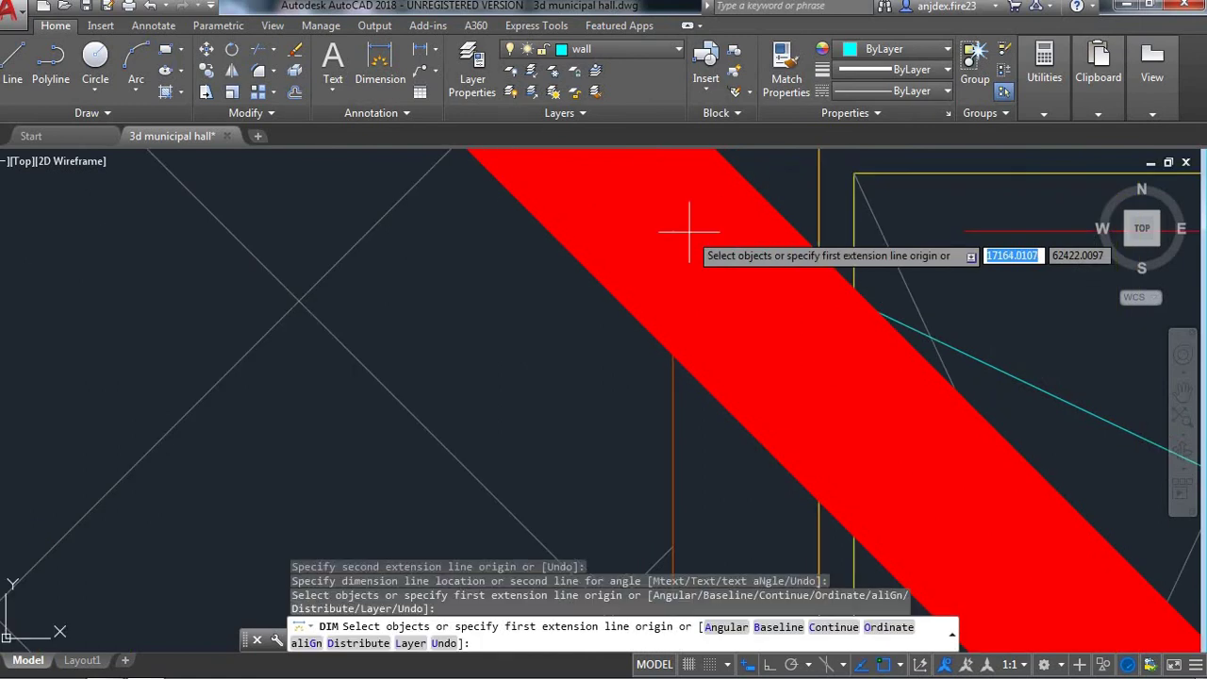
scroll(695, 242, "down", 5)
scroll(687, 238, "down", 1)
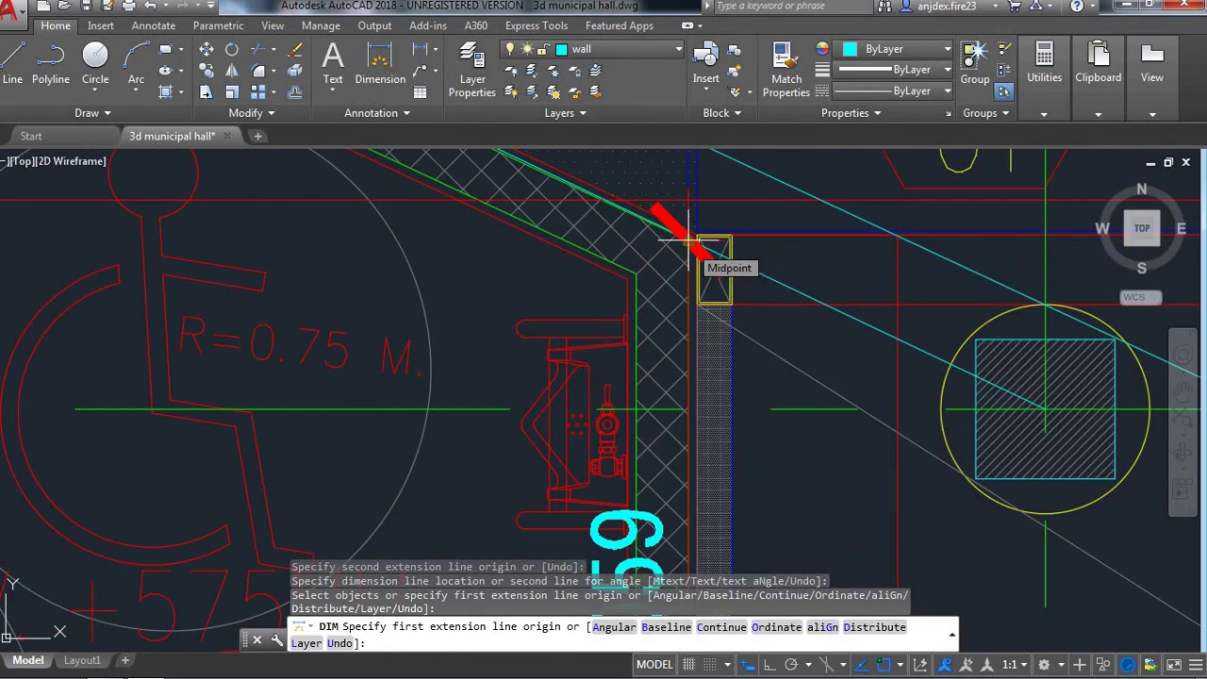
scroll(687, 240, "down", 3)
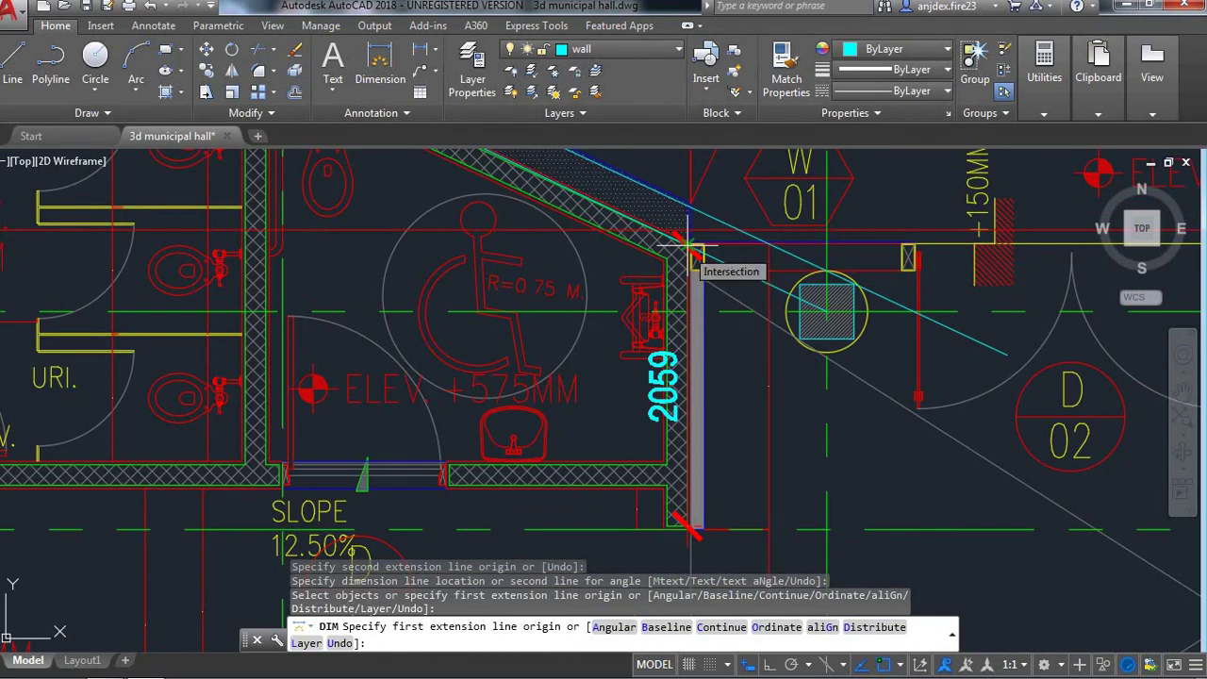
- Erase the line running along the wall next to the 2059 dimension
type("e")
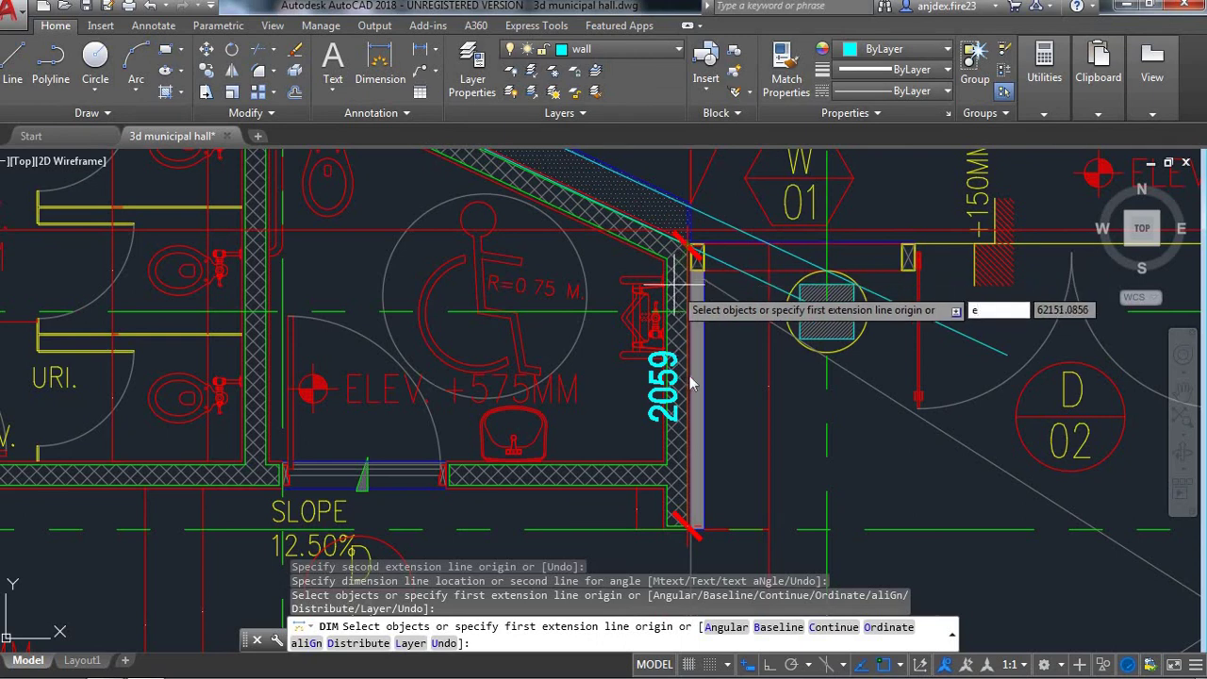
key("Escape")
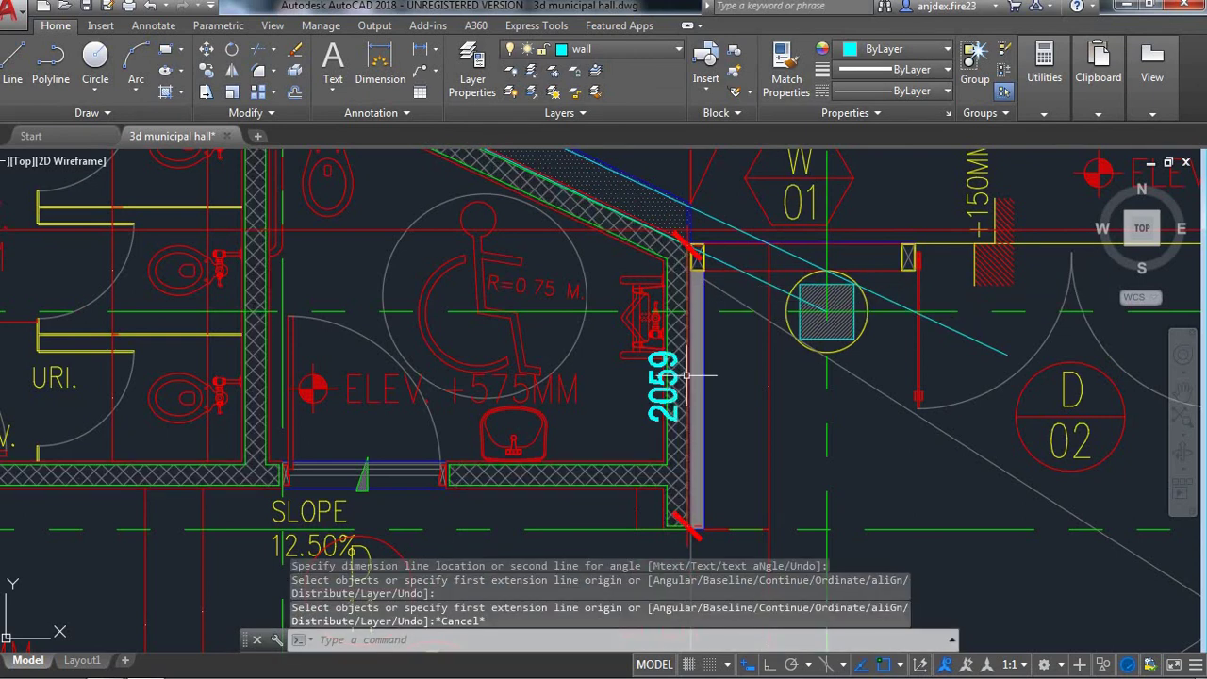
left_click(687, 375)
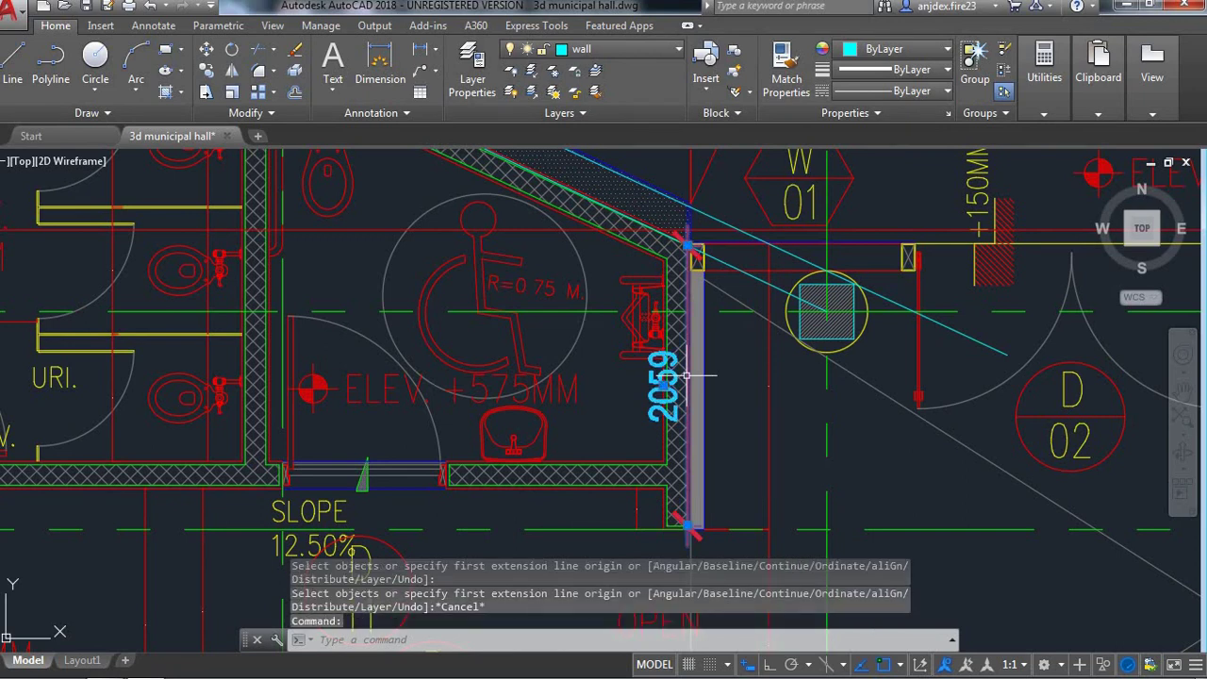
type("E")
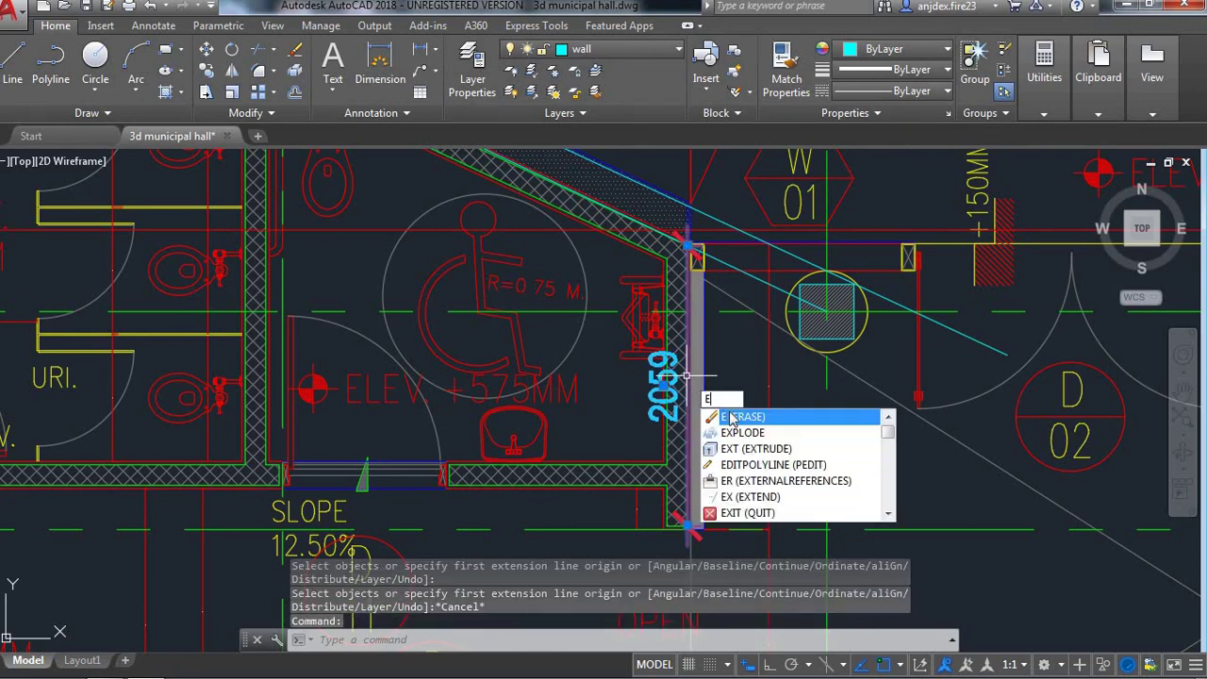
key("Return")
scroll(695, 255, "up", 8)
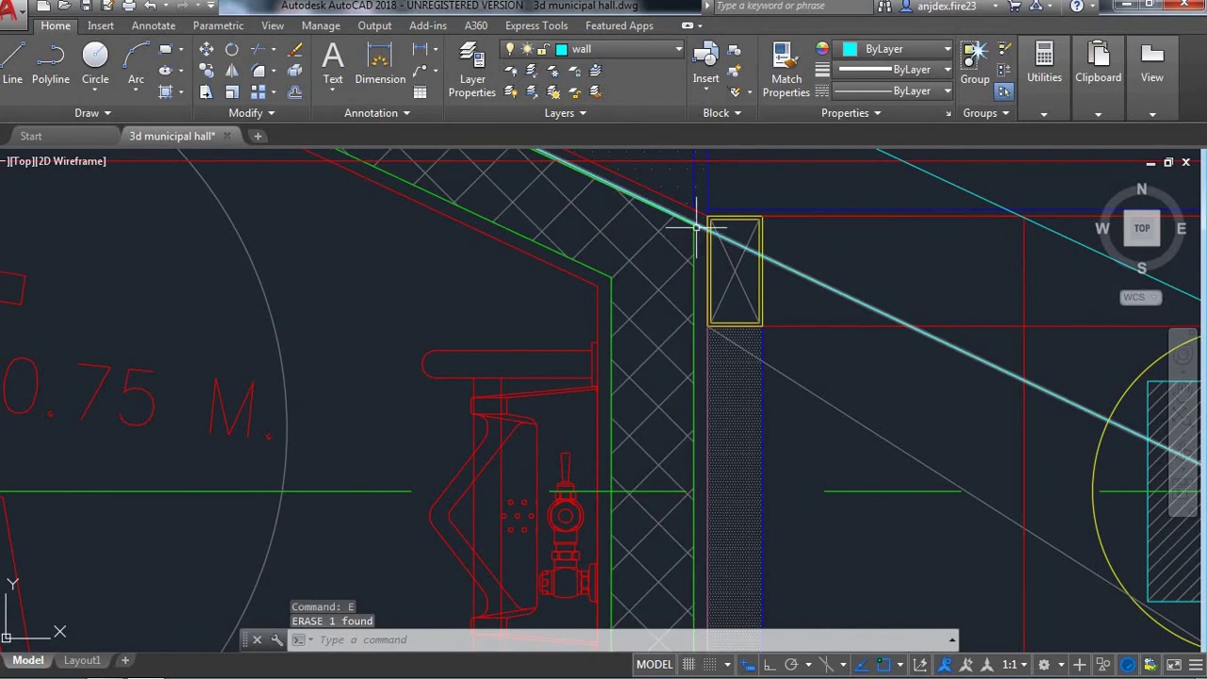
scroll(695, 227, "up", 4)
scroll(695, 226, "down", 4)
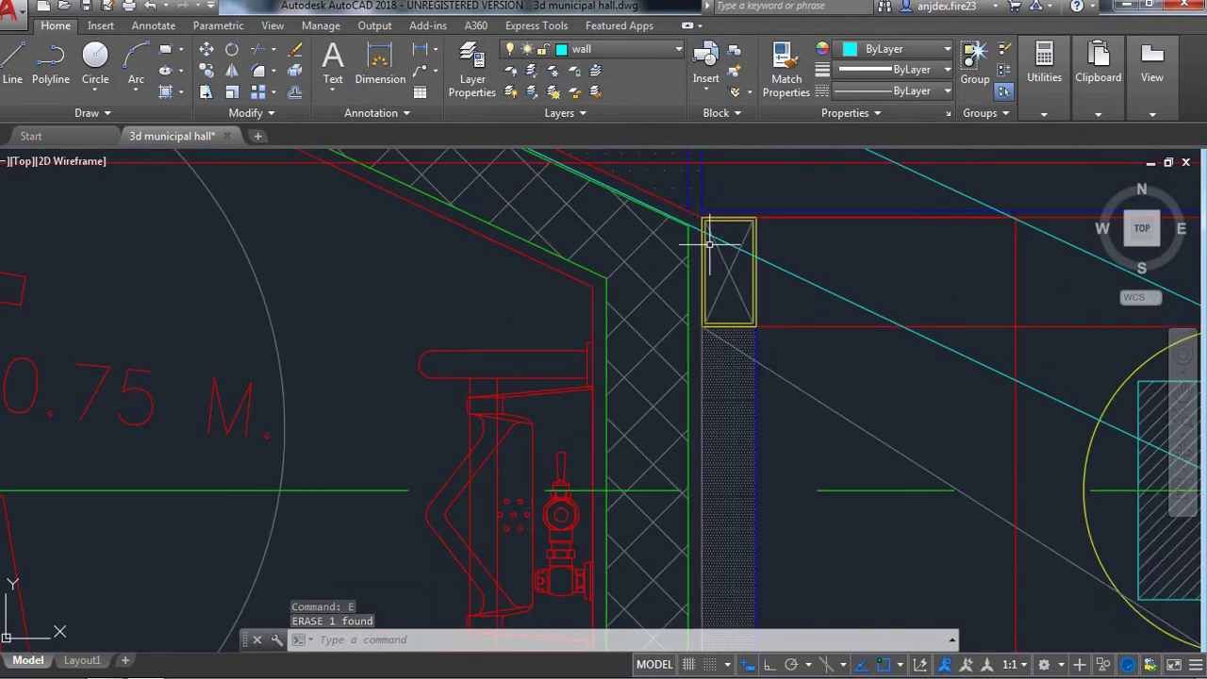
scroll(705, 236, "down", 4)
scroll(705, 240, "up", 4)
scroll(705, 238, "up", 3)
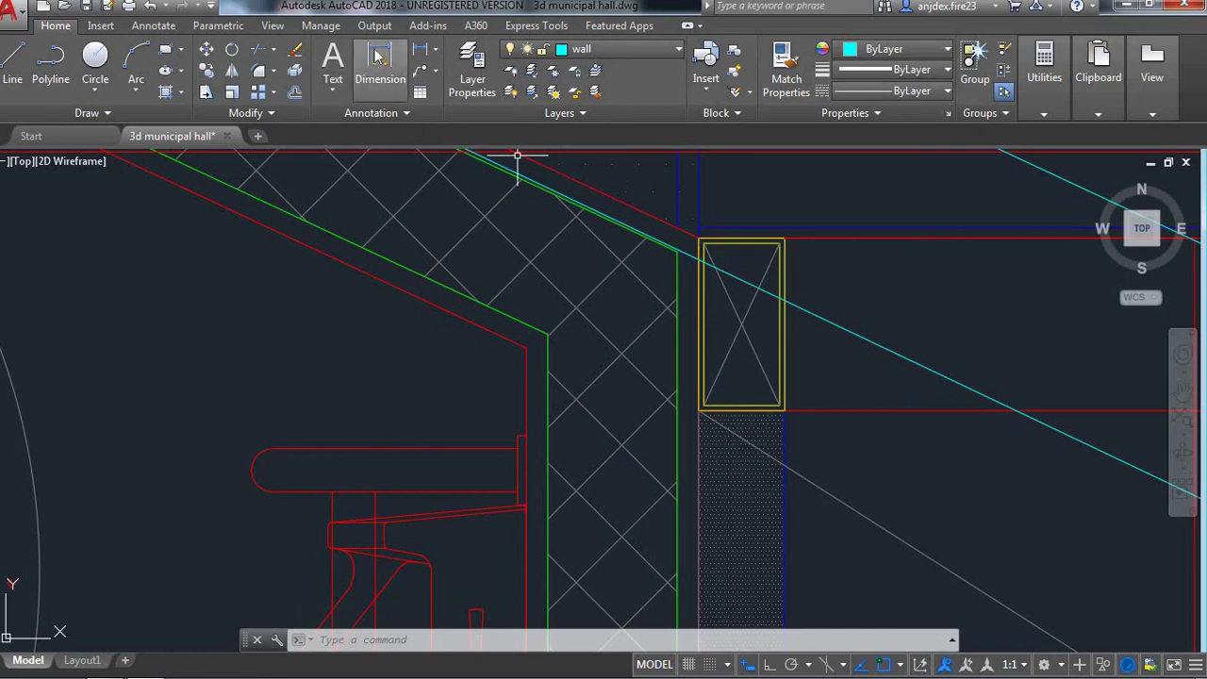
left_click(380, 64)
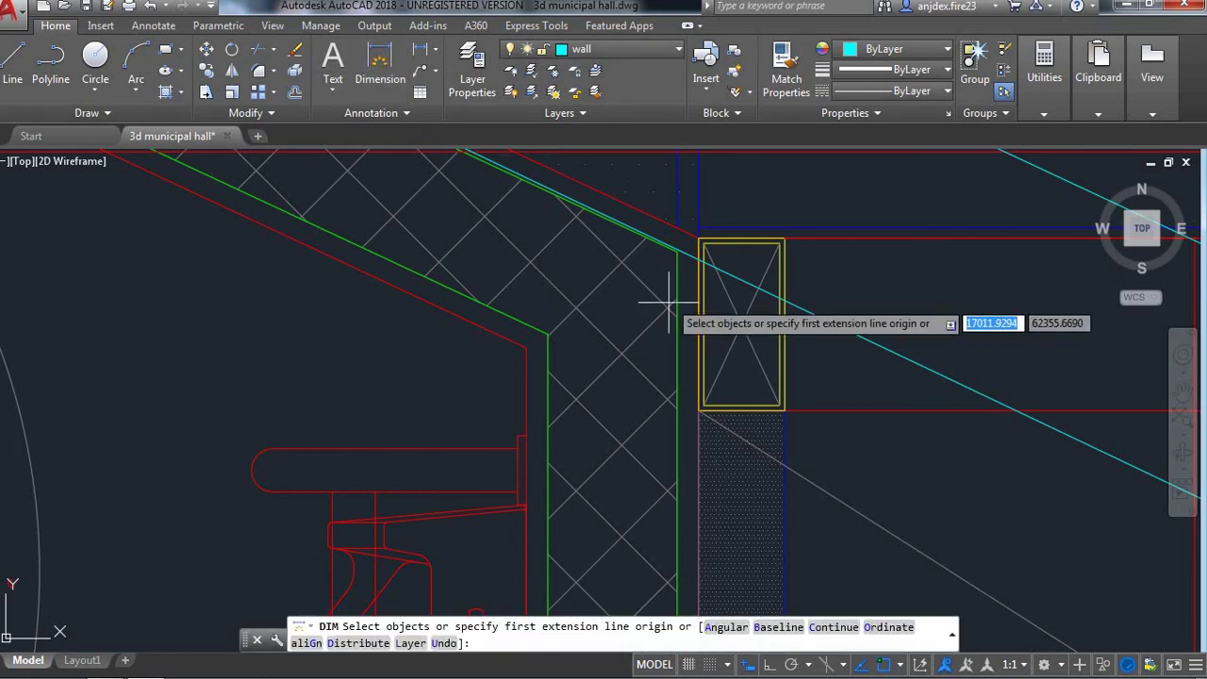
- Dimension the wall offset beside the open-above area as 2112, then return to SketchUp
left_click(677, 228)
scroll(651, 231, "down", 3)
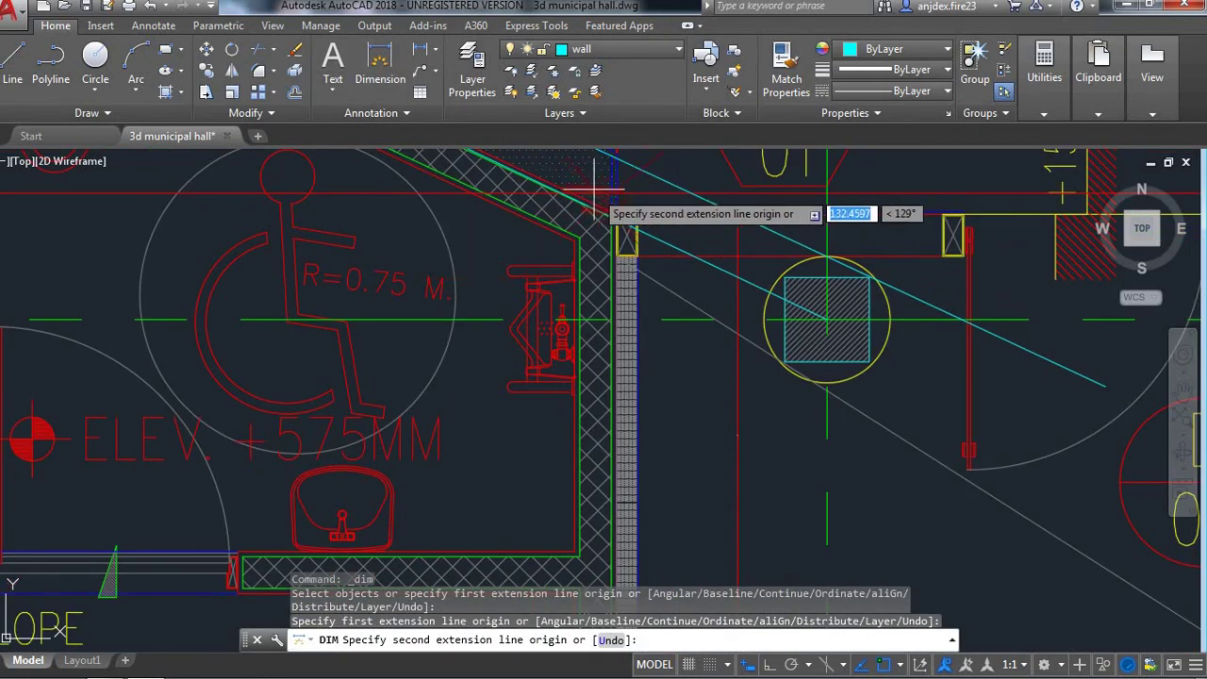
scroll(609, 215, "down", 3)
scroll(617, 373, "up", 2)
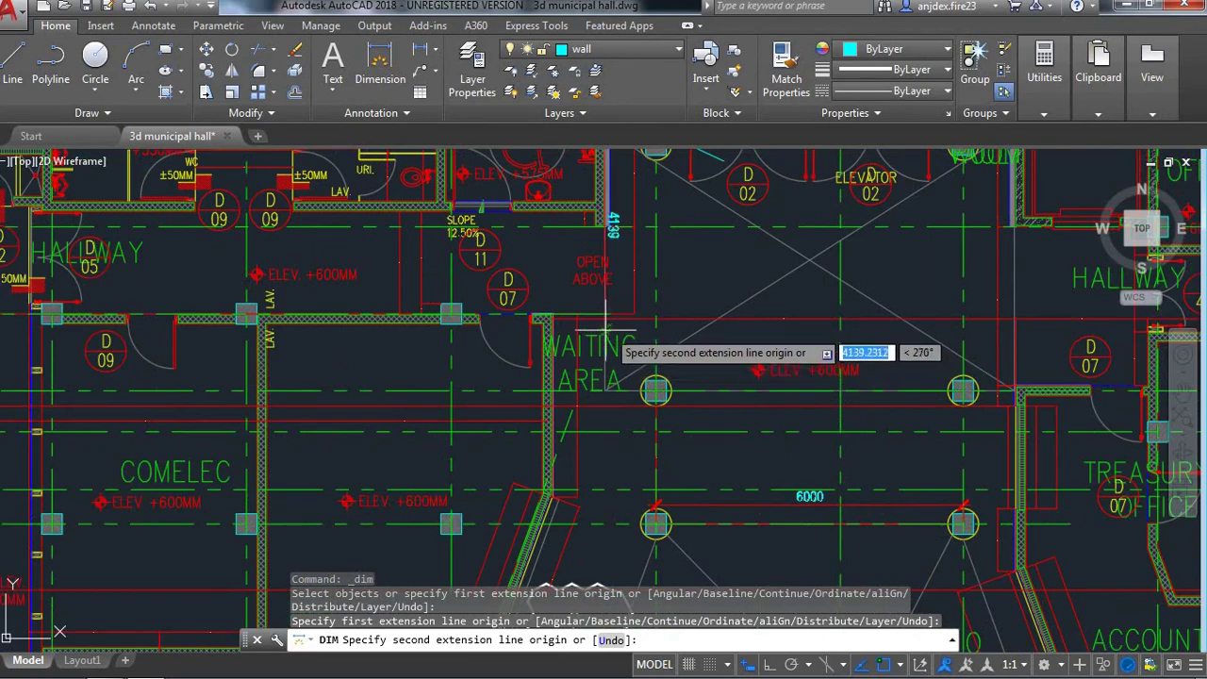
scroll(609, 363, "up", 3)
scroll(606, 358, "down", 2)
scroll(606, 356, "up", 2)
scroll(592, 256, "up", 2)
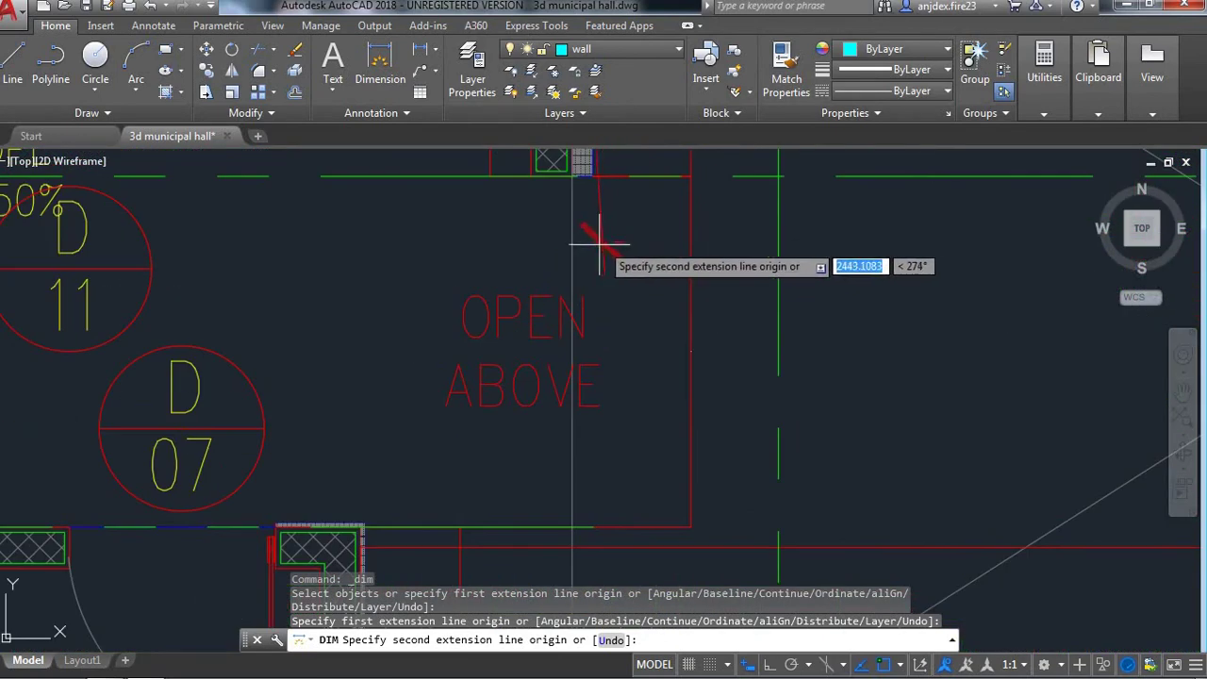
scroll(588, 242, "down", 4)
scroll(620, 350, "up", 1)
scroll(606, 321, "up", 2)
scroll(606, 330, "up", 2)
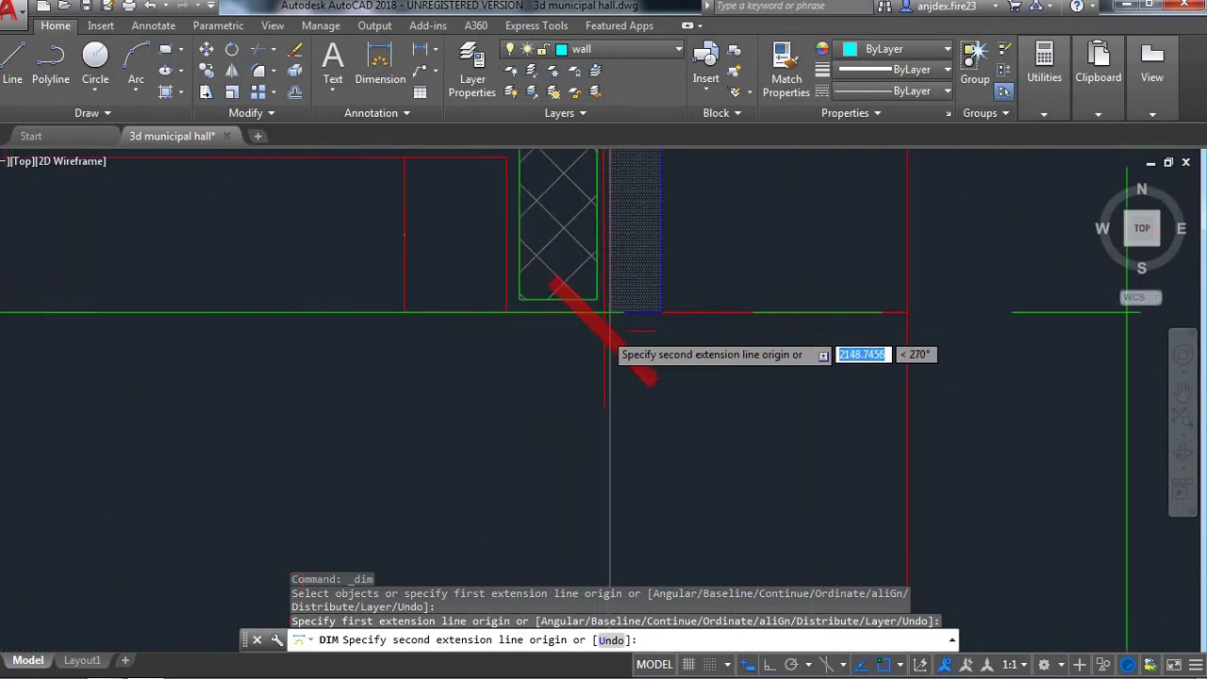
scroll(608, 326, "up", 1)
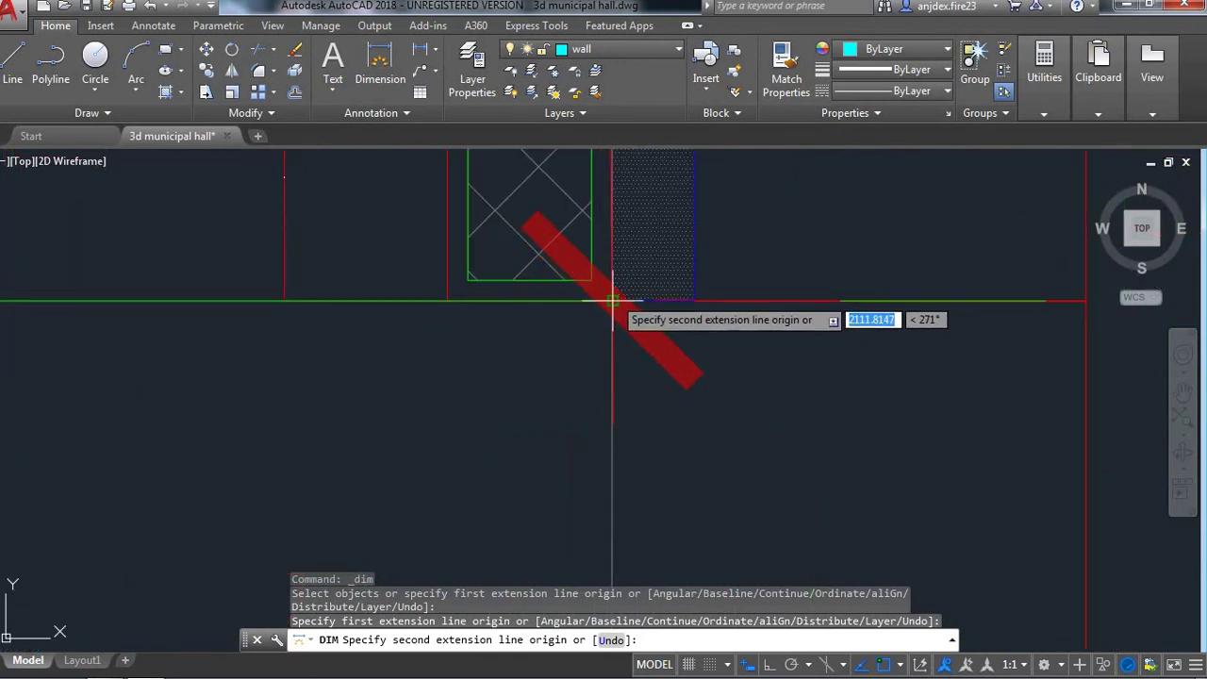
left_click(613, 302)
scroll(825, 326, "down", 3)
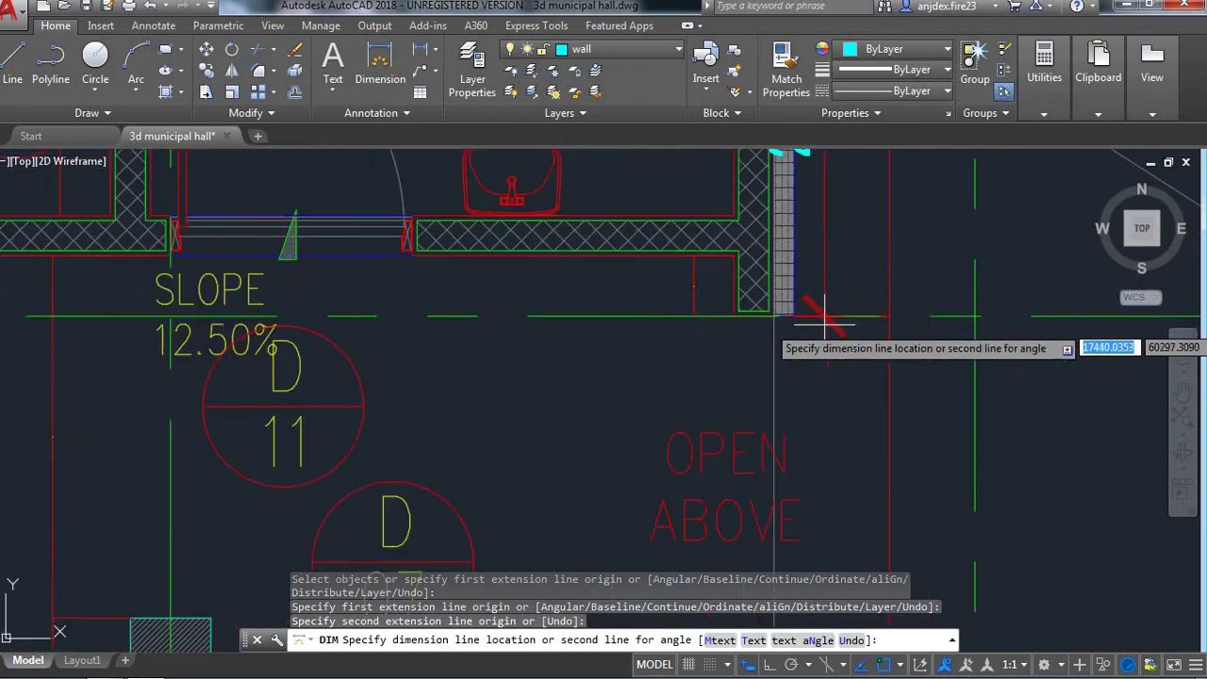
scroll(825, 321, "down", 2)
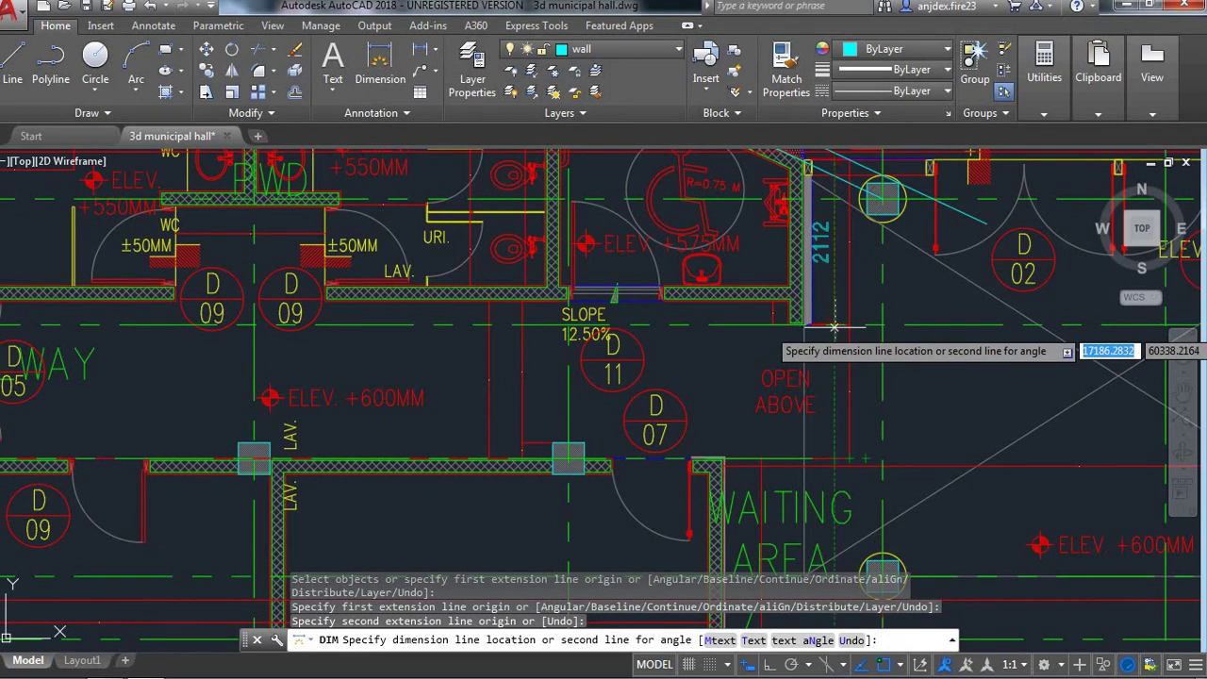
left_click(833, 326)
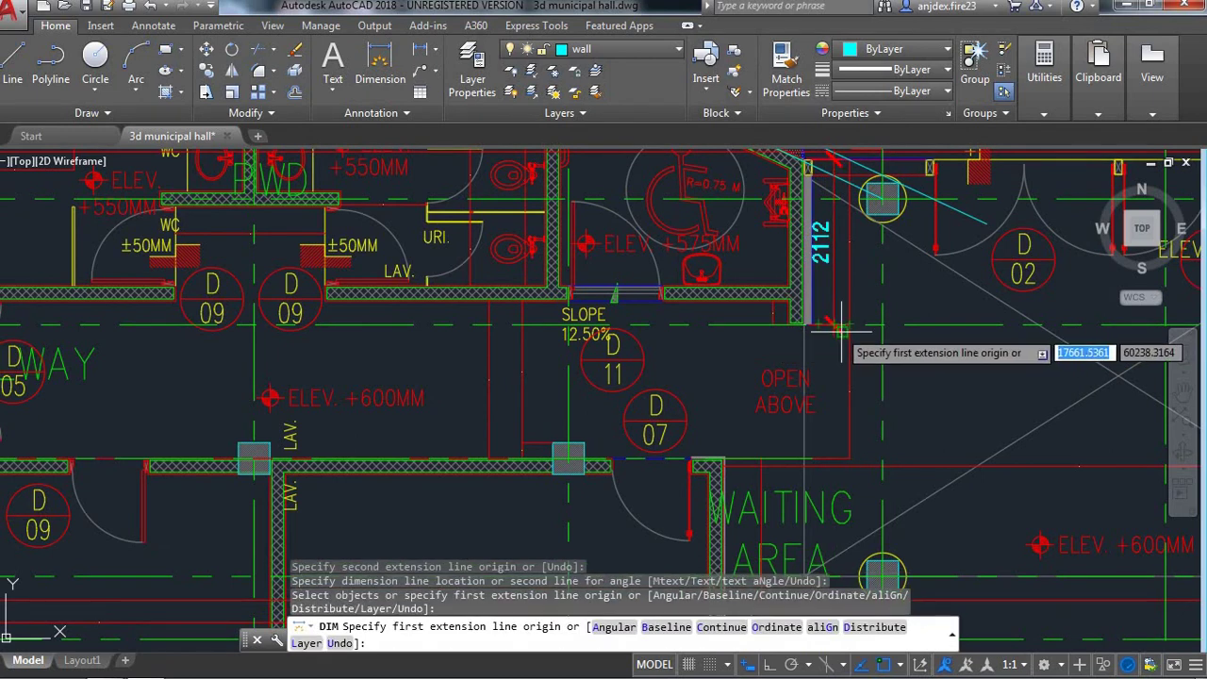
key("alt+Tab")
- Draw a 2112 mm vertical edge down the green axis from the diagonal line
scroll(698, 298, "down", 2)
scroll(695, 302, "down", 1)
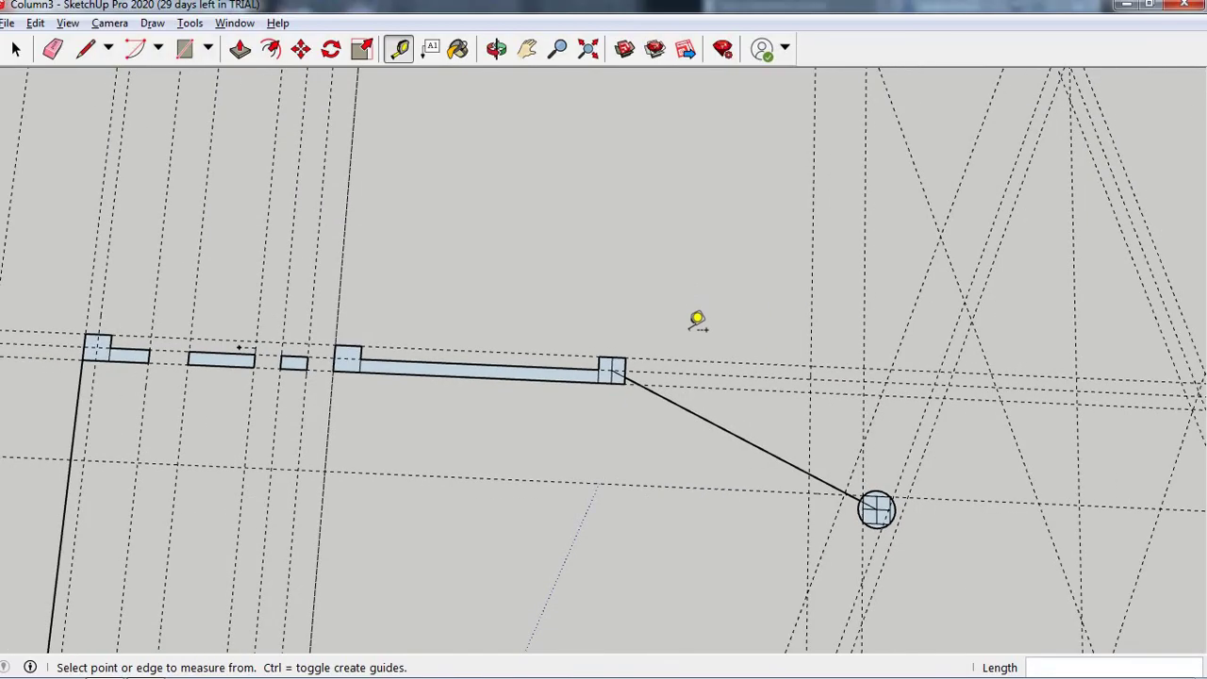
scroll(698, 396, "up", 1)
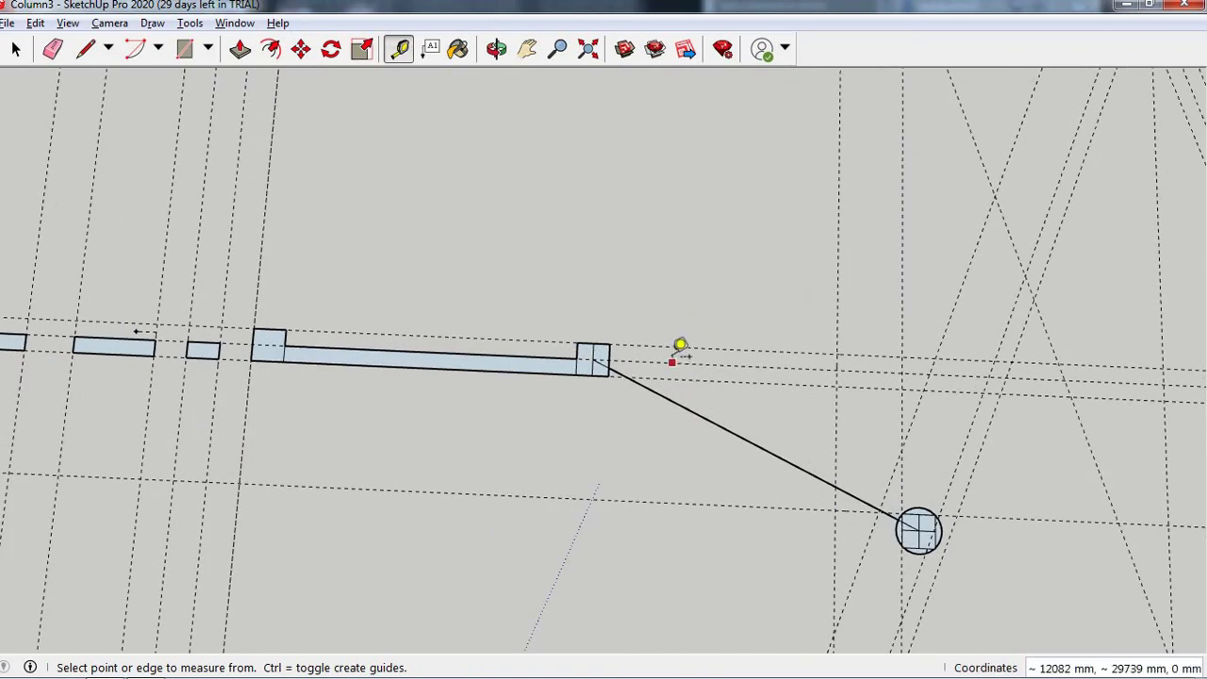
scroll(652, 305, "up", 1)
scroll(660, 320, "up", 1)
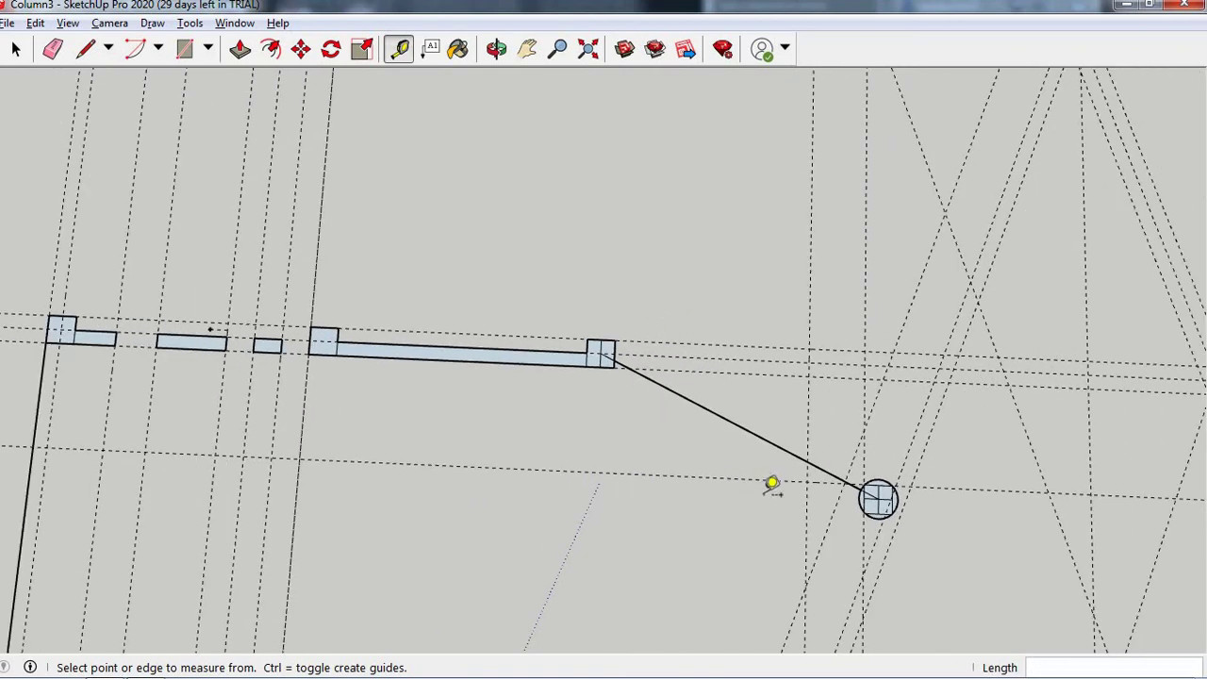
scroll(795, 436, "up", 2)
scroll(795, 436, "up", 2)
scroll(707, 199, "up", 2)
scroll(708, 240, "down", 3)
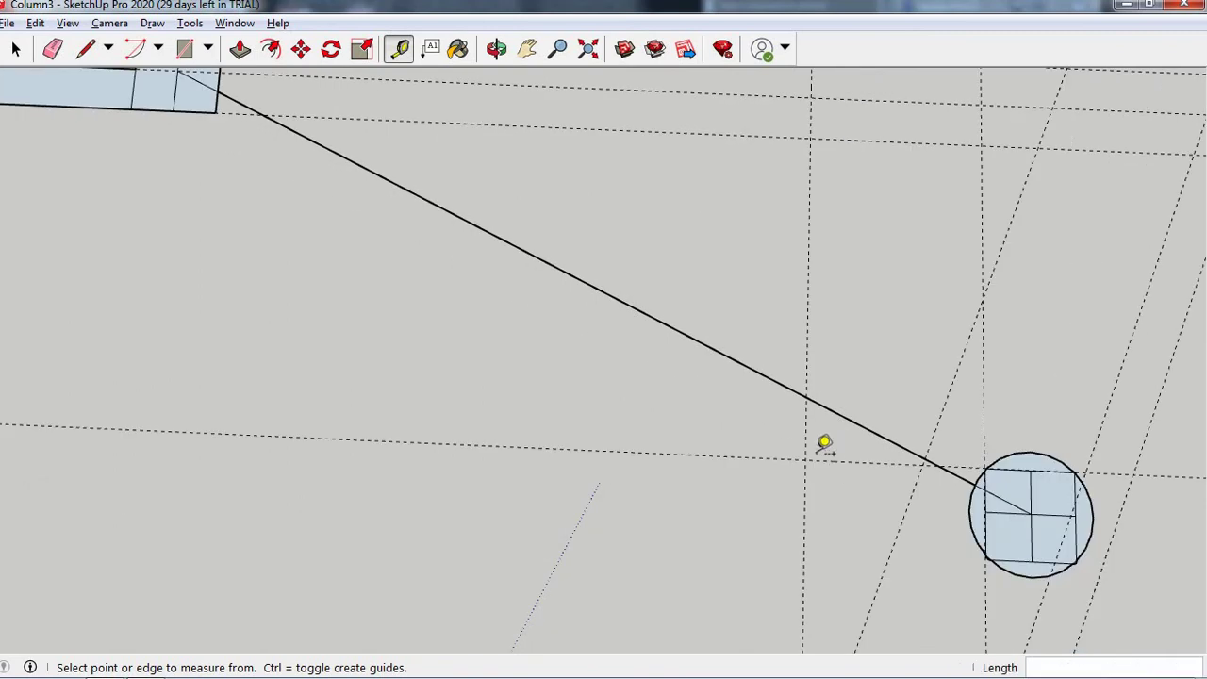
scroll(824, 444, "up", 2)
left_click(790, 345)
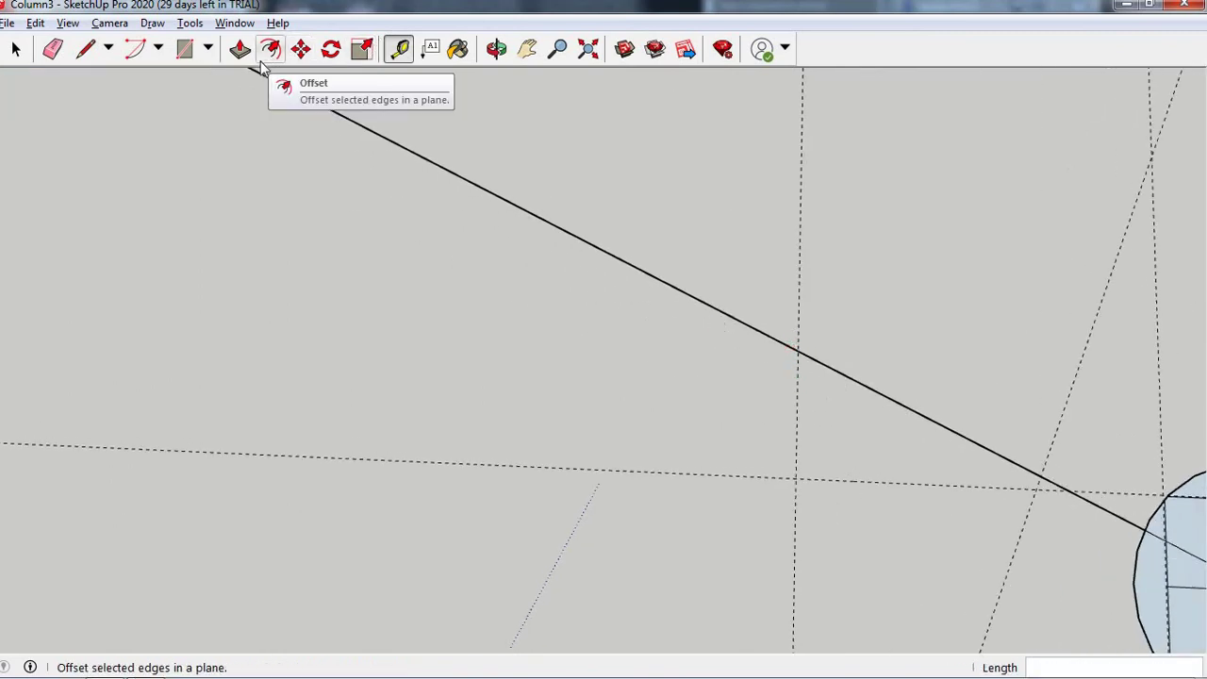
scroll(280, 58, "down", 1)
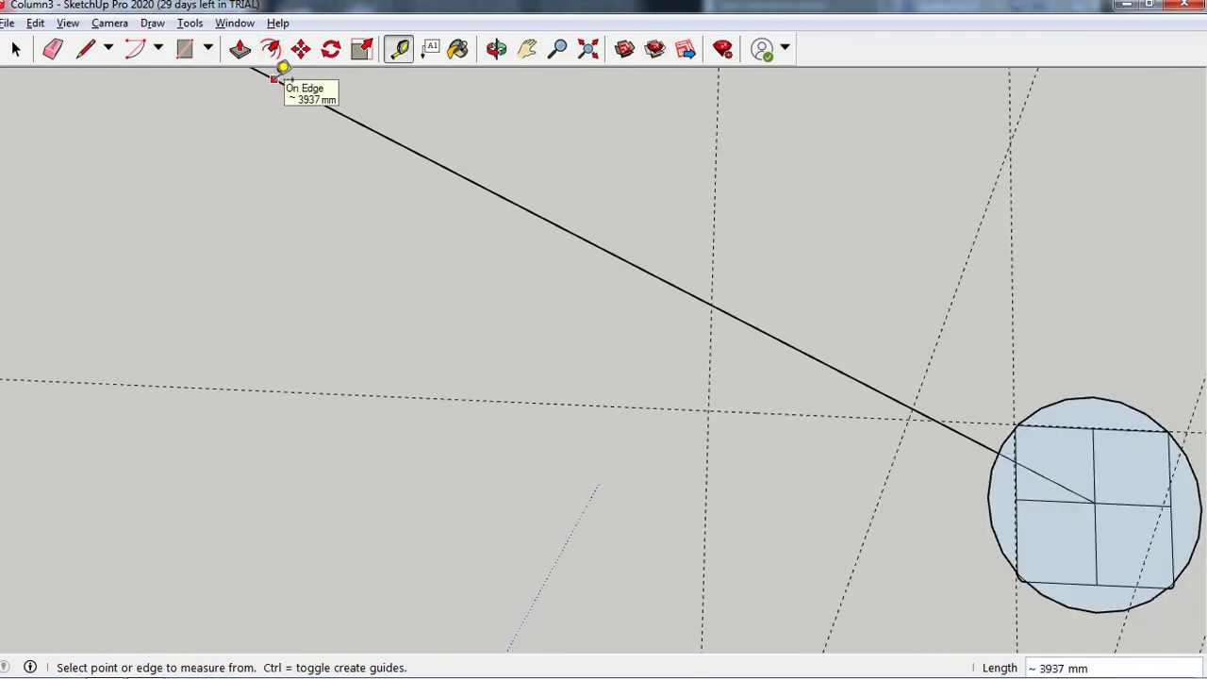
scroll(305, 121, "down", 1)
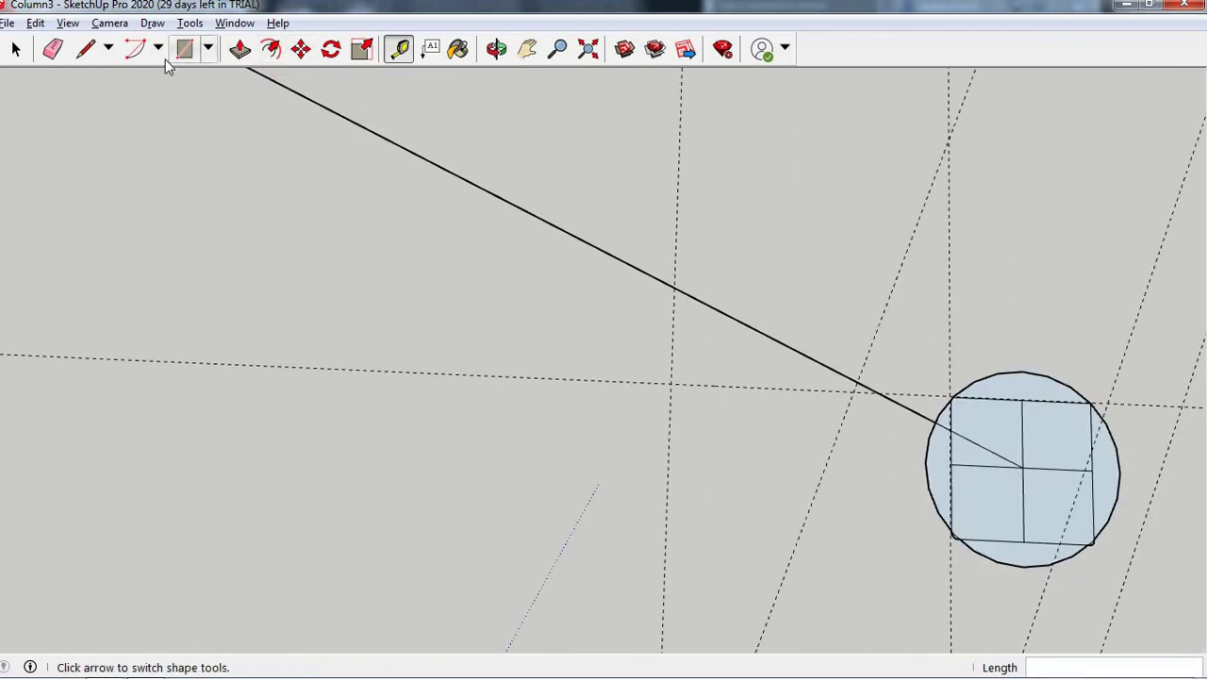
left_click(86, 49)
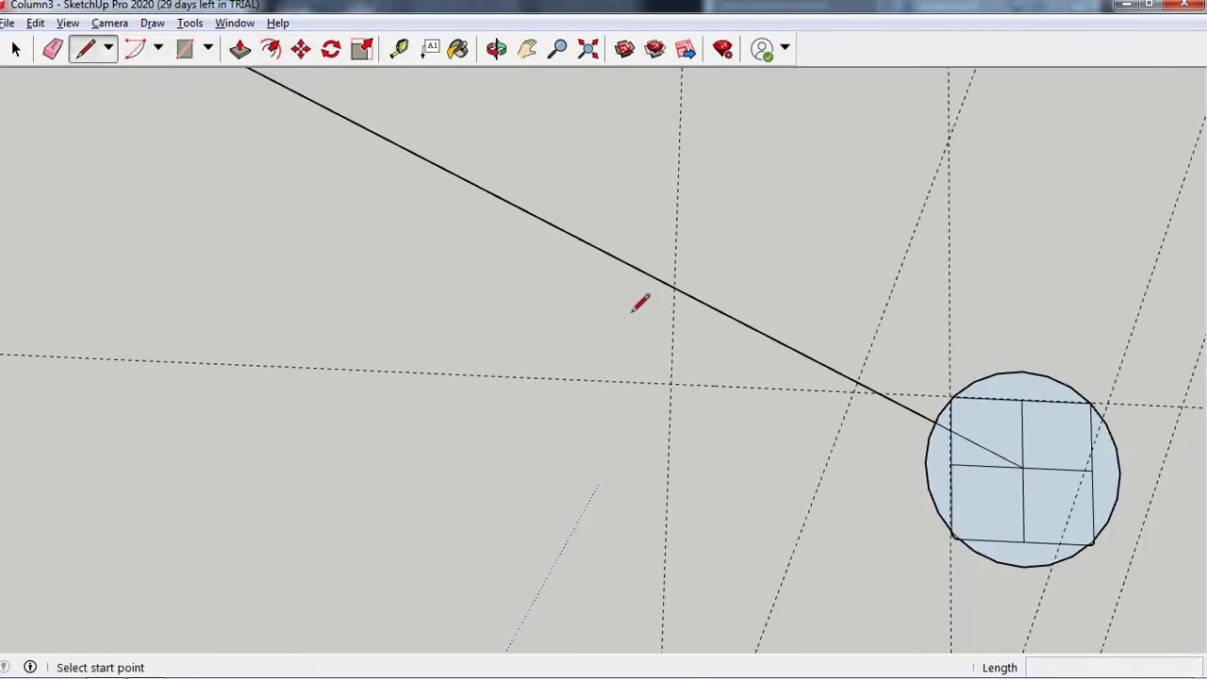
left_click(675, 285)
scroll(628, 391, "down", 1)
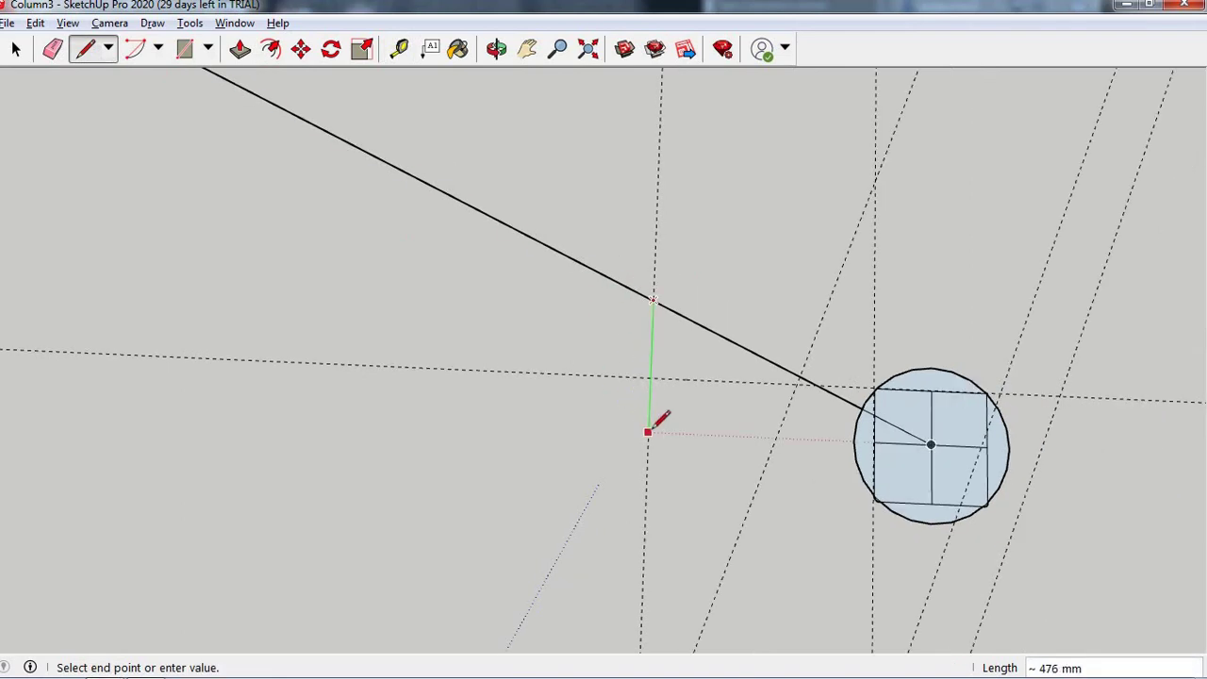
scroll(694, 259, "down", 2)
scroll(699, 236, "down", 2)
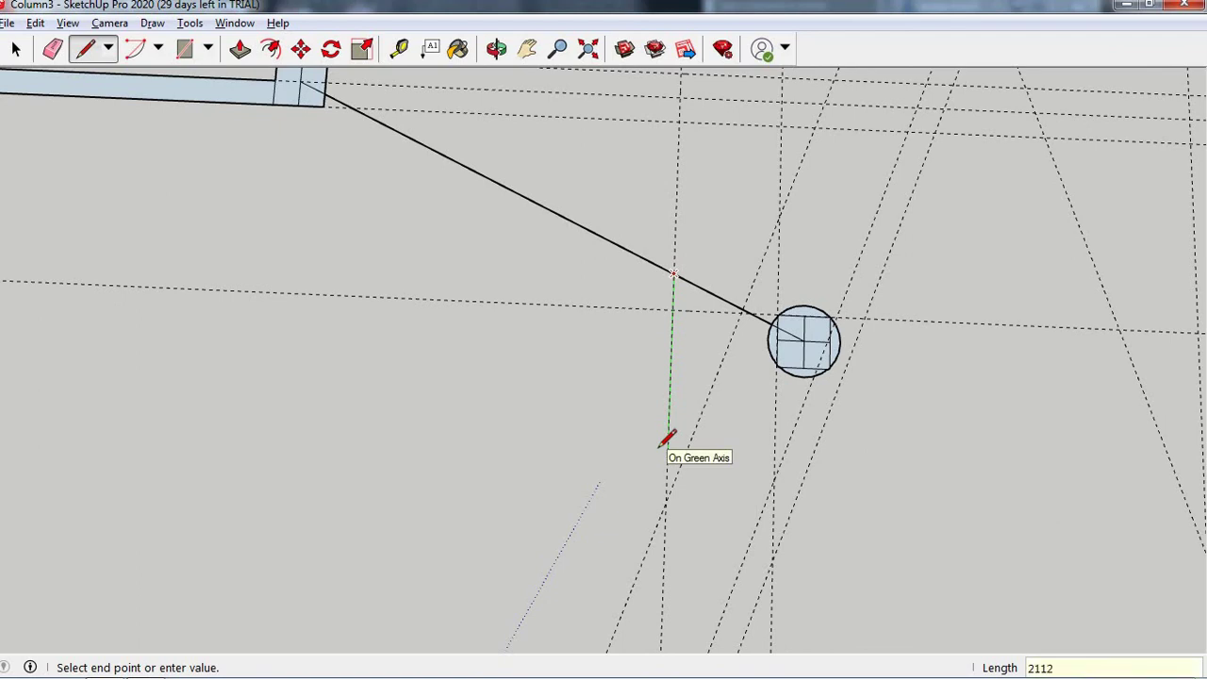
left_click(665, 554)
scroll(762, 385, "down", 1)
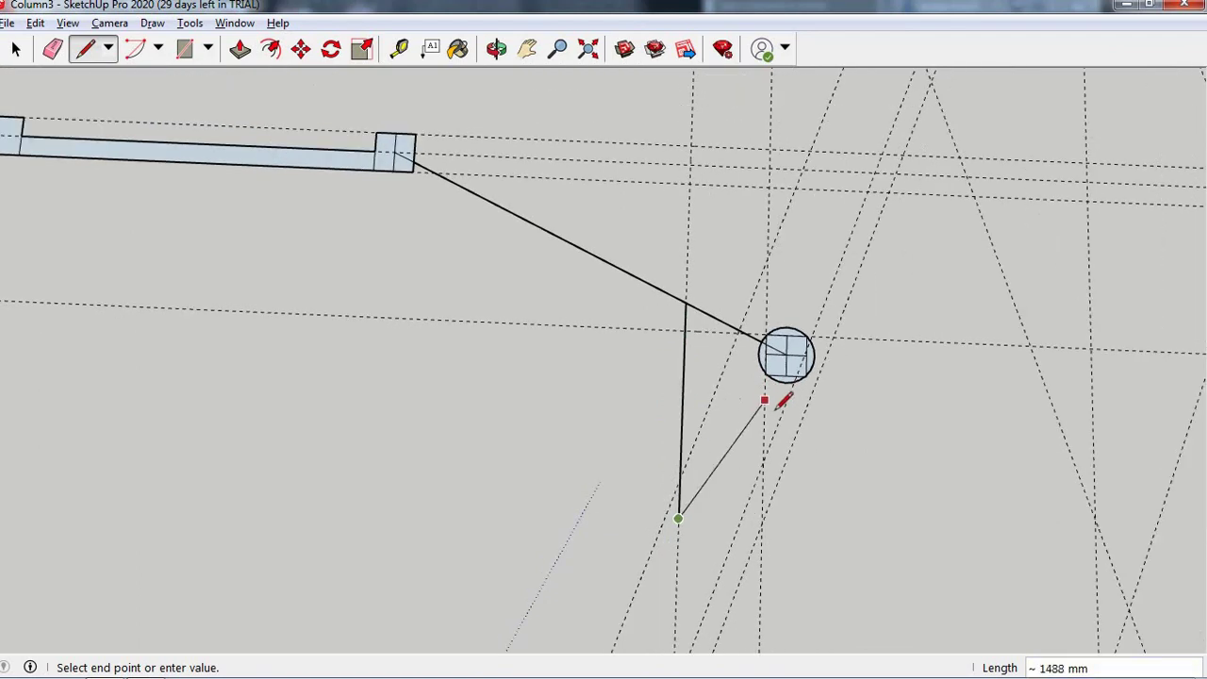
scroll(761, 400, "down", 1)
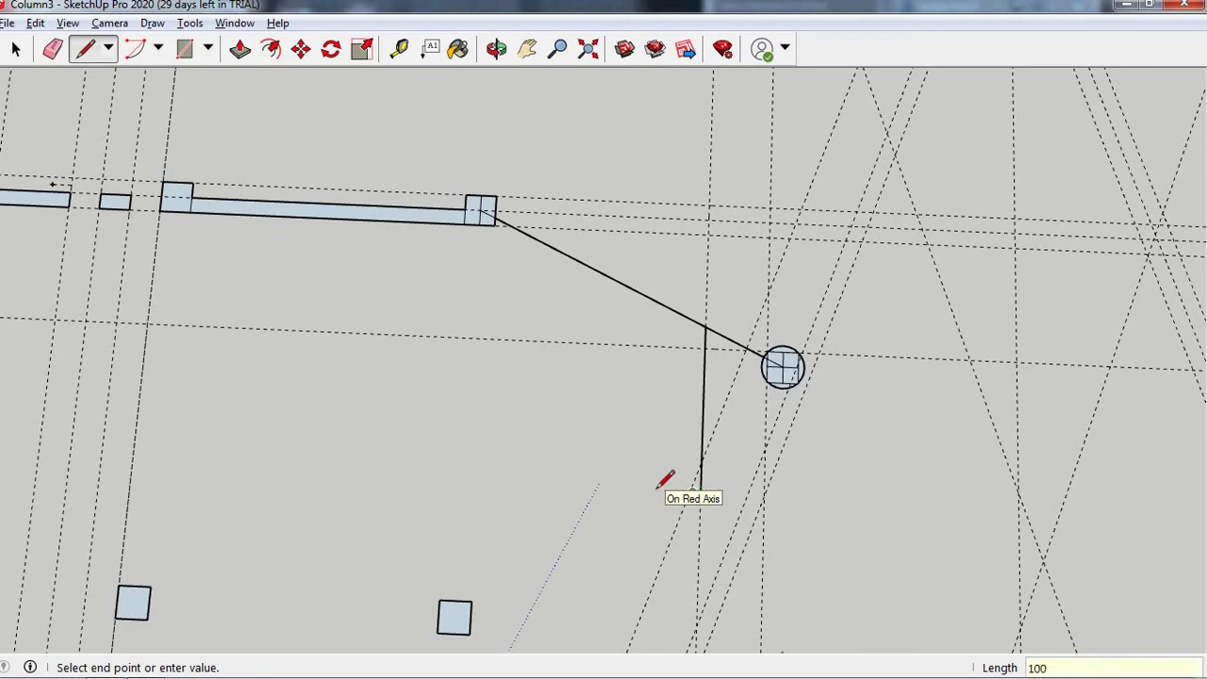
- Add a 200 mm horizontal edge at its bottom and close the outline into a wall face
left_click(693, 492)
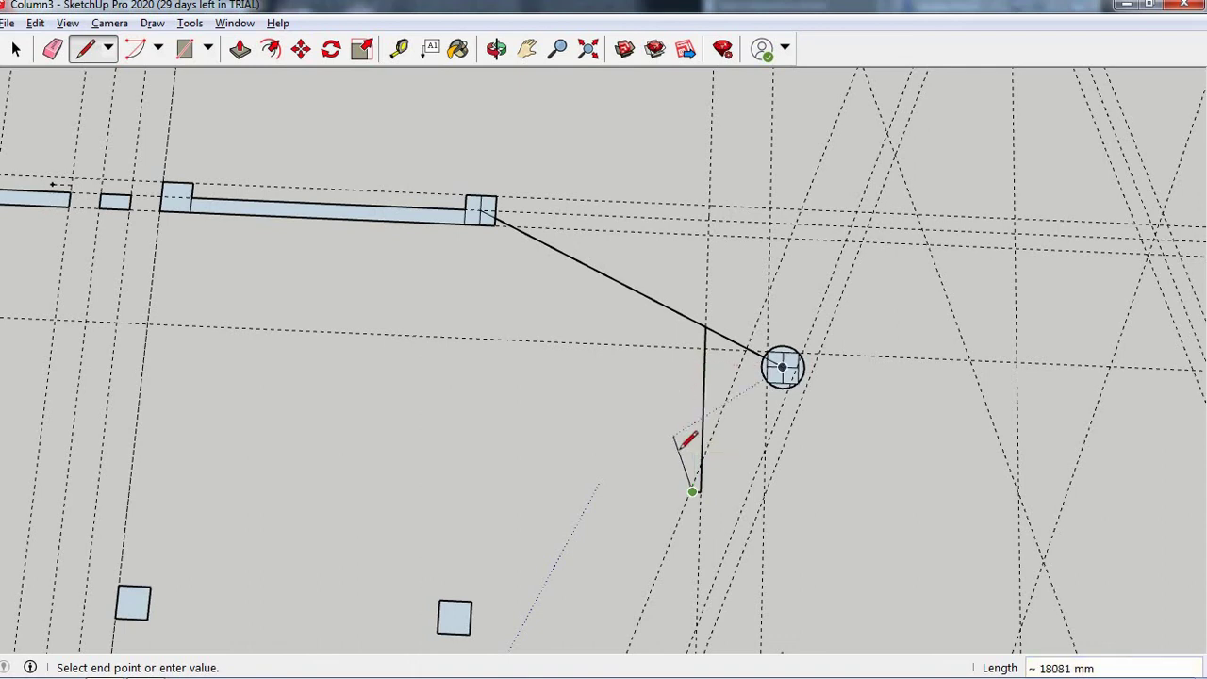
key("Escape")
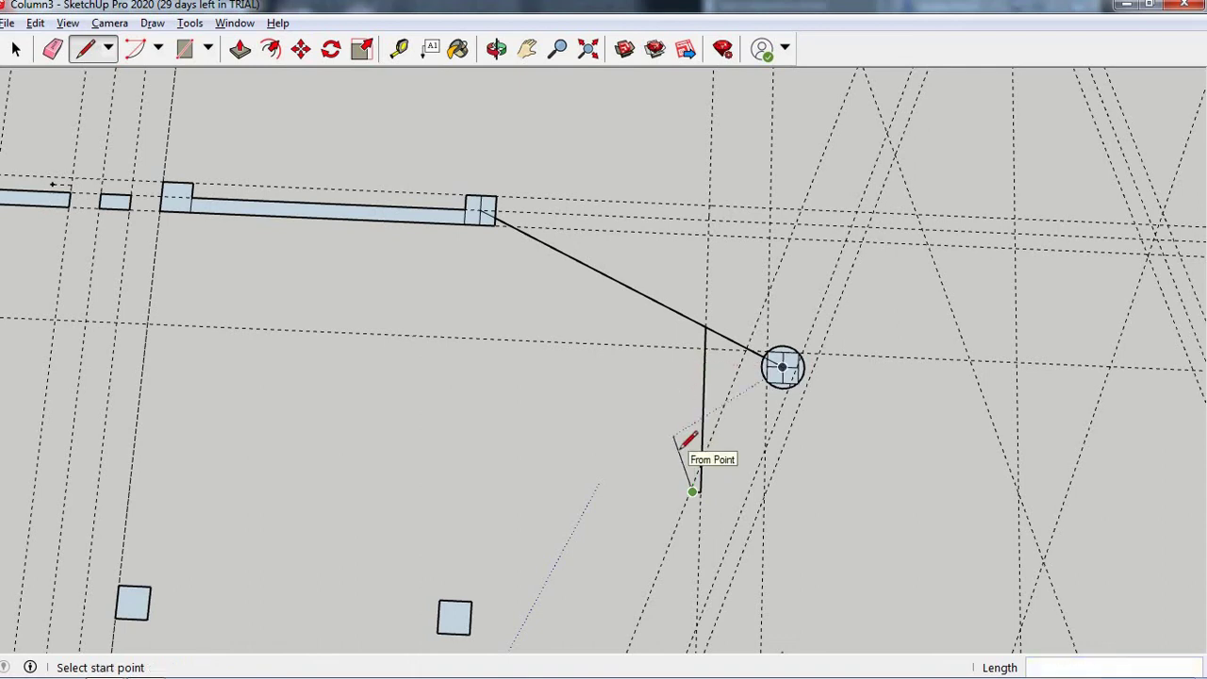
scroll(713, 476, "up", 2)
scroll(711, 473, "up", 2)
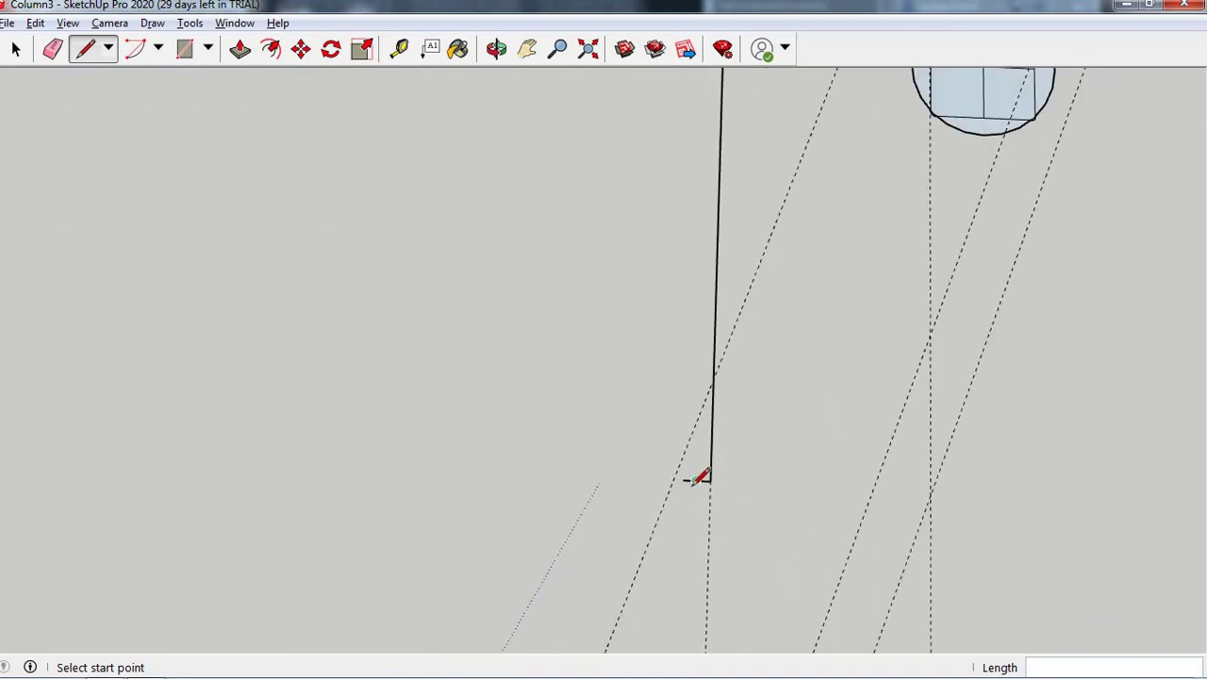
left_click(710, 481)
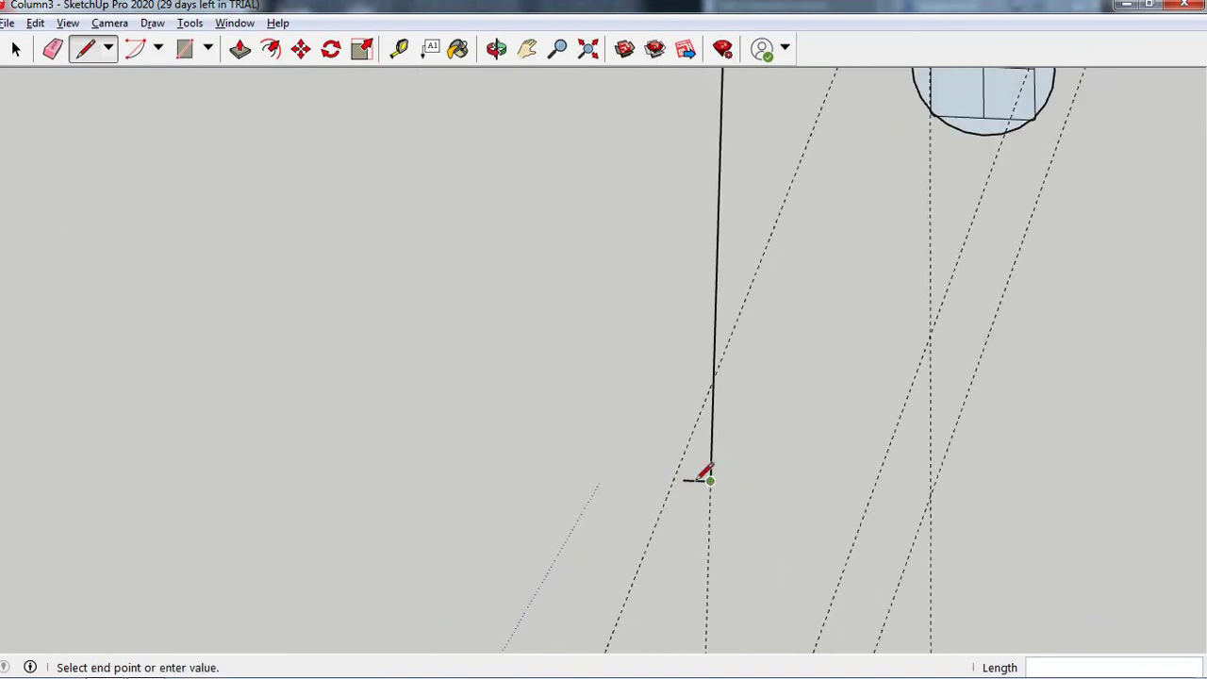
scroll(534, 477, "down", 2)
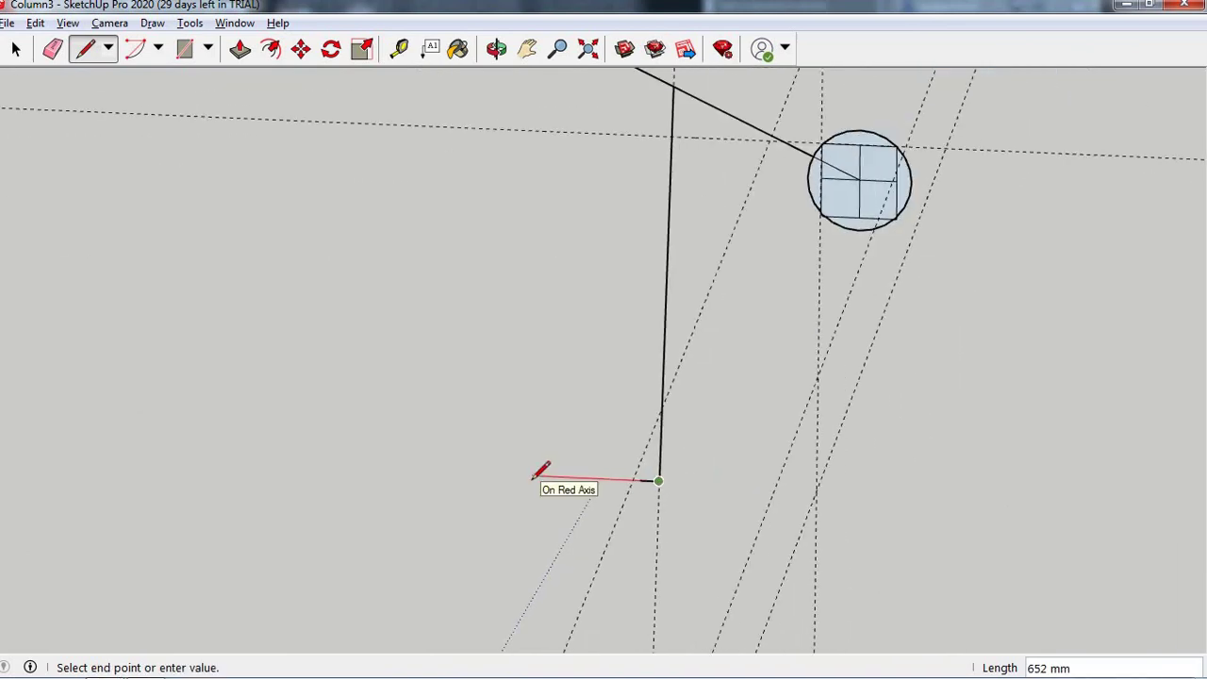
scroll(534, 477, "down", 1)
scroll(534, 478, "down", 1)
scroll(534, 477, "down", 2)
scroll(534, 477, "down", 2)
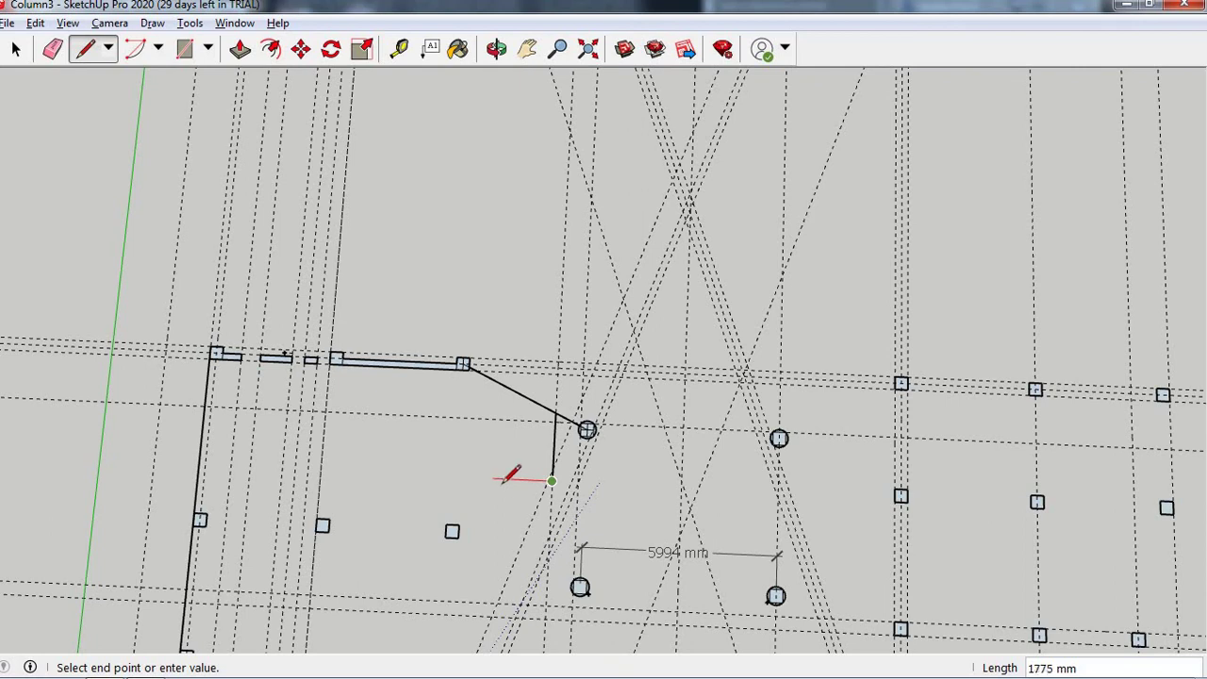
scroll(507, 480, "up", 3)
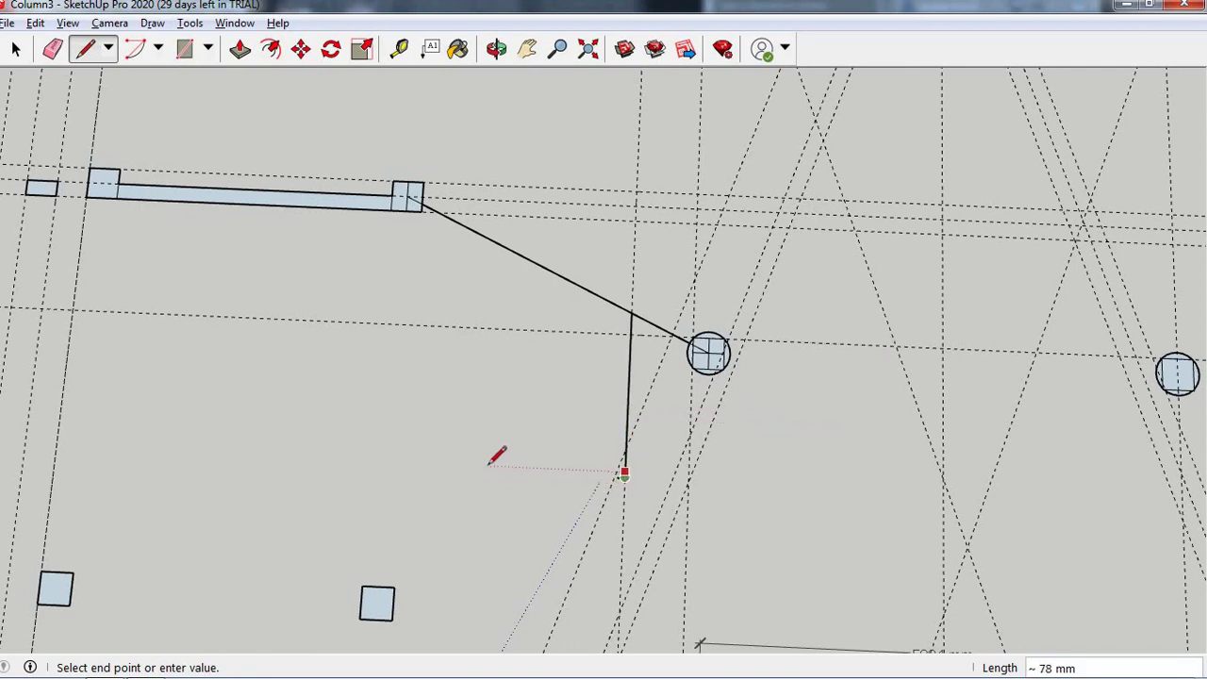
key("Escape")
scroll(624, 478, "up", 3)
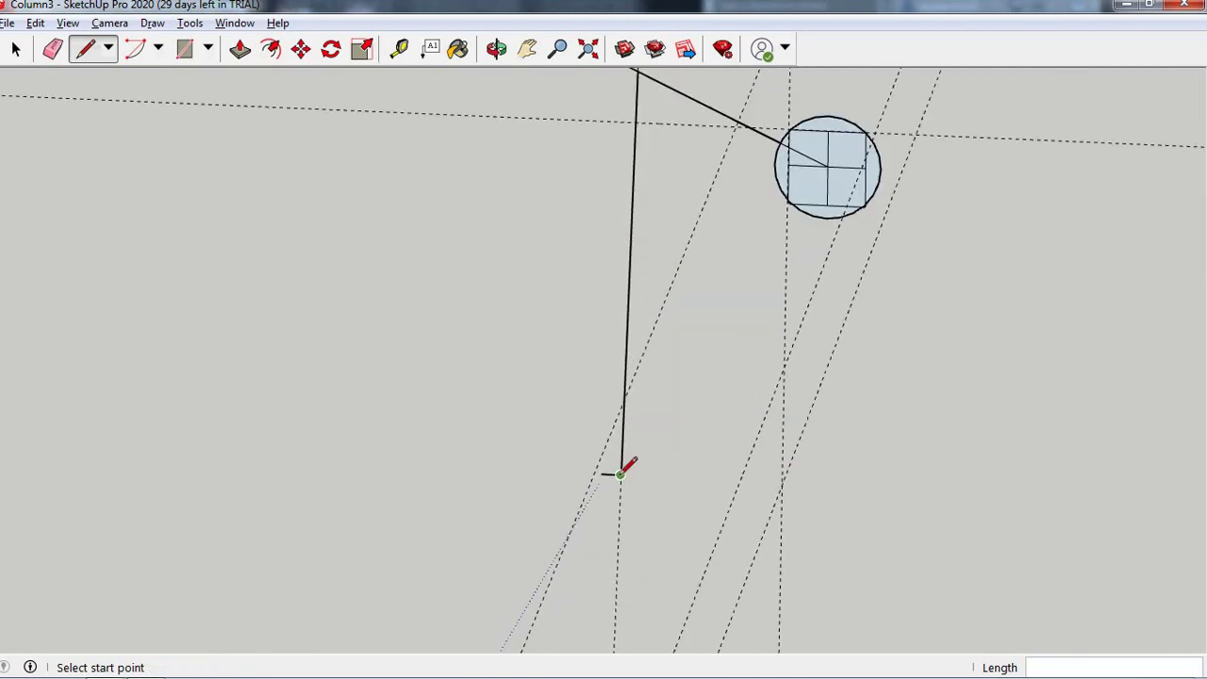
left_click(619, 474)
type("1")
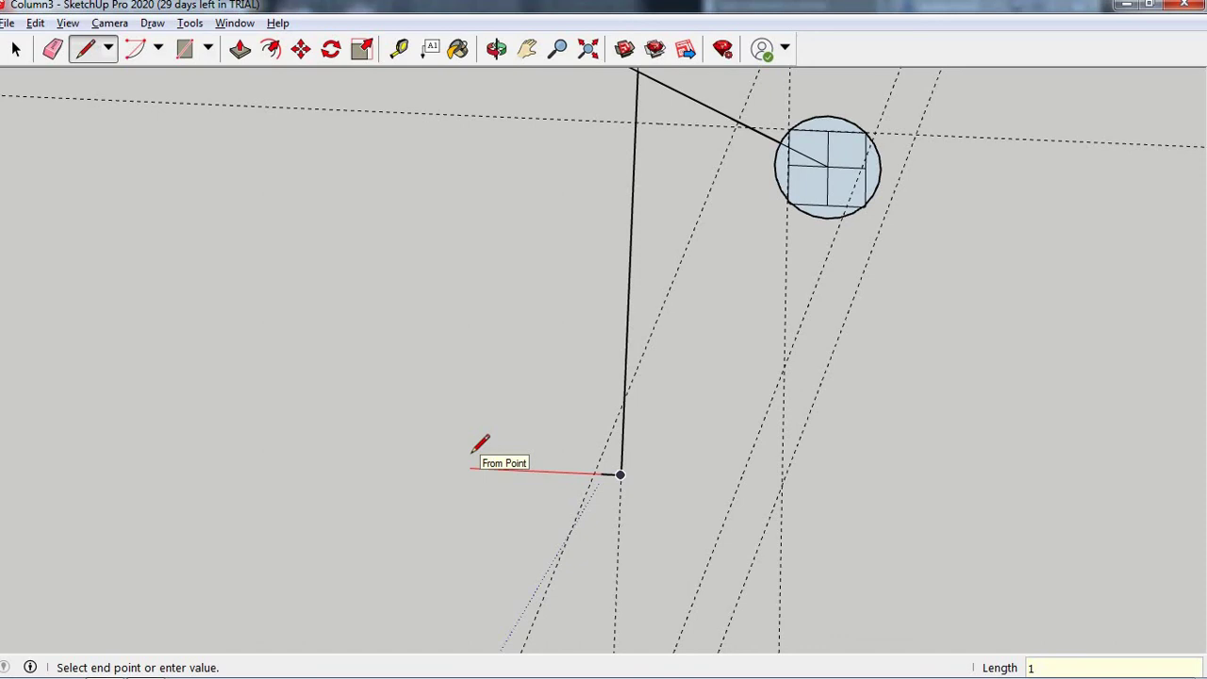
key("BackSpace")
type("200")
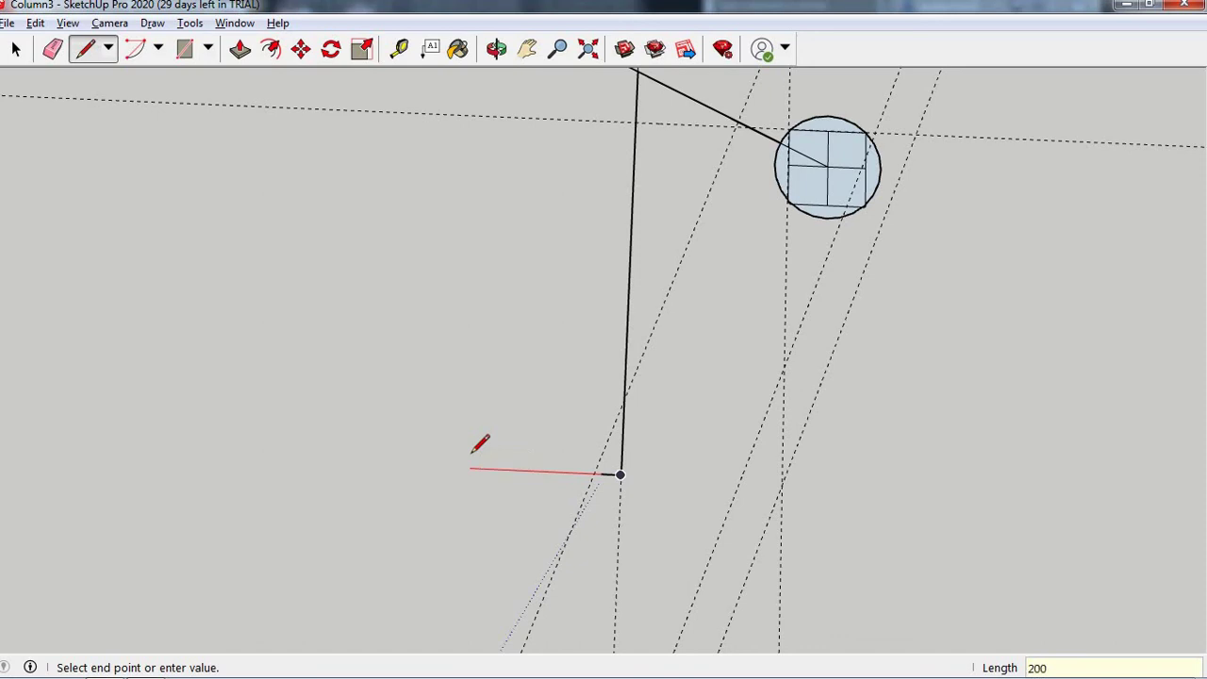
key("Return")
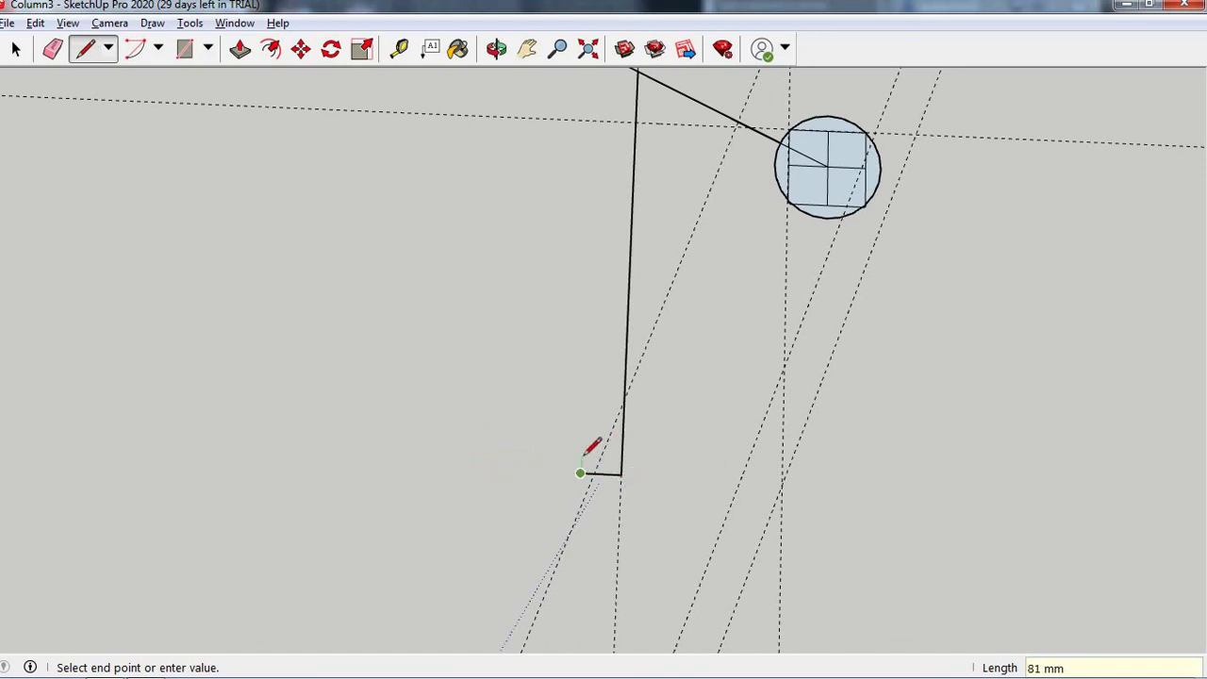
scroll(604, 240, "down", 1)
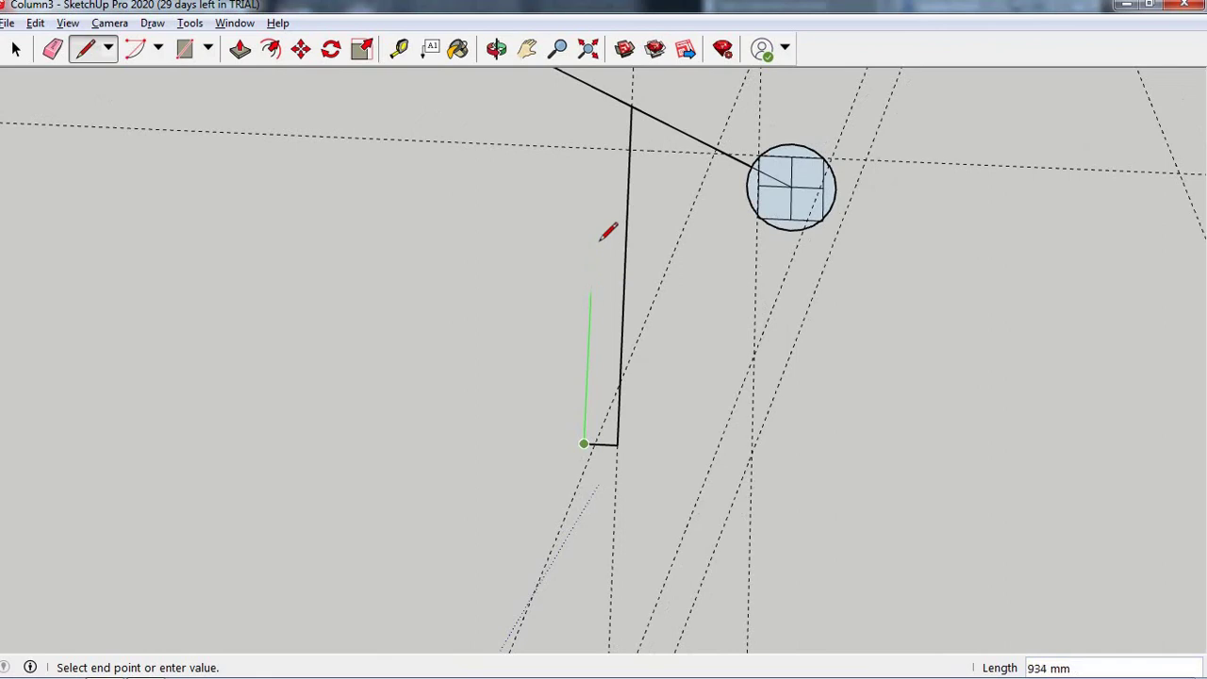
left_click(599, 90)
- Draw a 200 mm perpendicular offset line from the diagonal edge
scroll(735, 245, "down", 2)
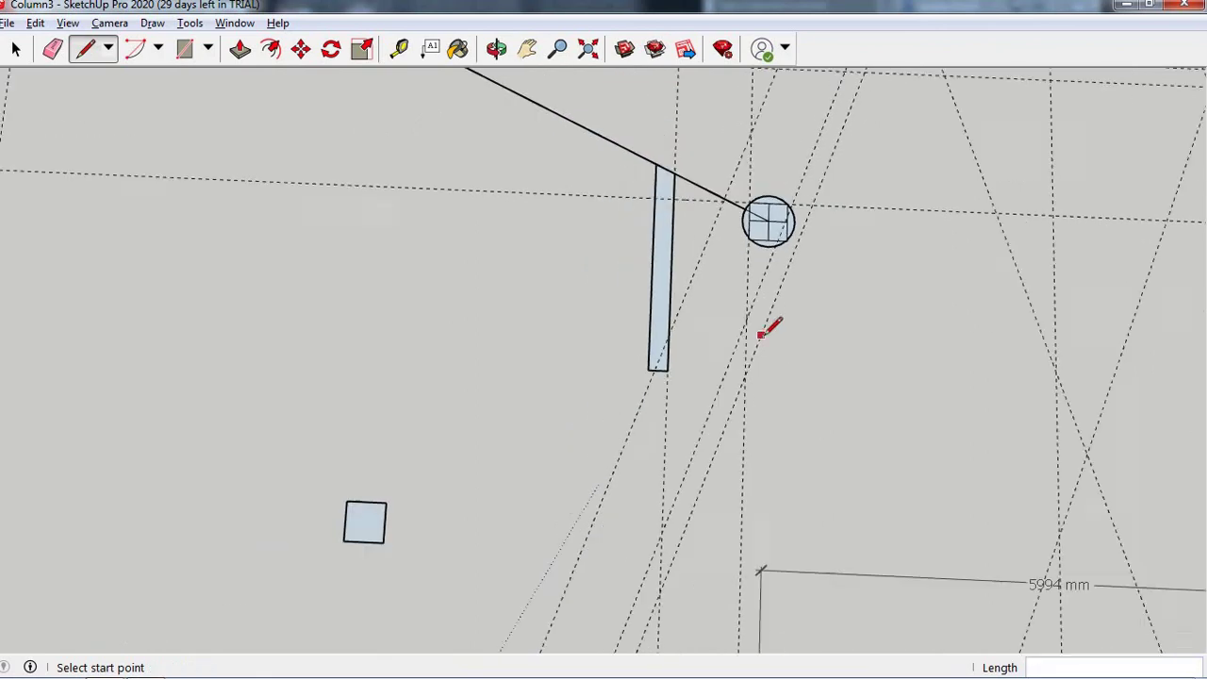
scroll(764, 321, "down", 2)
scroll(580, 175, "up", 2)
scroll(590, 154, "up", 1)
scroll(577, 159, "up", 2)
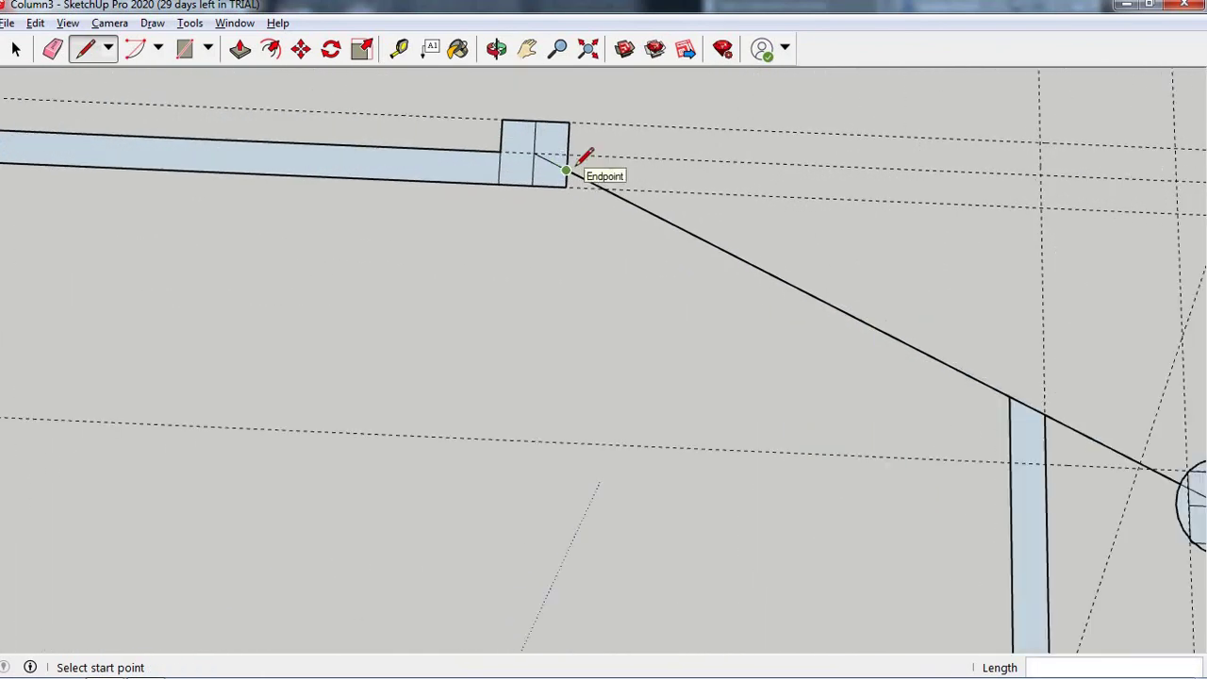
scroll(575, 160, "up", 2)
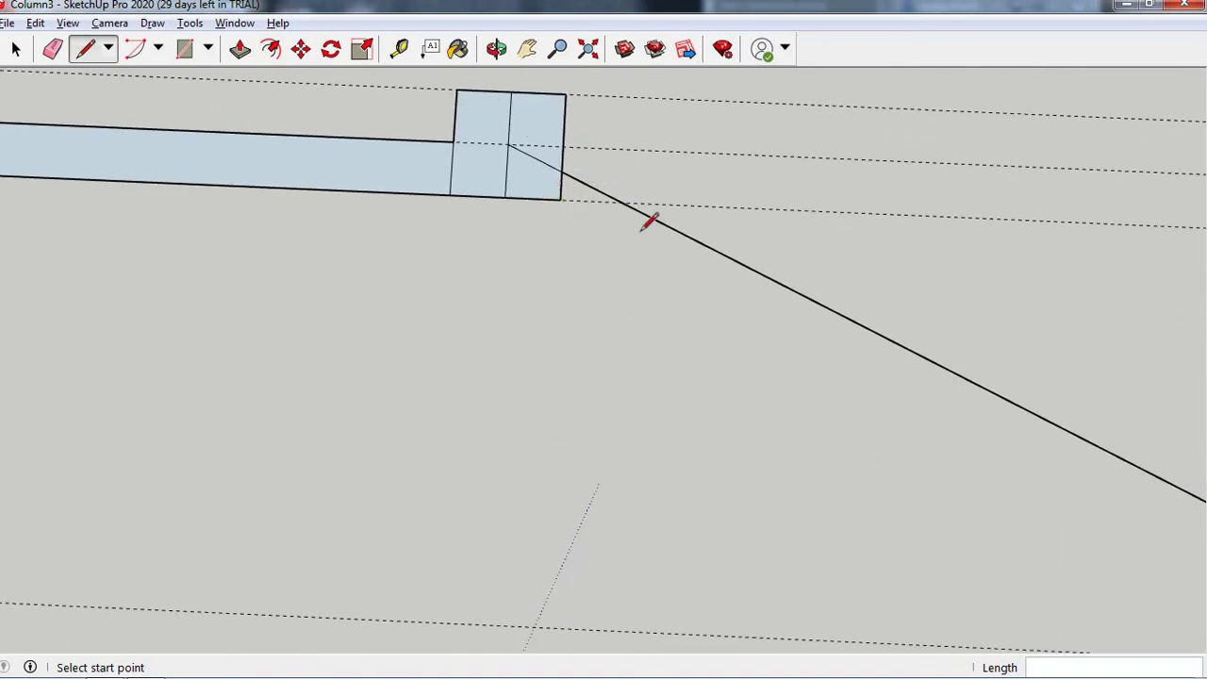
scroll(578, 261, "down", 1)
scroll(1002, 456, "down", 1)
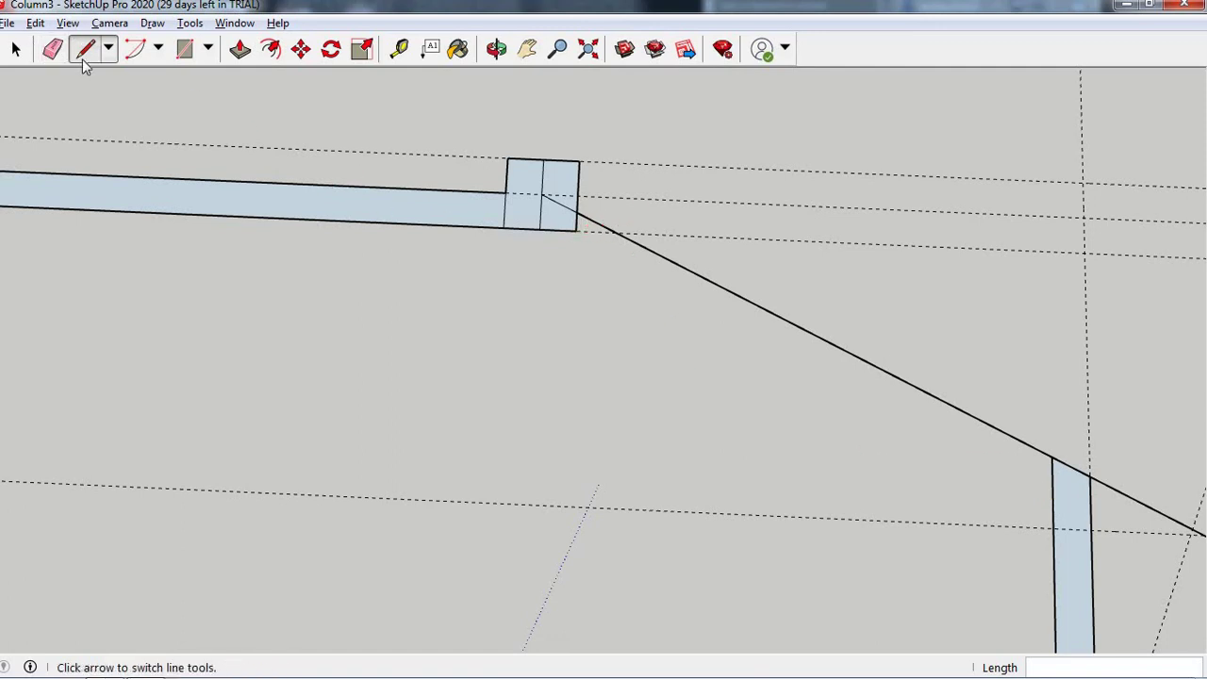
left_click(184, 48)
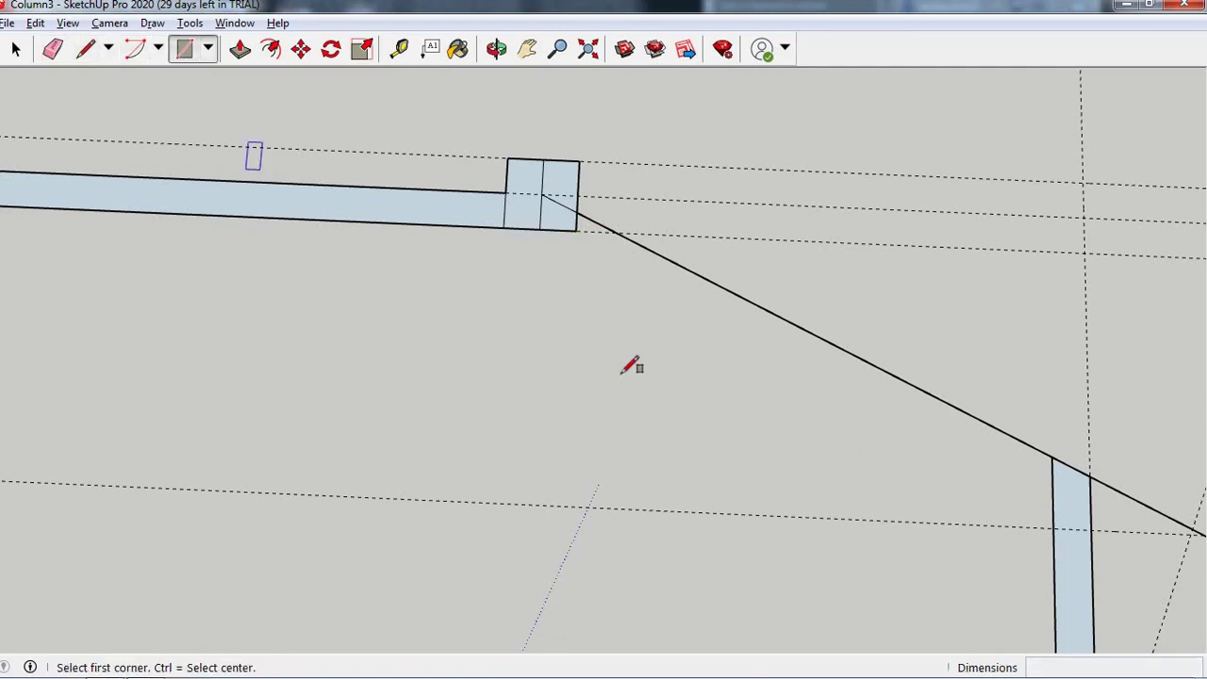
left_click(634, 243)
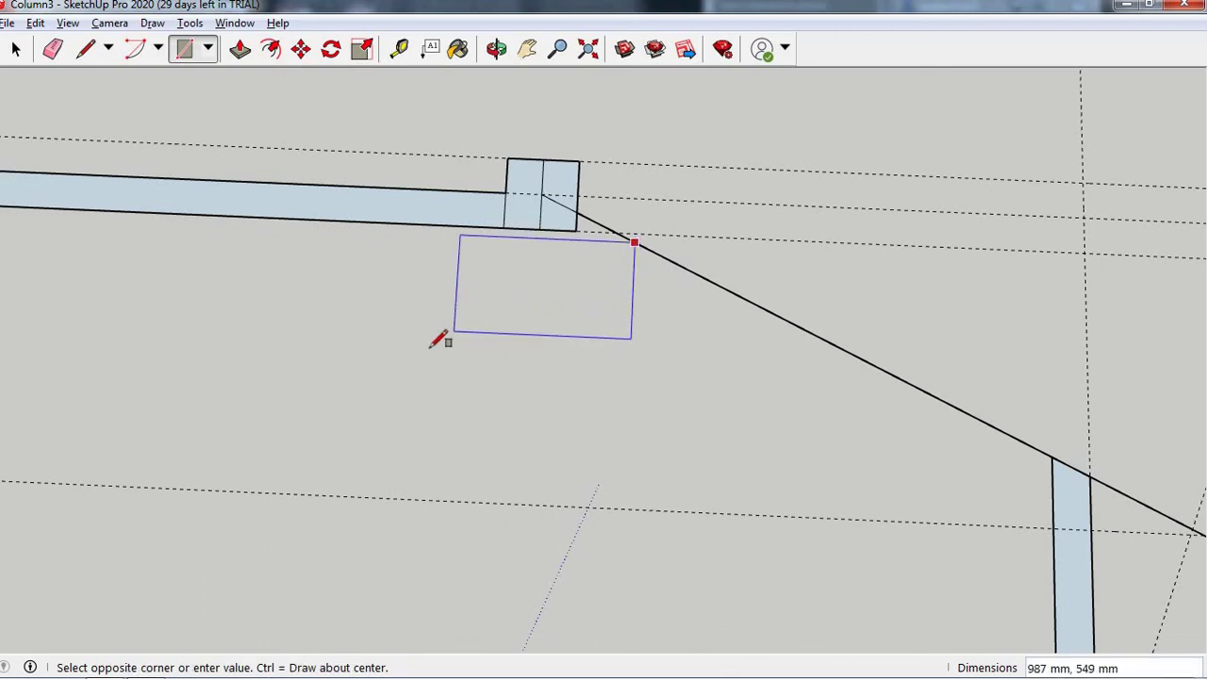
key("Escape")
key("l")
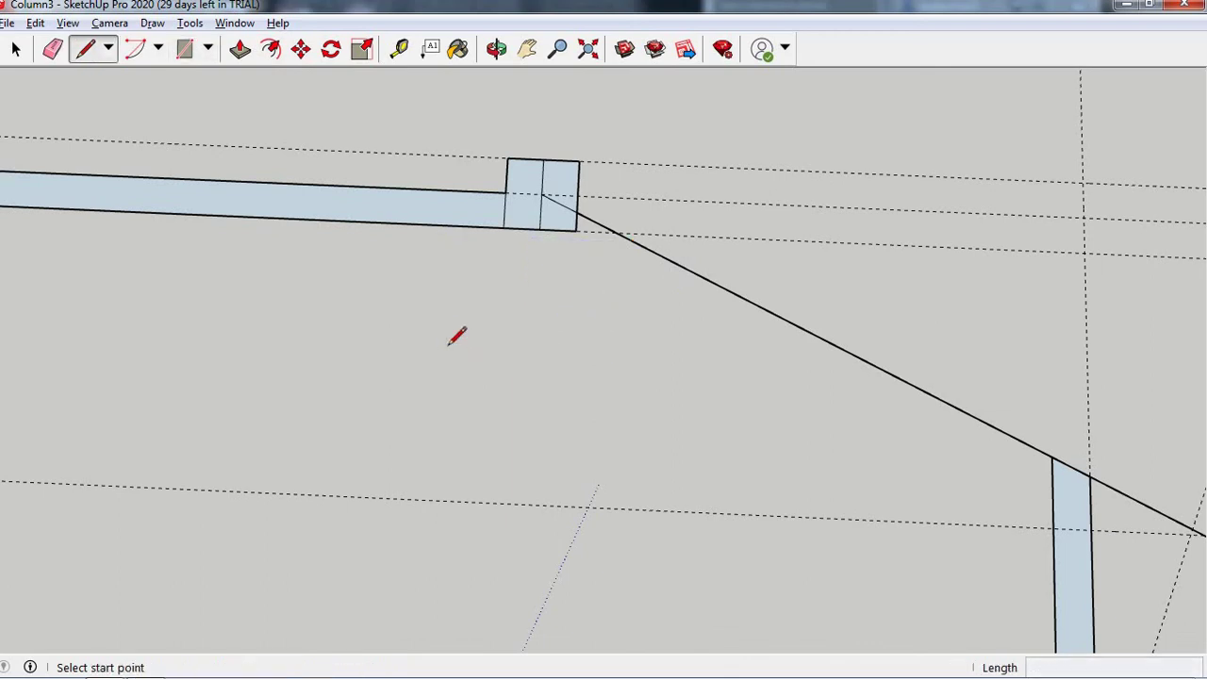
left_click(652, 252)
type("200")
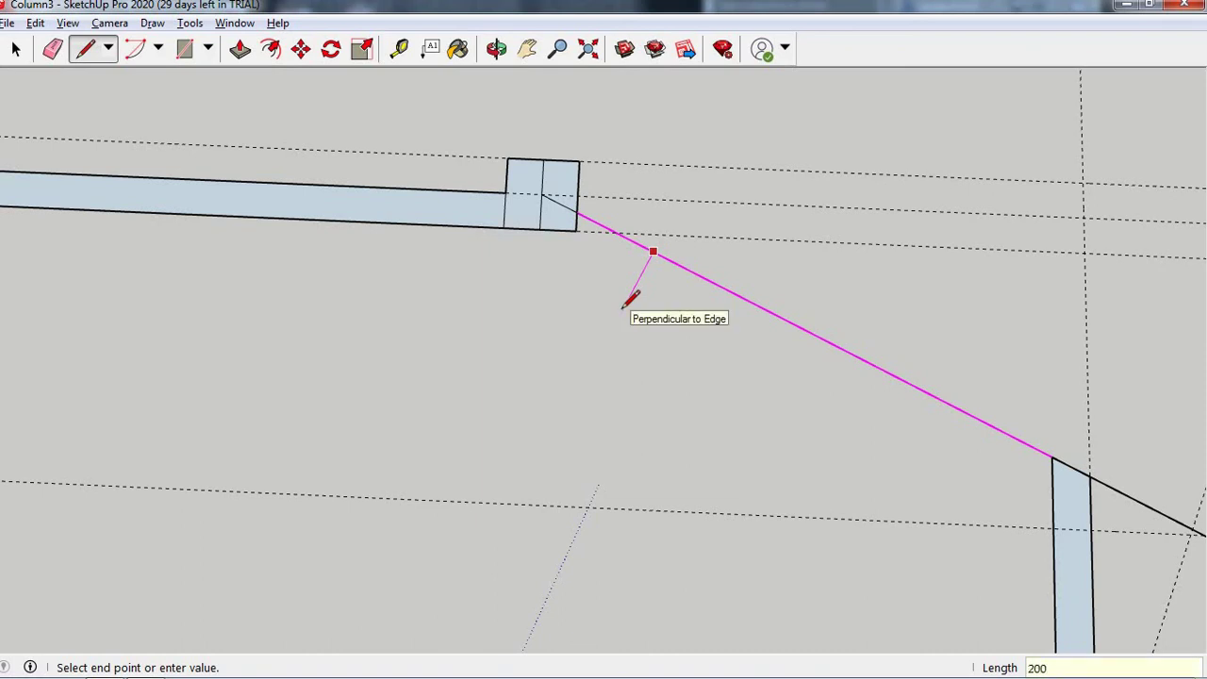
key("Return")
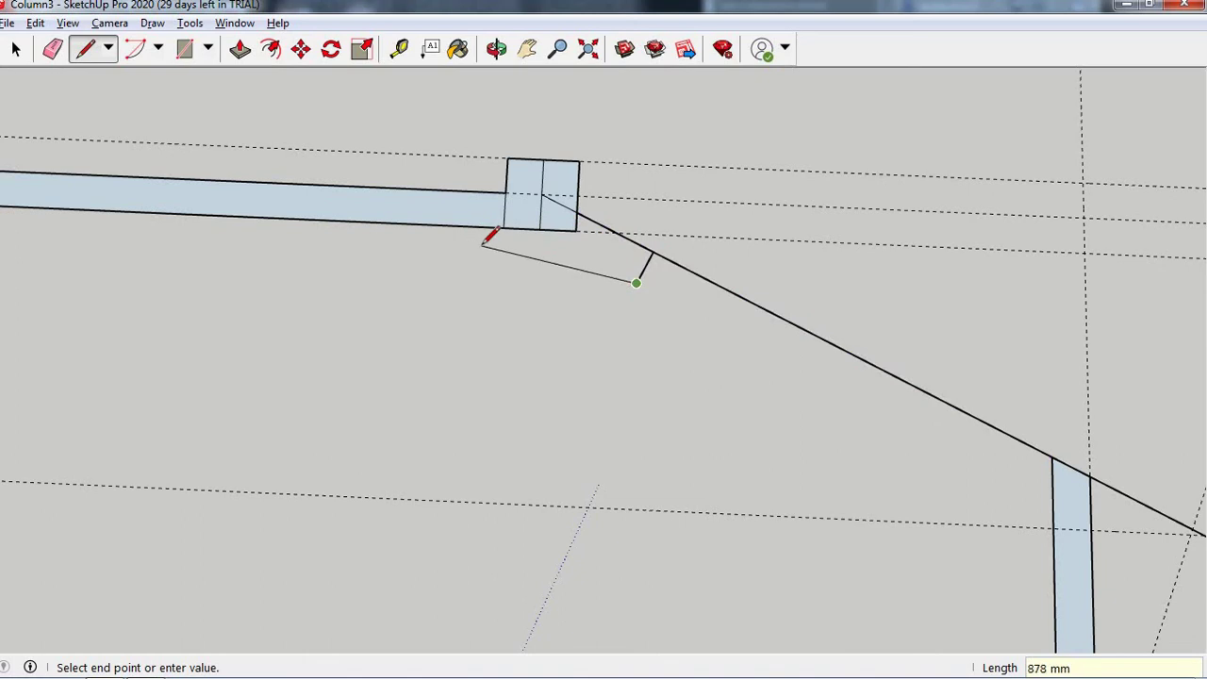
- Draw the parallel edge from the offset's end to the vertical wall, closing the angled face
key("Escape")
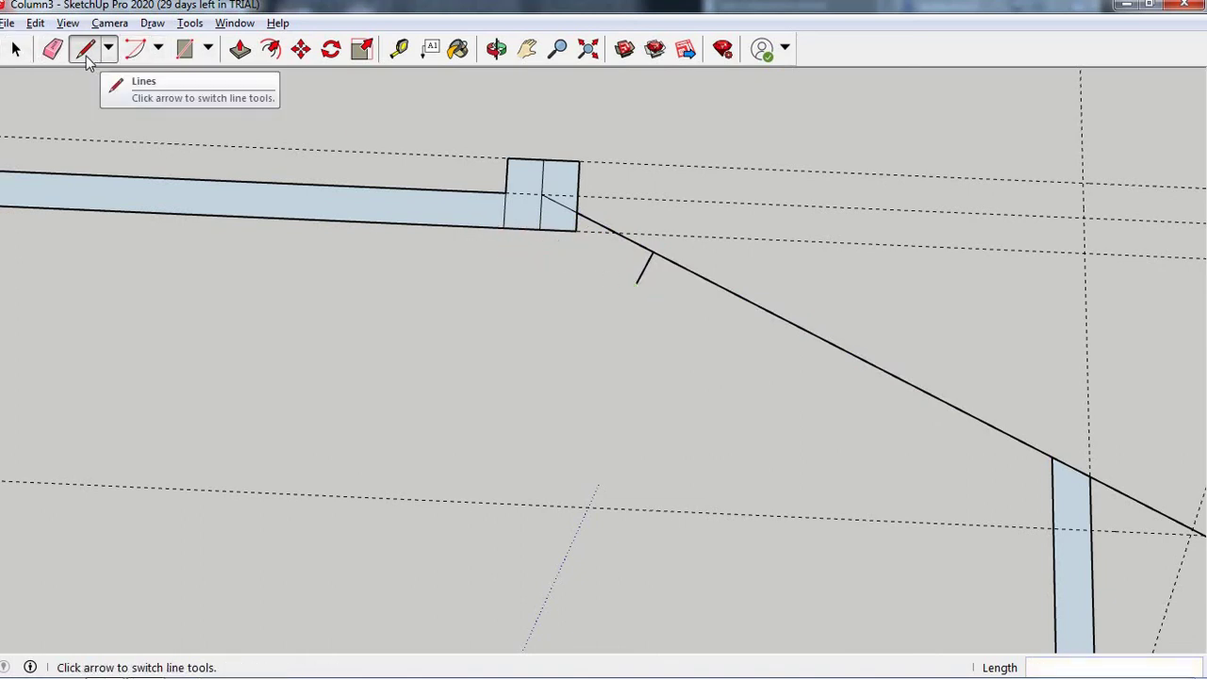
left_click(636, 282)
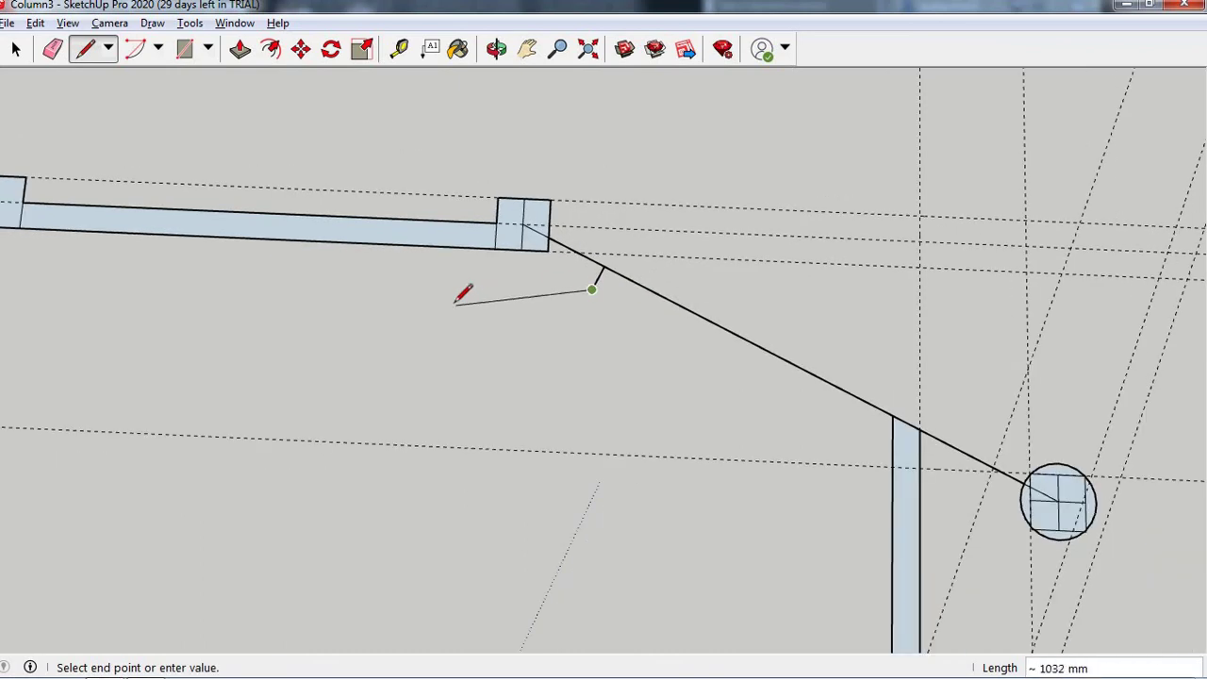
scroll(465, 293, "down", 2)
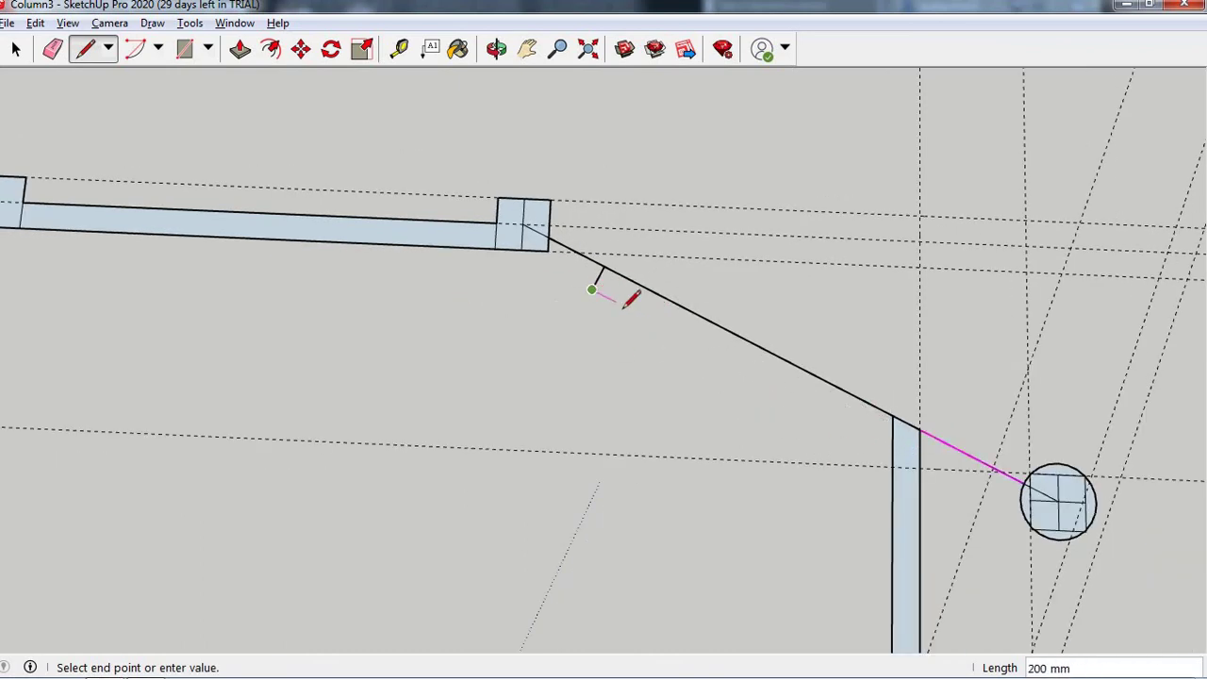
left_click(893, 440)
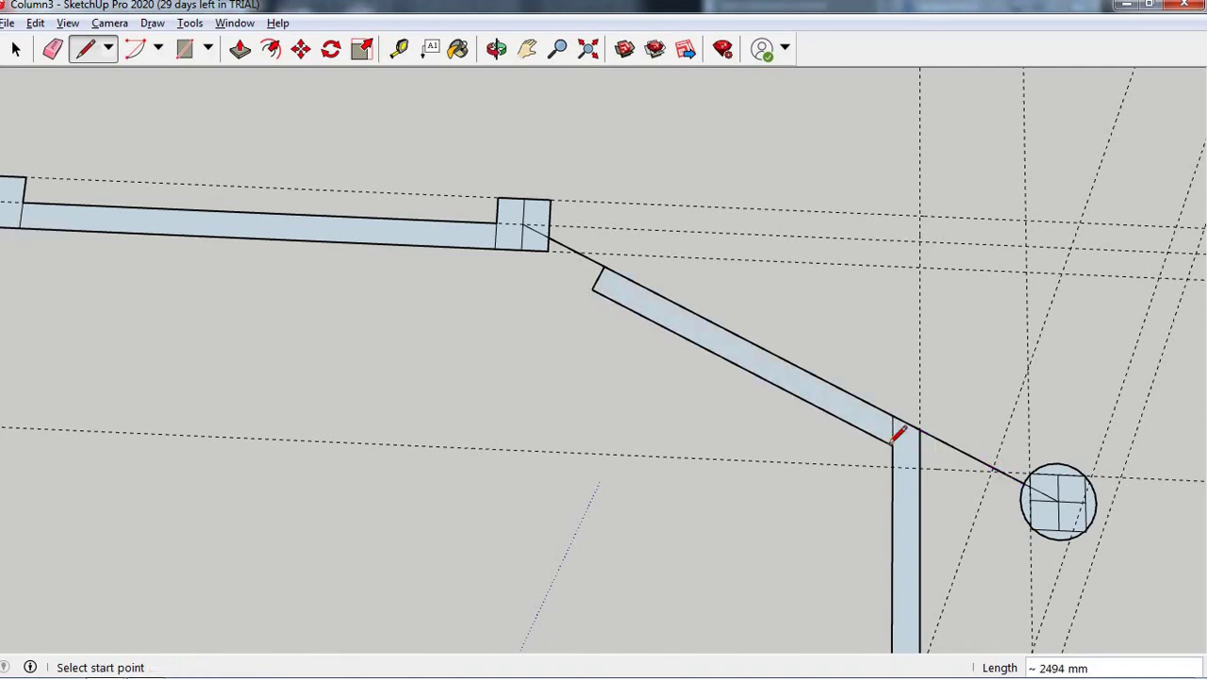
- Connect the offset endpoint to the square column's bottom corner to close the angled wall face
left_click(592, 289)
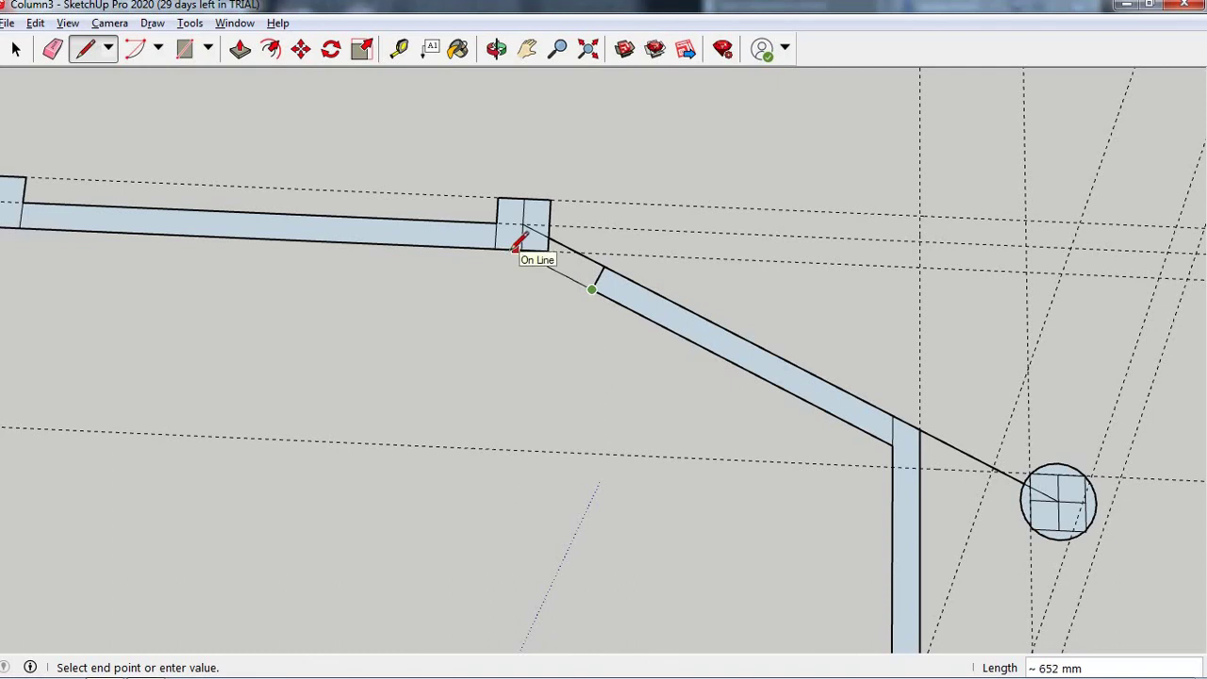
left_click(516, 245)
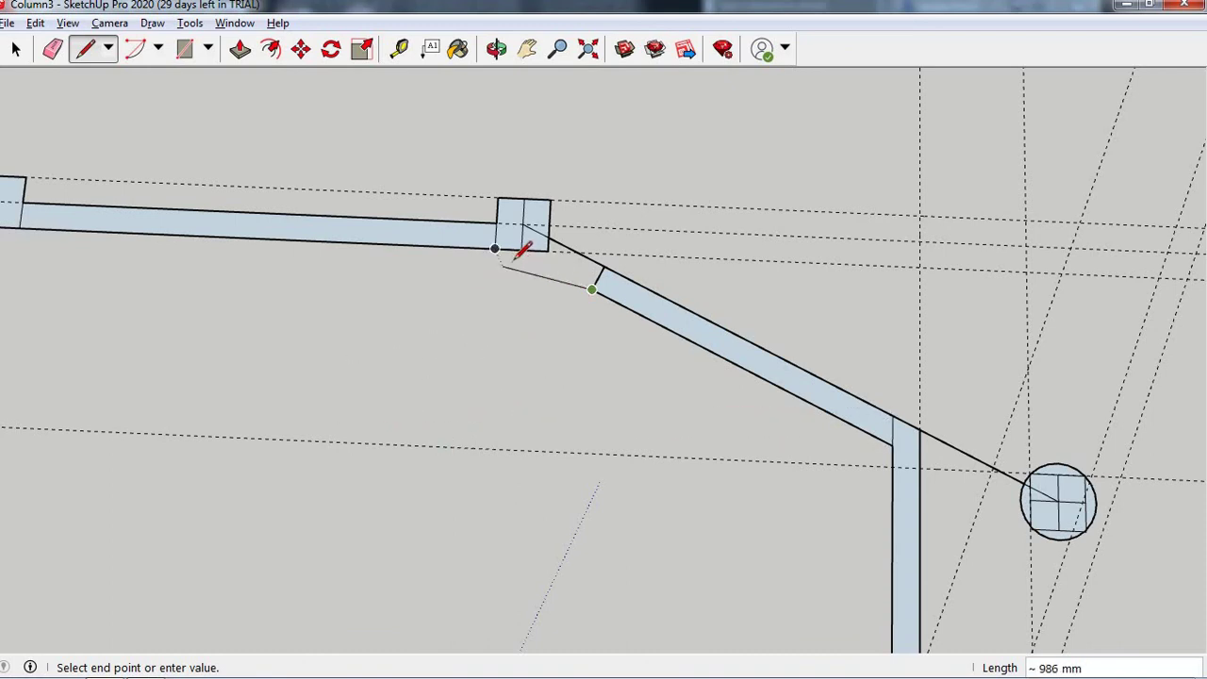
scroll(493, 253, "up", 1)
scroll(498, 238, "up", 2)
scroll(603, 254, "up", 1)
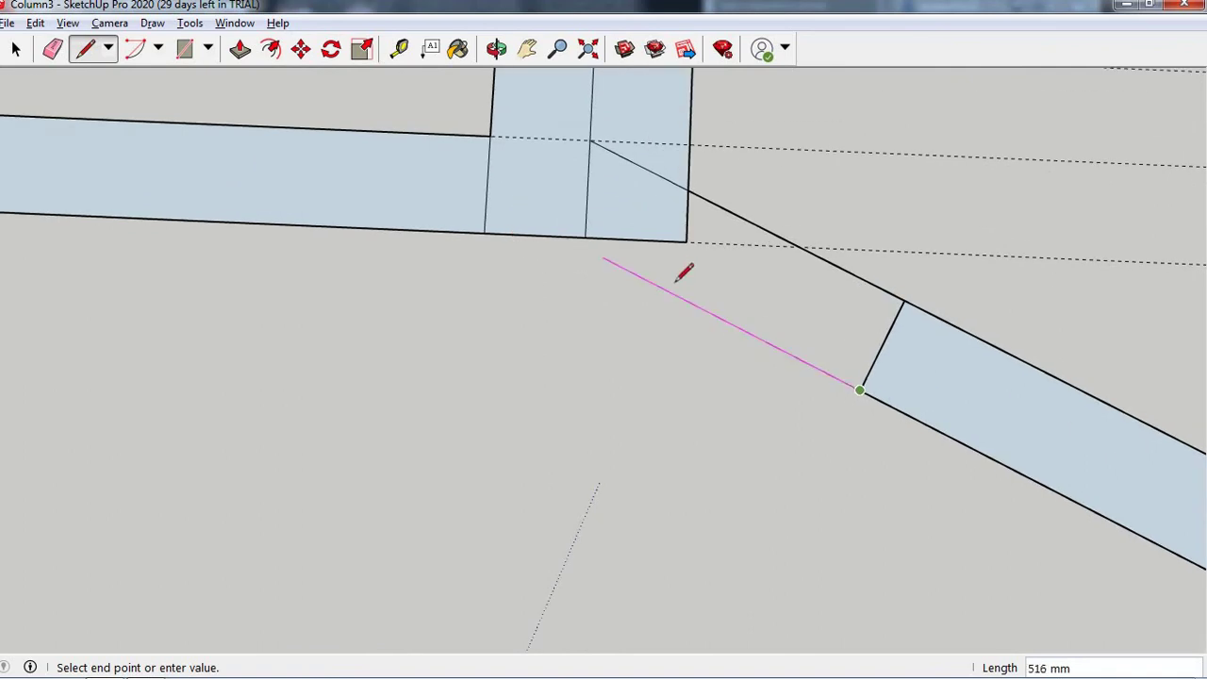
left_click(563, 237)
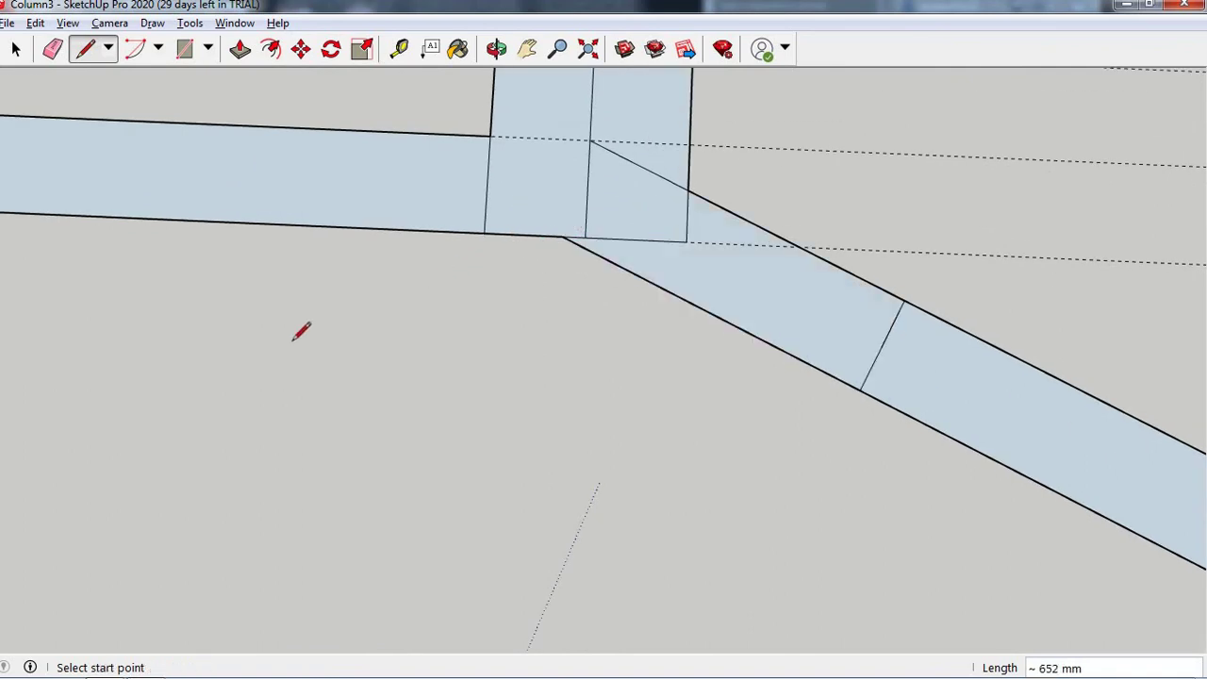
scroll(321, 326, "down", 3)
scroll(566, 396, "down", 2)
scroll(714, 296, "down", 1)
scroll(715, 340, "down", 1)
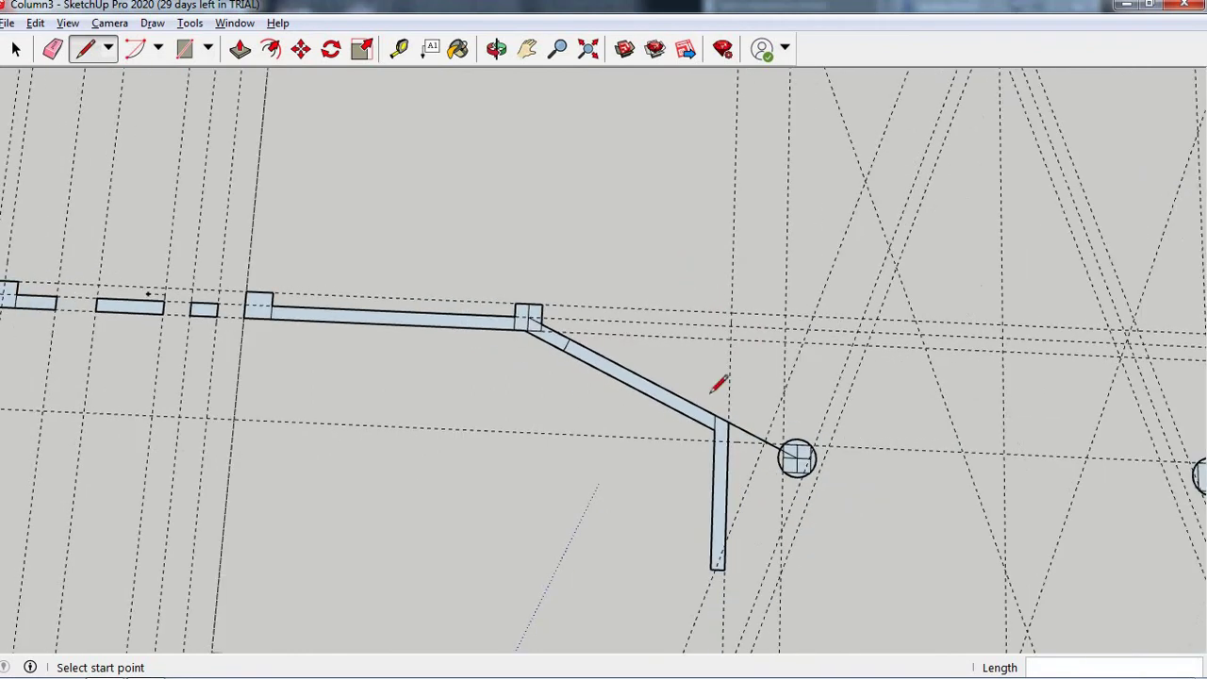
scroll(722, 453, "down", 1)
scroll(745, 514, "up", 2)
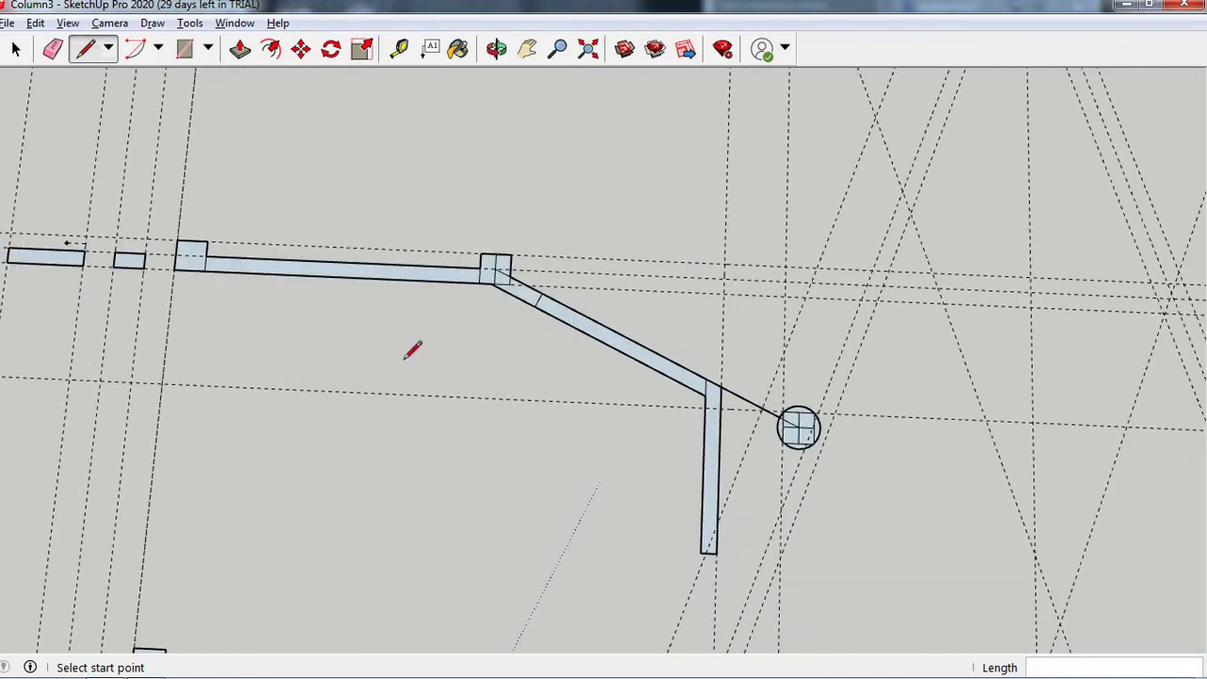
scroll(420, 347, "down", 1)
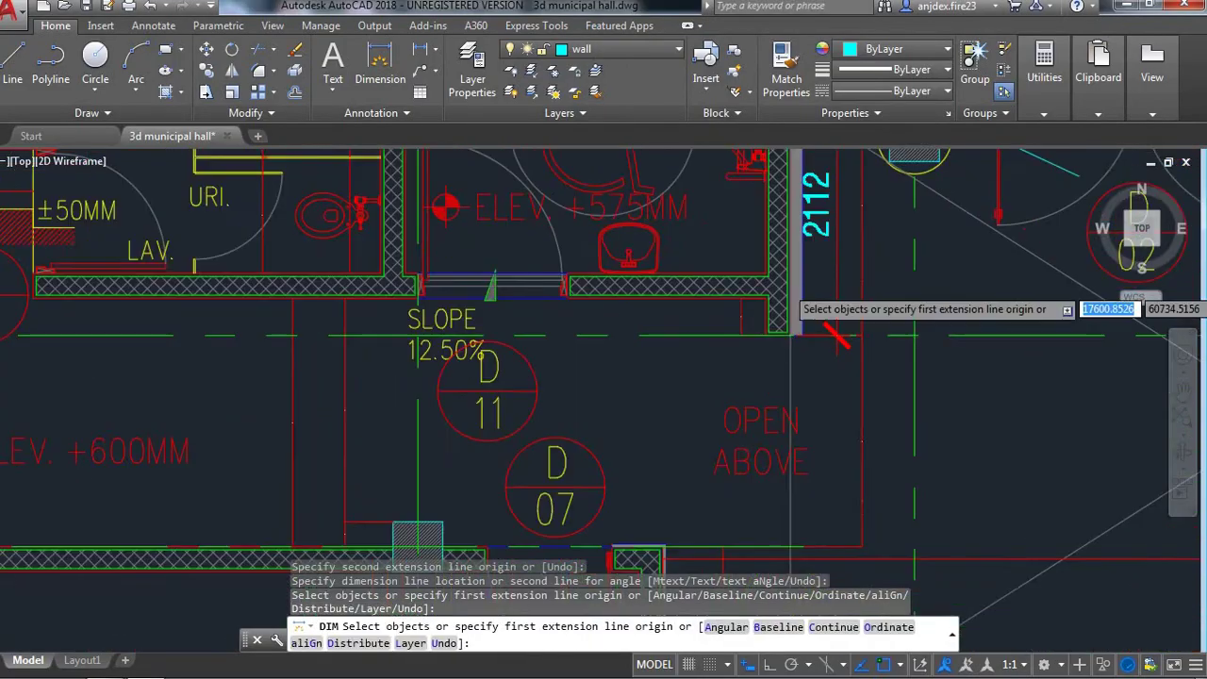
scroll(506, 361, "down", 2)
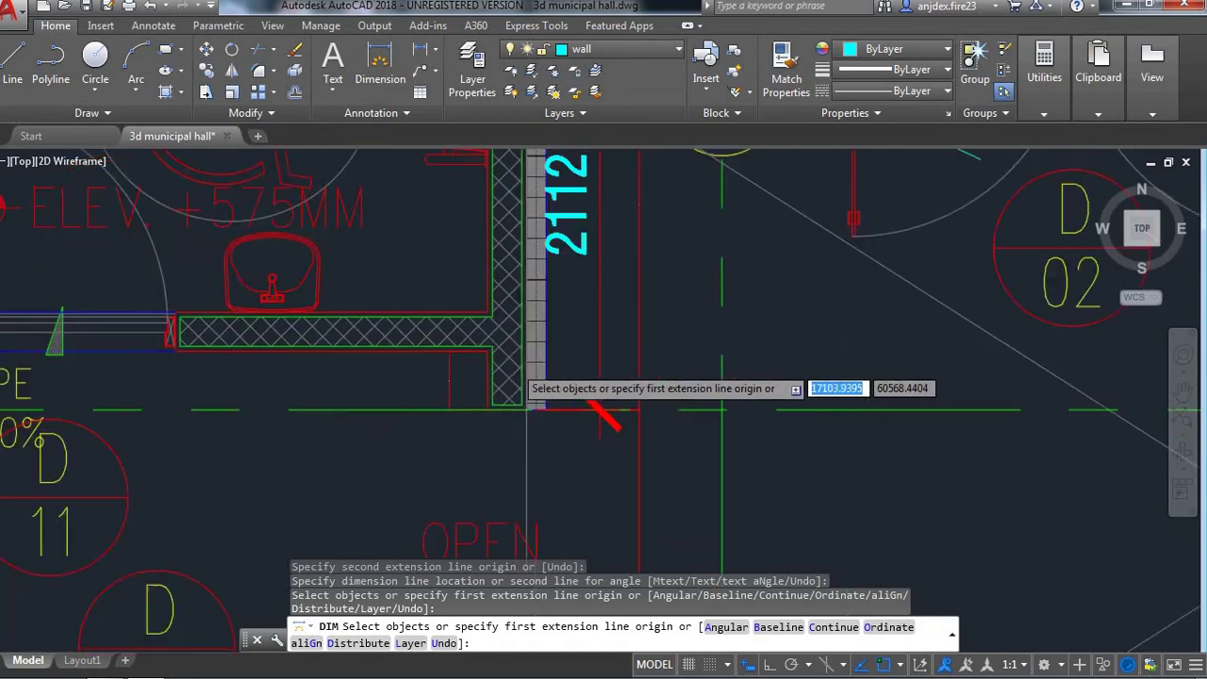
scroll(511, 361, "down", 2)
scroll(519, 360, "down", 4)
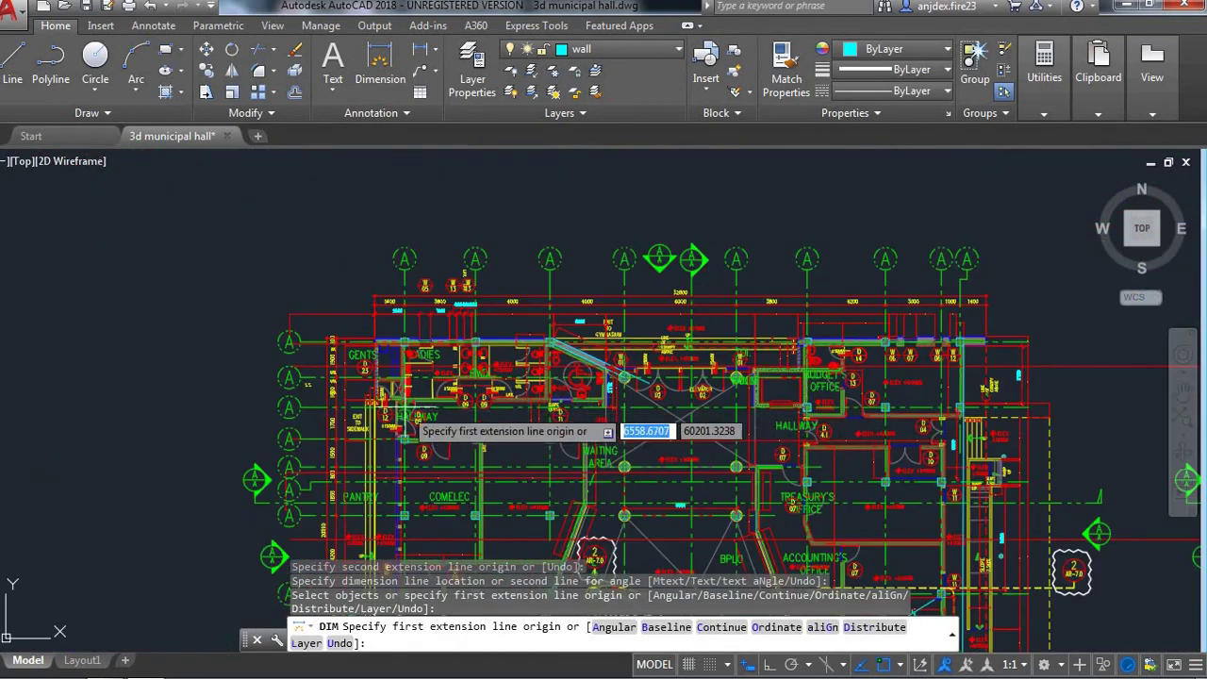
scroll(406, 415, "up", 5)
scroll(402, 392, "up", 1)
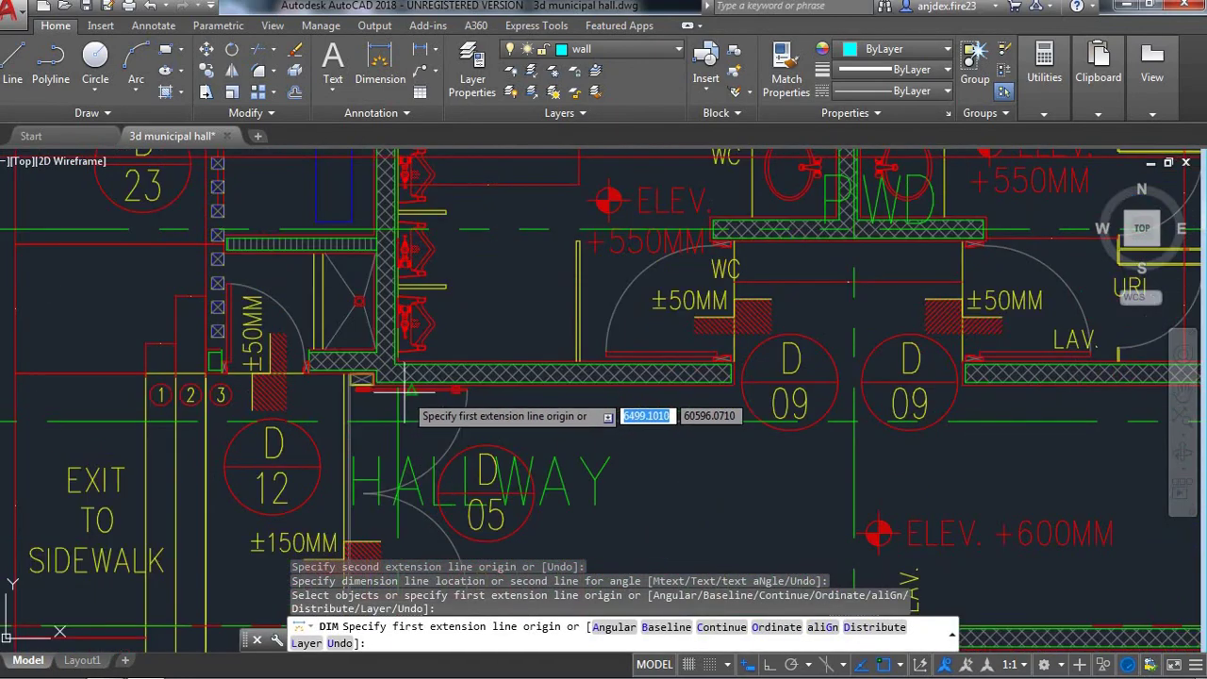
scroll(412, 386, "down", 1)
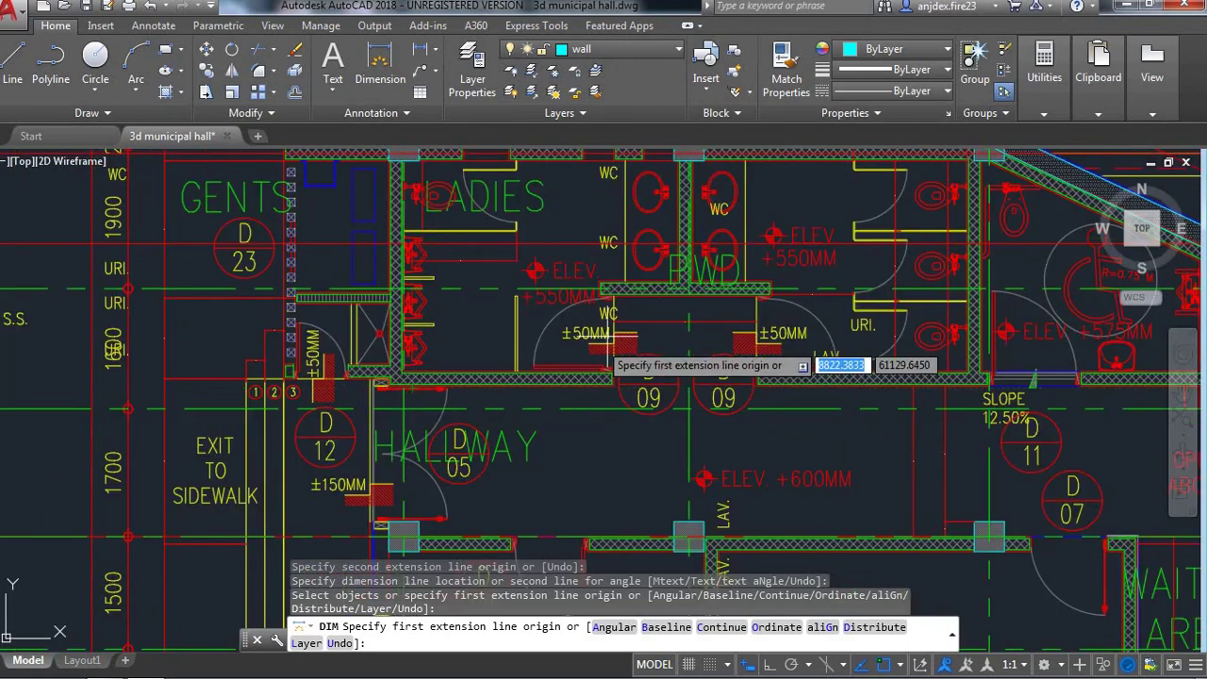
key("Return")
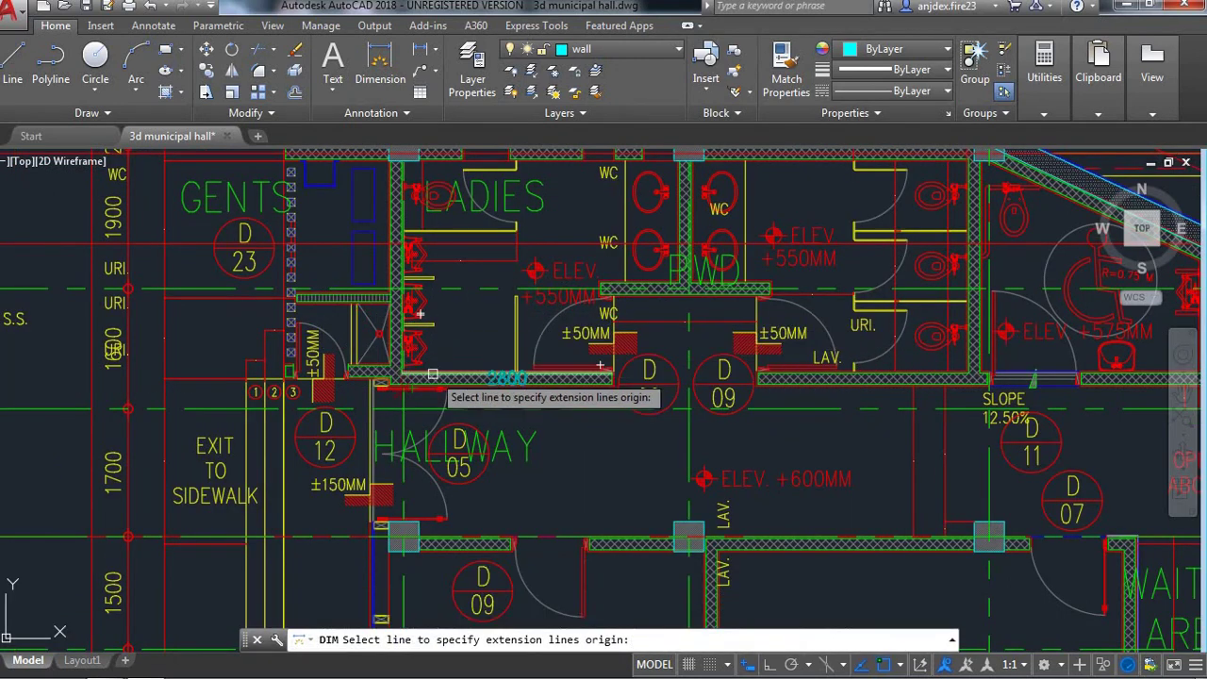
scroll(461, 380, "down", 3)
scroll(321, 318, "up", 3)
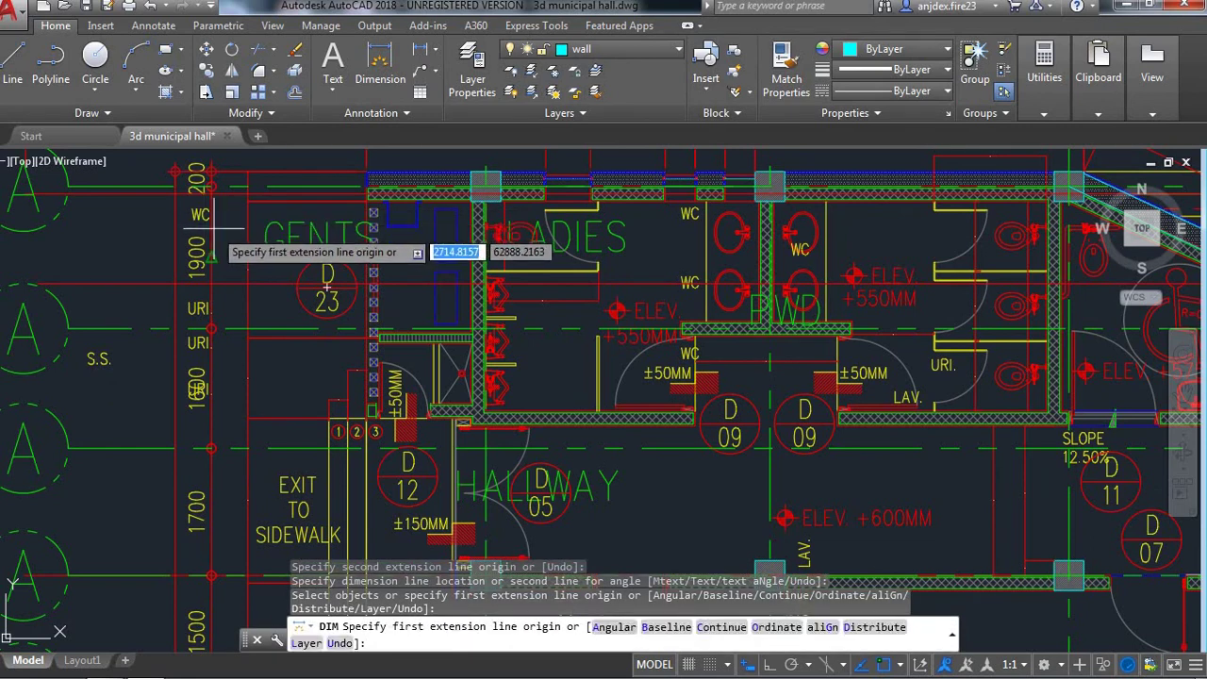
type("c")
key("Return")
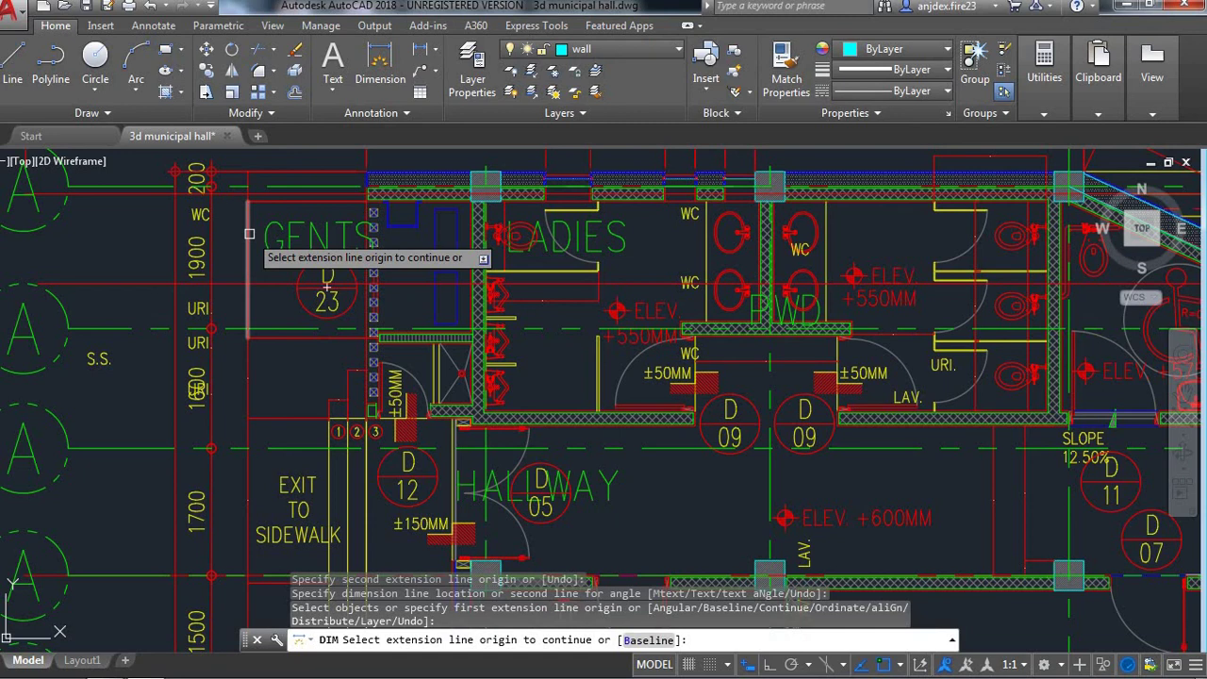
key("Escape")
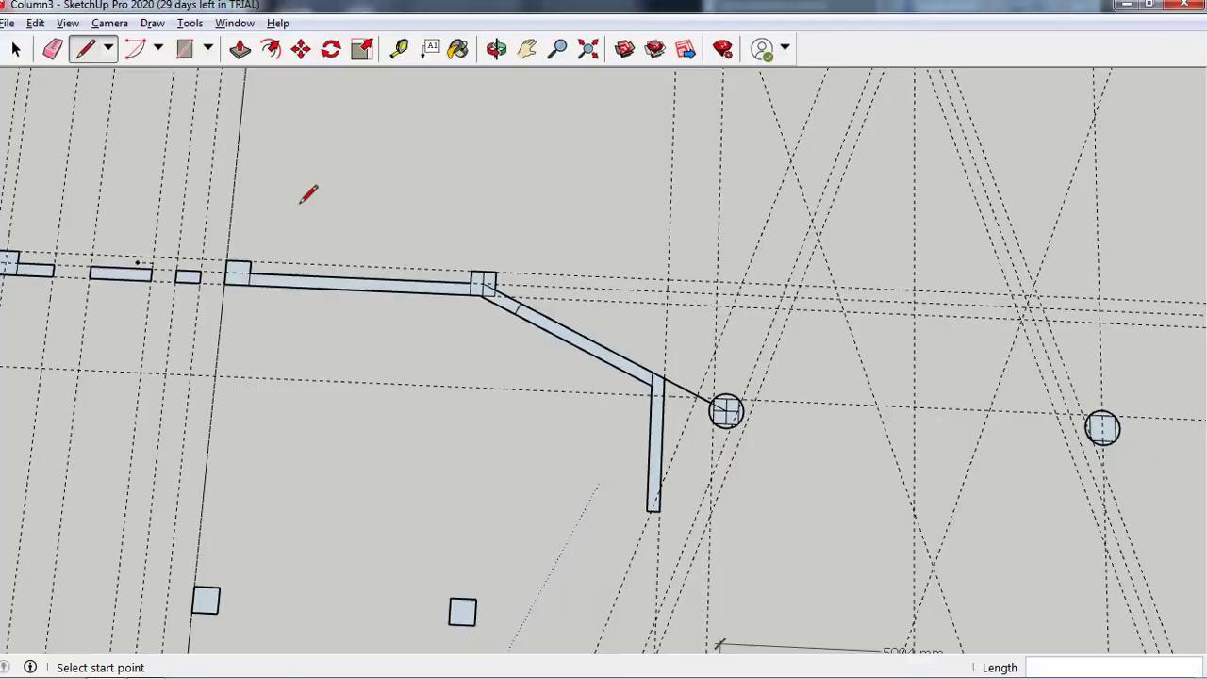
- Place a Tape Measure guide 1900 mm below the left wall-end column's corner
scroll(877, 408, "down", 2)
middle_click_drag(609, 431, 620, 390)
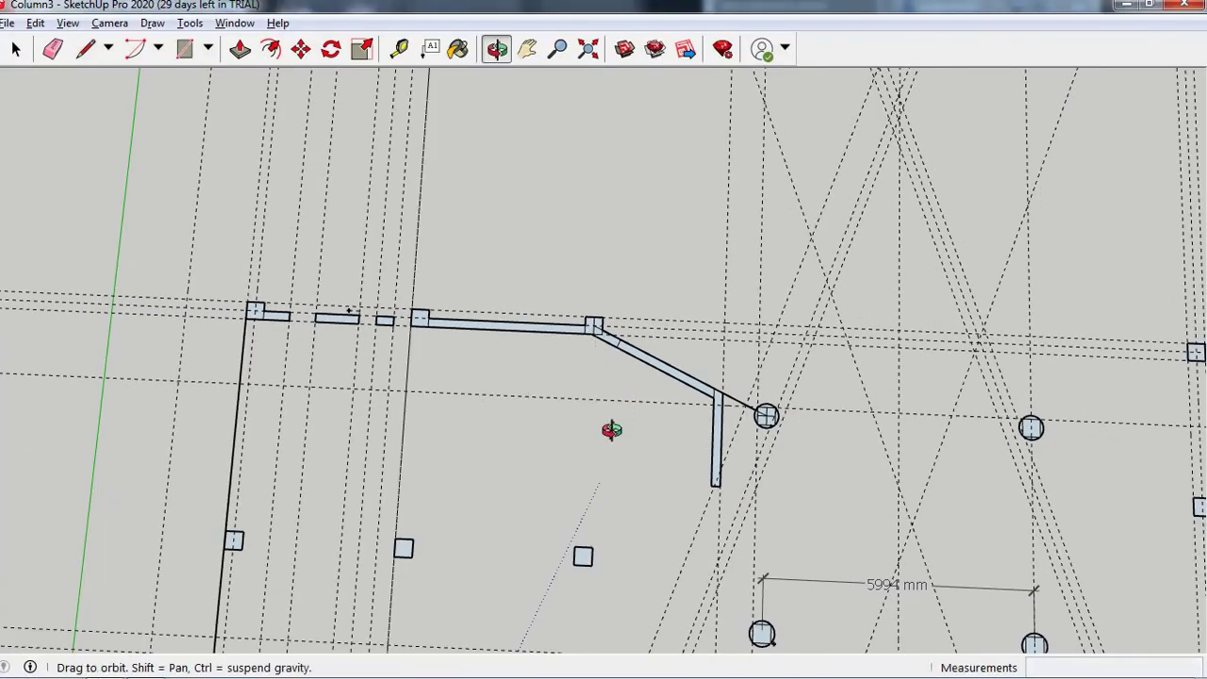
scroll(292, 345, "up", 2)
scroll(287, 354, "up", 3)
scroll(287, 354, "up", 1)
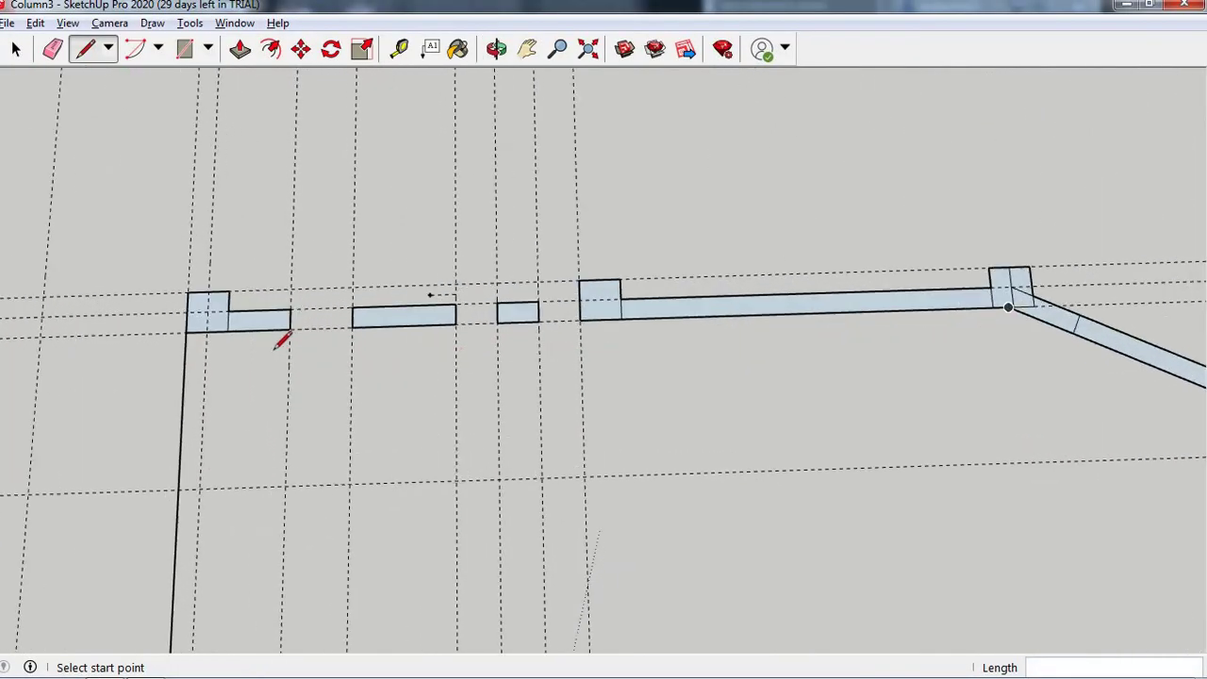
scroll(280, 340, "up", 2)
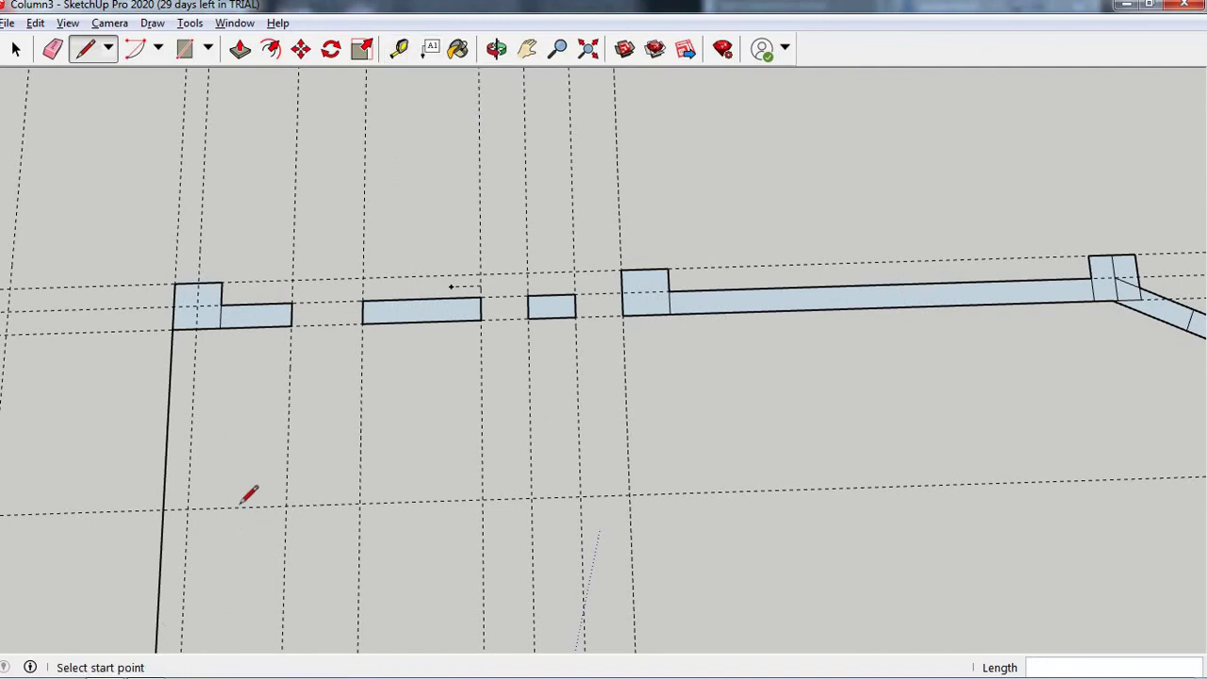
key("e")
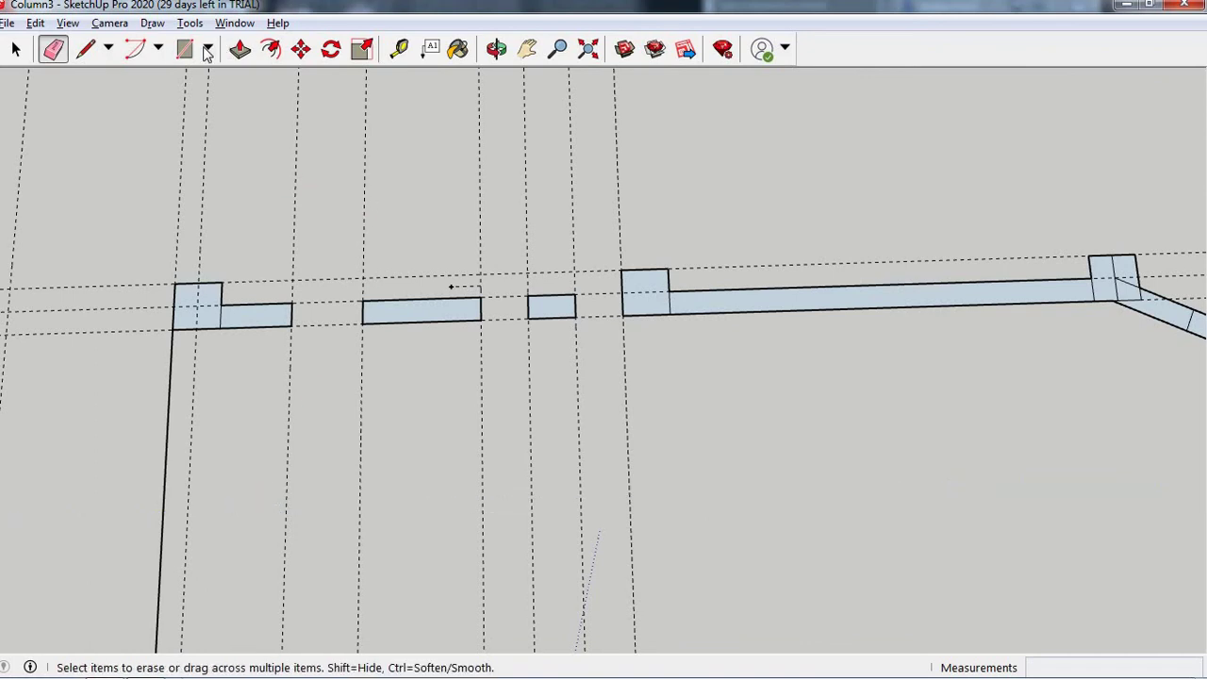
left_click(398, 48)
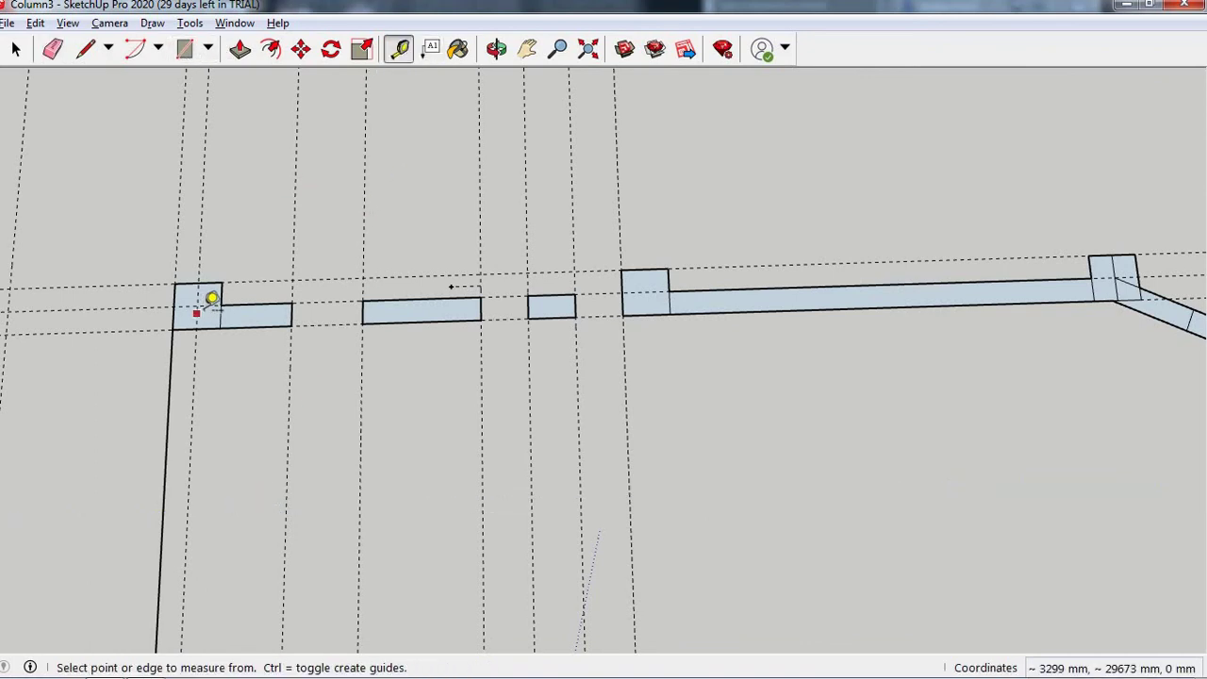
left_click(211, 300)
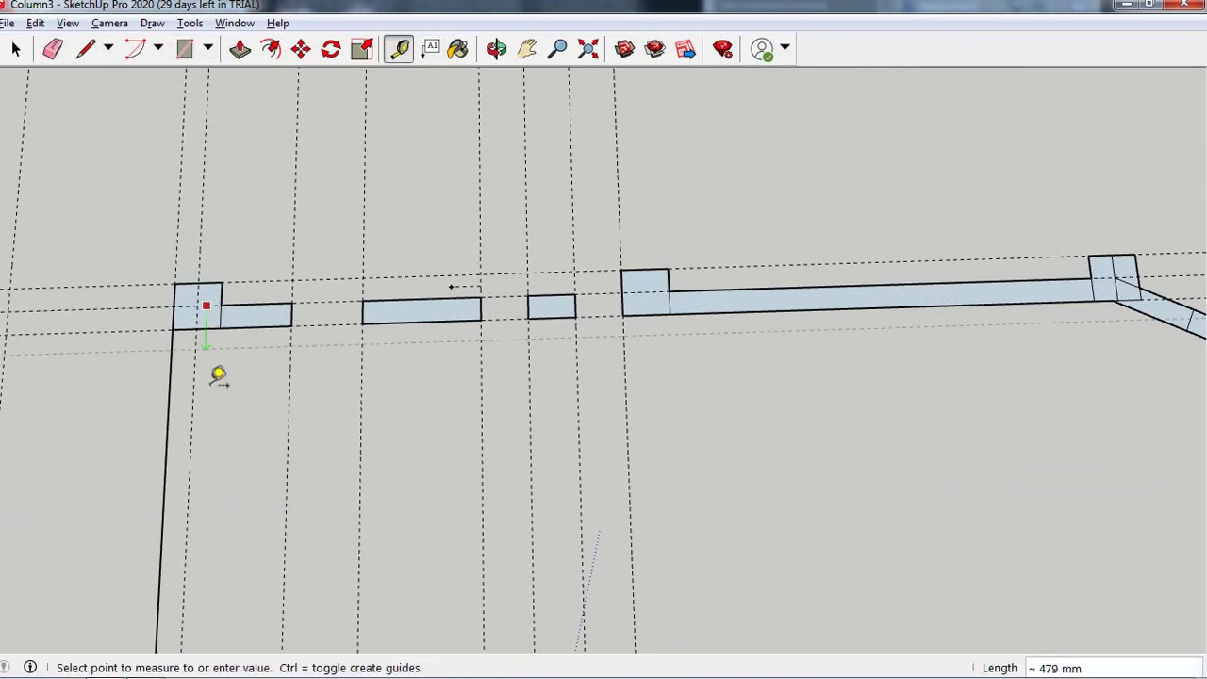
left_click(220, 475)
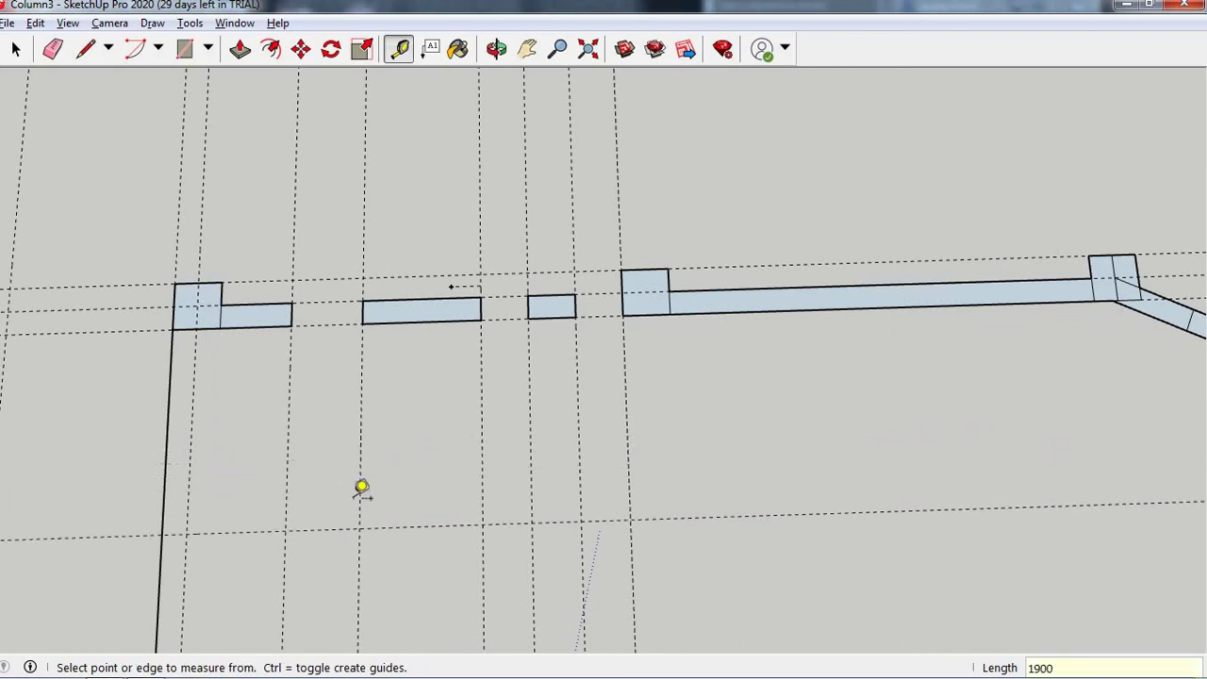
scroll(361, 487, "down", 2)
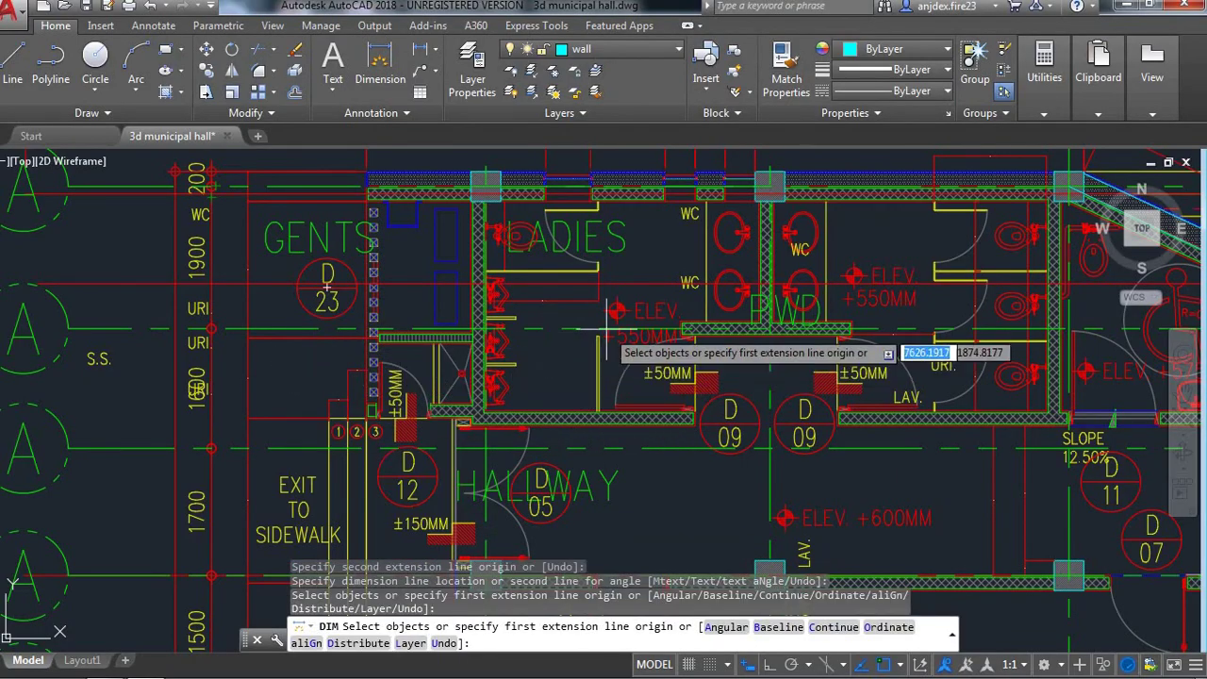
- Dimension the 50 offset from the column corner to the wall edge above the PWD washroom
scroll(491, 413, "down", 4)
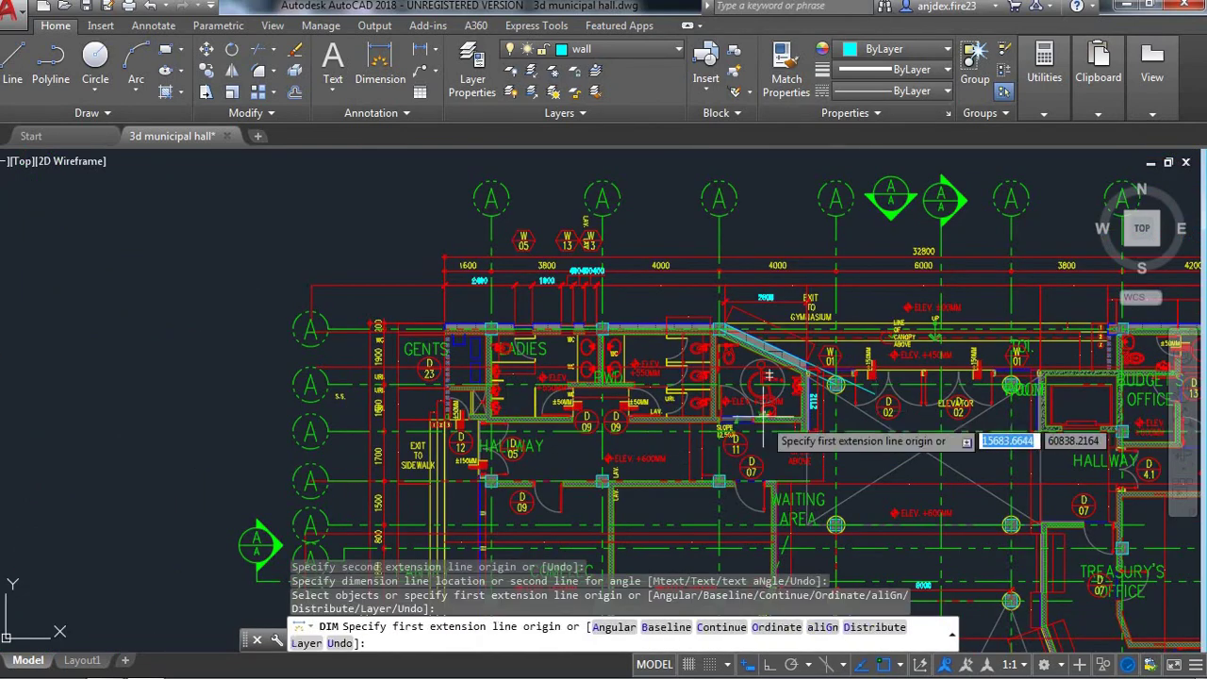
scroll(492, 412, "up", 2)
scroll(491, 412, "up", 3)
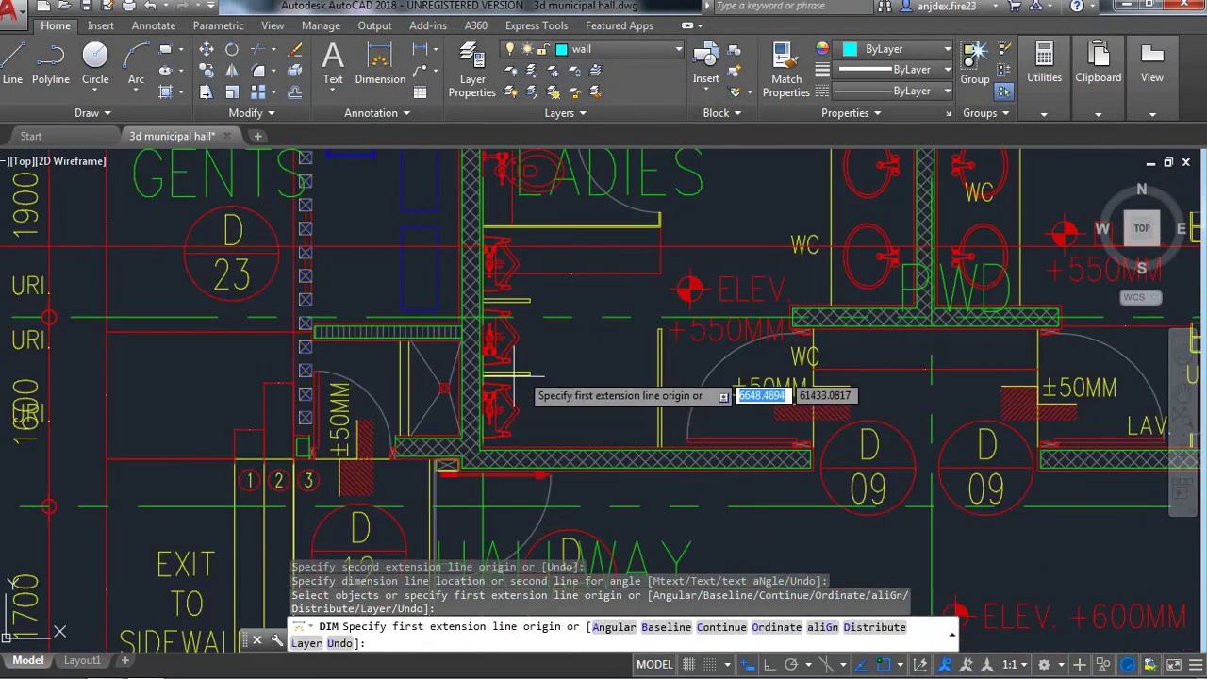
scroll(566, 359, "up", 3)
scroll(566, 358, "down", 2)
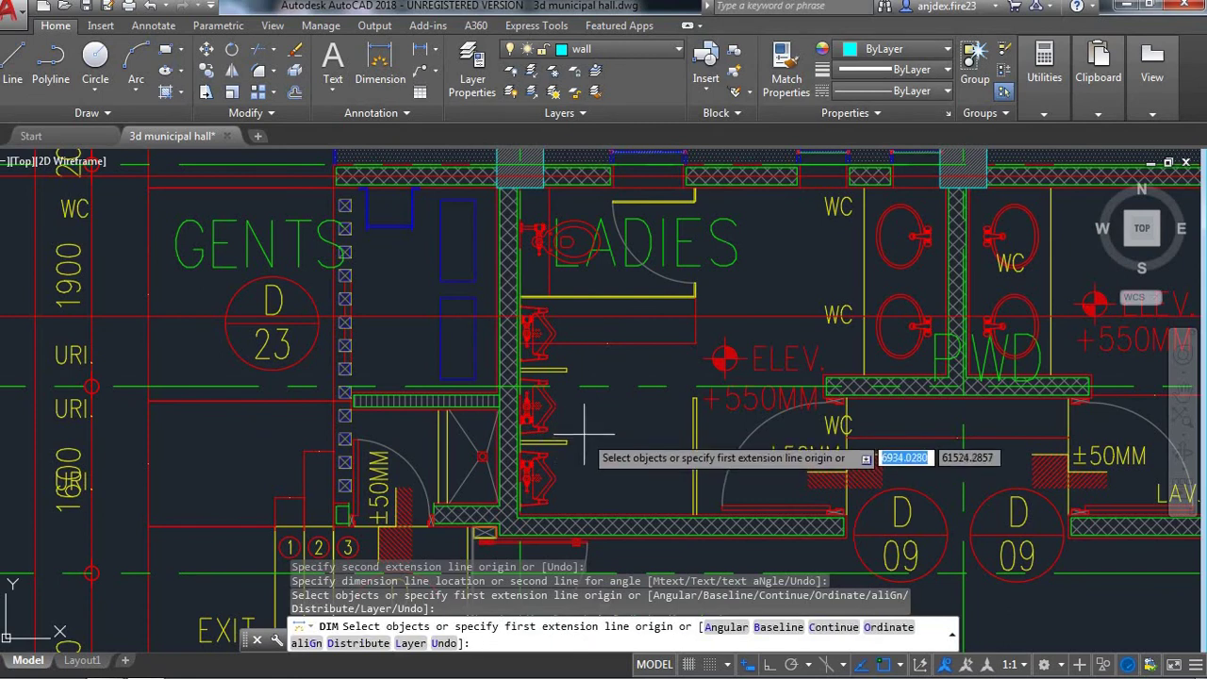
scroll(672, 445, "down", 2)
scroll(959, 495, "up", 6)
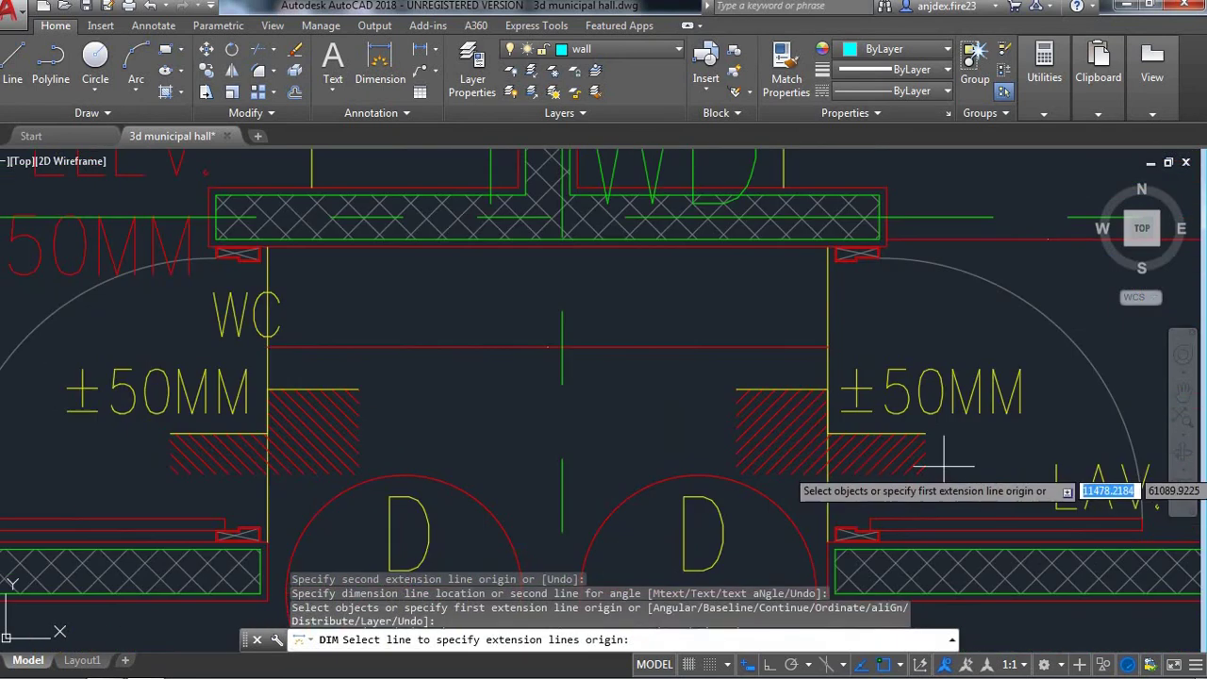
scroll(980, 471, "down", 4)
scroll(1000, 444, "down", 2)
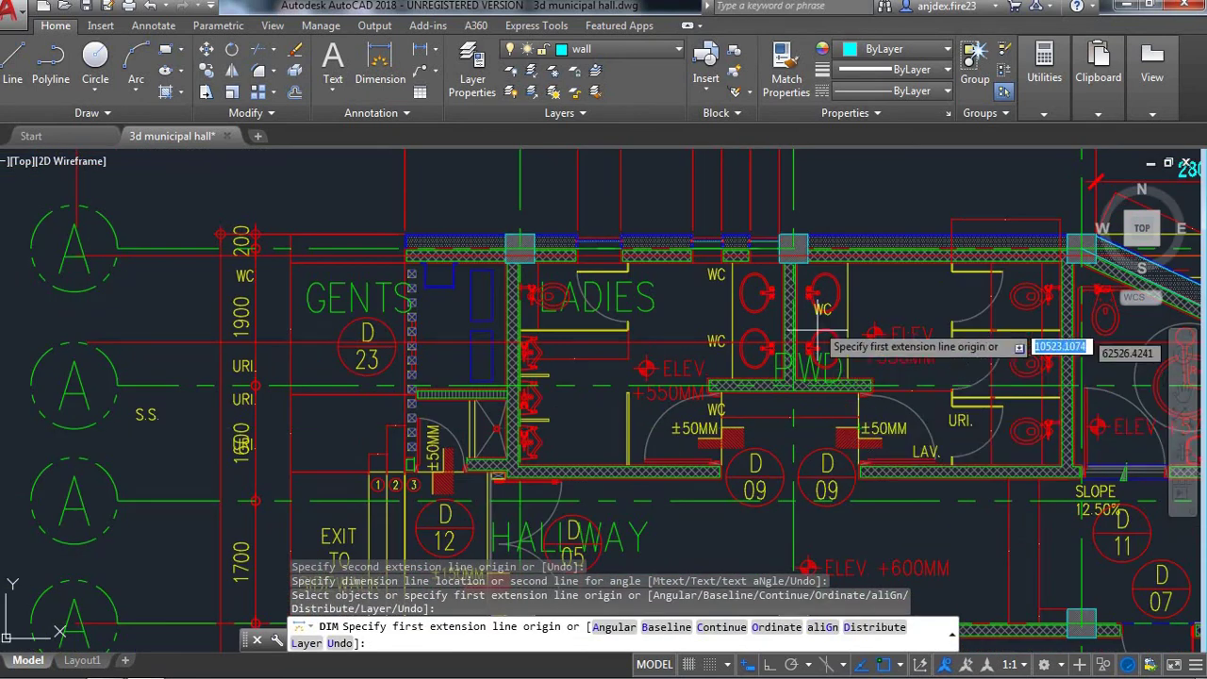
scroll(802, 198, "up", 1)
scroll(806, 194, "up", 1)
scroll(802, 265, "up", 1)
scroll(803, 264, "down", 2)
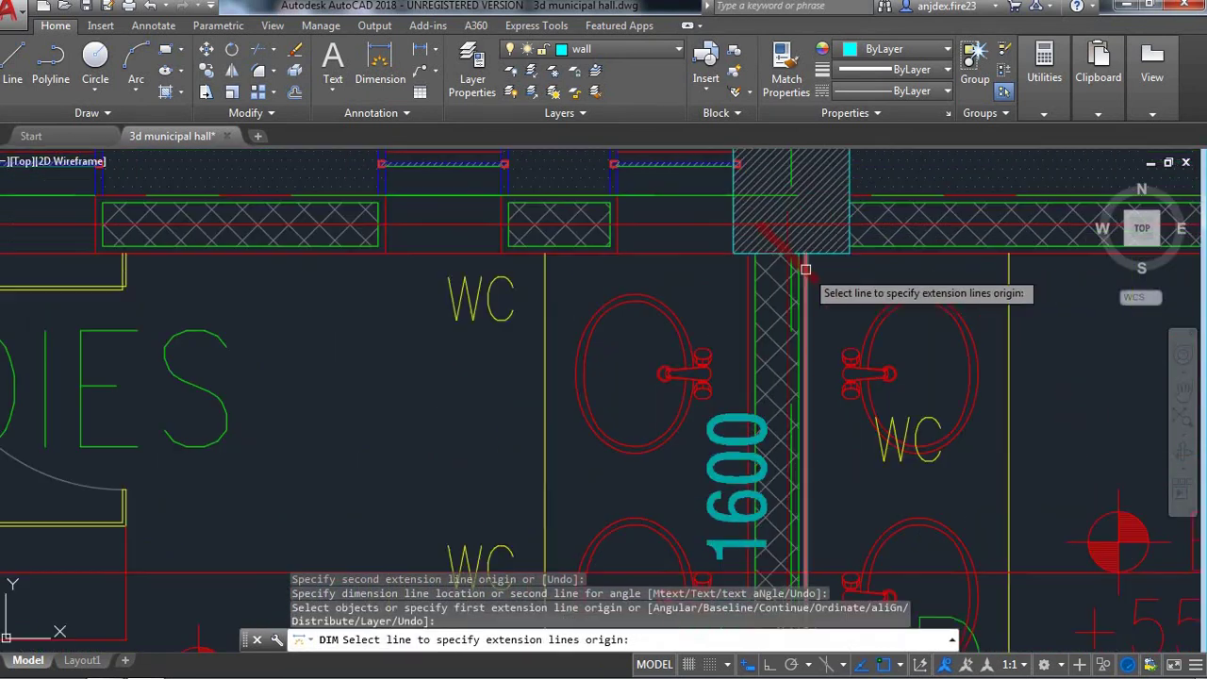
scroll(905, 363, "down", 1)
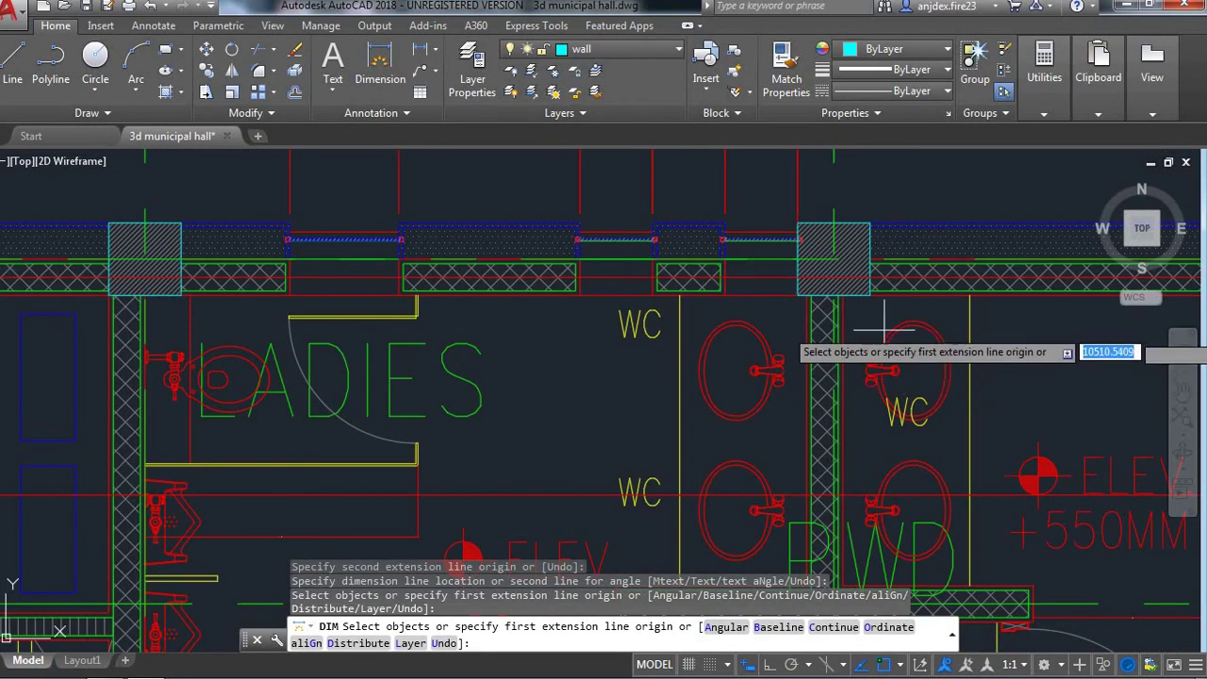
scroll(821, 312, "up", 2)
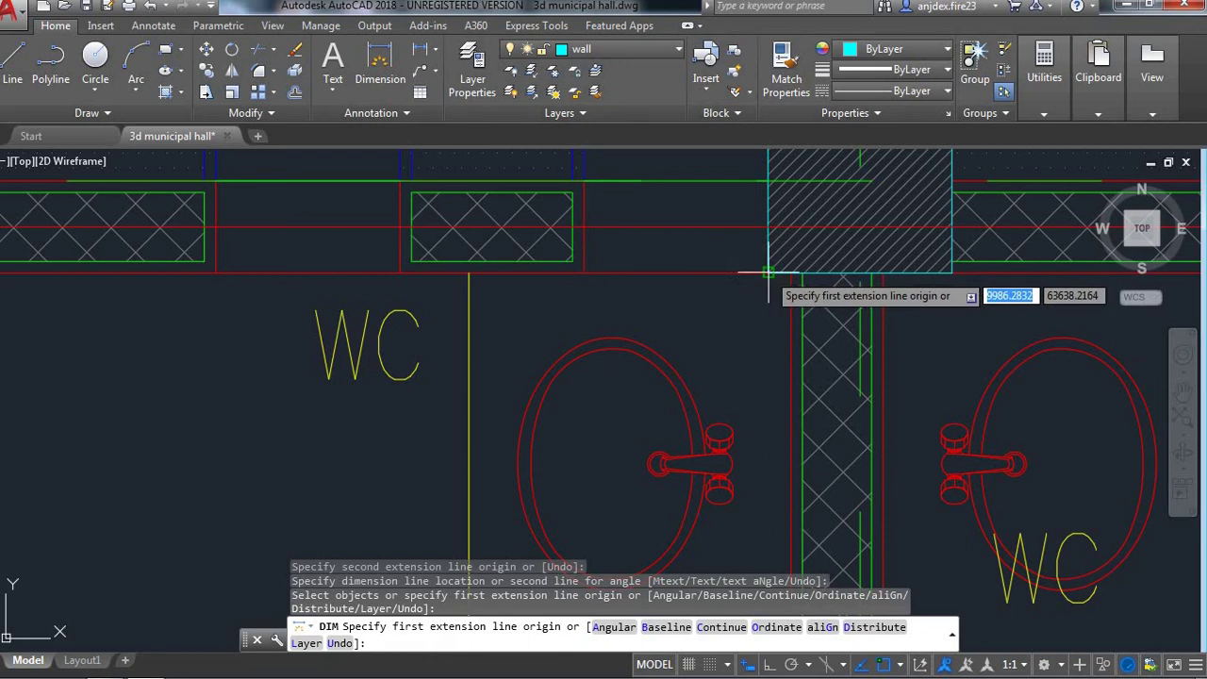
type("d")
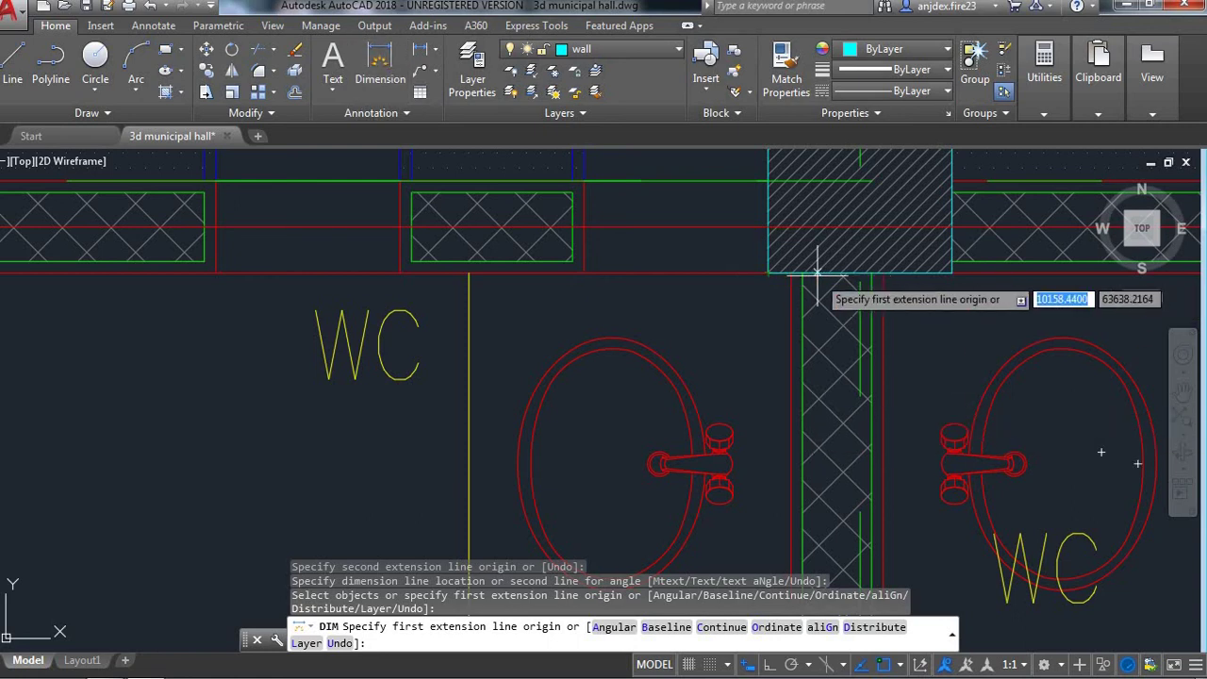
left_click(769, 273)
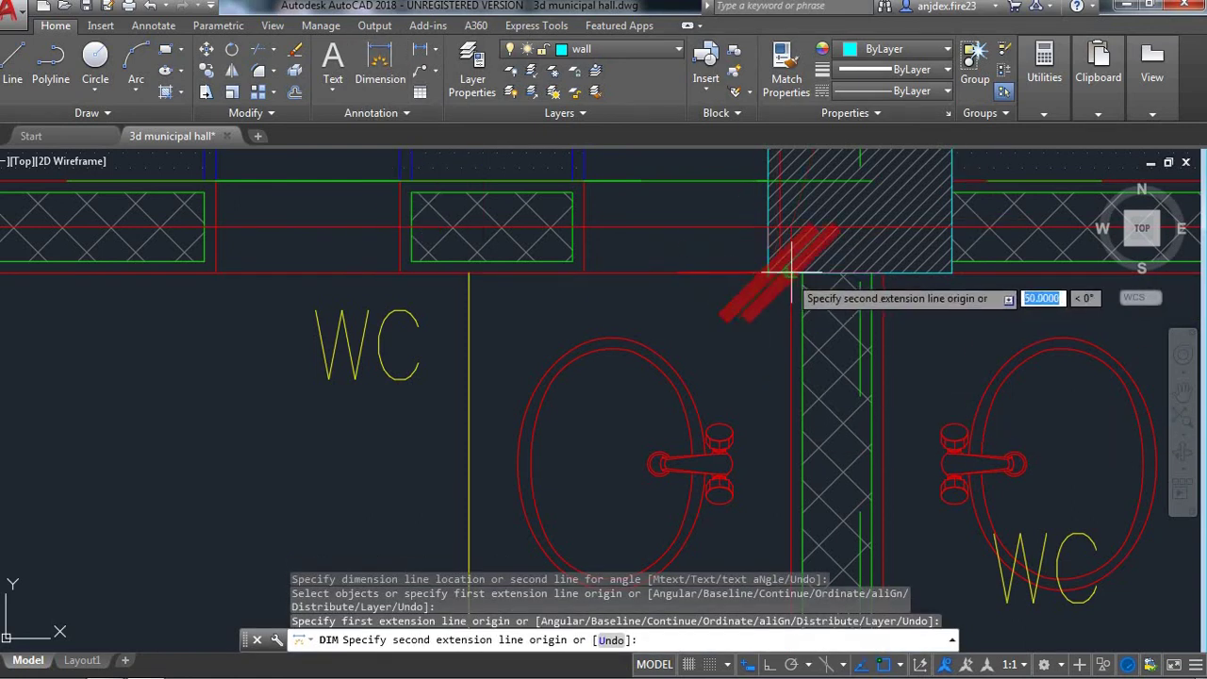
scroll(792, 269, "up", 4)
scroll(782, 318, "down", 1)
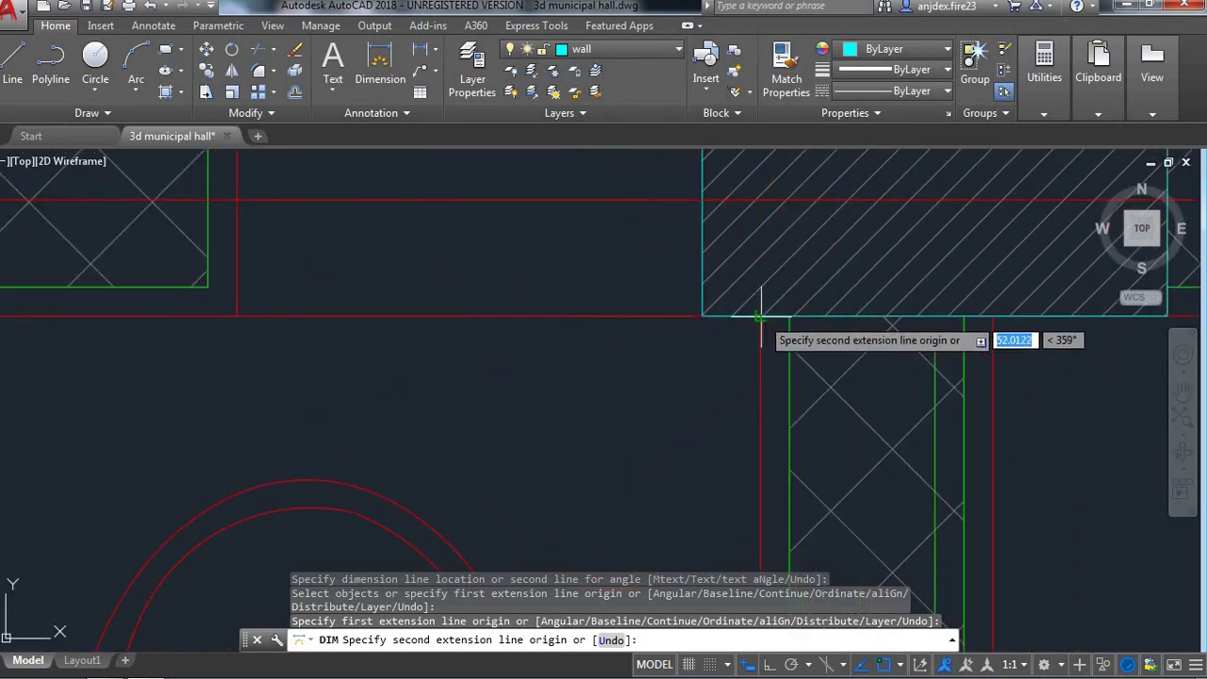
left_click(760, 316)
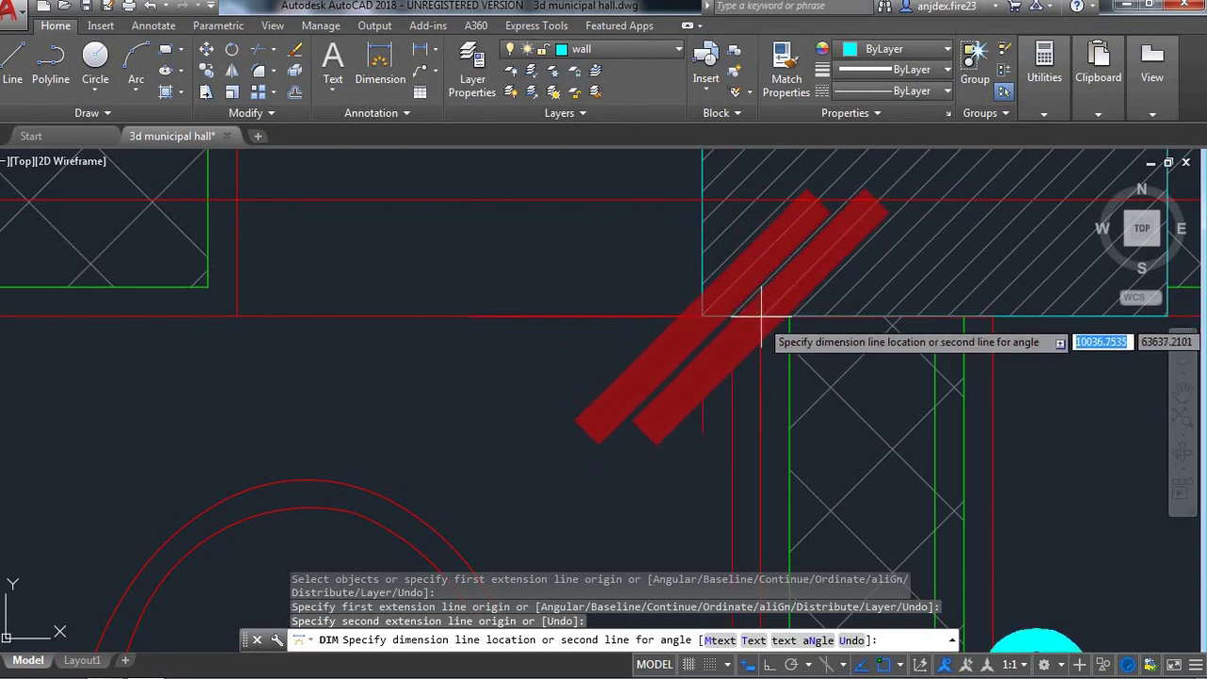
left_click(760, 320)
- Zoom out to review the plan and start the next dimension at the PWD restroom wall
scroll(552, 358, "down", 3)
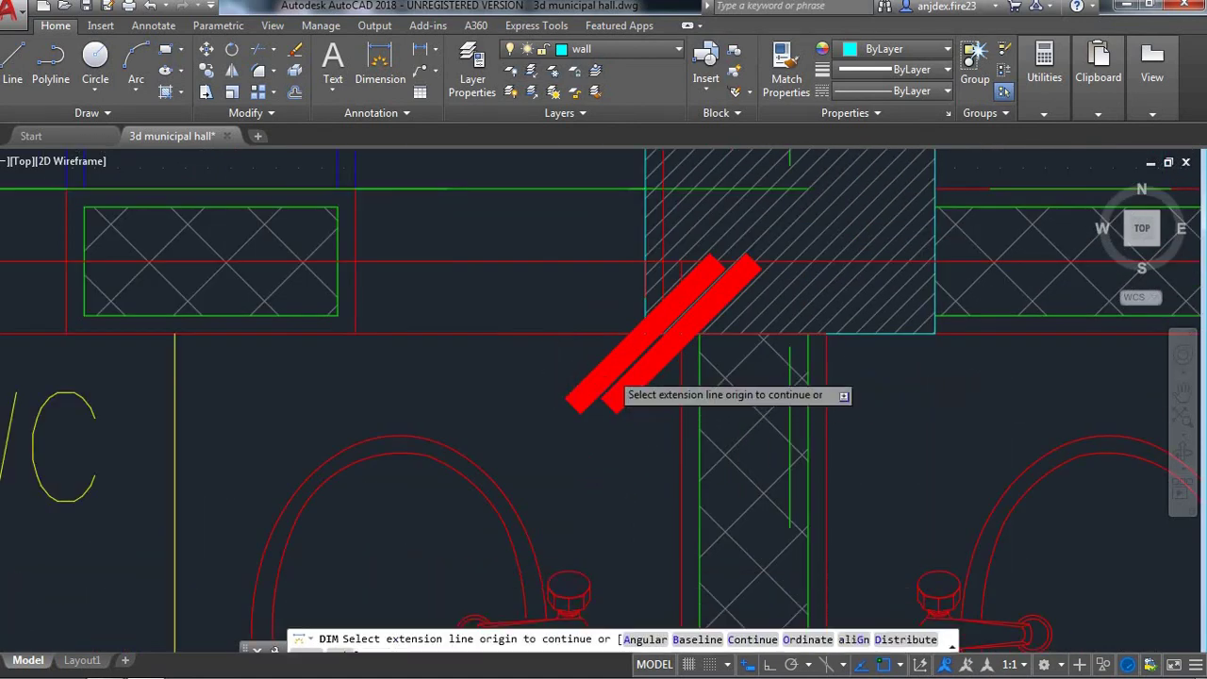
scroll(622, 391, "down", 3)
scroll(623, 394, "down", 3)
scroll(624, 401, "up", 6)
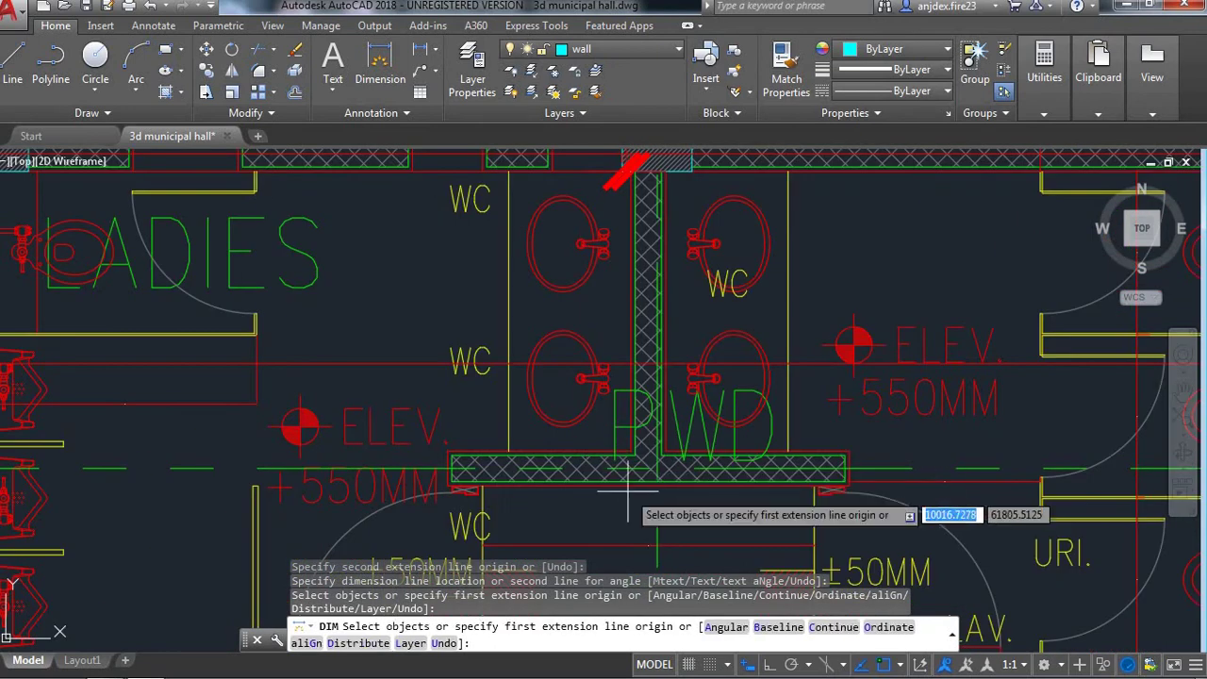
scroll(627, 486, "up", 4)
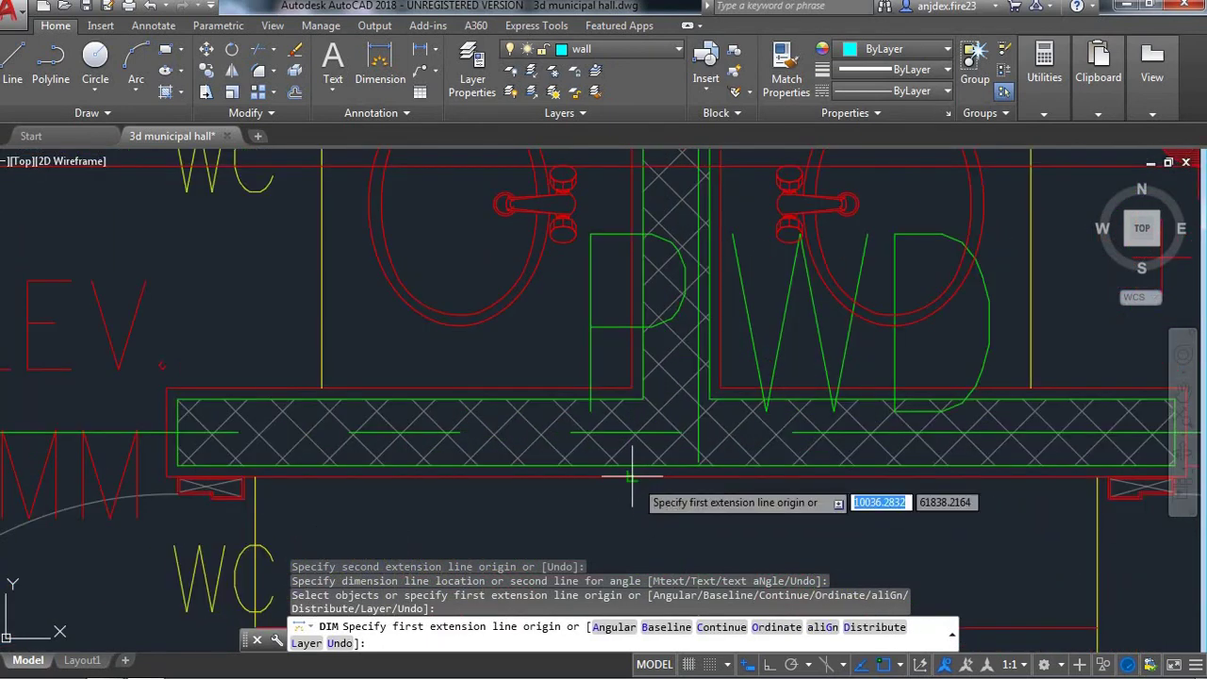
scroll(632, 478, "down", 2)
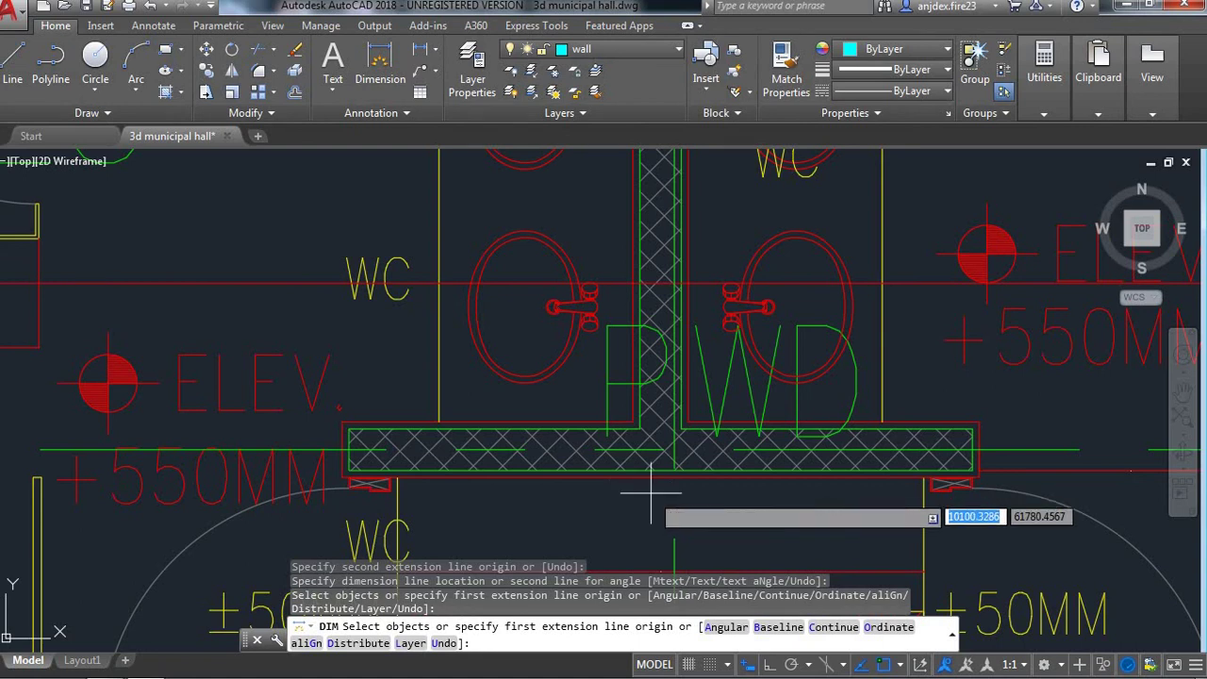
scroll(651, 492, "down", 2)
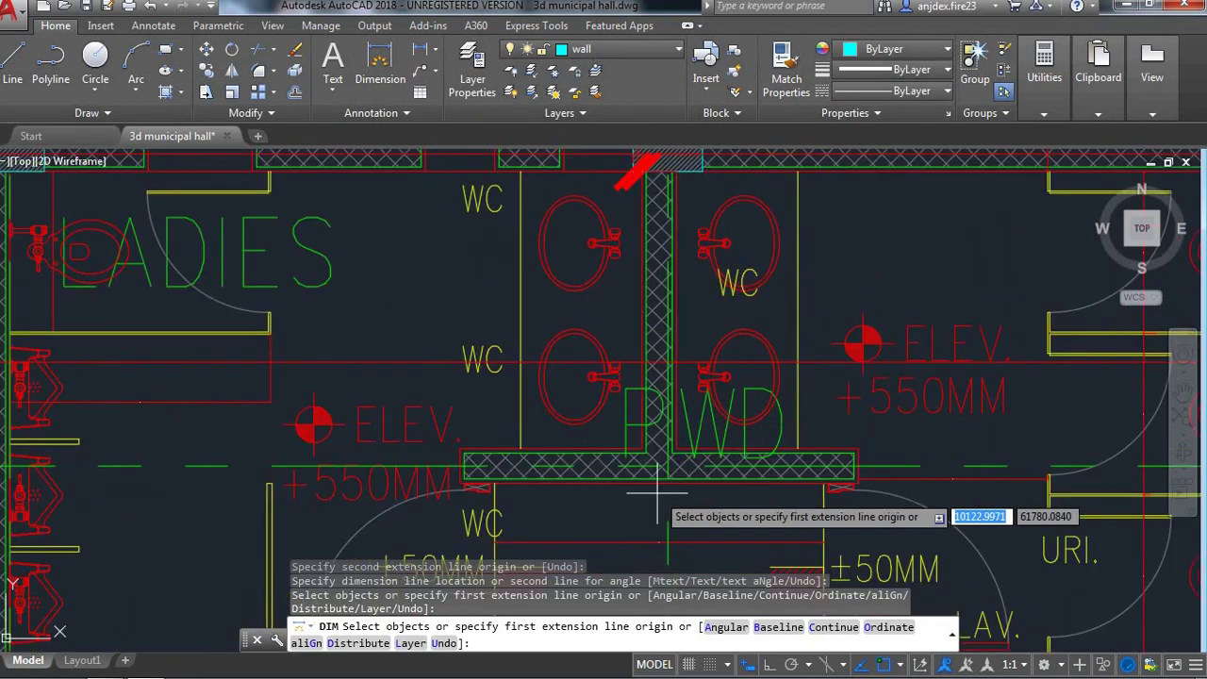
scroll(649, 487, "down", 2)
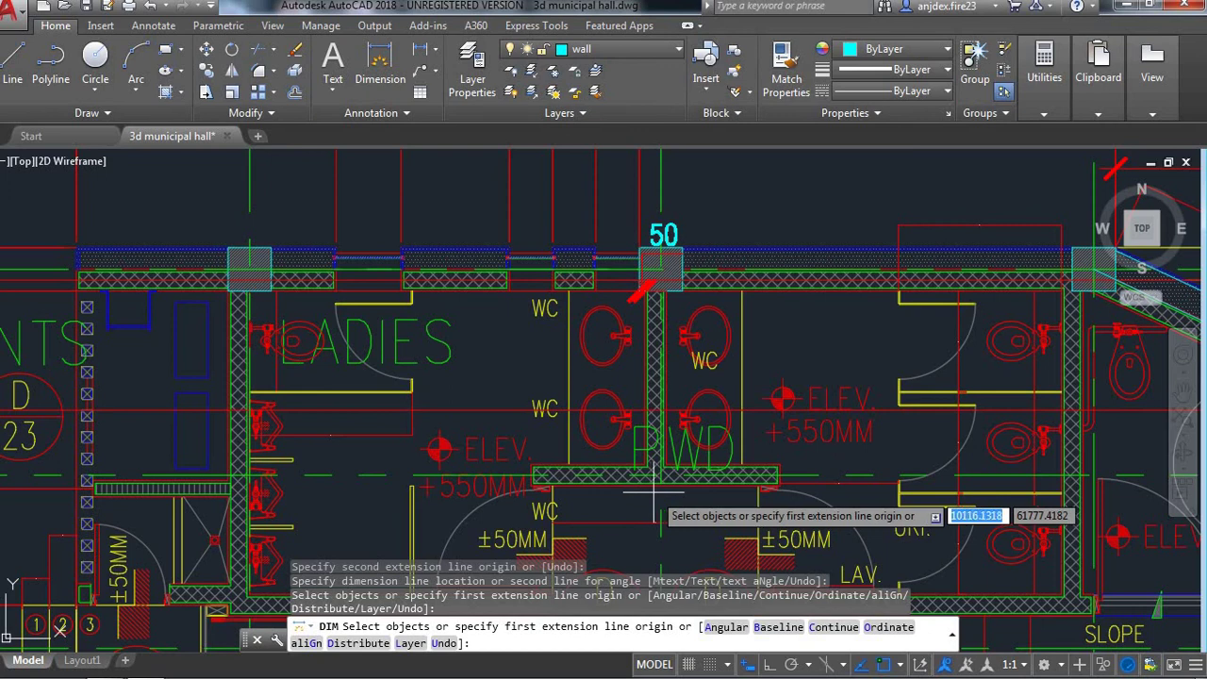
scroll(651, 493, "up", 2)
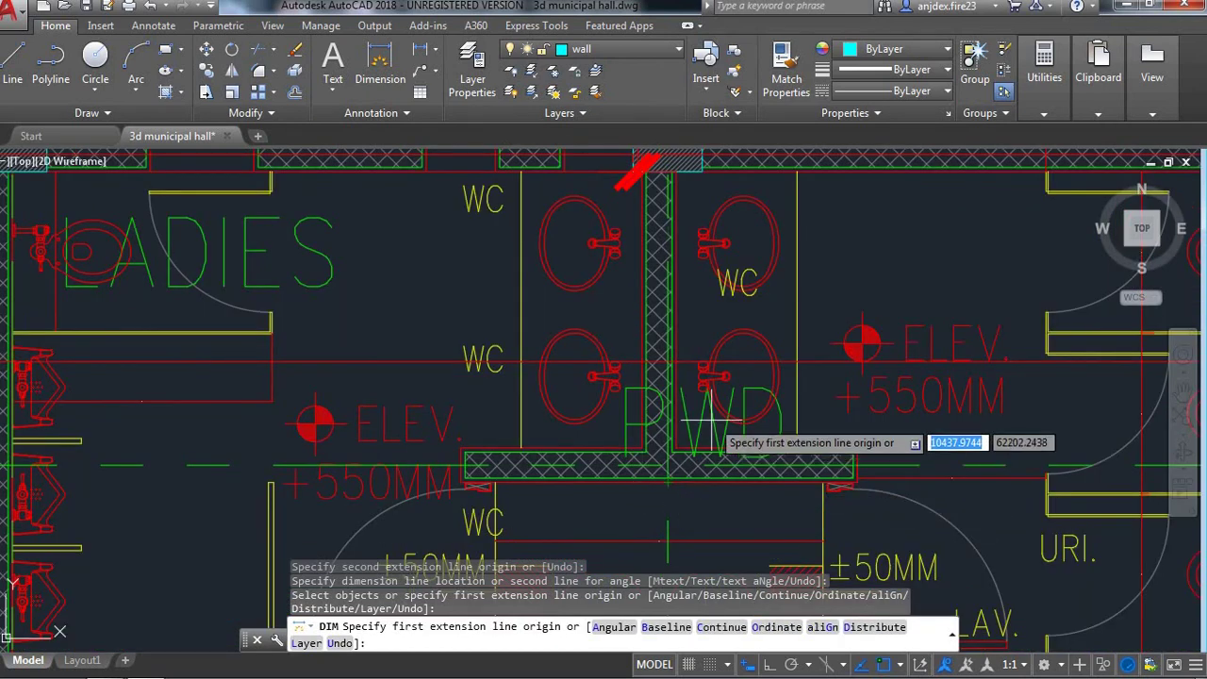
key("Return")
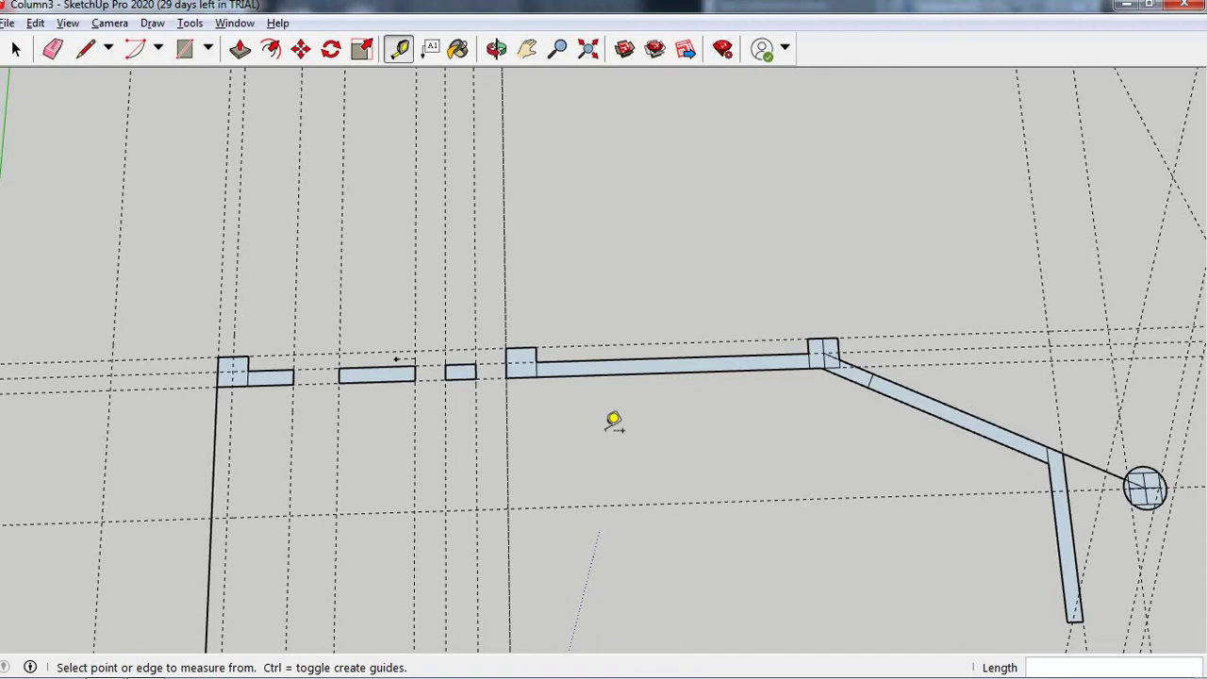
- Pull a vertical guide through the column from its edge with the Tape Measure
scroll(614, 423, "down", 1)
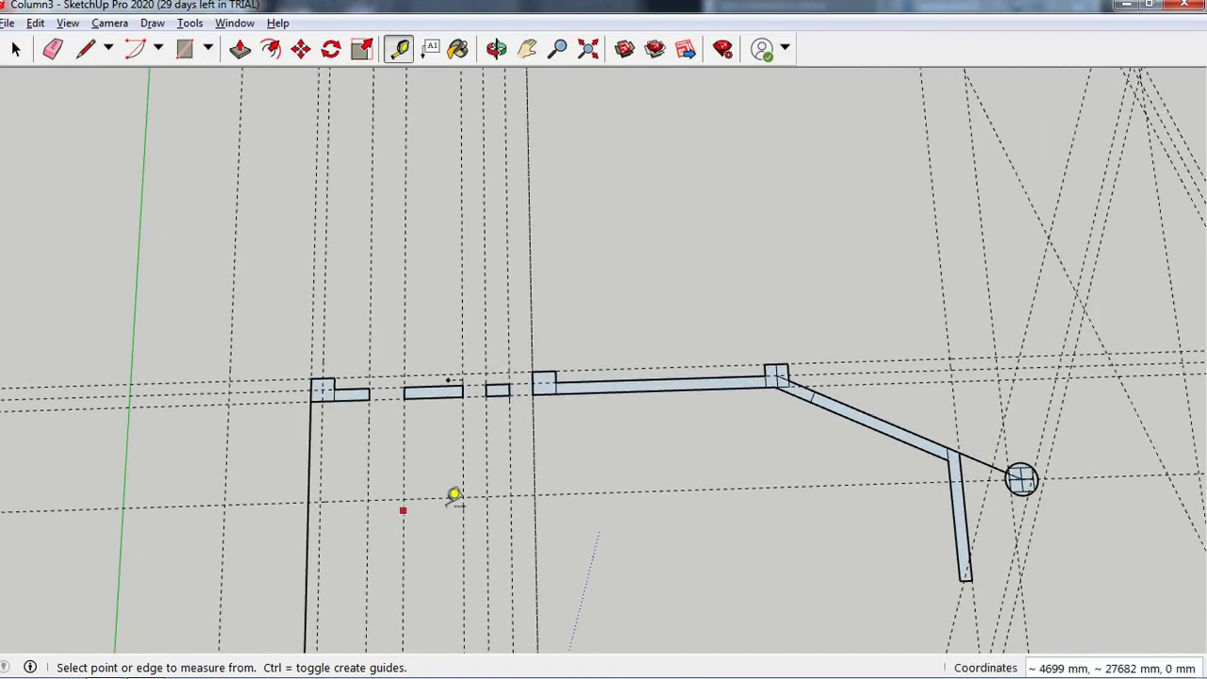
scroll(452, 496, "down", 1)
scroll(448, 467, "up", 1)
scroll(439, 460, "up", 1)
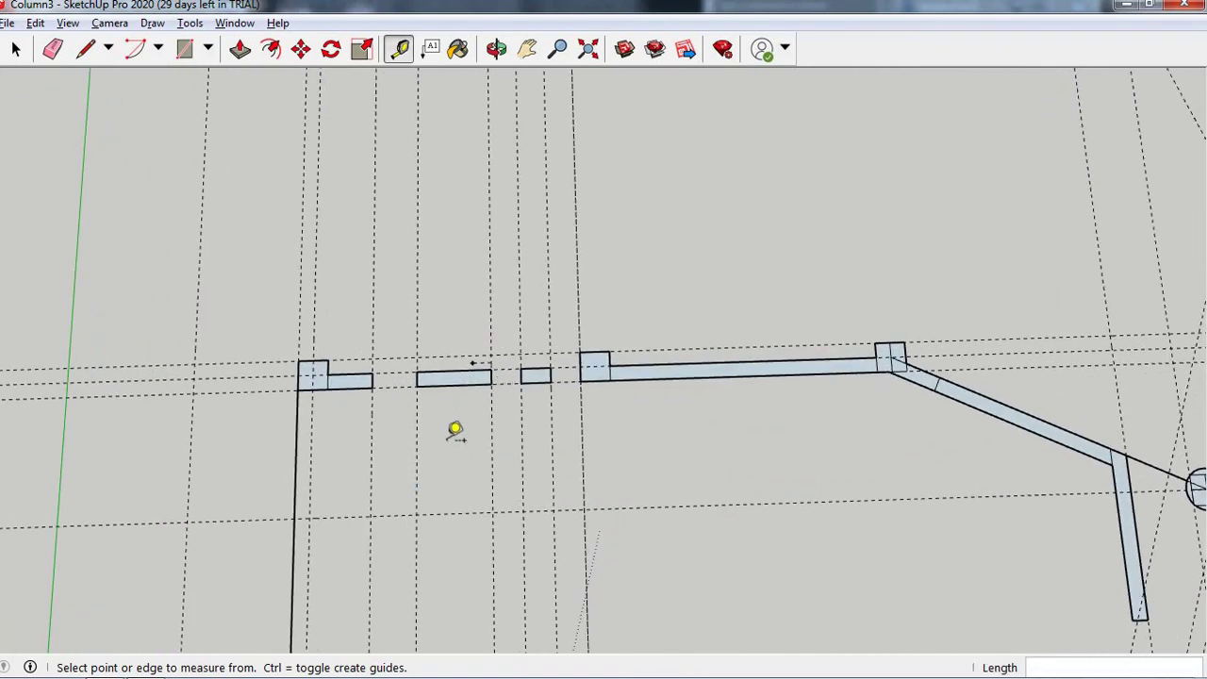
scroll(443, 419, "up", 1)
scroll(472, 392, "down", 1)
scroll(574, 378, "up", 1)
scroll(574, 370, "up", 2)
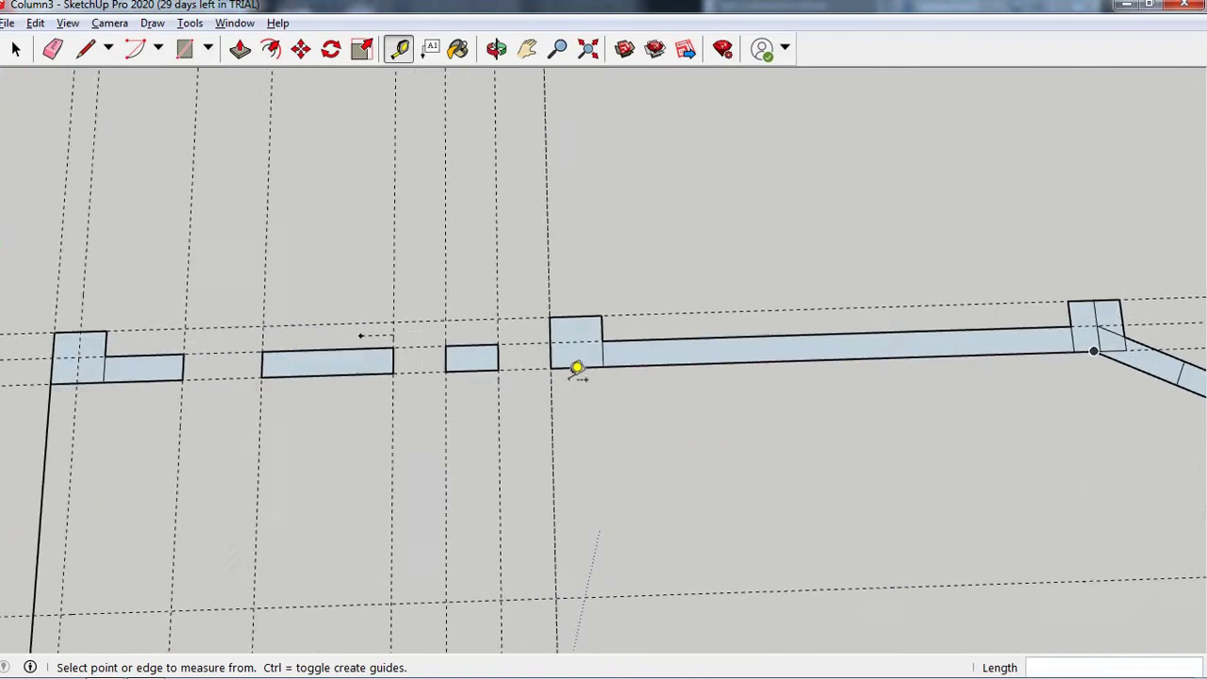
scroll(577, 370, "up", 2)
scroll(577, 369, "up", 1)
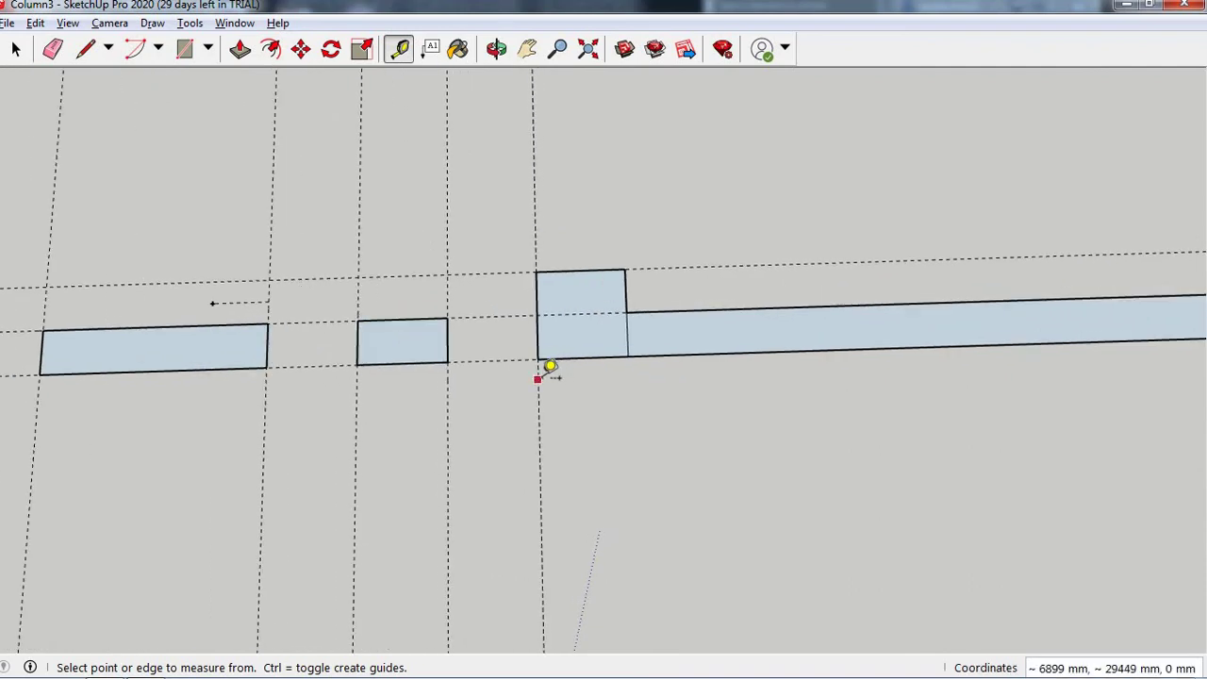
left_click(544, 370)
left_click(566, 366)
type("50")
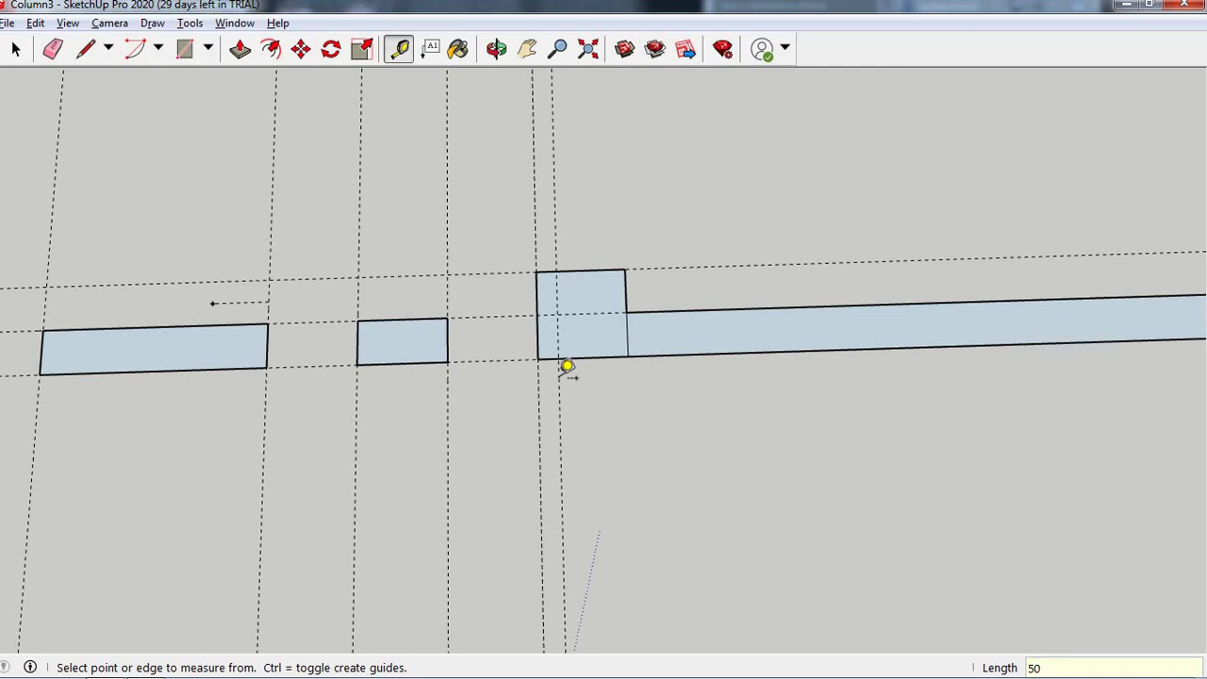
- Offset a new horizontal guide 100 mm from the lower horizontal guide
scroll(567, 365, "down", 2)
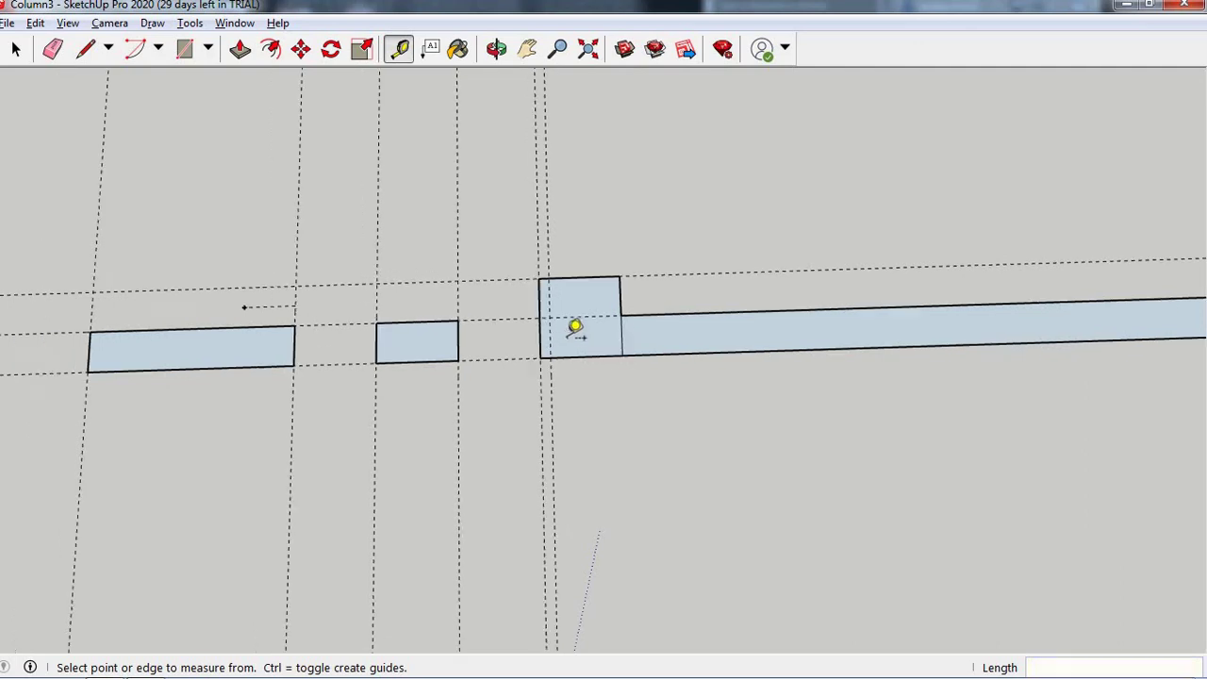
scroll(575, 364, "down", 2)
scroll(581, 632, "down", 1)
scroll(578, 519, "up", 3)
scroll(566, 369, "down", 2)
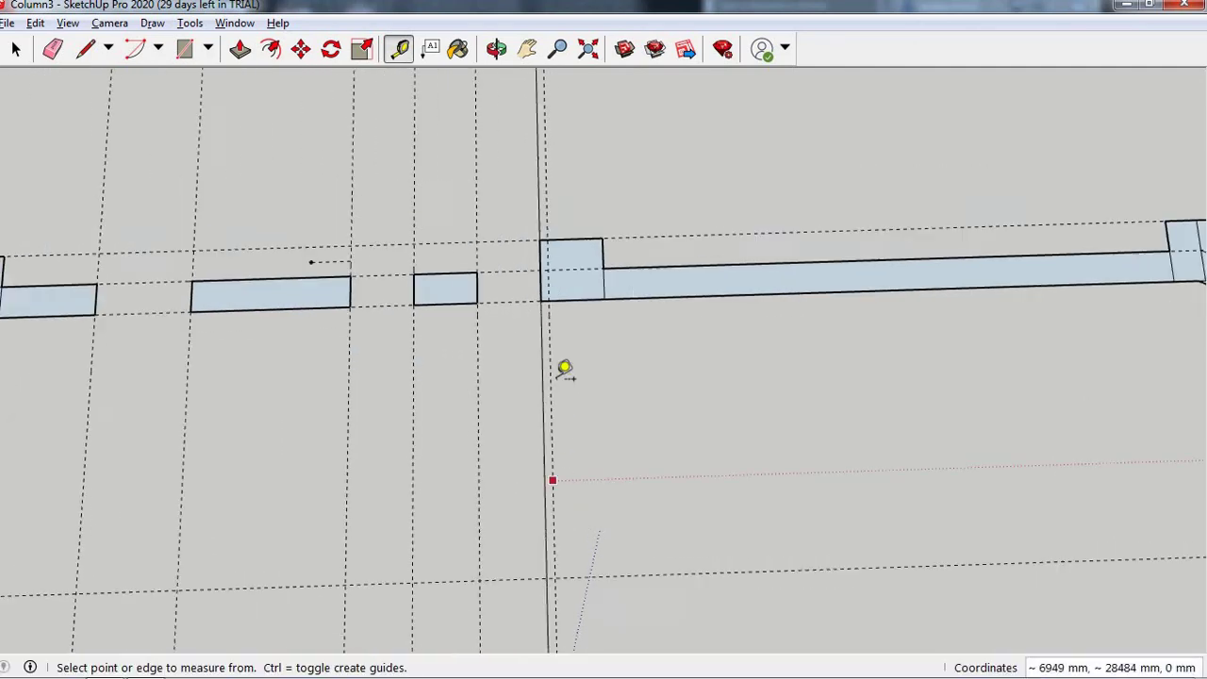
scroll(590, 563, "down", 1)
scroll(577, 545, "up", 2)
scroll(560, 497, "up", 2)
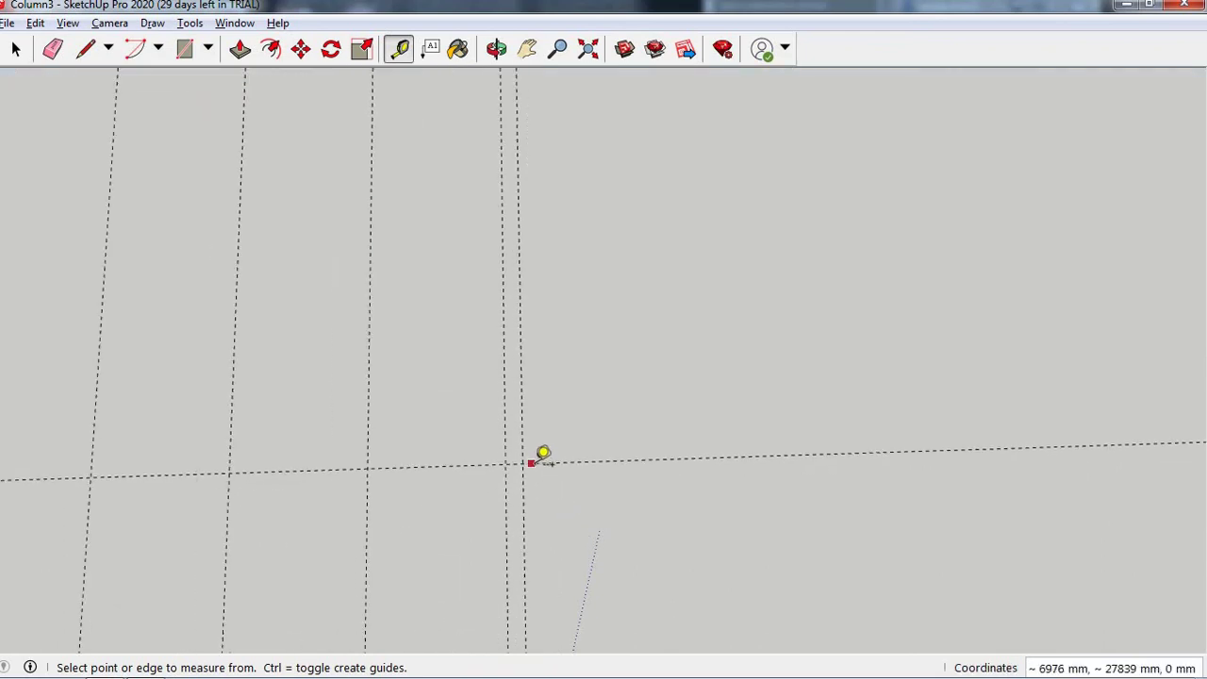
left_click(550, 455)
type("100")
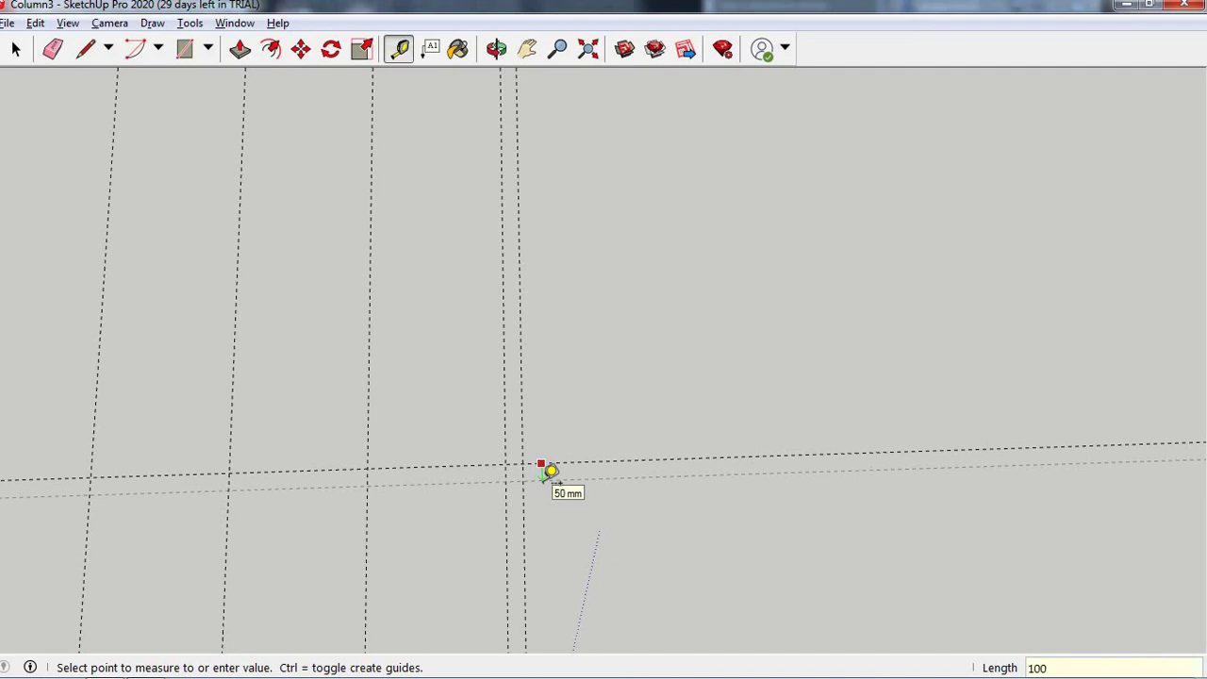
key("Return")
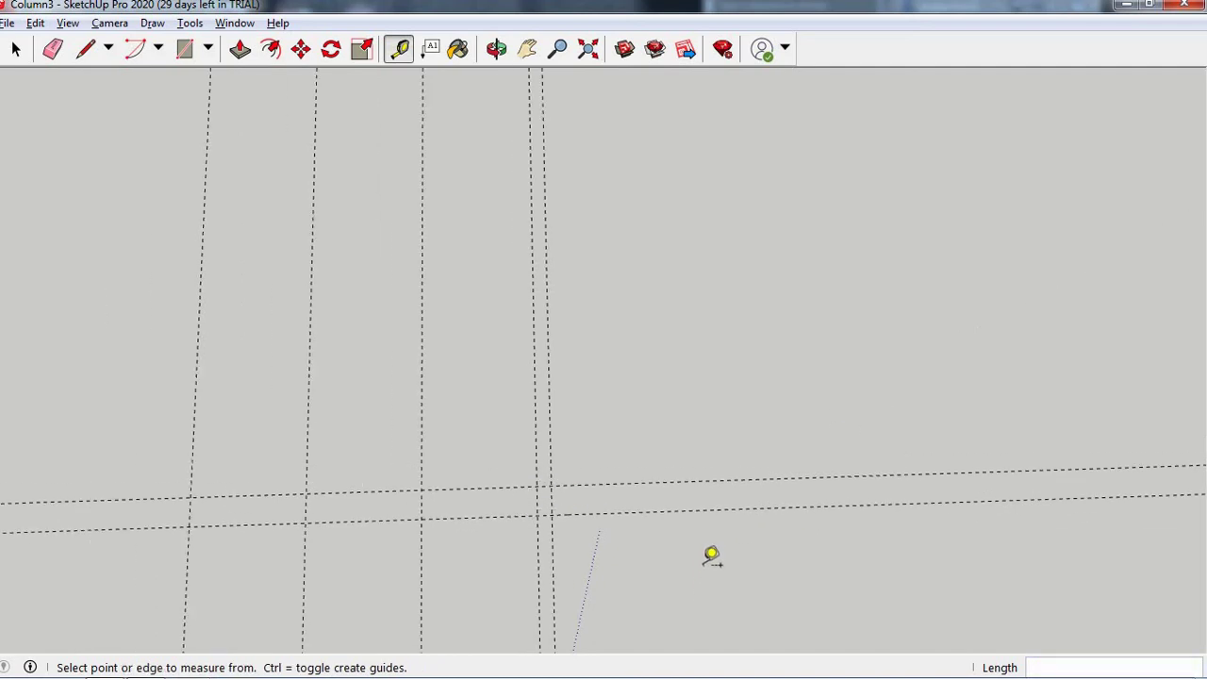
scroll(711, 556, "down", 1)
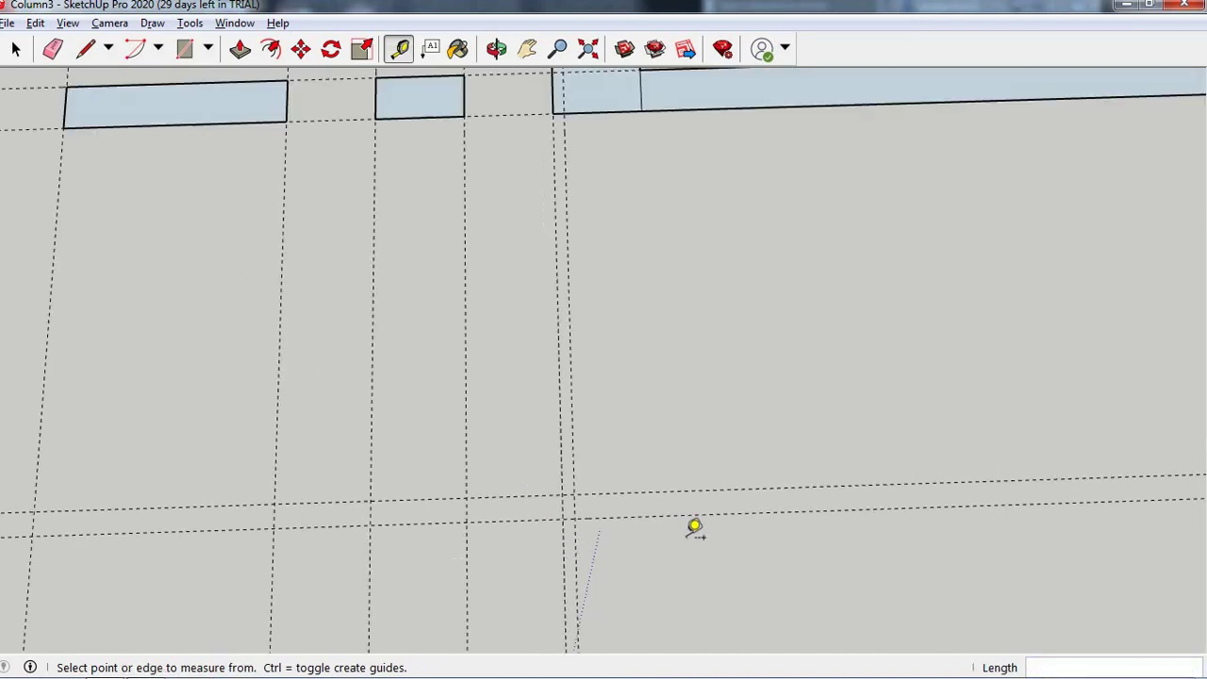
- Begin a rectangle anchored at the column corner below the top wall
left_click(186, 55)
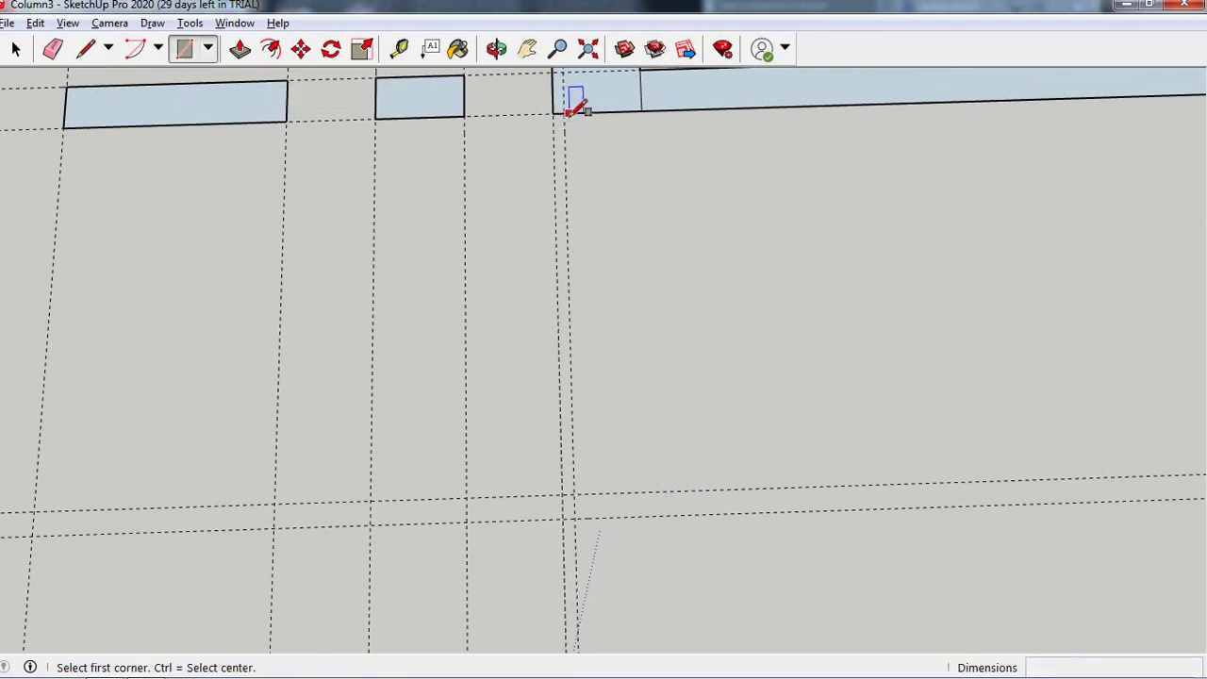
left_click(564, 114)
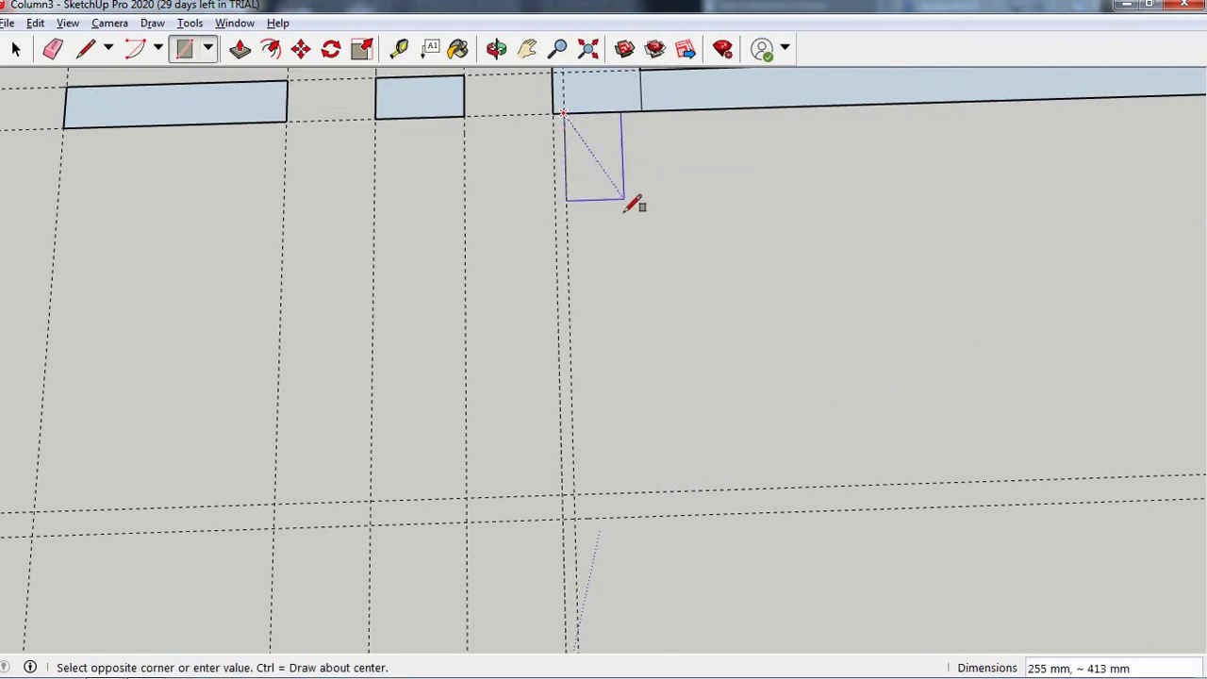
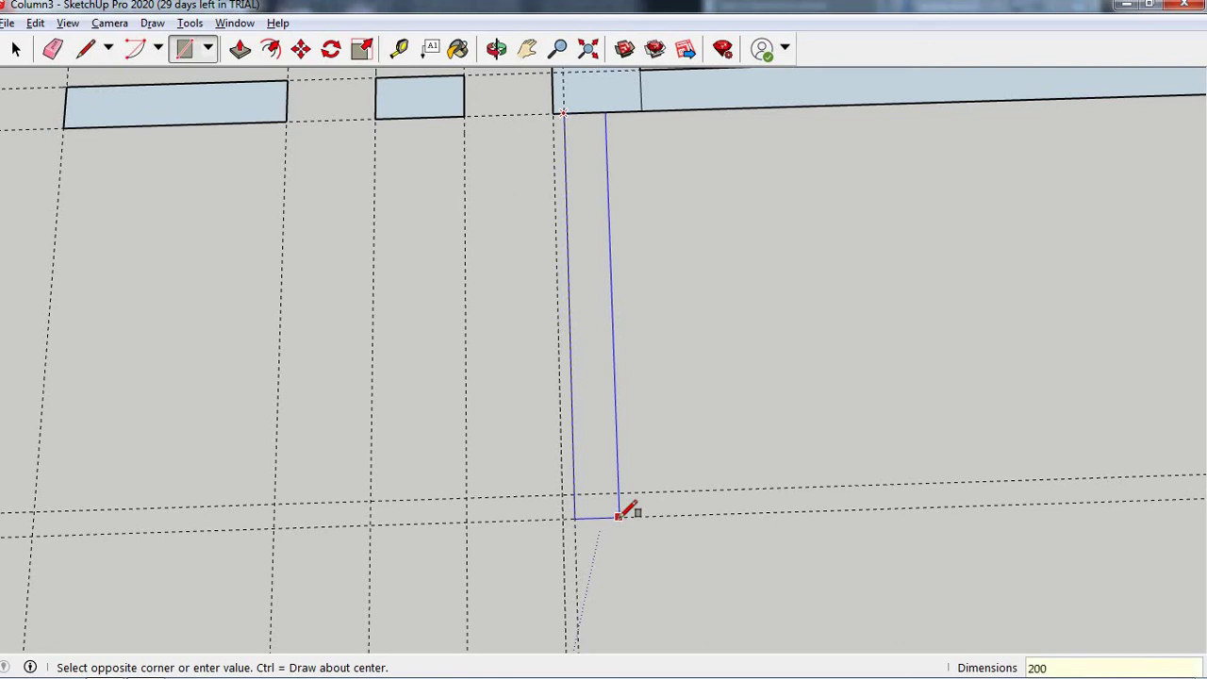
- Finish the 200 mm-wide vertical wall strip rectangle running down from the top wall
left_click(620, 516)
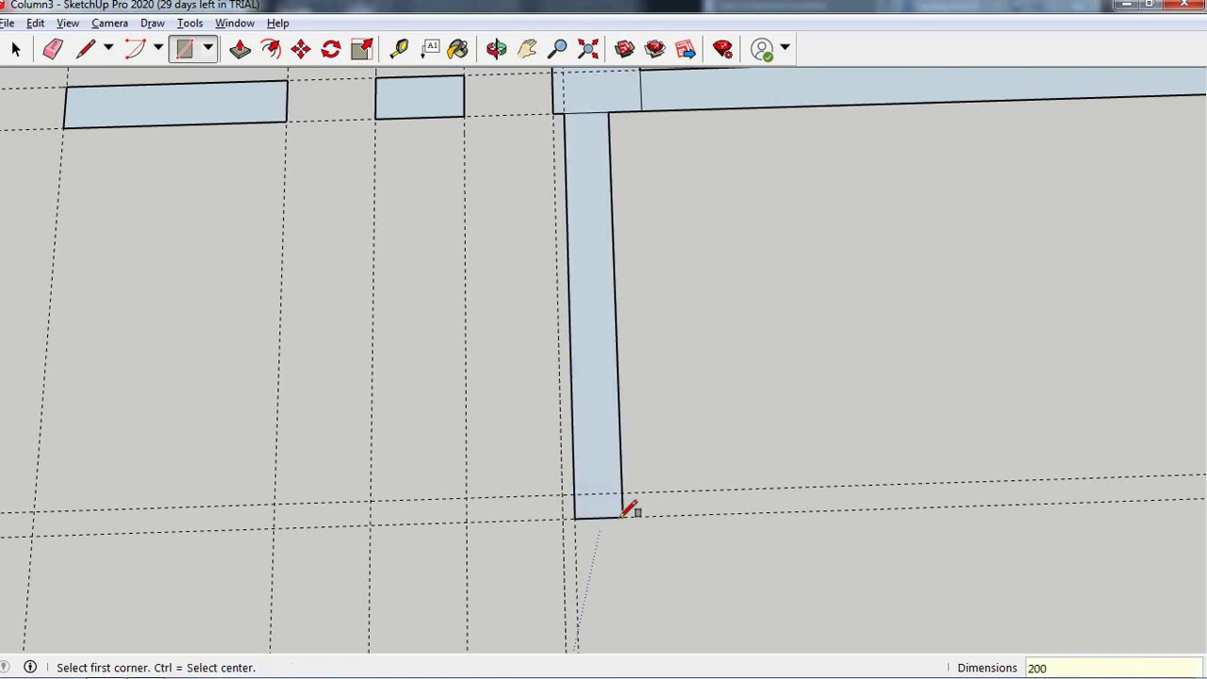
scroll(707, 306, "down", 1)
scroll(627, 199, "up", 1)
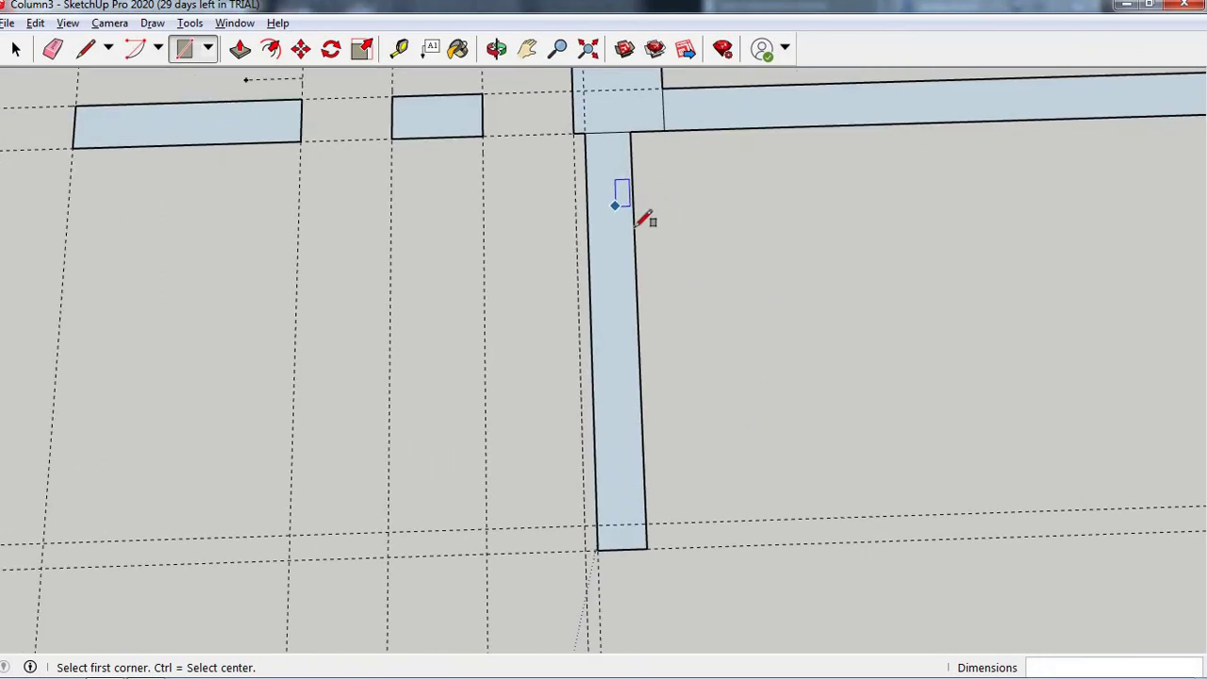
scroll(634, 254, "down", 2)
scroll(628, 423, "up", 1)
scroll(624, 426, "up", 1)
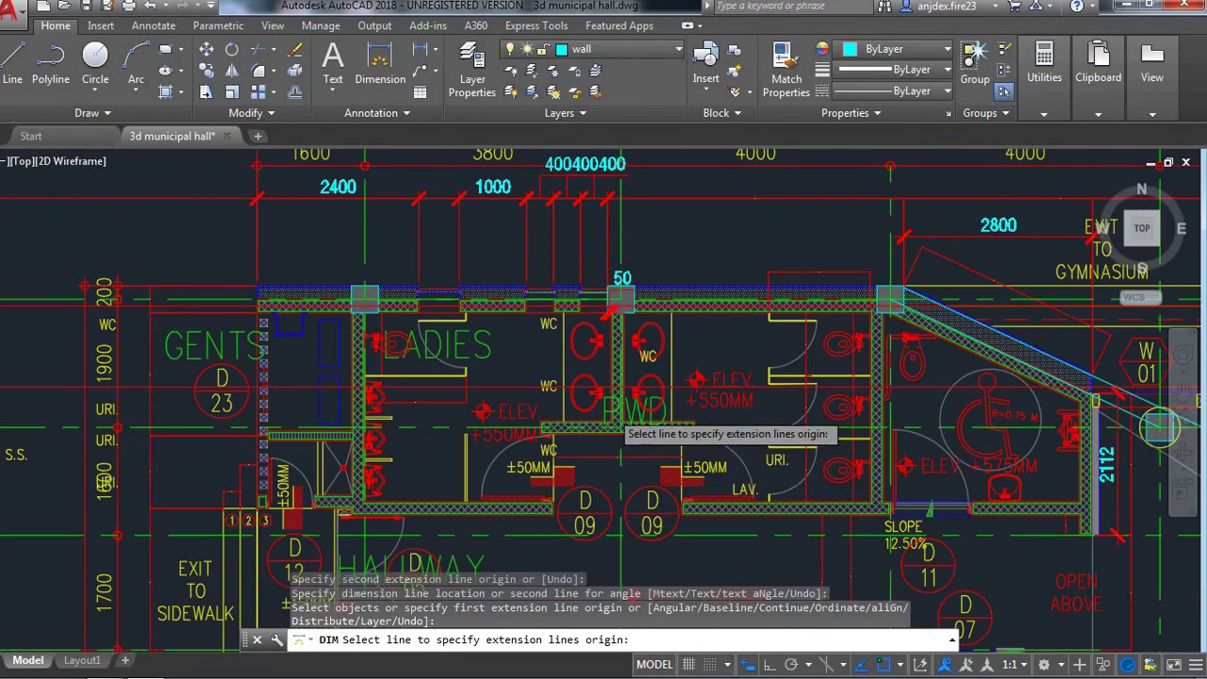
- Dimension the short wall segment near the PWD label as 1050
scroll(617, 426, "up", 5)
scroll(618, 415, "down", 3)
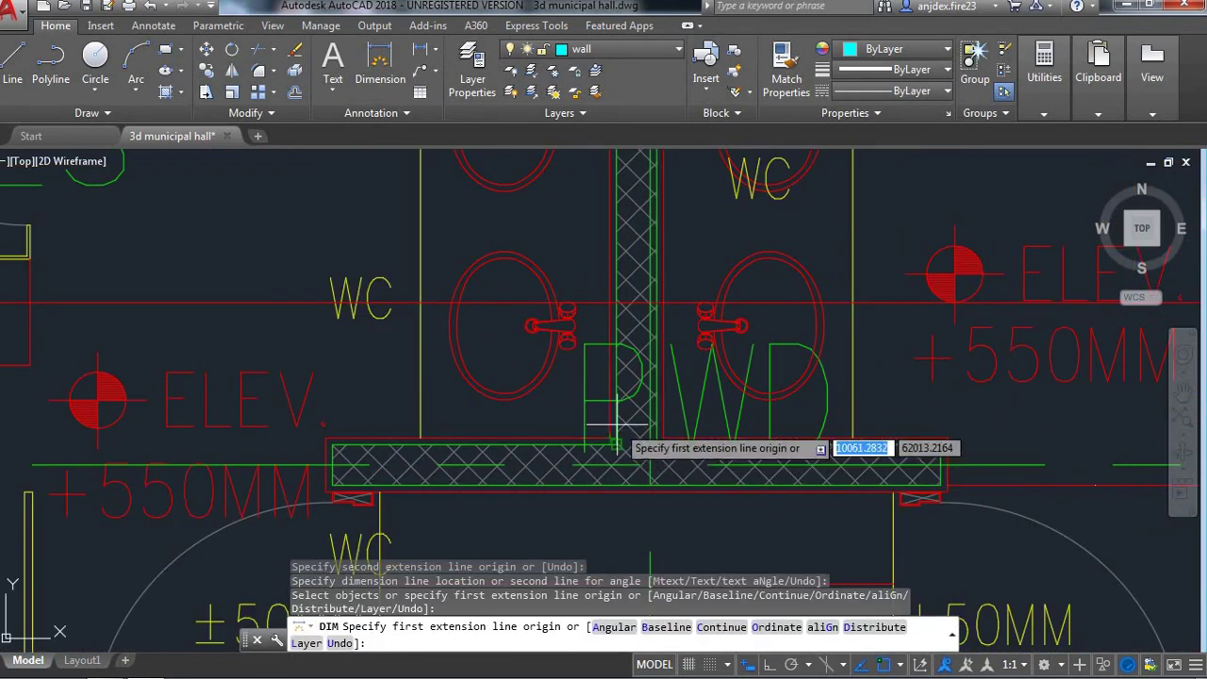
key("Escape")
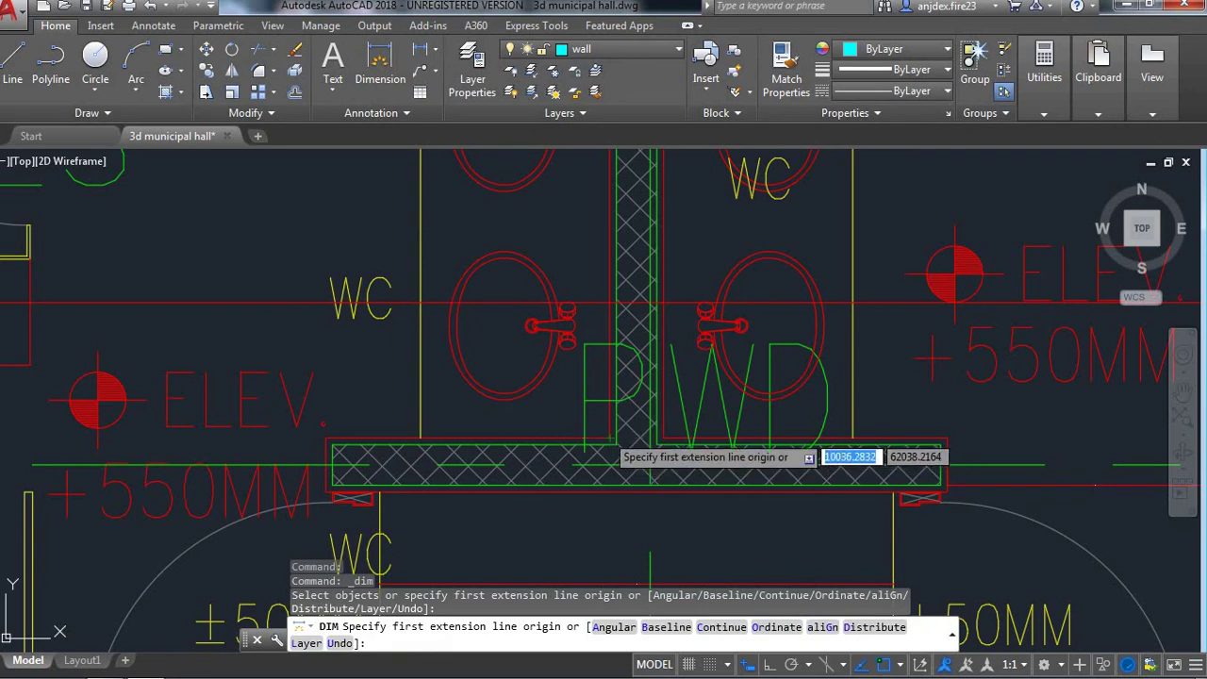
scroll(608, 436, "up", 4)
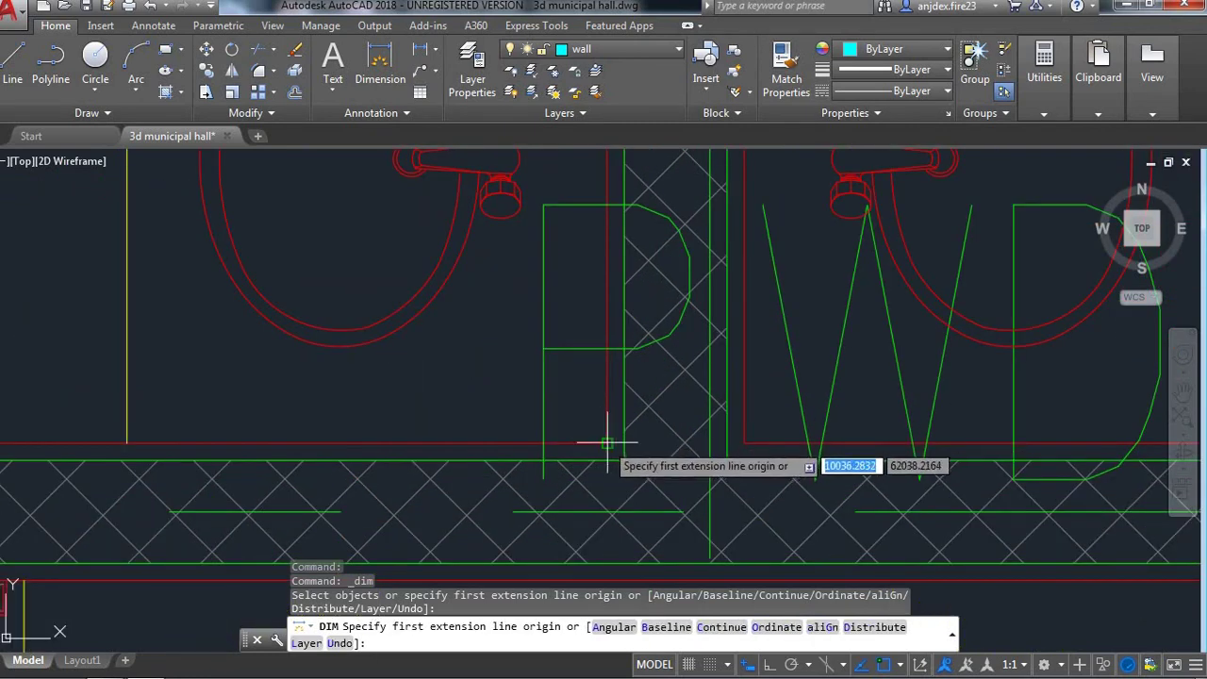
left_click(608, 439)
scroll(608, 440, "down", 4)
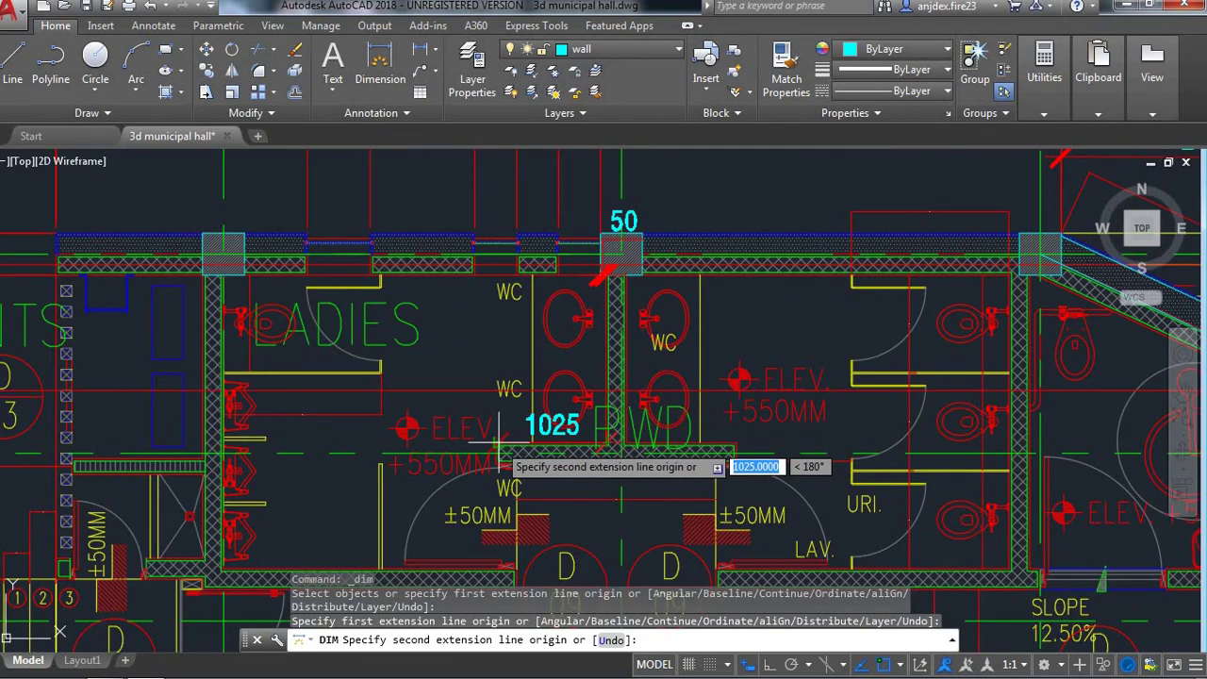
scroll(499, 440, "up", 5)
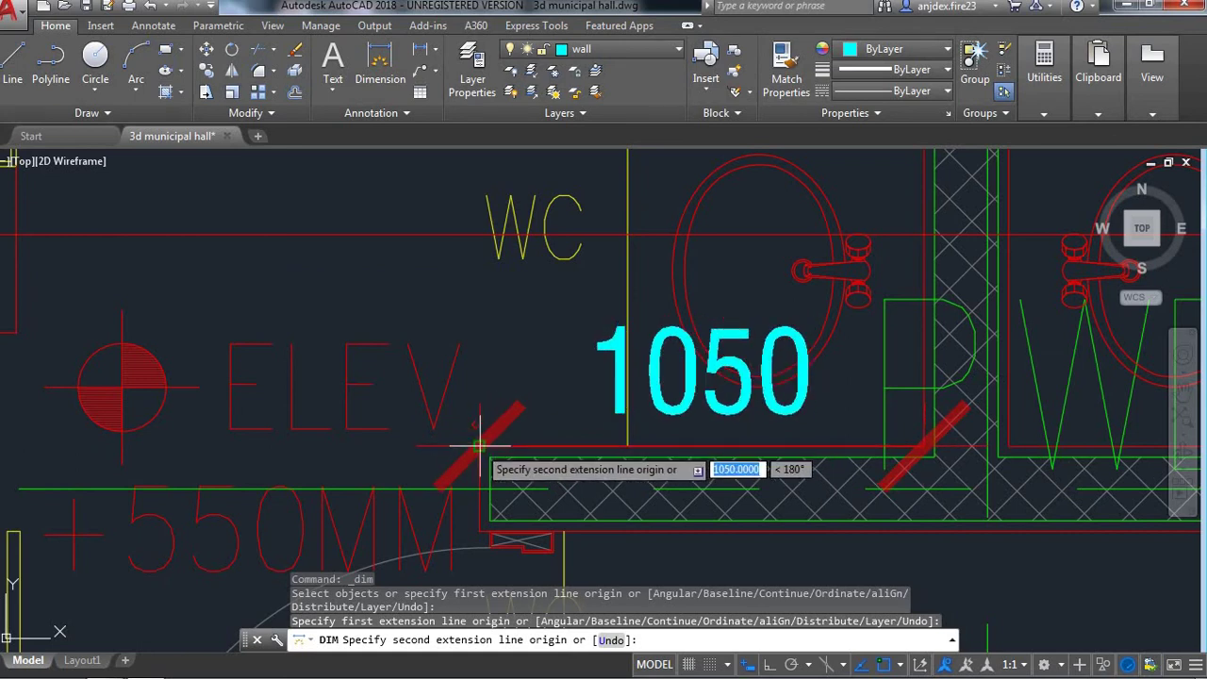
left_click(480, 444)
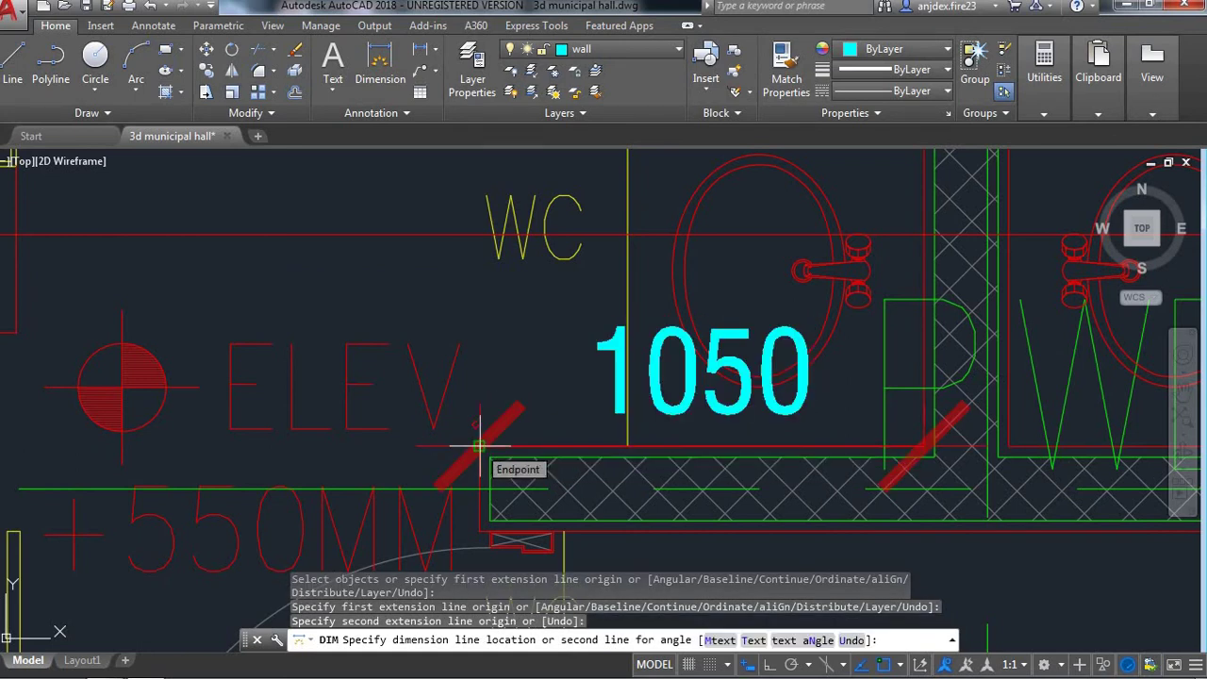
left_click(480, 440)
- Start a second dimension on the wall's right-hand segment, then cancel it
scroll(557, 439, "down", 3)
scroll(699, 448, "down", 2)
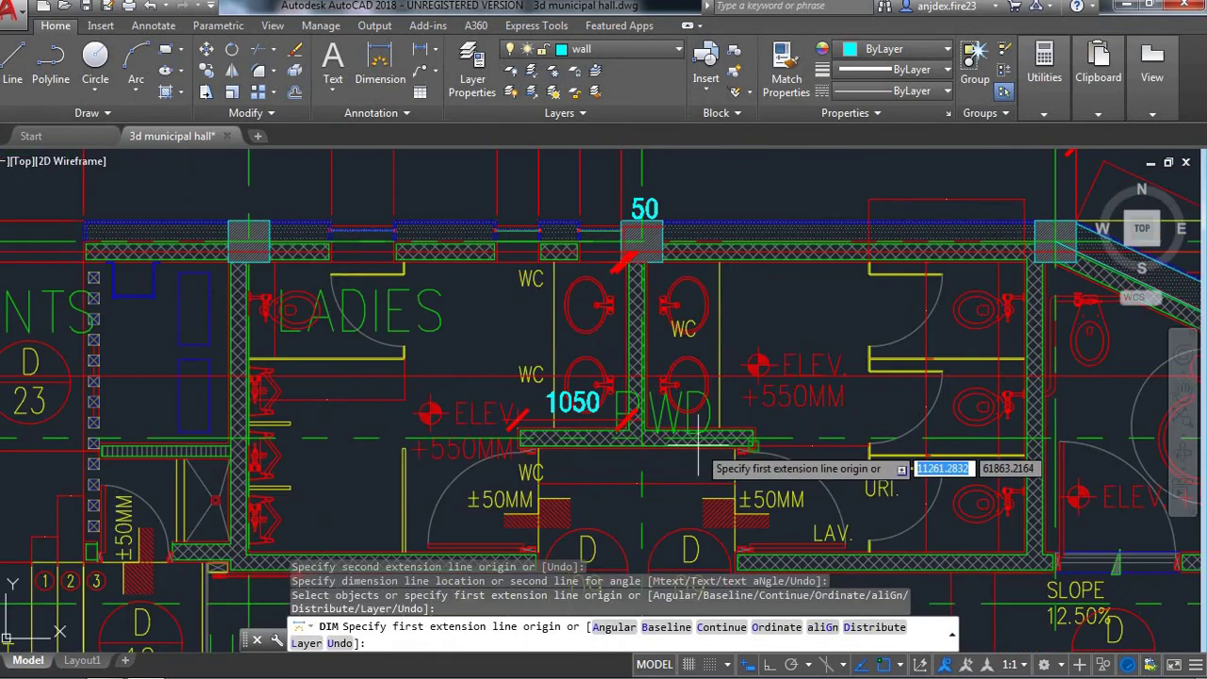
scroll(699, 451, "up", 3)
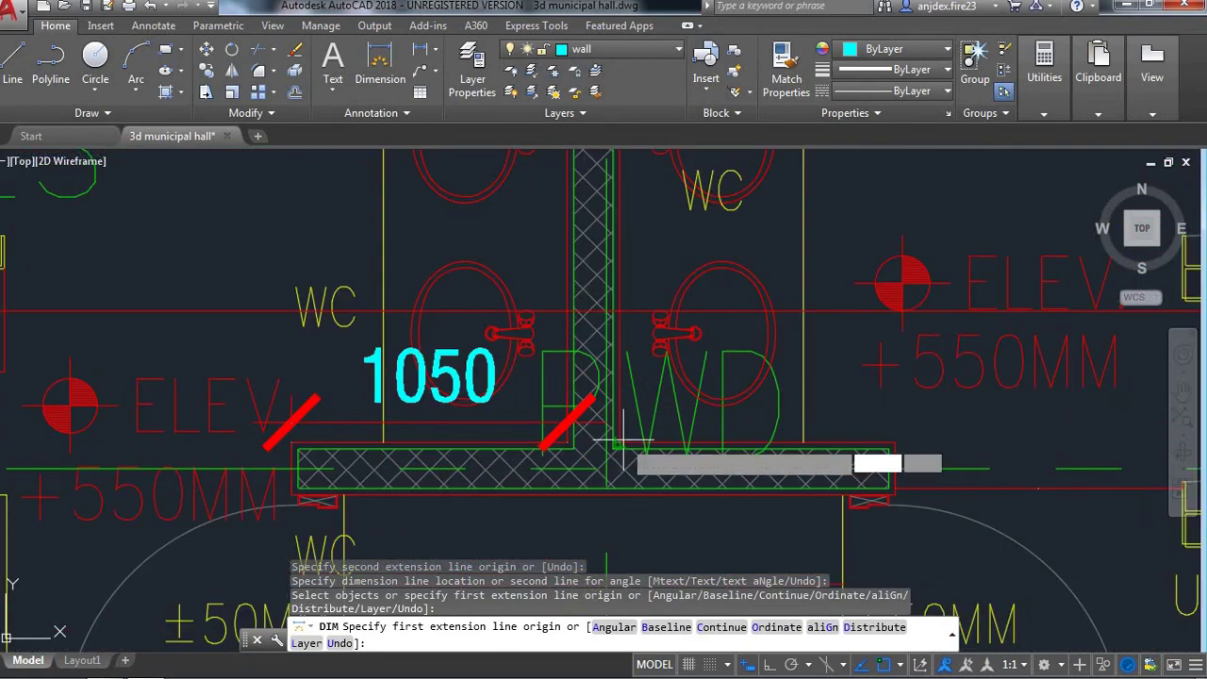
left_click(613, 441)
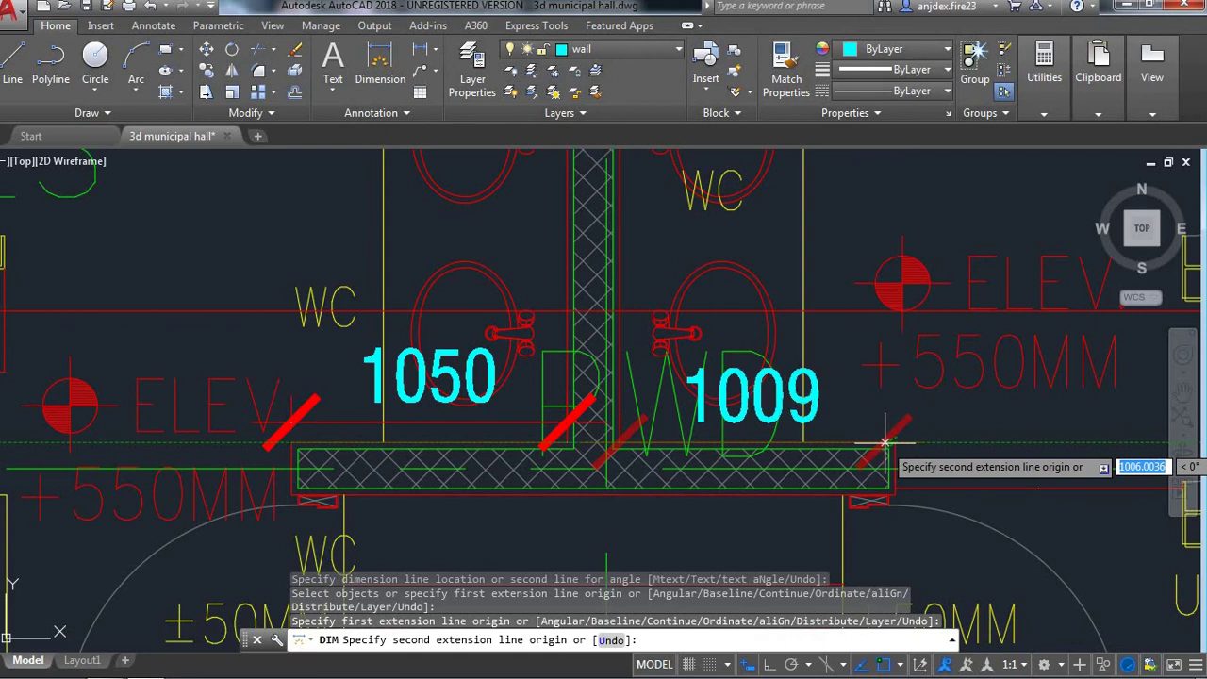
scroll(886, 441, "up", 3)
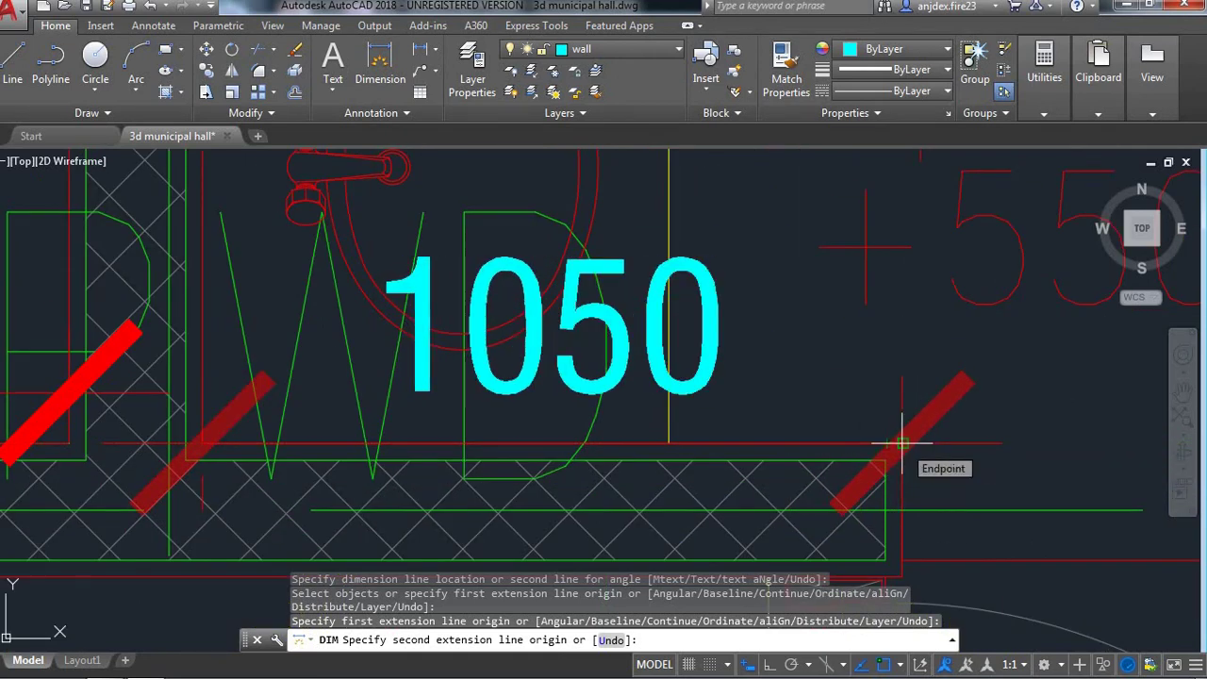
key("Escape")
scroll(866, 430, "down", 4)
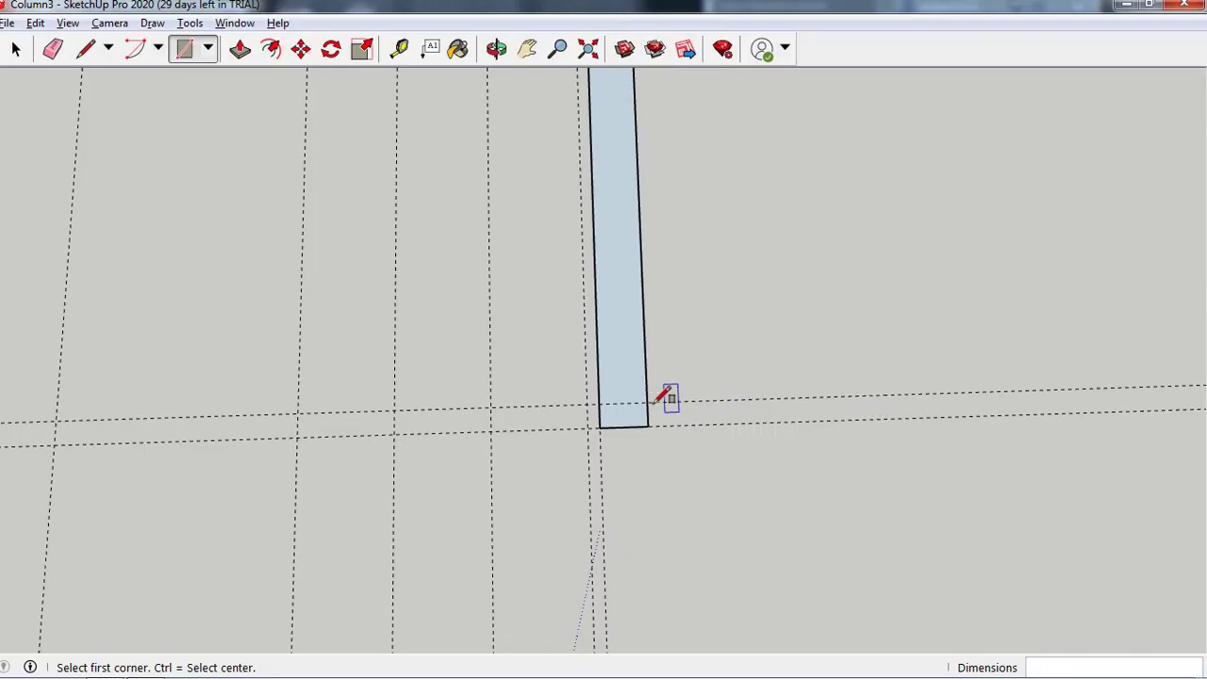
- Pull Tape Measure guides from the column's right and left edges for the next wall
scroll(659, 389, "up", 2)
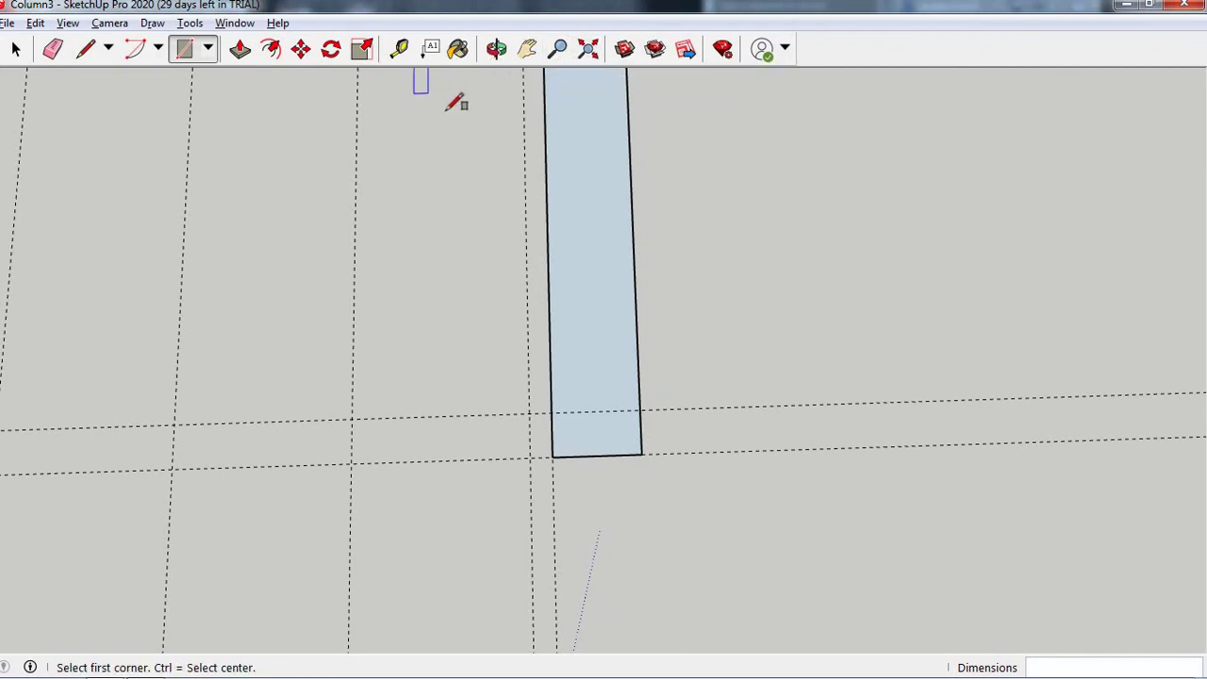
scroll(559, 142, "down", 1)
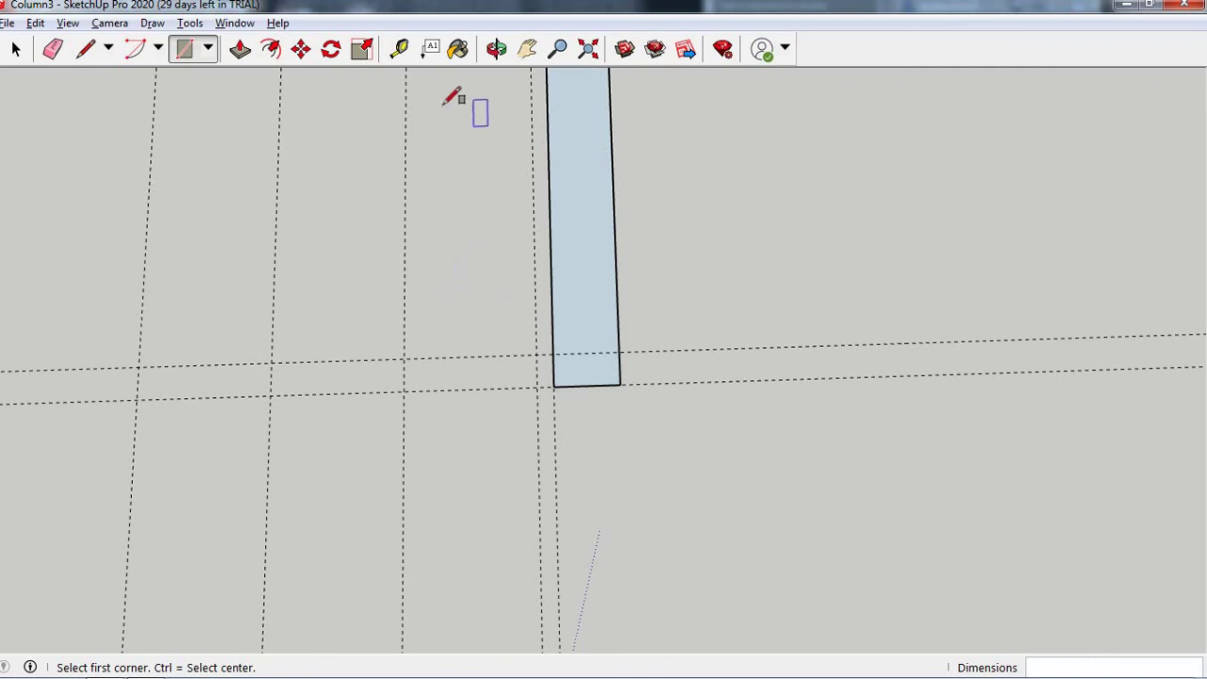
left_click(399, 49)
left_click(618, 334)
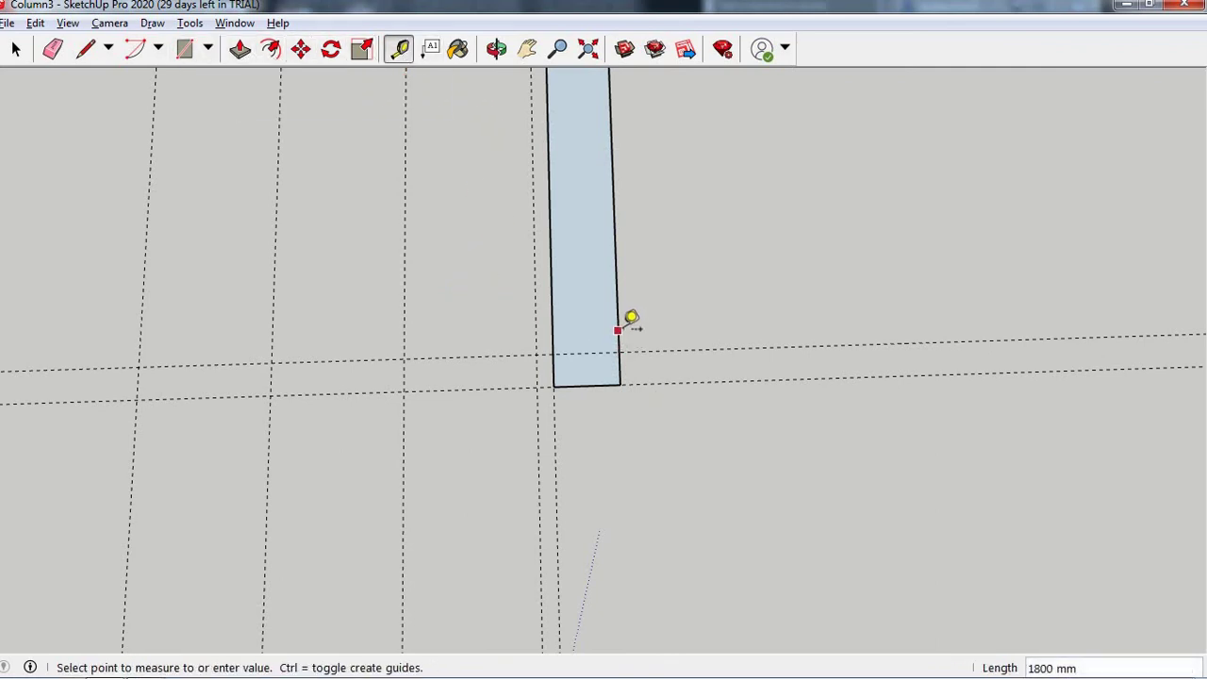
left_click(734, 326)
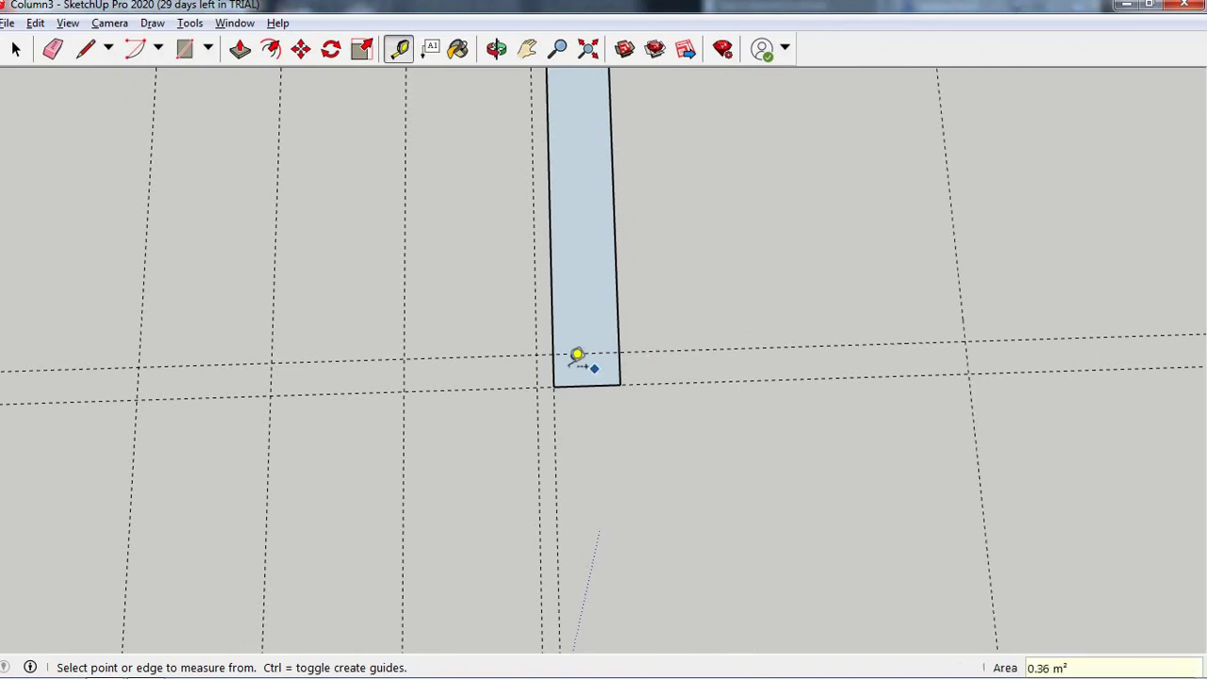
left_click(551, 315)
left_click(330, 320)
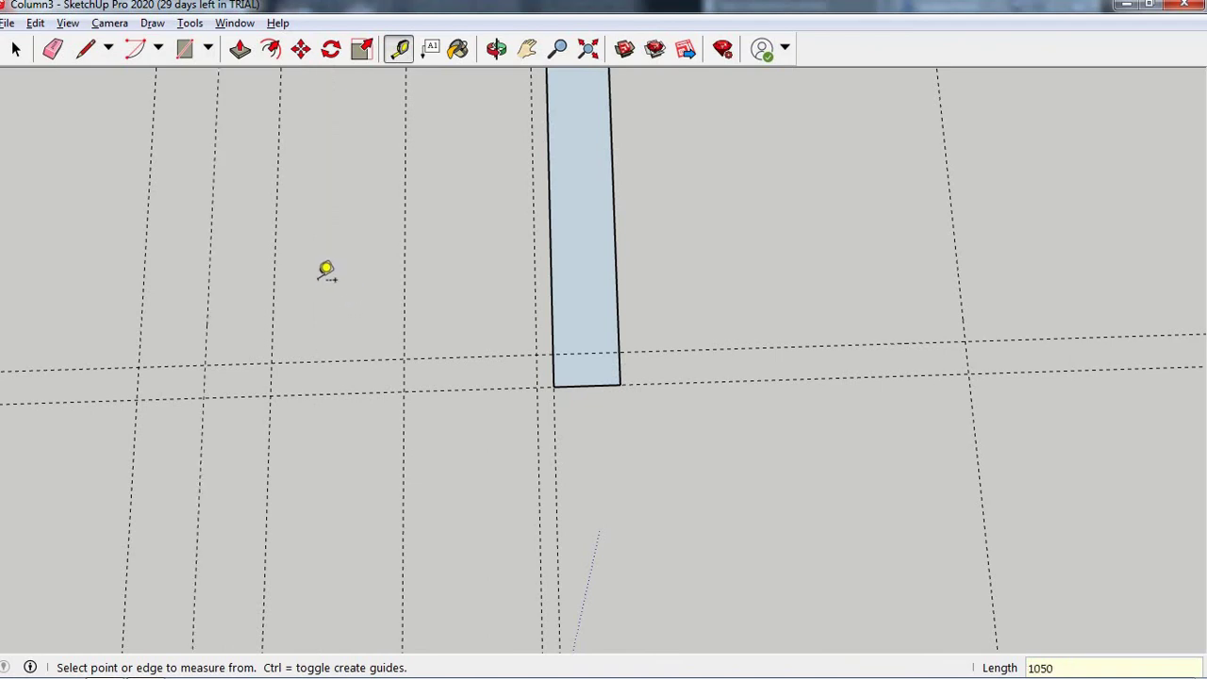
left_click(185, 49)
left_click(204, 396)
type("200")
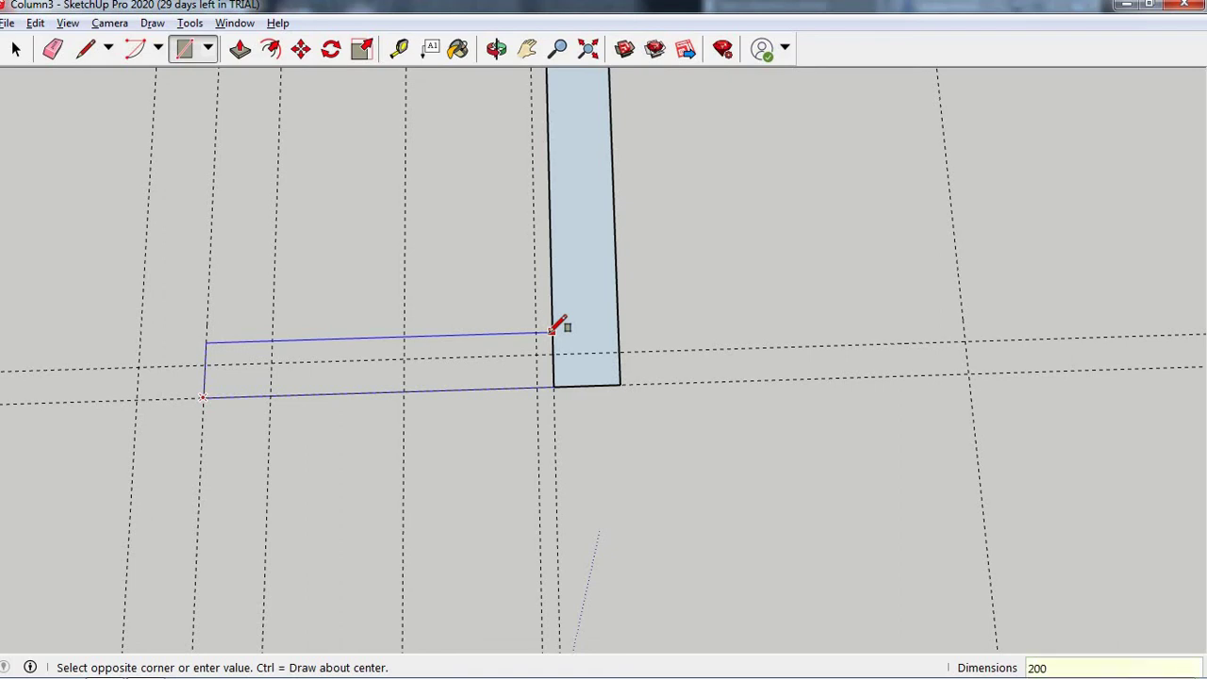
key("Return")
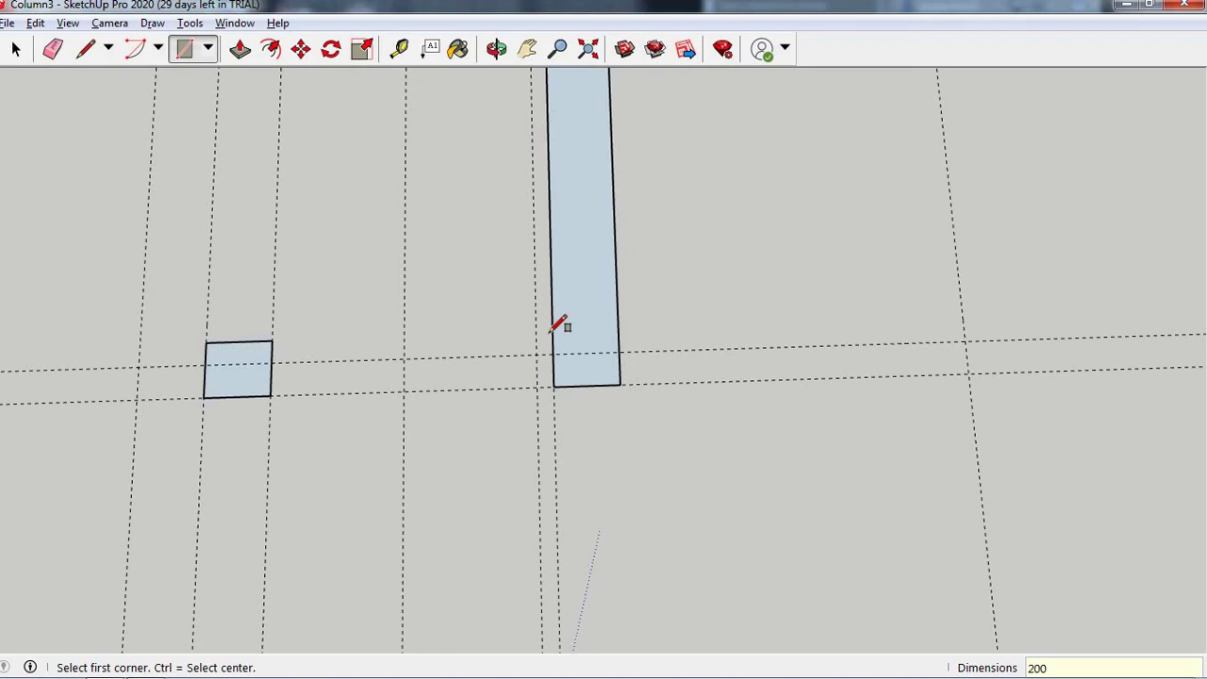
key("ctrl+z")
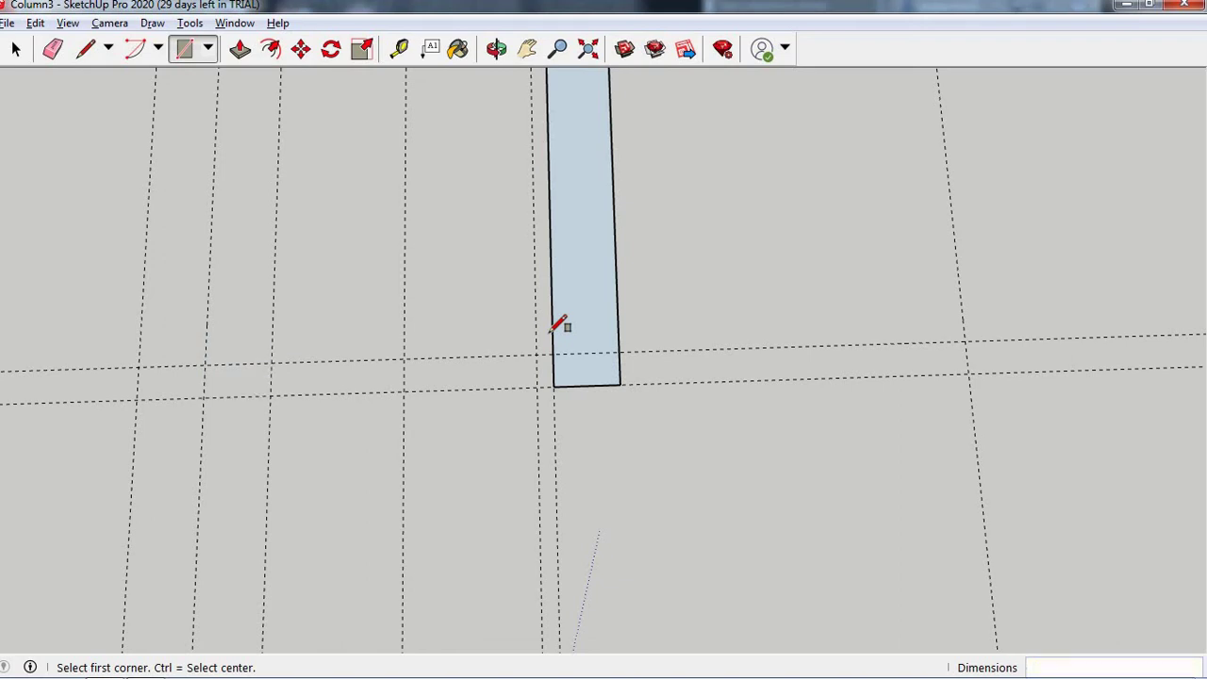
left_click(363, 52)
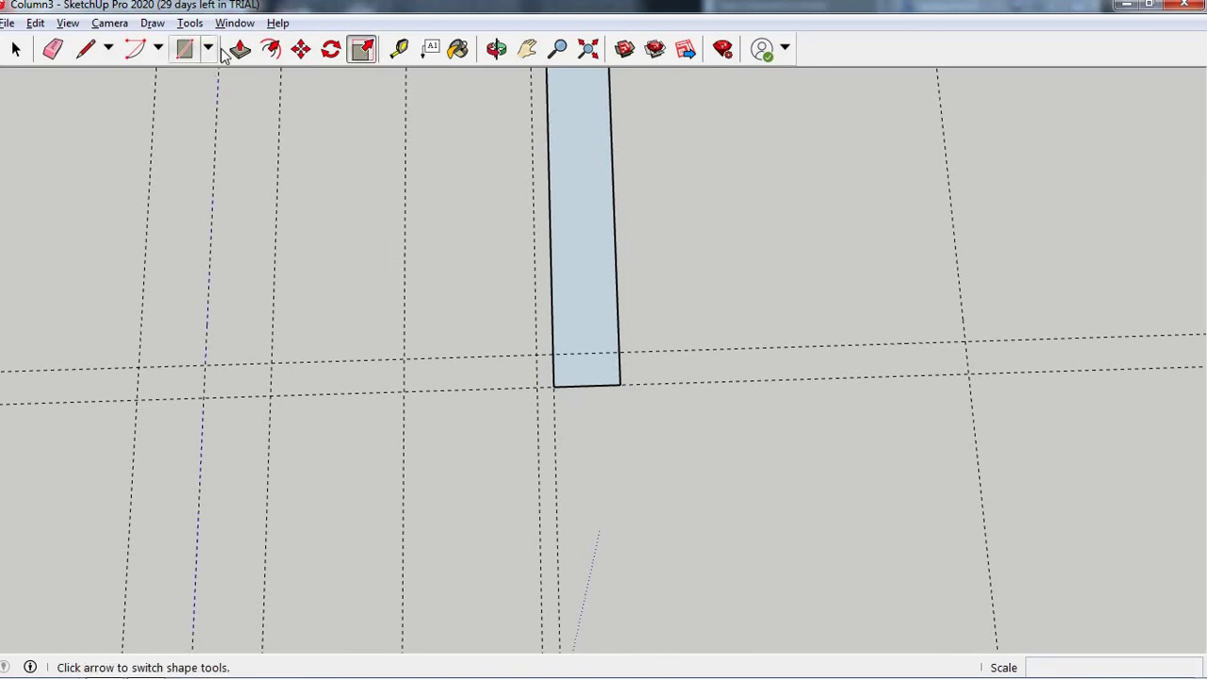
left_click(185, 49)
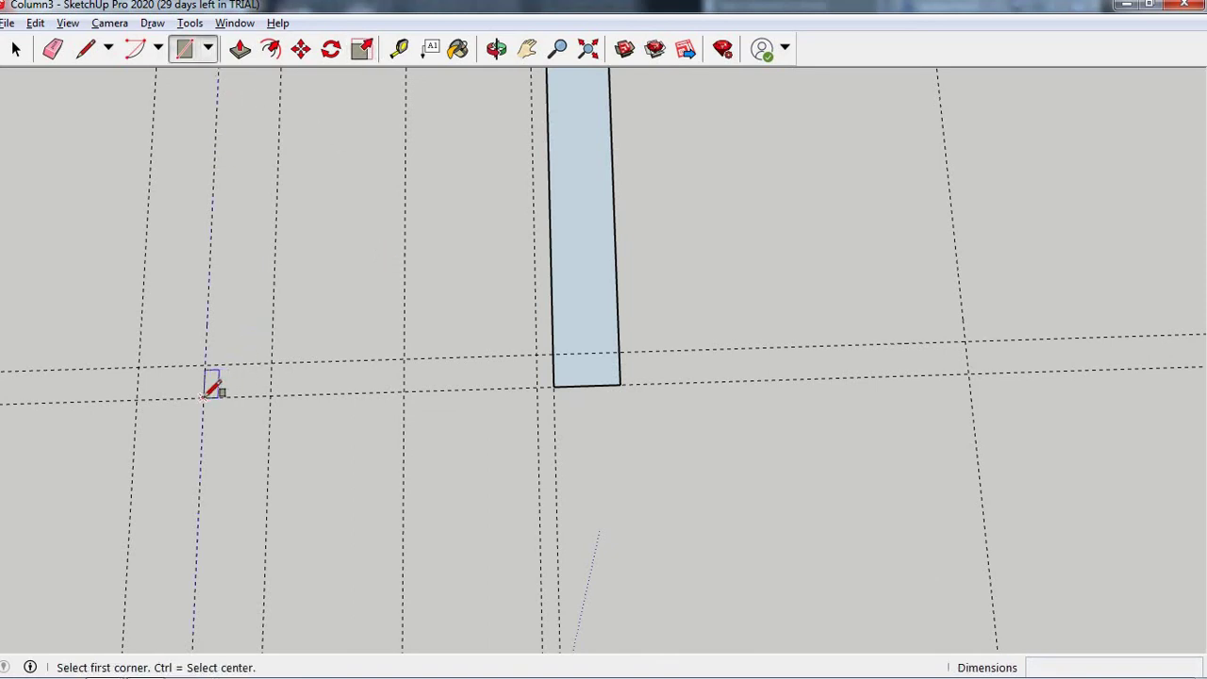
left_click(204, 396)
type("1050'200")
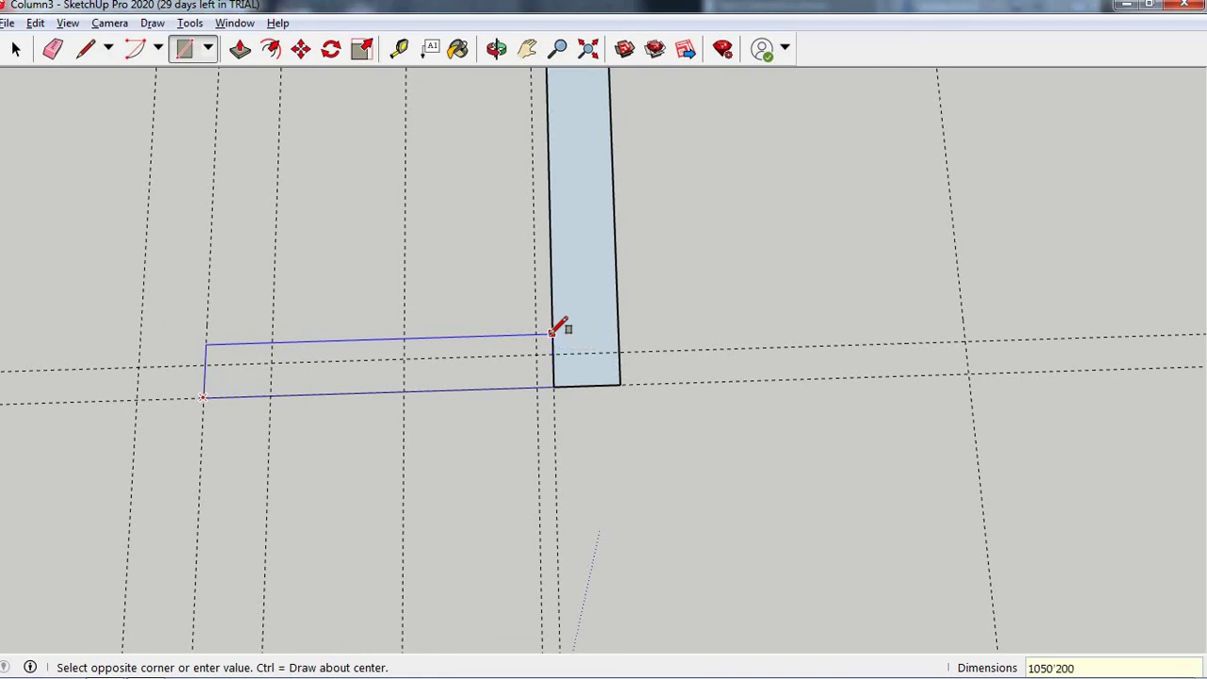
left_click(552, 333)
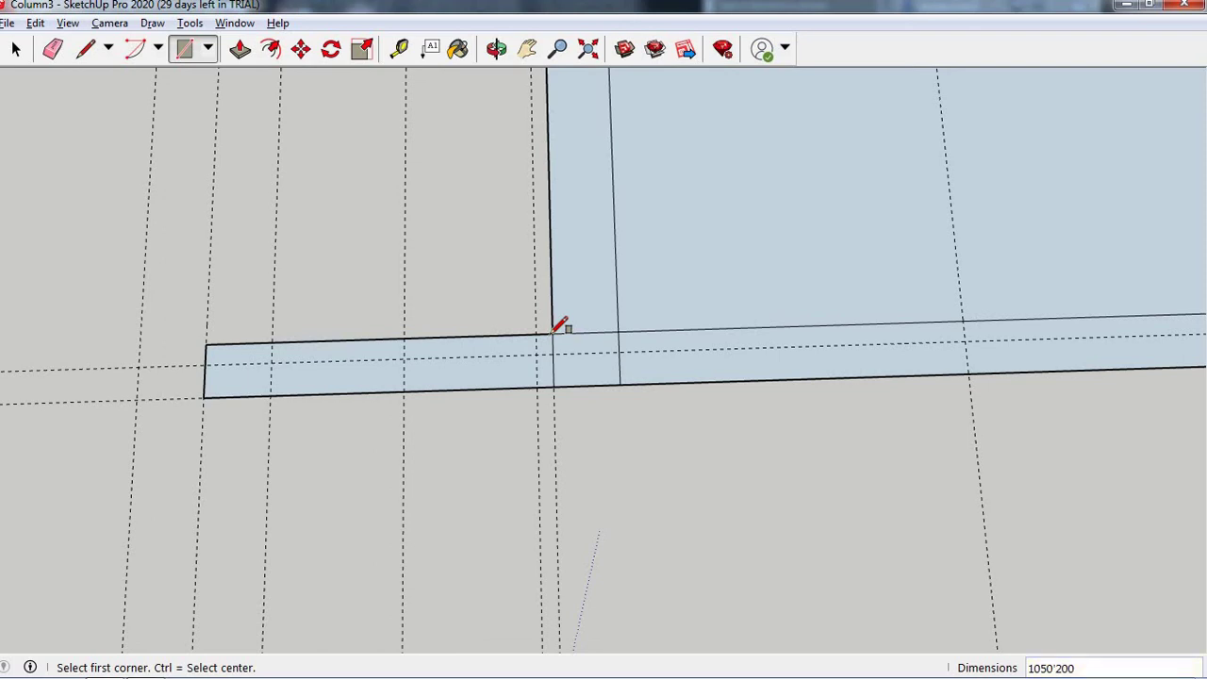
key("ctrl+z")
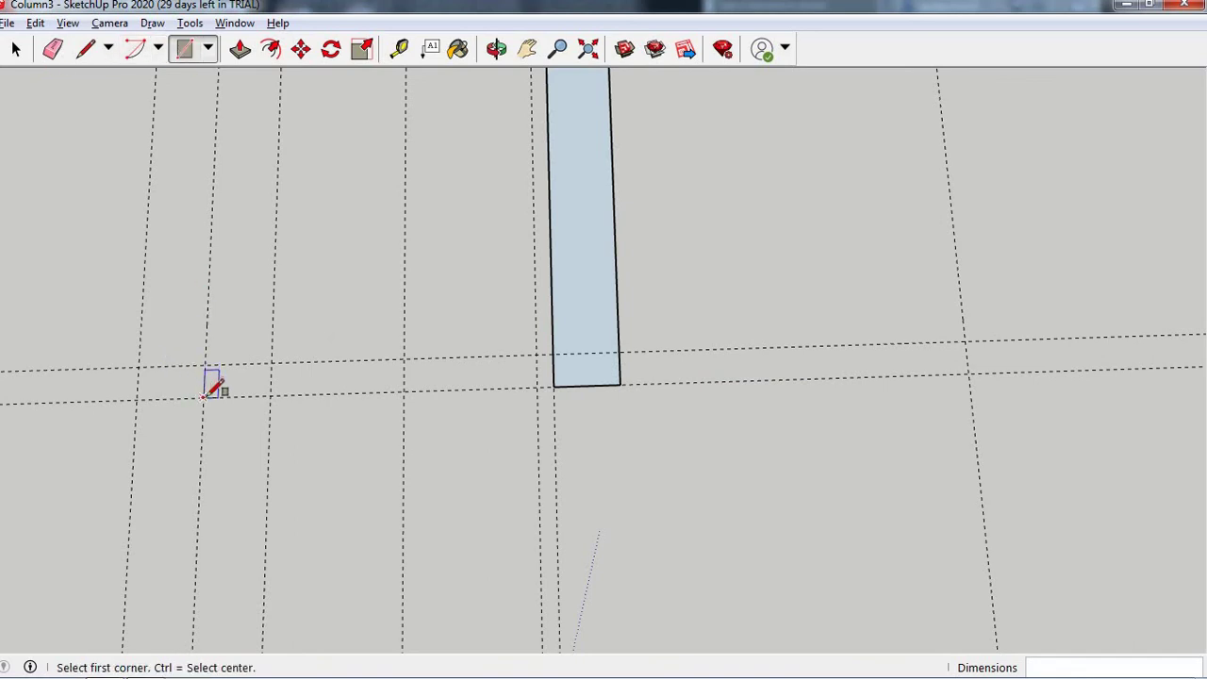
- Draw a 1050 × 200 mm horizontal wall rectangle from the wall corner
left_click(203, 397)
type("1050,")
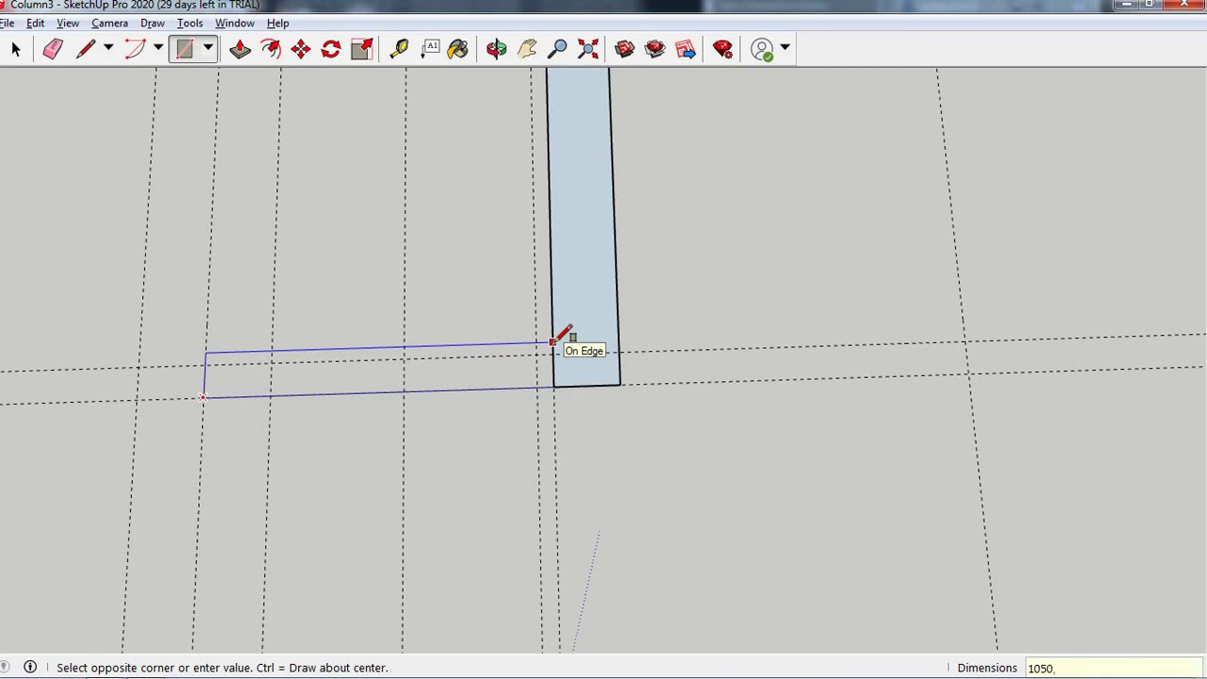
type("200")
key("Return")
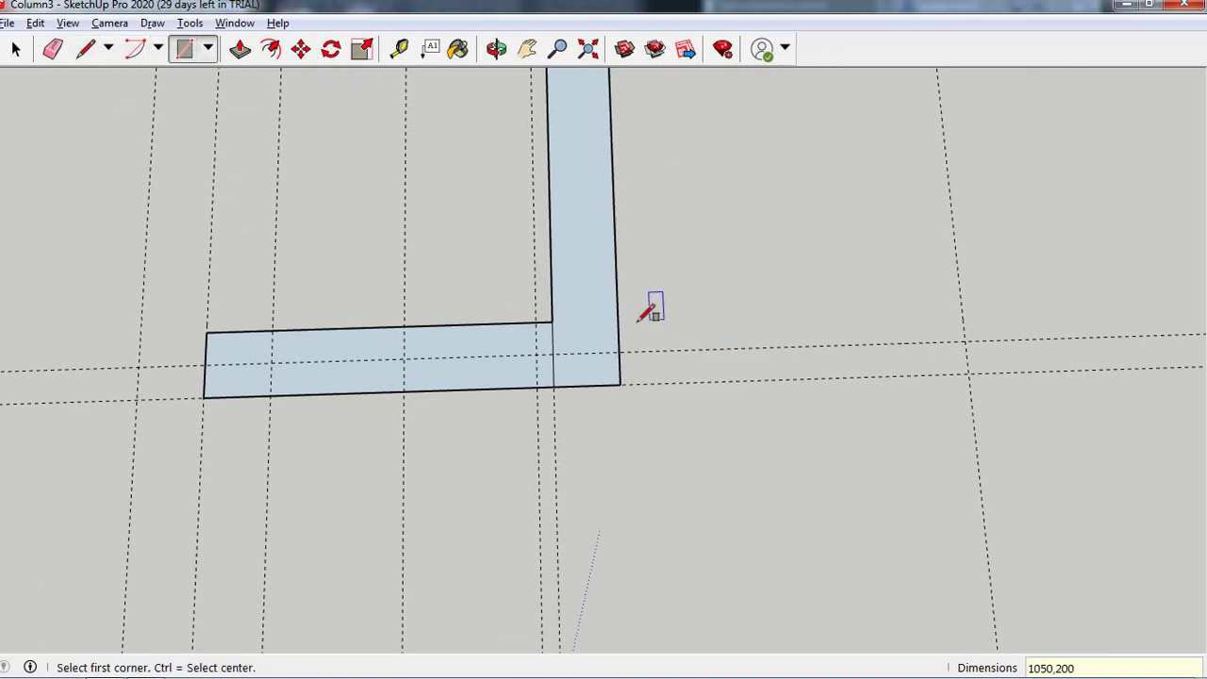
- Draw the wall strip from the guide intersection rightward, completing the T-junction
left_click(971, 373)
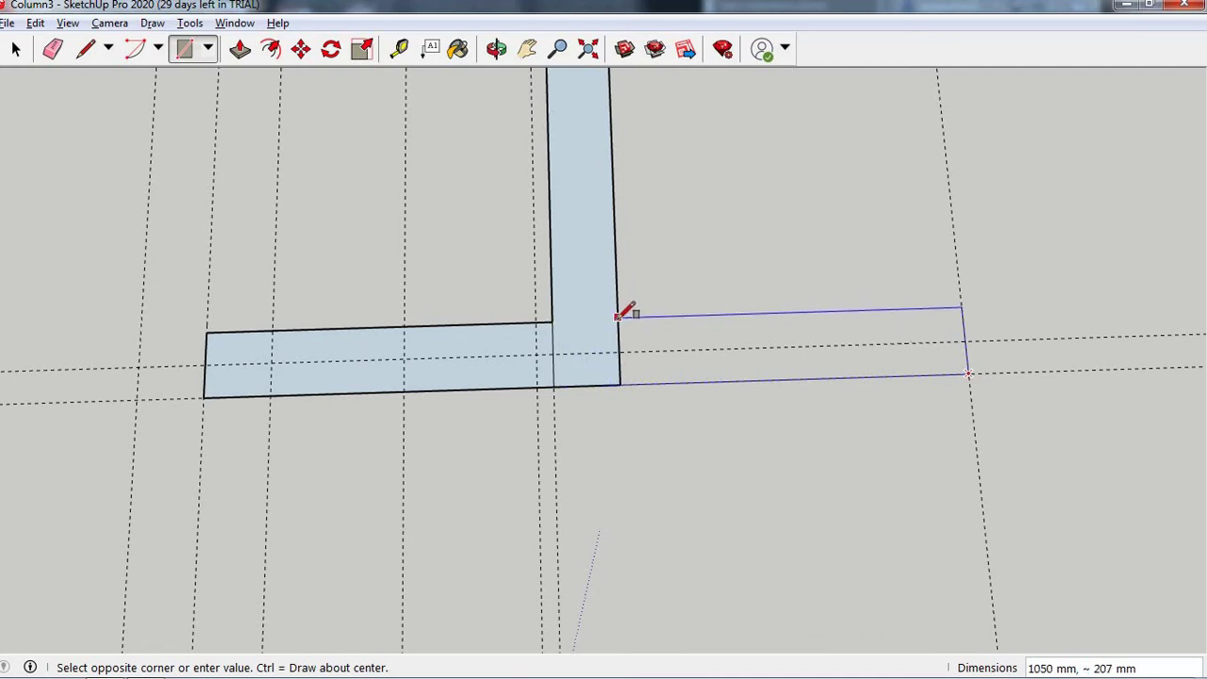
left_click(568, 312)
scroll(651, 321, "down", 2)
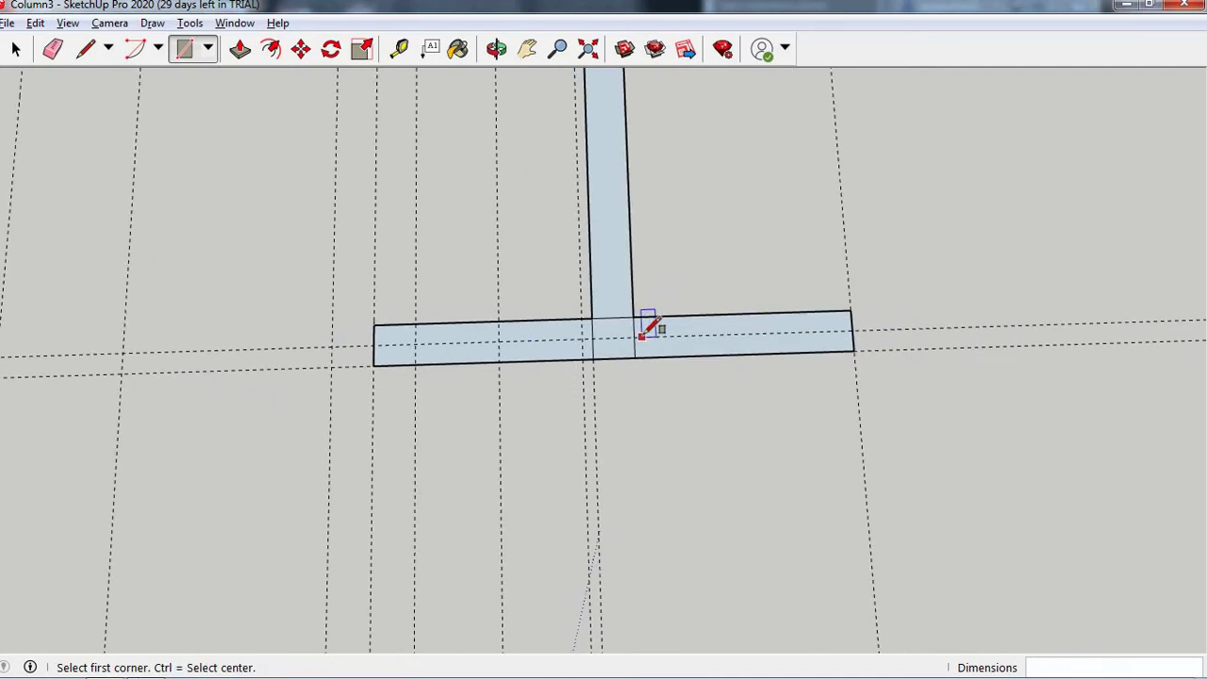
scroll(649, 328, "up", 1)
scroll(618, 306, "up", 1)
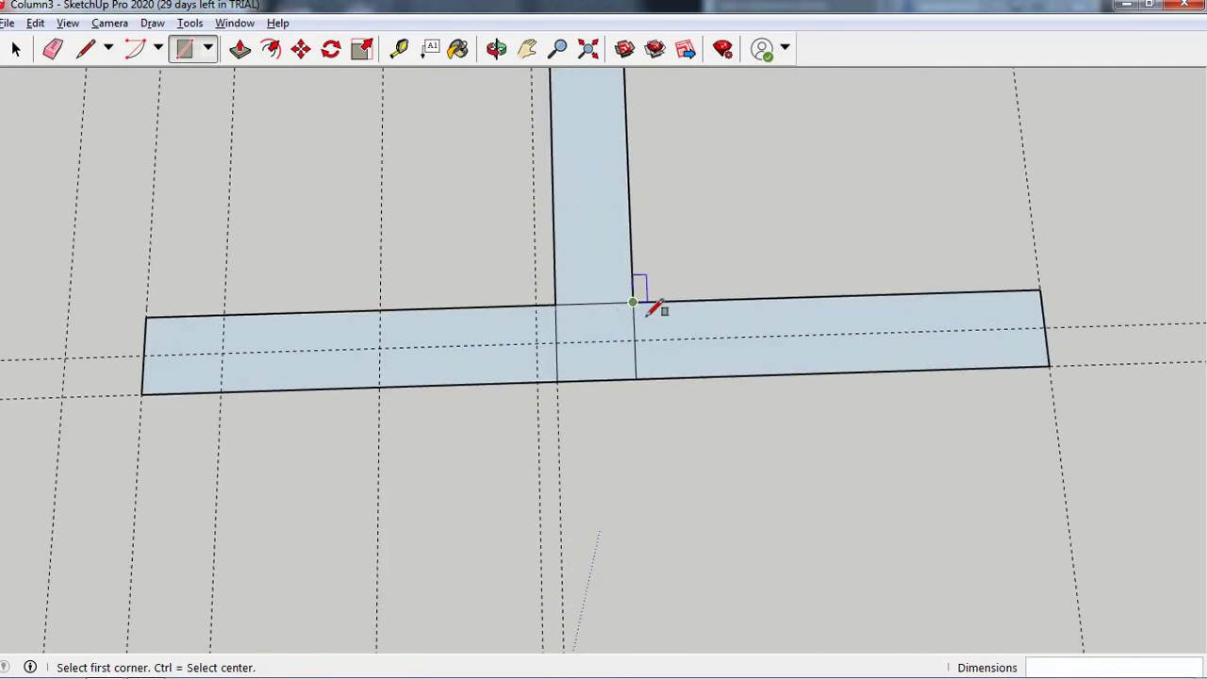
key("m")
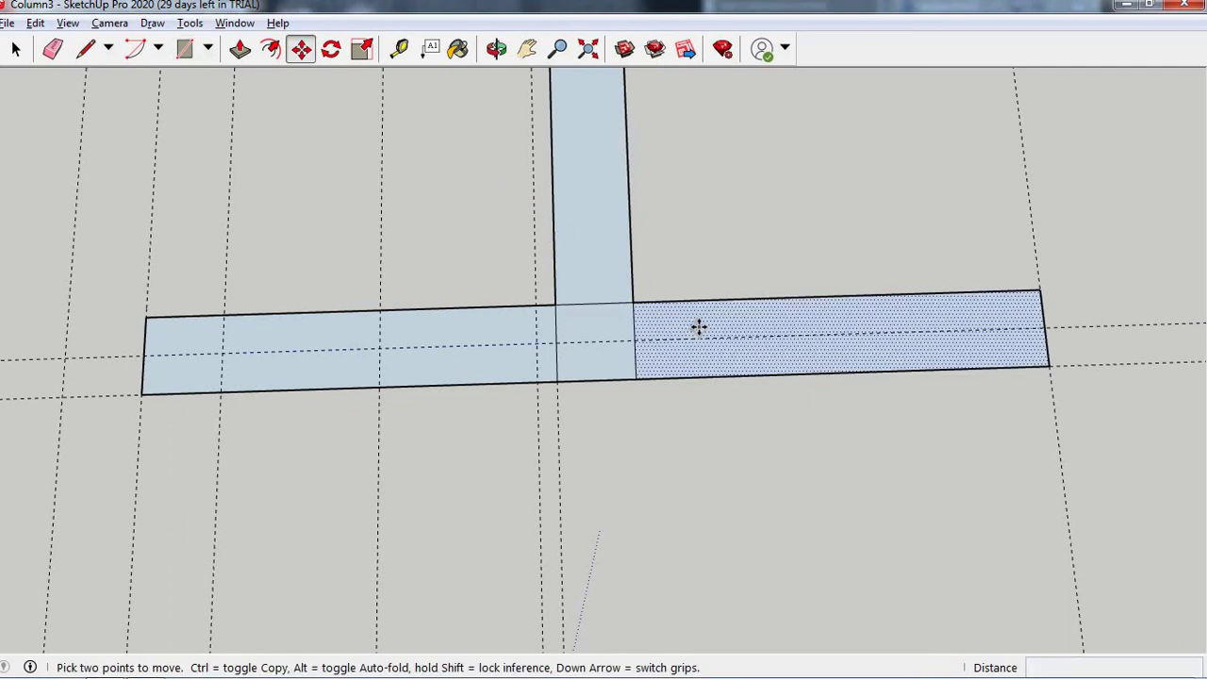
left_click(698, 327)
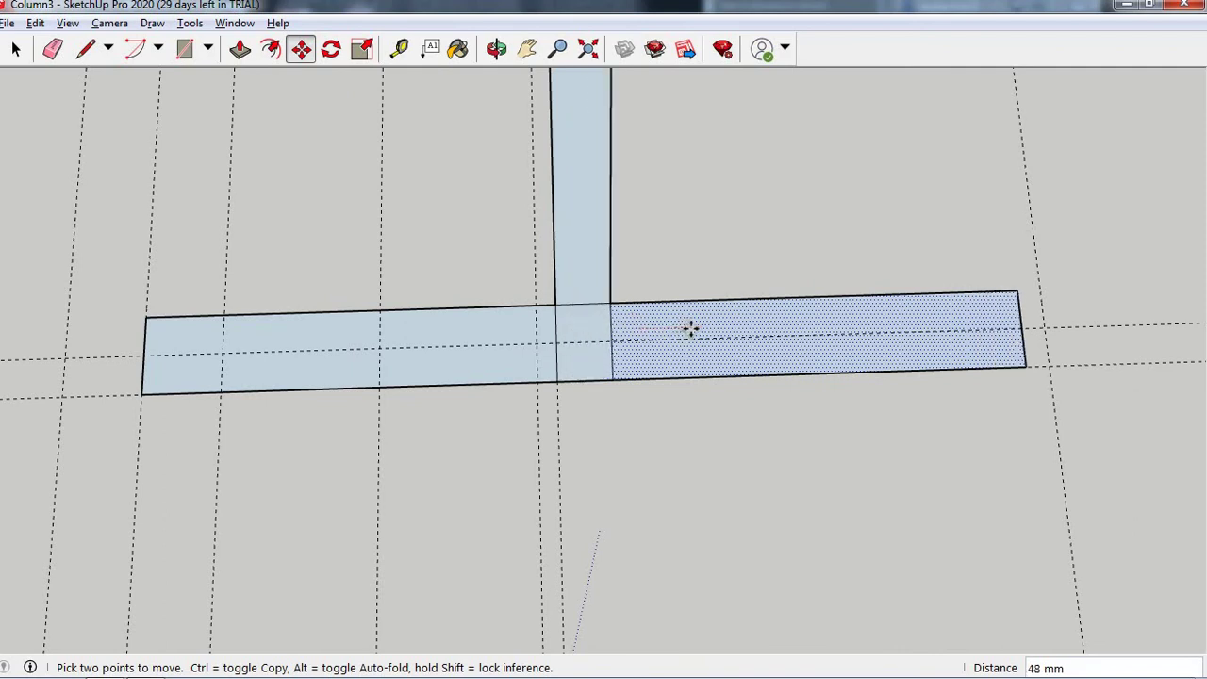
key("Escape")
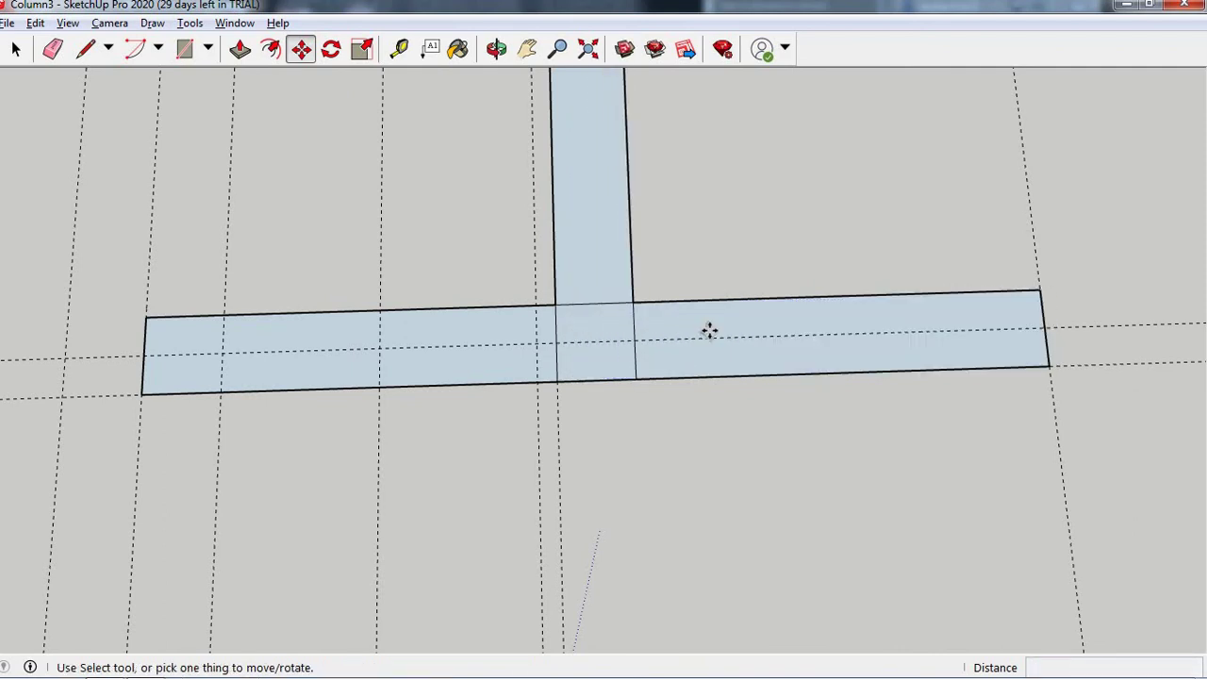
left_click(574, 305)
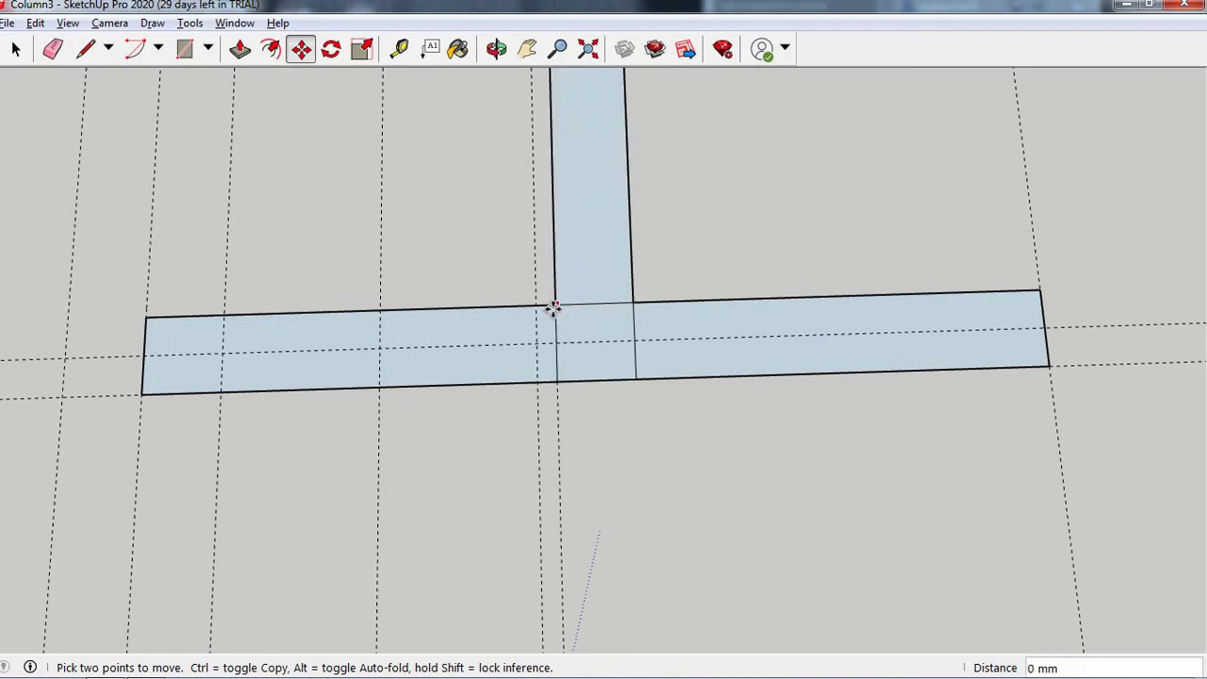
left_click(555, 307)
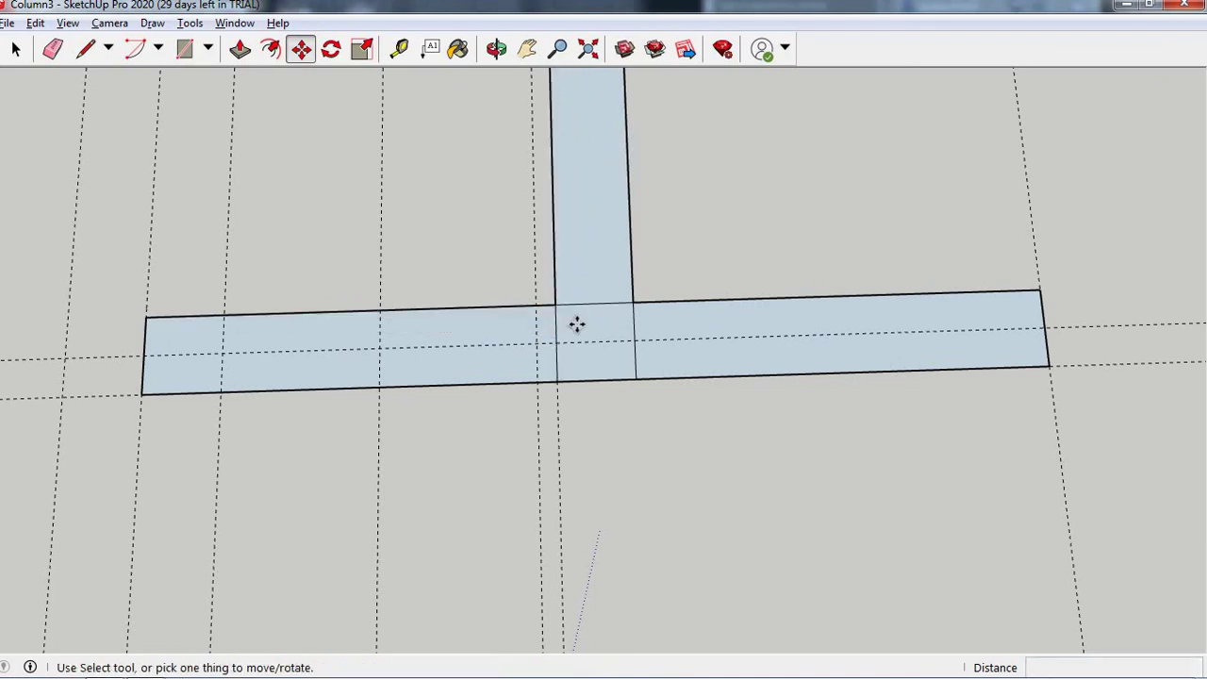
scroll(652, 436, "down", 2)
scroll(676, 453, "down", 2)
scroll(684, 304, "down", 1)
scroll(617, 377, "down", 1)
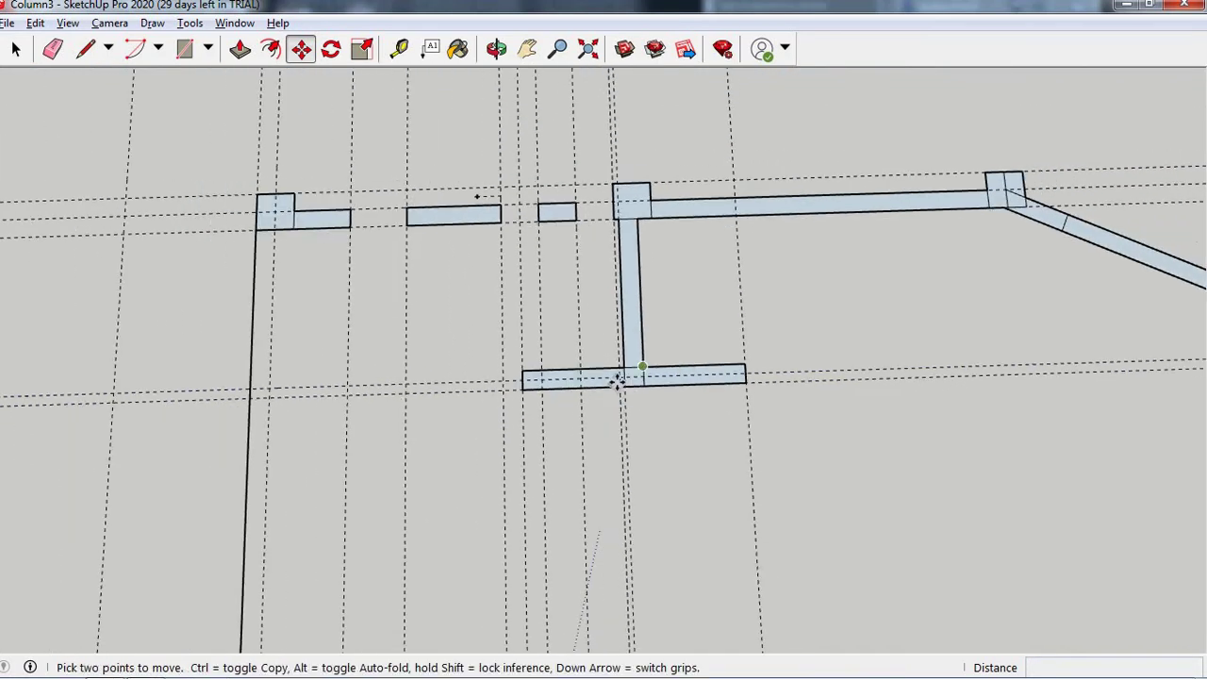
scroll(528, 382, "down", 2)
scroll(656, 397, "up", 2)
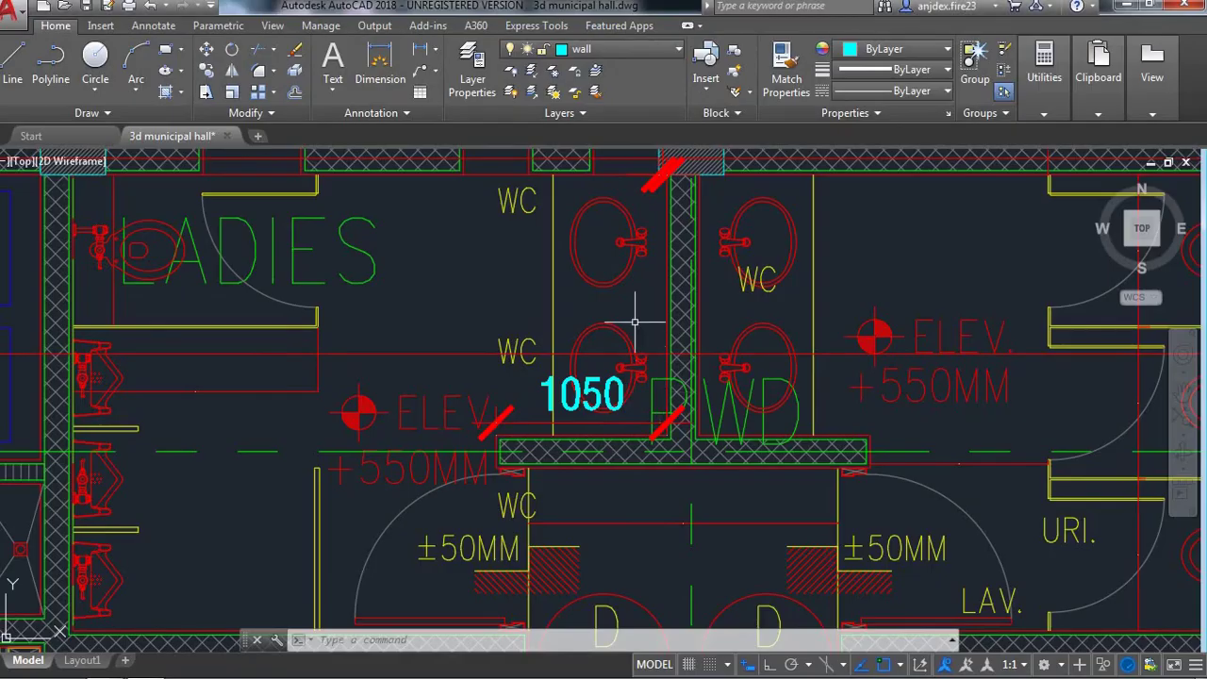
scroll(613, 316, "up", 2)
scroll(651, 292, "down", 4)
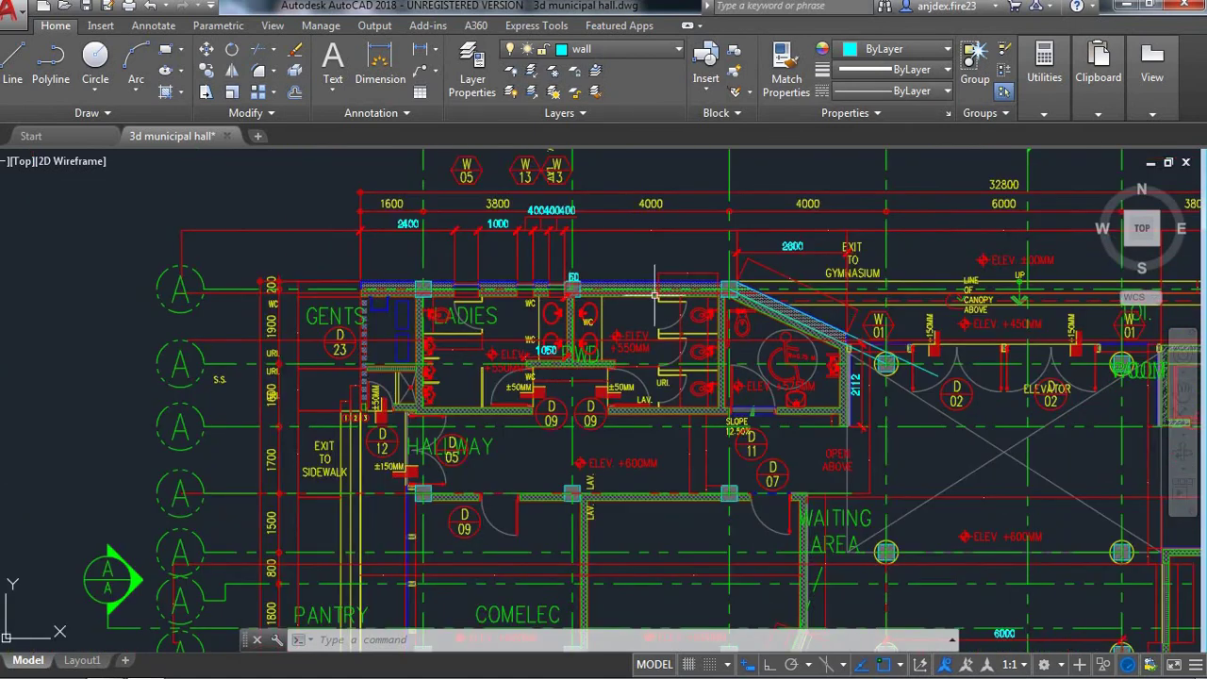
scroll(844, 335, "up", 2)
scroll(803, 345, "up", 2)
scroll(804, 345, "up", 3)
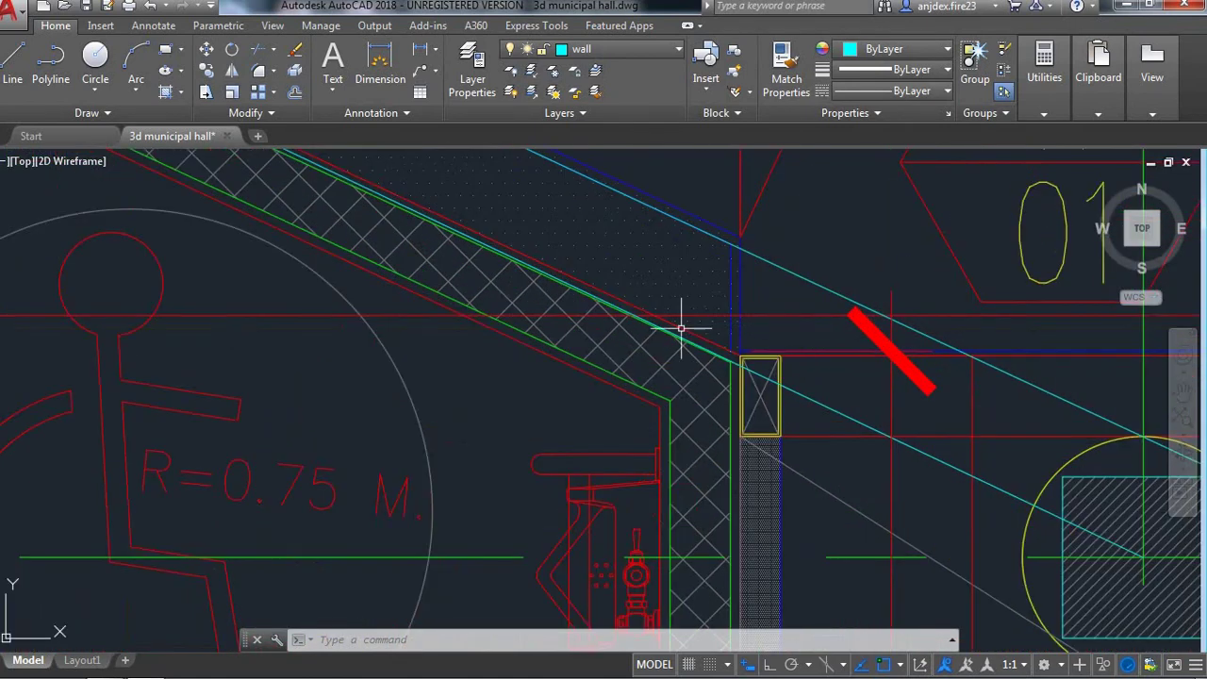
scroll(675, 332, "down", 1)
scroll(722, 377, "up", 5)
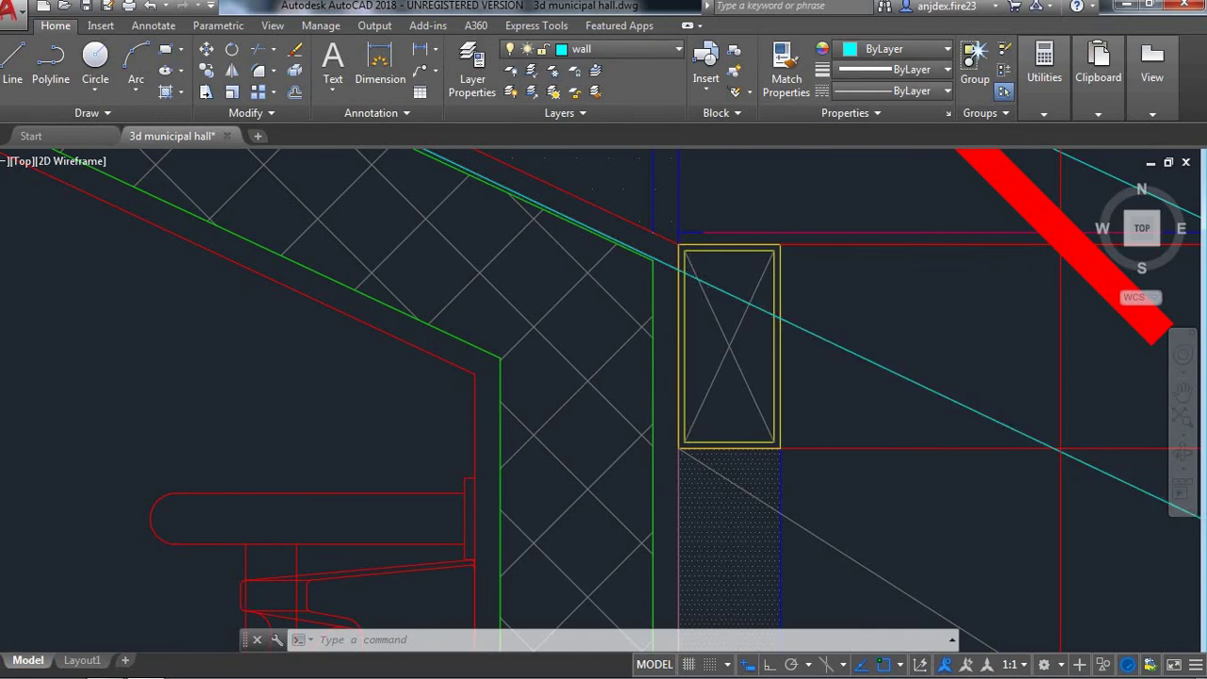
scroll(691, 414, "down", 3)
scroll(694, 407, "down", 2)
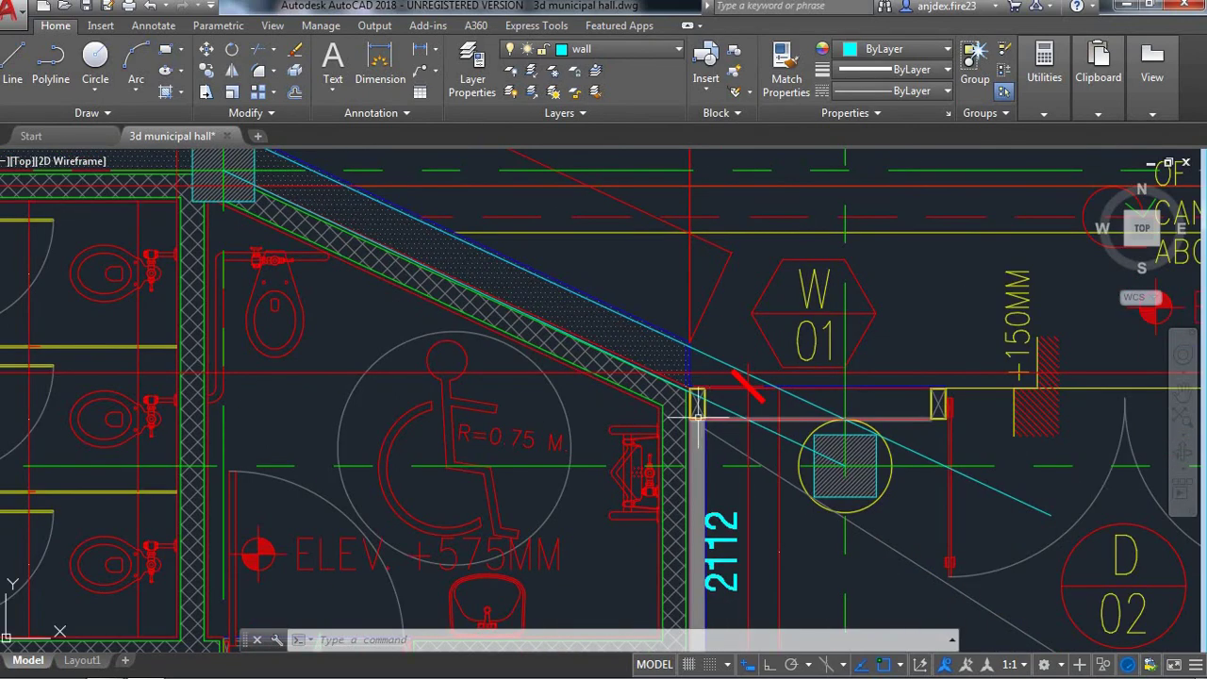
scroll(703, 404, "down", 3)
scroll(707, 407, "down", 3)
scroll(724, 412, "up", 3)
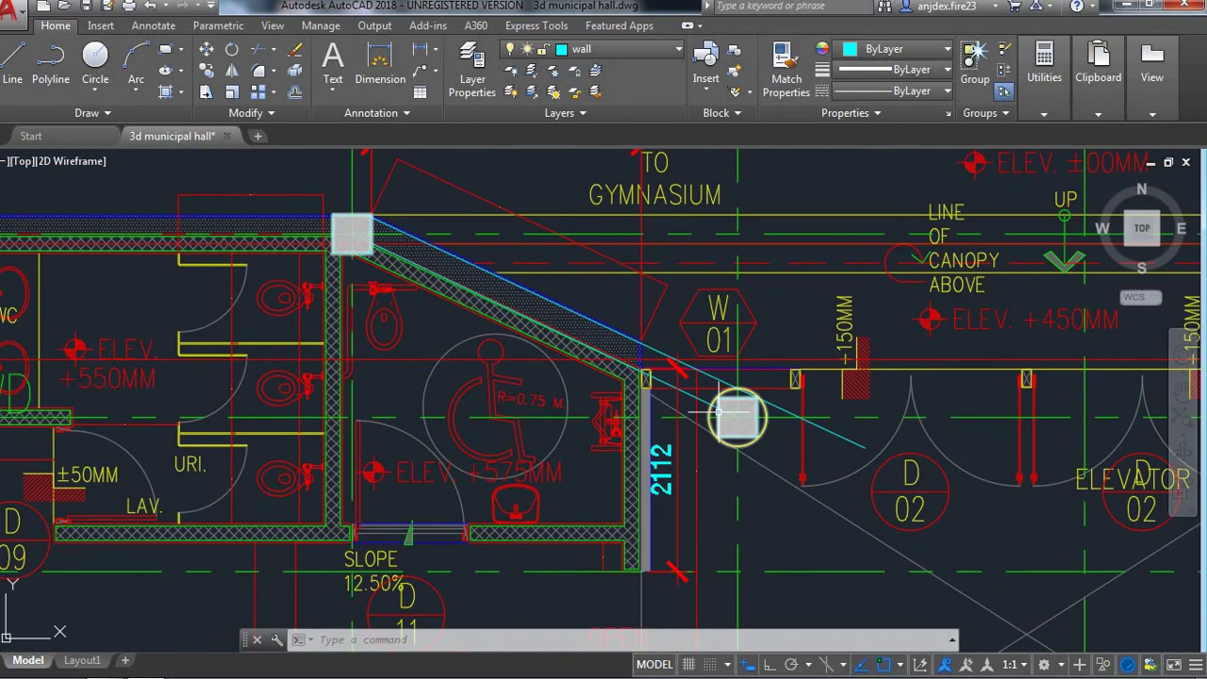
scroll(716, 400, "up", 3)
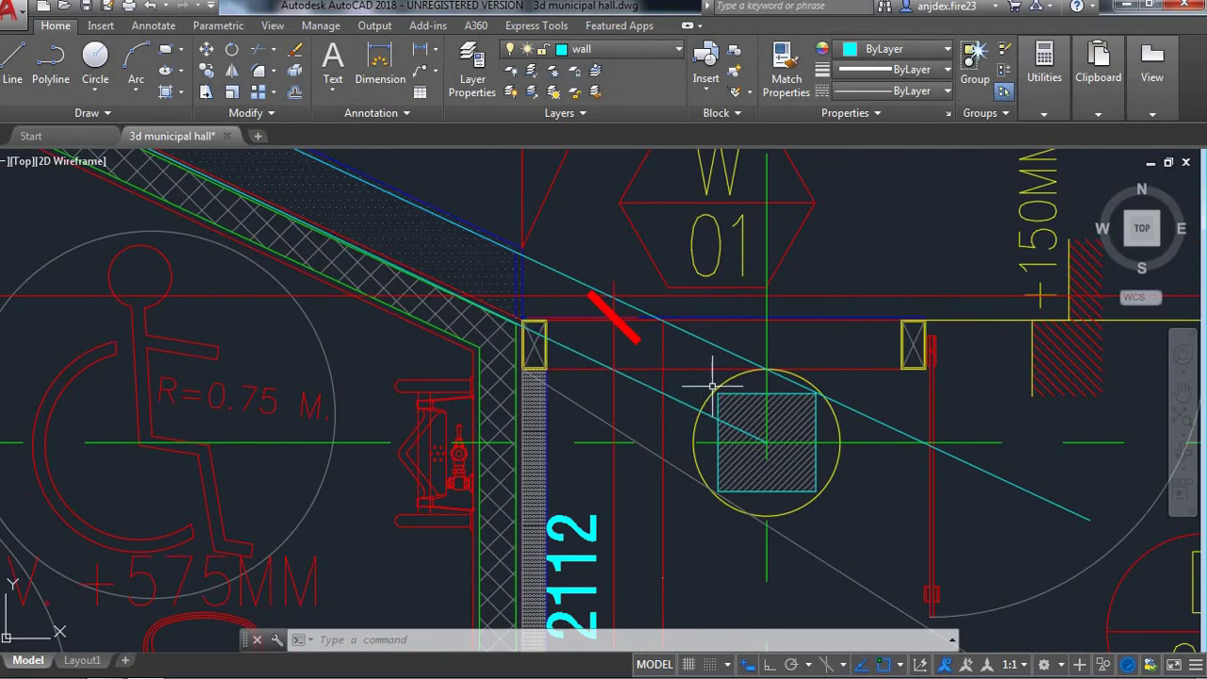
scroll(698, 391, "down", 2)
scroll(598, 355, "up", 3)
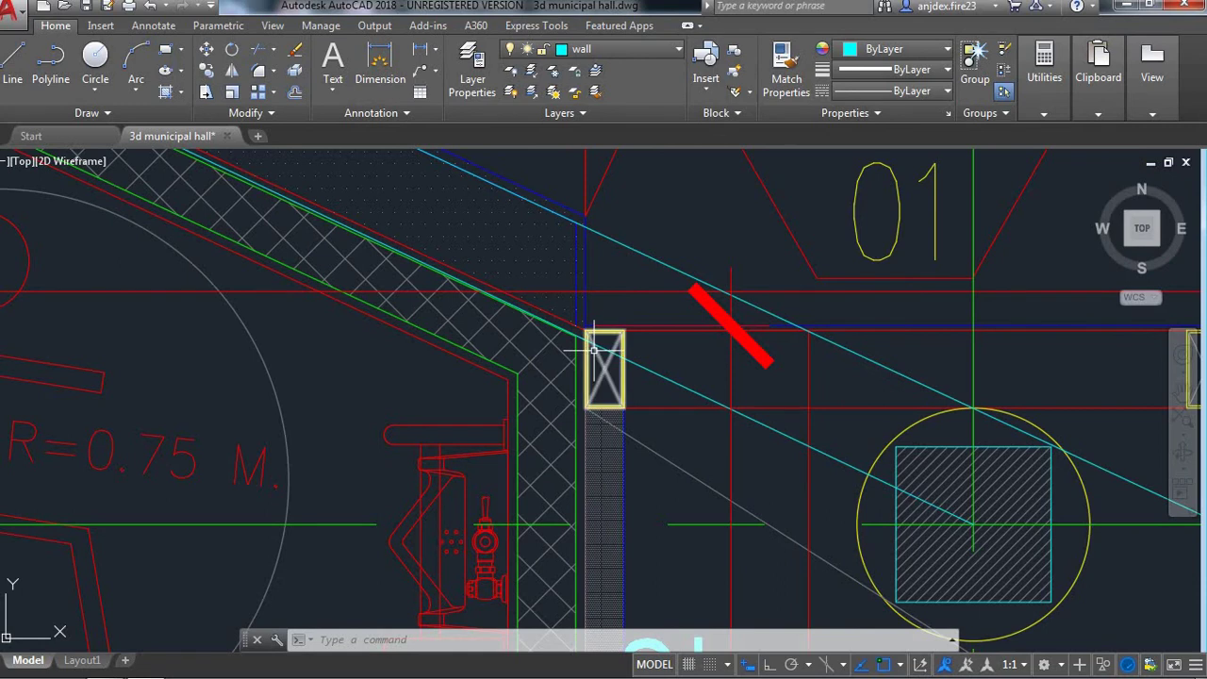
scroll(594, 350, "up", 2)
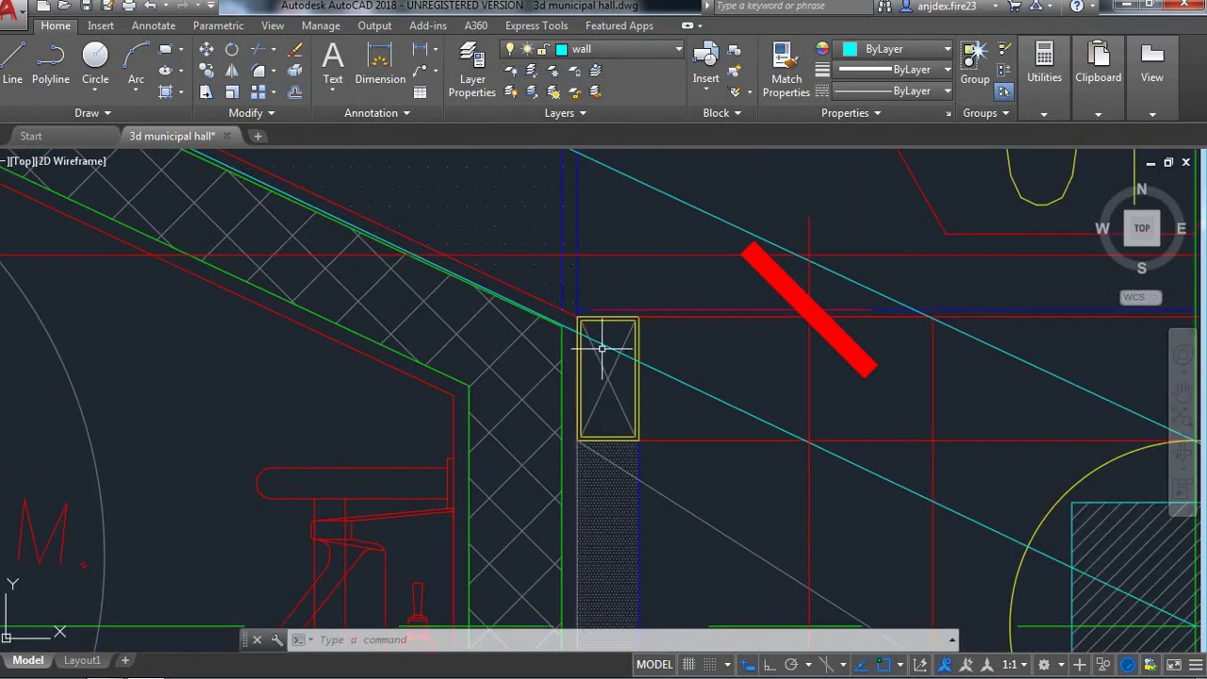
scroll(601, 349, "down", 2)
scroll(603, 346, "down", 2)
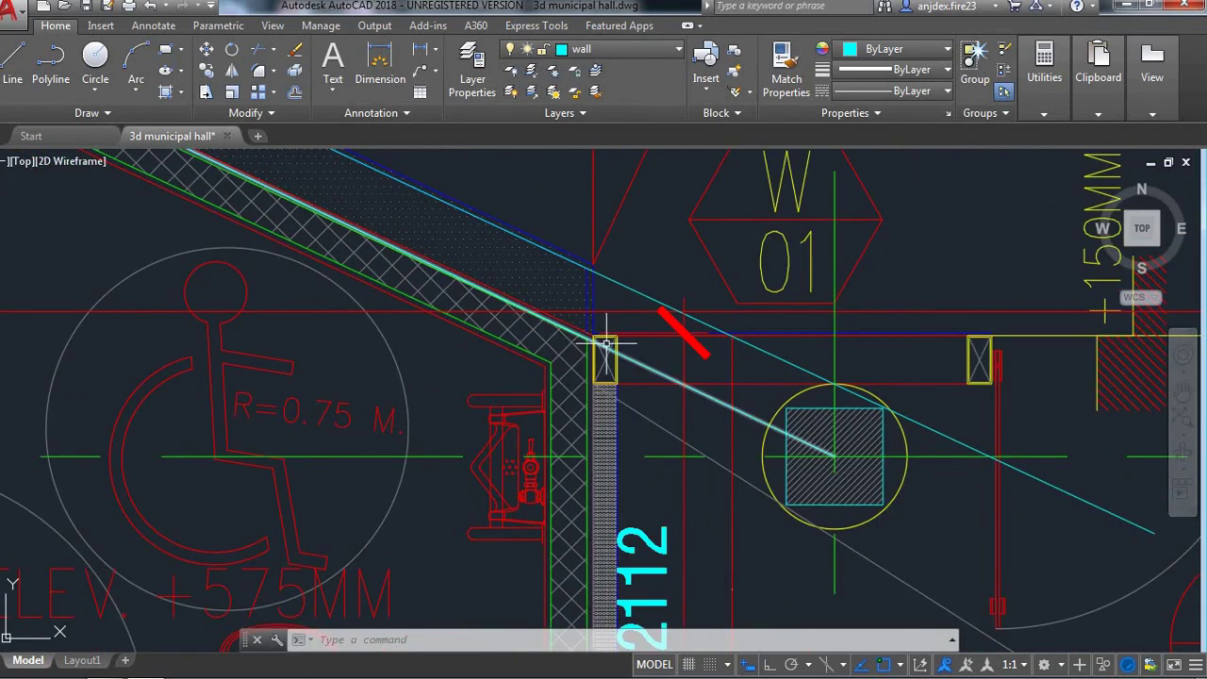
mouse_move(606, 343)
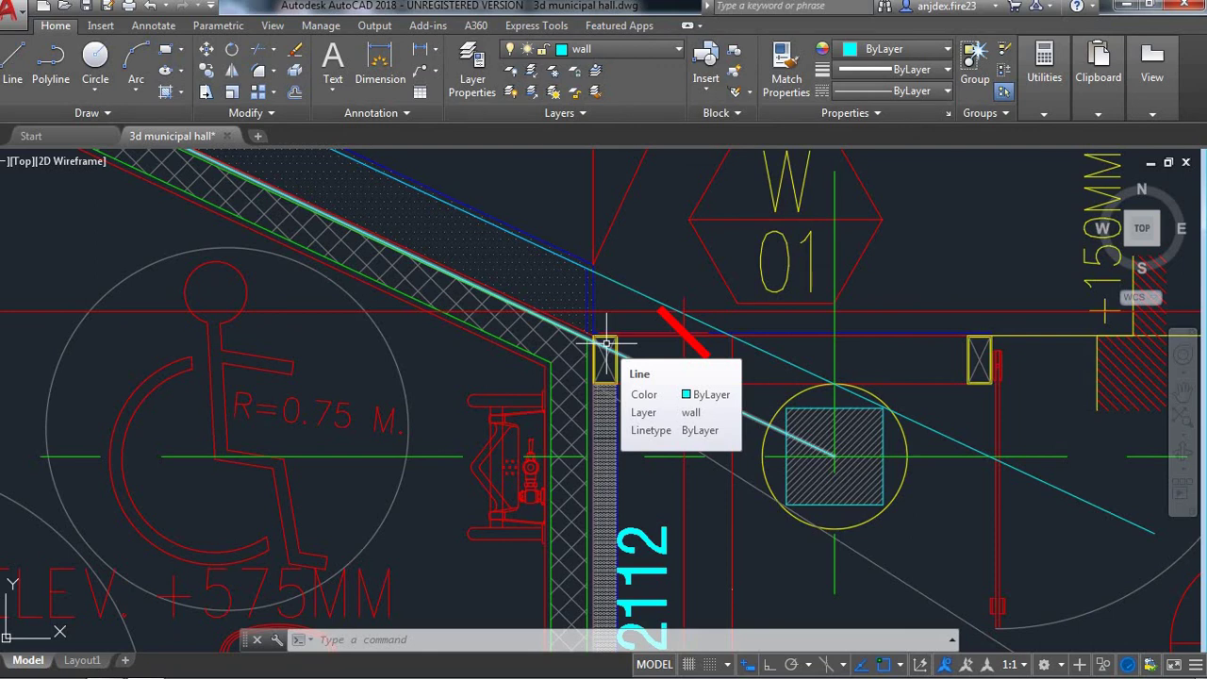
scroll(731, 406, "down", 2)
scroll(721, 401, "down", 2)
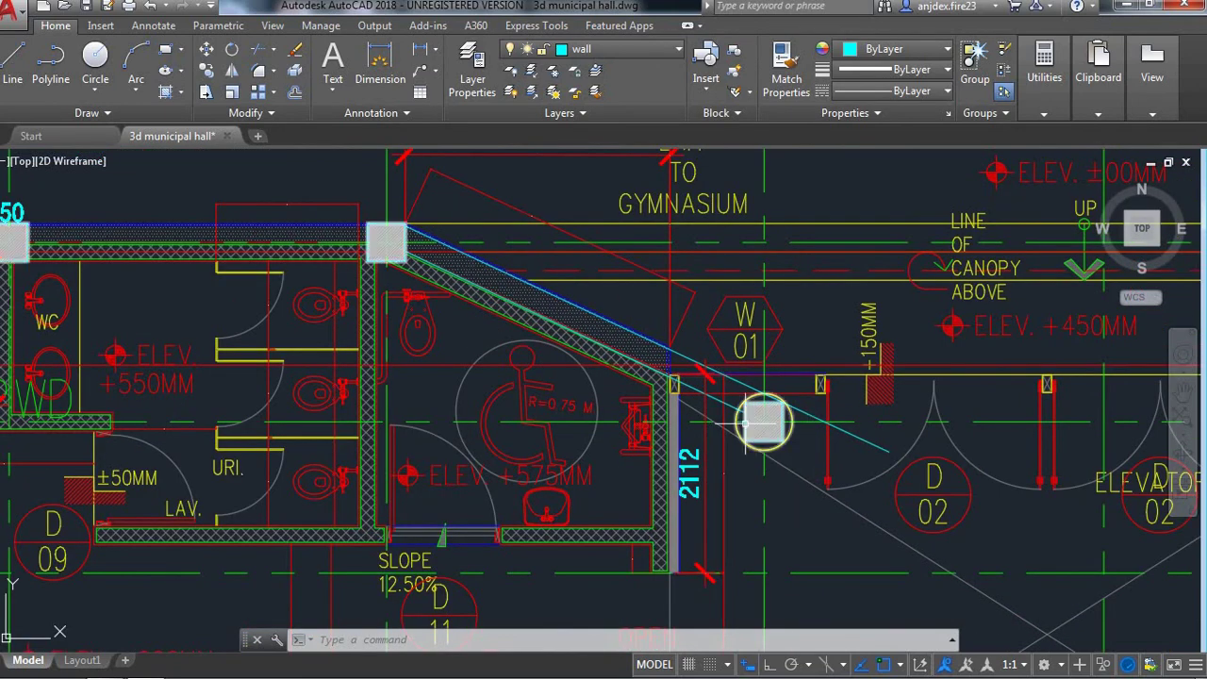
scroll(683, 390, "down", 5)
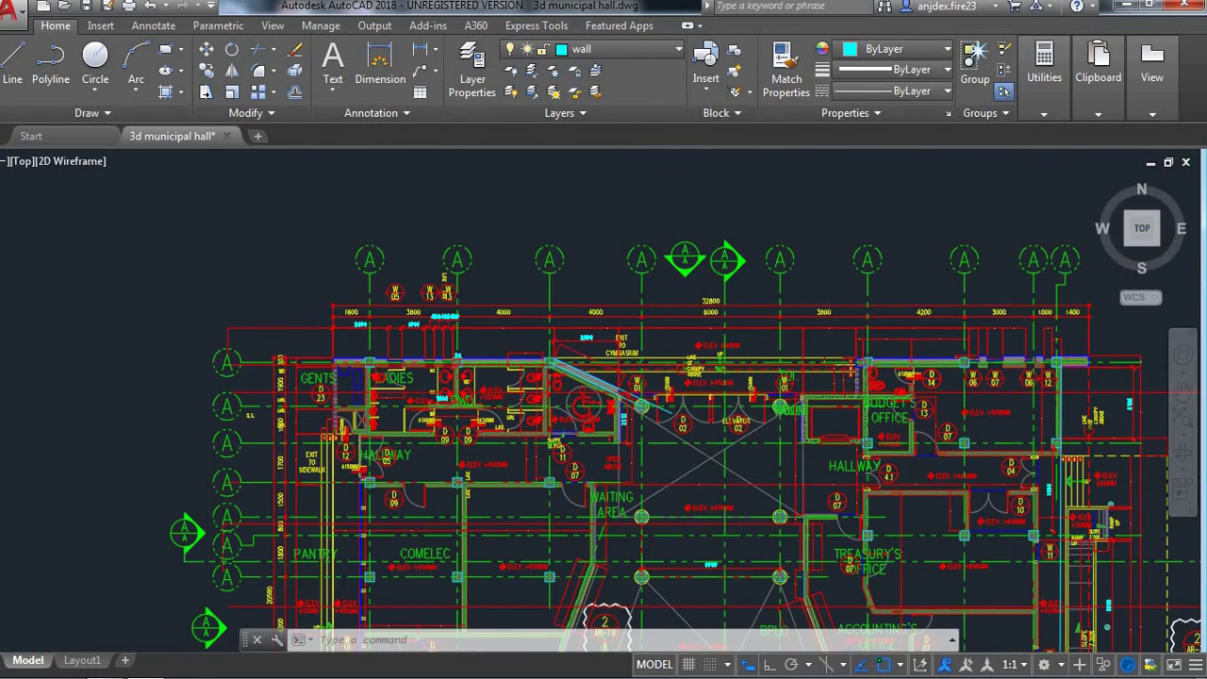
scroll(980, 394, "up", 2)
scroll(795, 351, "up", 4)
scroll(782, 323, "up", 2)
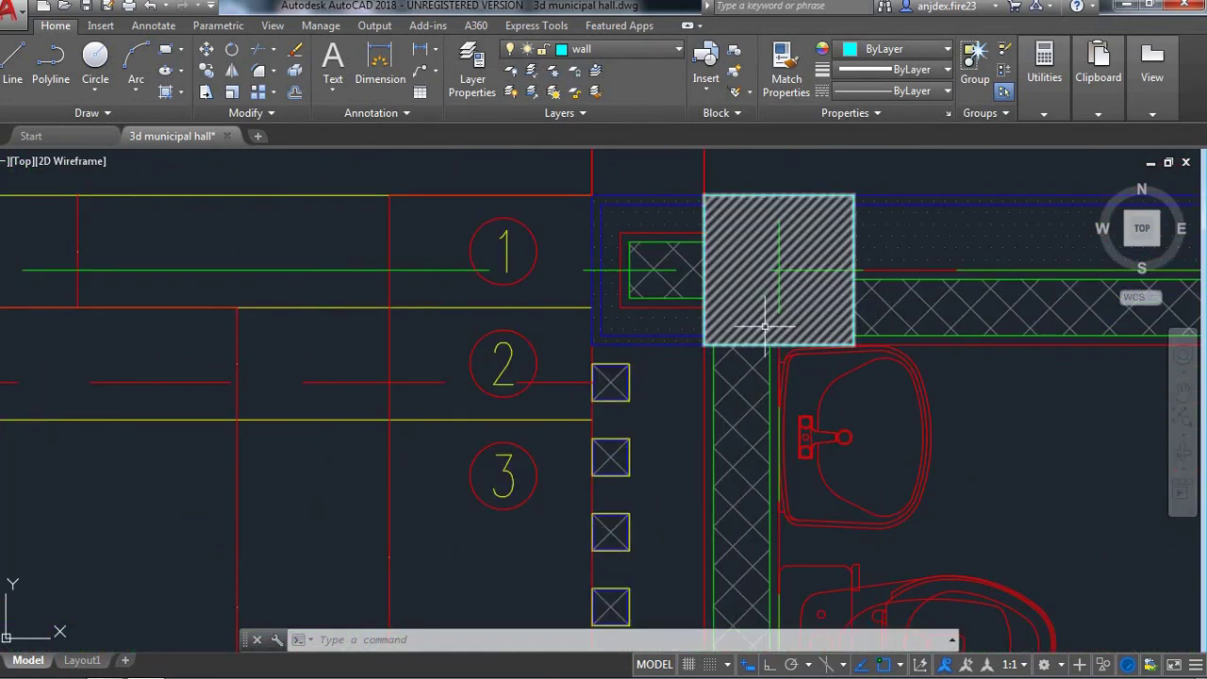
scroll(738, 321, "down", 4)
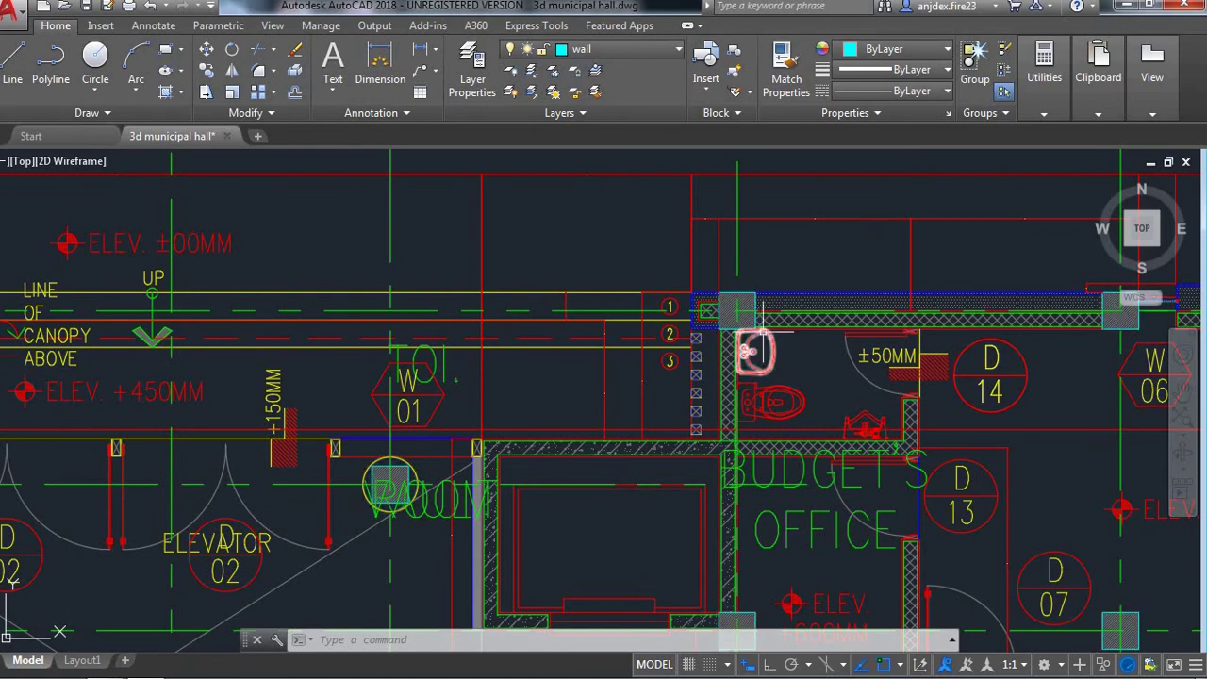
scroll(761, 325, "up", 1)
scroll(755, 321, "down", 1)
scroll(765, 334, "down", 2)
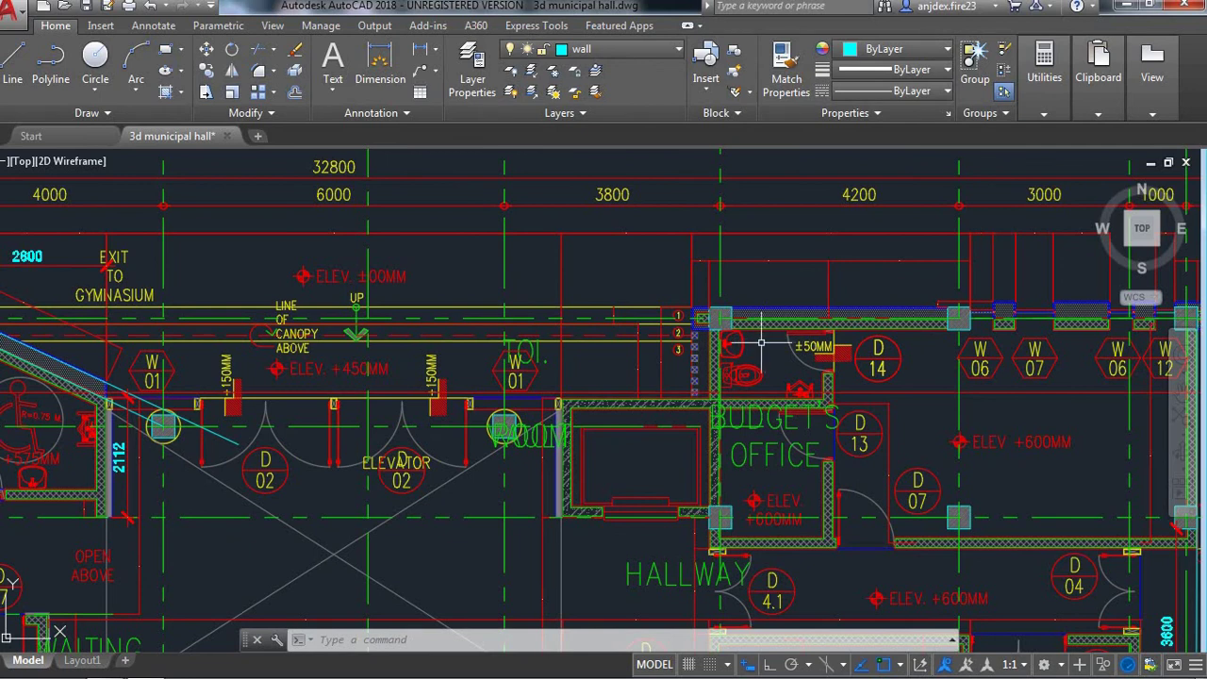
- In SketchUp, draw a wall rectangle from one upper column corner to the right-hand column
key("alt+Tab")
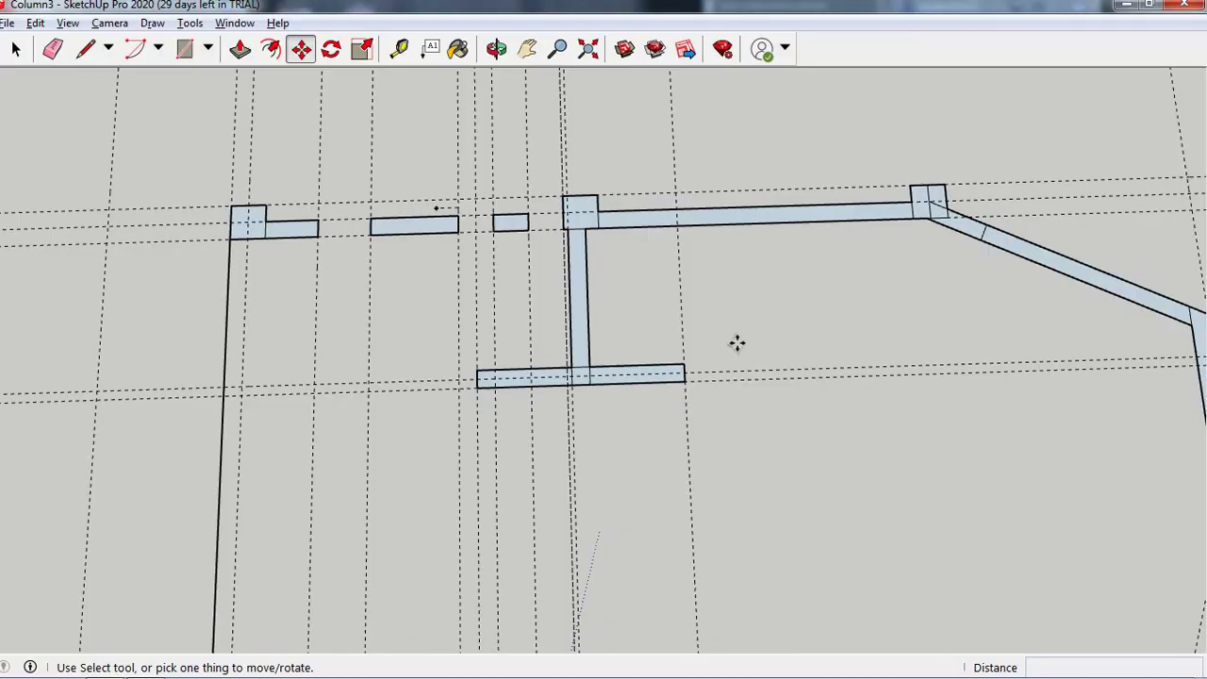
scroll(736, 342, "down", 2)
scroll(671, 380, "down", 2)
scroll(671, 380, "down", 1)
scroll(659, 404, "down", 2)
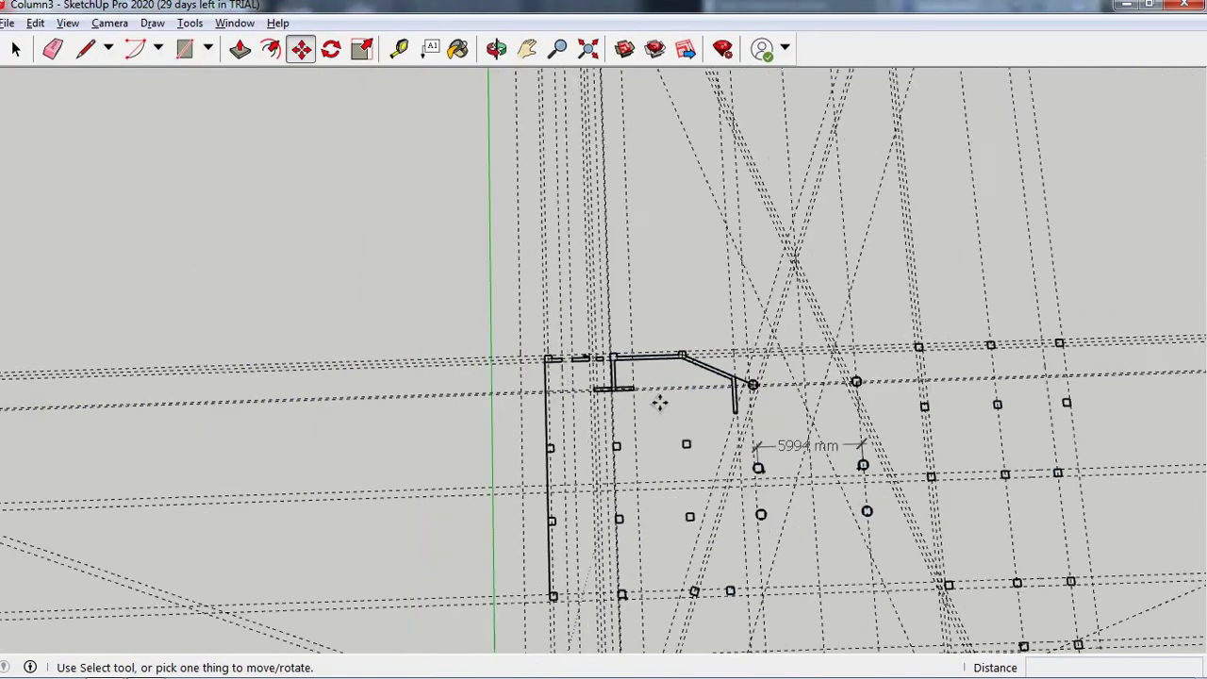
scroll(659, 404, "down", 1)
scroll(840, 391, "up", 2)
scroll(849, 382, "up", 2)
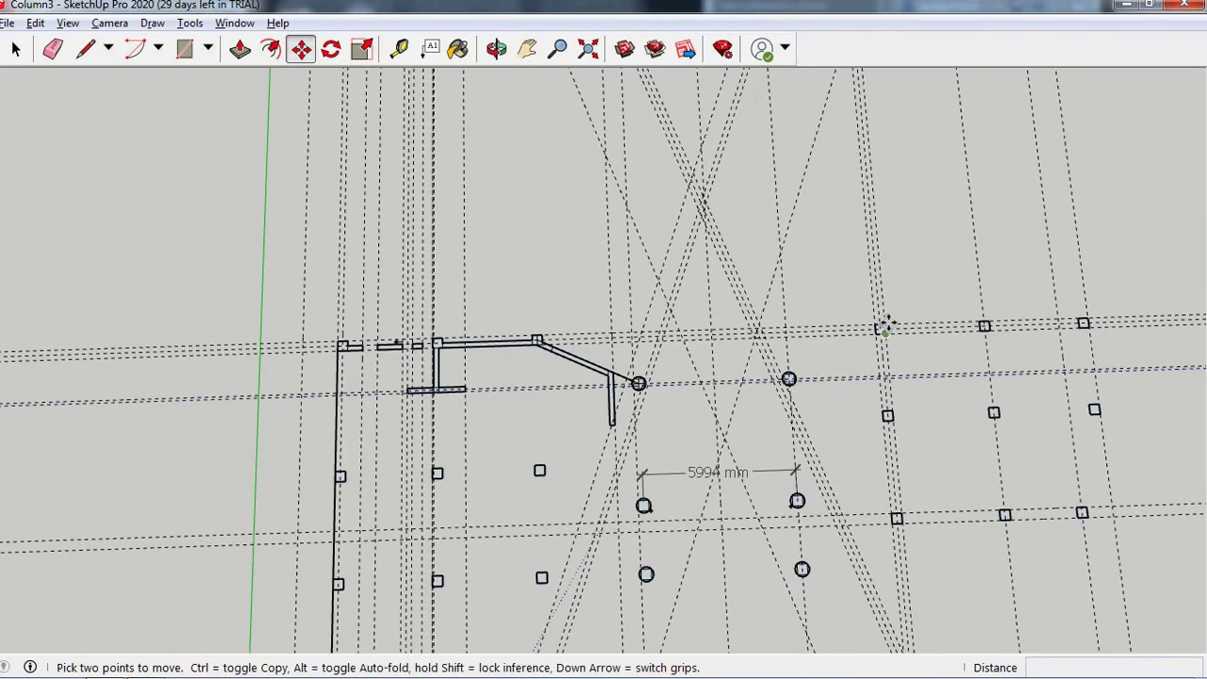
scroll(897, 318, "up", 2)
scroll(895, 321, "up", 1)
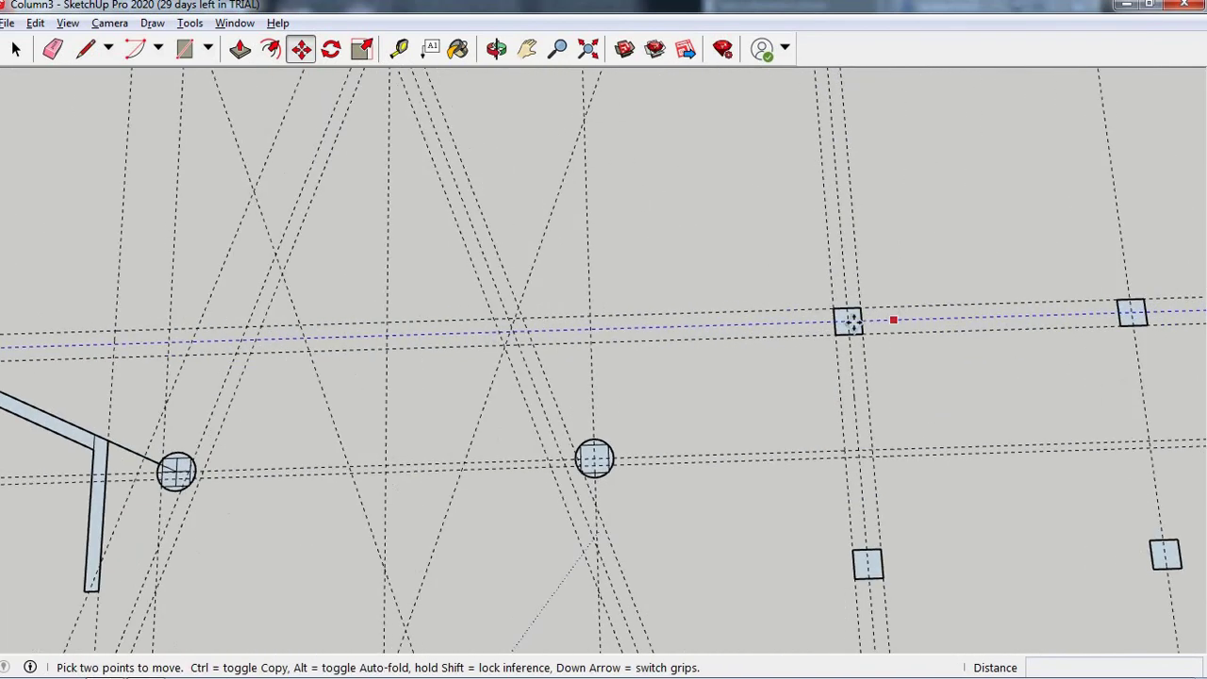
left_click(185, 48)
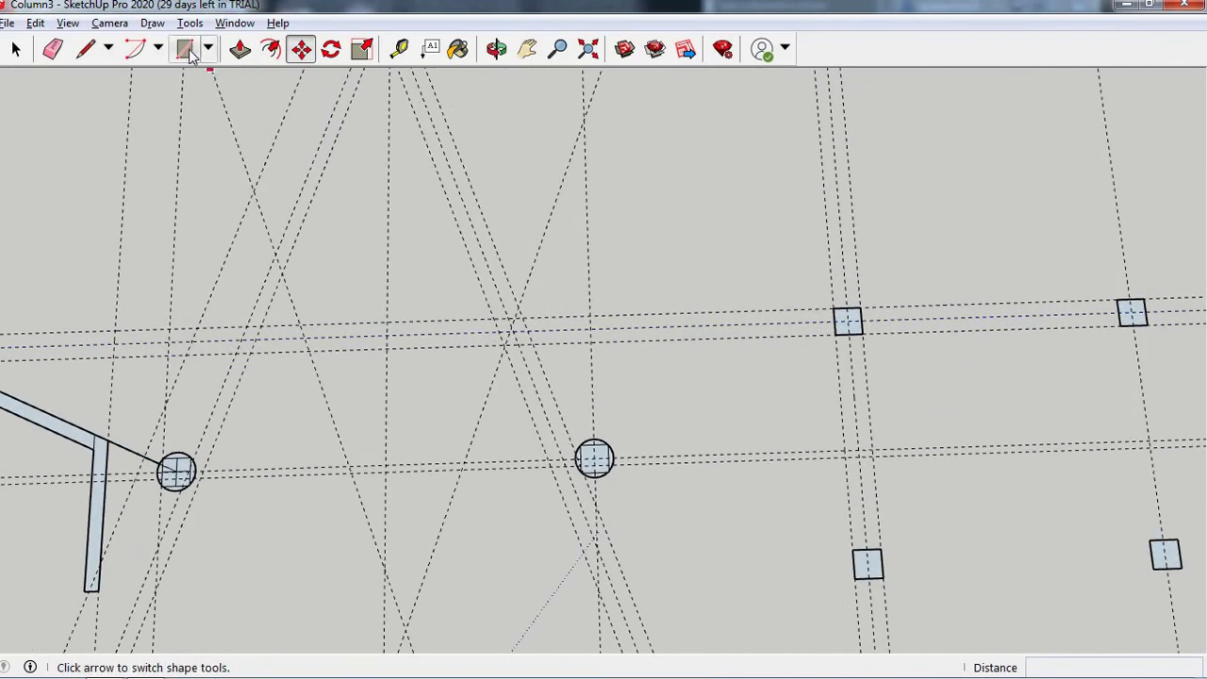
left_click(861, 321)
left_click(1132, 314)
scroll(565, 417, "down", 2)
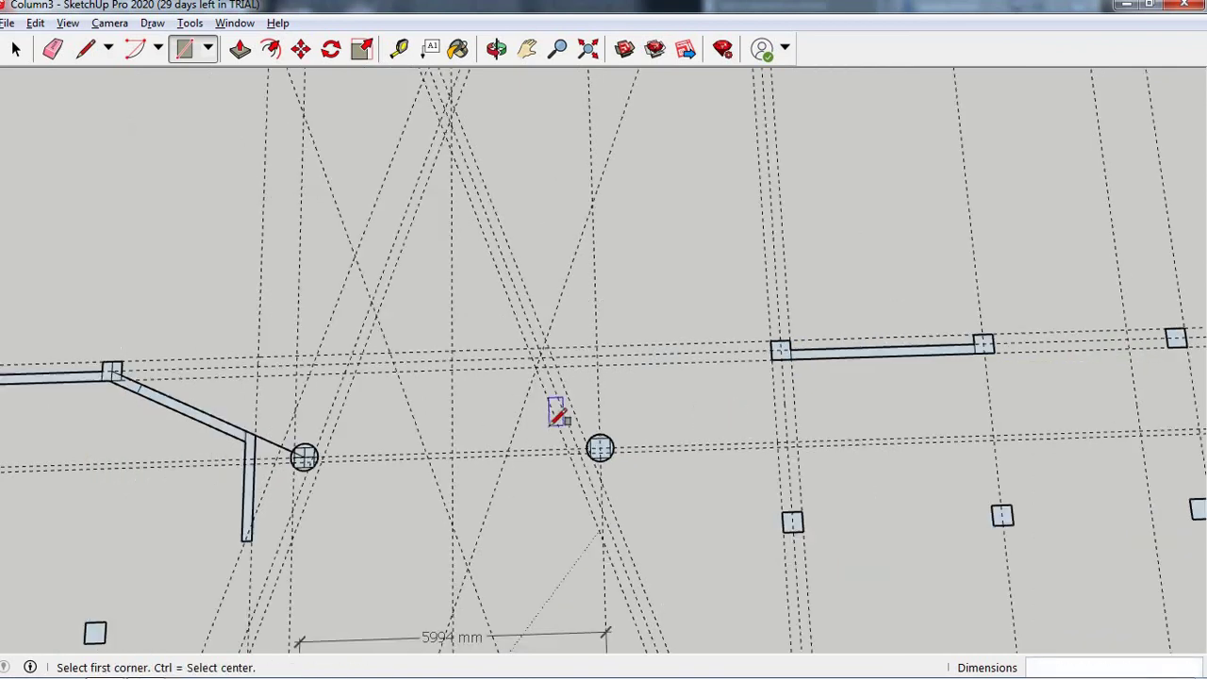
scroll(562, 420, "down", 1)
scroll(564, 412, "down", 2)
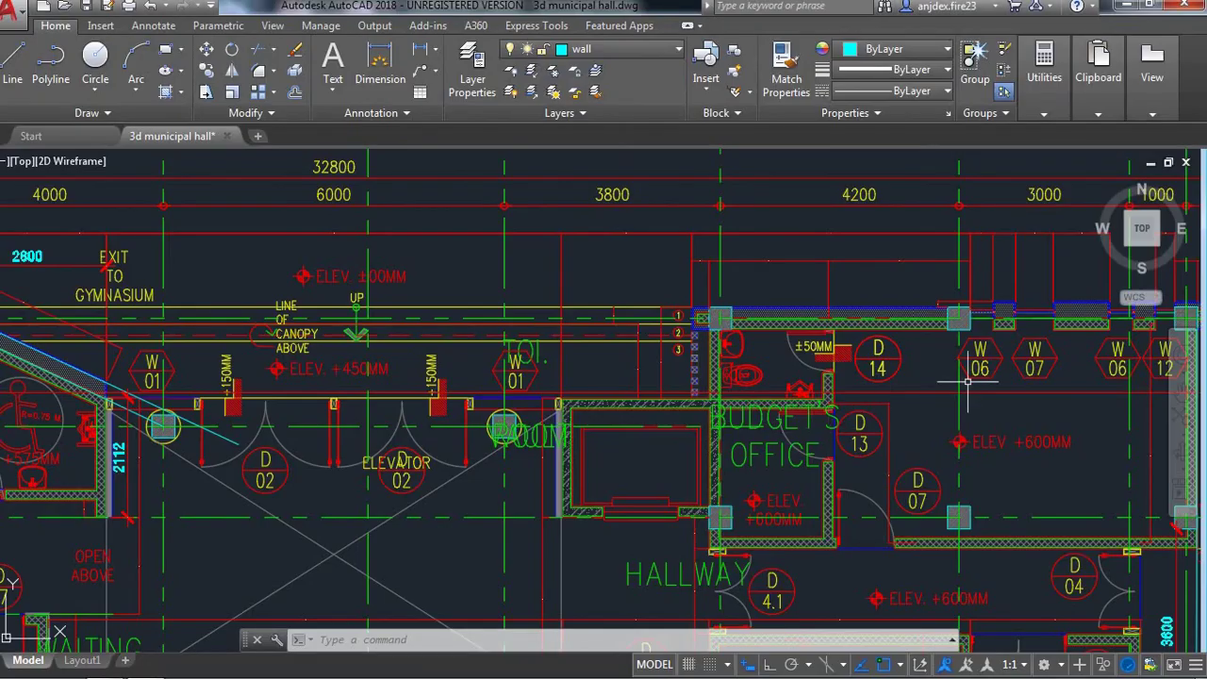
- Zoom out over the plan, then zoom in on windows W06 and W07 by the budget office
scroll(661, 396, "down", 5)
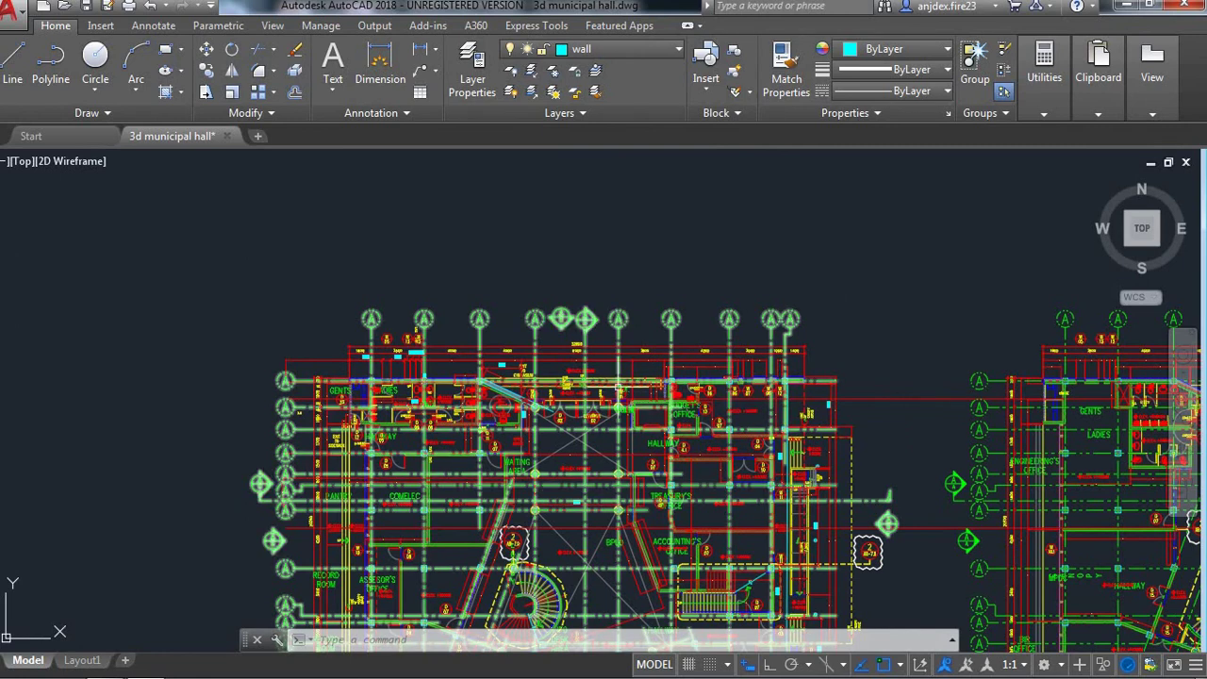
scroll(623, 387, "up", 5)
scroll(707, 400, "down", 3)
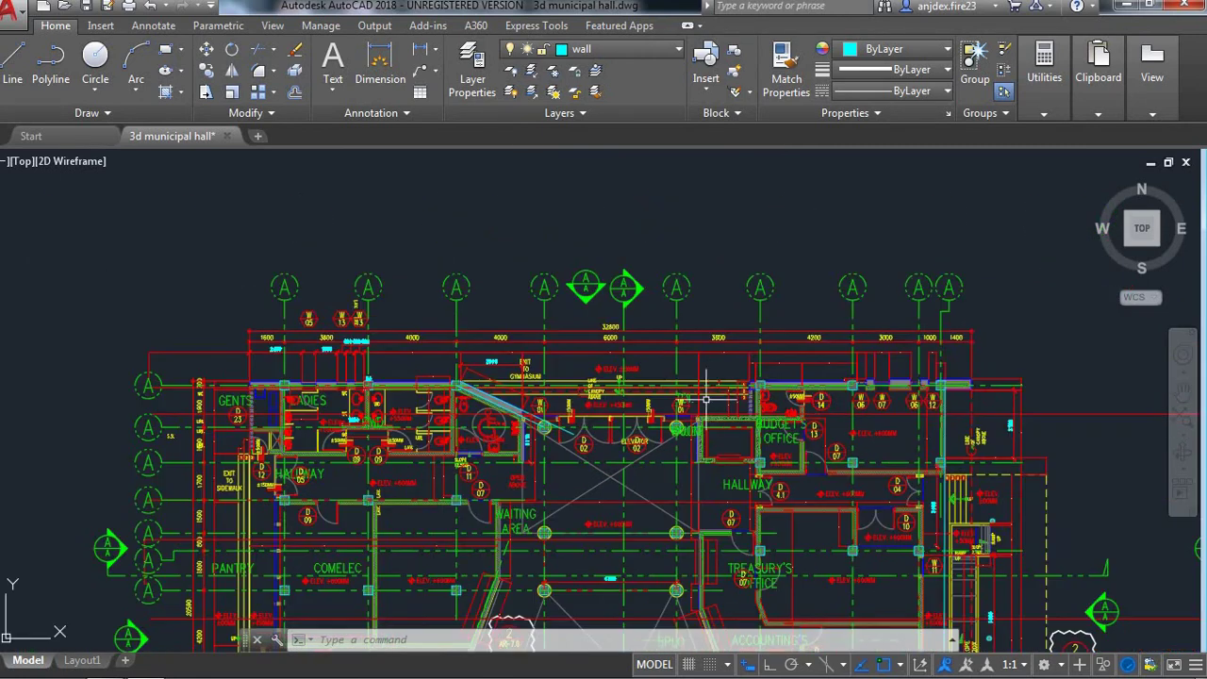
scroll(745, 388, "up", 3)
scroll(756, 382, "up", 2)
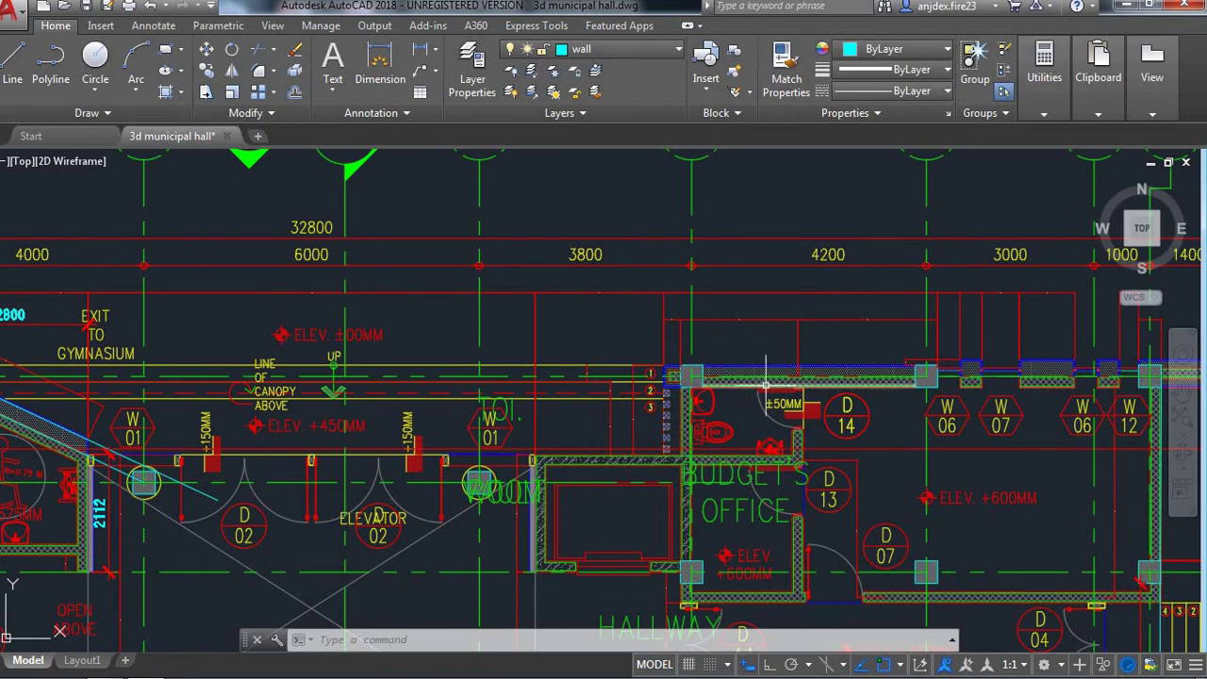
scroll(743, 381, "down", 4)
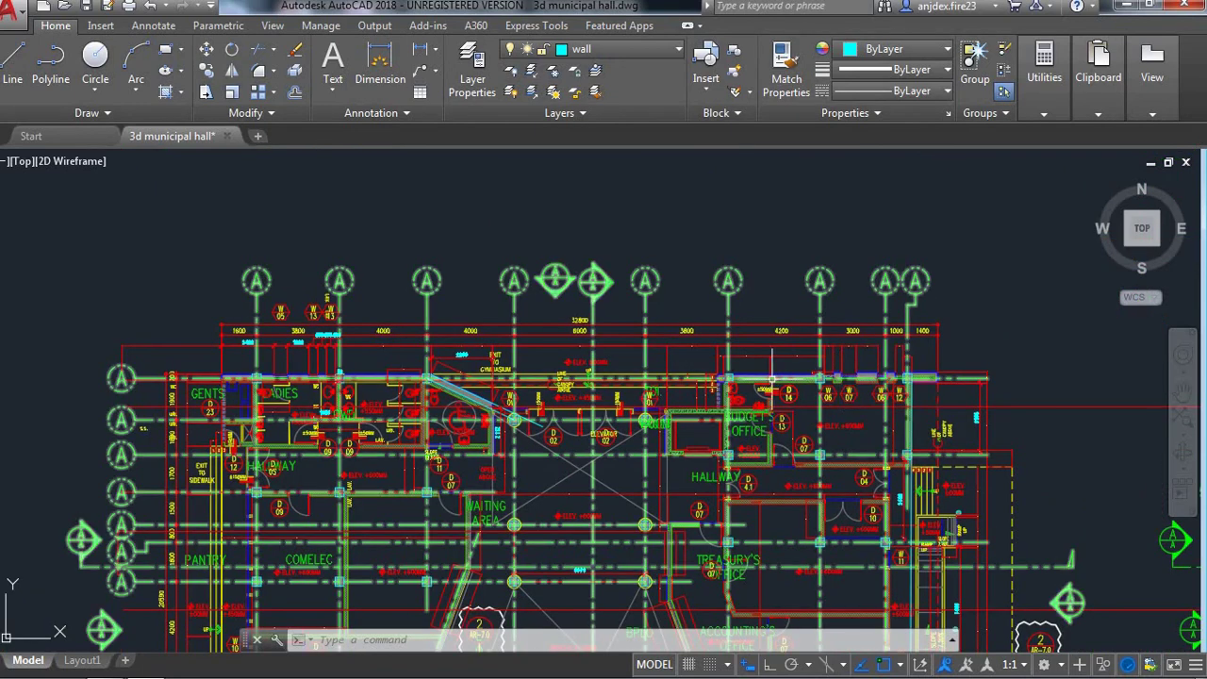
scroll(837, 377, "up", 5)
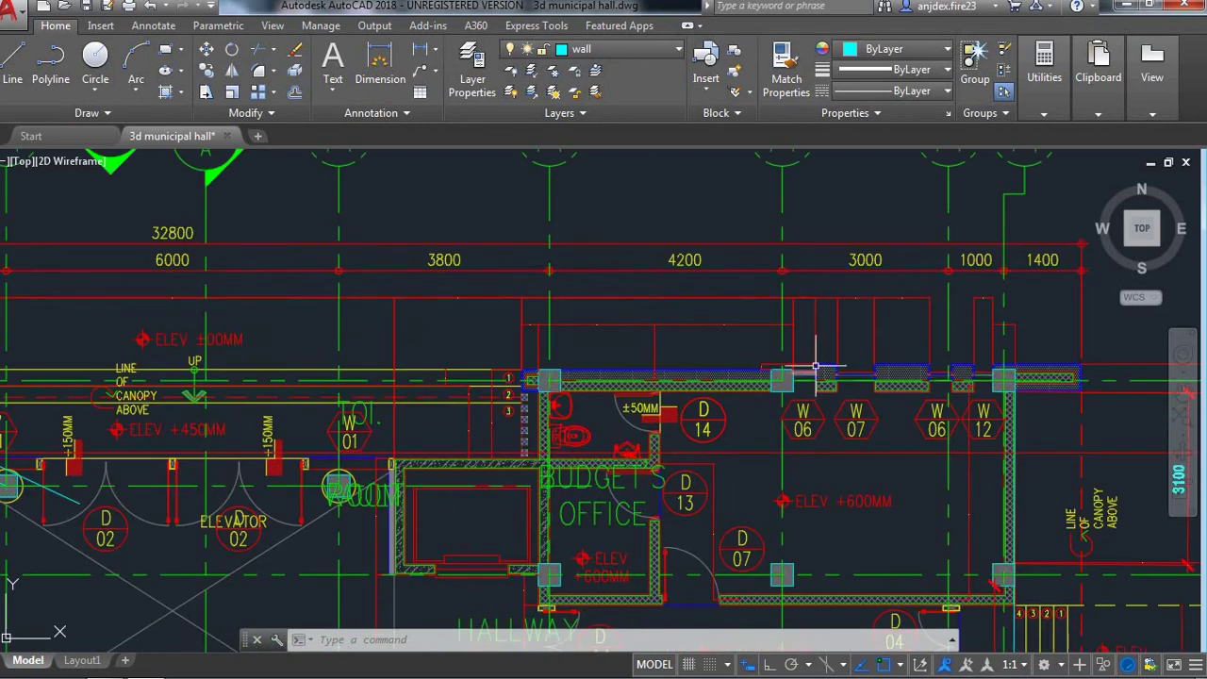
scroll(808, 364, "up", 5)
scroll(814, 350, "down", 5)
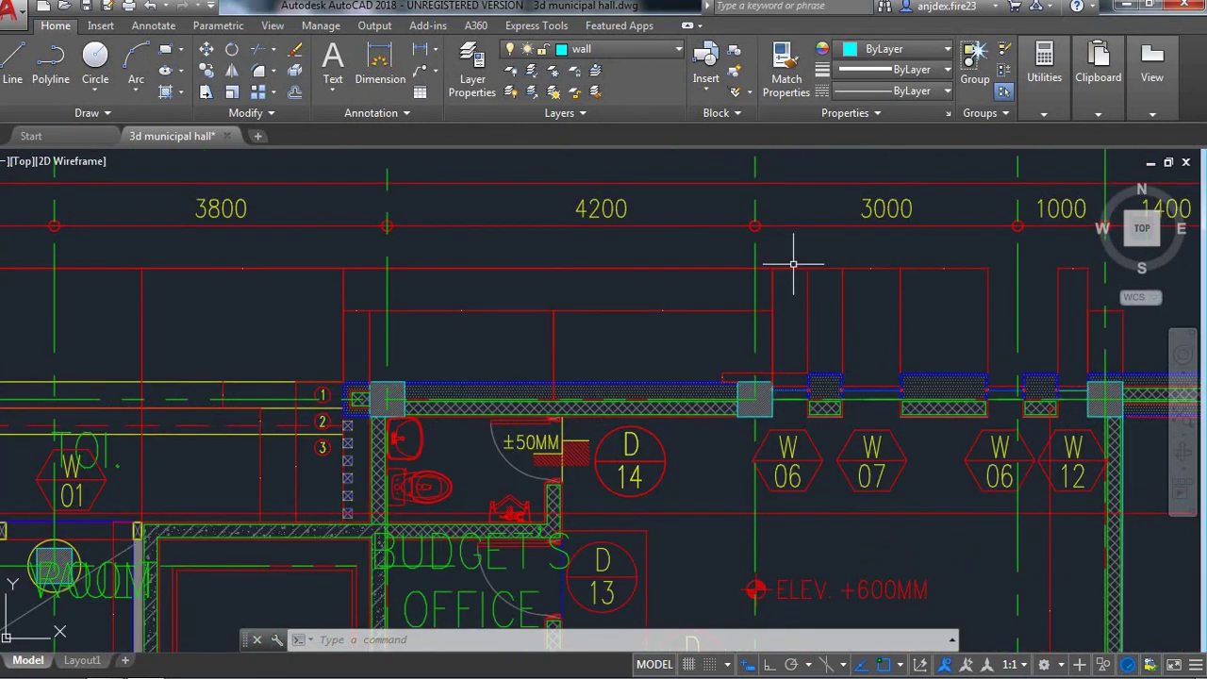
scroll(805, 336, "up", 2)
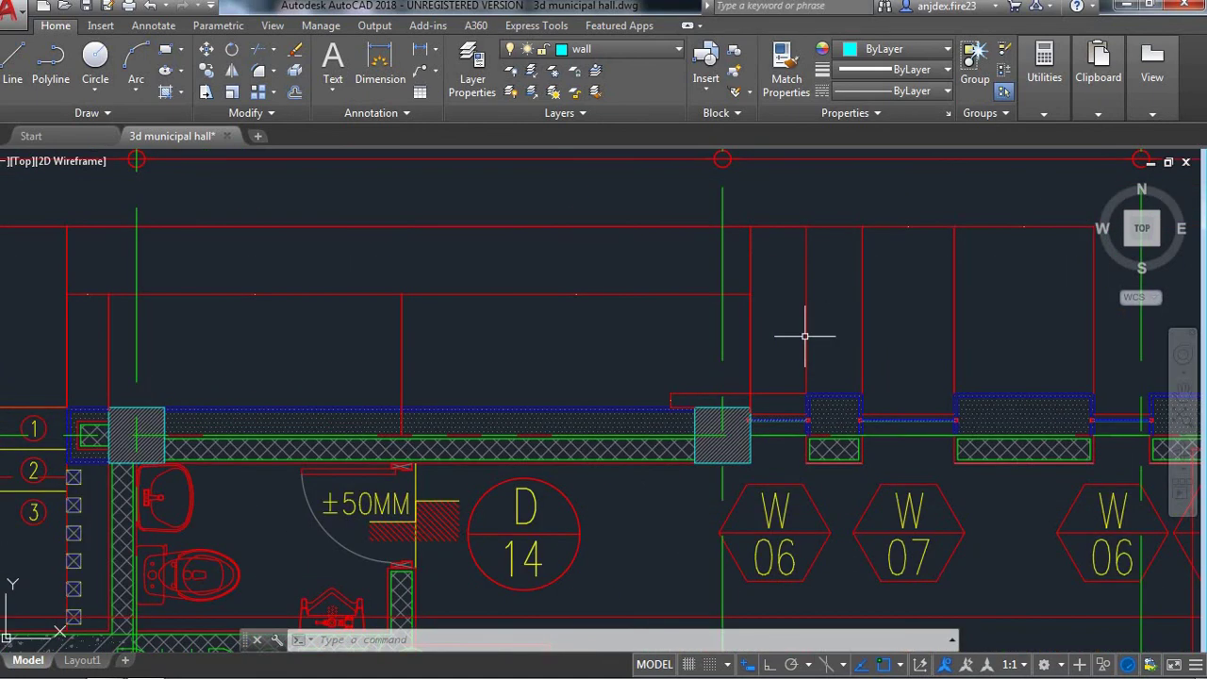
key("Escape")
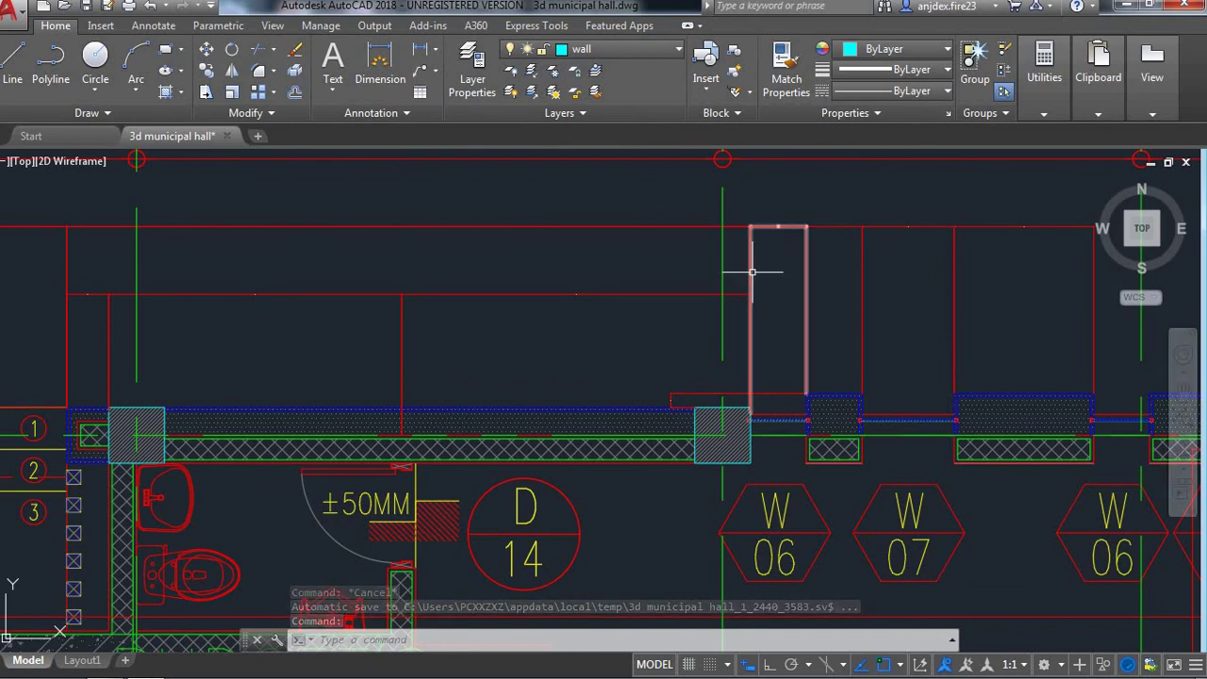
- Apply the 1-100 dimension style to the 400, 660, 1000 and 340 window dimensions
left_click(750, 272)
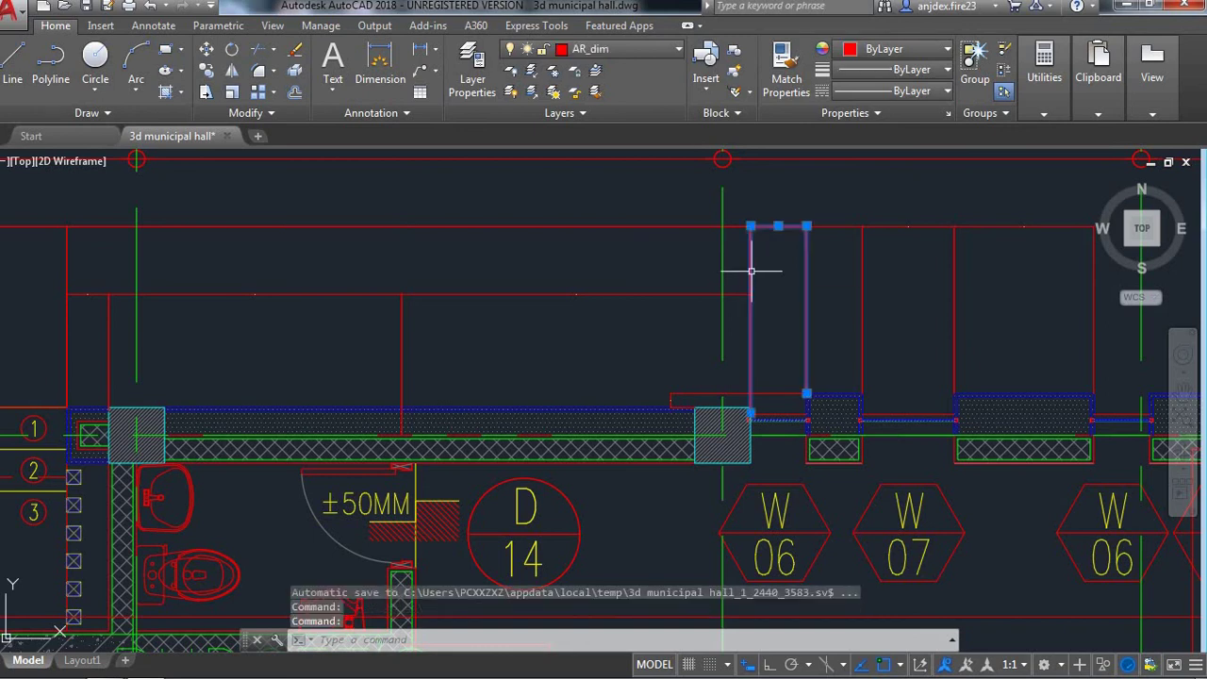
left_click(862, 271)
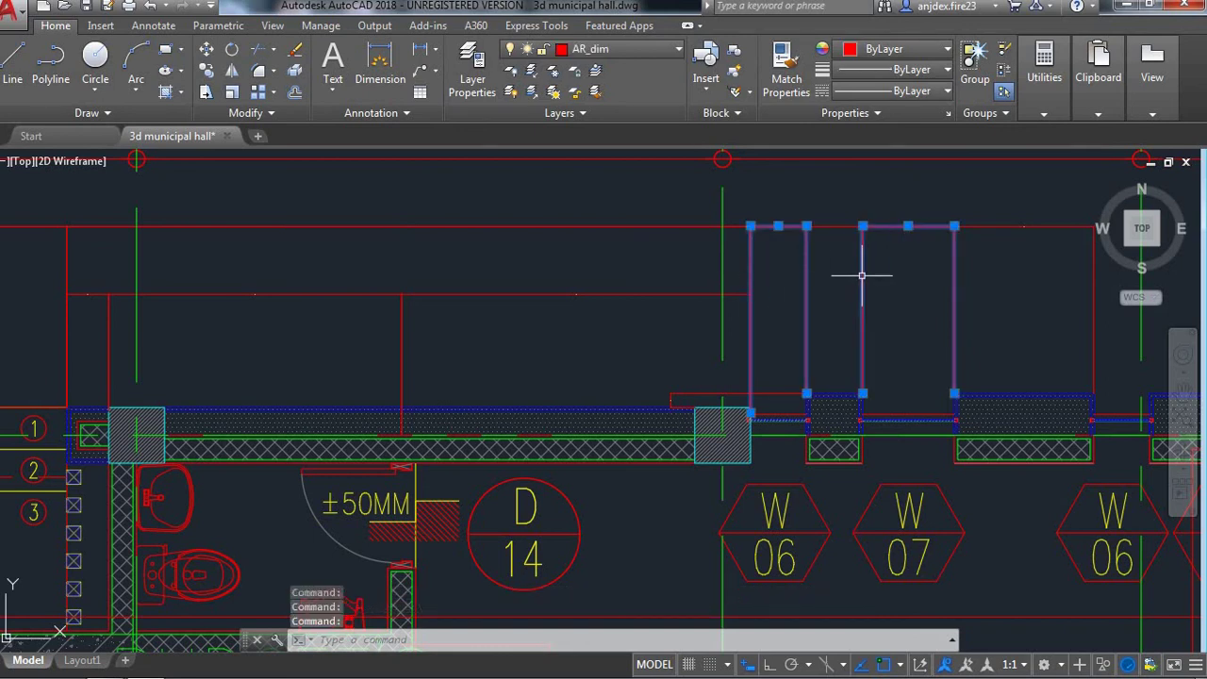
left_click(841, 226)
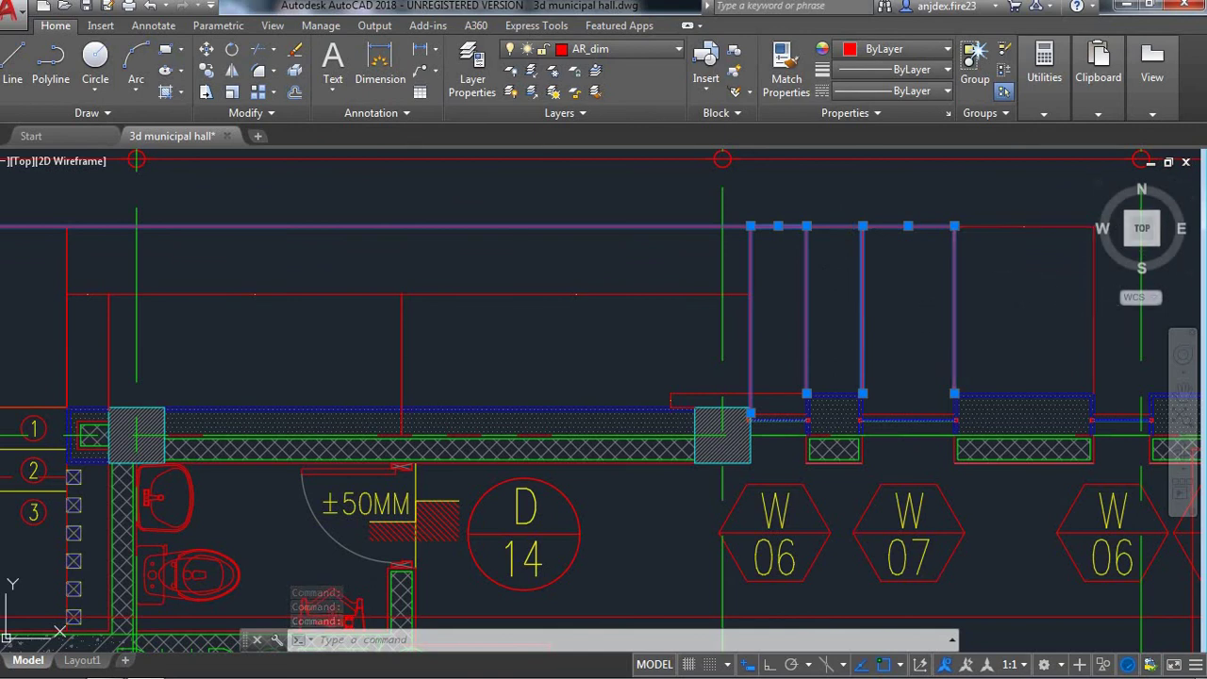
left_click(1093, 328)
scroll(905, 324, "down", 2)
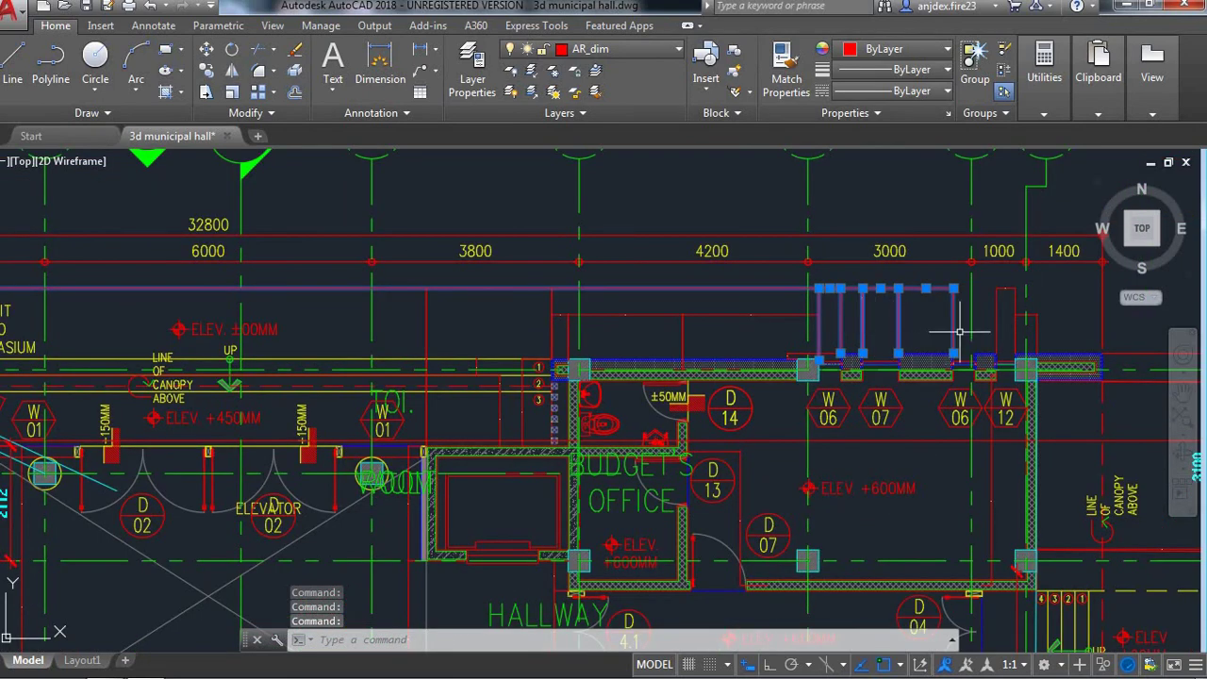
scroll(972, 322, "up", 2)
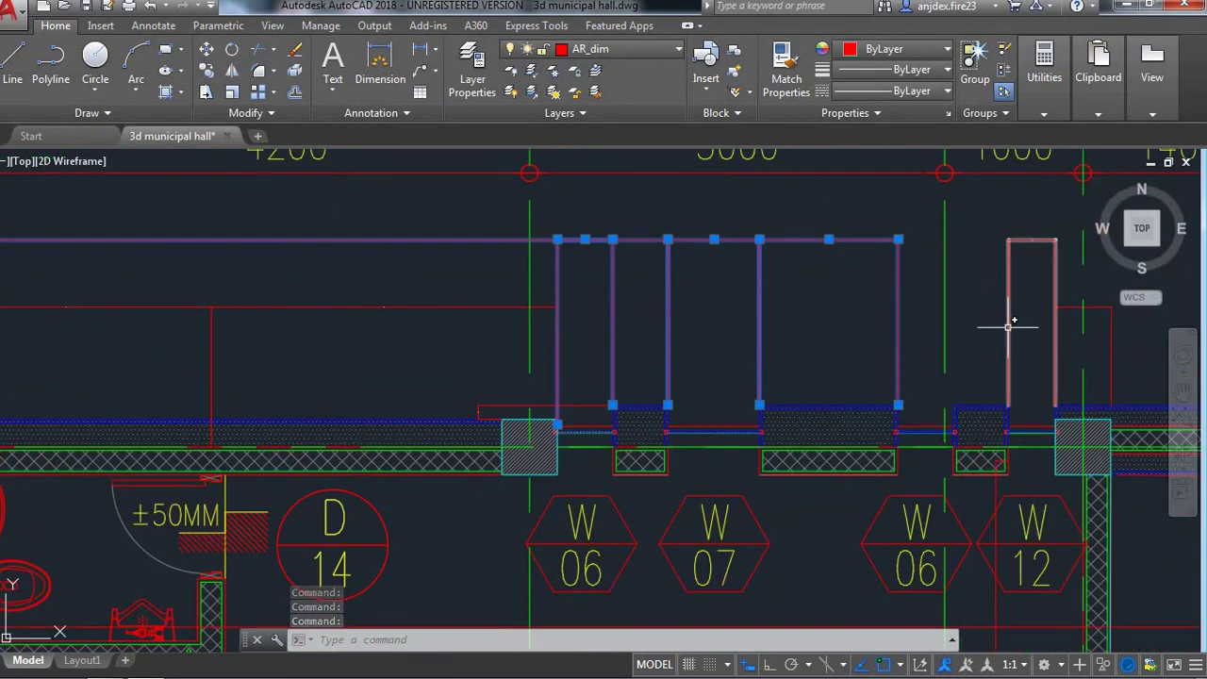
left_click(1008, 327)
right_click(970, 329)
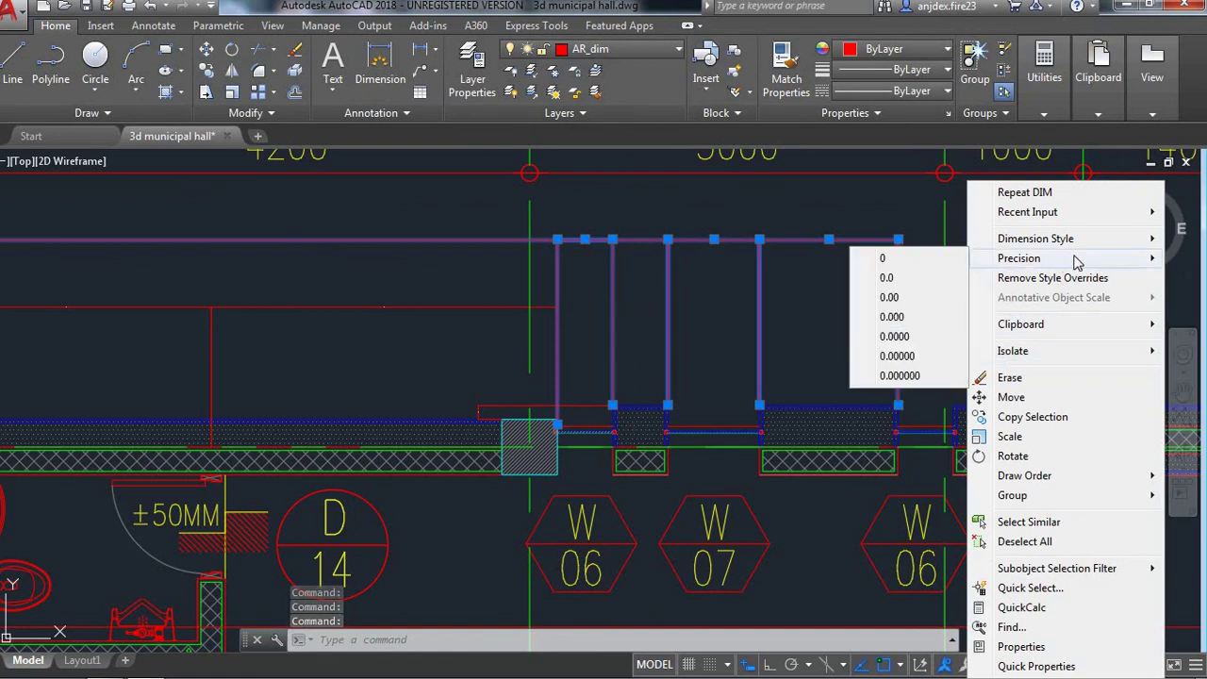
mouse_move(1035, 239)
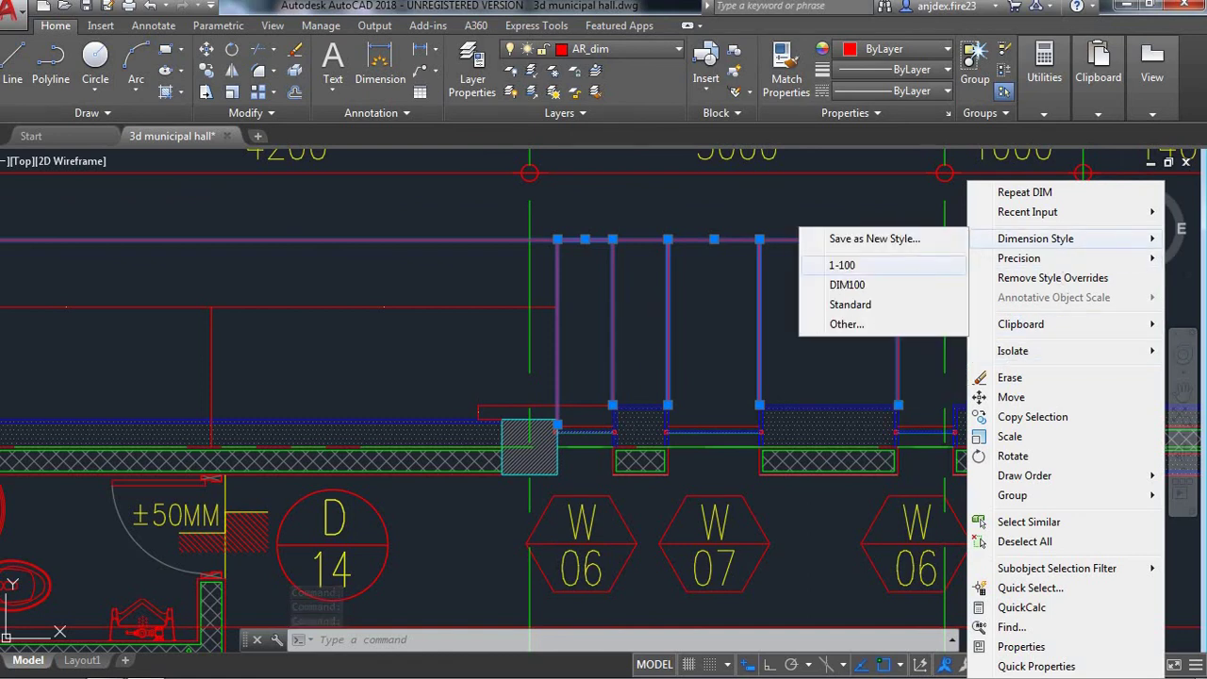
left_click(842, 265)
scroll(727, 330, "down", 1)
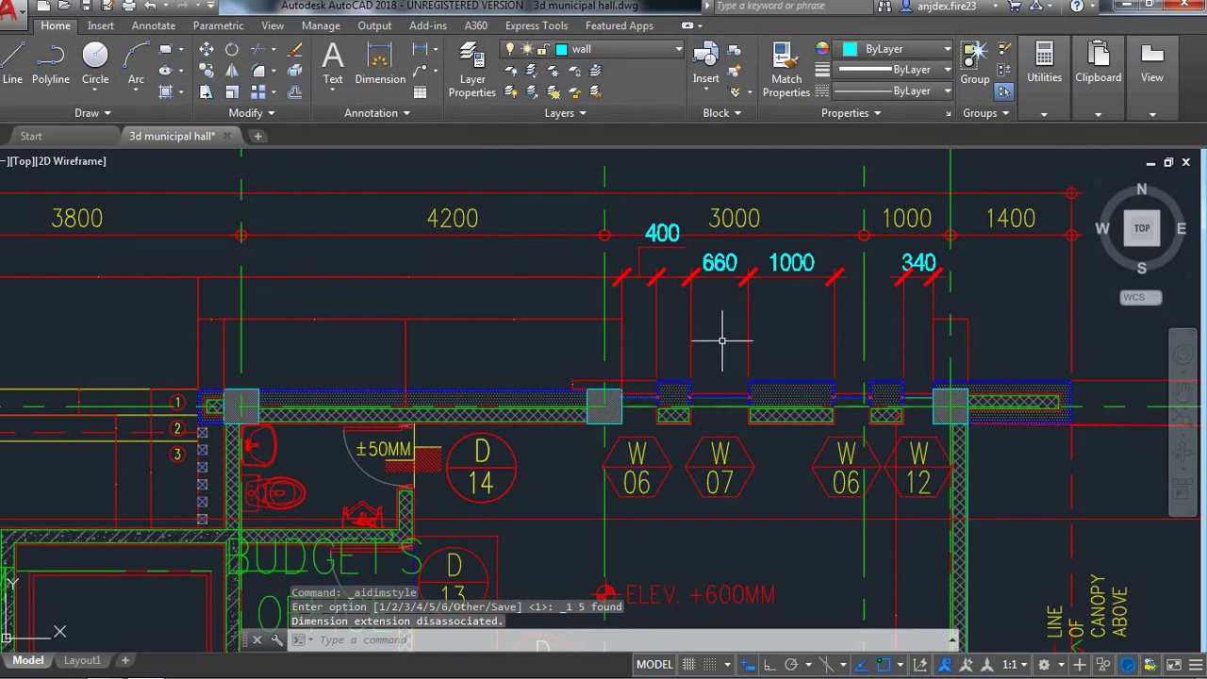
scroll(676, 275, "up", 2)
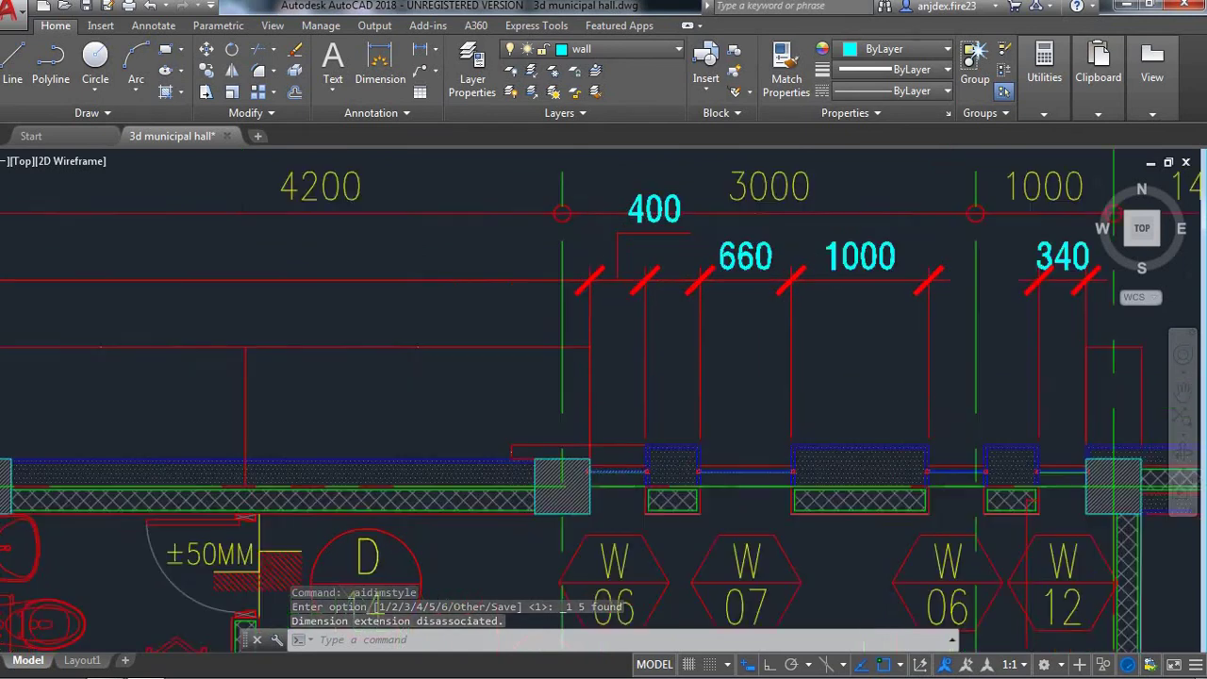
scroll(671, 268, "up", 4)
scroll(673, 273, "down", 2)
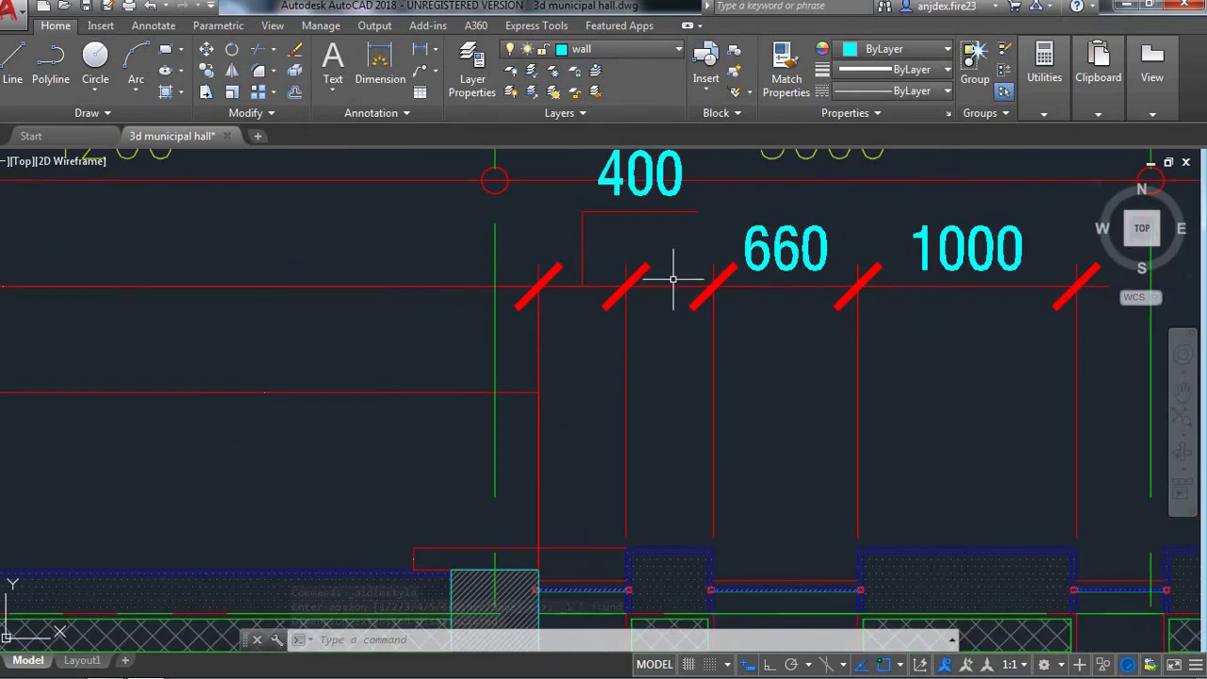
scroll(674, 280, "down", 2)
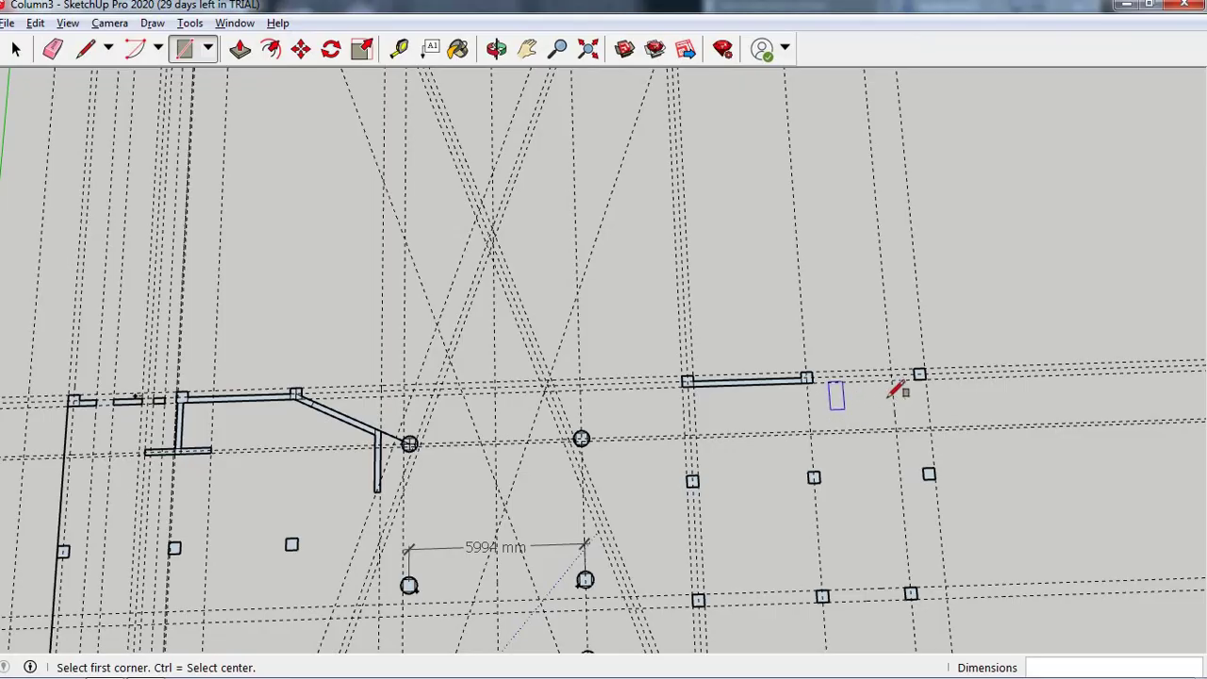
- Zoom in on the right column and erase the stray vertical guide beside it
scroll(896, 382, "up", 2)
scroll(904, 363, "up", 2)
scroll(903, 371, "up", 2)
scroll(906, 363, "up", 1)
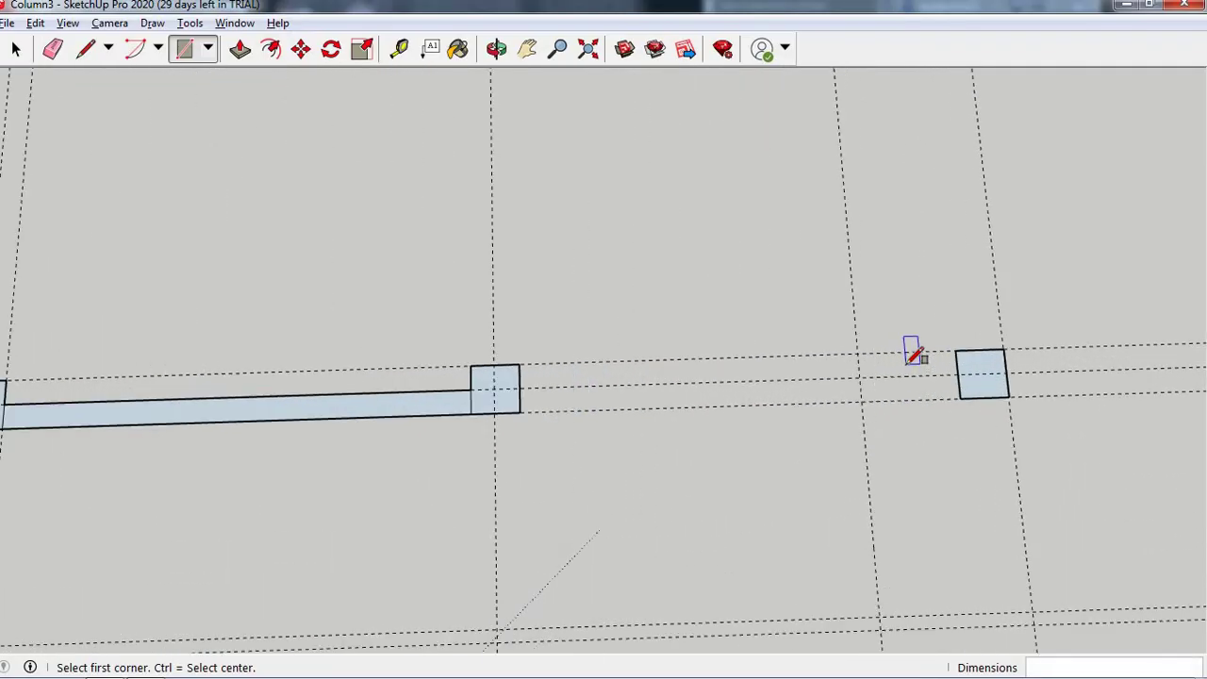
key("e")
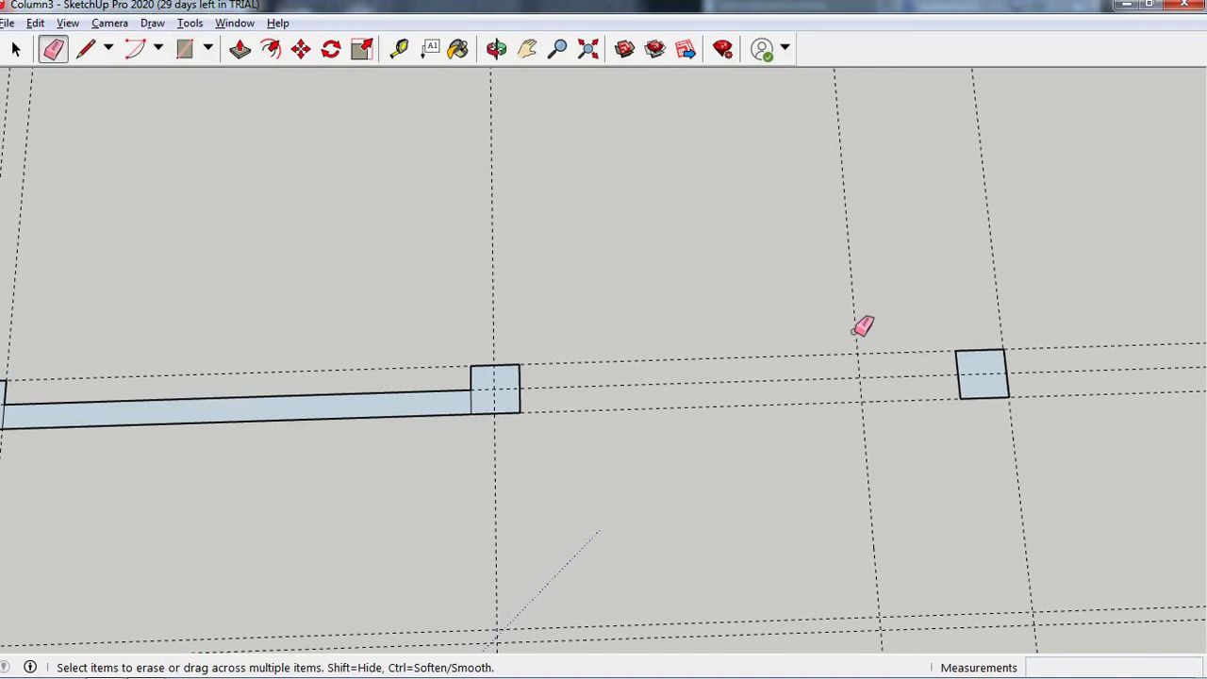
left_click(855, 331)
- Place a new vertical guide 400 mm from the column's corner
key("t")
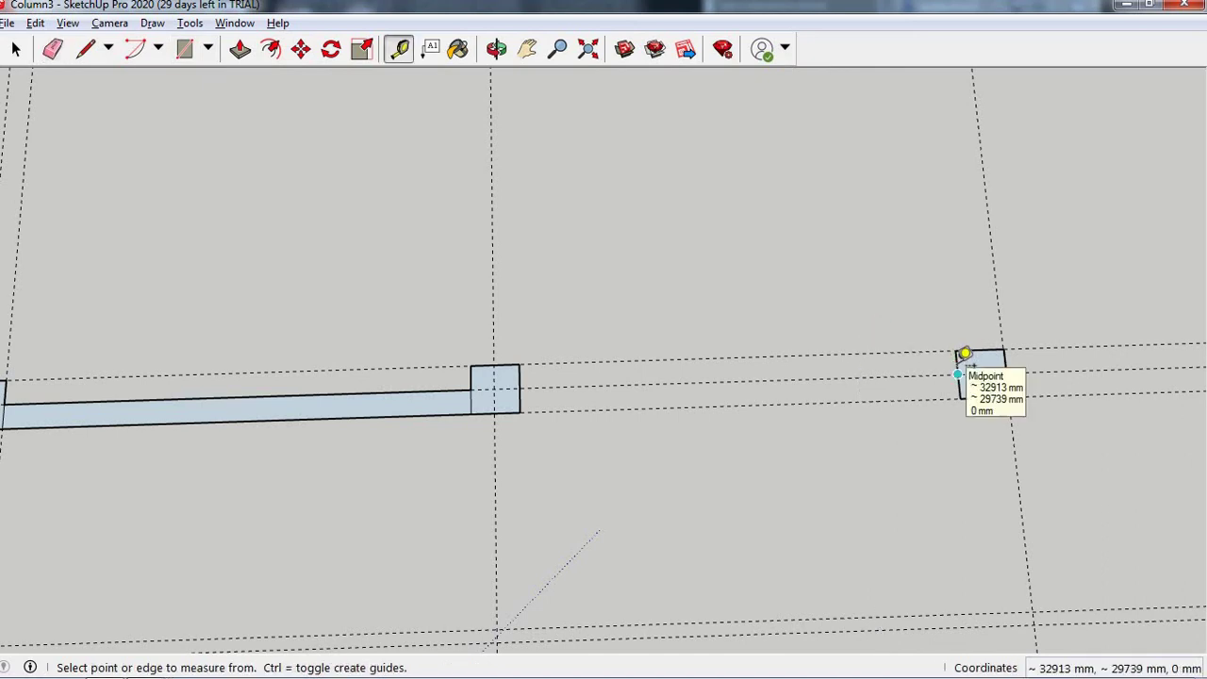
scroll(962, 353, "up", 1)
scroll(962, 354, "up", 2)
left_click(957, 361)
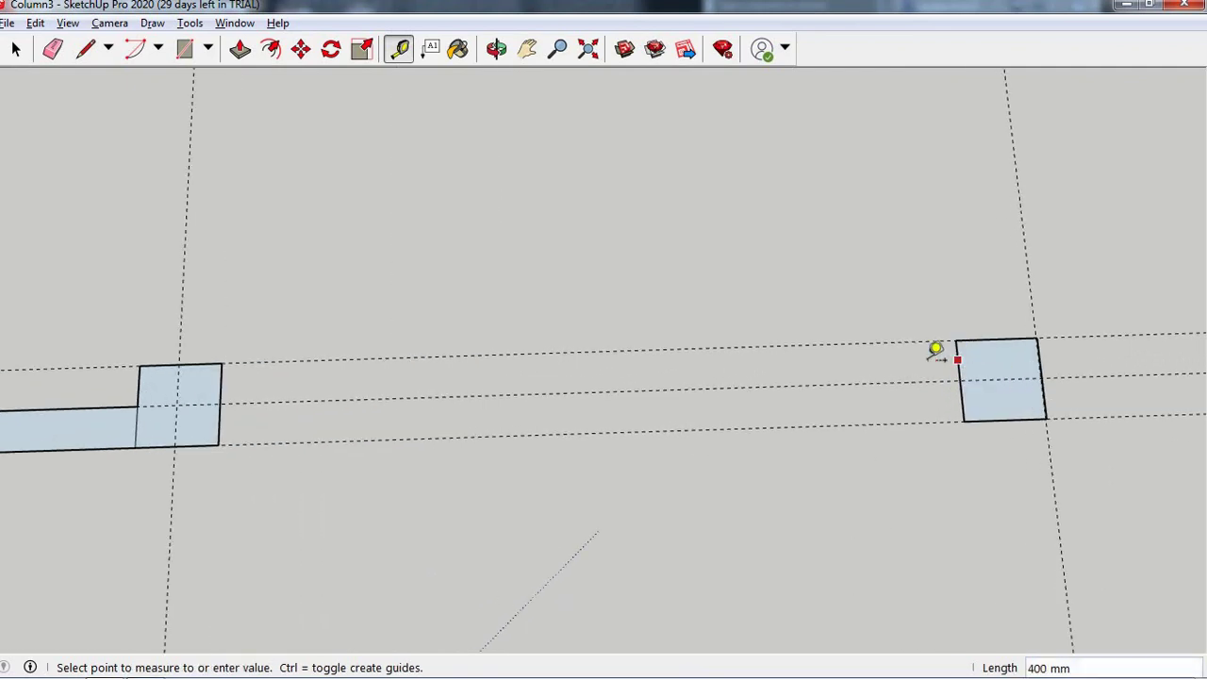
left_click(771, 363)
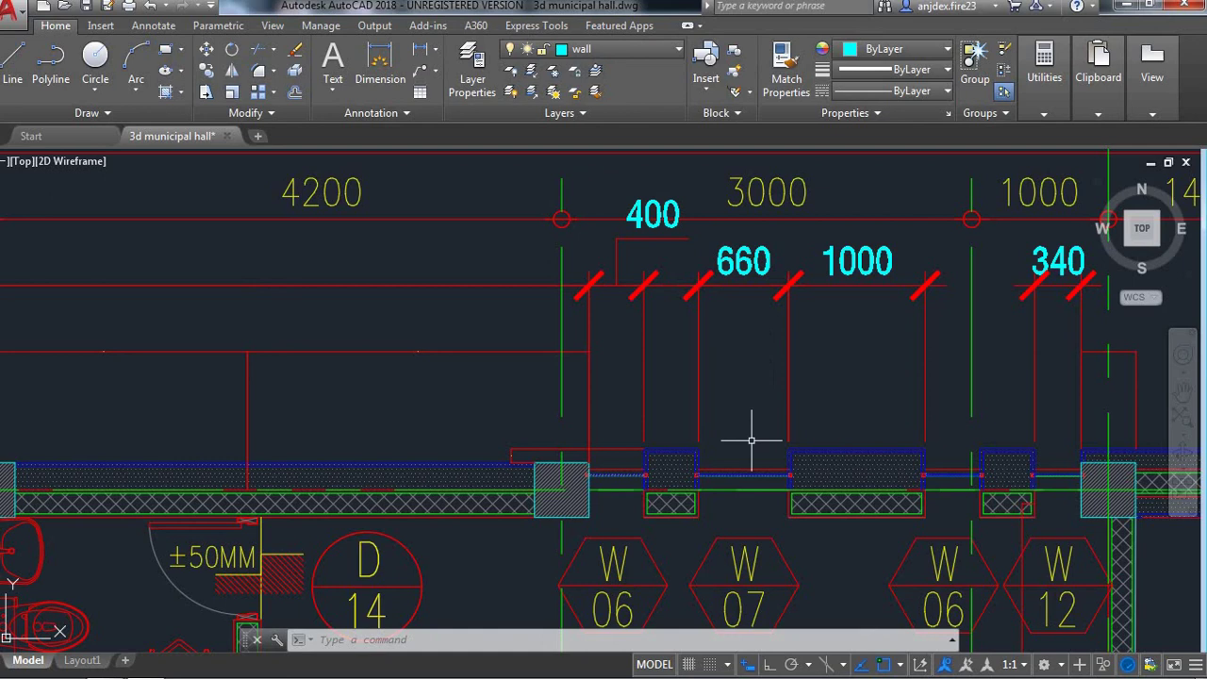
- Add a second 400 dimension across the window opening below the 660 dimension
scroll(670, 286, "up", 4)
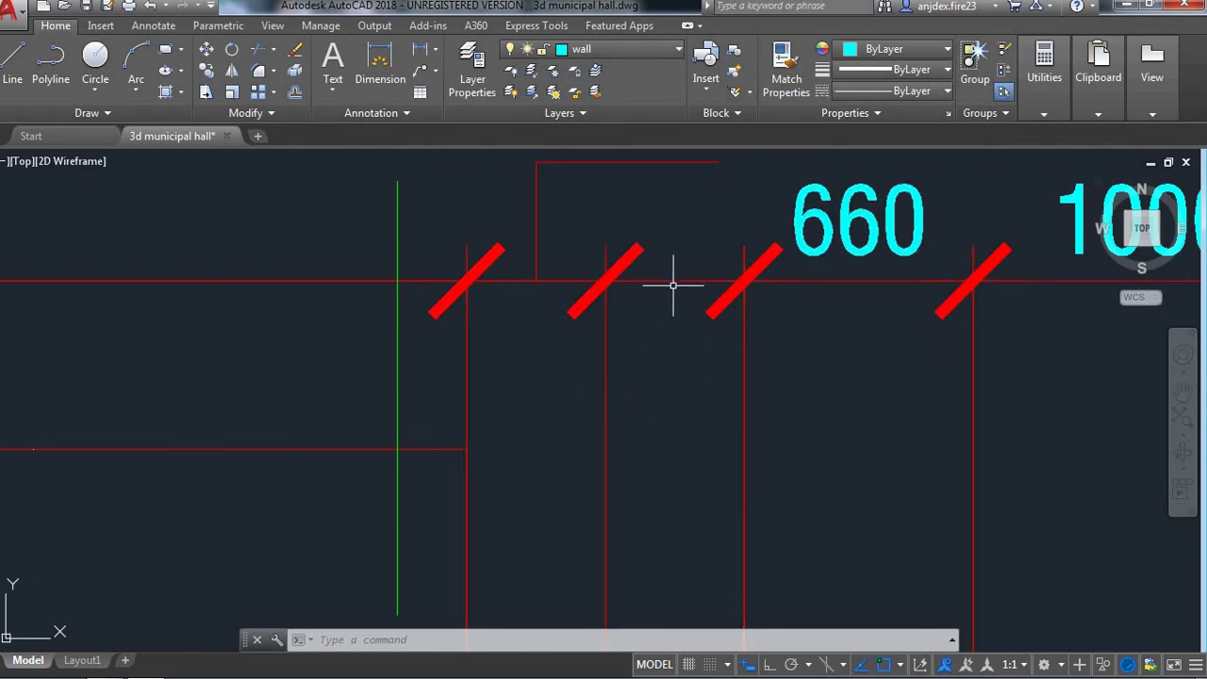
scroll(652, 364, "down", 5)
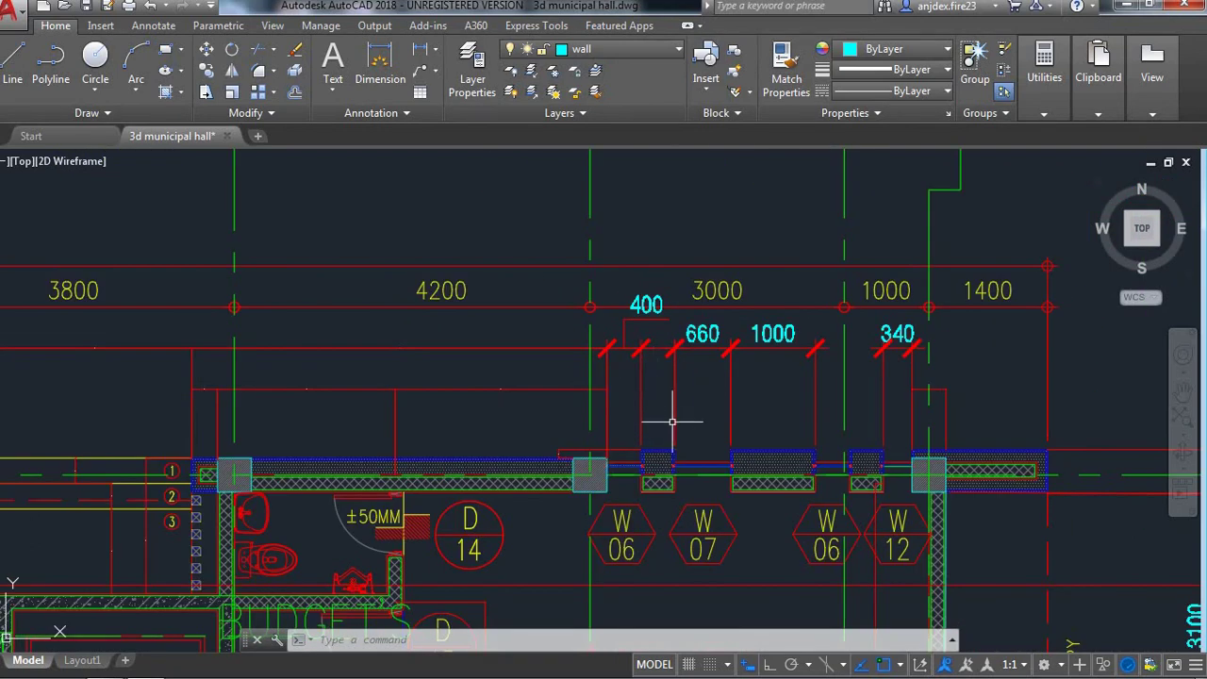
scroll(657, 462, "up", 5)
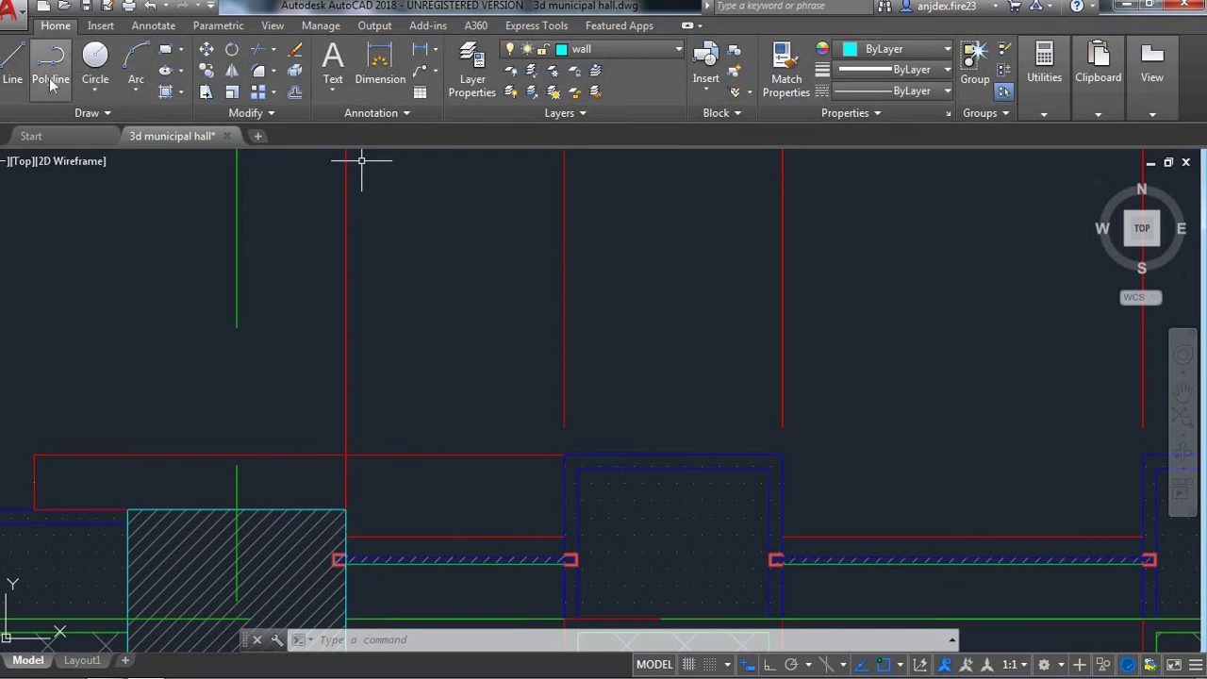
left_click(380, 64)
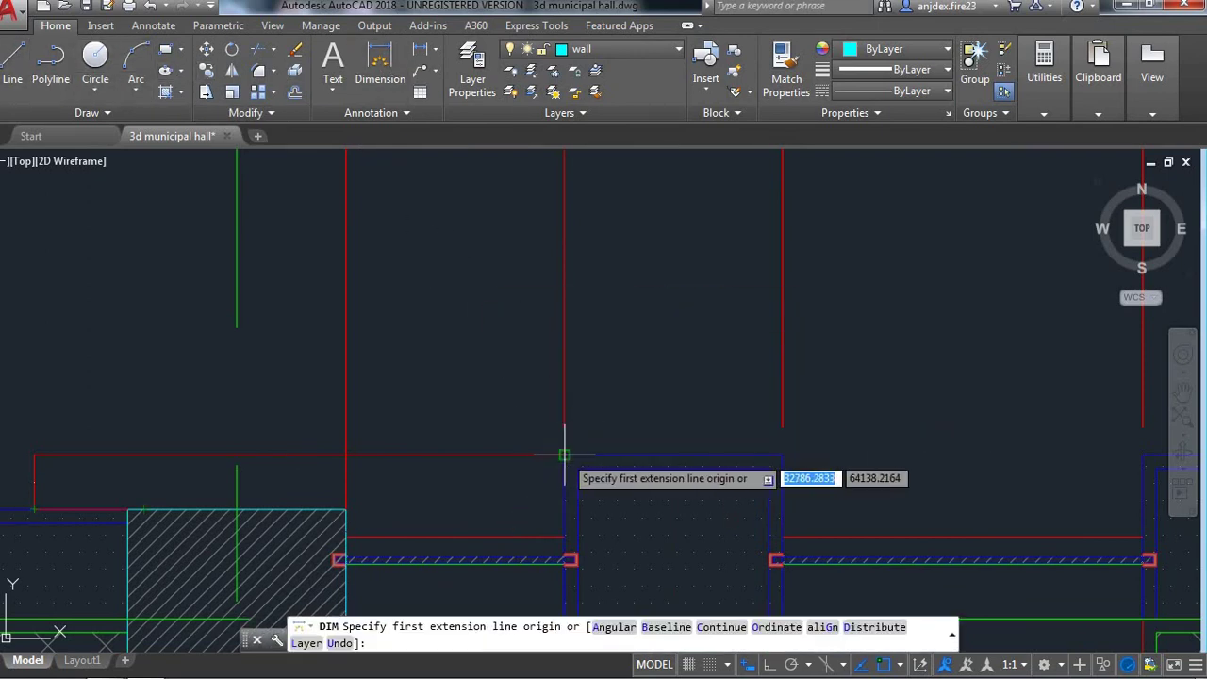
left_click(564, 455)
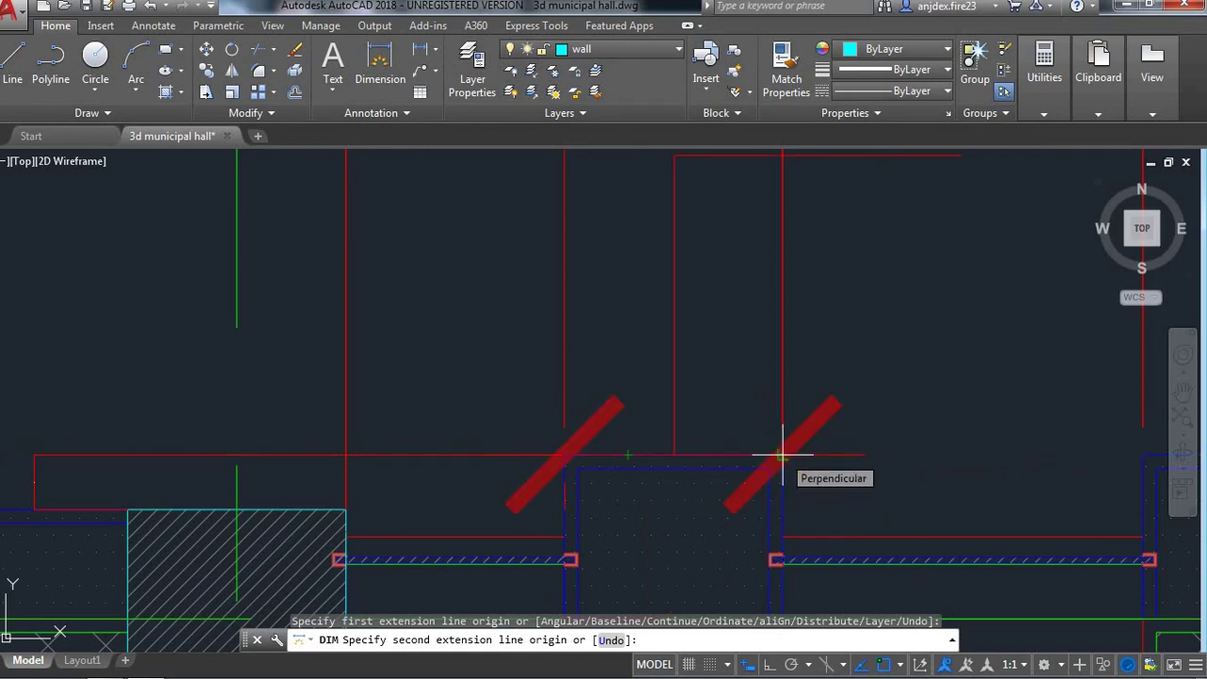
left_click(781, 457)
scroll(771, 456, "down", 5)
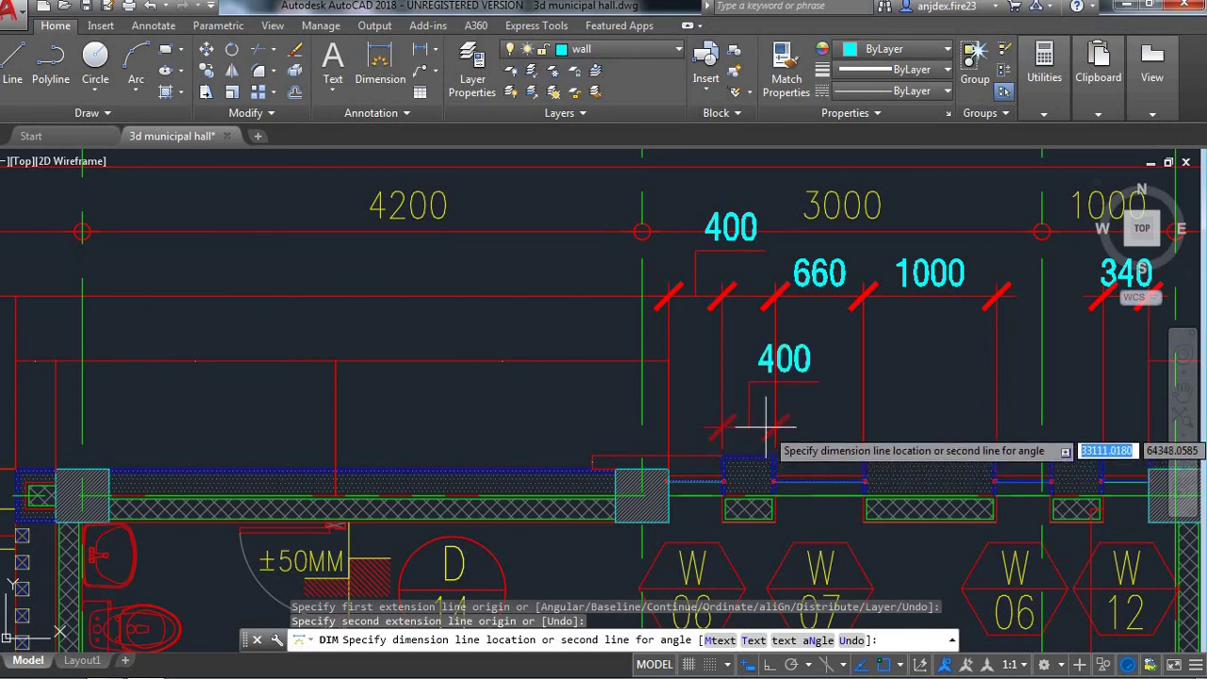
left_click(766, 426)
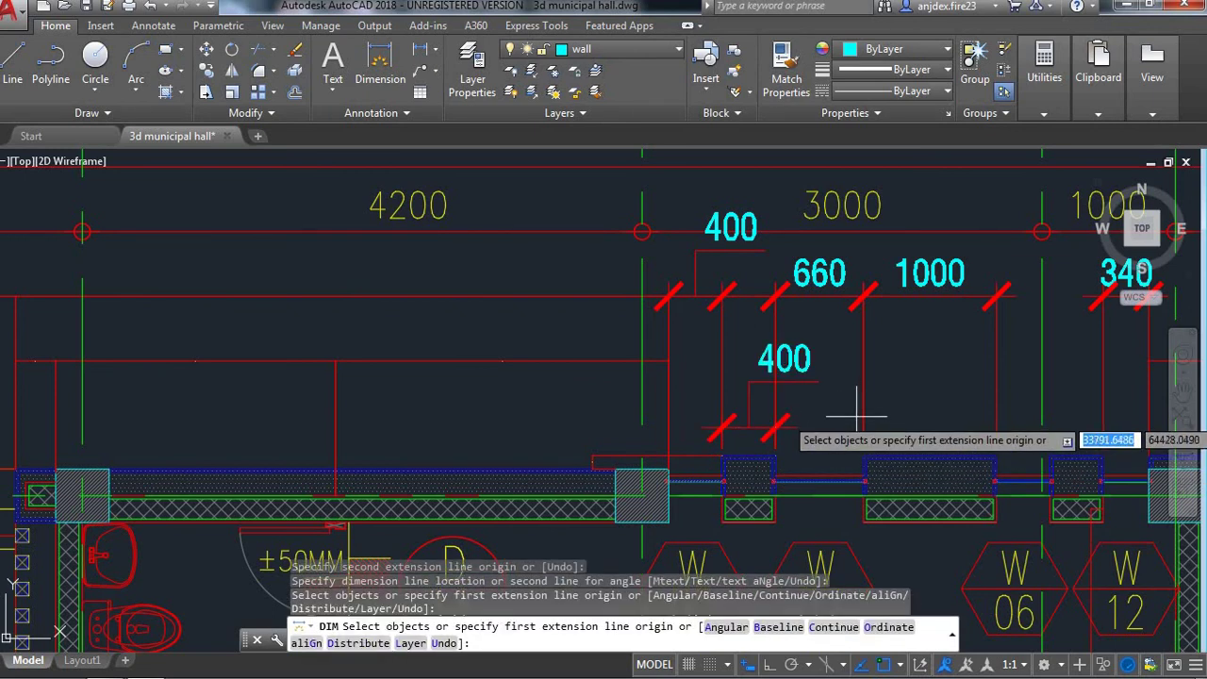
key("alt+Tab")
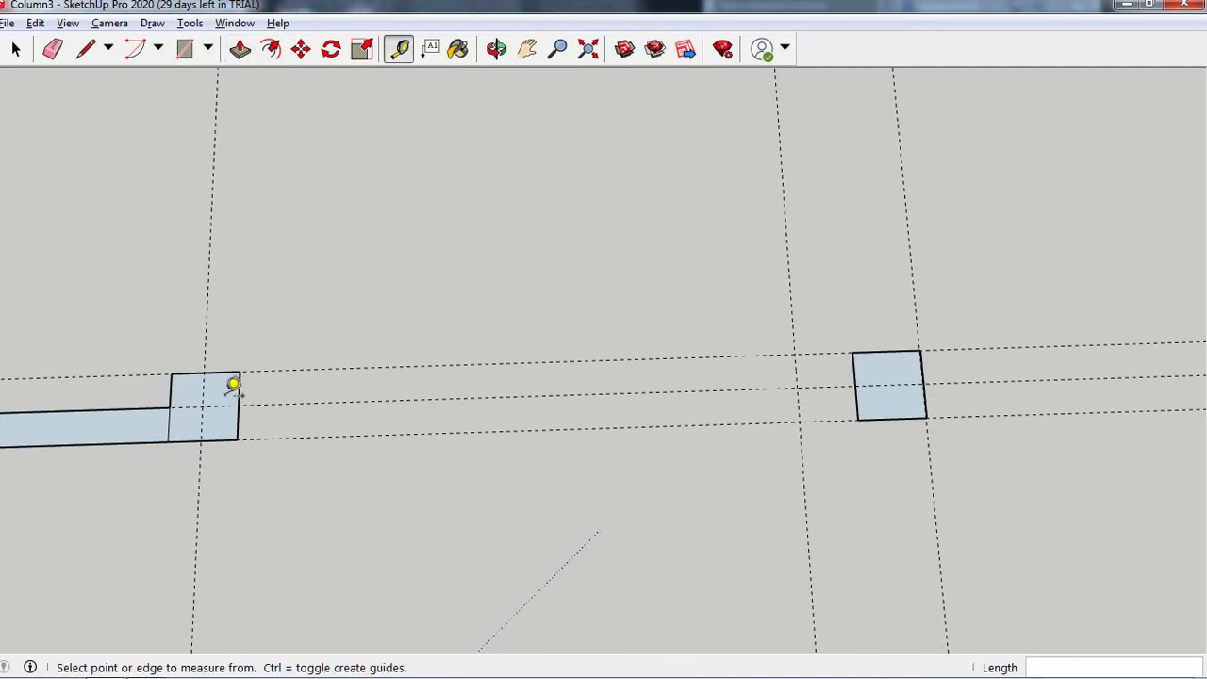
left_click(185, 49)
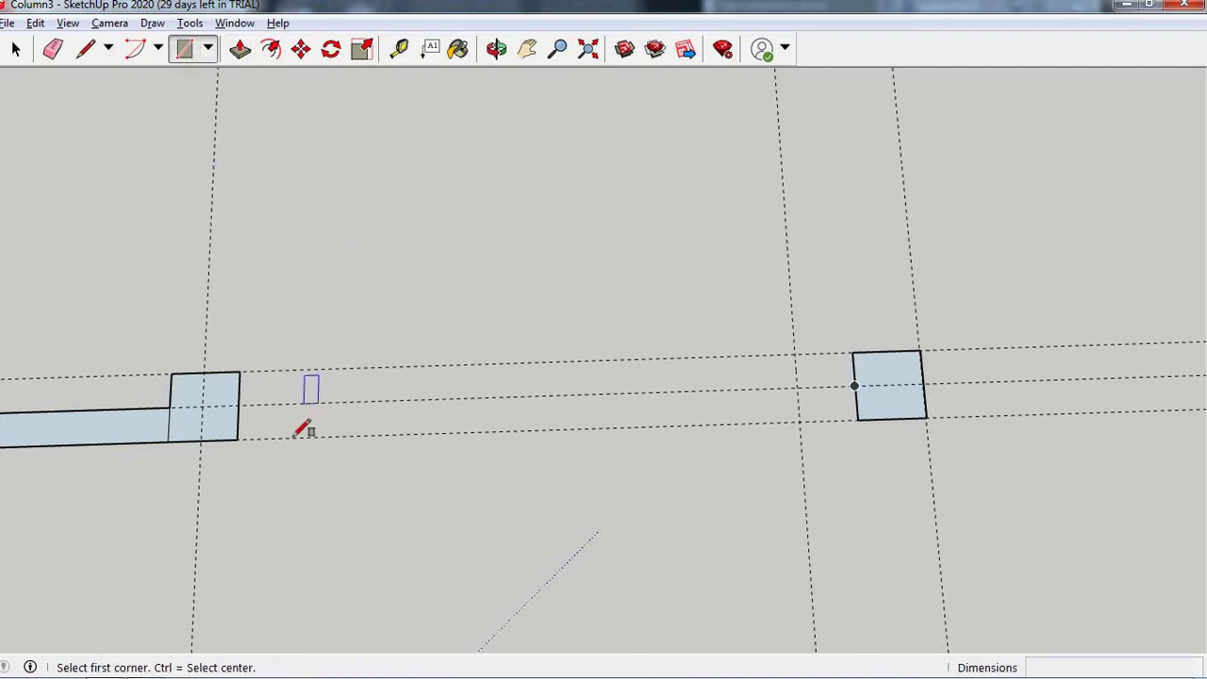
left_click(238, 405)
type("400,200")
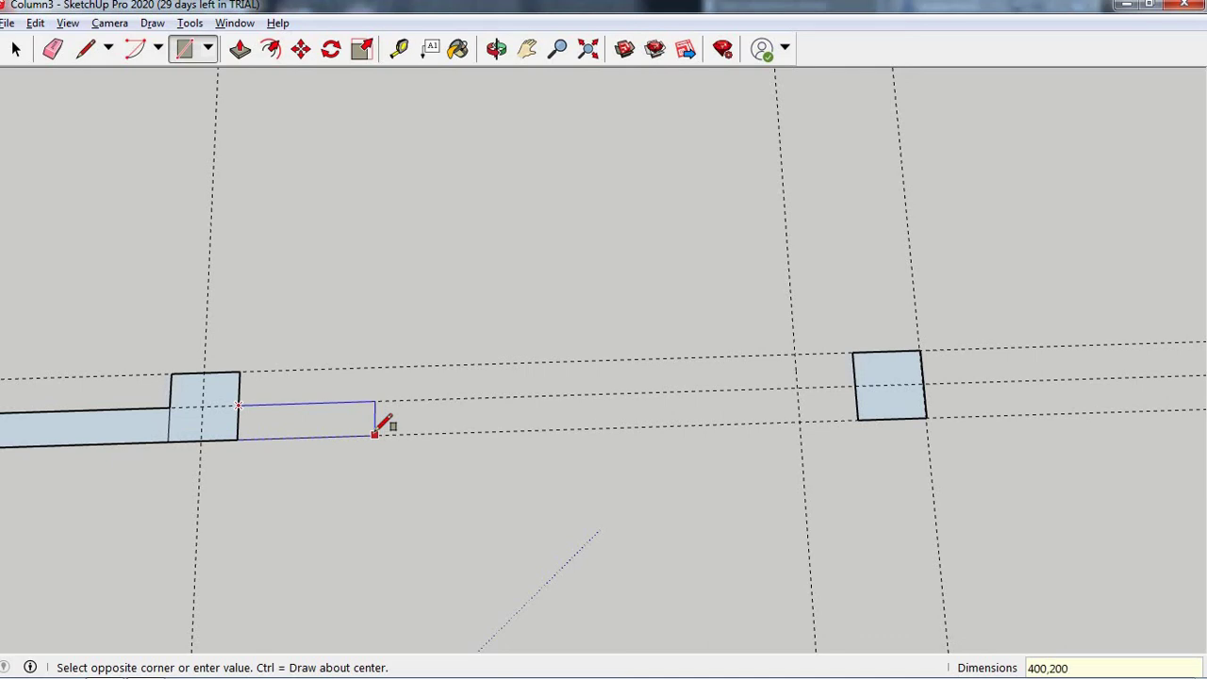
key("Return")
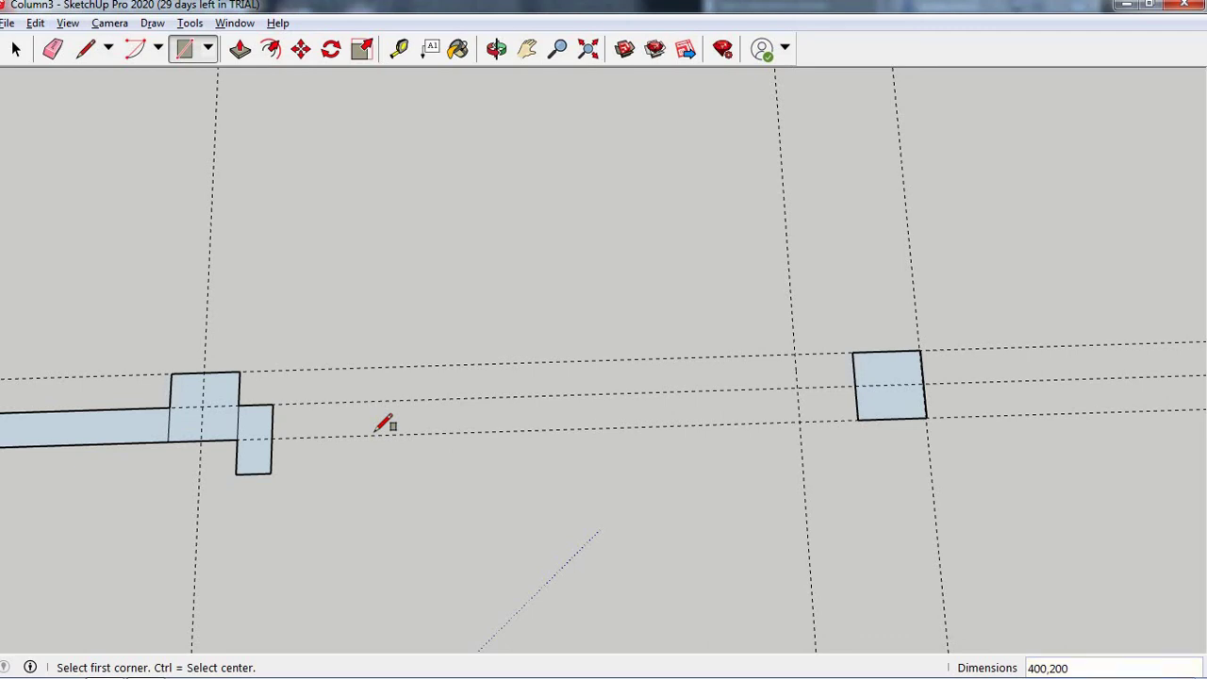
key("e")
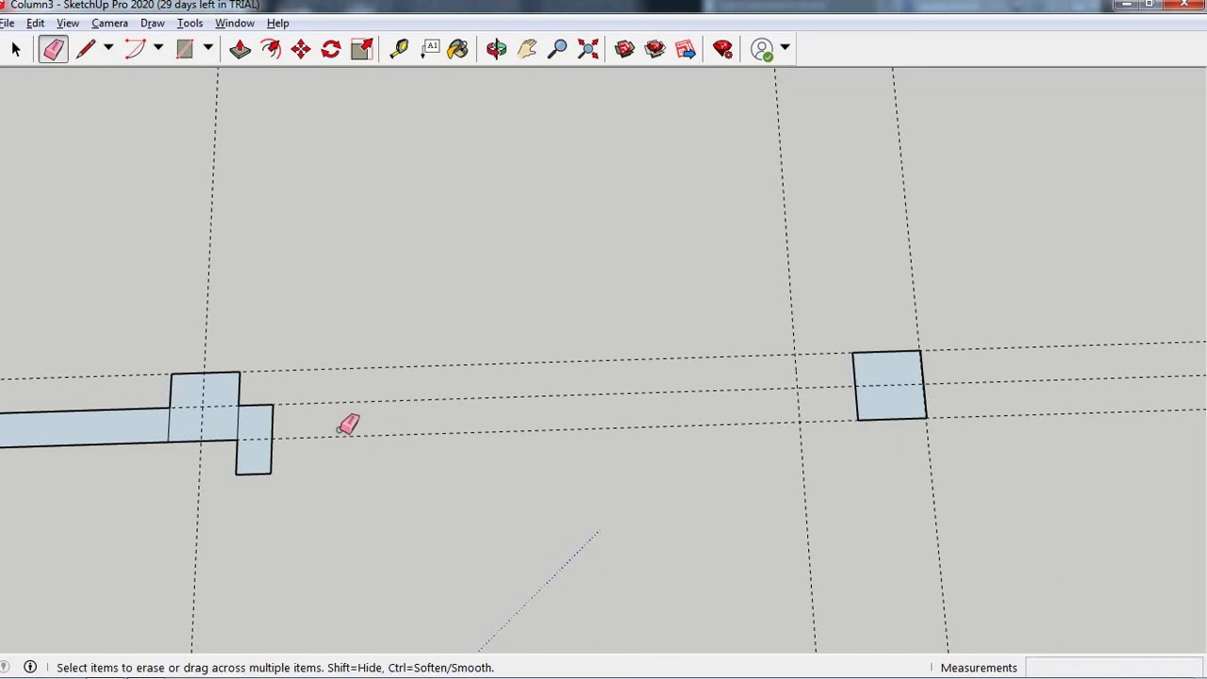
key("ctrl+z")
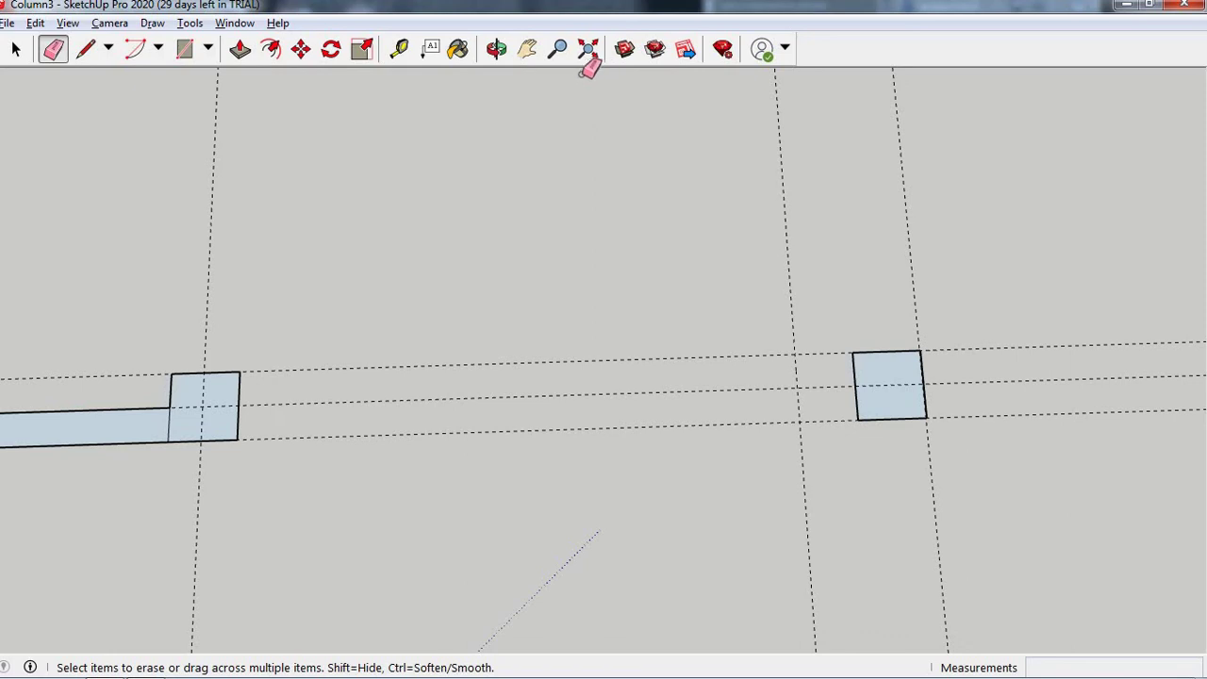
- Place guides at successive 400, 400 and 660 mm offsets from the column corner
left_click(399, 49)
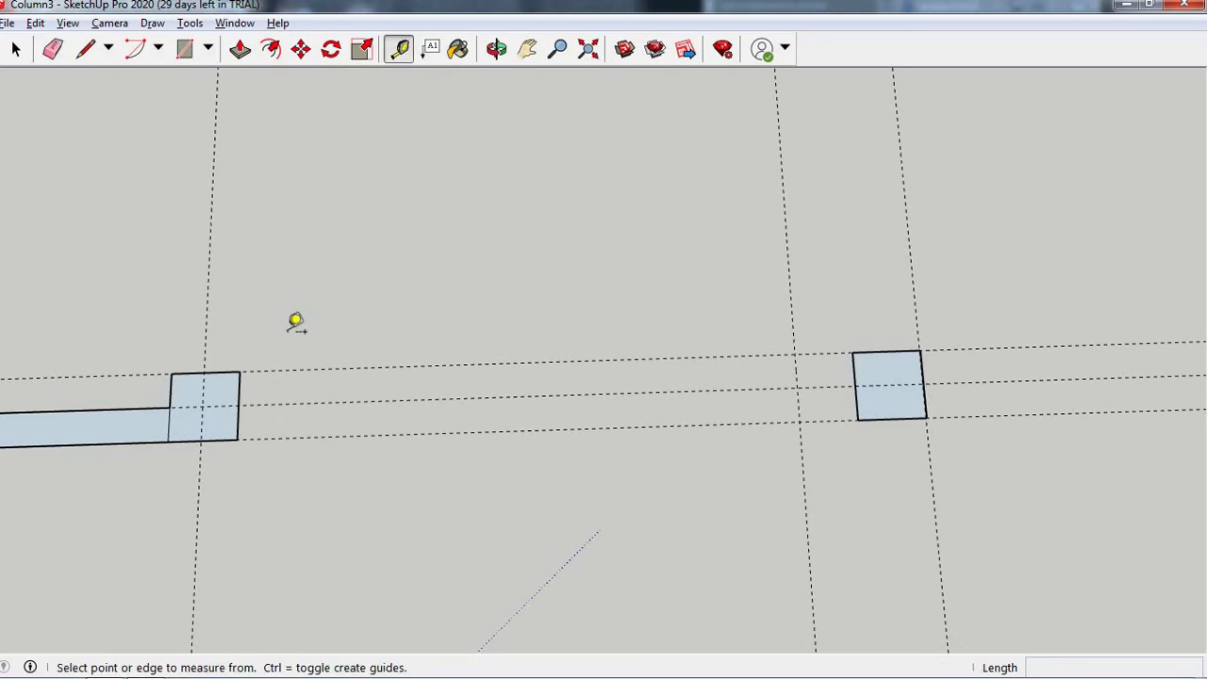
left_click(239, 386)
type("400")
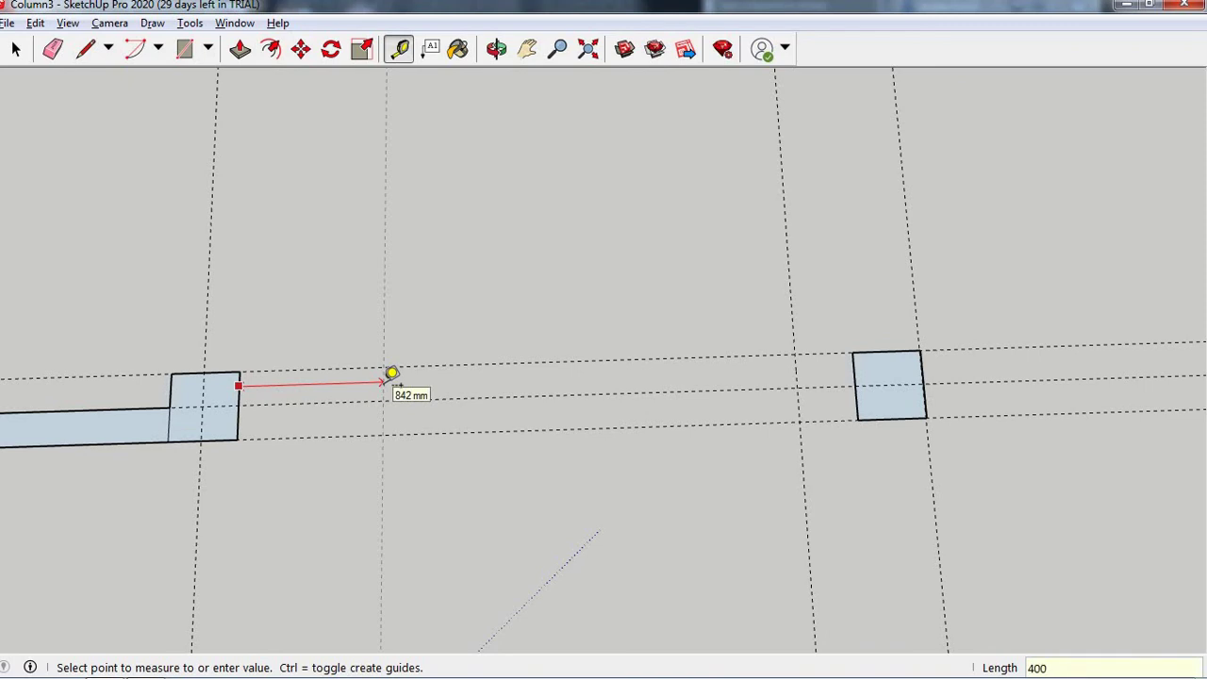
key("Return")
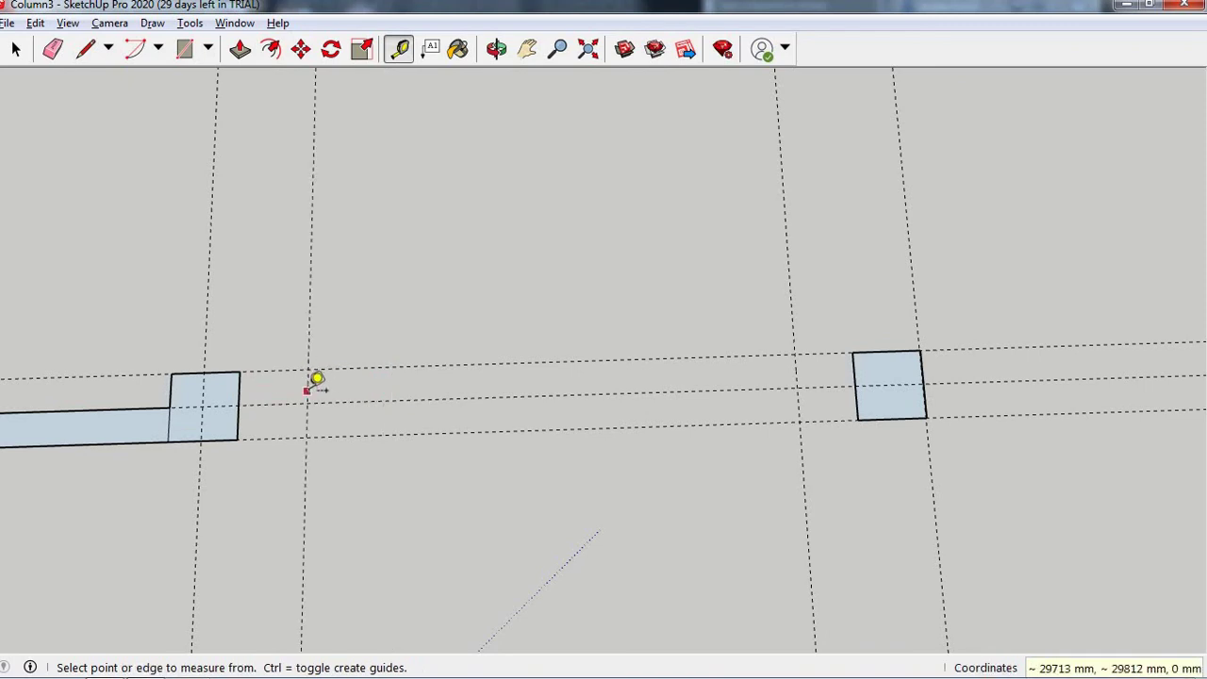
left_click(307, 400)
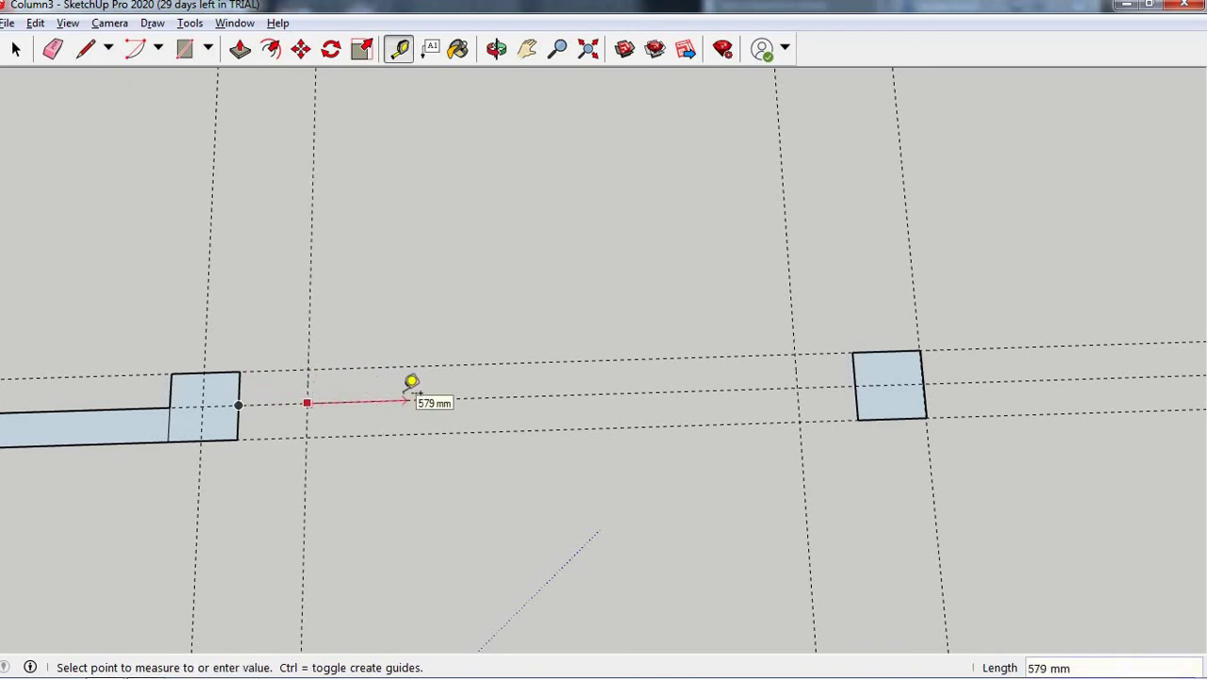
key("Escape")
left_click(306, 384)
type("400")
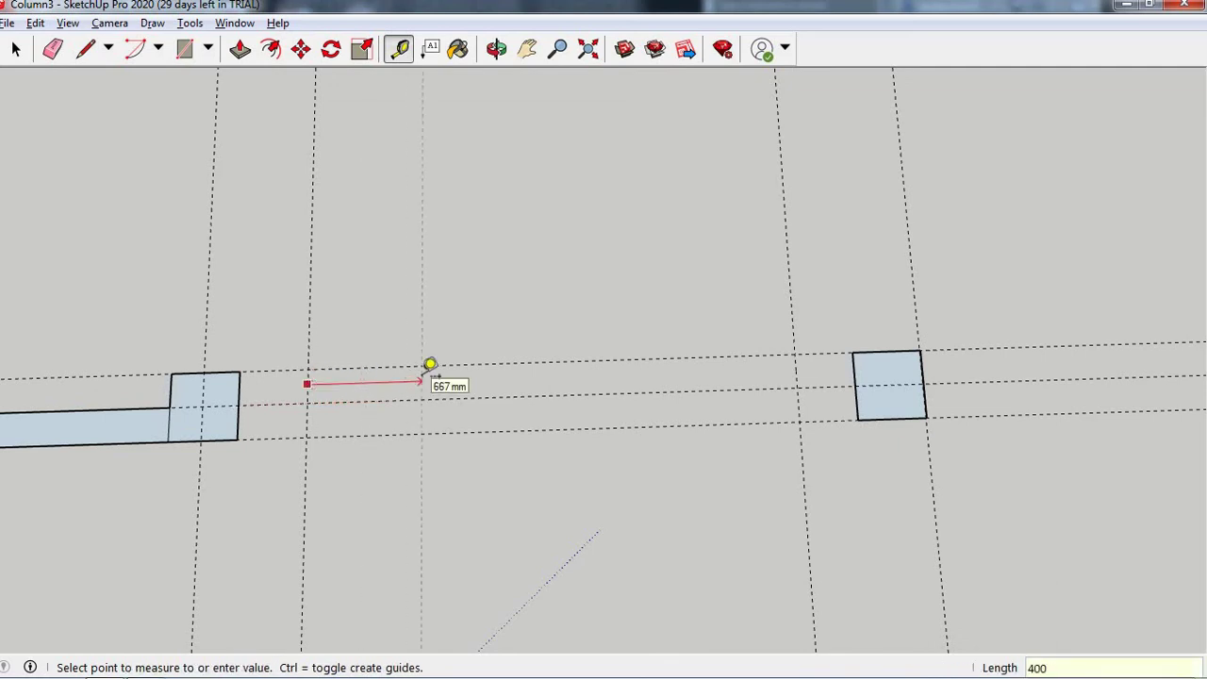
key("Return")
left_click(375, 383)
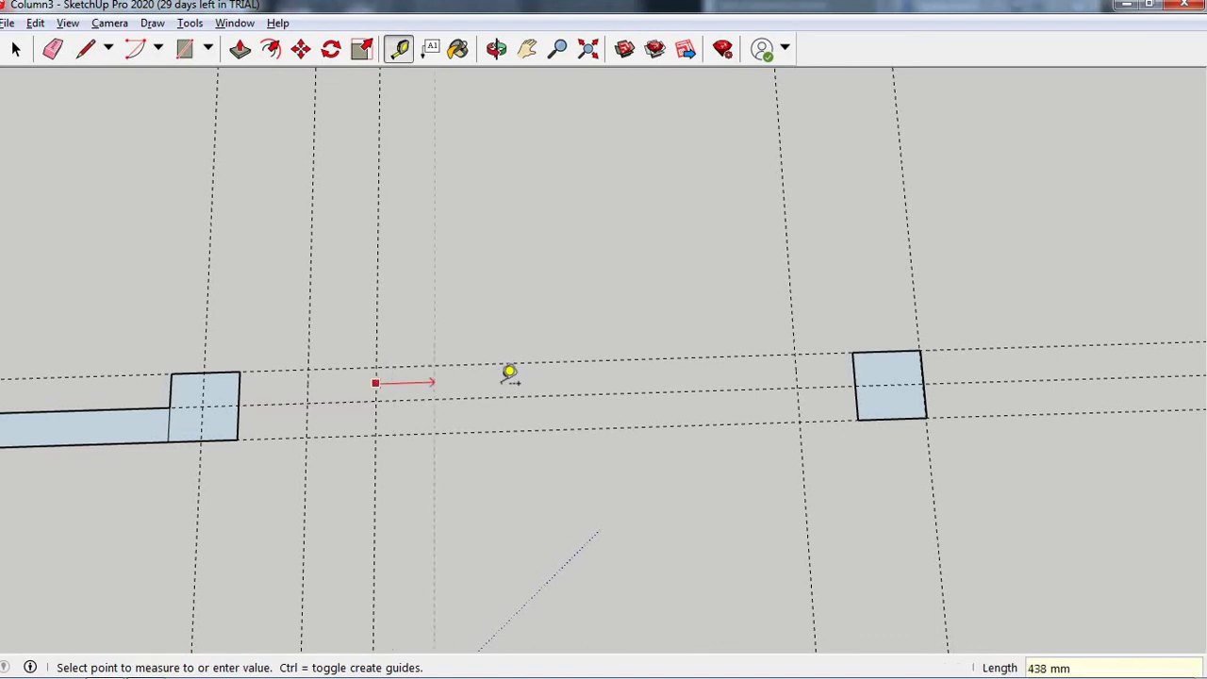
key("Return")
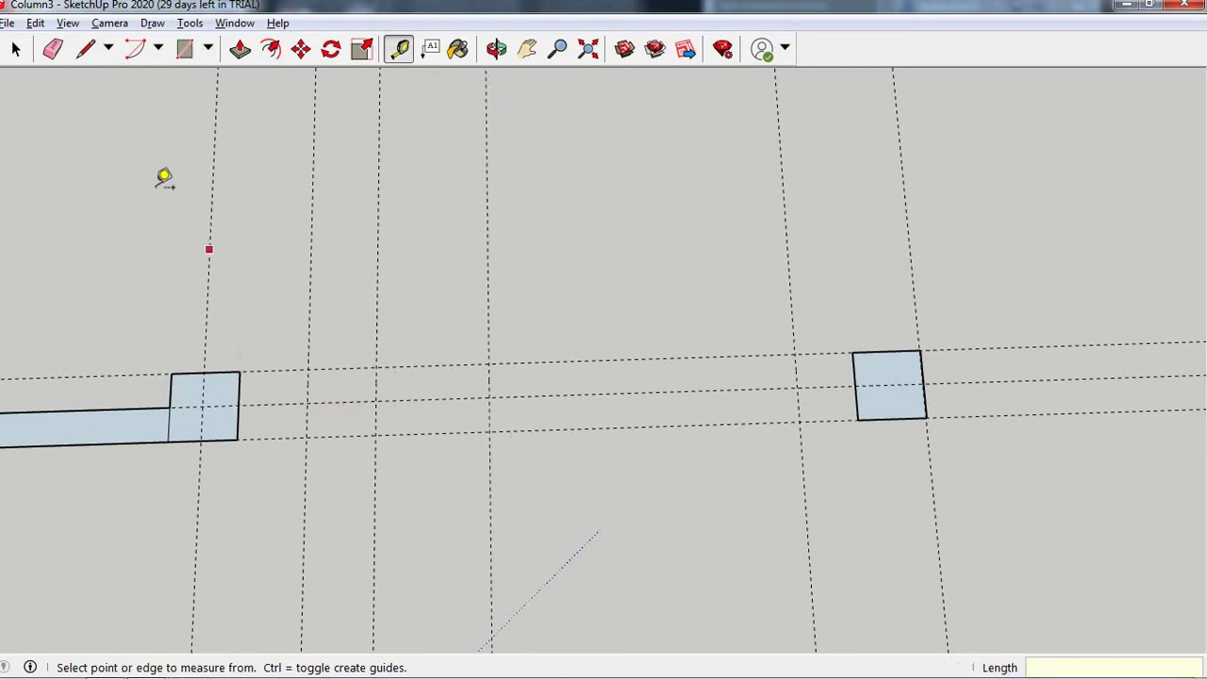
- Draw a 400 × 200 mm wall block between the first two new guides
left_click(184, 52)
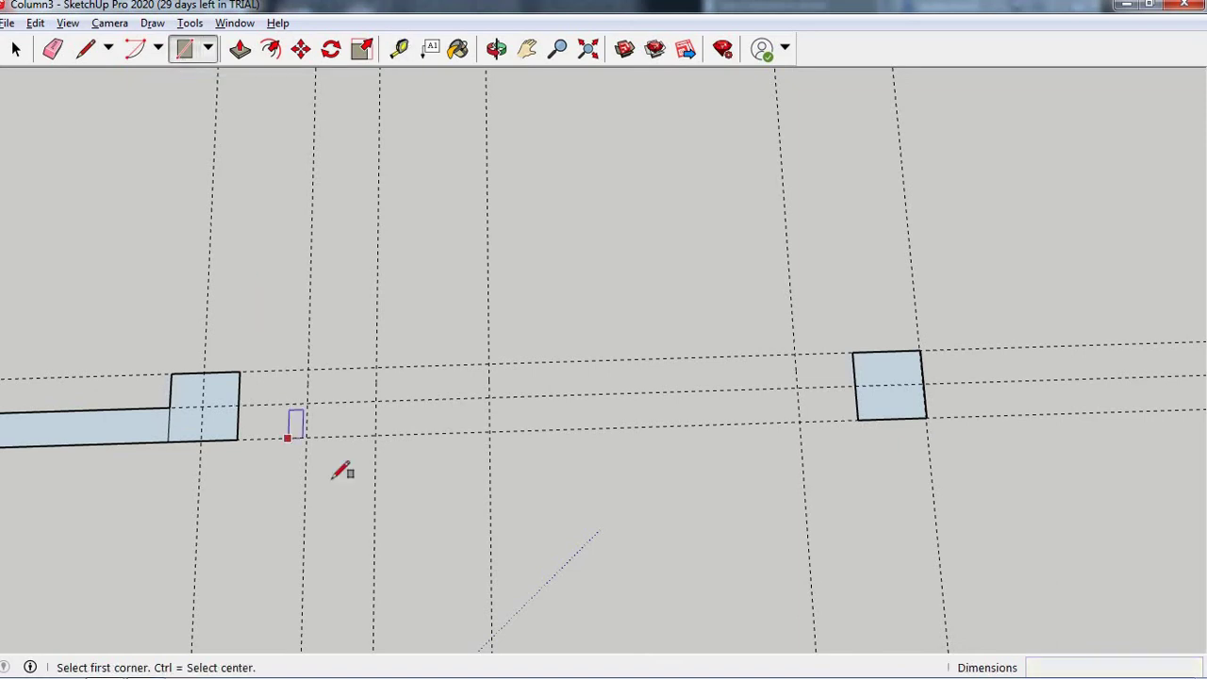
key("alt+Tab")
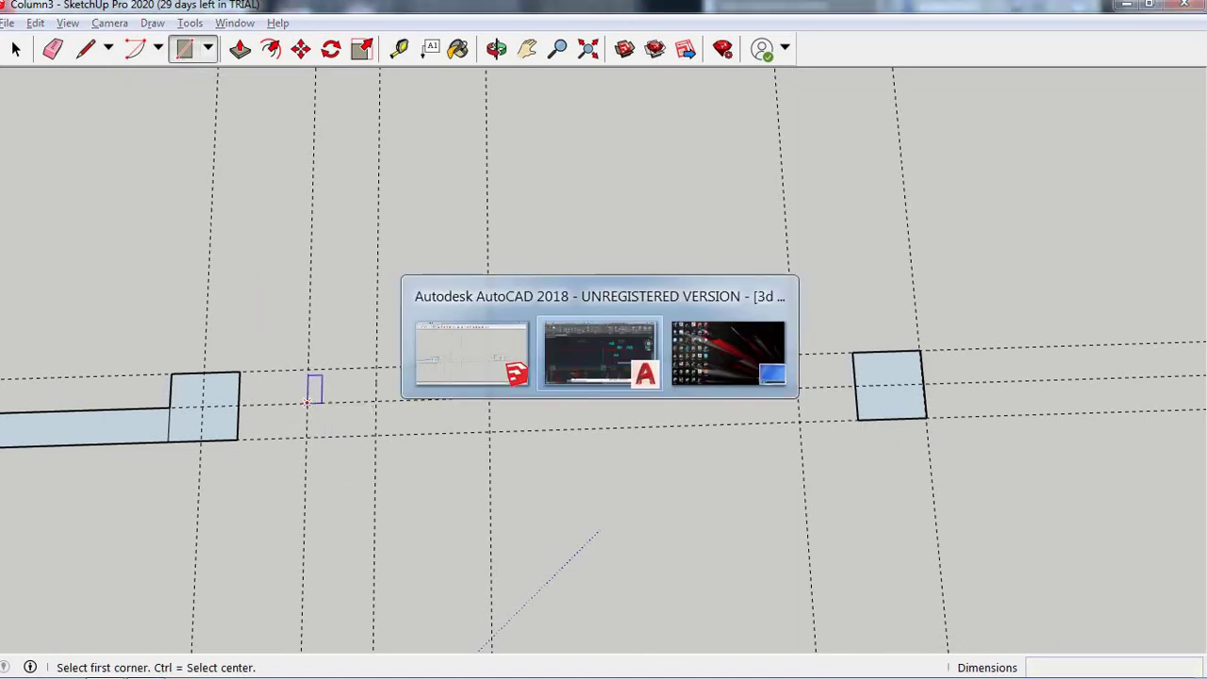
key("alt+Tab")
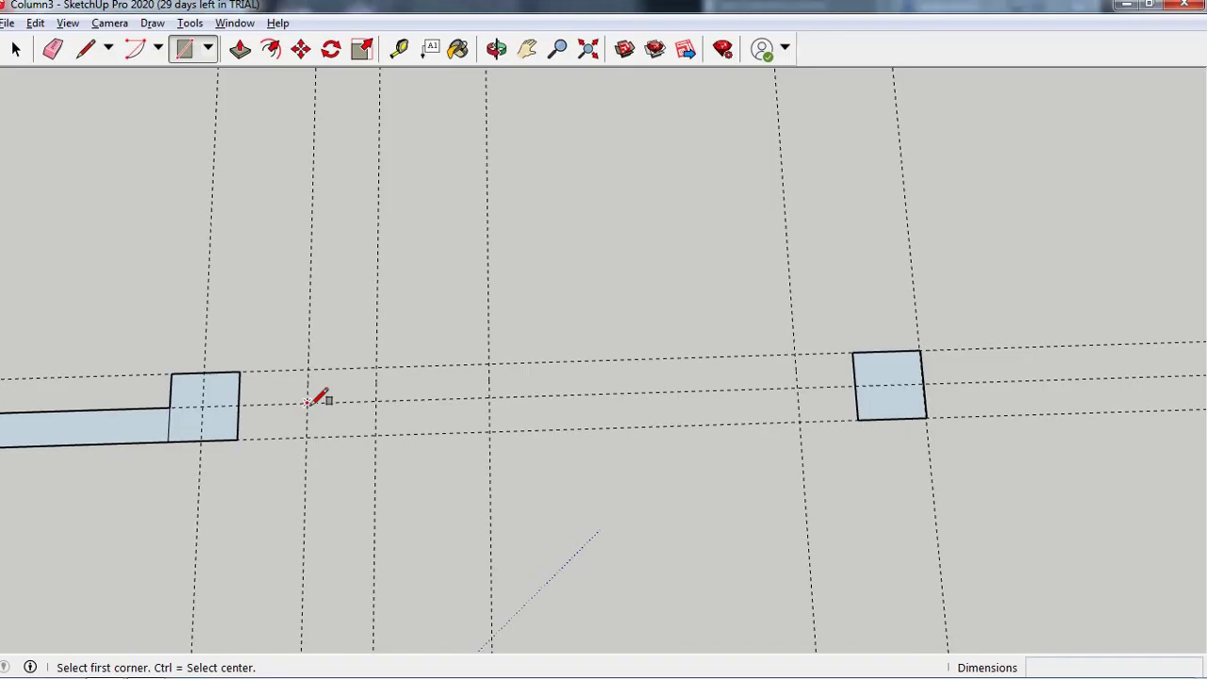
left_click(307, 403)
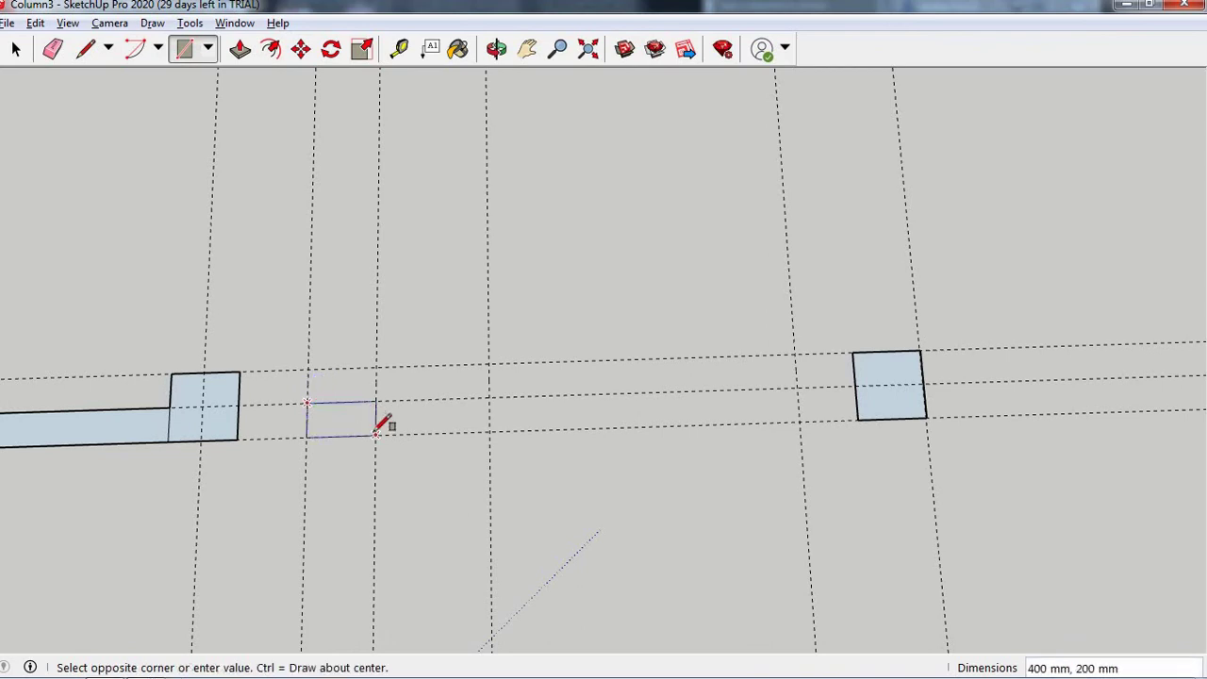
left_click(376, 435)
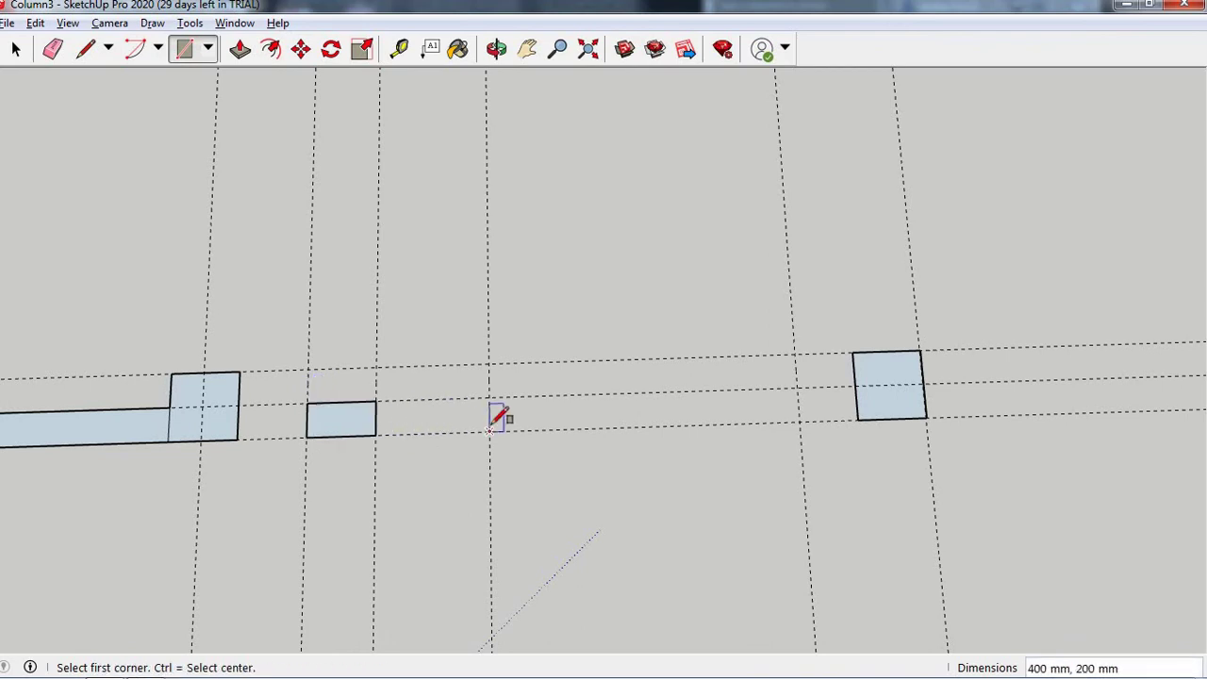
key("alt+Tab")
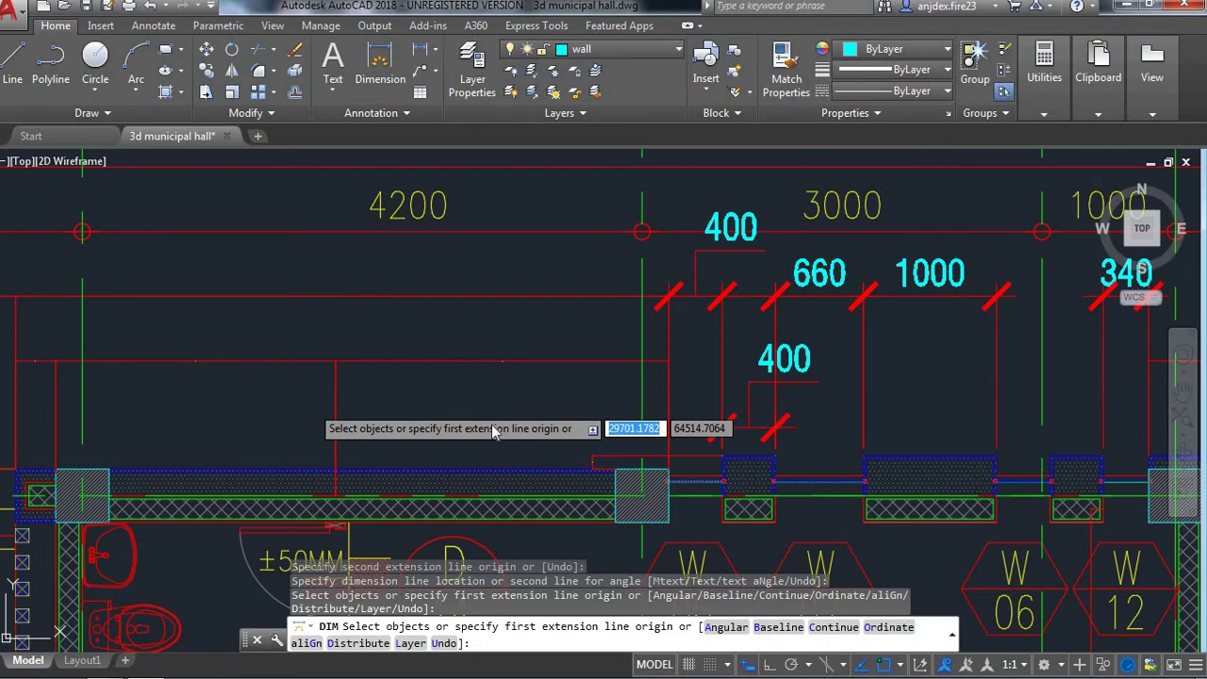
- Back in SketchUp, add a vertical guide 1000 mm beyond the latest guide
key("alt+Tab")
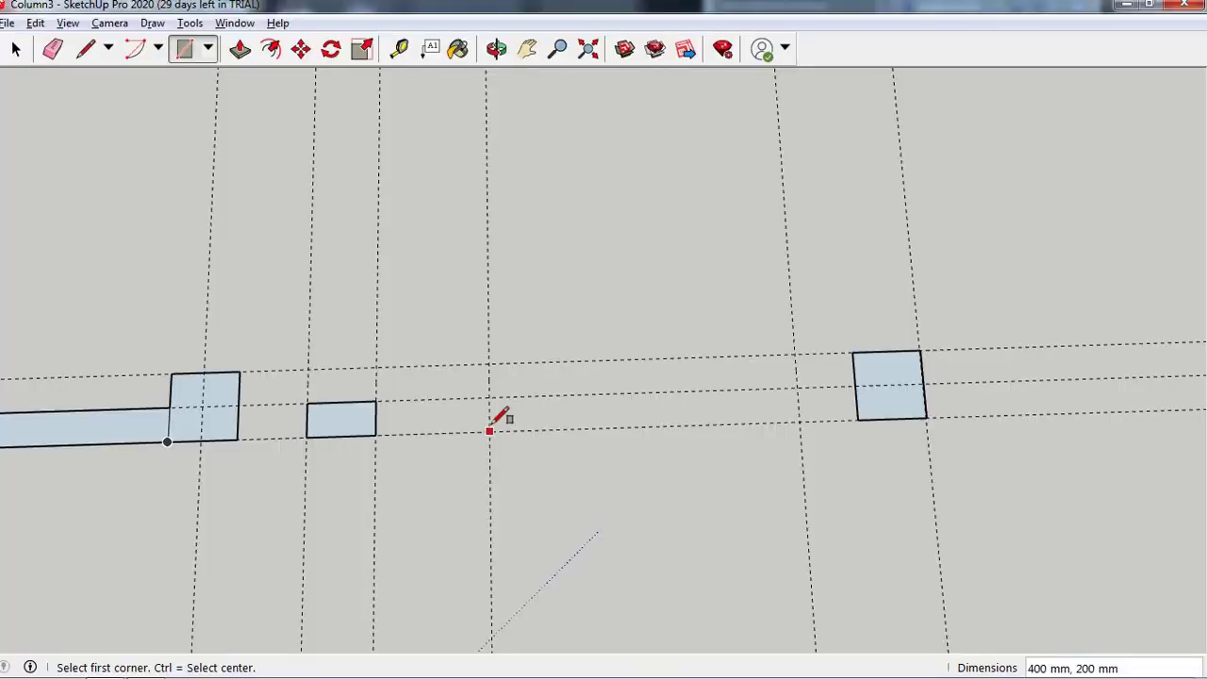
key("t")
left_click(488, 410)
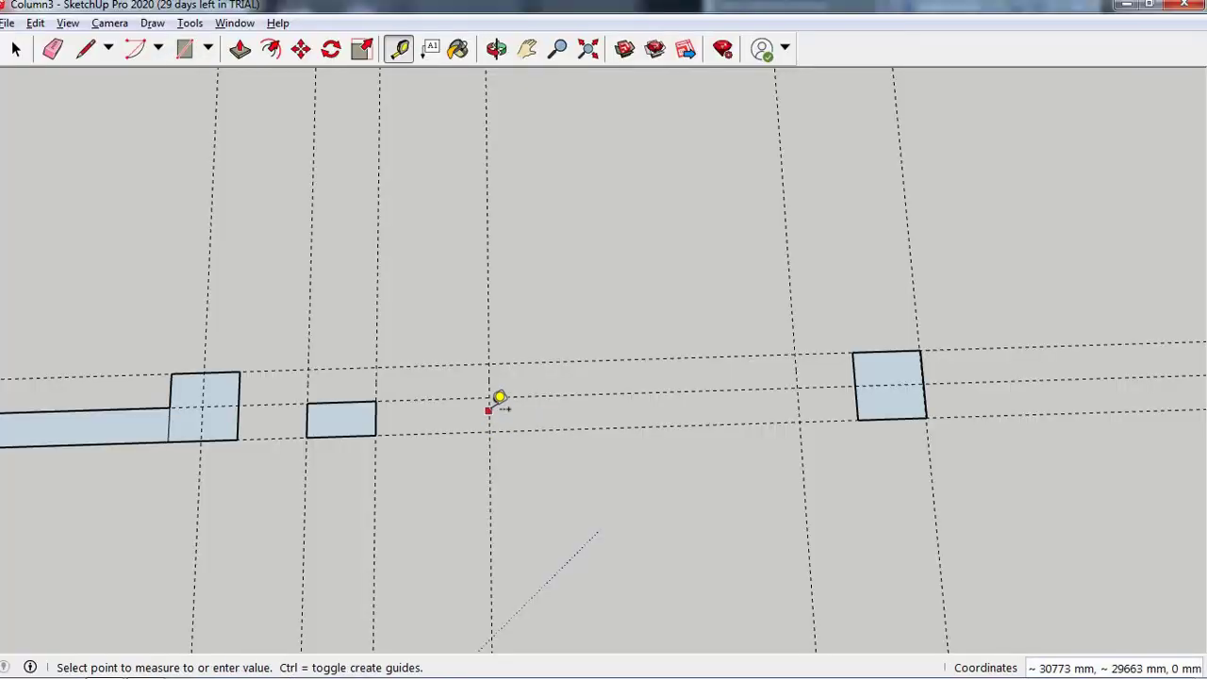
left_click(639, 399)
type("1000")
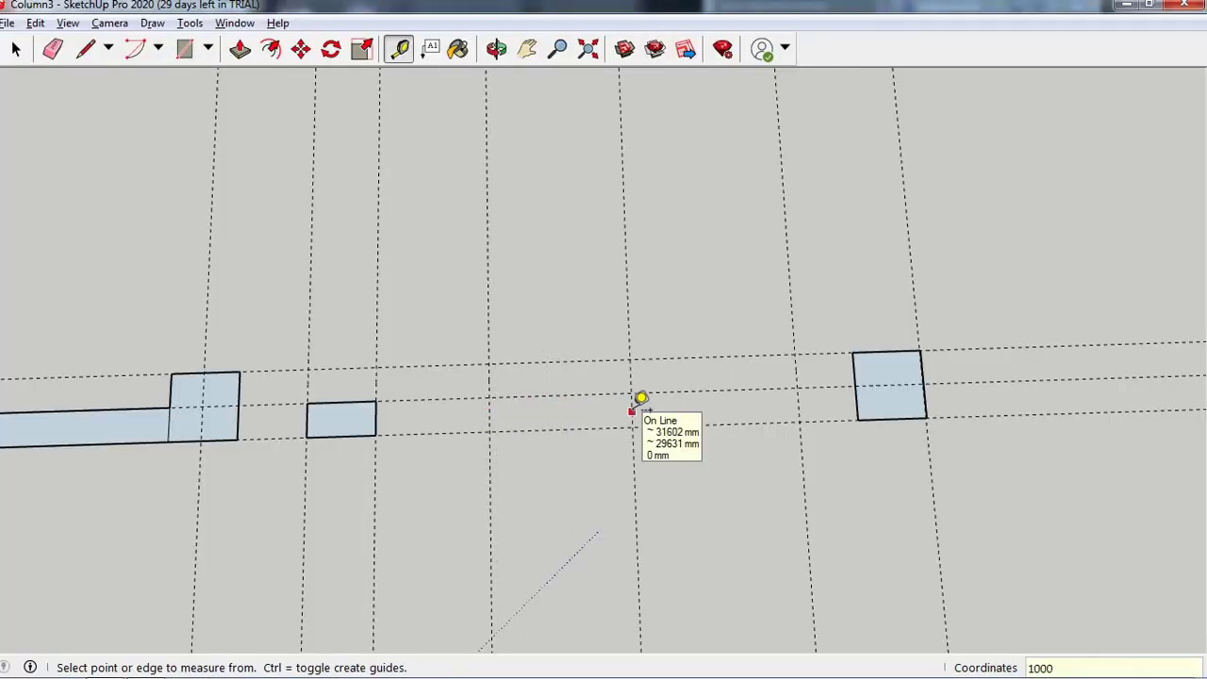
key("Return")
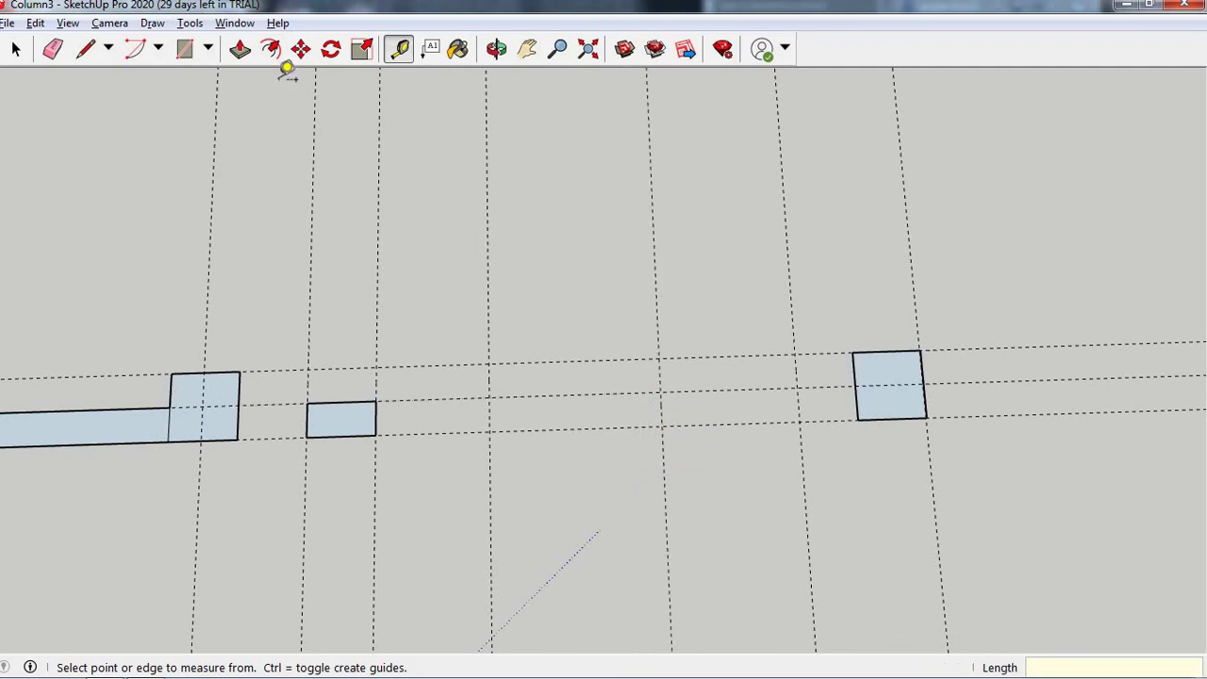
- Draw a 1000 × 200 mm wall rectangle between the guides
left_click(184, 48)
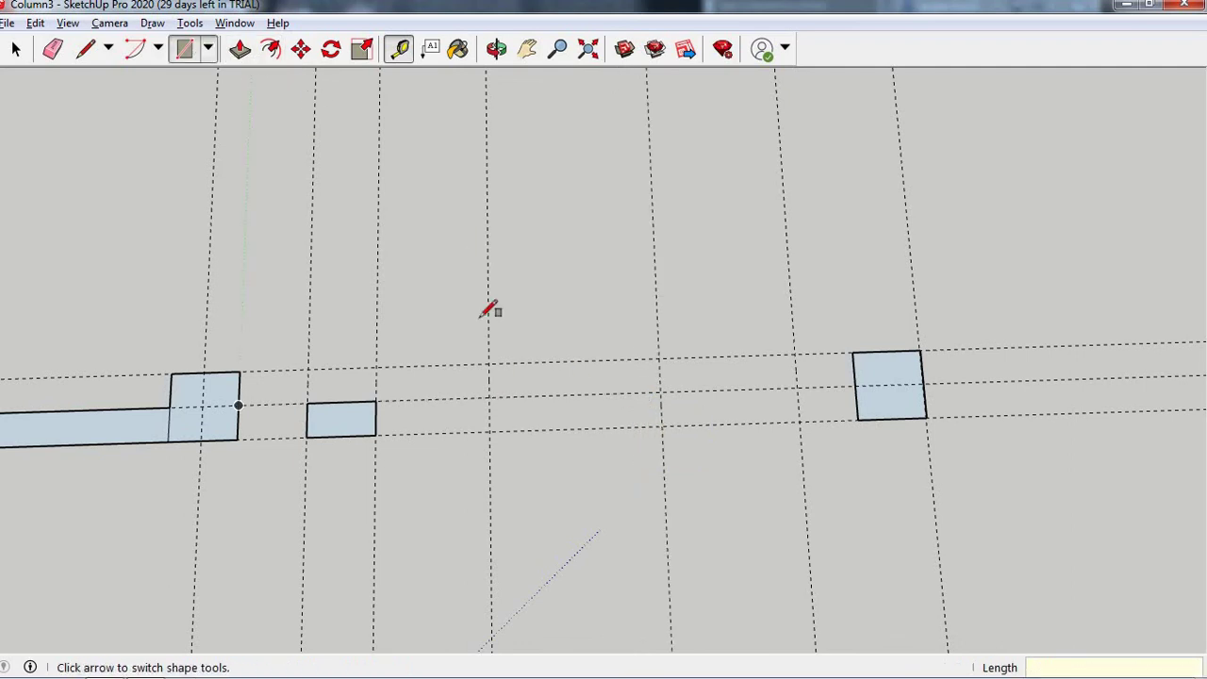
left_click(490, 397)
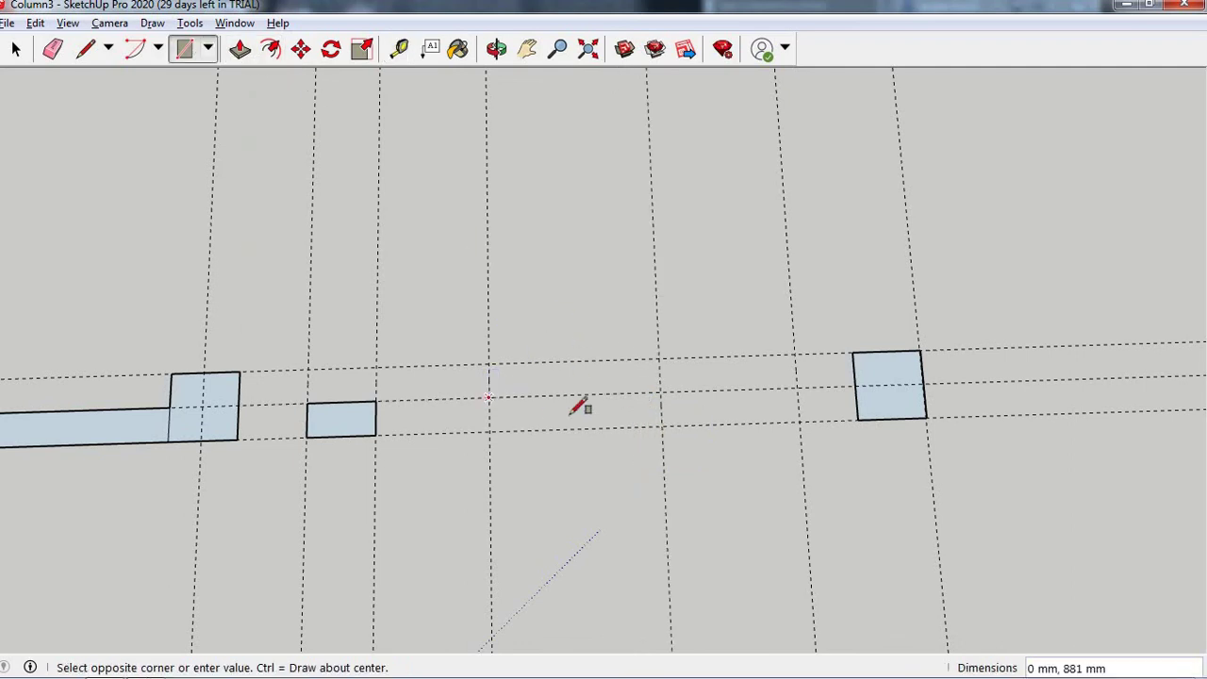
left_click(661, 428)
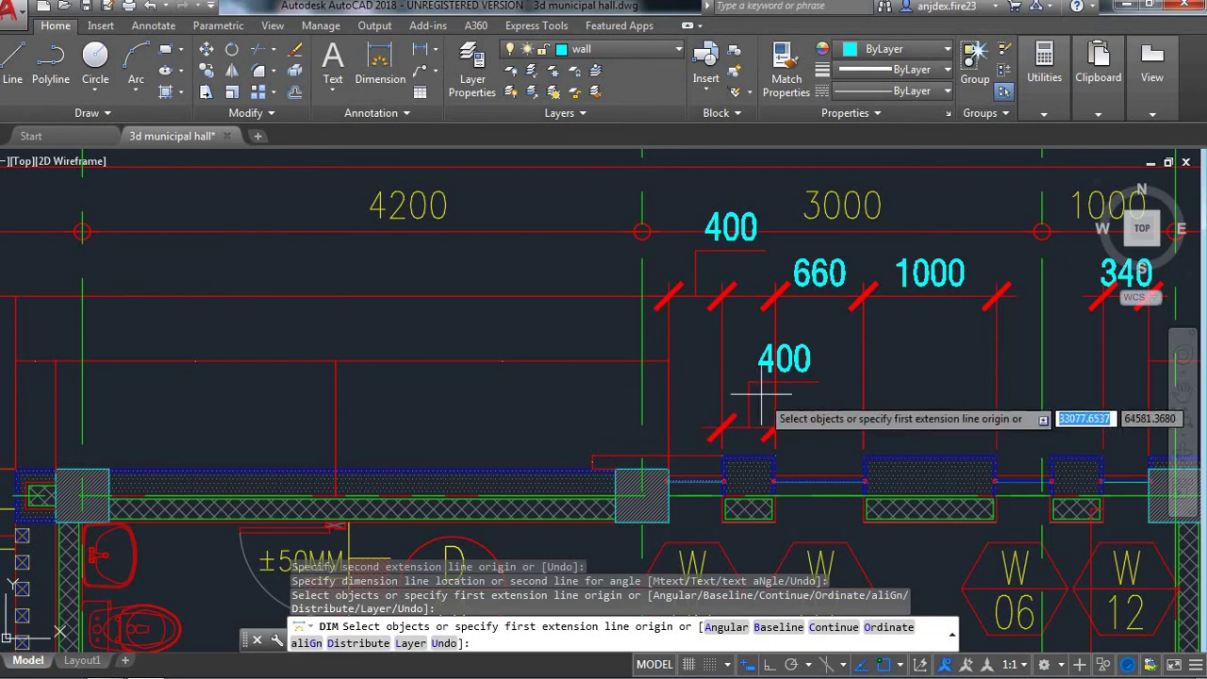
- Zoom to the window openings and start a dimension at the first end of the next wall span
scroll(667, 377, "down", 3)
scroll(826, 407, "up", 5)
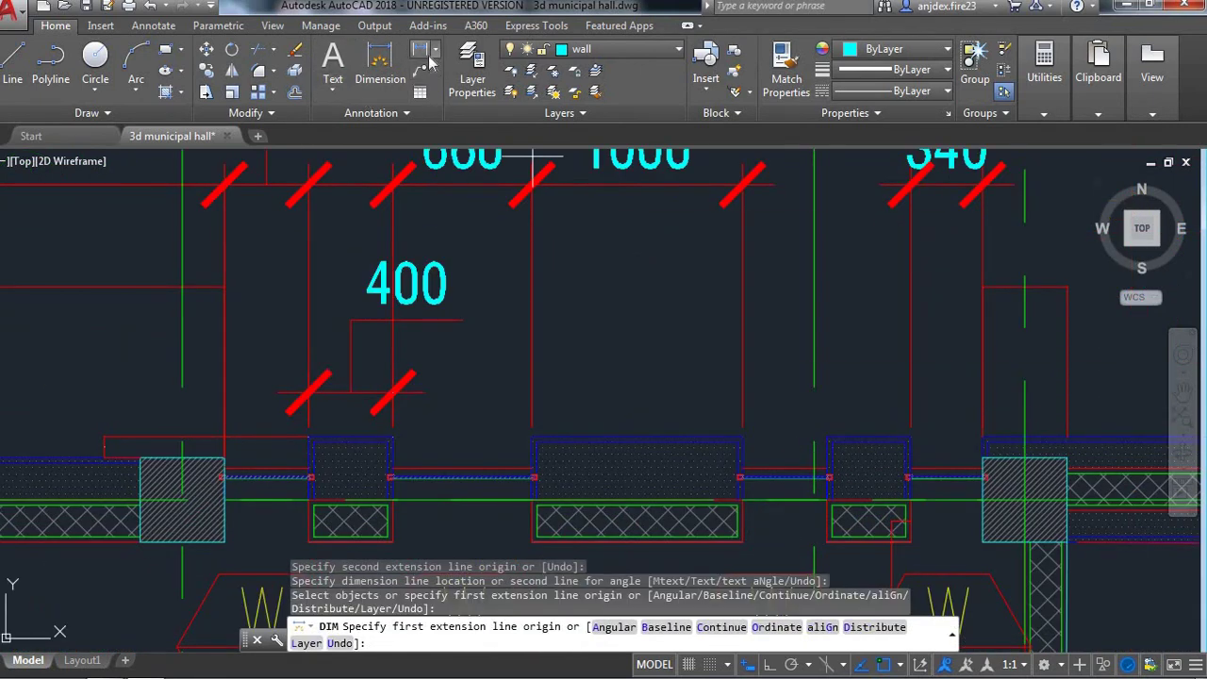
left_click(380, 61)
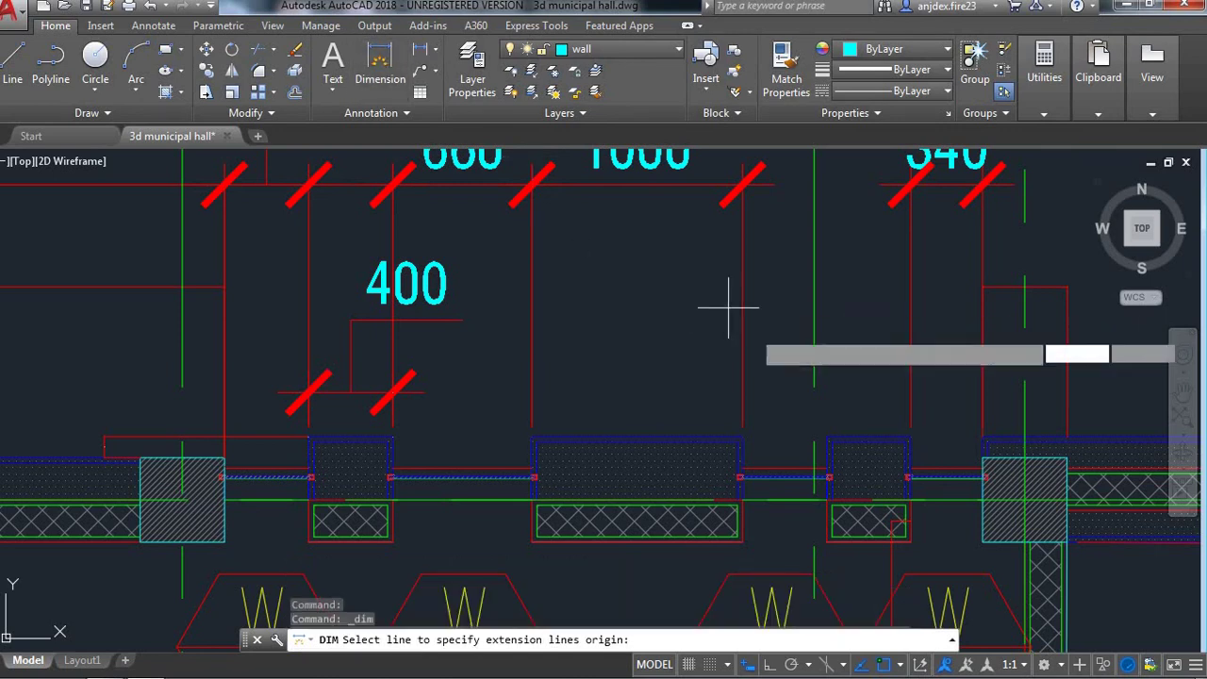
left_click(742, 437)
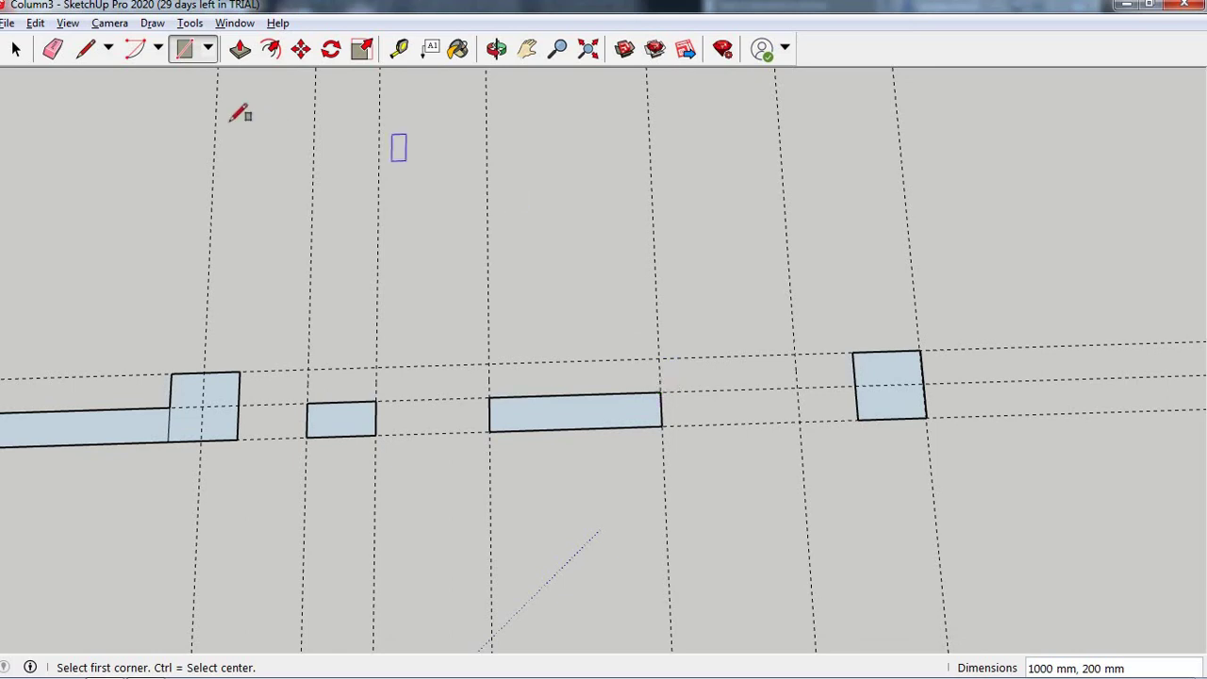
- Offset a new parallel guide to the right of the vertical guide
left_click(400, 53)
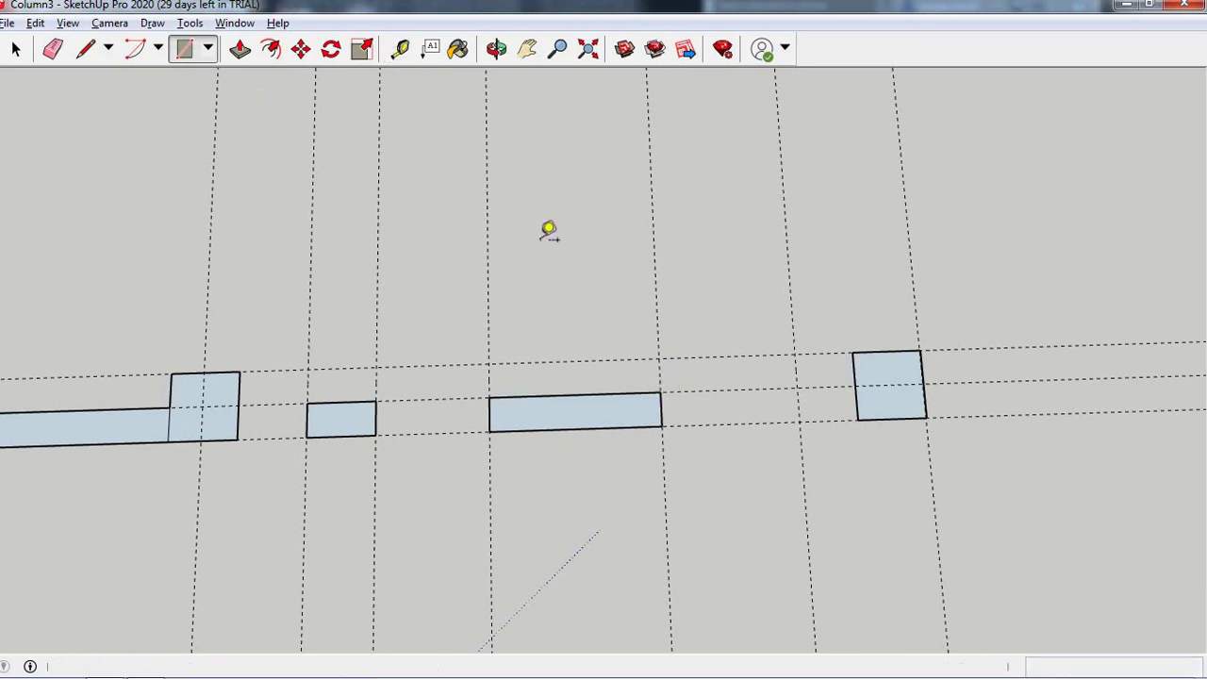
left_click(660, 373)
left_click(726, 375)
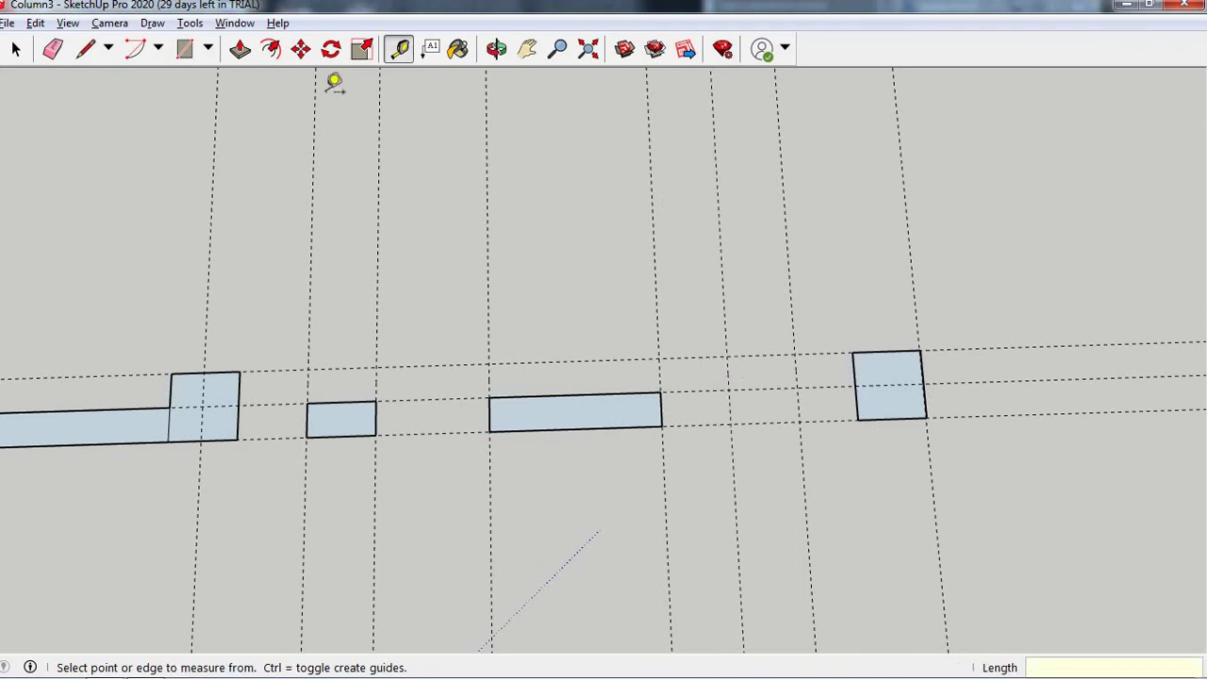
- Draw a 400 × 200 mm wall rectangle beside the right-hand column
left_click(184, 49)
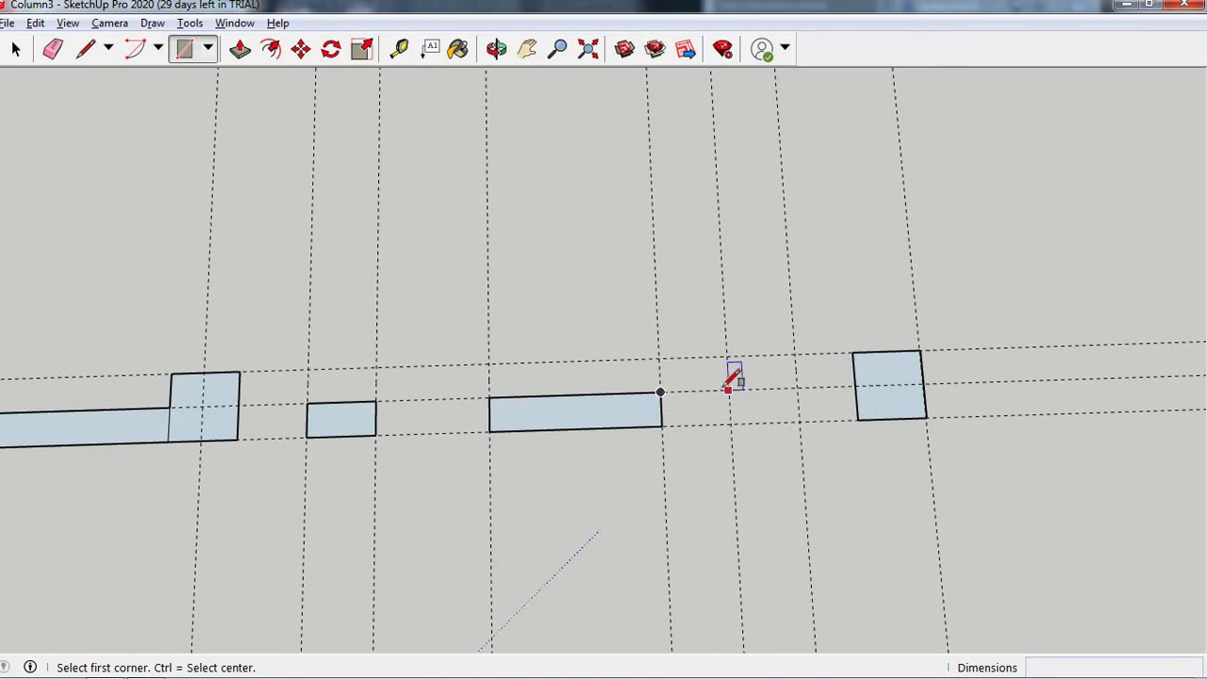
left_click(729, 390)
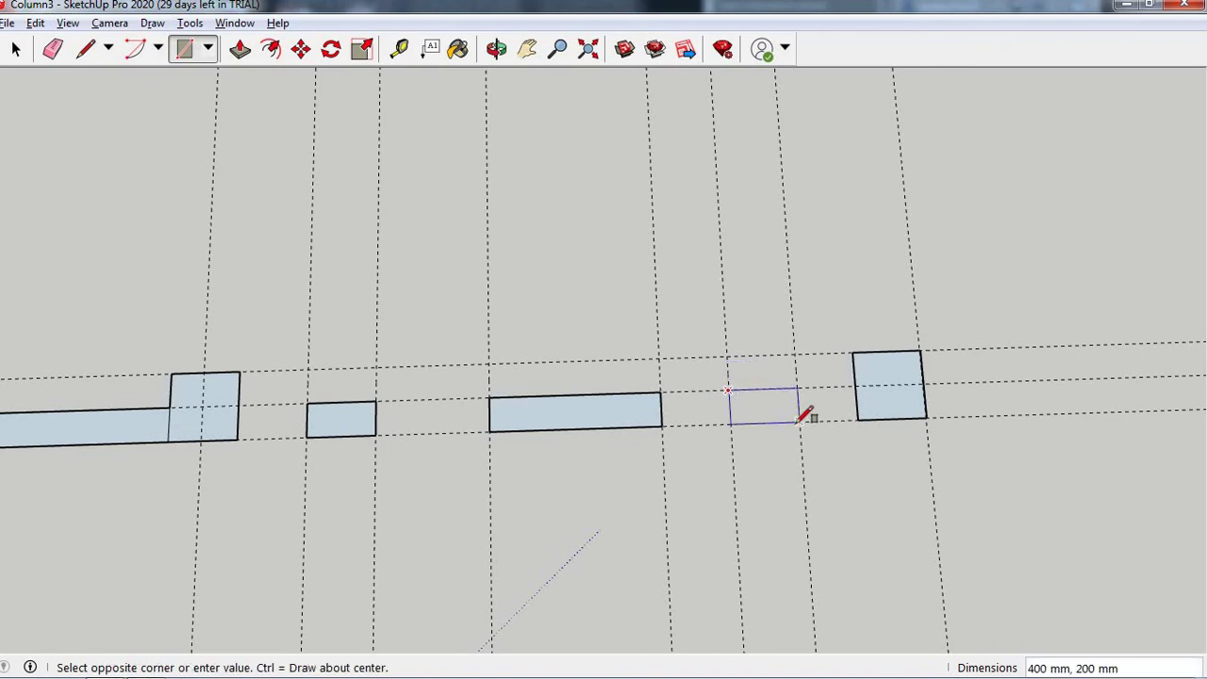
left_click(797, 423)
scroll(660, 394, "down", 1)
scroll(651, 387, "down", 2)
scroll(604, 368, "down", 1)
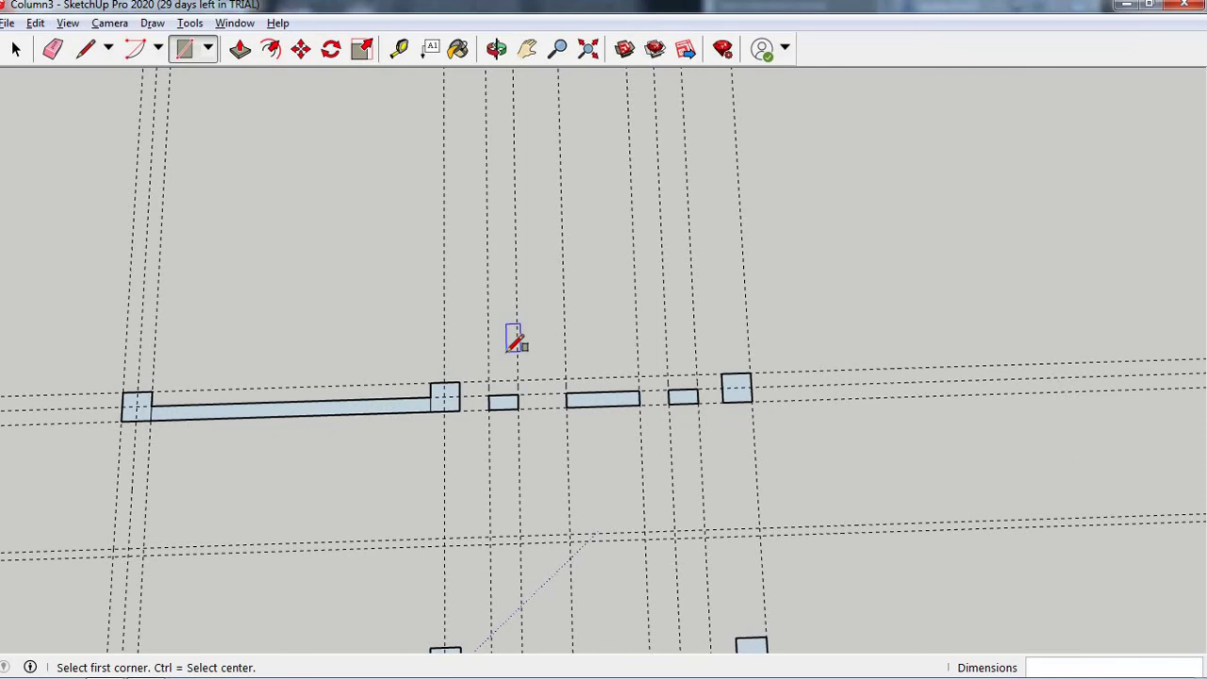
- In the AutoCAD plan, zoom around the window walls and cancel the unfinished dimension
key("alt+Tab")
scroll(490, 335, "down", 3)
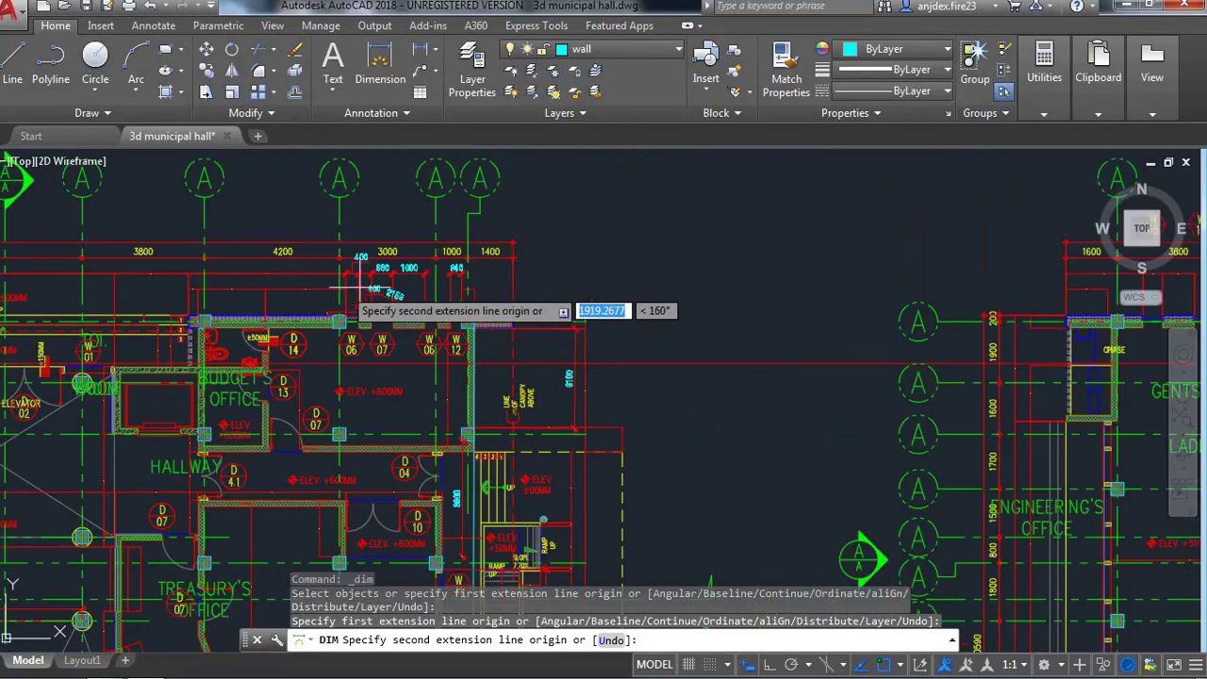
scroll(476, 339, "up", 3)
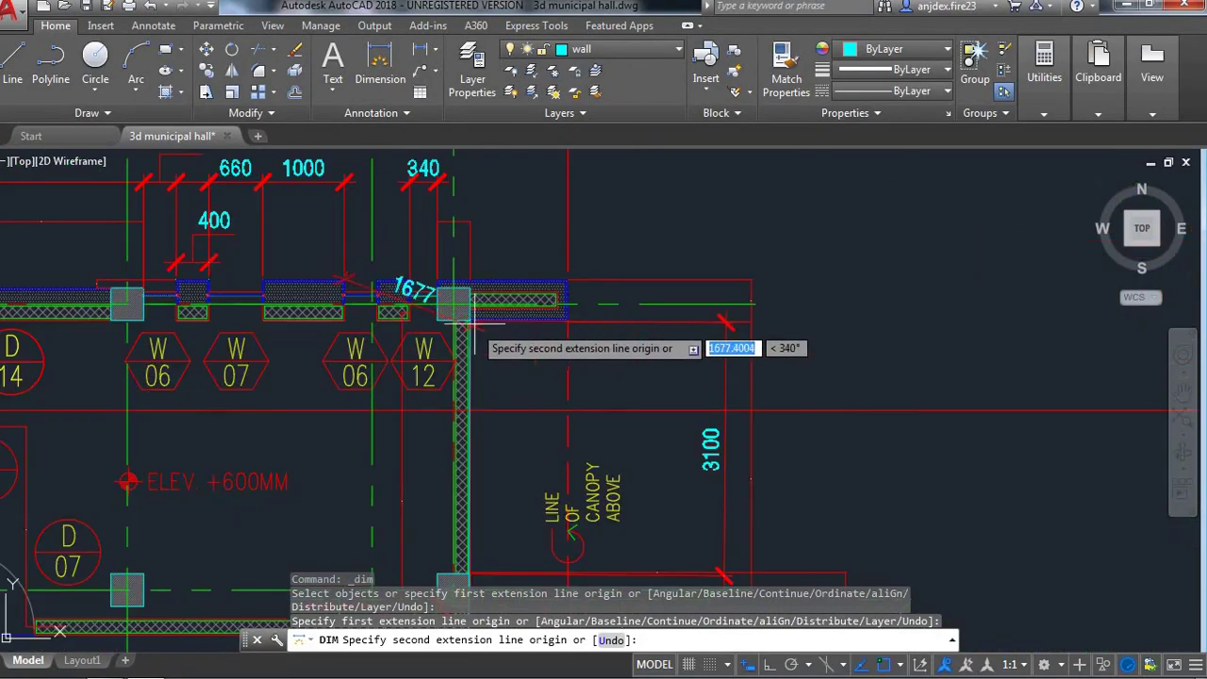
scroll(483, 273, "up", 2)
scroll(488, 250, "up", 2)
scroll(485, 251, "down", 4)
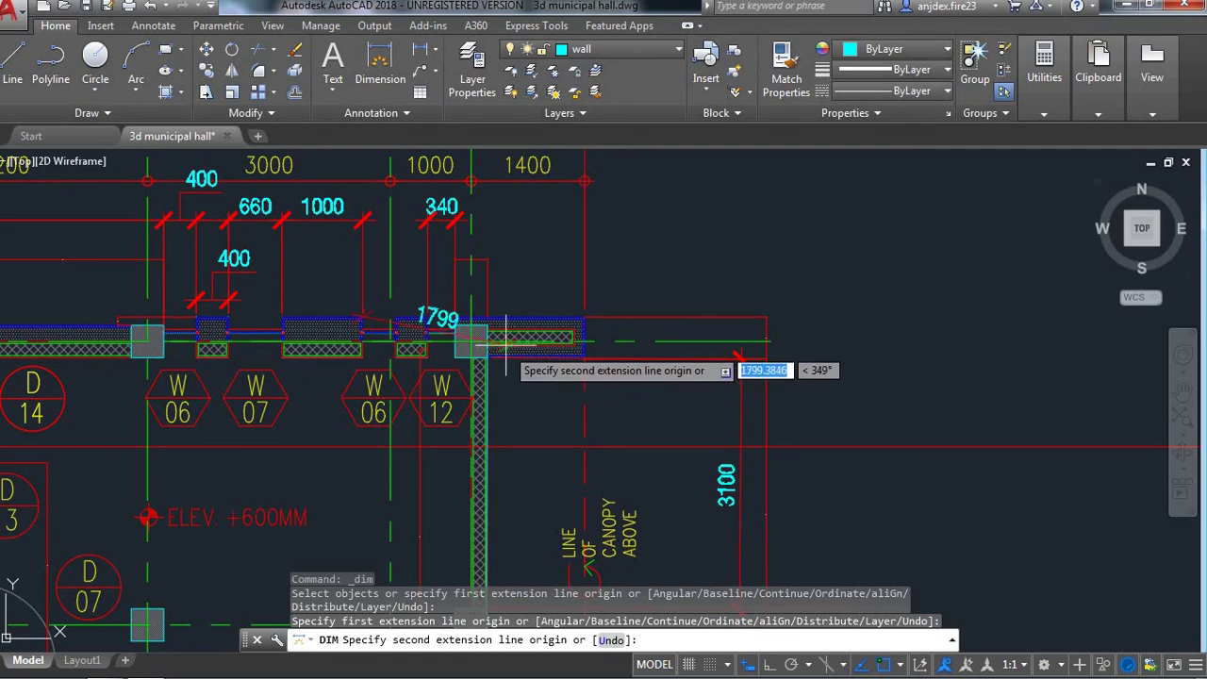
scroll(500, 333, "up", 3)
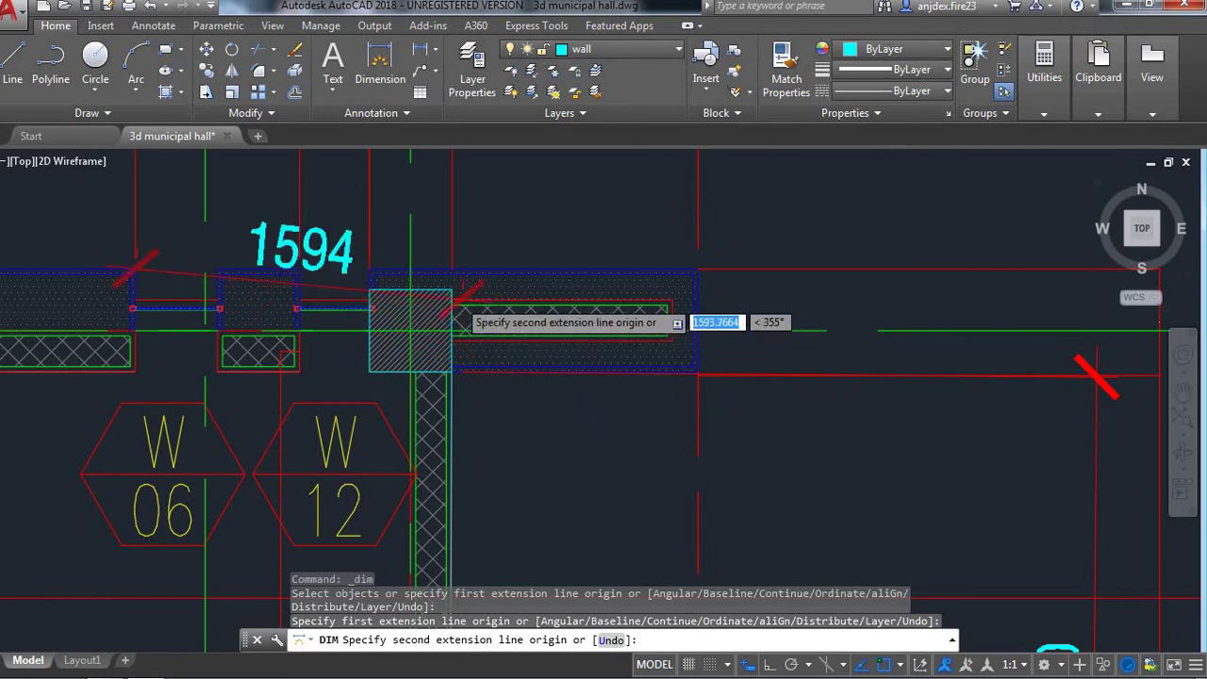
scroll(459, 298, "up", 6)
scroll(471, 288, "down", 3)
scroll(512, 337, "down", 2)
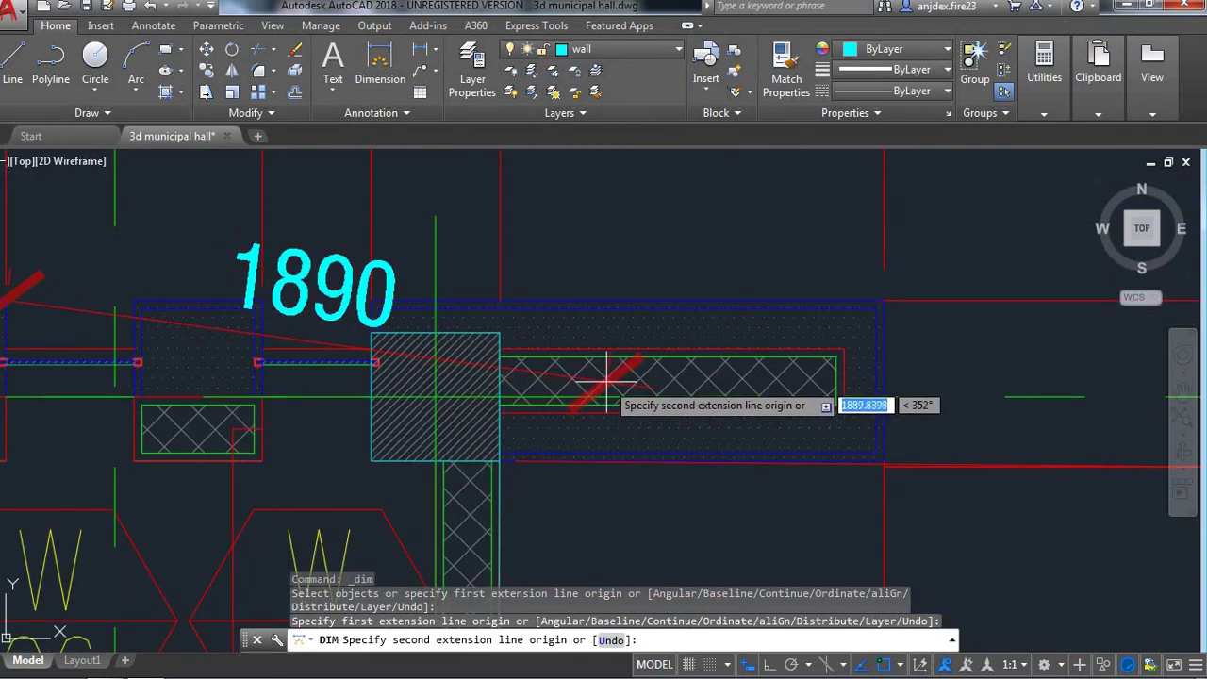
key("Escape")
scroll(524, 339, "up", 2)
scroll(515, 337, "up", 3)
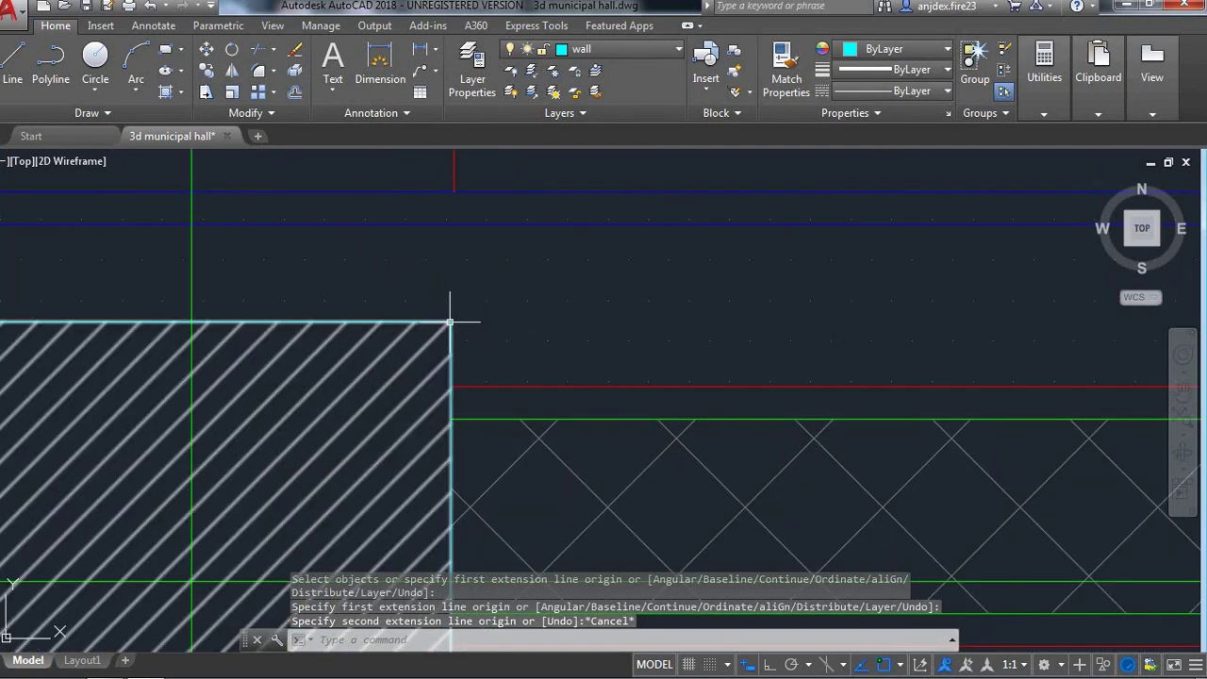
scroll(547, 396, "down", 4)
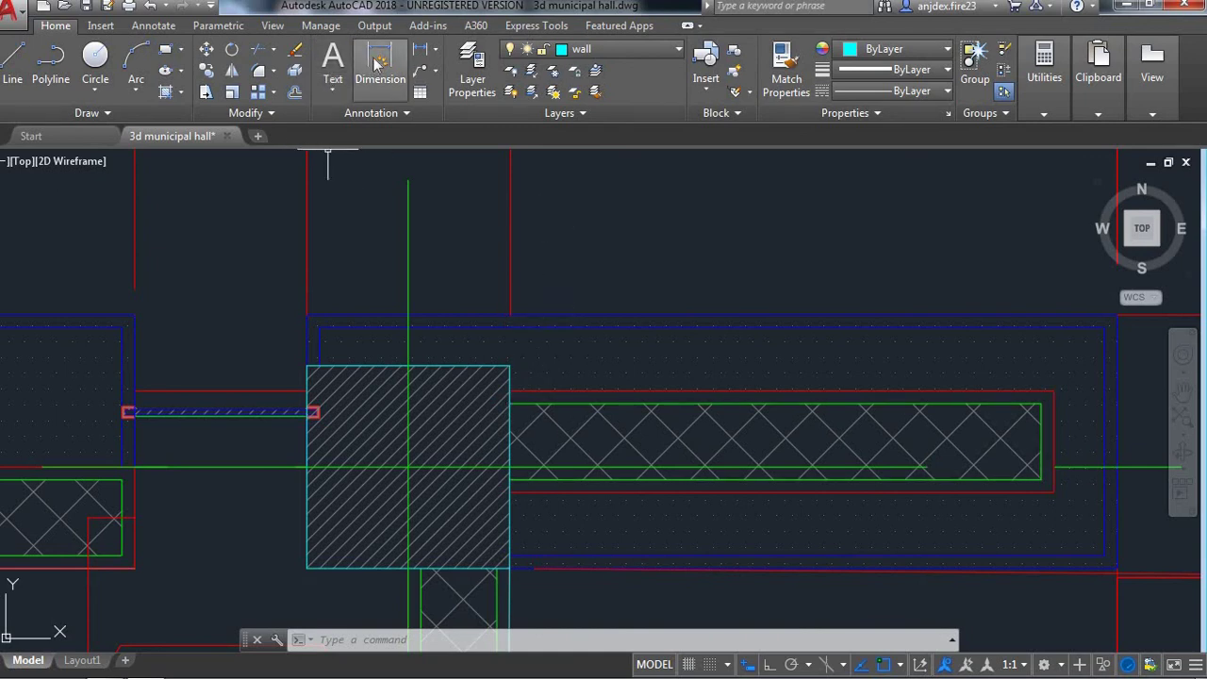
- Start a dimension at the column corner, cancel it, and zoom out to the 400, 660, 1000, 340 labels
left_click(380, 64)
left_click(509, 366)
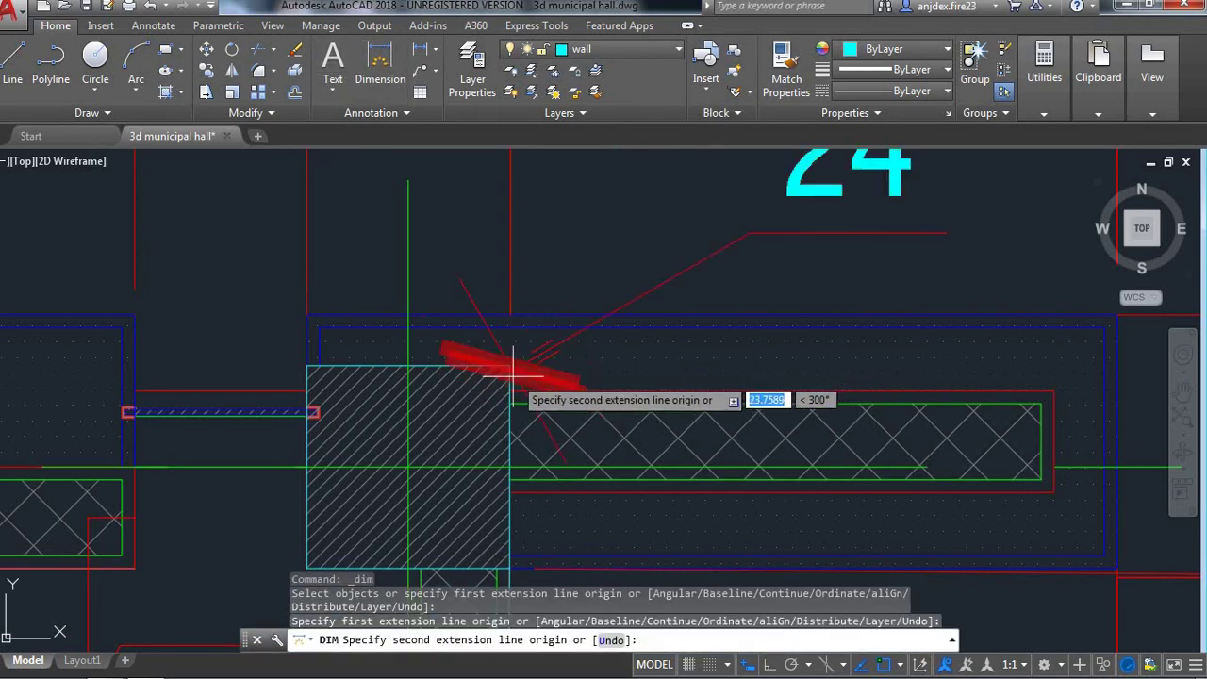
key("Escape")
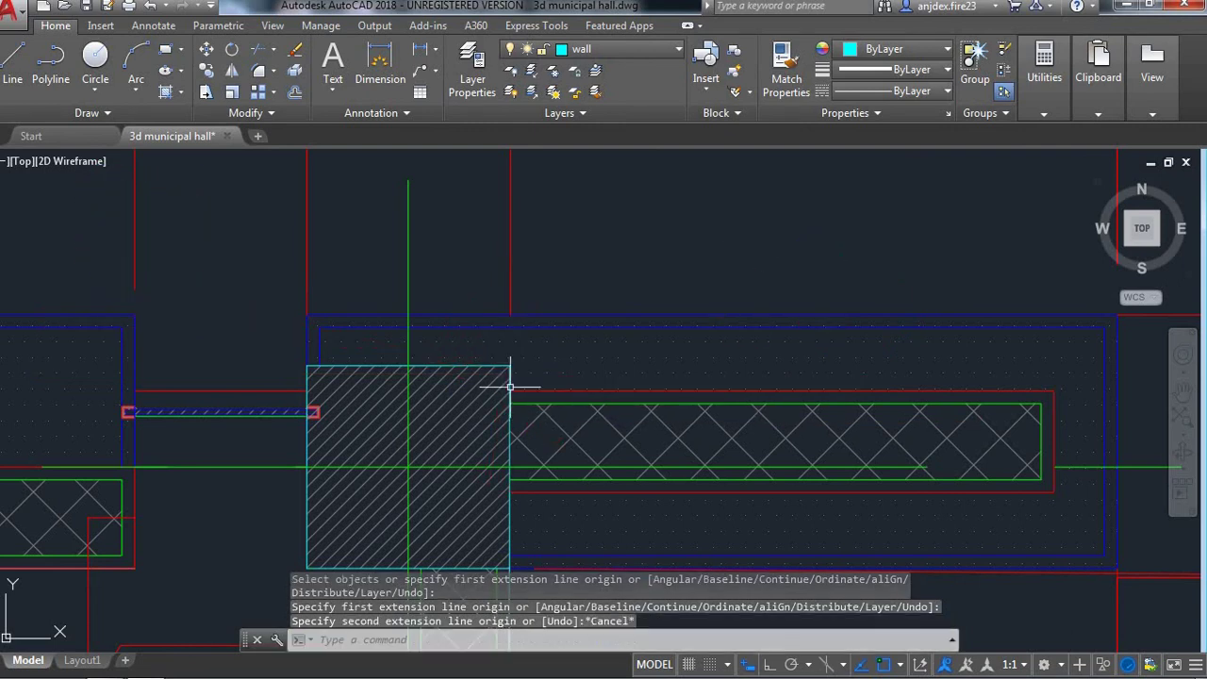
scroll(514, 385, "down", 4)
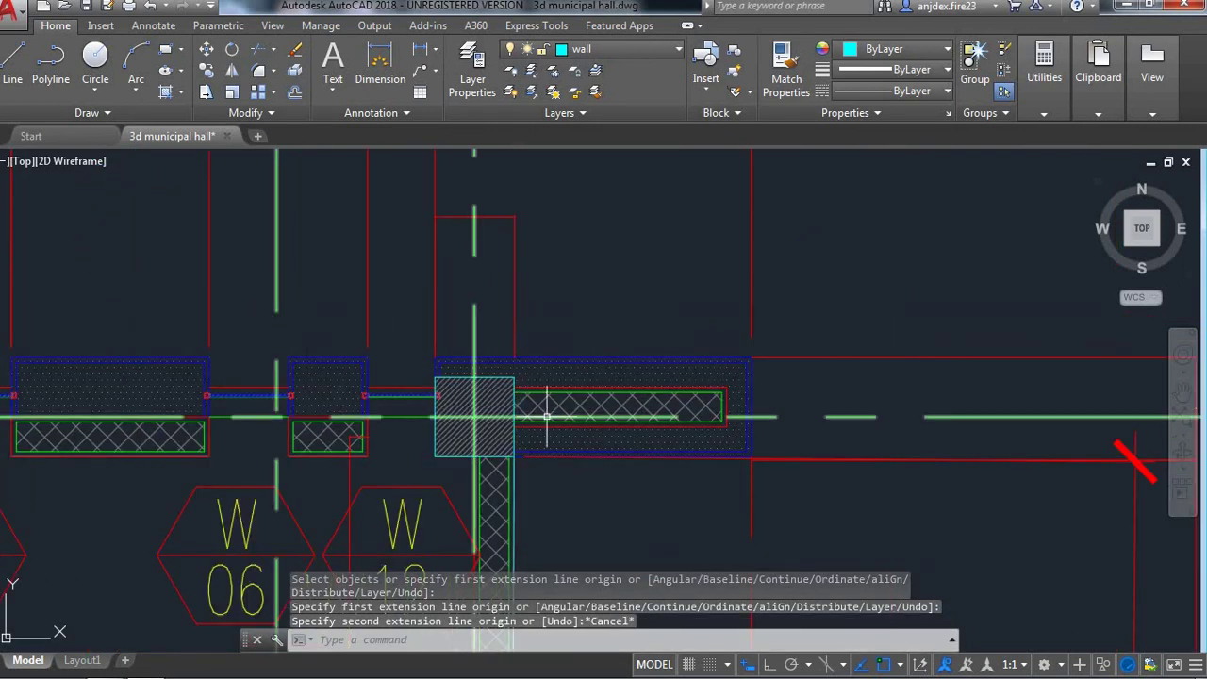
scroll(560, 419, "down", 2)
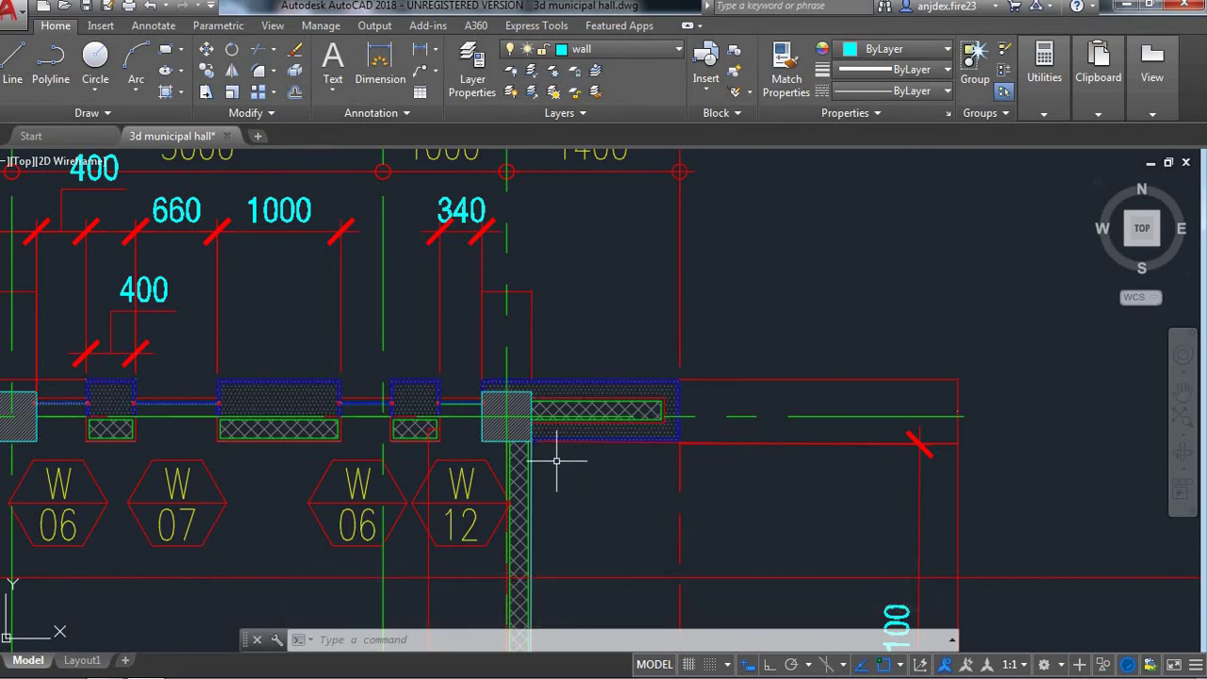
- Back in SketchUp, place a guide line at the right-hand column's corner
key("alt+Tab")
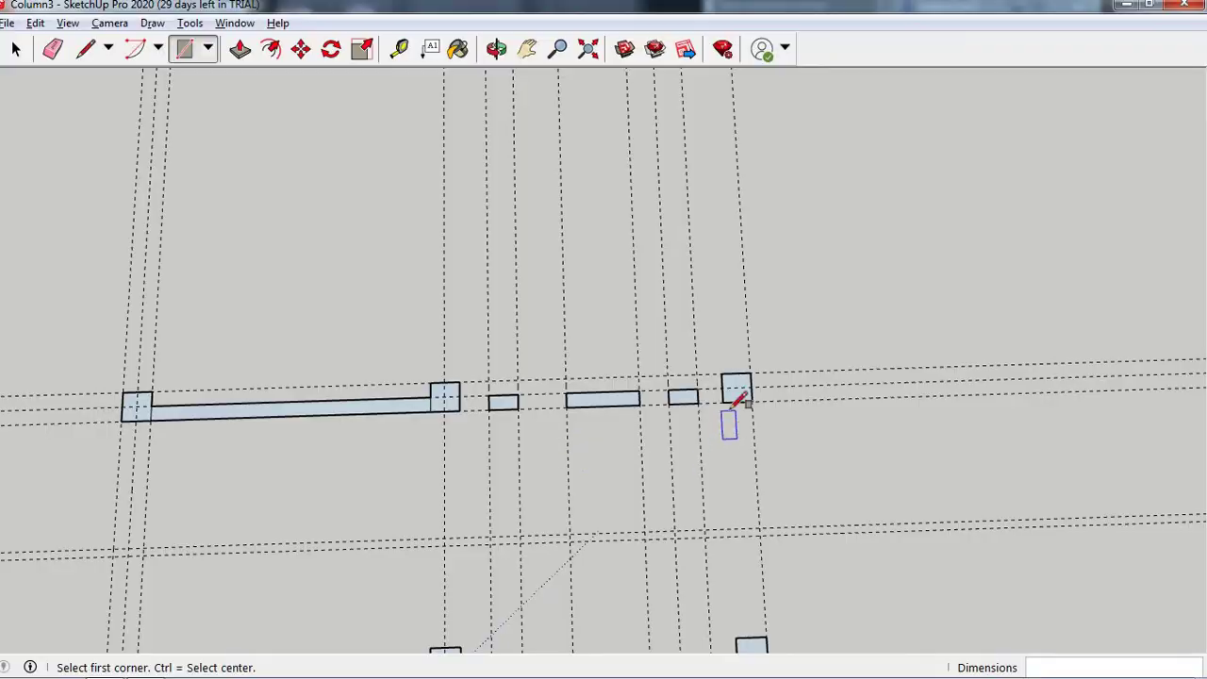
scroll(641, 401, "up", 2)
scroll(462, 411, "up", 2)
scroll(792, 396, "down", 1)
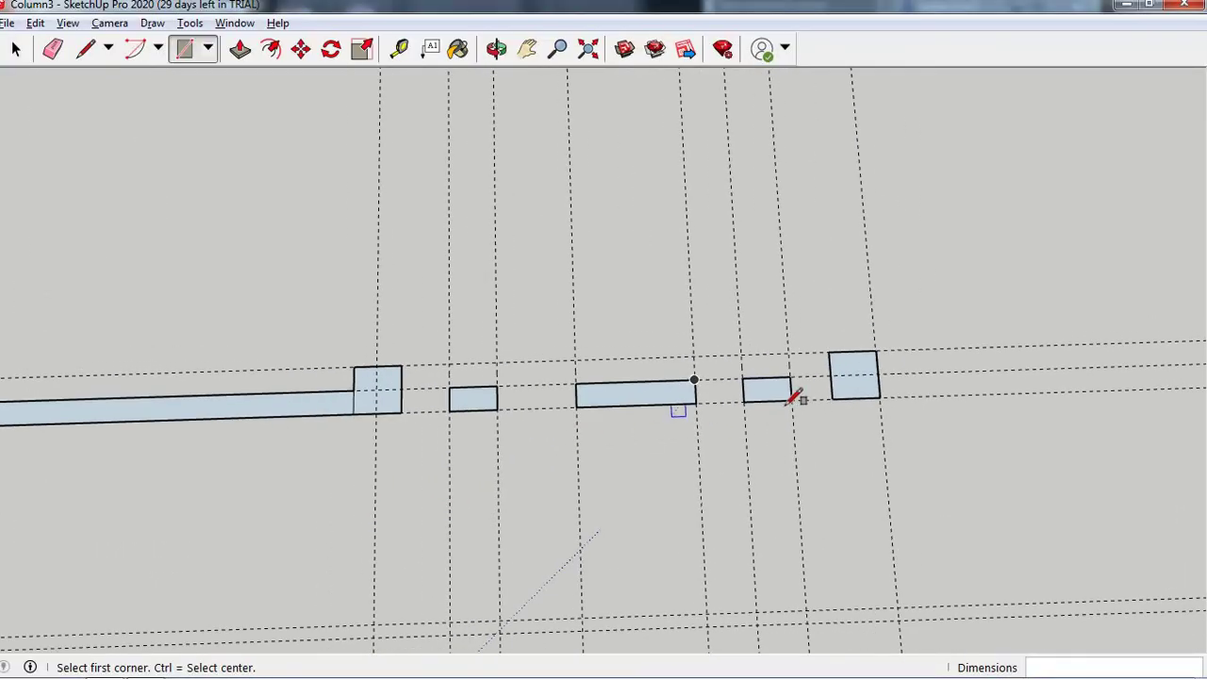
scroll(801, 394, "up", 2)
scroll(792, 368, "up", 2)
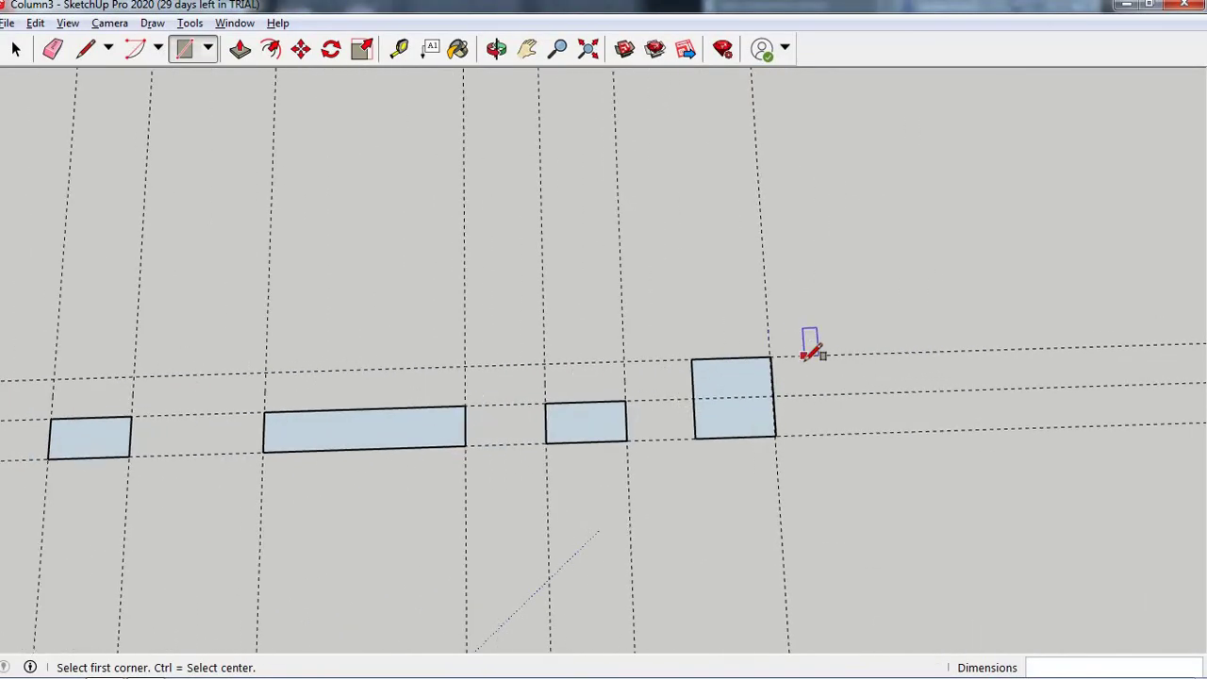
key("t")
left_click(791, 356)
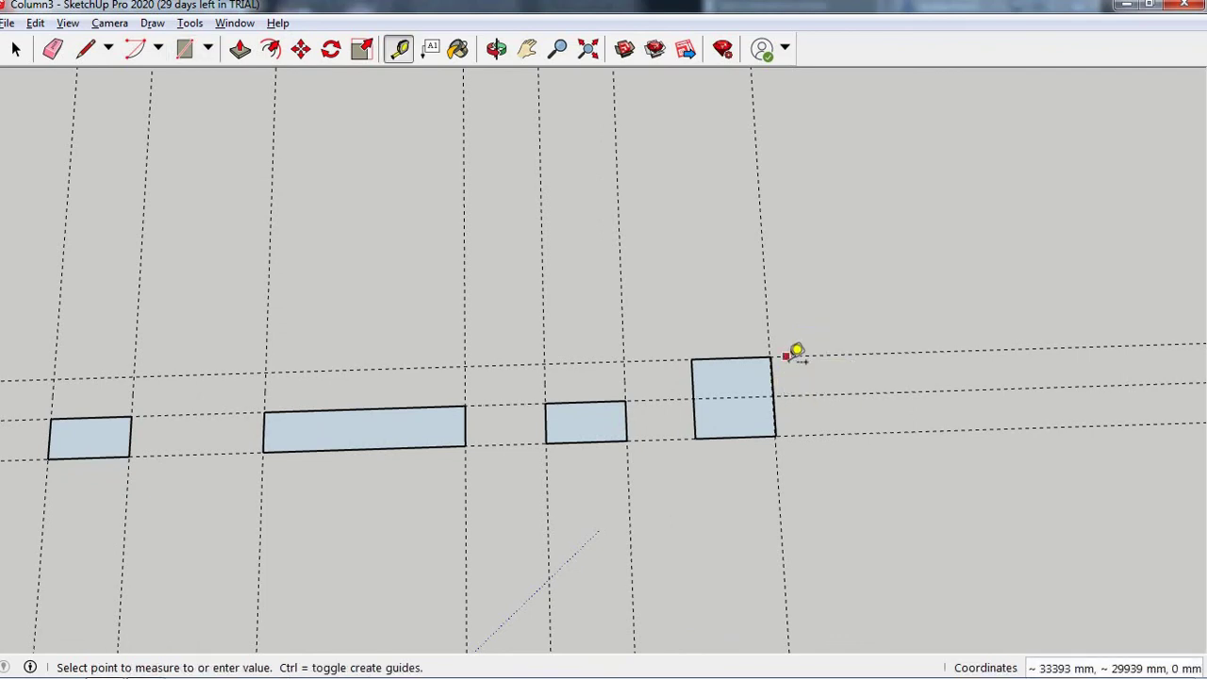
left_click(798, 358)
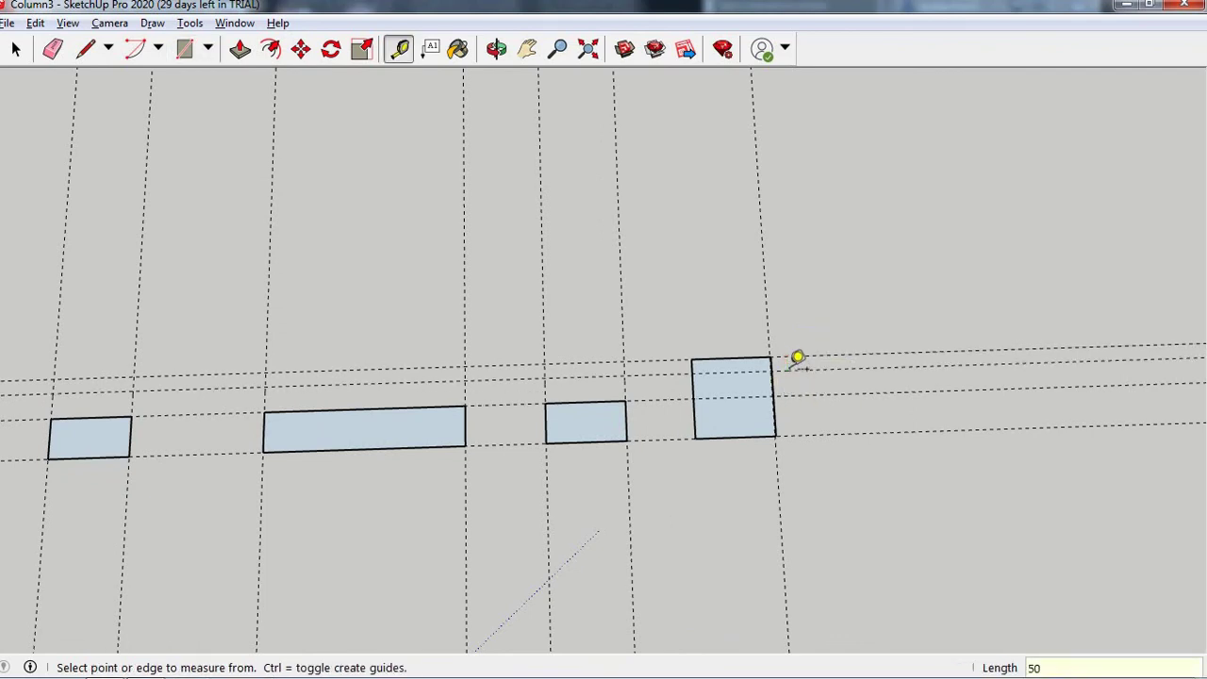
- Draw a line from the column's top edge to its bottom edge, splitting it
scroll(773, 409, "up", 2)
scroll(613, 403, "down", 2)
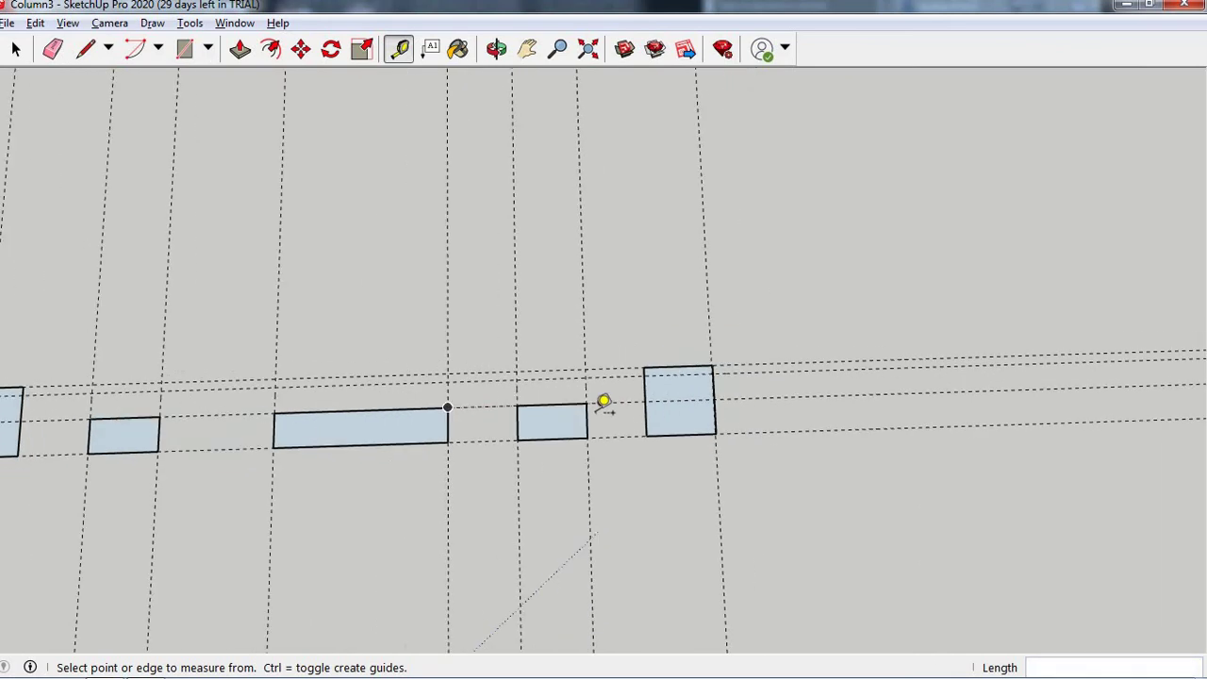
scroll(613, 402, "down", 1)
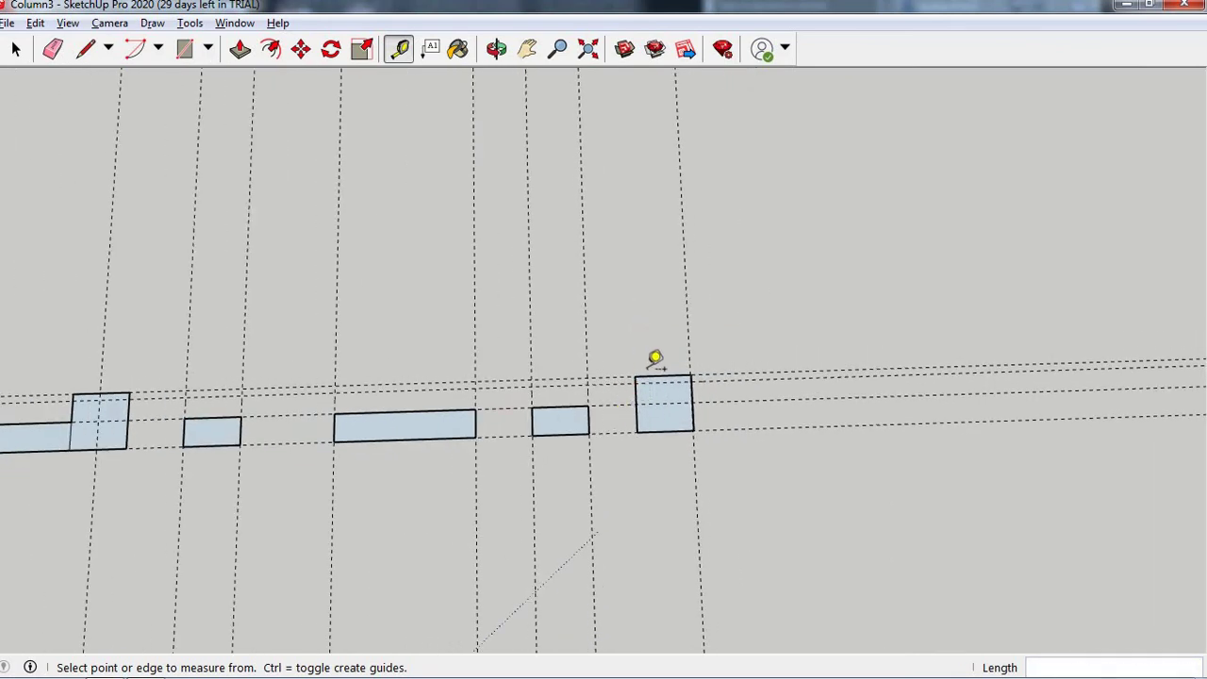
key("l")
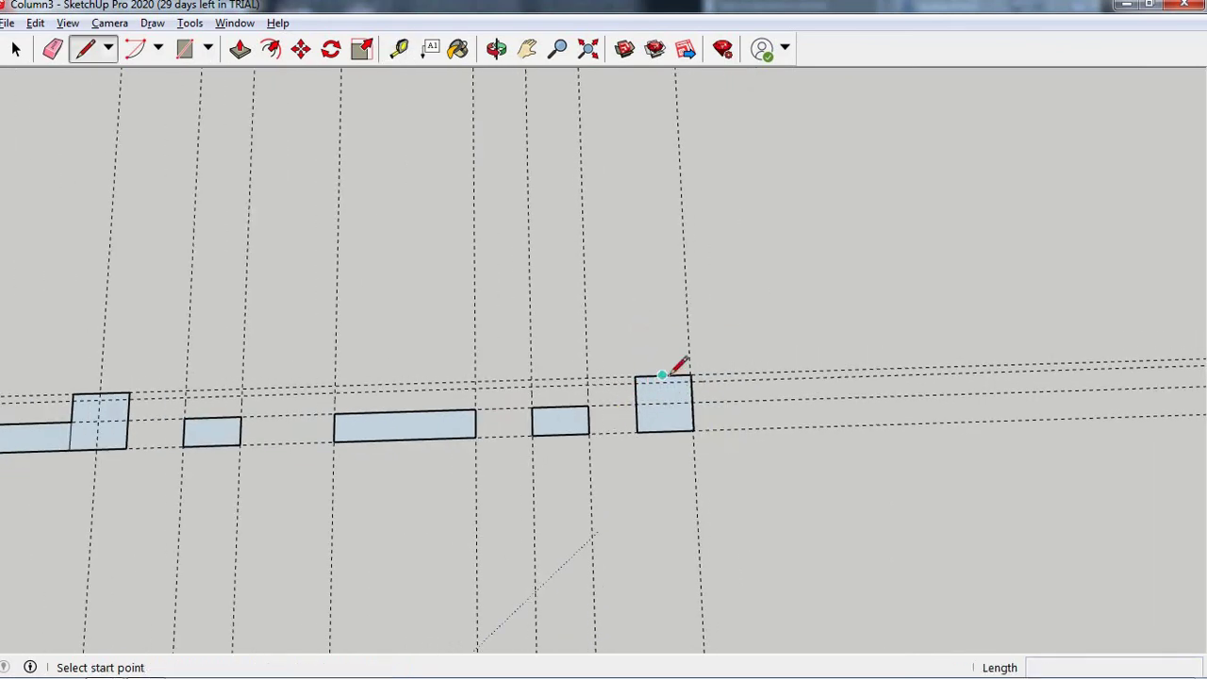
left_click(663, 376)
left_click(665, 432)
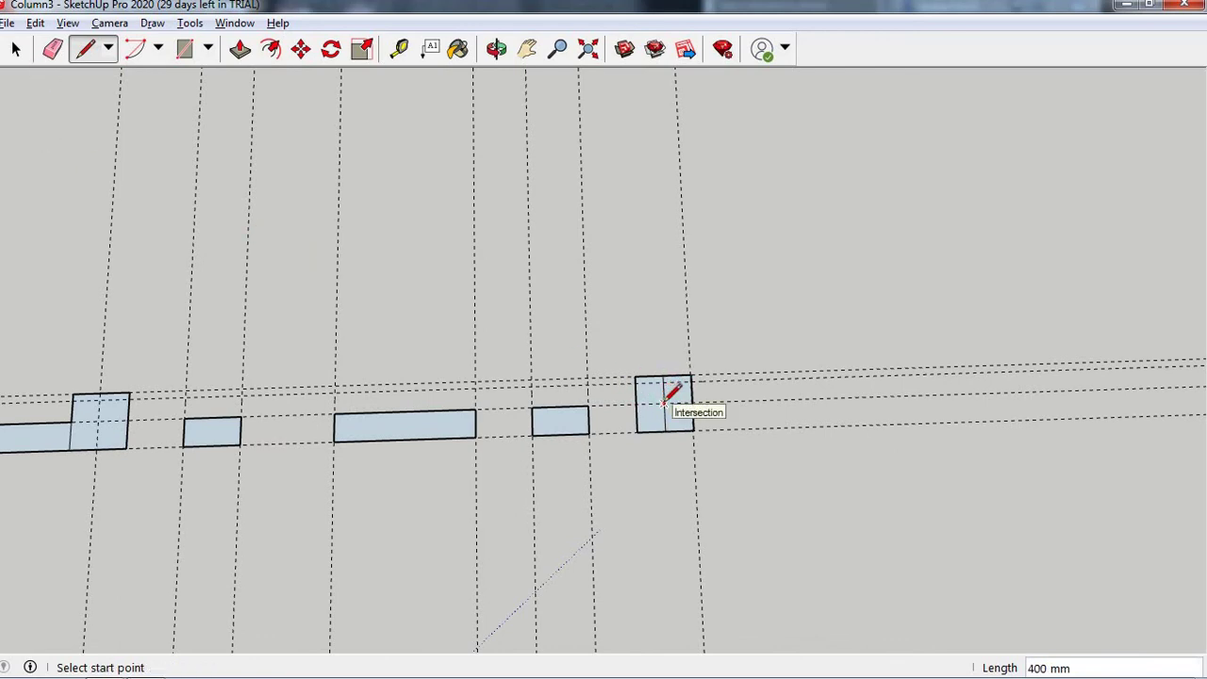
- Check the AutoCAD plan dimensions, then cancel a stray line started inside the column
key("alt+Tab")
scroll(575, 448, "down", 2)
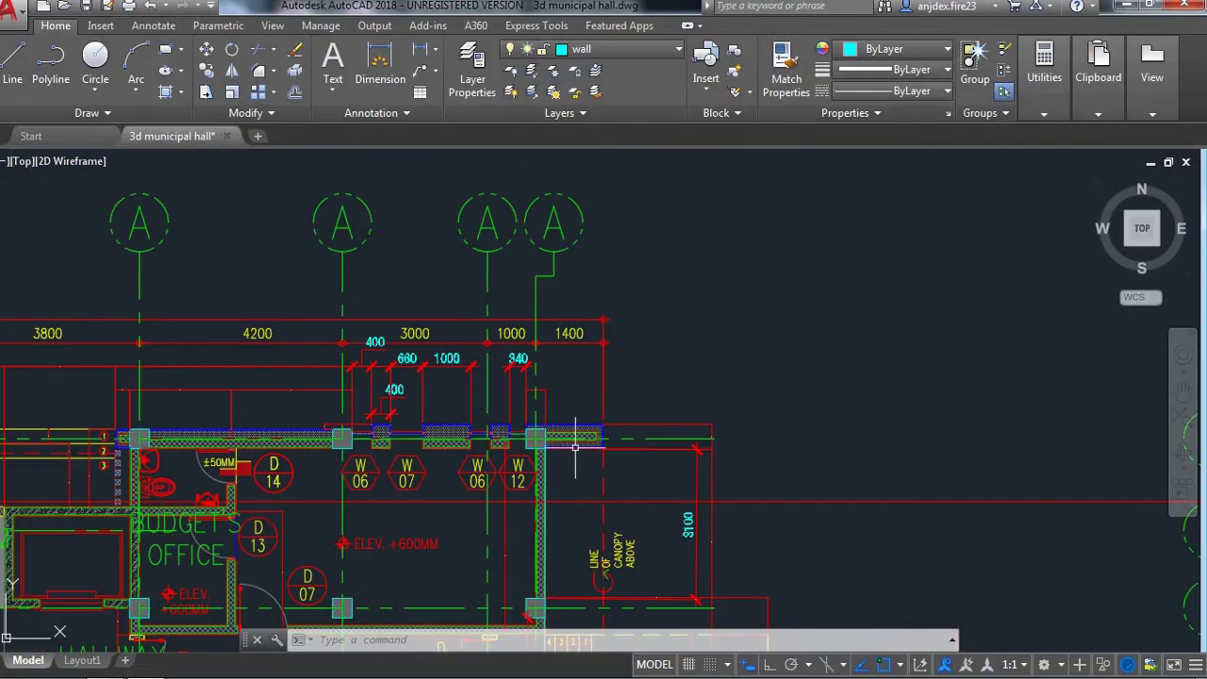
scroll(586, 415, "up", 2)
key("alt+Tab")
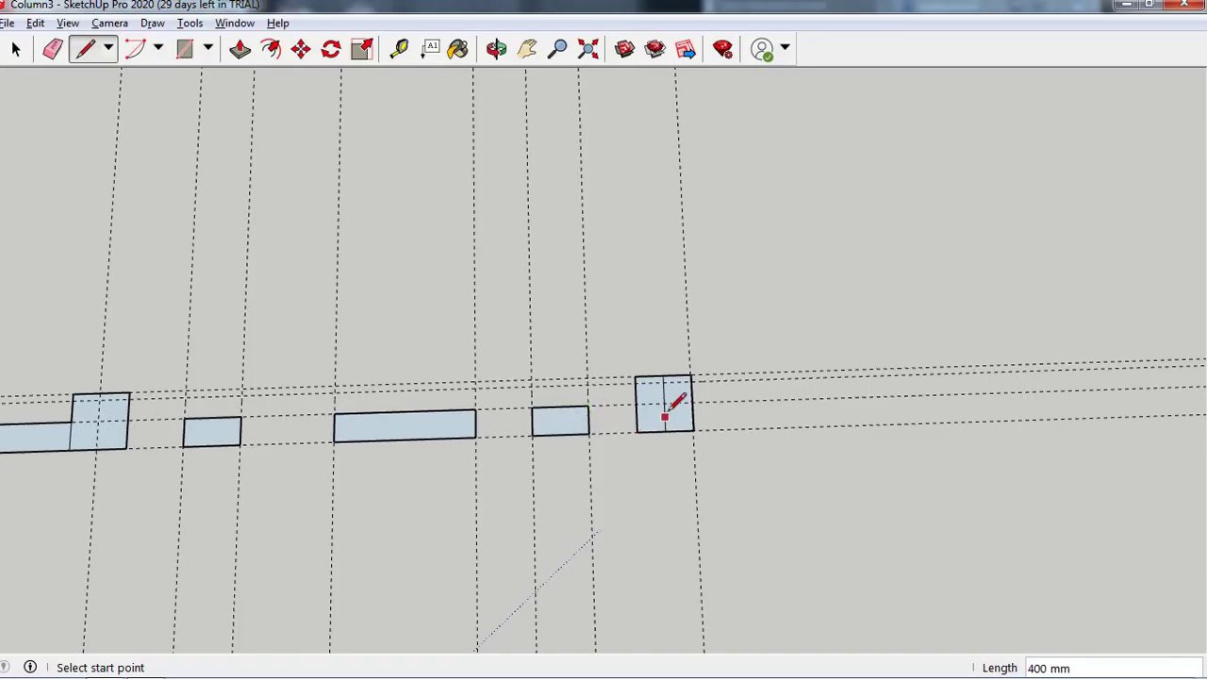
left_click(667, 412)
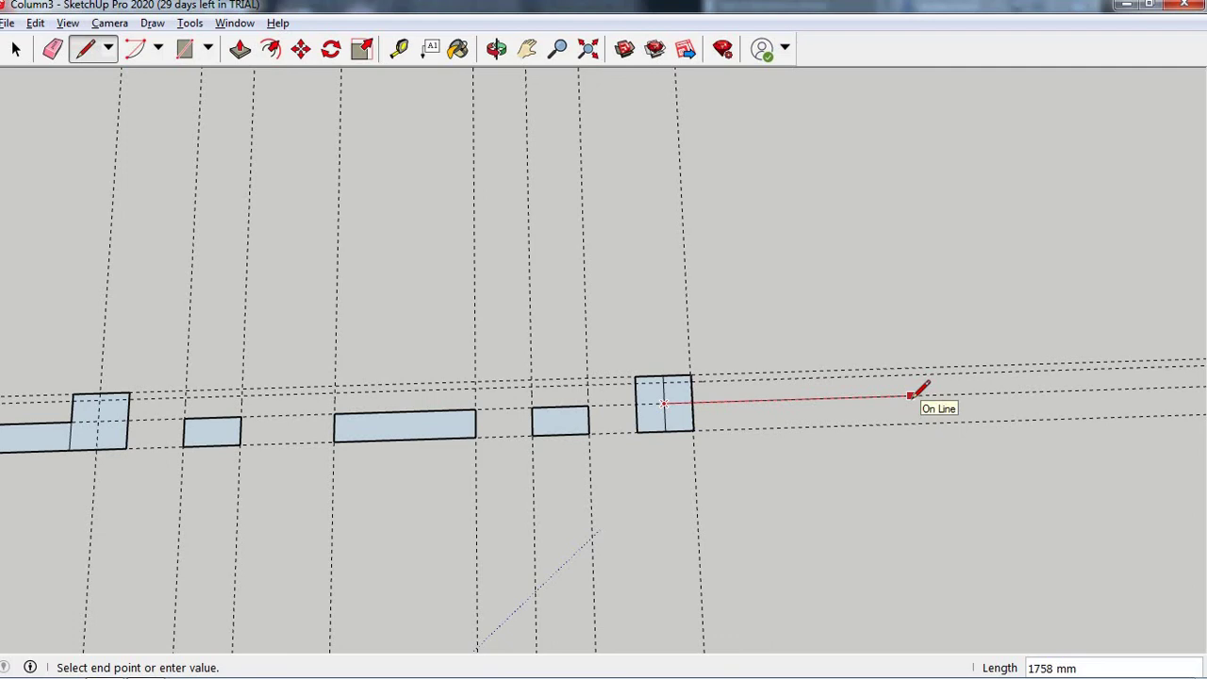
key("Escape")
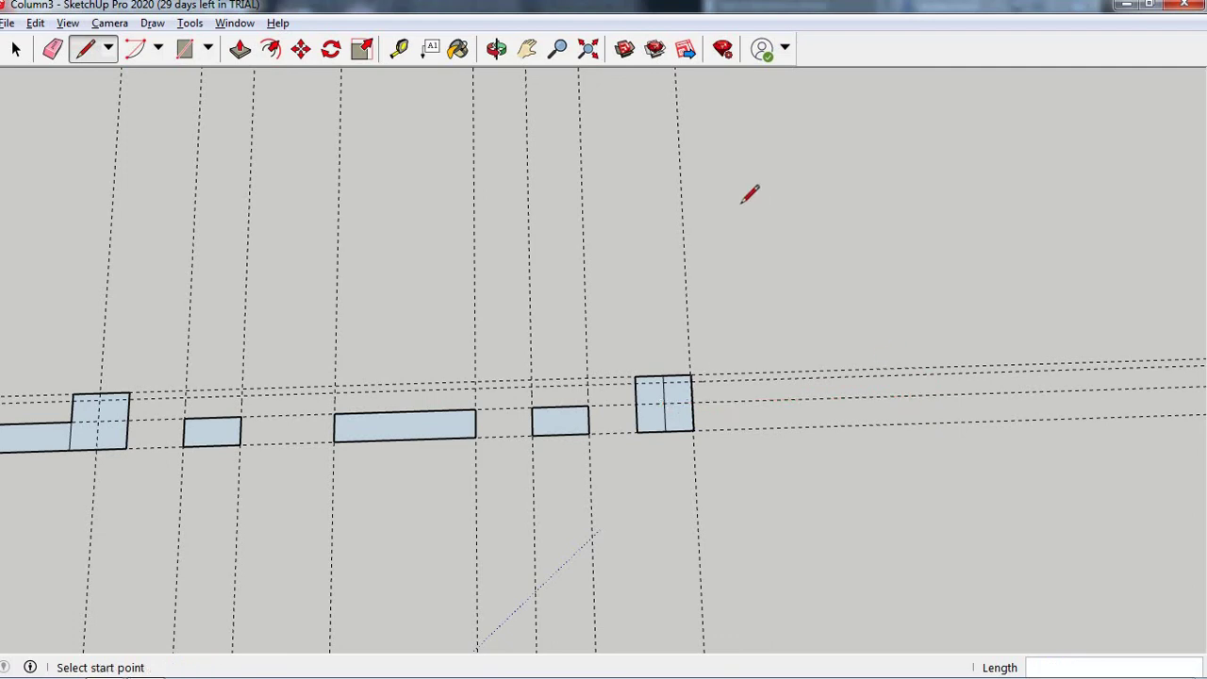
- Place a guide 1400 mm beyond the last column to mark the next wall span
key("t")
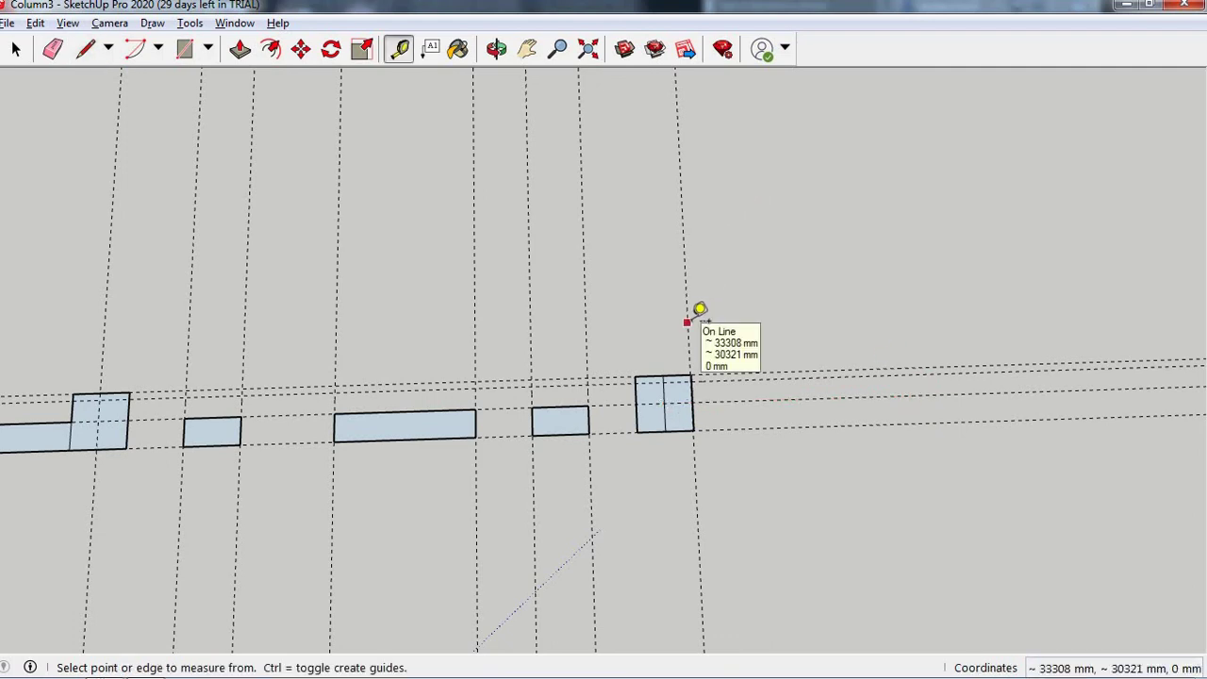
left_click(686, 322)
left_click(870, 321)
type("1400")
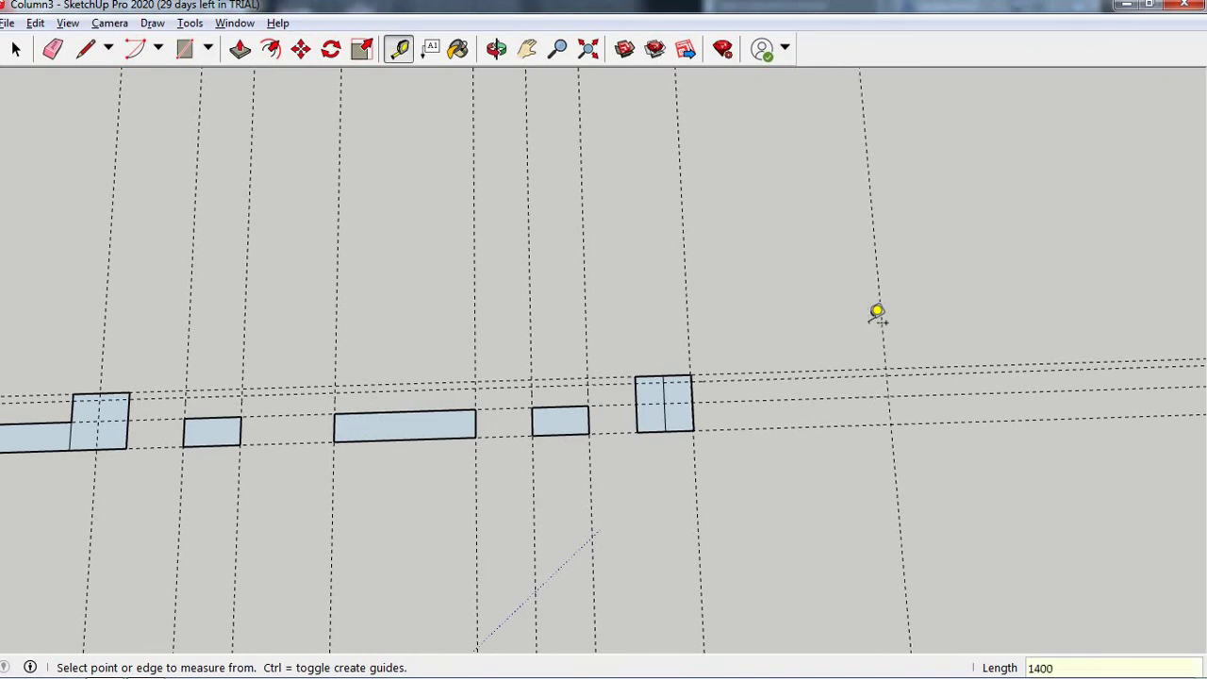
key("alt+Tab")
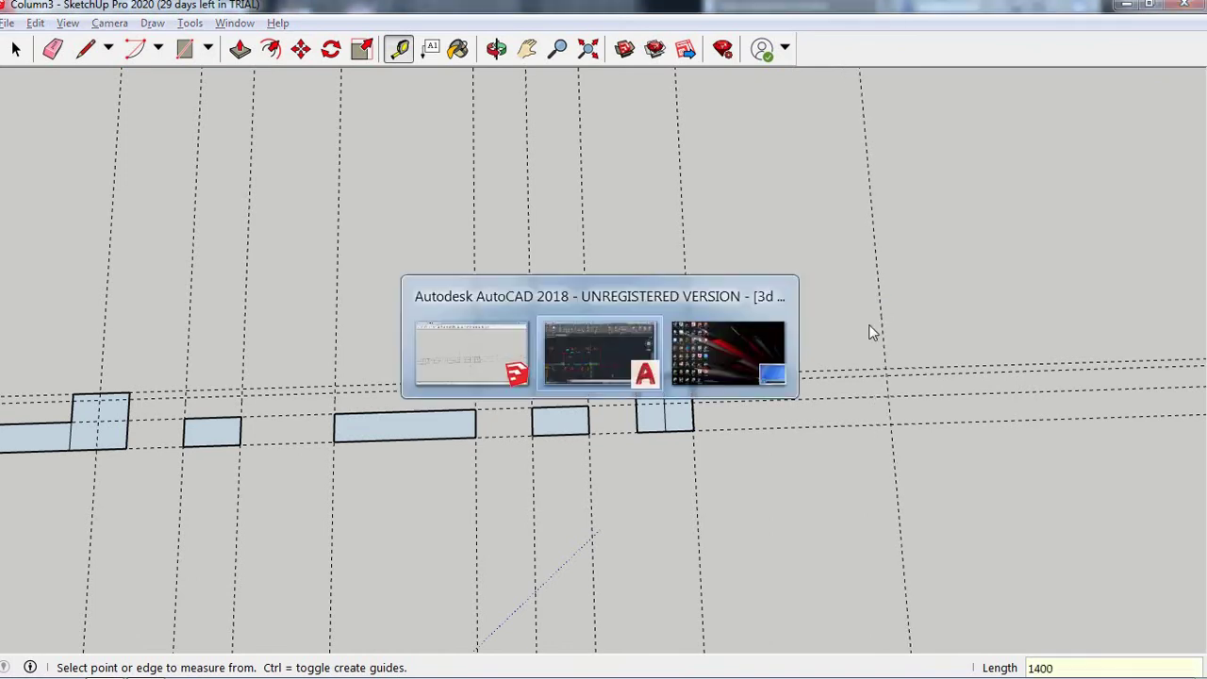
- Zoom to the wall end beside the column and dimension from it to read the 125 distance
scroll(617, 465, "up", 5)
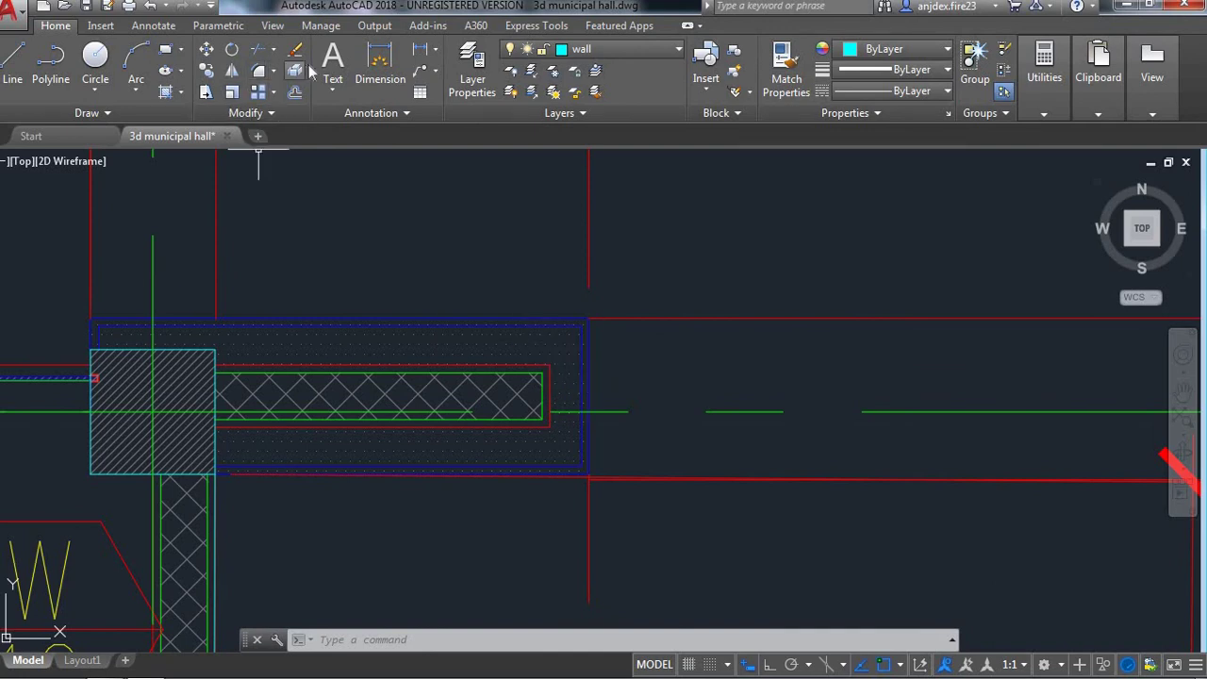
left_click(380, 64)
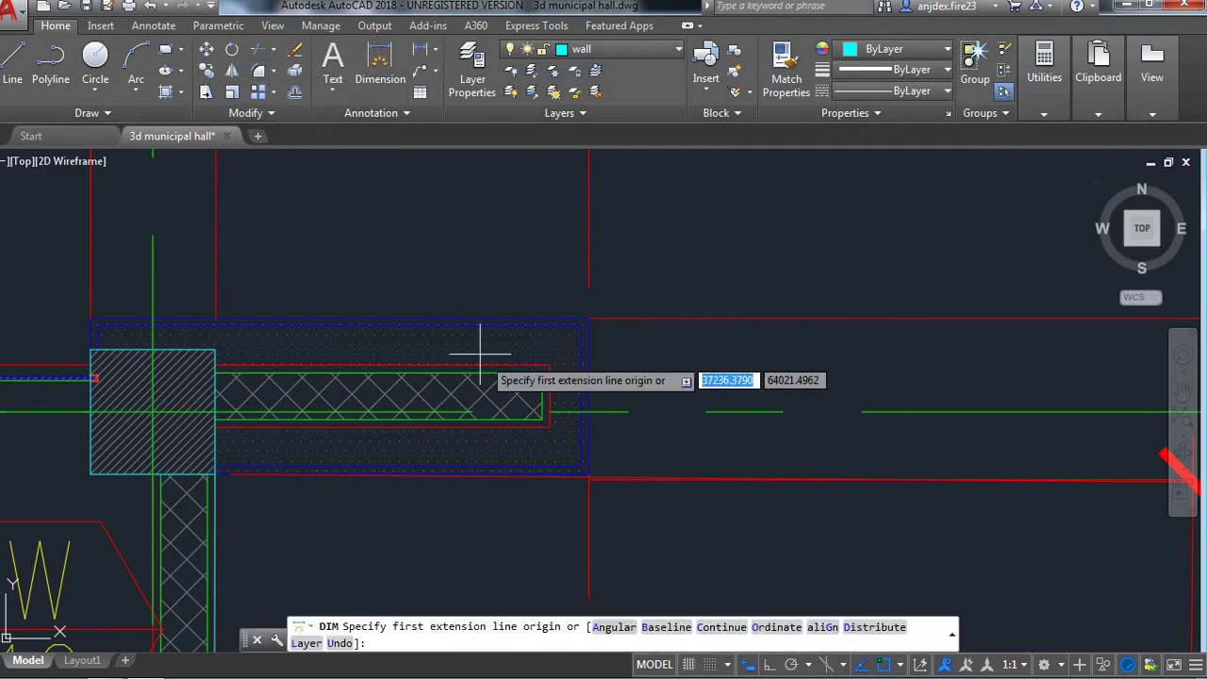
left_click(589, 401)
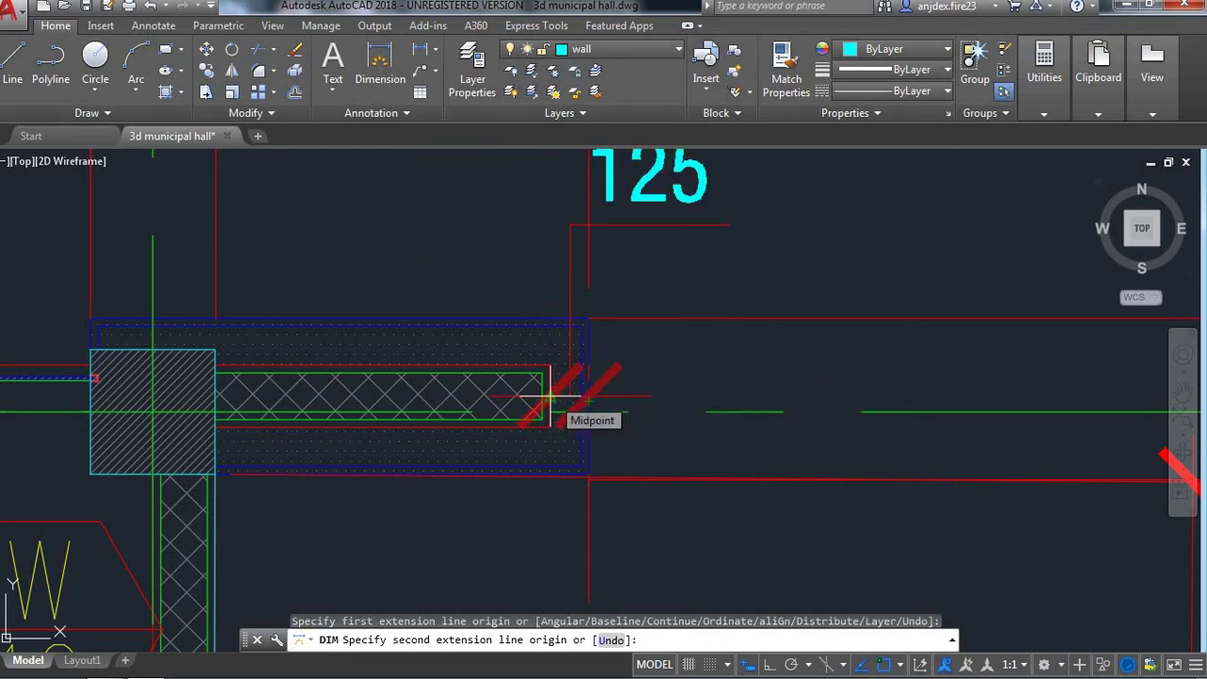
key("alt+Tab")
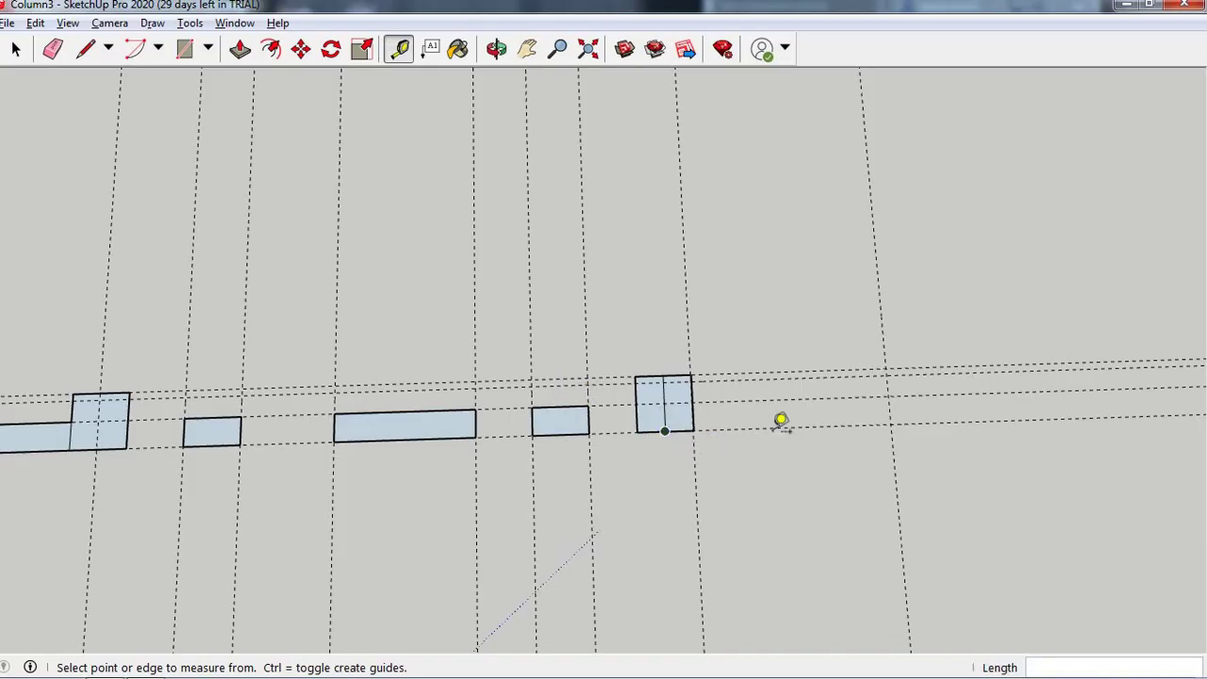
- Offset a guide 125 mm from the existing guide
scroll(891, 420, "up", 1)
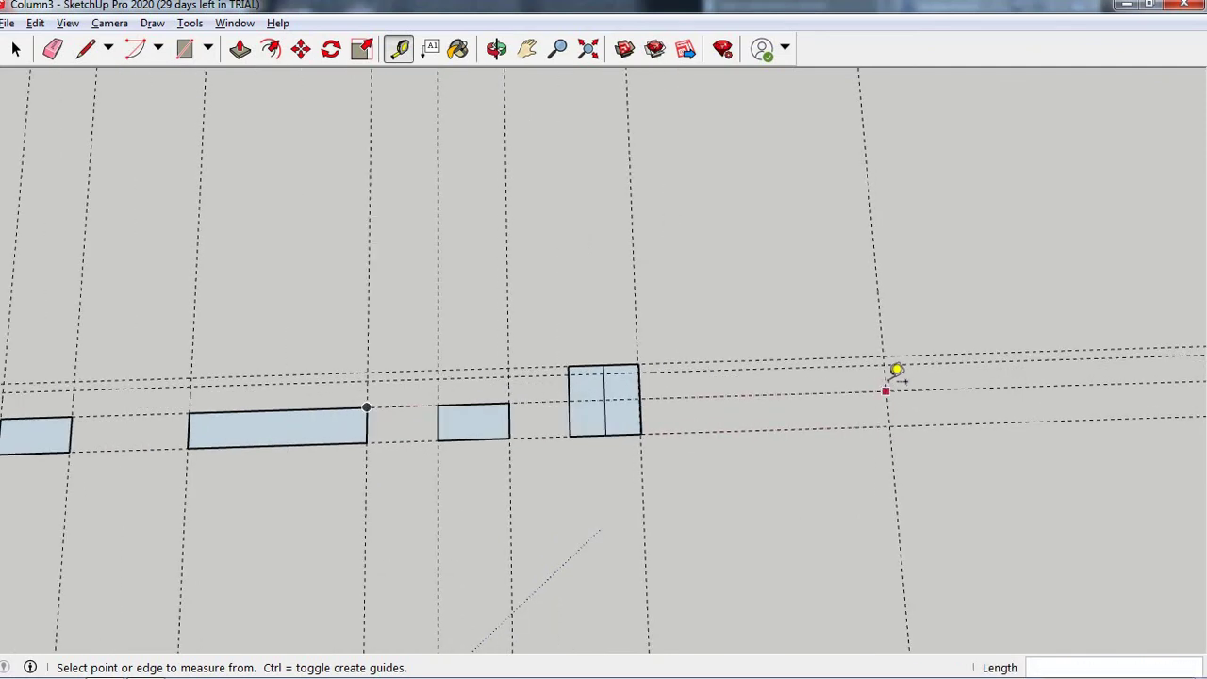
left_click(885, 377)
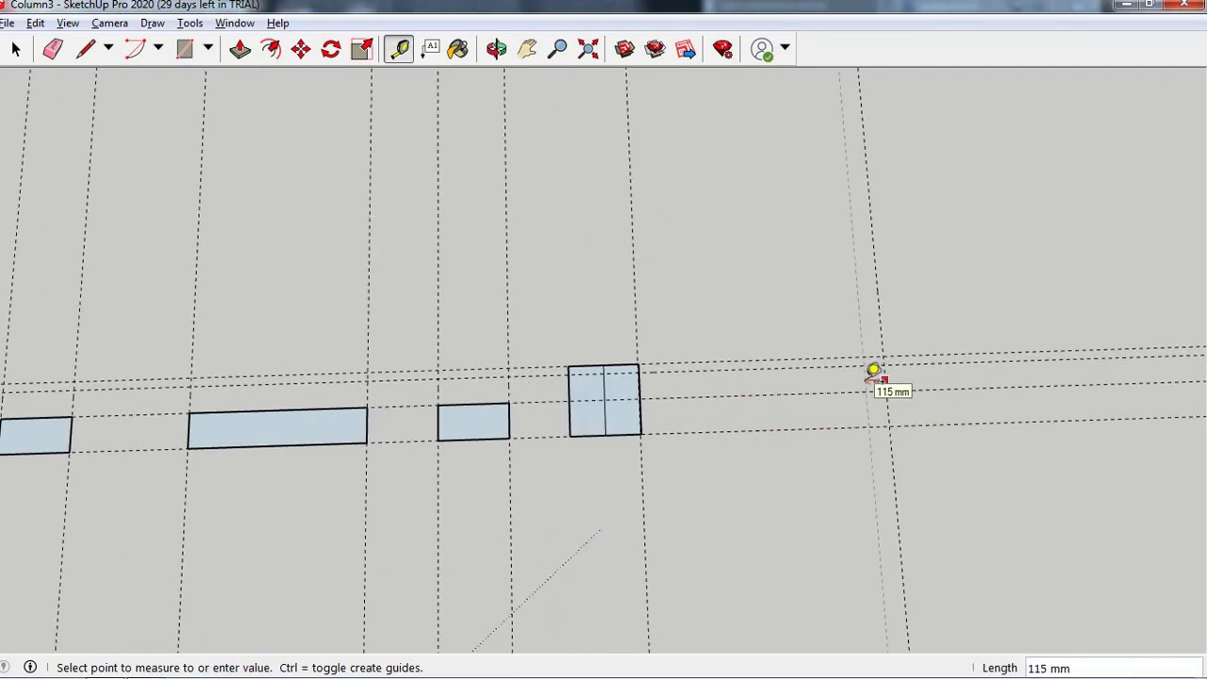
type("5")
key("Return")
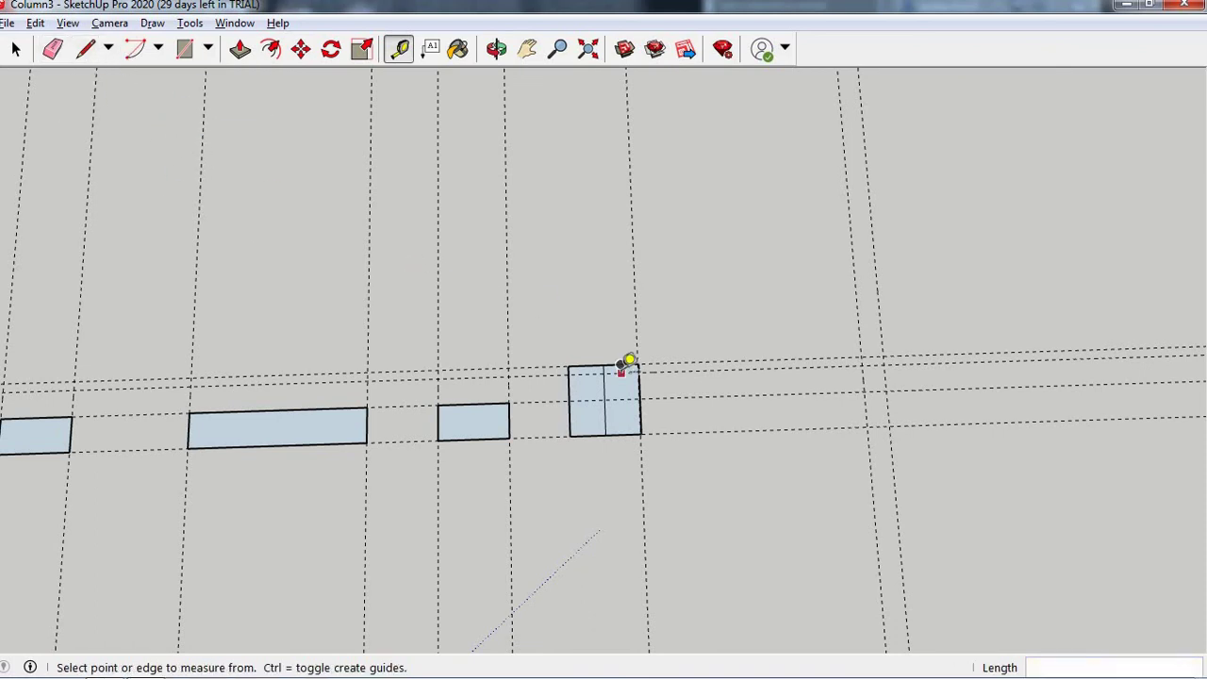
- Trace the thin wall outline from the column to the far guide, closing it into a face
left_click(85, 49)
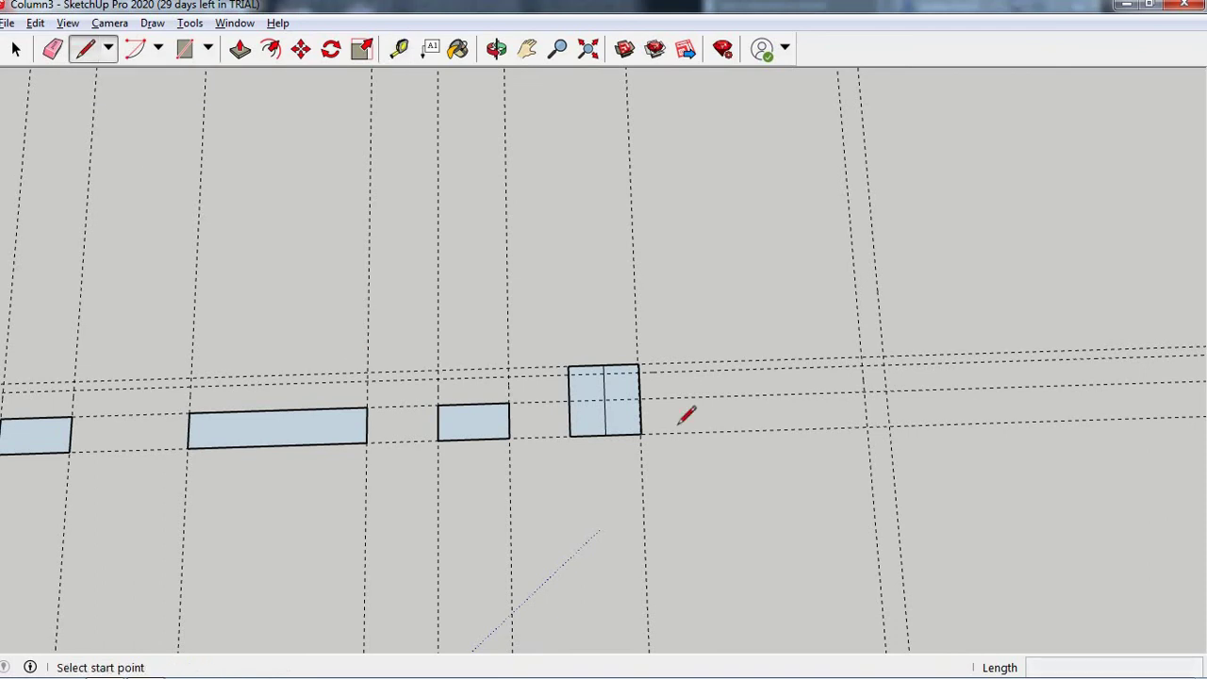
left_click(640, 366)
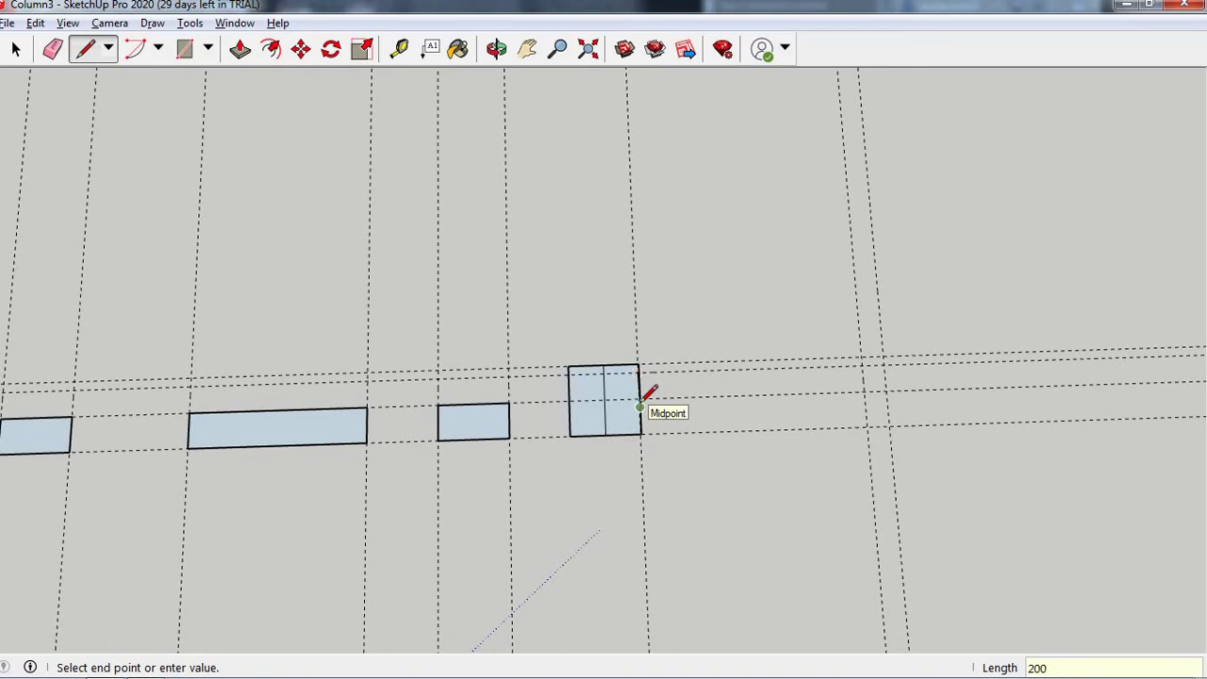
left_click(640, 407)
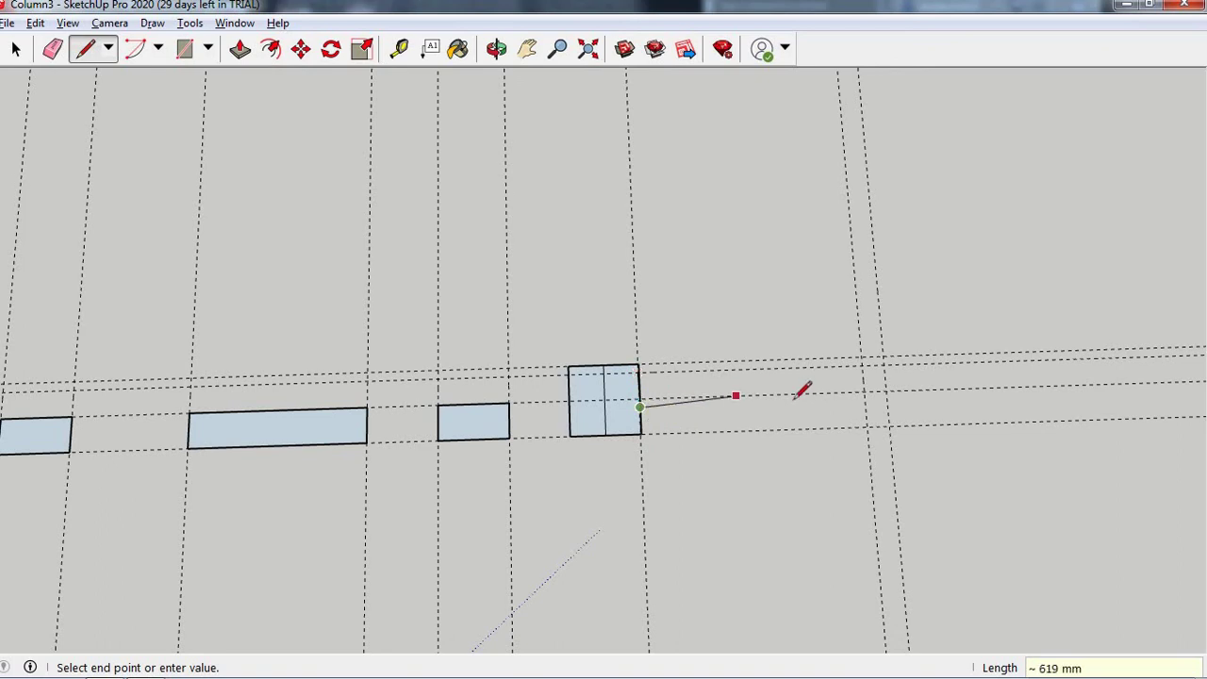
left_click(864, 399)
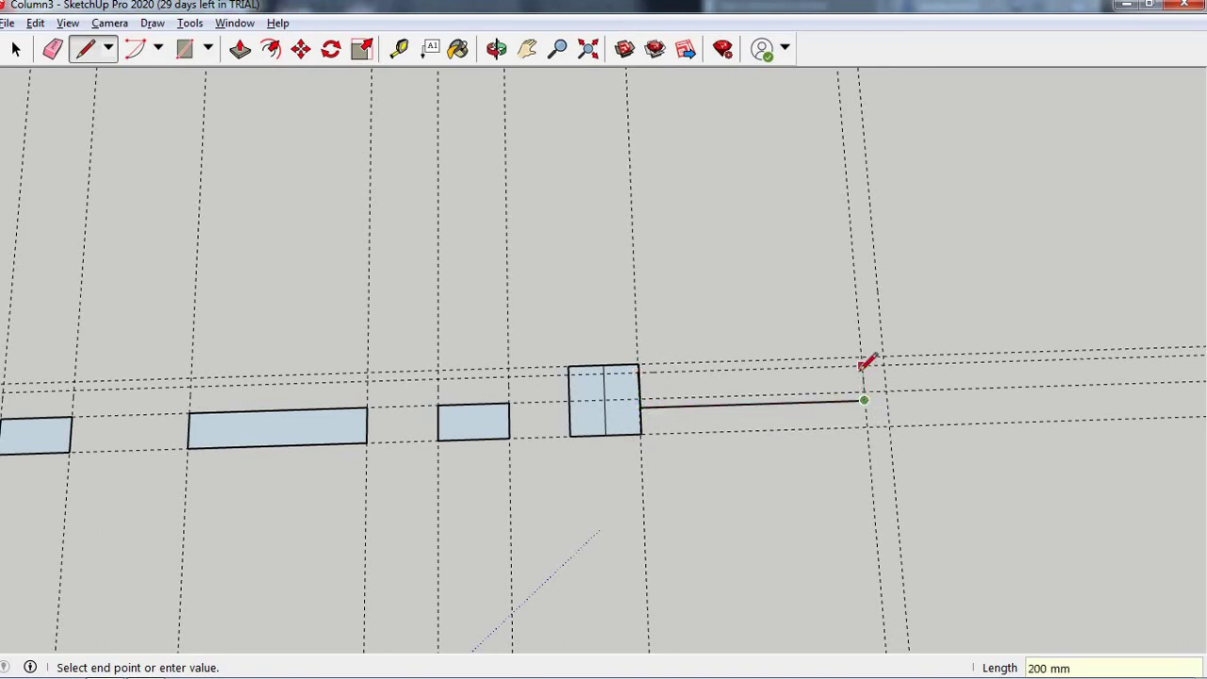
left_click(639, 371)
scroll(732, 396, "down", 2)
scroll(727, 405, "down", 2)
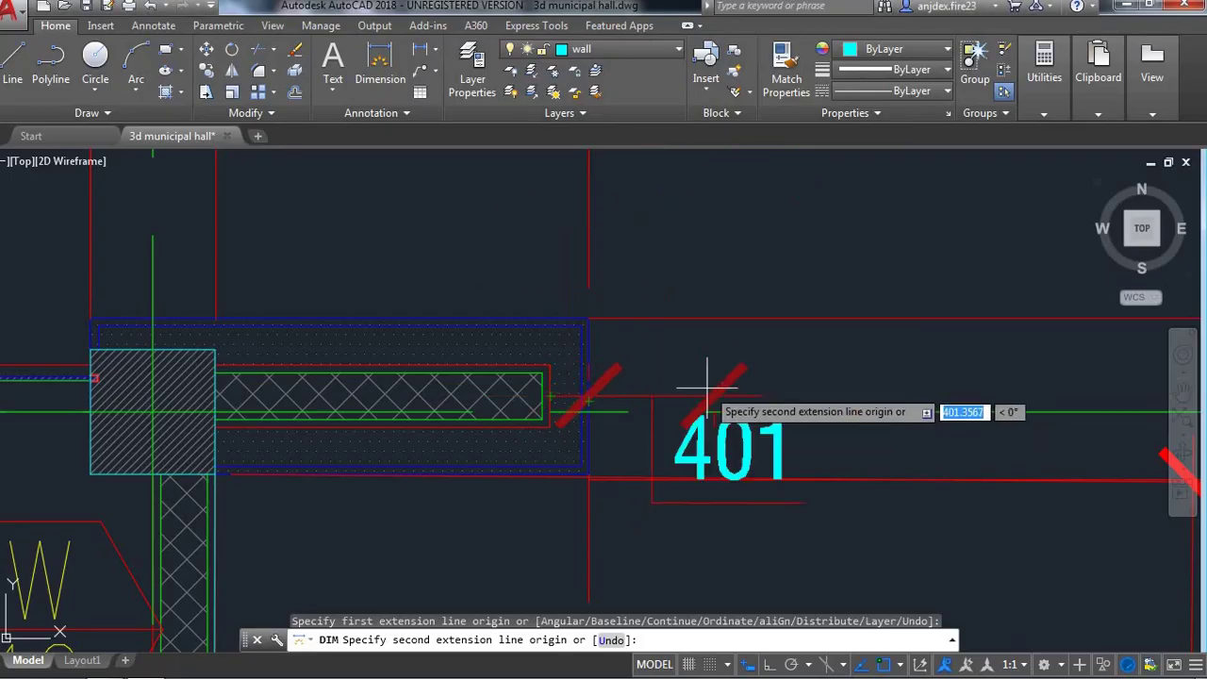
- Cancel the unfinished measurement and zoom to the lower corner column
scroll(708, 372, "down", 5)
scroll(647, 399, "down", 2)
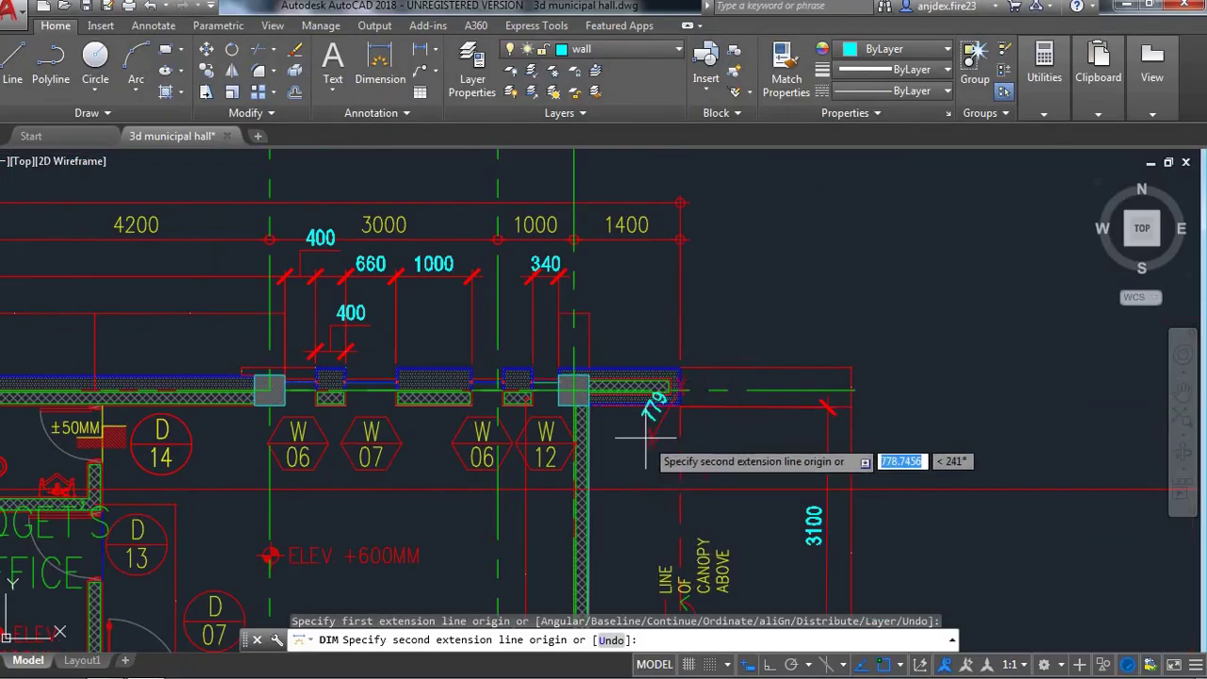
scroll(603, 275, "up", 4)
scroll(604, 276, "down", 3)
scroll(596, 341, "down", 2)
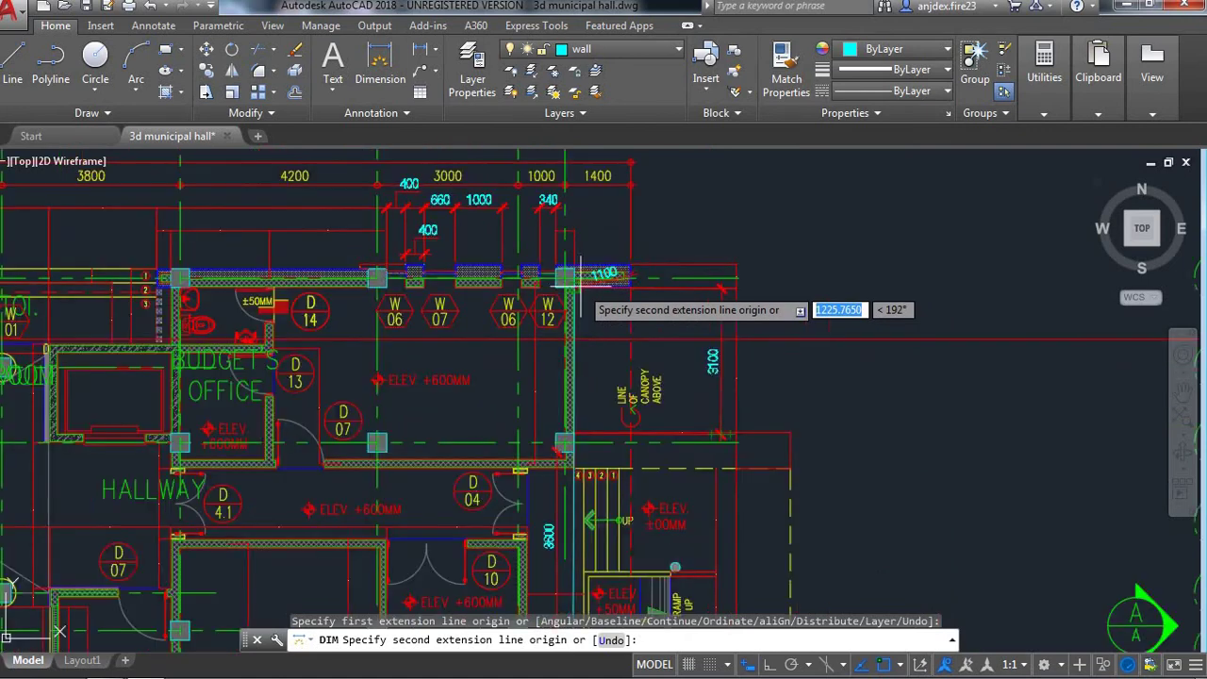
key("Escape")
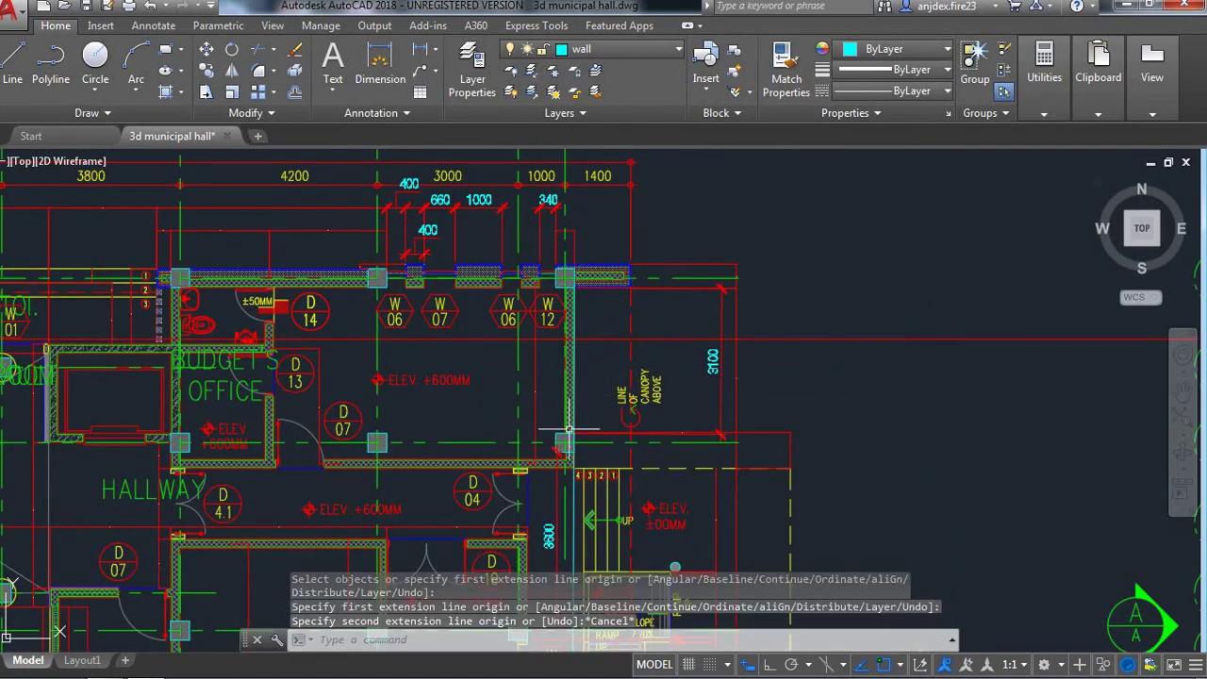
scroll(568, 434, "up", 2)
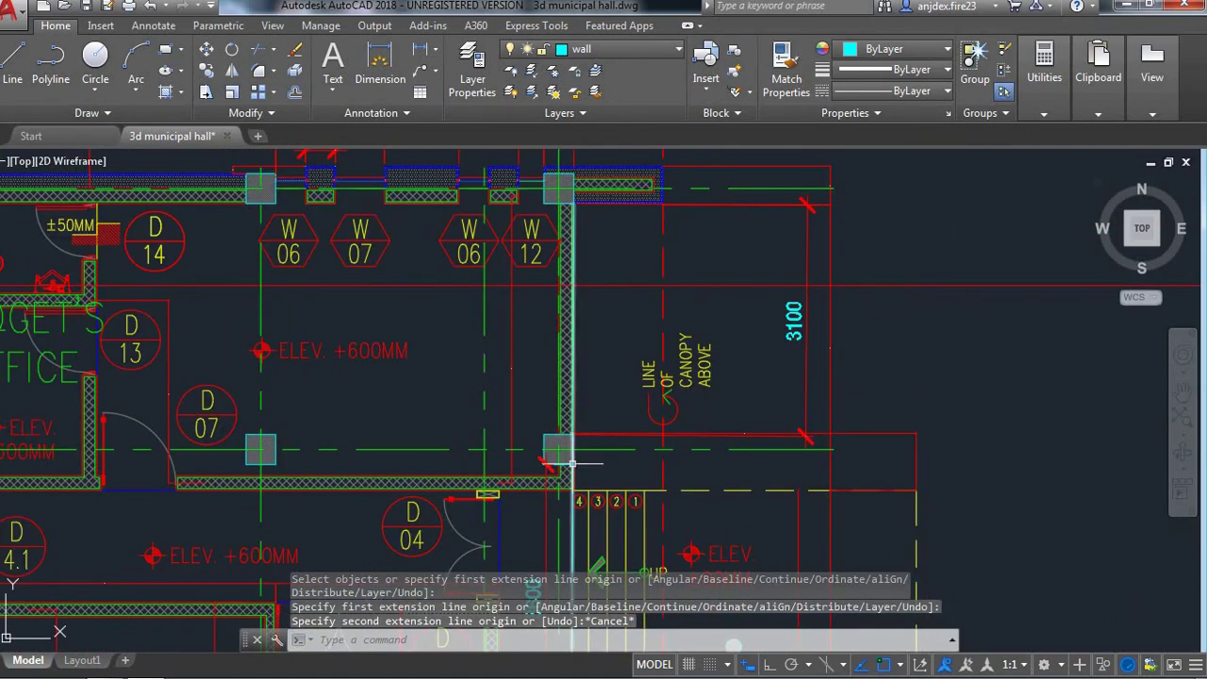
scroll(571, 453, "down", 2)
scroll(575, 415, "up", 3)
scroll(592, 431, "up", 1)
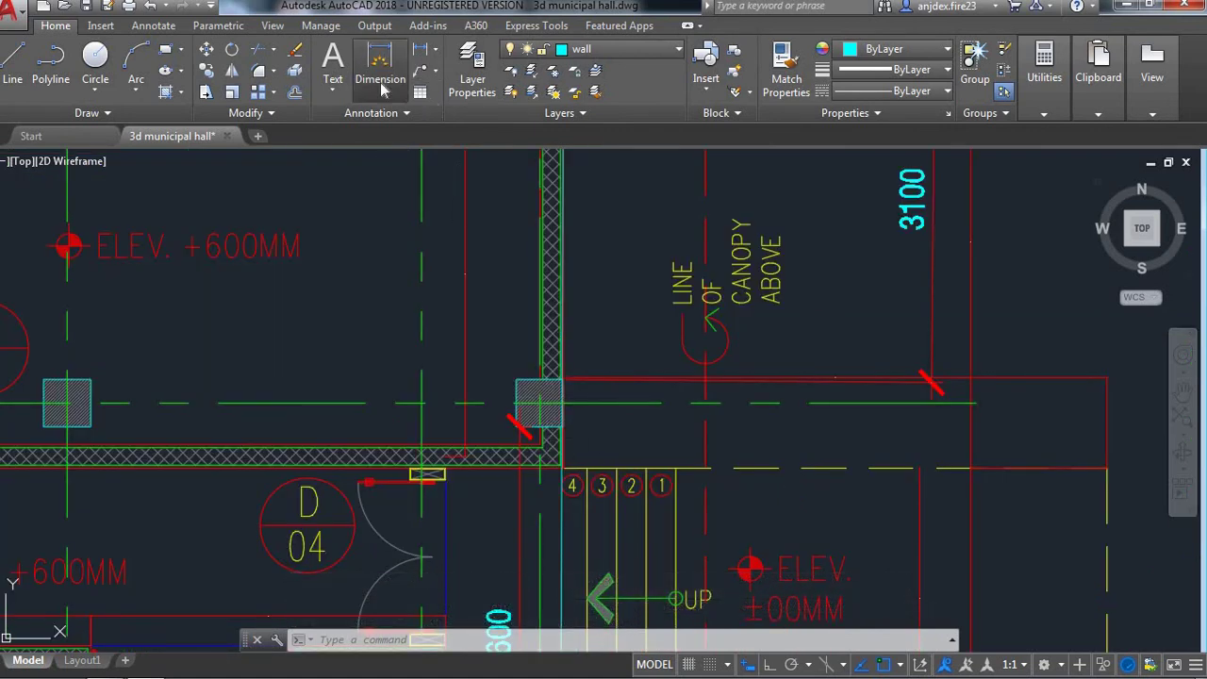
- Dimension from the column corner to the stair edge, about 350
left_click(382, 87)
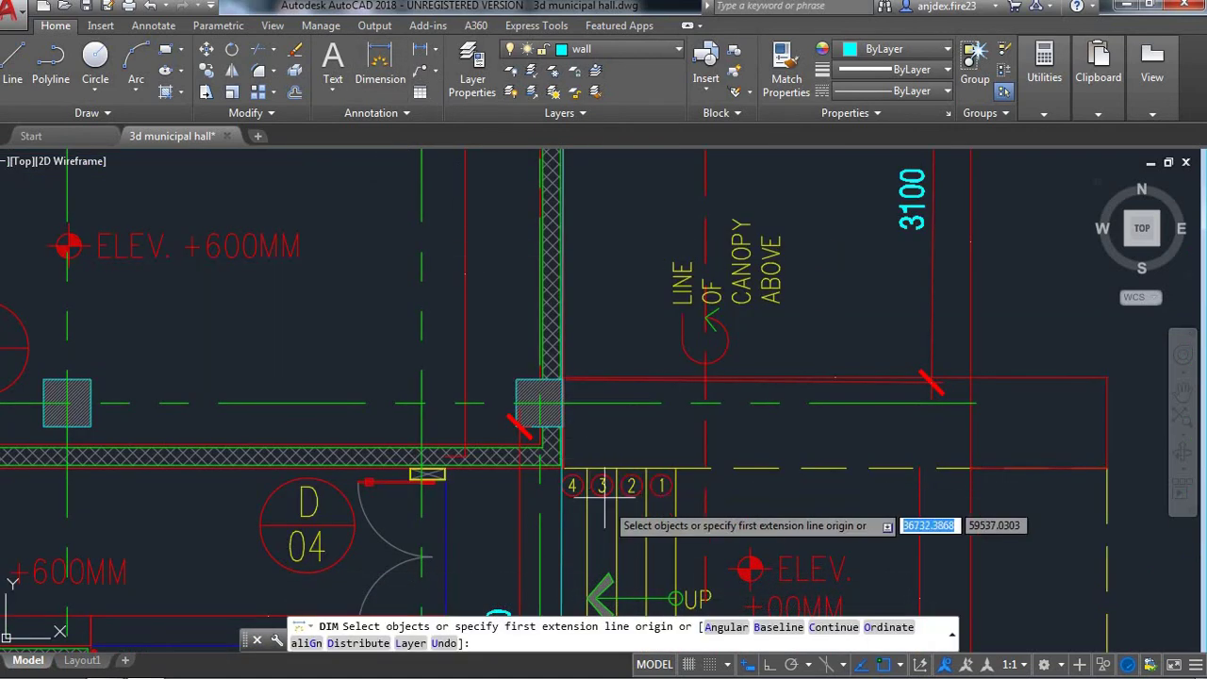
left_click(564, 426)
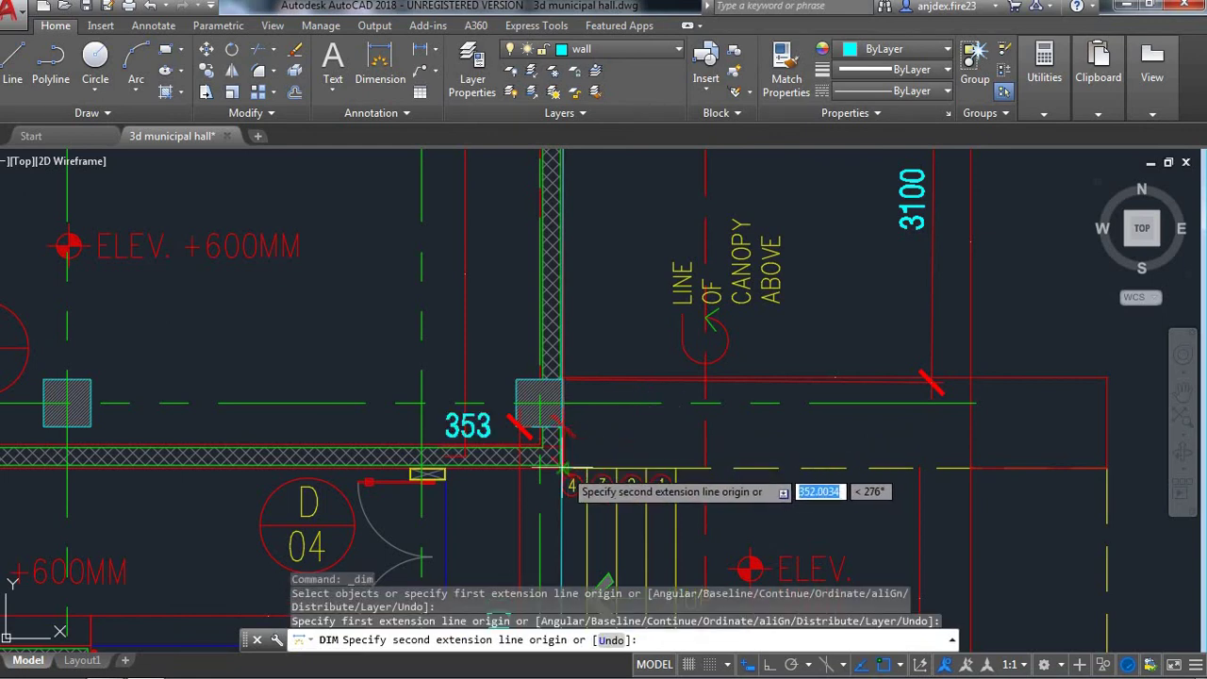
scroll(564, 469, "up", 3)
scroll(545, 453, "up", 2)
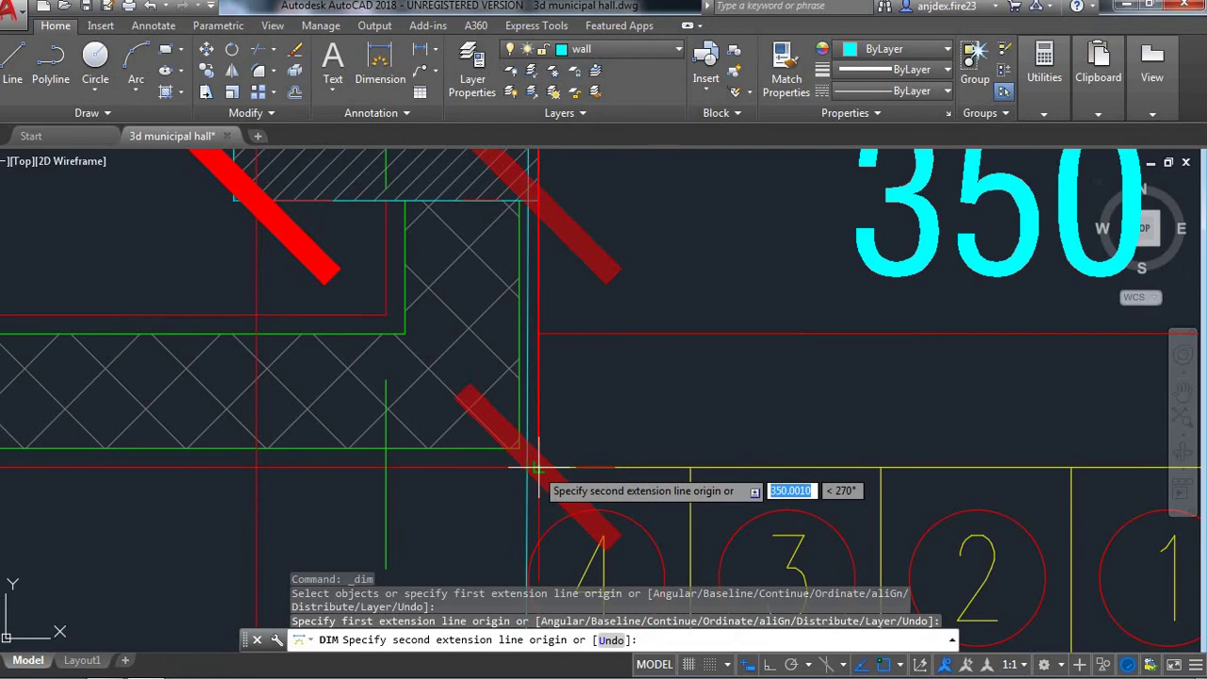
left_click(538, 467)
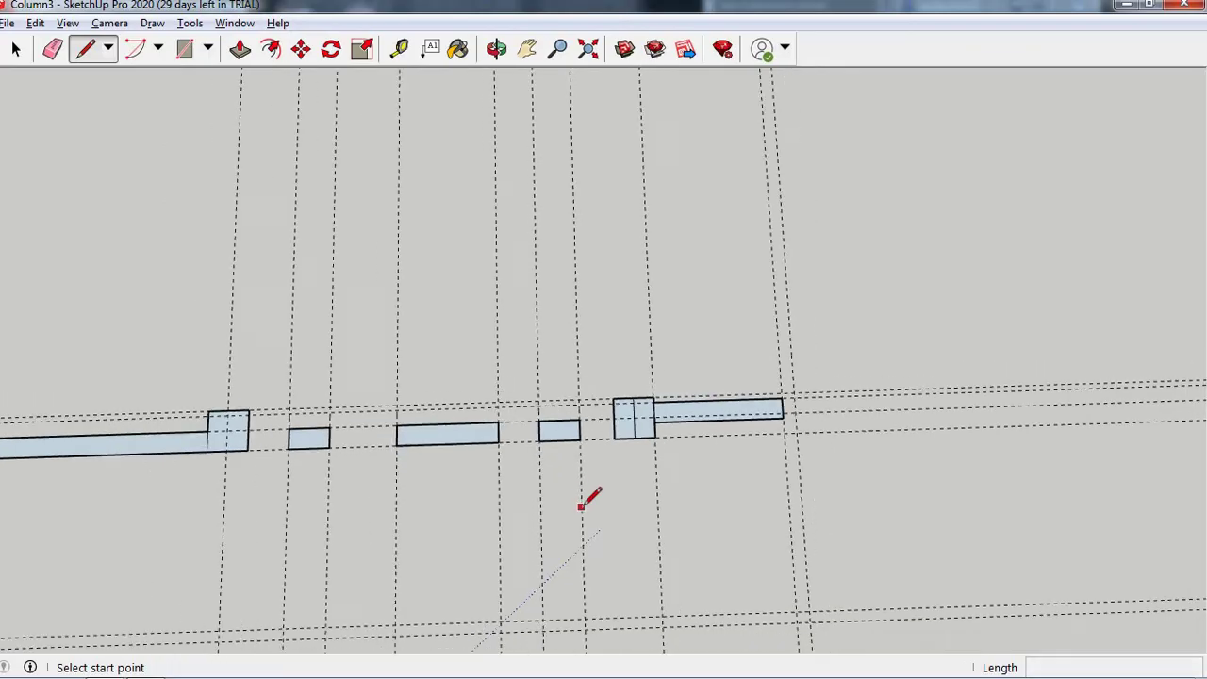
- Draw the side wall rectangle from the column corner down to the lower column
scroll(581, 506, "down", 1)
scroll(579, 407, "down", 1)
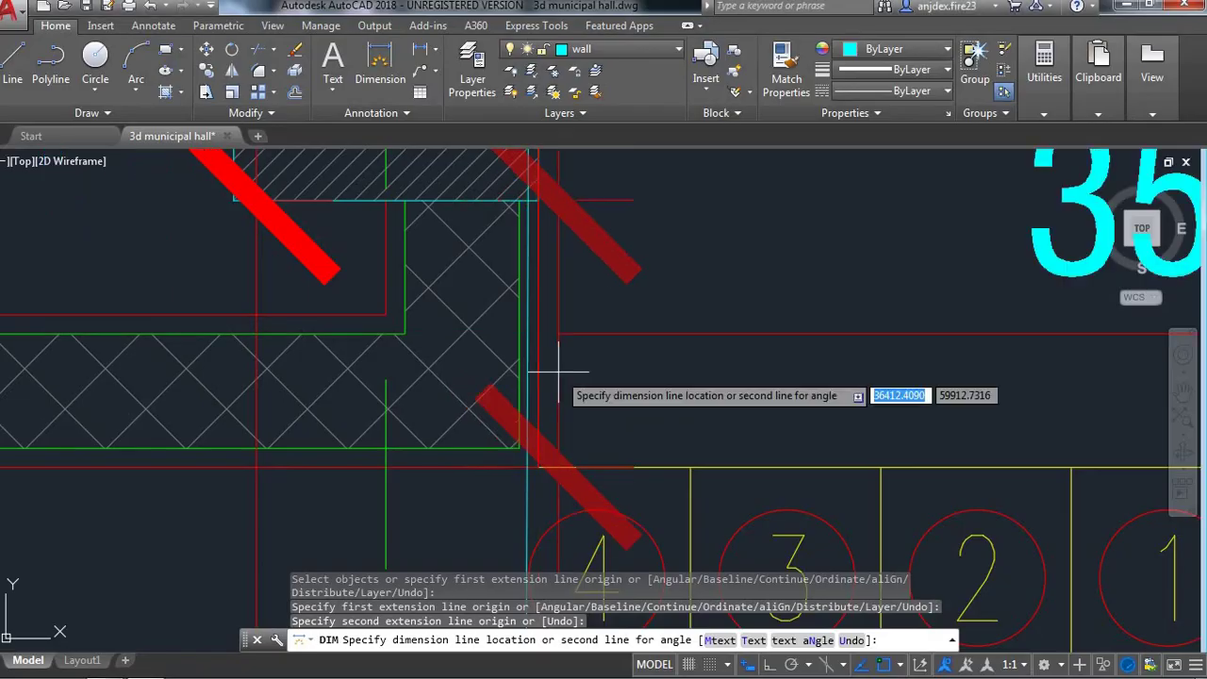
scroll(556, 353, "down", 3)
scroll(566, 406, "down", 3)
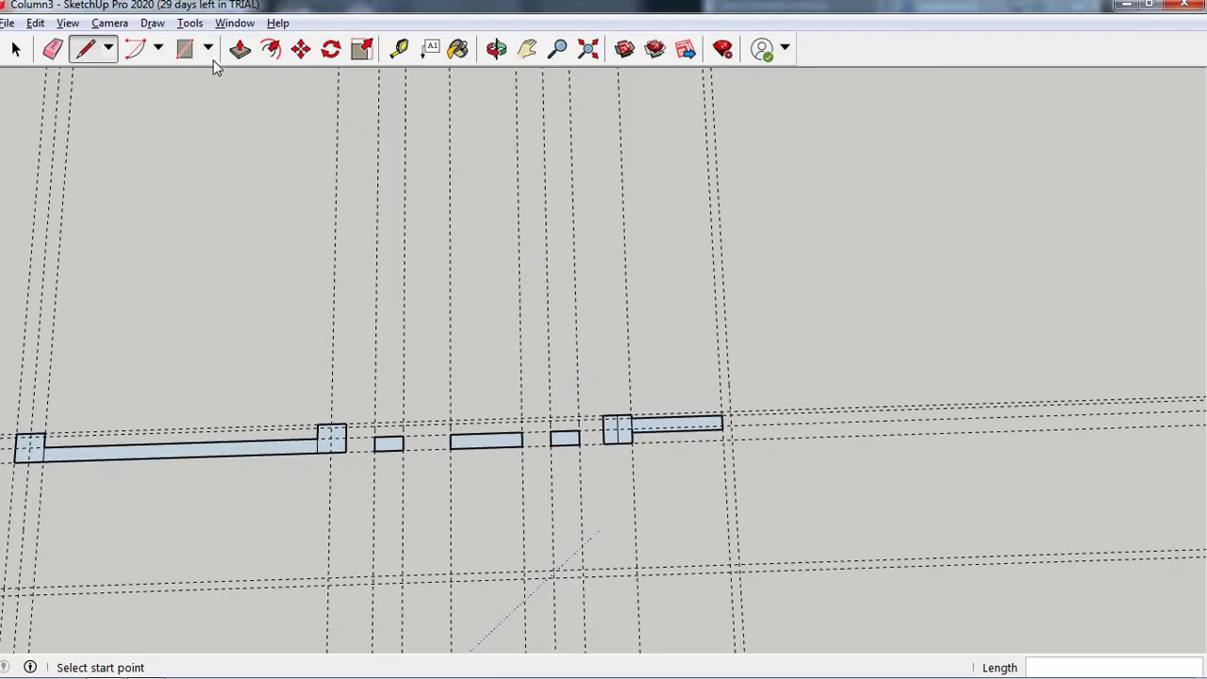
left_click(185, 48)
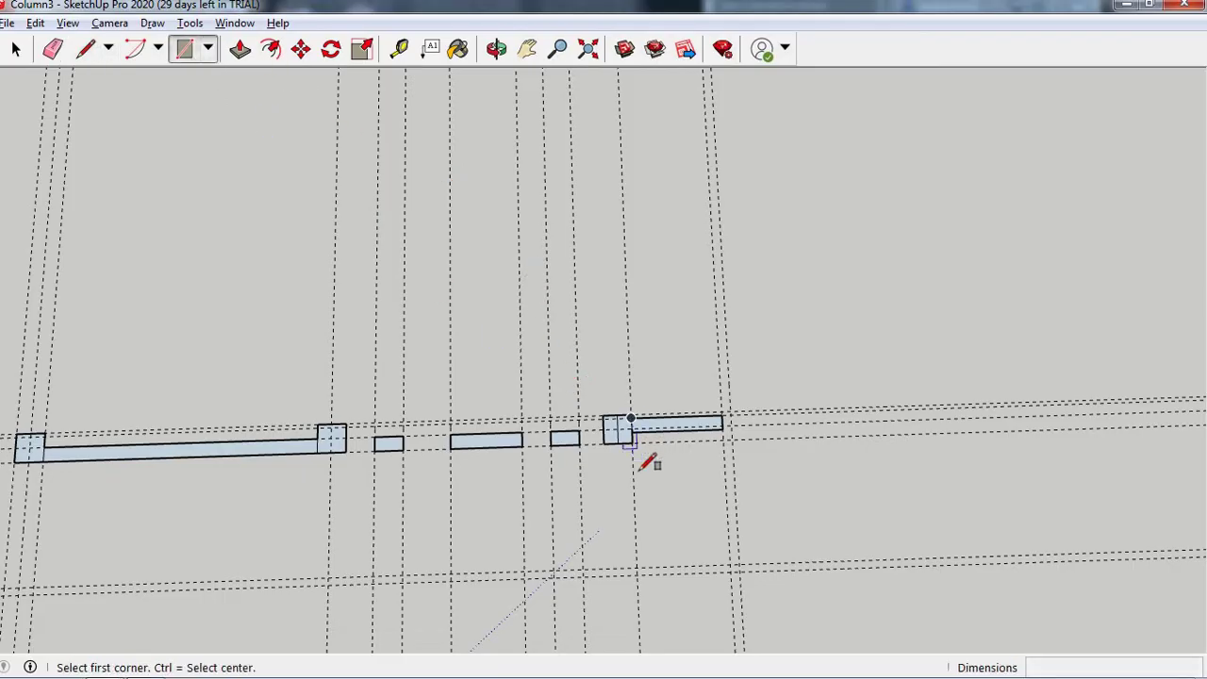
scroll(606, 412, "down", 1)
left_click(623, 423)
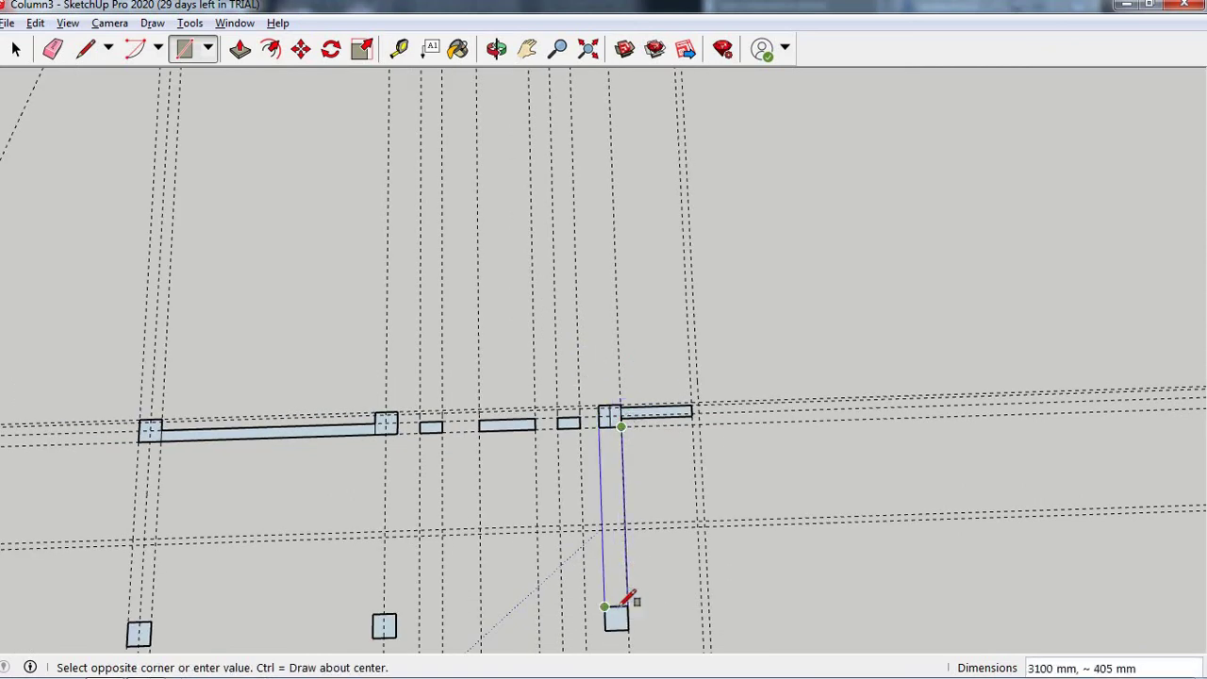
left_click(624, 604)
- Add a horizontal guide 350 mm below the column's bottom edge
scroll(588, 417, "down", 1)
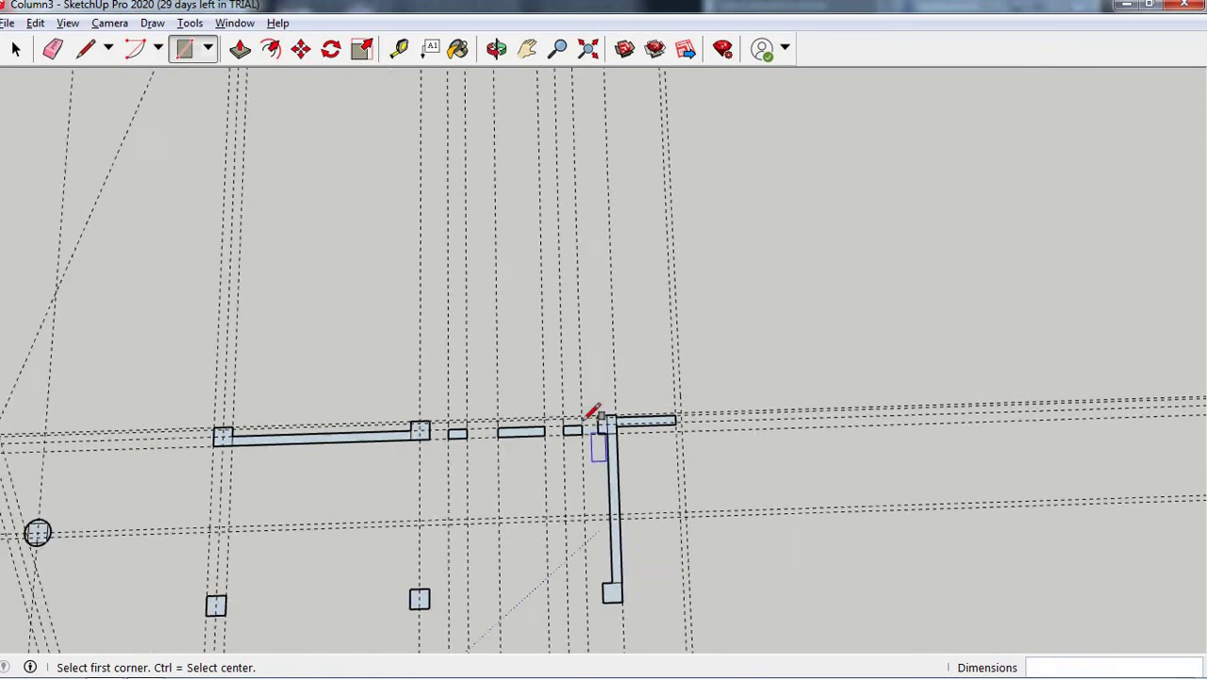
scroll(592, 412, "down", 1)
scroll(620, 556, "up", 1)
scroll(598, 377, "down", 1)
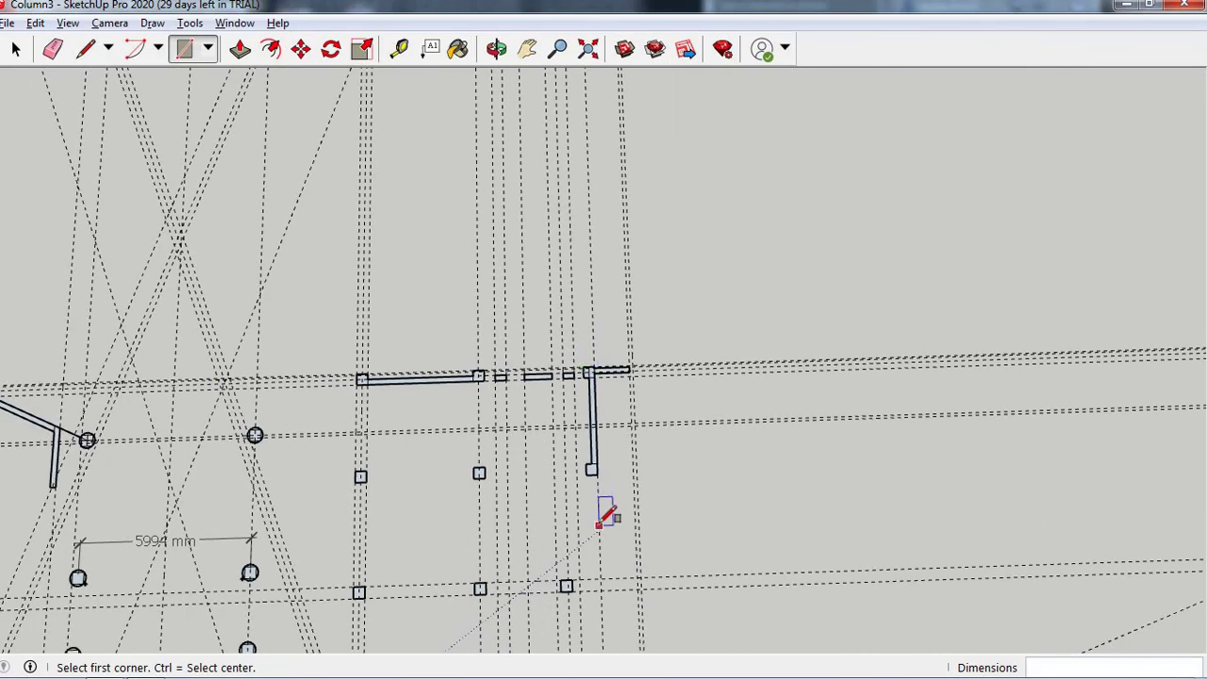
scroll(607, 512, "up", 3)
scroll(605, 471, "up", 2)
scroll(605, 469, "up", 2)
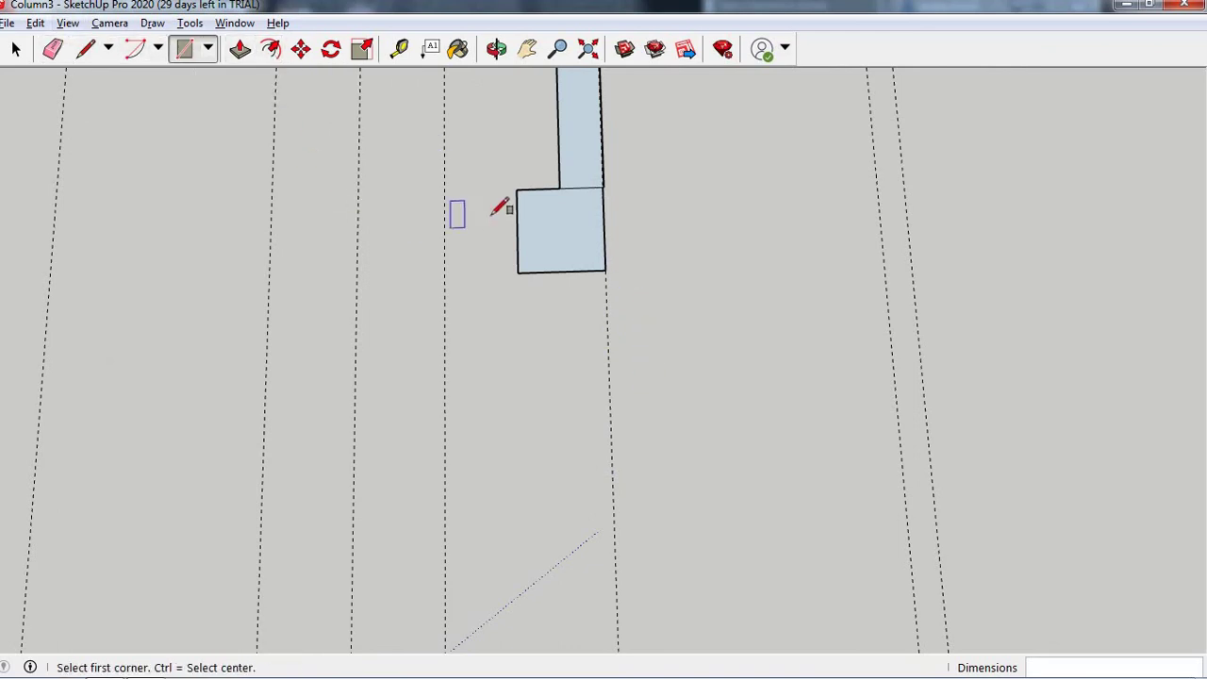
key("t")
left_click(575, 272)
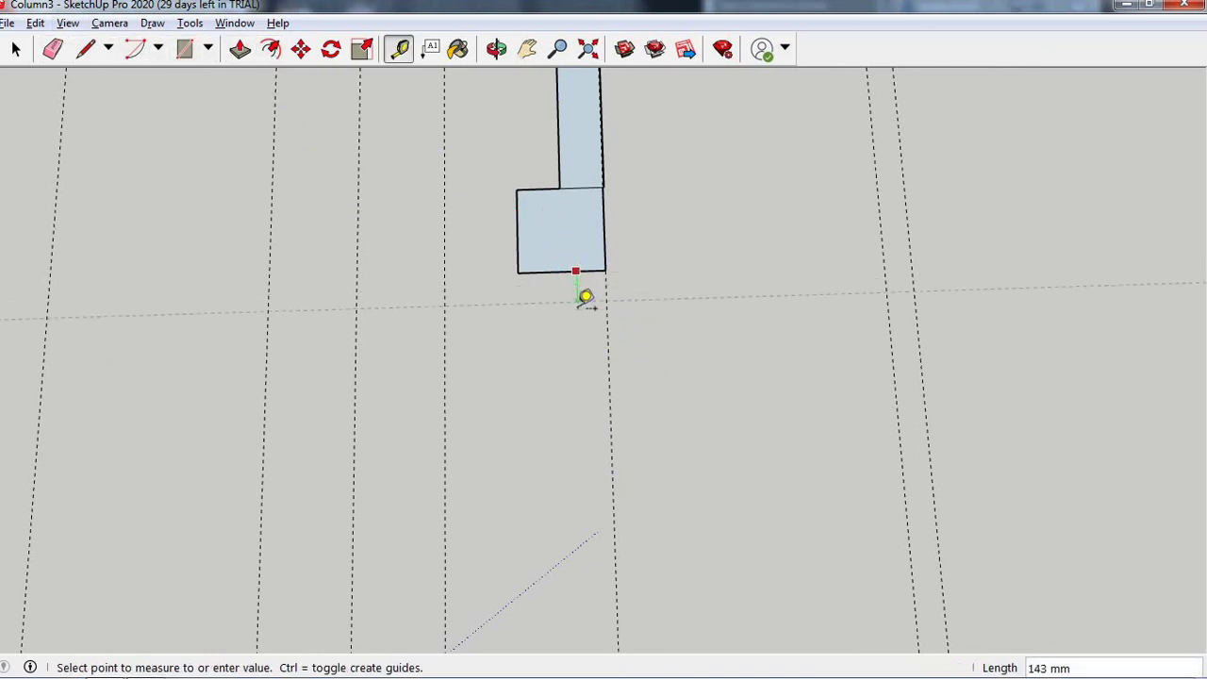
left_click(582, 322)
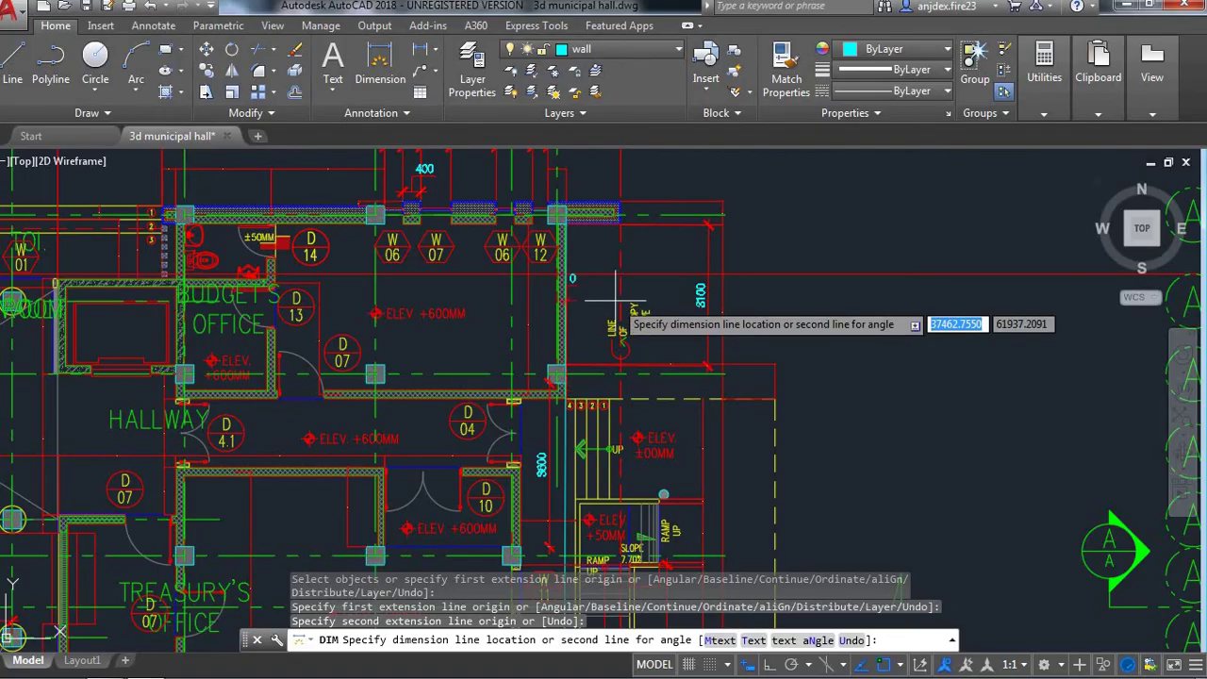
- Zoom to the hallway wall corner and restart the dimension from the column corner
scroll(543, 306, "up", 5)
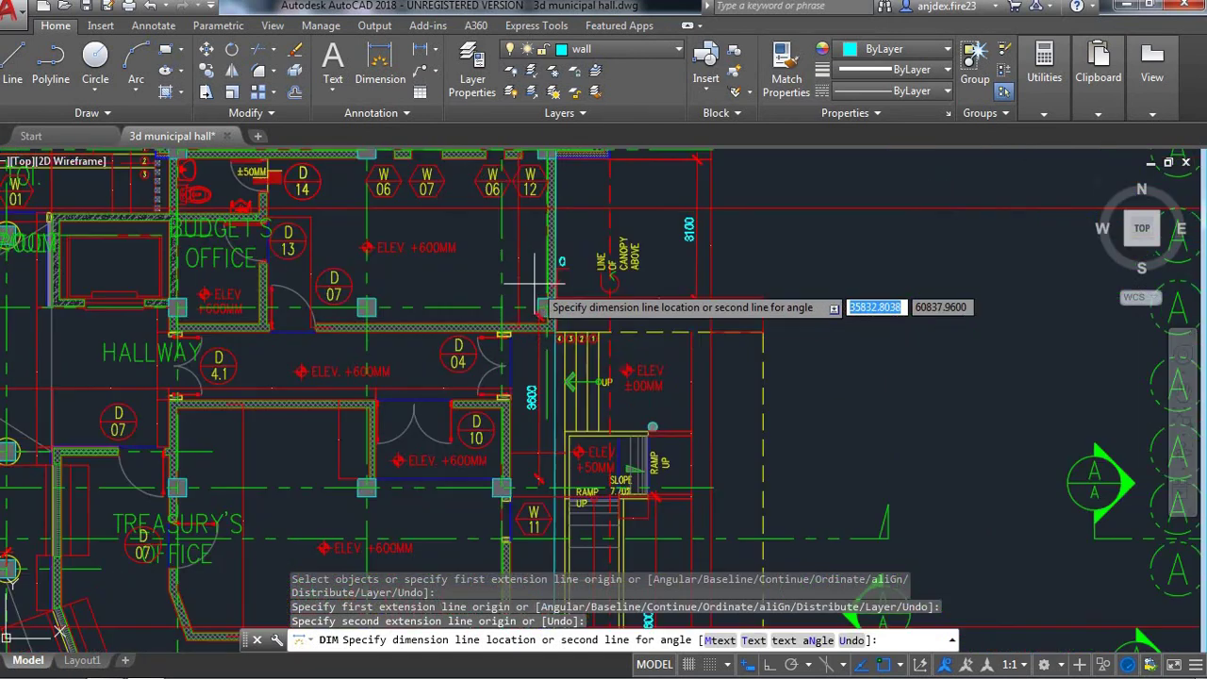
scroll(553, 307, "up", 4)
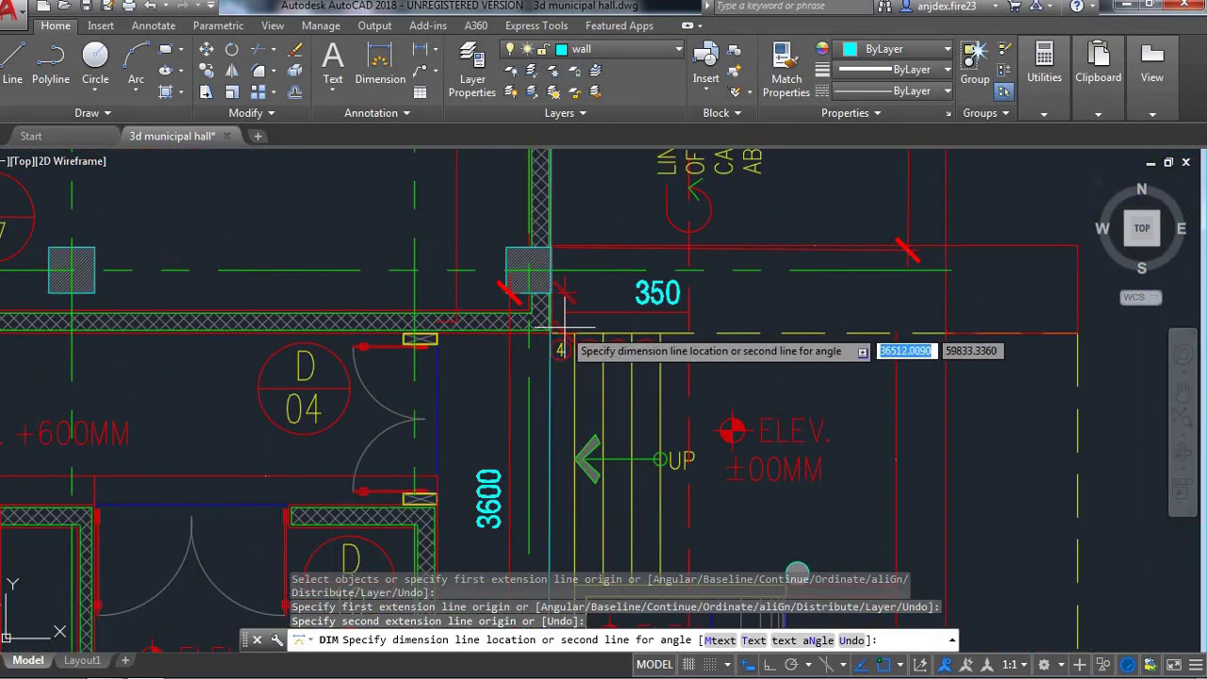
scroll(547, 326, "down", 4)
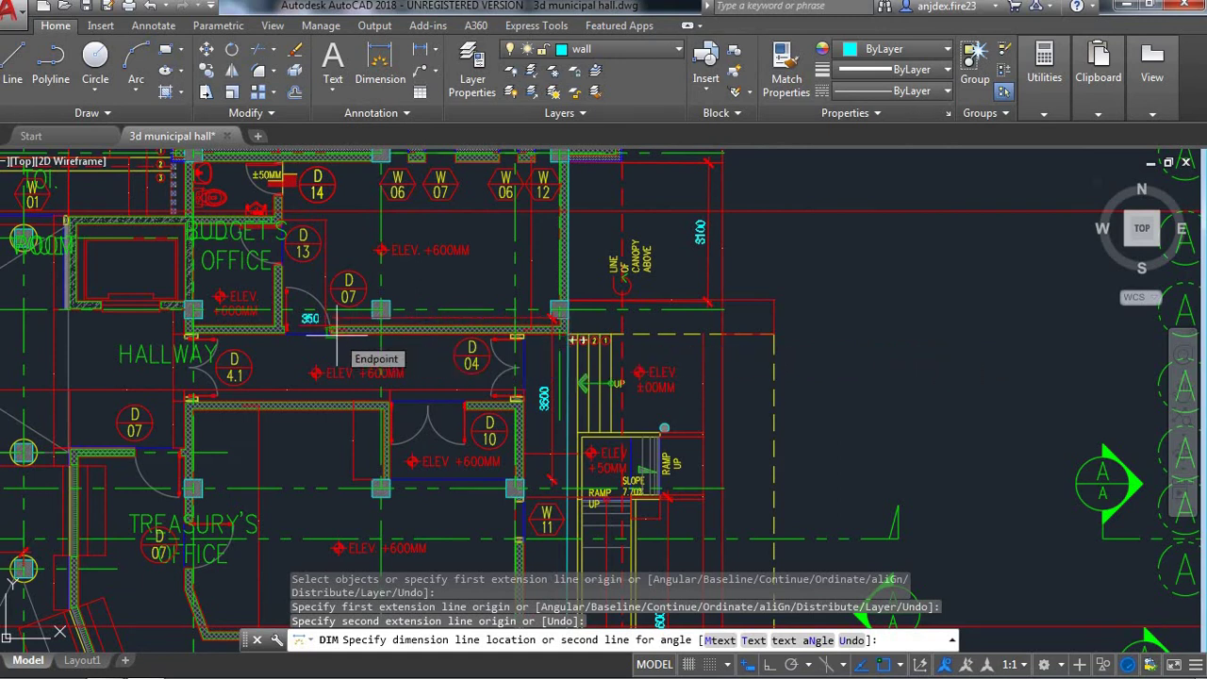
scroll(184, 314, "up", 3)
scroll(186, 309, "up", 3)
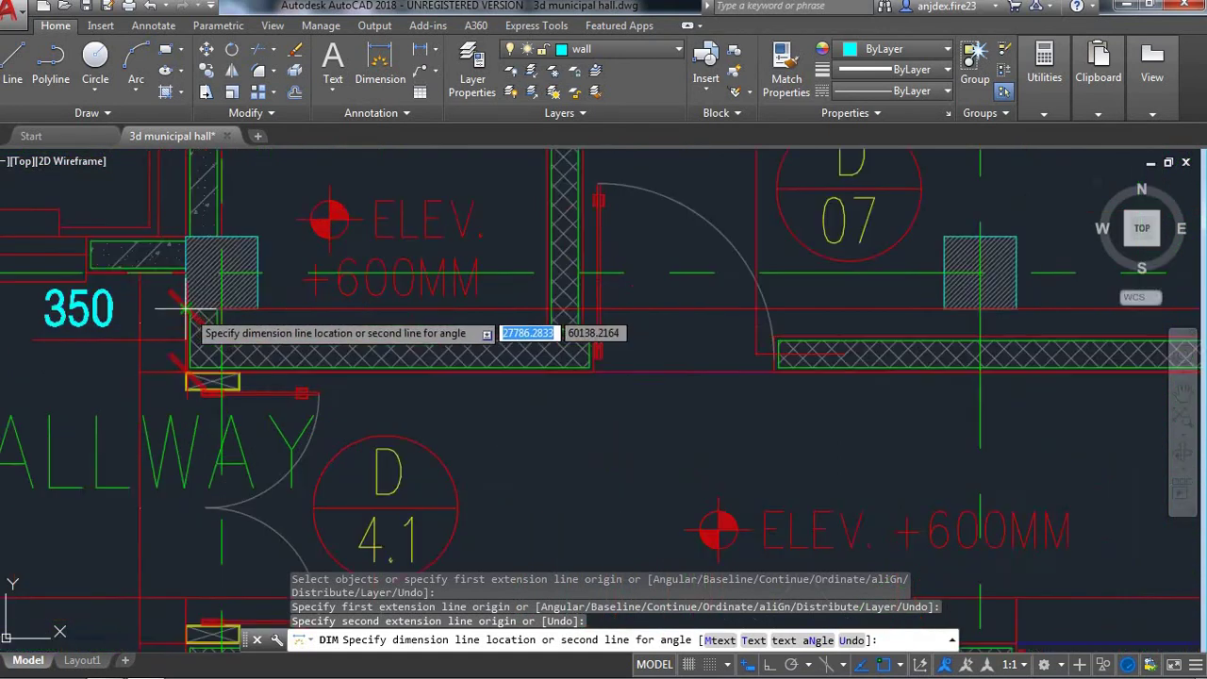
scroll(193, 316, "up", 2)
scroll(200, 300, "up", 2)
scroll(205, 283, "up", 2)
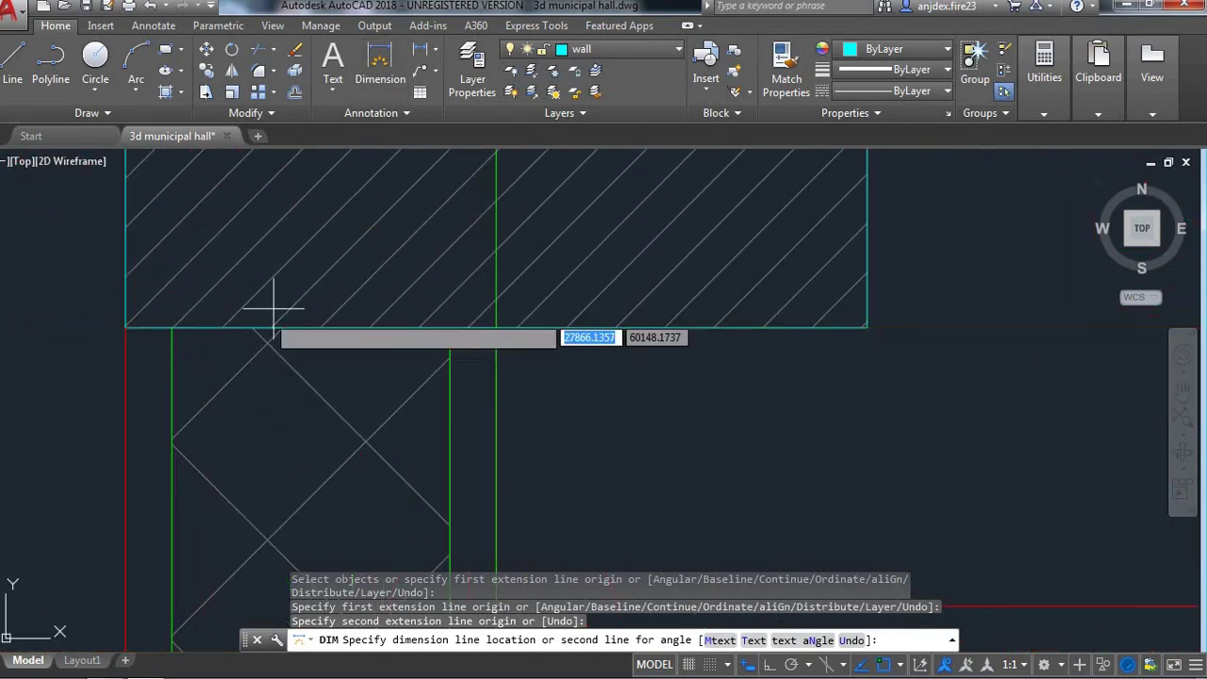
key("Escape")
key("Return")
key("Return")
left_click(132, 332)
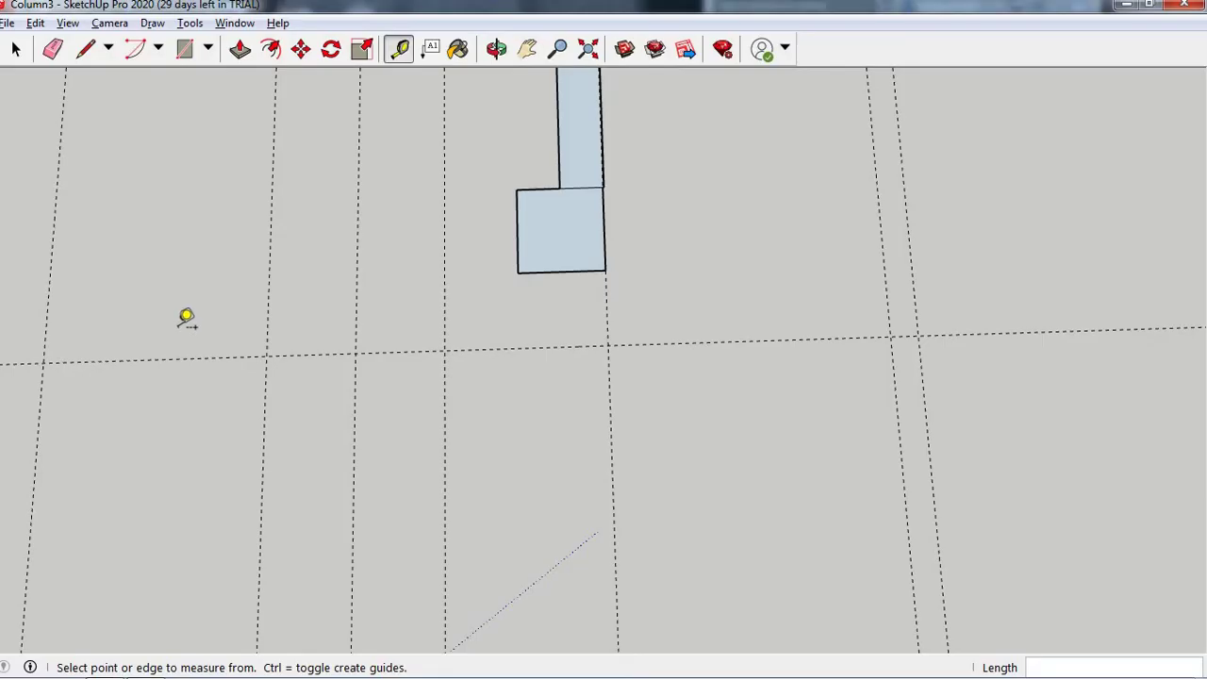
- Zoom to the left-hand column and drop a guide 25 mm inside its left edge
scroll(515, 403, "down", 2)
scroll(656, 389, "down", 1)
scroll(655, 388, "down", 2)
scroll(614, 409, "down", 2)
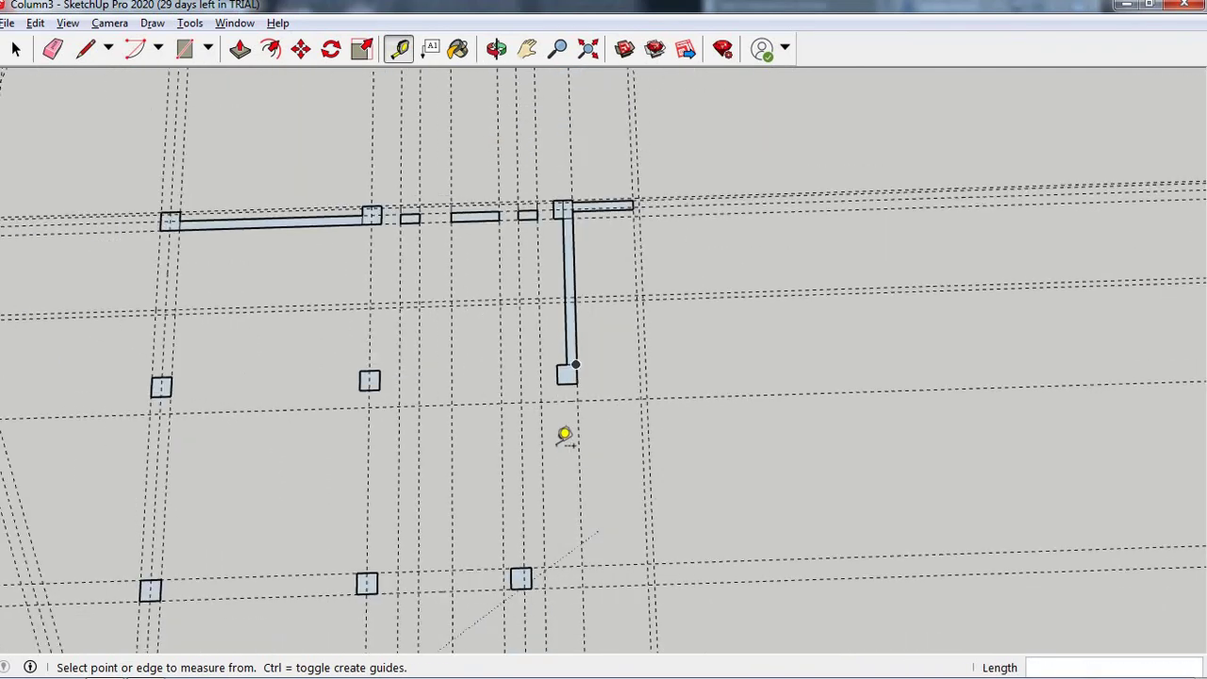
scroll(151, 407, "up", 1)
scroll(159, 382, "up", 2)
scroll(161, 372, "up", 2)
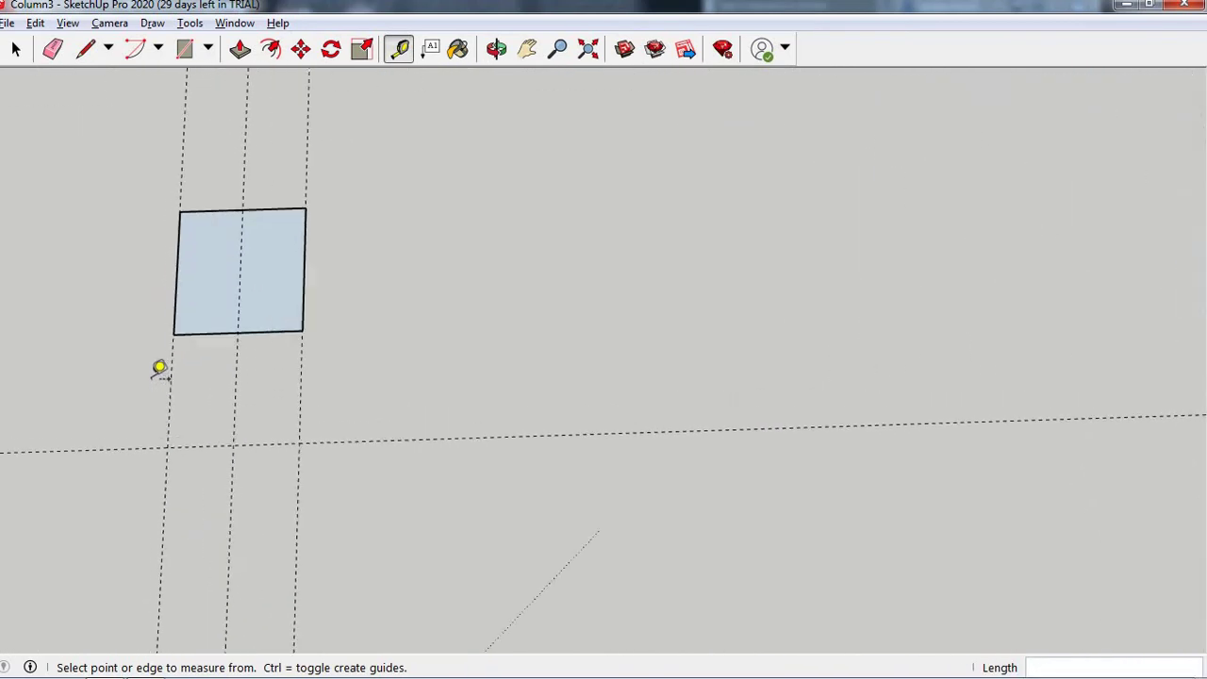
scroll(161, 367, "up", 1)
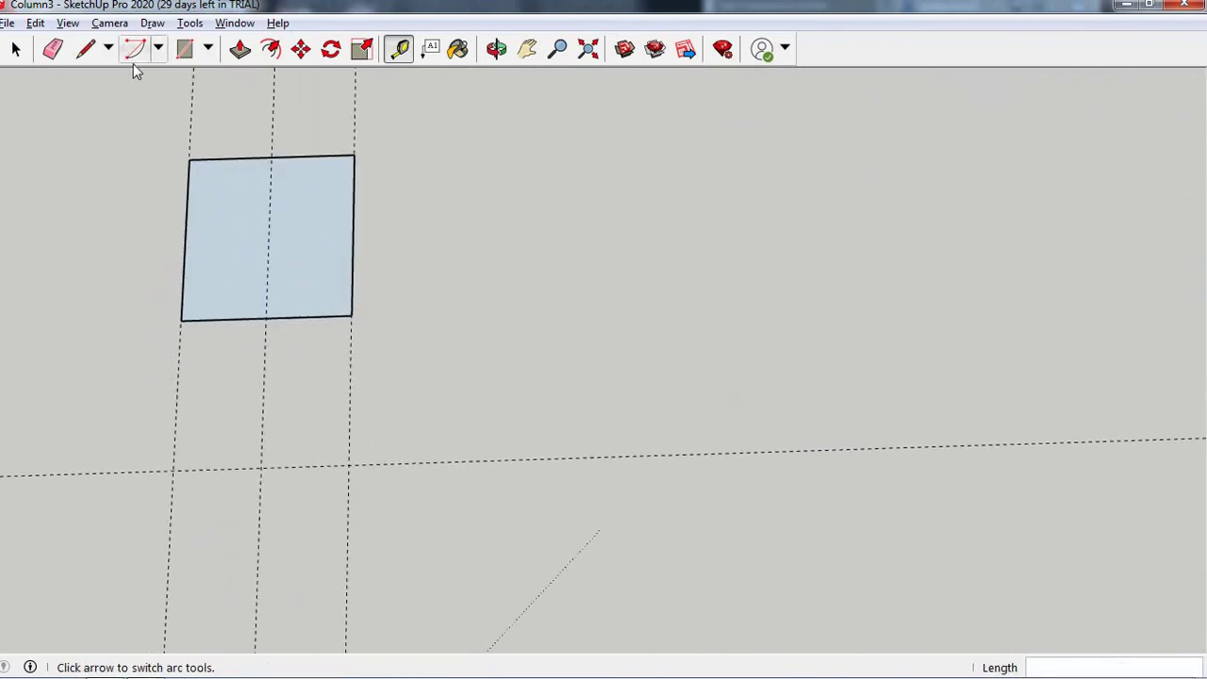
left_click(191, 330)
left_click(213, 329)
type("25")
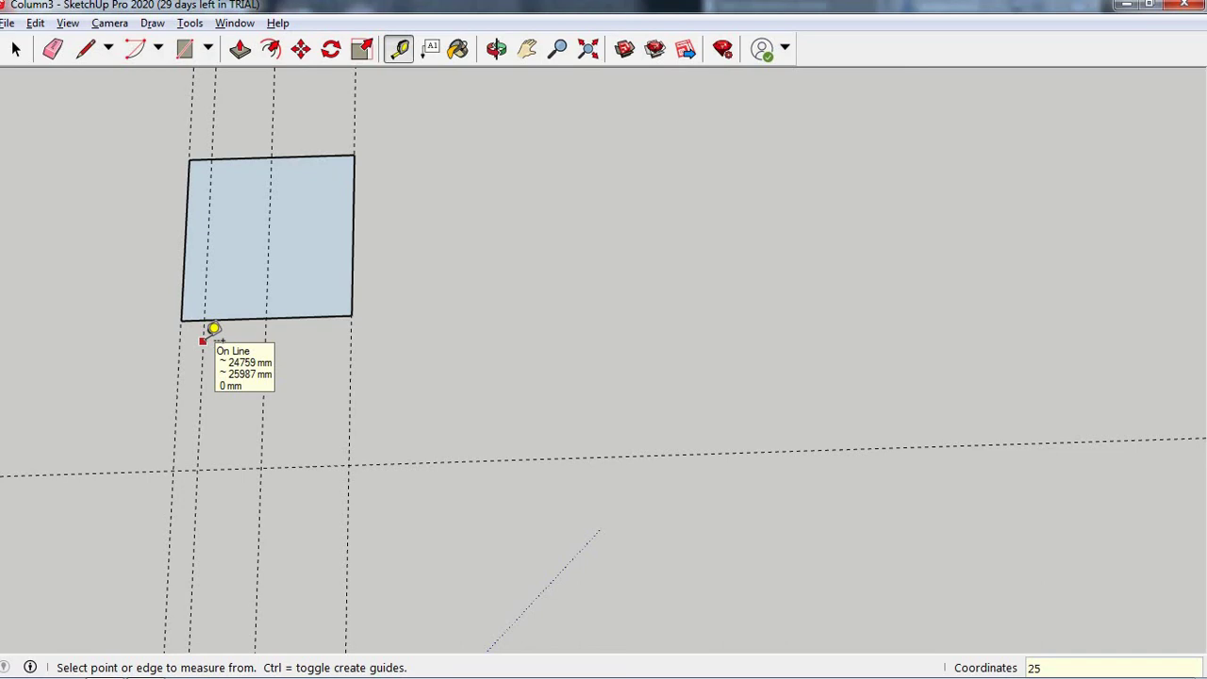
key("Return")
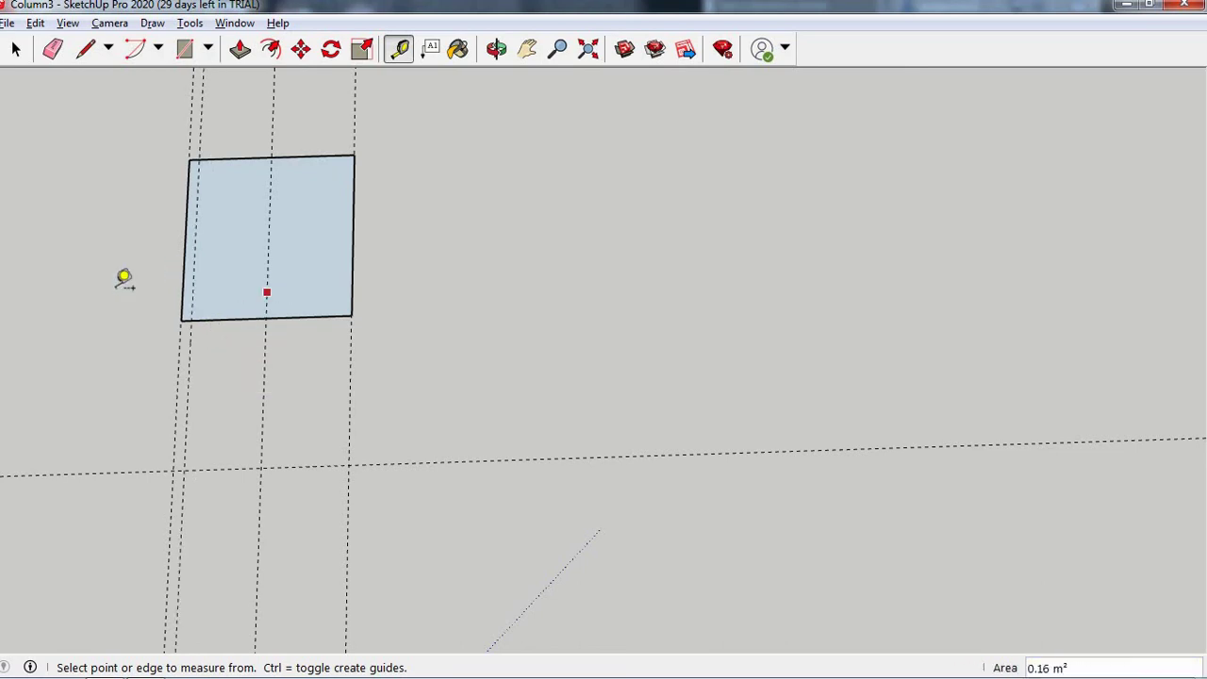
scroll(123, 278, "down", 1)
scroll(123, 286, "down", 3)
scroll(436, 346, "down", 1)
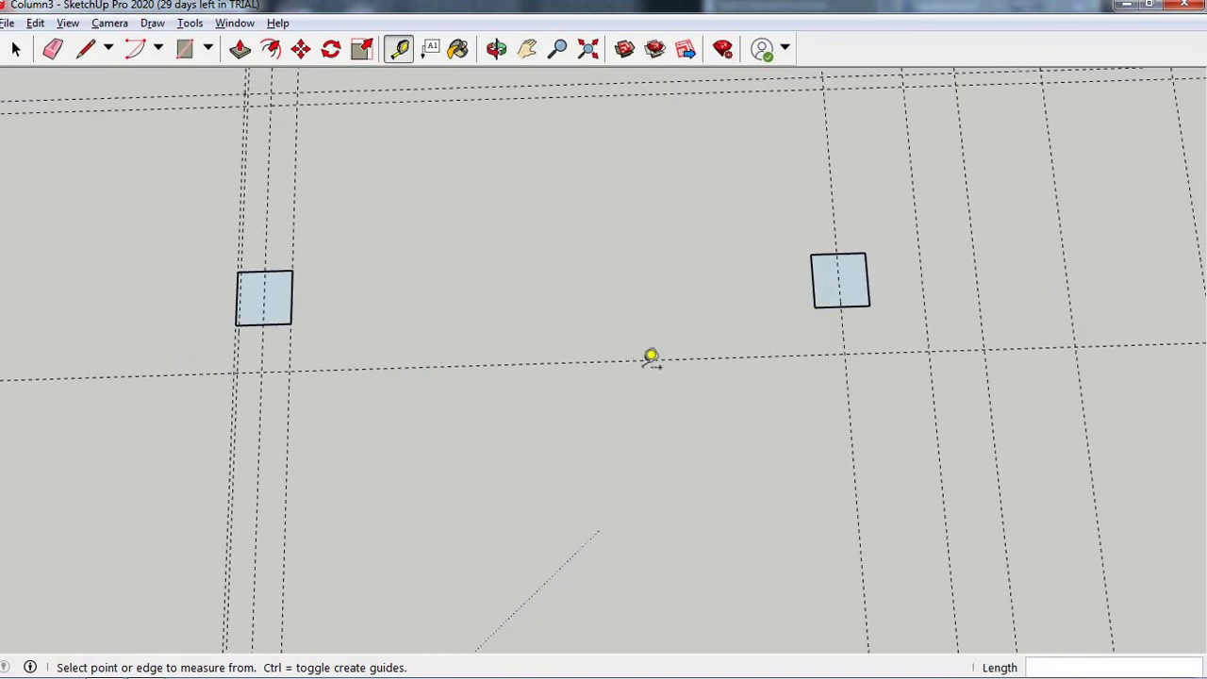
scroll(641, 358, "down", 1)
scroll(632, 368, "down", 1)
scroll(640, 367, "down", 1)
scroll(1053, 353, "up", 1)
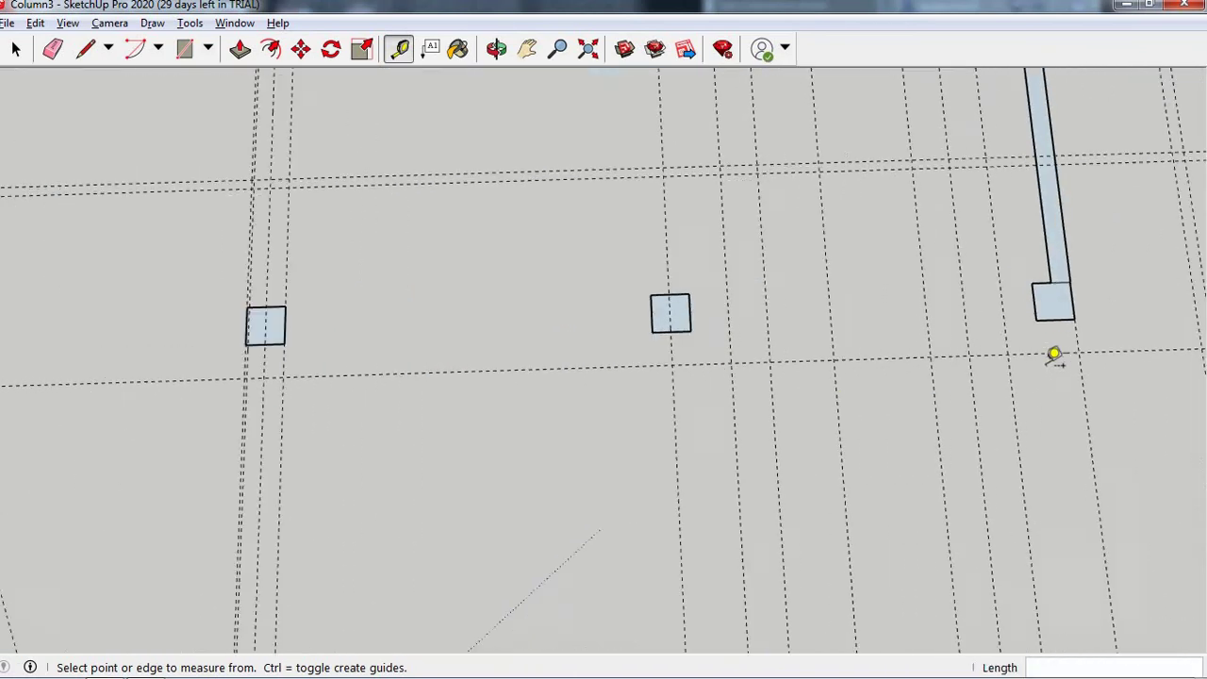
scroll(1053, 345, "up", 1)
scroll(1053, 345, "up", 2)
scroll(868, 322, "down", 2)
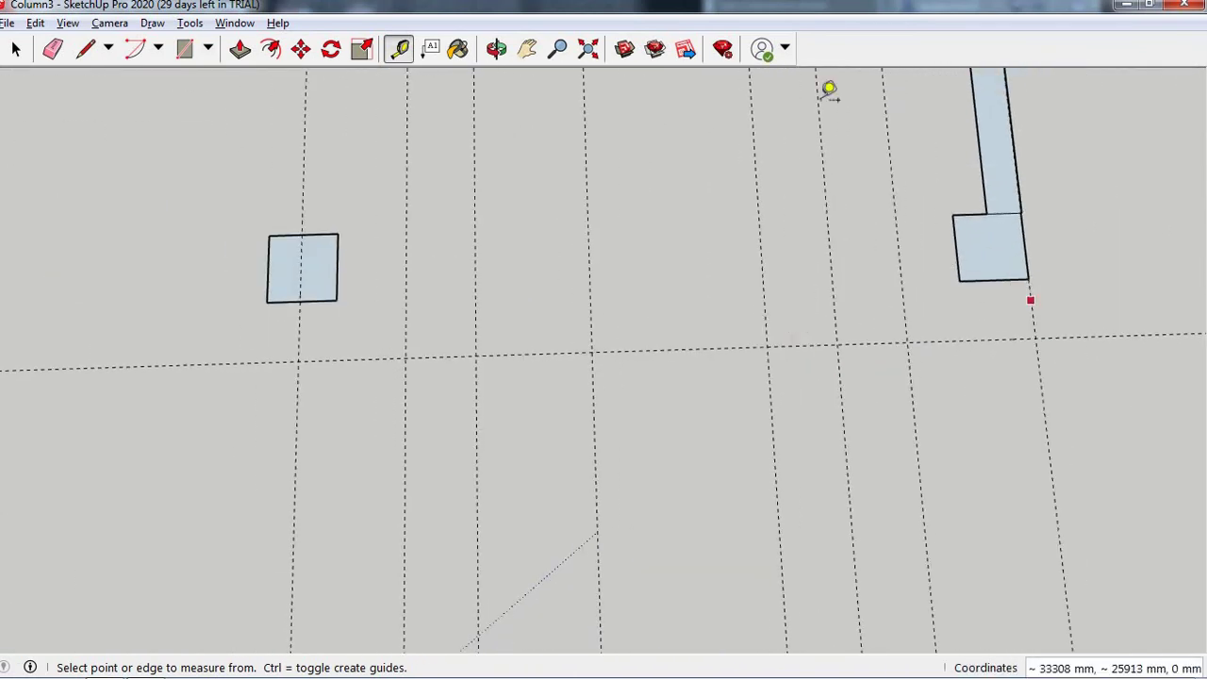
- Extend the wall with a rectangle from the right column's lower-right corner to the guide
left_click(195, 55)
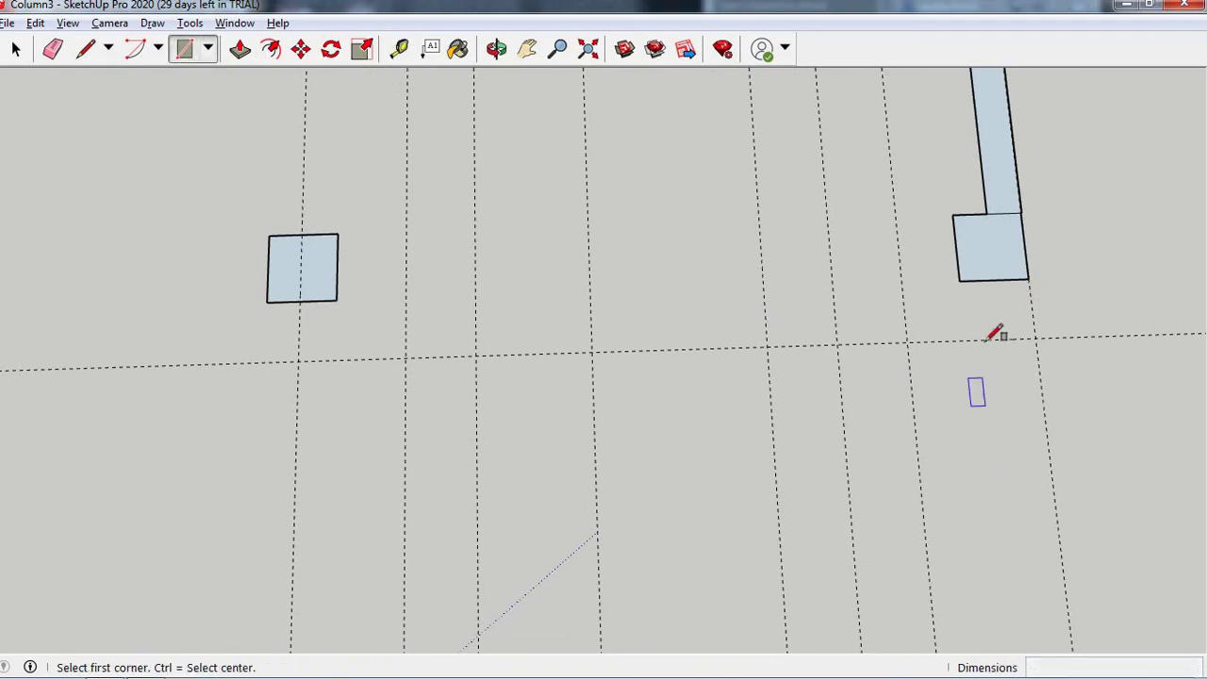
left_click(1028, 279)
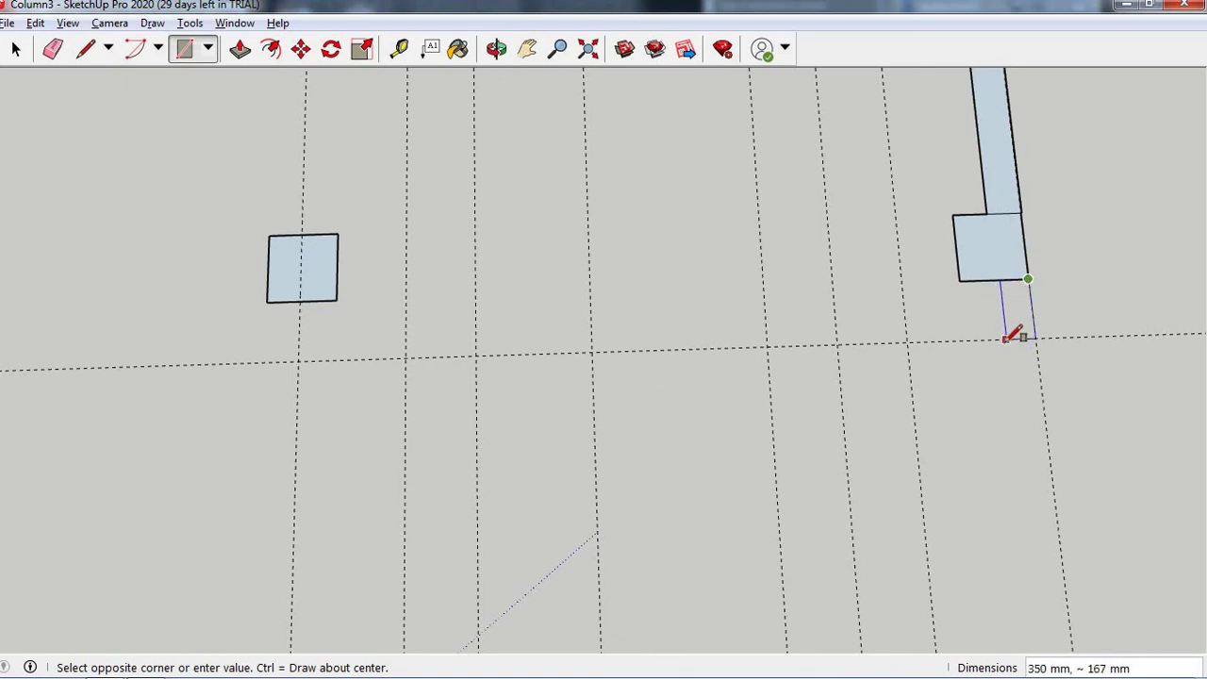
left_click(998, 337)
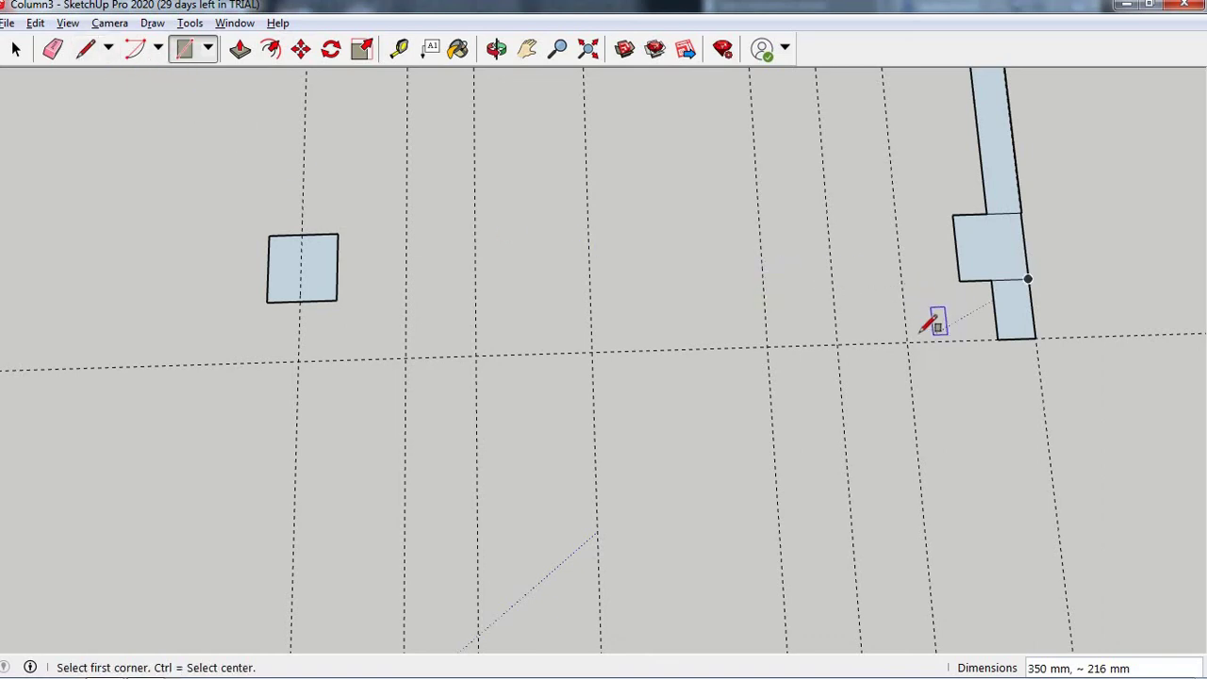
- Add a guide line 200 mm from the horizontal guide line
key("t")
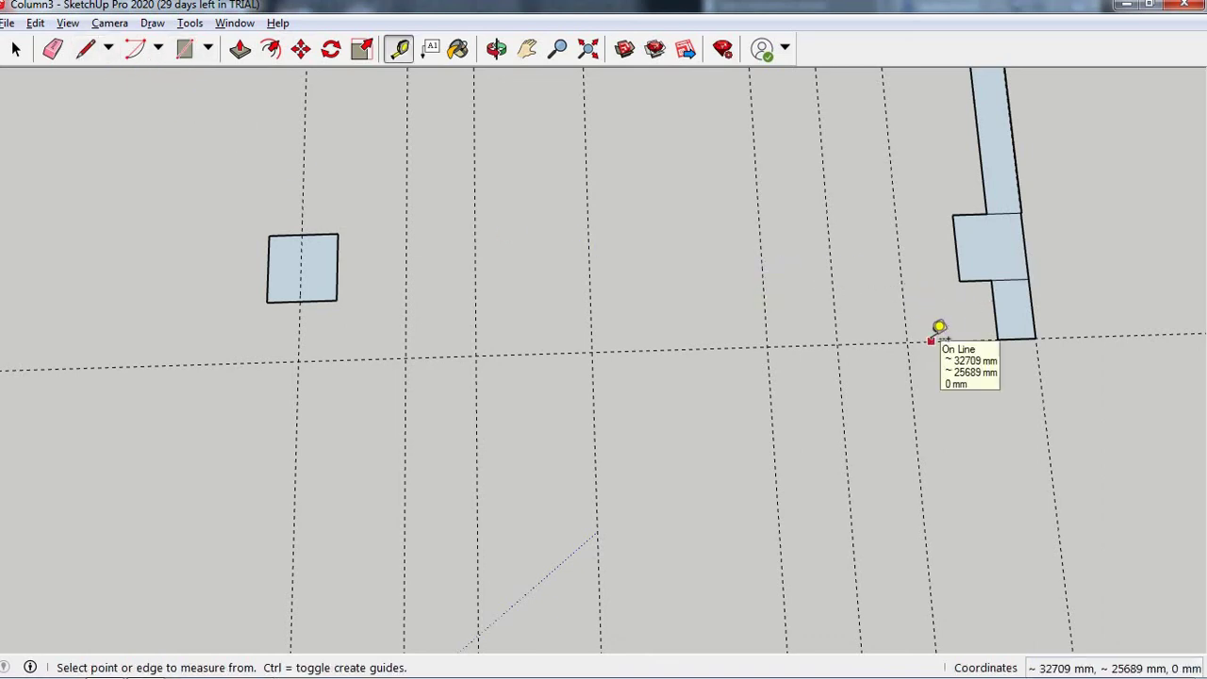
left_click(930, 342)
type("2")
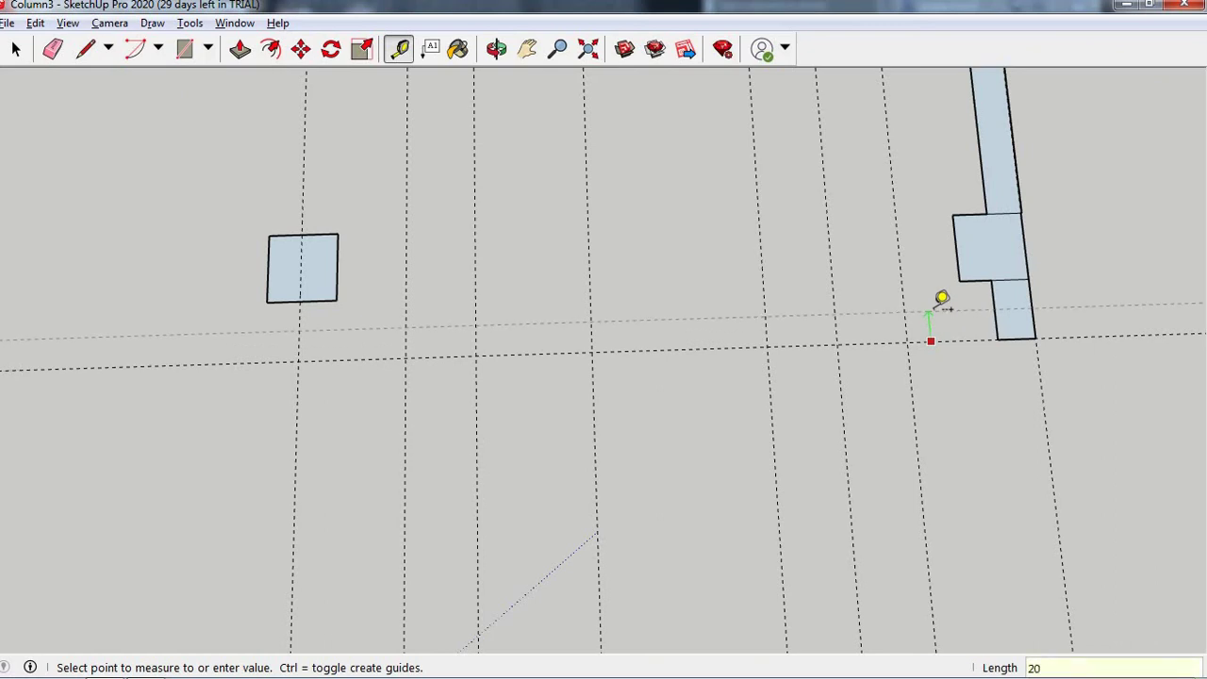
type("0")
key("Return")
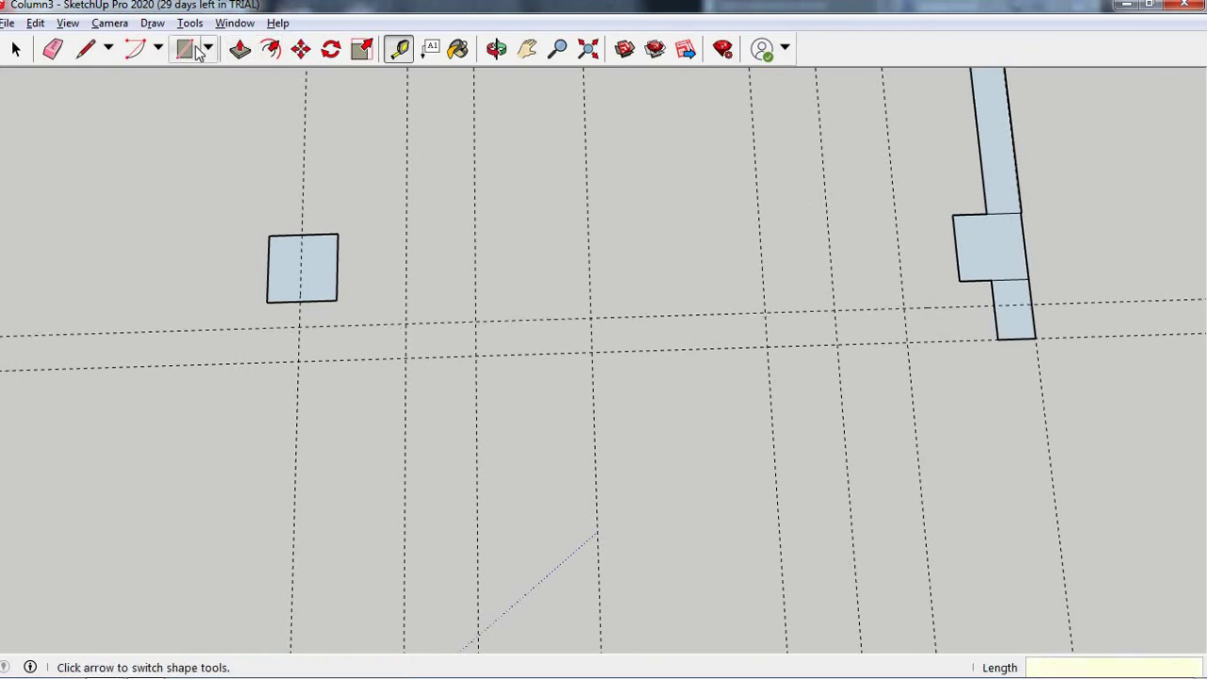
- Draw the 200 mm-wide wall strip leftward from the guide intersection to the left columns
left_click(185, 48)
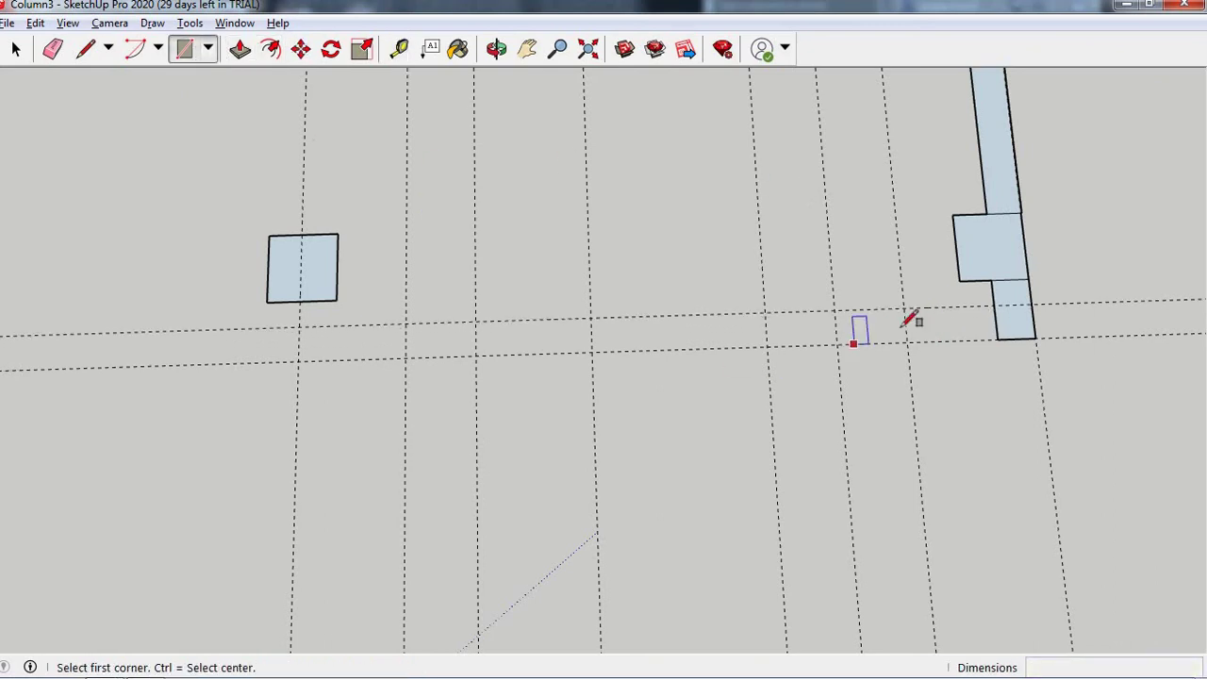
left_click(993, 304)
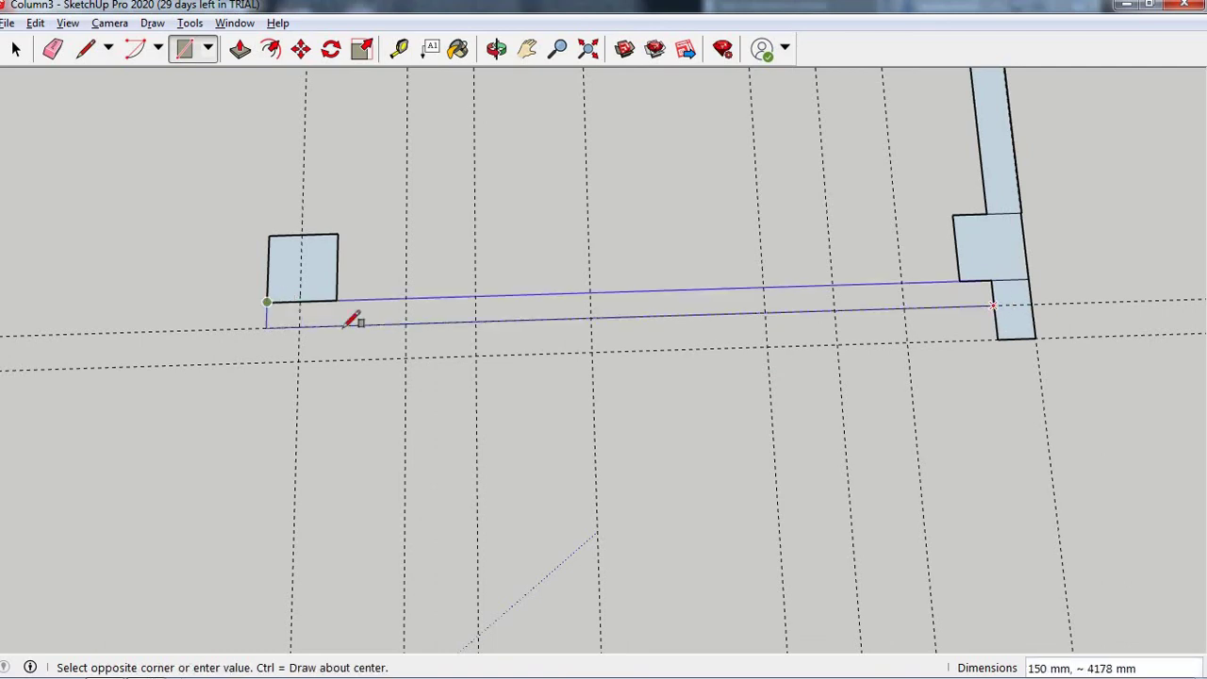
scroll(345, 315, "down", 1)
scroll(277, 318, "down", 1)
scroll(350, 342, "down", 1)
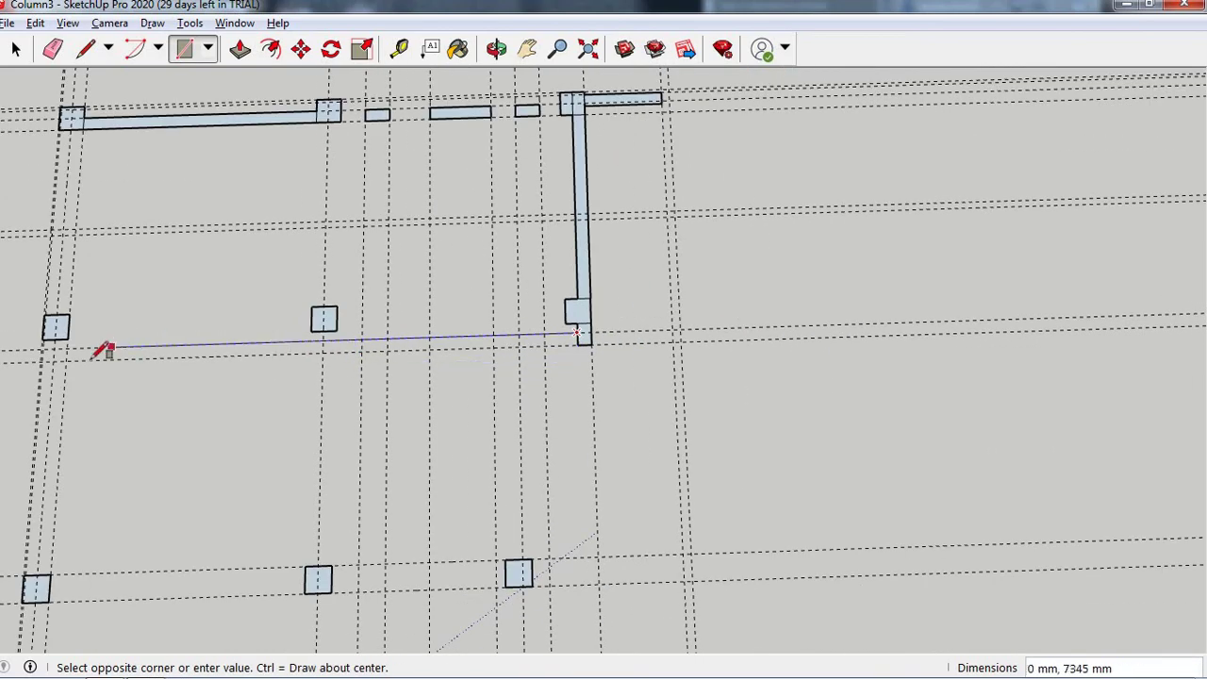
scroll(48, 353, "up", 1)
scroll(42, 358, "up", 2)
scroll(42, 357, "up", 1)
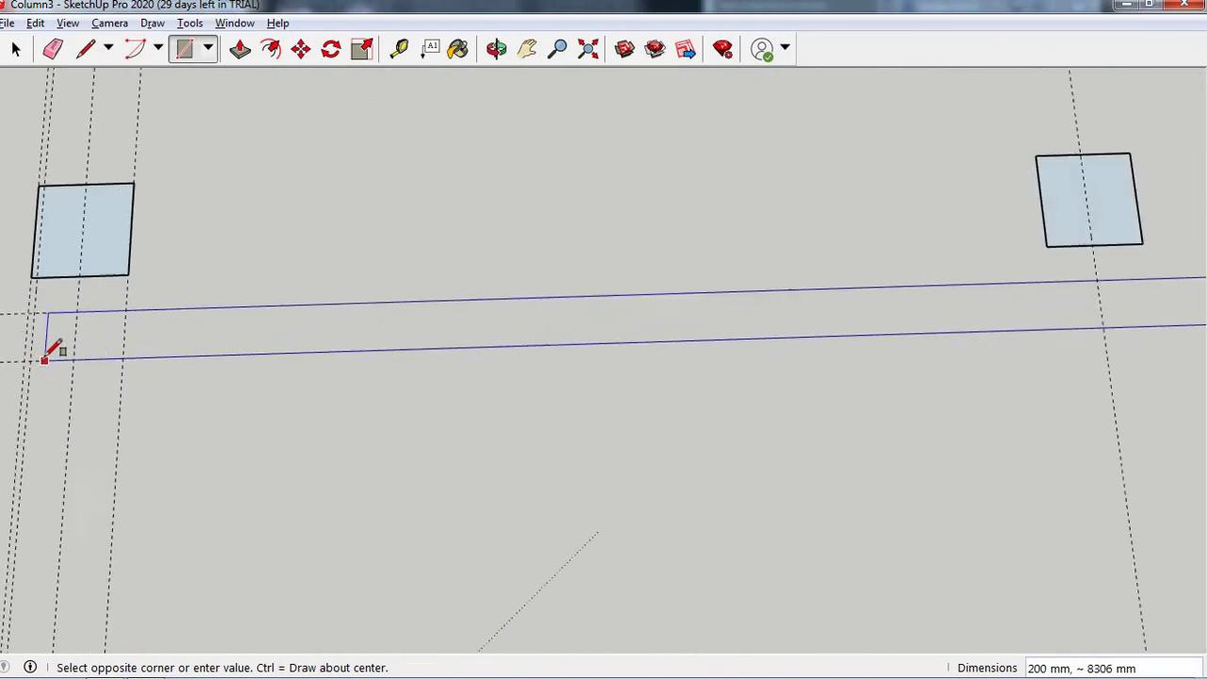
scroll(36, 358, "up", 1)
left_click(35, 356)
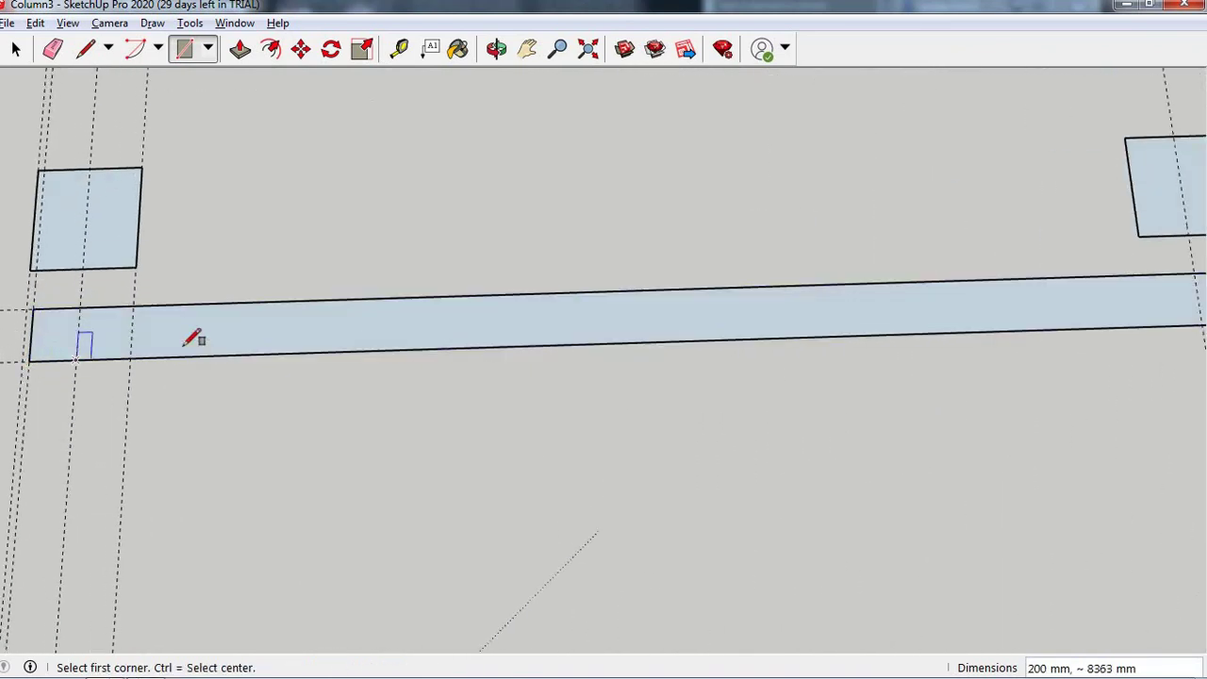
scroll(207, 339, "down", 2)
scroll(188, 358, "down", 2)
scroll(157, 371, "down", 1)
scroll(619, 350, "up", 2)
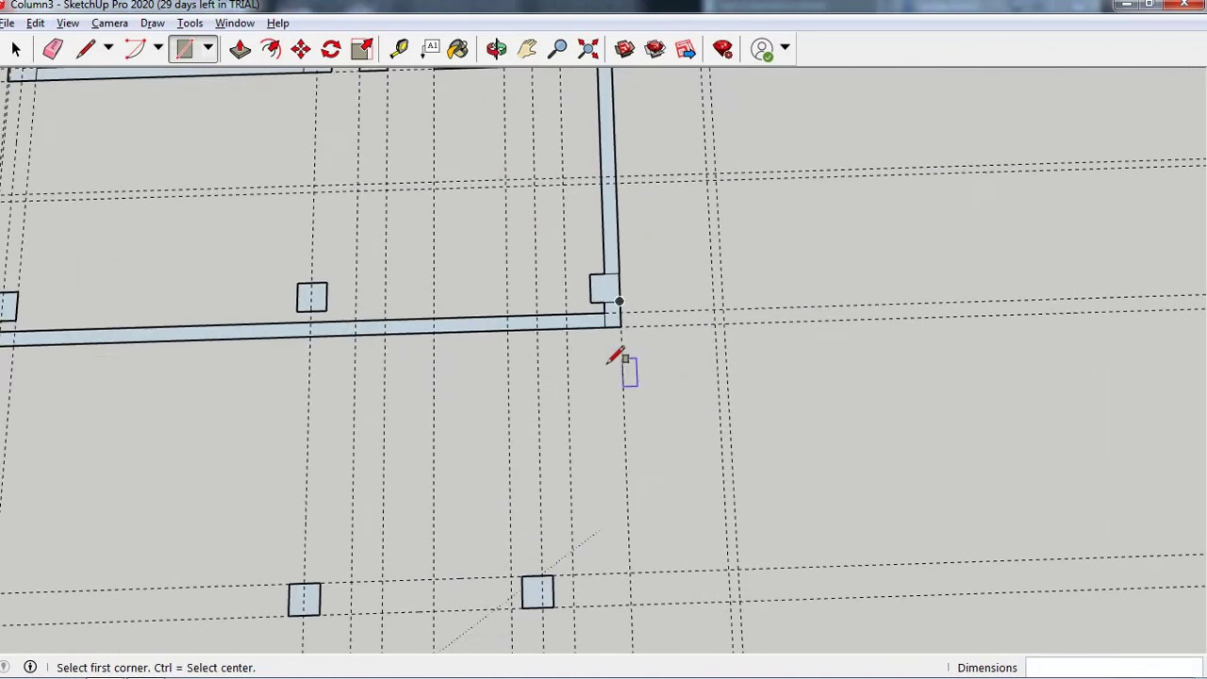
scroll(619, 347, "up", 1)
scroll(620, 347, "down", 1)
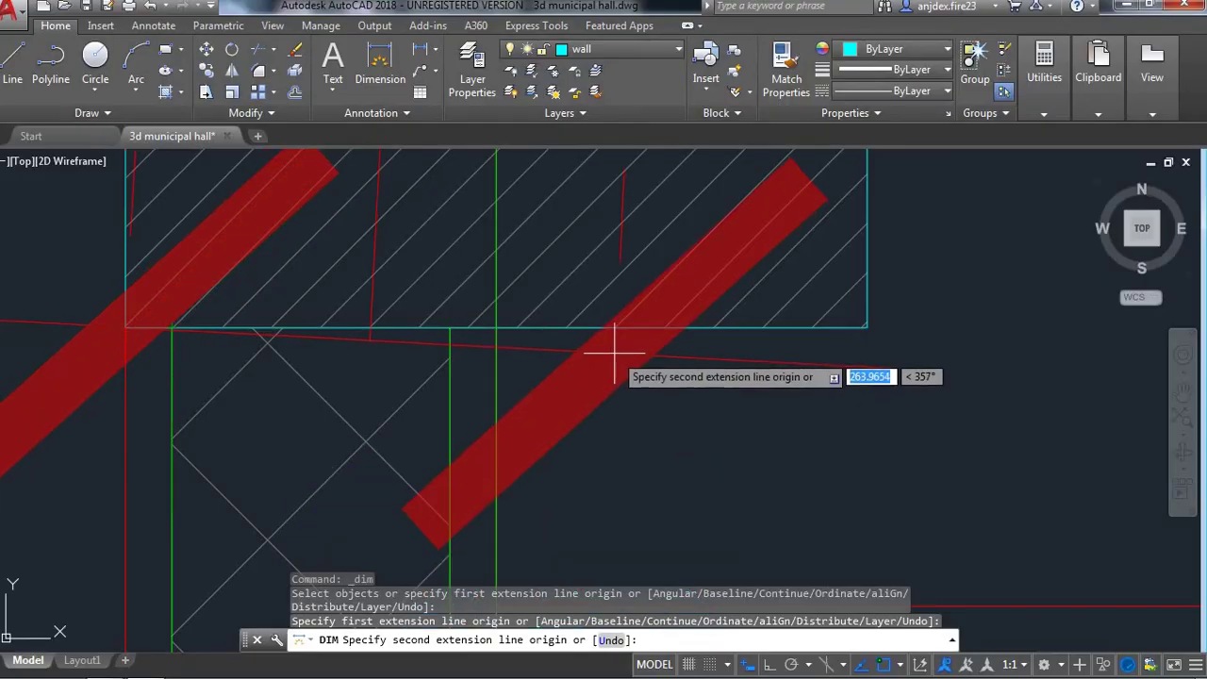
key("Escape")
scroll(598, 315, "down", 3)
scroll(573, 325, "down", 4)
scroll(572, 326, "down", 5)
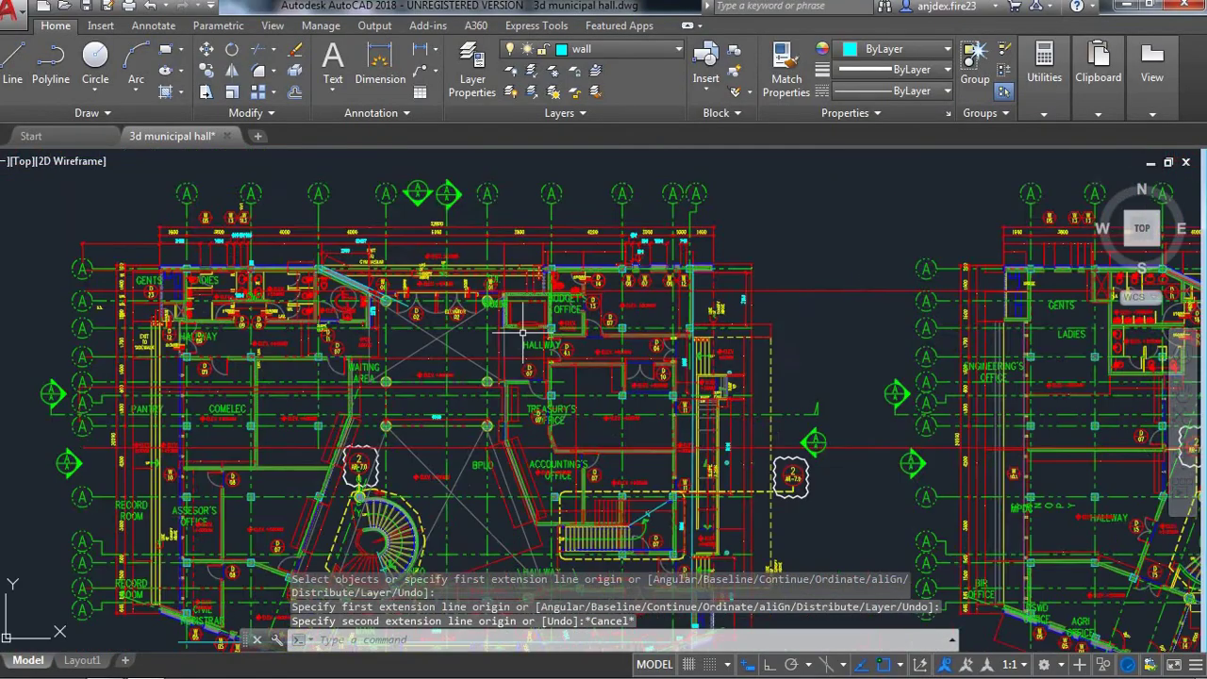
scroll(572, 325, "down", 2)
scroll(630, 340, "up", 4)
scroll(624, 326, "up", 2)
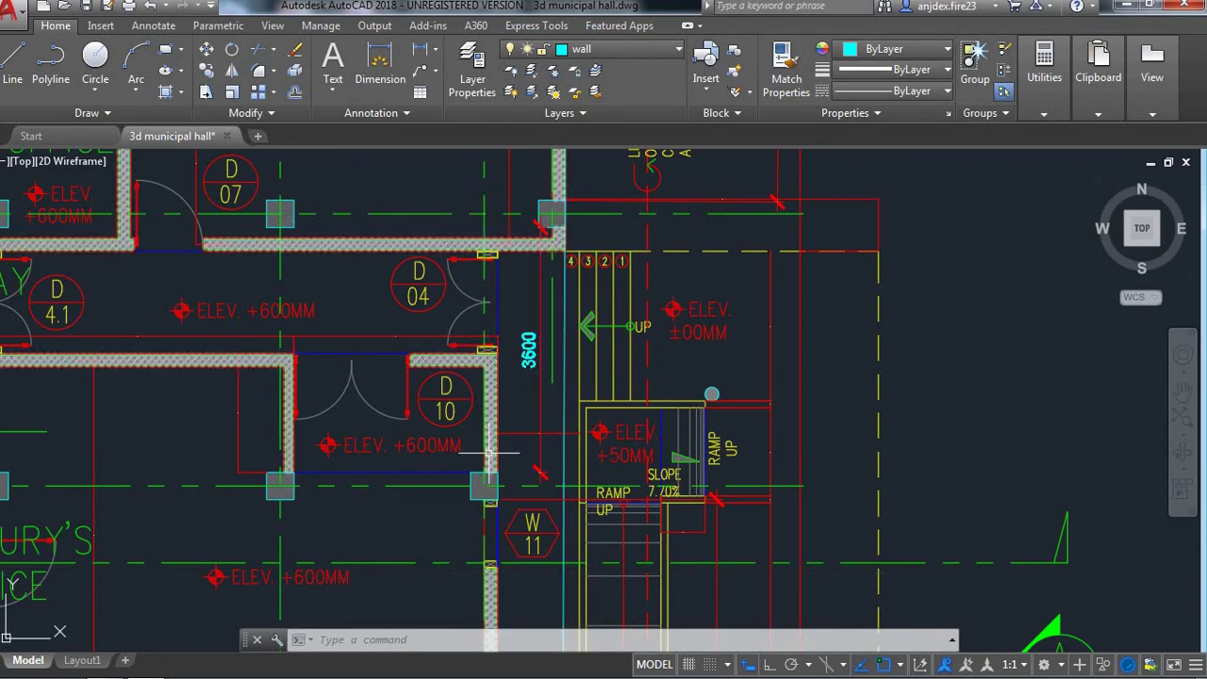
scroll(494, 443, "up", 6)
scroll(495, 466, "down", 4)
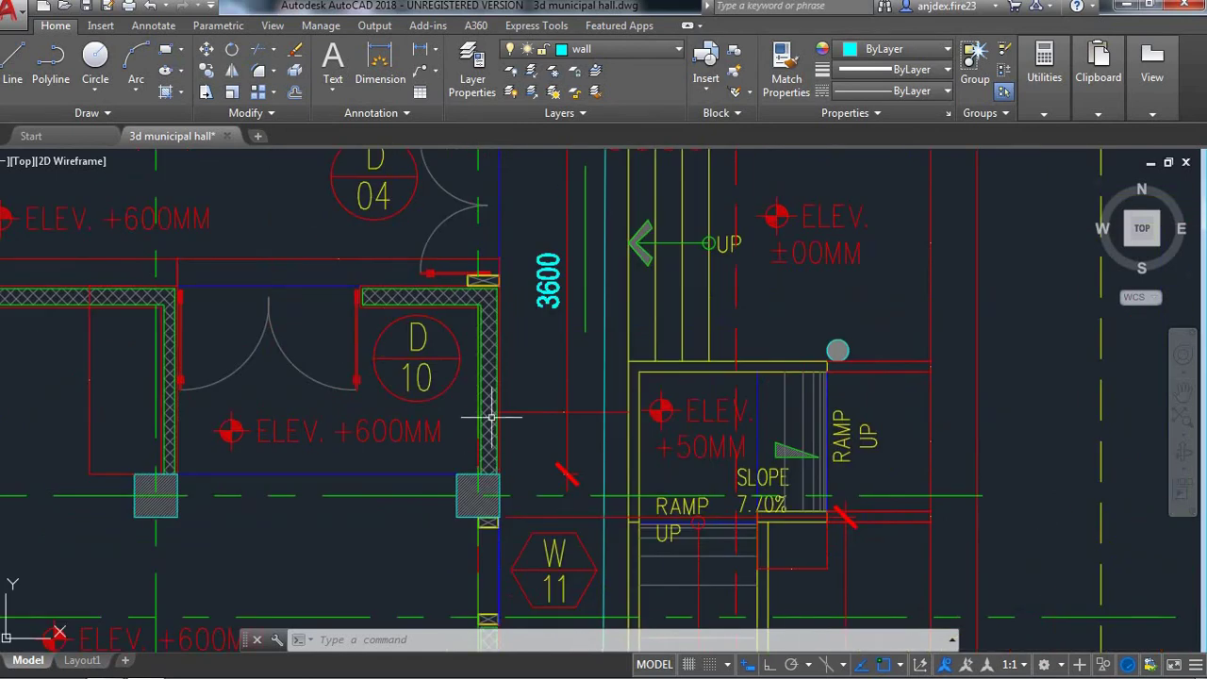
scroll(491, 415, "down", 4)
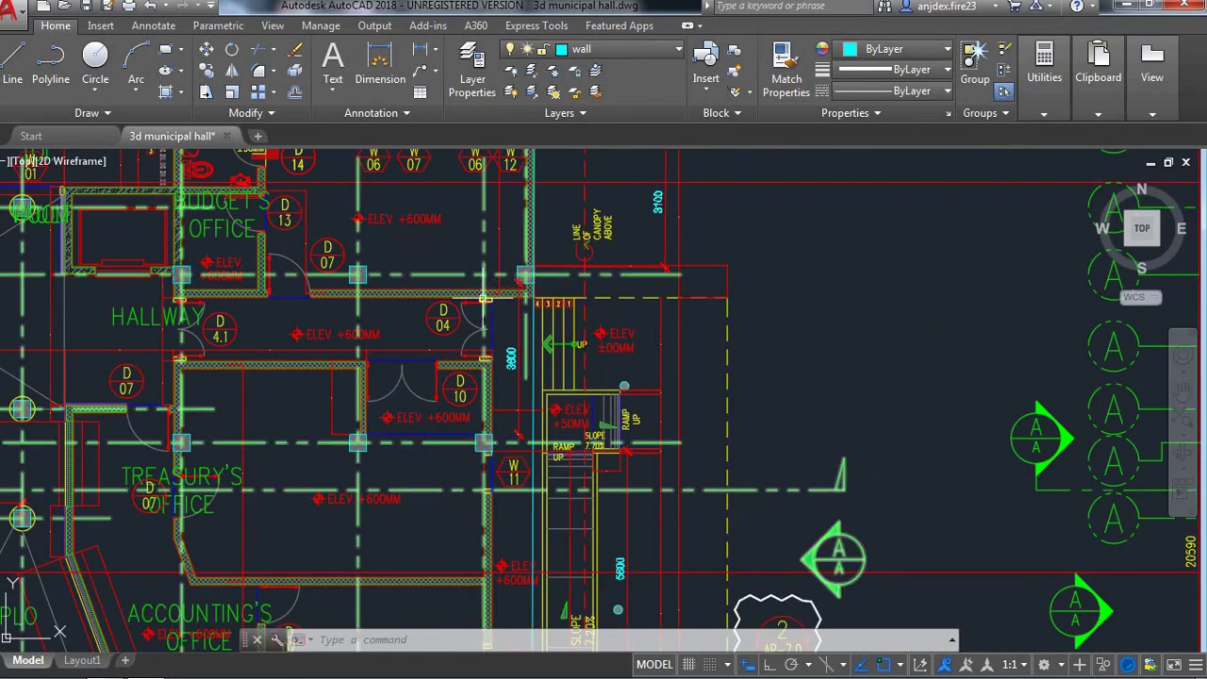
scroll(485, 309, "up", 5)
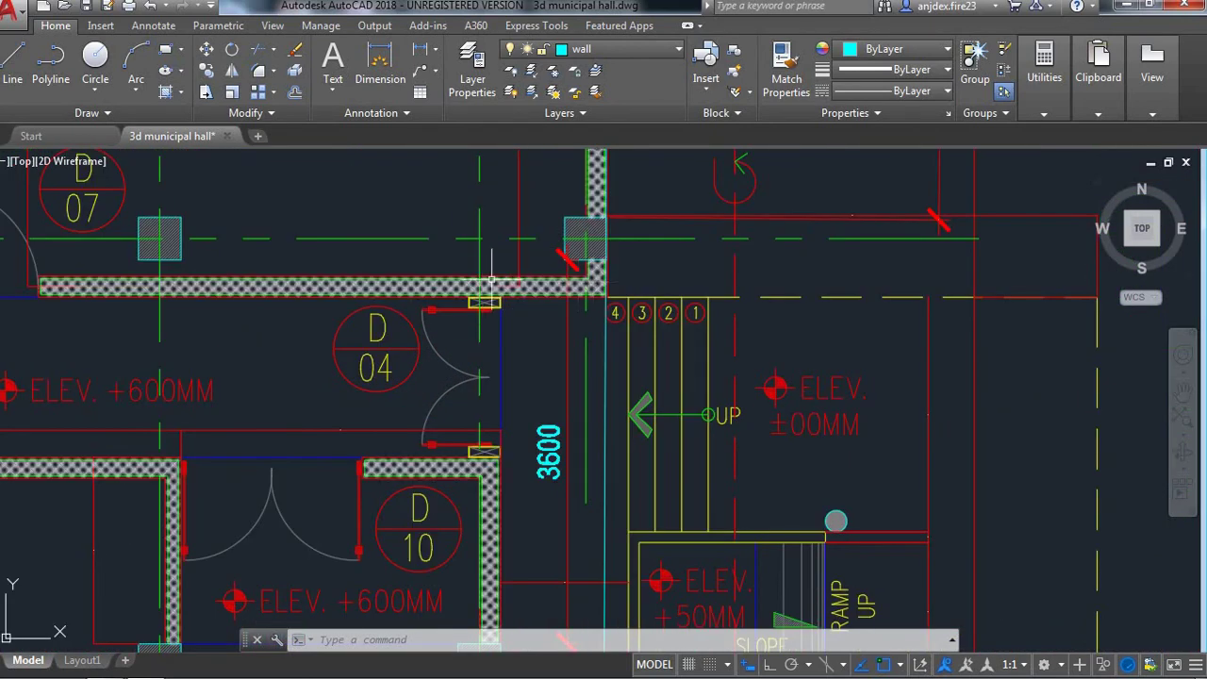
scroll(483, 304, "down", 2)
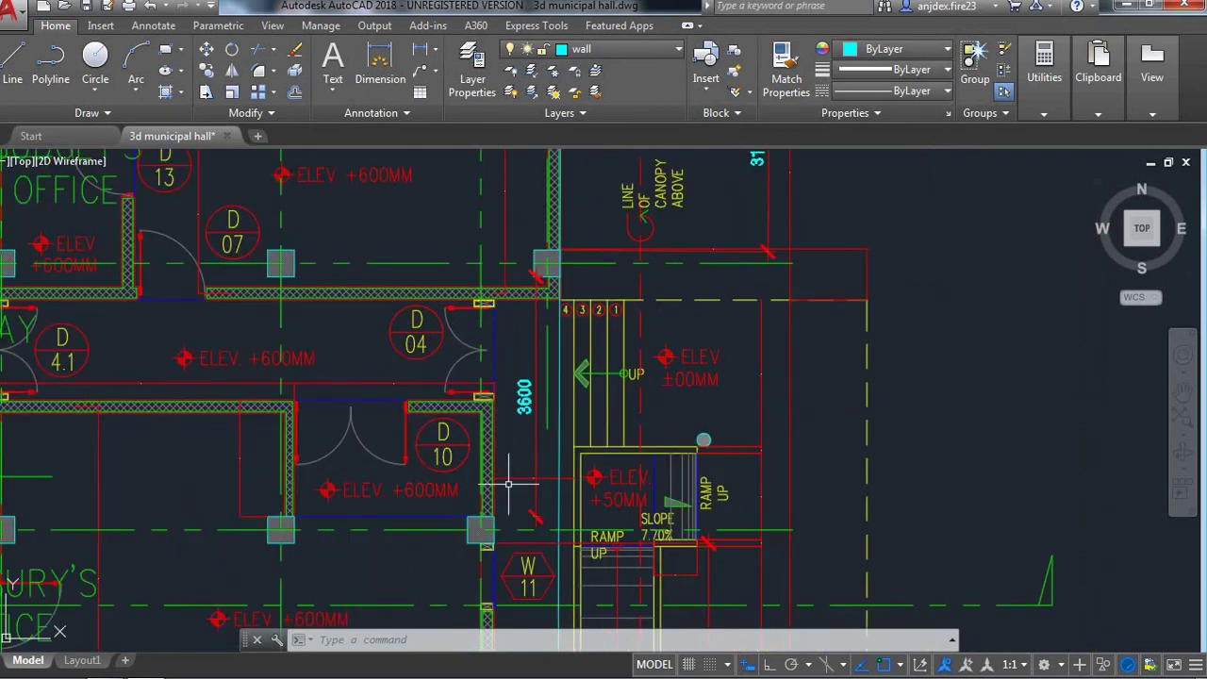
scroll(486, 523, "up", 4)
scroll(487, 519, "down", 2)
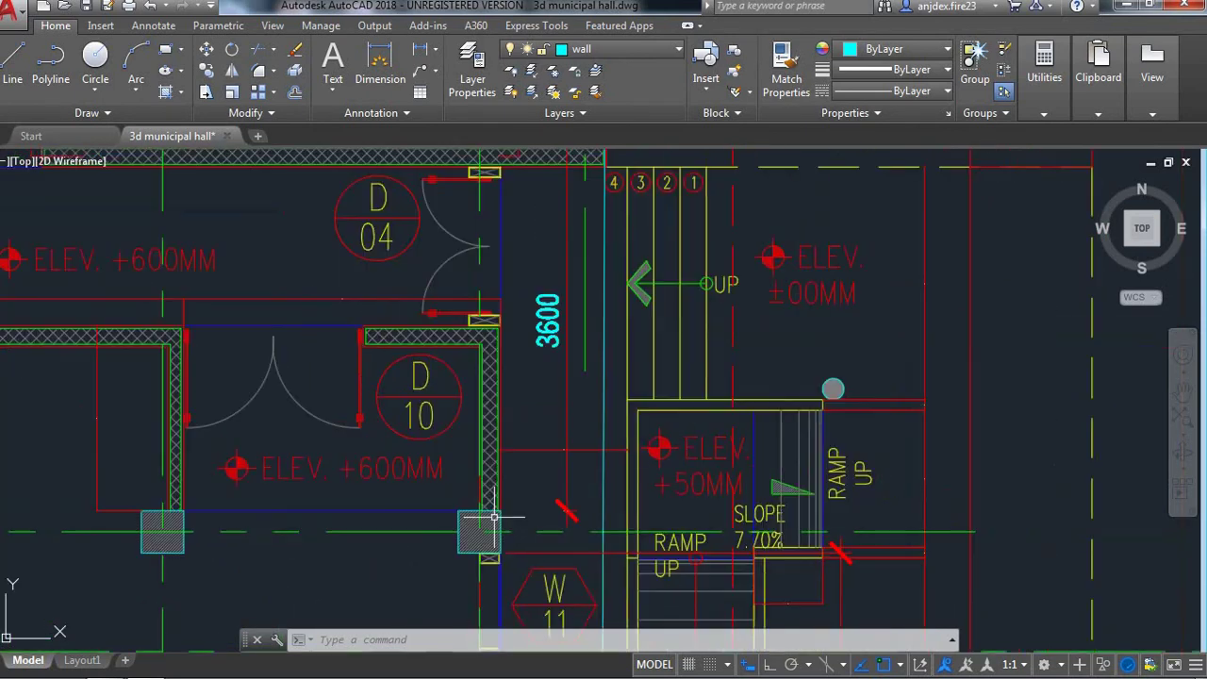
scroll(493, 517, "down", 2)
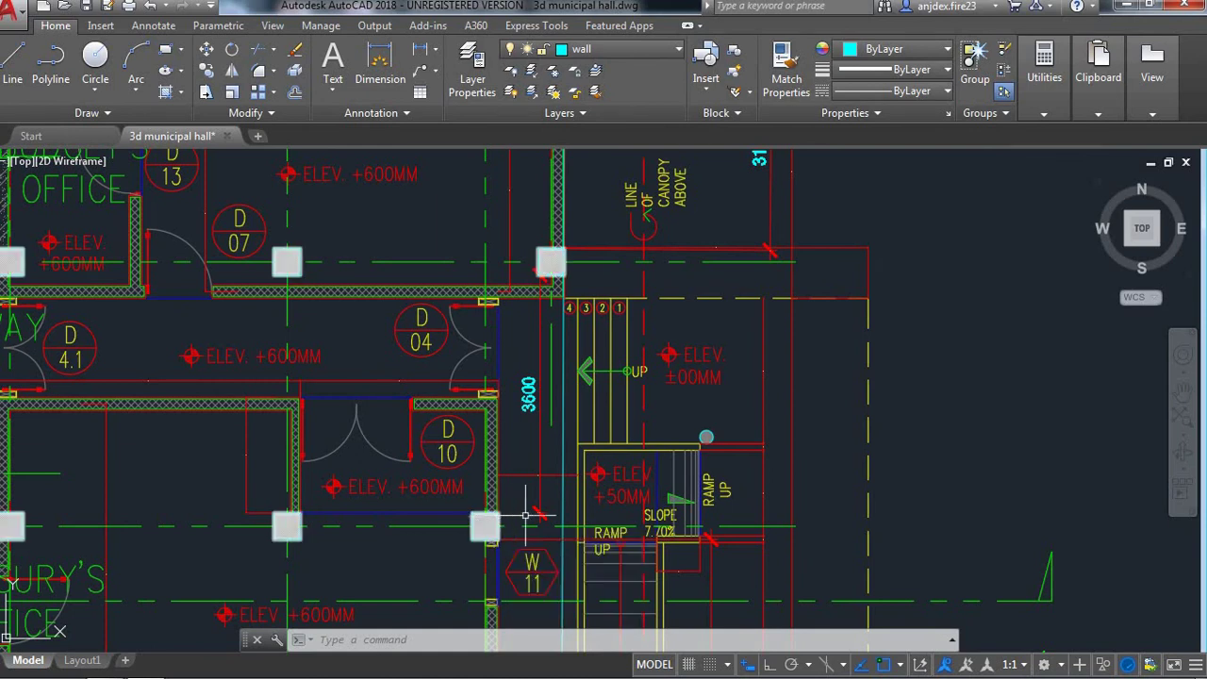
- Return to SketchUp and zoom in on the light-blue column
key("alt+Tab")
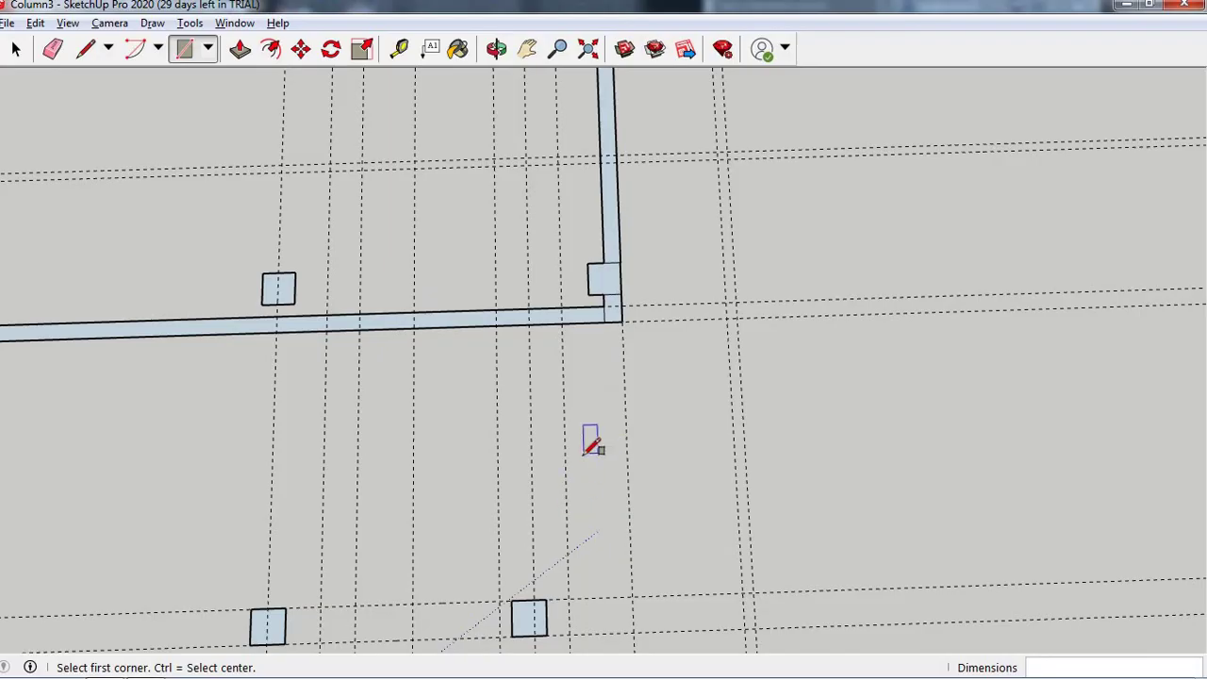
scroll(584, 454, "down", 1)
scroll(533, 528, "up", 1)
scroll(539, 553, "up", 1)
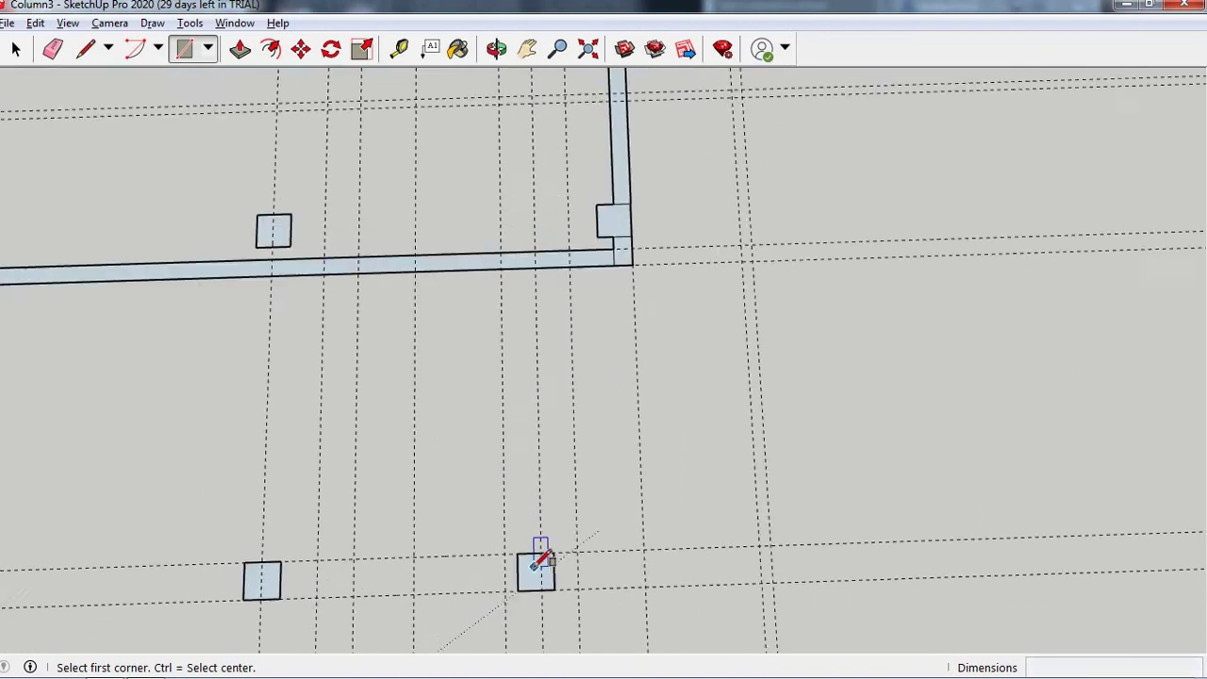
scroll(550, 550, "up", 2)
scroll(545, 538, "up", 3)
scroll(540, 533, "up", 2)
scroll(561, 528, "down", 2)
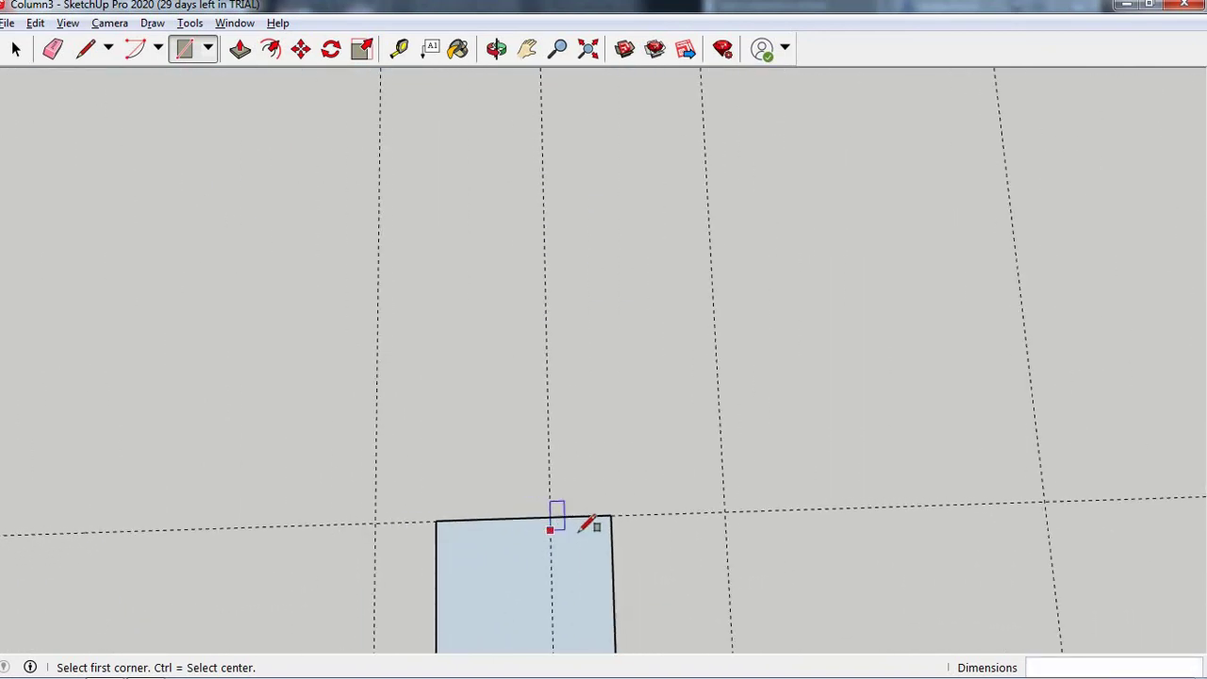
- Place a vertical guide above the column and a guide point 6760 mm to its left
key("t")
left_click(547, 421)
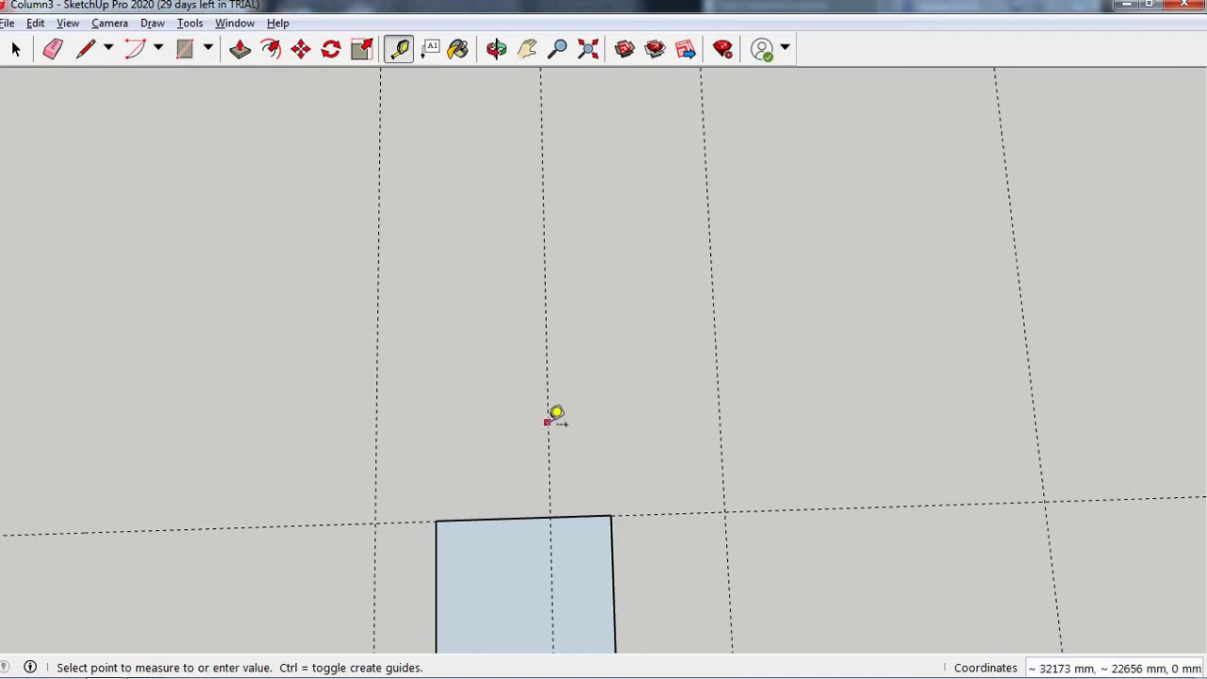
left_click(611, 469)
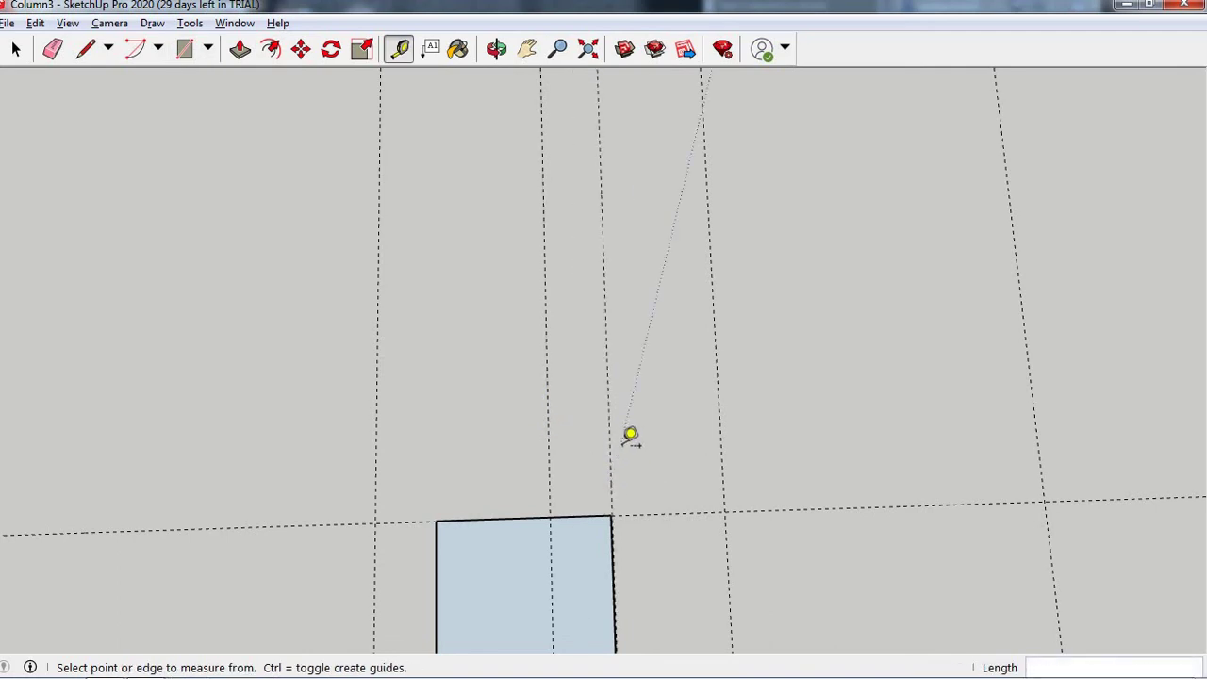
left_click(610, 439)
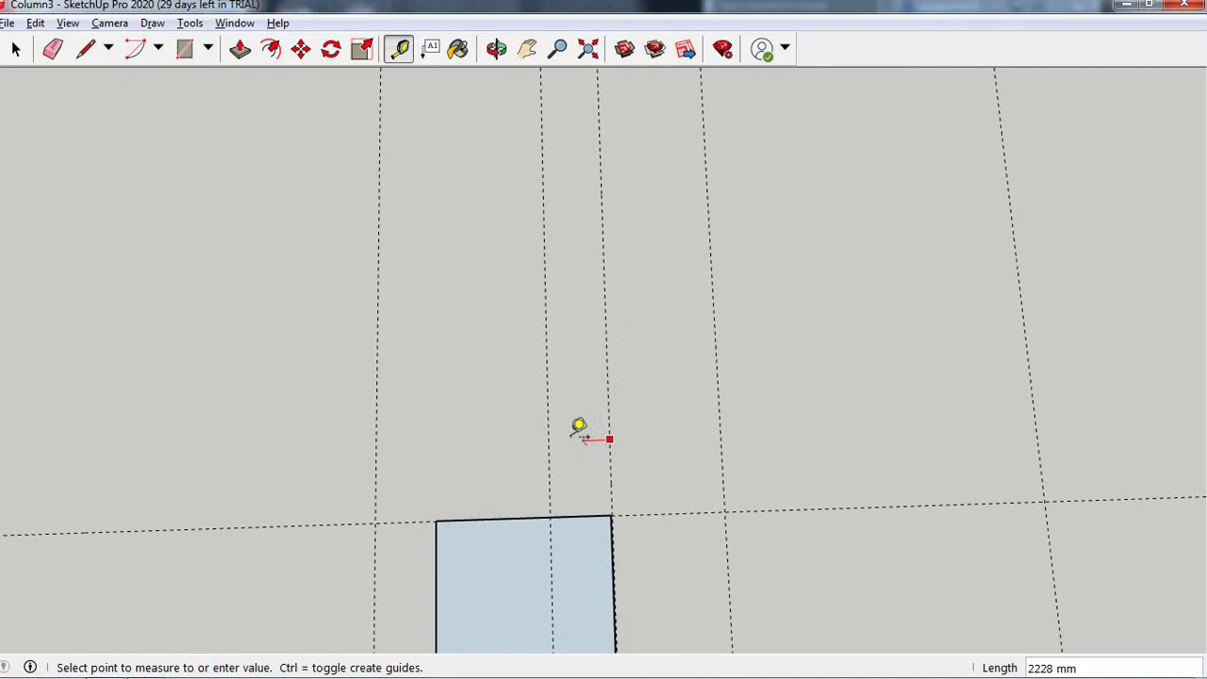
left_click(525, 441)
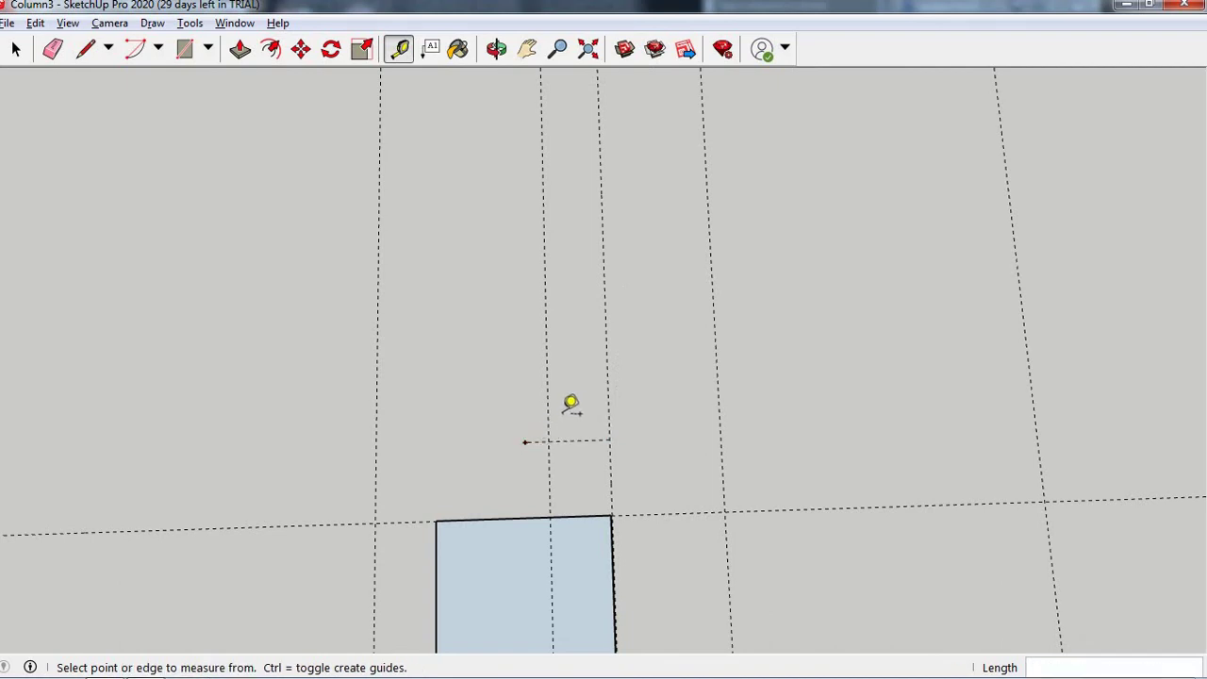
key("e")
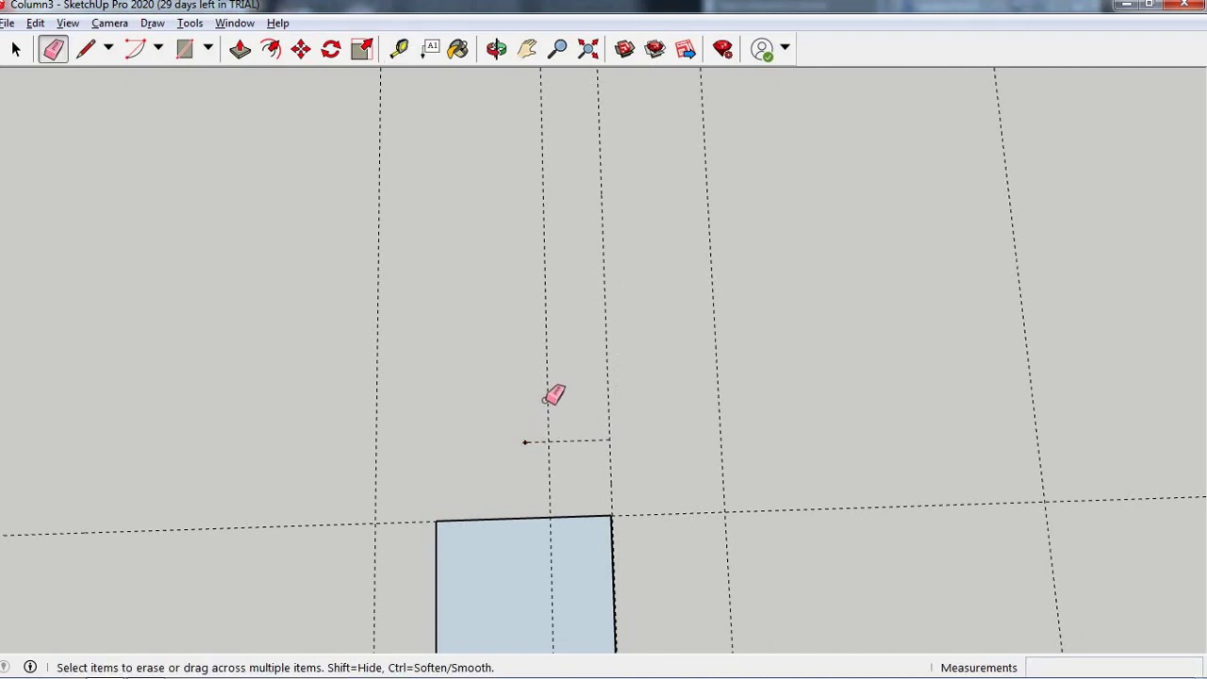
scroll(556, 394, "down", 2)
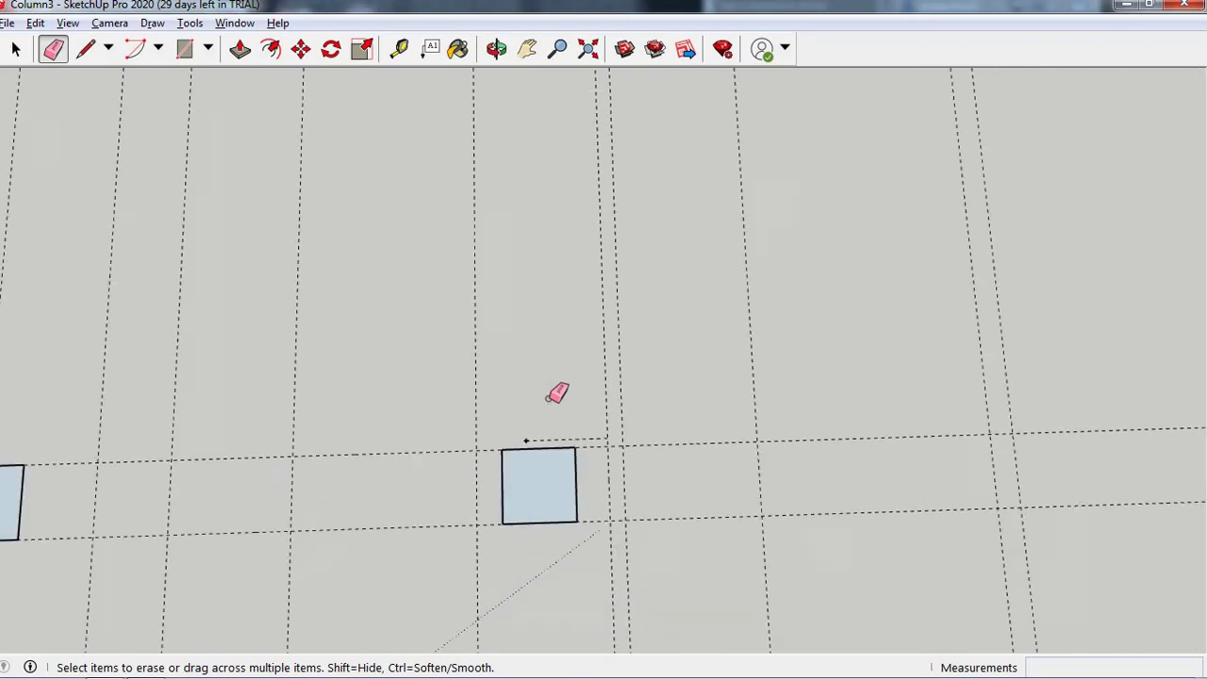
scroll(552, 390, "down", 2)
scroll(558, 405, "down", 2)
scroll(560, 404, "down", 2)
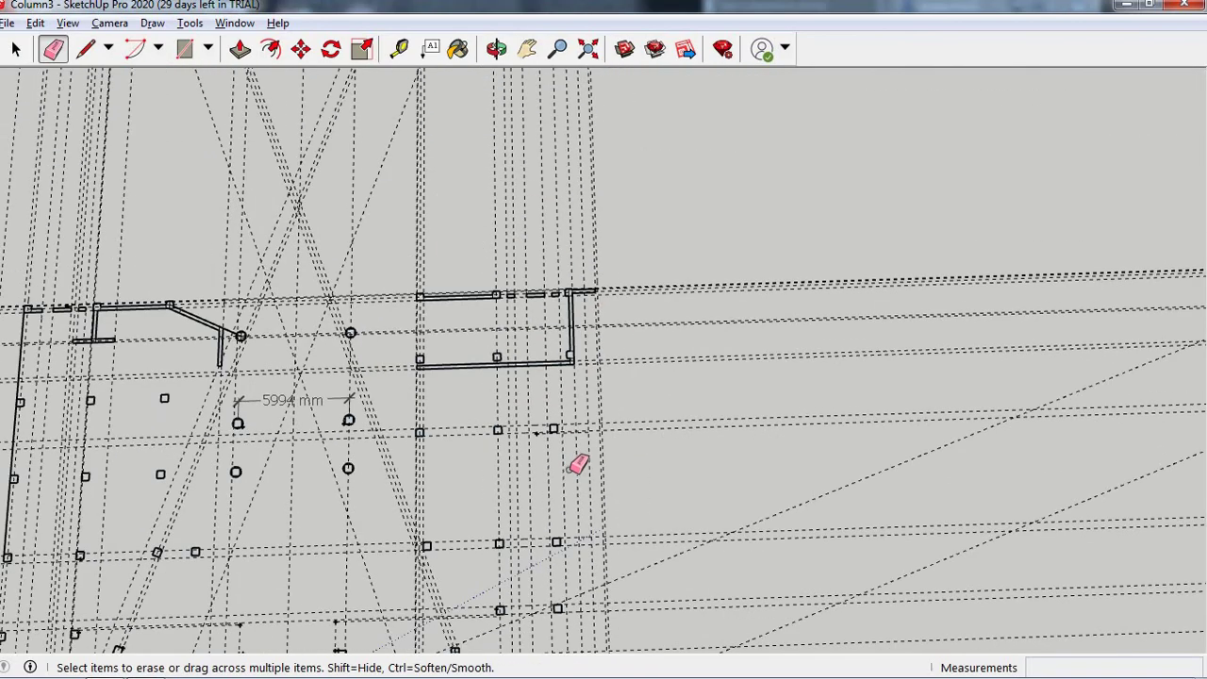
scroll(556, 580, "up", 3)
scroll(564, 537, "down", 1)
scroll(566, 424, "down", 1)
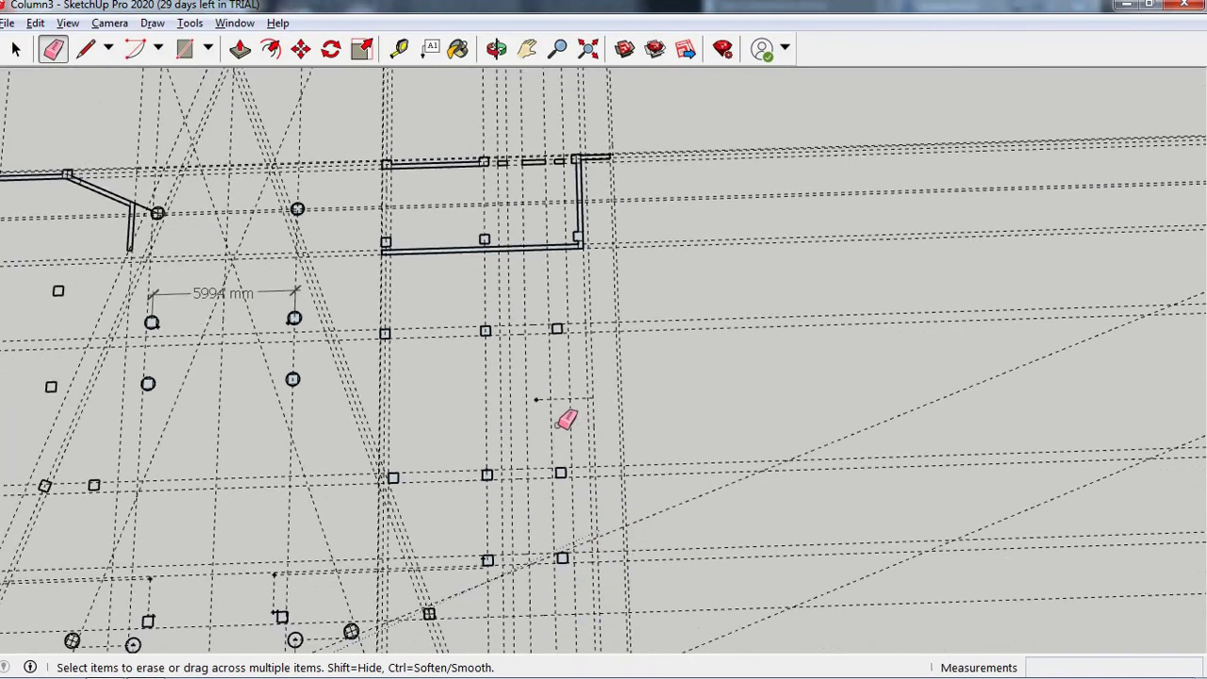
scroll(553, 282, "up", 2)
scroll(554, 271, "up", 1)
scroll(603, 396, "up", 1)
scroll(613, 415, "up", 2)
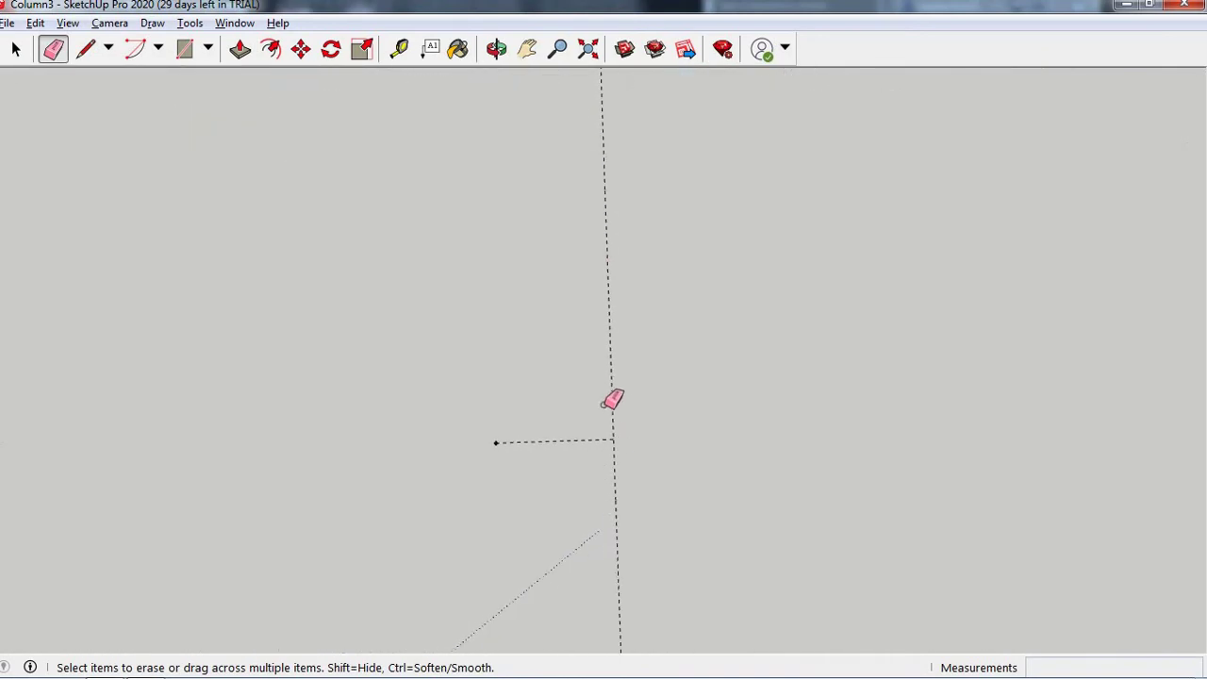
scroll(602, 377, "down", 2)
scroll(566, 471, "down", 1)
scroll(485, 459, "down", 1)
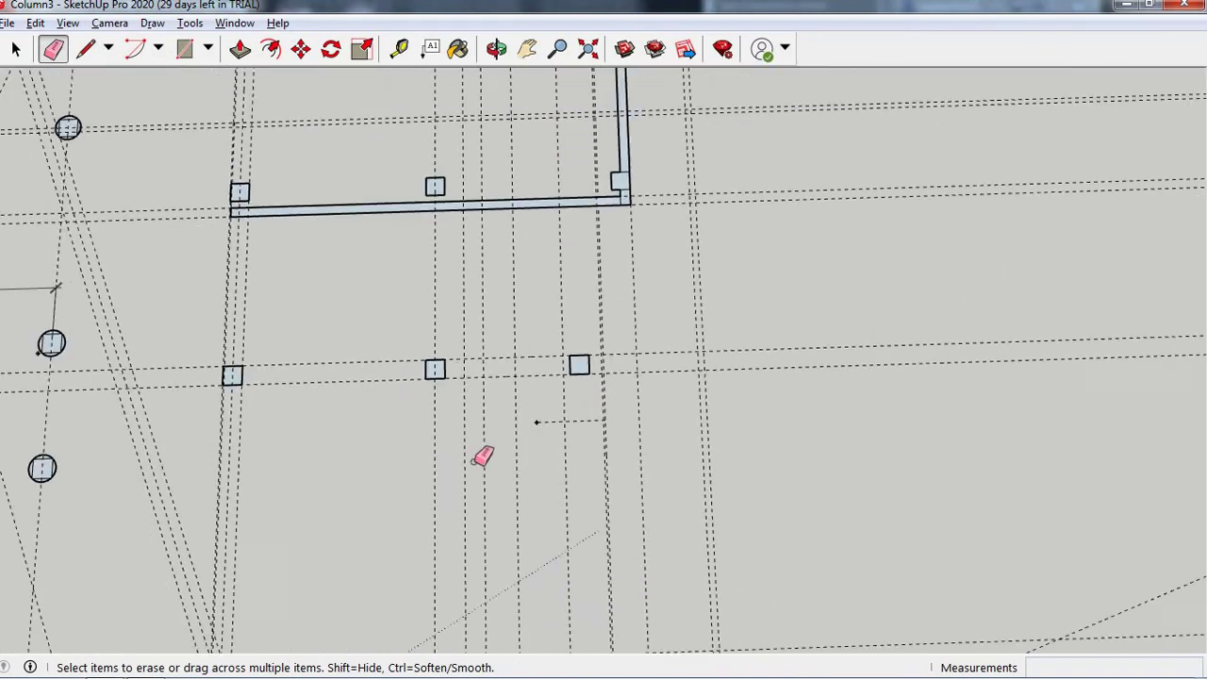
scroll(483, 396, "down", 1)
scroll(483, 366, "up", 2)
scroll(514, 377, "down", 3)
scroll(566, 385, "down", 1)
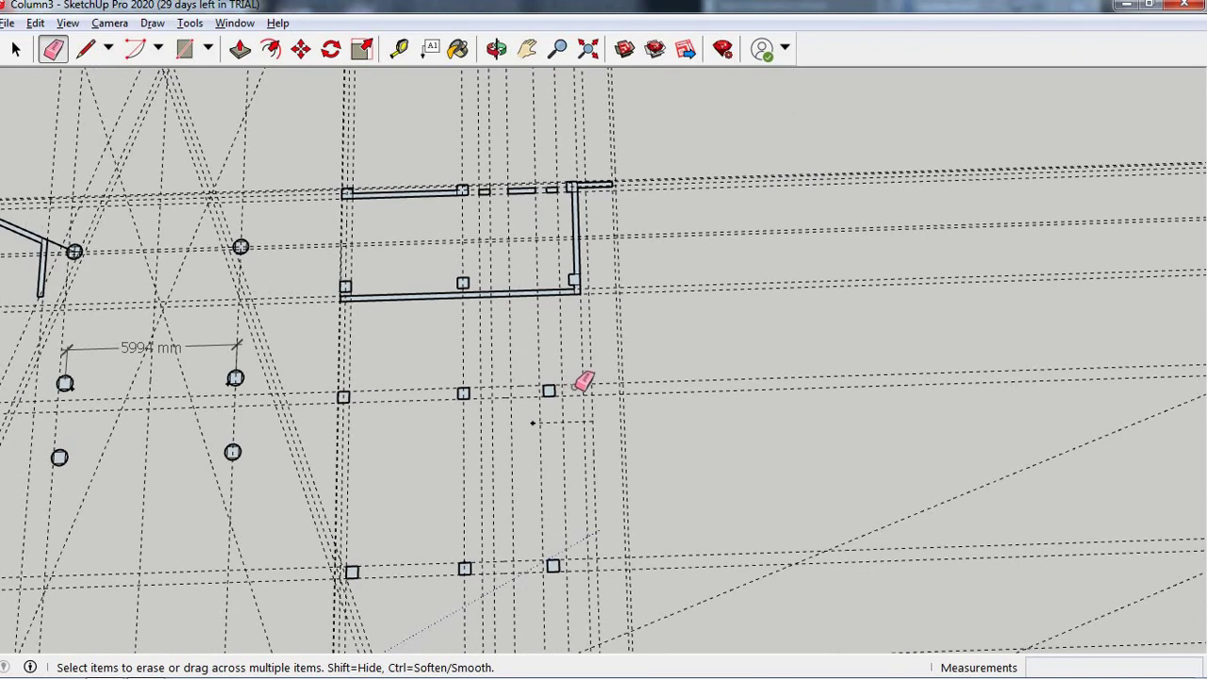
scroll(557, 382, "up", 3)
scroll(552, 377, "up", 3)
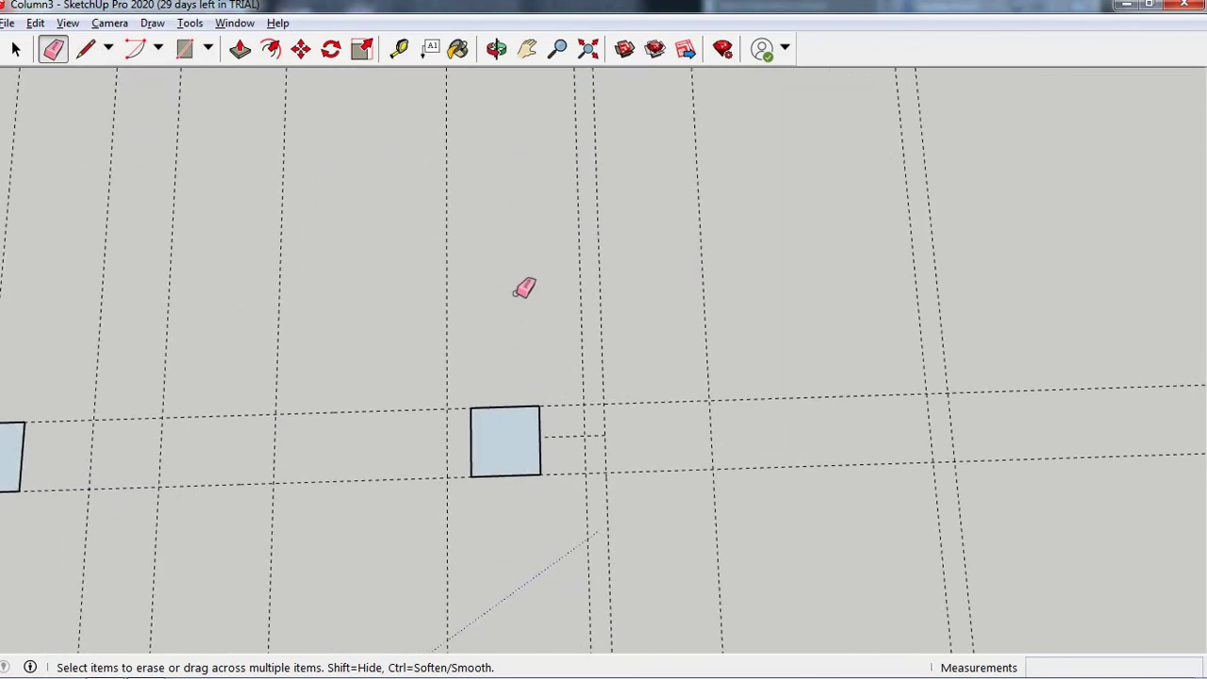
scroll(528, 283, "up", 3)
scroll(542, 255, "up", 2)
scroll(566, 245, "down", 3)
scroll(604, 321, "down", 2)
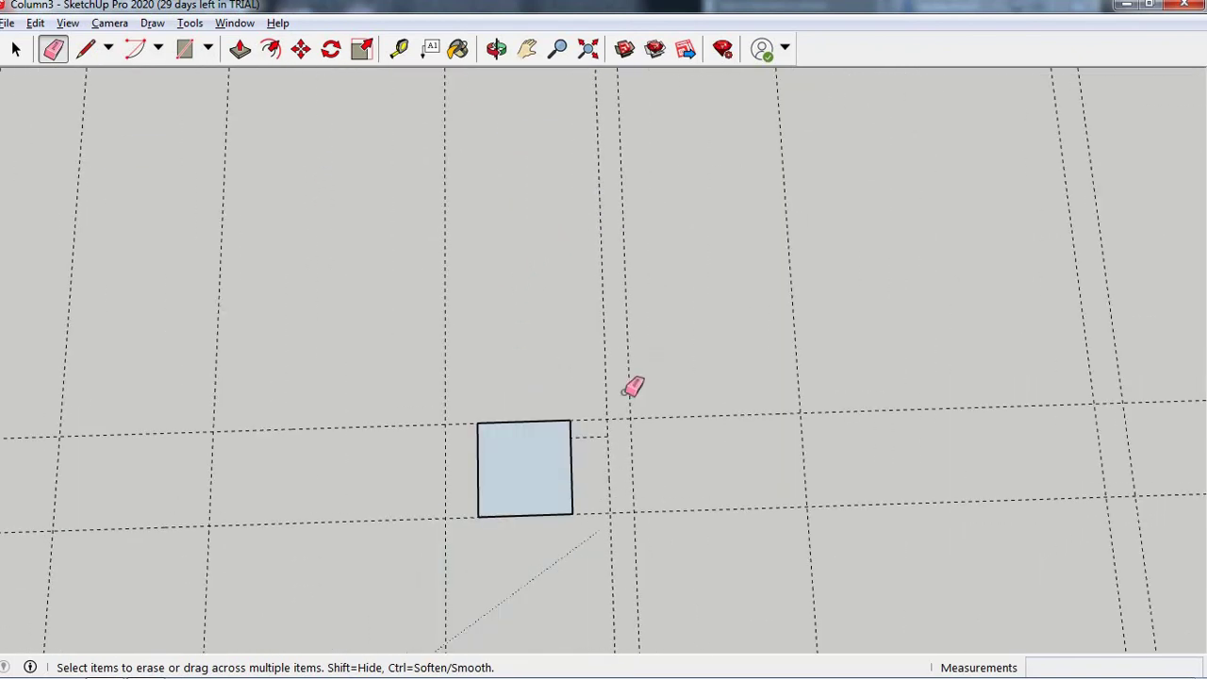
scroll(602, 340, "up", 2)
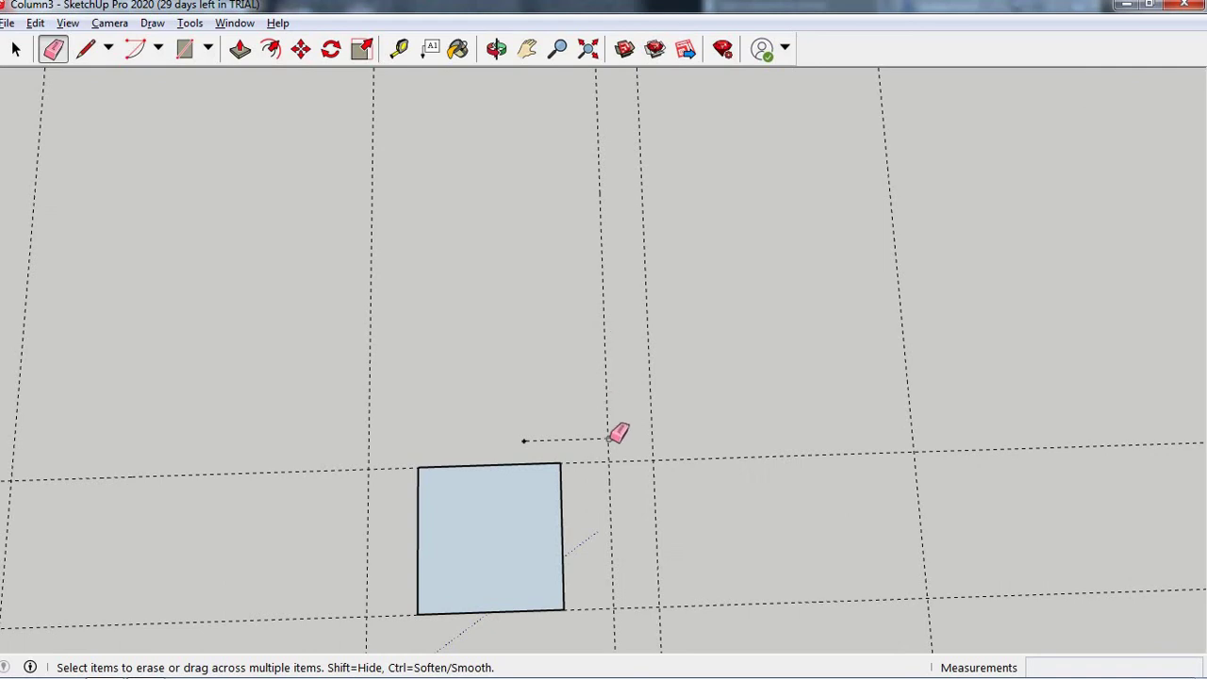
scroll(622, 377, "down", 3)
scroll(566, 311, "down", 1)
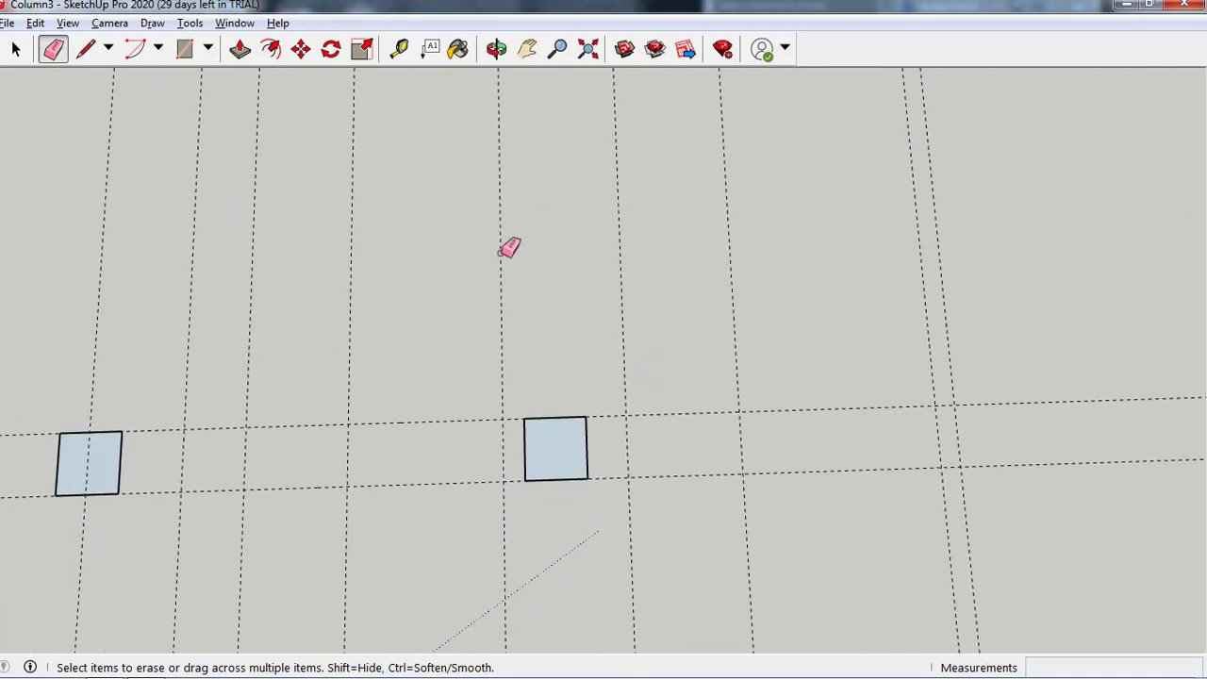
scroll(495, 188, "down", 2)
scroll(661, 283, "down", 2)
mouse_move(683, 299)
middle_mouse_down()
mouse_move(620, 253)
mouse_move(633, 272)
mouse_move(595, 226)
mouse_move(598, 256)
middle_mouse_up()
scroll(632, 283, "down", 1)
scroll(622, 297, "down", 1)
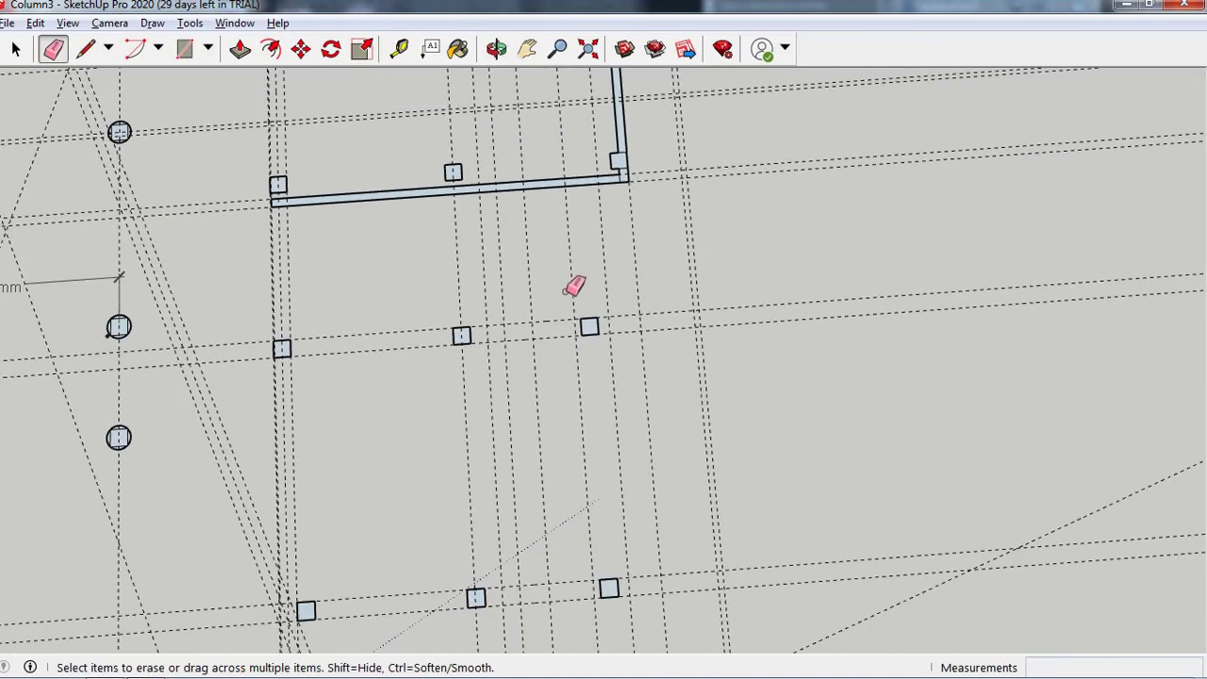
scroll(580, 276, "up", 1)
scroll(583, 267, "up", 1)
scroll(582, 267, "up", 1)
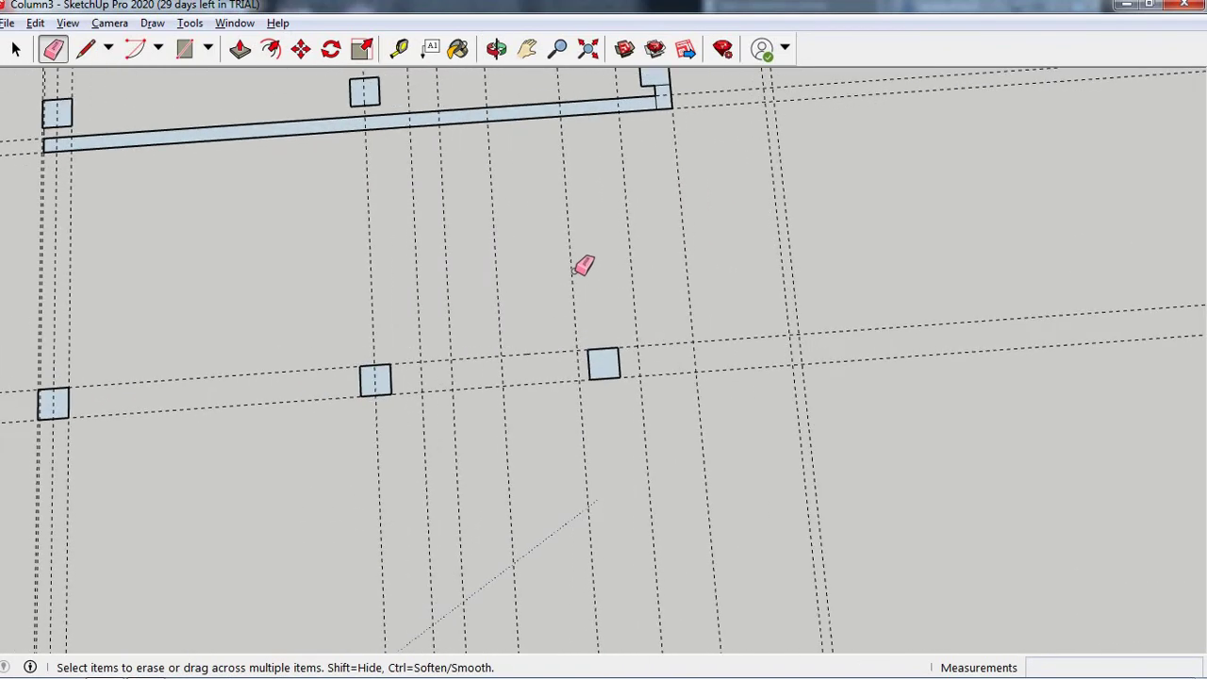
key("m")
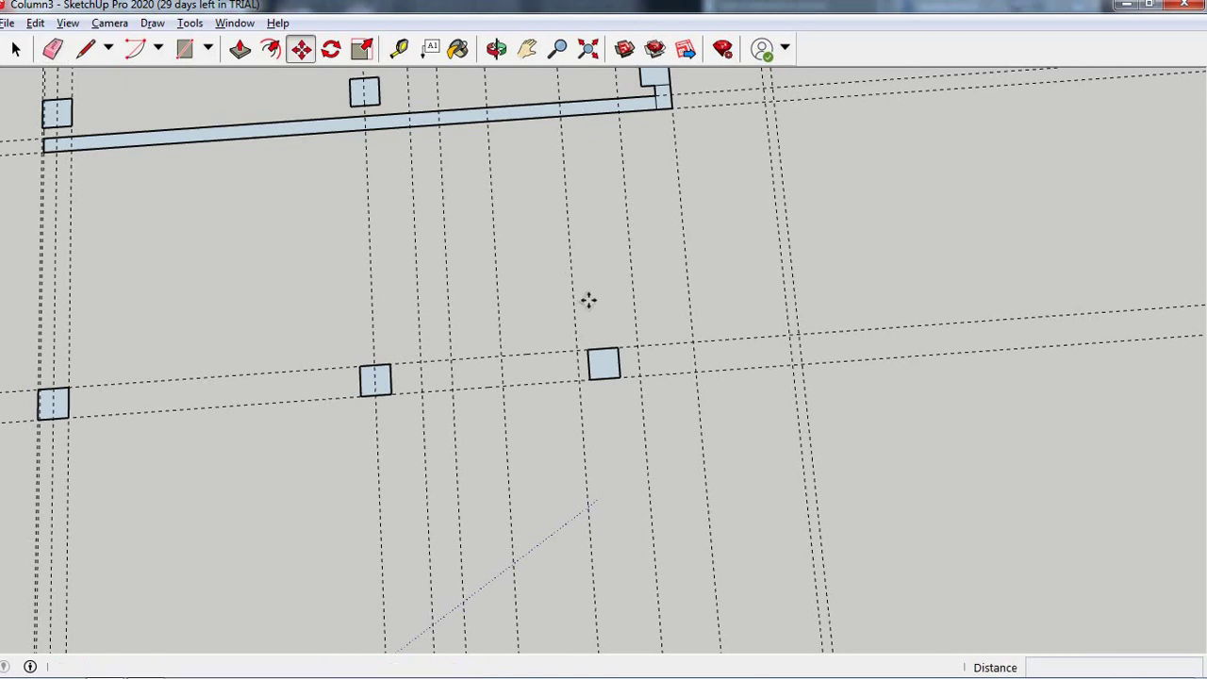
left_click(635, 314)
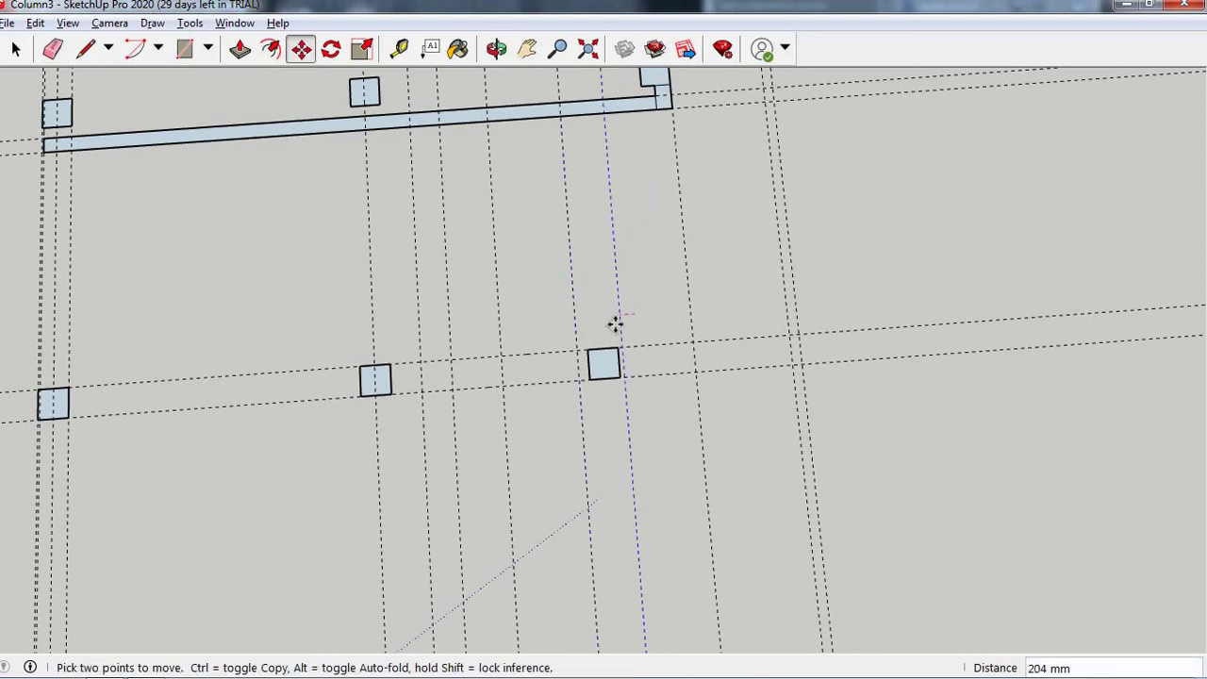
scroll(615, 325, "up", 2)
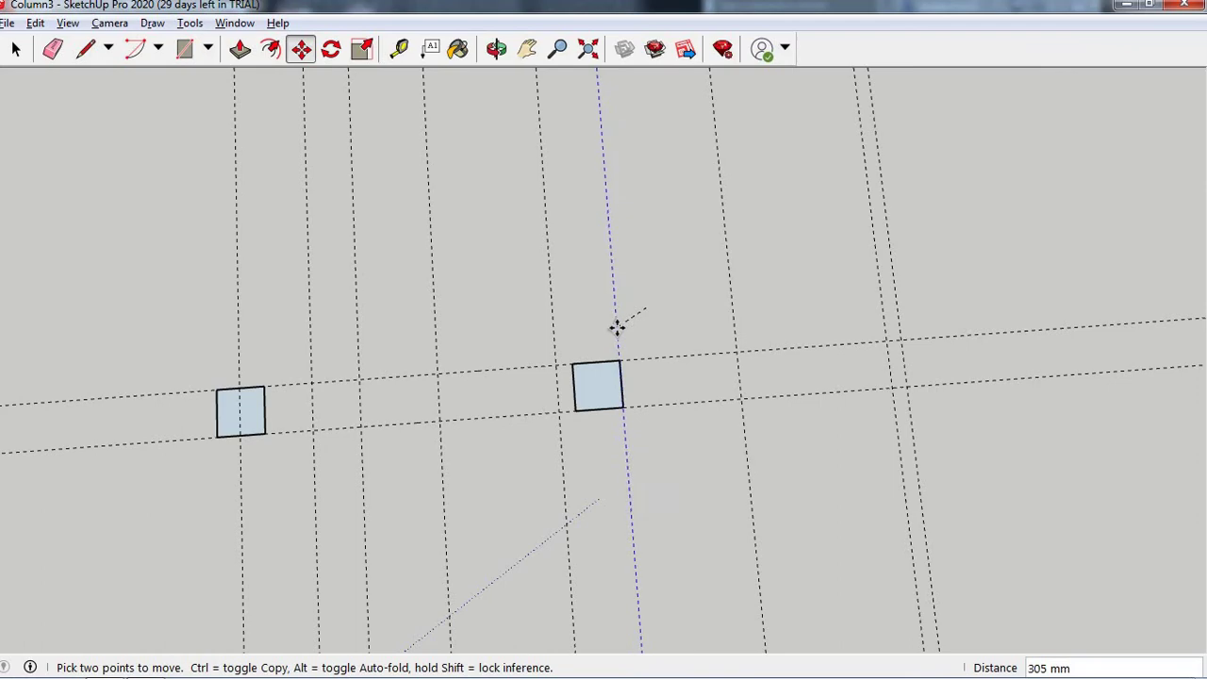
left_click(617, 326)
scroll(660, 393, "down", 3)
middle_click_drag(655, 393, 806, 381)
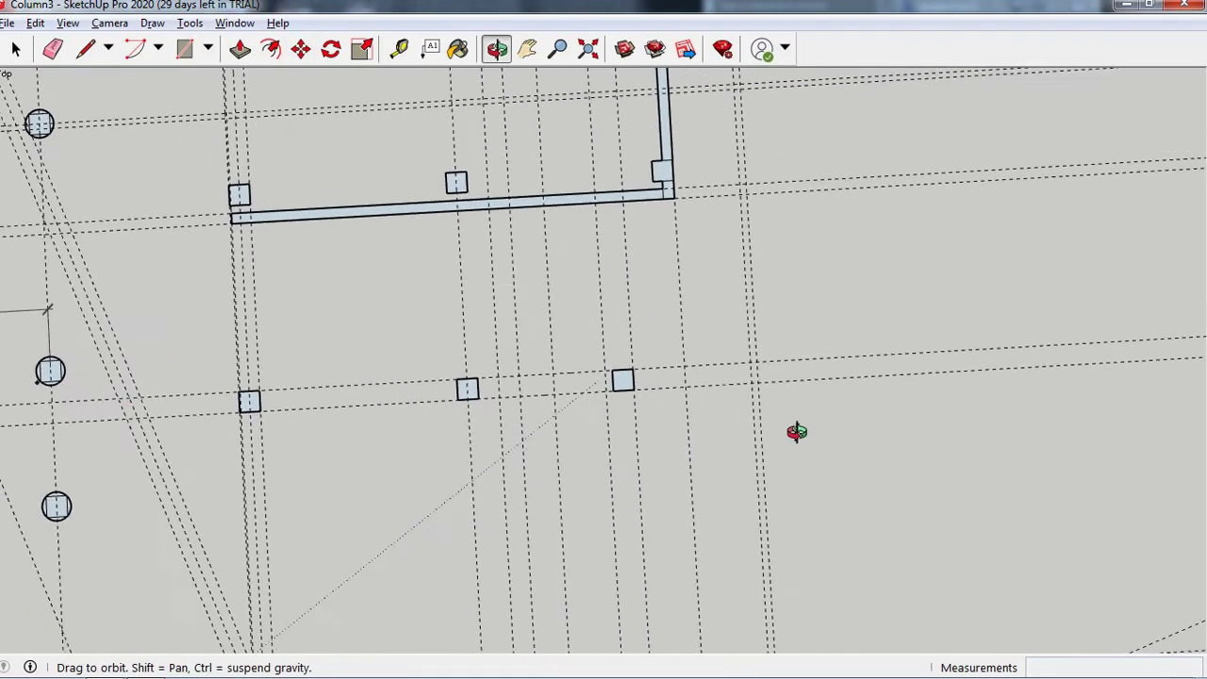
mouse_move(796, 431)
middle_mouse_down()
mouse_move(752, 449)
mouse_move(855, 440)
mouse_move(851, 388)
mouse_move(889, 383)
mouse_move(849, 396)
middle_mouse_up()
key("m")
mouse_move(739, 459)
middle_mouse_down()
mouse_move(770, 456)
mouse_move(696, 364)
middle_mouse_up()
scroll(602, 375, "up", 2)
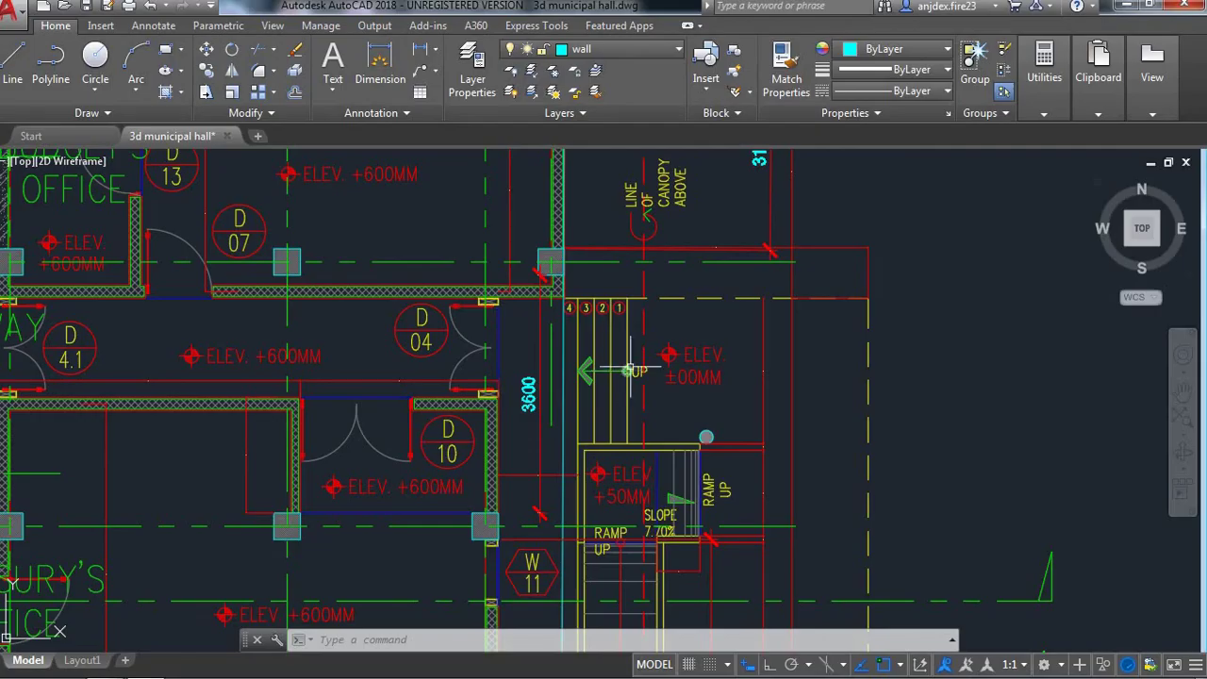
scroll(582, 330, "down", 4)
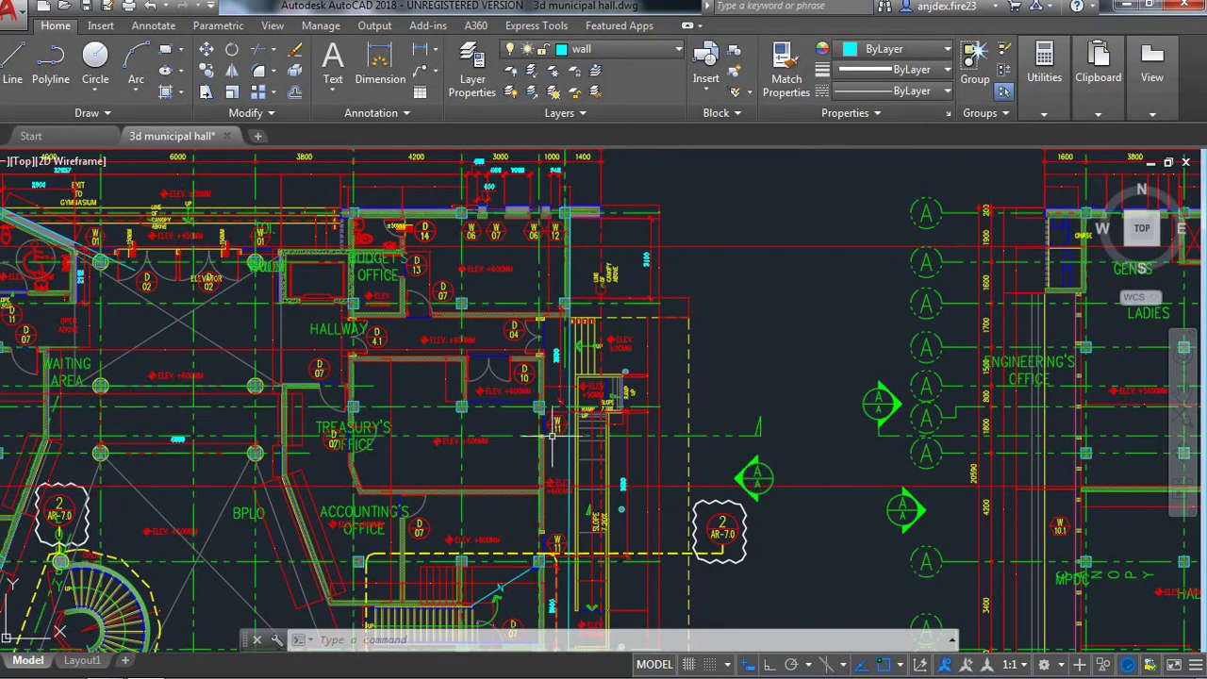
scroll(445, 422, "up", 2)
scroll(540, 363, "down", 5)
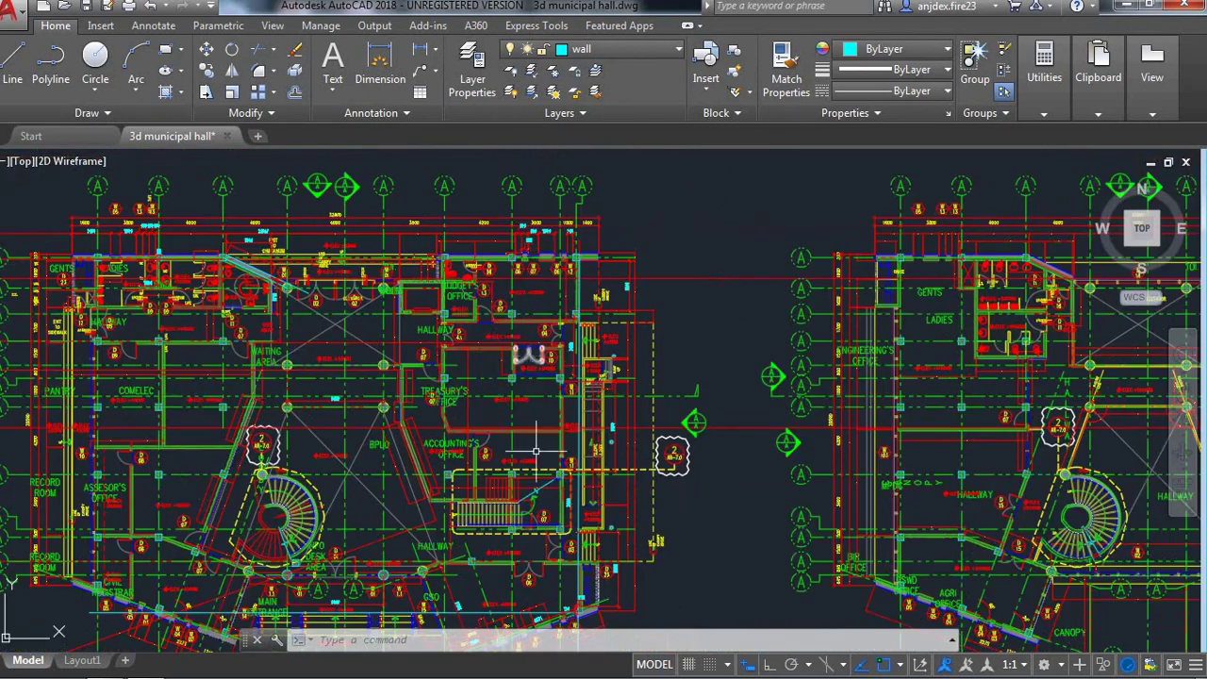
scroll(533, 434, "down", 3)
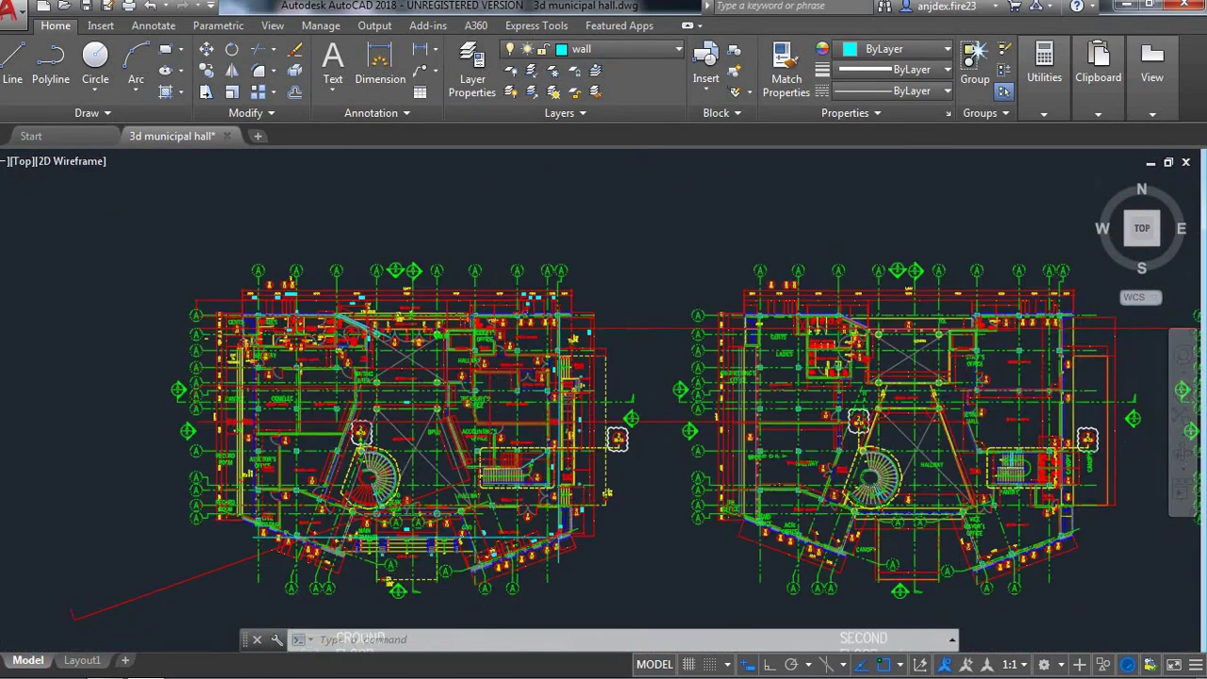
scroll(533, 443, "down", 2)
scroll(533, 460, "up", 6)
scroll(554, 311, "up", 2)
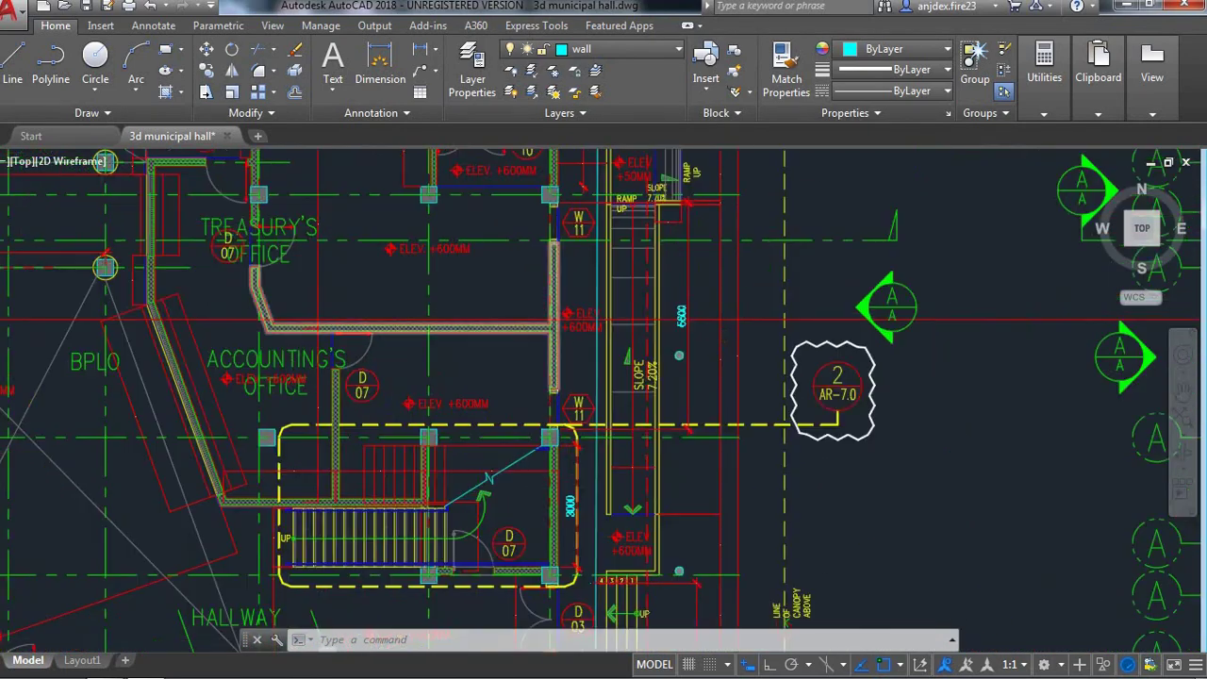
scroll(556, 330, "down", 5)
scroll(557, 311, "up", 3)
scroll(566, 283, "up", 4)
scroll(570, 273, "down", 5)
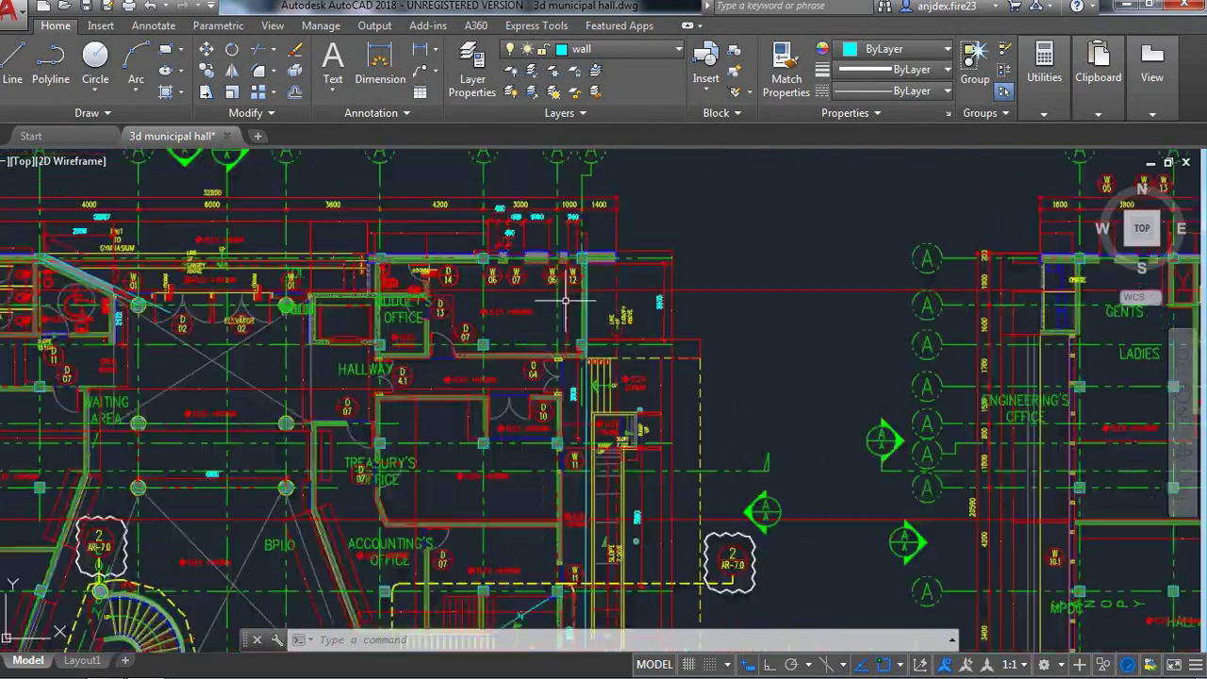
scroll(572, 240, "up", 4)
scroll(572, 283, "down", 3)
scroll(572, 415, "up", 2)
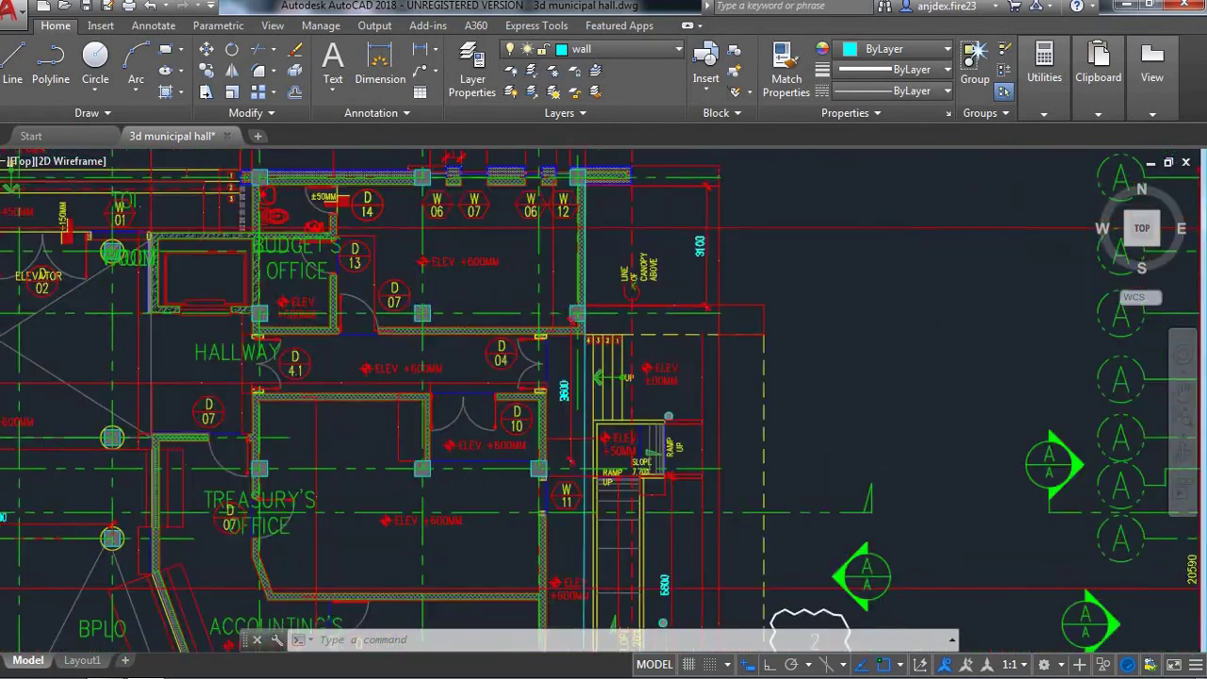
scroll(570, 349, "up", 2)
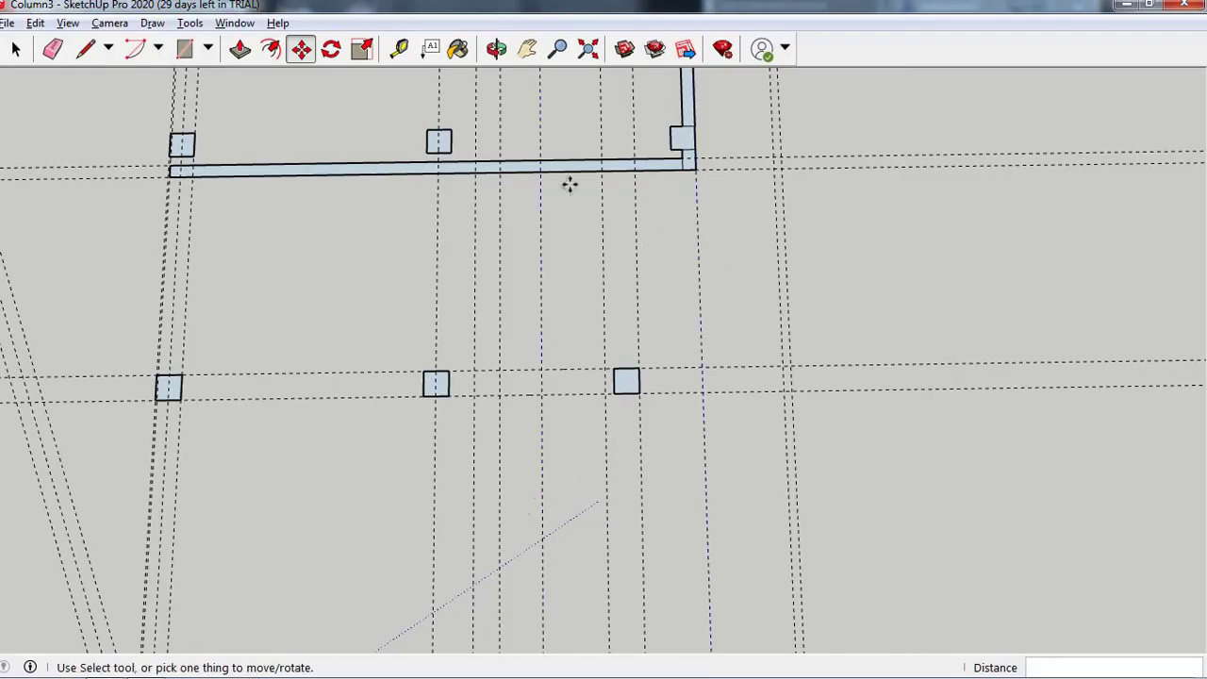
- Draw a wall rectangle from the column corner up to the horizontal wall
scroll(569, 185, "up", 1)
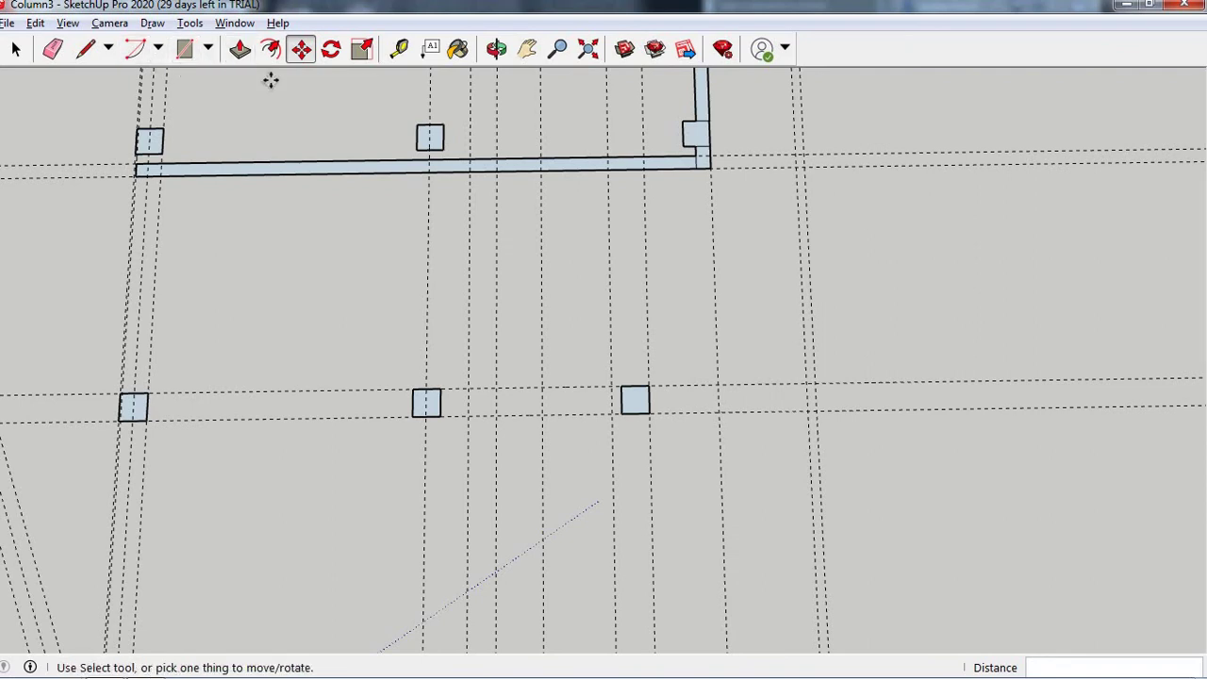
left_click(186, 49)
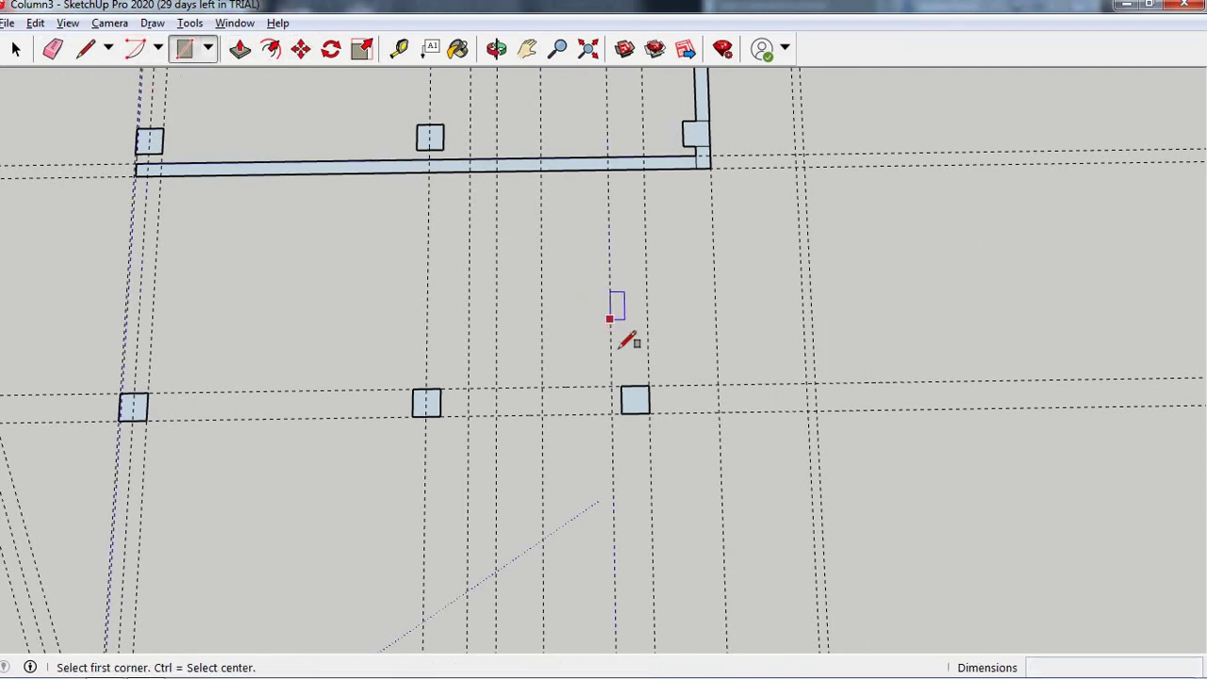
left_click(649, 383)
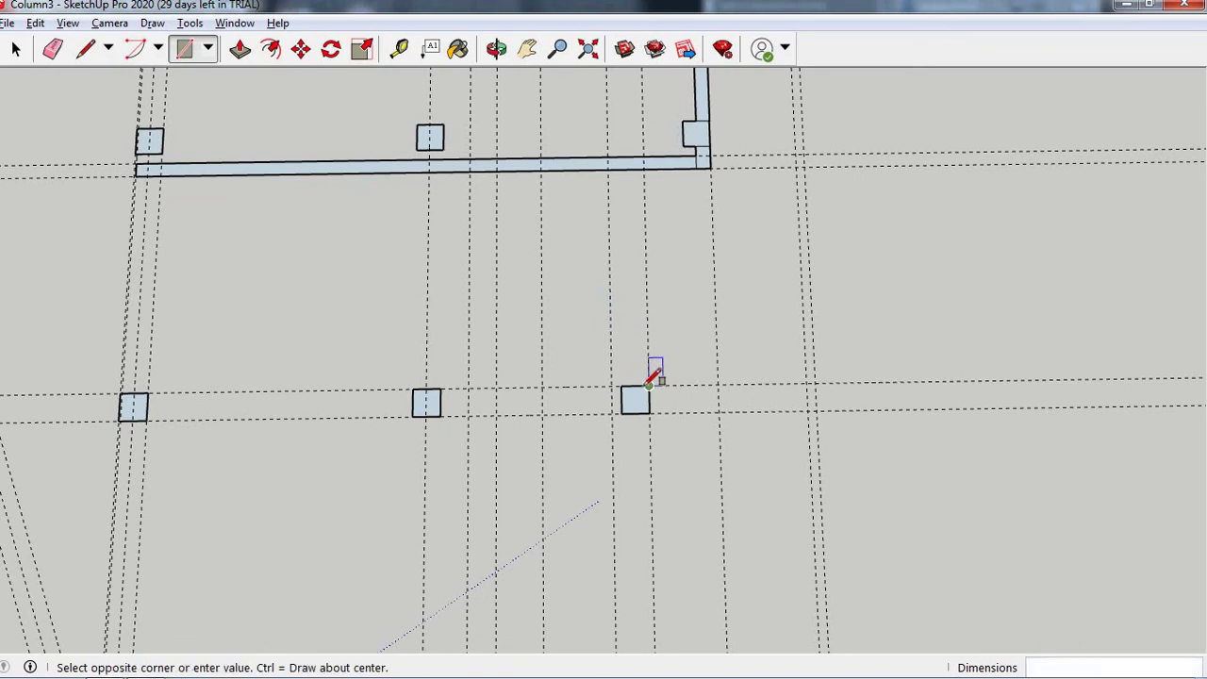
left_click(625, 169)
scroll(500, 253, "down", 2)
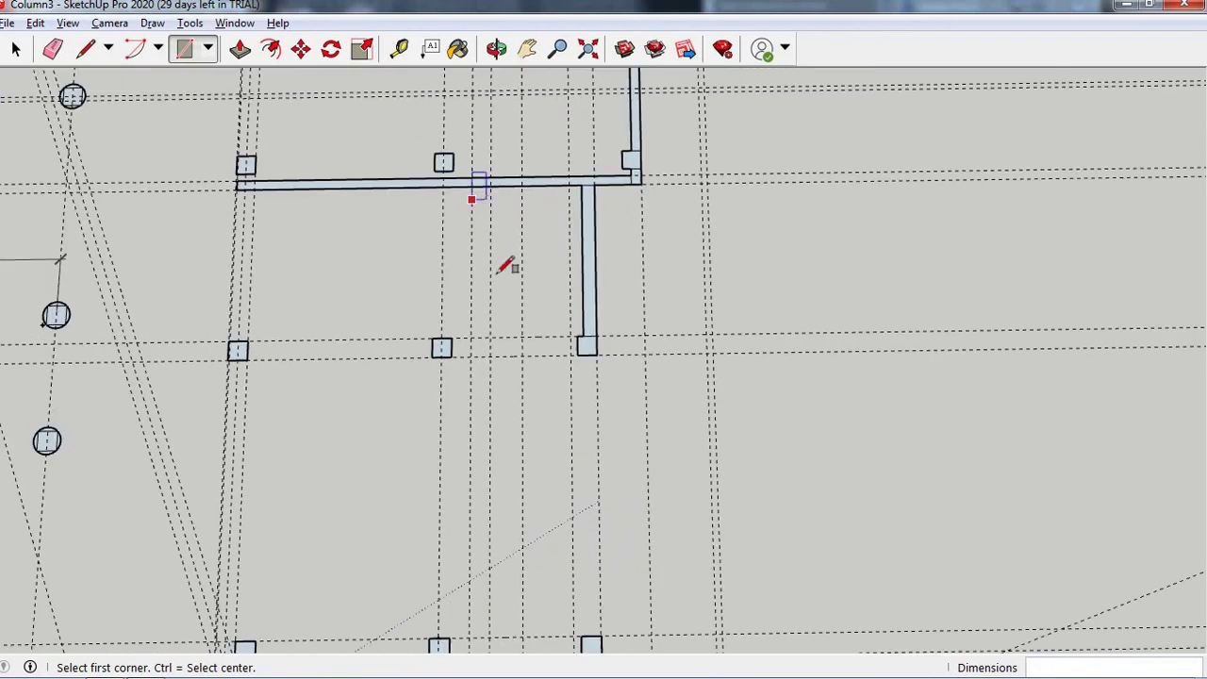
scroll(528, 283, "down", 2)
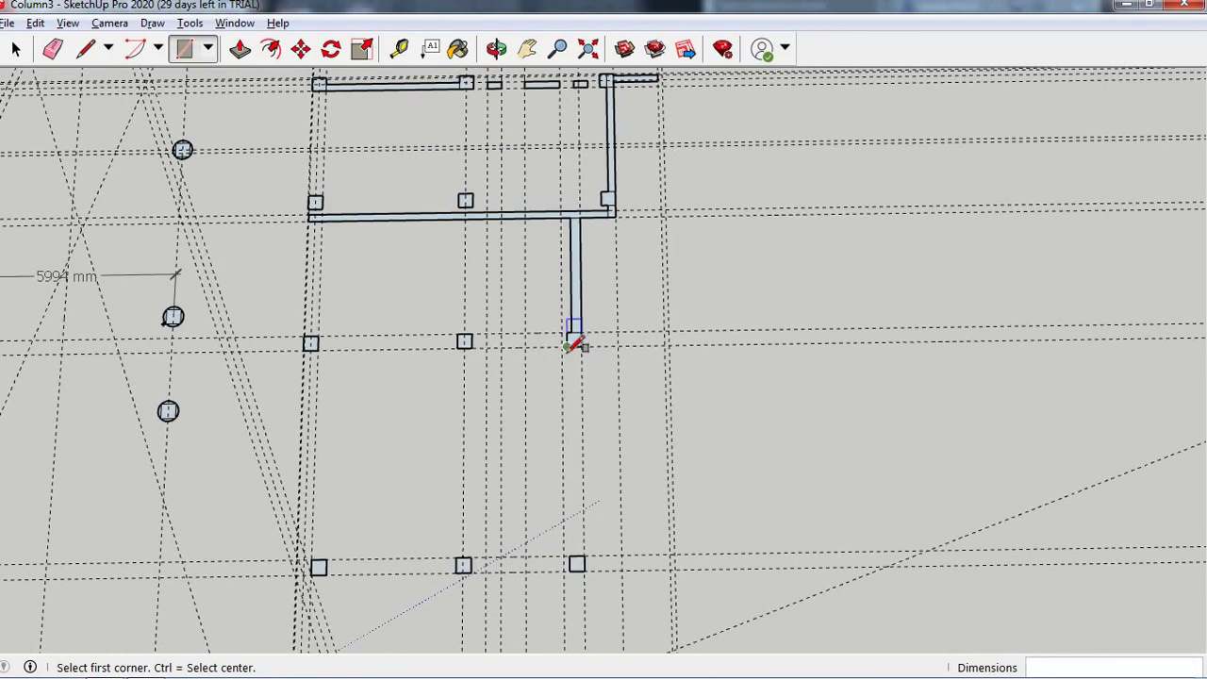
scroll(569, 346, "up", 3)
scroll(582, 348, "up", 1)
- Draw a second wall rectangle from that column down to the next column below
left_click(606, 349)
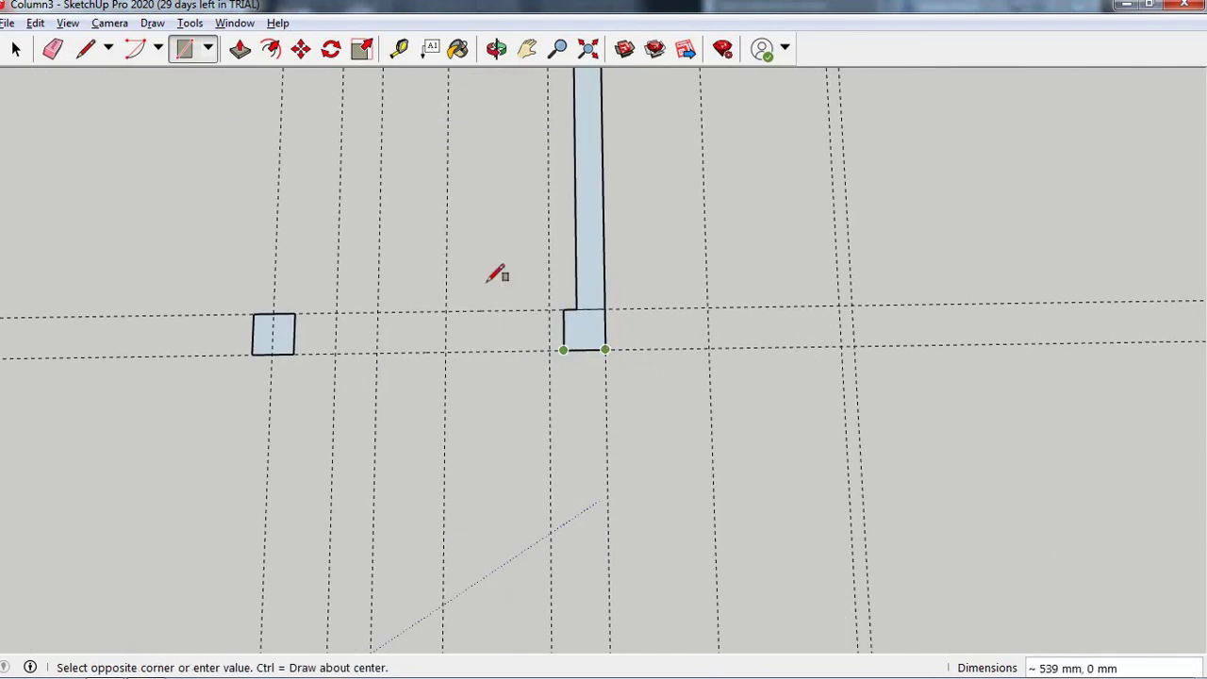
scroll(495, 269, "down", 2)
scroll(530, 420, "down", 2)
scroll(539, 490, "down", 2)
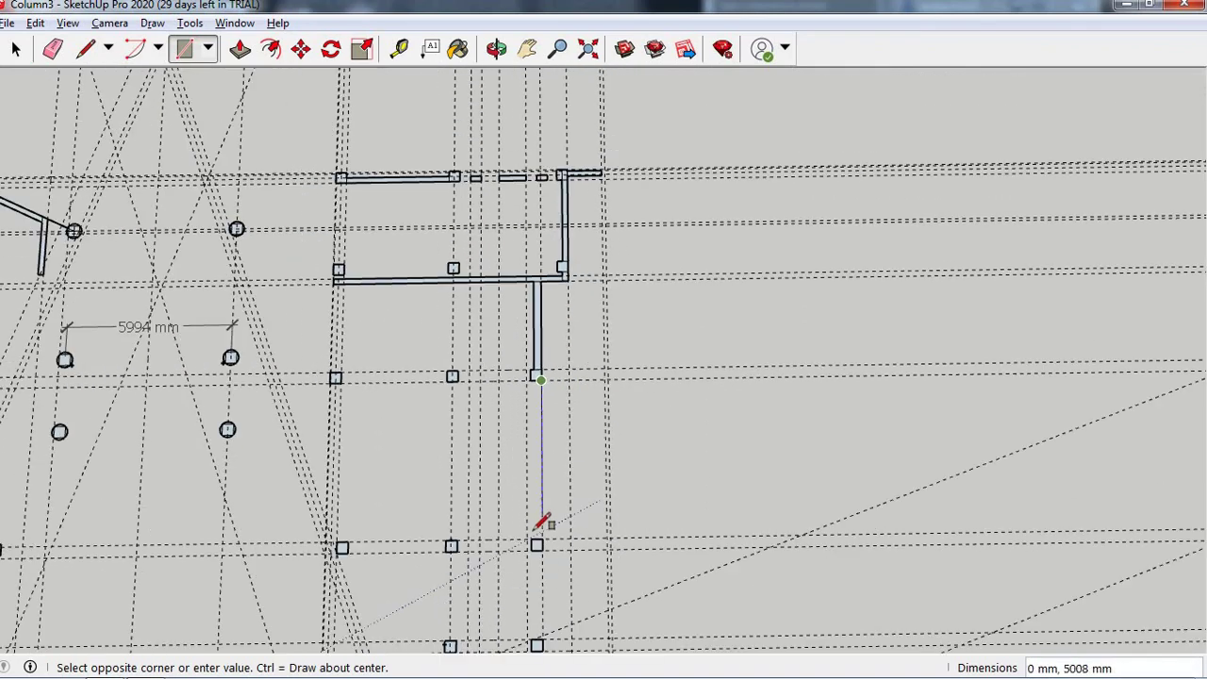
scroll(542, 523, "up", 2)
scroll(547, 528, "up", 3)
scroll(530, 525, "up", 1)
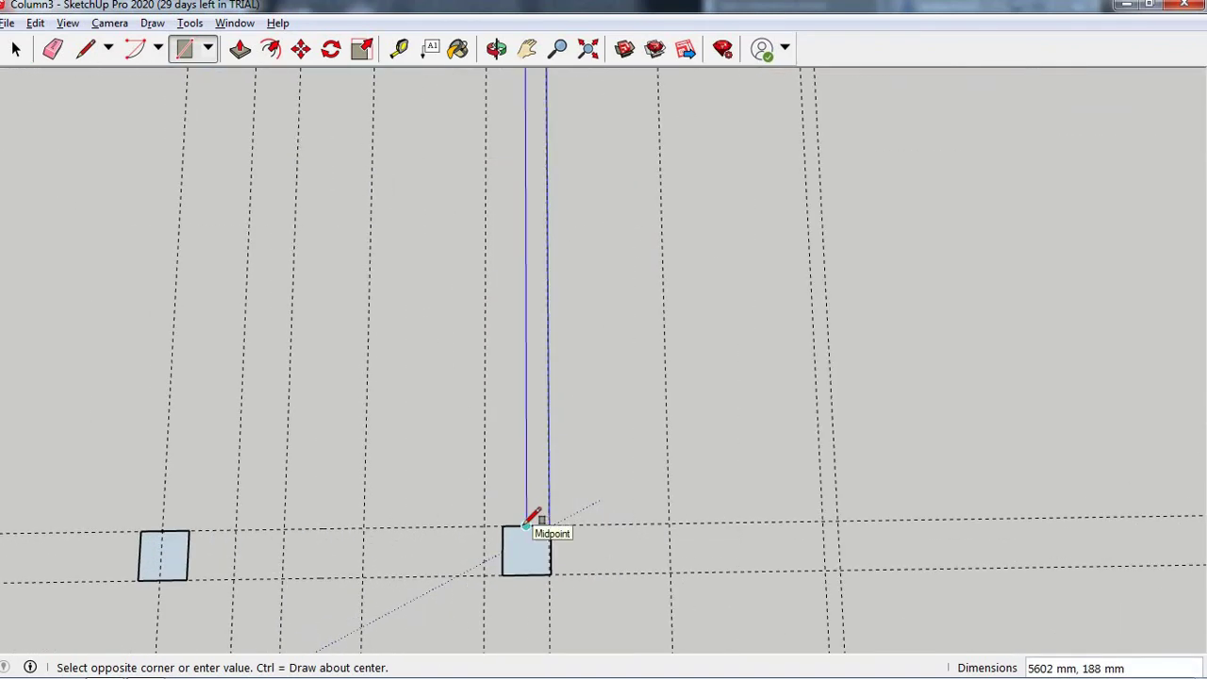
left_click(526, 524)
scroll(528, 274, "down", 2)
scroll(529, 283, "down", 2)
scroll(529, 296, "down", 1)
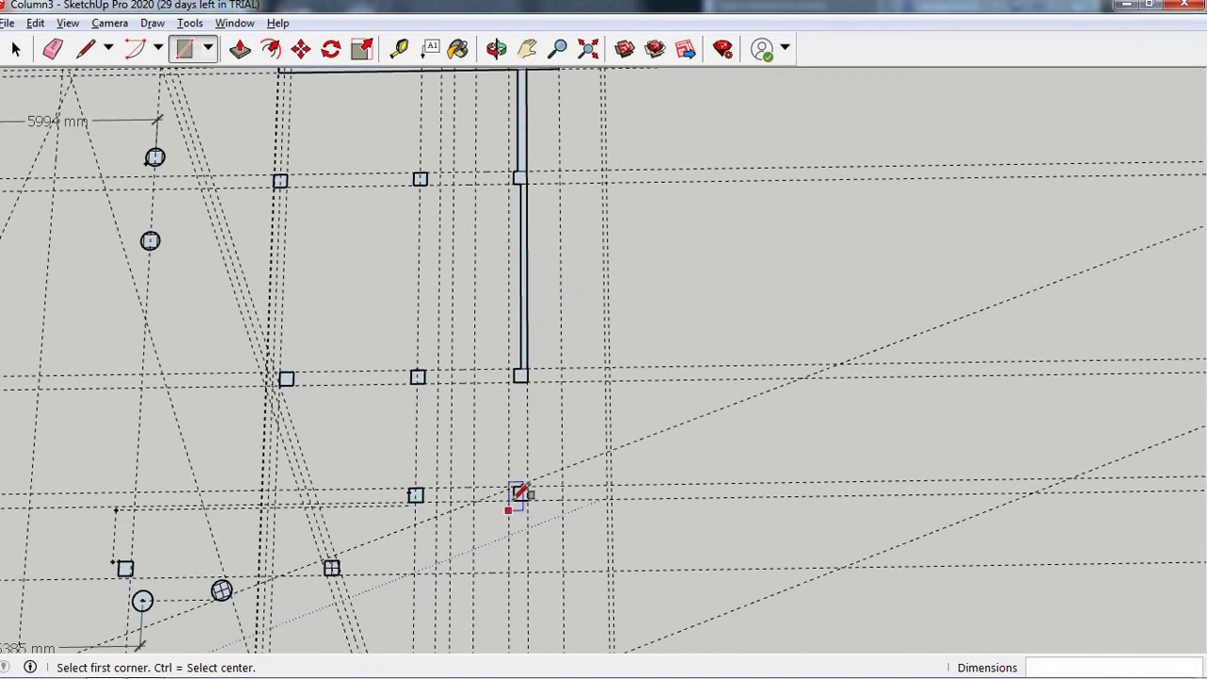
scroll(538, 386, "down", 2)
scroll(549, 450, "down", 1)
scroll(533, 445, "up", 2)
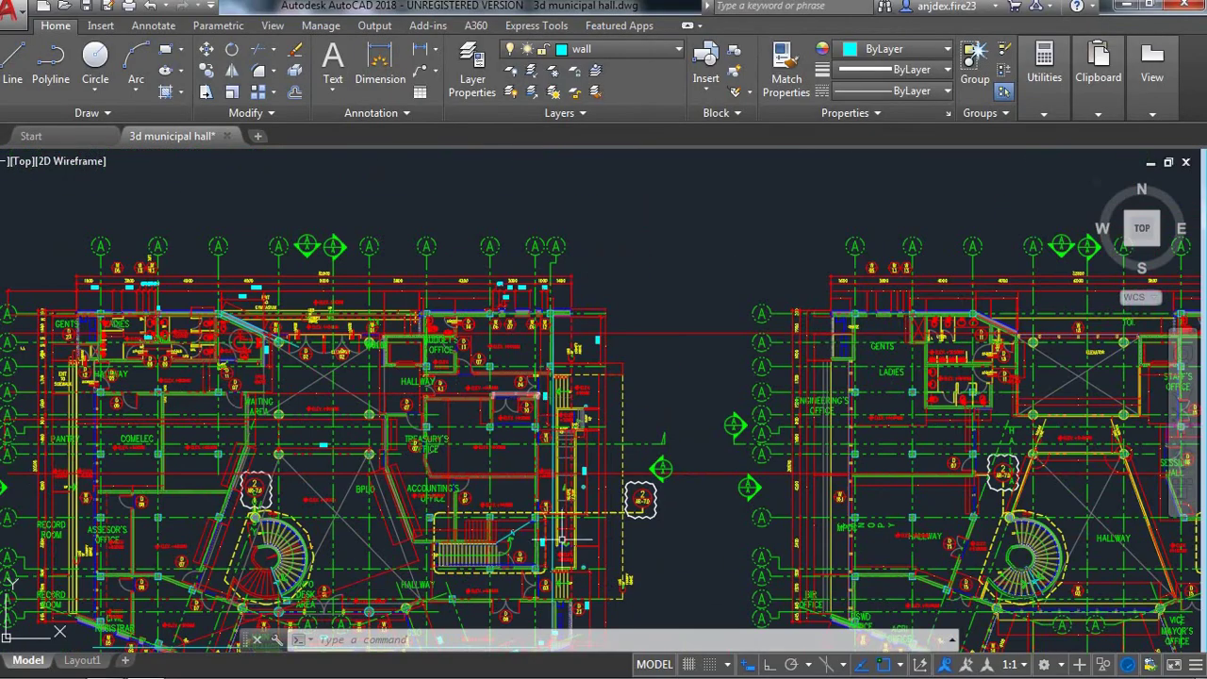
scroll(562, 540, "up", 3)
scroll(562, 541, "down", 1)
scroll(536, 541, "up", 4)
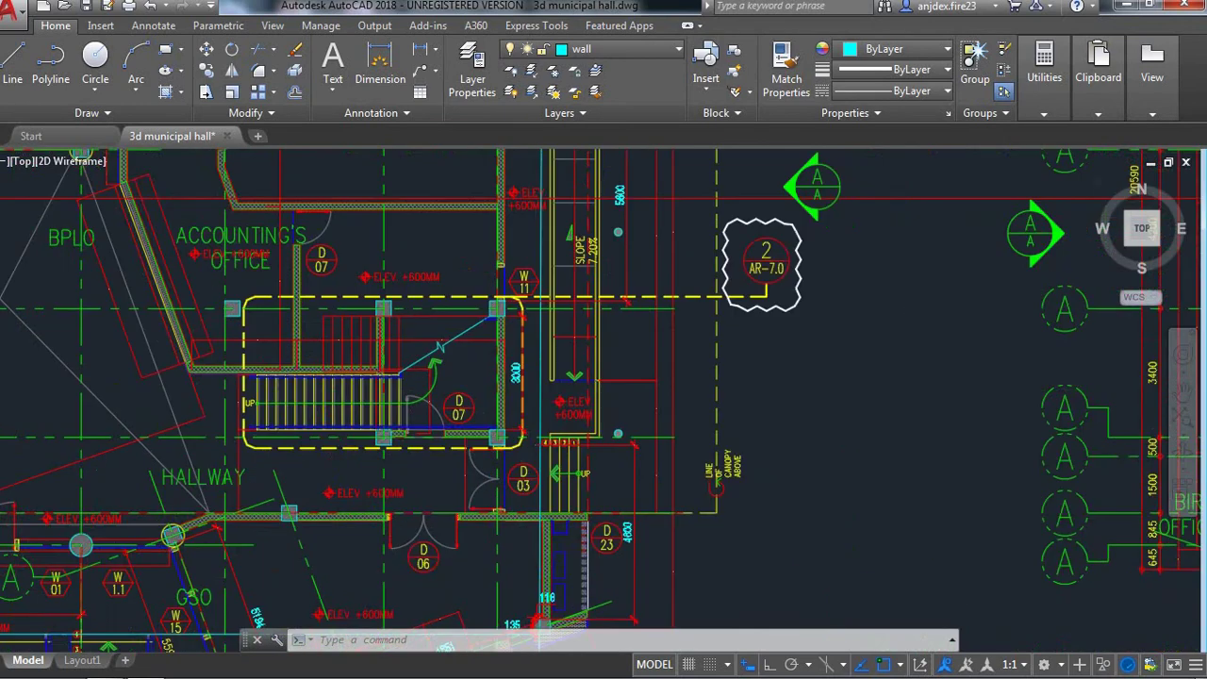
scroll(512, 399, "up", 2)
scroll(512, 399, "down", 2)
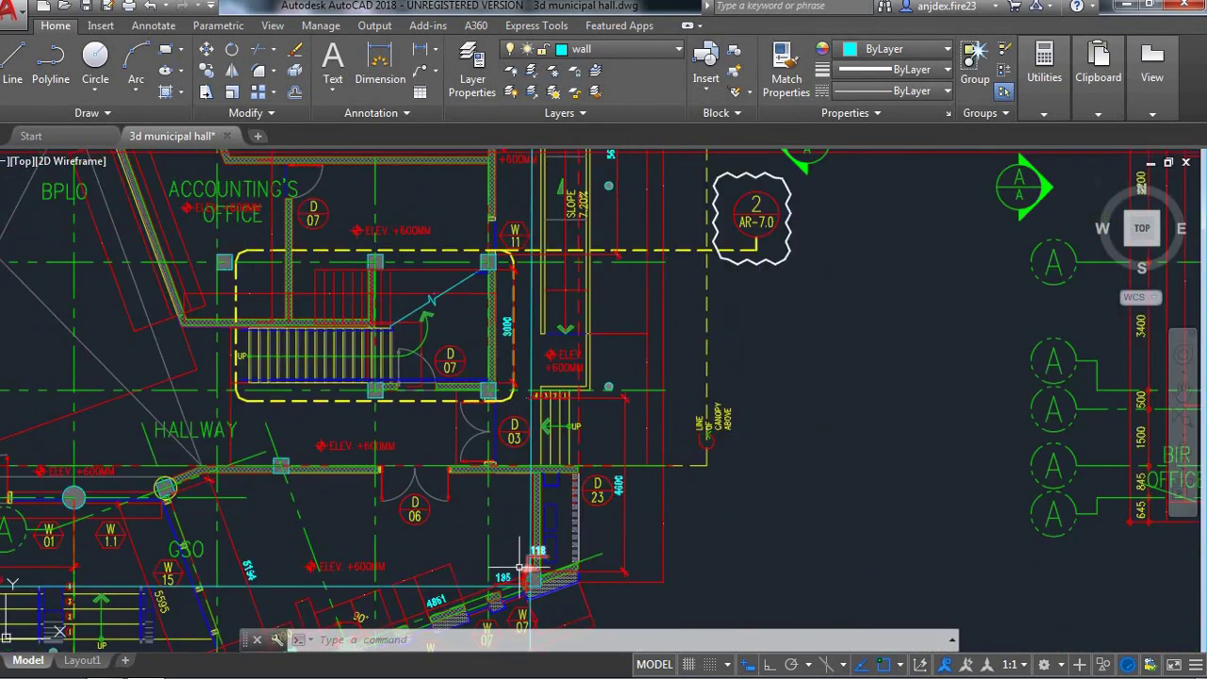
scroll(521, 566, "up", 3)
scroll(528, 547, "down", 6)
scroll(519, 528, "up", 3)
scroll(517, 503, "up", 2)
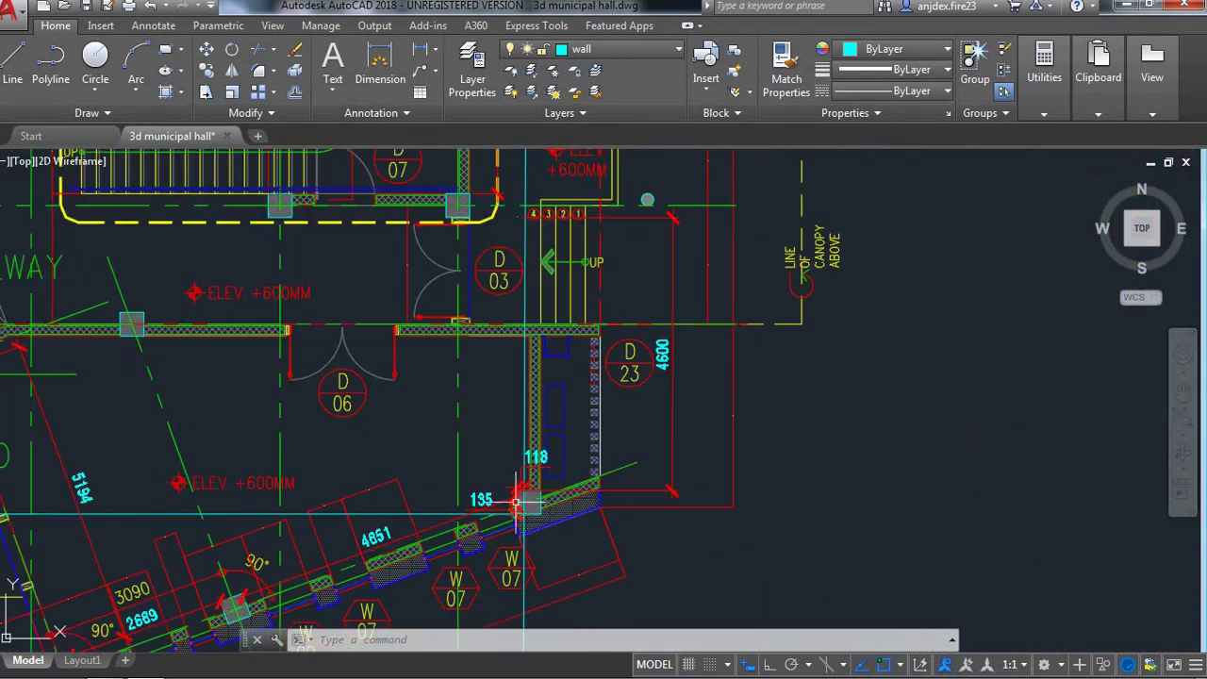
scroll(517, 503, "up", 2)
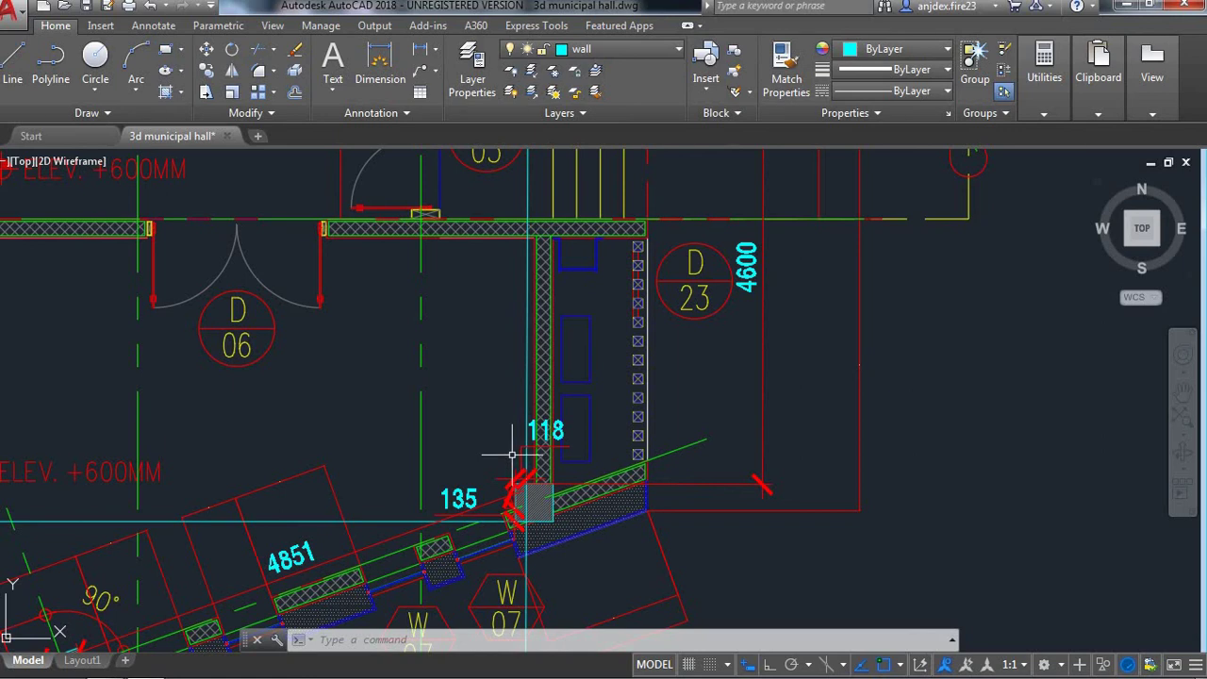
scroll(513, 455, "down", 2)
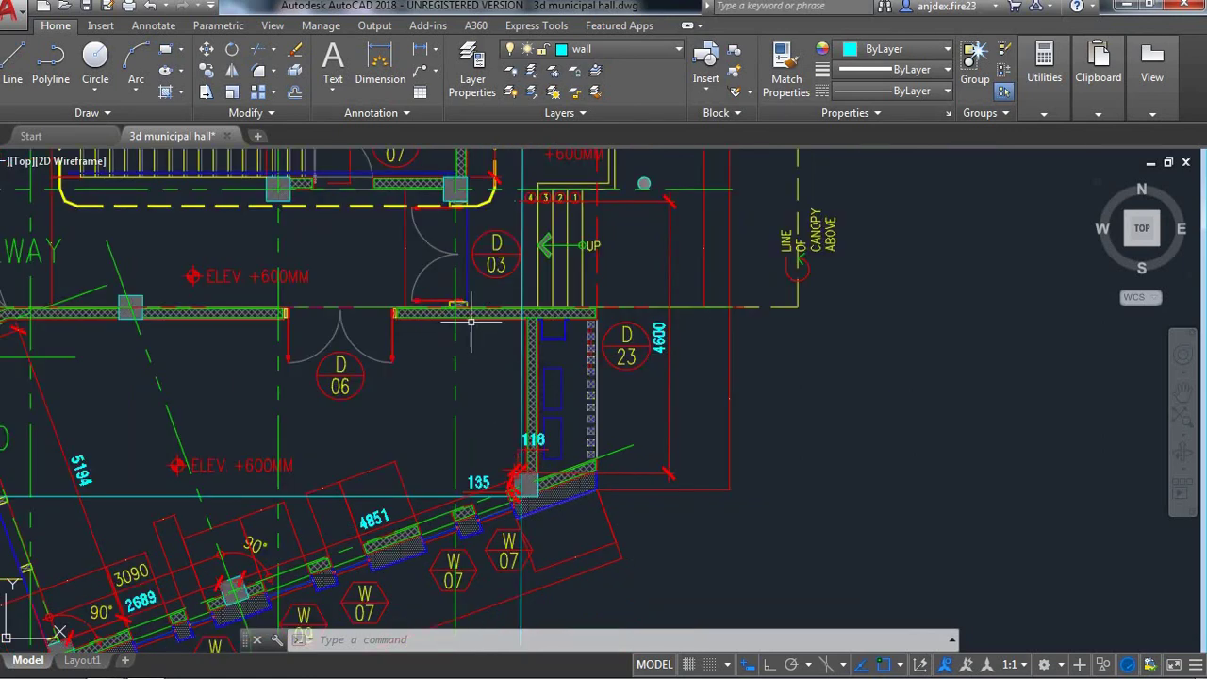
scroll(471, 322, "down", 2)
scroll(466, 275, "up", 2)
scroll(466, 309, "down", 2)
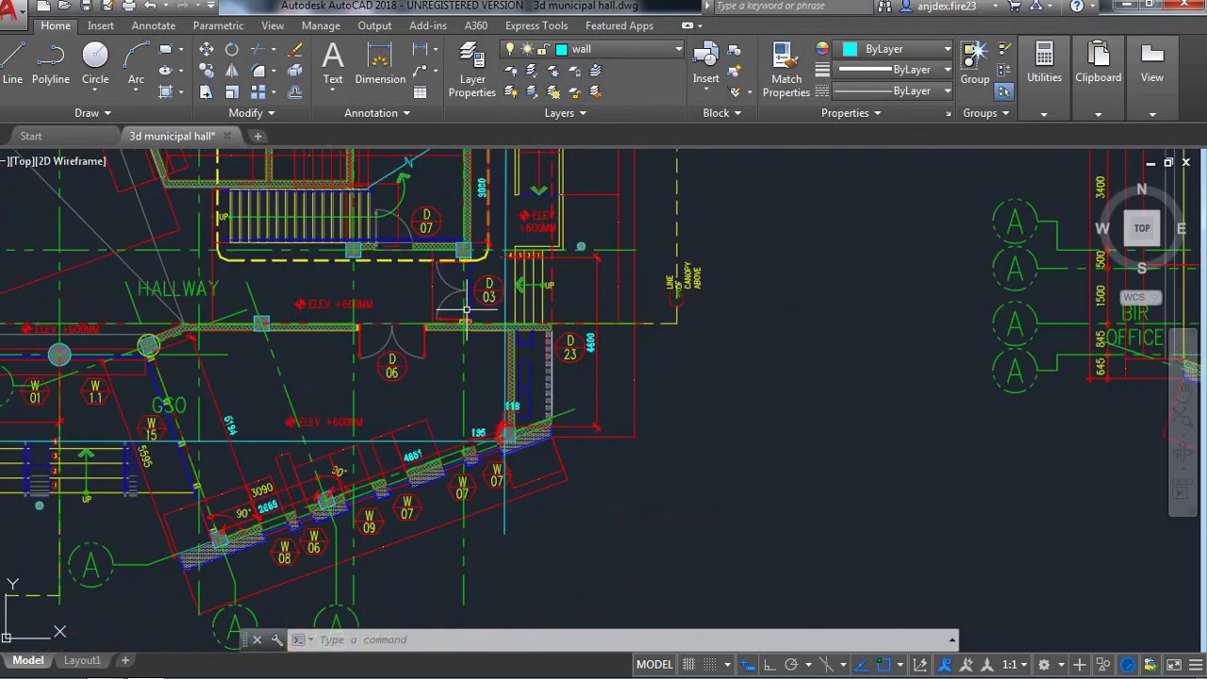
scroll(461, 275, "down", 2)
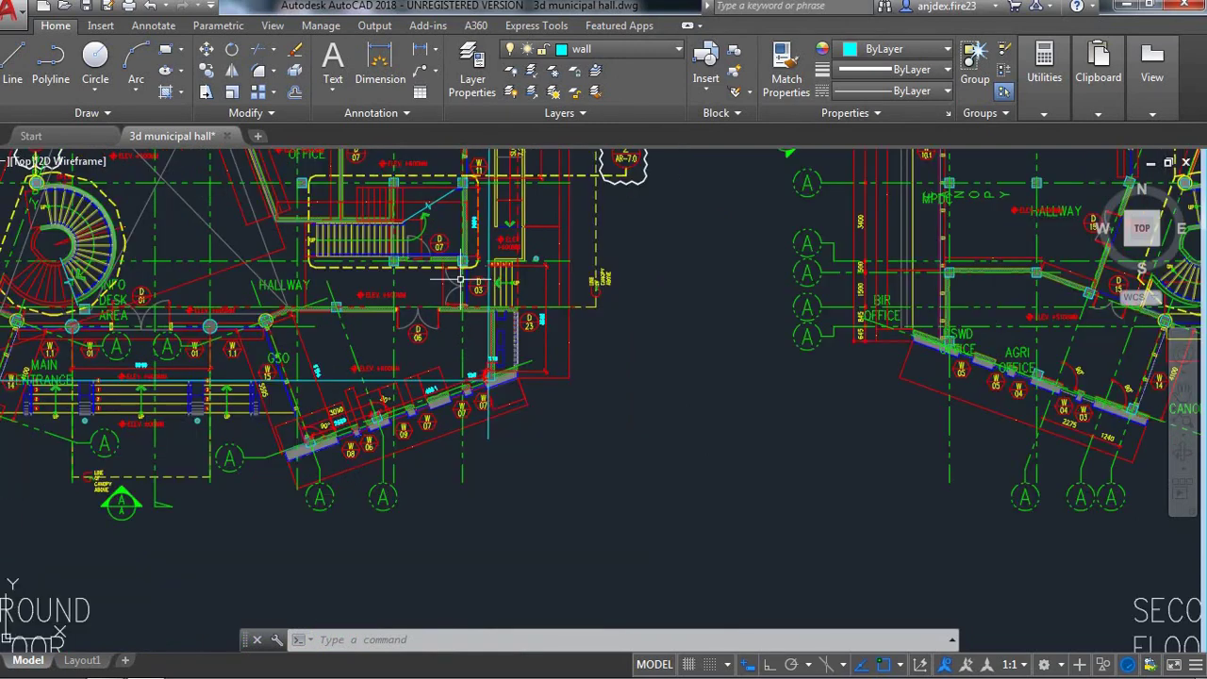
key("alt")
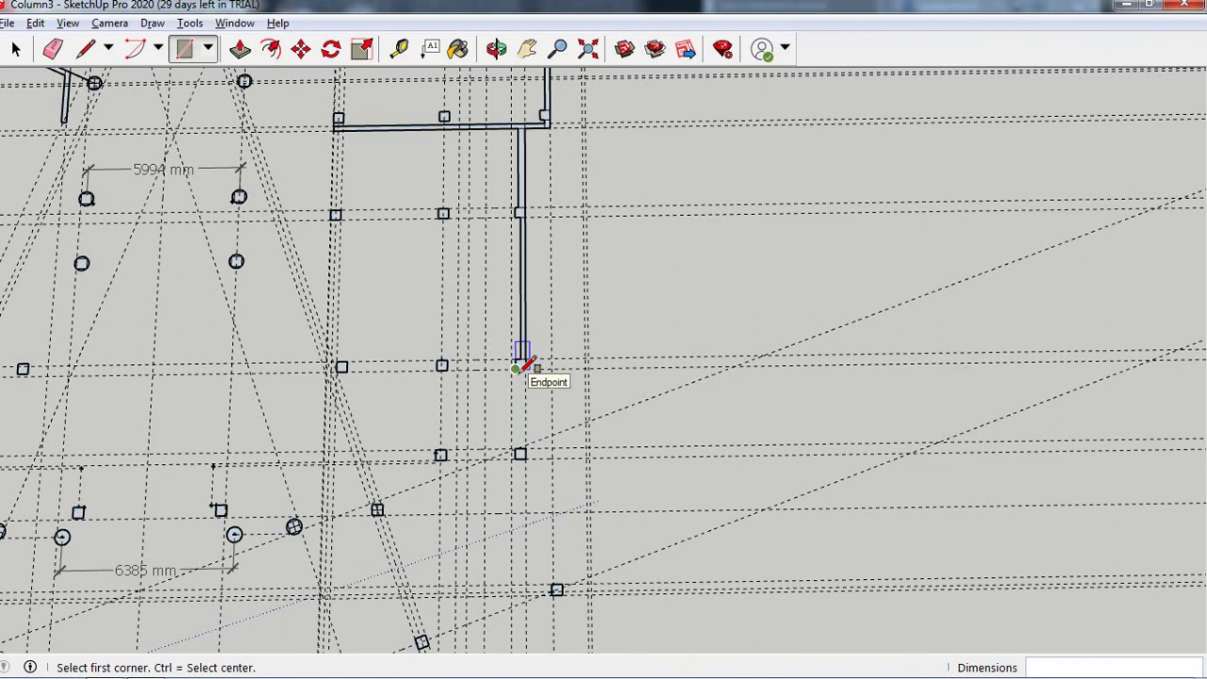
- Draw a wall rectangle roughly 3000 mm long from the end column down to the lower column
scroll(522, 367, "up", 2)
left_click(530, 366)
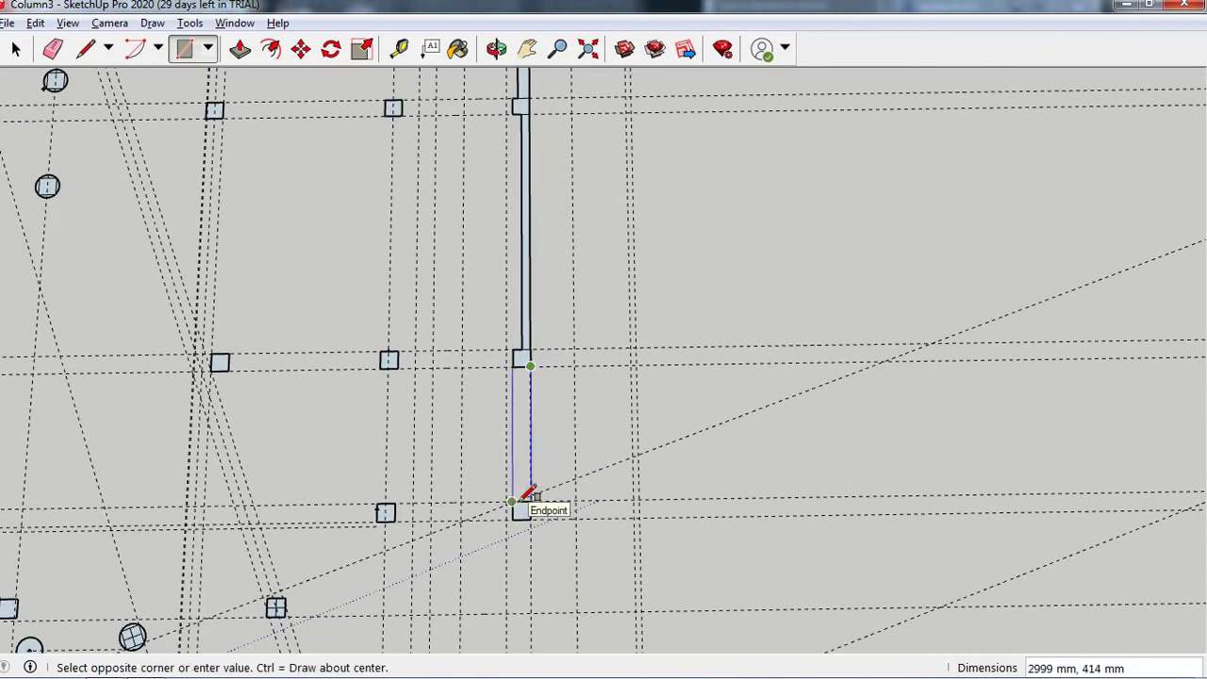
scroll(530, 495, "up", 2)
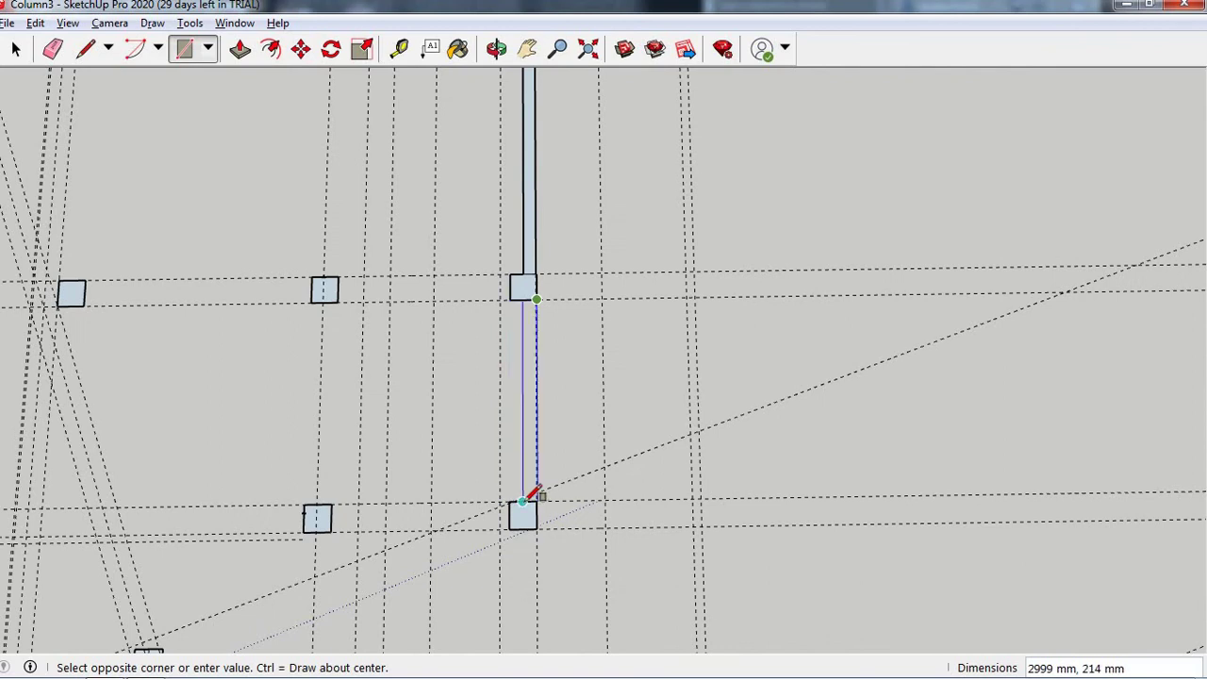
left_click(529, 495)
scroll(523, 440, "down", 2)
scroll(520, 415, "down", 2)
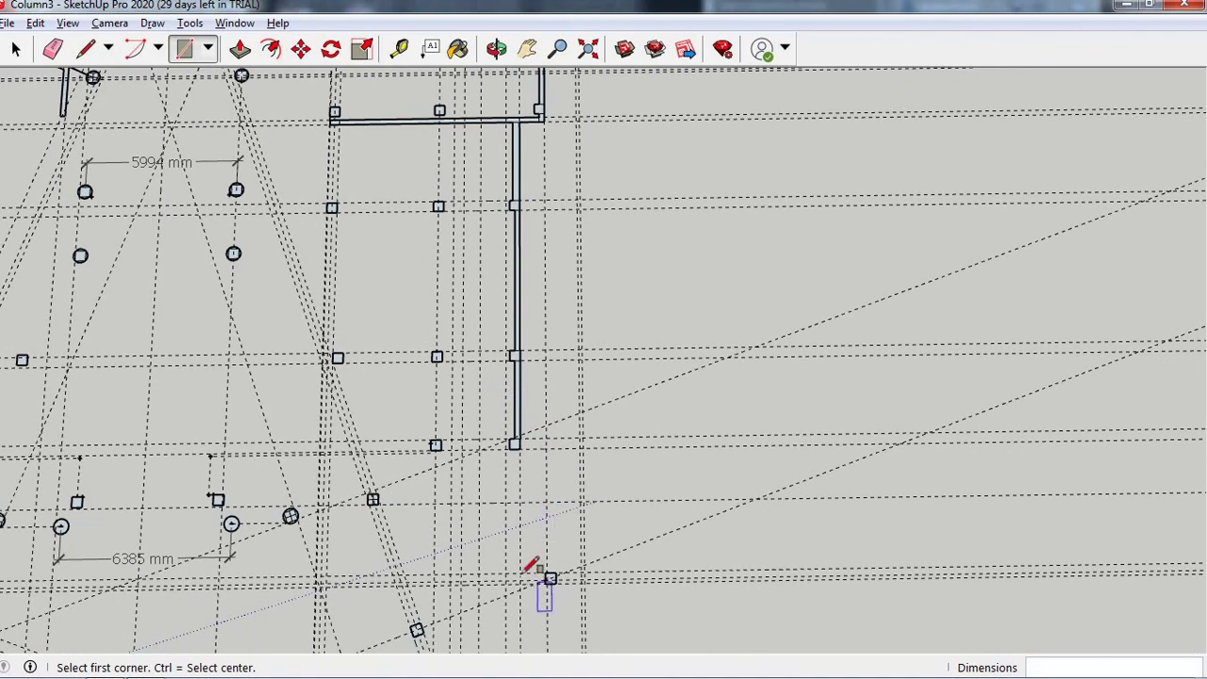
scroll(533, 452, "up", 2)
scroll(531, 420, "up", 1)
scroll(519, 419, "up", 1)
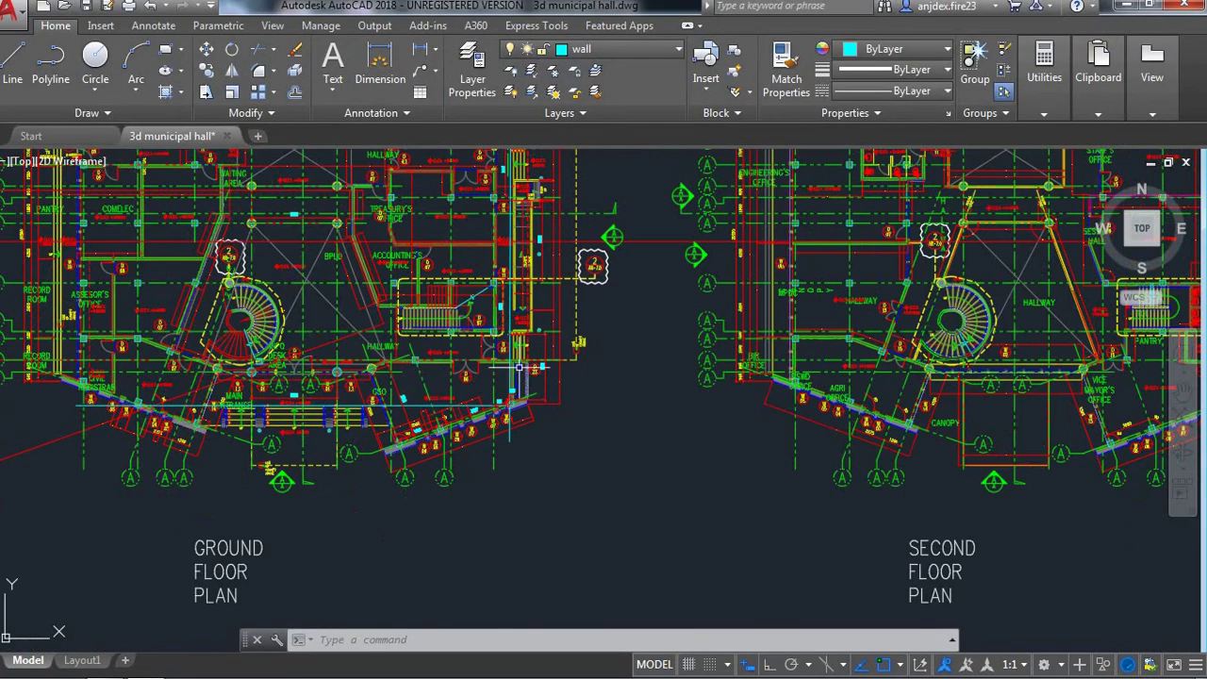
- Dimension the 1794 gap between the two wall points beside door D03
scroll(520, 367, "up", 3)
scroll(562, 395, "up", 3)
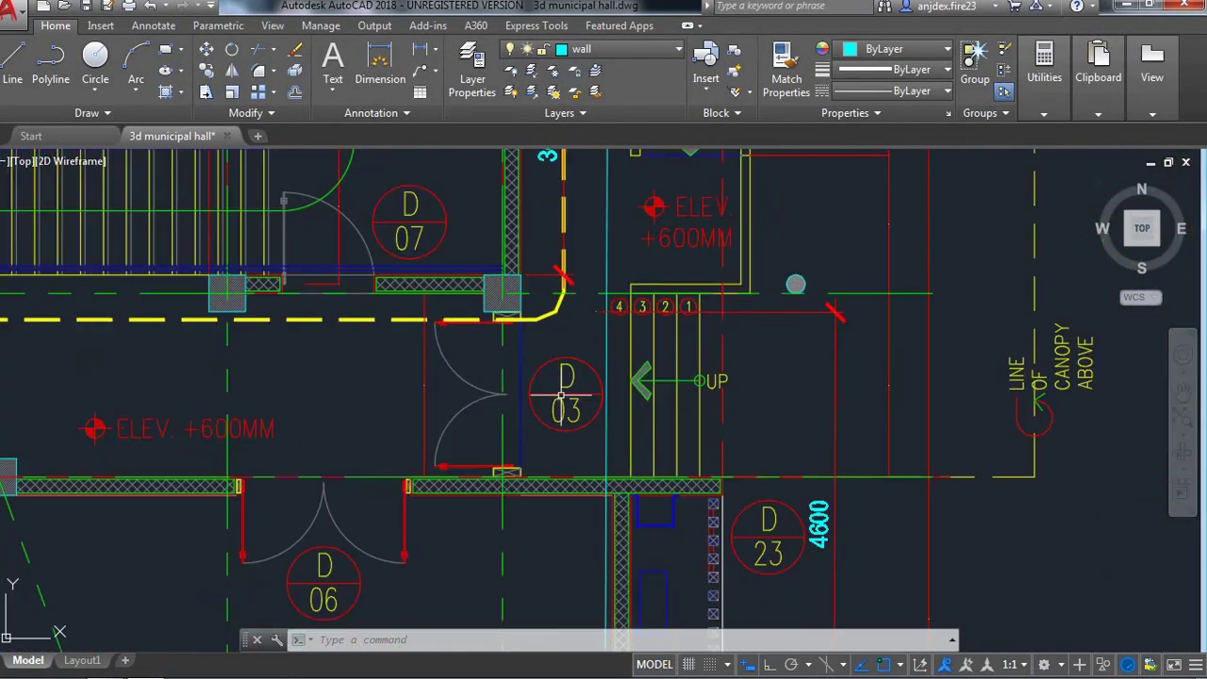
scroll(533, 370, "up", 2)
scroll(497, 278, "up", 2)
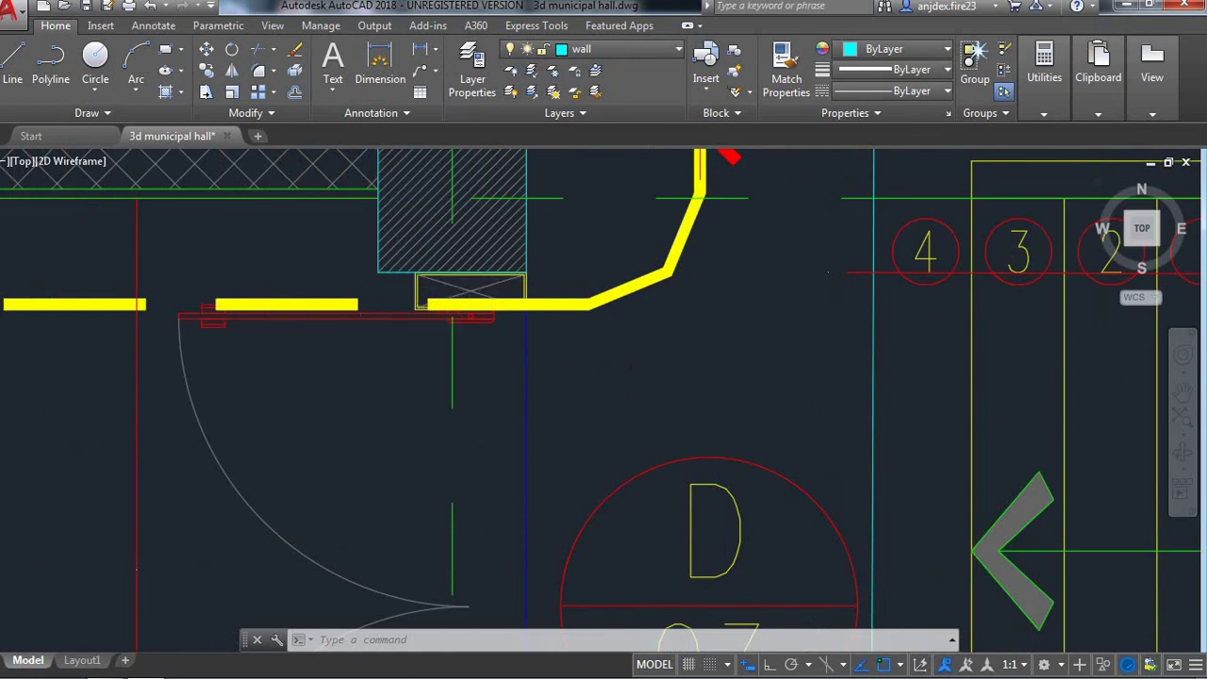
scroll(446, 290, "down", 2)
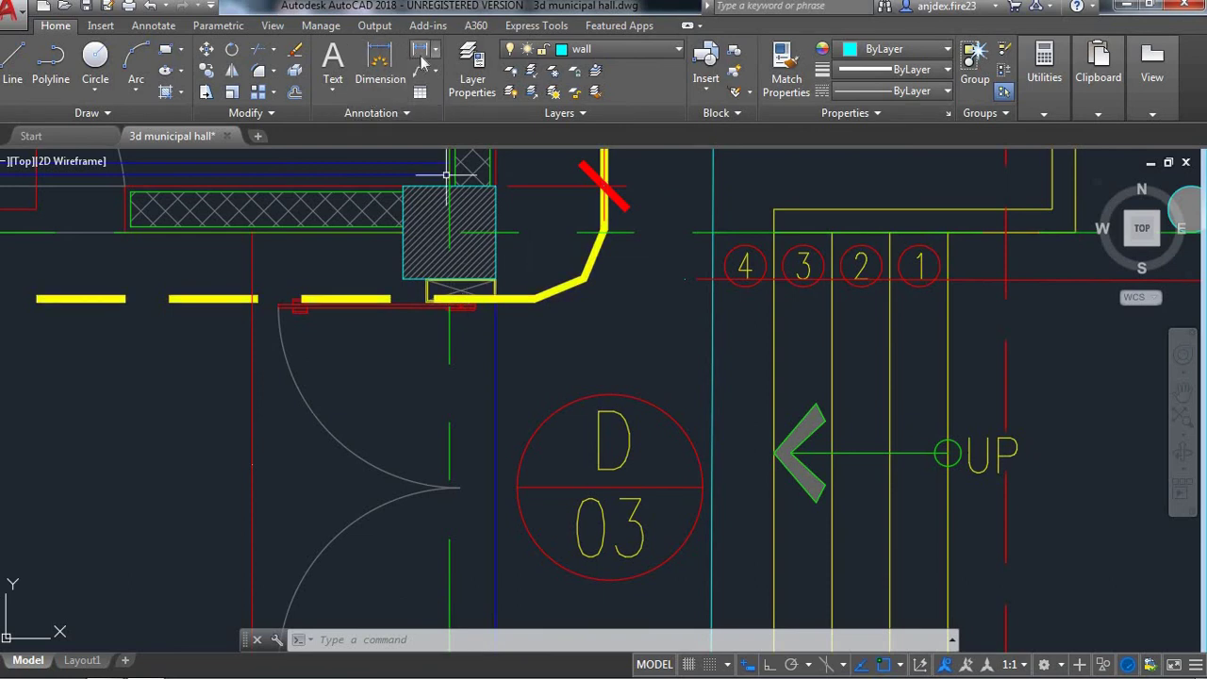
left_click(380, 64)
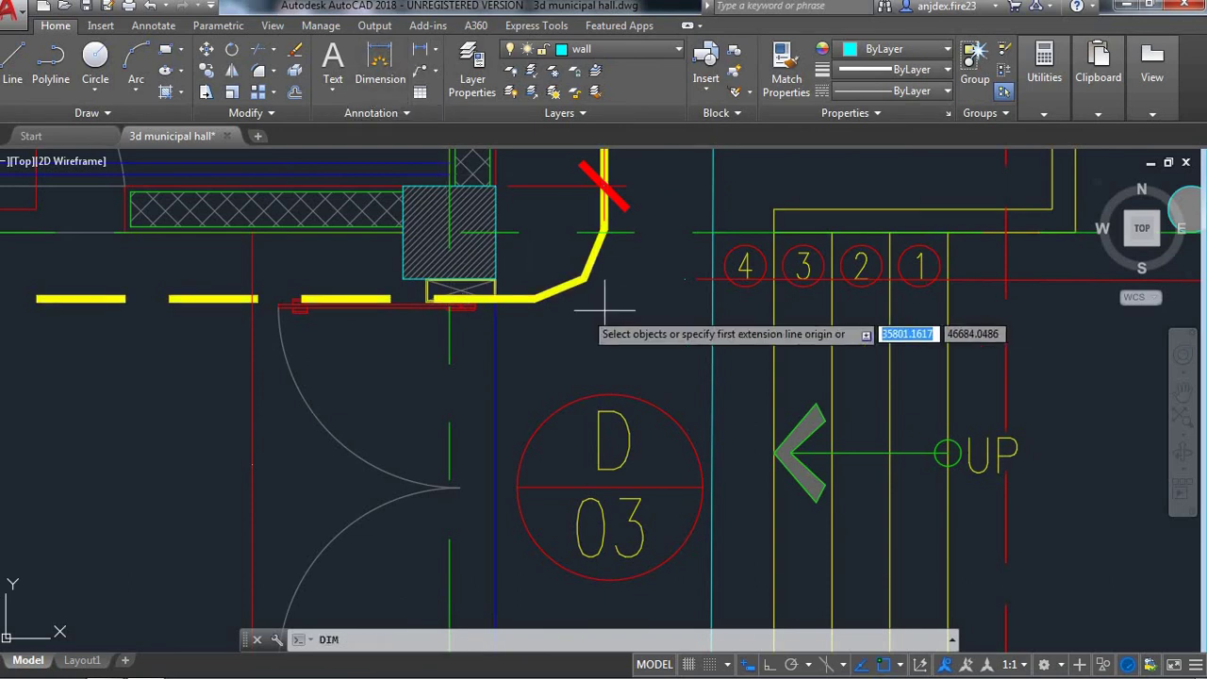
left_click(494, 279)
scroll(472, 325, "down", 5)
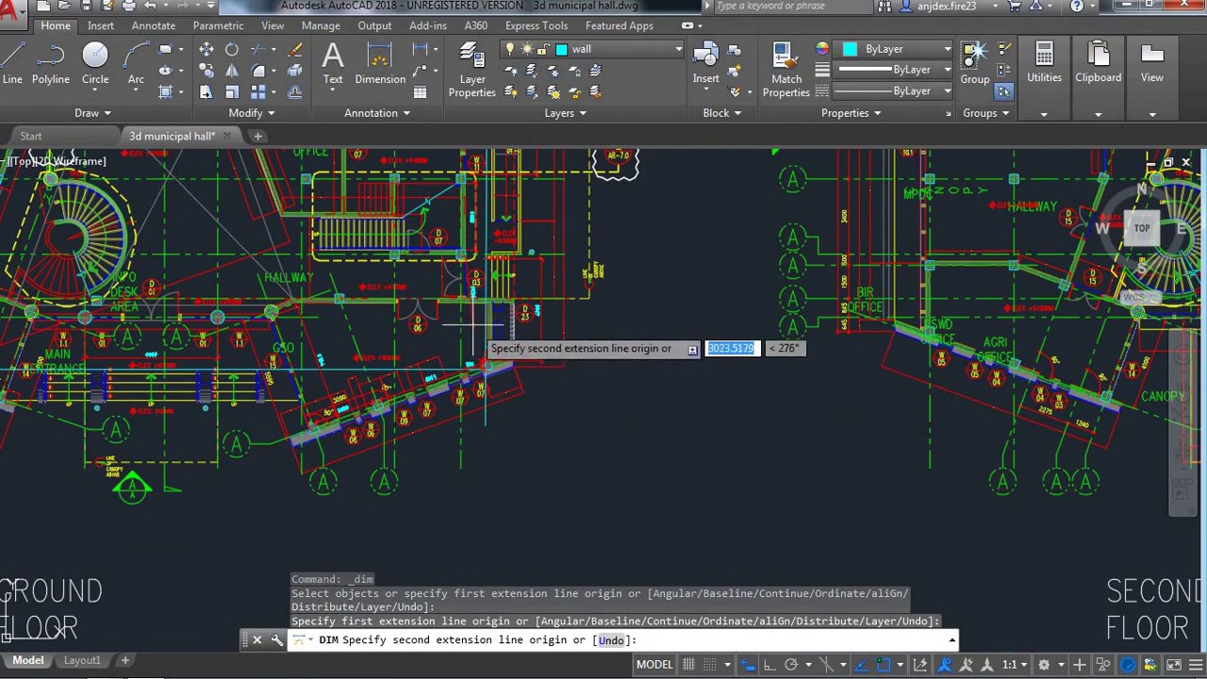
scroll(474, 325, "up", 3)
scroll(464, 293, "up", 2)
scroll(462, 283, "up", 2)
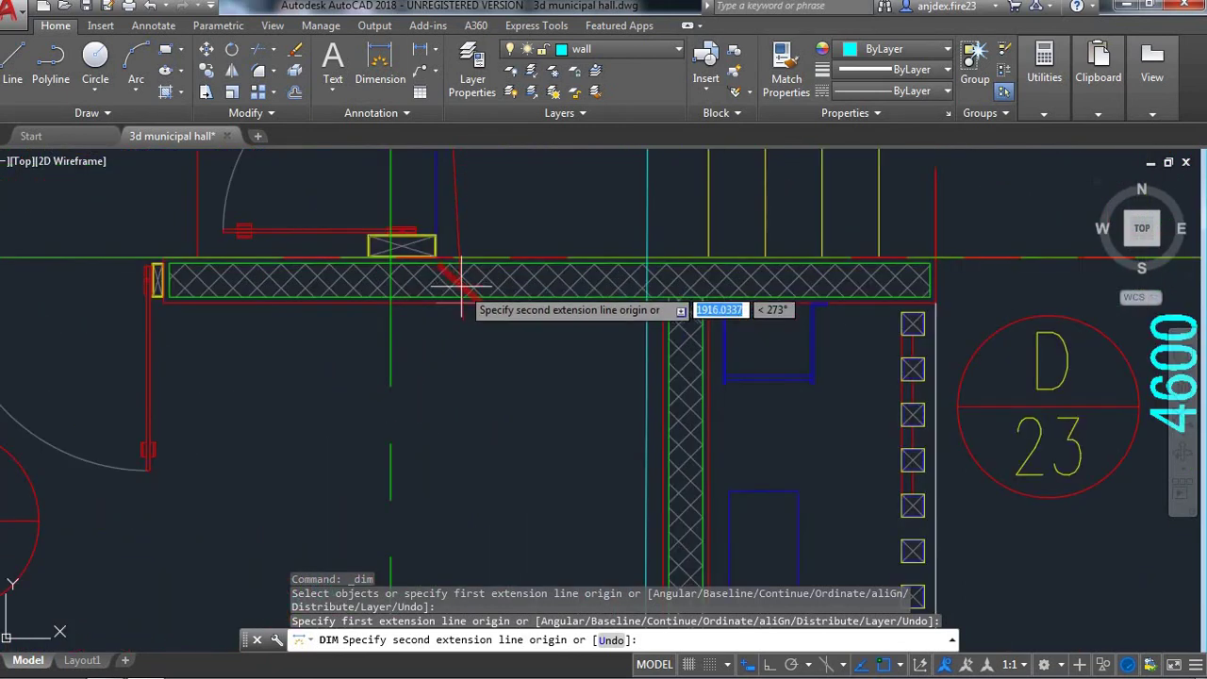
scroll(432, 365, "down", 3)
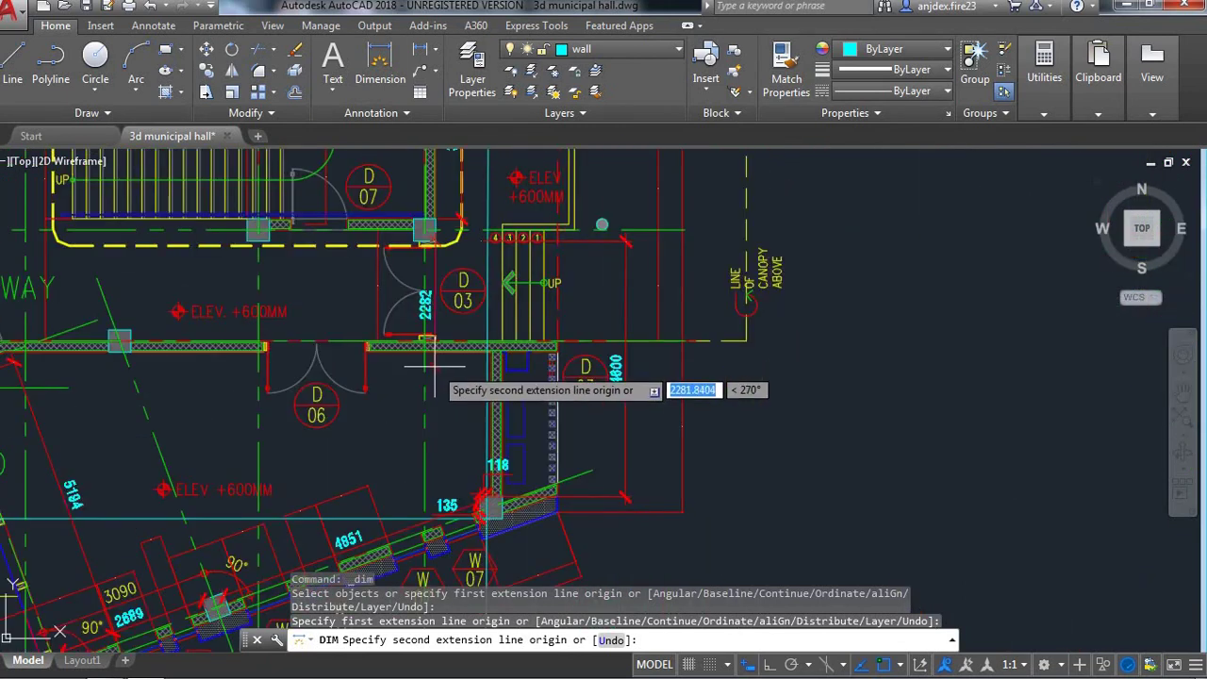
scroll(438, 342, "up", 3)
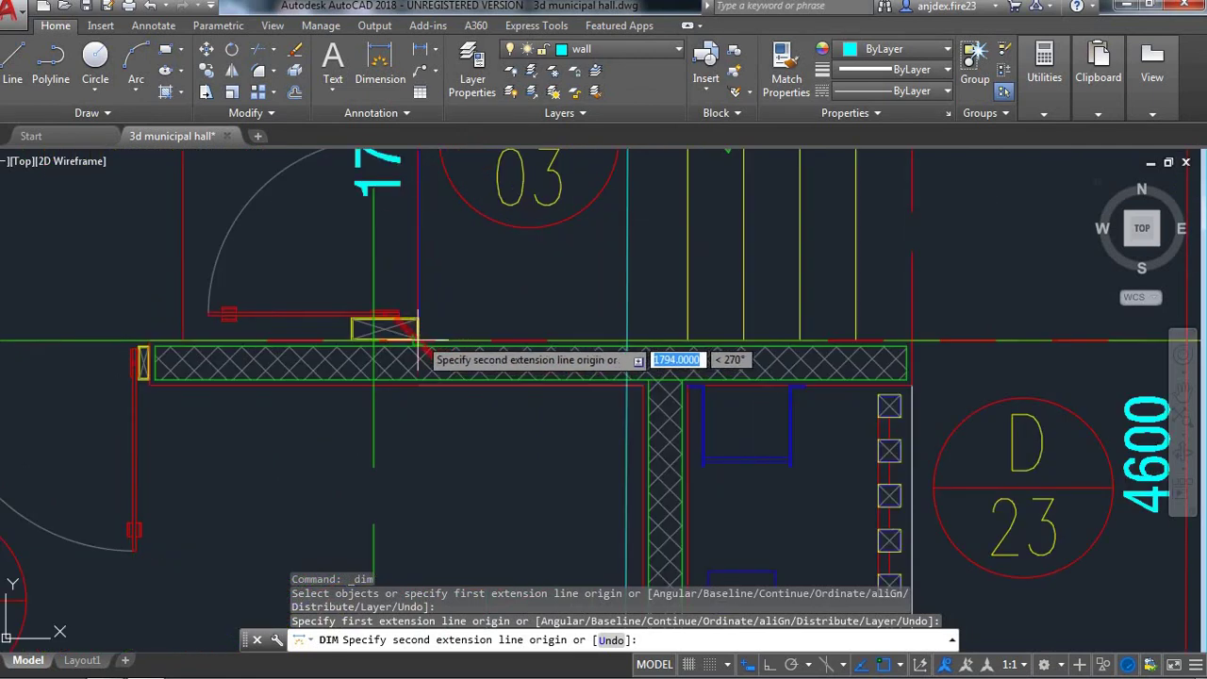
scroll(418, 342, "up", 2)
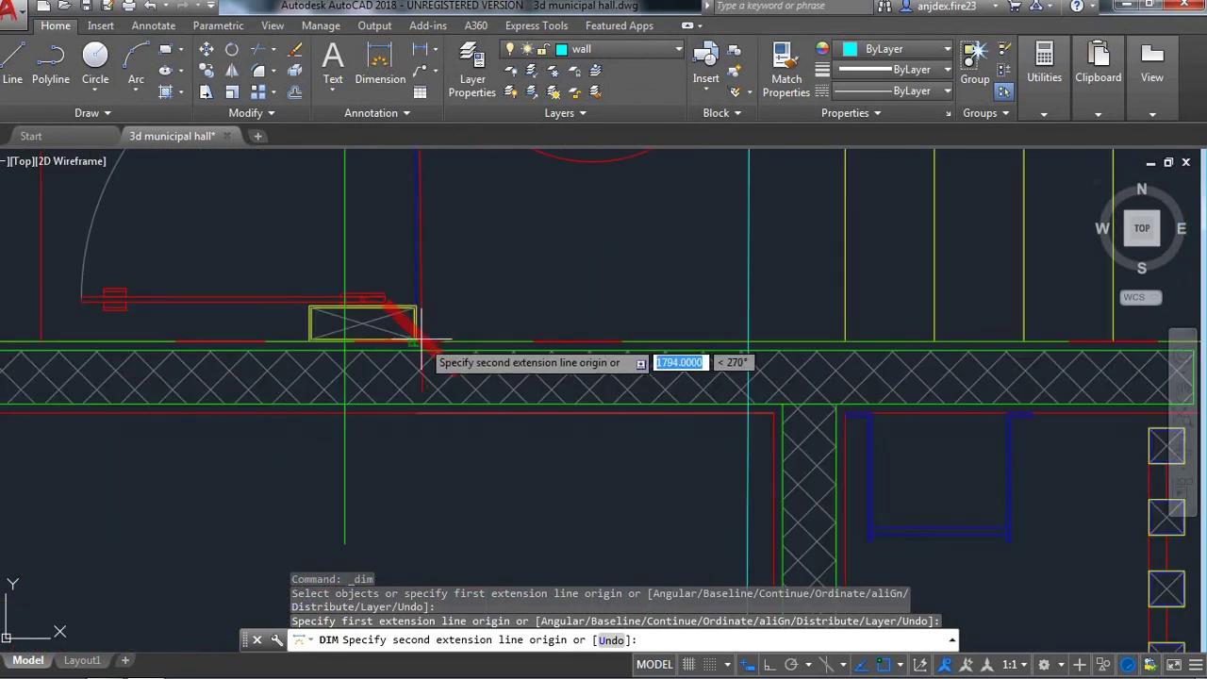
scroll(418, 341, "down", 2)
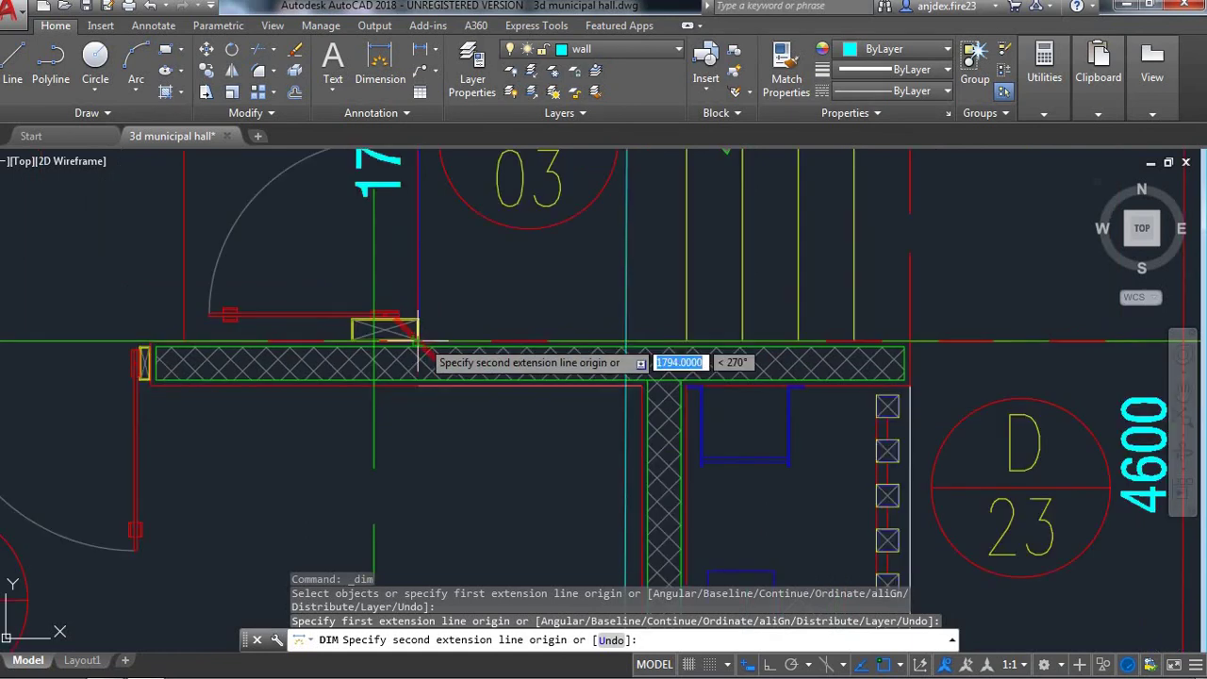
left_click(418, 341)
scroll(417, 341, "down", 3)
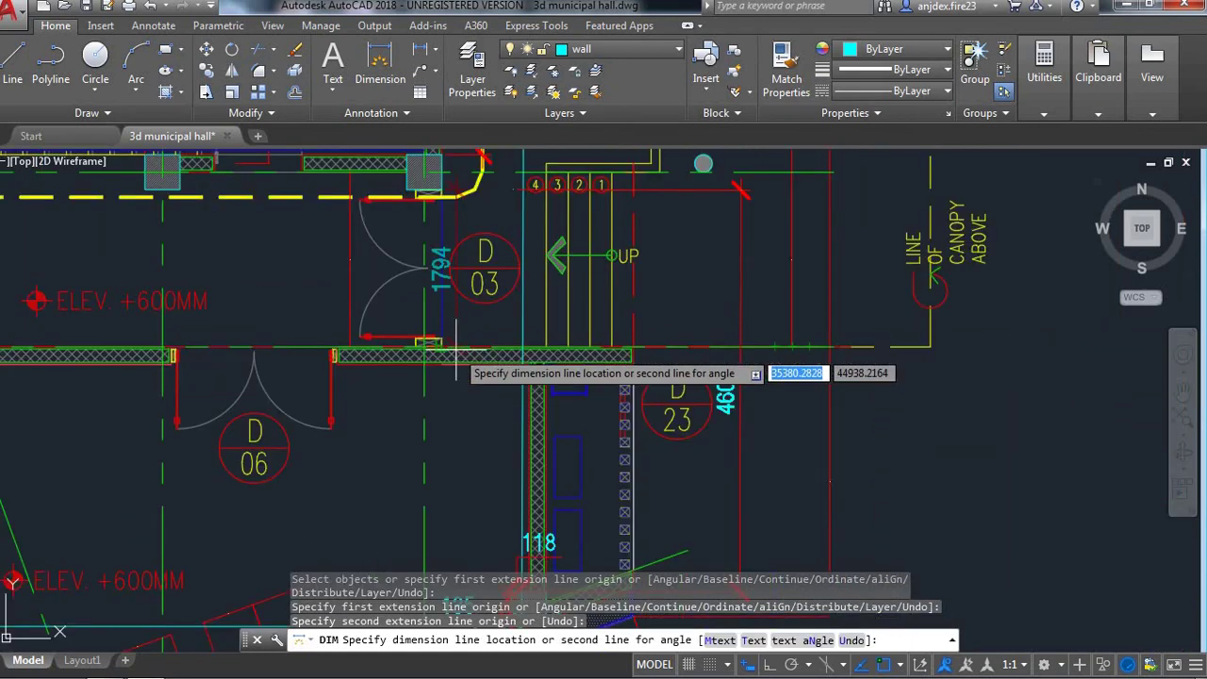
scroll(456, 349, "up", 3)
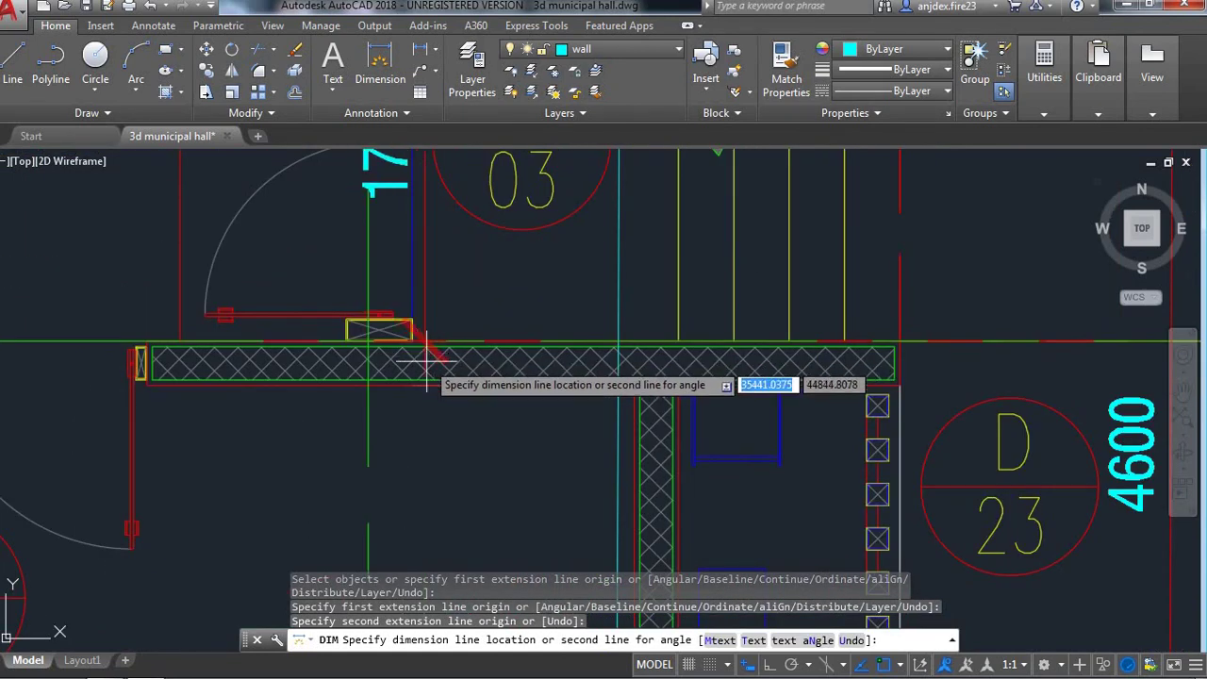
scroll(466, 332, "up", 2)
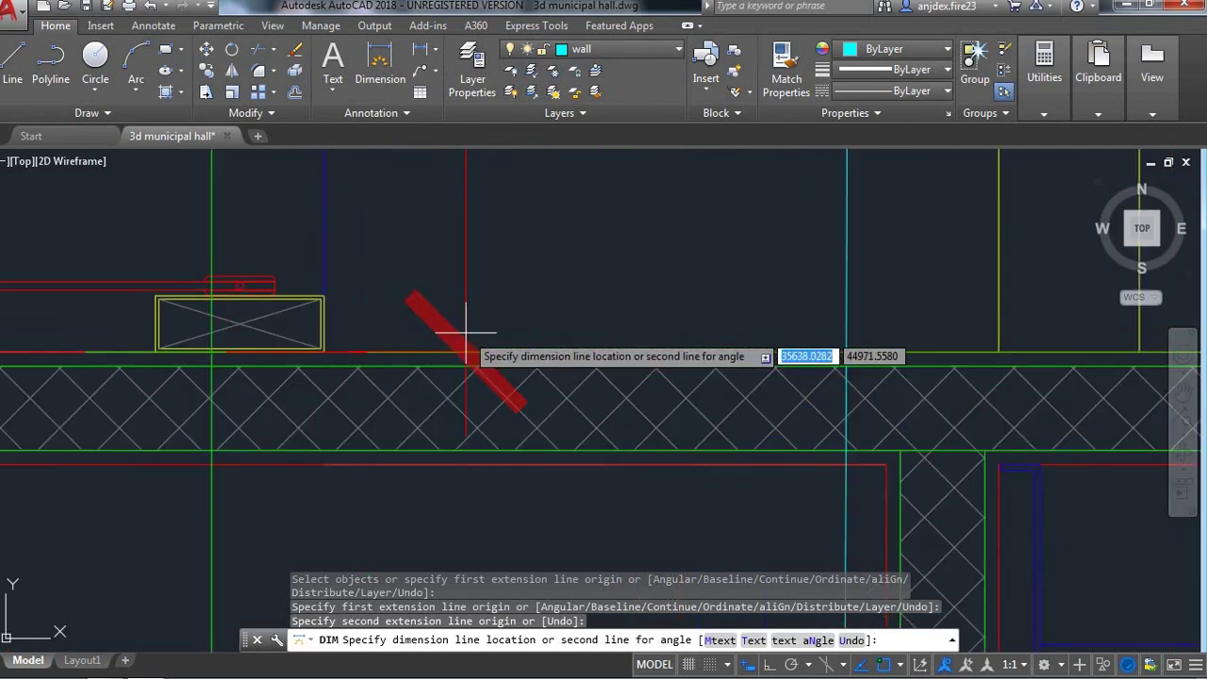
scroll(466, 332, "up", 1)
scroll(466, 334, "down", 2)
scroll(466, 336, "down", 3)
scroll(390, 330, "down", 2)
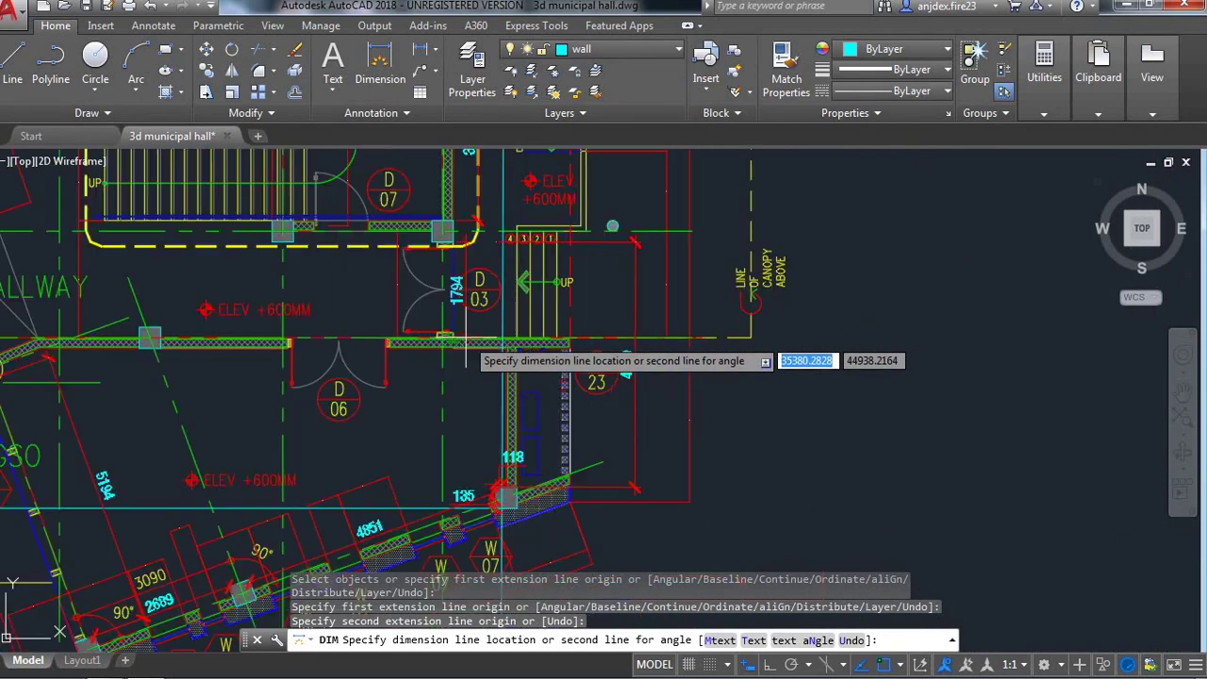
scroll(395, 336, "down", 2)
scroll(459, 323, "up", 2)
scroll(461, 302, "up", 2)
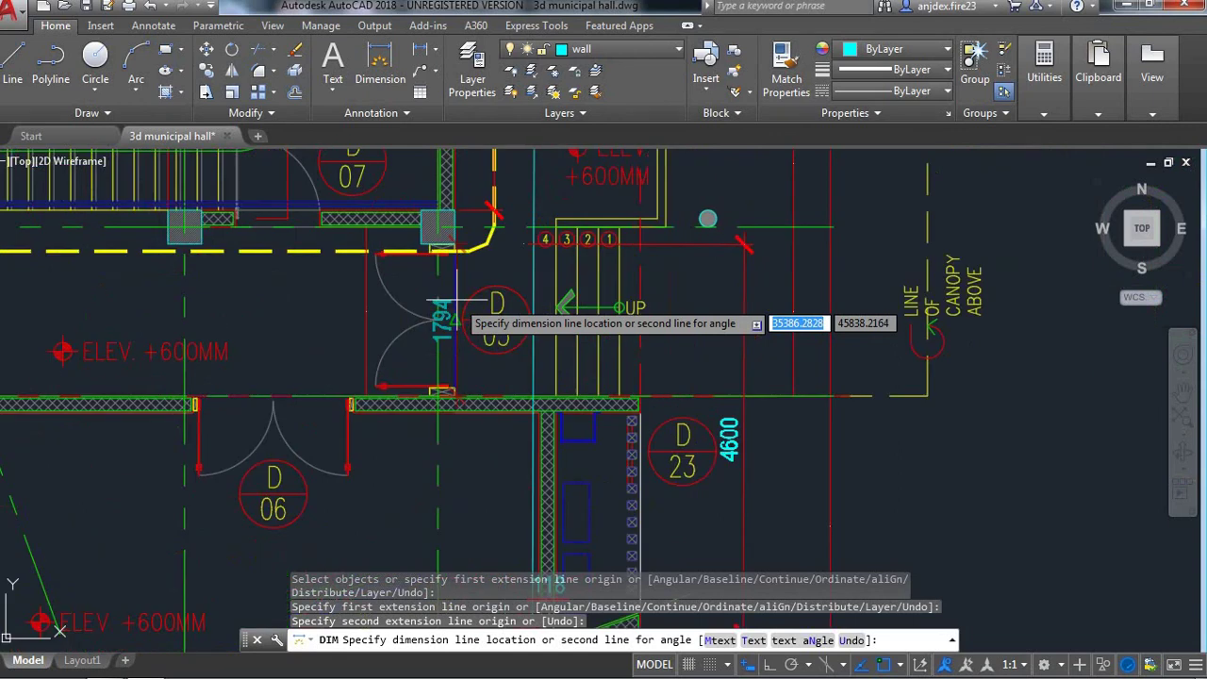
scroll(459, 302, "up", 2)
scroll(457, 302, "down", 1)
scroll(457, 302, "down", 2)
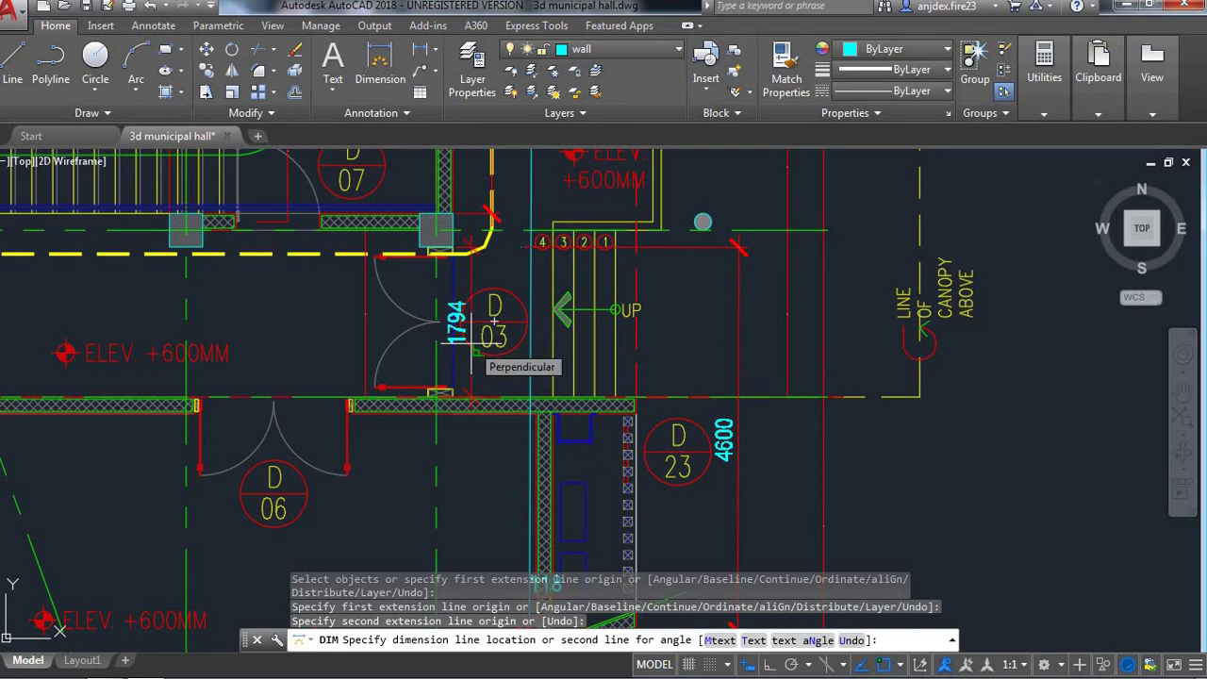
left_click(467, 344)
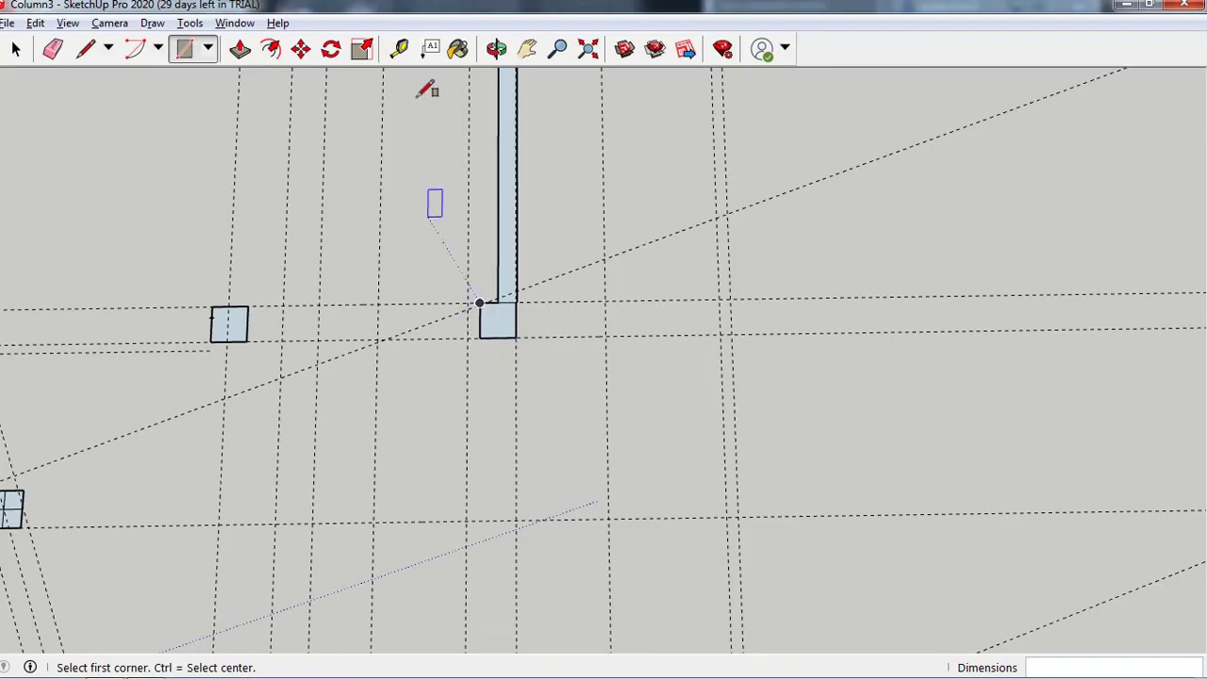
- Create a horizontal guide 1794 mm below the column edge at the long wall's foot
left_click(399, 48)
left_click(552, 332)
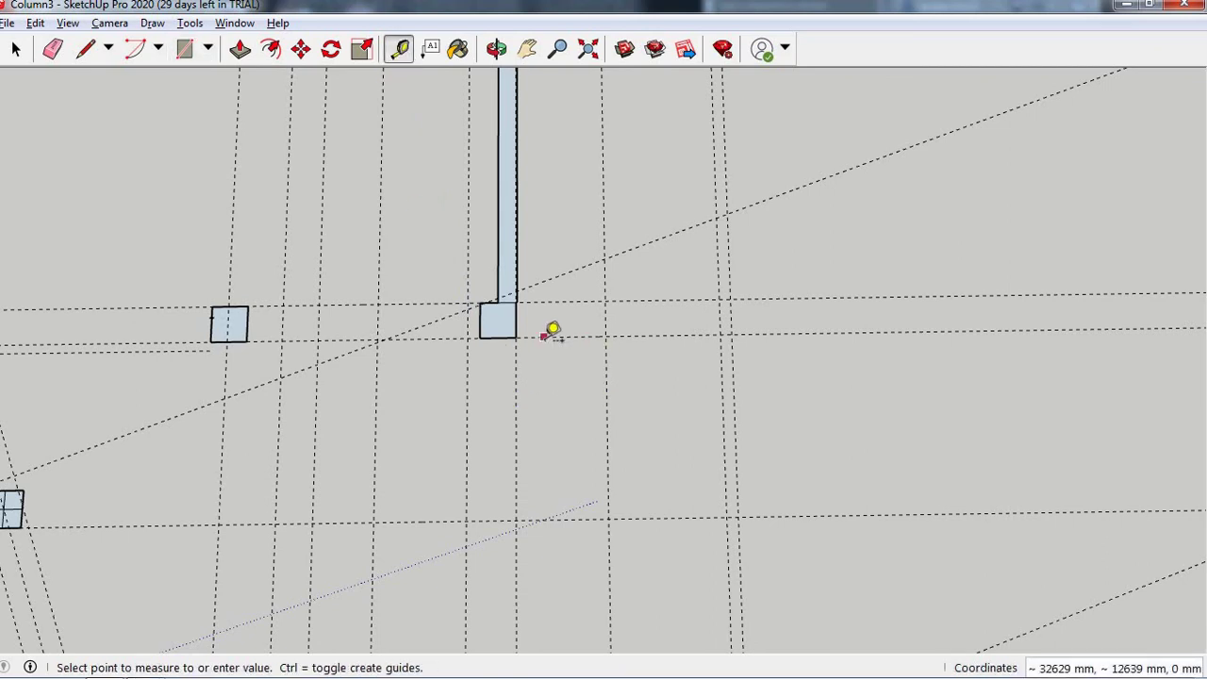
left_click(553, 424)
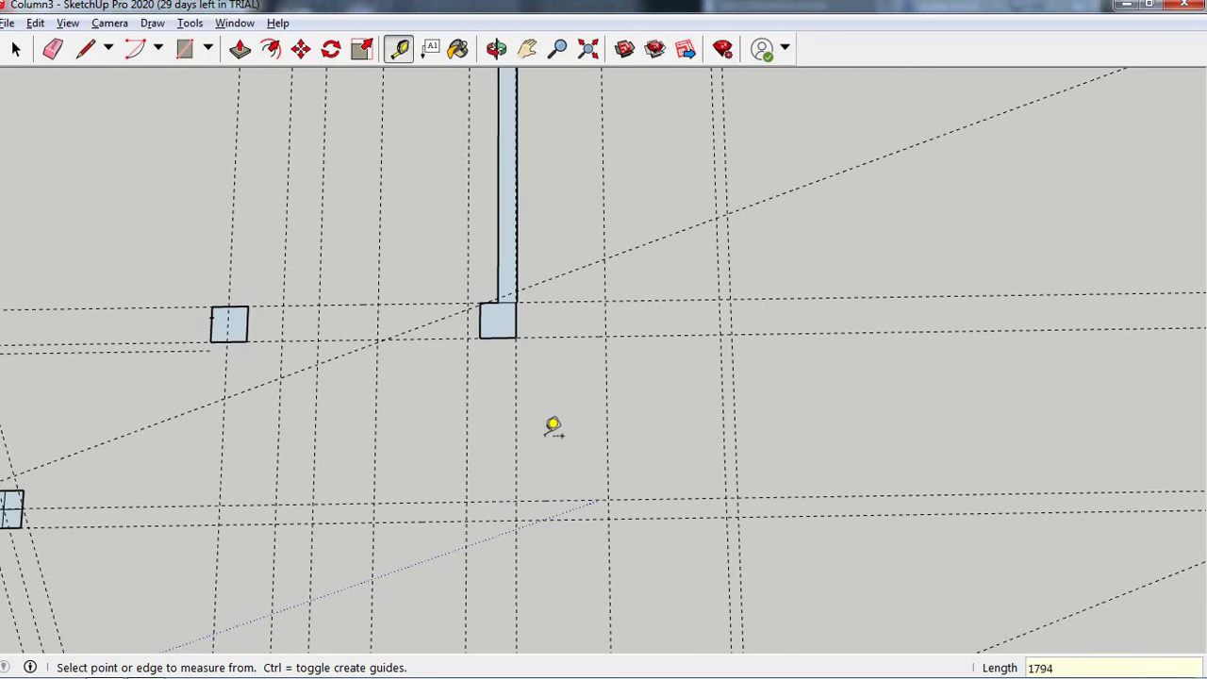
scroll(509, 405, "down", 3)
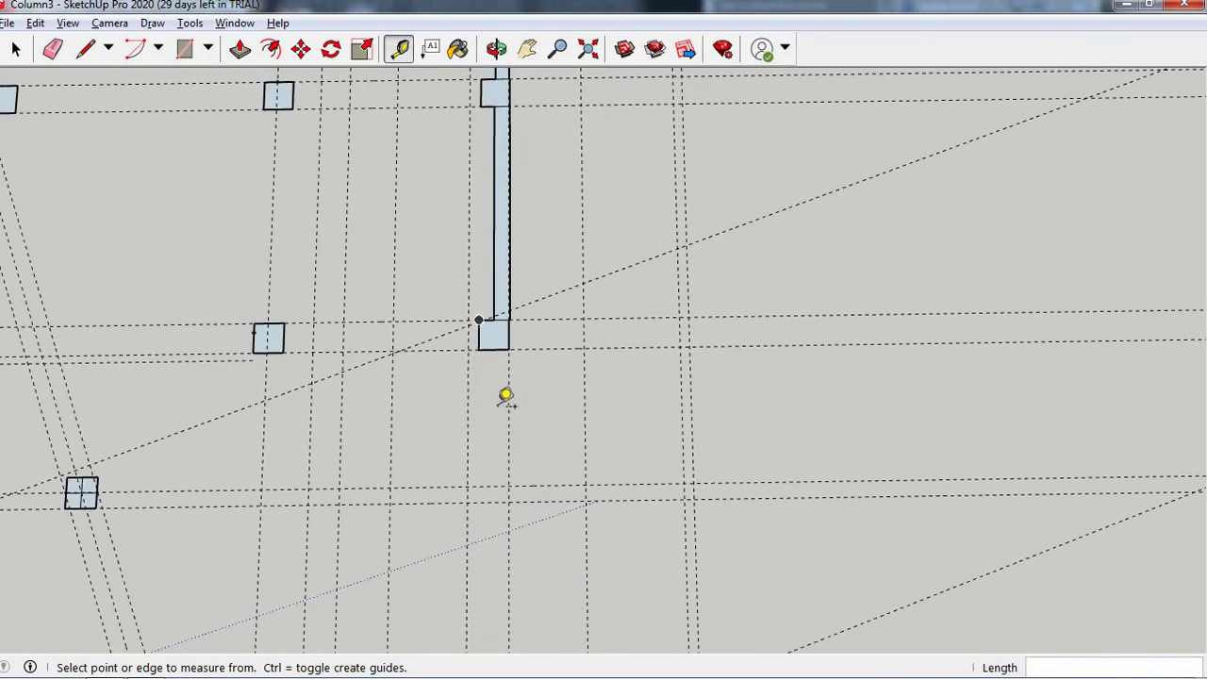
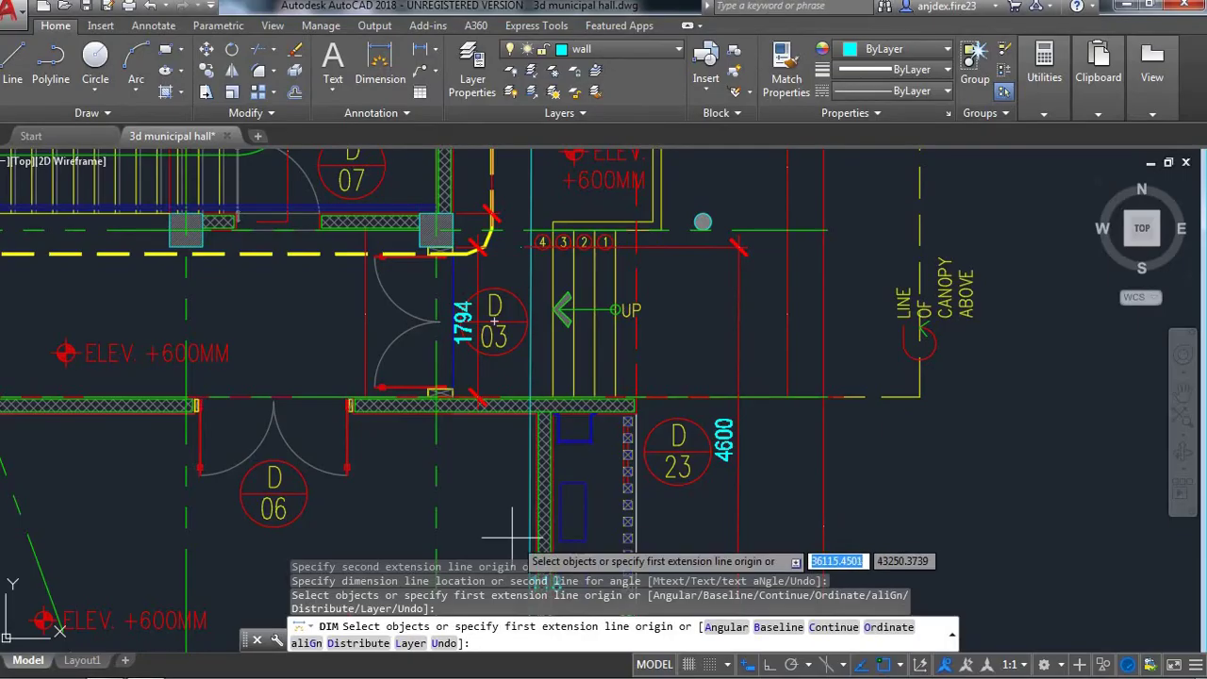
- Zoom out on the Column3 model and switch over to the AutoCAD floor plan
scroll(491, 506, "down", 4)
scroll(387, 494, "up", 2)
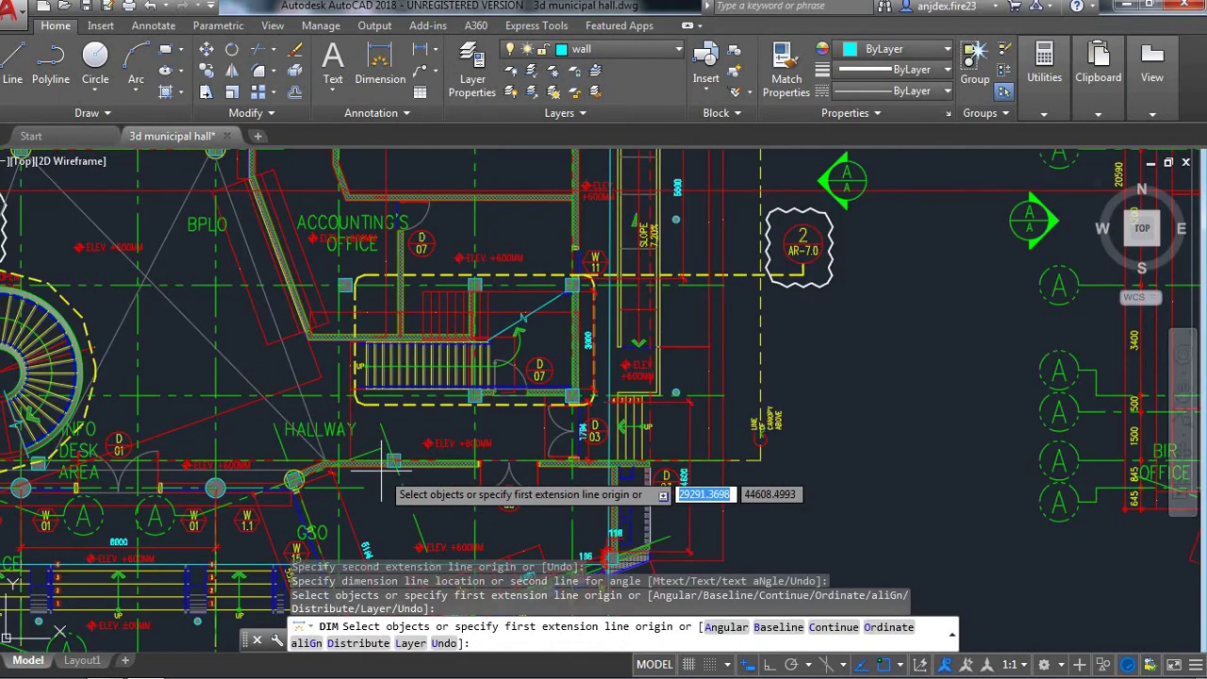
key("Return")
key("Escape")
scroll(406, 476, "up", 2)
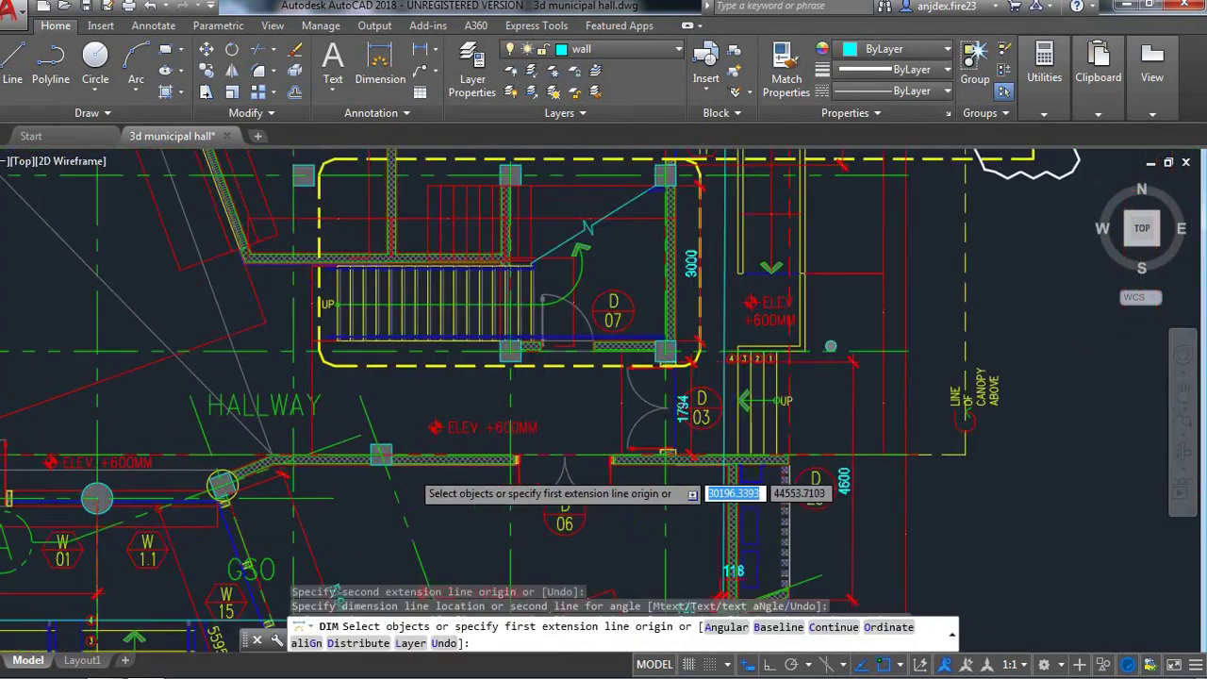
scroll(420, 463, "up", 2)
scroll(422, 464, "down", 3)
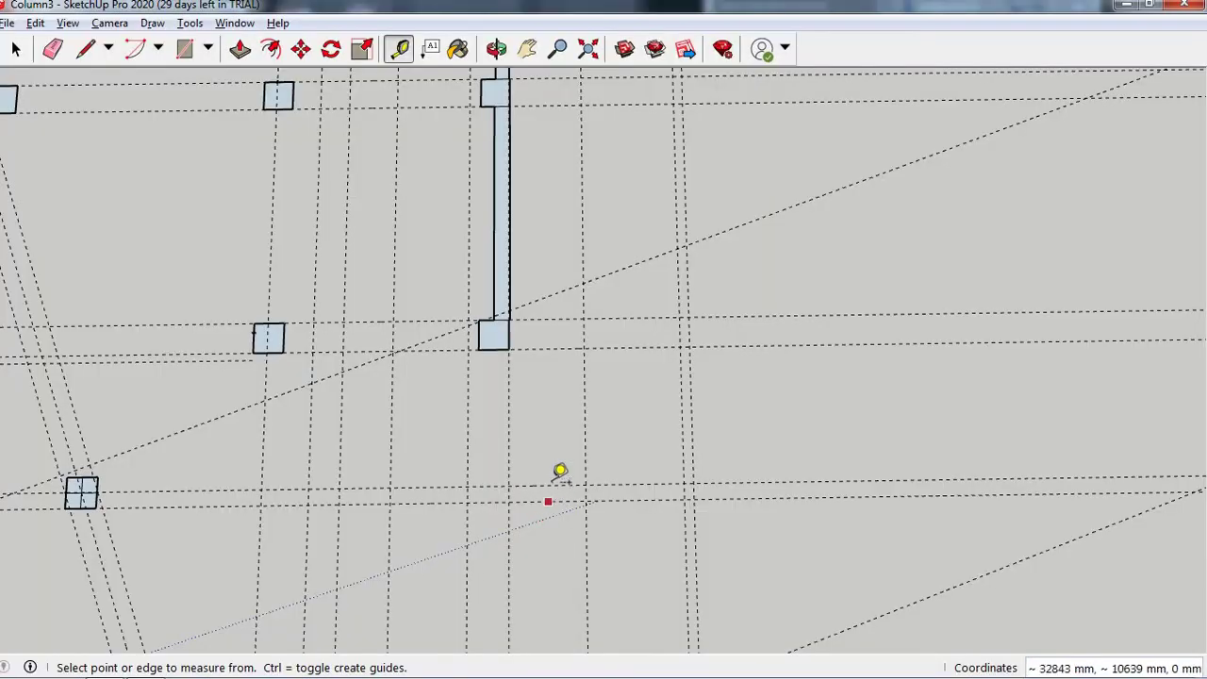
scroll(547, 439, "down", 1)
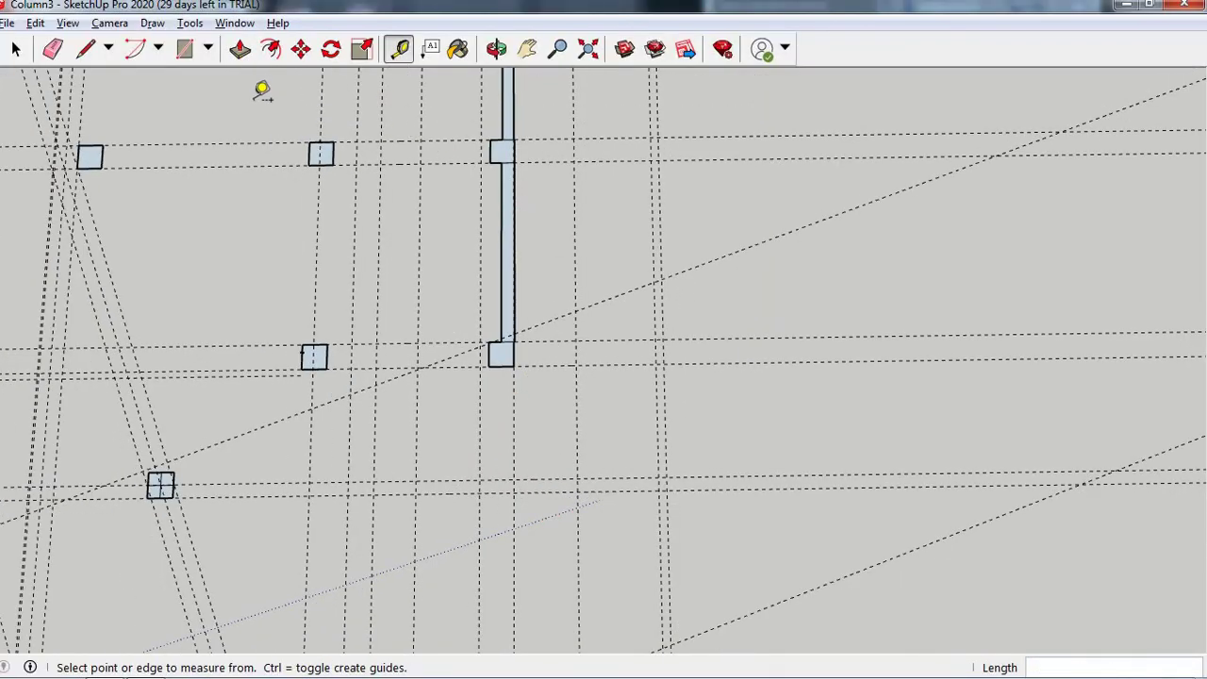
scroll(451, 339, "down", 1)
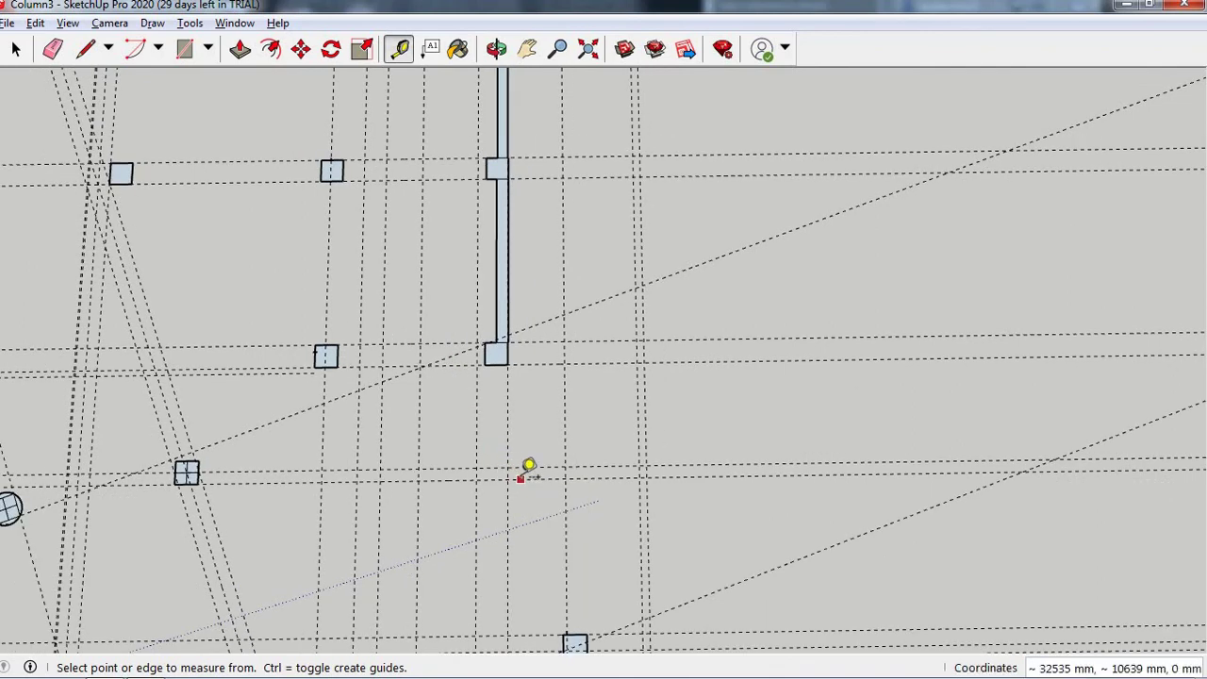
key("alt+Tab")
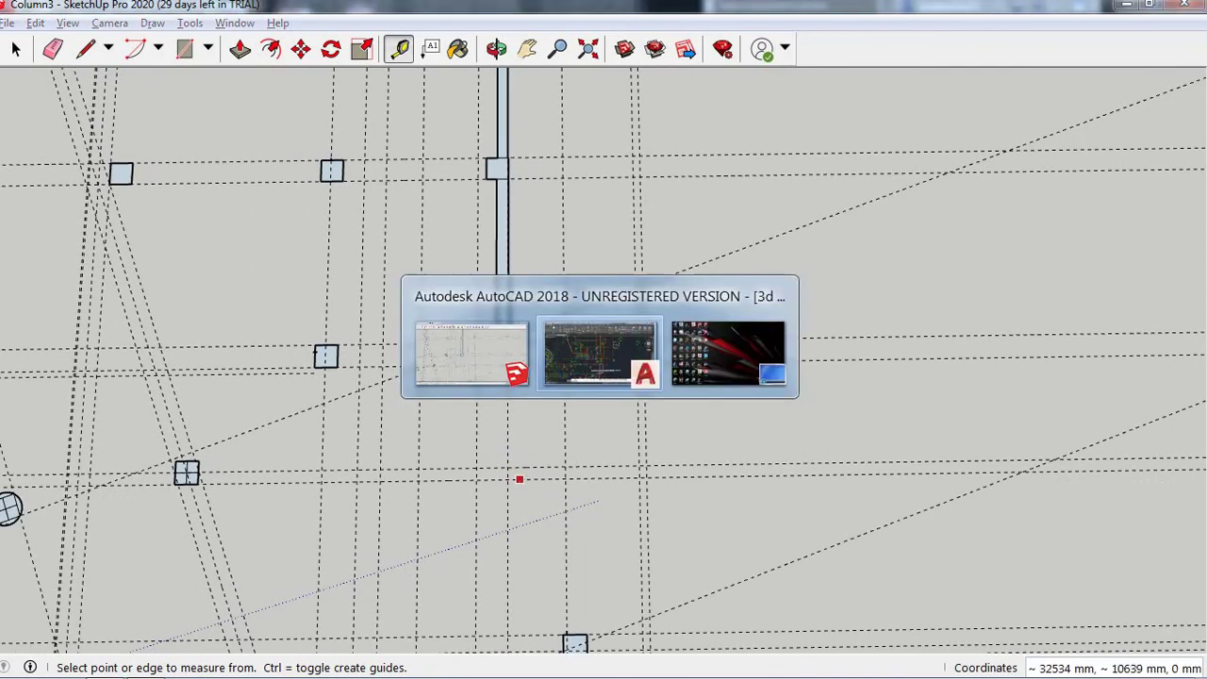
- Zoom in on the corner column between rooms 118 and 135, then return to SketchUp
scroll(624, 536, "up", 3)
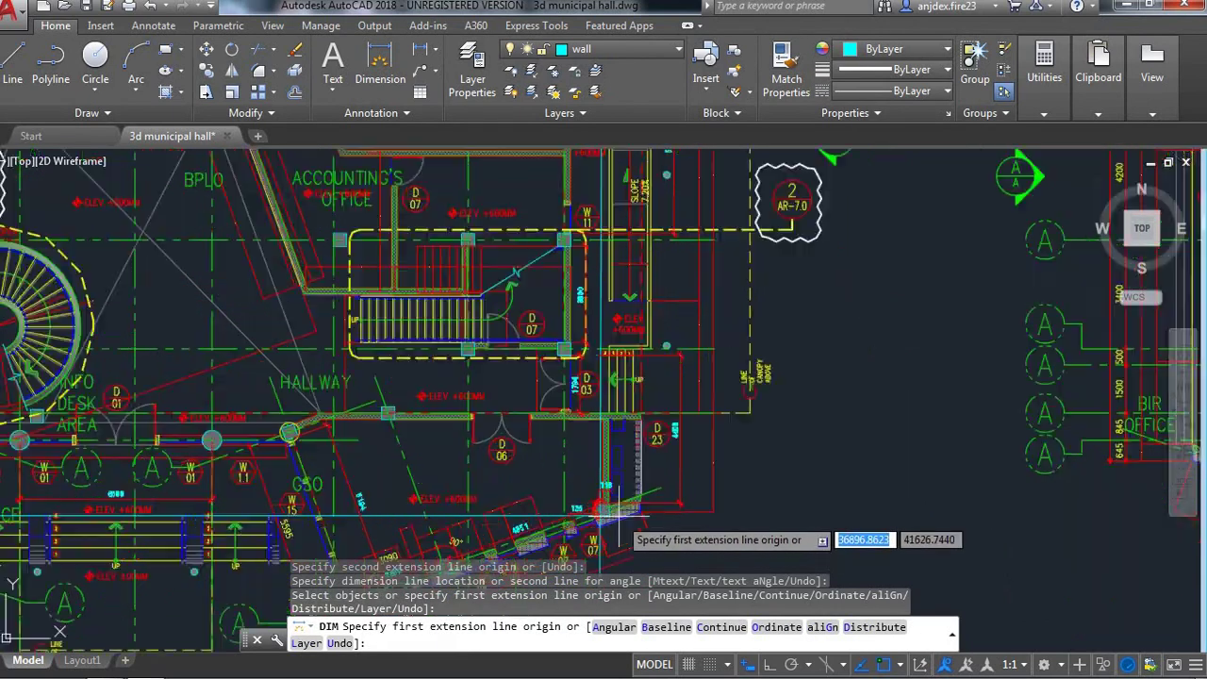
scroll(603, 510, "up", 5)
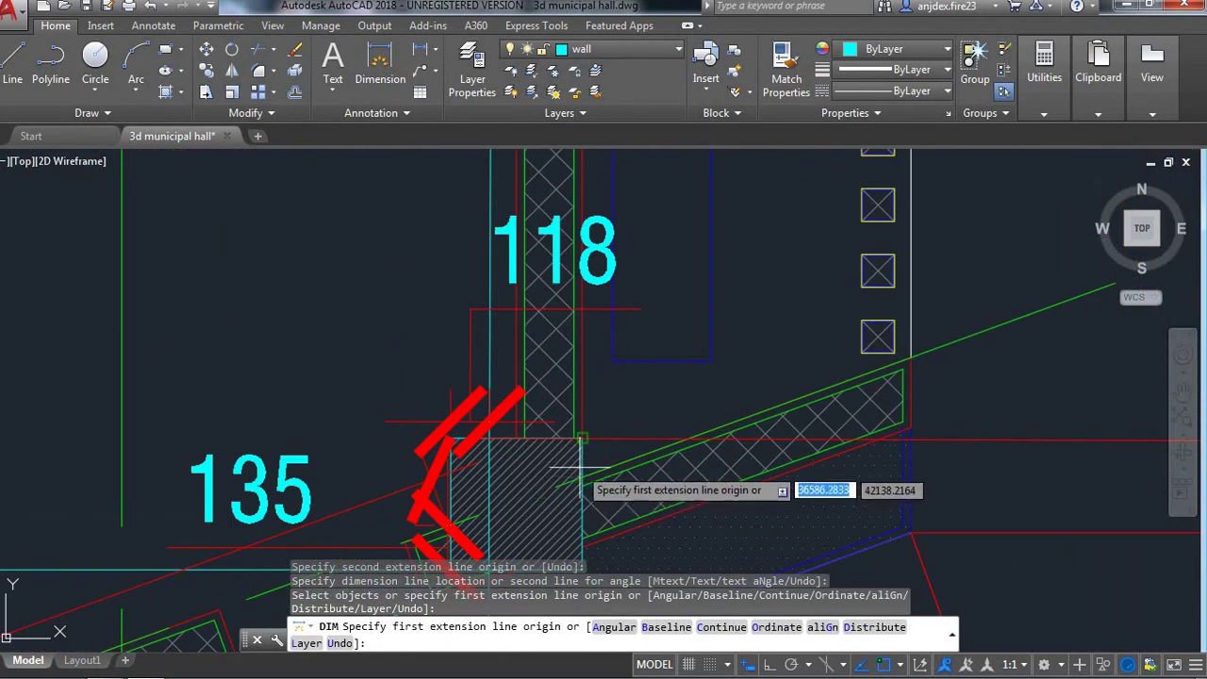
scroll(557, 481, "down", 3)
scroll(562, 471, "down", 3)
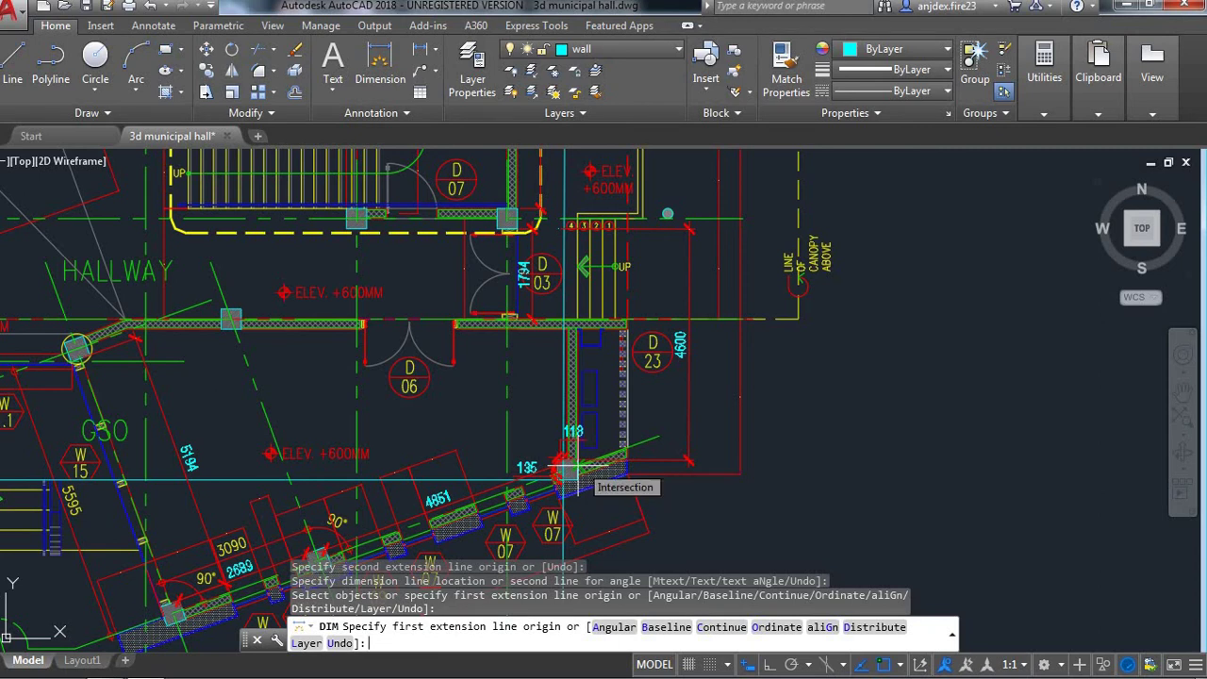
key("alt+Tab")
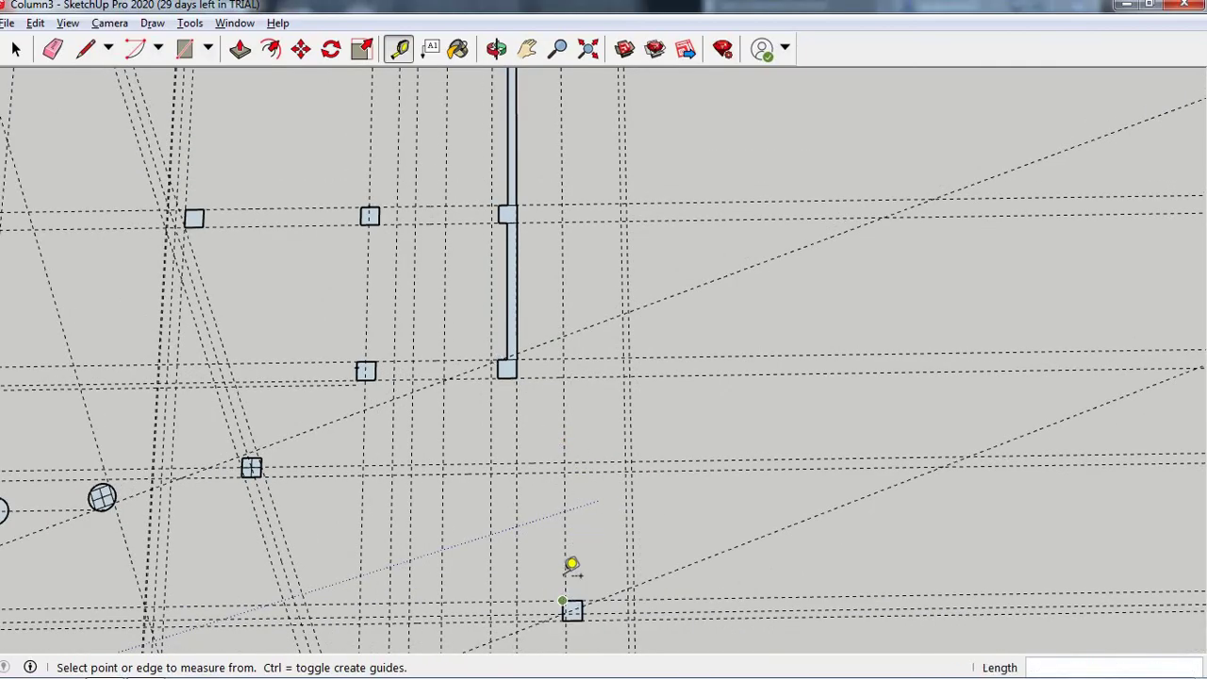
- Move the vertical guide onto the midpoint of the column's top edge
scroll(571, 564, "up", 2)
scroll(574, 526, "up", 2)
scroll(573, 573, "up", 2)
scroll(571, 504, "up", 2)
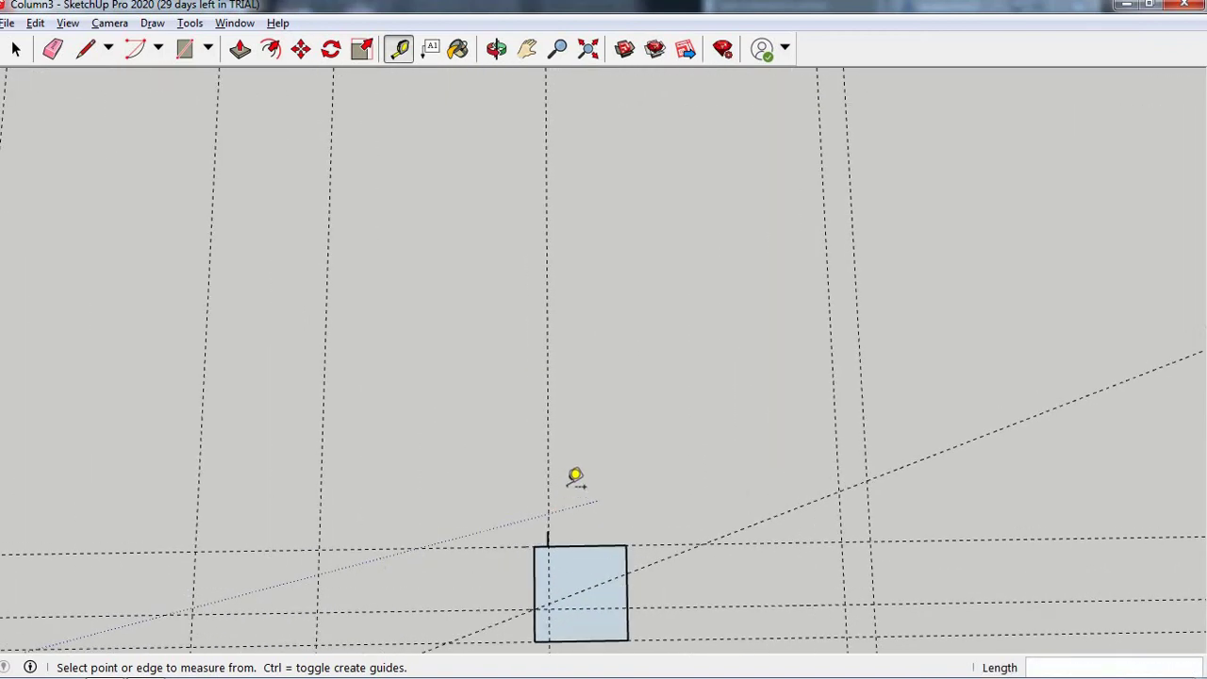
scroll(590, 391, "down", 1)
scroll(593, 397, "down", 2)
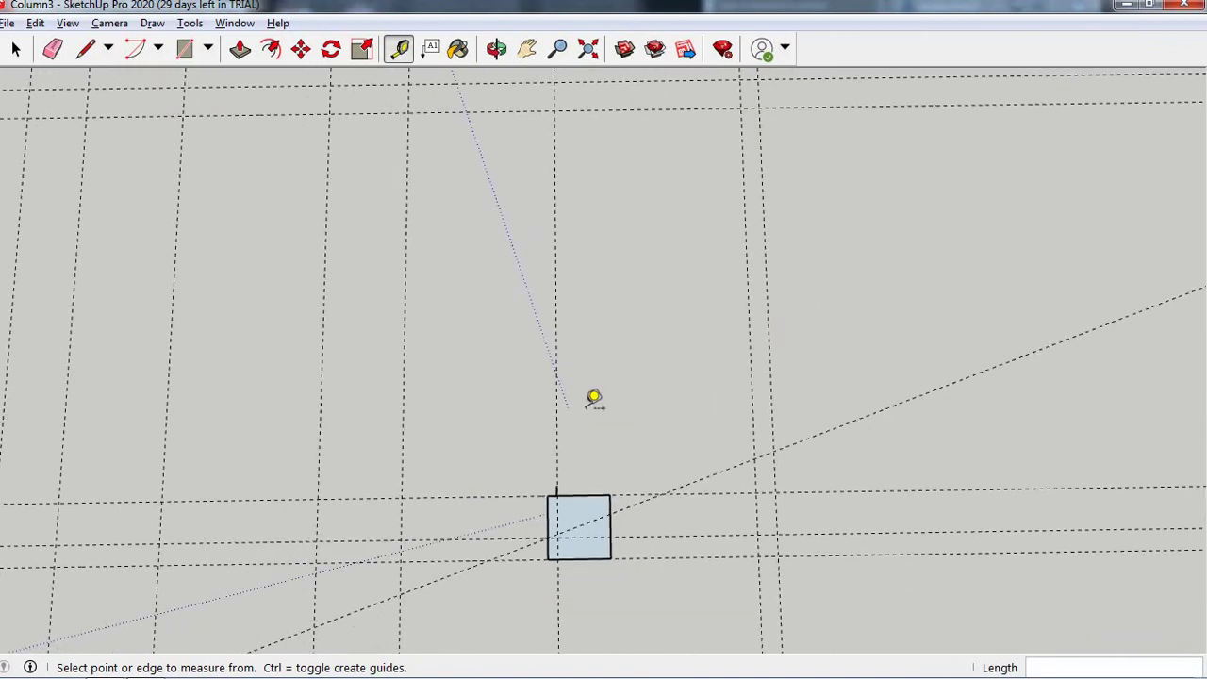
key("m")
left_click(559, 426)
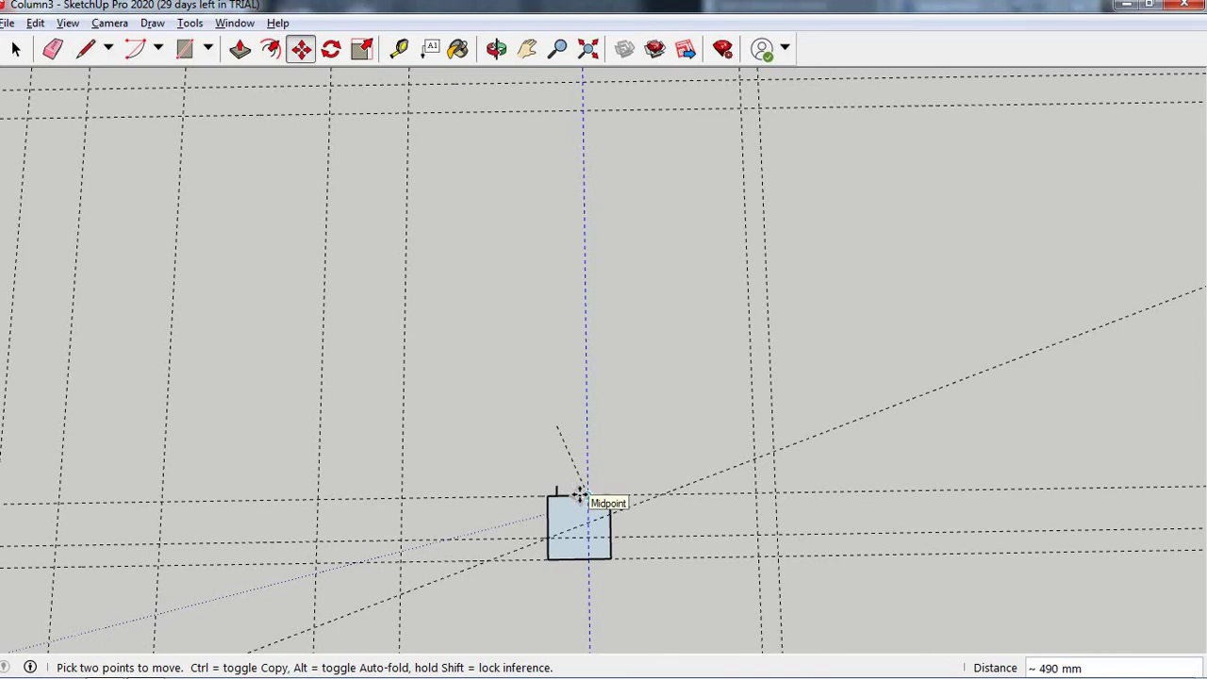
left_click(580, 494)
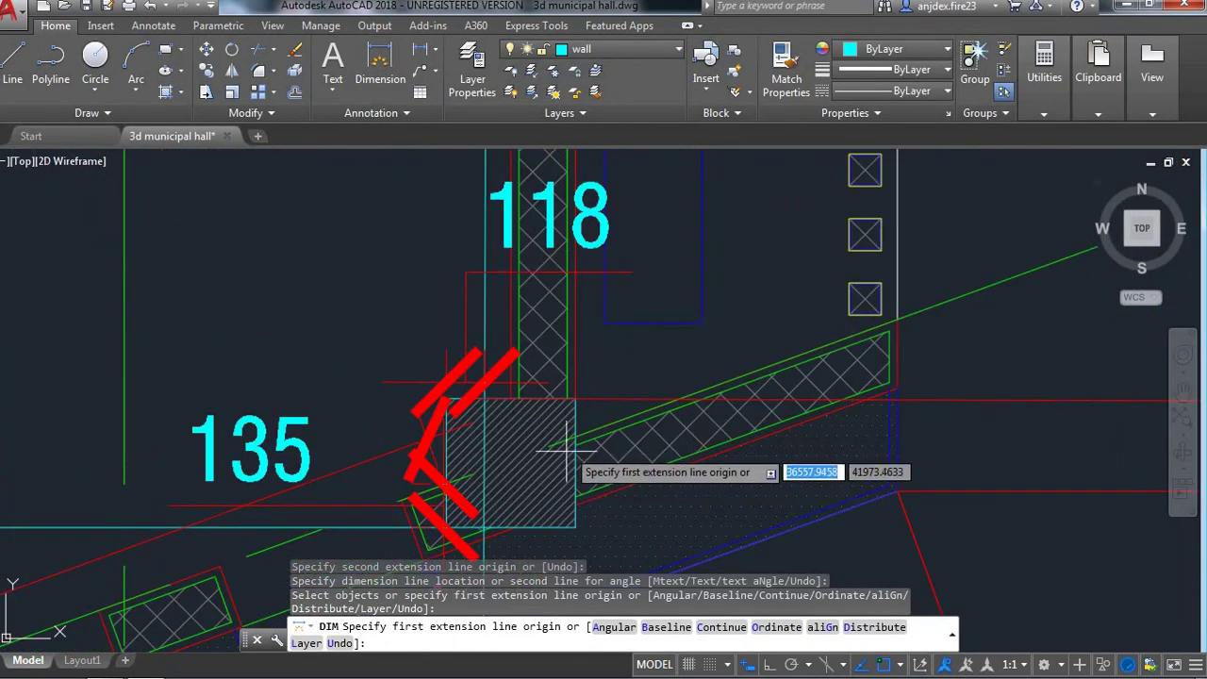
- Zoom in on the hatched corner column by rooms 118 and 135, then go back to SketchUp
scroll(545, 404, "up", 2)
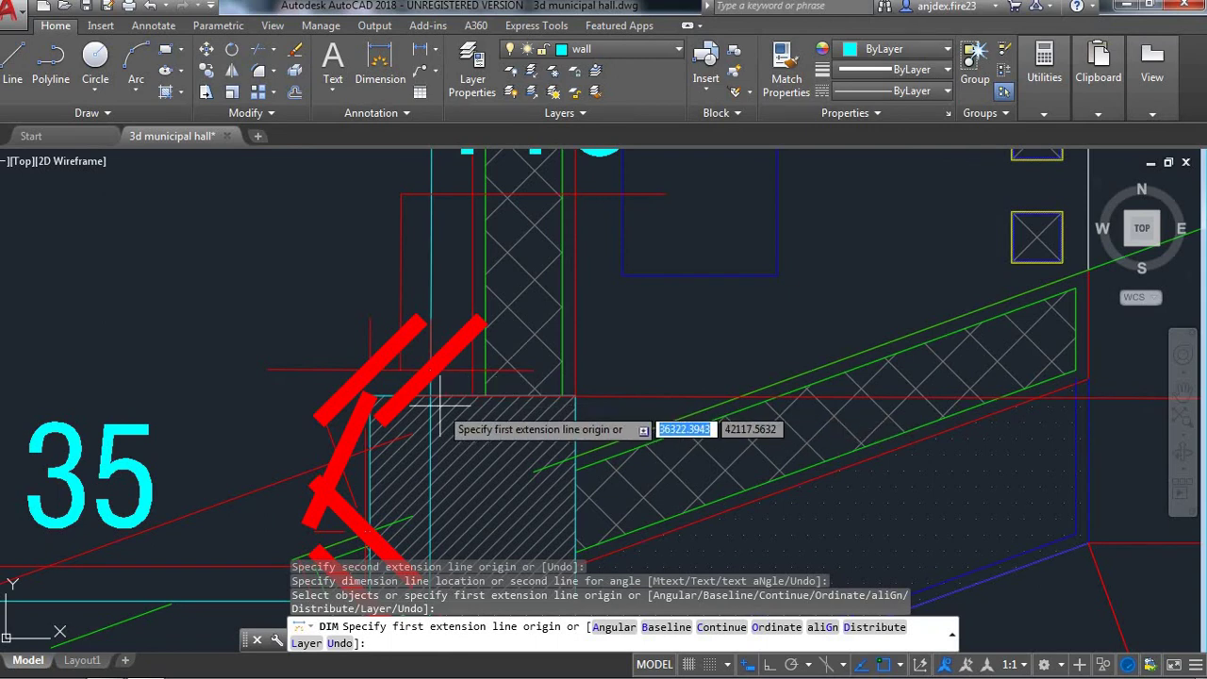
scroll(476, 434, "down", 4)
scroll(481, 459, "down", 2)
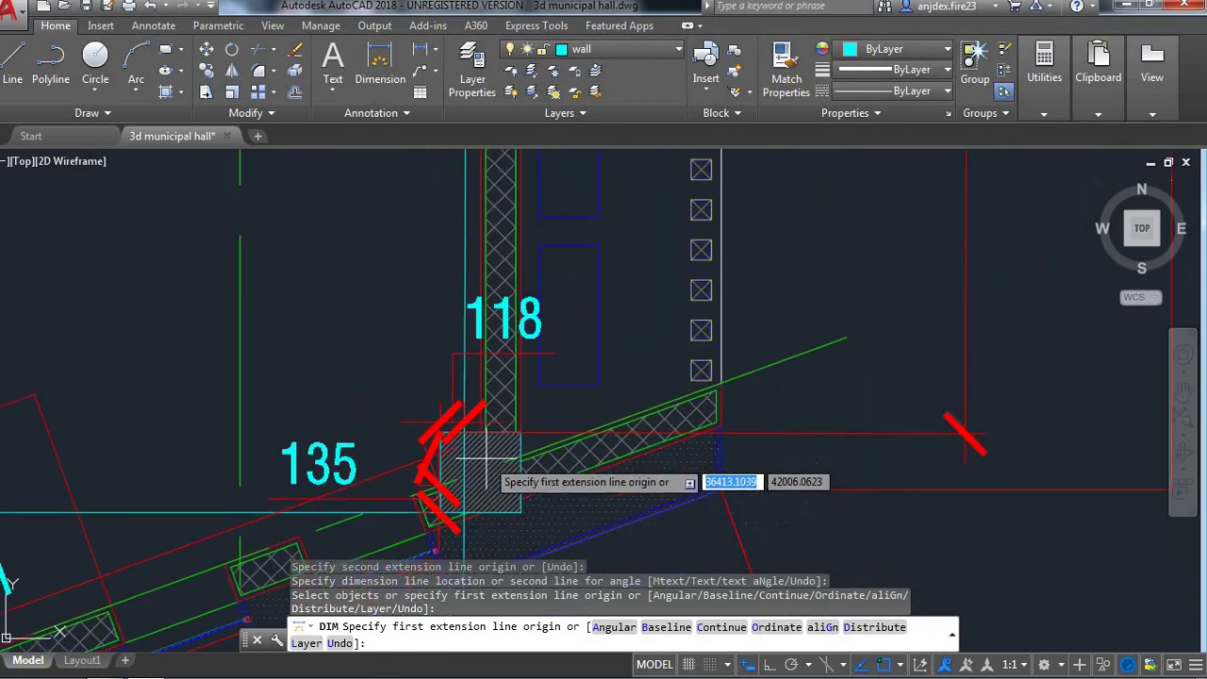
key("alt")
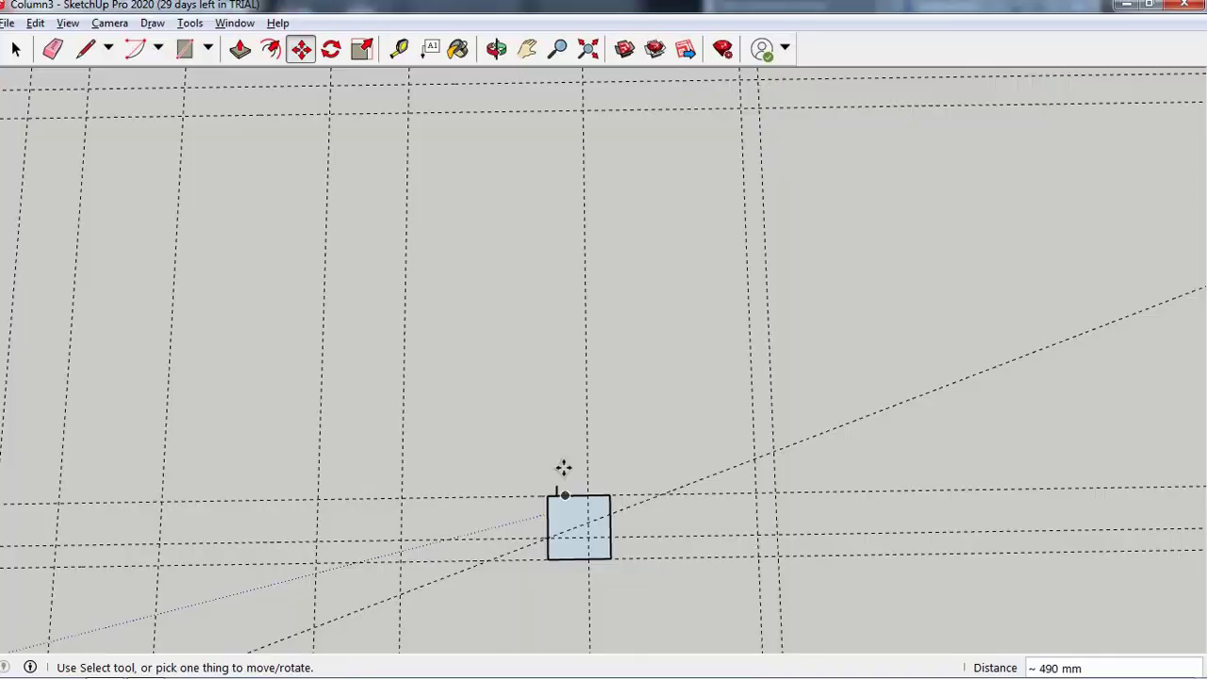
scroll(612, 494, "up", 2)
scroll(612, 493, "up", 3)
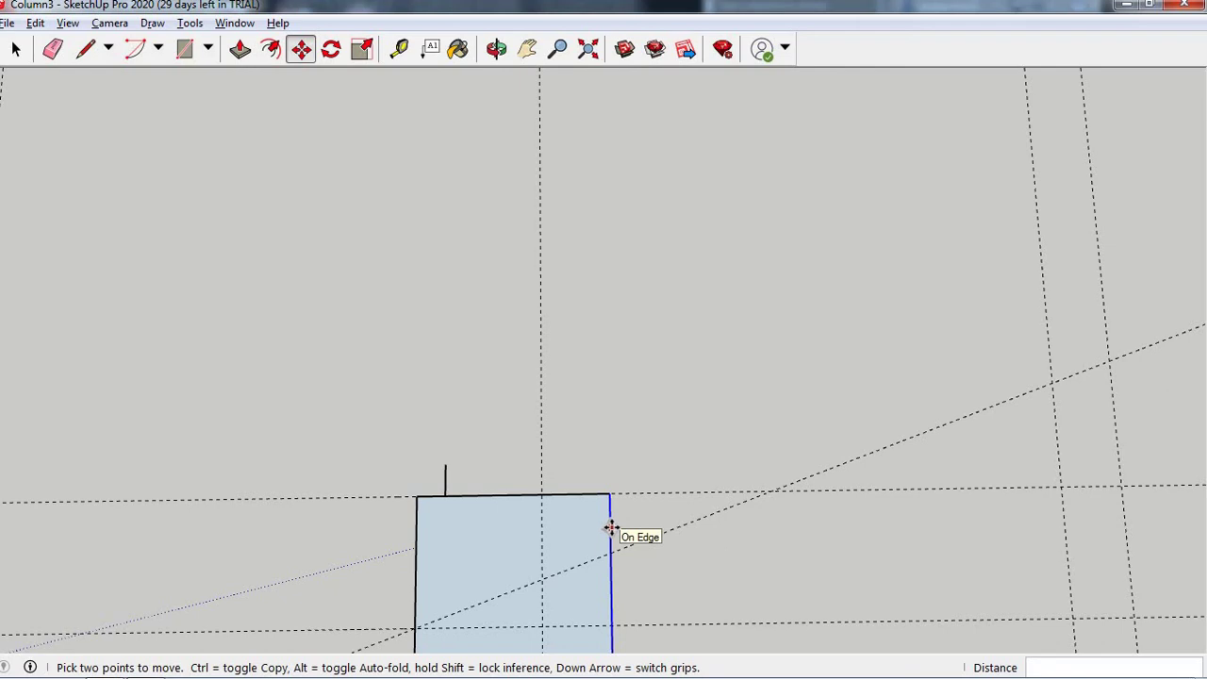
- With Tape Measure, offset a guide from the column's right edge into the square, then zoom out
key("t")
left_click(610, 525)
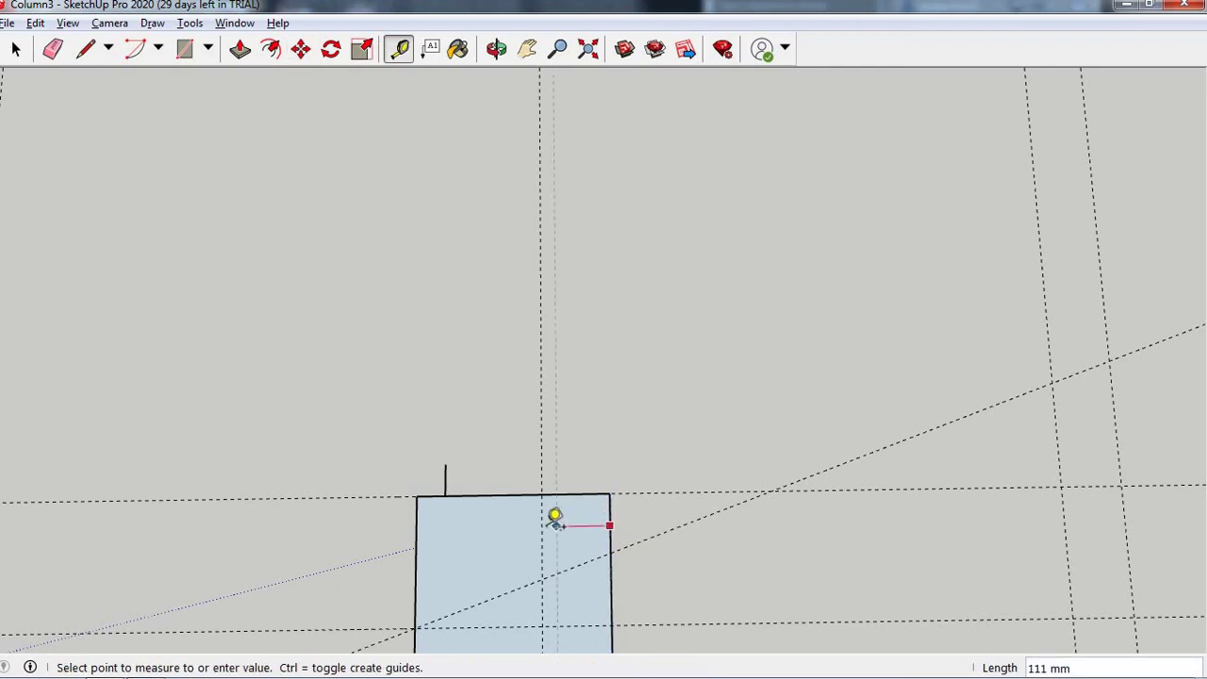
left_click(521, 524)
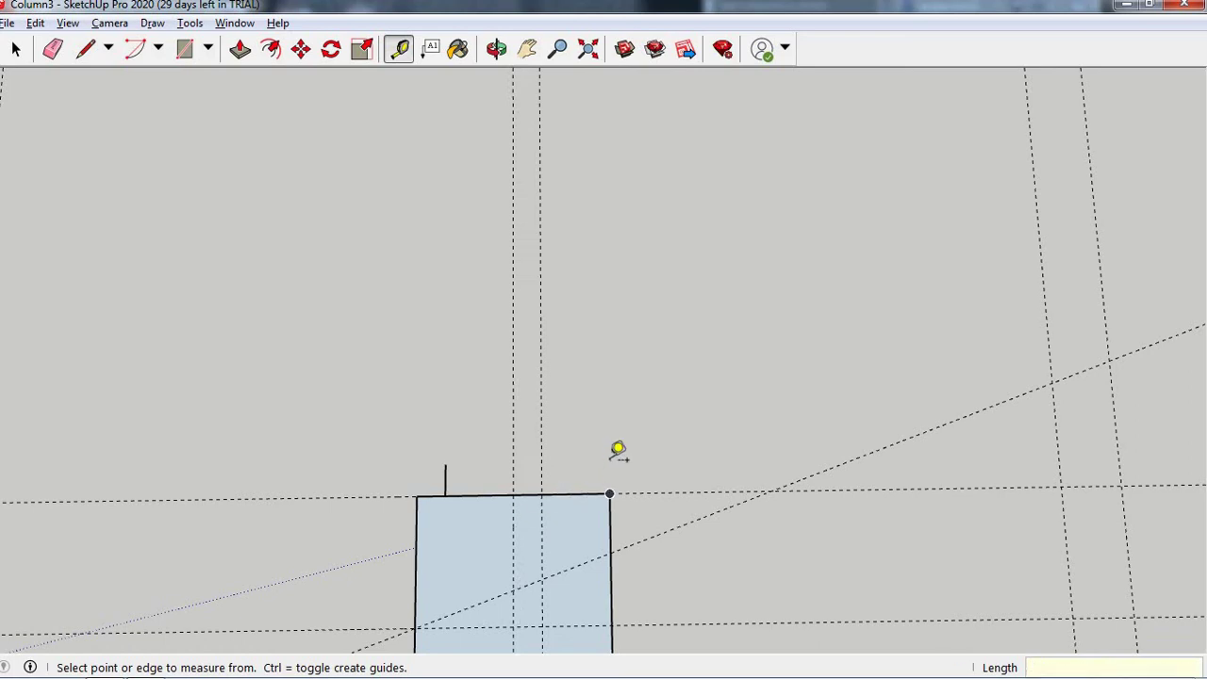
key("e")
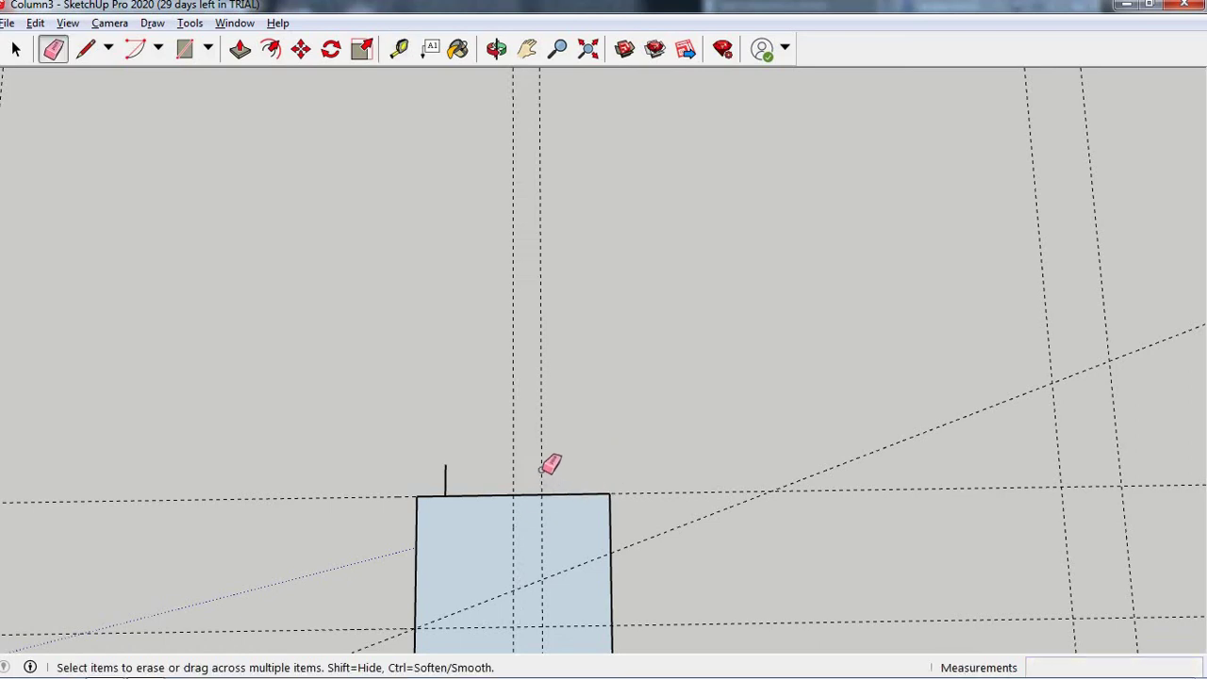
scroll(566, 566, "down", 2)
scroll(576, 566, "down", 3)
scroll(603, 132, "down", 2)
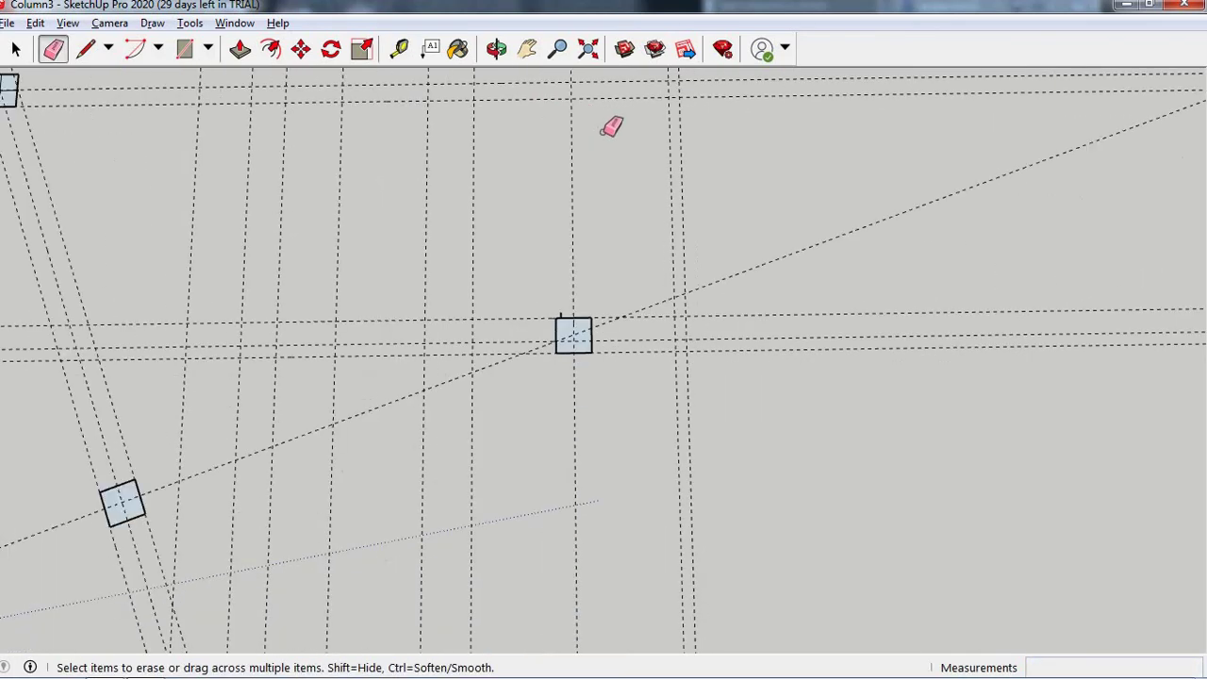
scroll(641, 482, "down", 2)
scroll(587, 180, "down", 2)
scroll(588, 312, "up", 1)
scroll(566, 204, "down", 1)
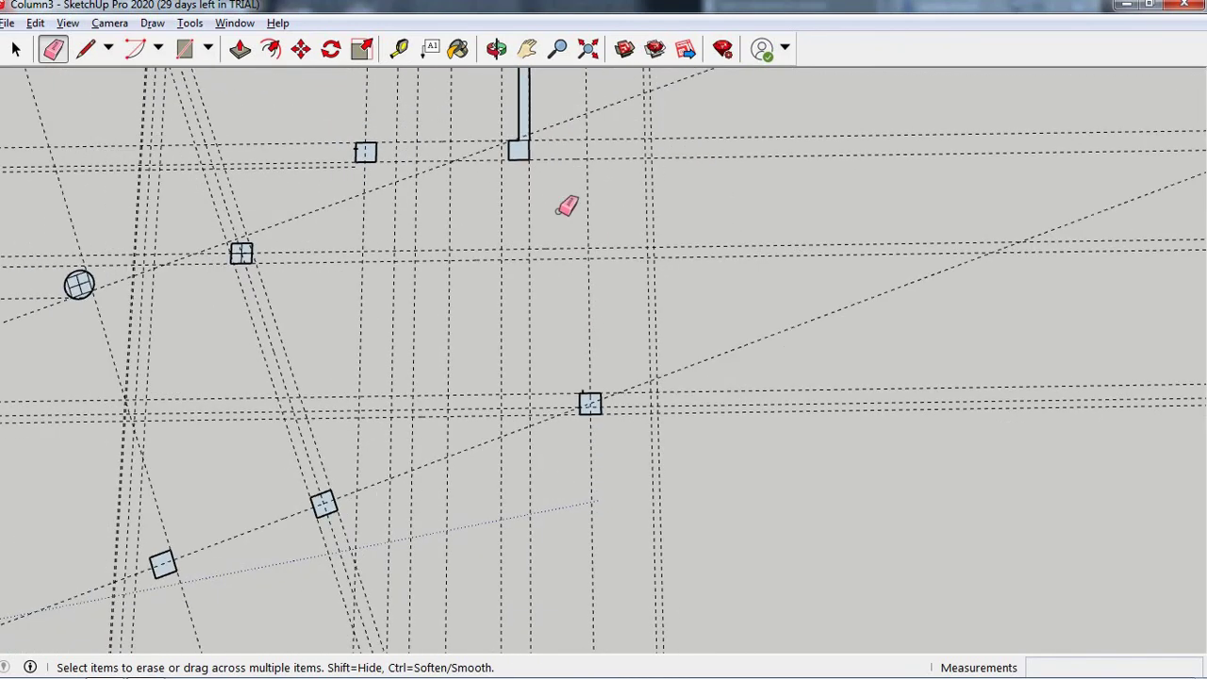
scroll(563, 199, "up", 2)
scroll(563, 198, "up", 2)
scroll(566, 217, "down", 2)
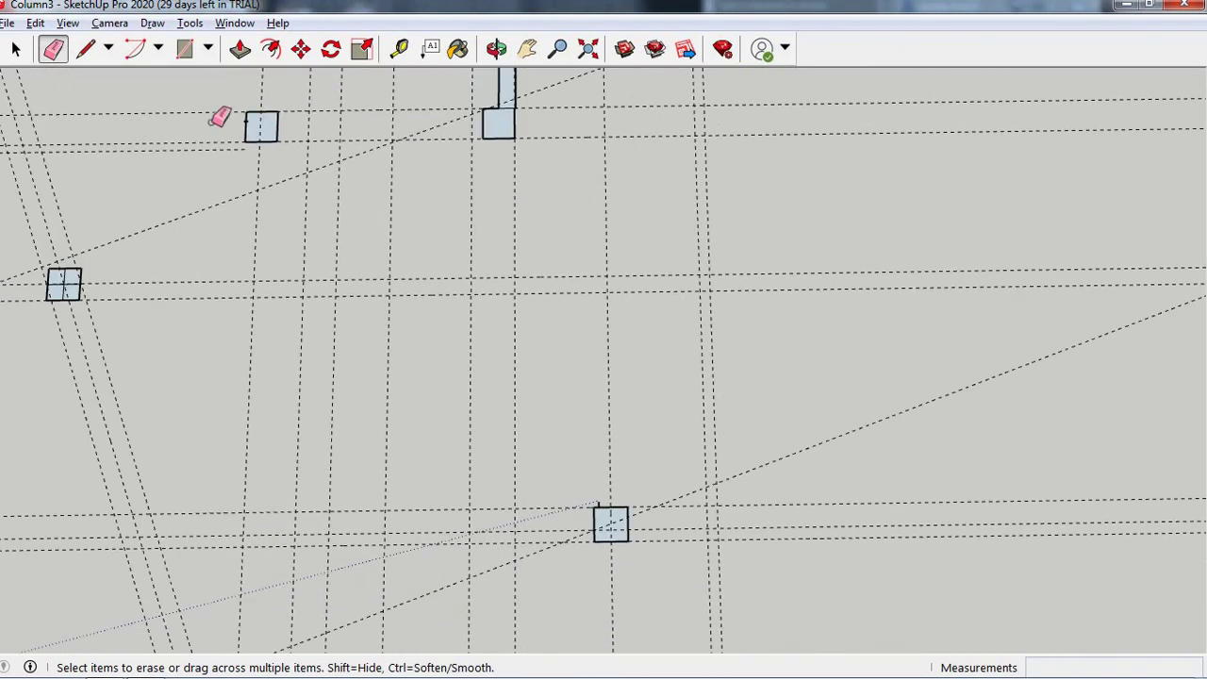
- Draw rectangles down from the upper column, up from the lower column, and across to the left column
left_click(184, 49)
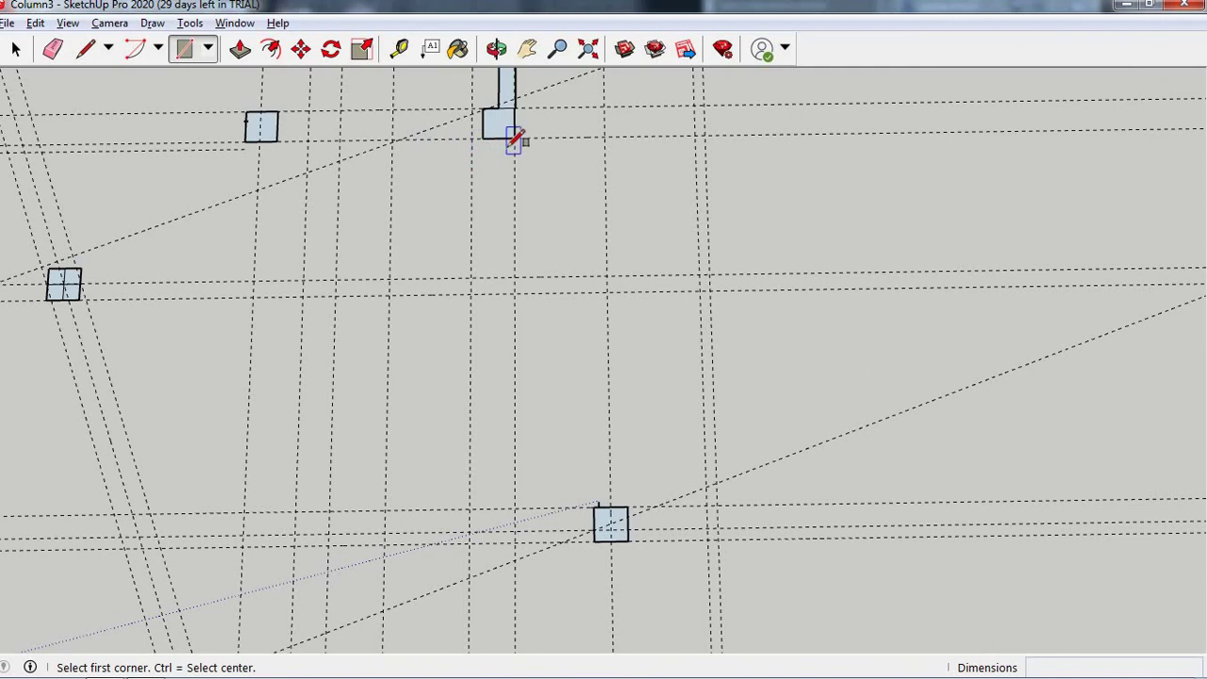
left_click(514, 137)
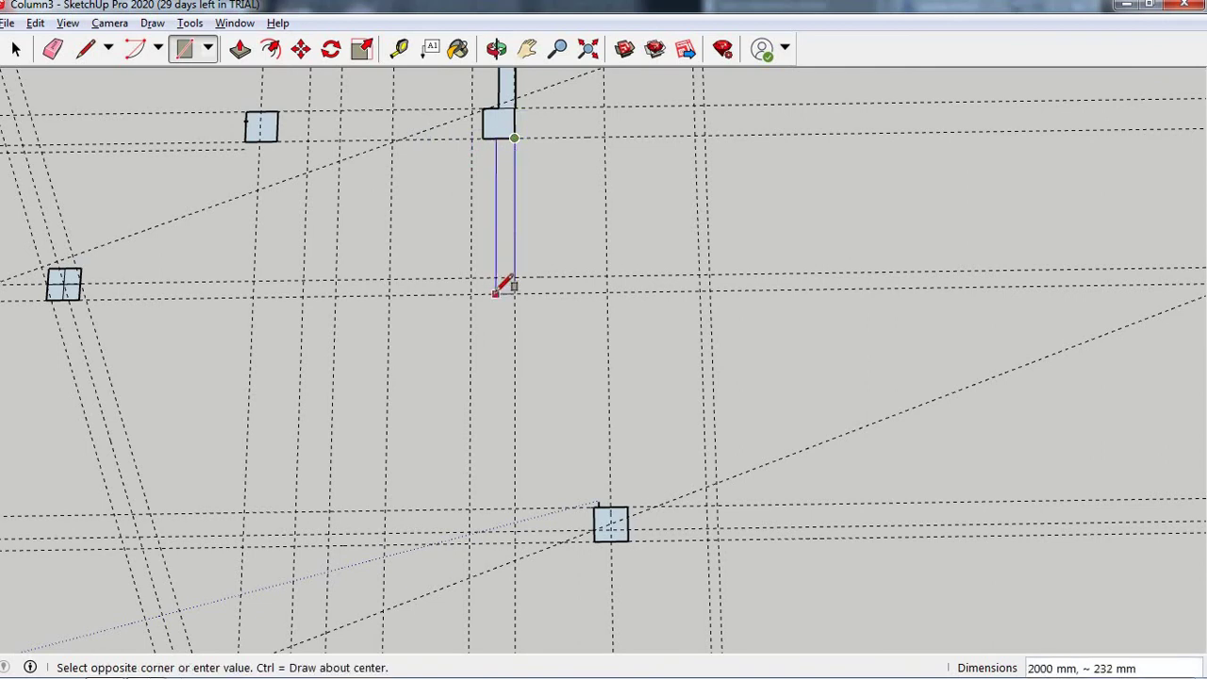
left_click(496, 293)
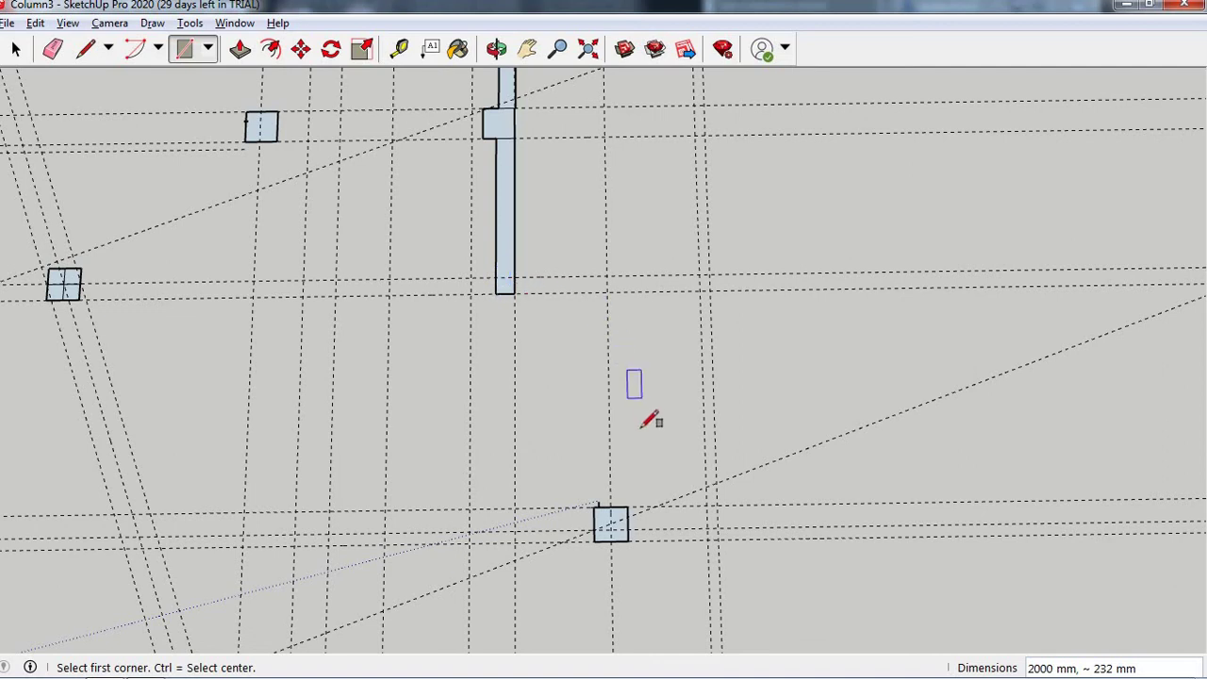
left_click(627, 507)
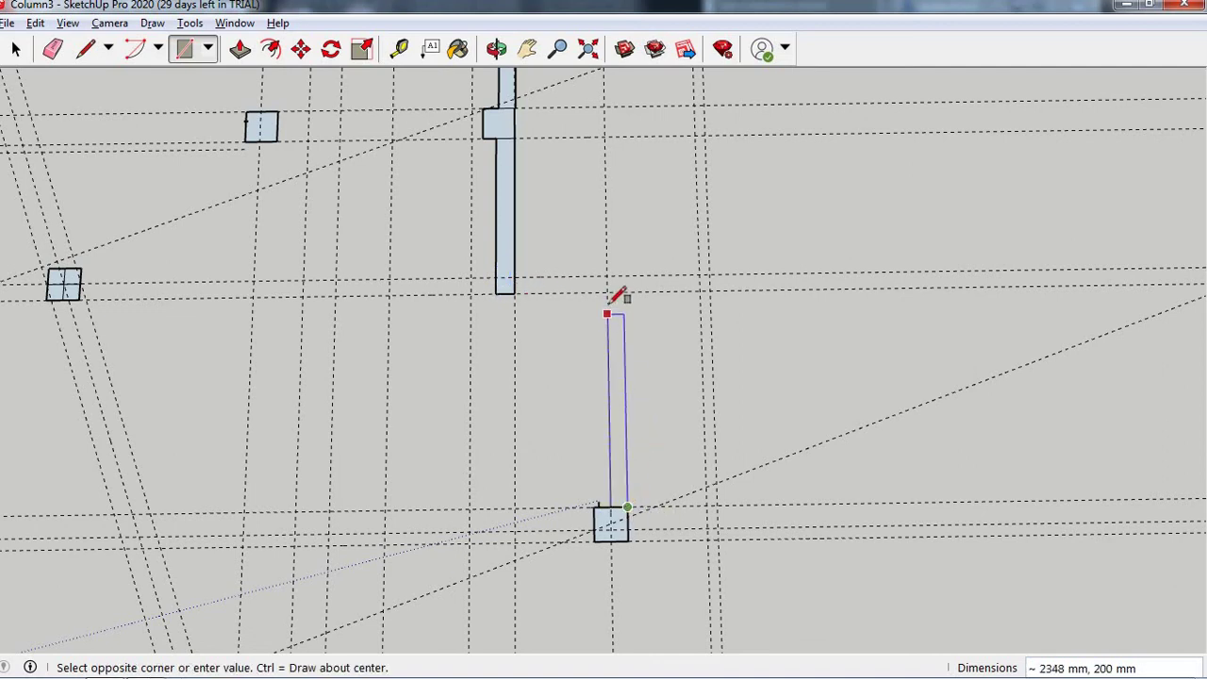
left_click(608, 275)
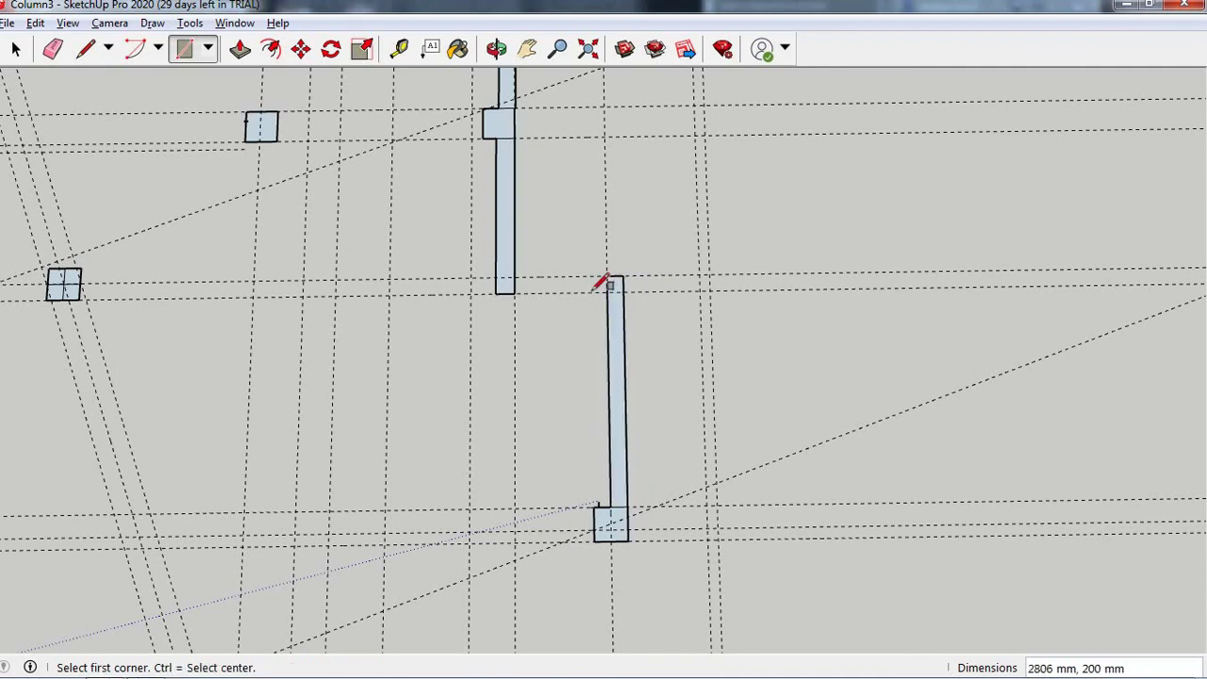
left_click(623, 275)
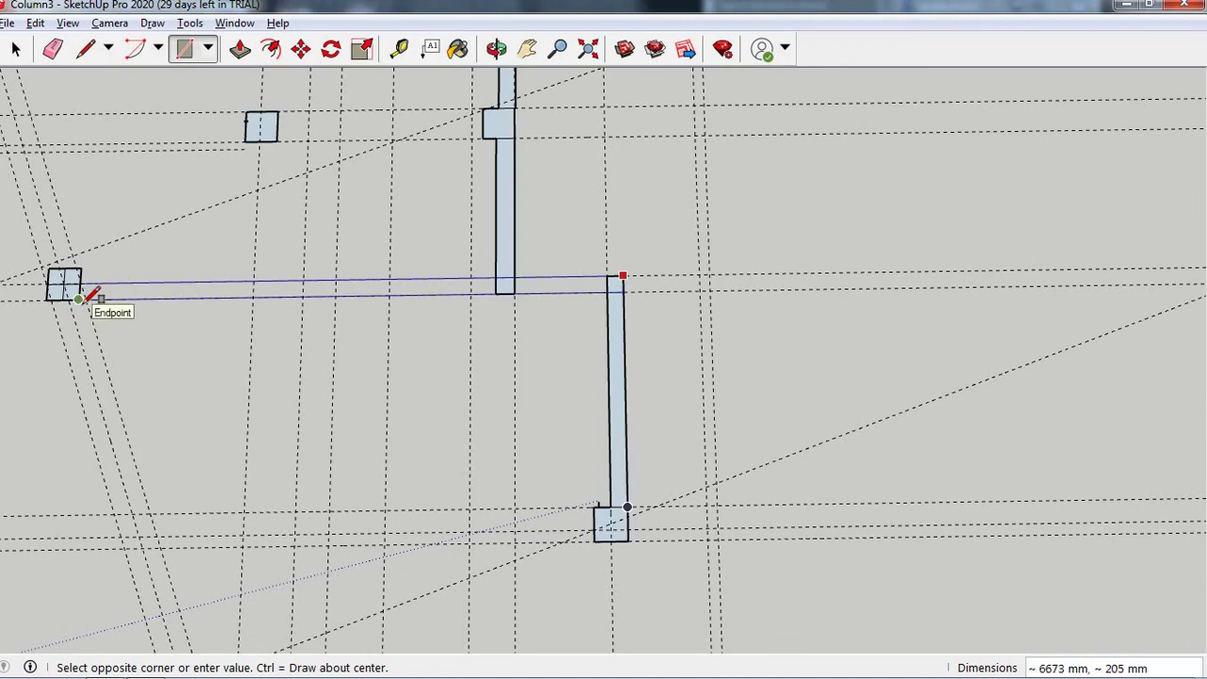
left_click(78, 299)
scroll(485, 337, "down", 2)
scroll(558, 362, "down", 2)
scroll(579, 382, "down", 2)
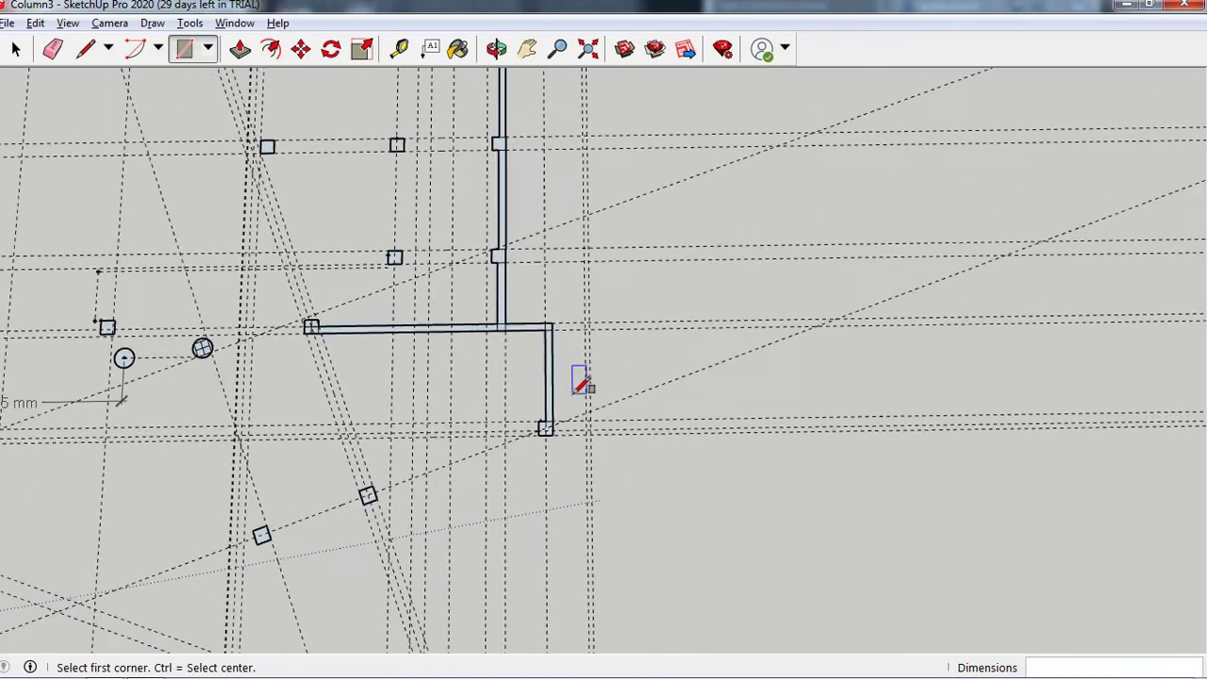
scroll(579, 382, "down", 2)
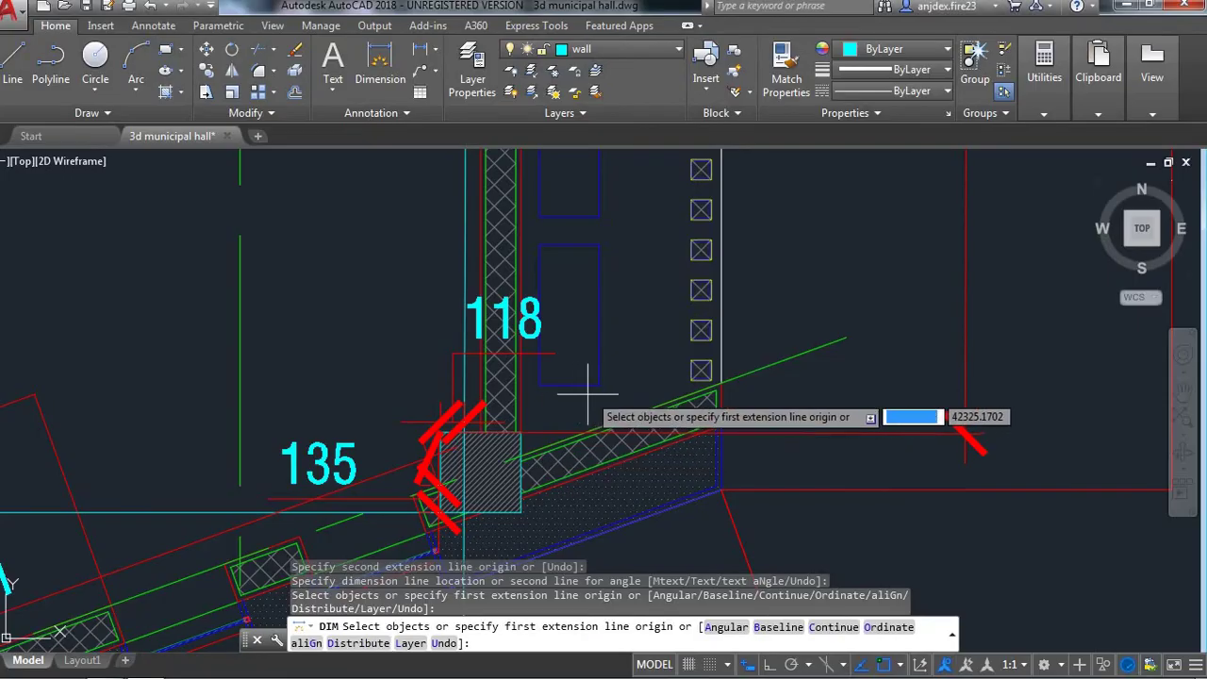
scroll(589, 387, "down", 3)
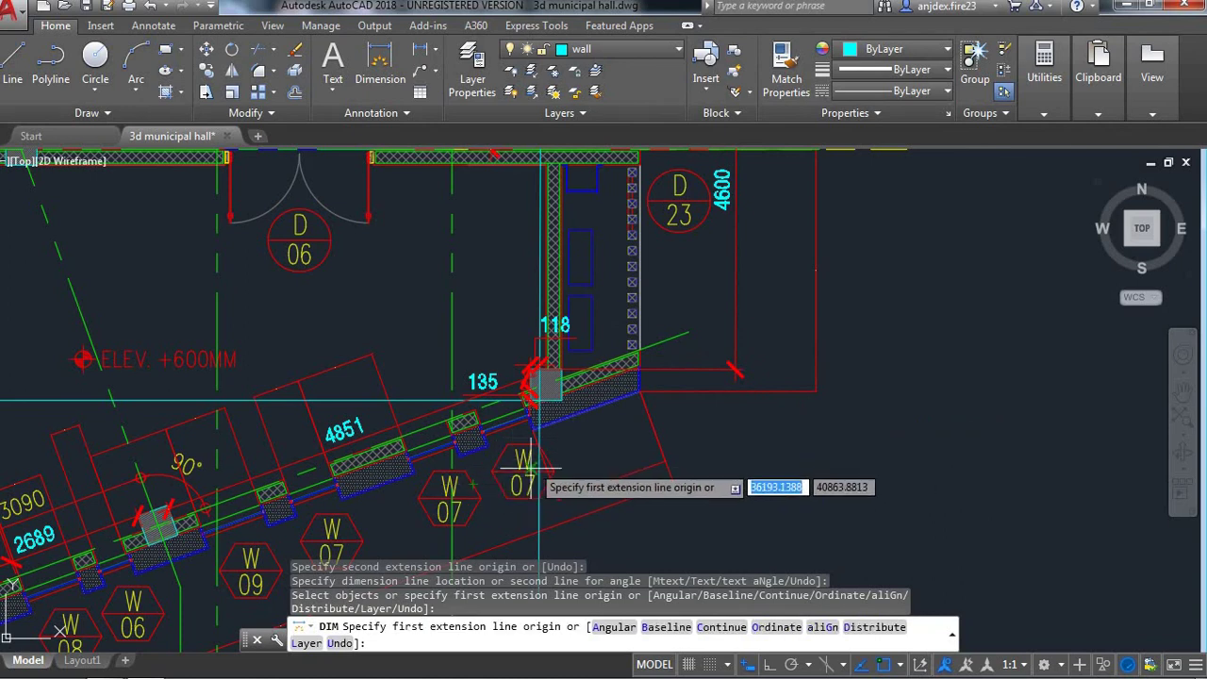
scroll(613, 396, "down", 2)
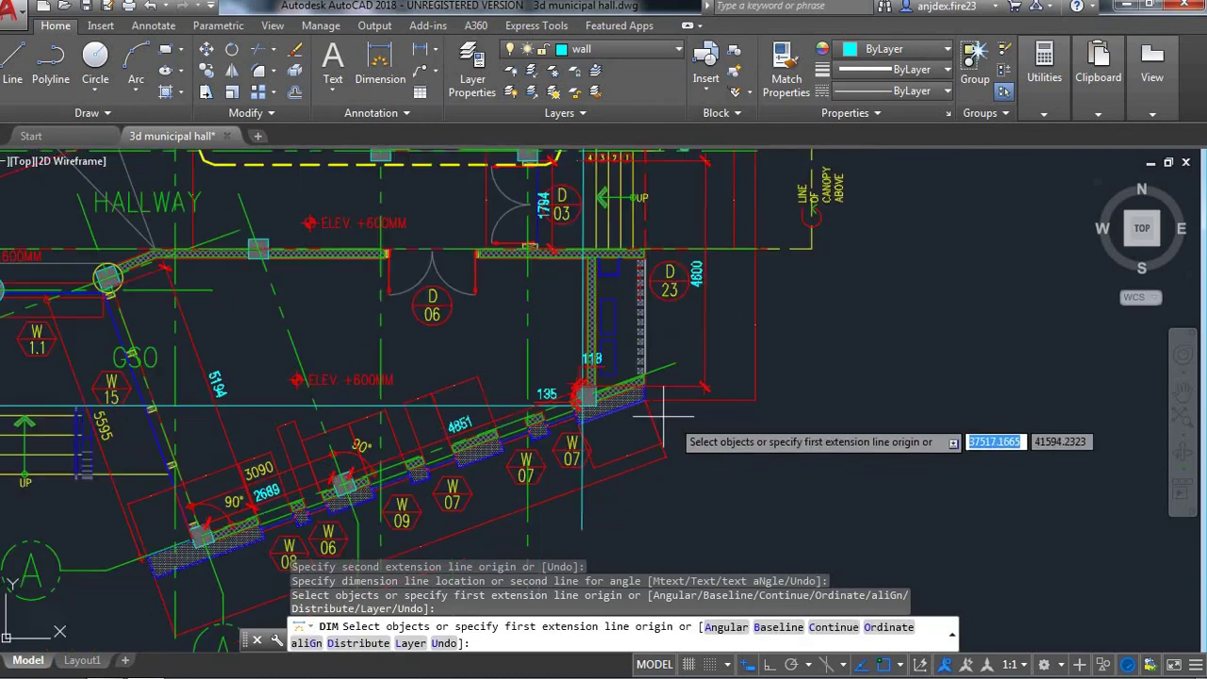
scroll(650, 408, "down", 2)
scroll(618, 377, "up", 6)
scroll(609, 363, "up", 4)
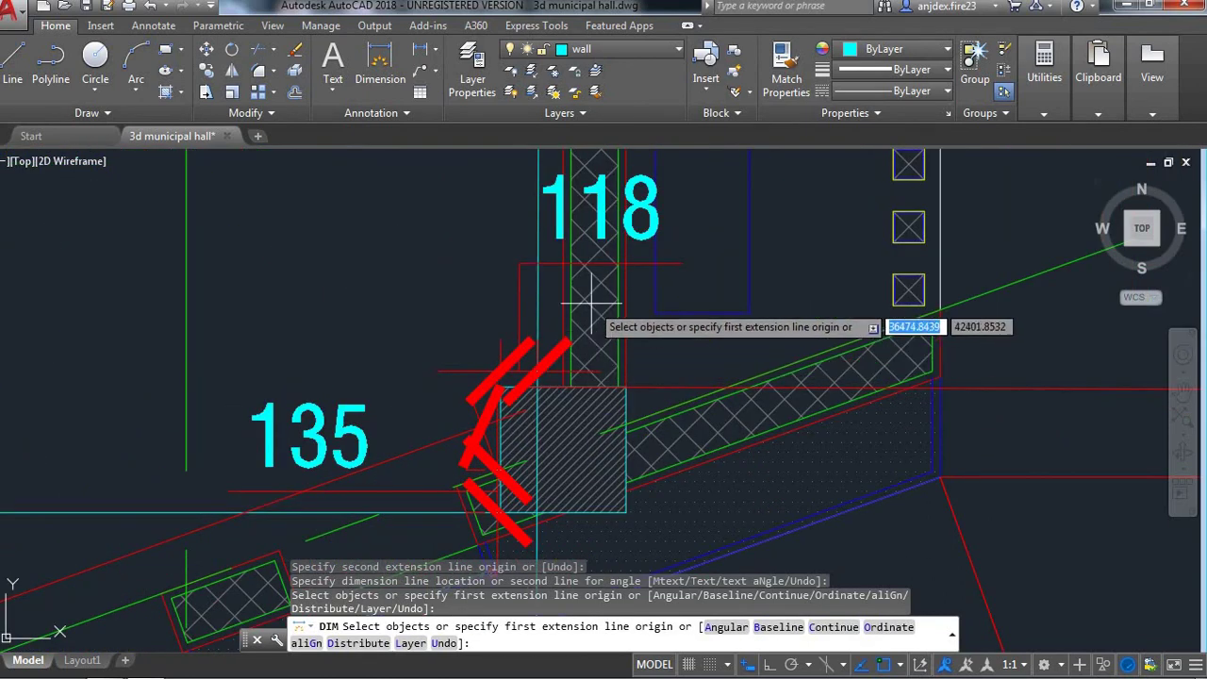
scroll(557, 320, "down", 2)
scroll(530, 456, "up", 3)
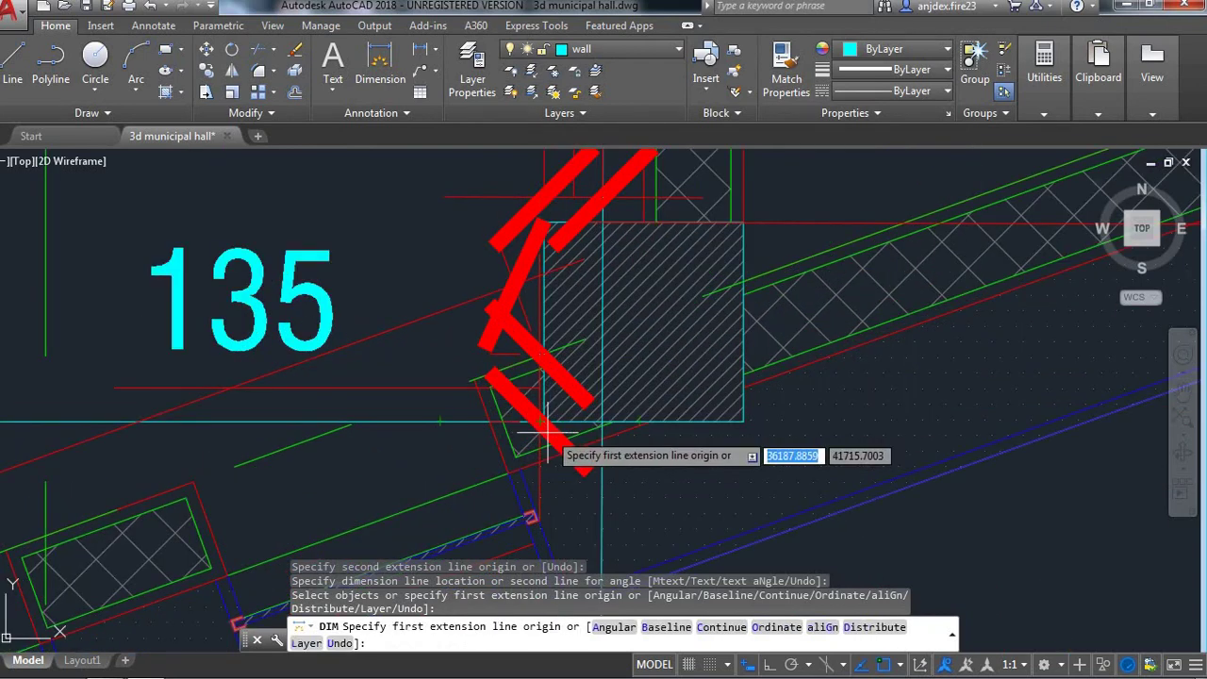
scroll(556, 419, "down", 2)
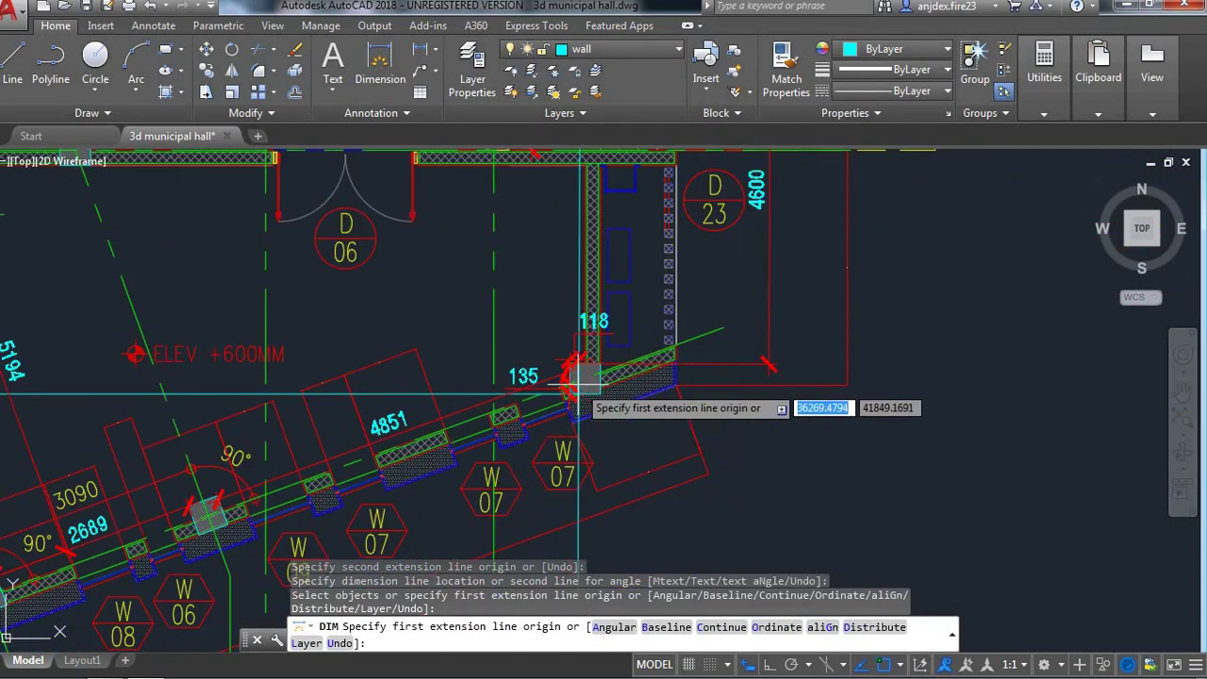
scroll(564, 410, "down", 4)
scroll(571, 396, "down", 1)
scroll(570, 406, "down", 3)
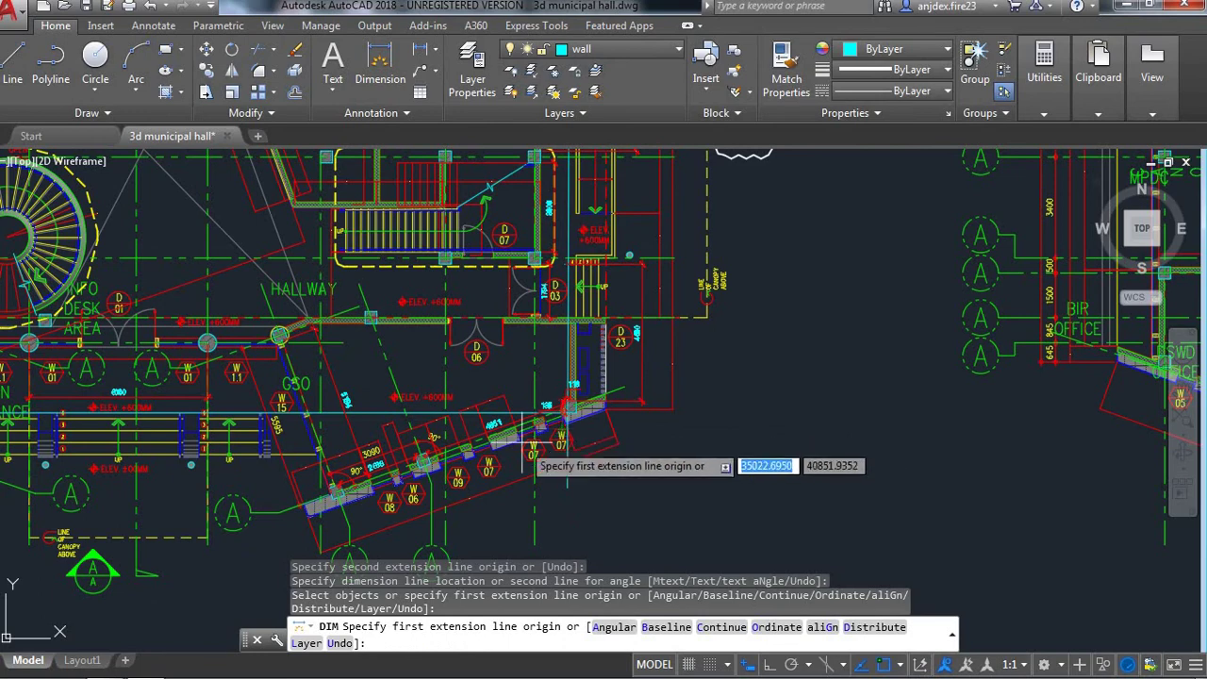
scroll(297, 396, "up", 3)
scroll(298, 386, "down", 3)
scroll(299, 373, "up", 1)
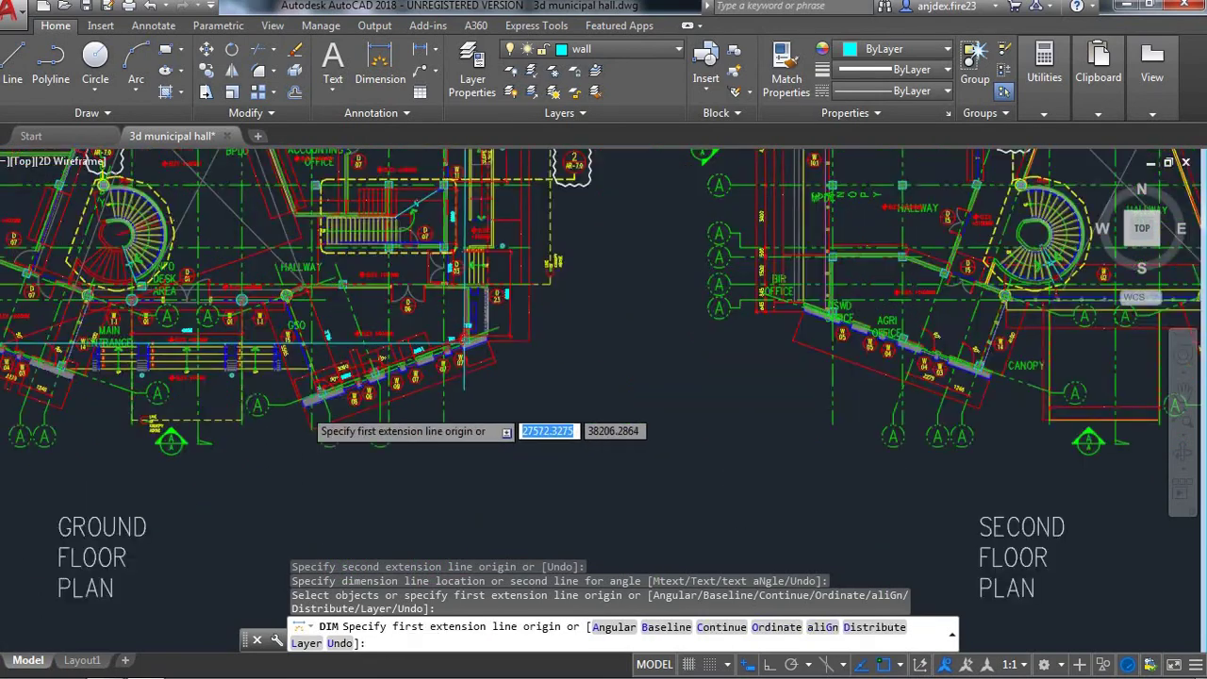
scroll(312, 401, "up", 2)
scroll(333, 420, "up", 3)
scroll(336, 425, "down", 3)
scroll(337, 420, "down", 1)
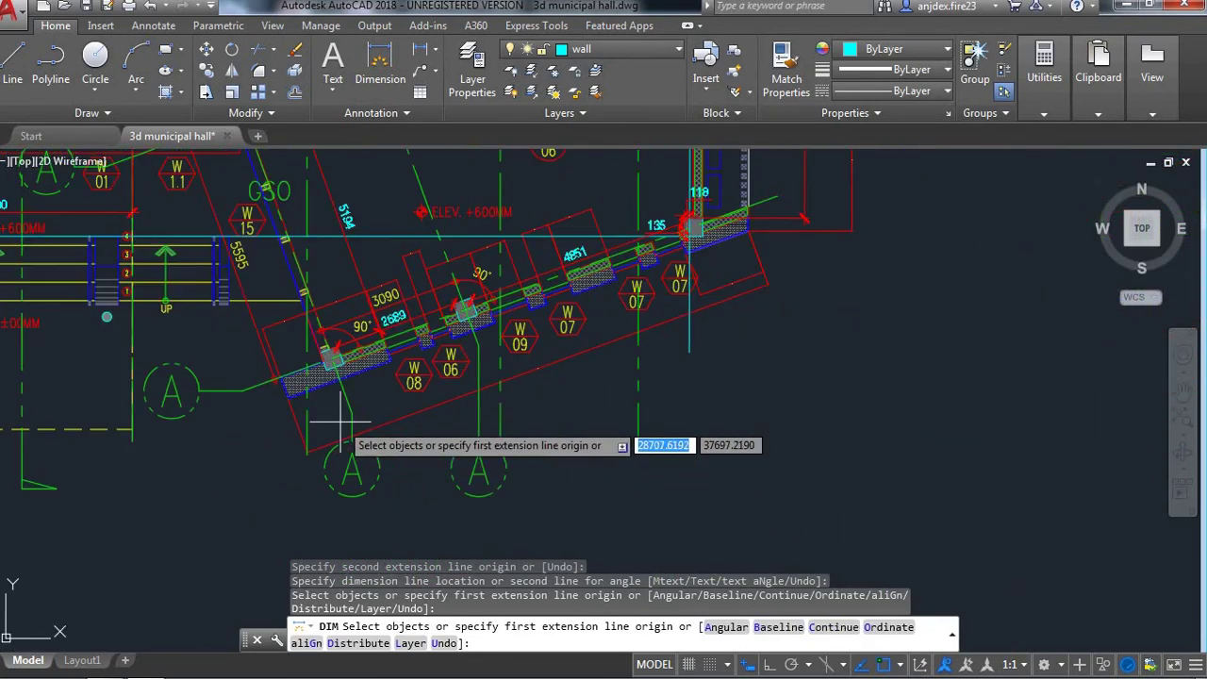
scroll(330, 387, "up", 4)
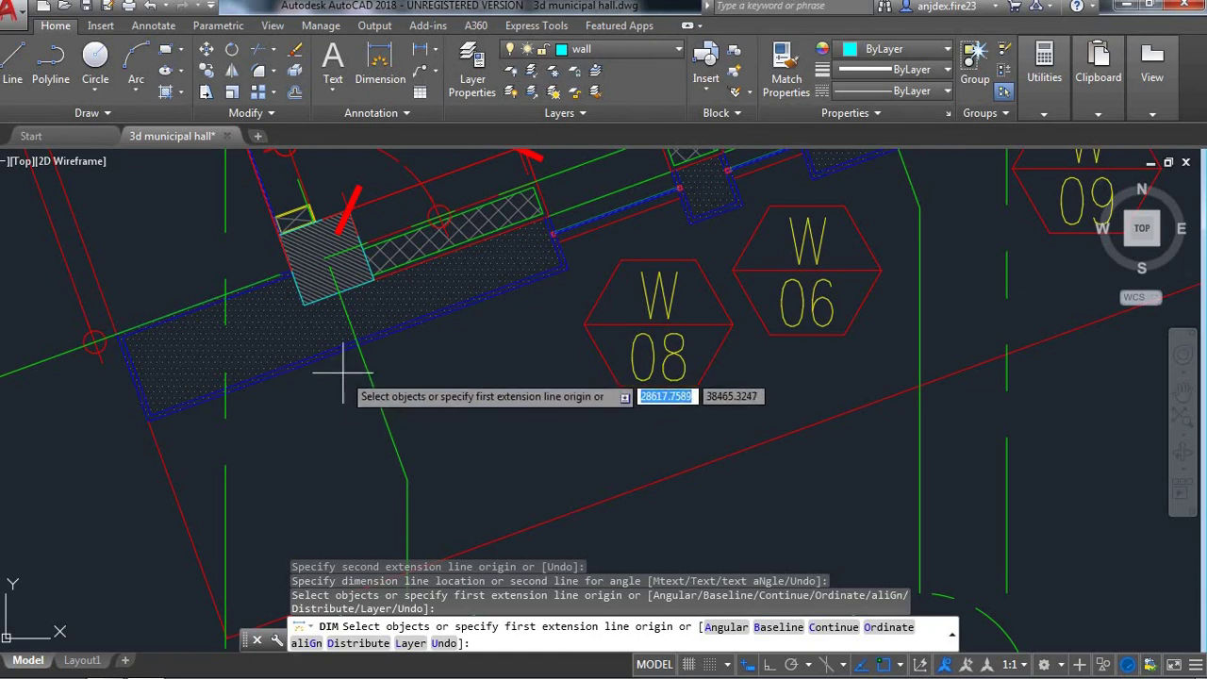
key("Return")
key("Return")
key("Return")
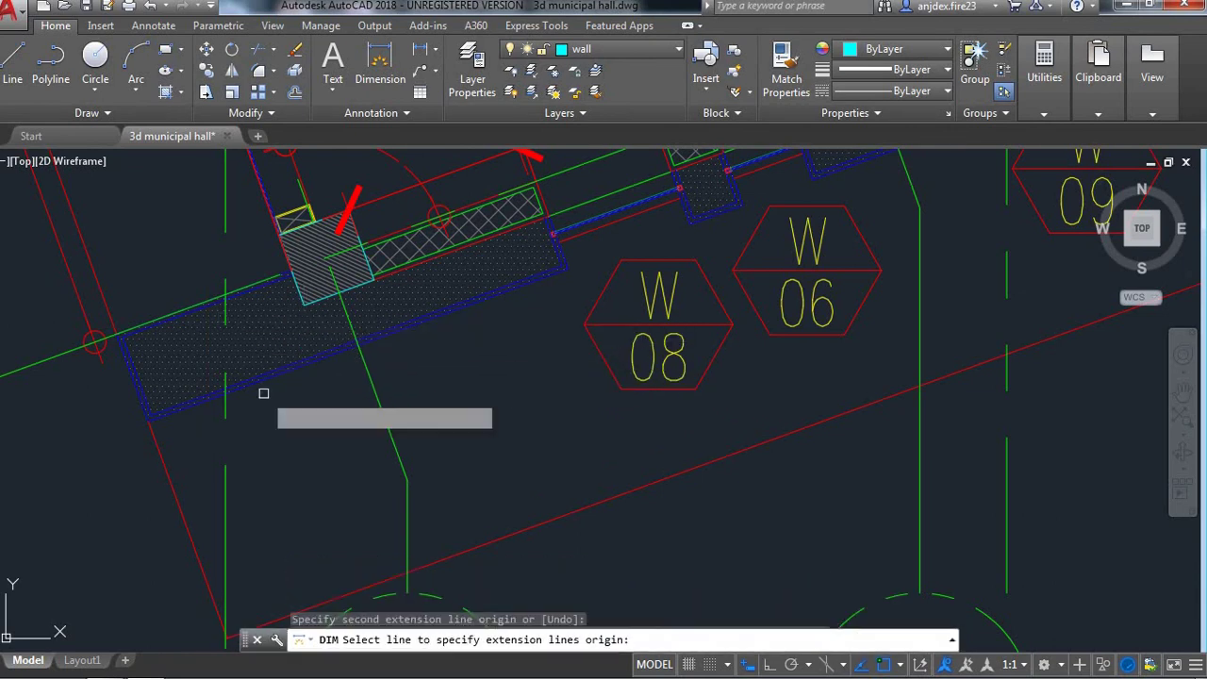
scroll(264, 393, "down", 2)
left_click(269, 399)
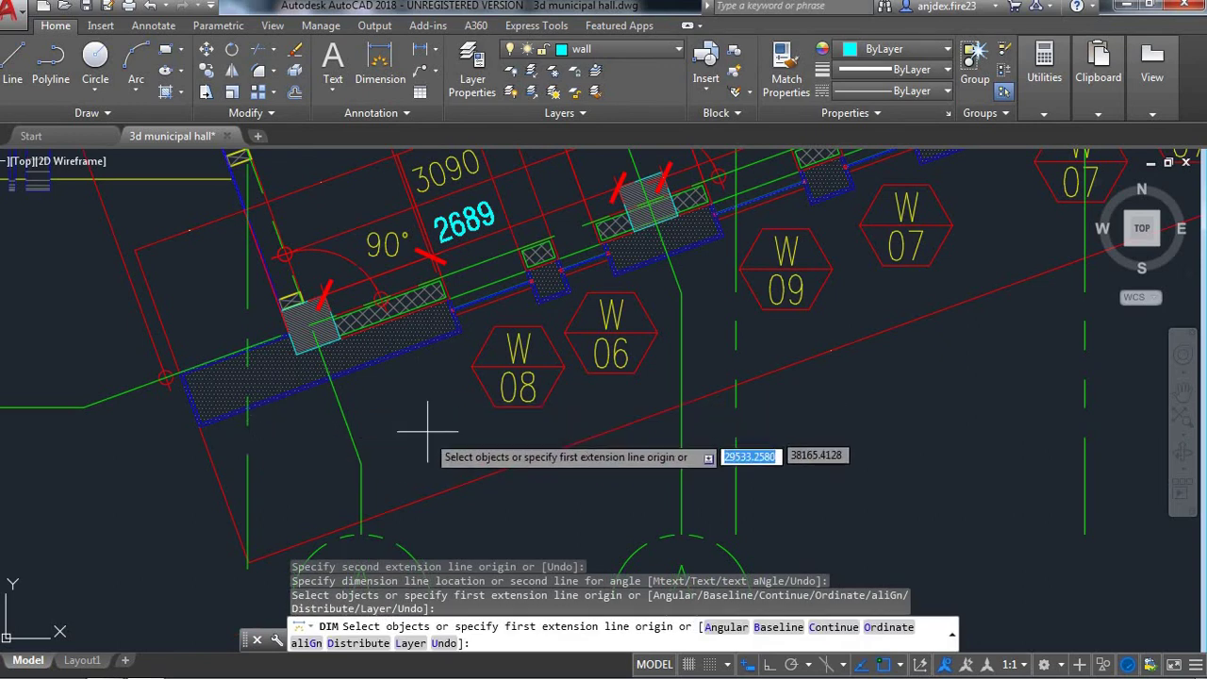
key("Return")
key("Return")
key("Return")
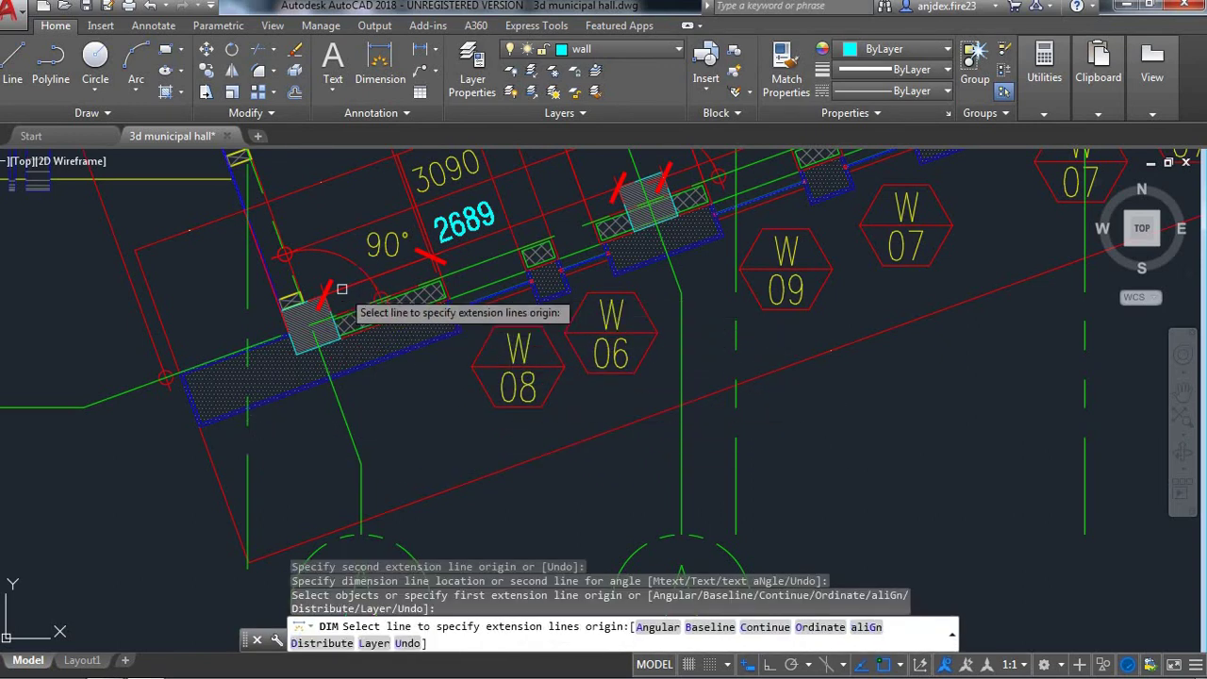
left_click(380, 64)
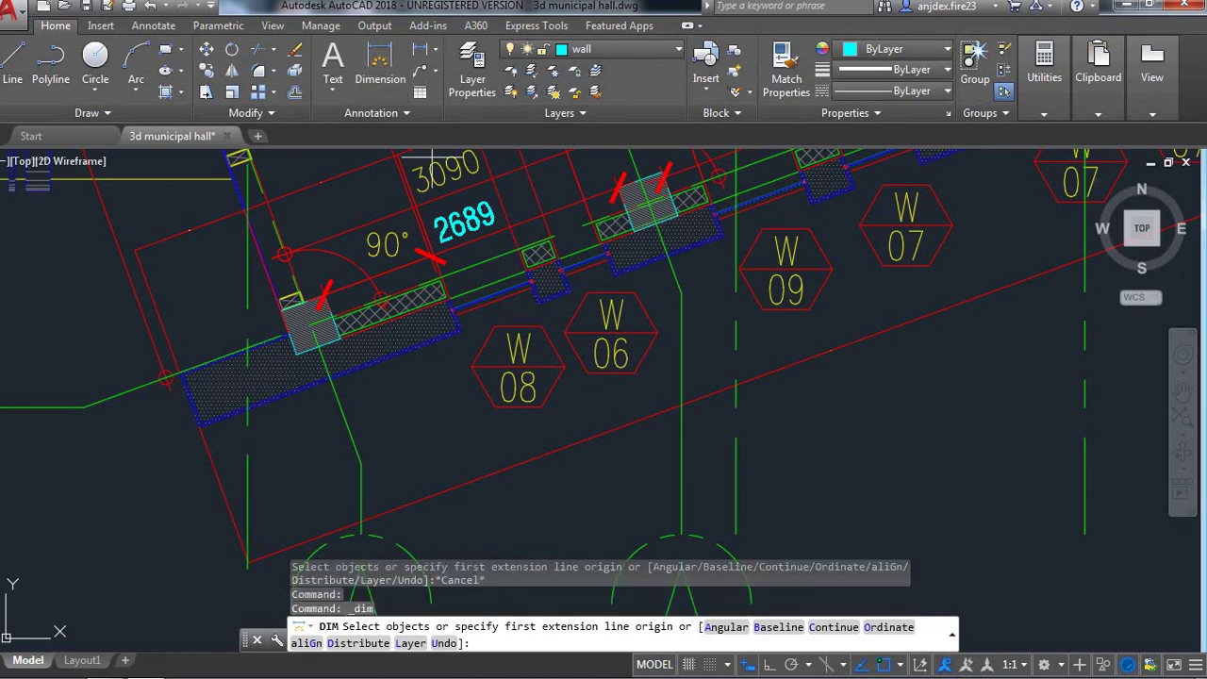
- Dimension the 1000 perpendicular distance from the column corner to the angled wall, then return to SketchUp
key("Return")
key("Return")
key("Return")
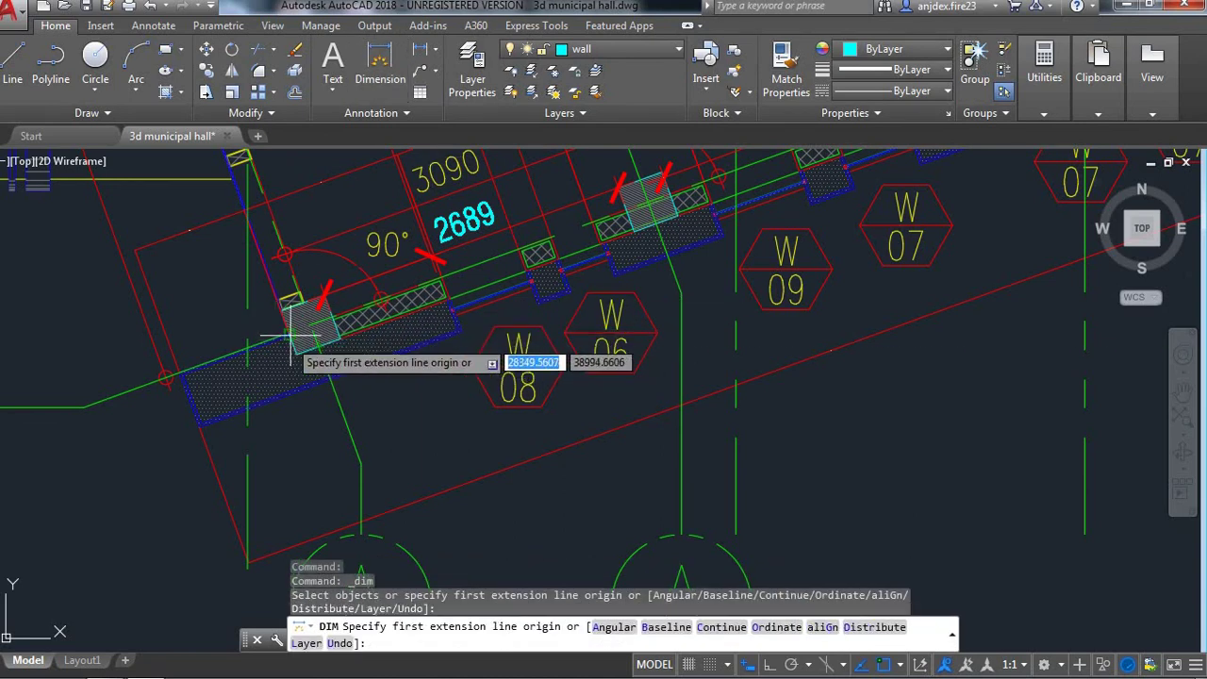
key("Return")
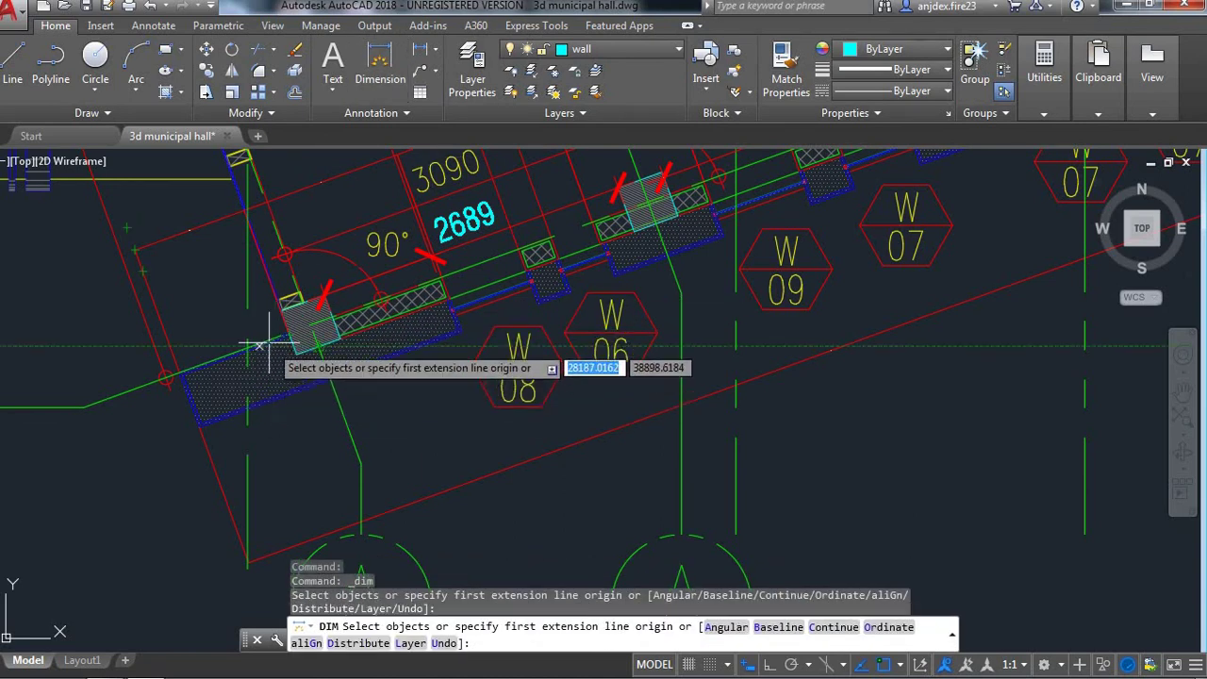
scroll(278, 362, "up", 5)
scroll(444, 349, "down", 5)
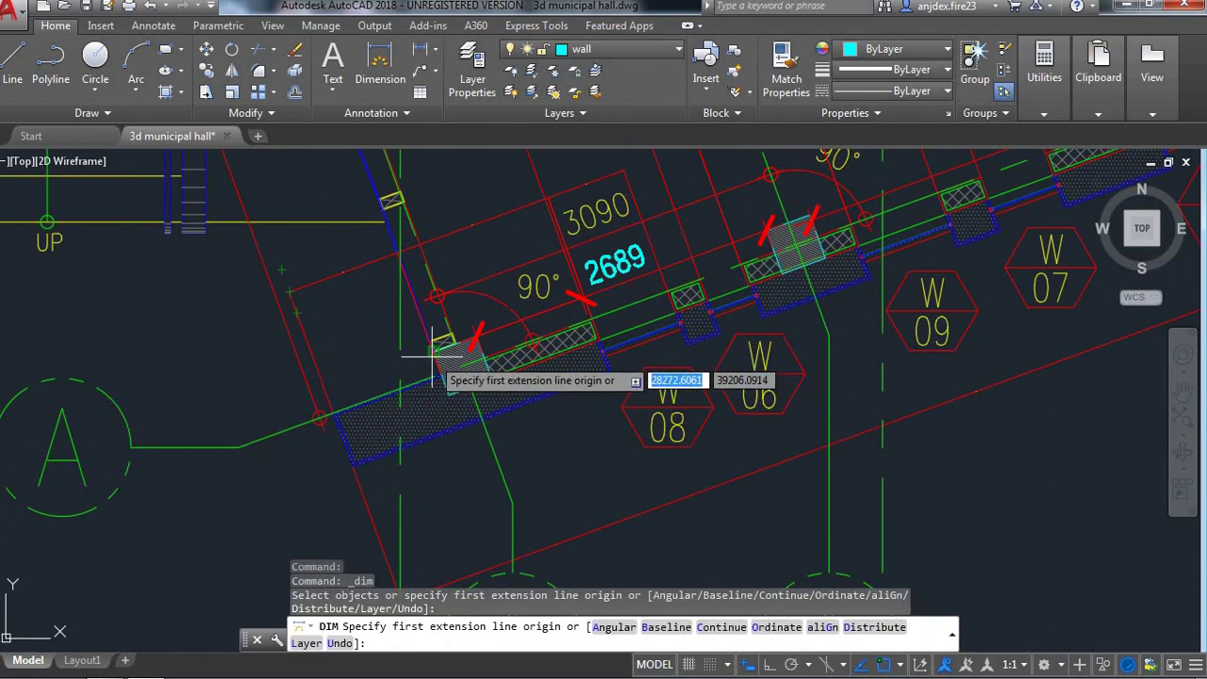
left_click(433, 356)
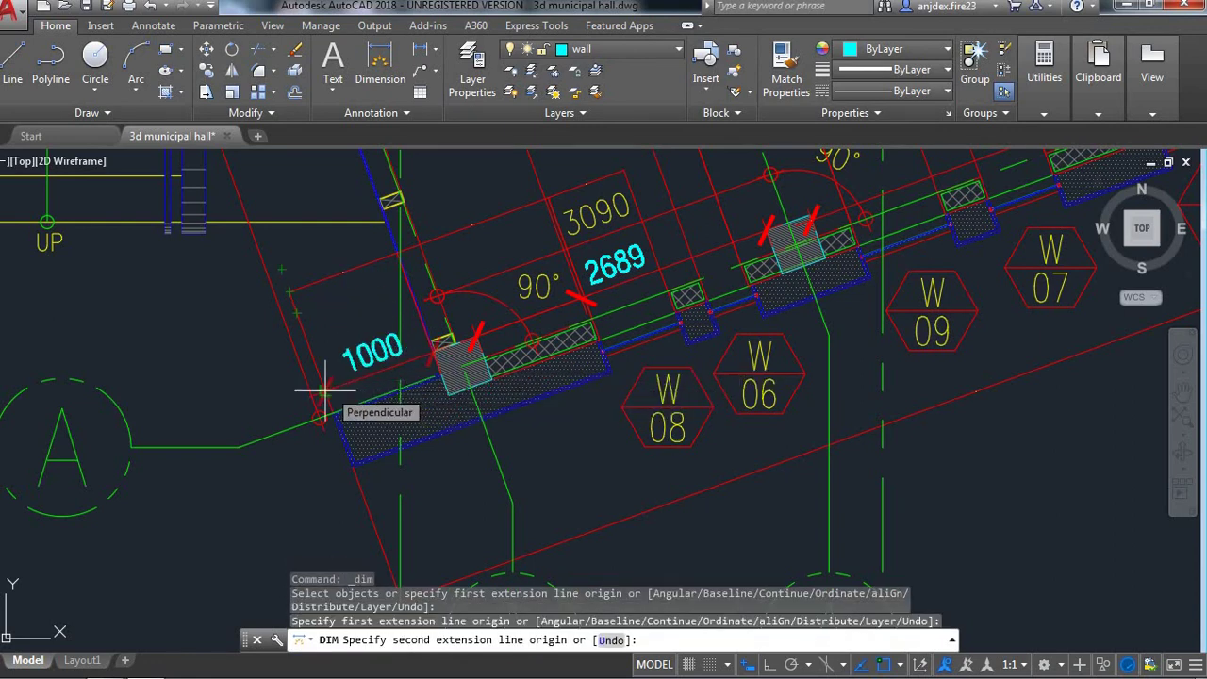
left_click(324, 389)
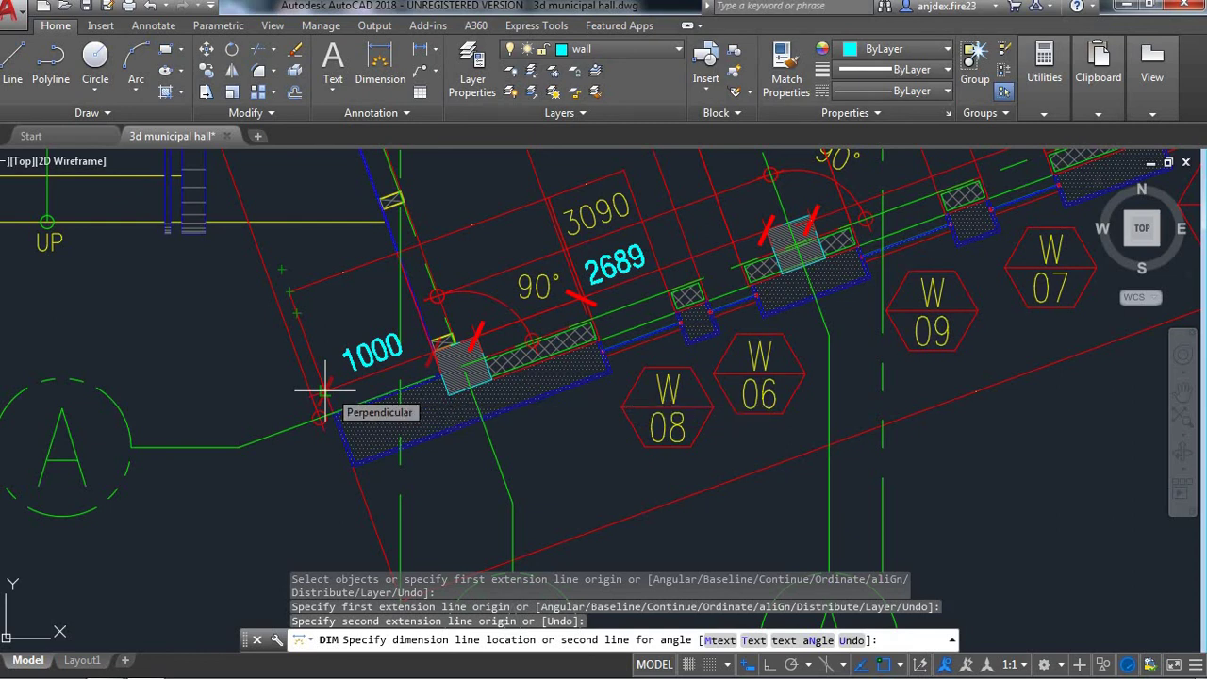
key("alt")
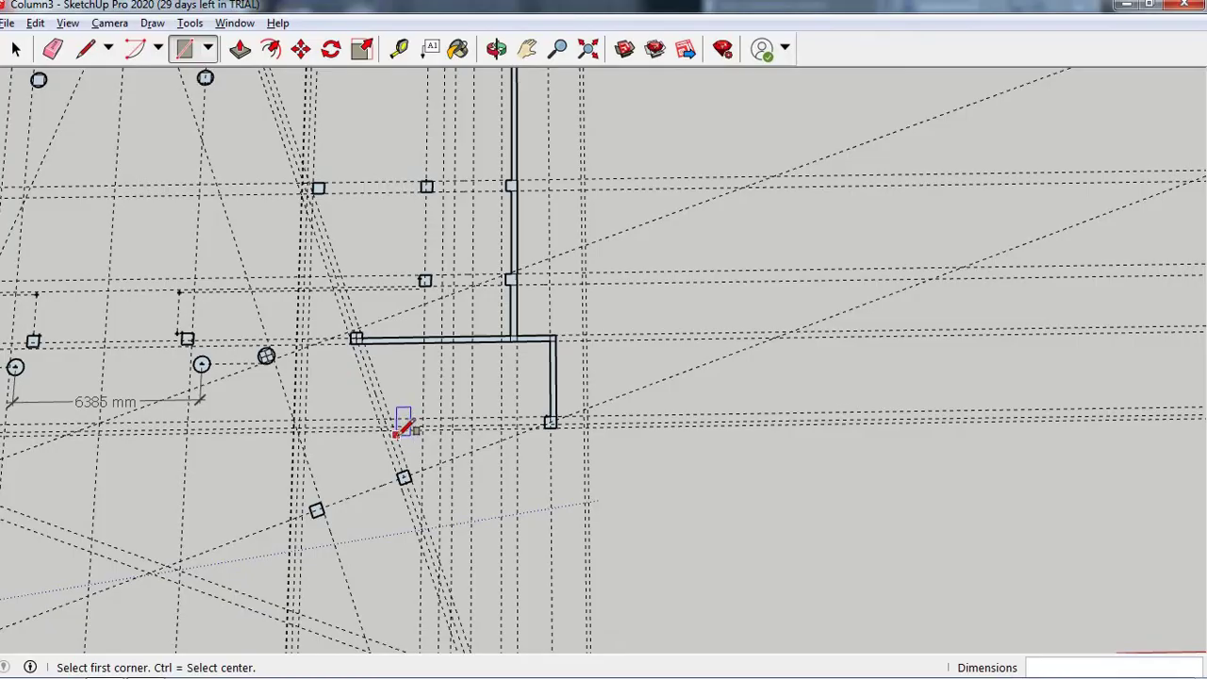
scroll(592, 396, "down", 3)
scroll(604, 387, "down", 2)
scroll(463, 463, "down", 2)
scroll(598, 471, "up", 2)
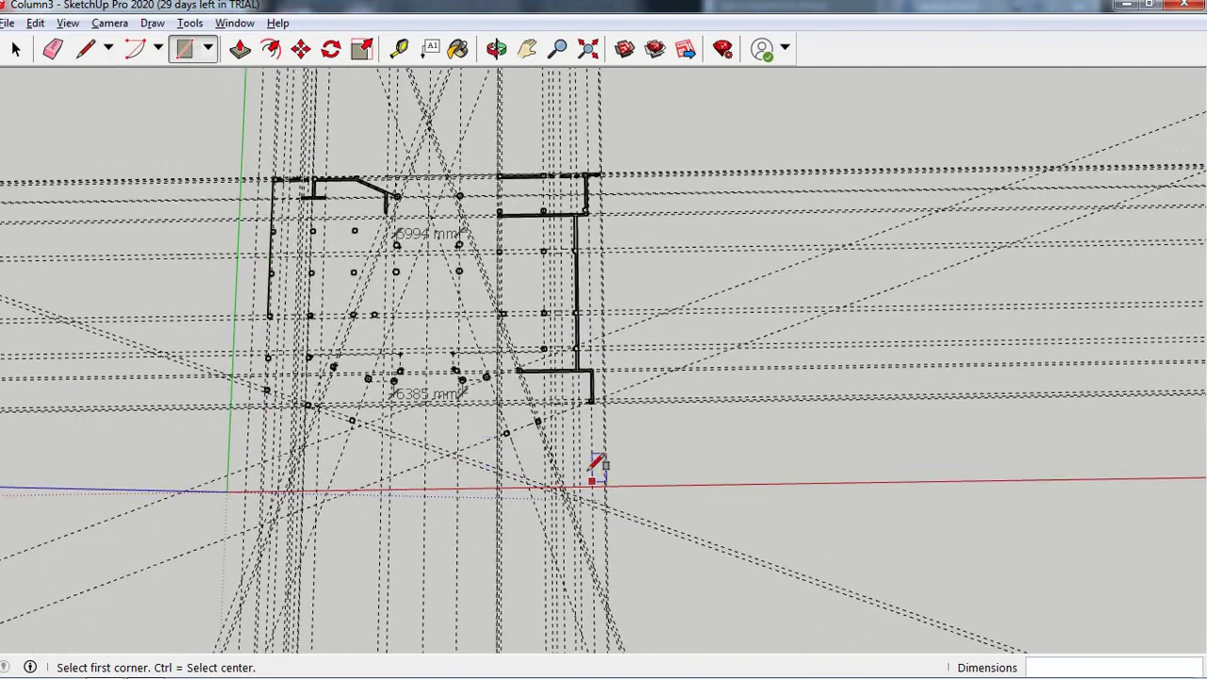
scroll(593, 405, "up", 3)
scroll(595, 369, "up", 3)
scroll(604, 353, "up", 1)
scroll(608, 339, "up", 2)
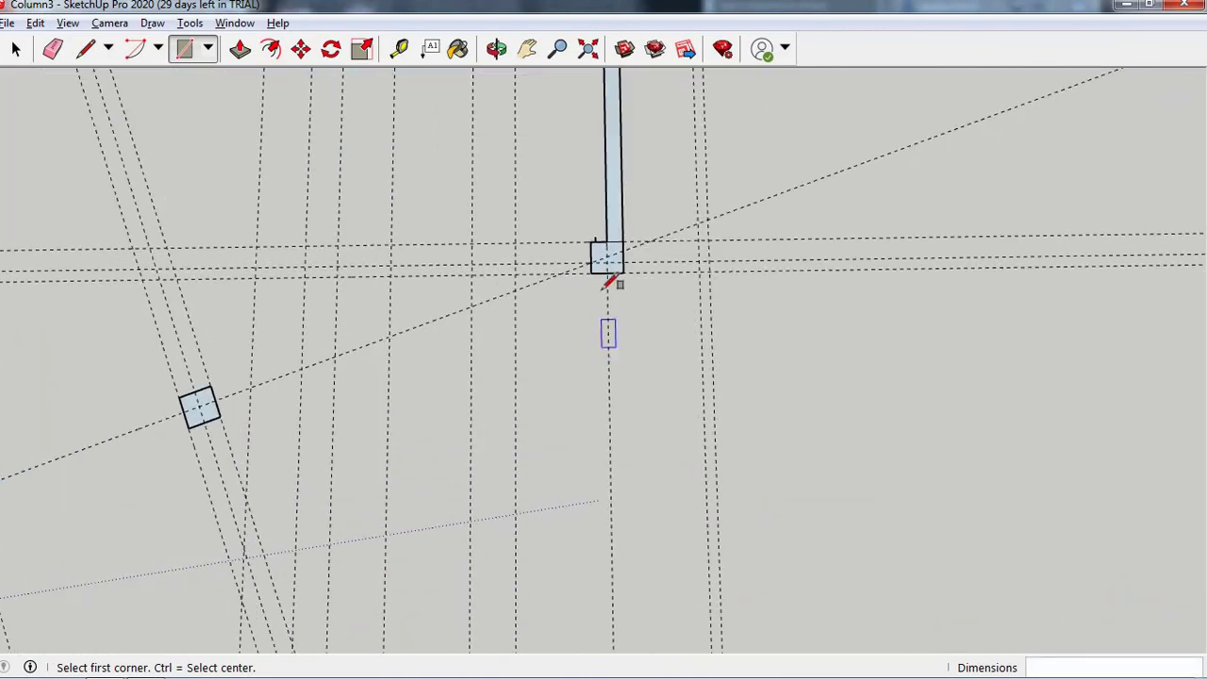
scroll(566, 335, "up", 1)
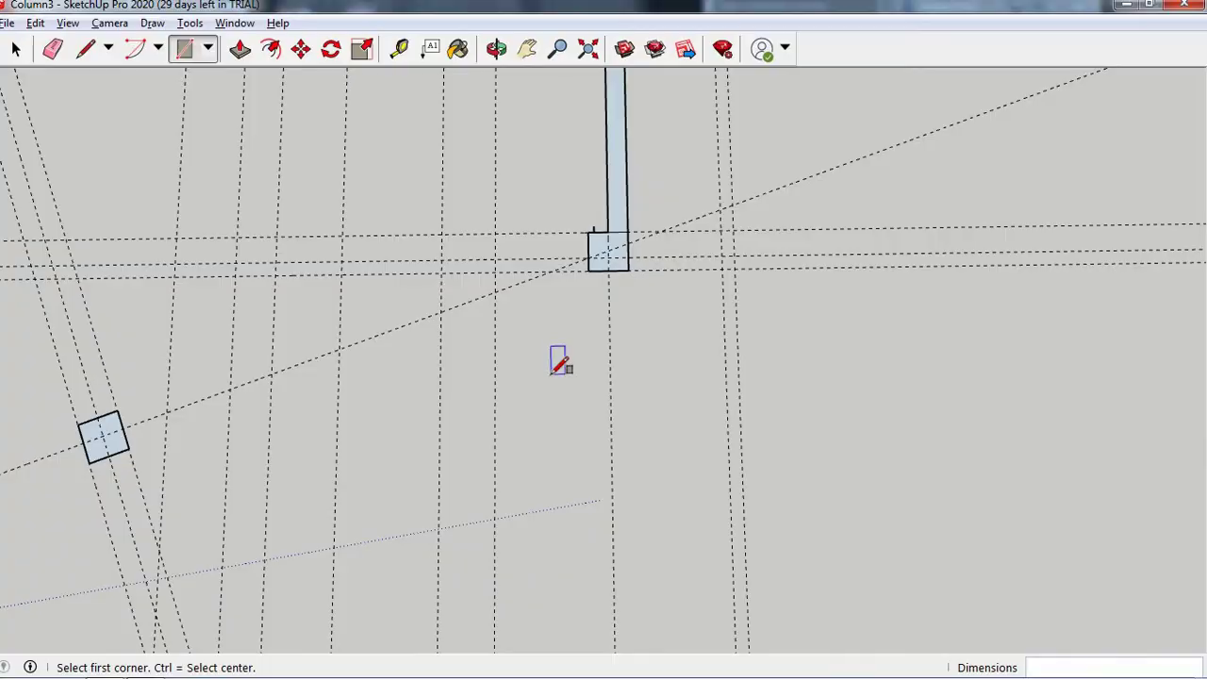
key("alt+Tab")
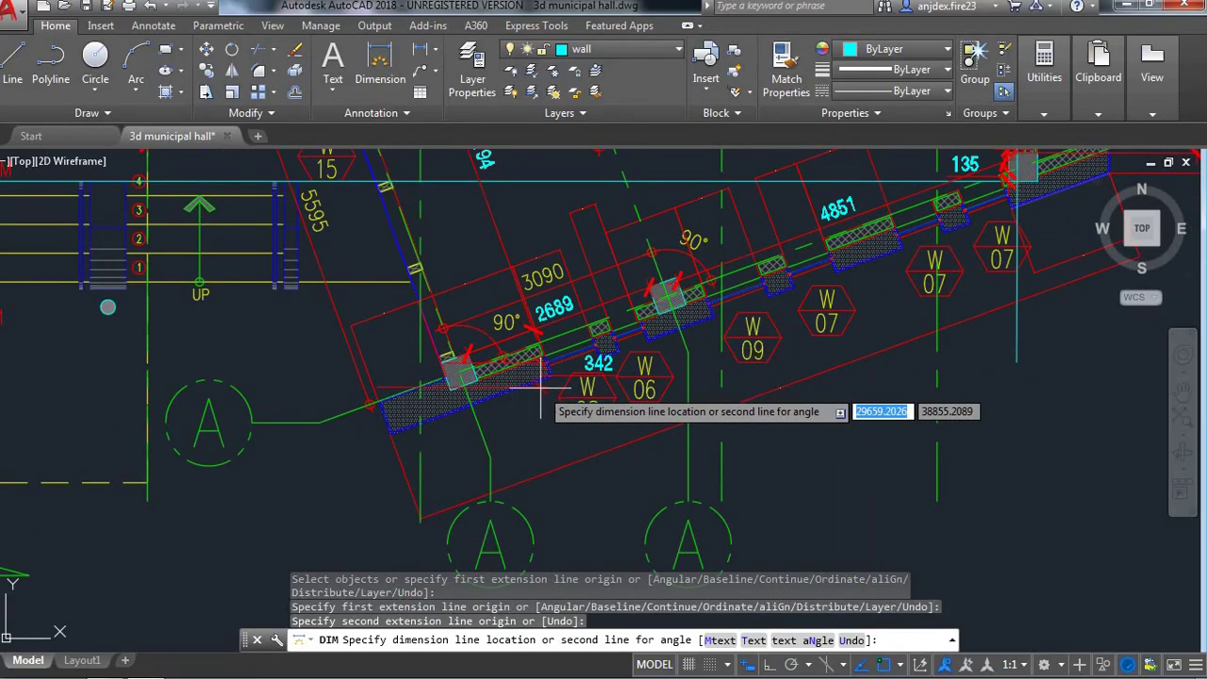
key("alt+Tab")
scroll(596, 262, "up", 2)
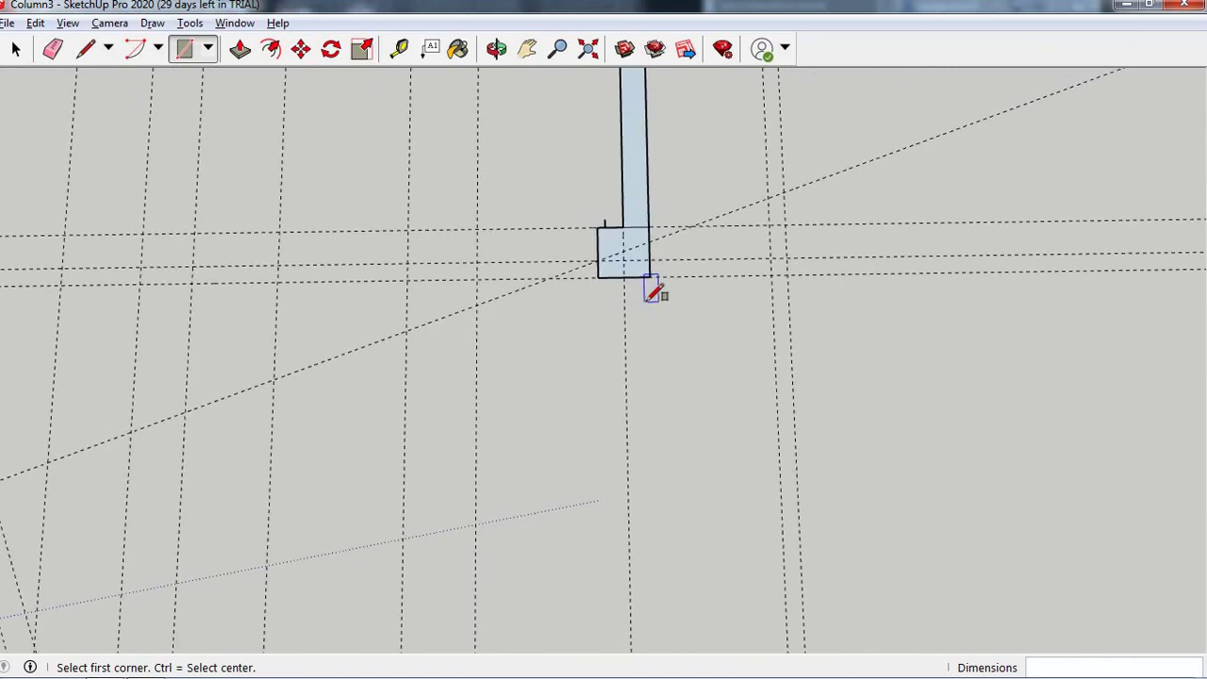
scroll(654, 283, "down", 2)
scroll(545, 451, "down", 2)
scroll(283, 463, "down", 2)
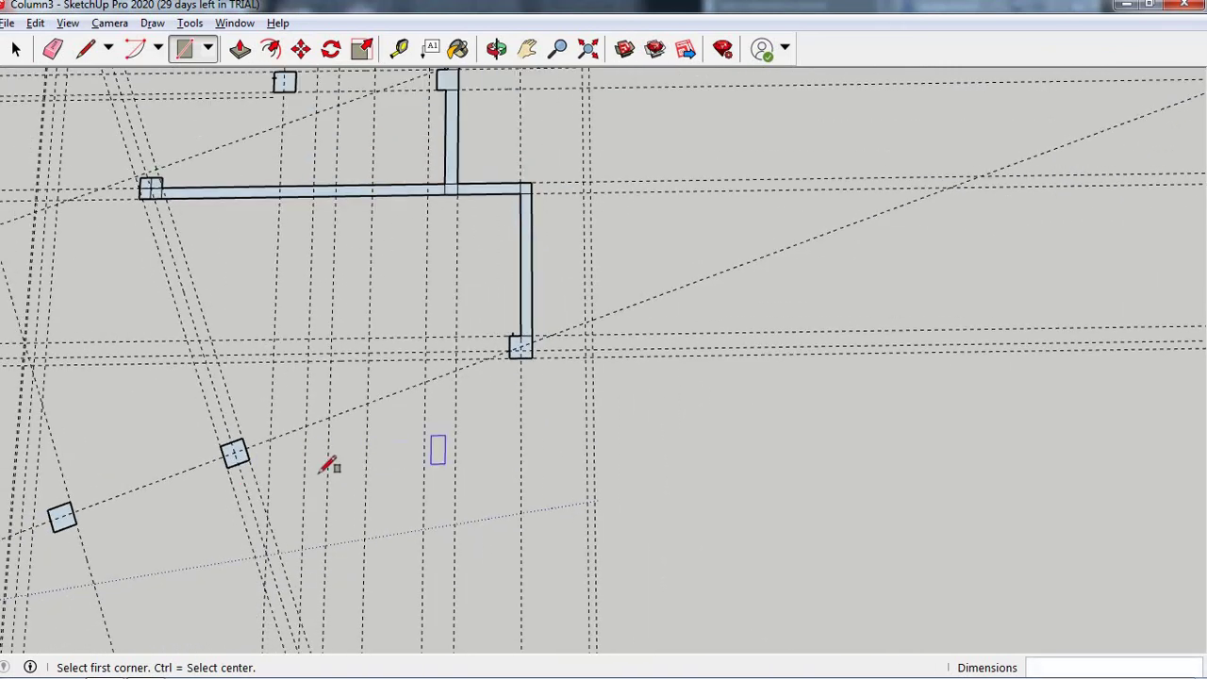
scroll(453, 410, "down", 2)
scroll(217, 458, "up", 1)
scroll(231, 438, "up", 1)
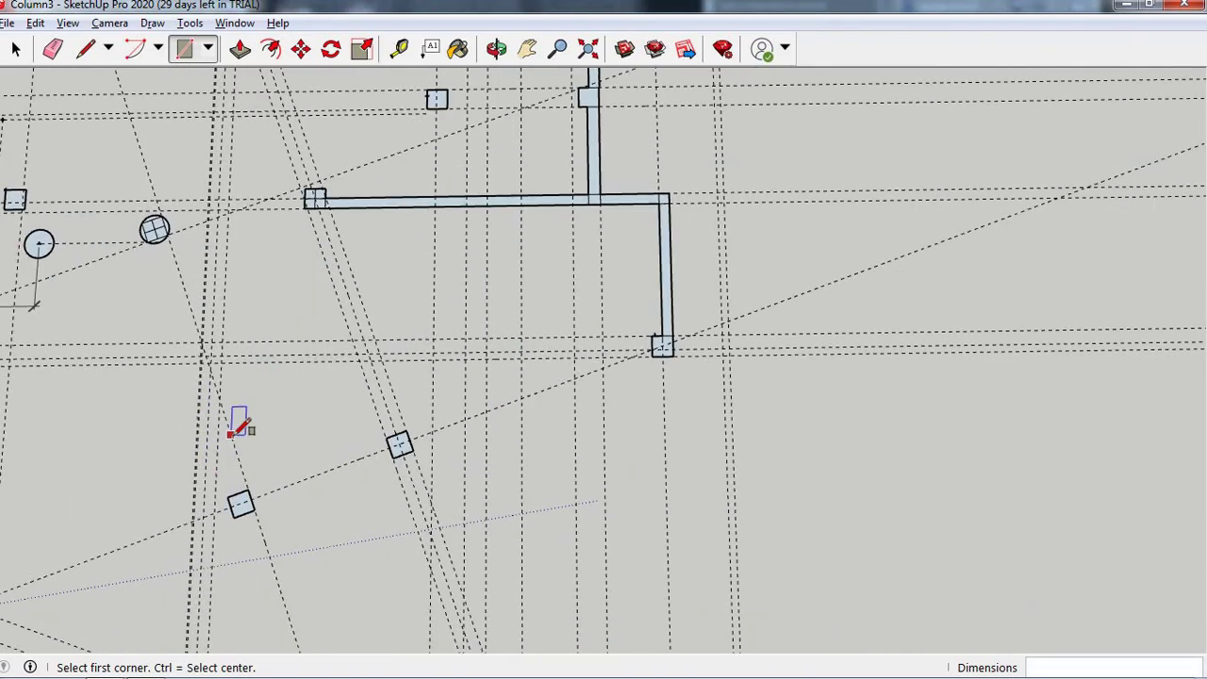
scroll(246, 462, "up", 2)
scroll(234, 430, "up", 1)
left_click(224, 425)
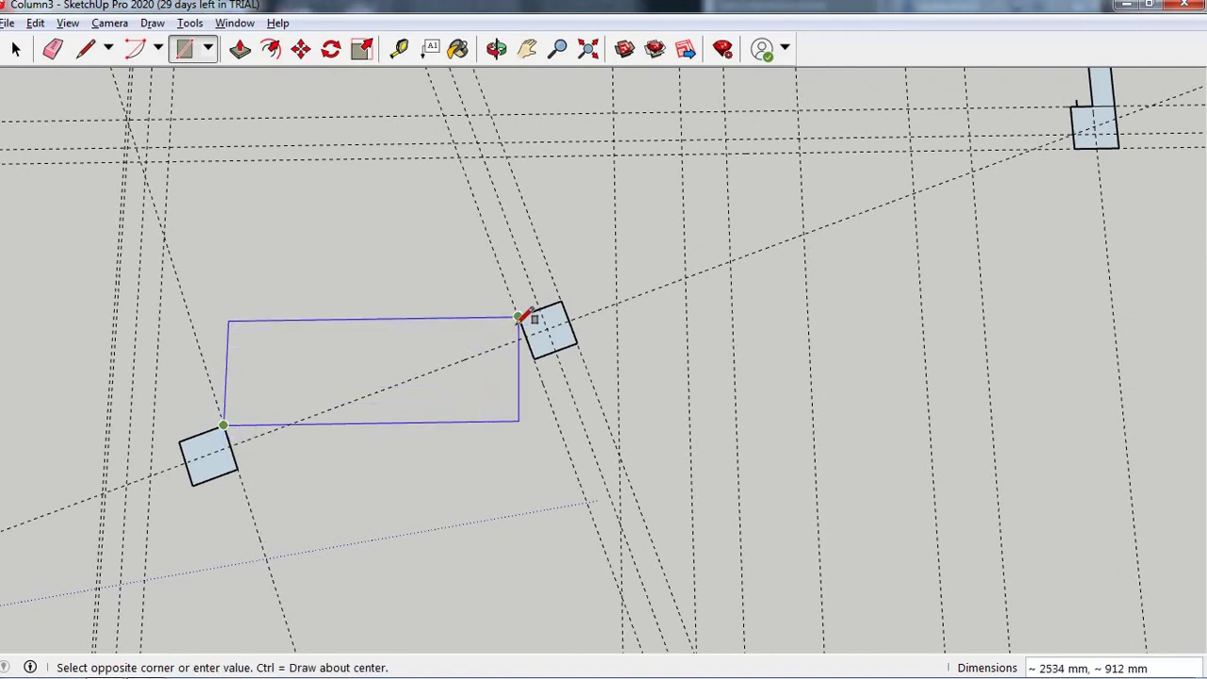
key("Escape")
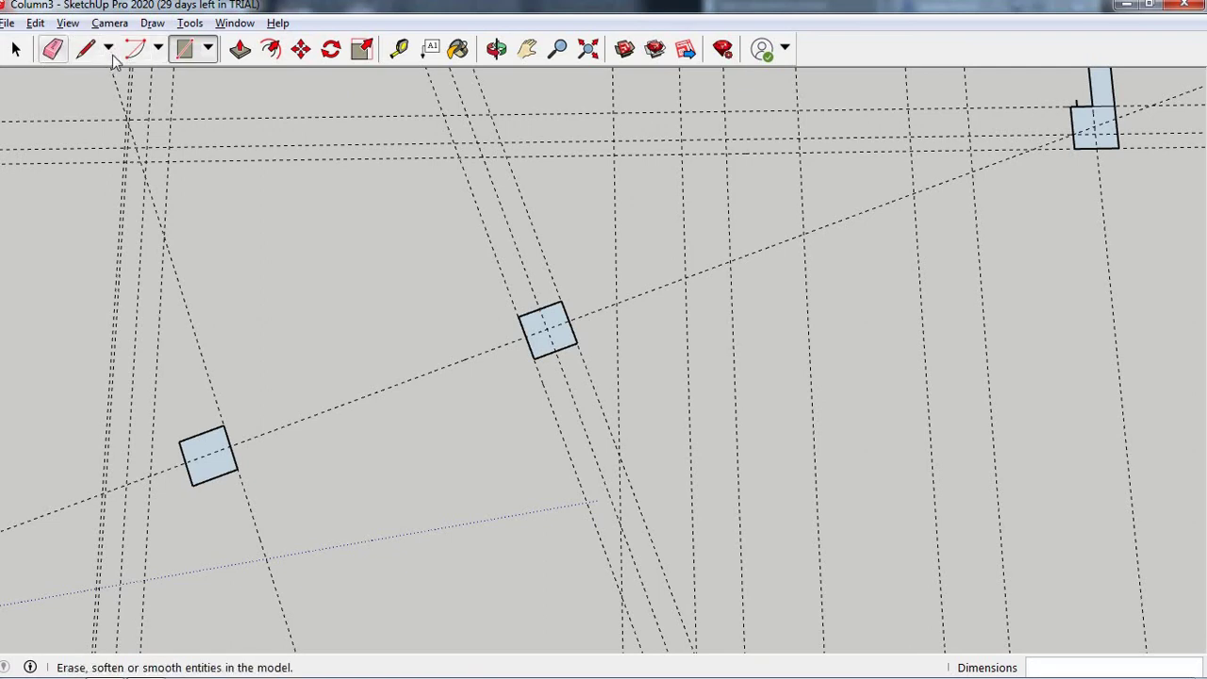
- Draw the wall's first edge from the left column's corner to the middle column's corner
left_click(84, 49)
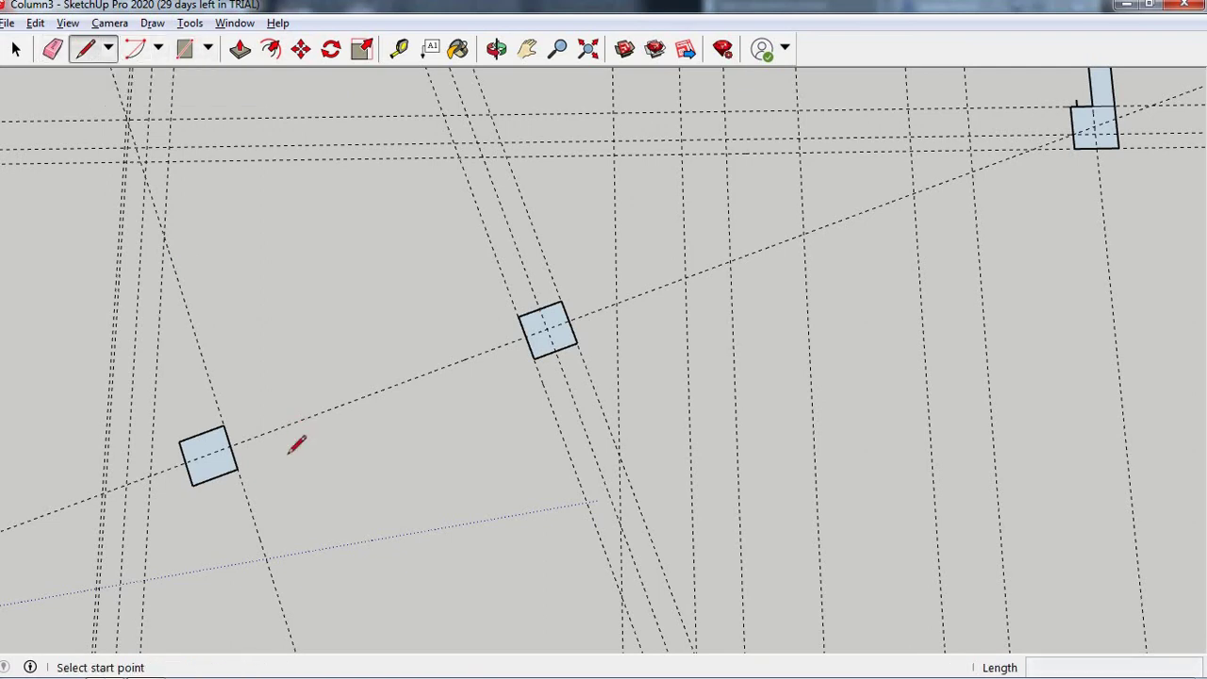
left_click(224, 426)
left_click(518, 317)
key("Escape")
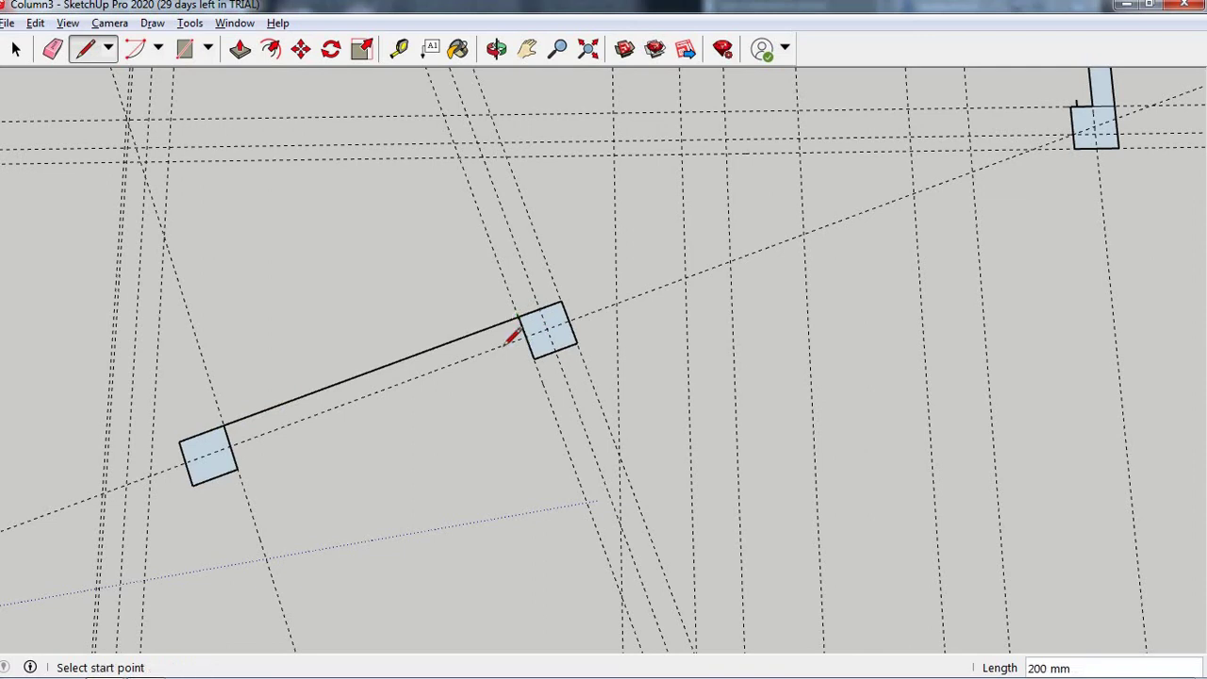
left_click(229, 445)
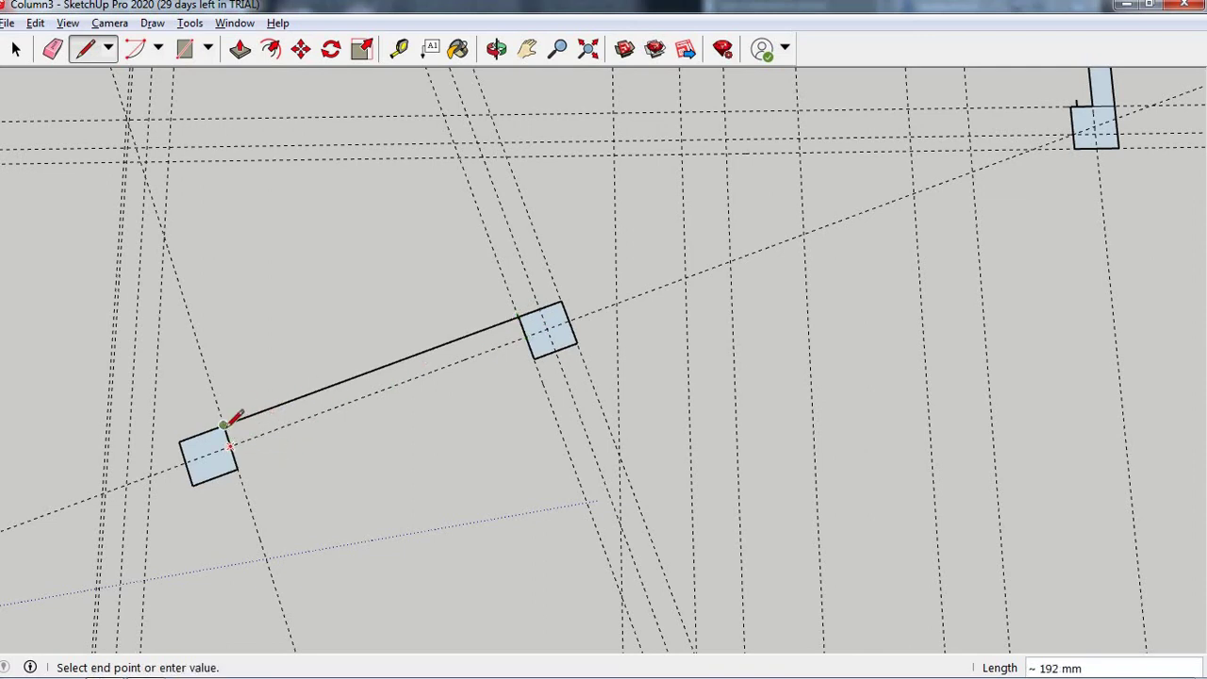
key("Escape")
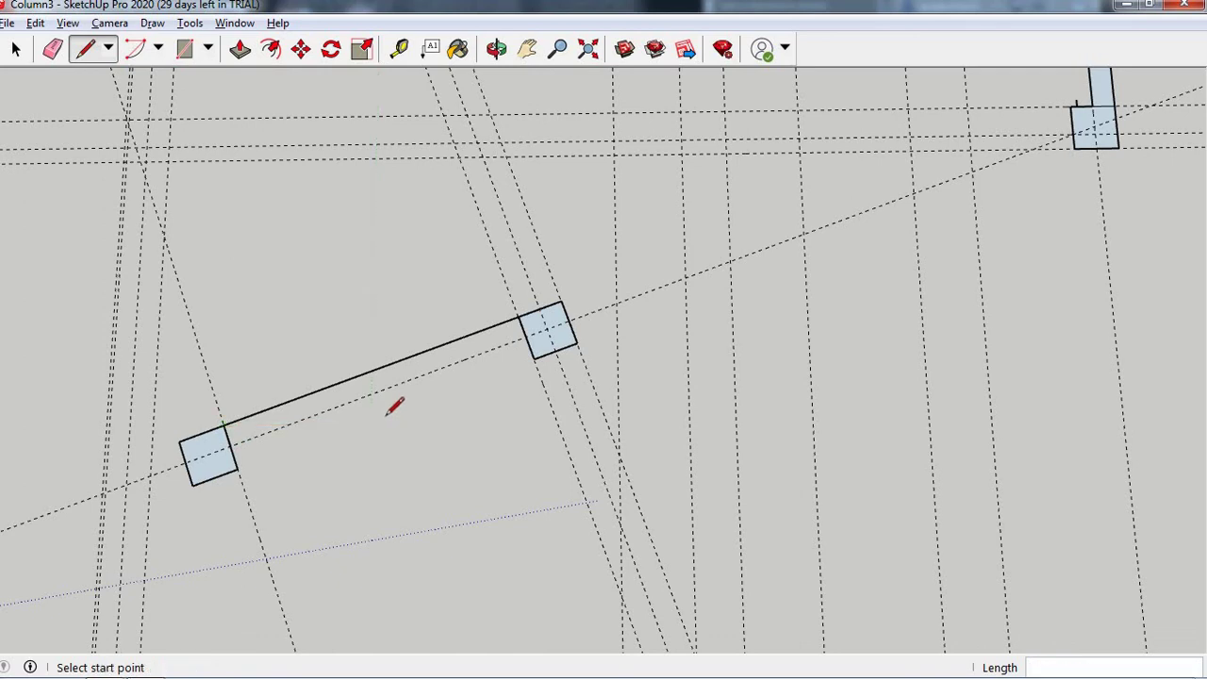
- Add the short column edge and the lower edge to the right column, closing the wall face
scroll(475, 331, "down", 1)
scroll(546, 337, "up", 3)
scroll(545, 337, "up", 3)
scroll(544, 336, "up", 3)
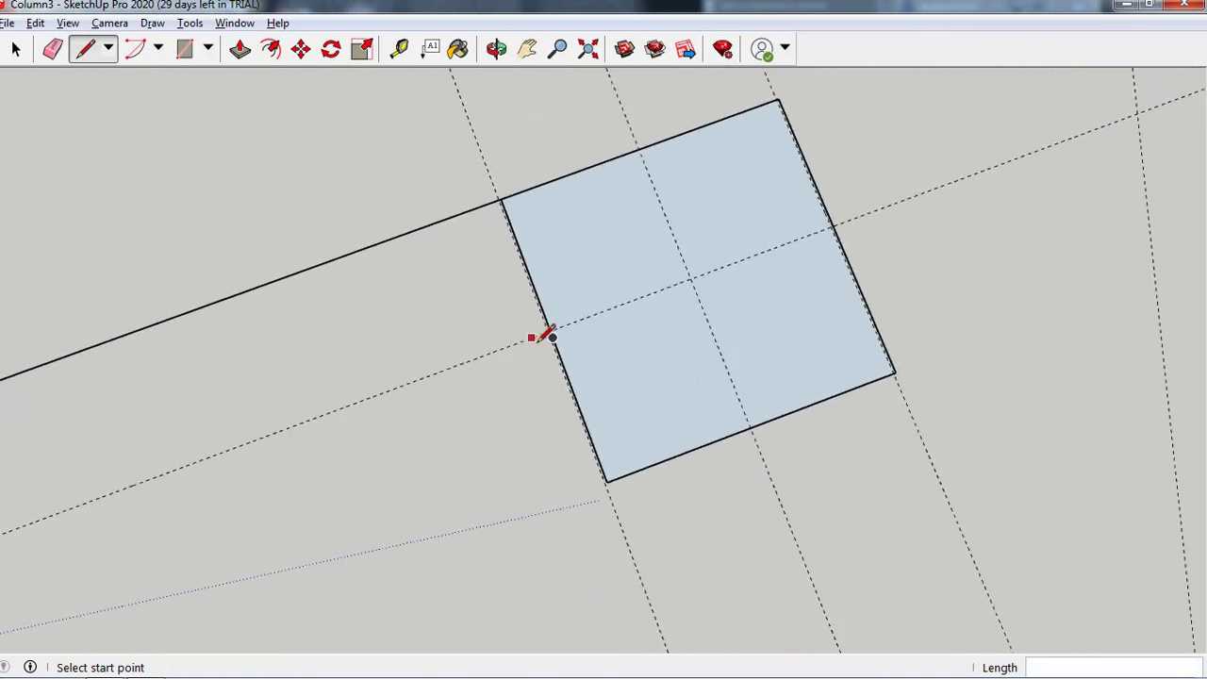
scroll(540, 334, "up", 1)
scroll(542, 301, "up", 1)
scroll(531, 359, "down", 1)
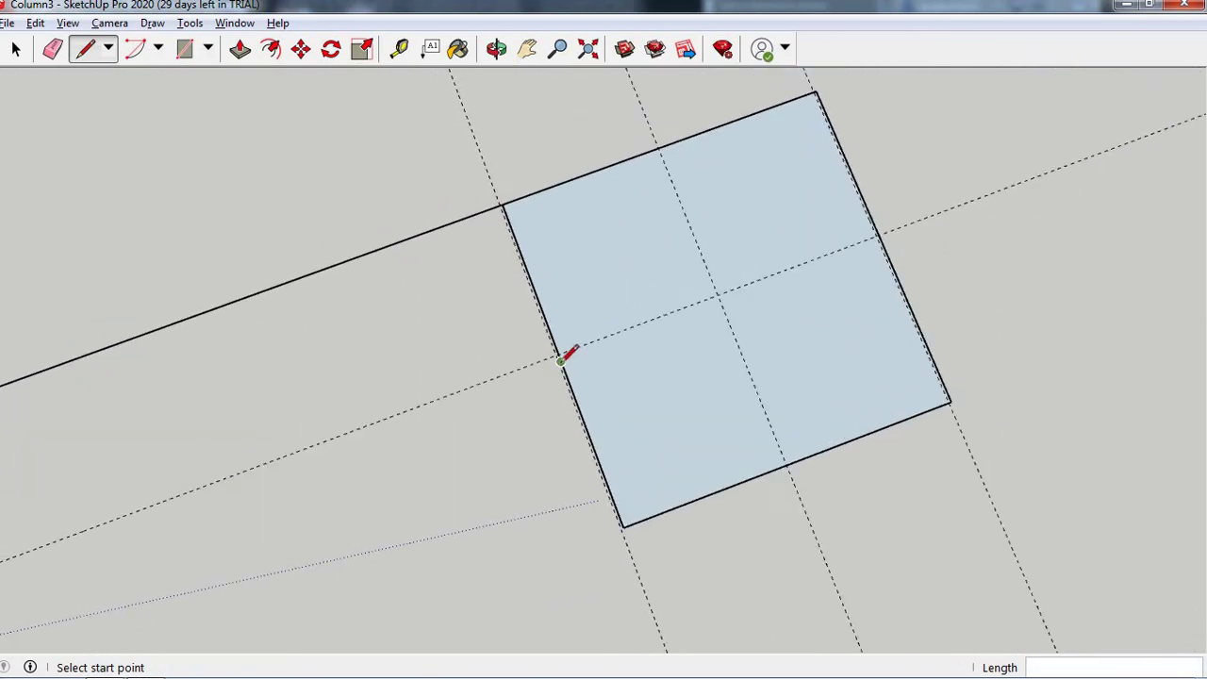
scroll(563, 350, "down", 2)
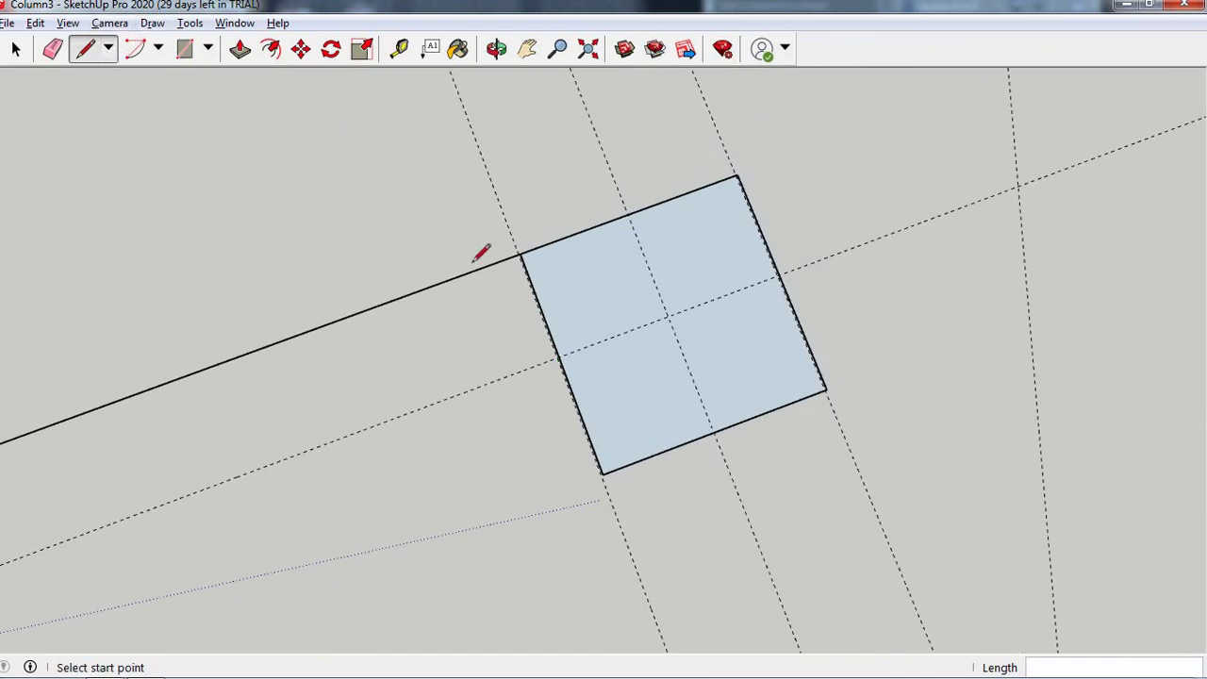
scroll(560, 361, "up", 2)
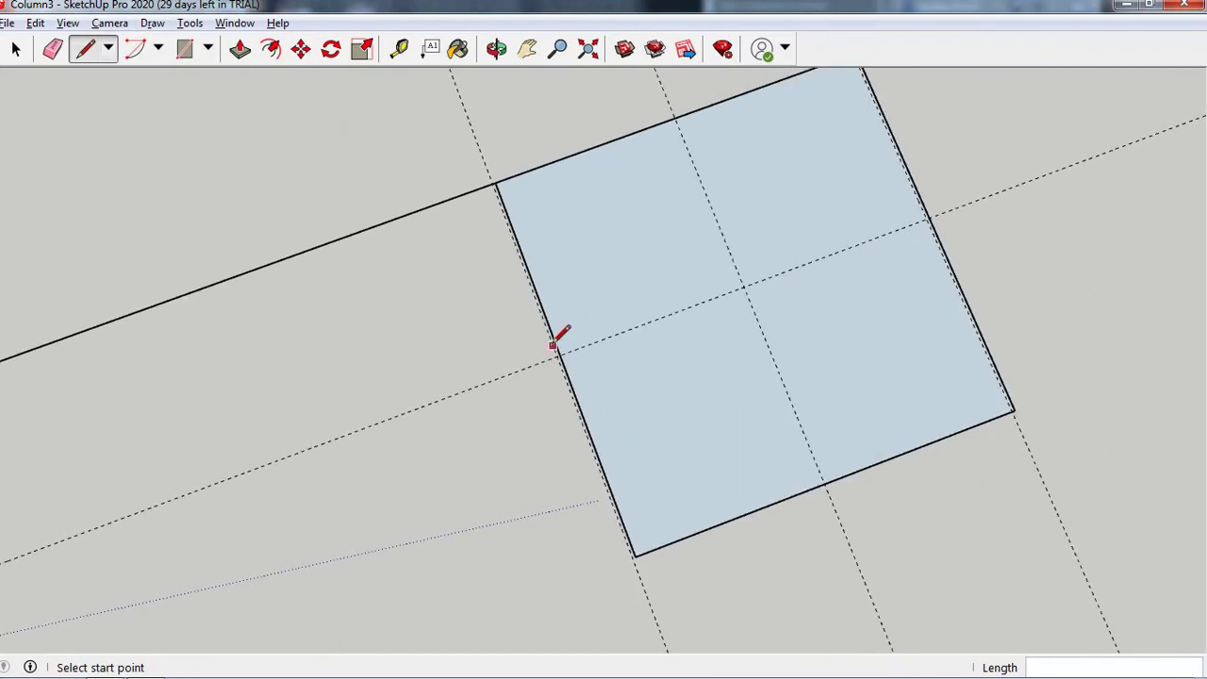
scroll(557, 344, "down", 1)
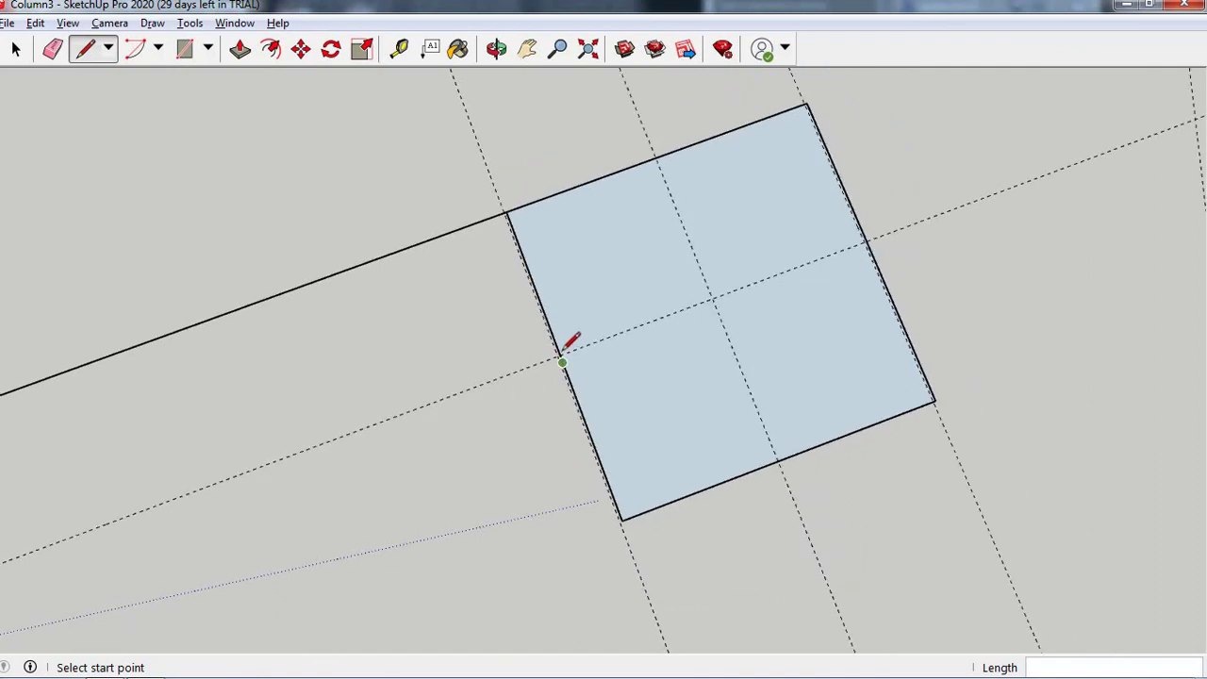
scroll(510, 323, "down", 1)
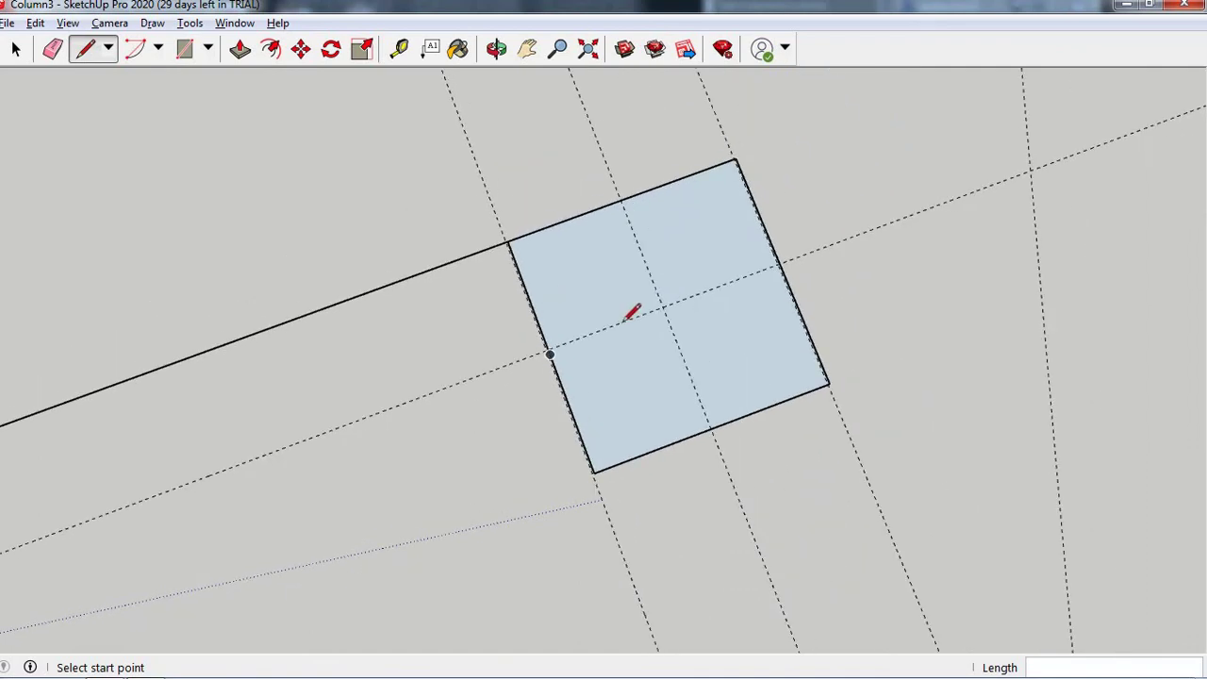
scroll(736, 331, "down", 2)
scroll(814, 329, "down", 2)
scroll(782, 368, "down", 1)
scroll(782, 369, "down", 1)
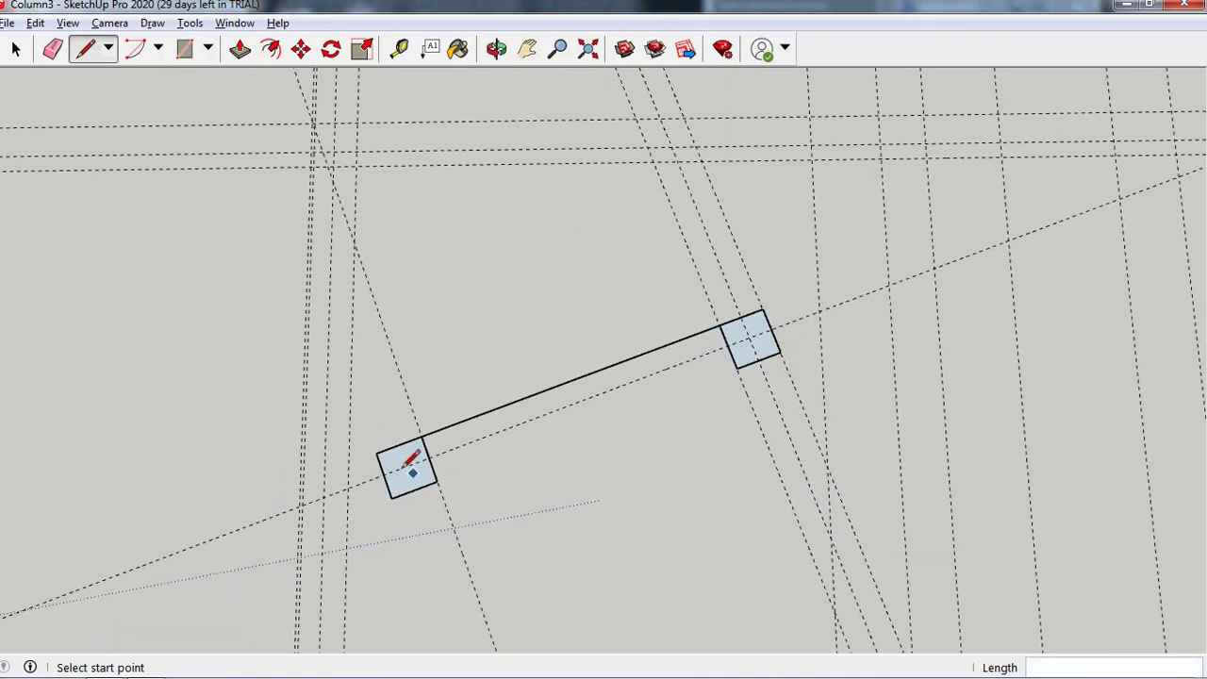
left_click(429, 458)
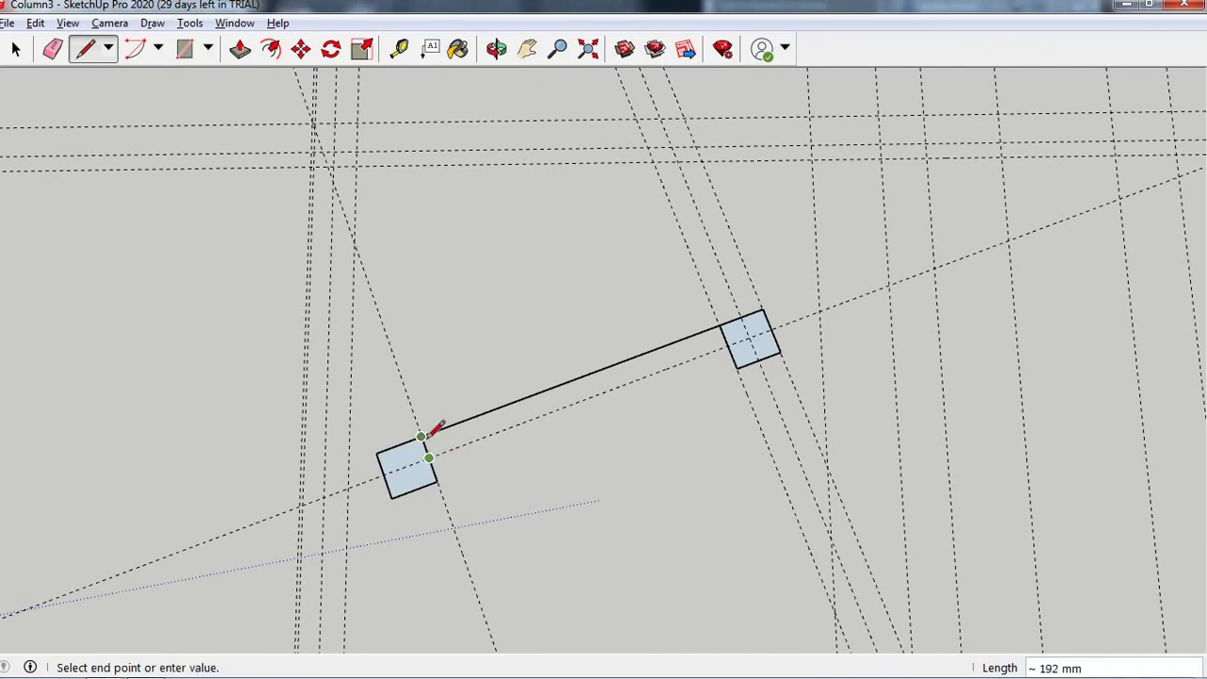
left_click(422, 435)
left_click(429, 457)
left_click(728, 348)
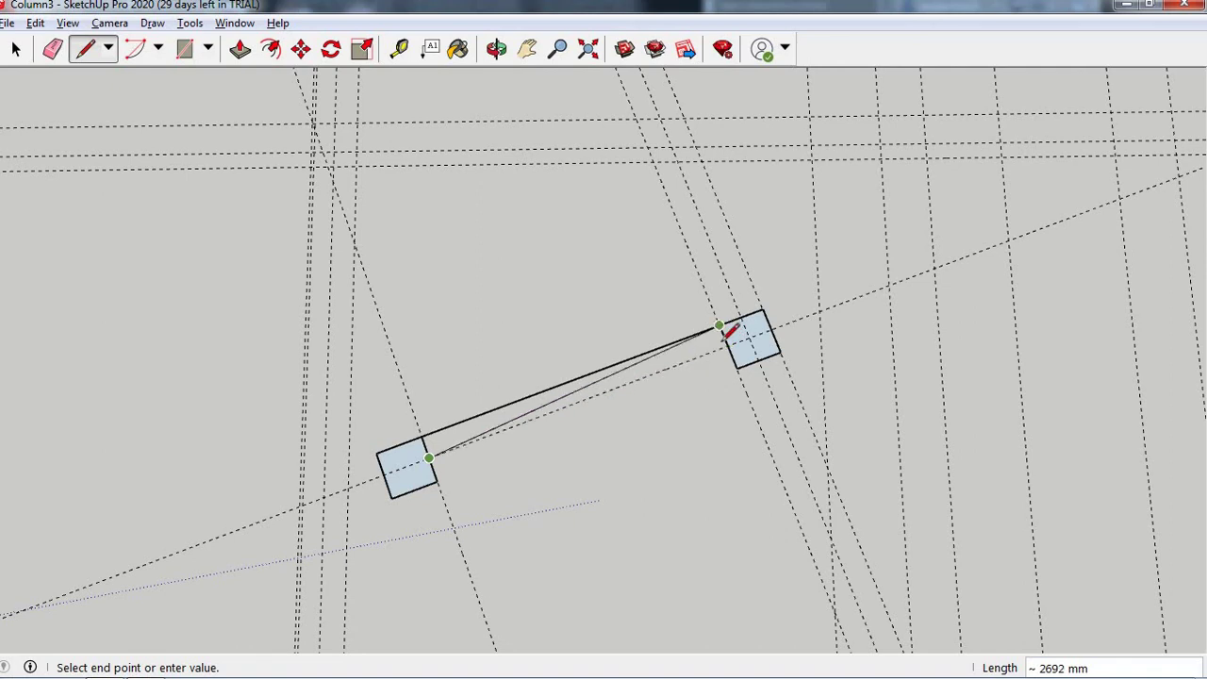
left_click(725, 327)
- Draw the first long edge from the middle column's corner to the upper-right corner column
scroll(406, 439, "down", 2)
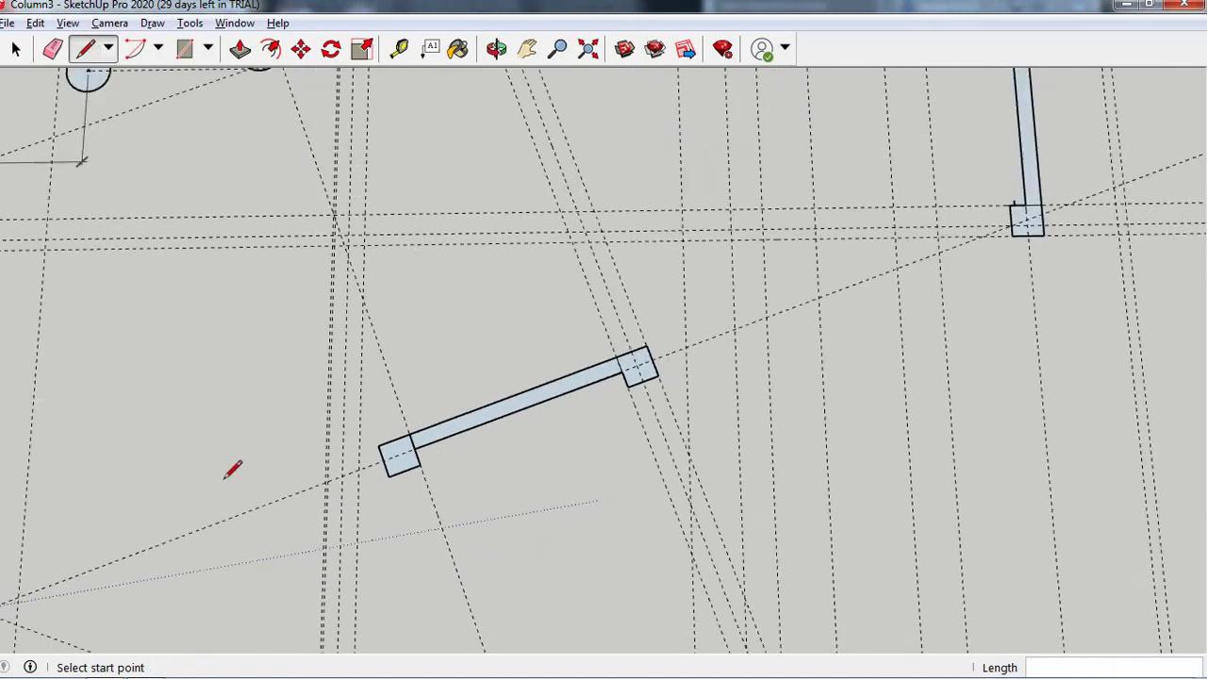
scroll(510, 452, "down", 2)
scroll(624, 377, "up", 2)
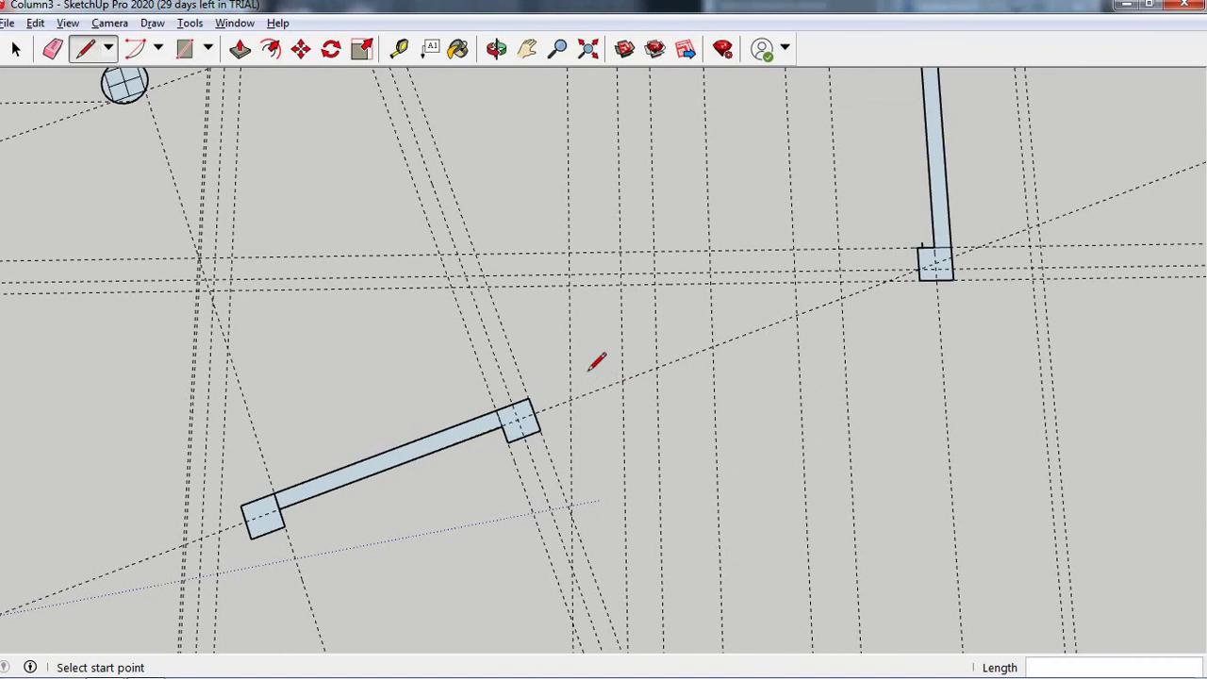
left_click(533, 412)
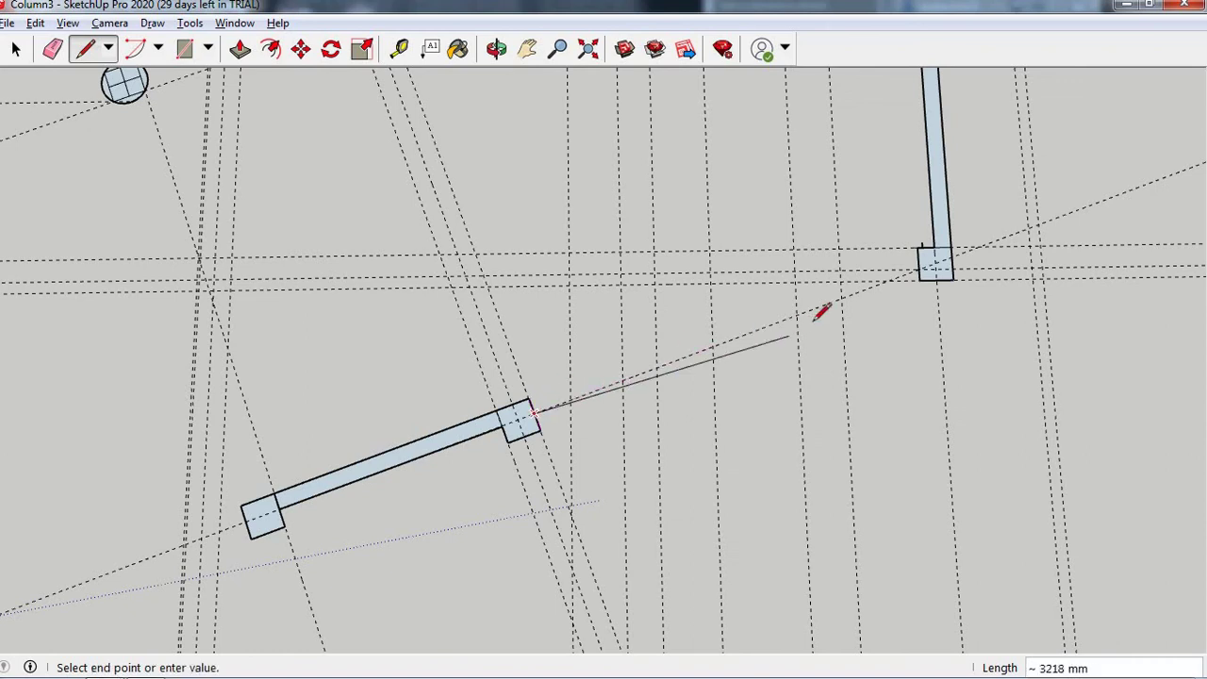
scroll(920, 264, "up", 1)
scroll(910, 272, "up", 2)
left_click(929, 266)
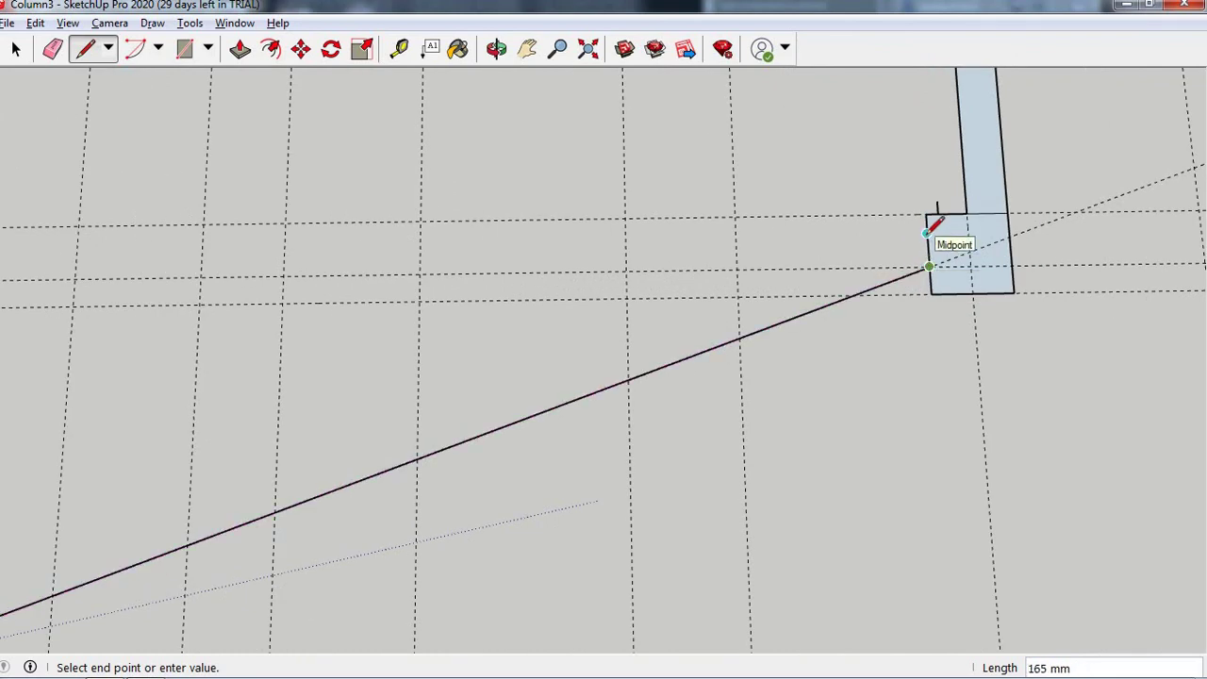
key("Escape")
- Add the second long edge and close the short gaps at both columns so the strip fills
scroll(943, 264, "down", 1)
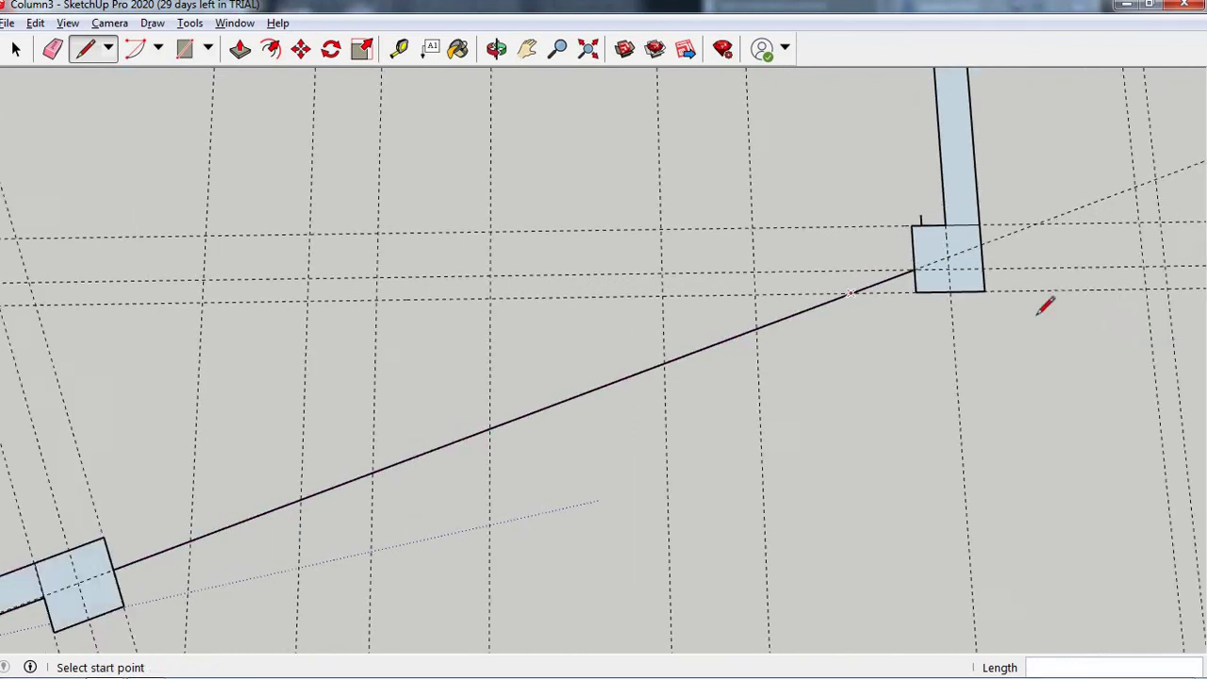
scroll(924, 312, "down", 1)
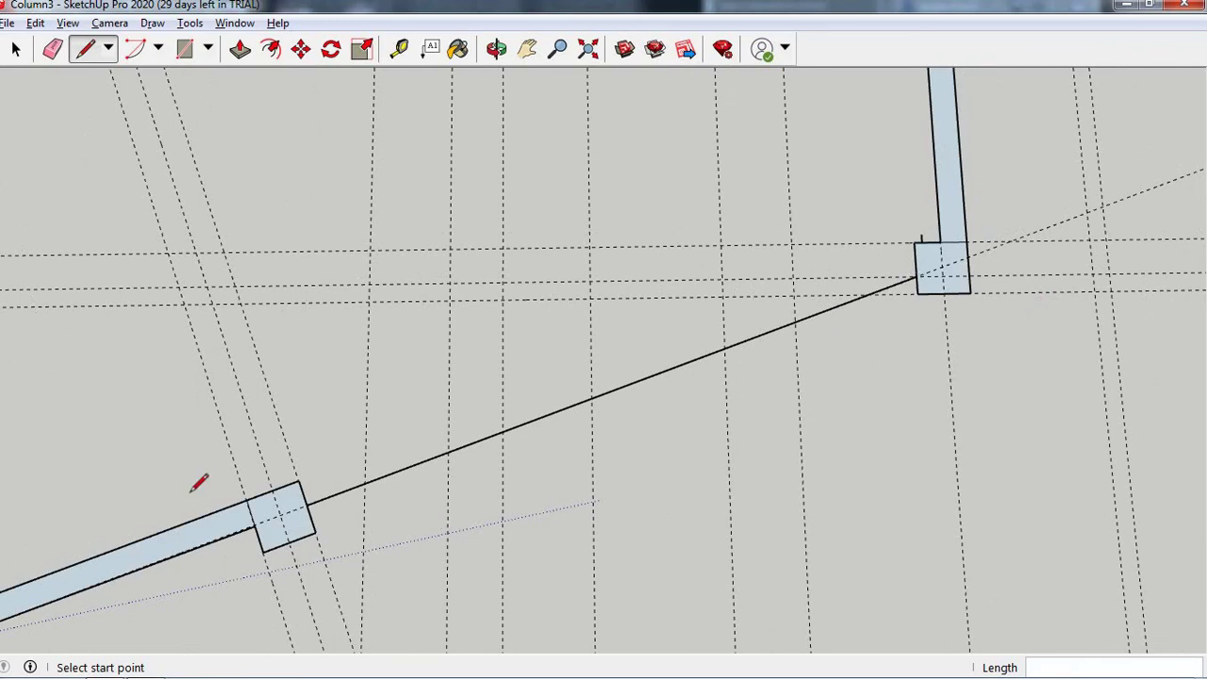
left_click(311, 496)
left_click(299, 479)
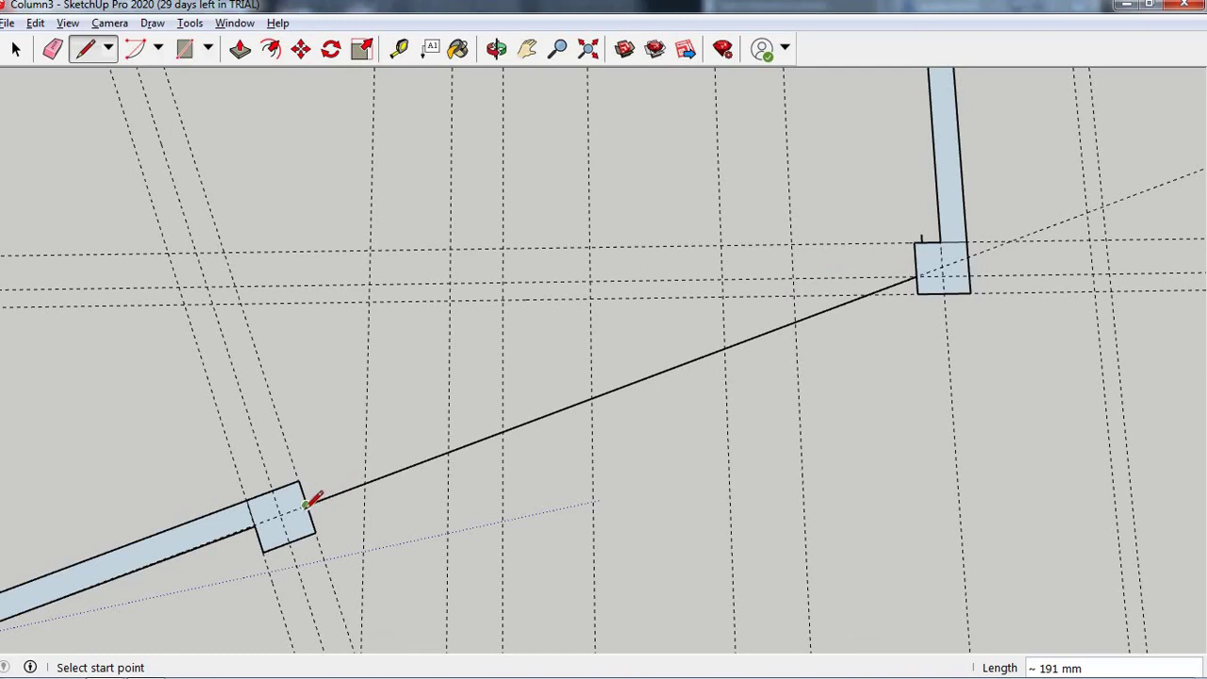
left_click(299, 479)
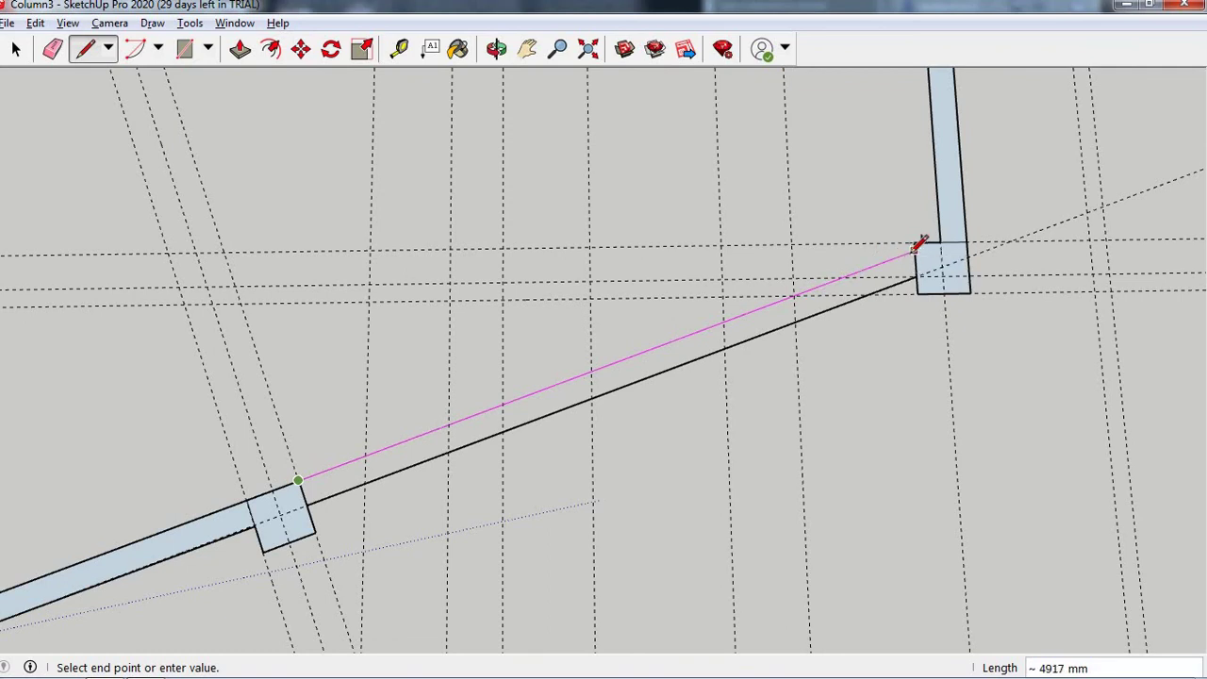
left_click(915, 250)
scroll(571, 368, "down", 2)
scroll(571, 369, "down", 1)
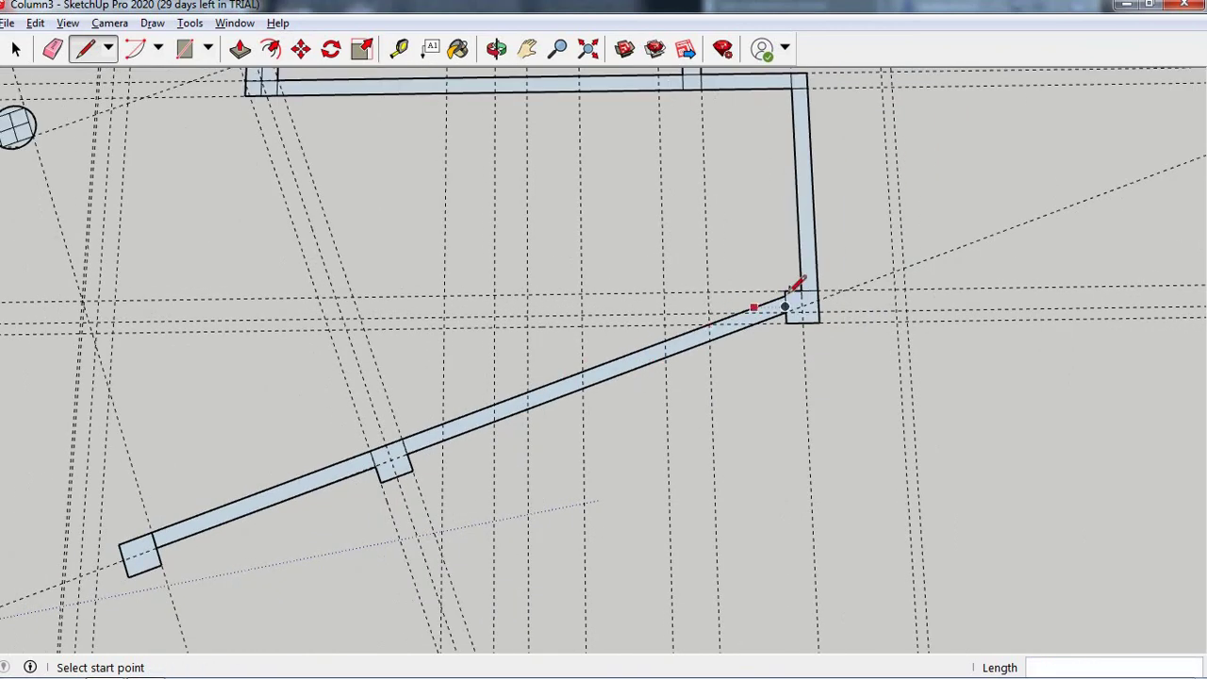
left_click(787, 294)
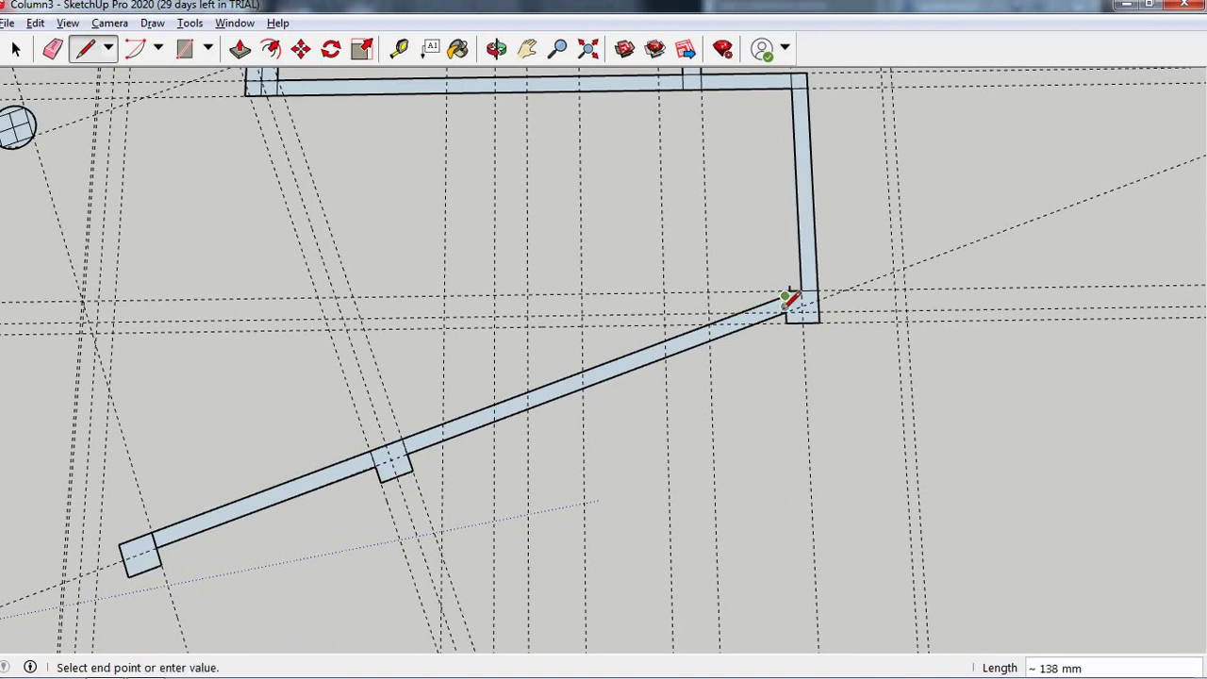
left_click(785, 312)
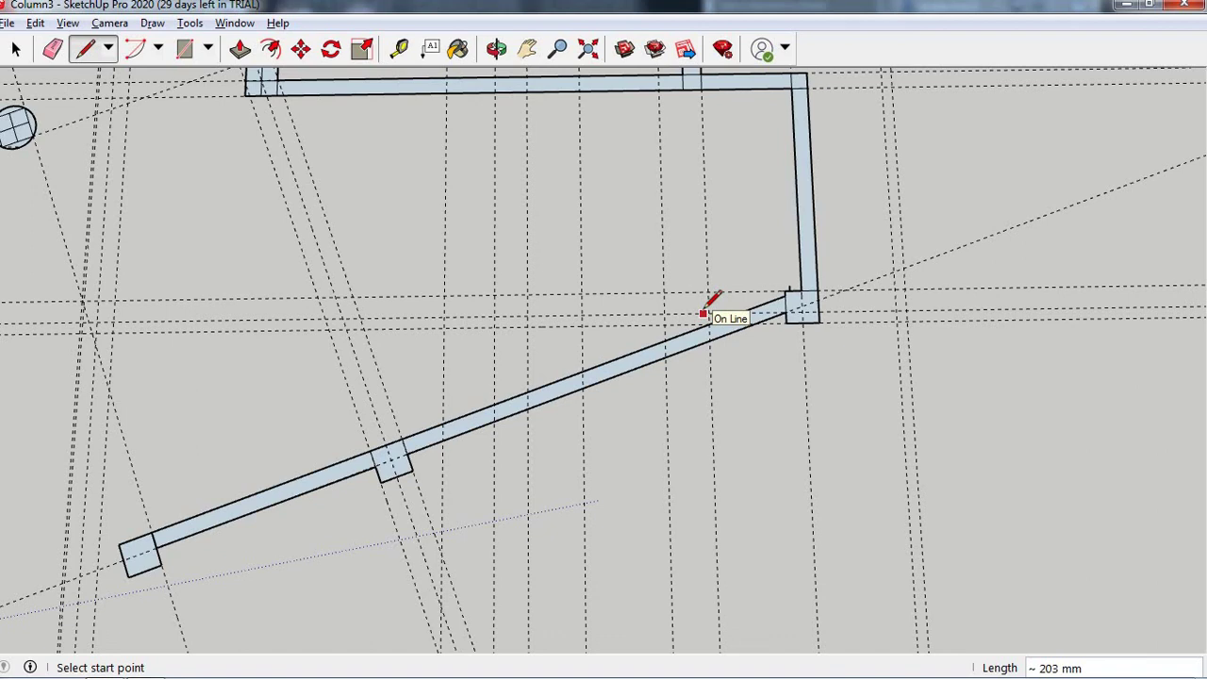
scroll(411, 237, "down", 1)
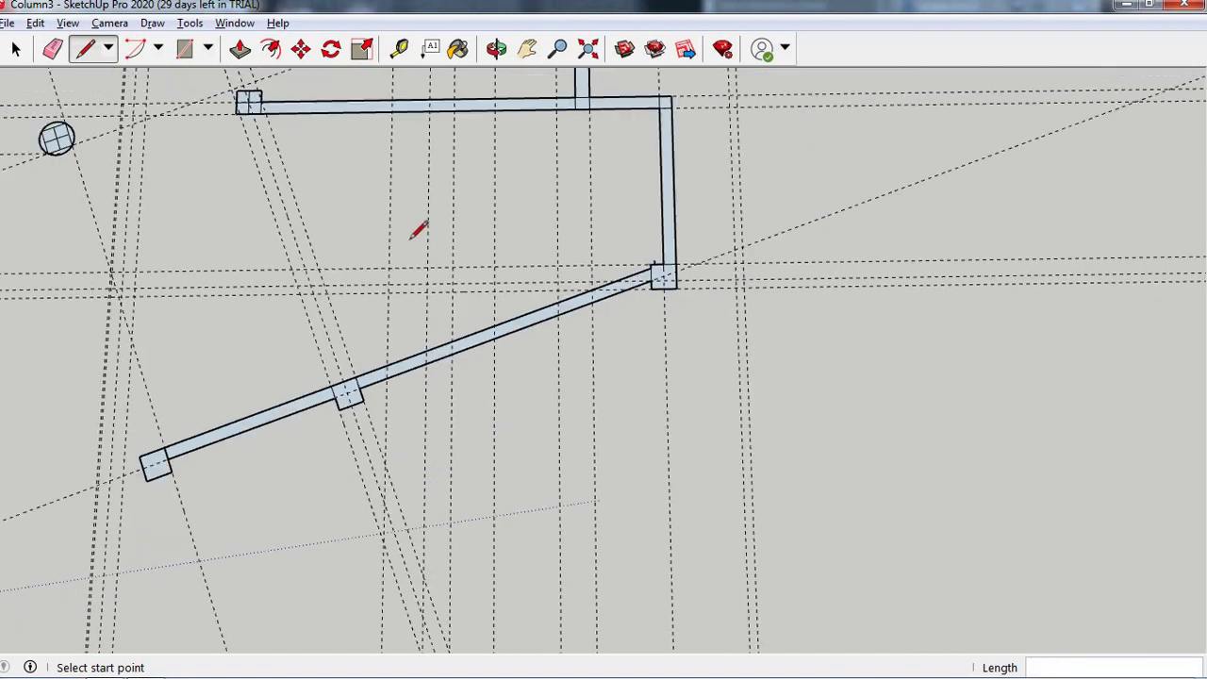
- Zoom around the angled wall near windows W08 and W06, reading its 1000 and 2689 dimensions
key("alt+Tab")
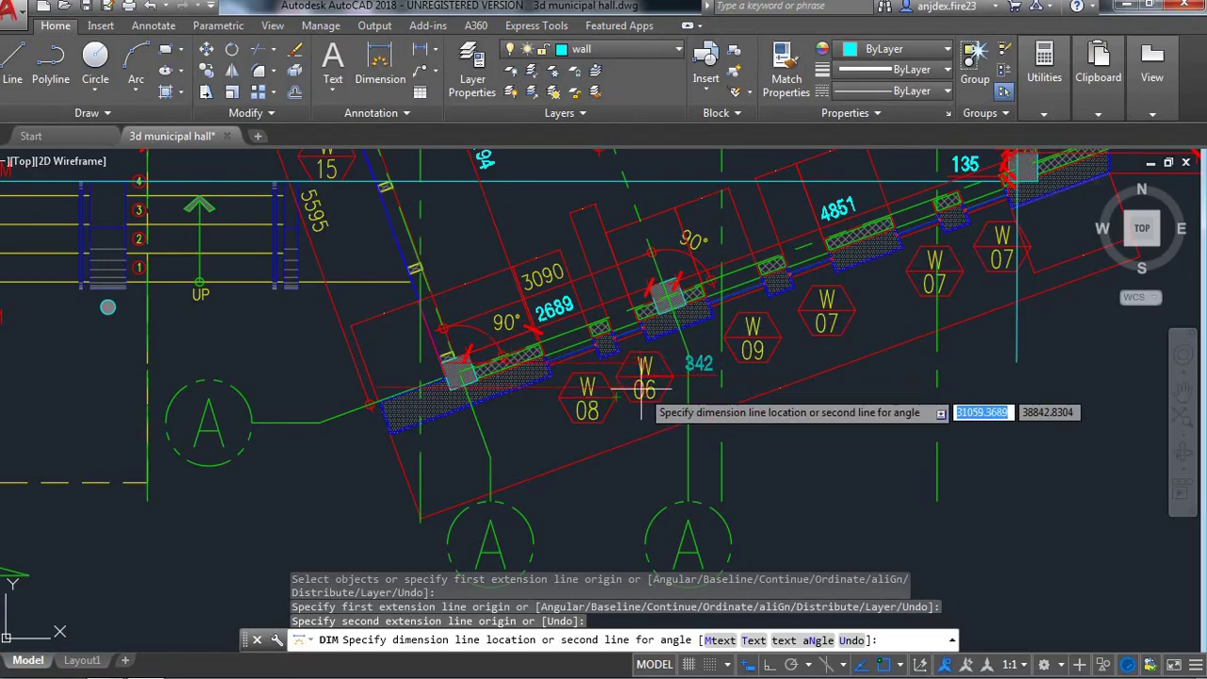
scroll(448, 387, "up", 5)
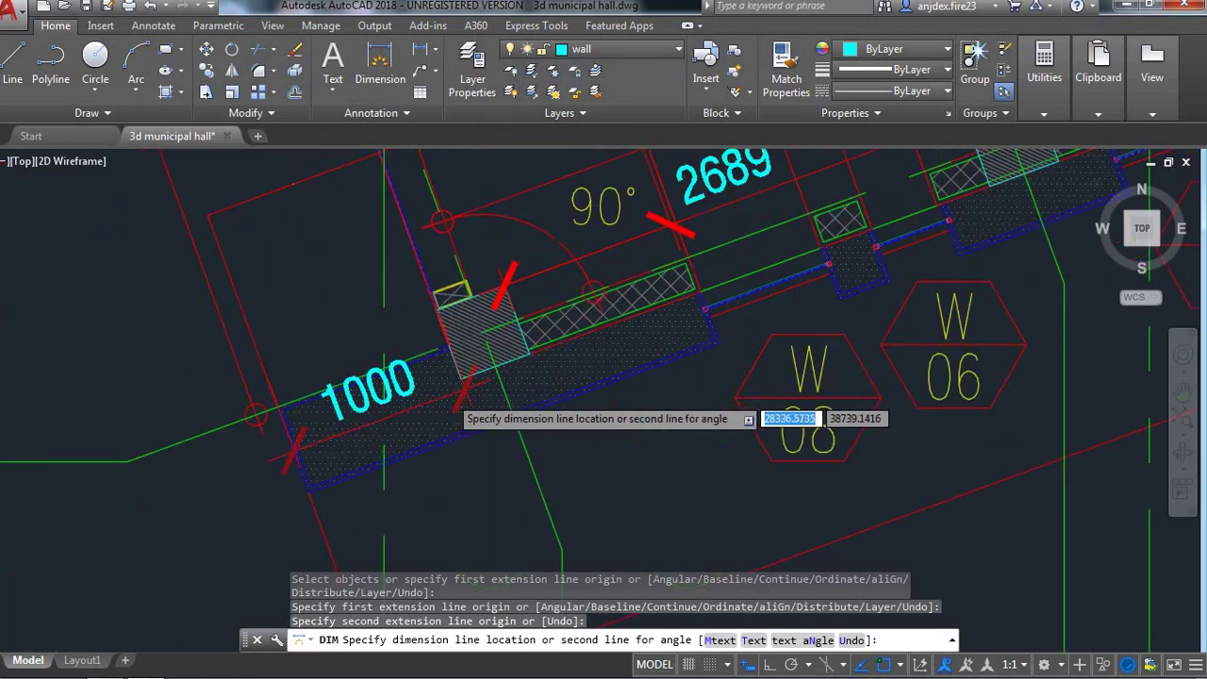
scroll(505, 412, "down", 3)
scroll(504, 412, "down", 3)
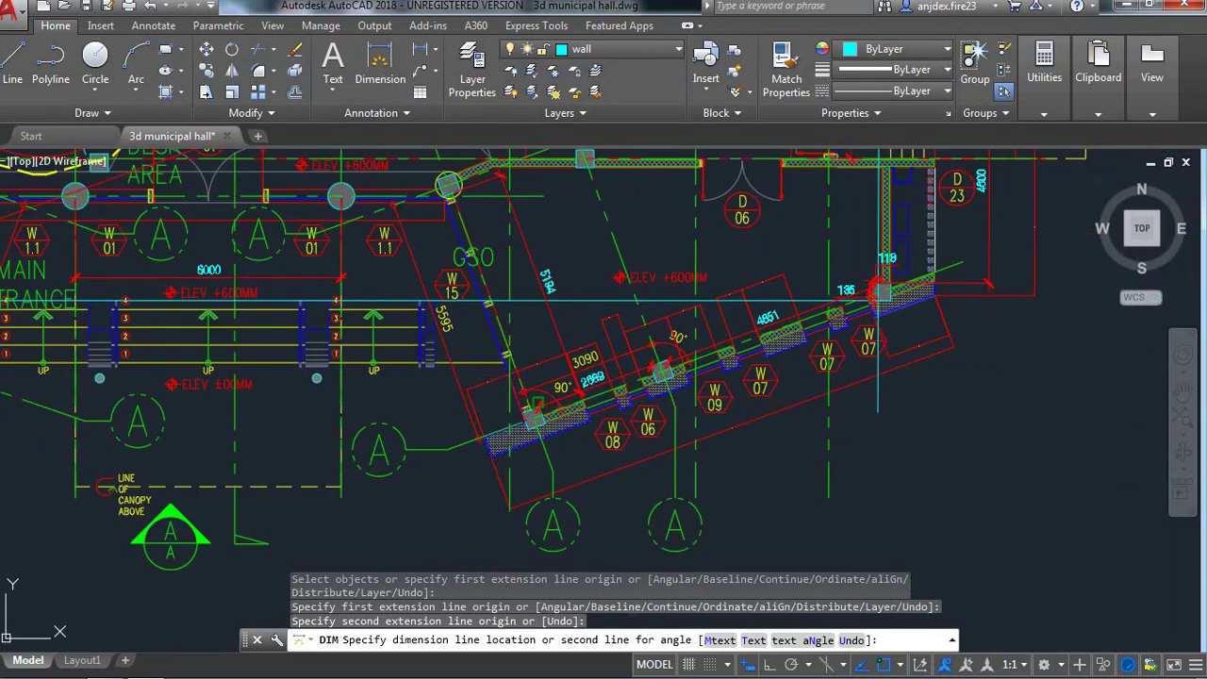
scroll(536, 413, "up", 2)
scroll(542, 415, "down", 2)
scroll(440, 357, "down", 2)
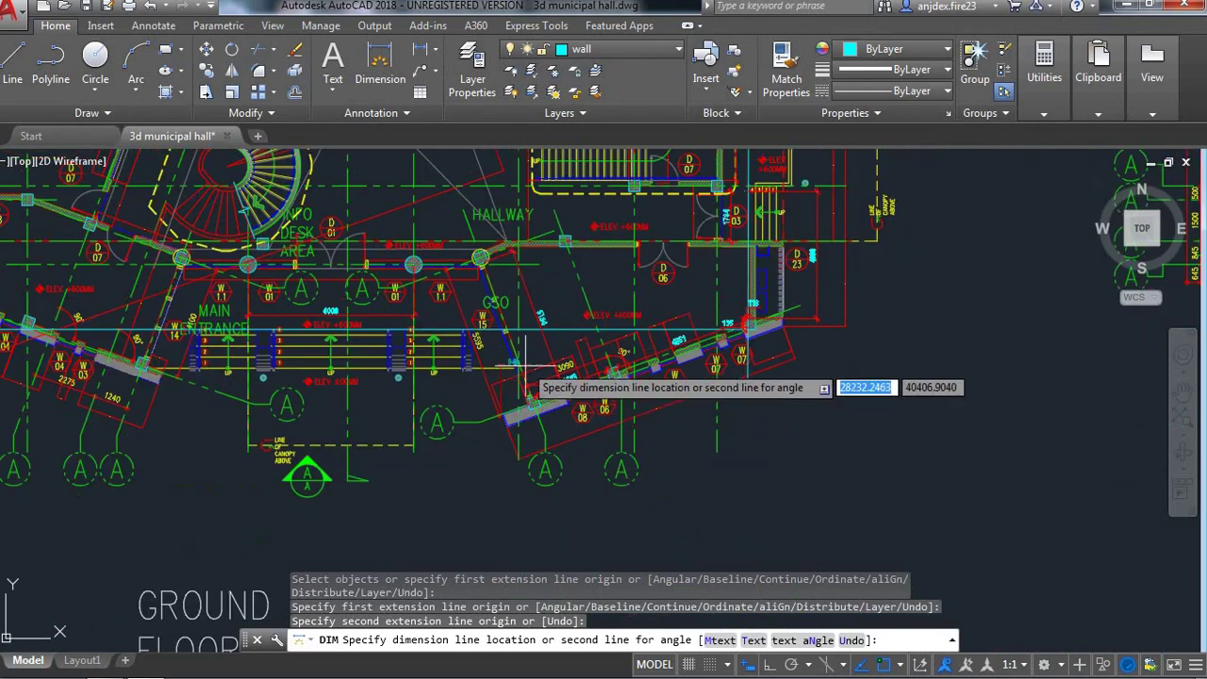
scroll(495, 311, "up", 2)
scroll(473, 242, "up", 1)
scroll(415, 283, "up", 3)
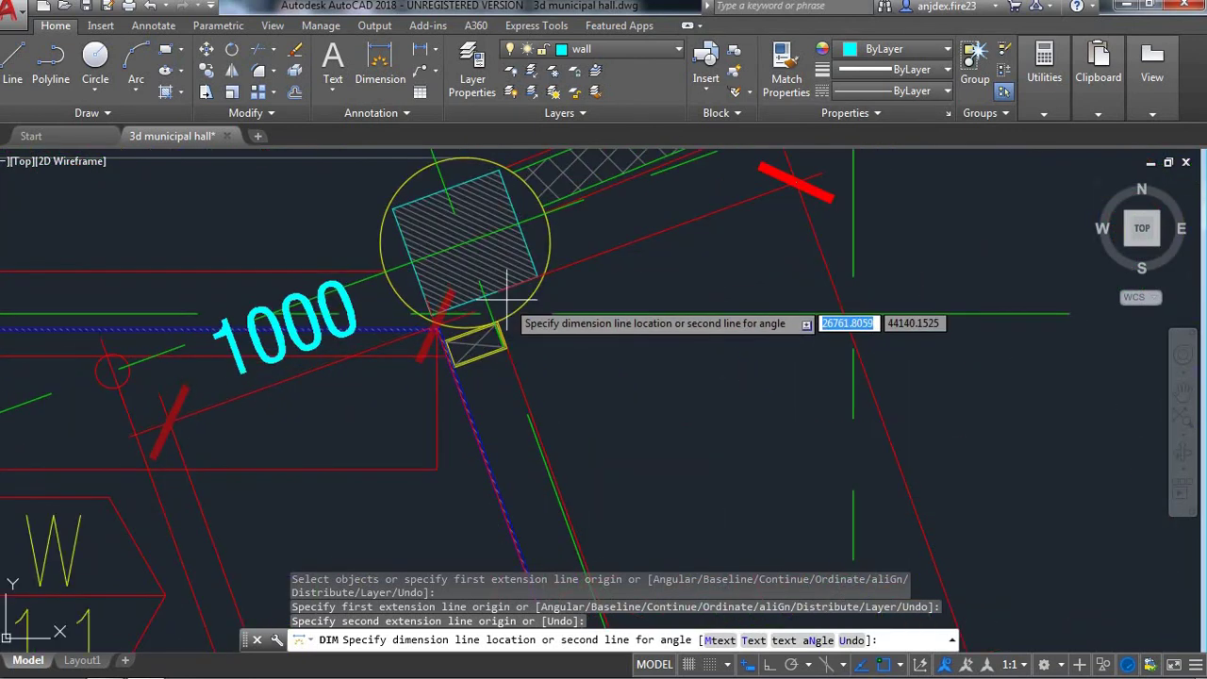
scroll(471, 273, "down", 3)
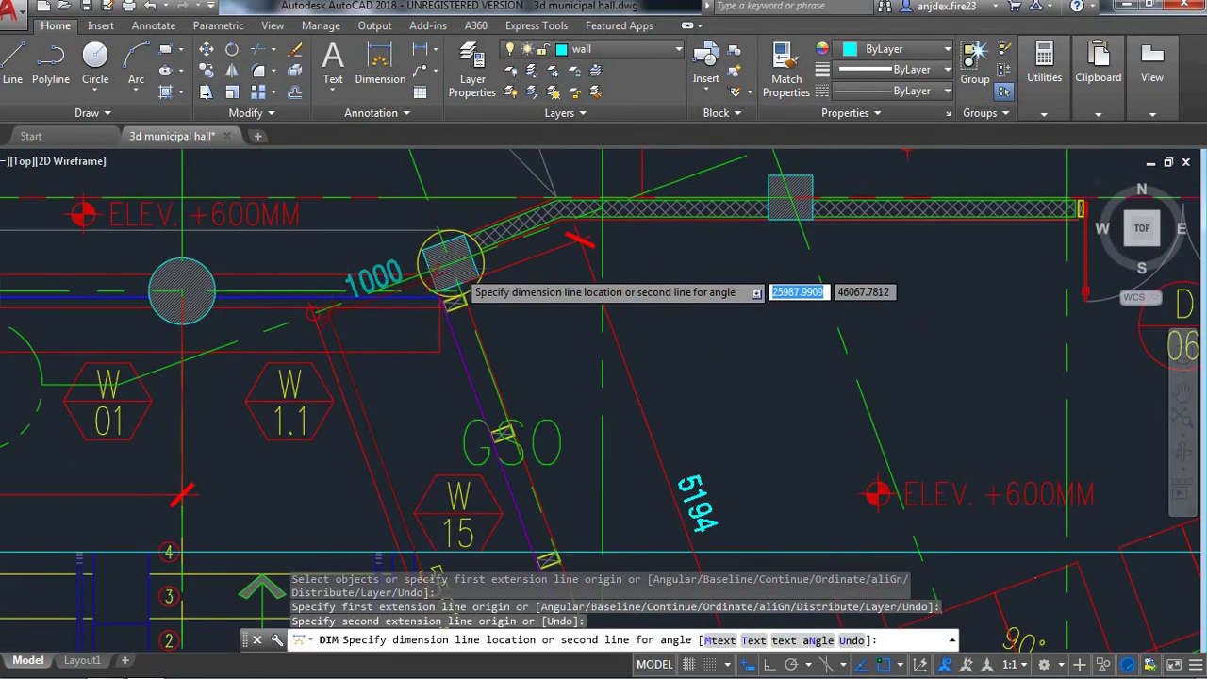
scroll(454, 268, "down", 3)
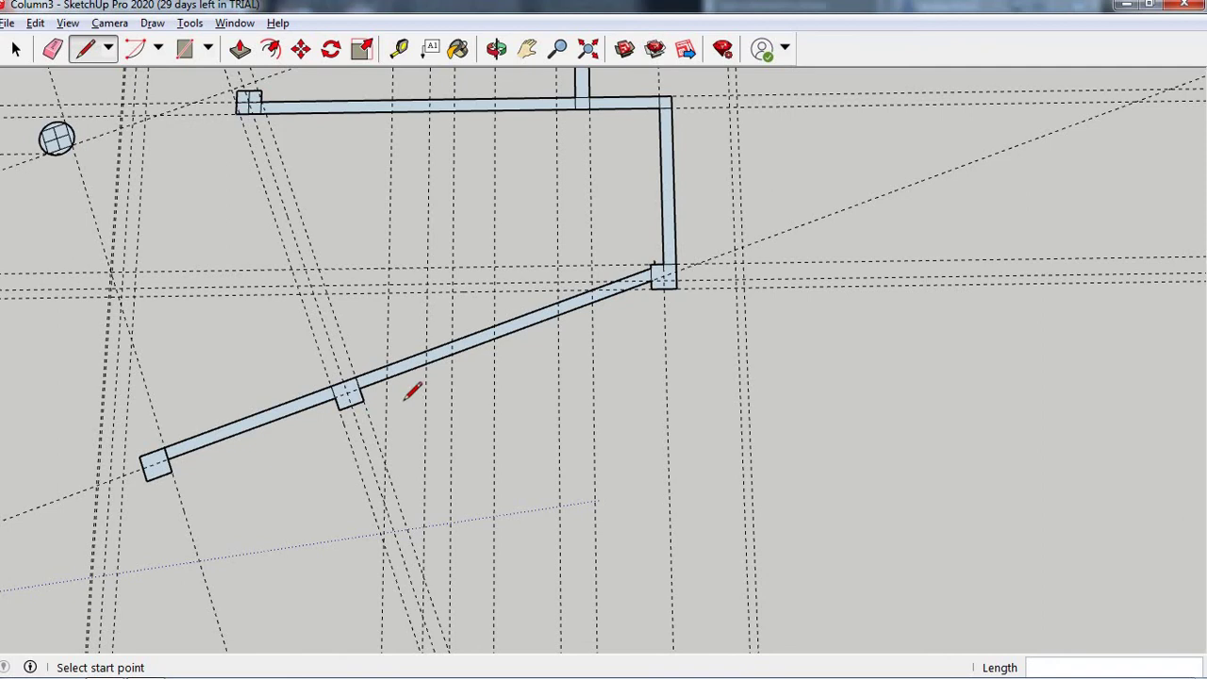
scroll(514, 458, "down", 1)
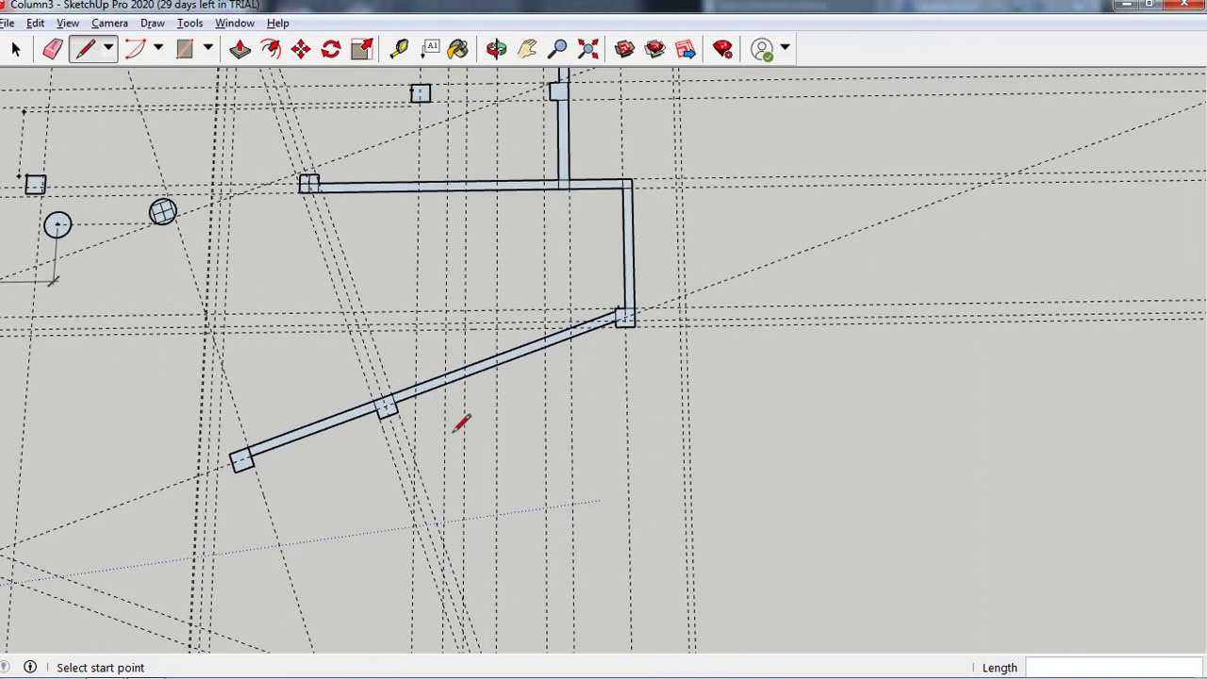
scroll(418, 443, "down", 1)
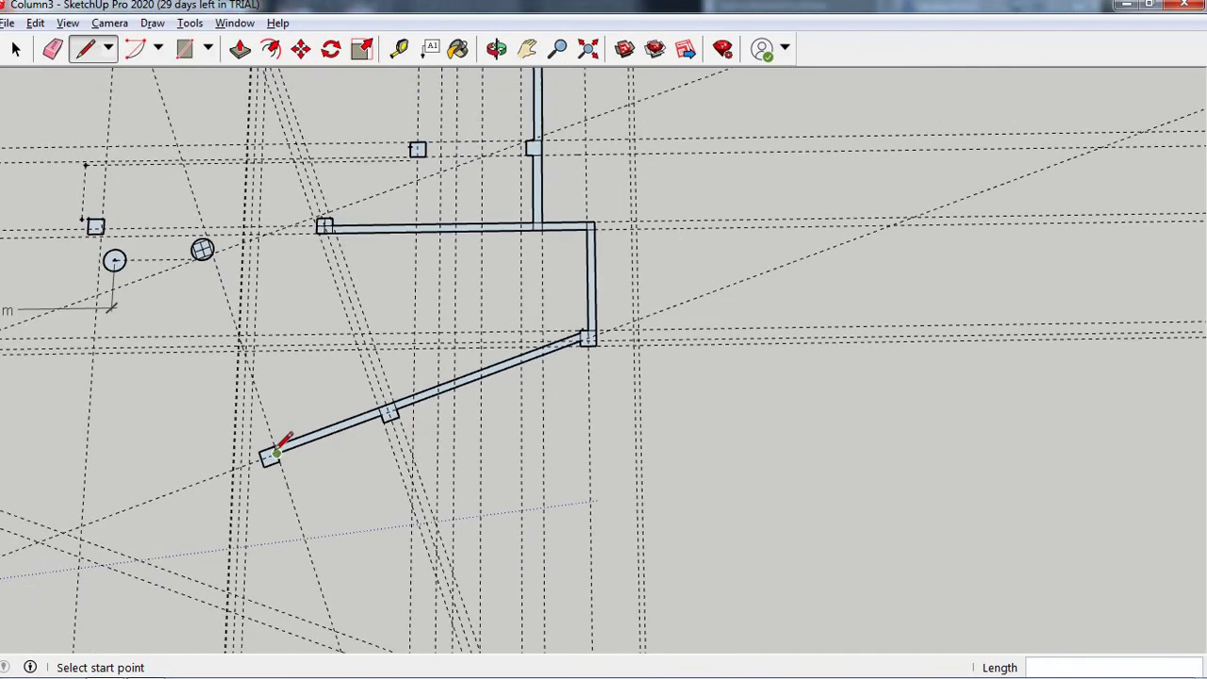
scroll(271, 456, "up", 1)
scroll(272, 447, "up", 1)
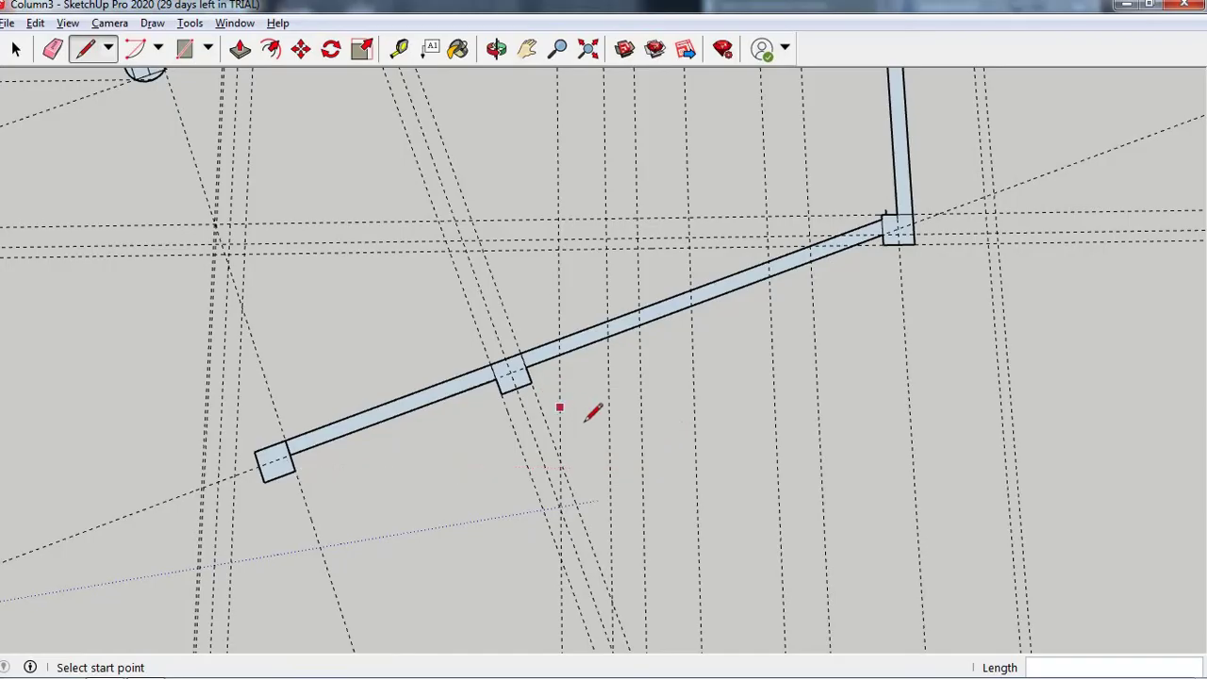
- Zoom out slightly on the traced angled wall strips in the SketchUp model
scroll(586, 420, "down", 1)
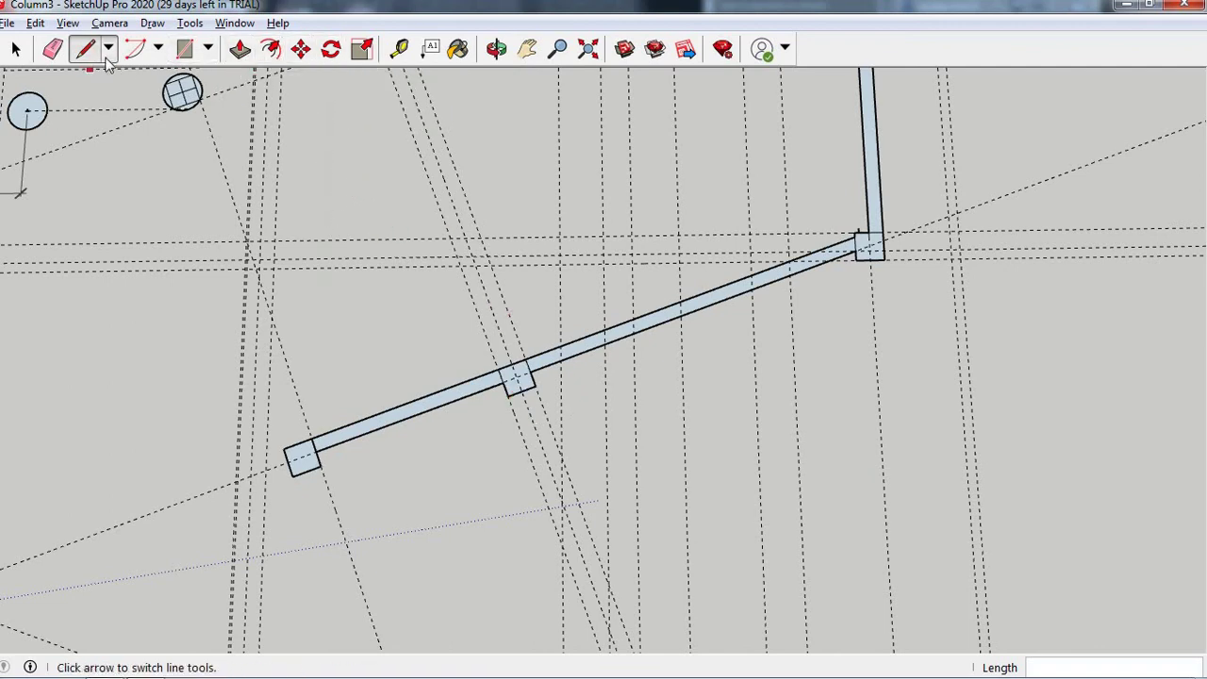
- Draw an angled edge from the round column's rim to the lower-left square column
left_click(184, 49)
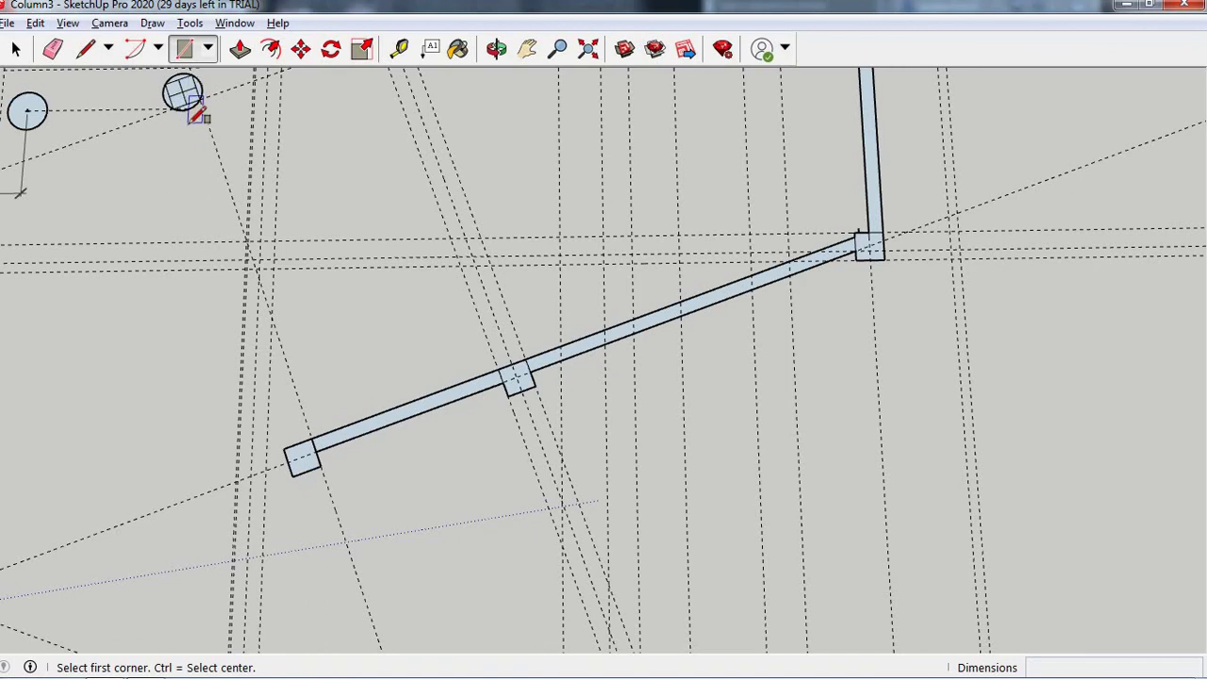
scroll(184, 106, "up", 2)
scroll(179, 104, "up", 1)
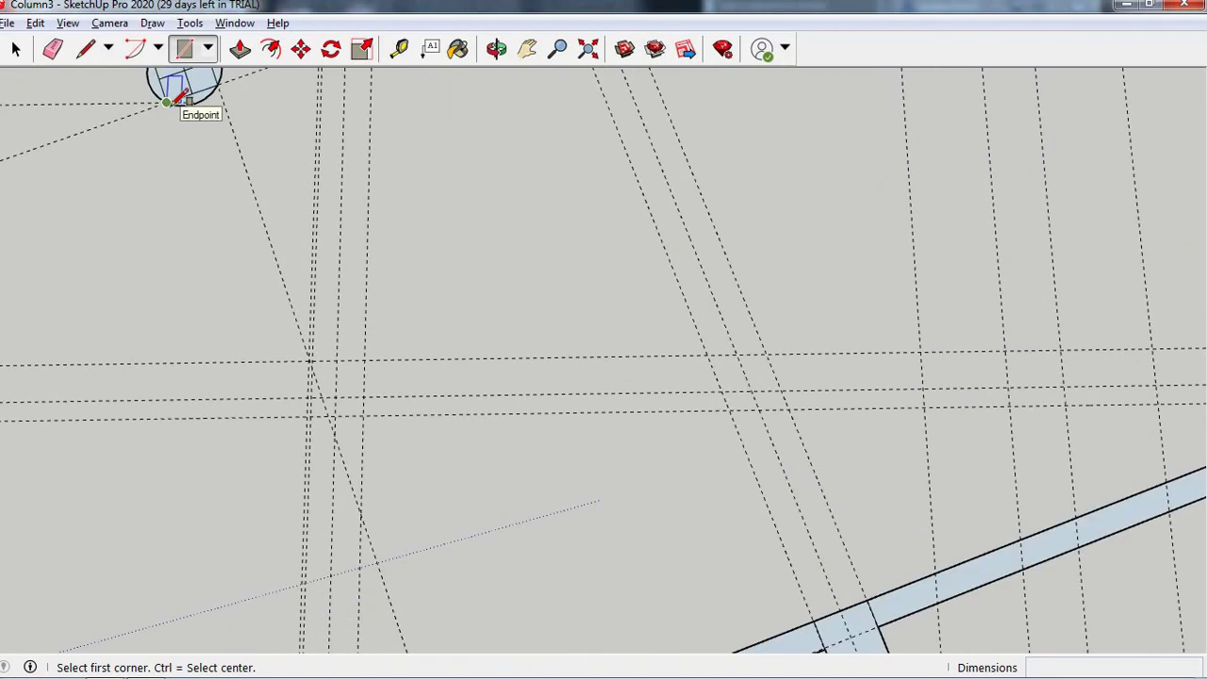
left_click(167, 102)
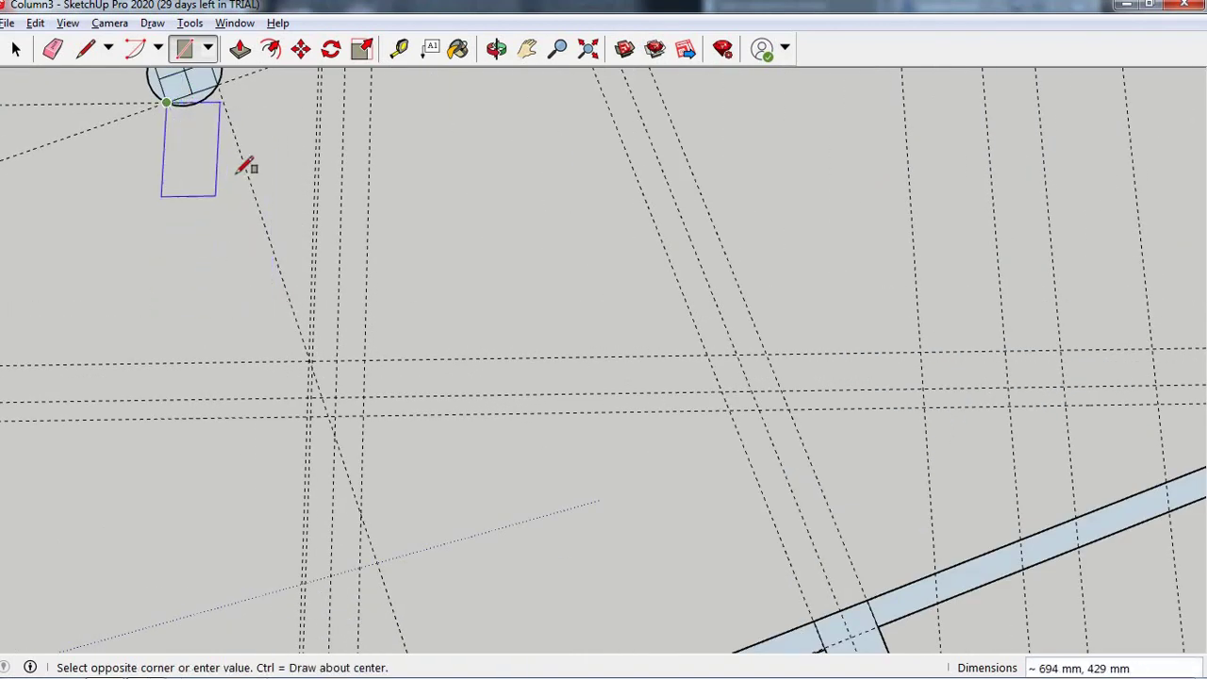
key("Escape")
left_click(85, 48)
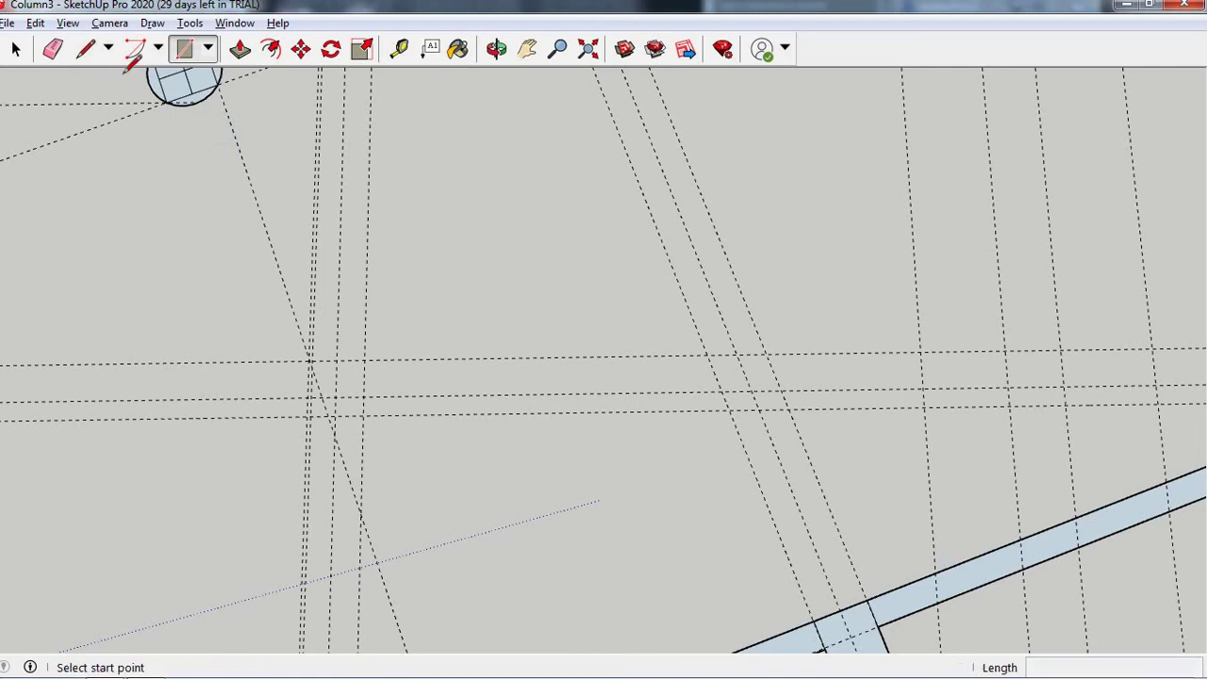
left_click(167, 102)
scroll(194, 148, "down", 2)
scroll(198, 151, "down", 1)
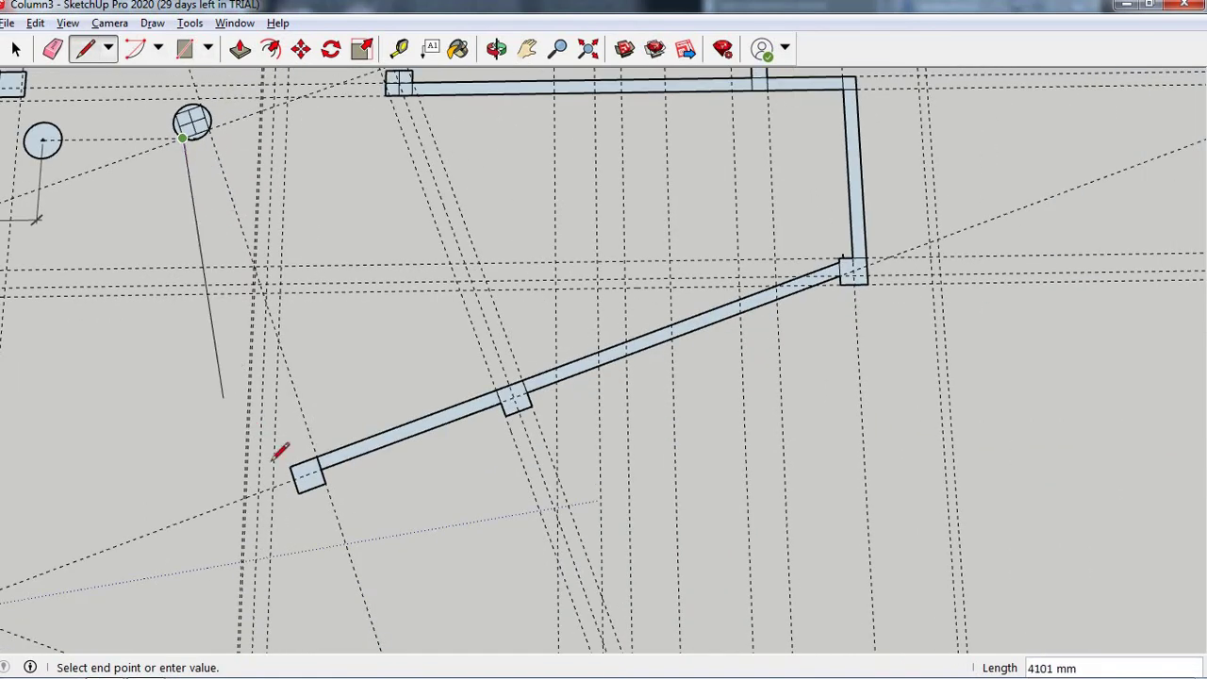
left_click(288, 467)
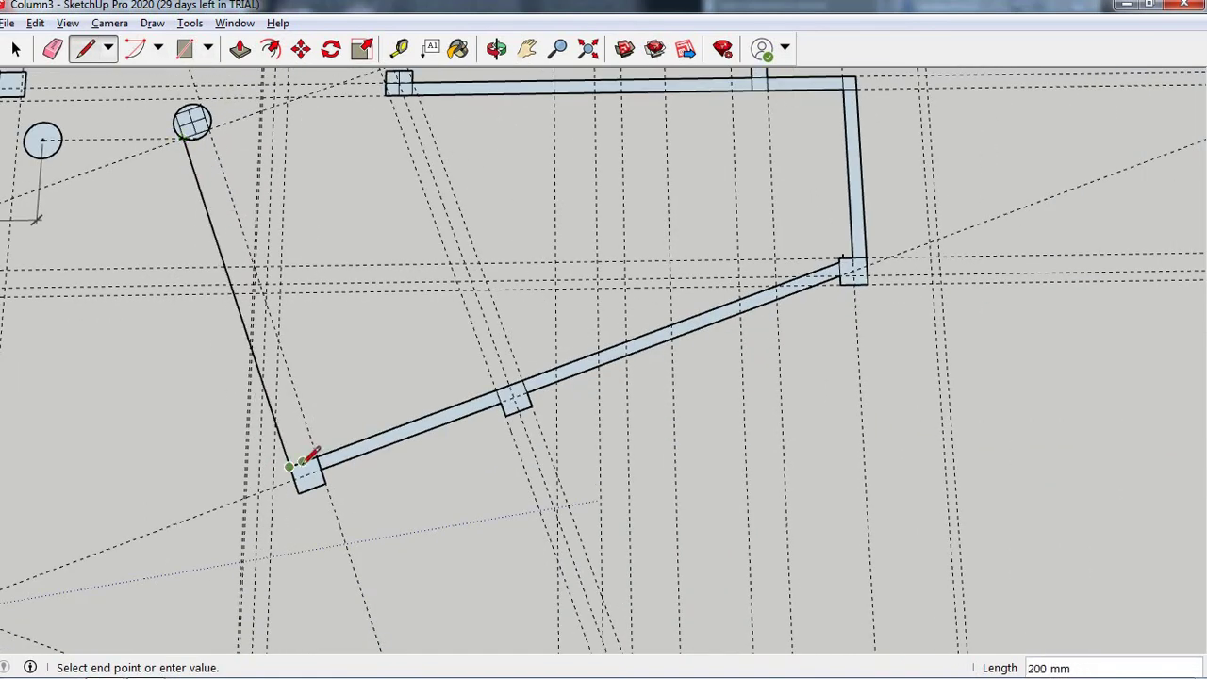
key("Escape")
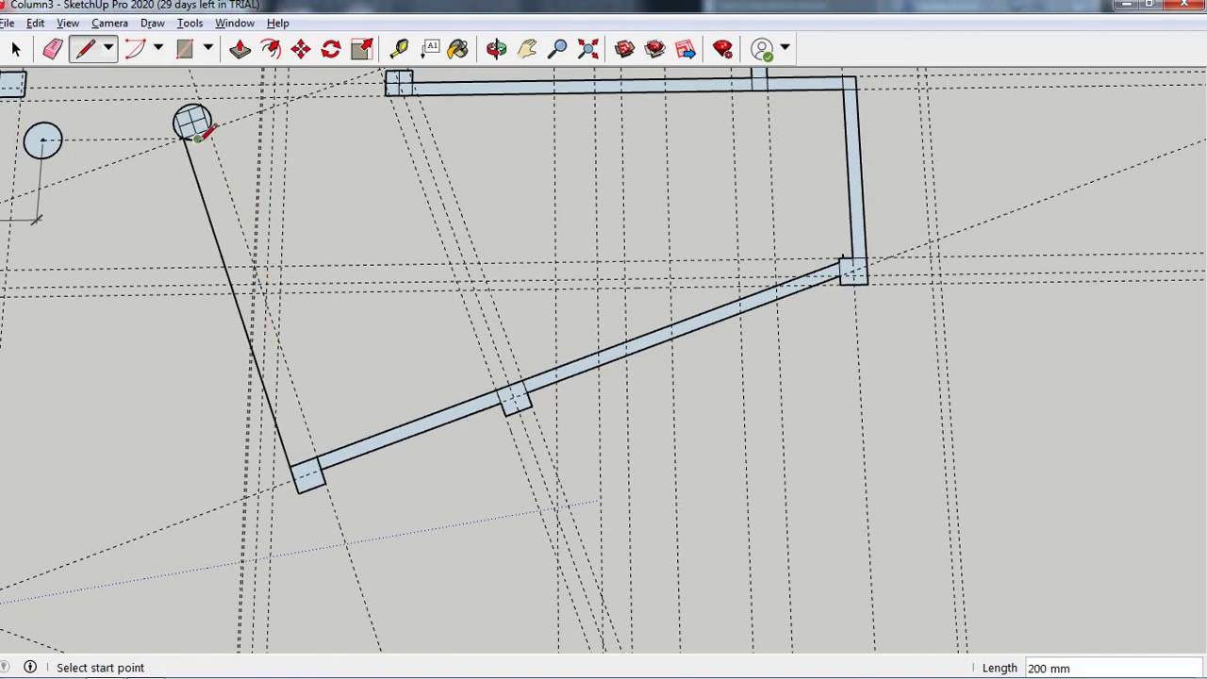
- Start a second, parallel wall edge at the square column's corner and zoom to locate its endpoint
scroll(307, 457, "up", 1)
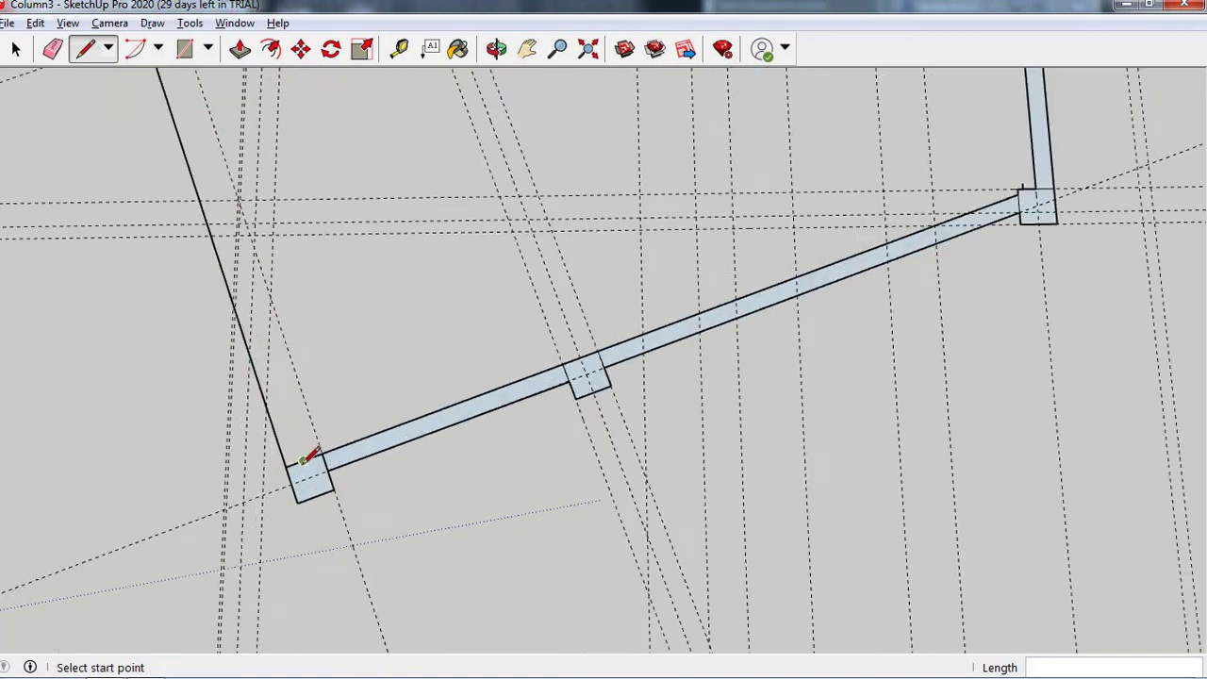
scroll(306, 456, "up", 2)
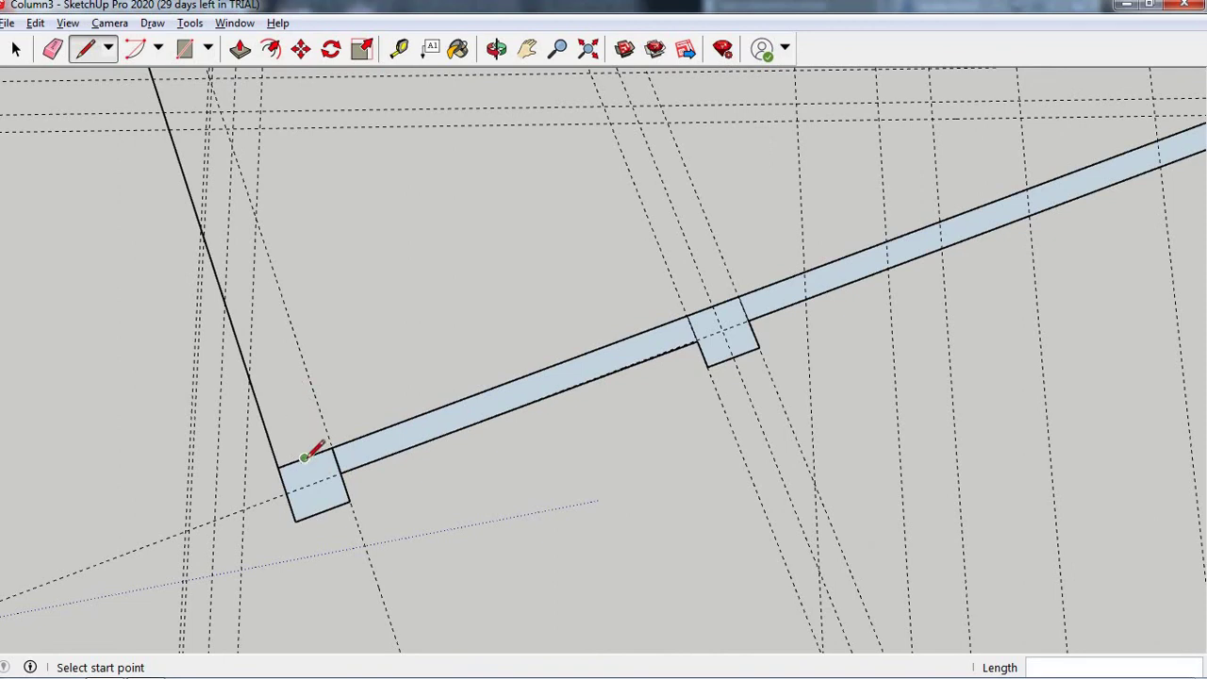
left_click(304, 456)
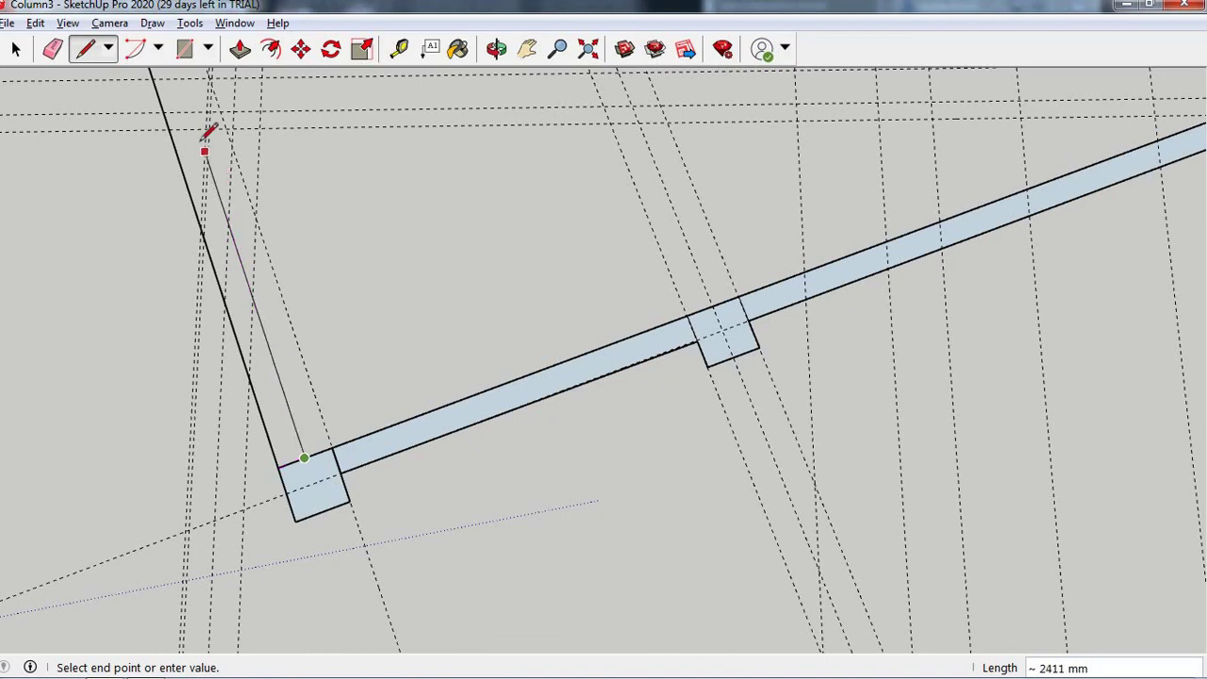
scroll(203, 137, "down", 1)
scroll(203, 137, "down", 1)
scroll(203, 137, "down", 1)
scroll(203, 138, "down", 1)
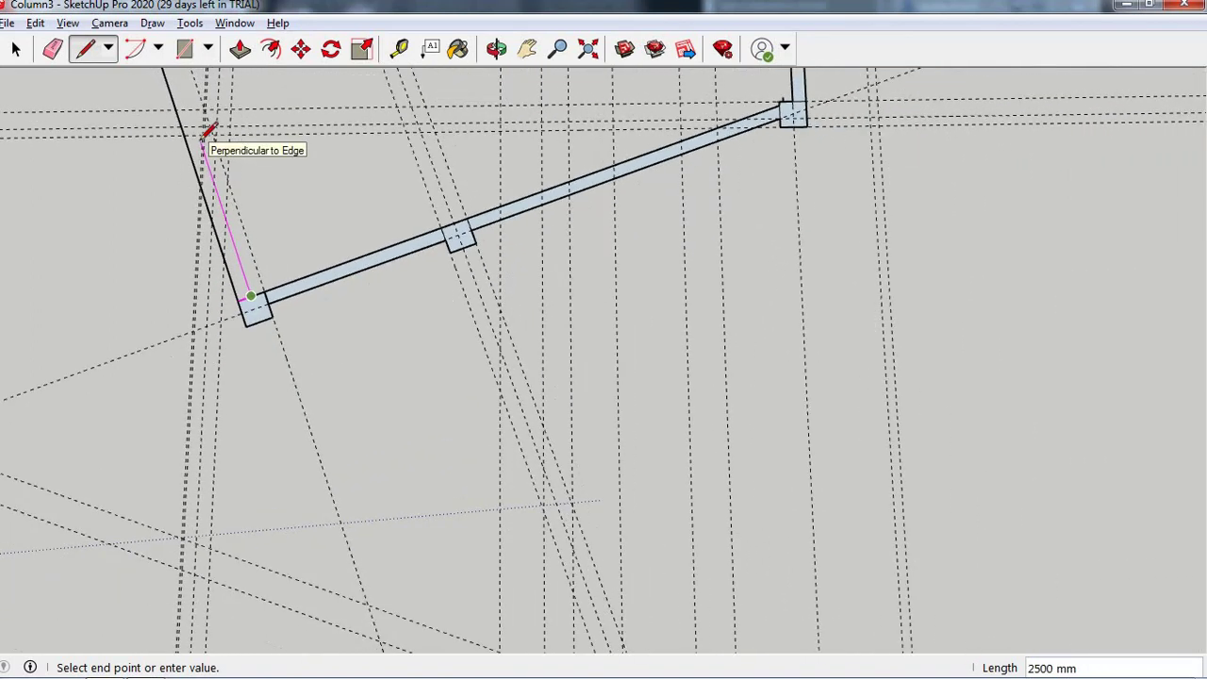
scroll(202, 138, "down", 1)
scroll(200, 134, "down", 1)
scroll(197, 131, "down", 1)
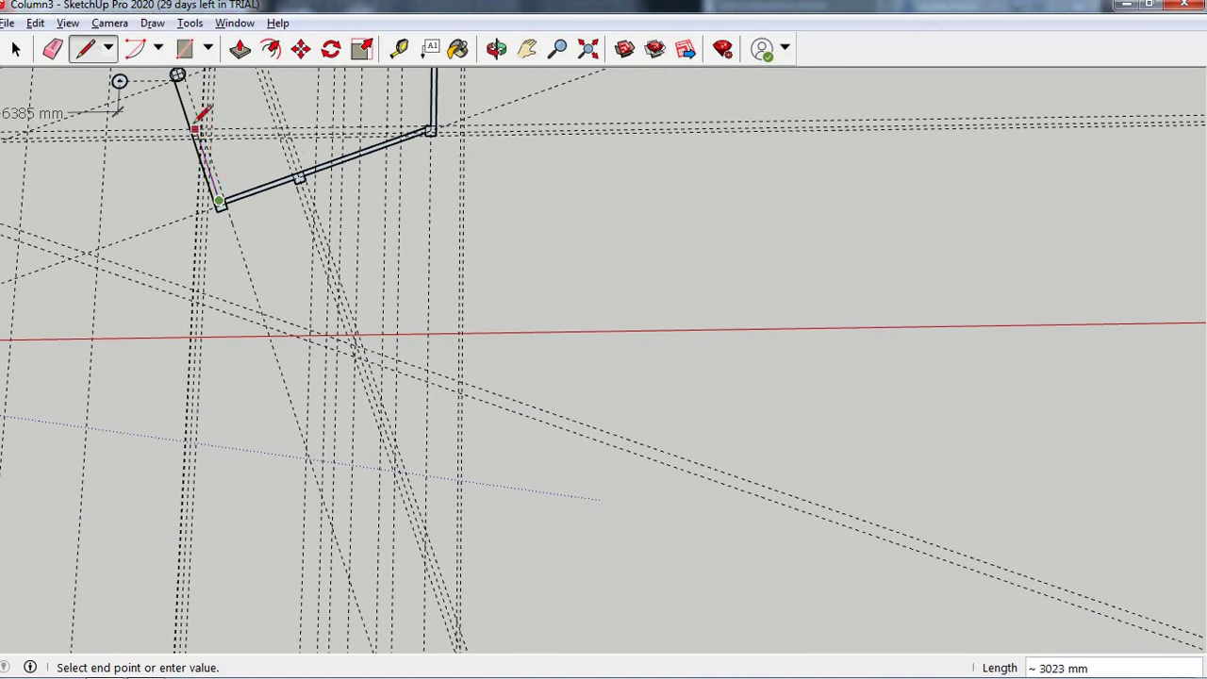
scroll(270, 248, "down", 2)
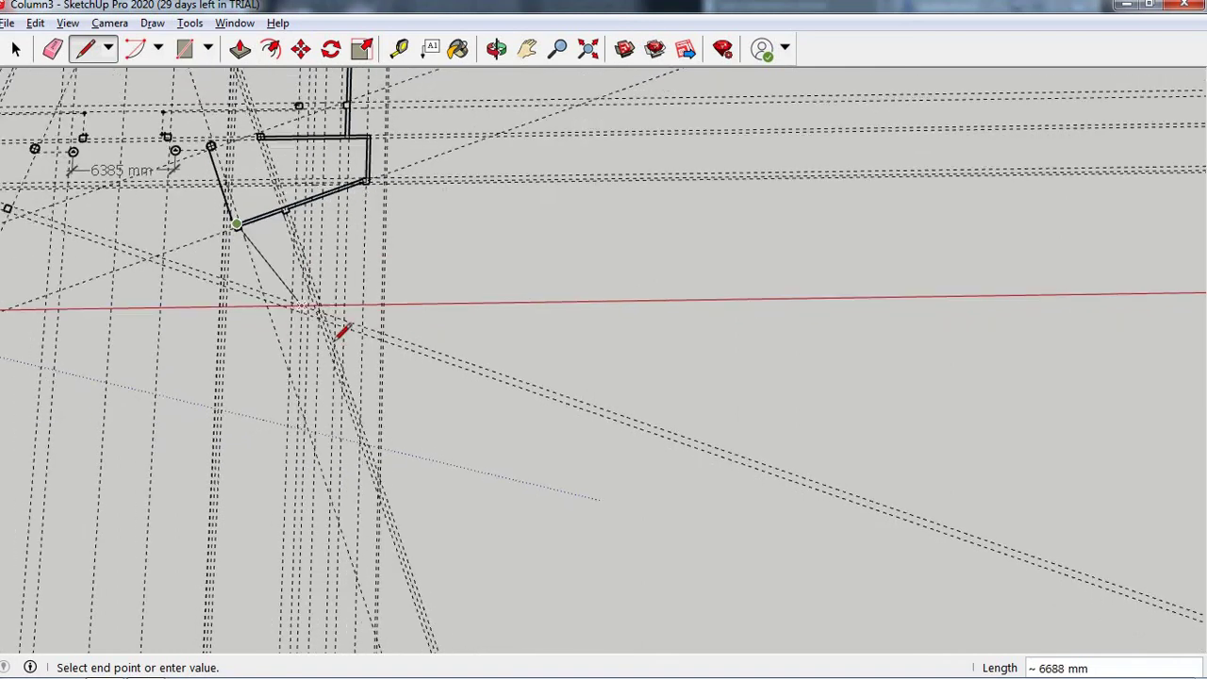
scroll(264, 179, "up", 1)
scroll(255, 188, "up", 1)
scroll(230, 189, "up", 1)
scroll(238, 178, "up", 2)
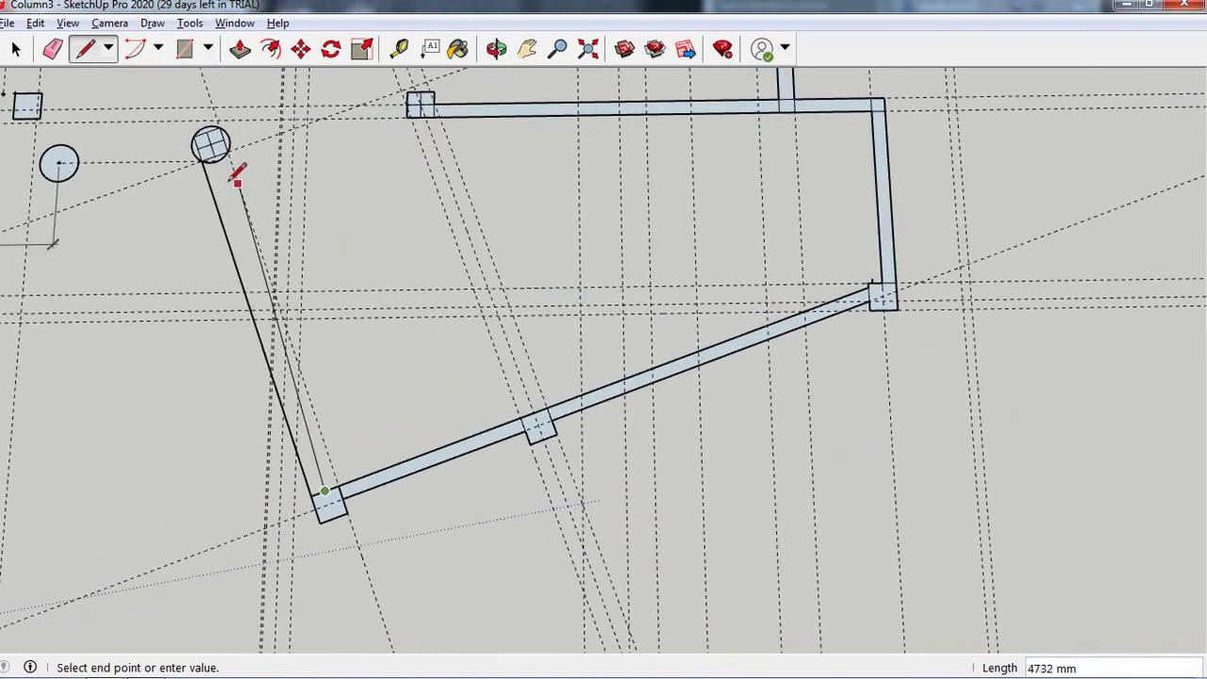
scroll(237, 180, "up", 1)
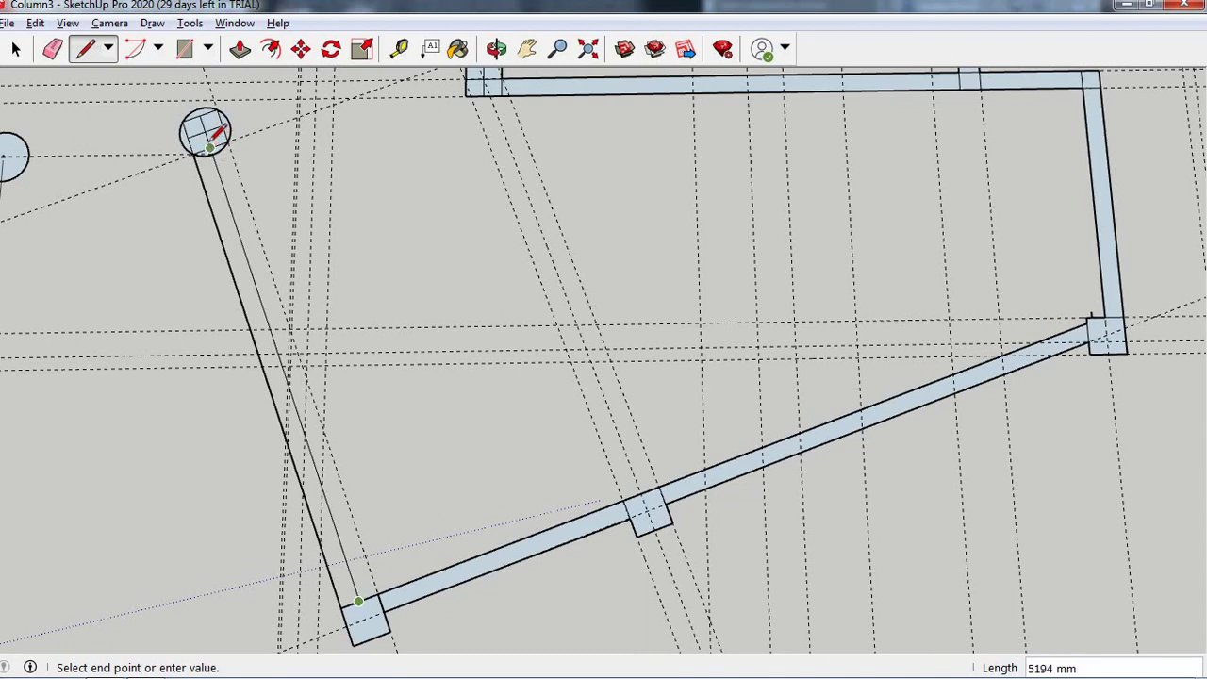
scroll(206, 132, "up", 1)
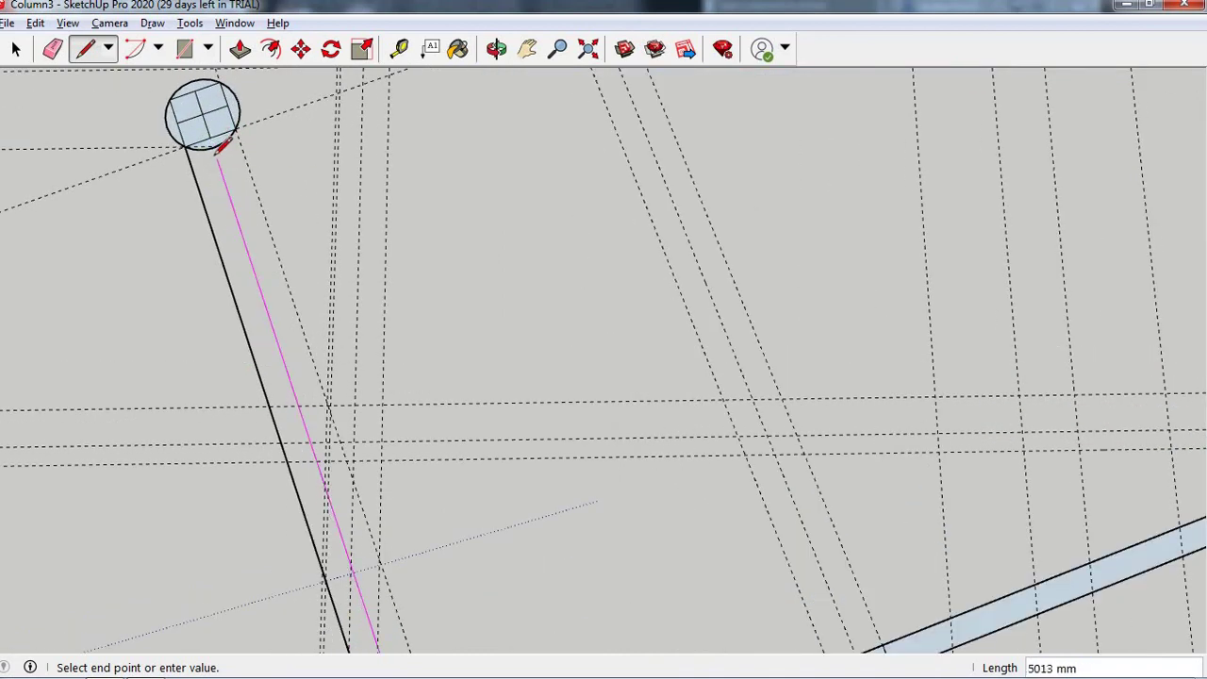
scroll(215, 144, "up", 1)
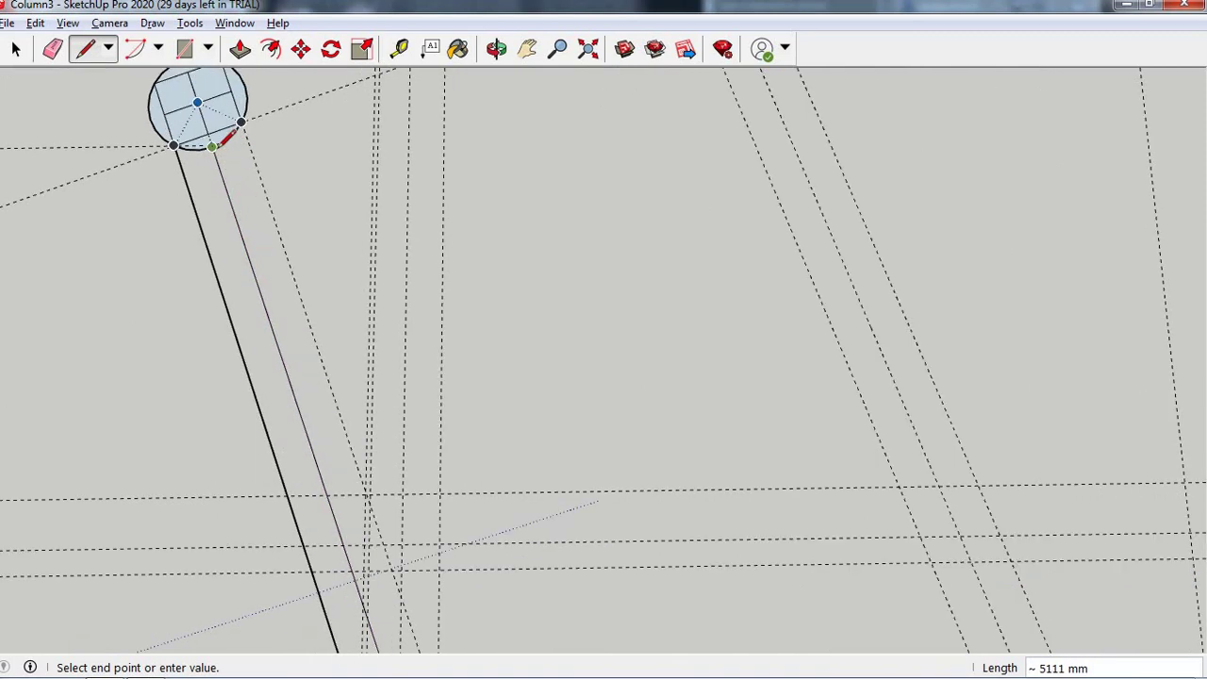
scroll(212, 145, "up", 1)
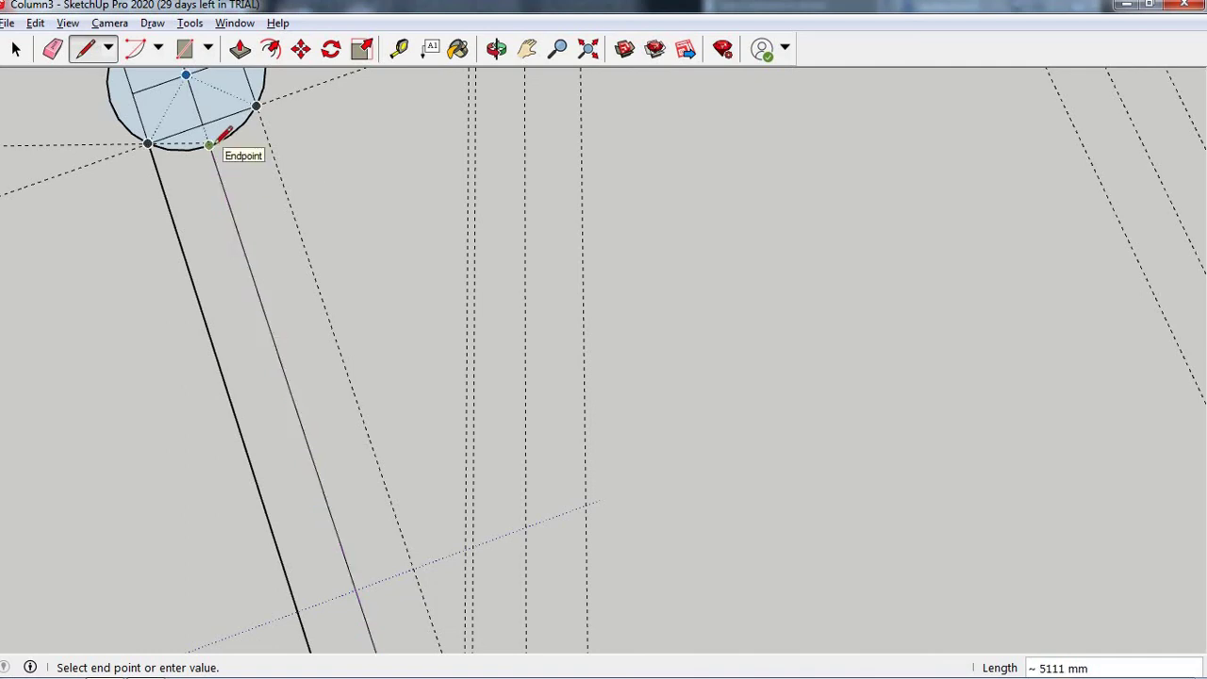
- Close the second edge on the round column to fill the angled wall face, then zoom out to check it
left_click(209, 144)
scroll(304, 211, "down", 3)
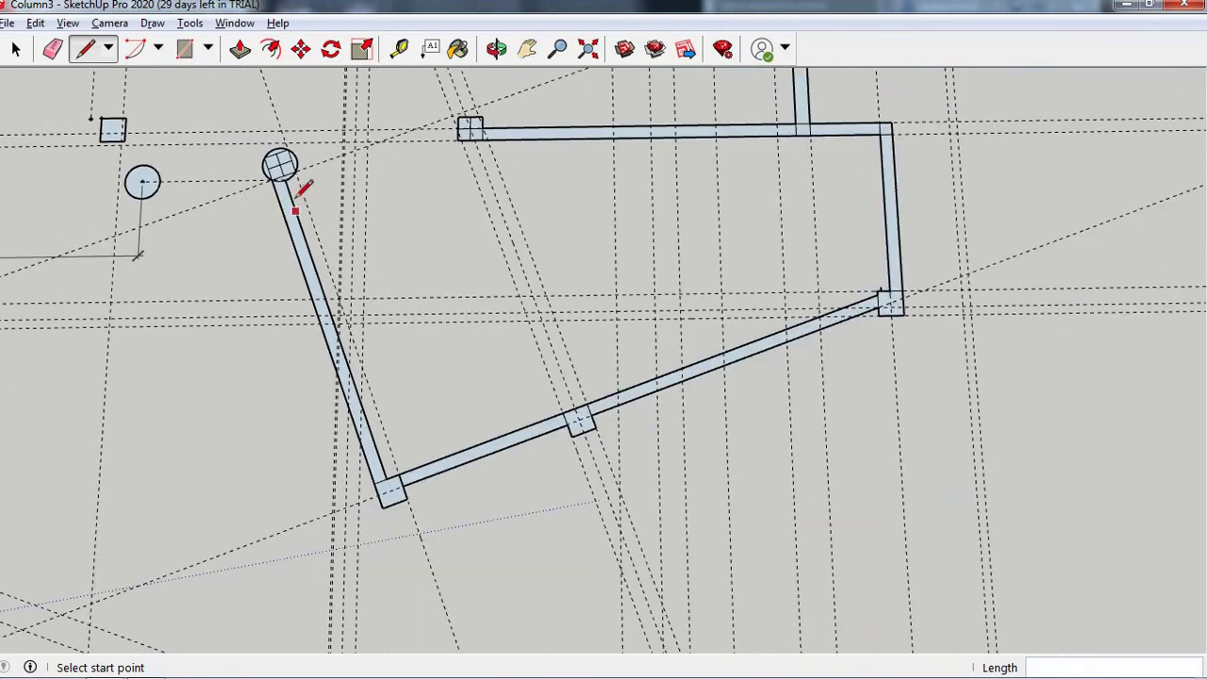
scroll(305, 211, "up", 3)
scroll(312, 209, "up", 2)
scroll(325, 206, "up", 2)
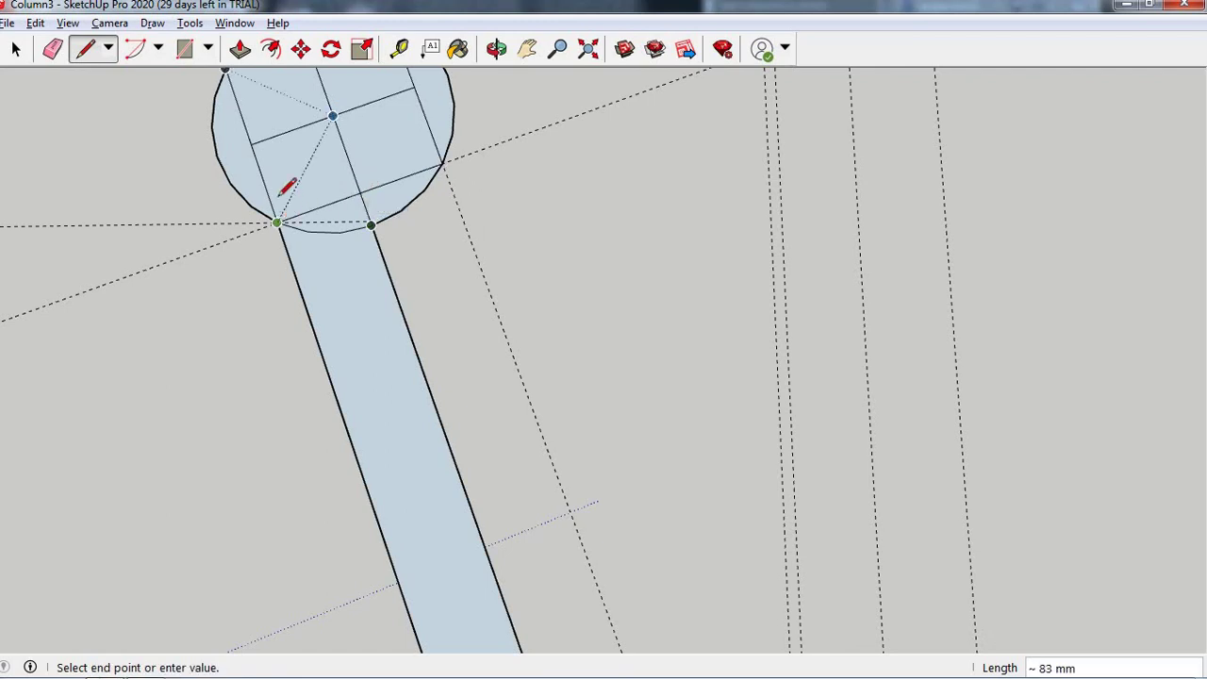
scroll(280, 191, "down", 3)
key("Escape")
scroll(274, 248, "down", 3)
scroll(270, 194, "down", 3)
scroll(396, 270, "down", 3)
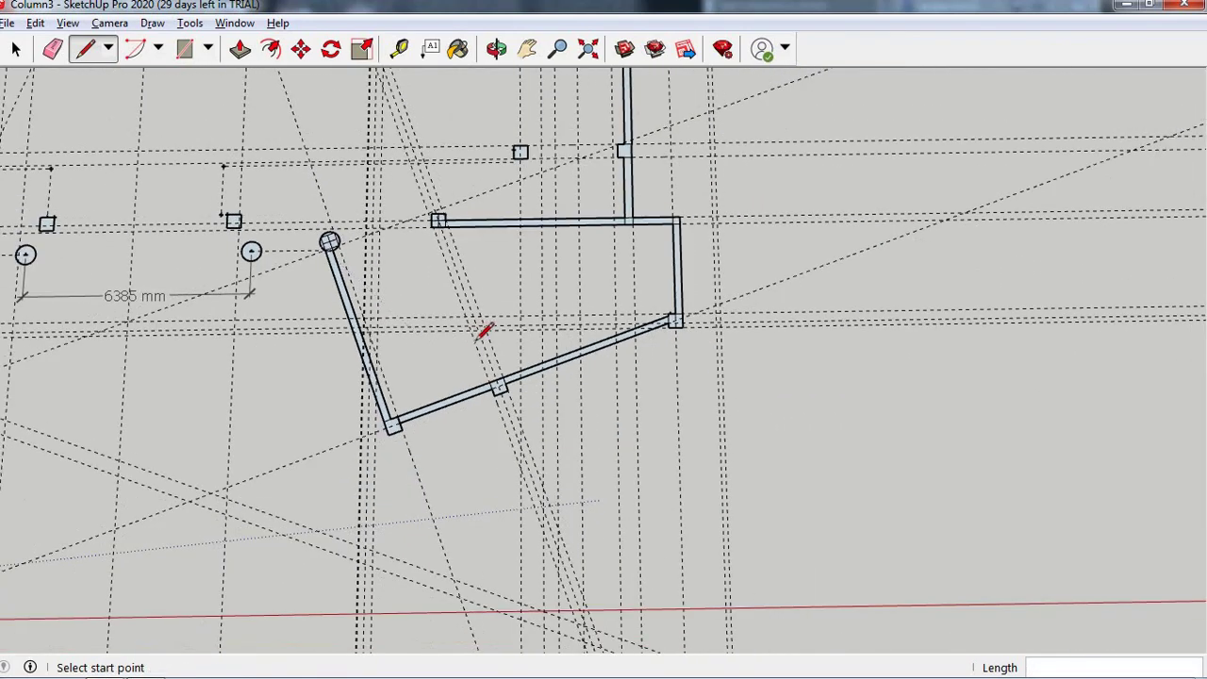
scroll(500, 351, "down", 2)
scroll(469, 330, "down", 2)
scroll(557, 367, "down", 1)
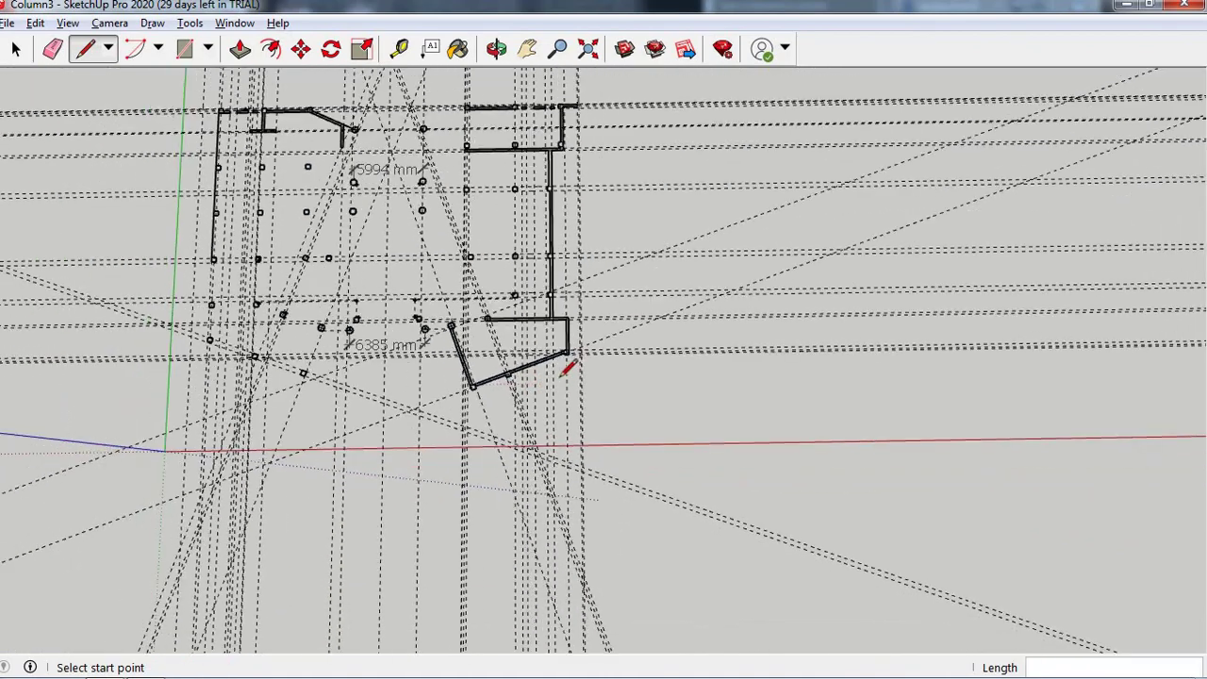
scroll(425, 348, "up", 1)
scroll(431, 350, "up", 2)
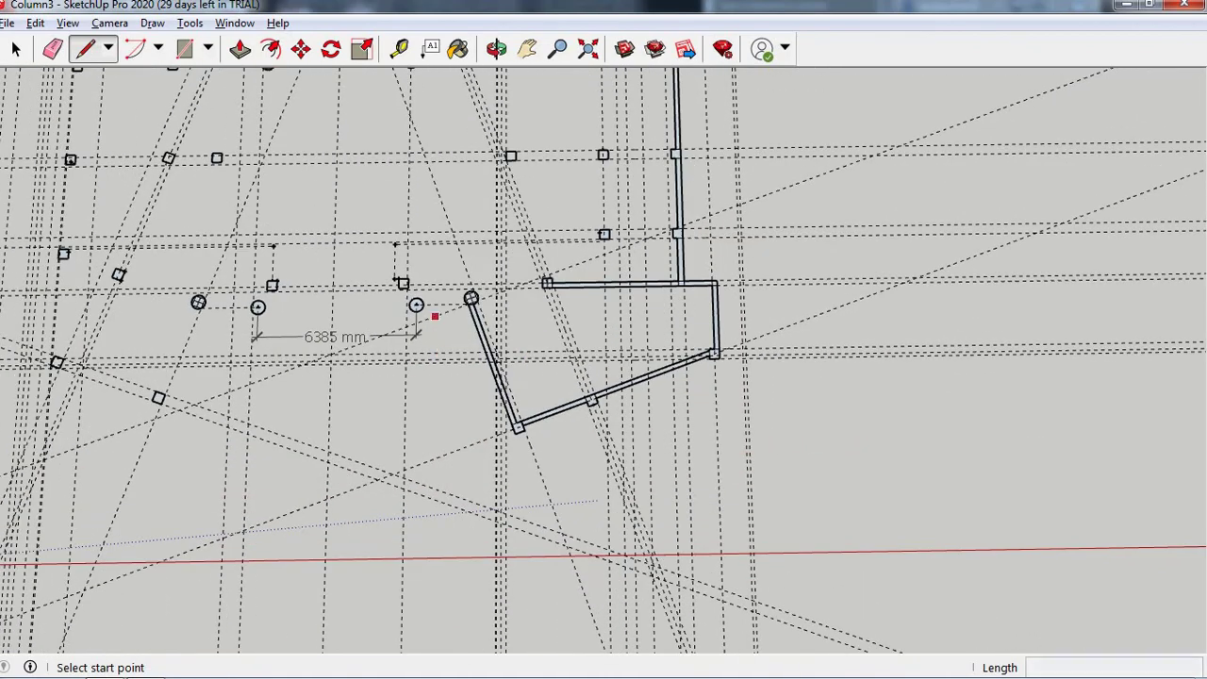
scroll(432, 317, "up", 2)
scroll(444, 311, "up", 1)
scroll(456, 309, "up", 1)
scroll(457, 312, "up", 1)
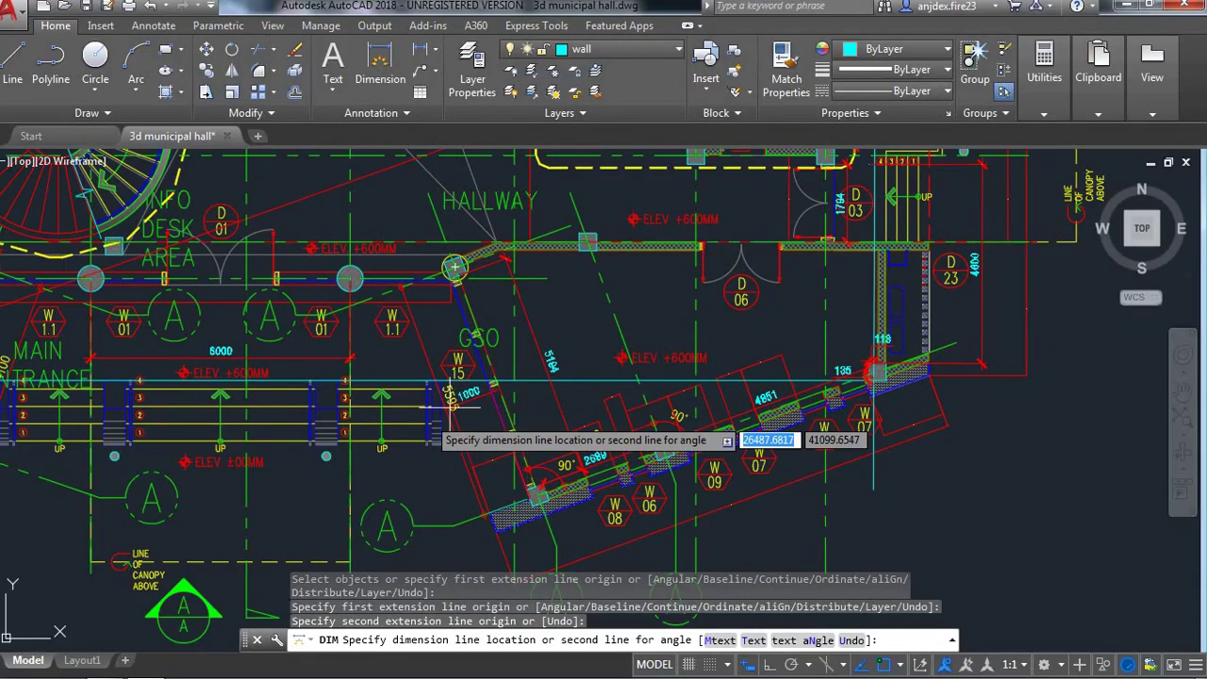
- Zoom around the AutoCAD plan near the main entrance columns, then return to the SketchUp model
scroll(429, 349, "down", 2)
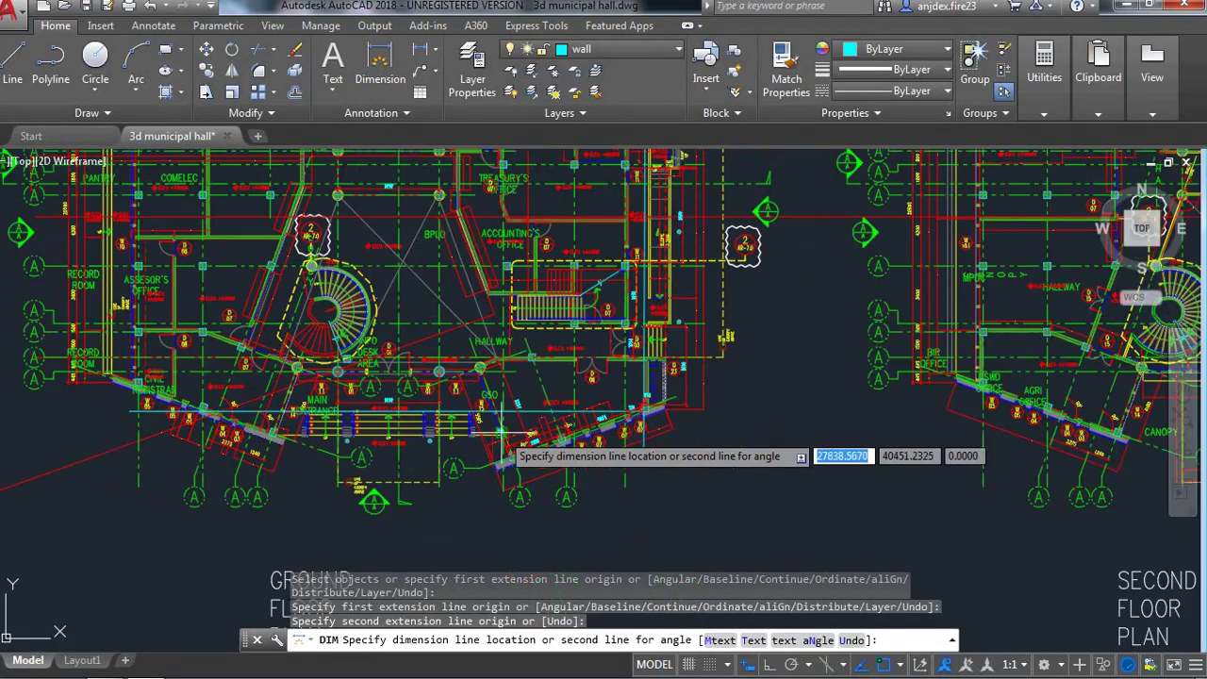
scroll(415, 415, "up", 2)
scroll(462, 387, "up", 2)
scroll(476, 368, "up", 3)
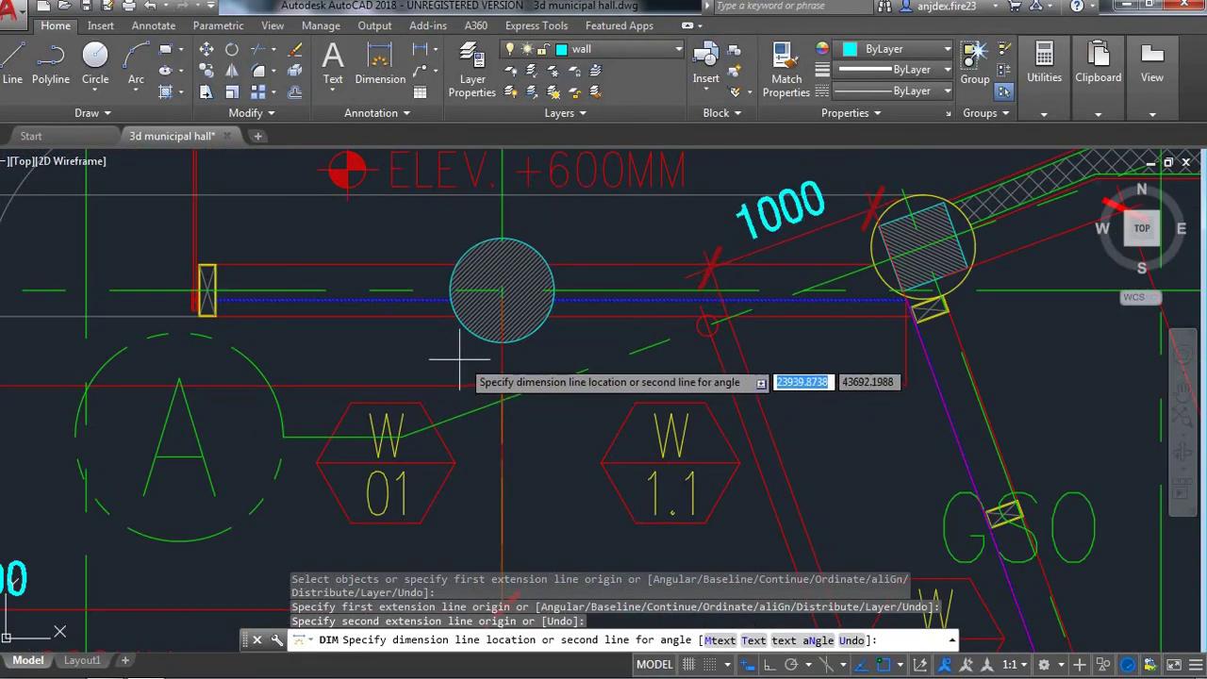
scroll(503, 311, "up", 2)
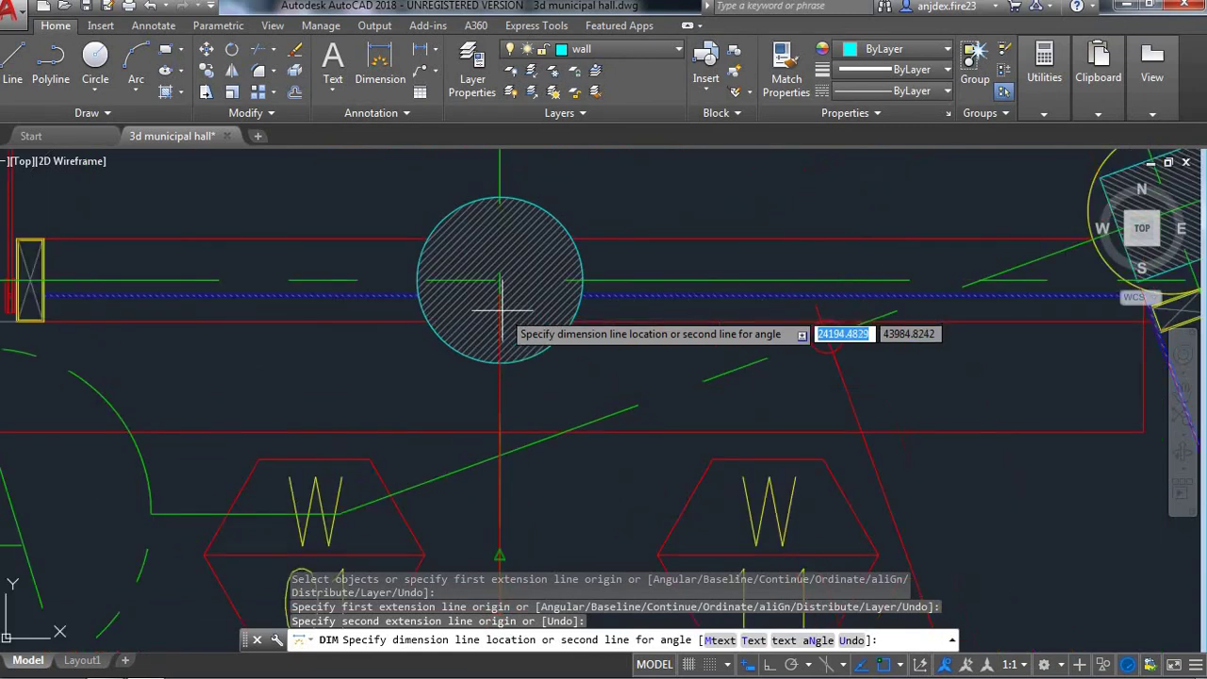
scroll(509, 332, "down", 2)
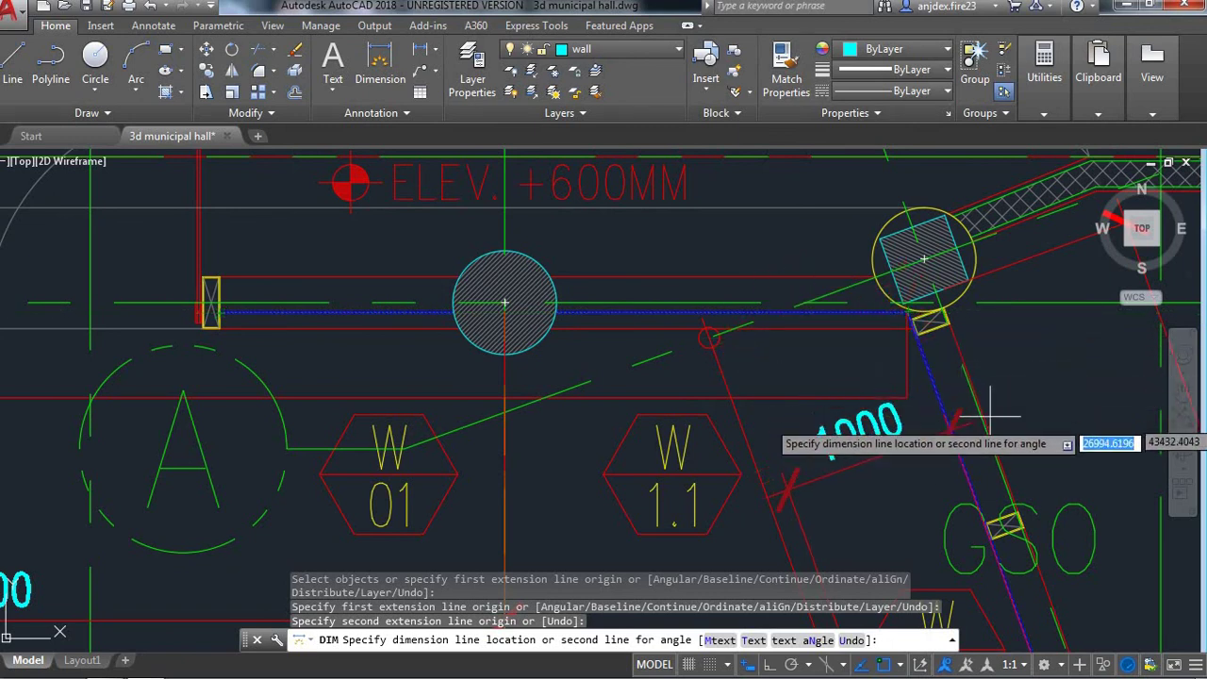
scroll(971, 419, "down", 4)
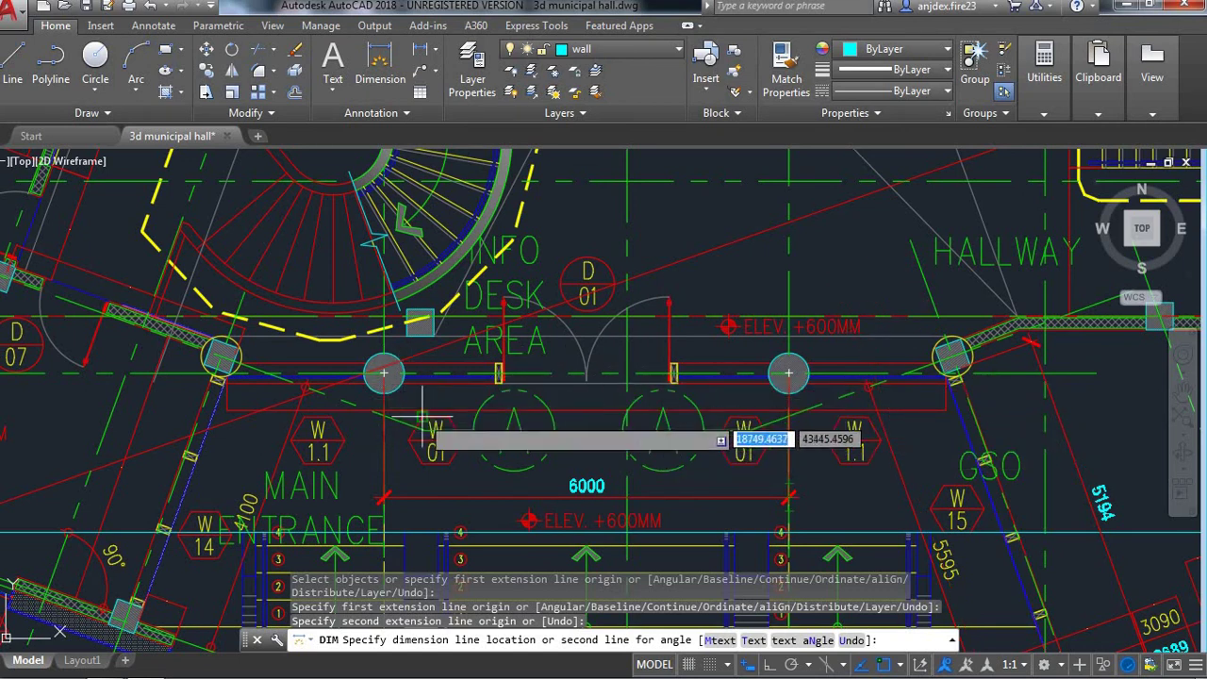
key("alt+Tab")
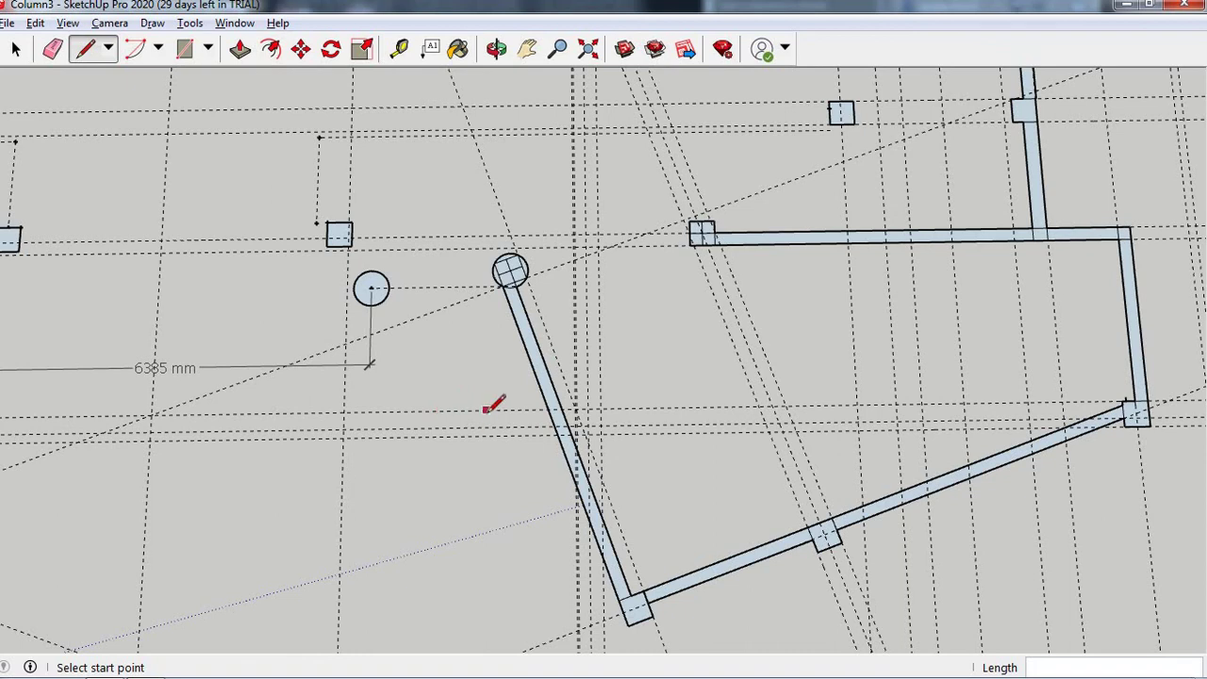
scroll(689, 399, "down", 1)
scroll(345, 359, "down", 1)
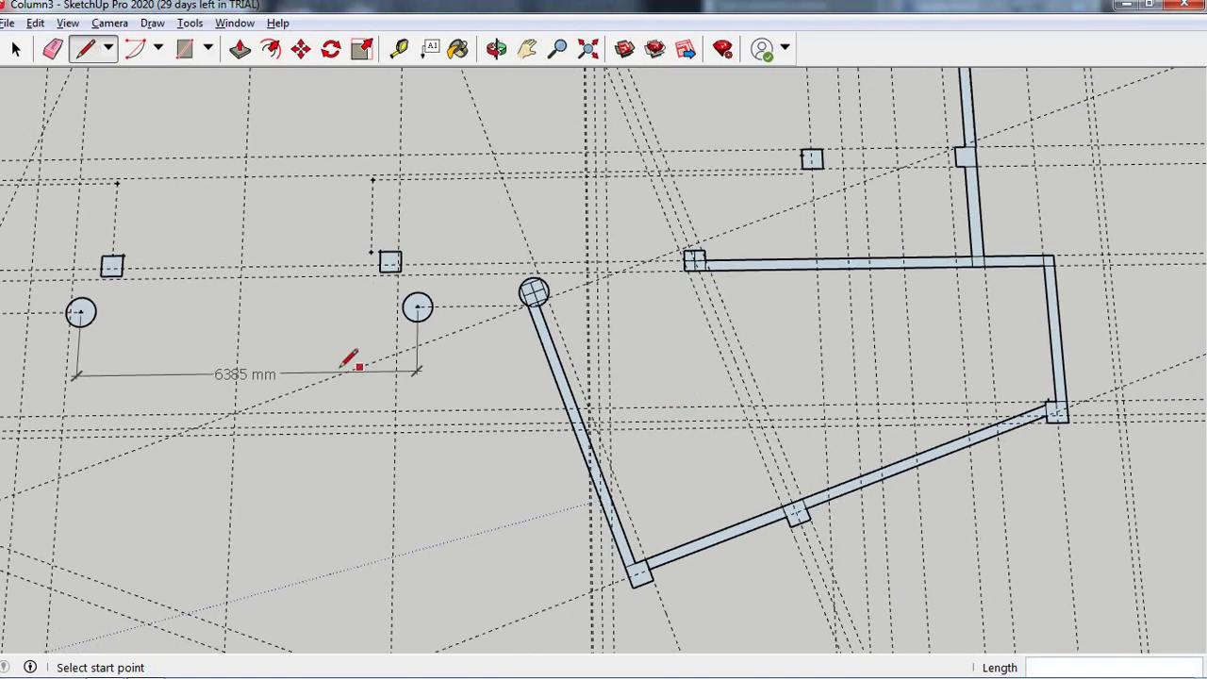
scroll(337, 378, "down", 2)
scroll(374, 386, "down", 2)
scroll(288, 353, "up", 1)
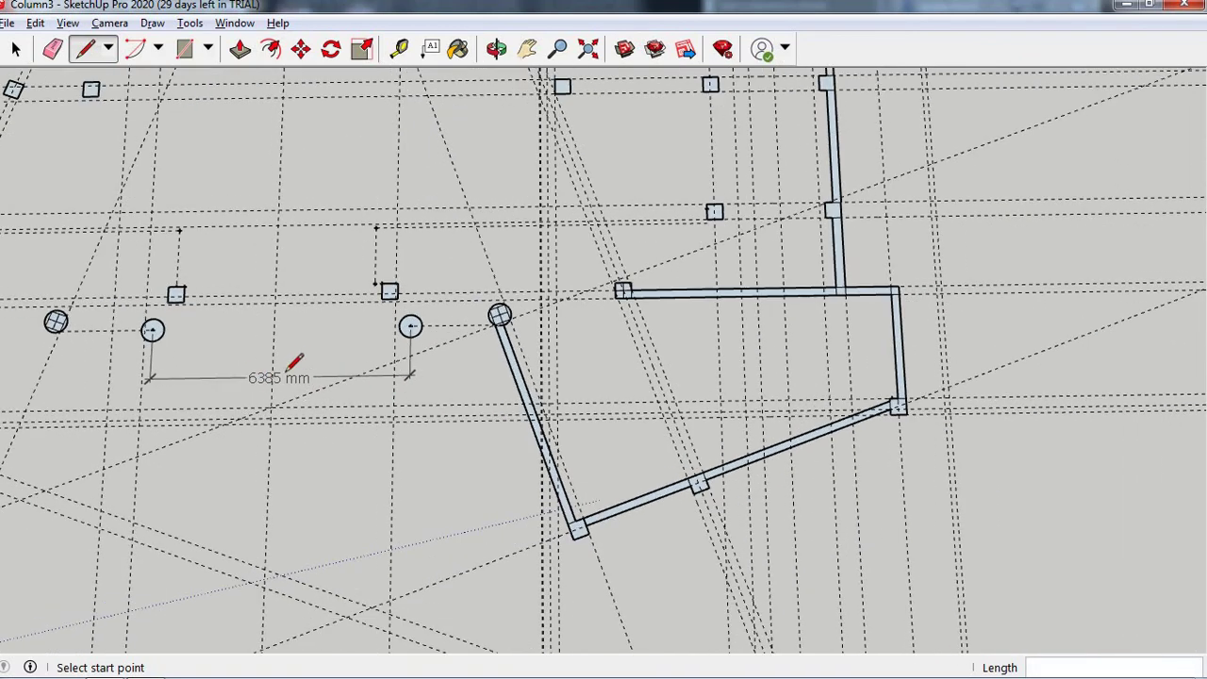
scroll(292, 348, "down", 1)
scroll(301, 344, "down", 1)
scroll(314, 323, "up", 3)
scroll(316, 324, "up", 1)
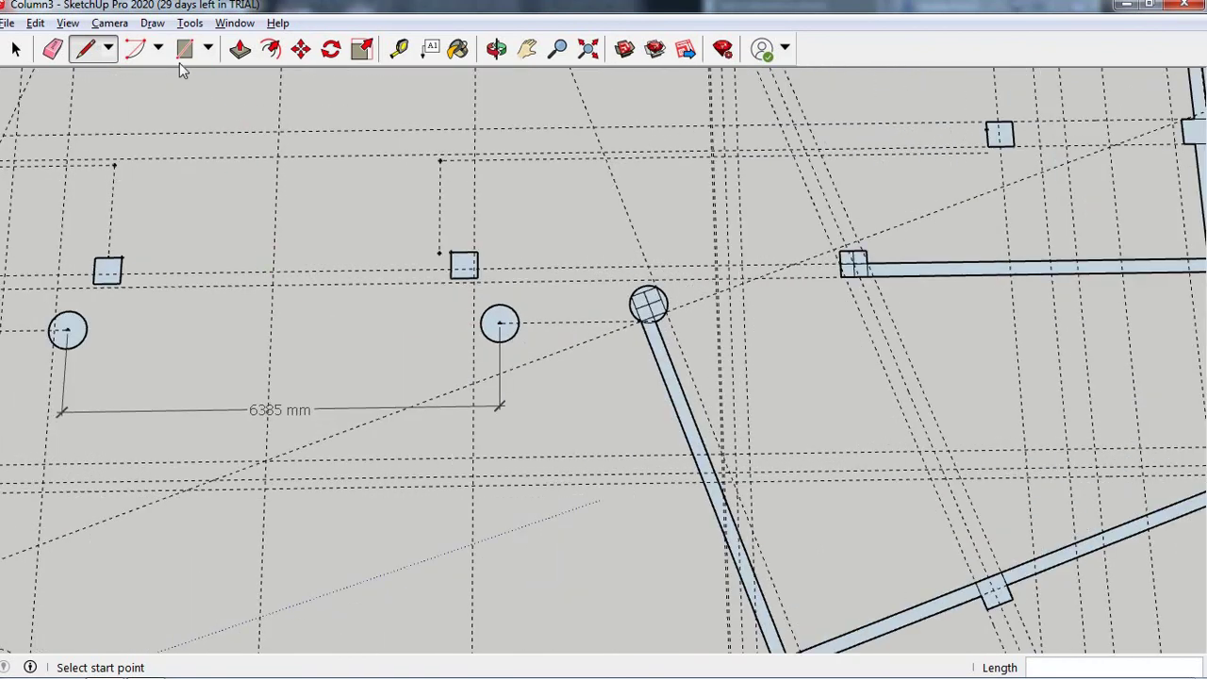
scroll(316, 325, "down", 1)
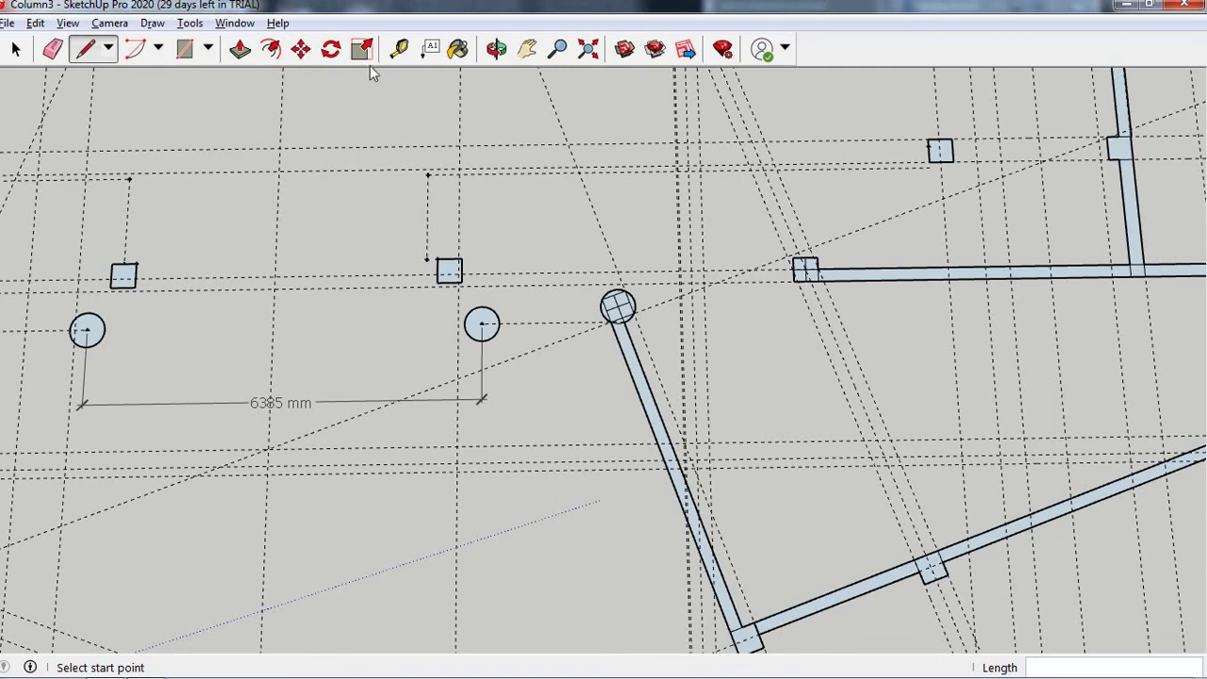
- Place a Tape Measure guide line 200 mm from the circular-column guide
left_click(399, 48)
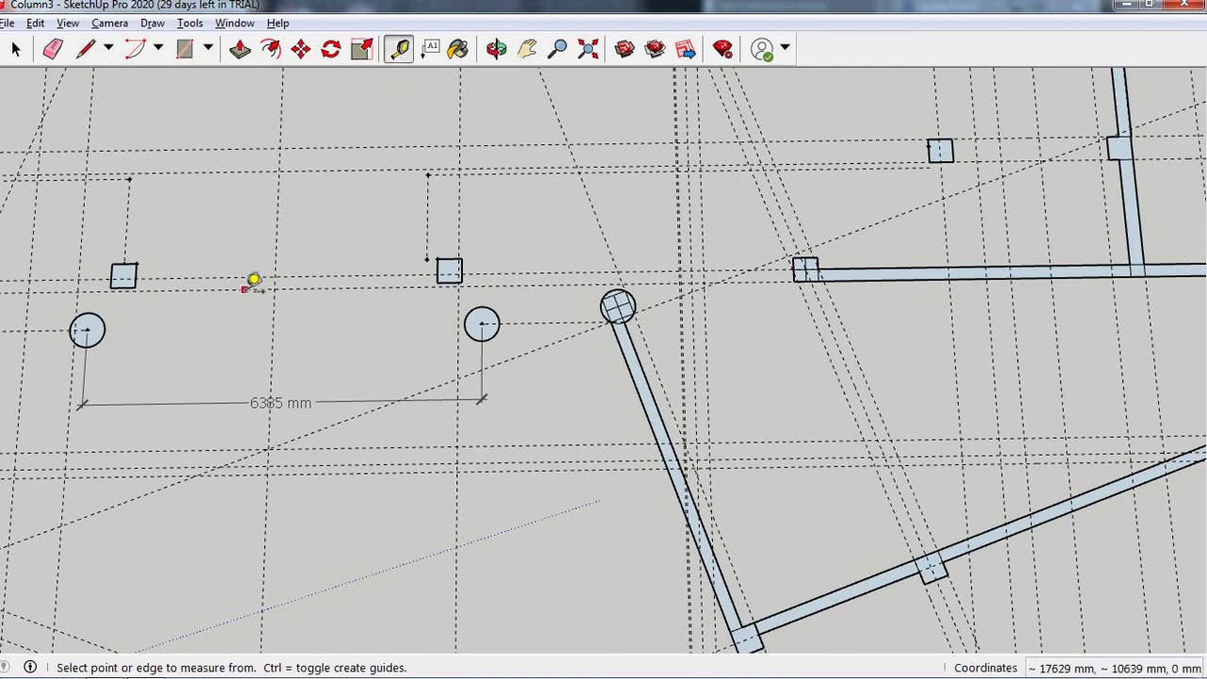
left_click(252, 280)
left_click(251, 308)
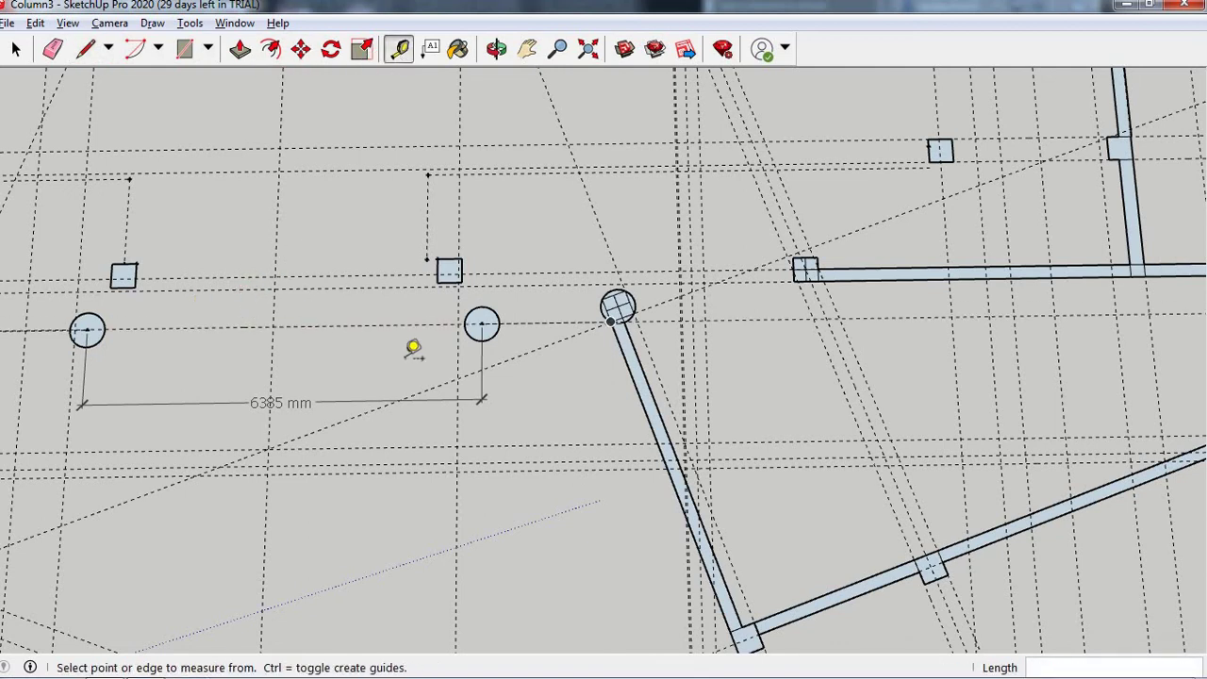
scroll(413, 347, "down", 2)
scroll(208, 324, "down", 2)
scroll(245, 312, "up", 2)
scroll(283, 304, "up", 2)
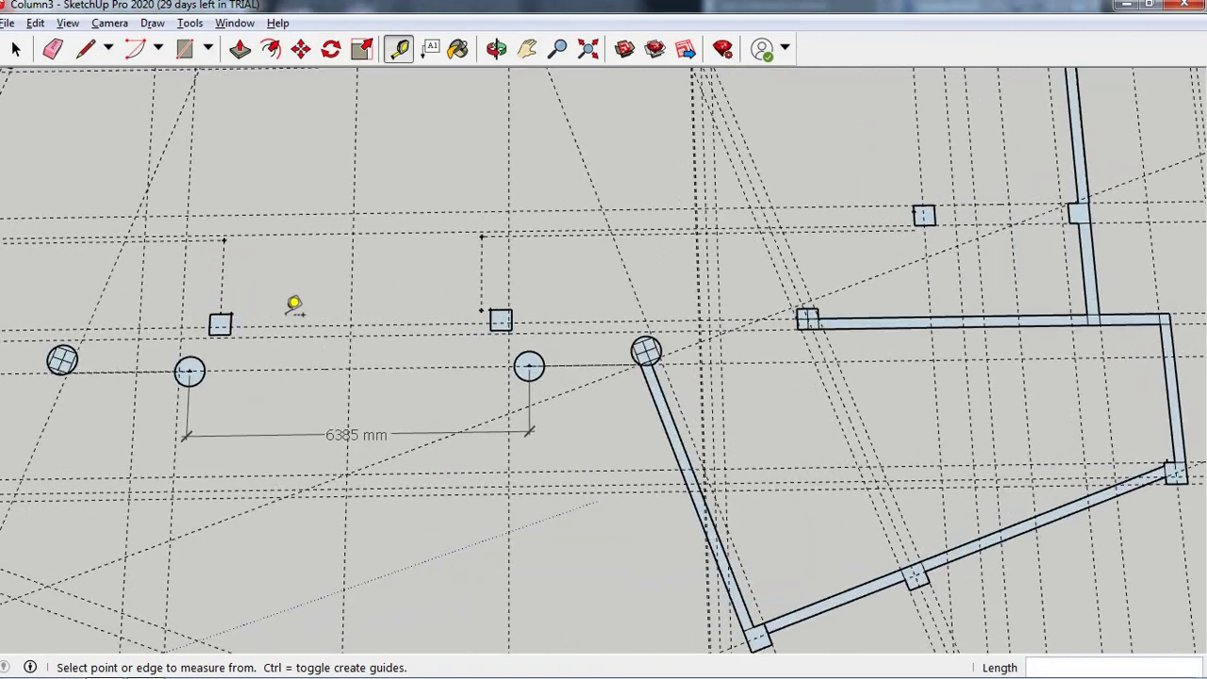
scroll(294, 303, "up", 2)
scroll(294, 304, "up", 1)
scroll(294, 303, "up", 2)
scroll(294, 304, "down", 1)
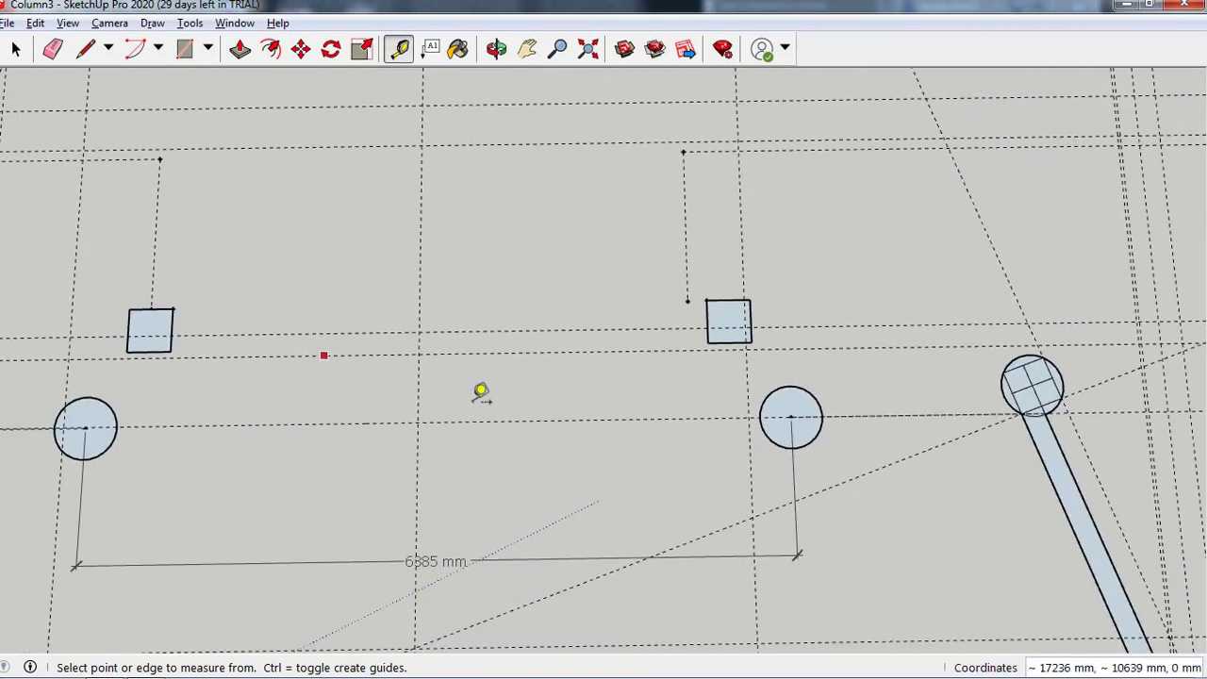
left_click(687, 417)
left_click(692, 421)
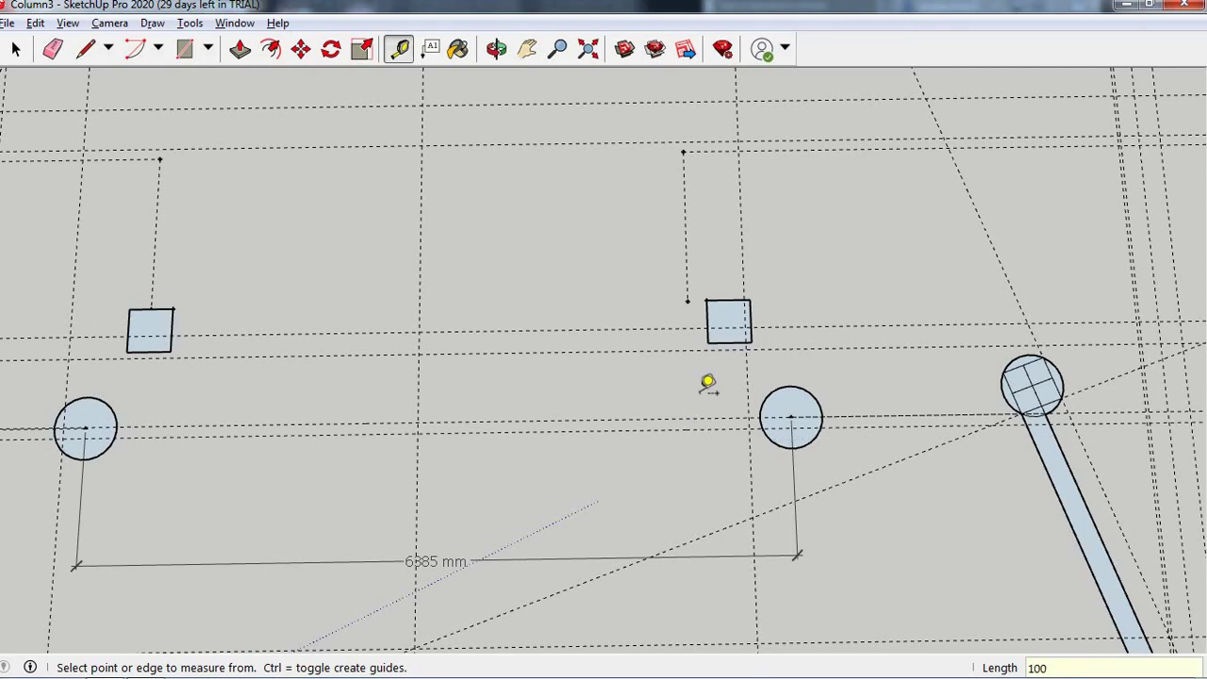
- Add a second parallel guide 100 mm from the column guide, replacing a misplaced one
left_click(567, 425)
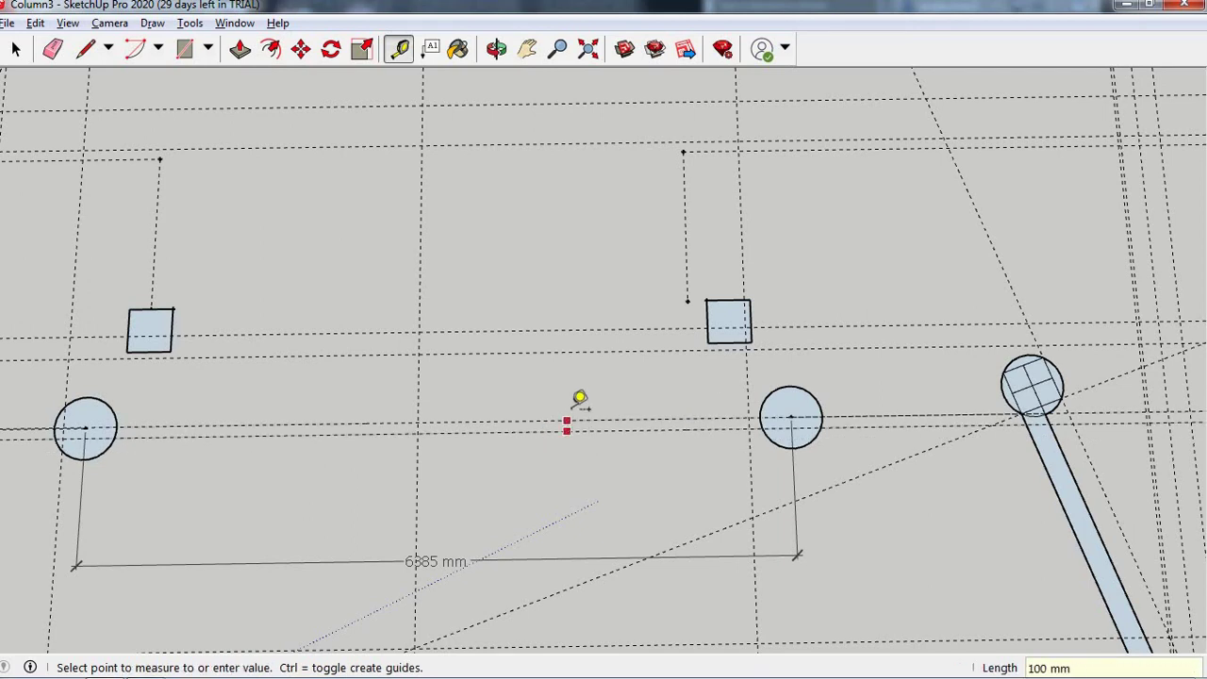
left_click(568, 400)
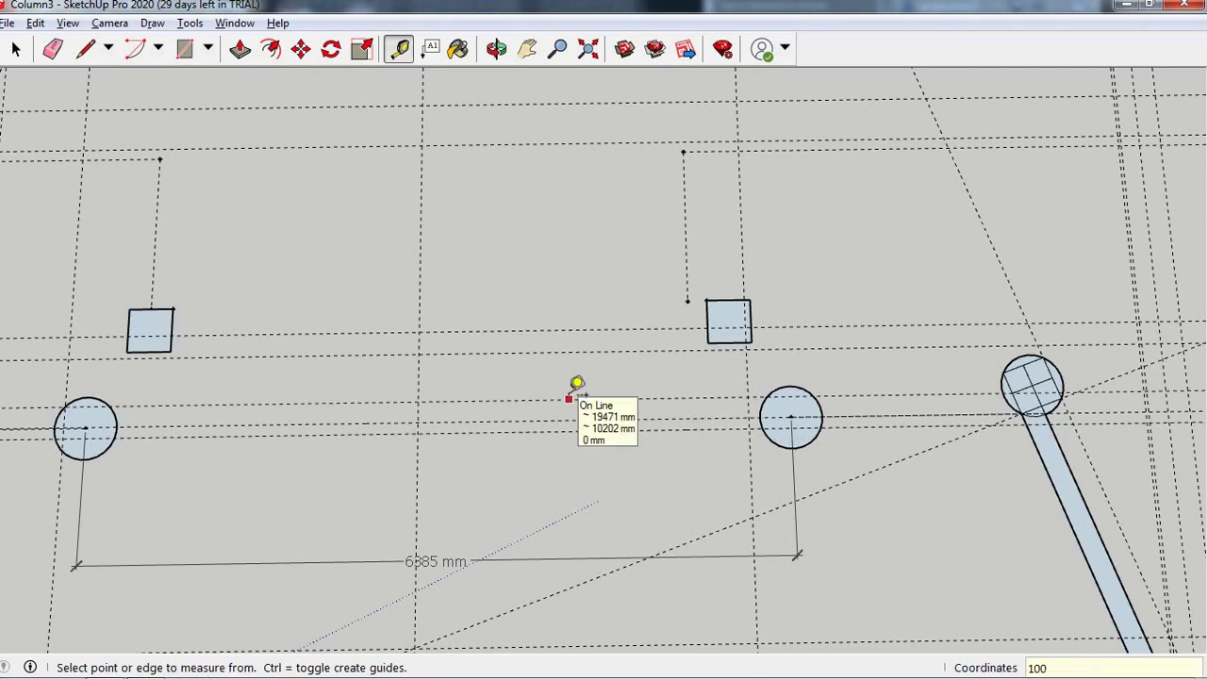
key("ctrl+z")
key("Return")
scroll(582, 431, "up", 1)
scroll(583, 434, "up", 2)
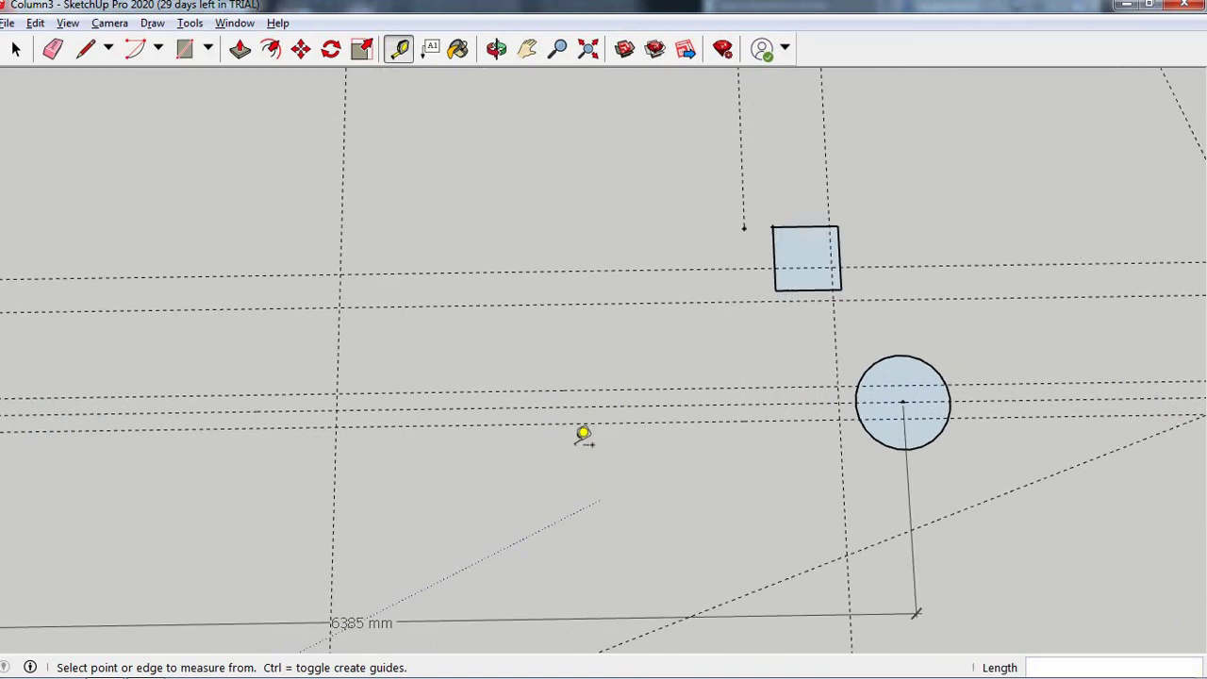
key("e")
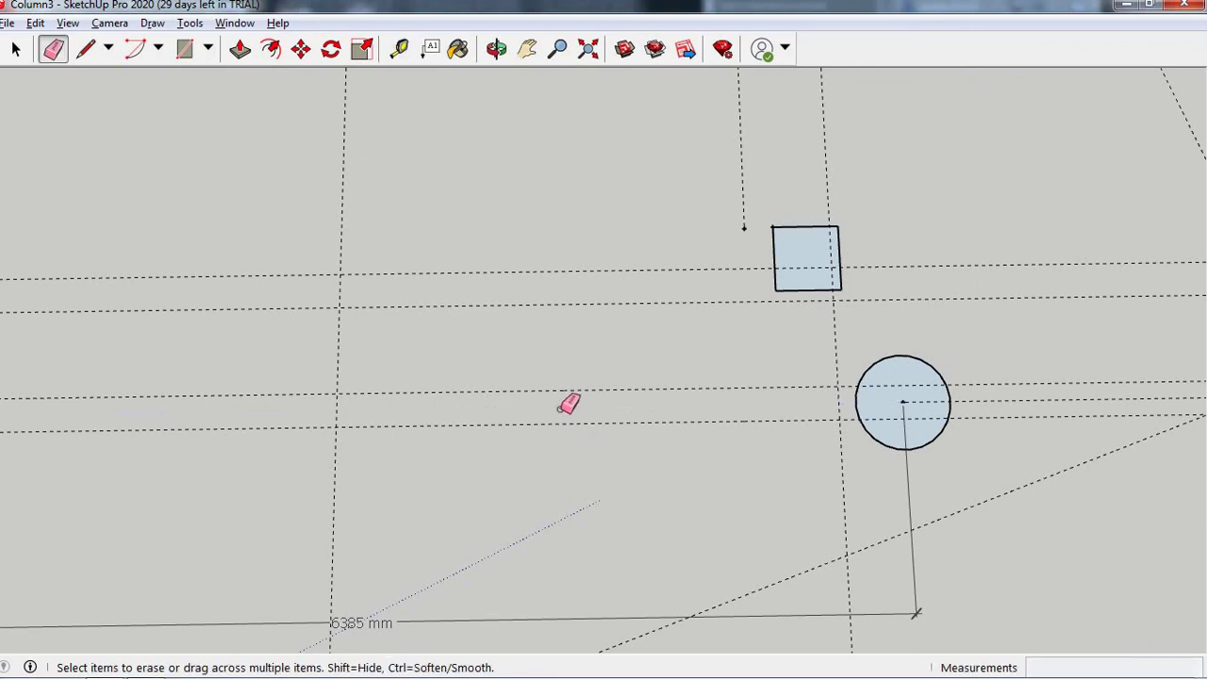
scroll(568, 403, "down", 3)
scroll(593, 450, "down", 1)
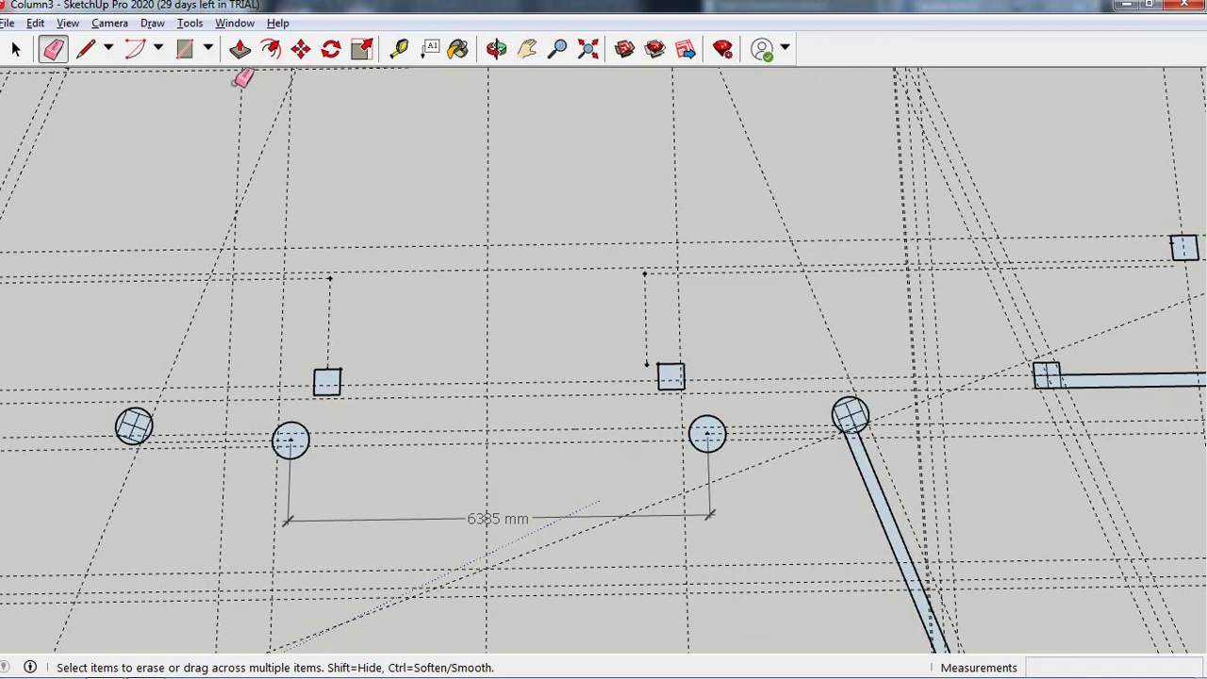
- Draw a rectangular wall strip between the first two round columns
left_click(191, 55)
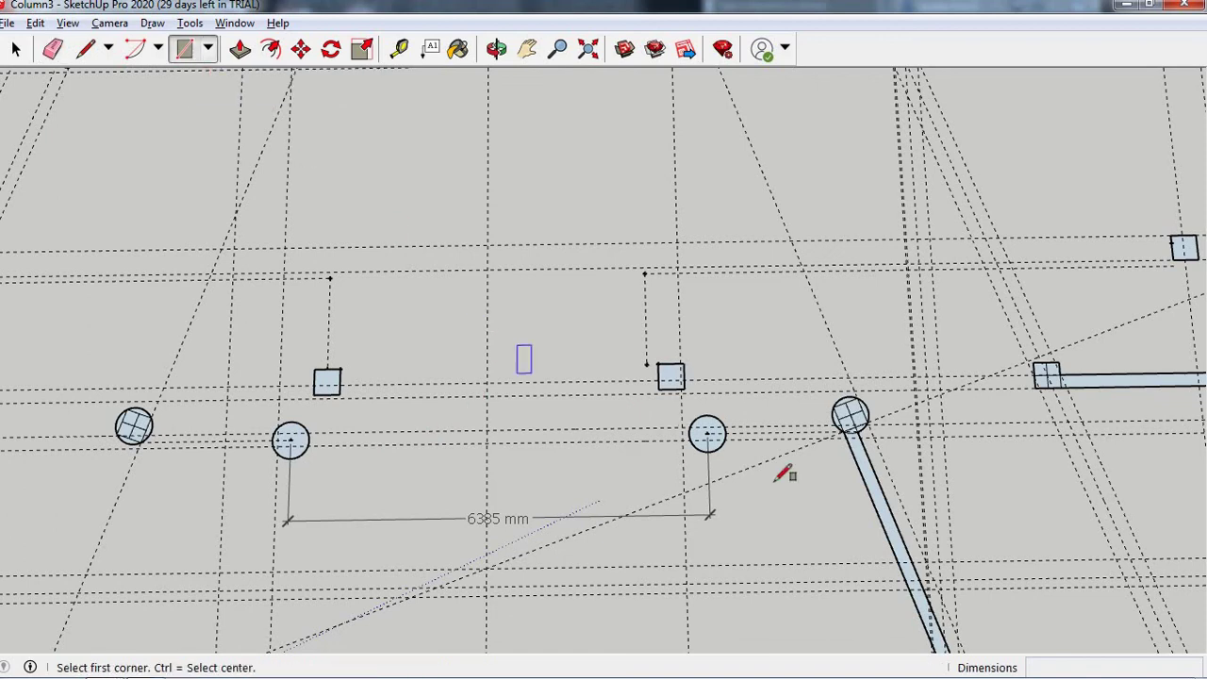
scroll(849, 417, "up", 3)
scroll(802, 418, "up", 2)
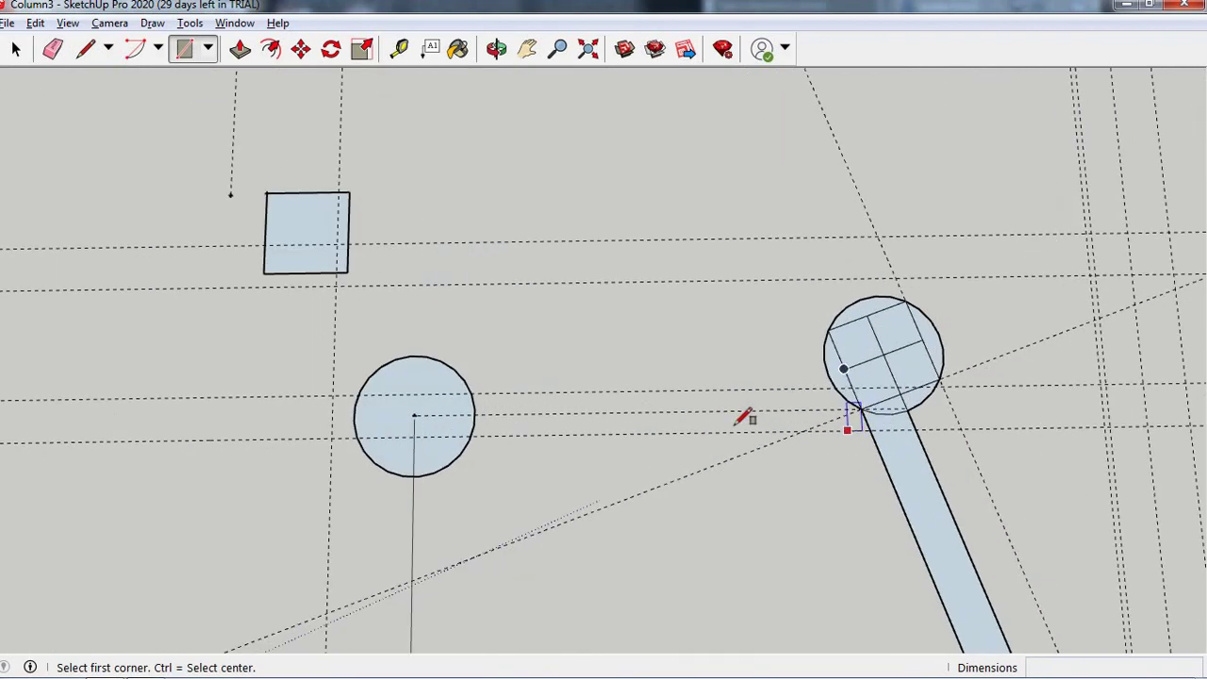
left_click(471, 393)
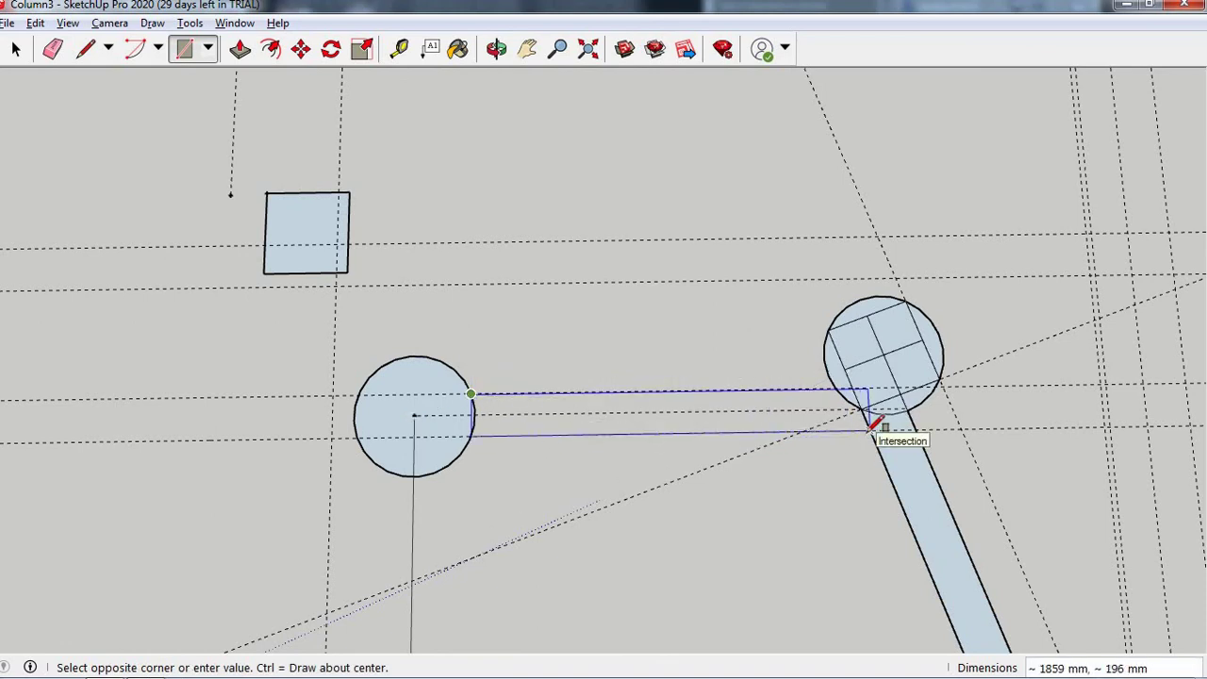
left_click(871, 429)
scroll(797, 467, "down", 3)
scroll(641, 462, "down", 1)
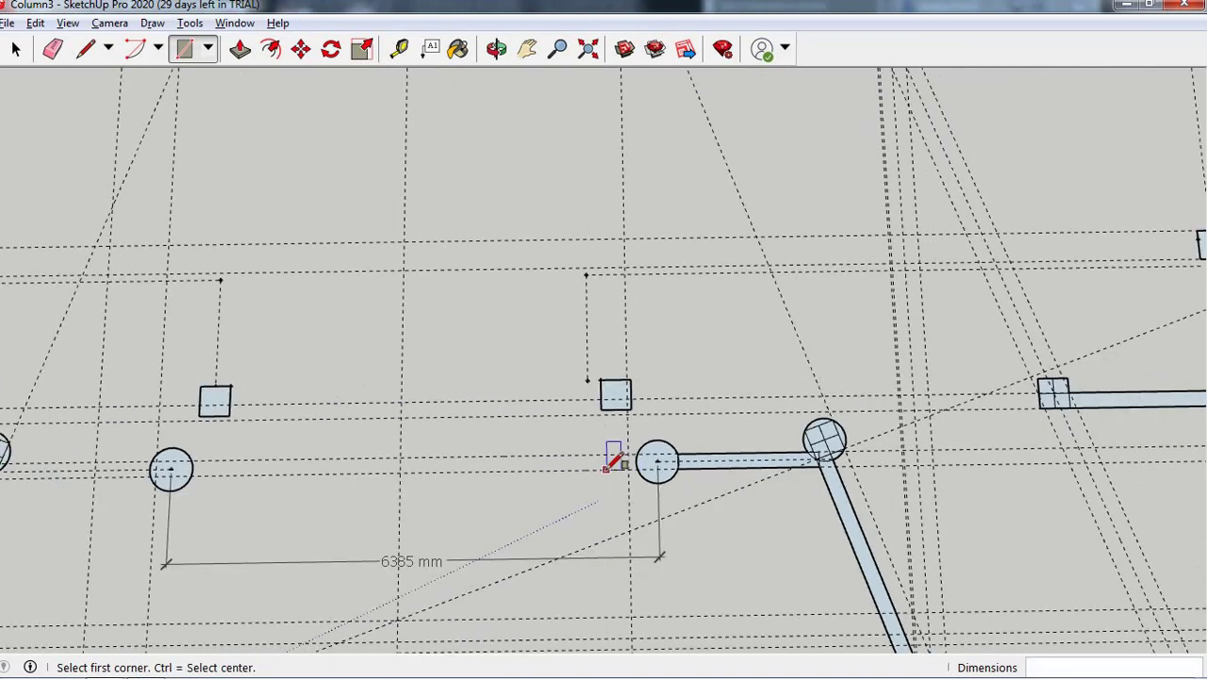
scroll(669, 445, "up", 2)
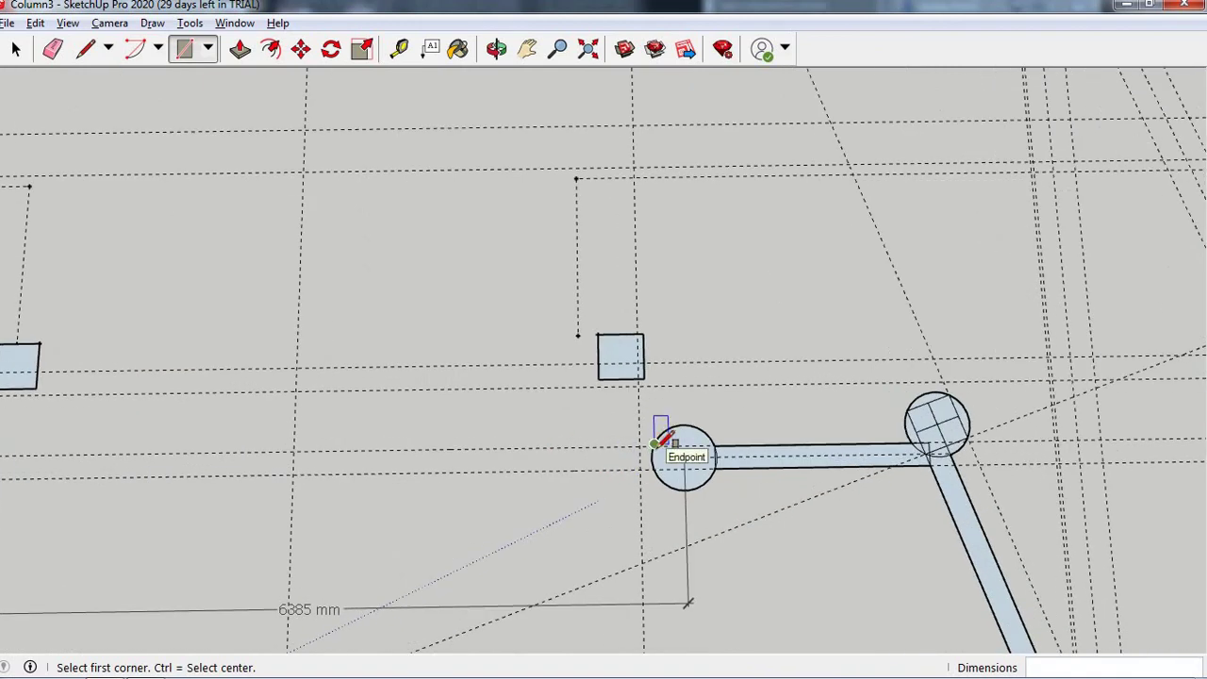
- Draw the next rectangular wall strip between the following pair of circular columns
left_click(655, 443)
scroll(849, 481, "down", 2)
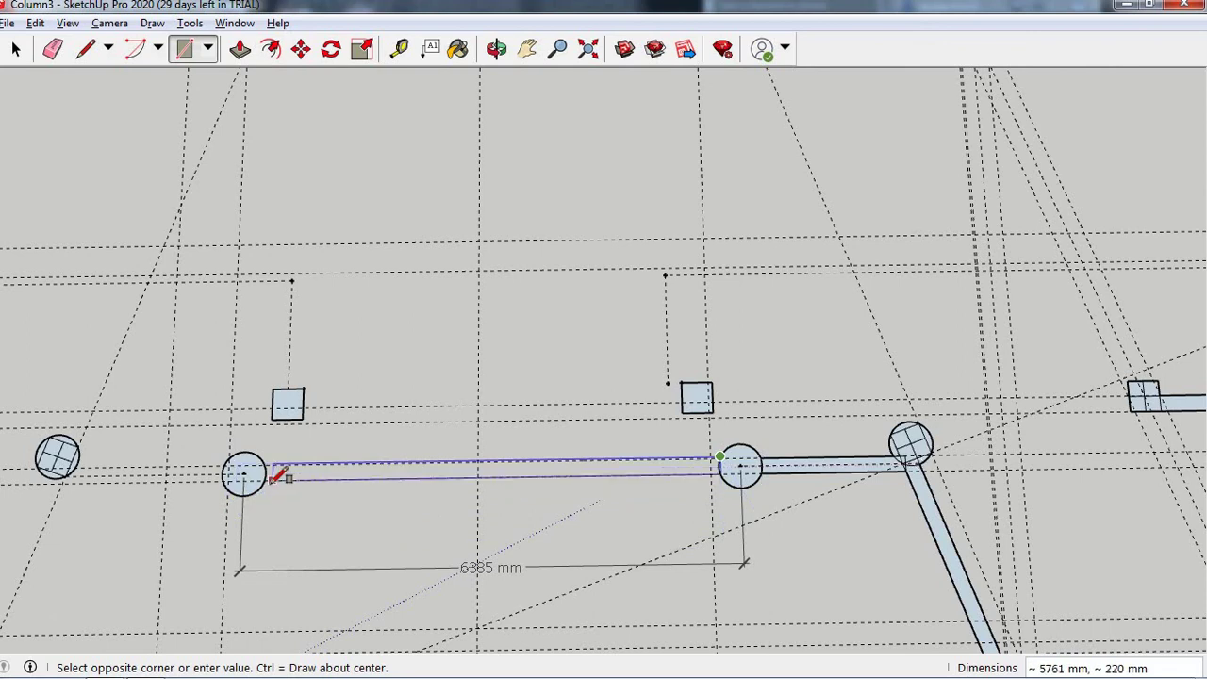
scroll(267, 479, "up", 2)
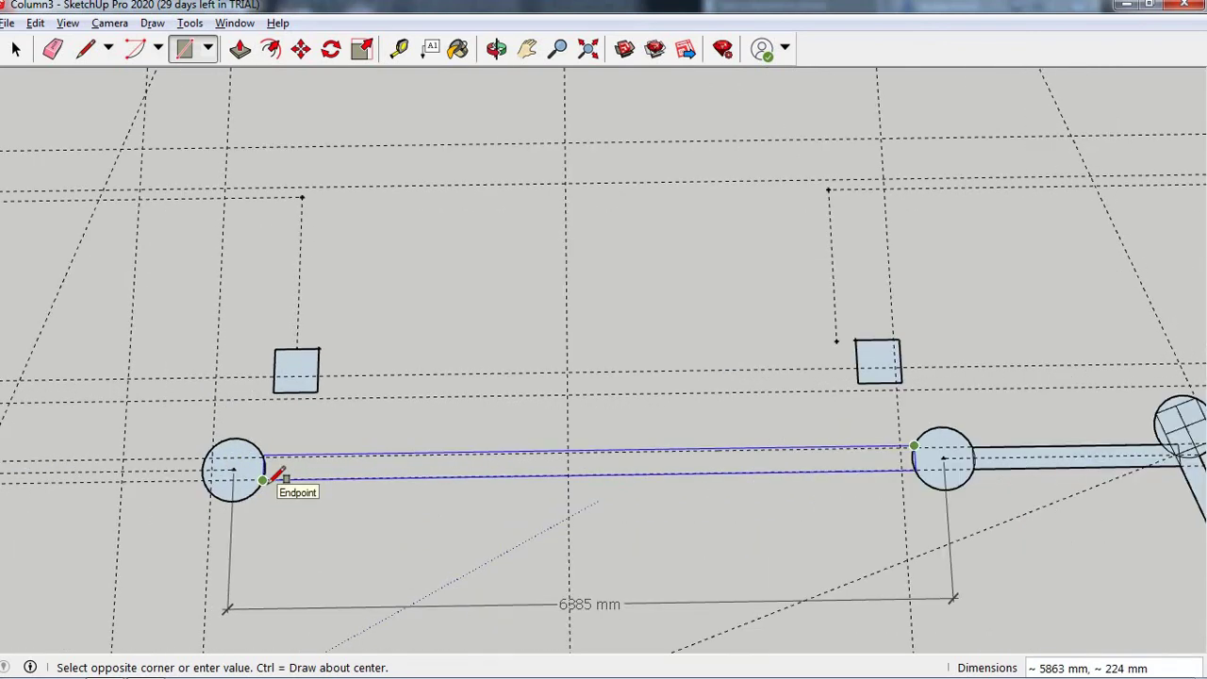
left_click(262, 480)
scroll(481, 524, "down", 1)
scroll(782, 566, "down", 3)
scroll(476, 519, "up", 3)
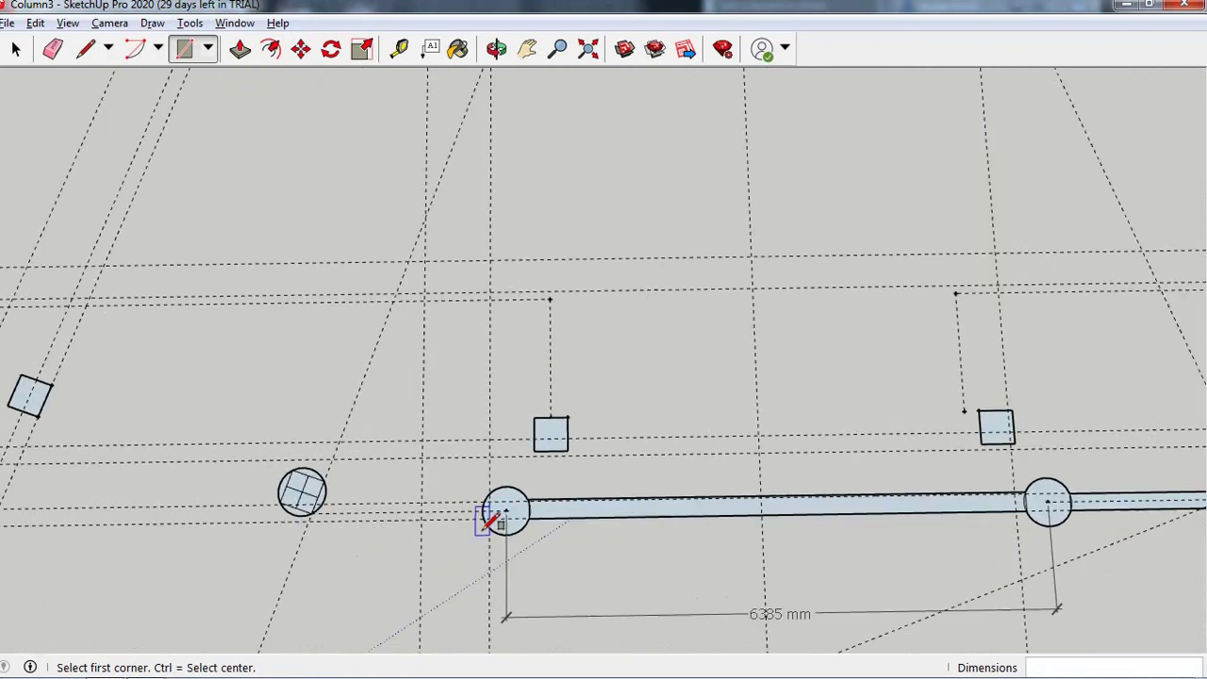
scroll(487, 519, "up", 1)
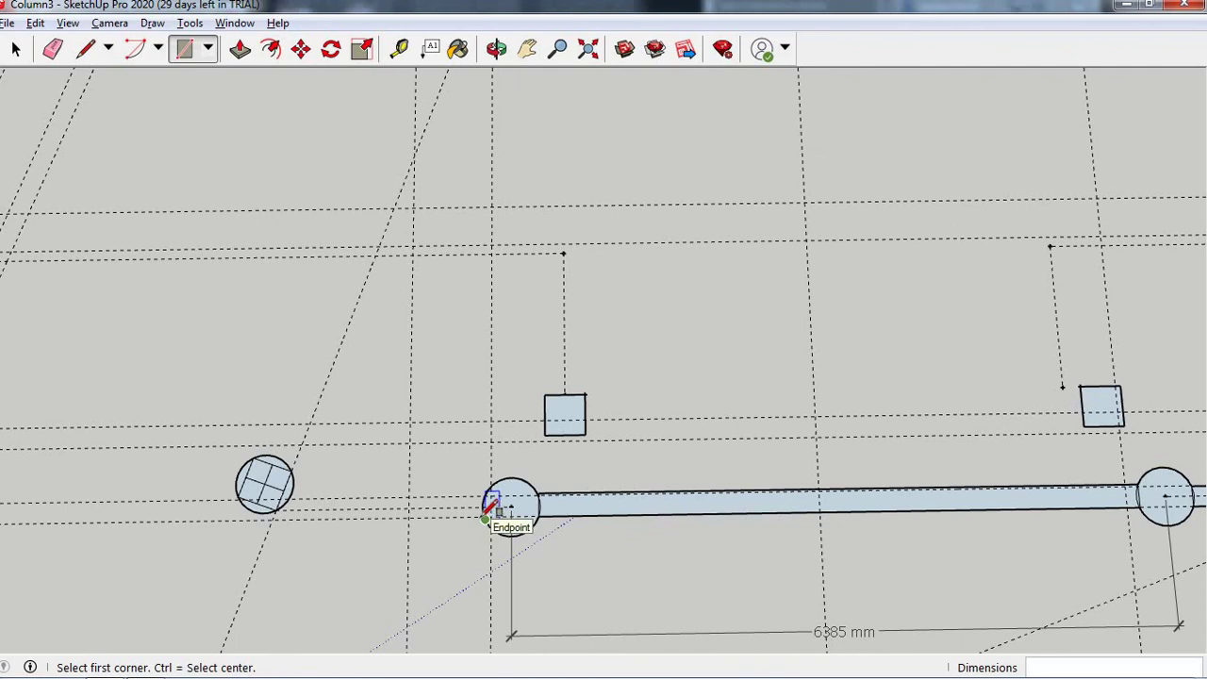
scroll(487, 510, "up", 2)
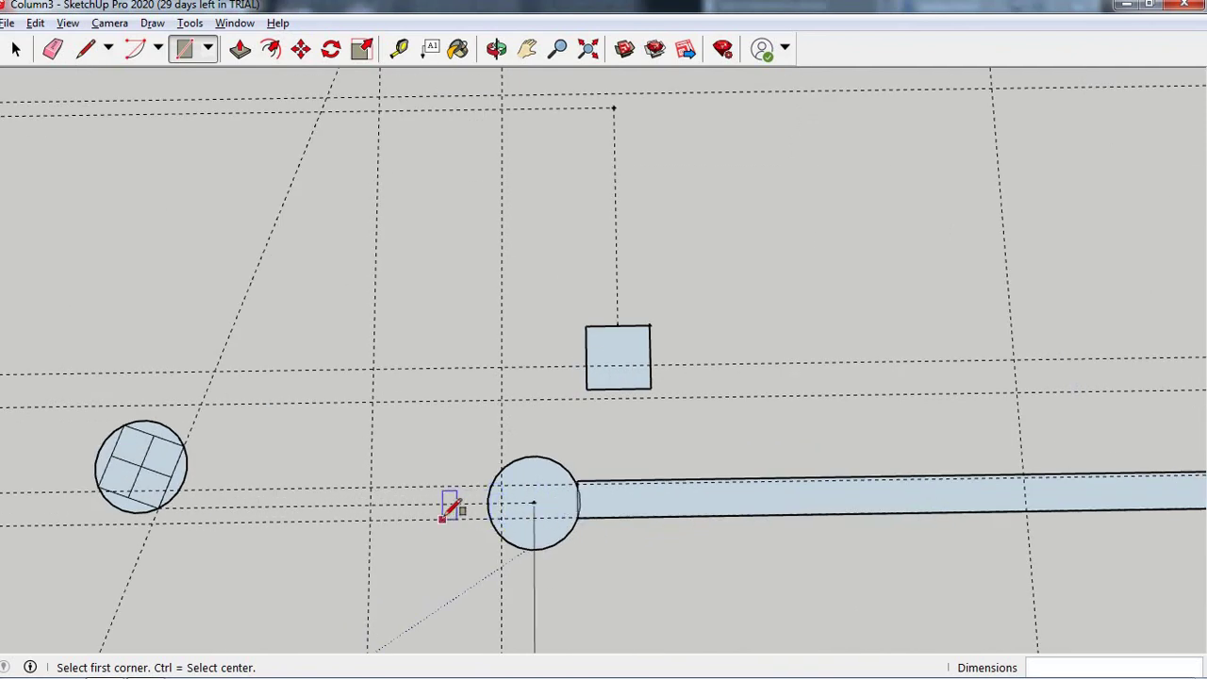
scroll(450, 510, "down", 1)
scroll(485, 509, "up", 1)
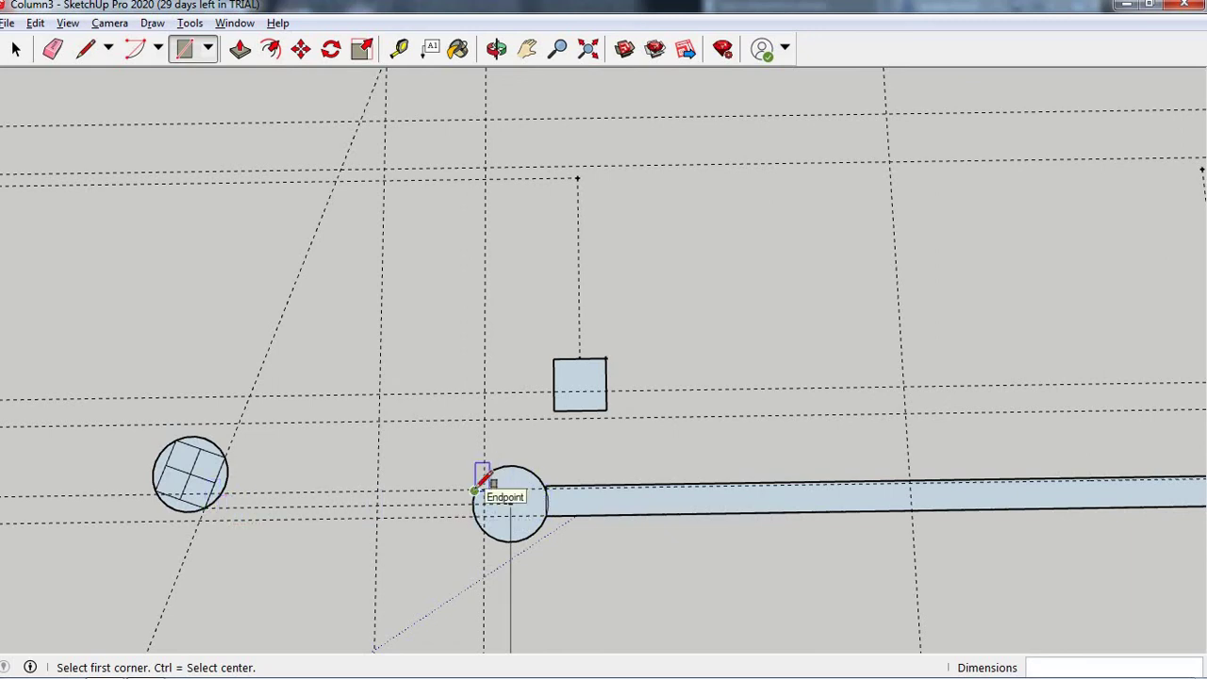
scroll(476, 486, "up", 1)
scroll(491, 477, "up", 1)
scroll(458, 485, "down", 1)
scroll(453, 453, "up", 1)
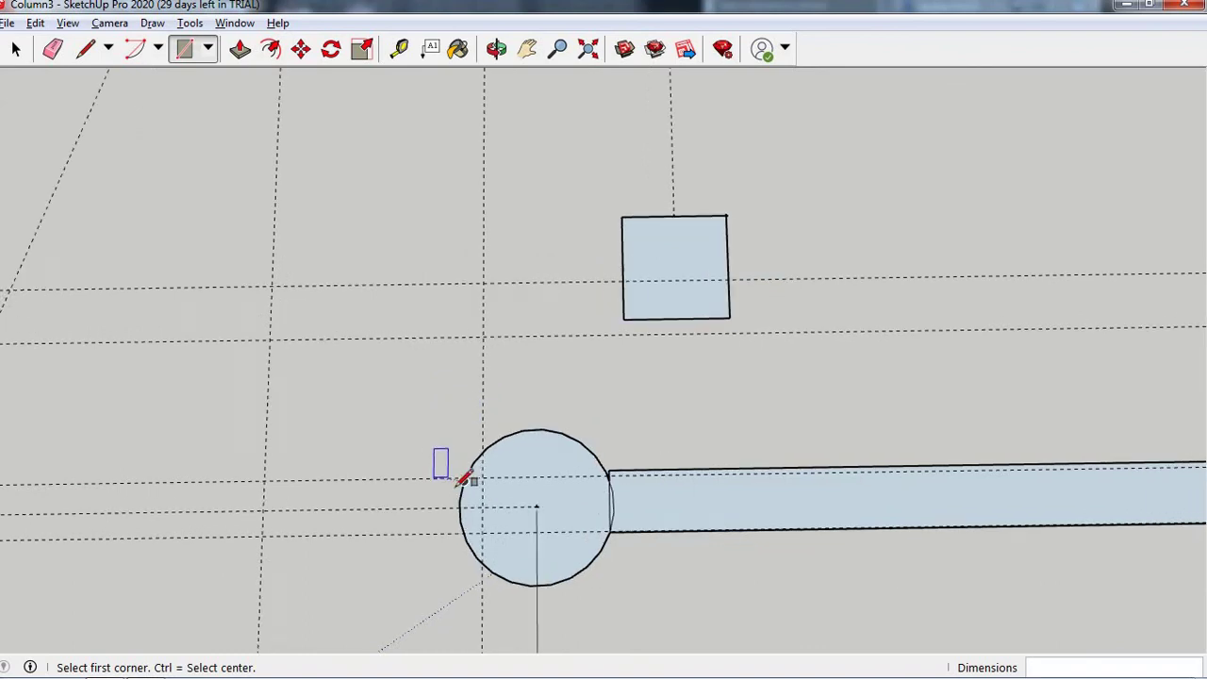
scroll(462, 481, "up", 1)
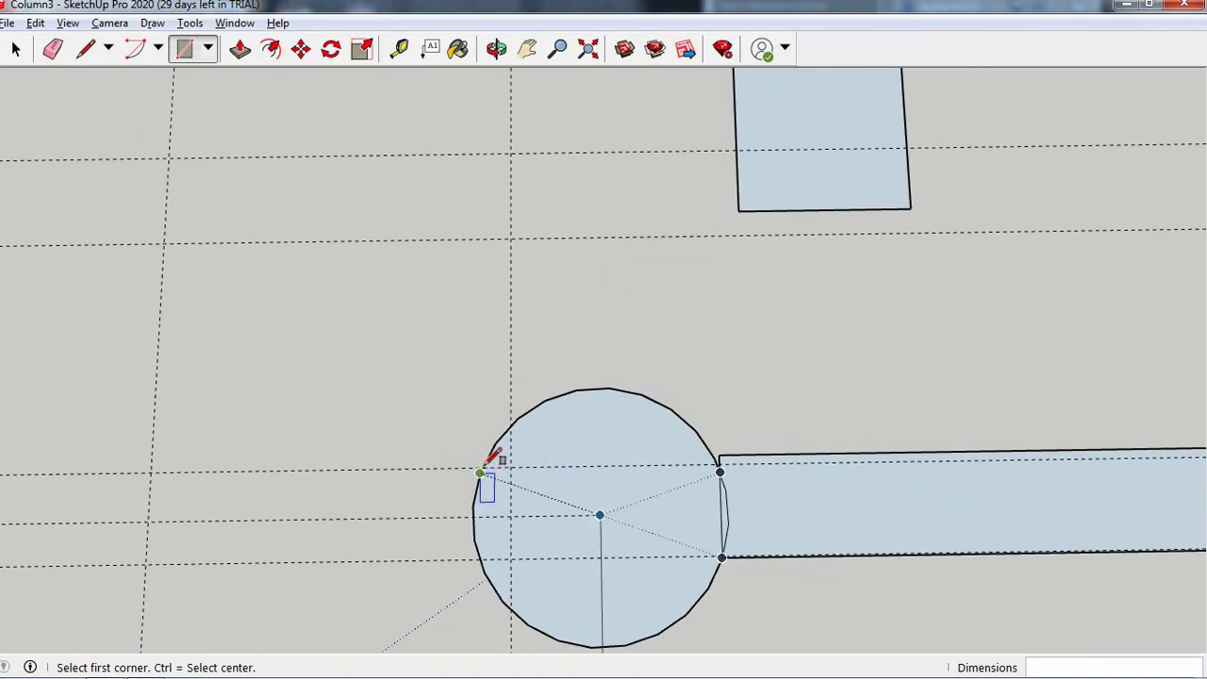
- Draw a wall strip from the column edge to the cross-marked column, redoing a misplaced start
left_click(480, 470)
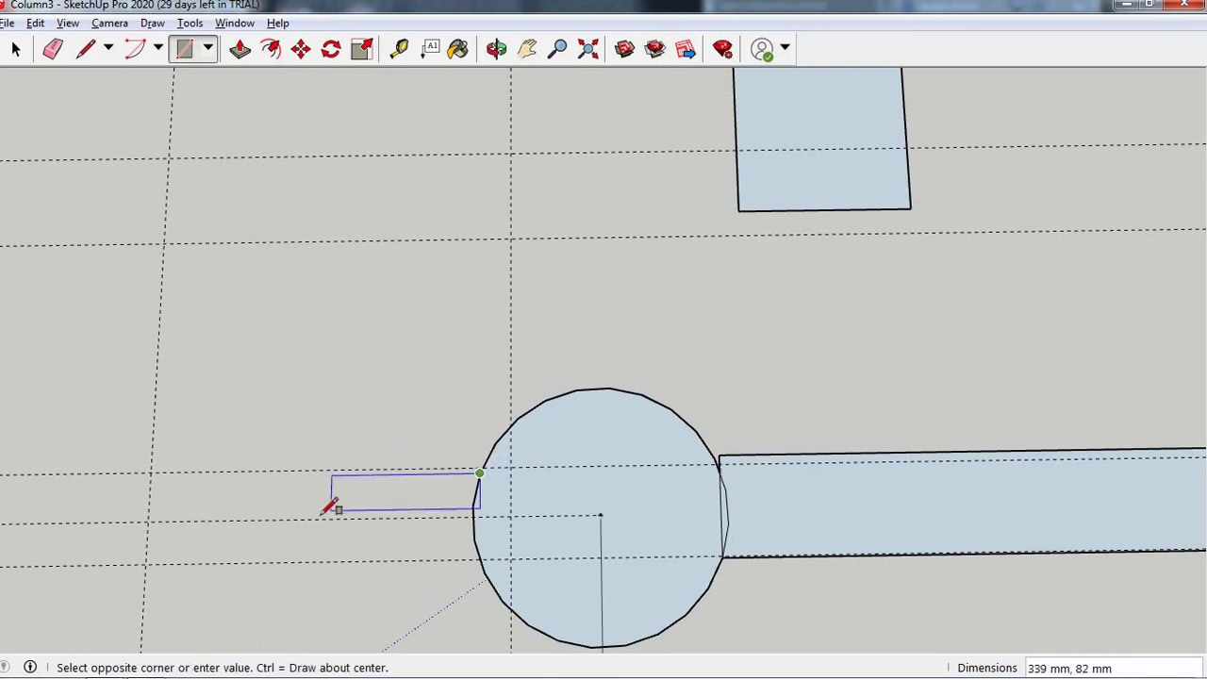
key("Escape")
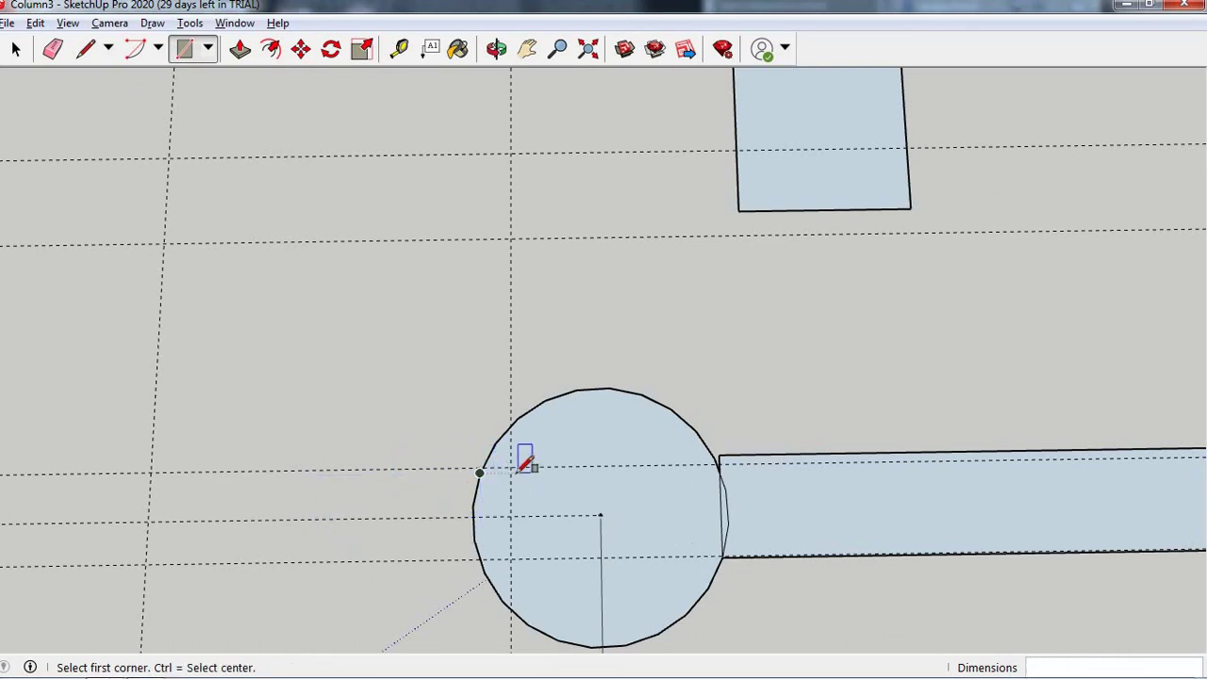
left_click(514, 466)
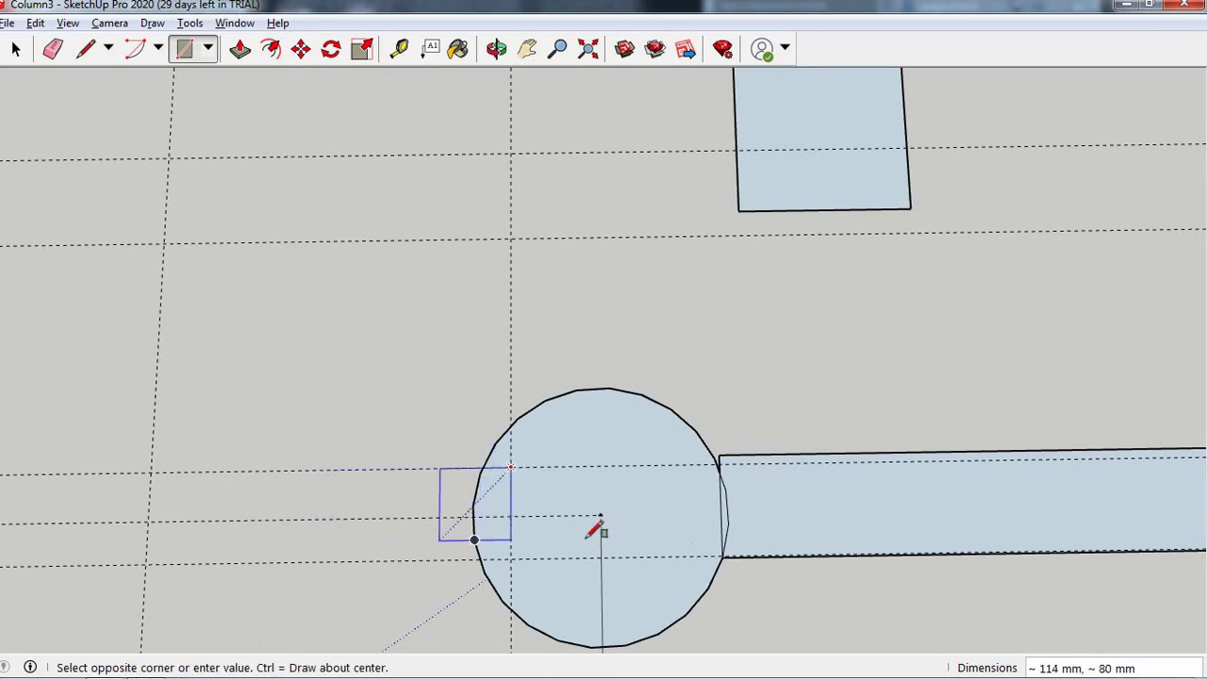
scroll(585, 533, "down", 1)
scroll(727, 552, "down", 1)
scroll(878, 501, "down", 1)
scroll(451, 545, "down", 1)
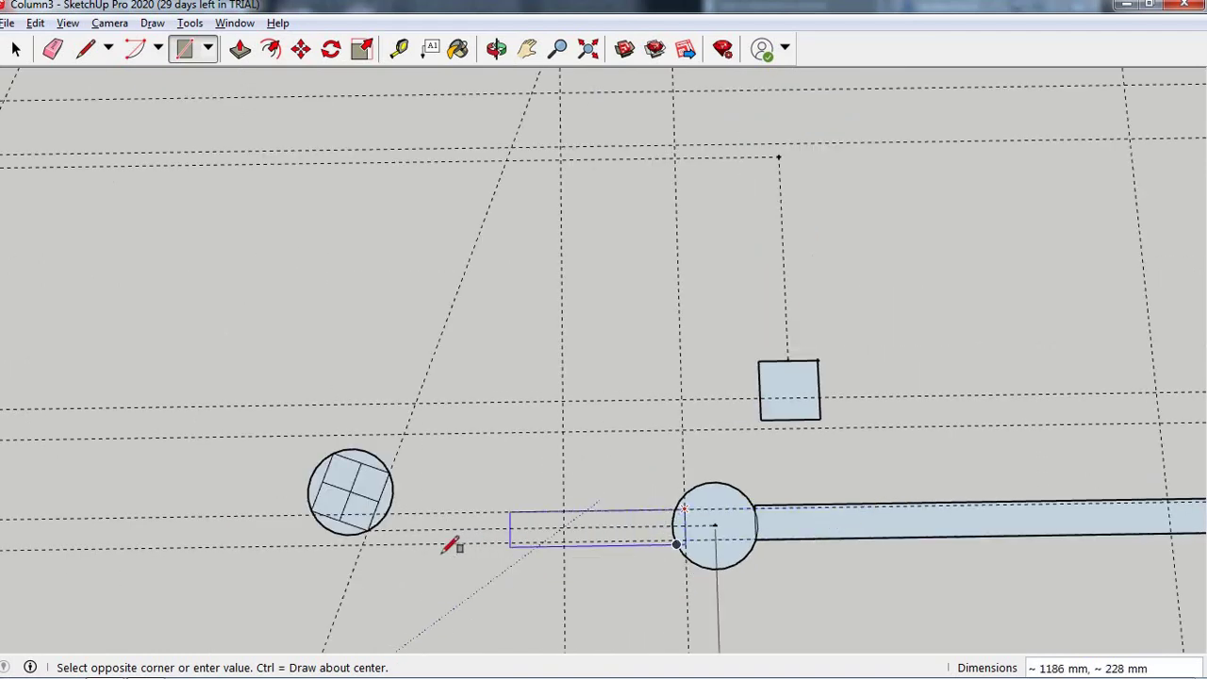
left_click(368, 542)
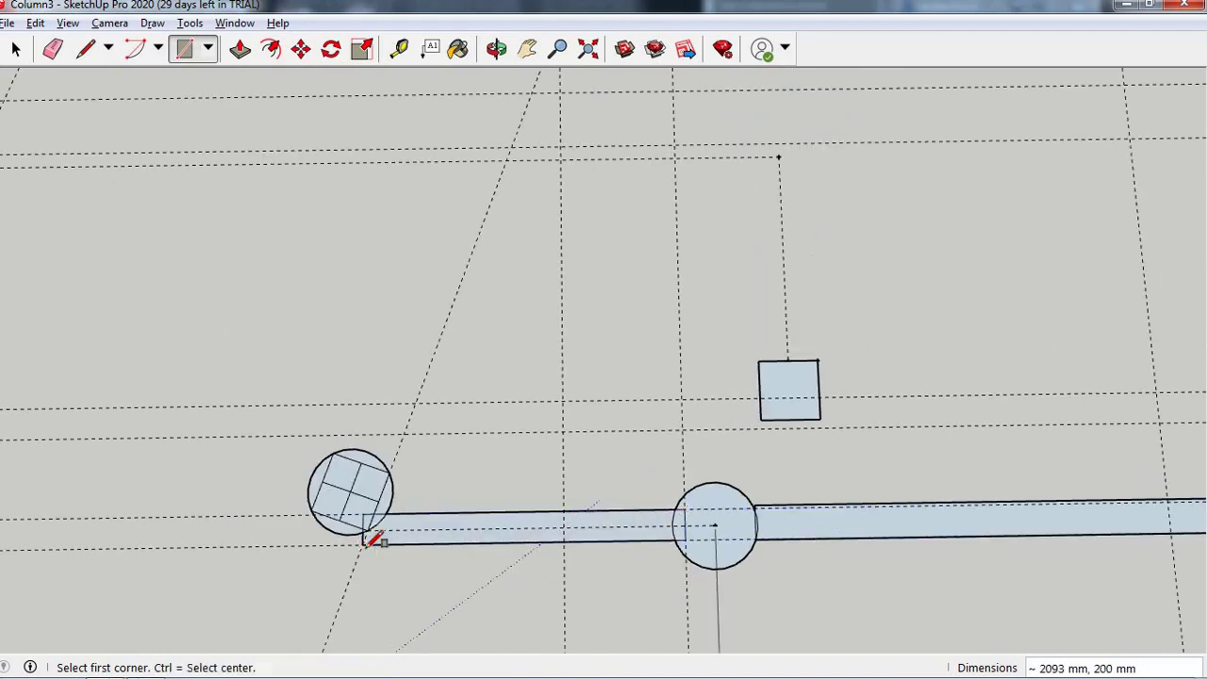
scroll(779, 391, "down", 1)
scroll(957, 364, "down", 1)
scroll(714, 390, "down", 1)
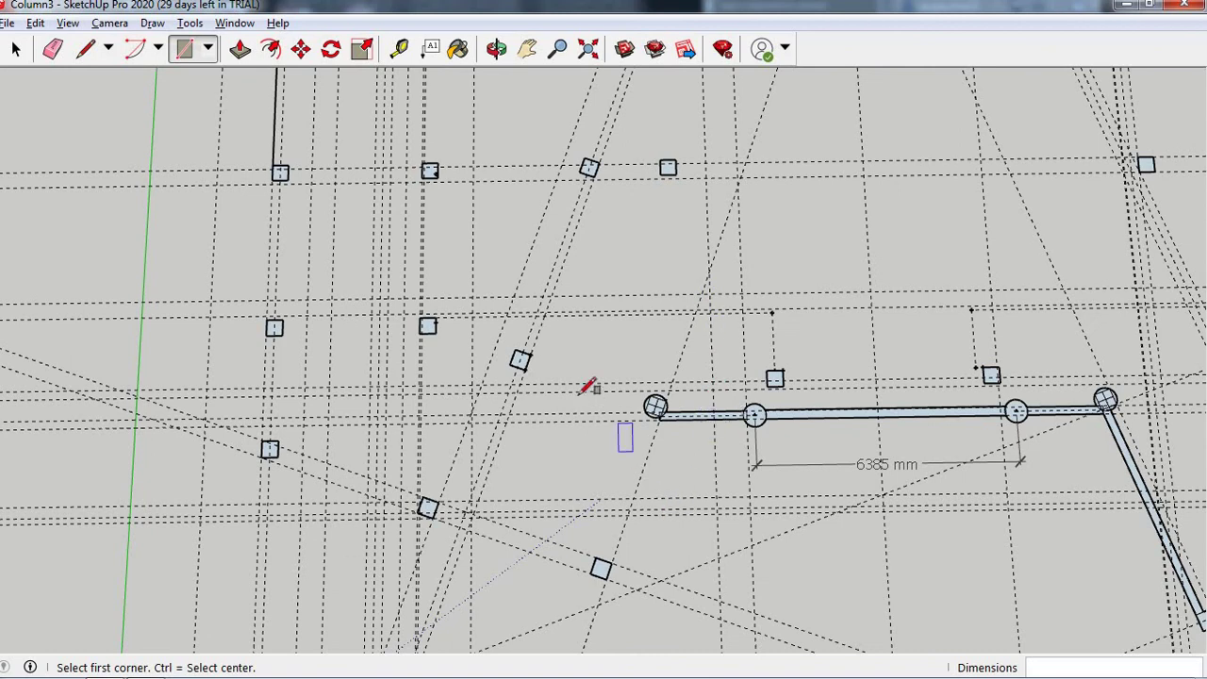
scroll(585, 386, "down", 1)
scroll(565, 391, "down", 1)
scroll(537, 369, "down", 1)
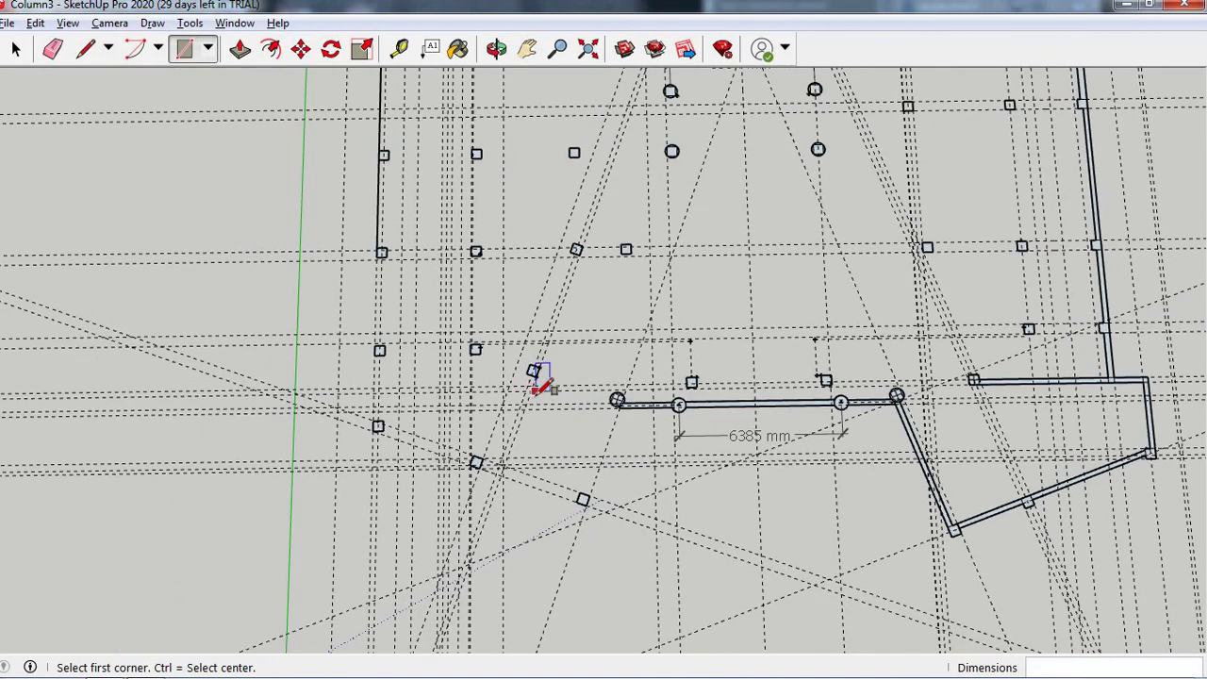
- Check the main entrance walls on the AutoCAD plan, then return to SketchUp
key("alt+Tab")
scroll(566, 419, "down", 4)
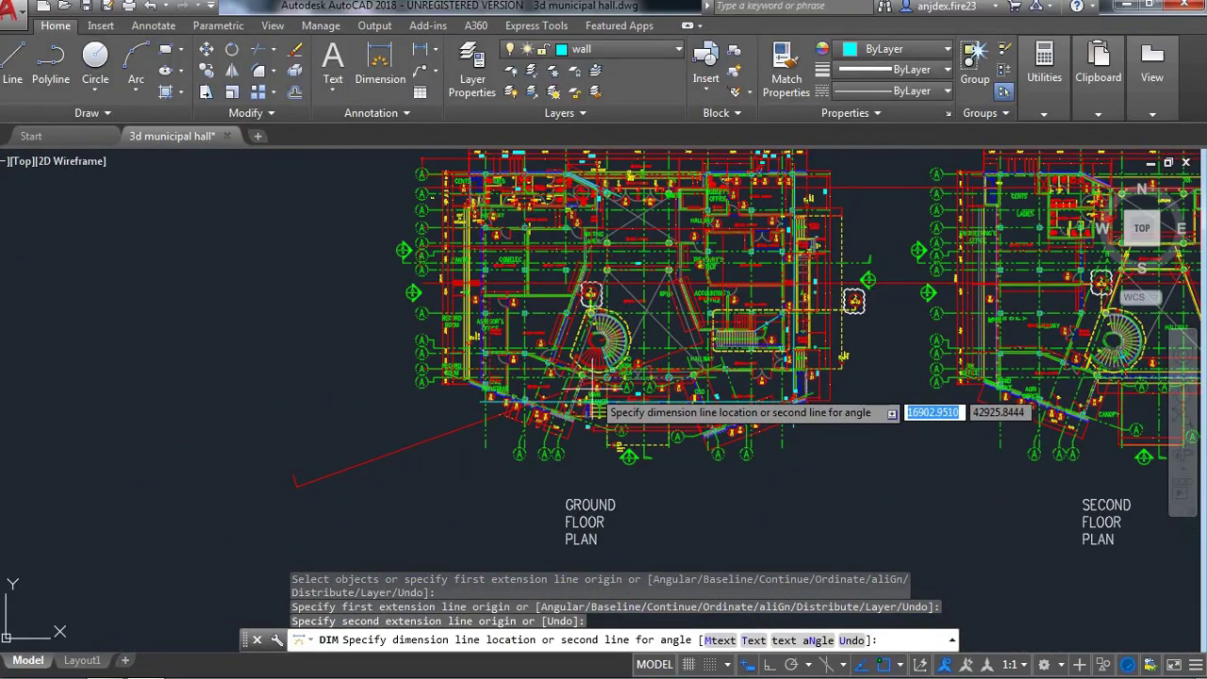
scroll(589, 413, "up", 2)
scroll(565, 410, "up", 2)
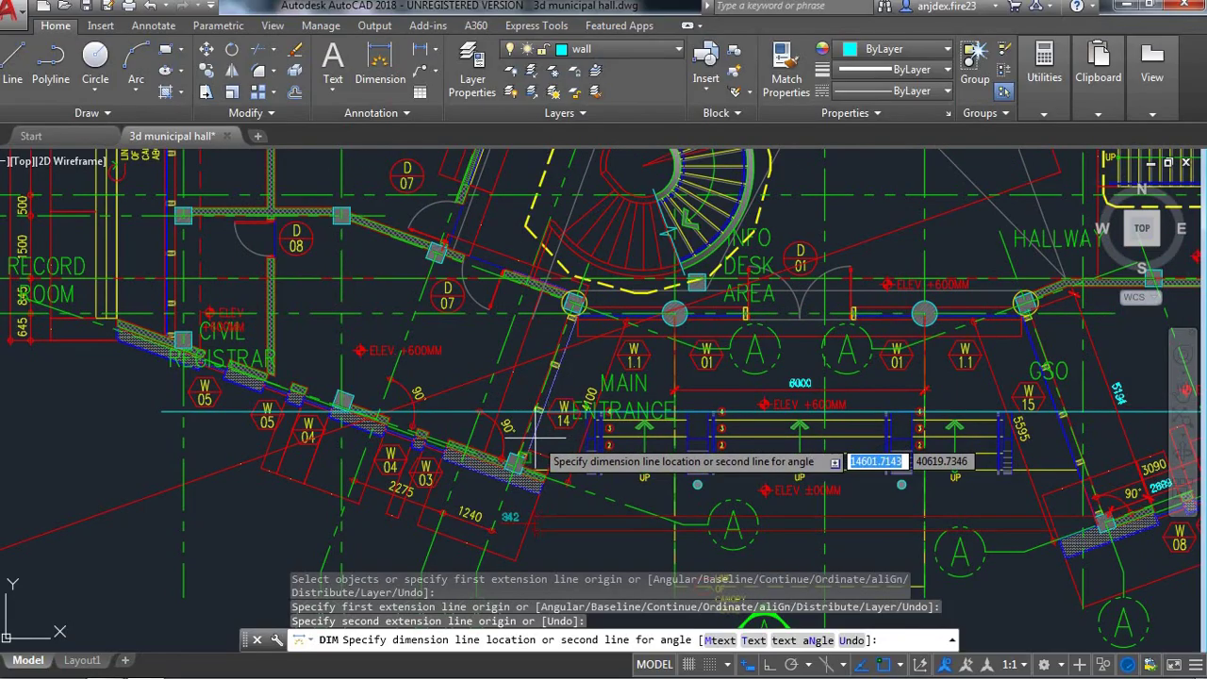
key("alt+Tab")
- Draw two parallel edges from the square column's corners to the end round column, forming the angled wall face
scroll(603, 489, "up", 2)
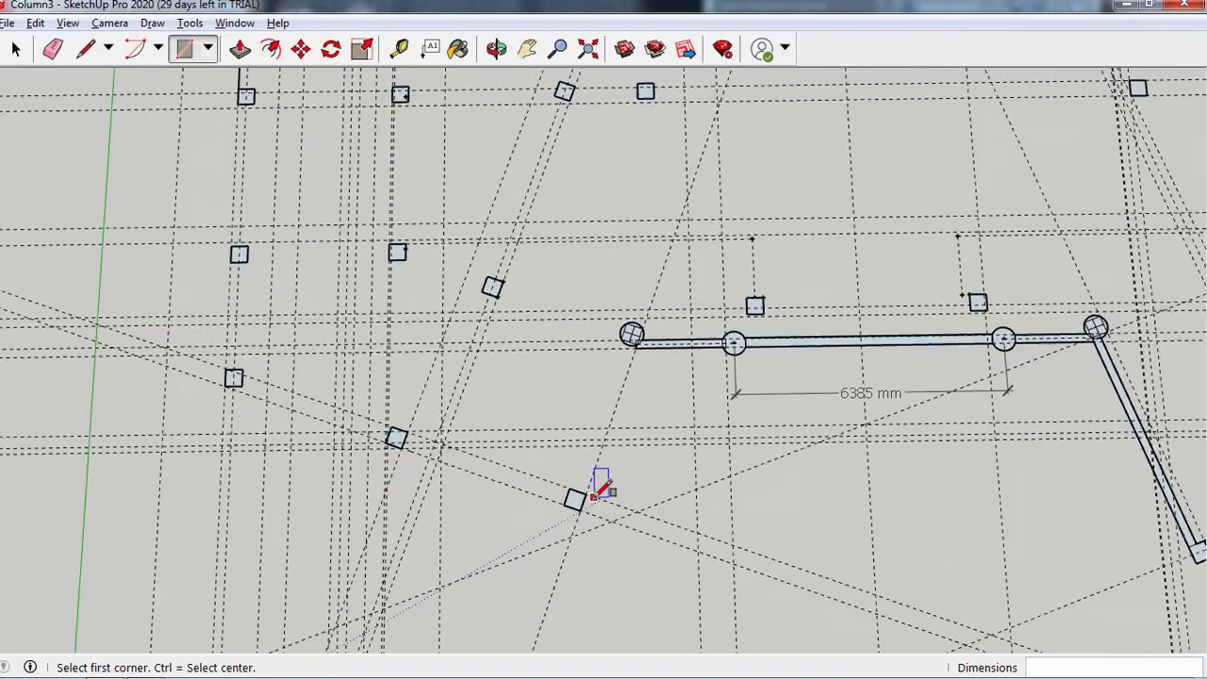
scroll(600, 486, "up", 2)
scroll(603, 481, "up", 2)
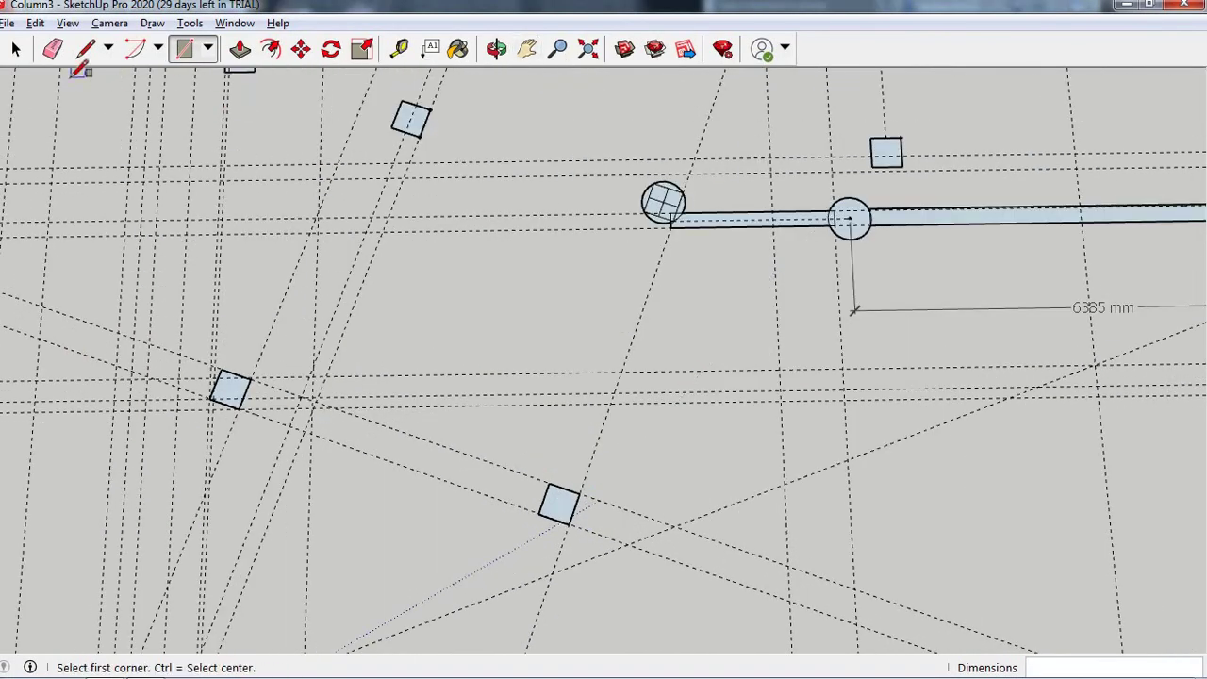
left_click(86, 48)
scroll(590, 503, "up", 2)
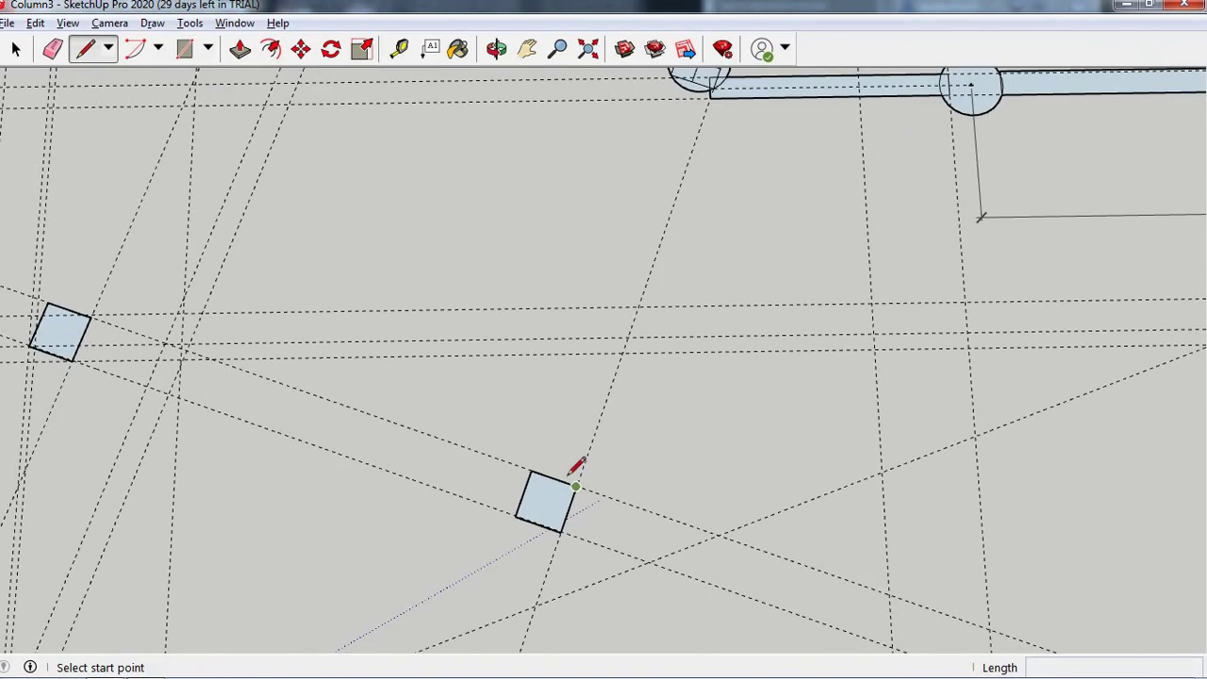
left_click(575, 486)
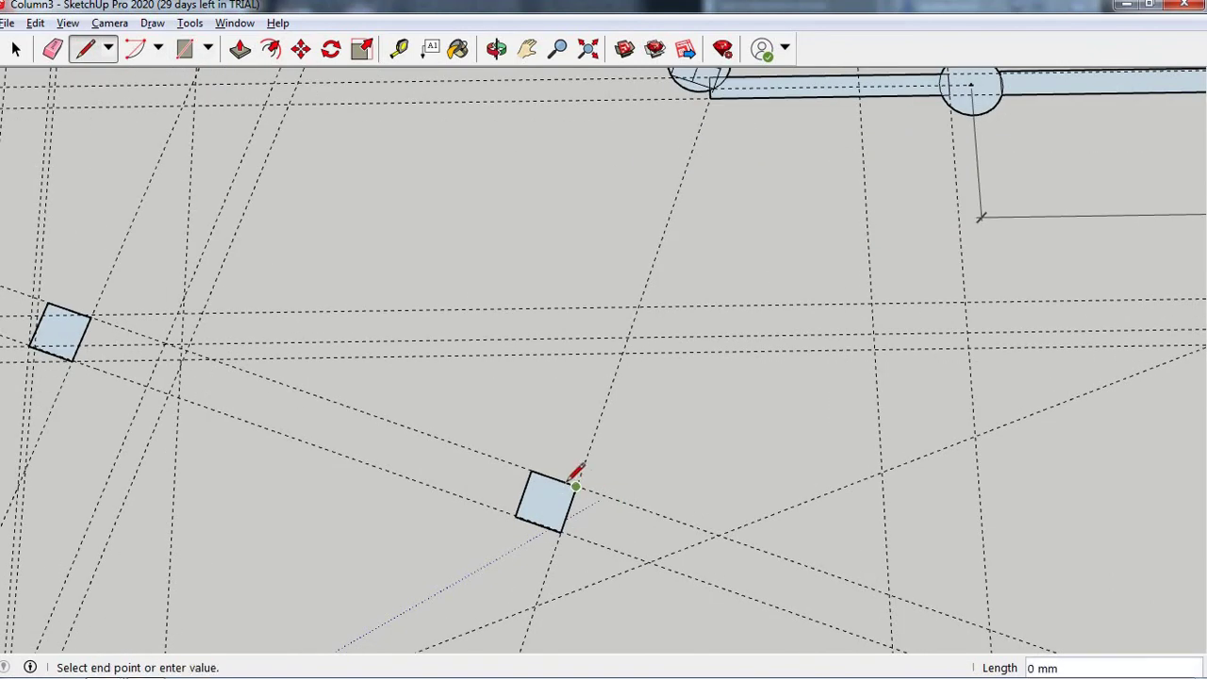
left_click(712, 87)
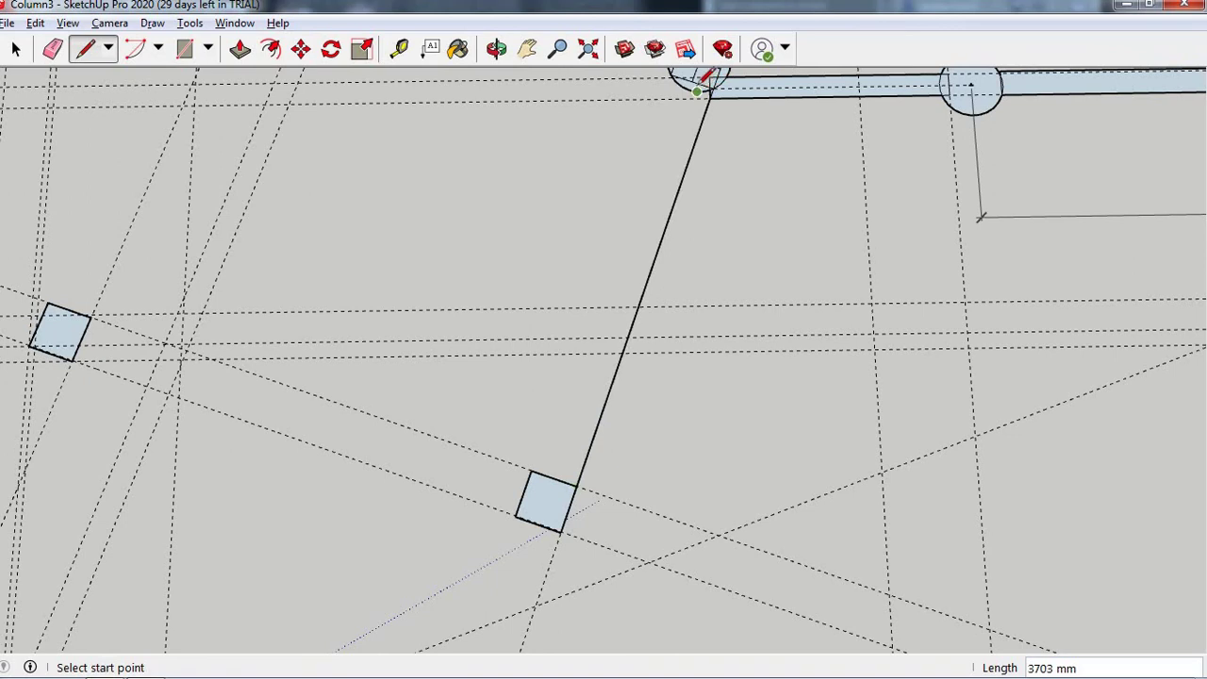
left_click(691, 88)
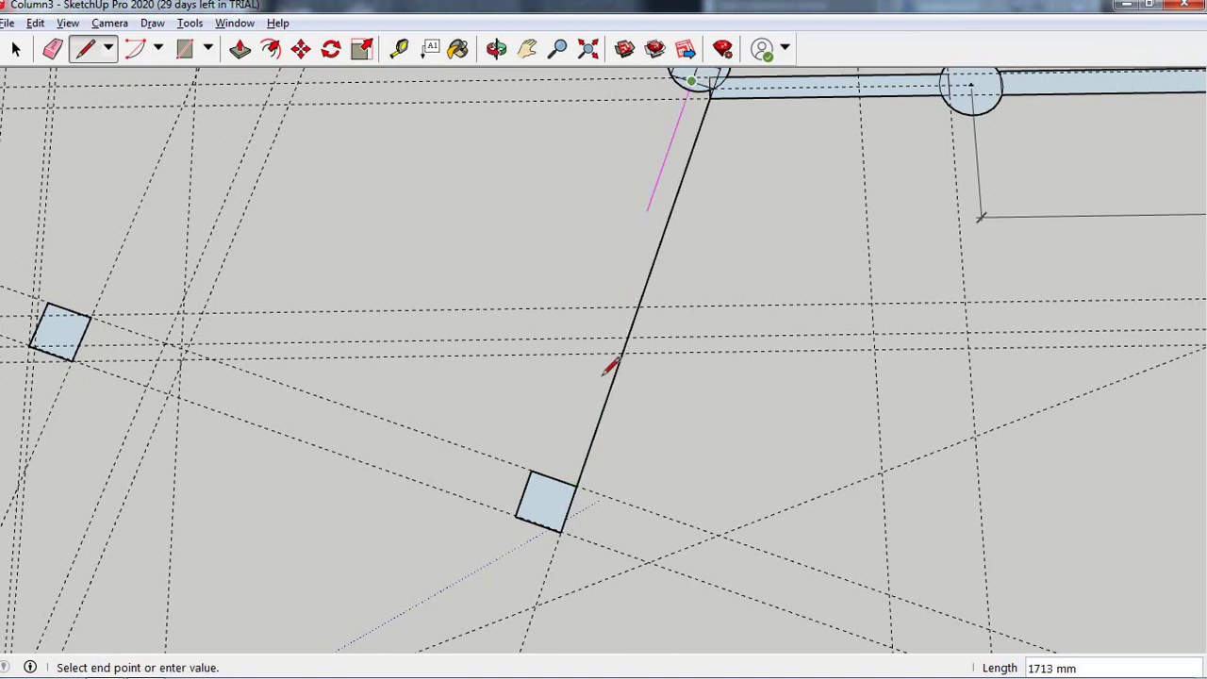
left_click(566, 483)
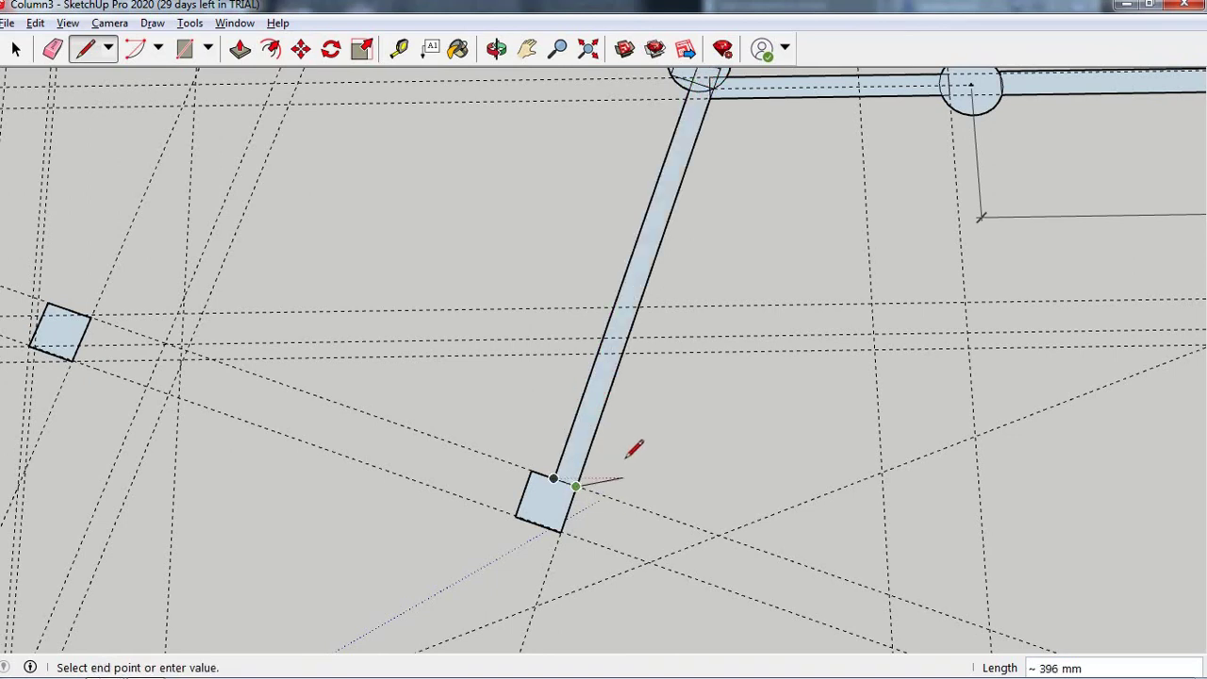
scroll(625, 458, "down", 2)
scroll(773, 409, "down", 2)
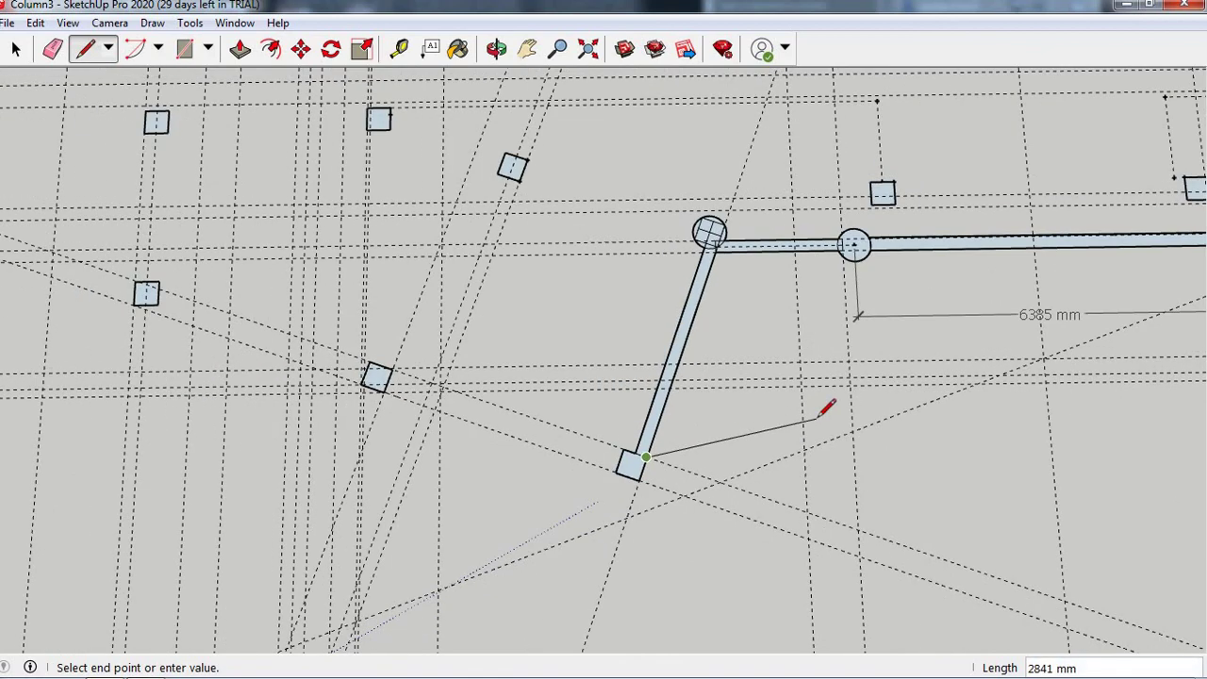
key("Escape")
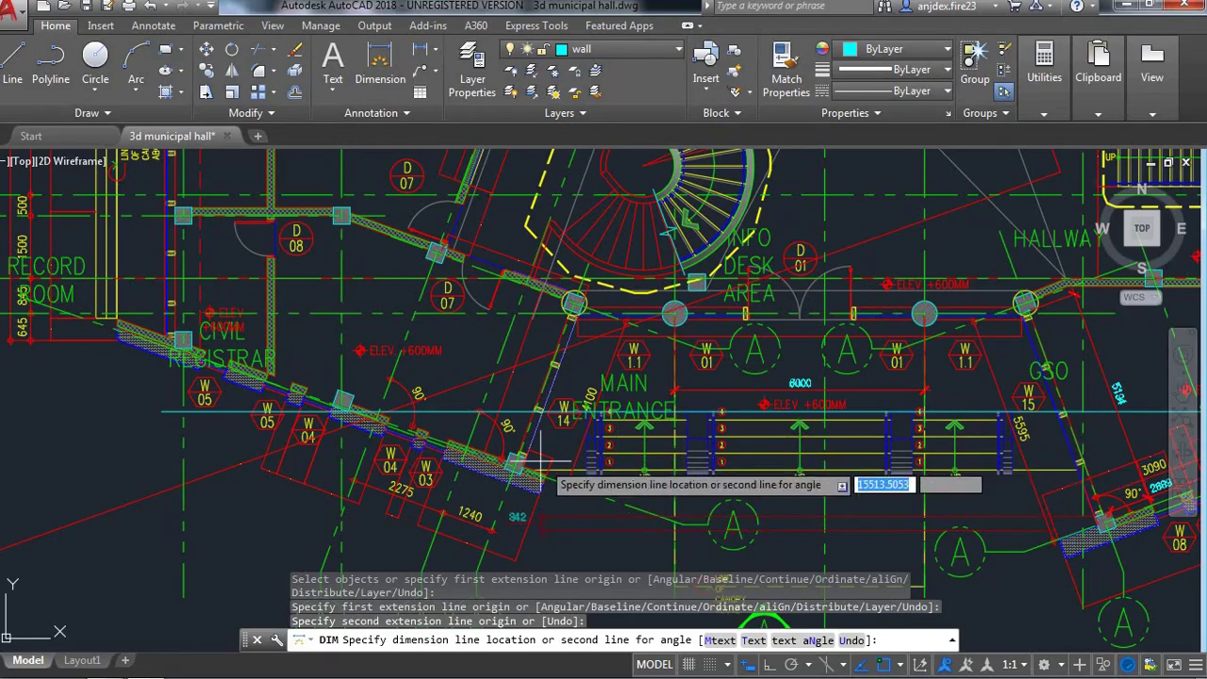
- Zoom the AutoCAD plan in on the slanted W03/W04 wall near the Civil Registrar
scroll(512, 449, "up", 3)
scroll(509, 427, "up", 3)
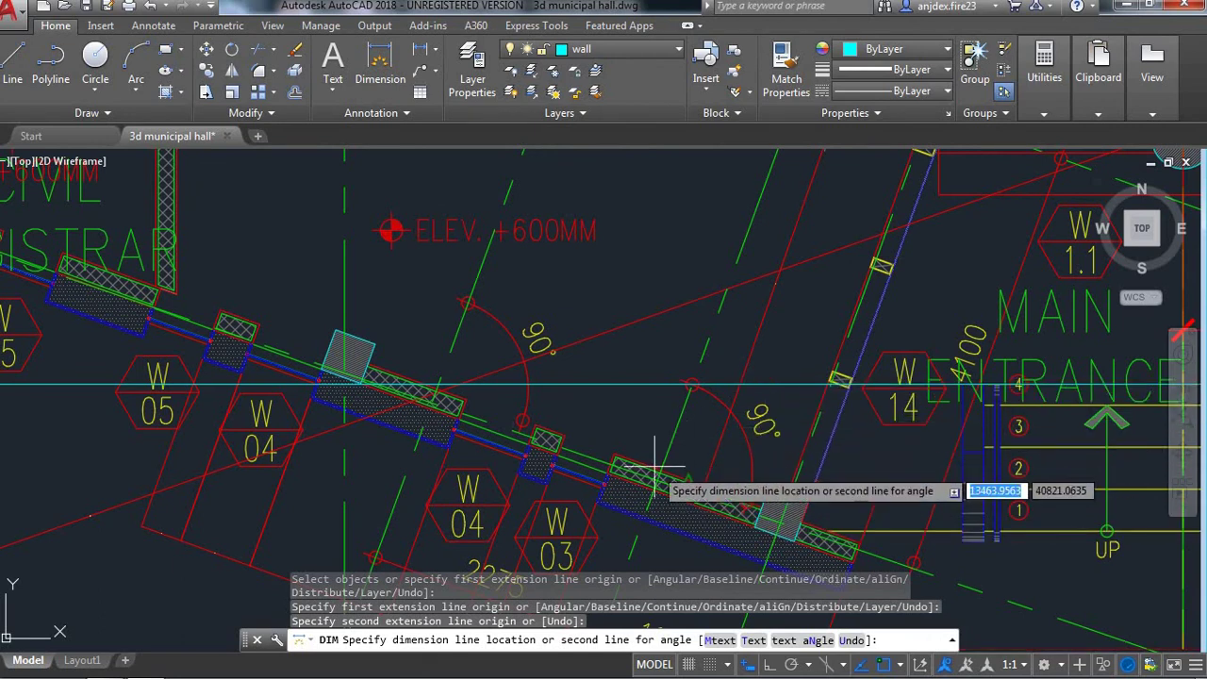
scroll(651, 453, "down", 3)
scroll(649, 469, "up", 4)
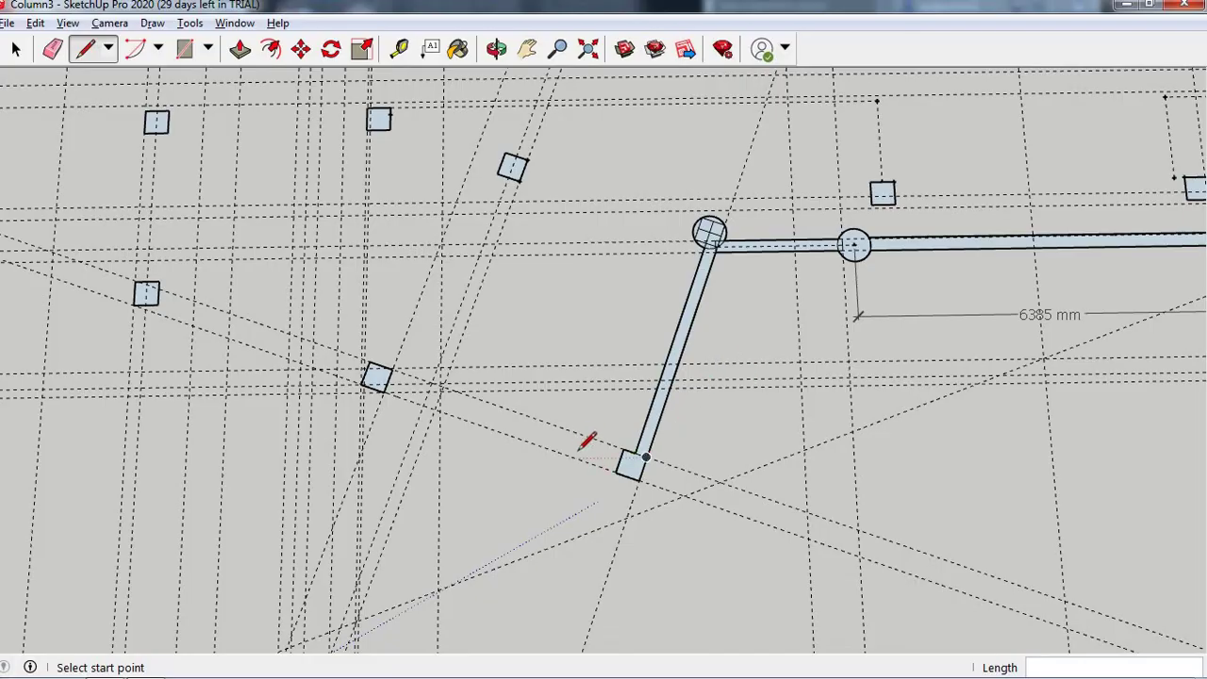
- Draw the first angled wall edge from the lower column corner to the left column's corner
left_click(185, 48)
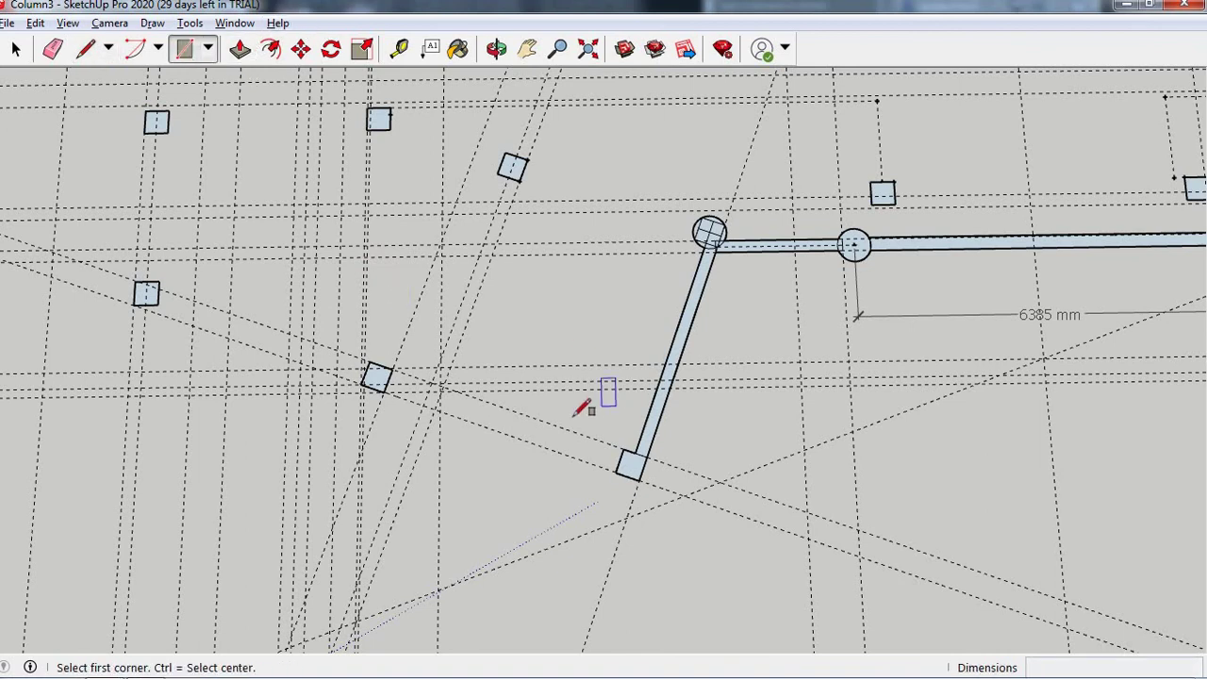
left_click(615, 471)
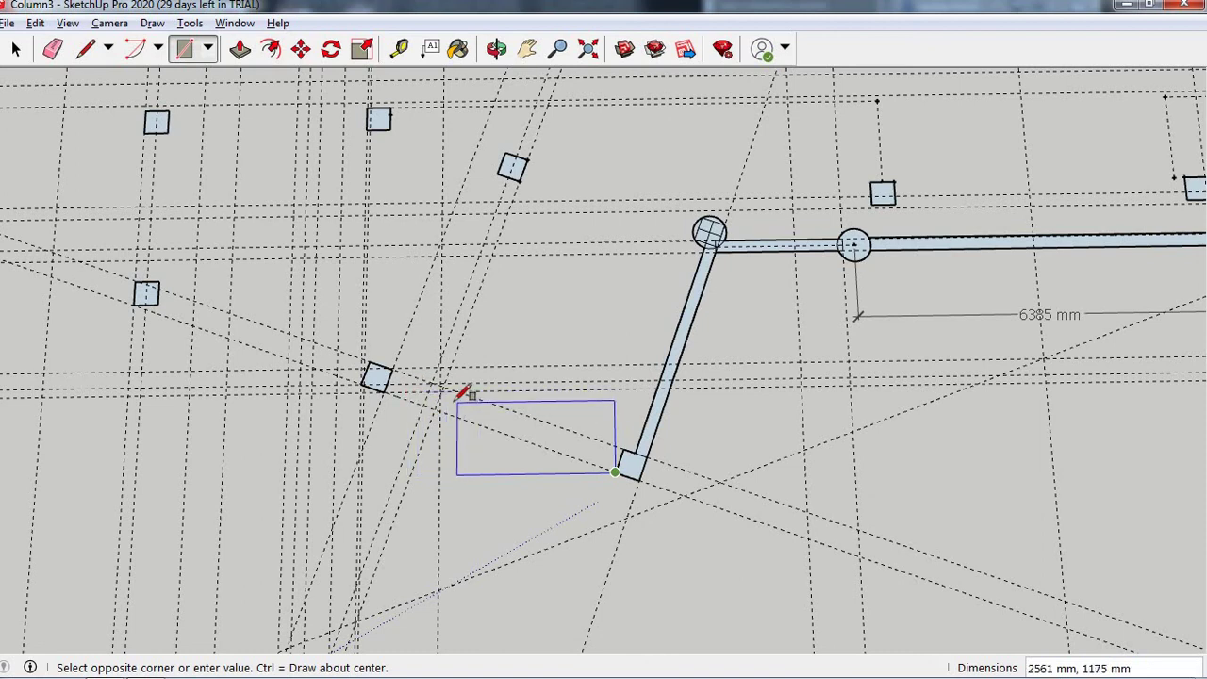
key("Escape")
left_click(85, 49)
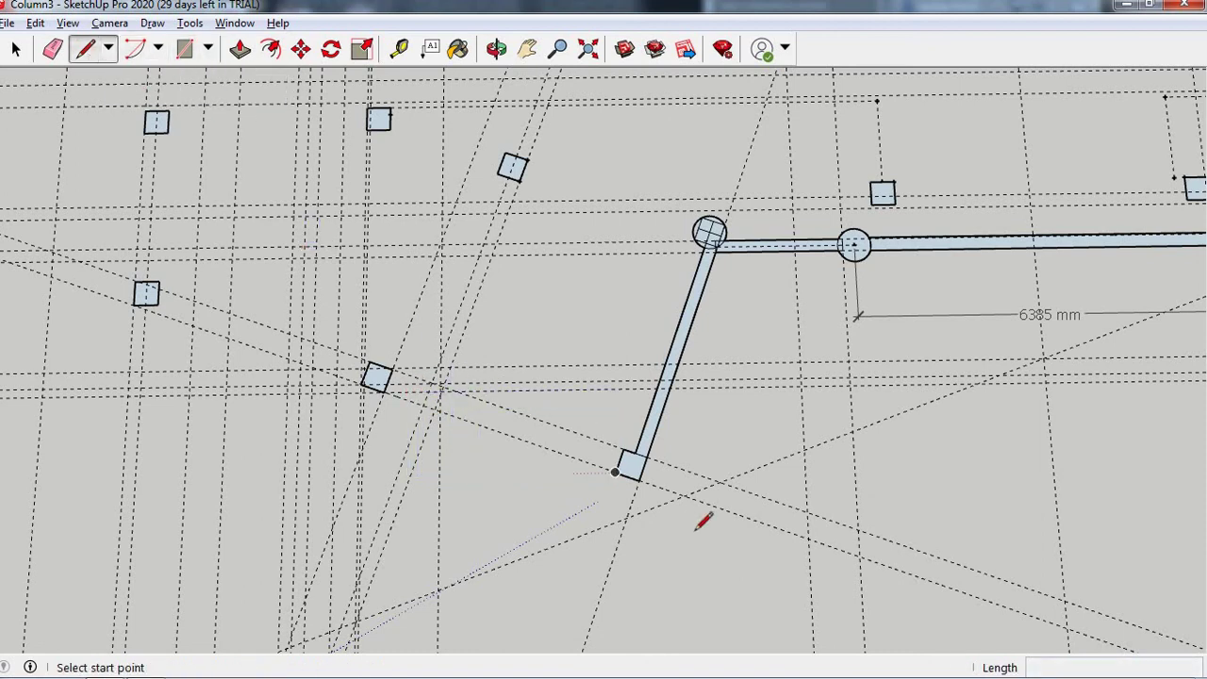
left_click(615, 472)
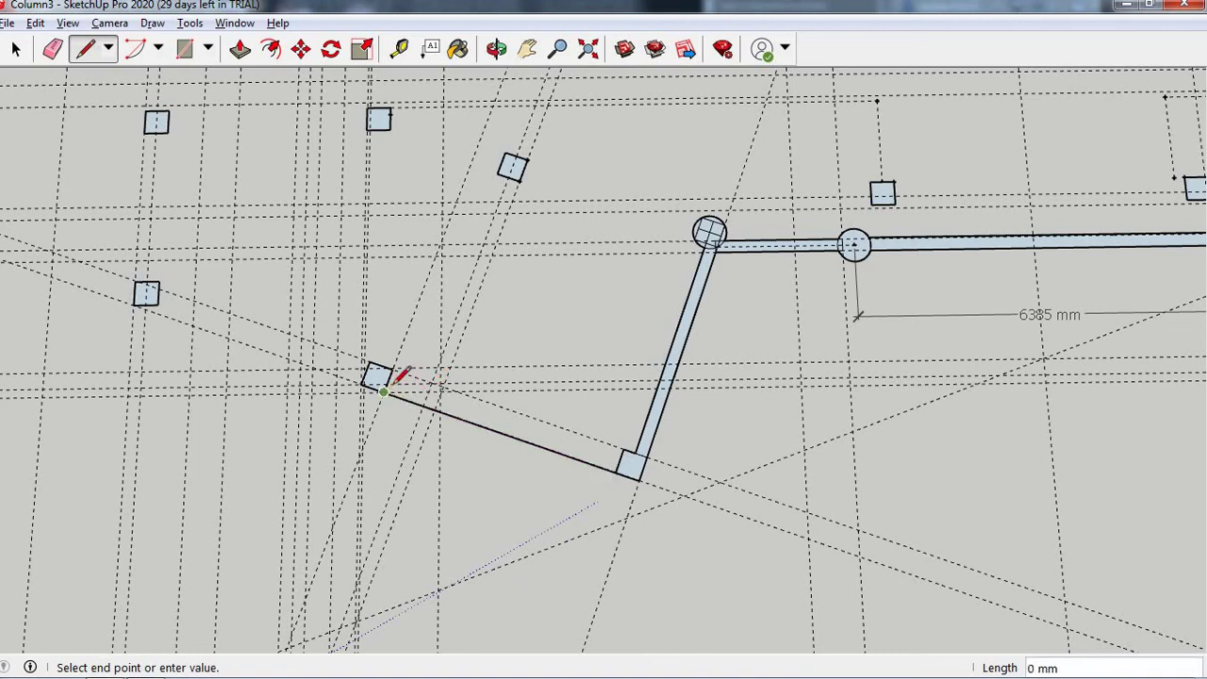
scroll(398, 377, "up", 2)
scroll(396, 378, "up", 3)
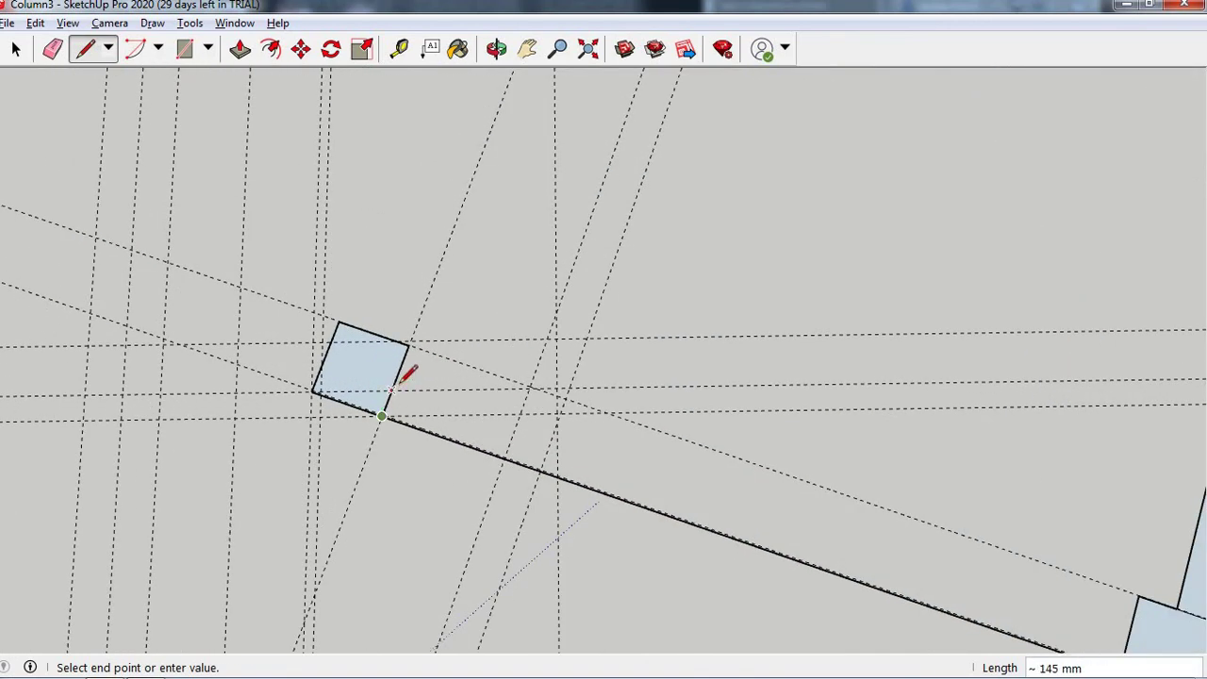
left_click(396, 379)
scroll(594, 420, "down", 2)
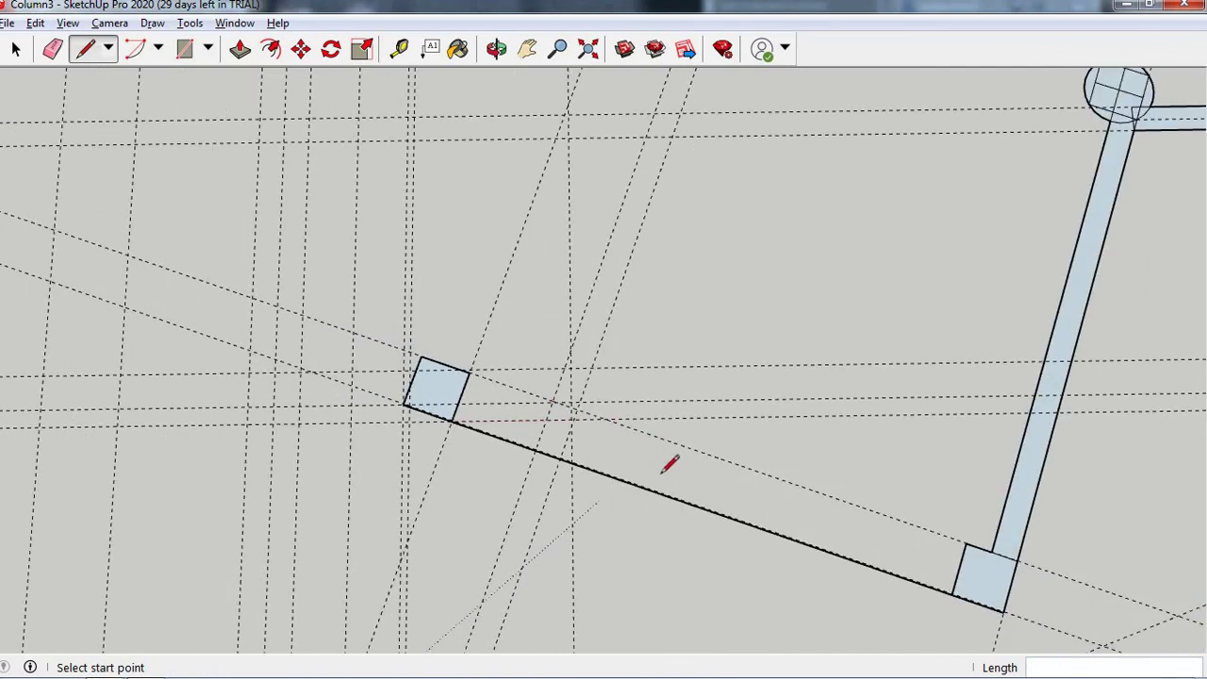
- Draw the opposite edge from the left column back to the lower column, closing the angled strip
left_click(460, 397)
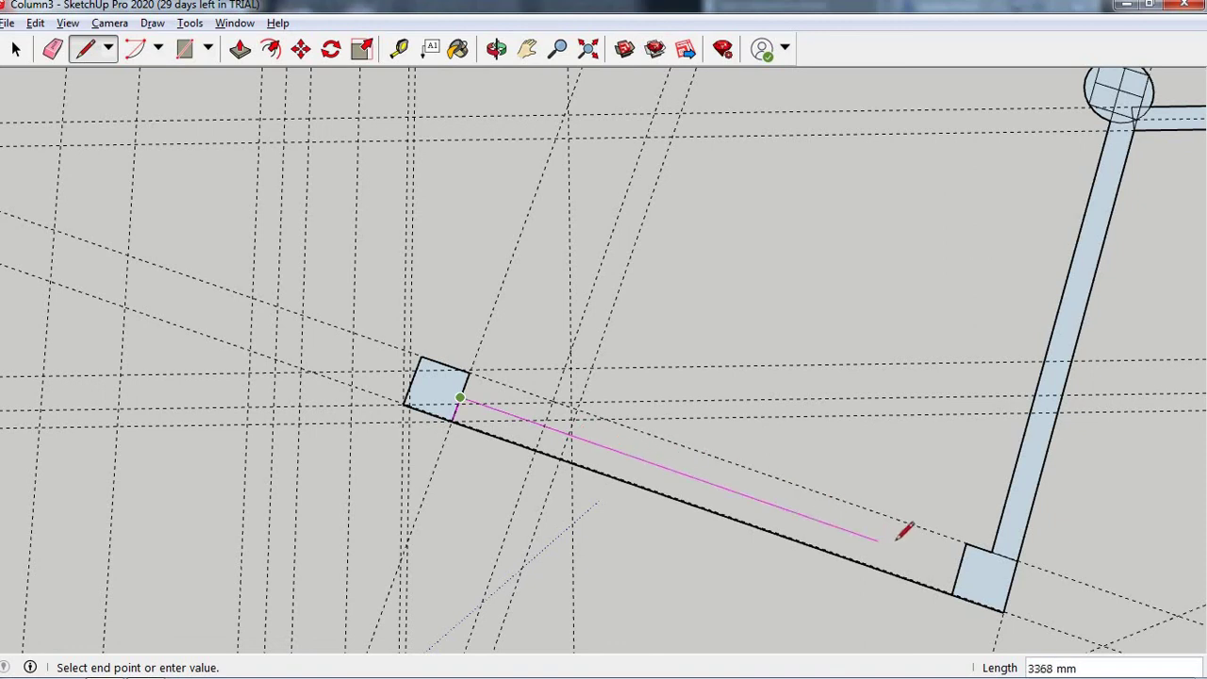
left_click(958, 569)
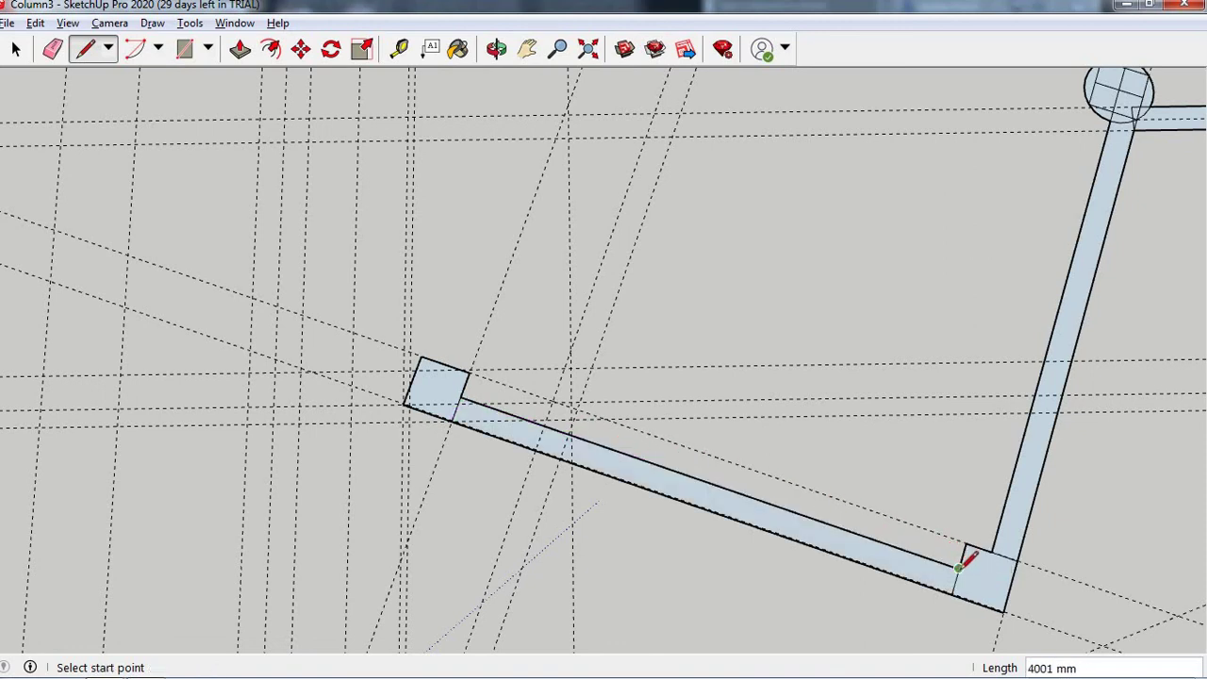
left_click(952, 593)
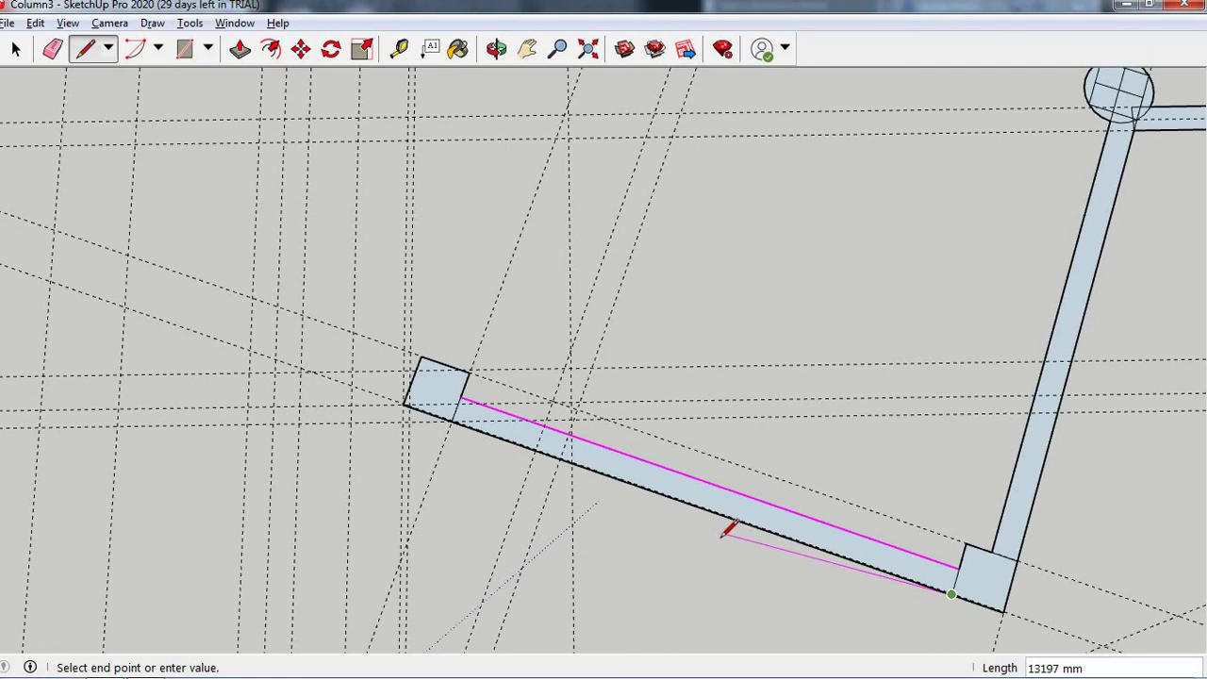
key("Escape")
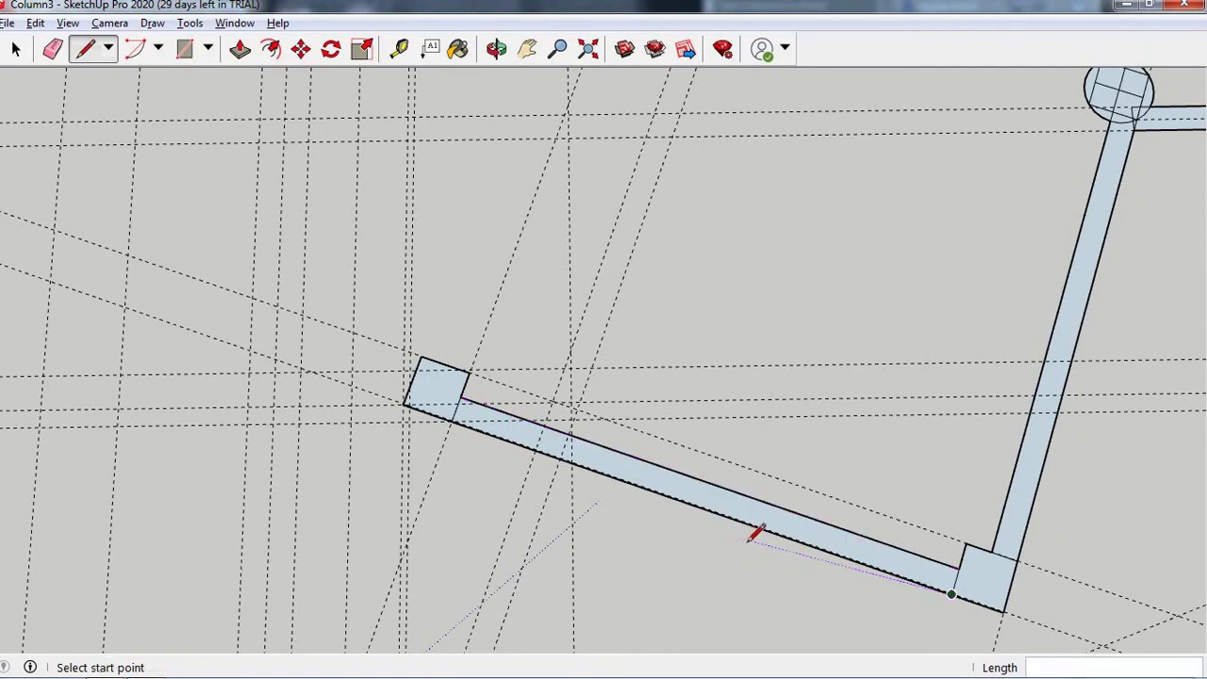
scroll(854, 556, "down", 2)
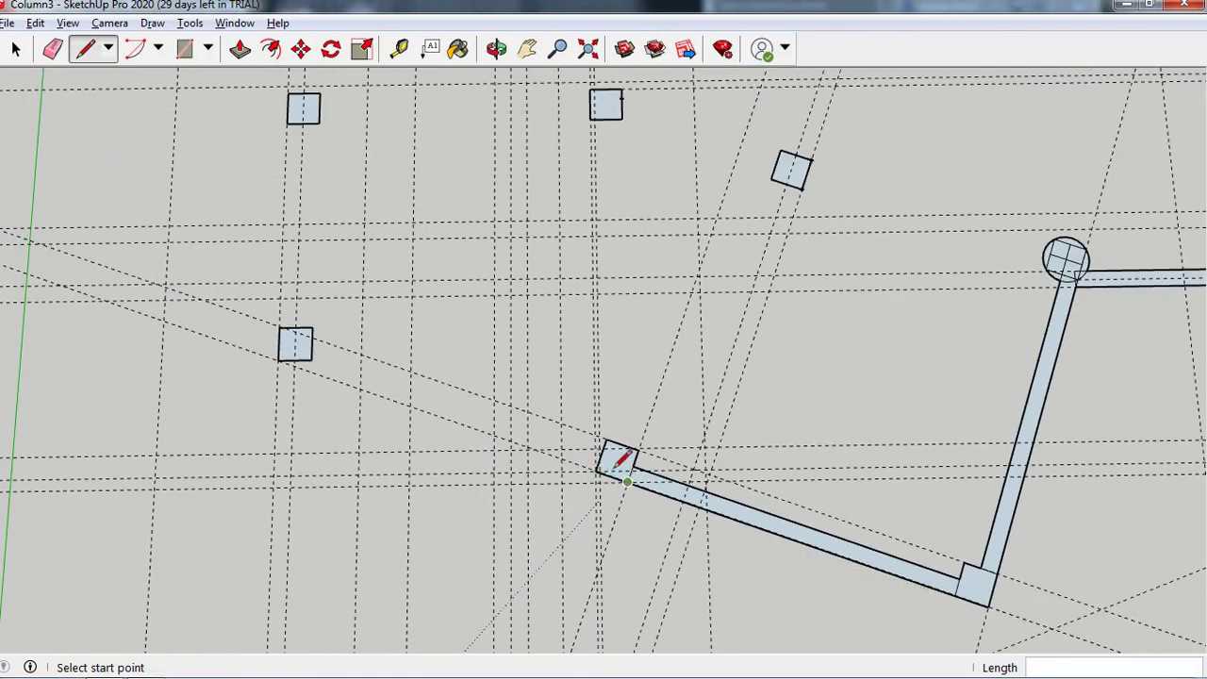
scroll(616, 462, "up", 3)
left_click(604, 495)
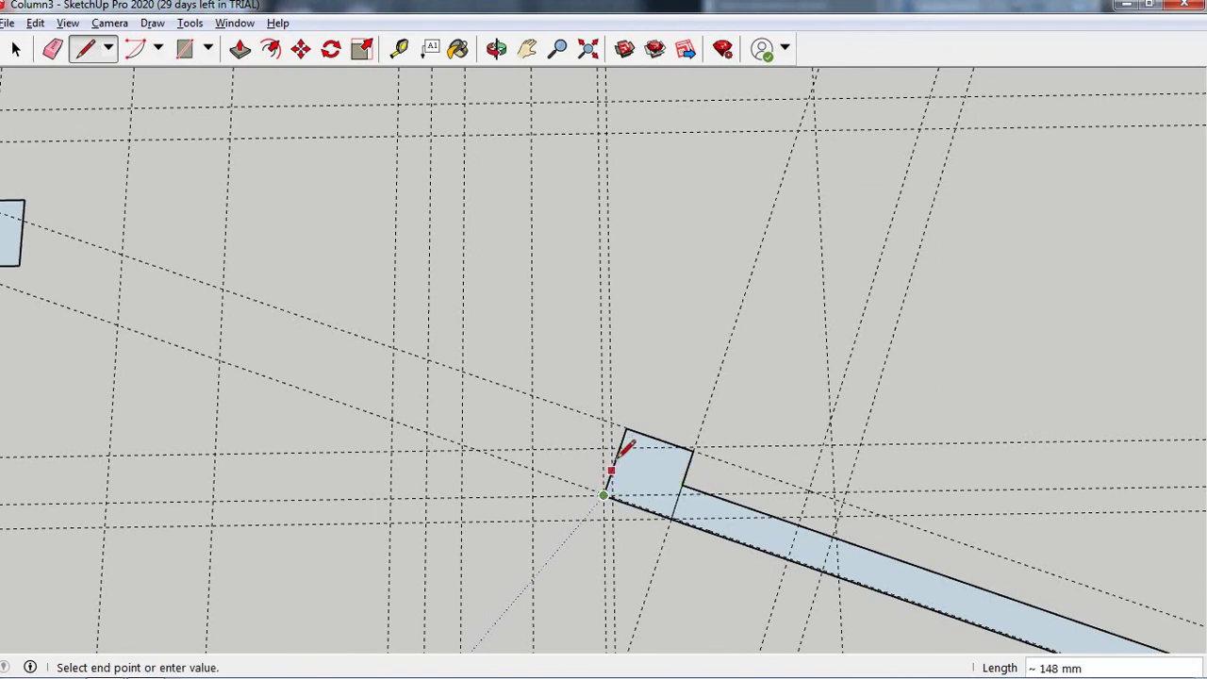
type("200")
key("Escape")
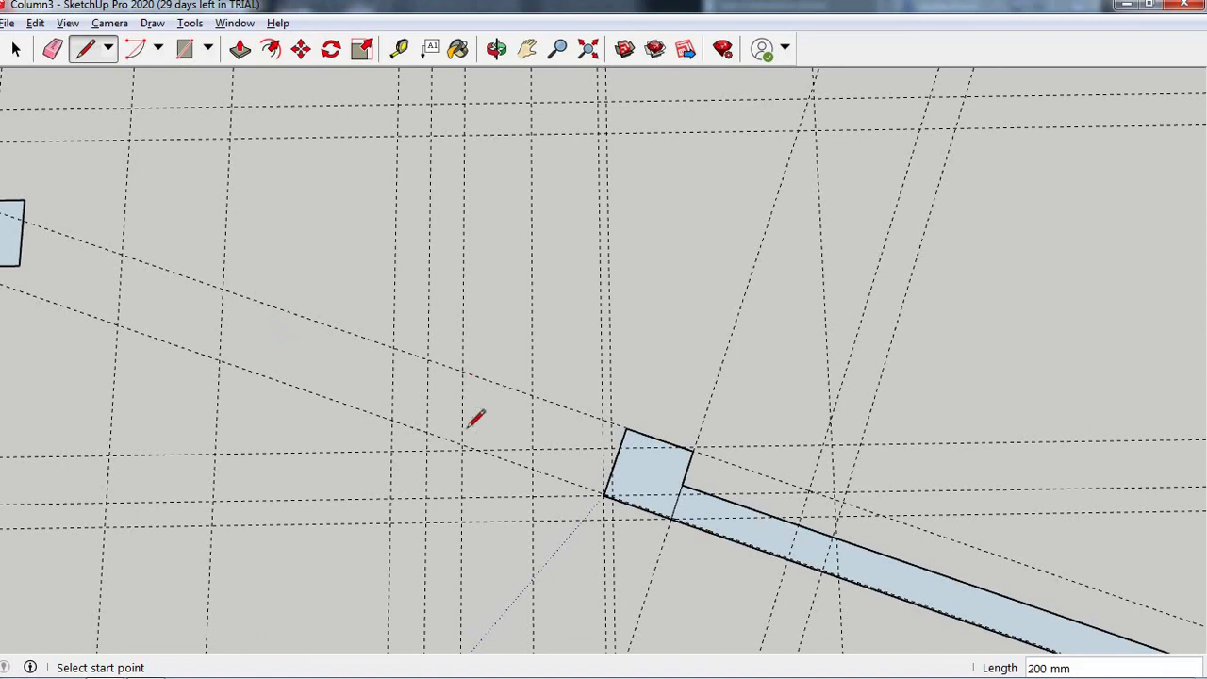
scroll(792, 471, "down", 2)
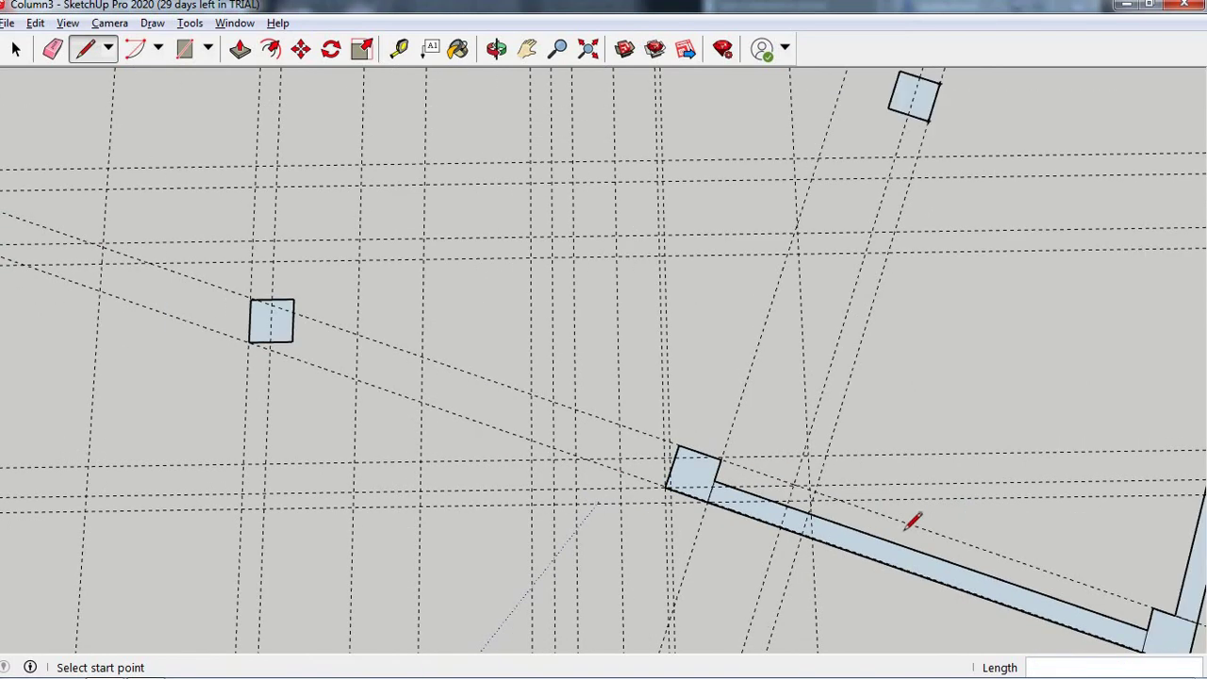
- Draw a wall edge from the far-left column to the diagonal guide line
left_click(248, 341)
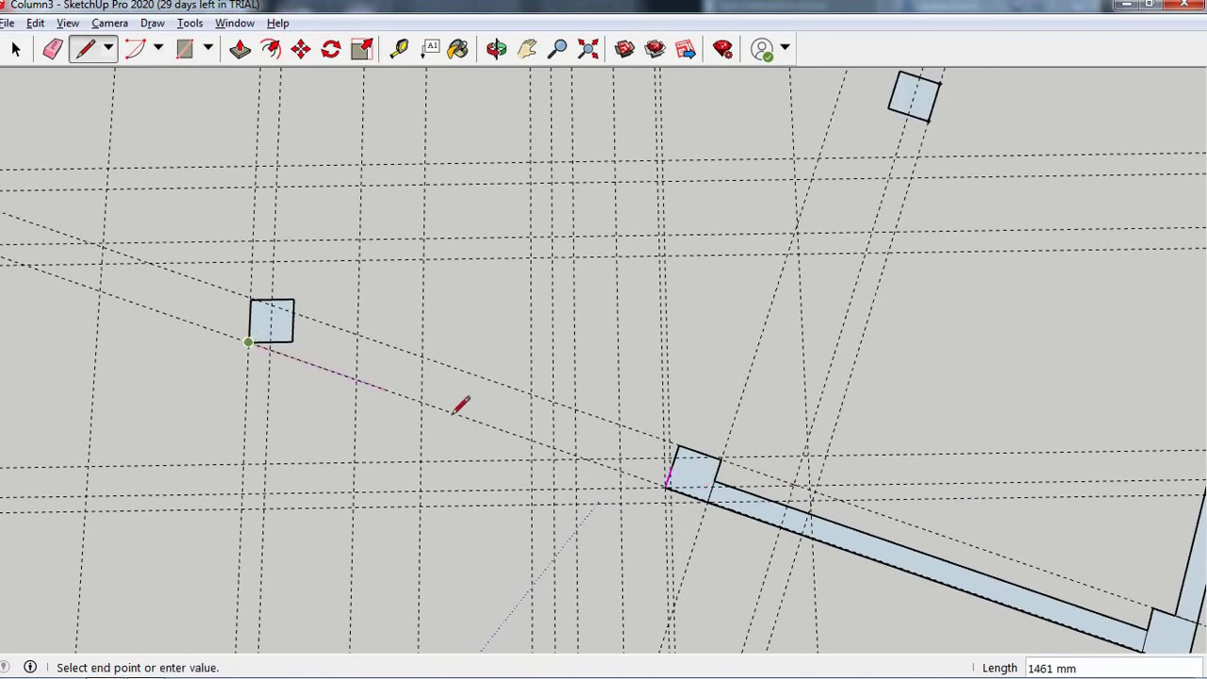
scroll(665, 486, "up", 1)
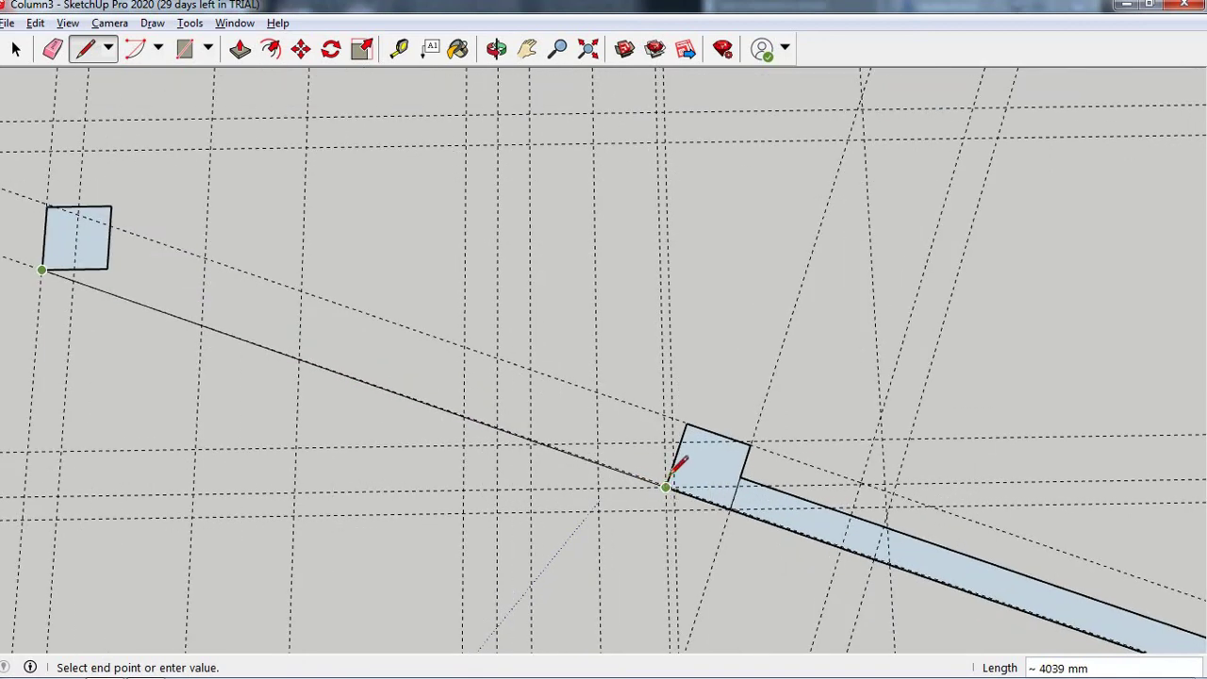
scroll(663, 487, "up", 1)
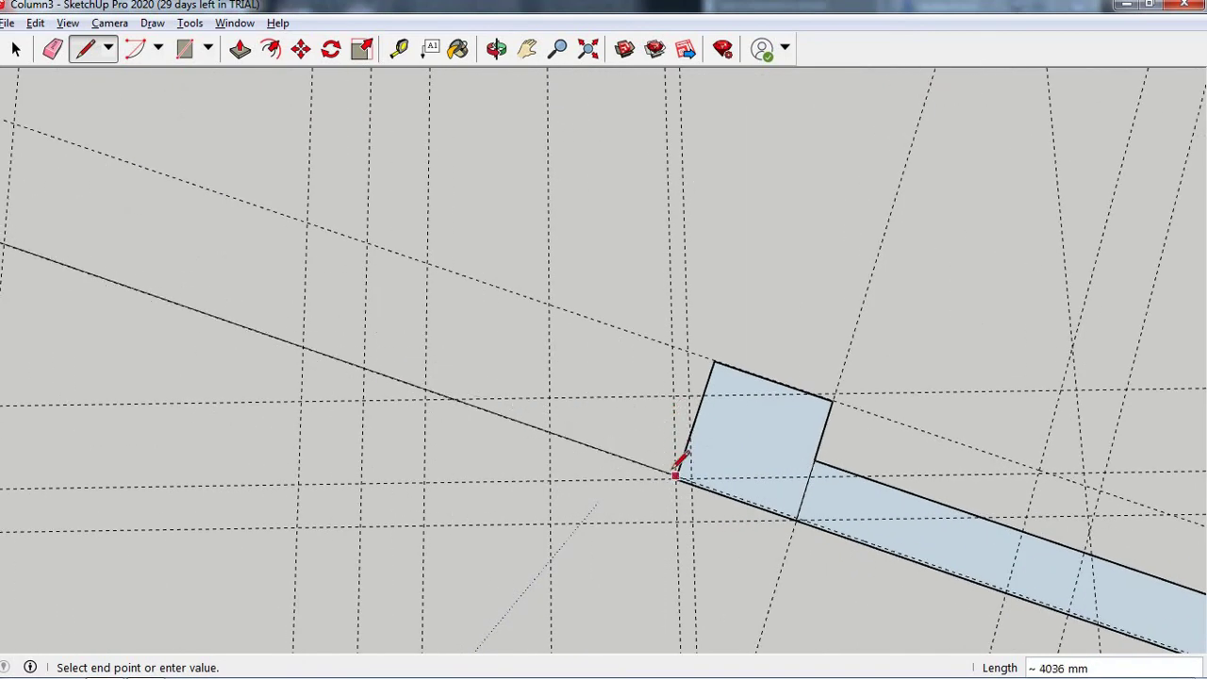
scroll(683, 453, "up", 1)
scroll(679, 439, "up", 2)
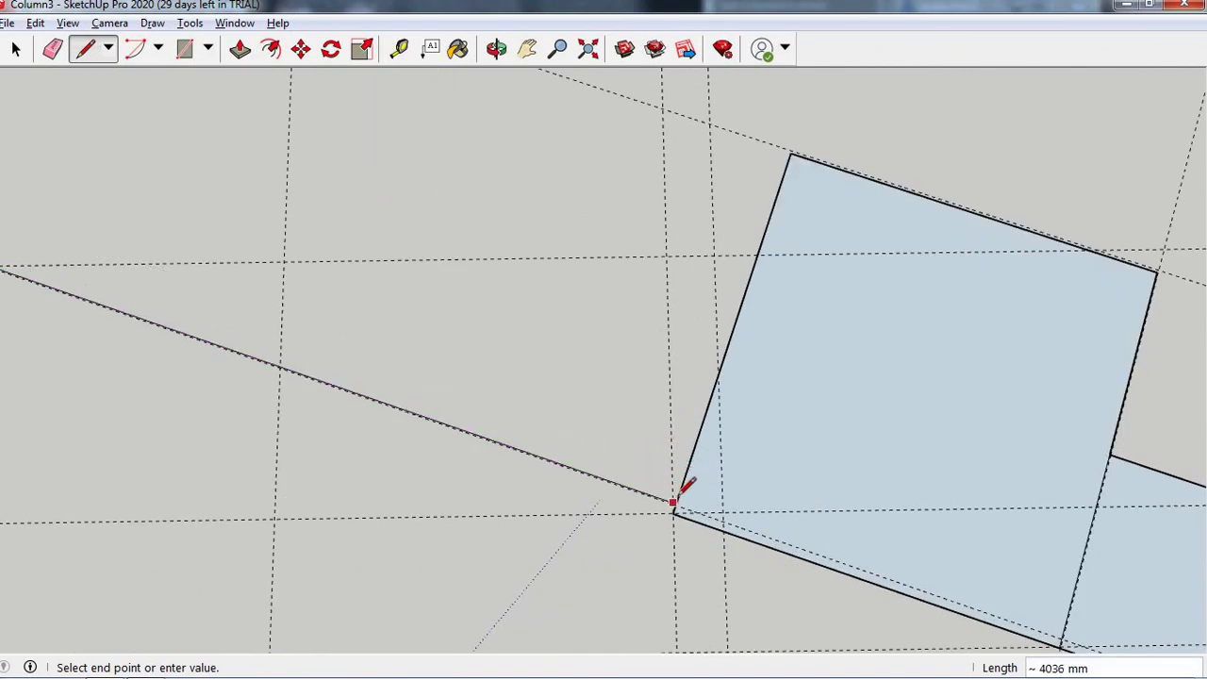
scroll(660, 495, "down", 1)
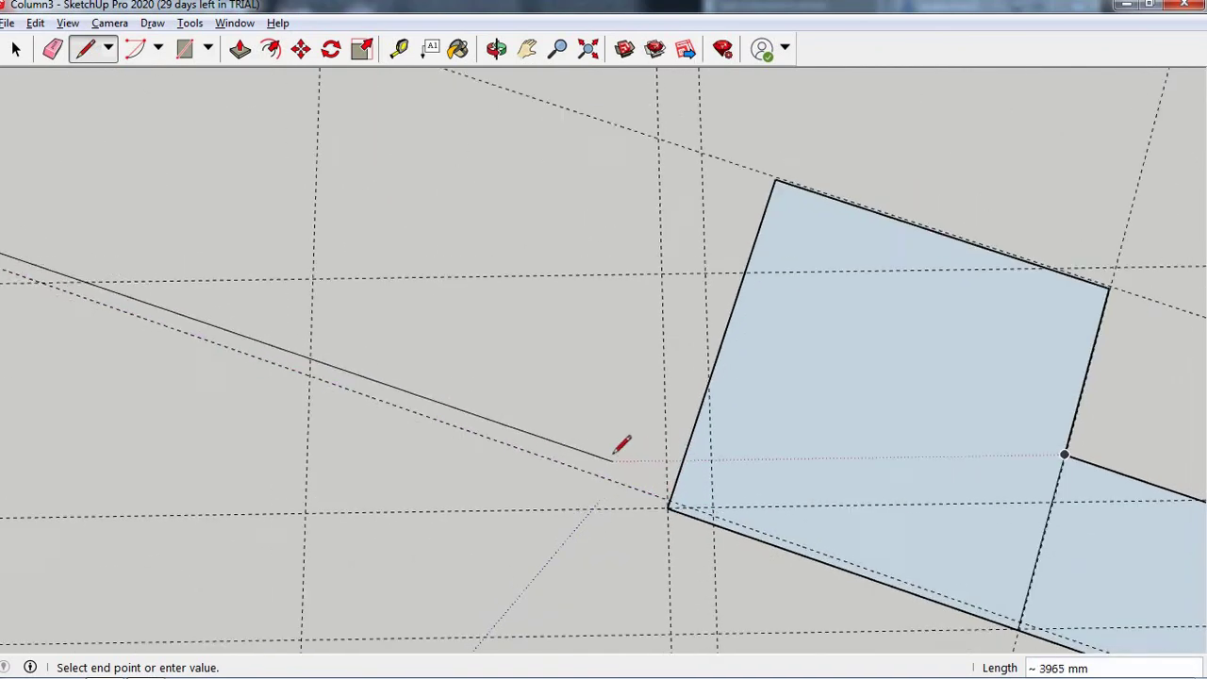
scroll(650, 483, "down", 1)
scroll(650, 482, "down", 1)
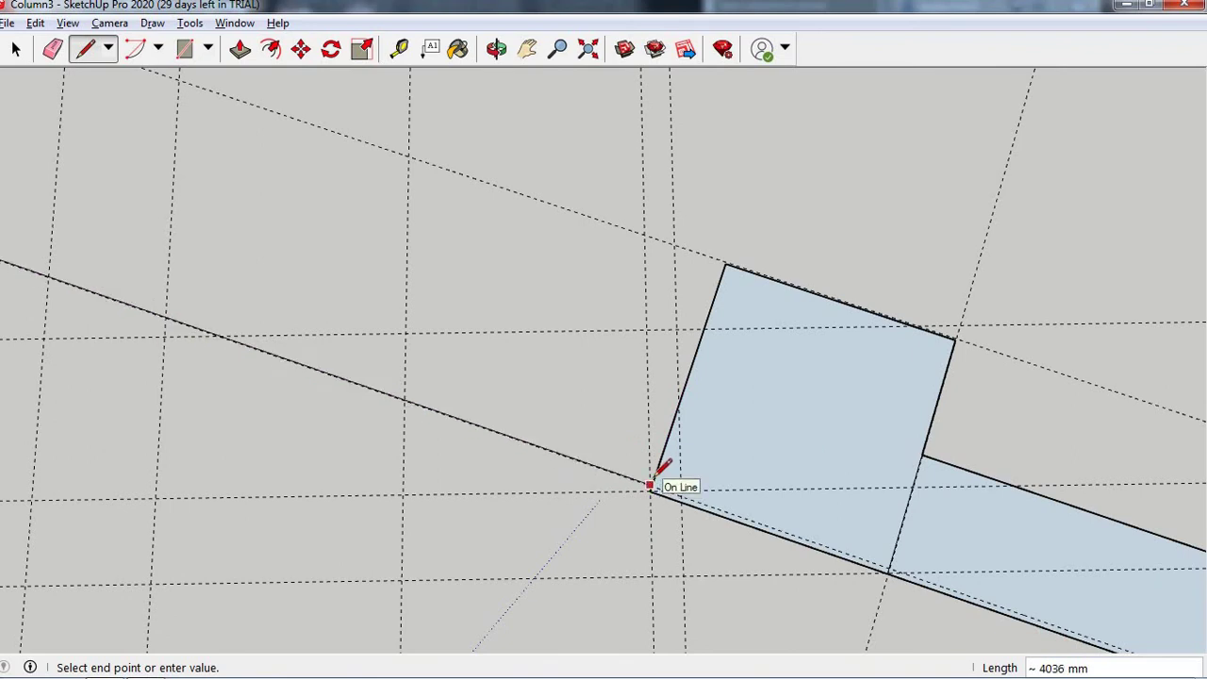
left_click(650, 484)
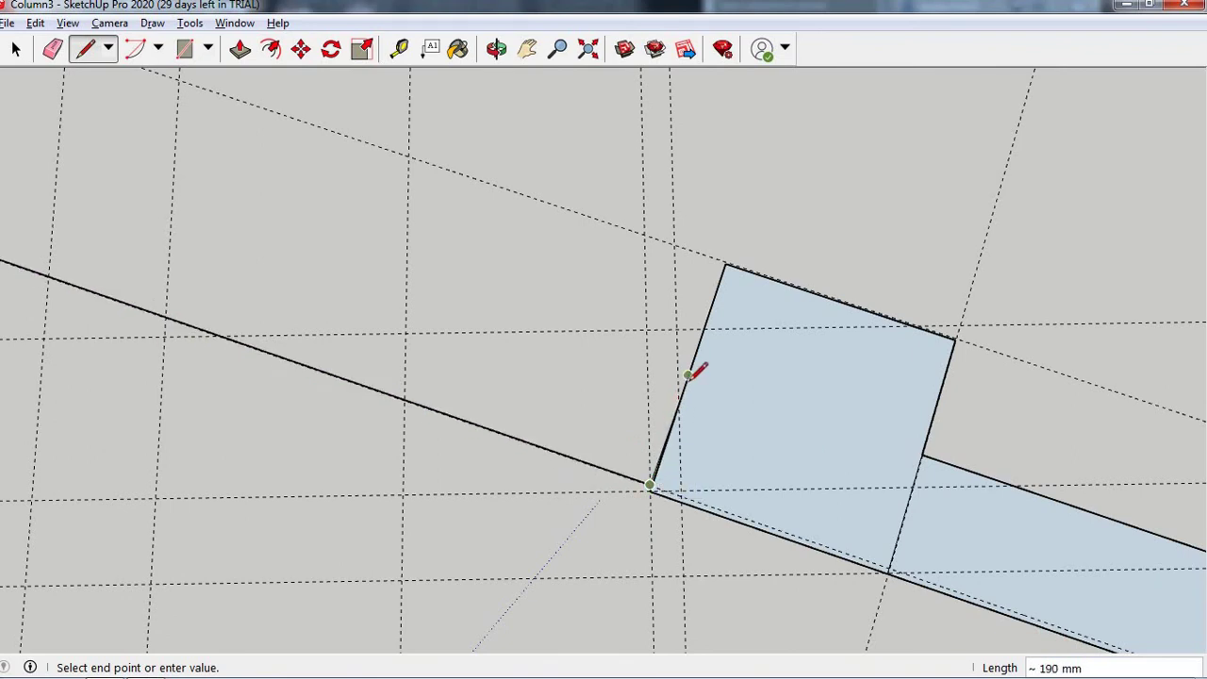
scroll(708, 404, "down", 2)
scroll(889, 458, "down", 3)
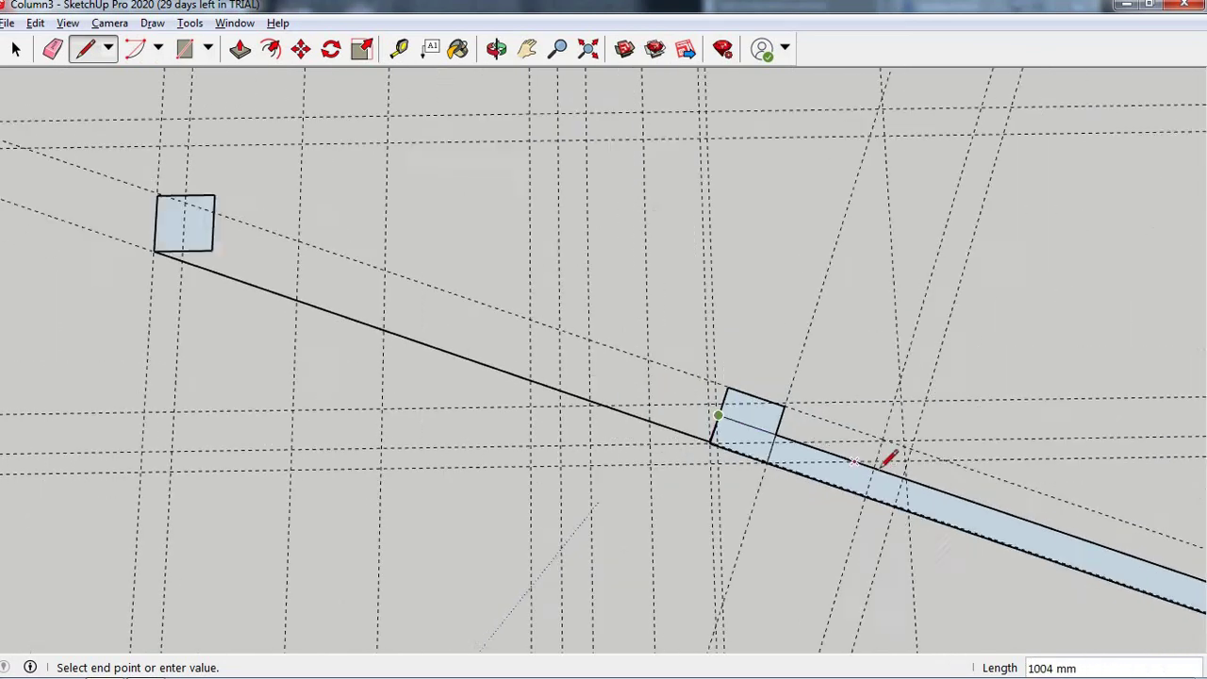
scroll(537, 351, "down", 2)
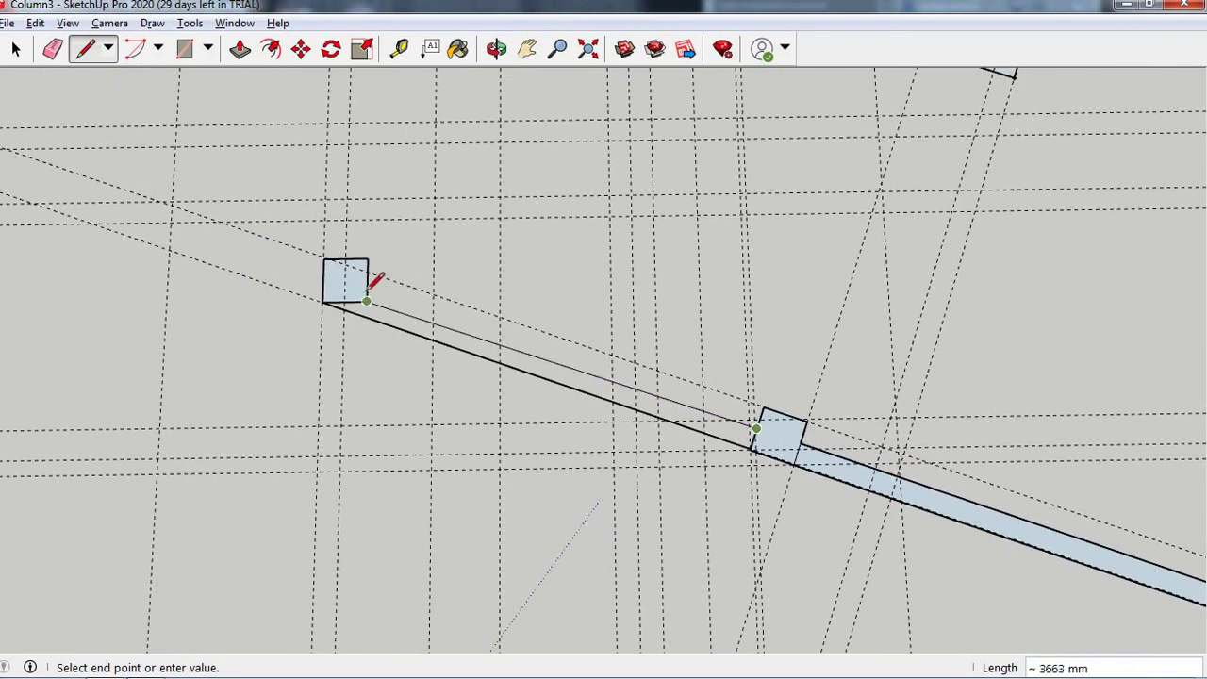
- Close the angled wall strip at the far-left column, discarding the stray line
scroll(368, 282, "up", 1)
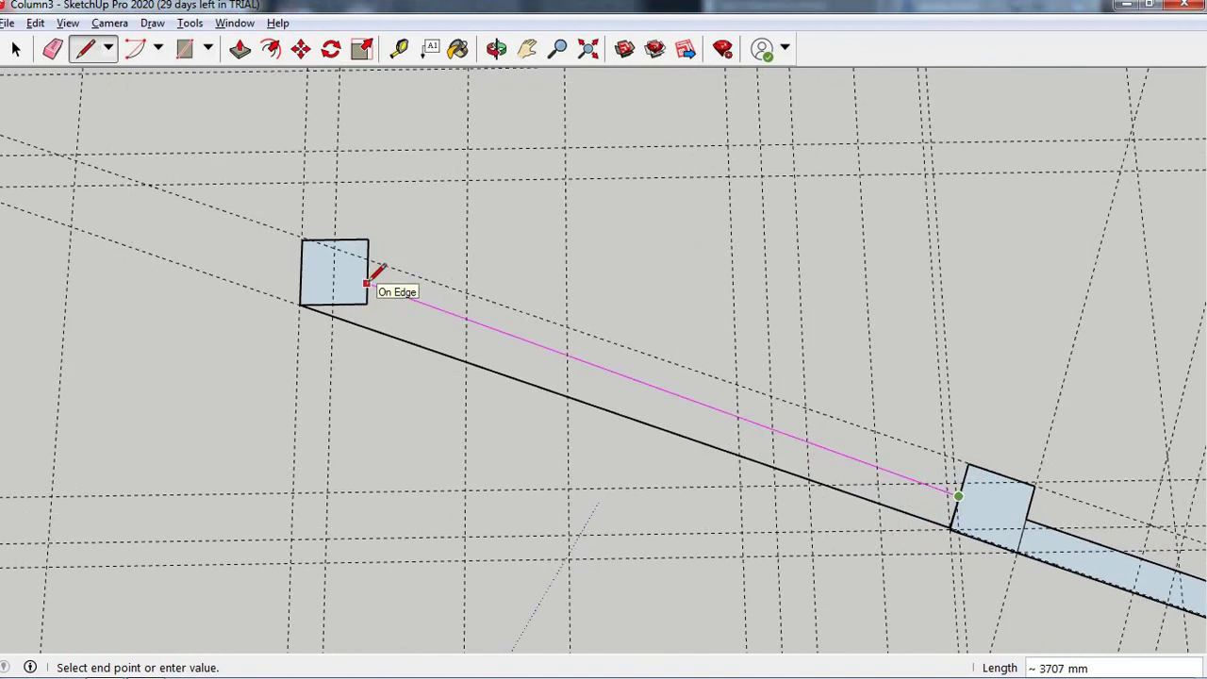
left_click(368, 282)
scroll(579, 358, "down", 2)
scroll(592, 390, "down", 2)
scroll(571, 385, "down", 2)
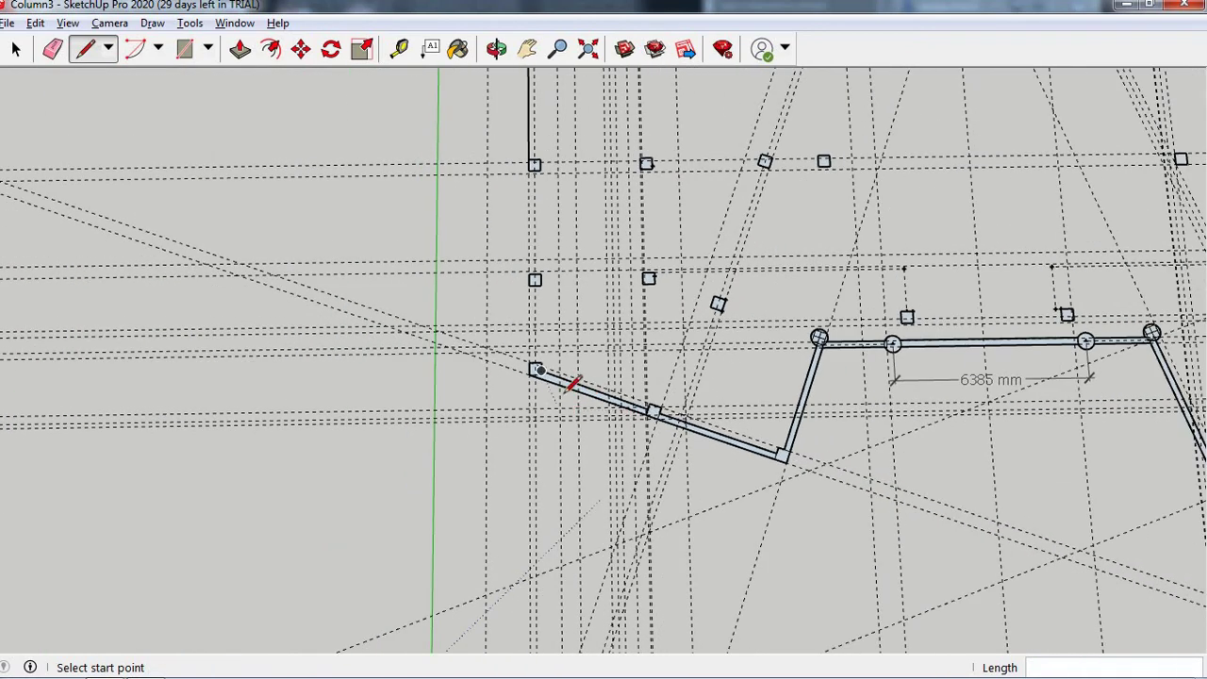
scroll(519, 356, "up", 2)
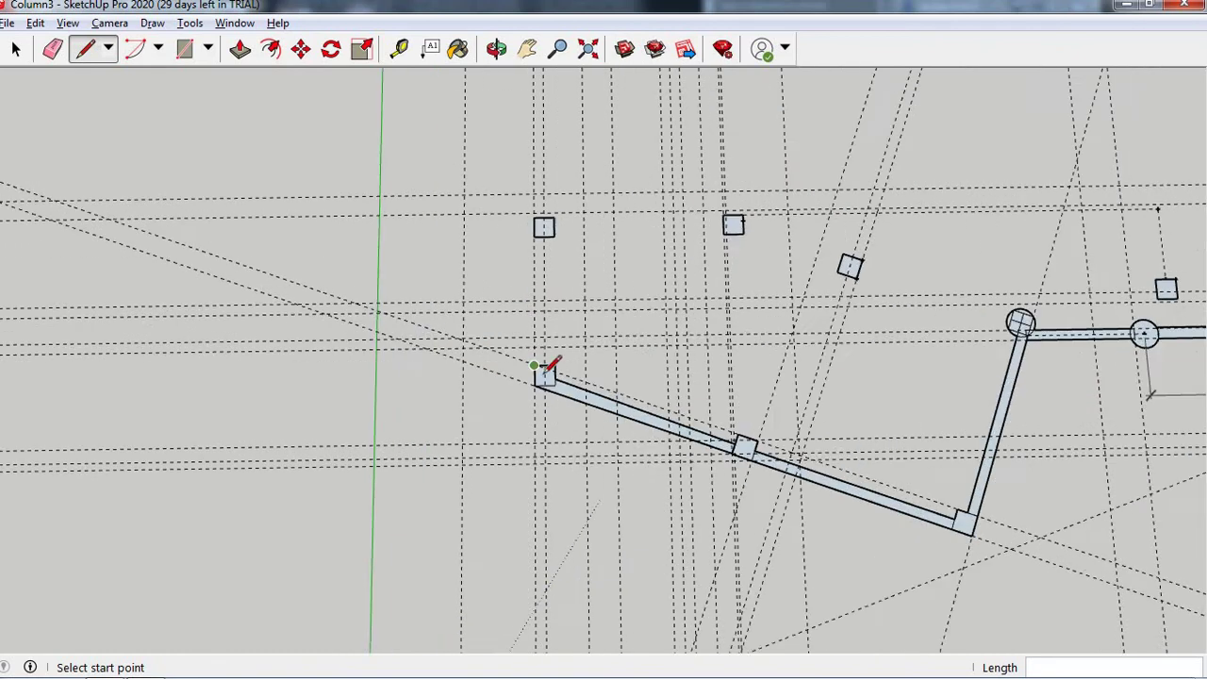
scroll(551, 366, "up", 2)
left_click(530, 359)
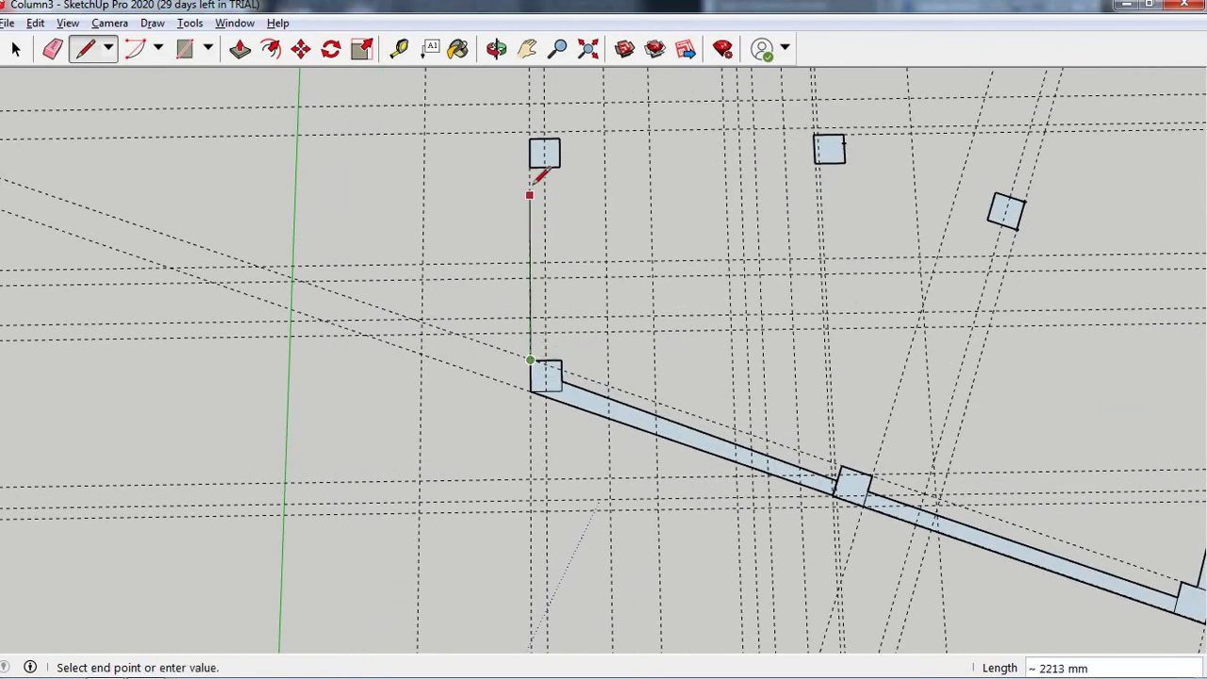
key("Escape")
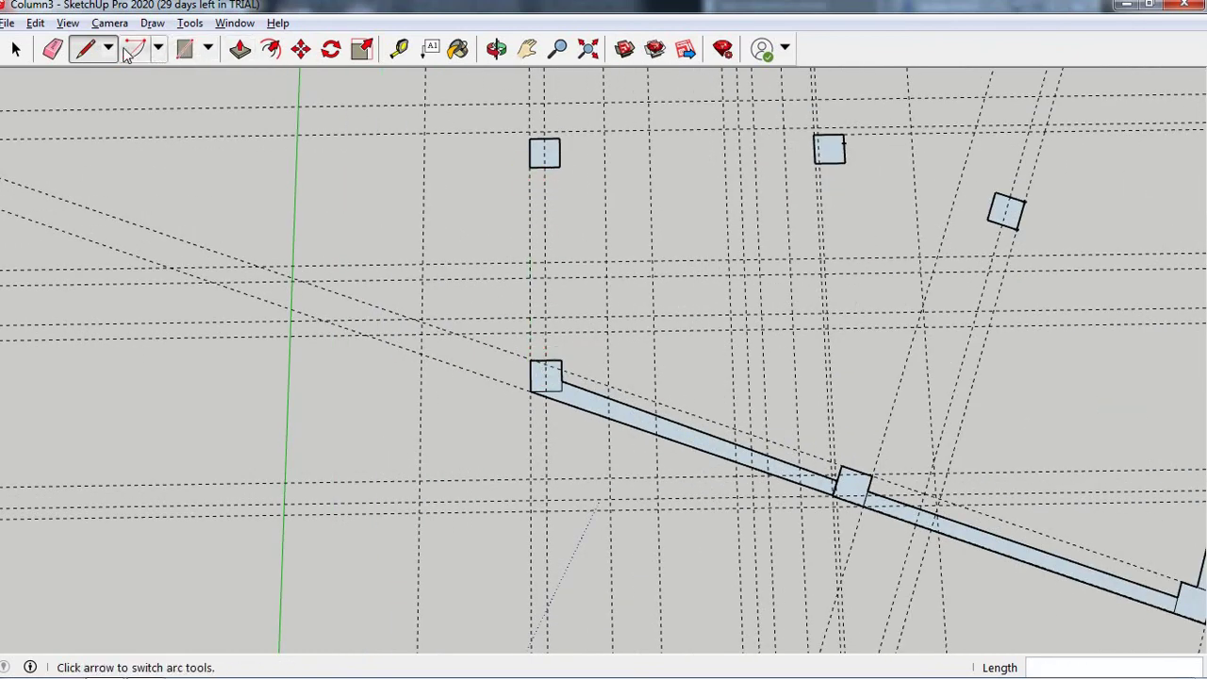
- Draw a thin vertical wall rectangle from the corner column up to the upper column
left_click(183, 49)
left_click(530, 359)
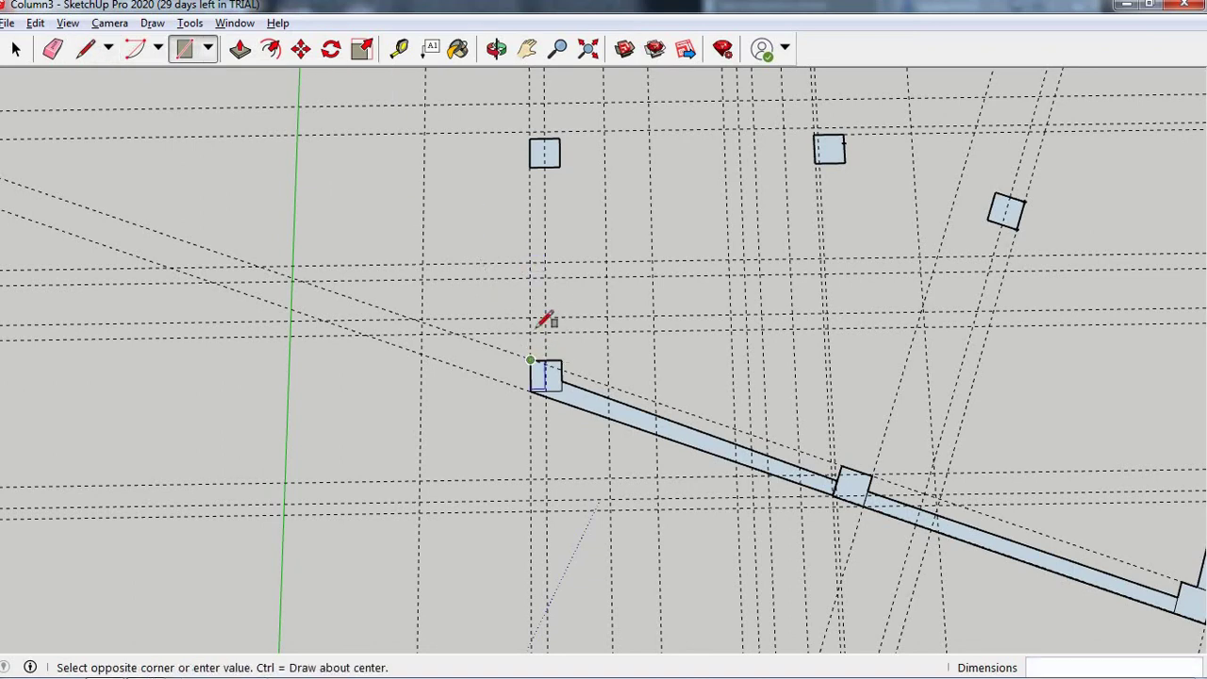
left_click(558, 140)
scroll(590, 357, "down", 2)
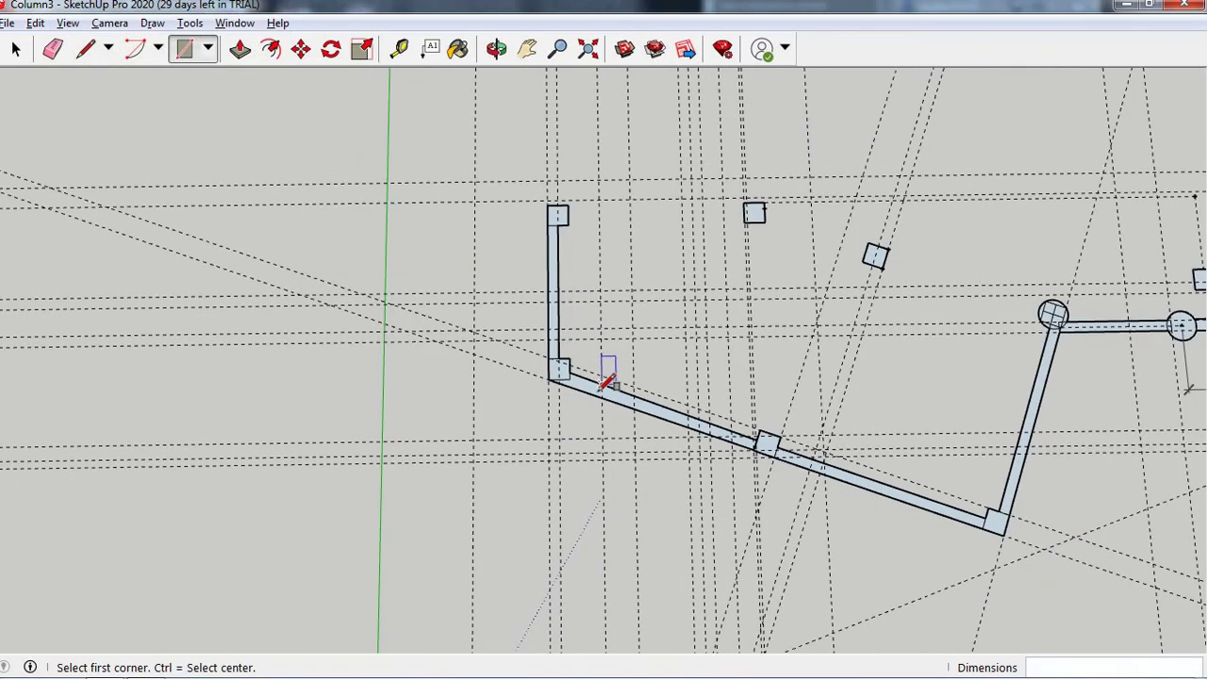
scroll(577, 336, "down", 2)
scroll(566, 341, "up", 1)
scroll(569, 345, "down", 1)
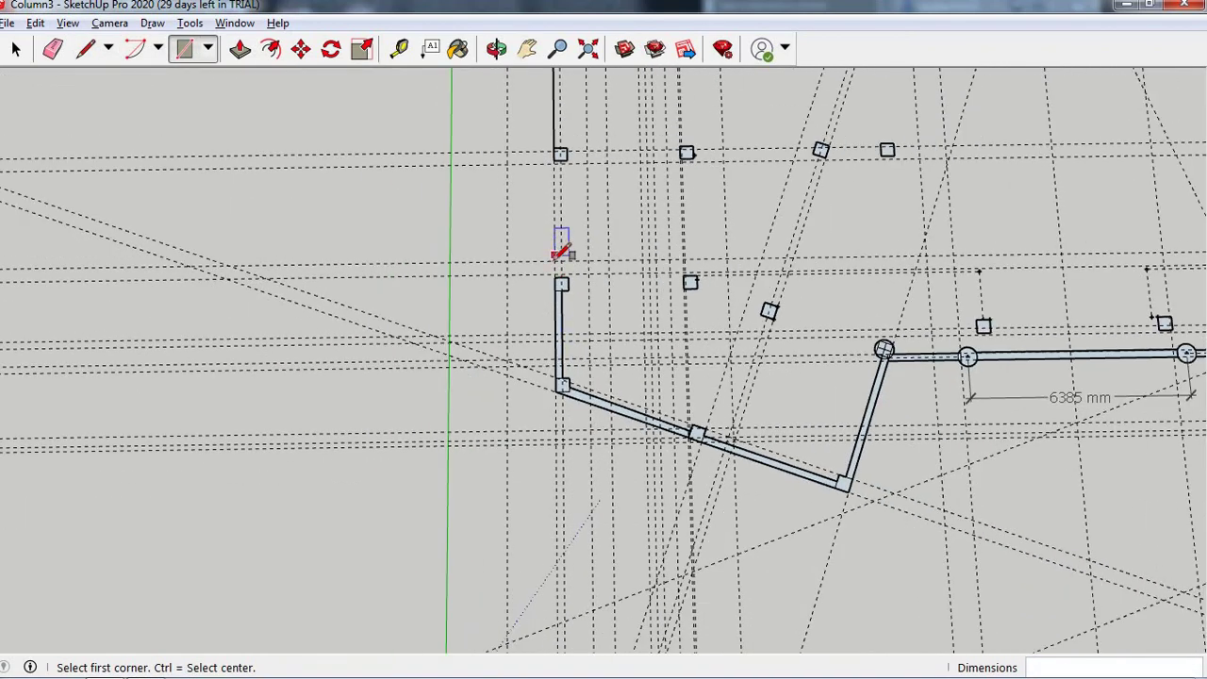
scroll(556, 254, "up", 2)
scroll(560, 302, "up", 1)
- Add a second vertical wall strip from that column's corner up to the next column
left_click(557, 279)
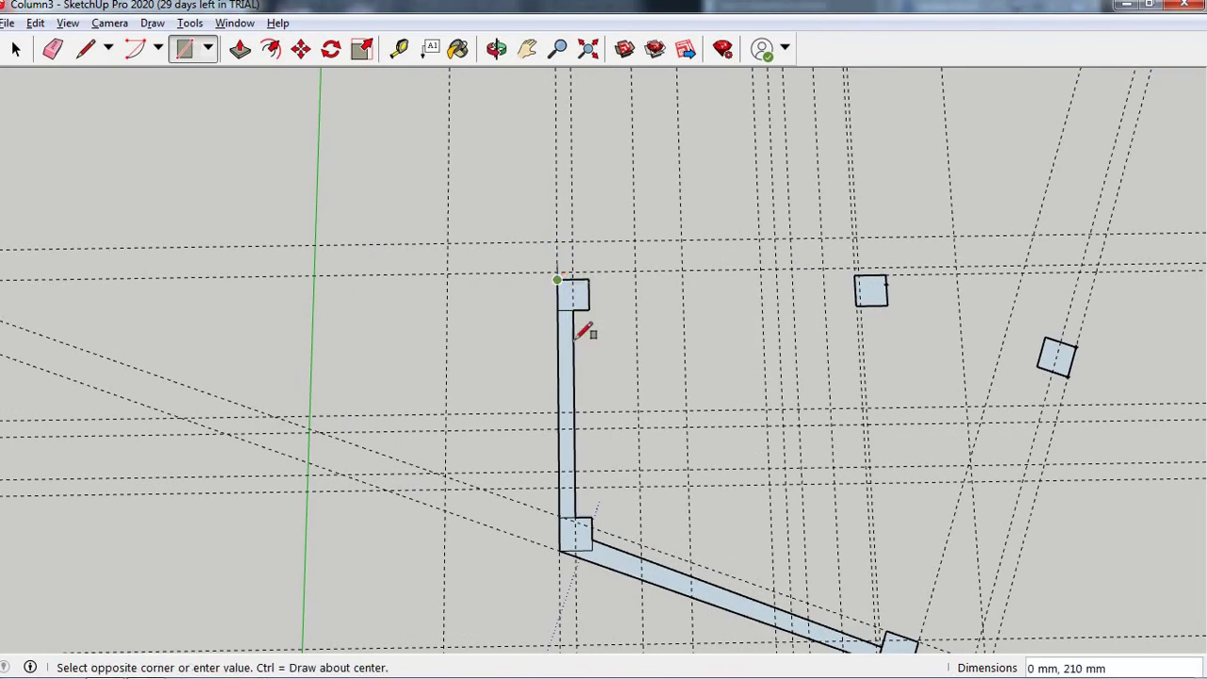
scroll(568, 334, "down", 2)
scroll(571, 350, "down", 2)
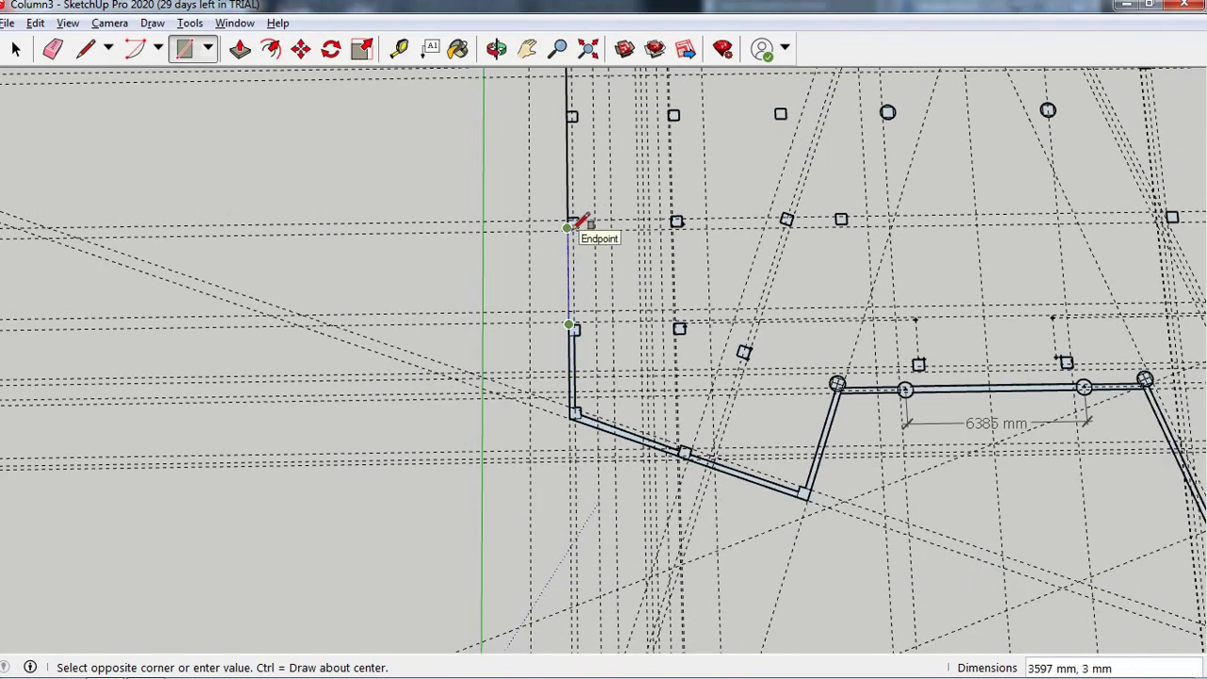
scroll(579, 223, "up", 3)
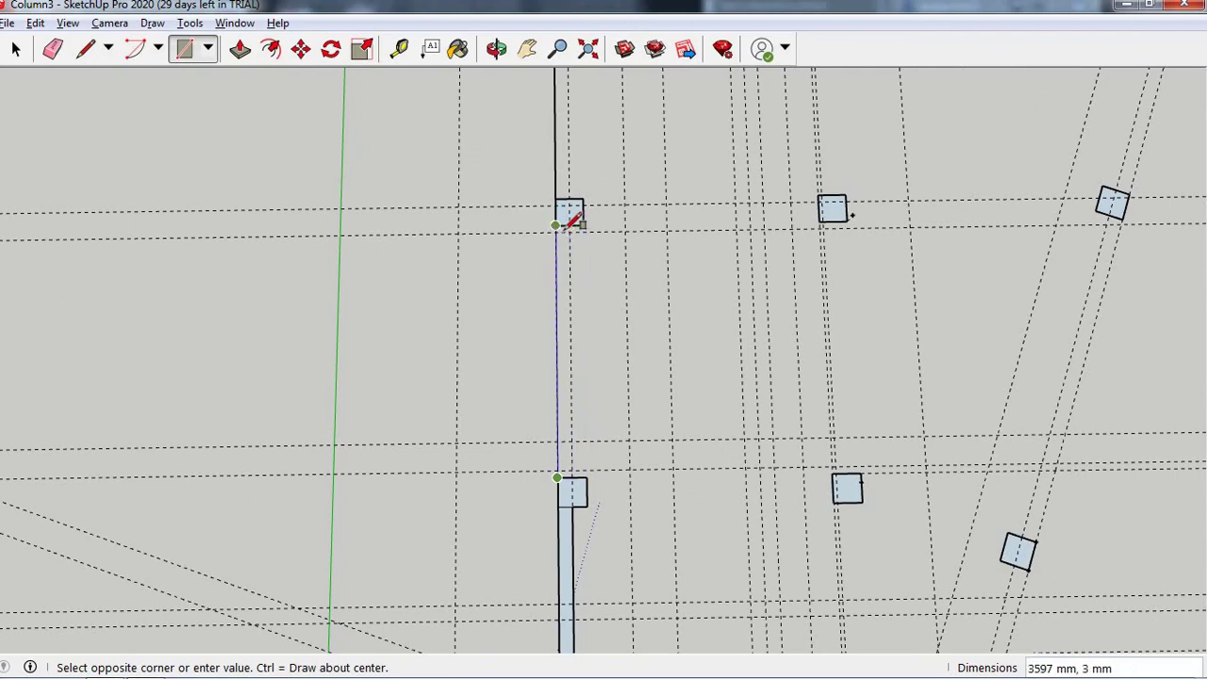
left_click(570, 223)
scroll(622, 385, "down", 2)
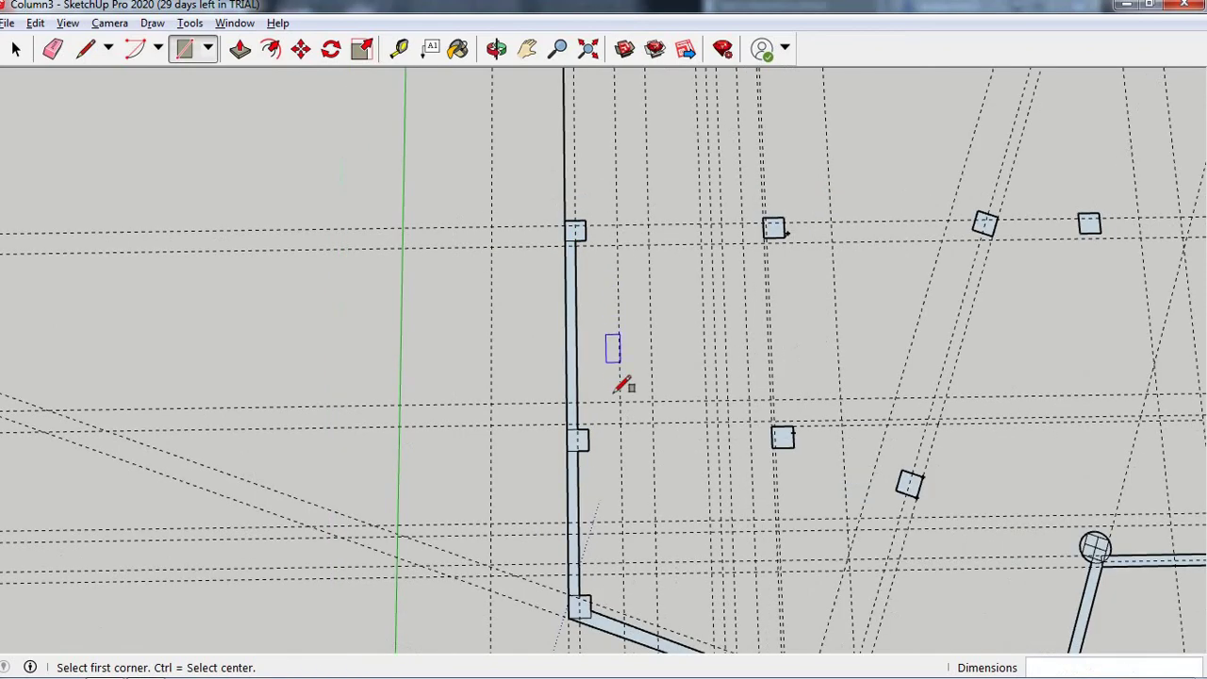
scroll(611, 342, "down", 3)
scroll(599, 335, "up", 3)
scroll(597, 332, "up", 3)
scroll(598, 341, "up", 2)
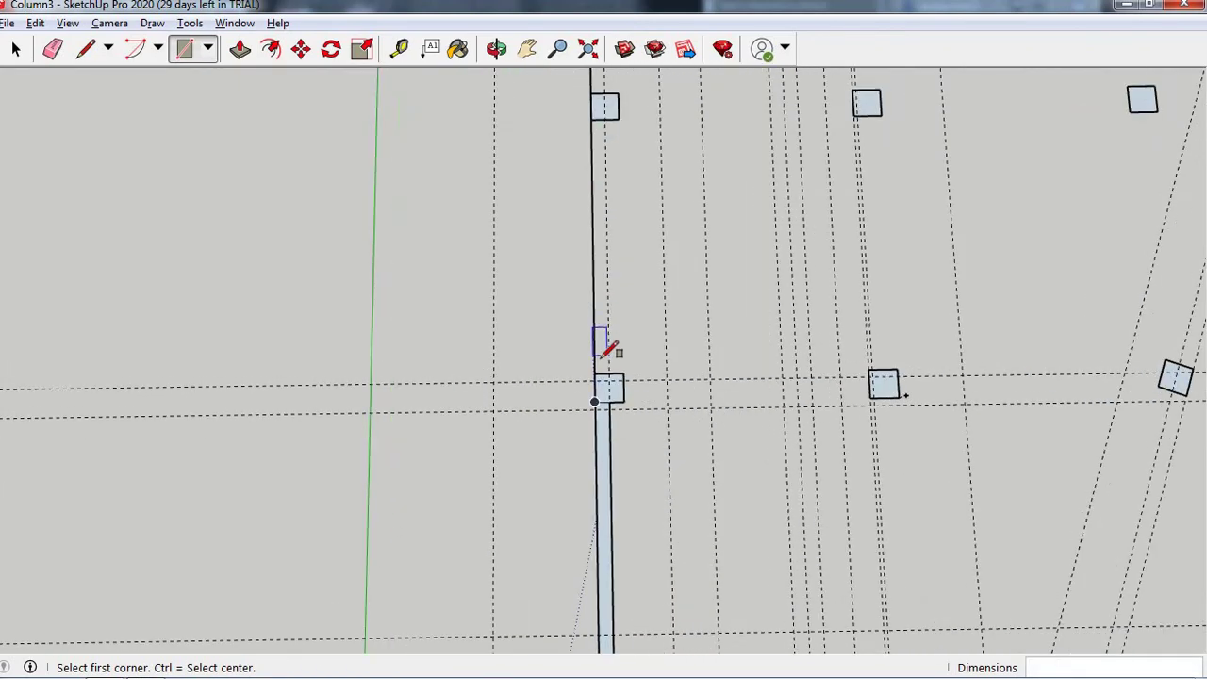
scroll(433, 401, "down", 1)
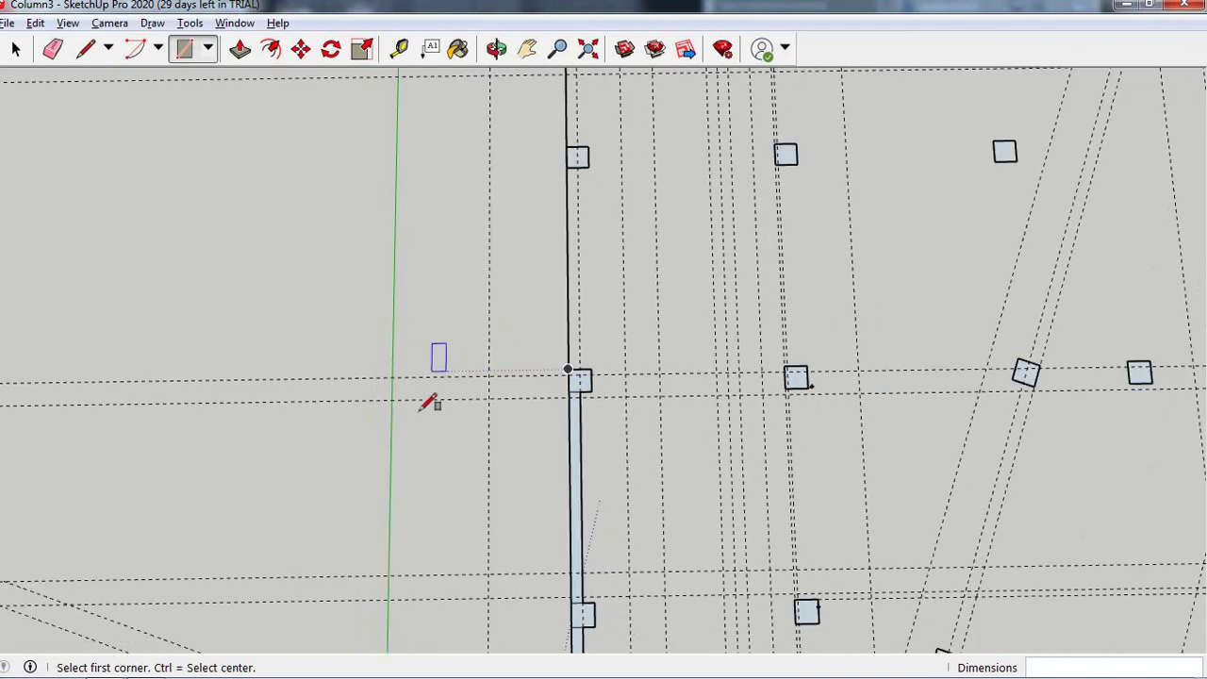
scroll(566, 444, "down", 2)
scroll(641, 500, "down", 2)
scroll(577, 279, "up", 2)
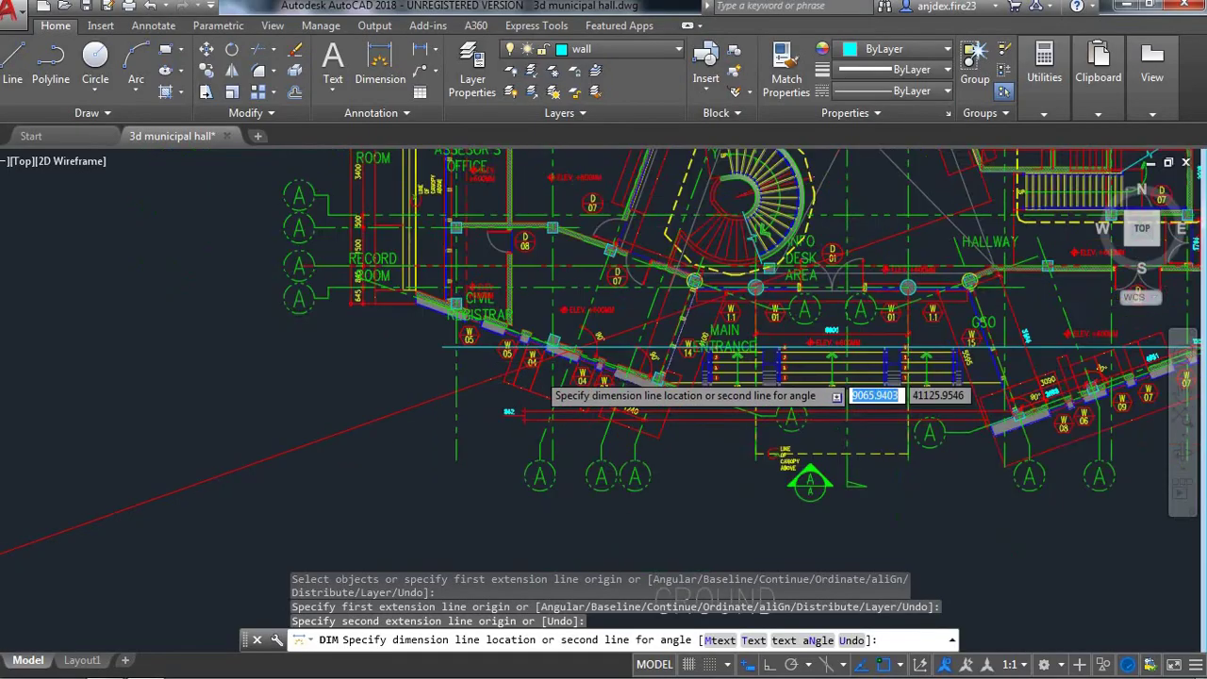
- Zoom around the Record Room and Civil Registrar to inspect the hatched angled wall in AutoCAD
scroll(439, 257, "up", 5)
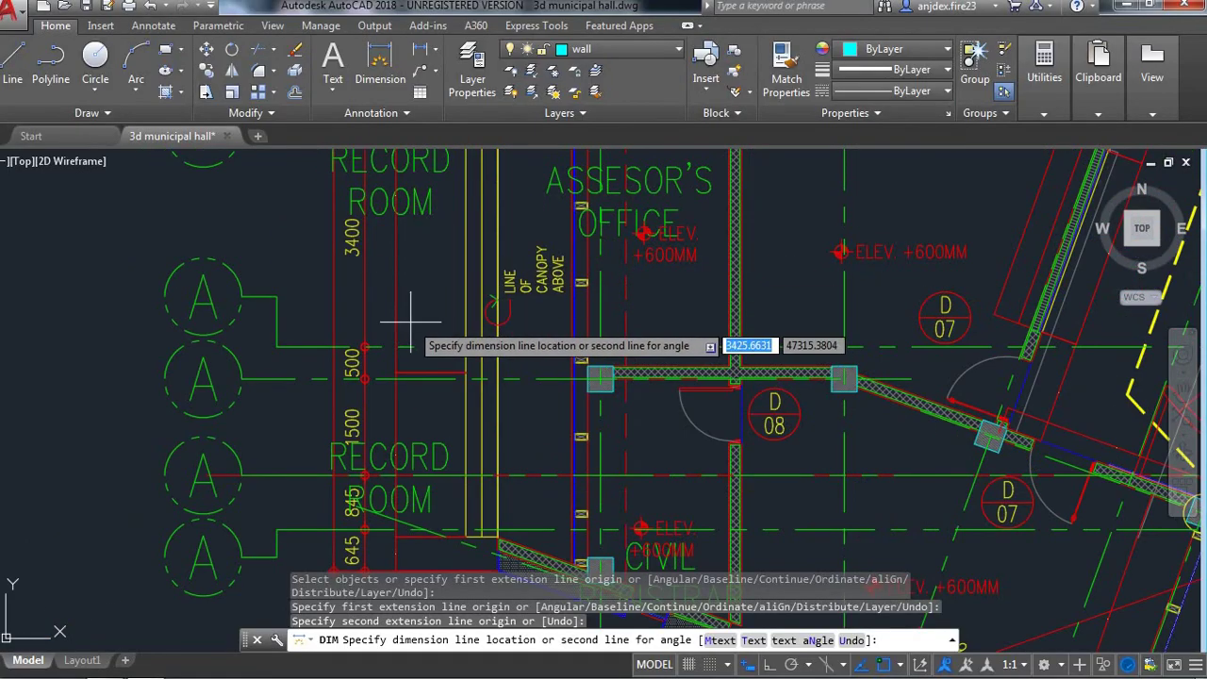
scroll(425, 321, "down", 3)
scroll(471, 377, "down", 2)
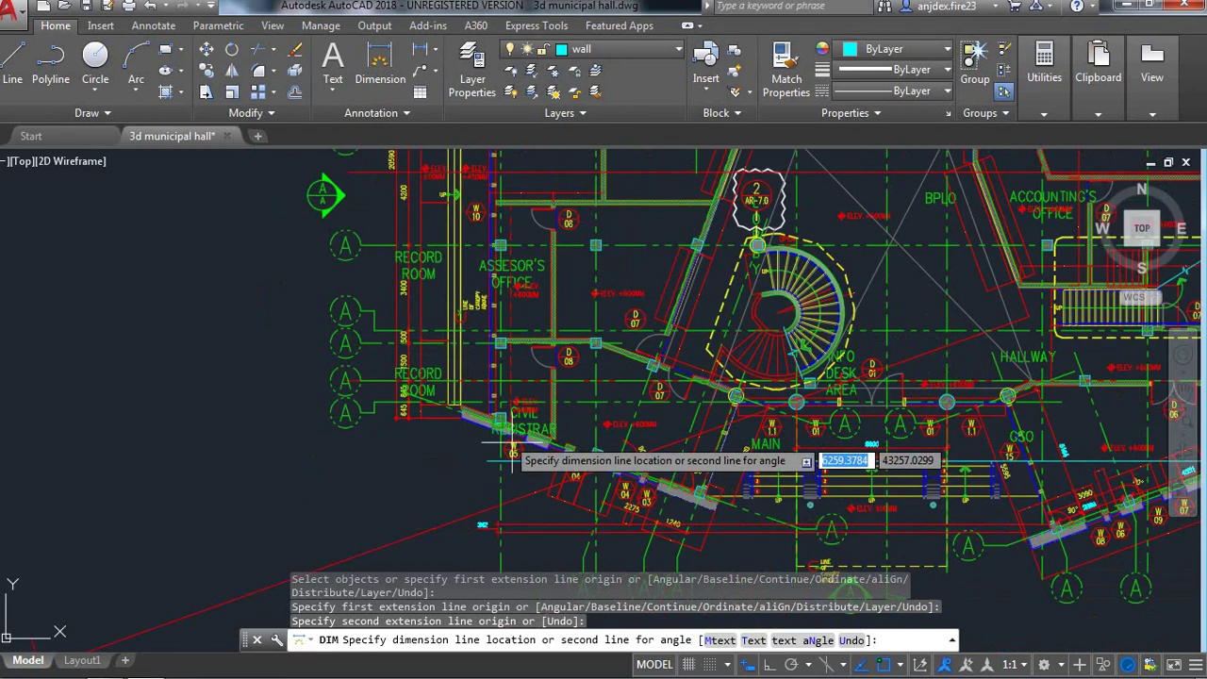
scroll(498, 415, "up", 6)
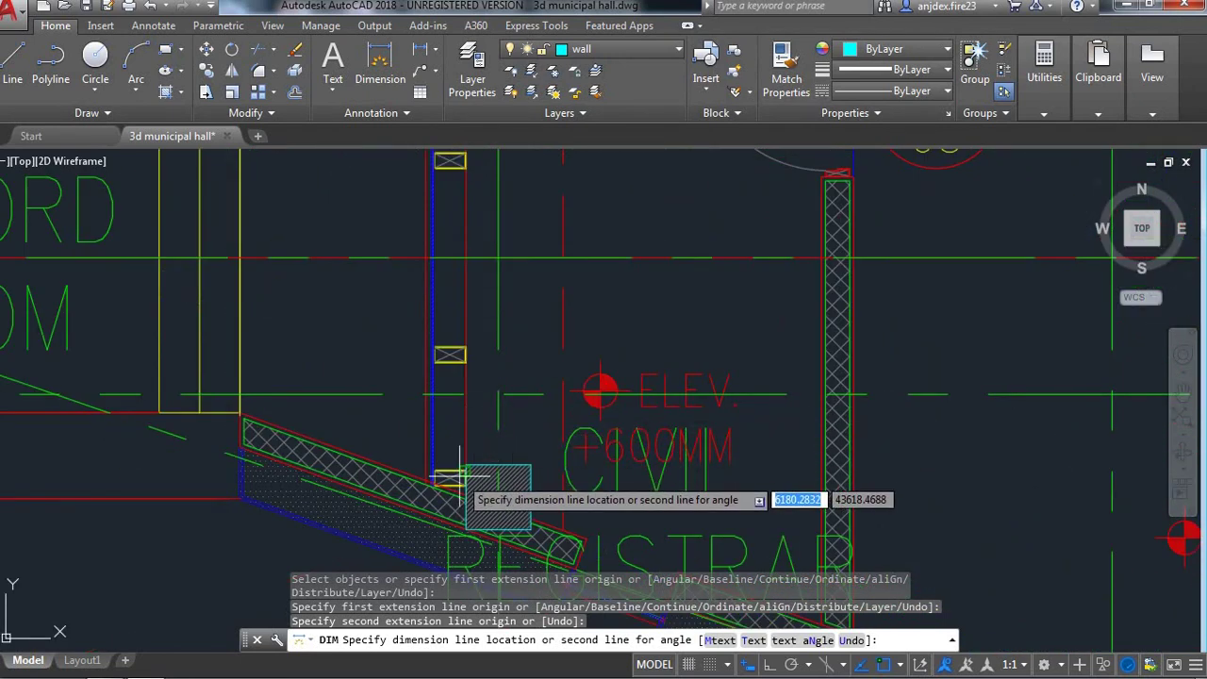
scroll(496, 476, "down", 4)
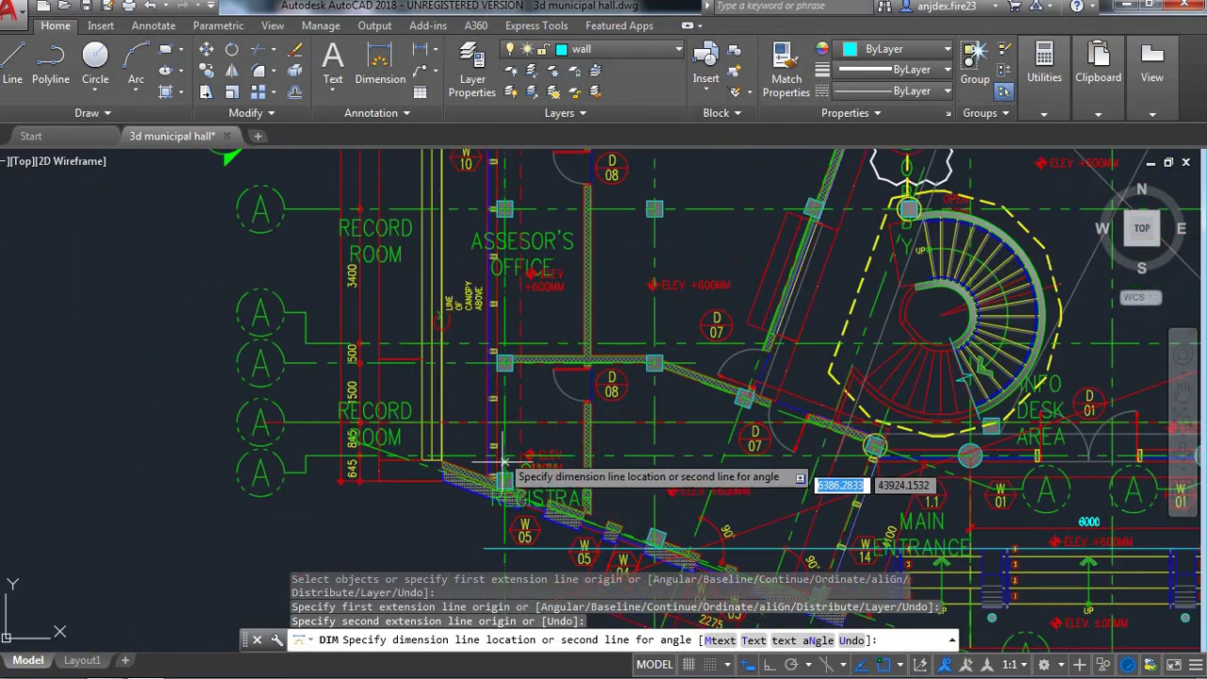
scroll(505, 358, "up", 2)
scroll(495, 345, "down", 2)
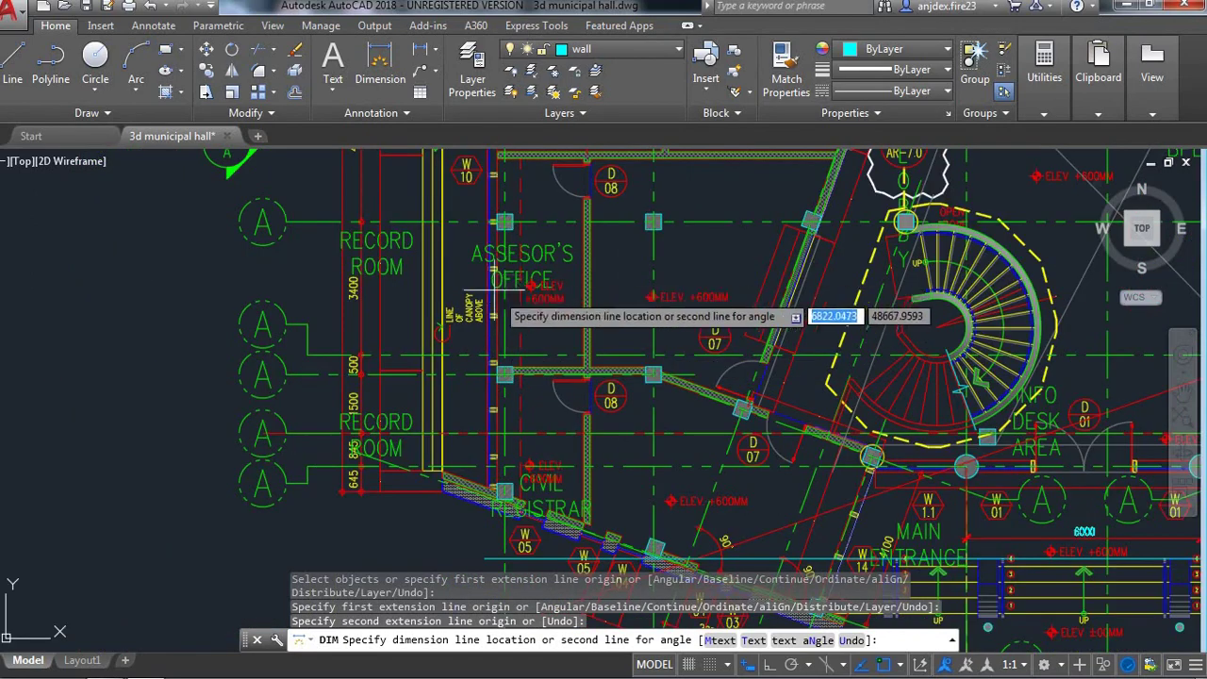
scroll(503, 279, "down", 3)
scroll(503, 259, "up", 4)
scroll(501, 226, "down", 3)
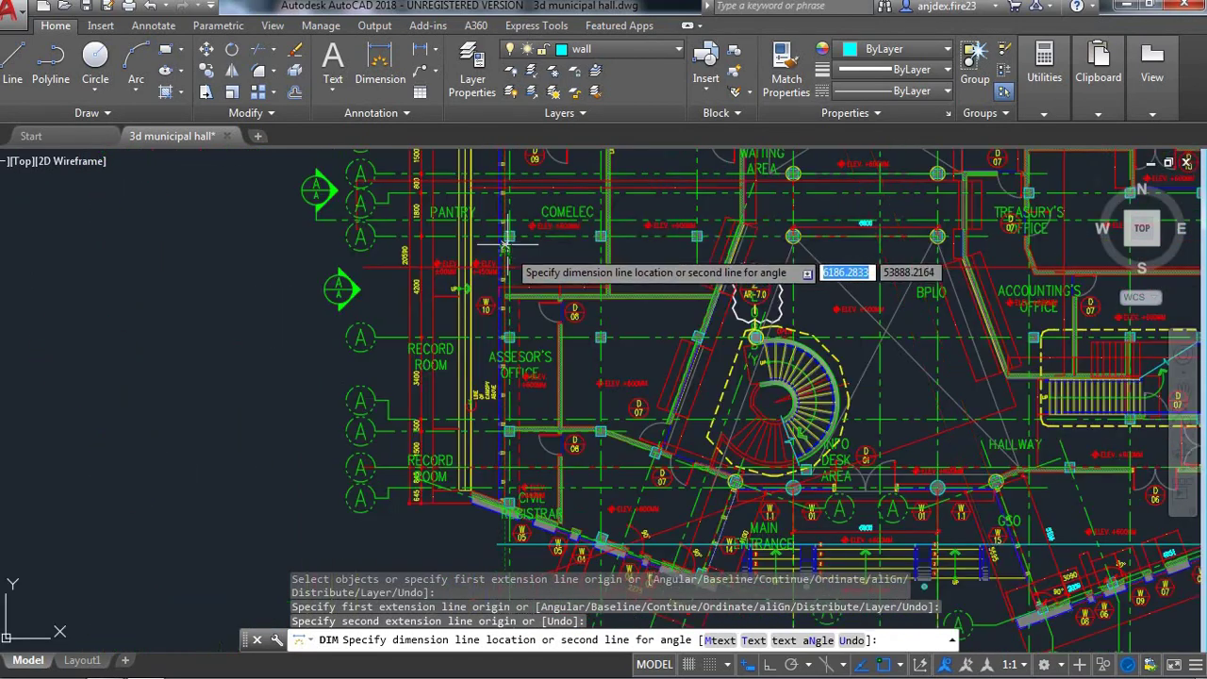
scroll(502, 219, "up", 2)
scroll(504, 245, "down", 5)
scroll(515, 236, "up", 2)
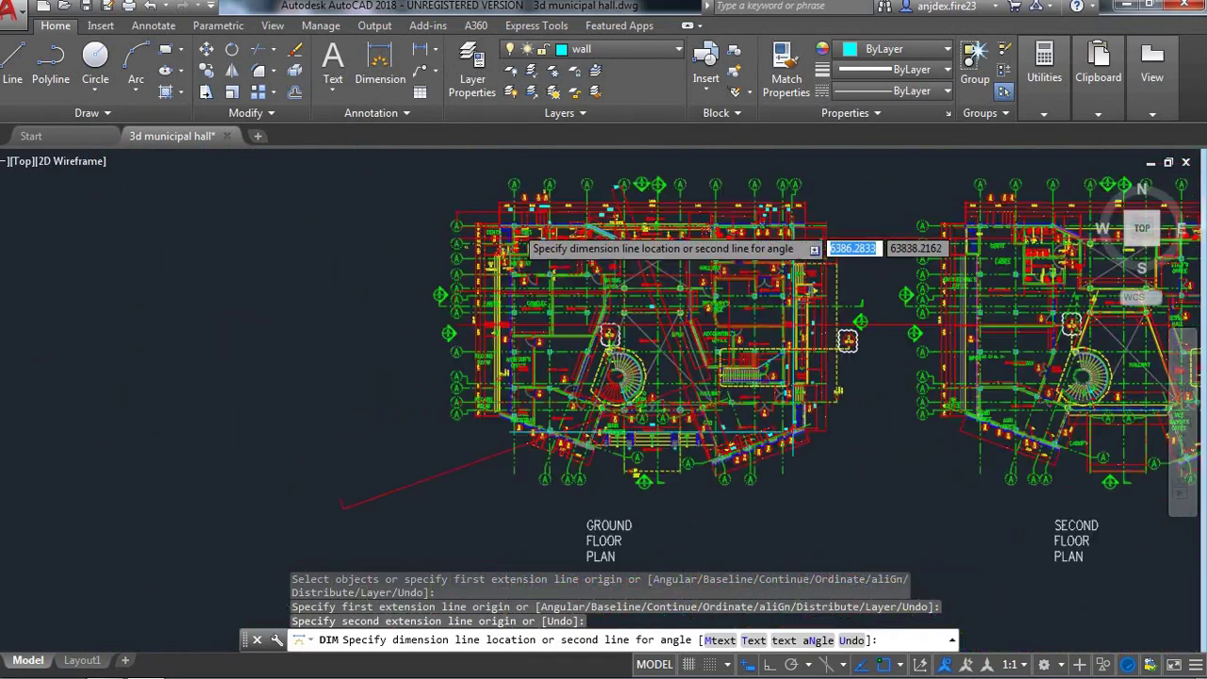
scroll(514, 223, "up", 2)
scroll(514, 231, "up", 2)
scroll(510, 226, "up", 2)
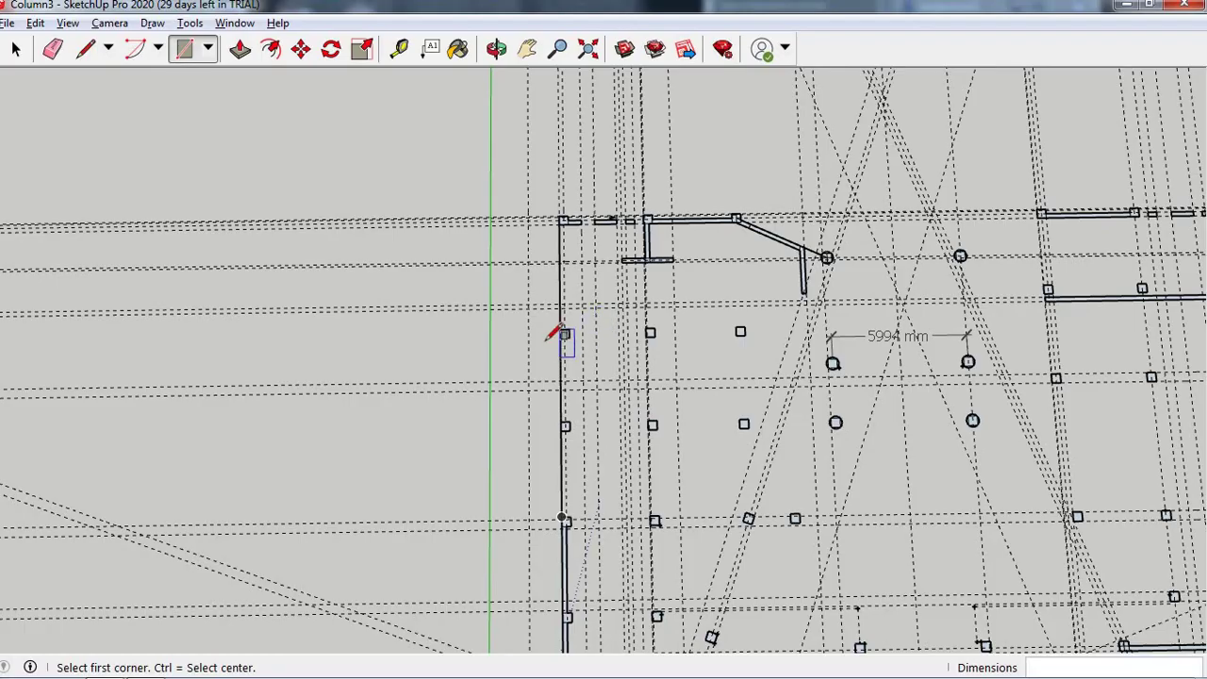
scroll(541, 310, "down", 1)
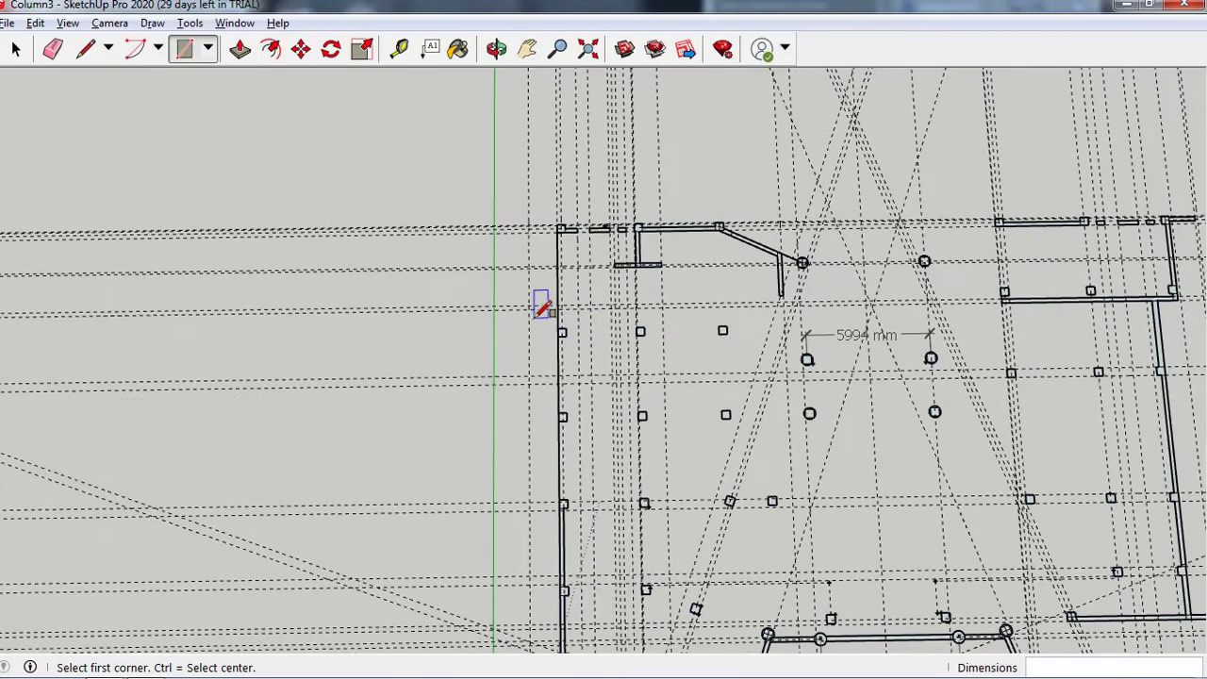
scroll(531, 292, "down", 1)
scroll(531, 291, "down", 1)
scroll(555, 577, "up", 2)
scroll(528, 434, "up", 1)
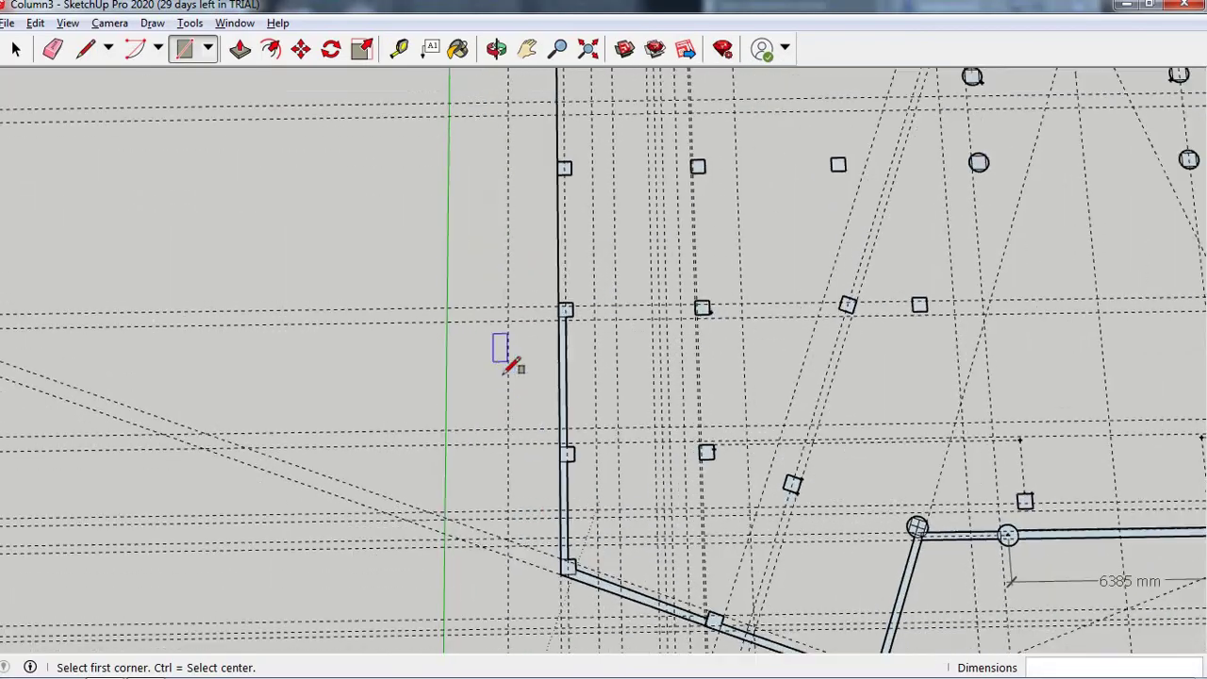
scroll(533, 500, "up", 1)
scroll(533, 495, "up", 1)
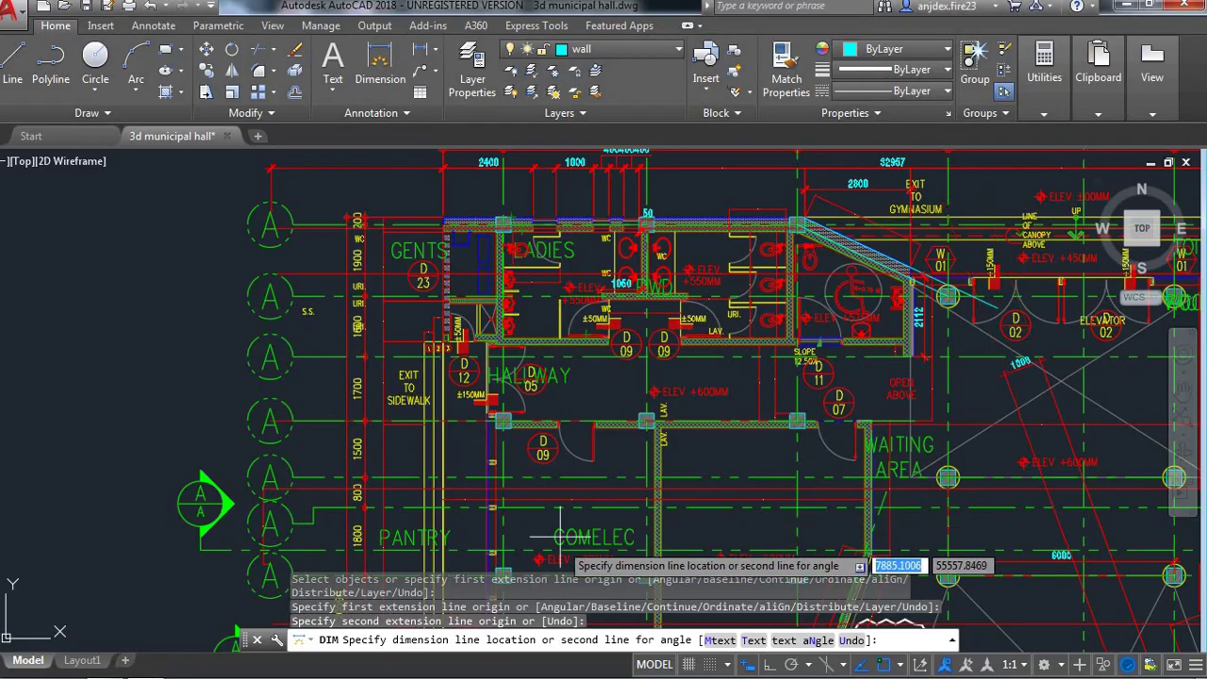
scroll(538, 396, "down", 3)
scroll(533, 415, "down", 2)
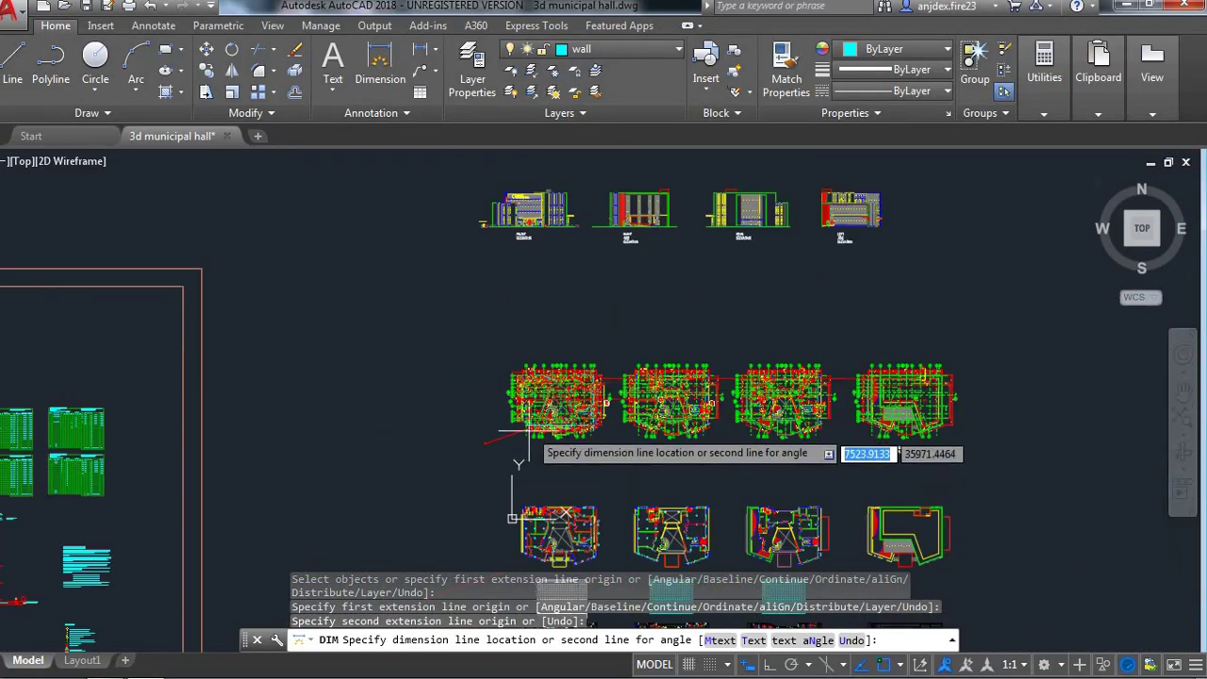
scroll(528, 429, "up", 2)
scroll(443, 436, "up", 1)
scroll(455, 405, "up", 2)
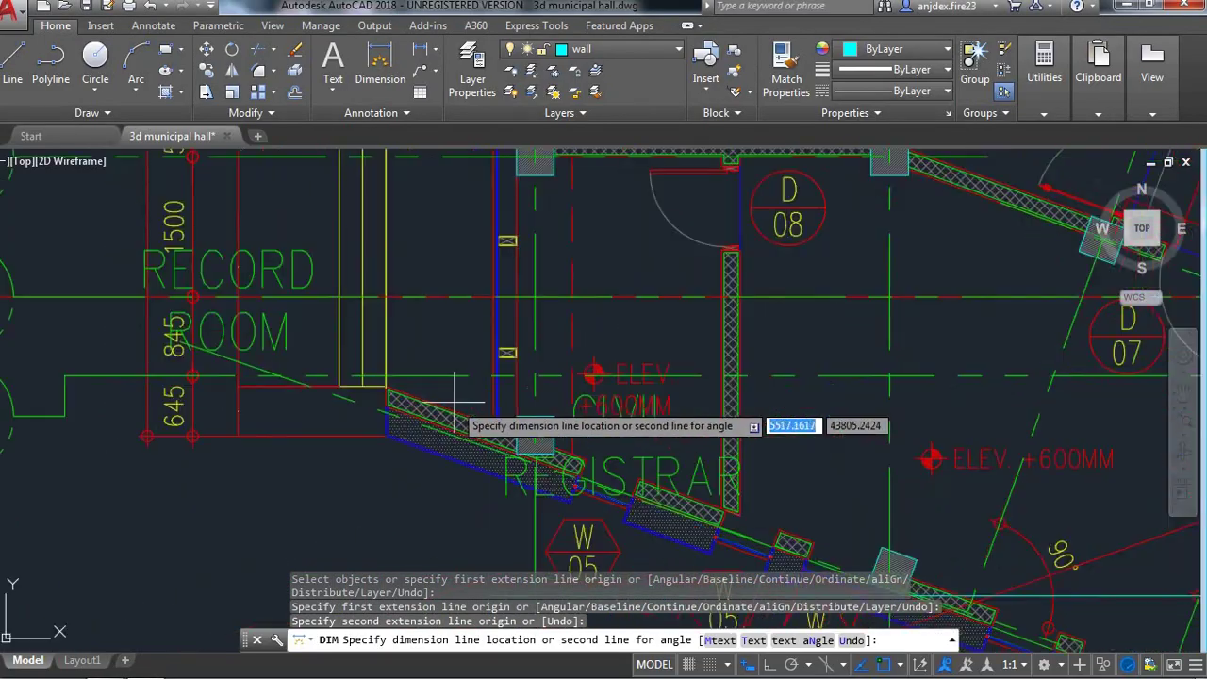
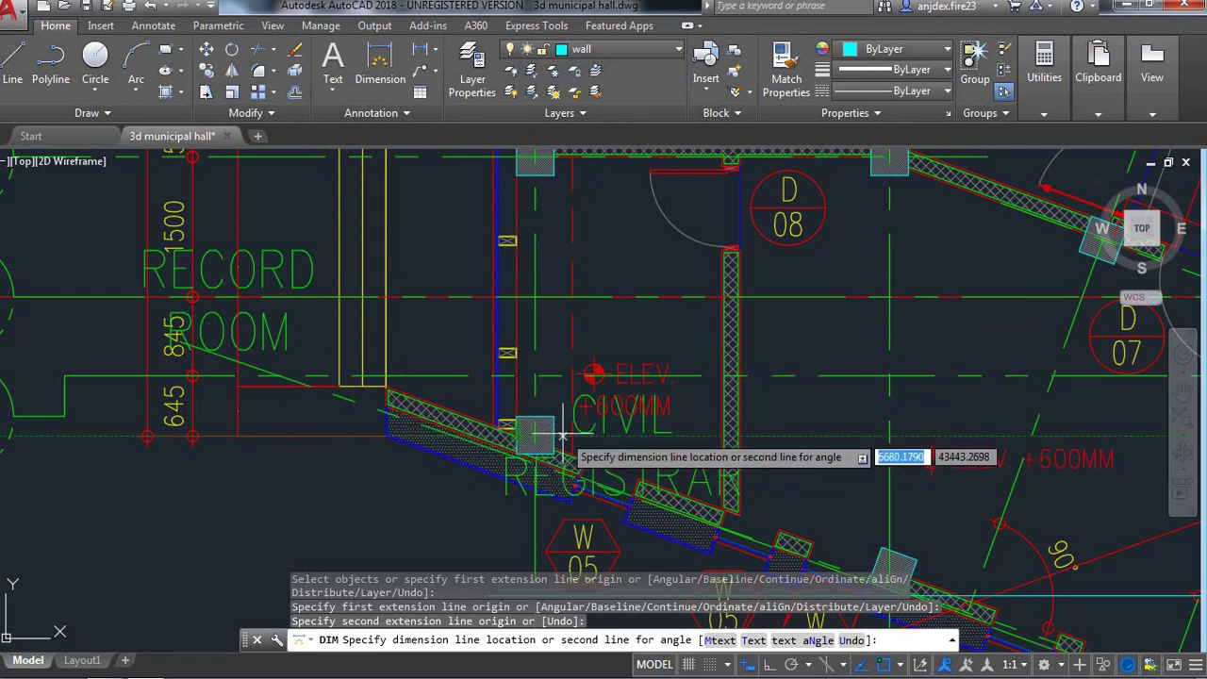
- Restart the dimension at the Civil Registrar wall corner, preview the ~1400 offset, then switch to SketchUp
left_click(380, 61)
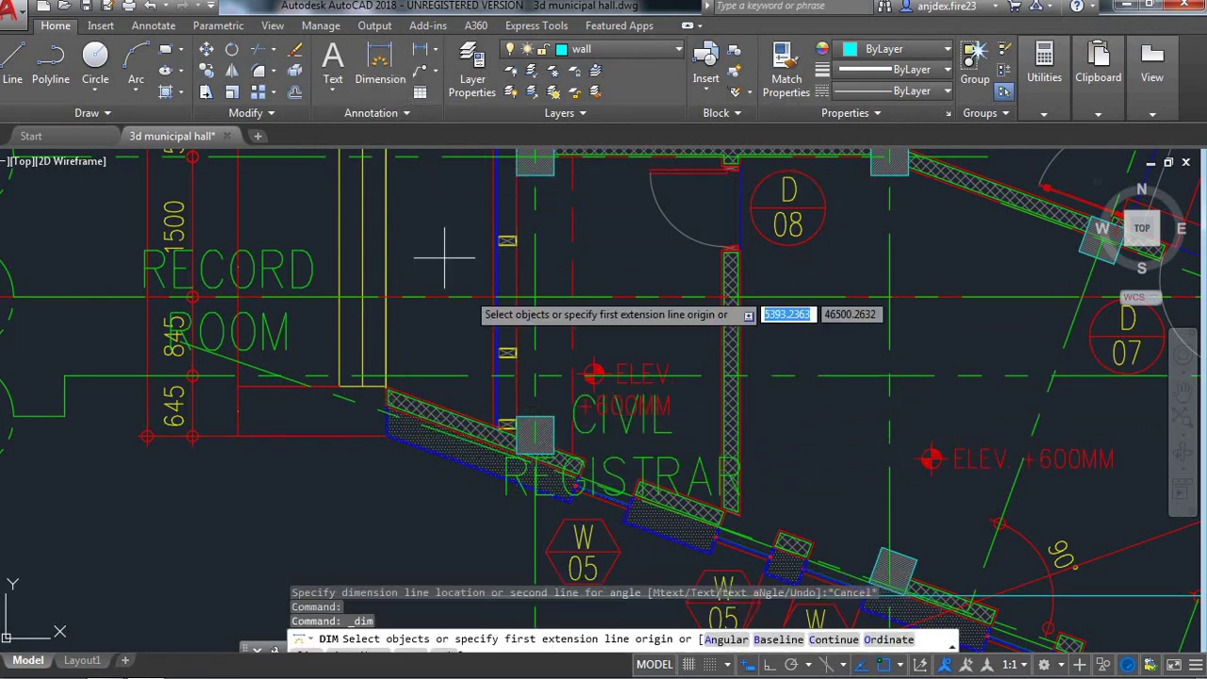
left_click(508, 424)
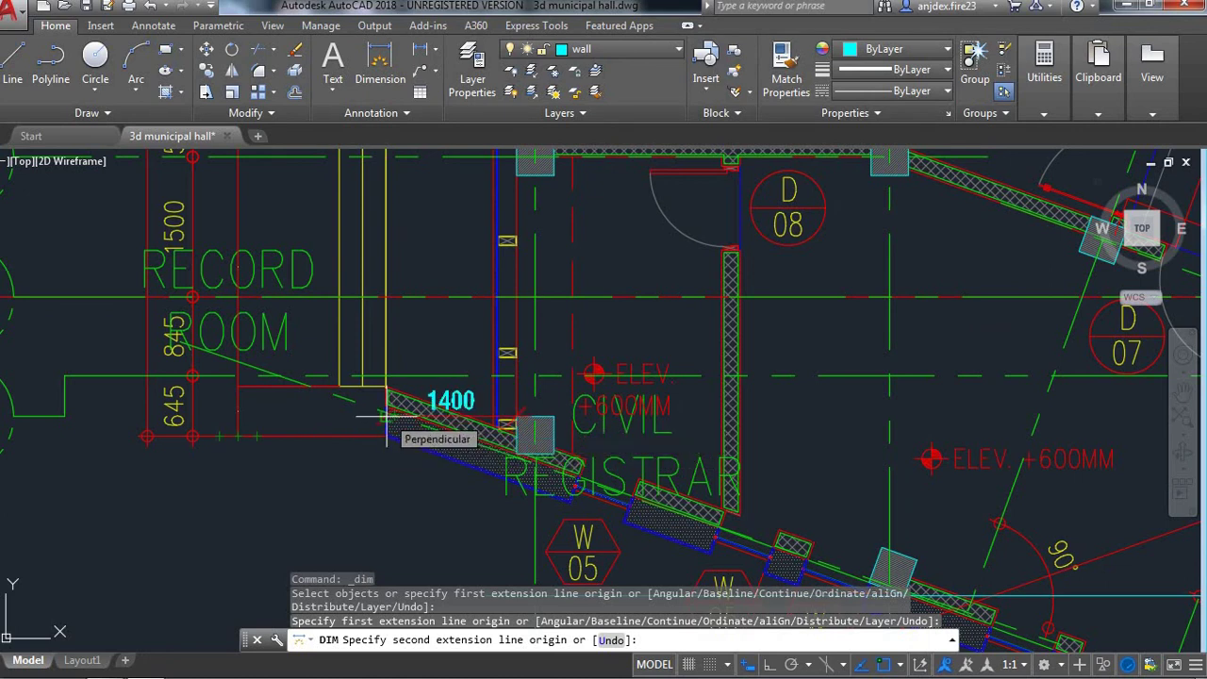
key("alt+Tab")
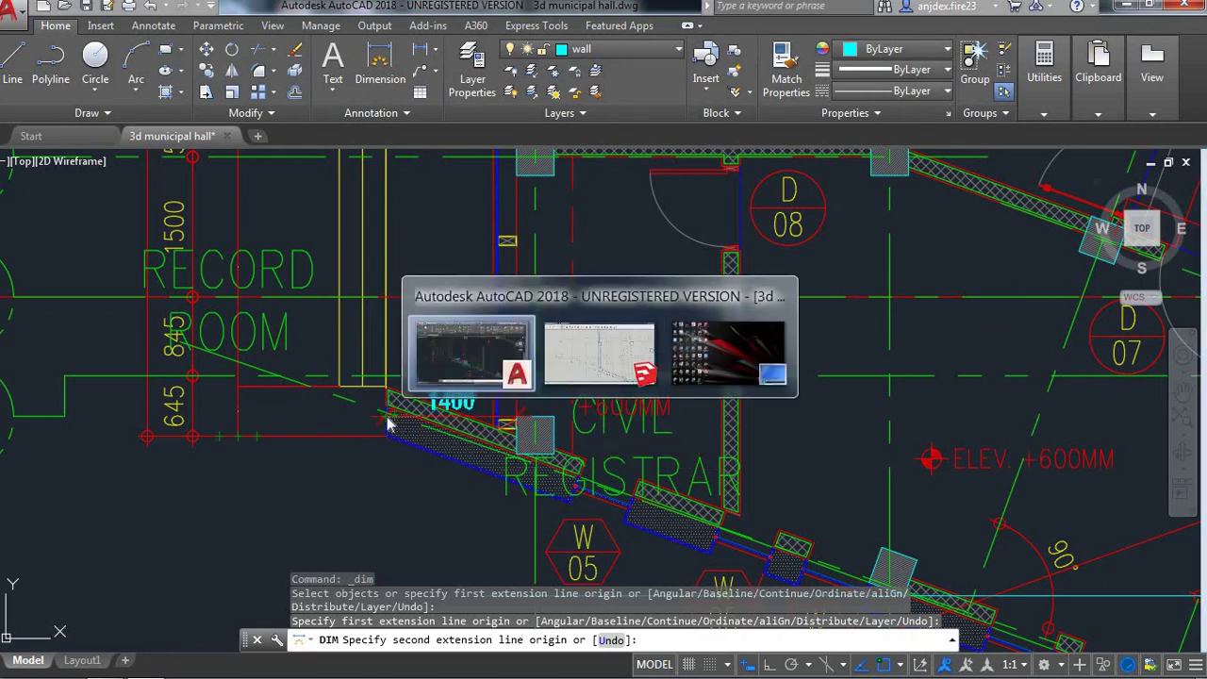
- Place a Tape Measure guide line parallel to the diagonal wall
scroll(565, 477, "up", 1)
scroll(560, 424, "up", 1)
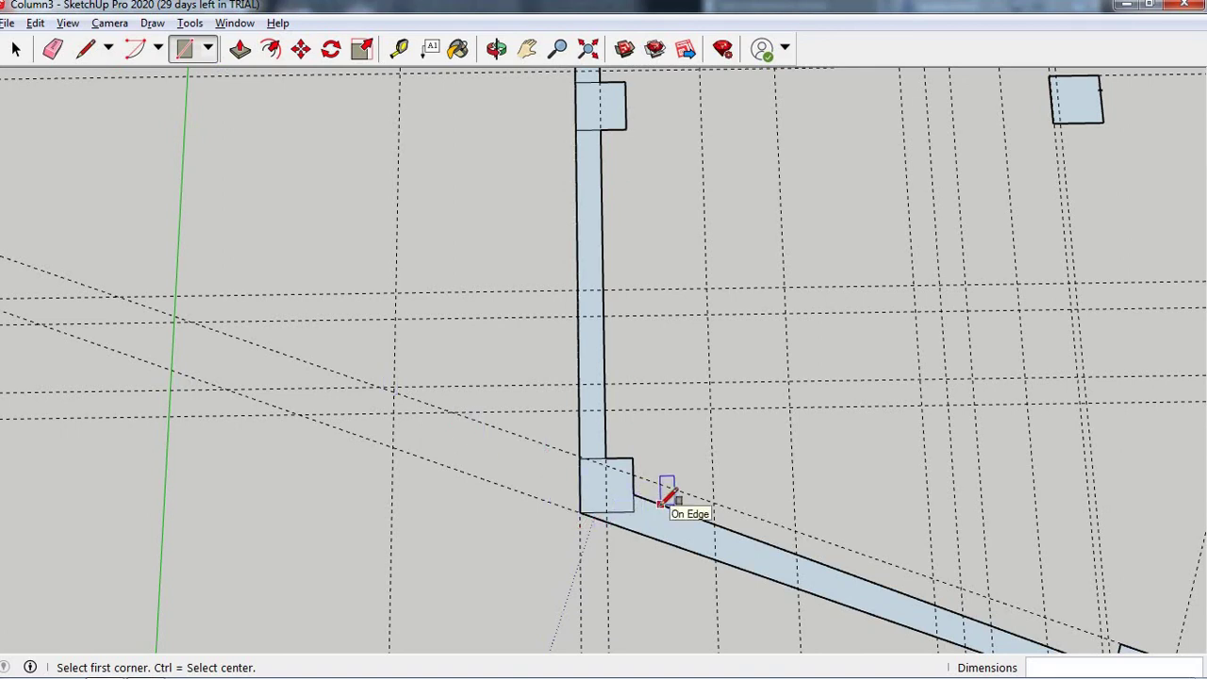
key("l")
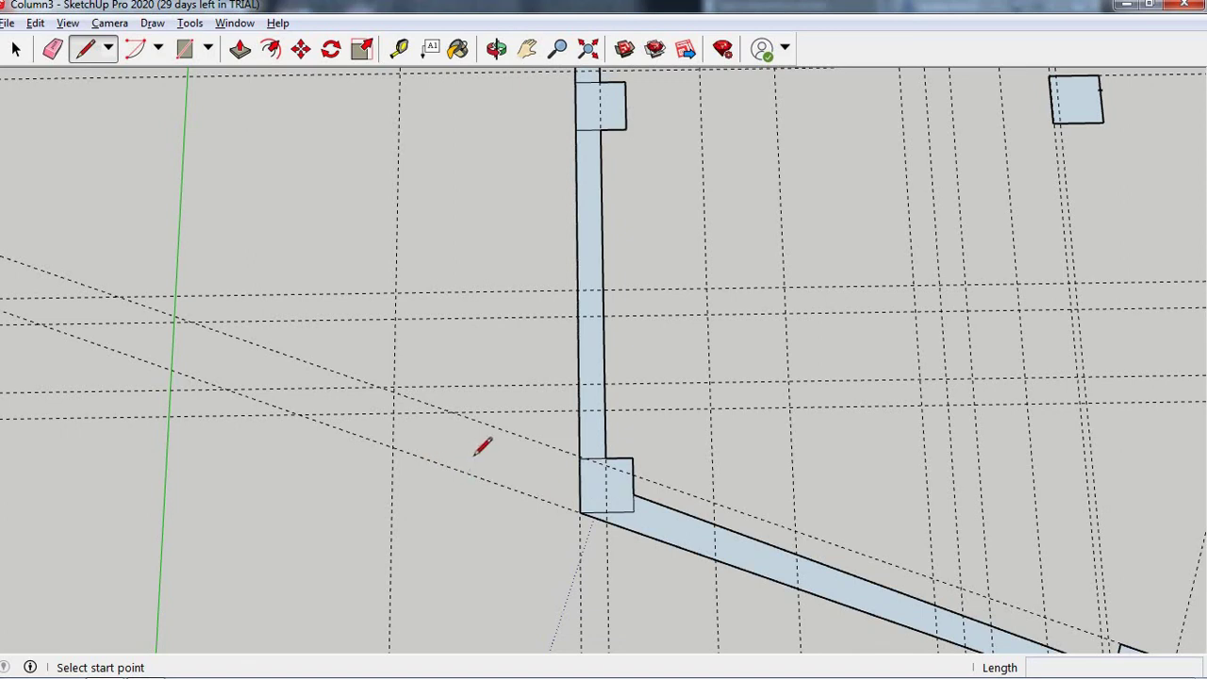
key("t")
left_click(504, 428)
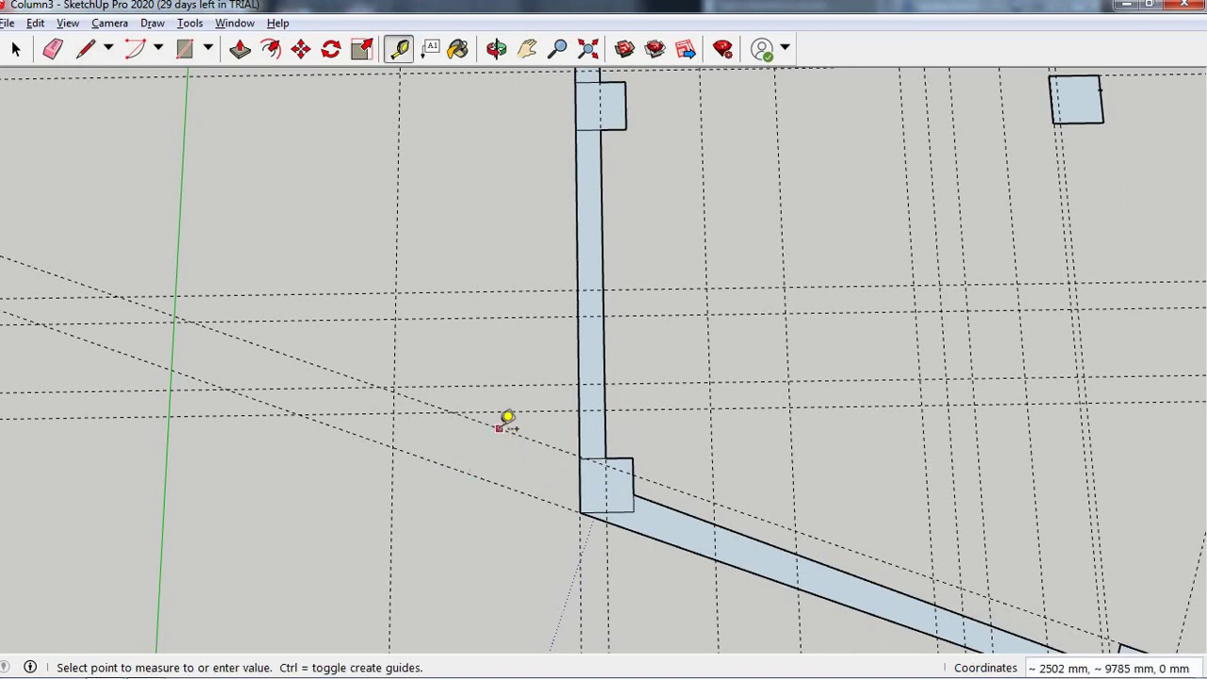
scroll(501, 426, "up", 2)
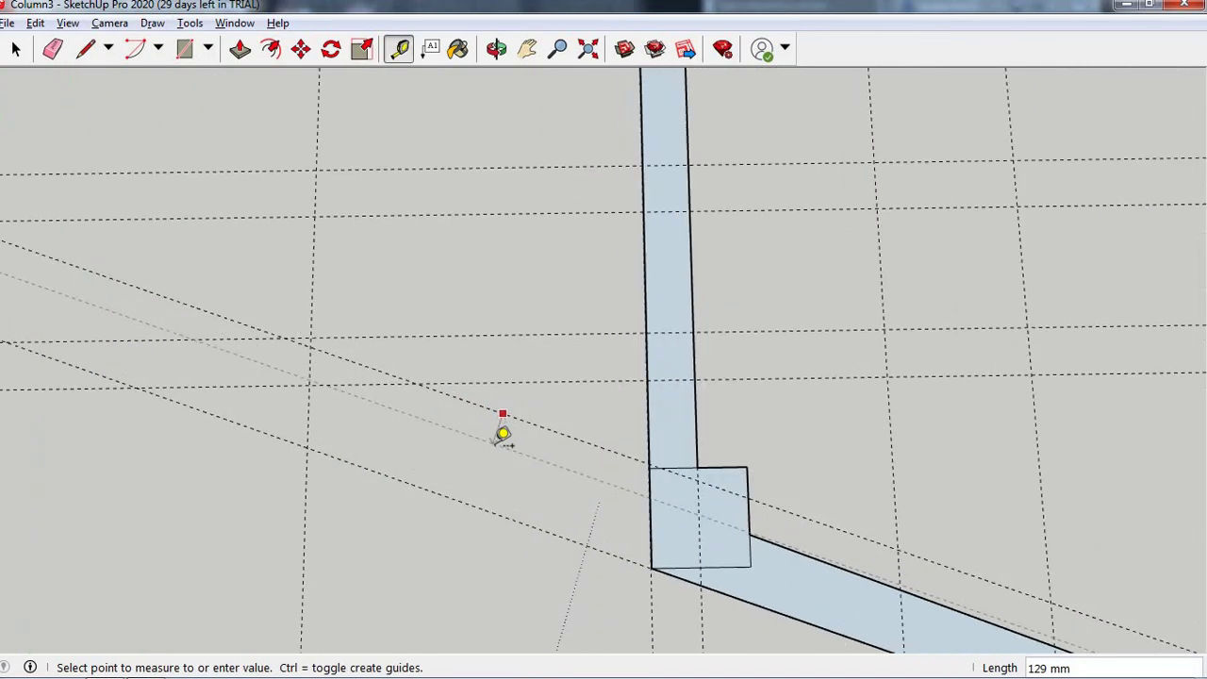
left_click(509, 445)
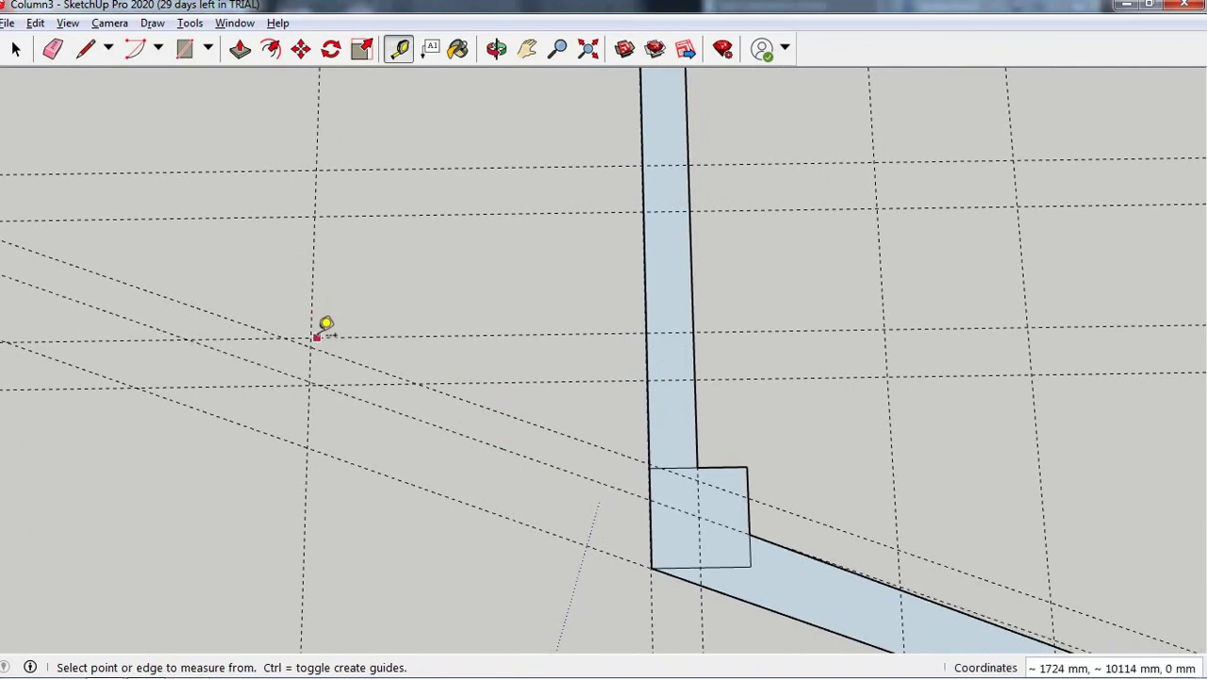
- Trace the angled wall outline leftwards from the column corner along the guides until it closes into a face
key("l")
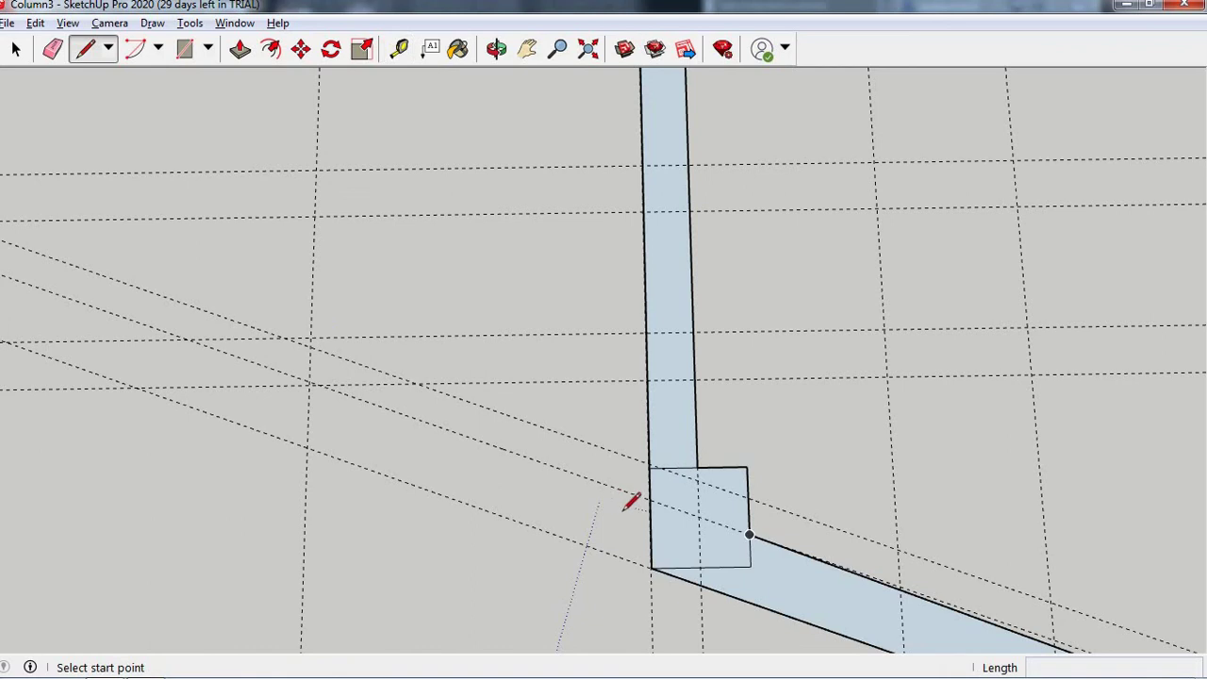
left_click(650, 567)
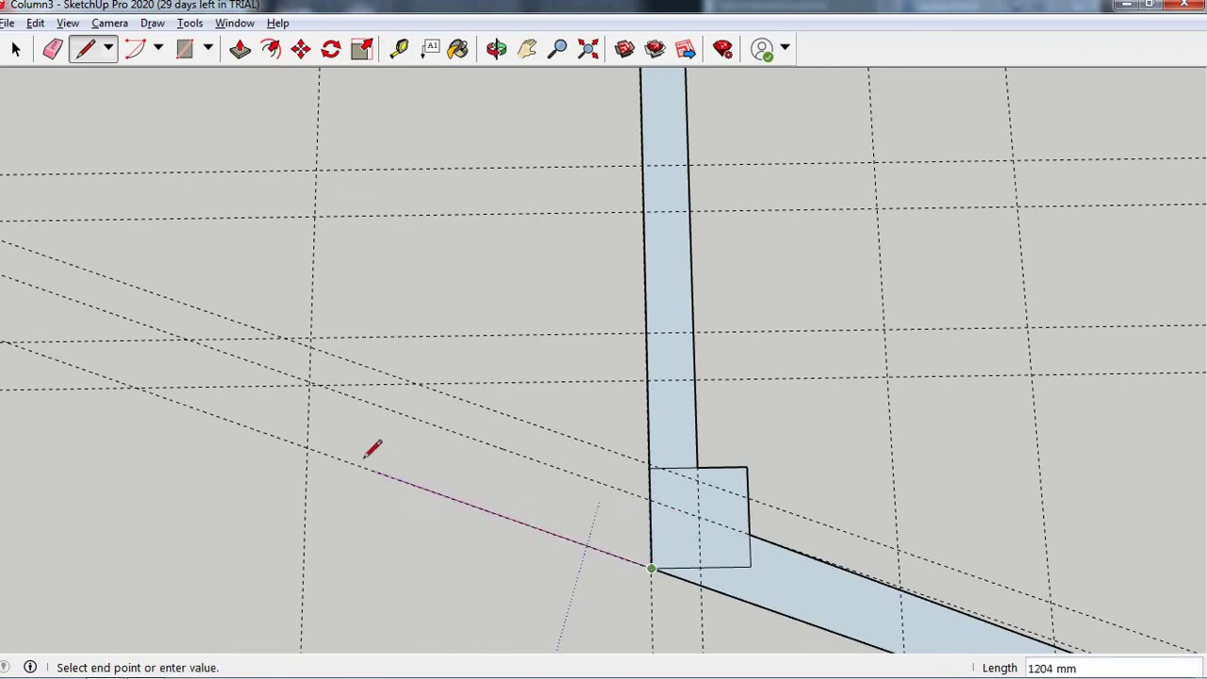
left_click(307, 447)
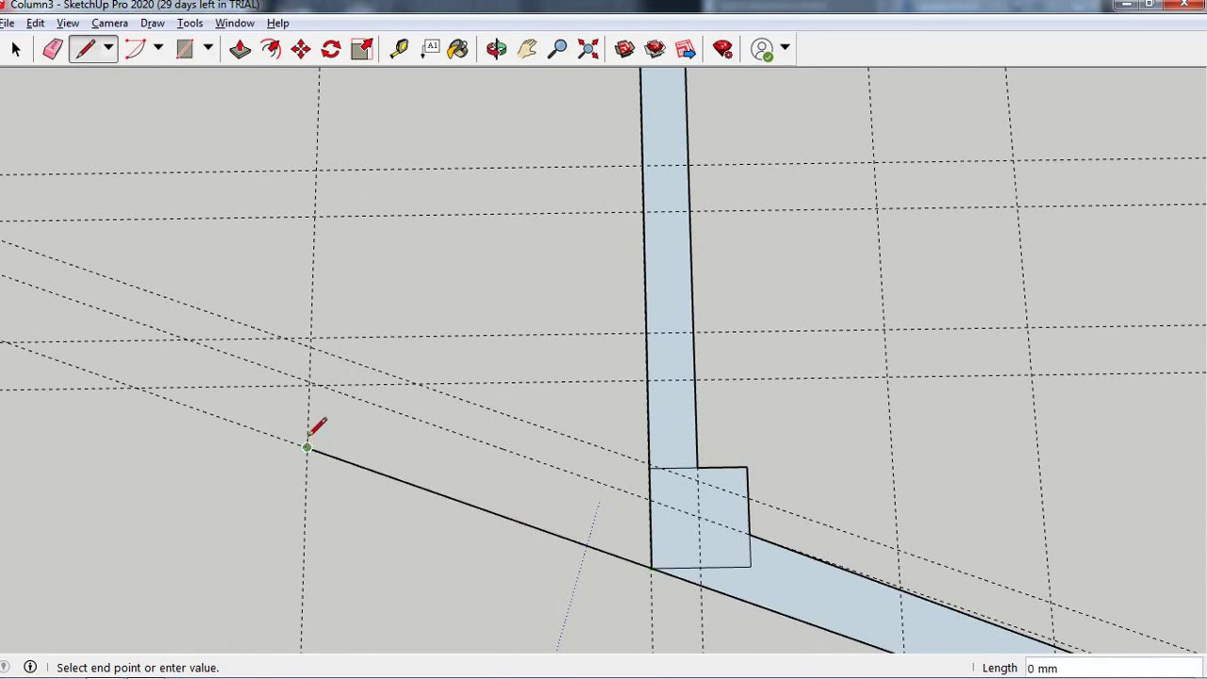
scroll(319, 382, "up", 5)
left_click(302, 375)
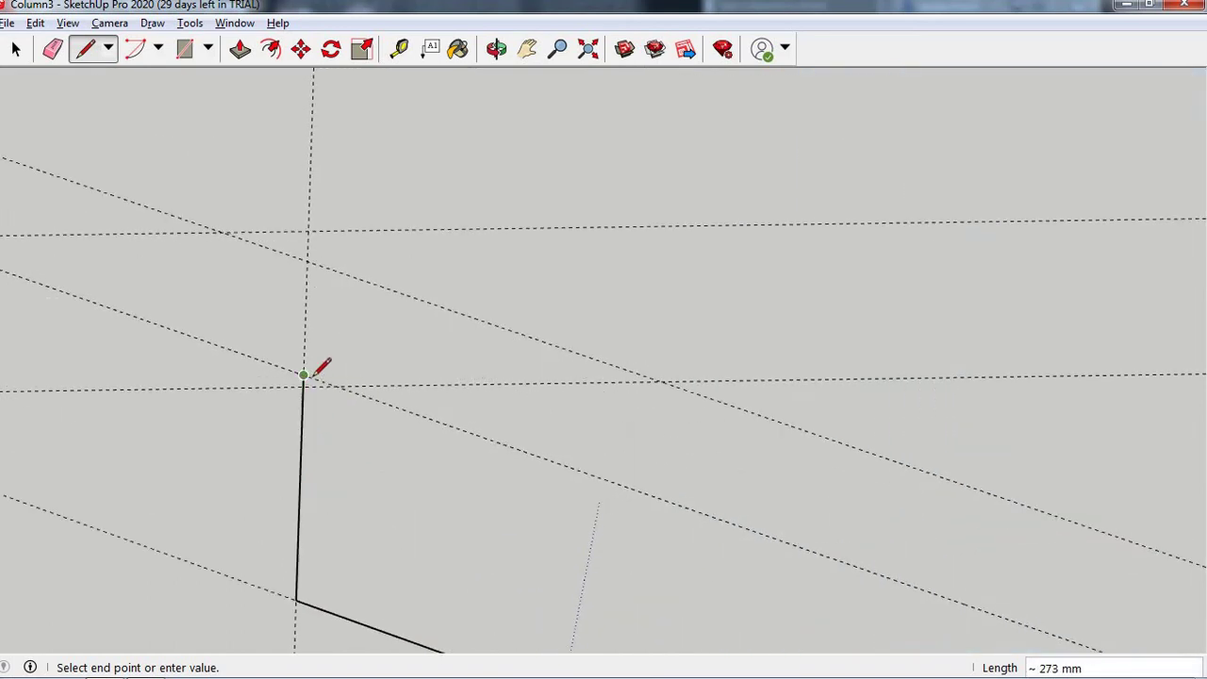
scroll(266, 390, "down", 1)
scroll(450, 437, "down", 2)
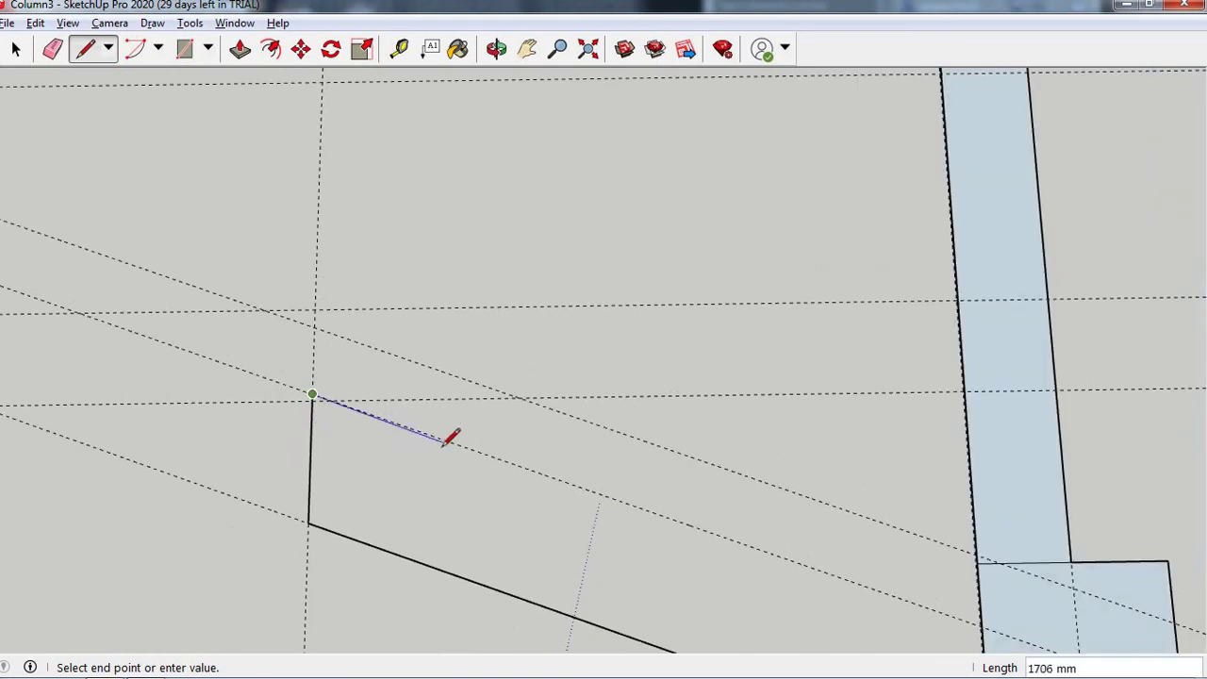
scroll(655, 518, "down", 3)
scroll(689, 530, "down", 1)
left_click(687, 534)
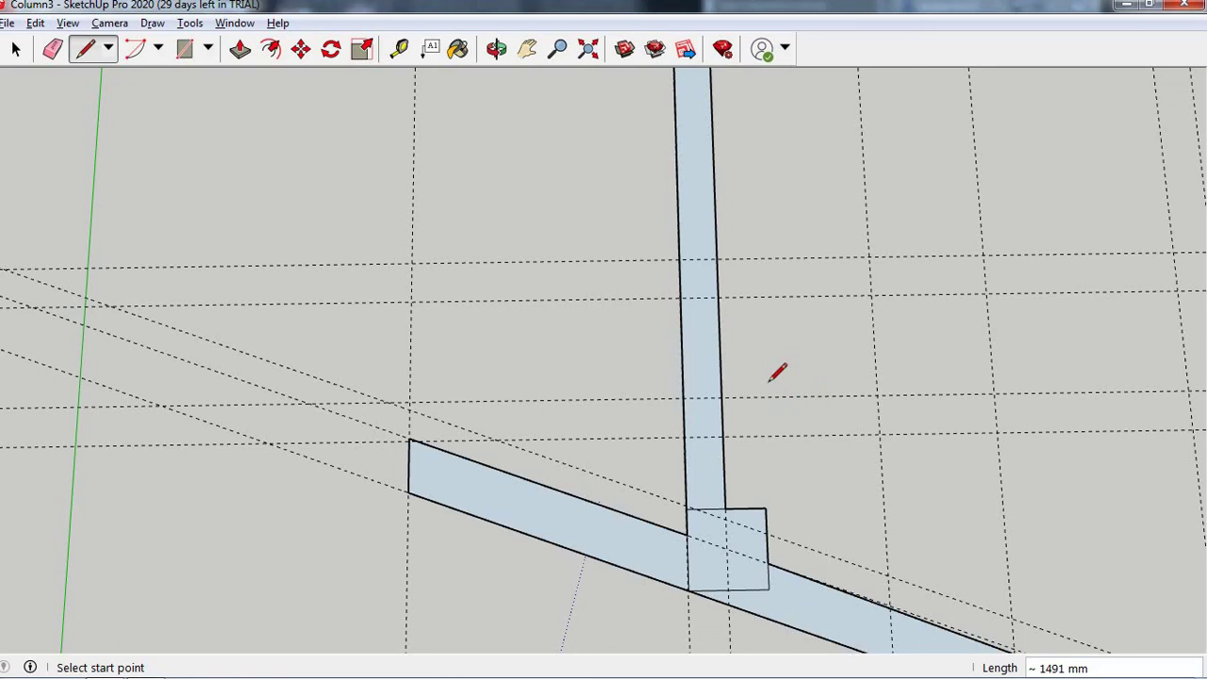
- Attempt to move the vertical wall edge above the corner column, then cancel the move
key("e")
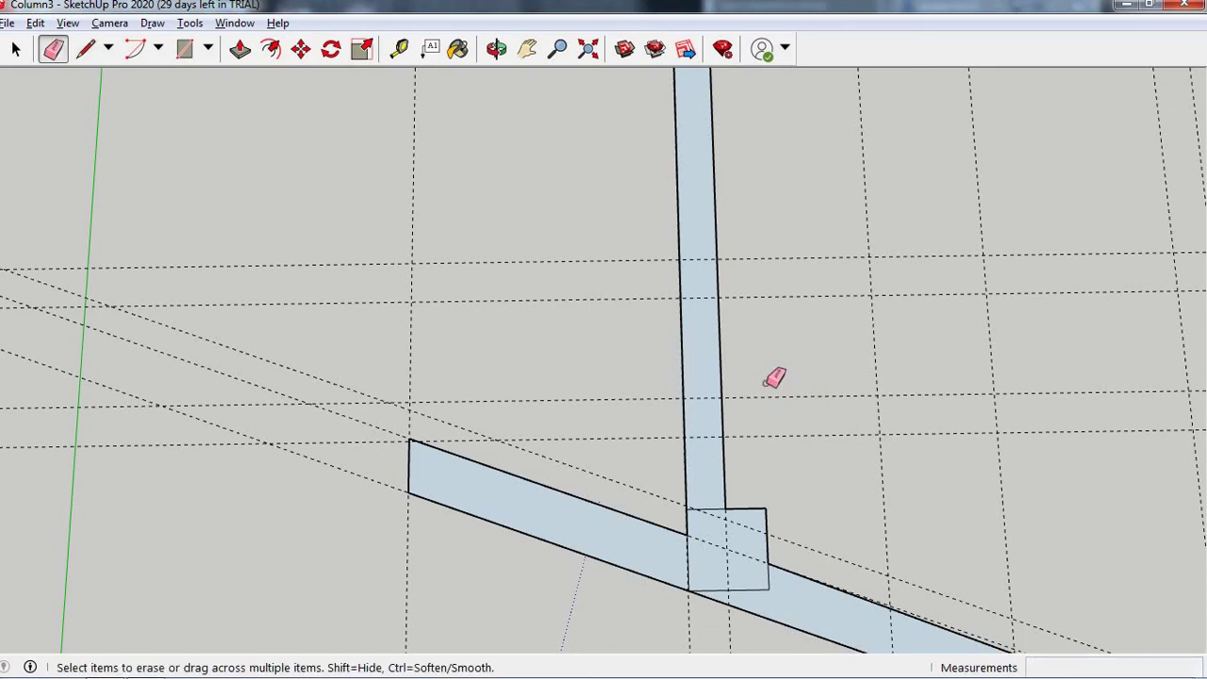
scroll(781, 389, "down", 2)
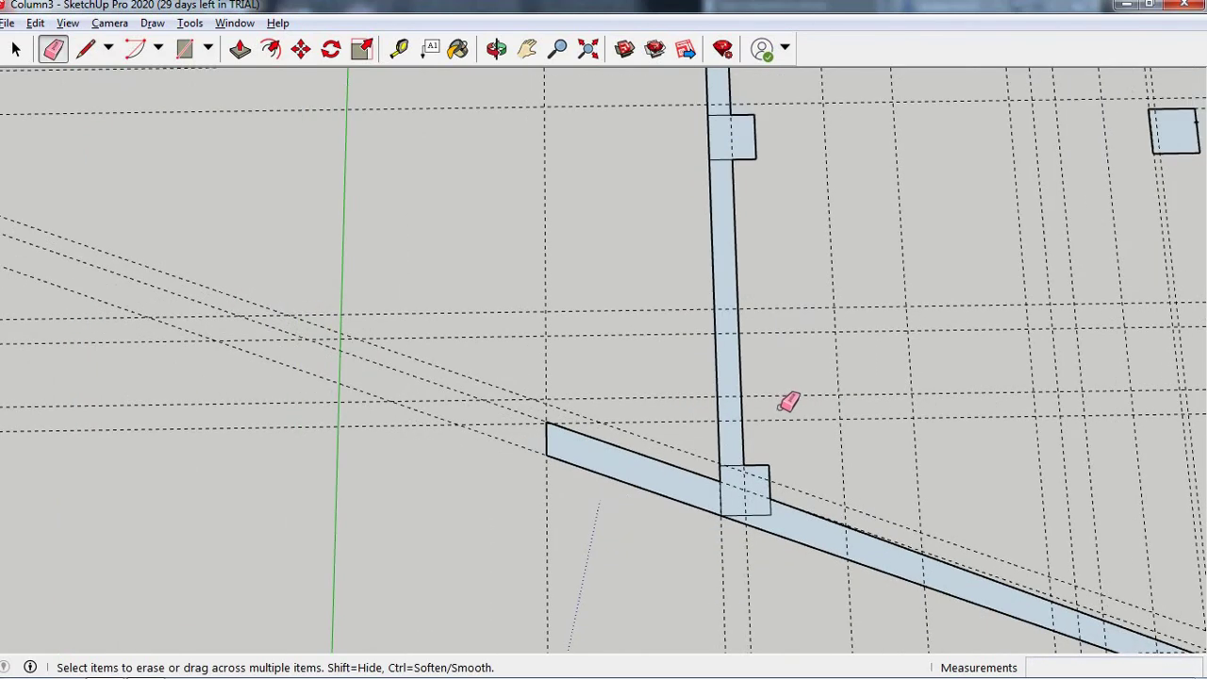
key("m")
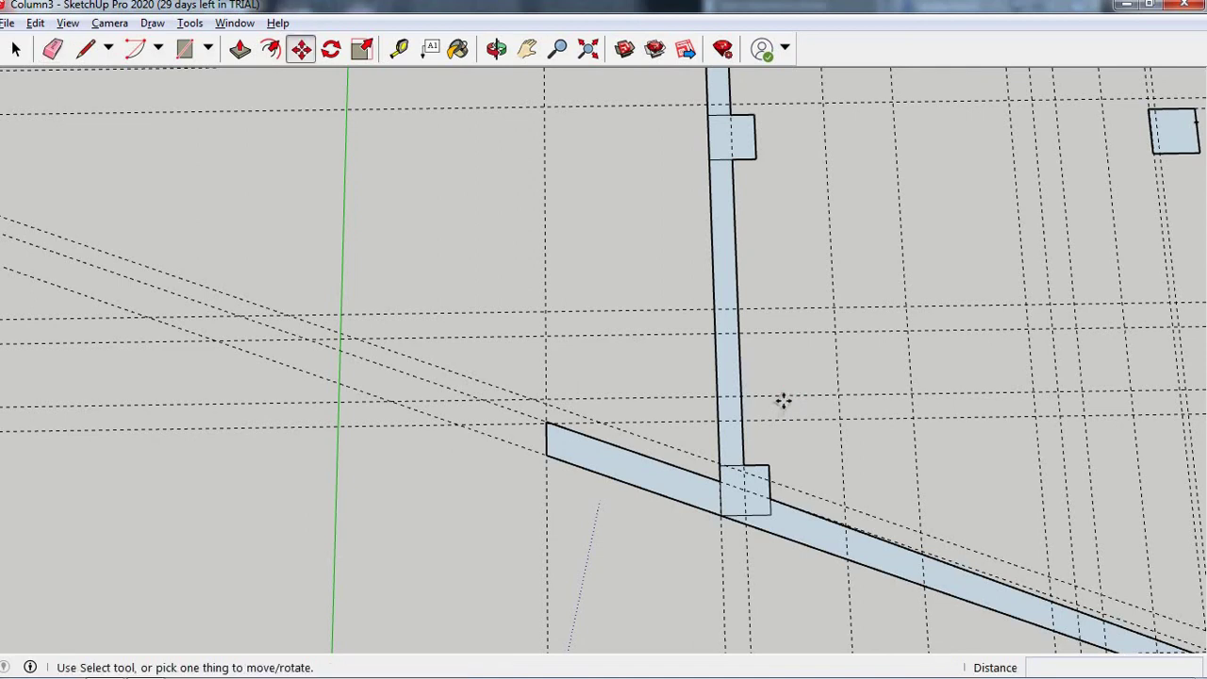
left_click(730, 380)
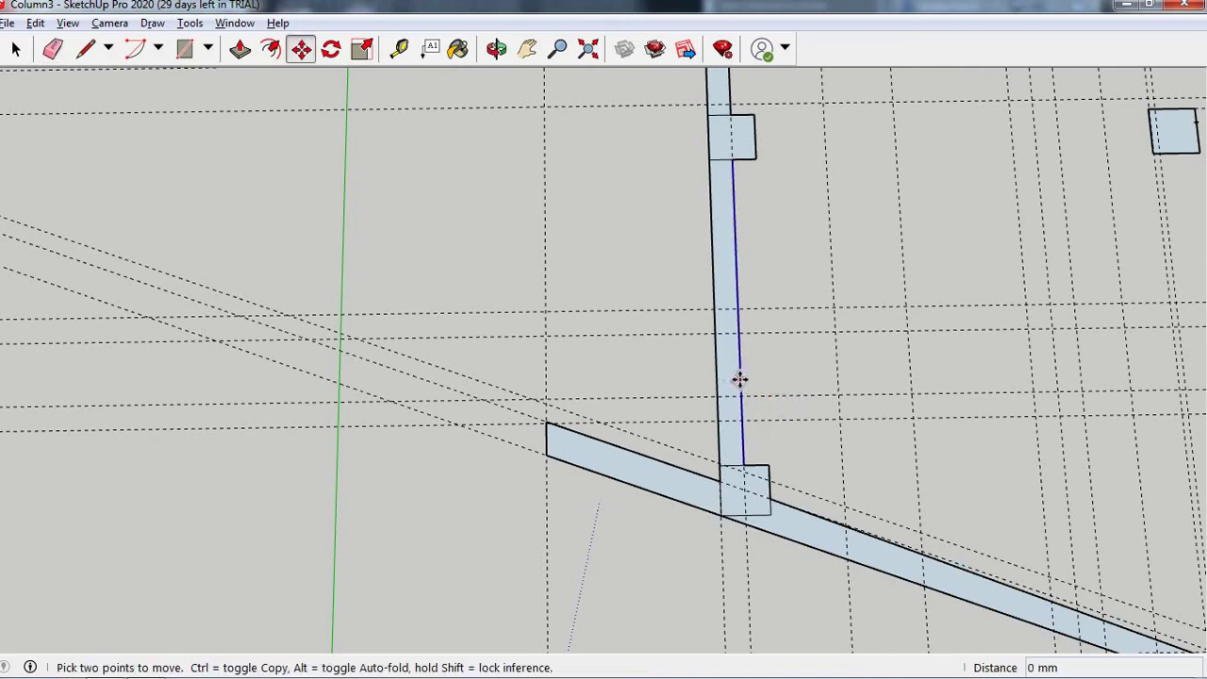
key("Escape")
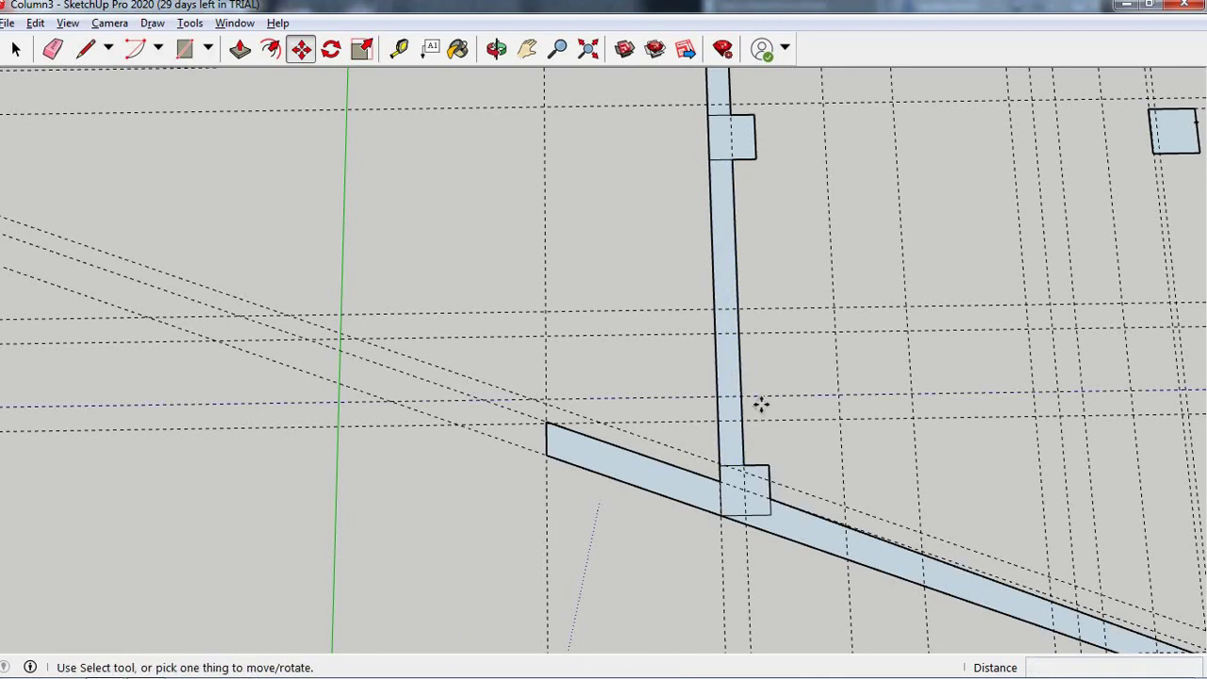
- Erase the inner and upper vertical edges of the wall strip above the corner column
key("e")
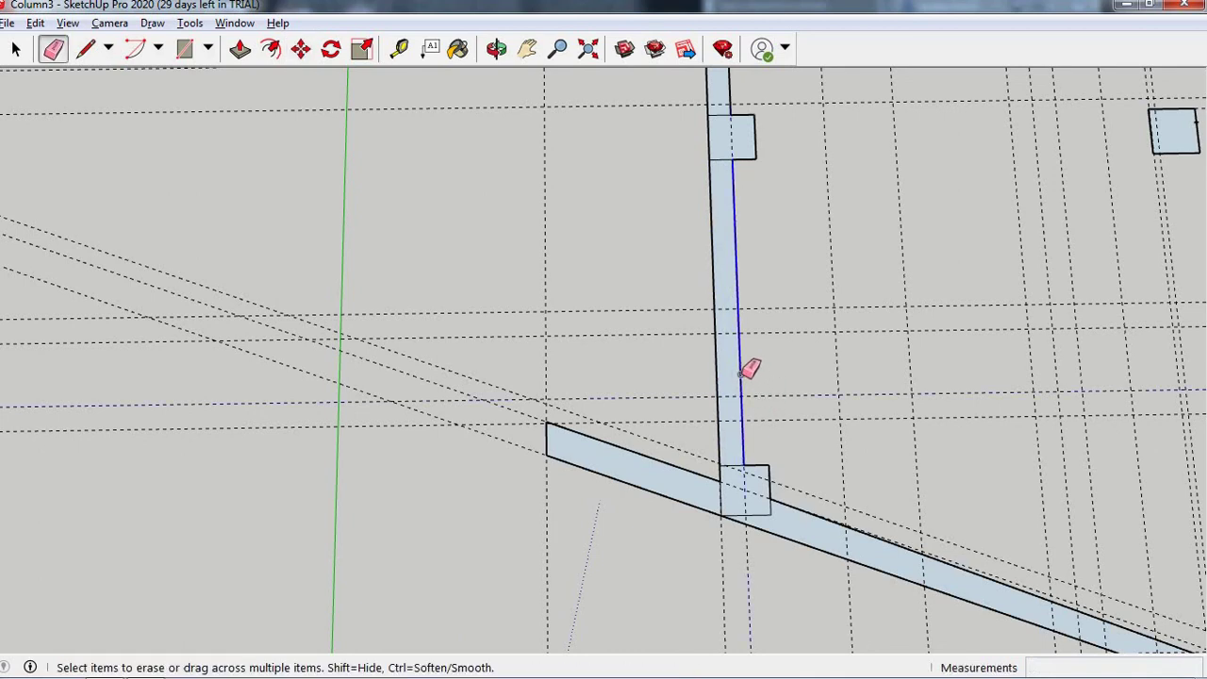
left_click(741, 373)
scroll(763, 431, "down", 2)
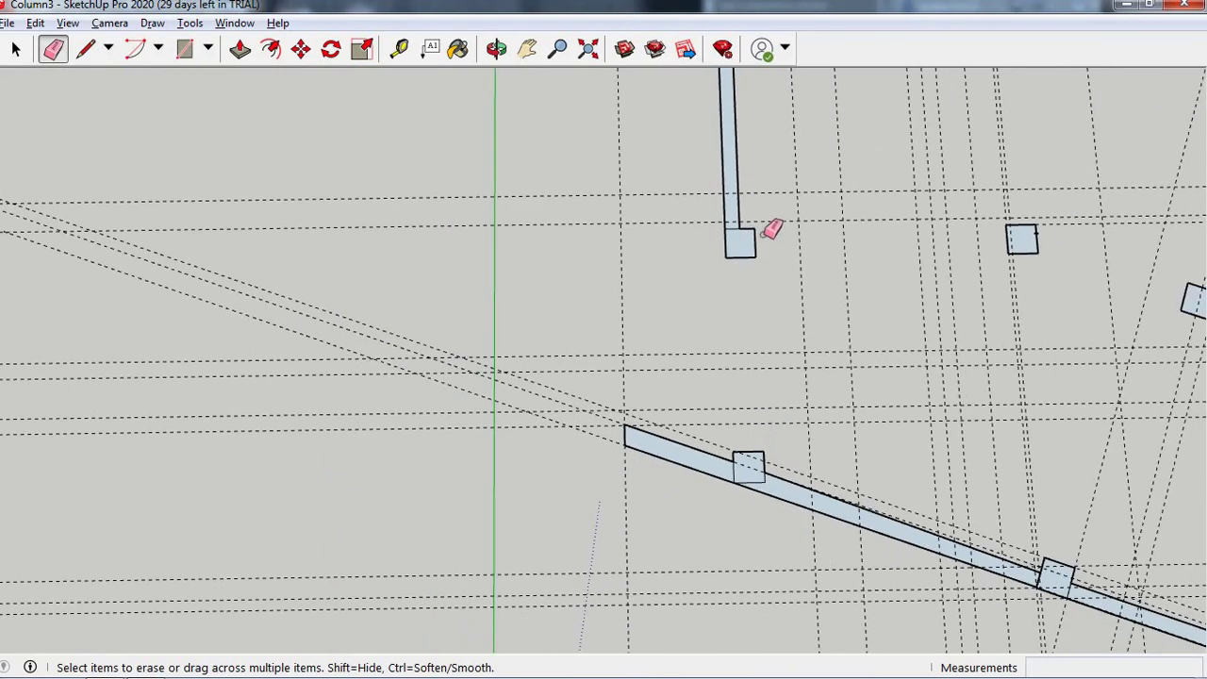
left_click(724, 162)
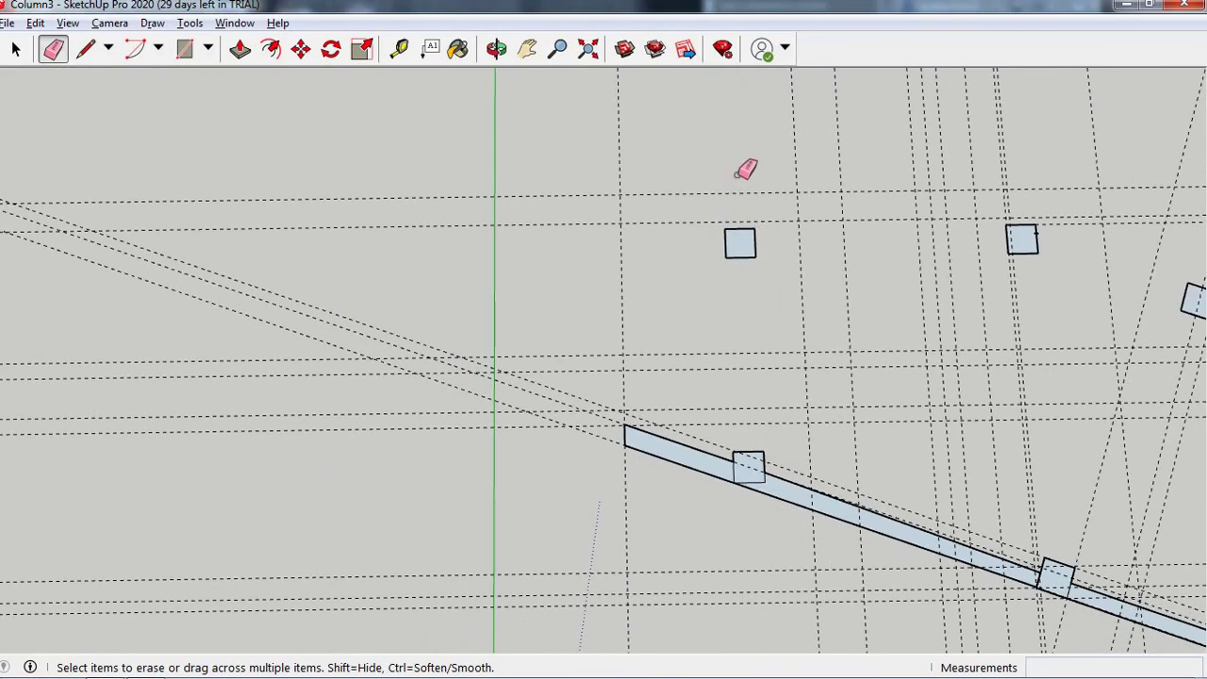
scroll(786, 447, "down", 2)
scroll(787, 447, "down", 1)
scroll(786, 447, "down", 1)
scroll(771, 330, "down", 1)
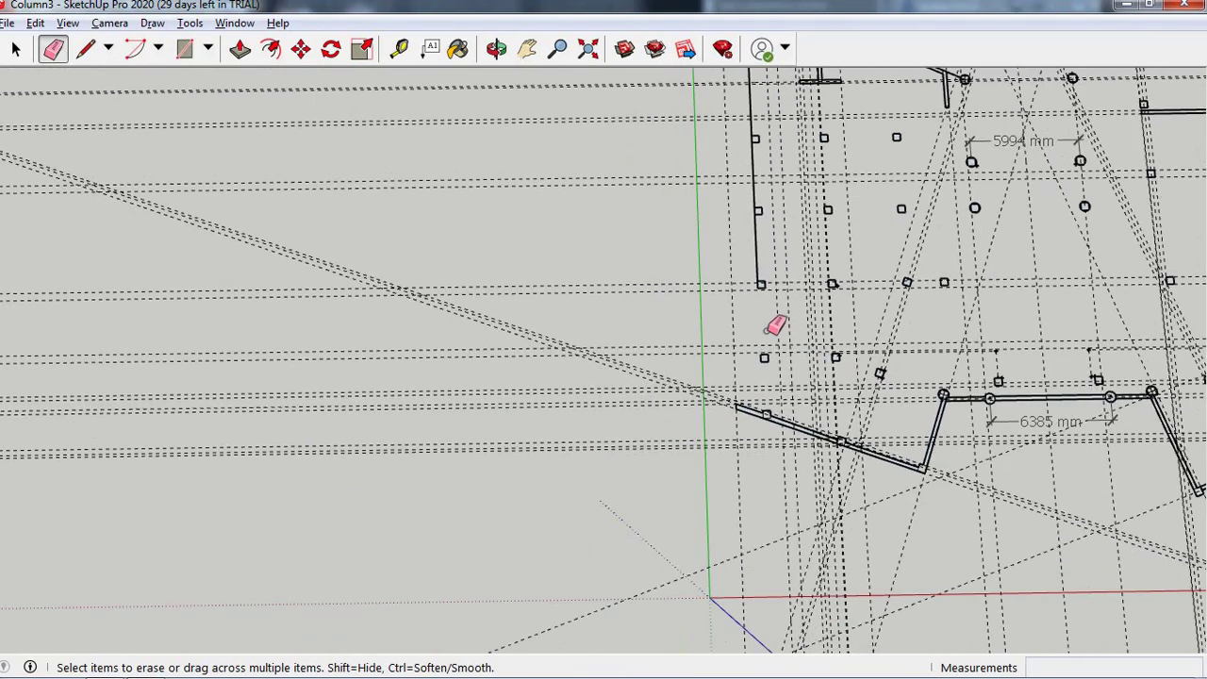
scroll(783, 255, "down", 1)
scroll(781, 231, "down", 1)
scroll(760, 172, "down", 1)
scroll(760, 172, "up", 3)
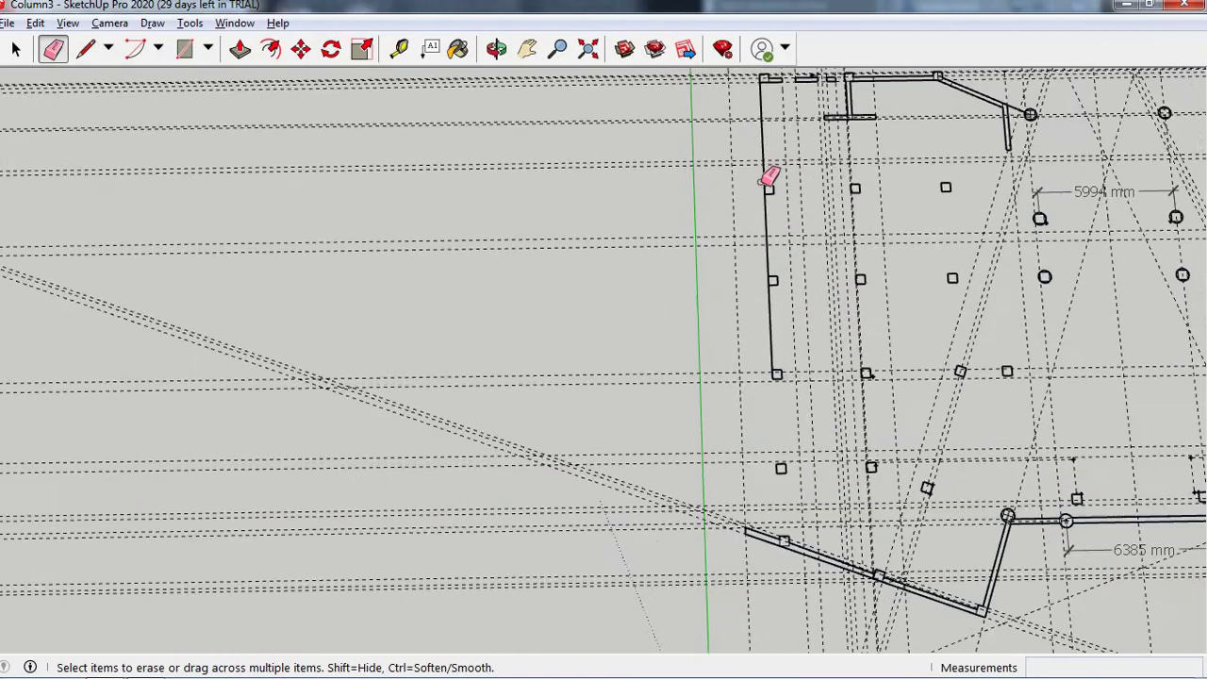
scroll(767, 180, "up", 1)
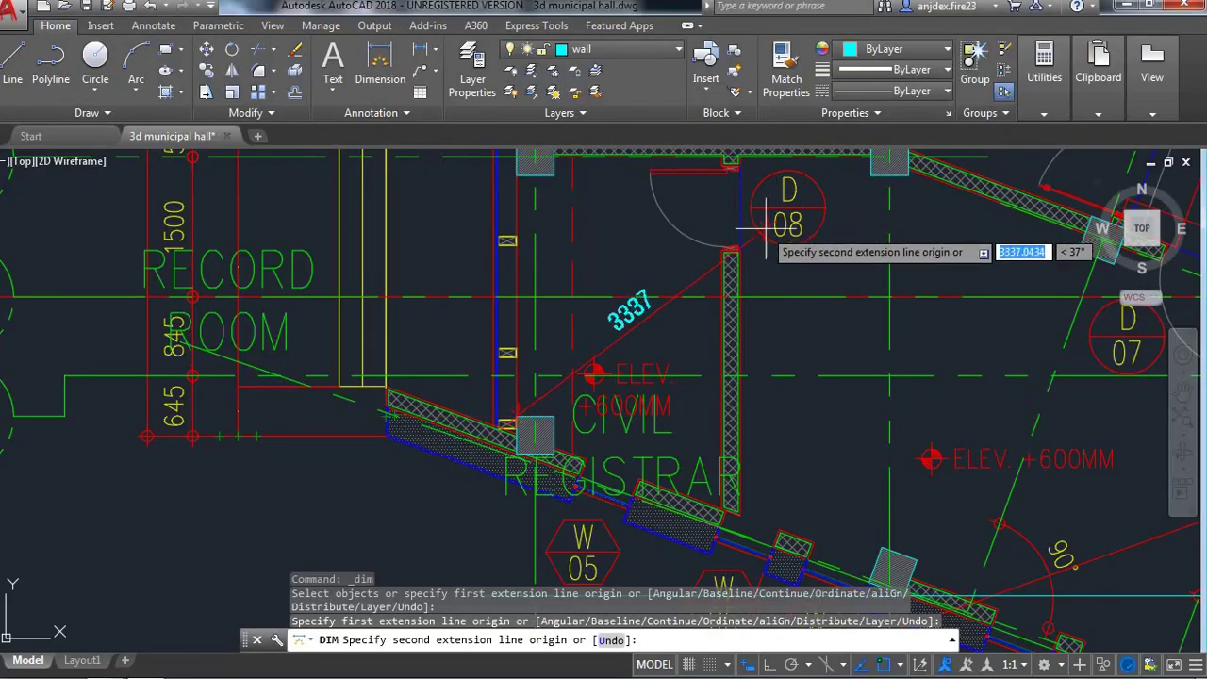
- Zoom around the AutoCAD ground floor plan near the hallway, then return to SketchUp
scroll(717, 377, "down", 2)
scroll(716, 377, "down", 2)
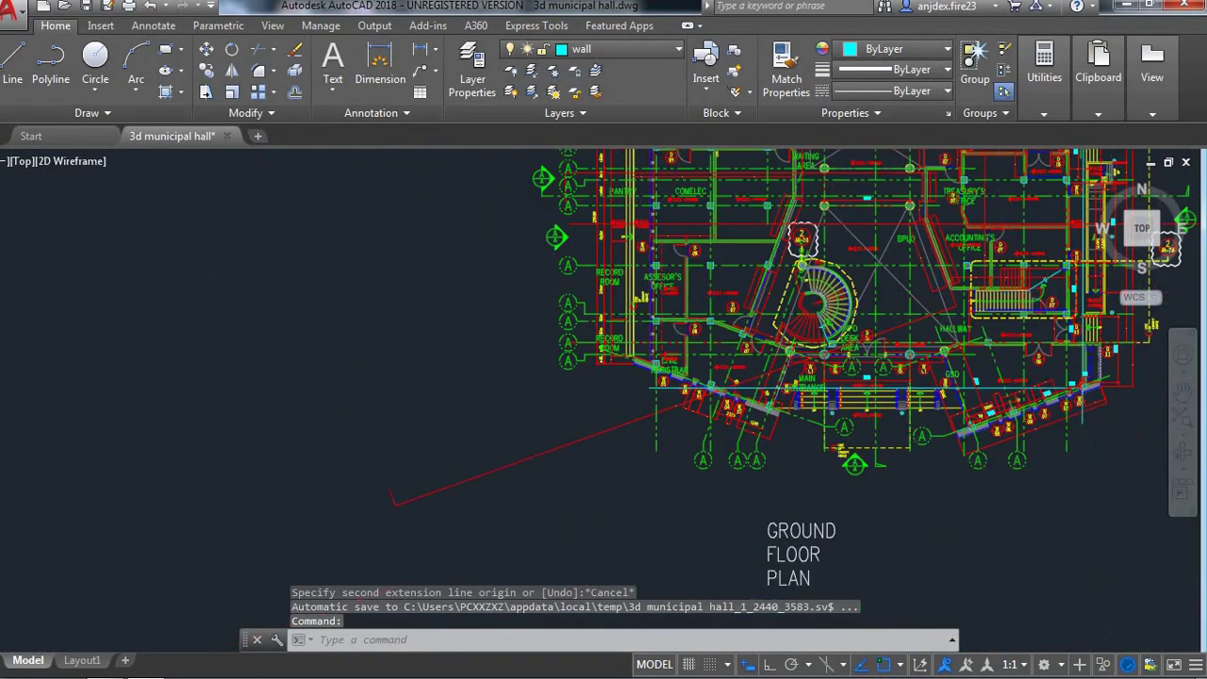
scroll(717, 377, "down", 1)
scroll(717, 377, "up", 1)
scroll(651, 226, "up", 2)
scroll(650, 228, "up", 2)
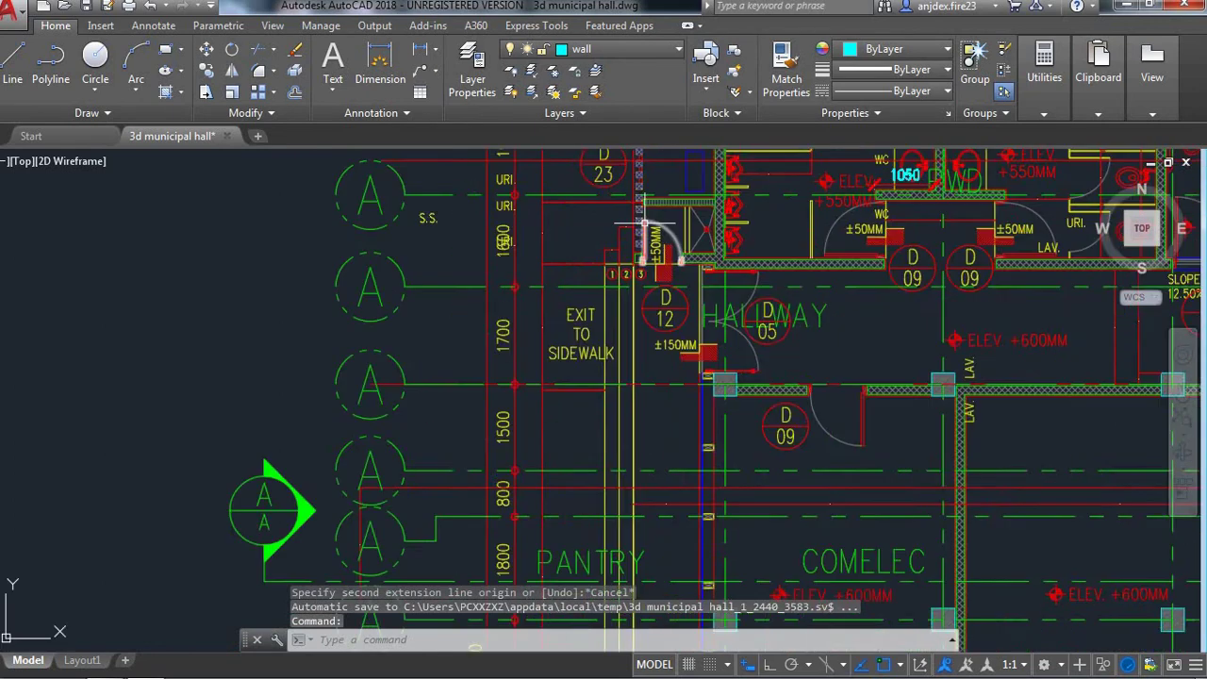
scroll(651, 230, "up", 1)
scroll(651, 230, "down", 2)
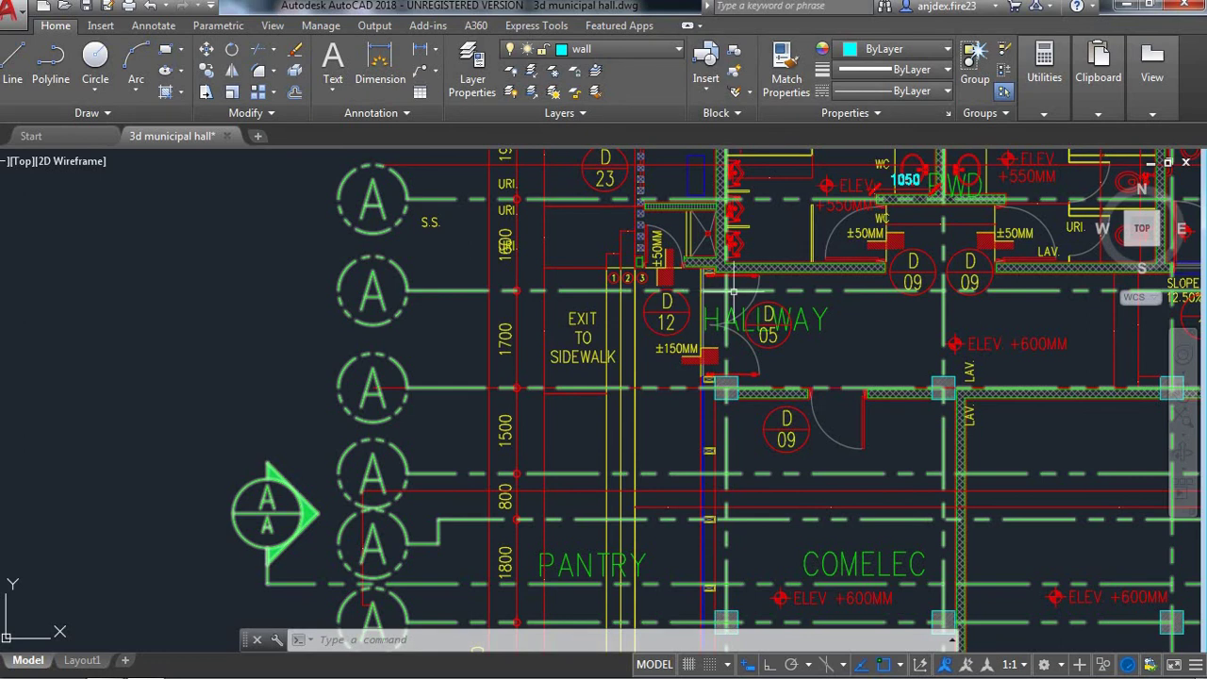
scroll(731, 388, "down", 4)
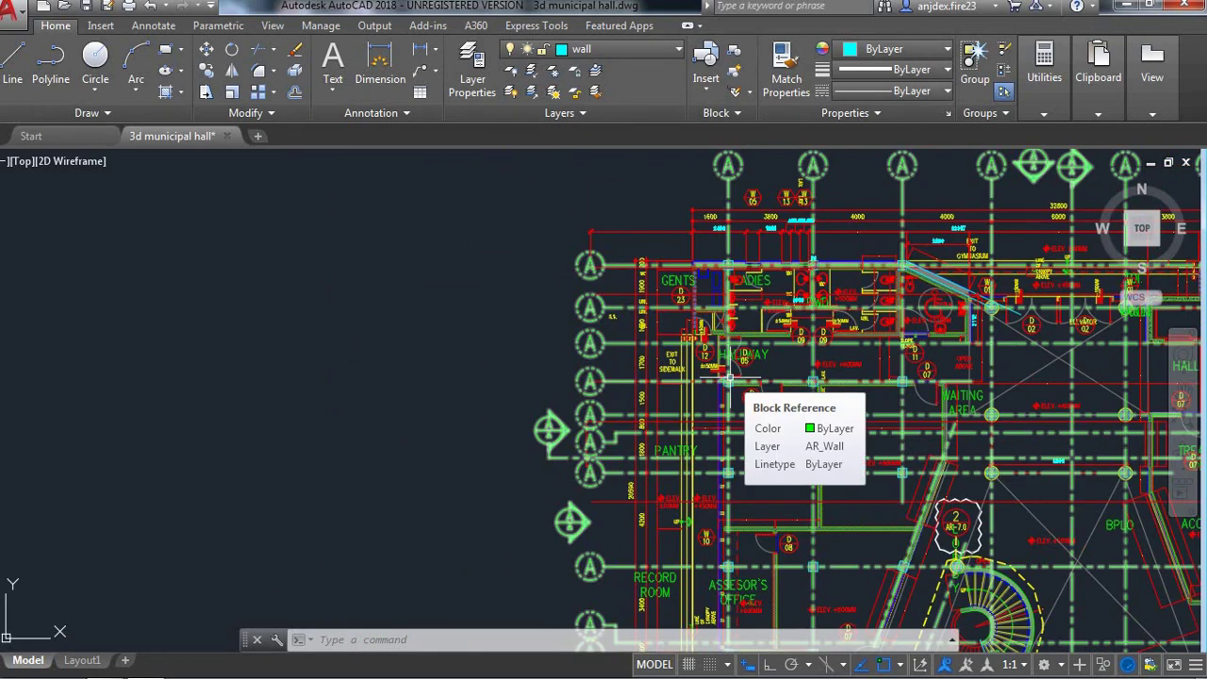
key("alt")
key("alt+Tab")
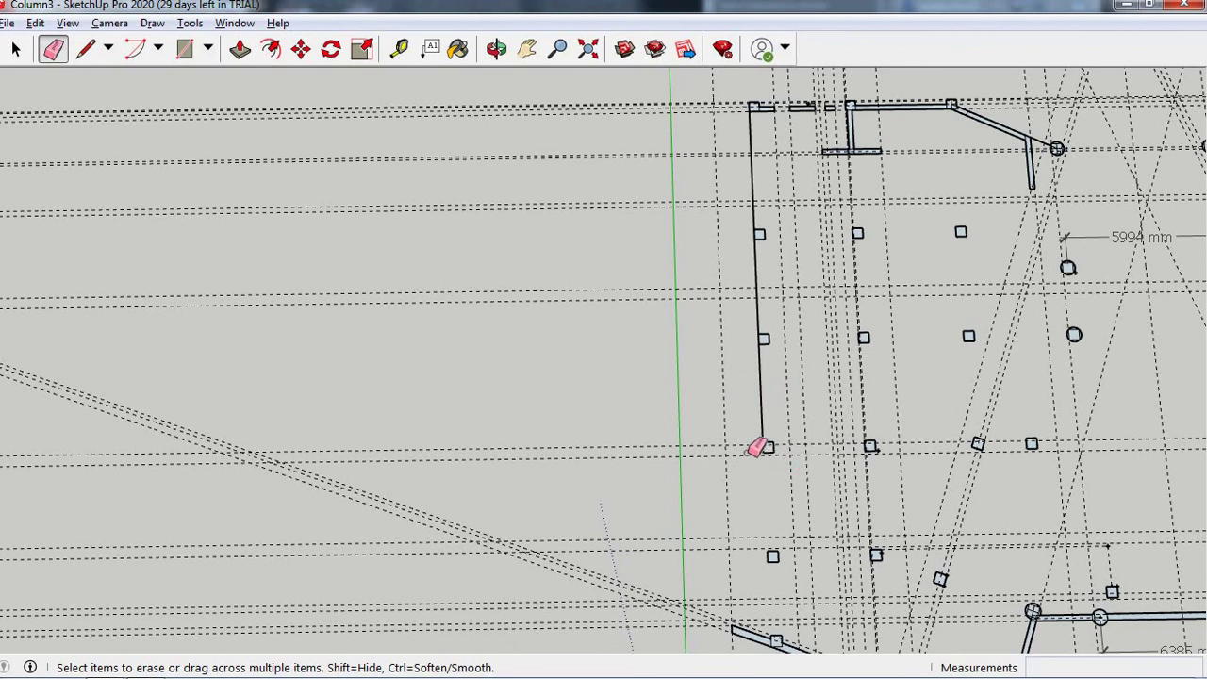
- Offset a Tape Measure guide 200 mm from the left-wall column edge
scroll(726, 343, "down", 1)
scroll(763, 561, "down", 1)
scroll(745, 476, "down", 1)
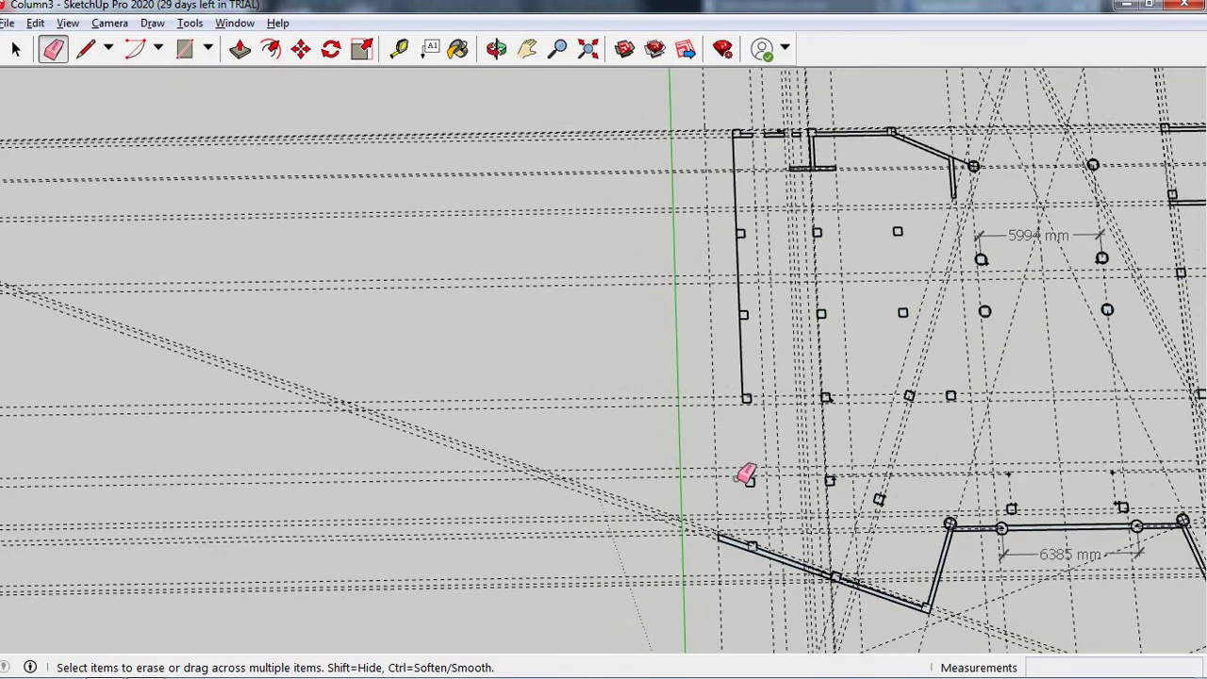
left_click(184, 48)
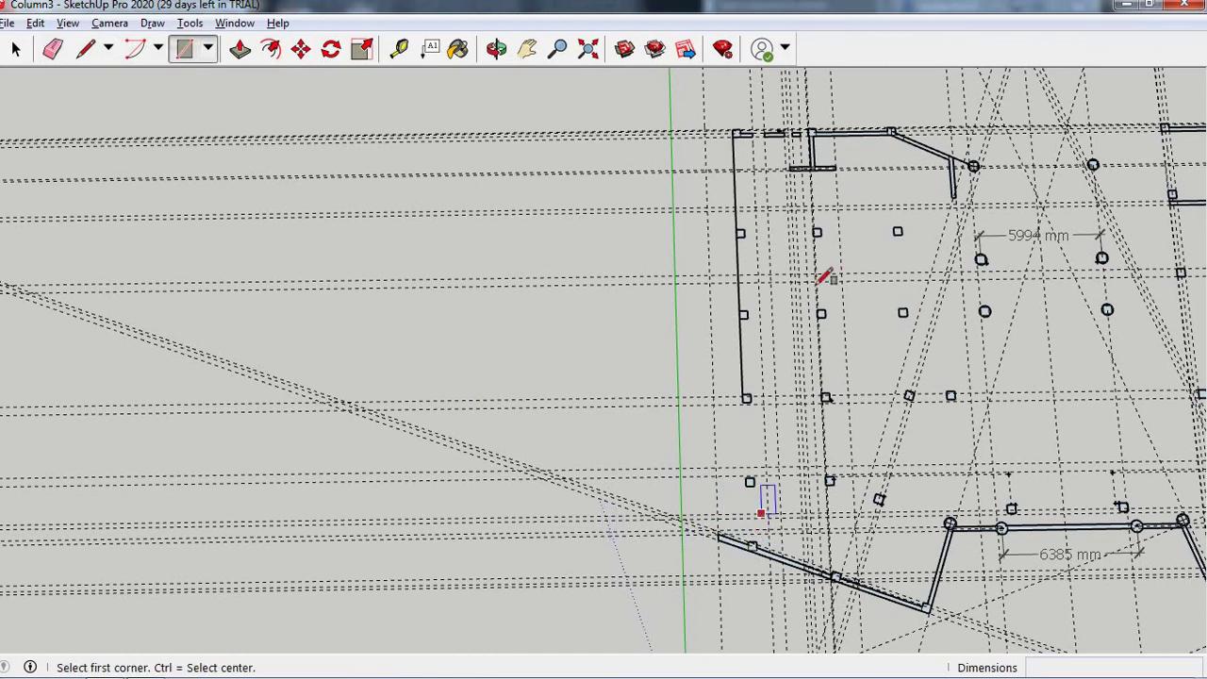
scroll(779, 220, "up", 5)
scroll(773, 210, "up", 3)
scroll(766, 188, "up", 1)
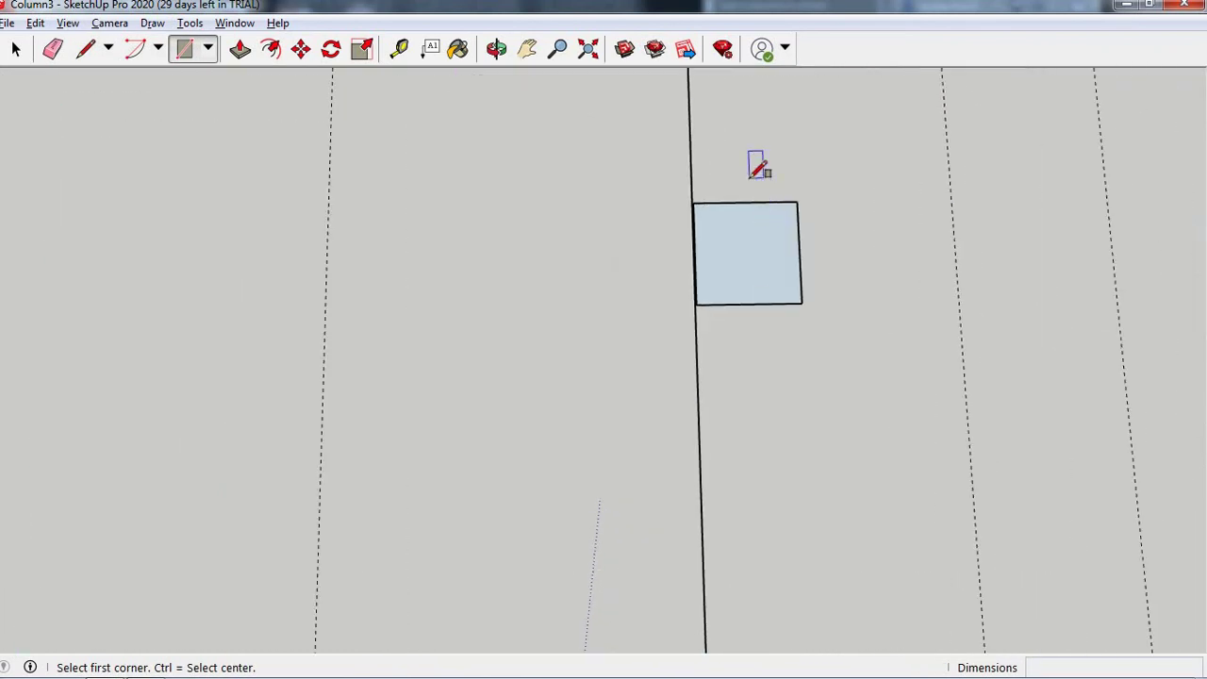
scroll(649, 141, "up", 1)
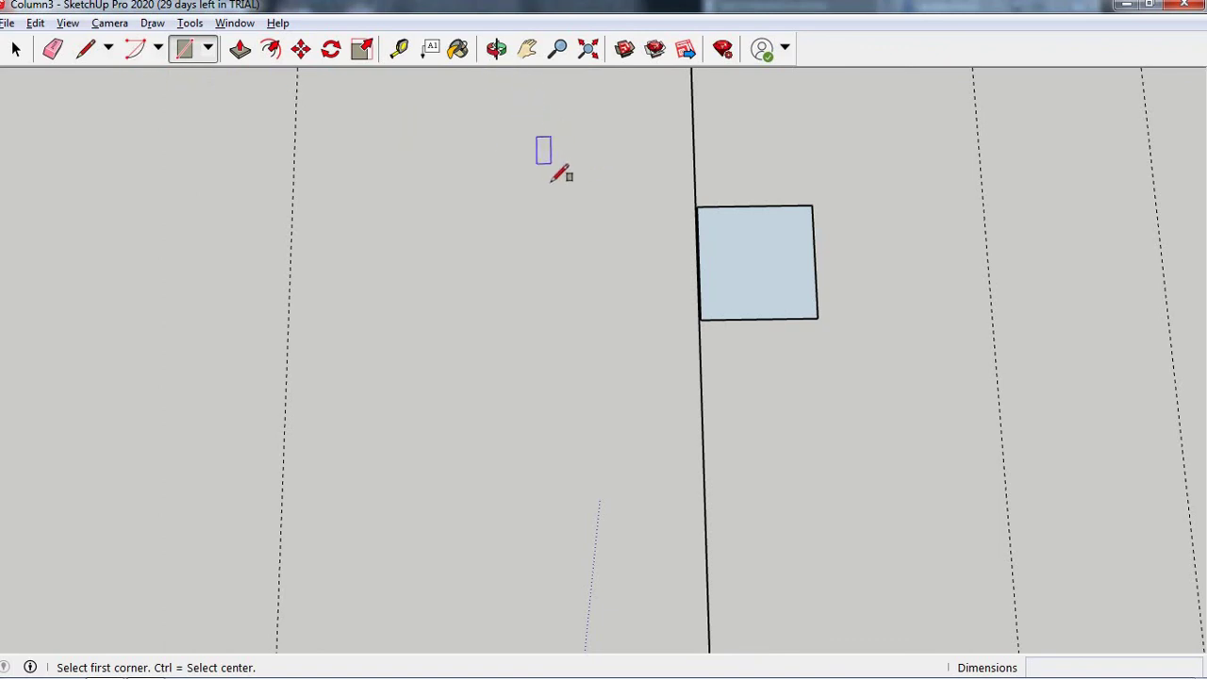
key("t")
left_click(709, 378)
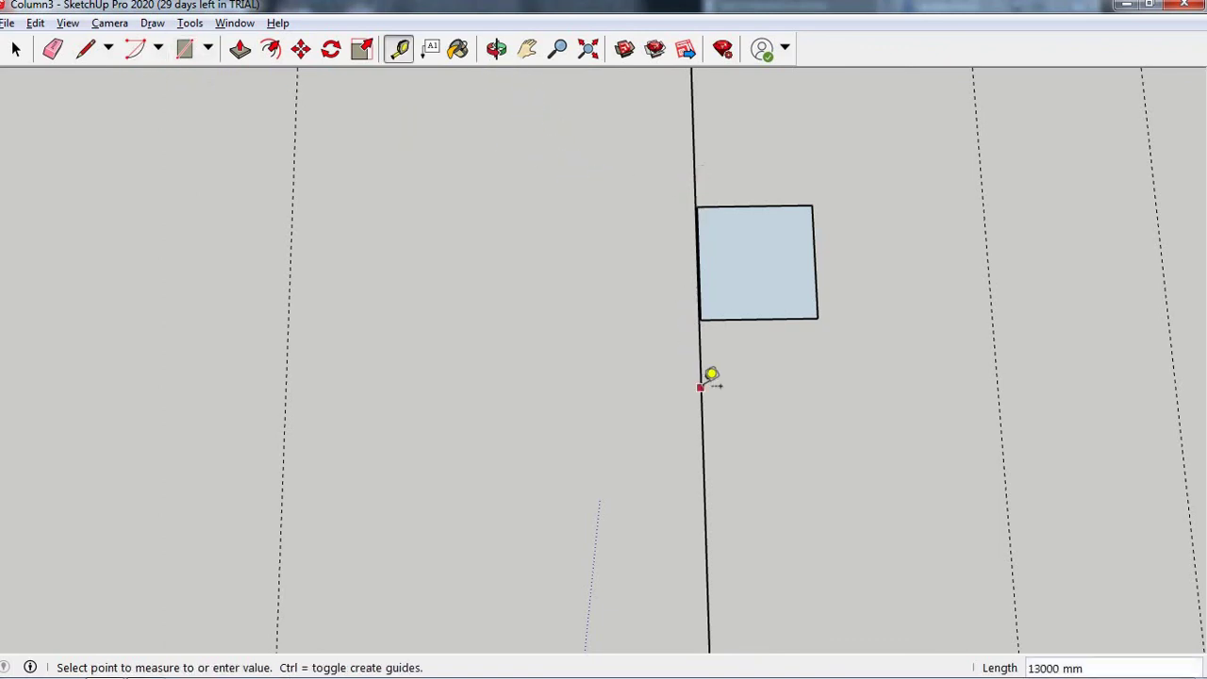
left_click(643, 381)
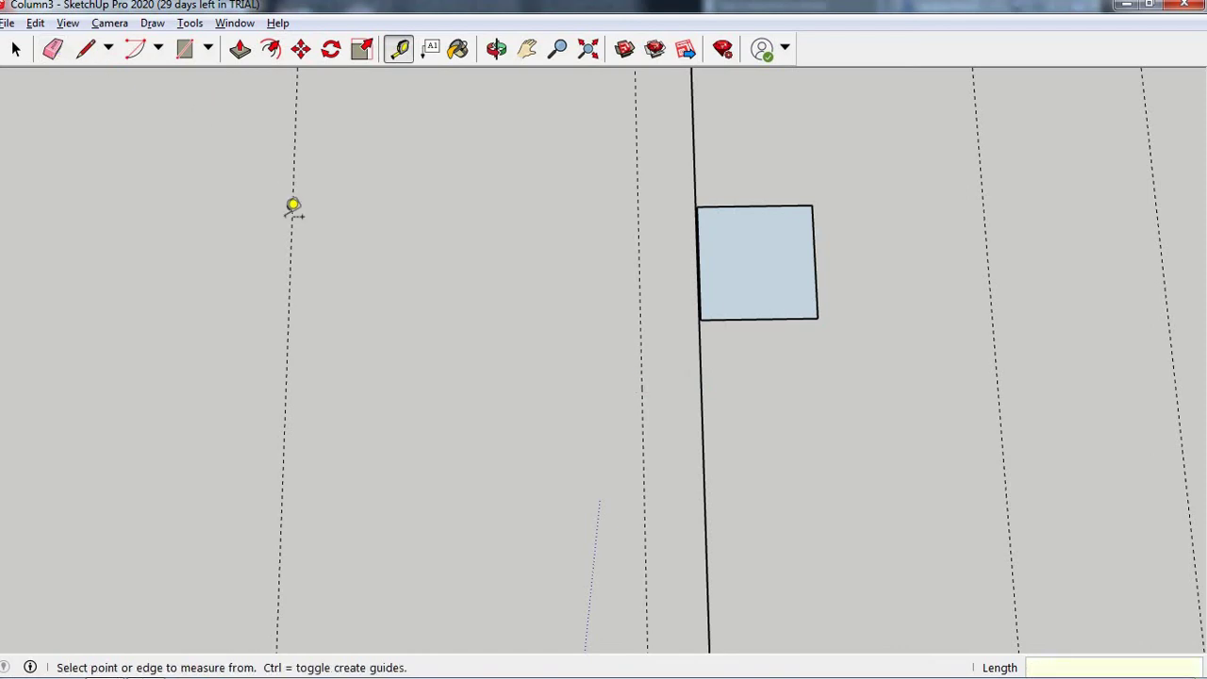
scroll(292, 189, "down", 2)
scroll(321, 165, "down", 2)
scroll(424, 245, "down", 3)
scroll(485, 302, "down", 2)
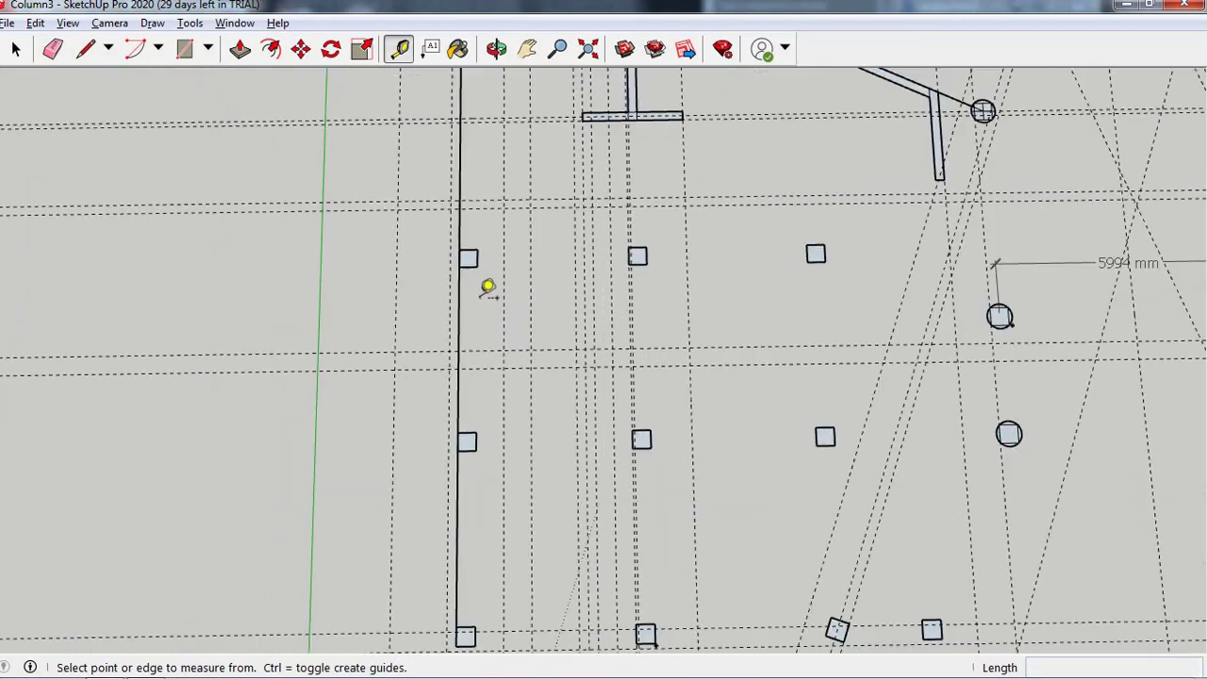
scroll(487, 287, "down", 3)
scroll(425, 367, "down", 1)
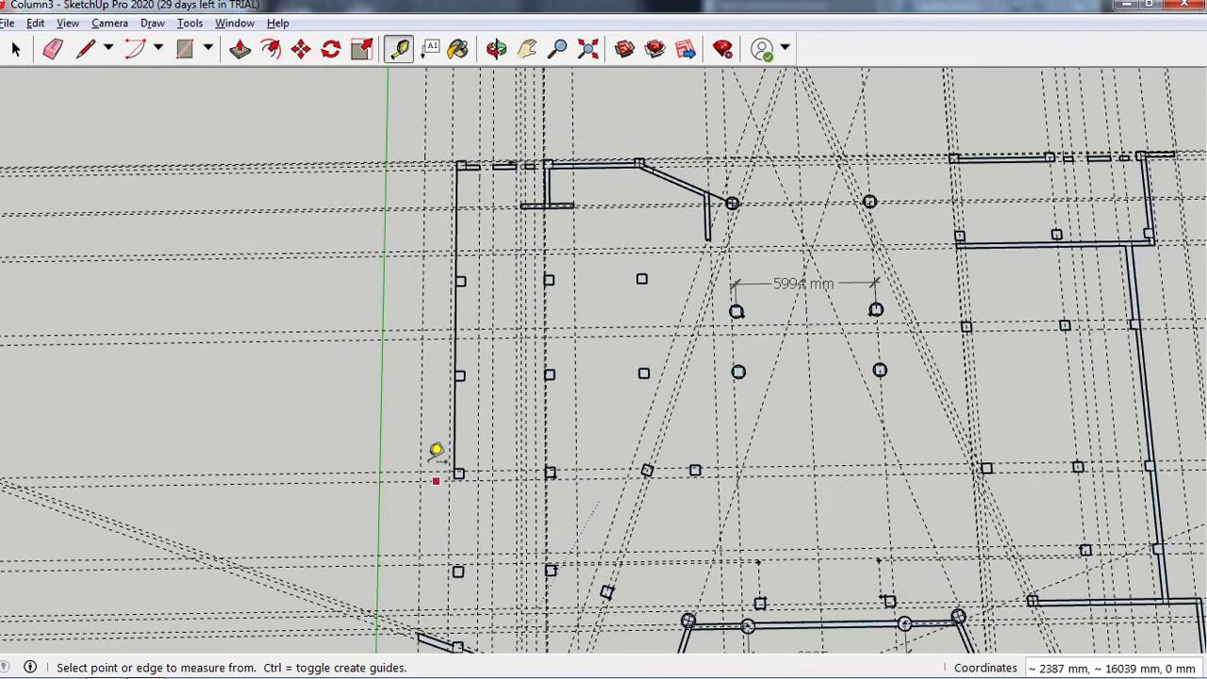
scroll(439, 462, "down", 2)
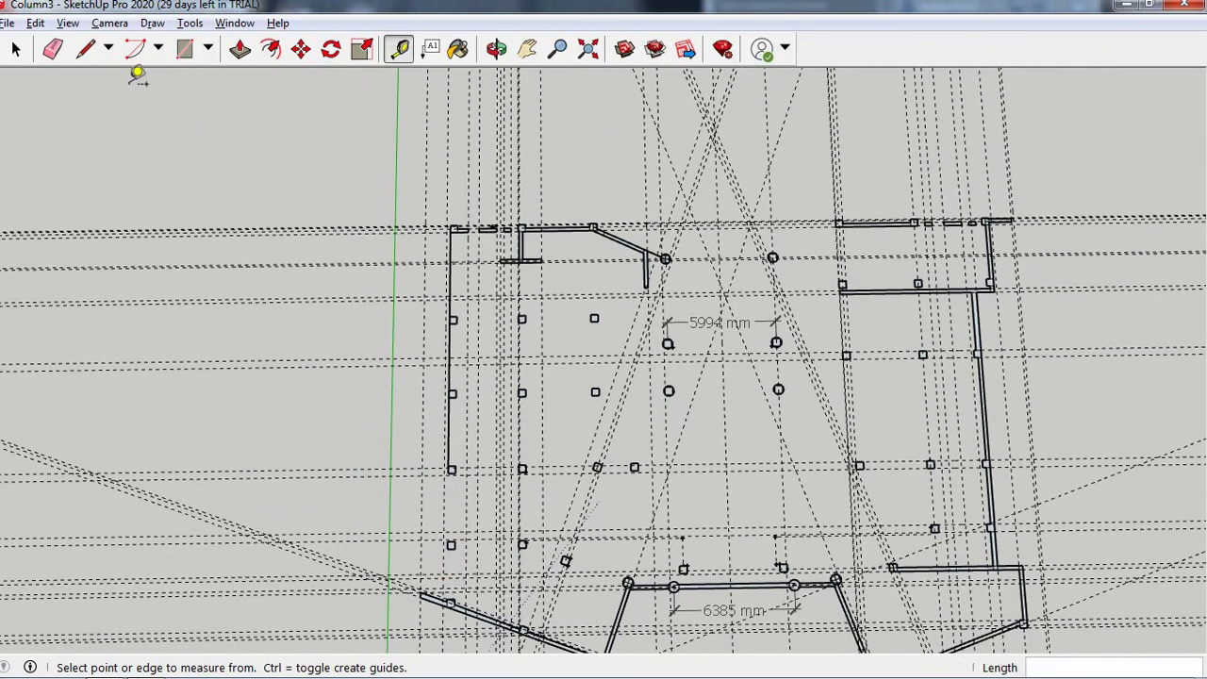
- Reselect the Rectangle tool and zoom back to the left-wall area
left_click(185, 48)
scroll(321, 302, "down", 1)
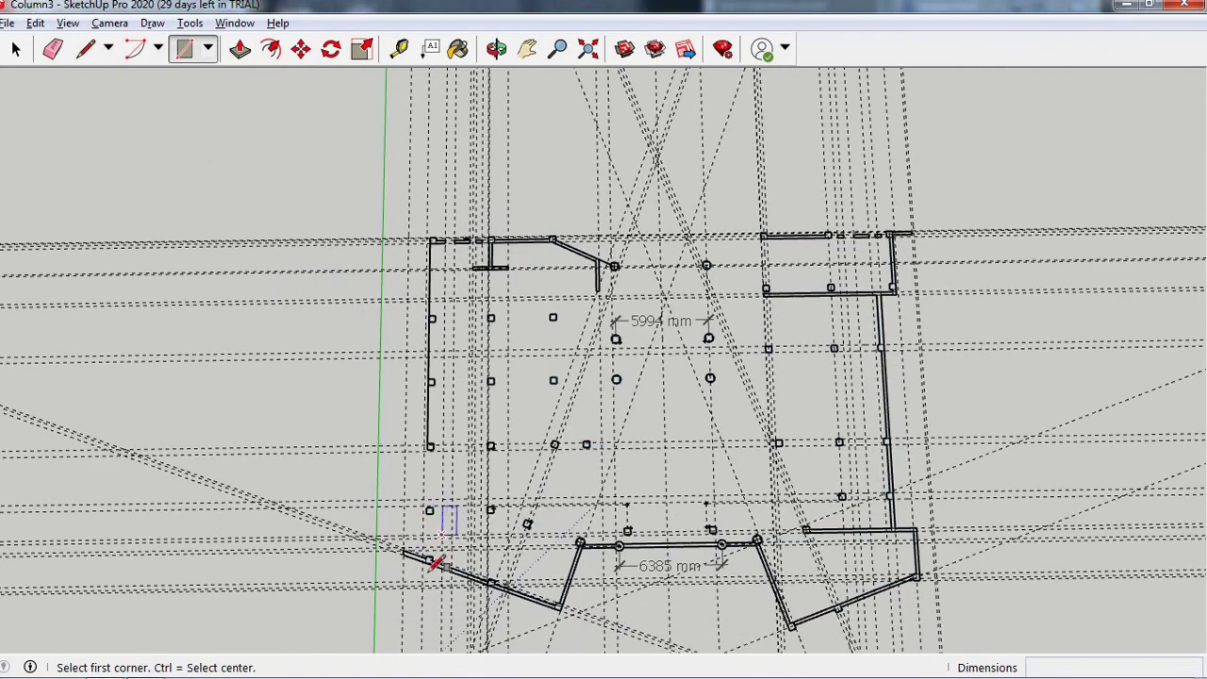
scroll(437, 563, "up", 1)
scroll(440, 564, "up", 3)
scroll(445, 553, "up", 1)
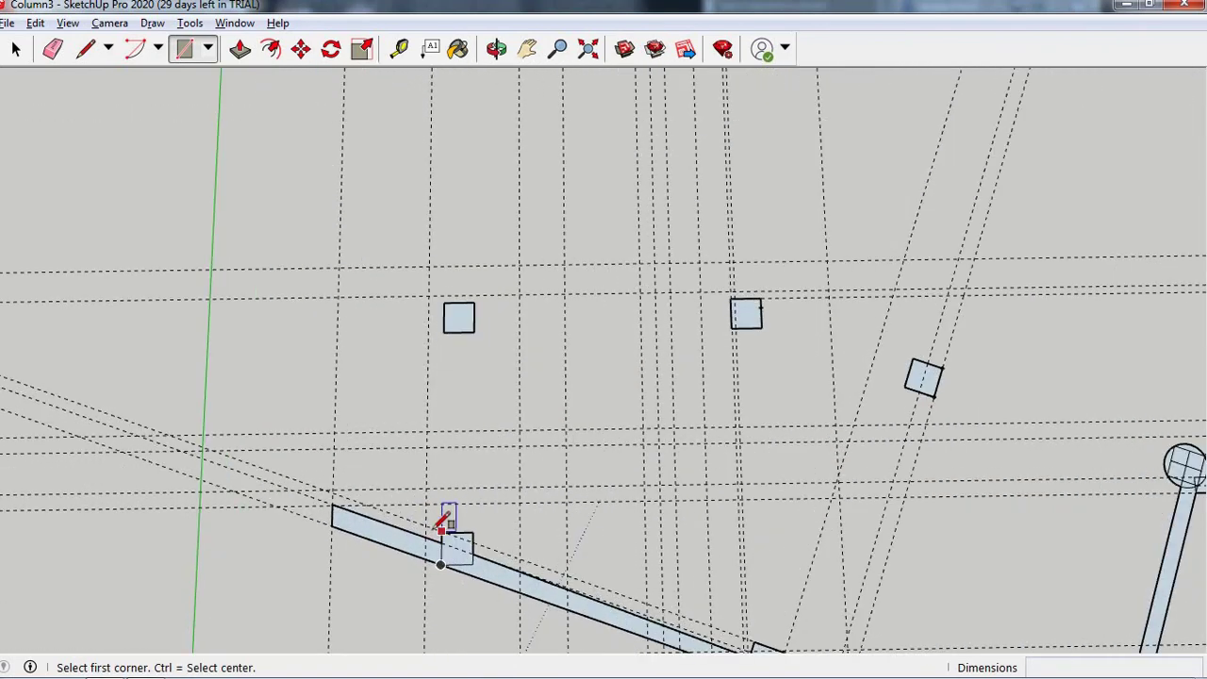
- Start the left-wall rectangle at the column corner on the lower-left angled wall
scroll(429, 535, "up", 1)
scroll(434, 524, "up", 2)
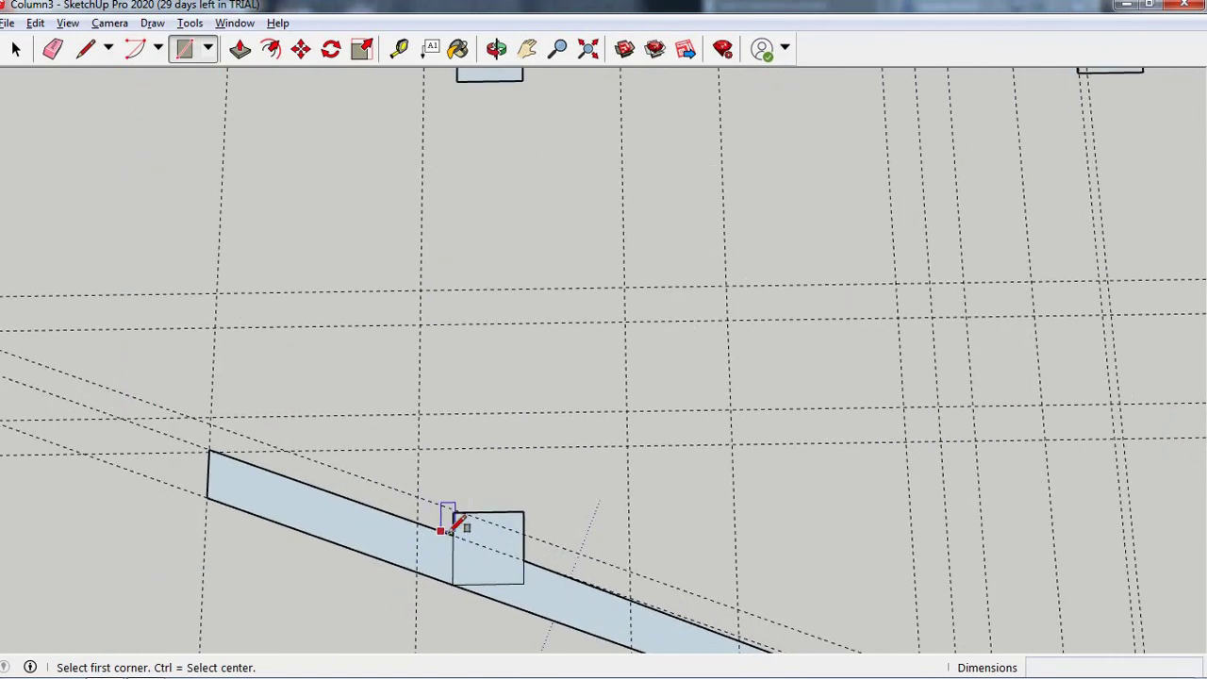
left_click(454, 534)
scroll(401, 500, "down", 1)
scroll(374, 552, "down", 1)
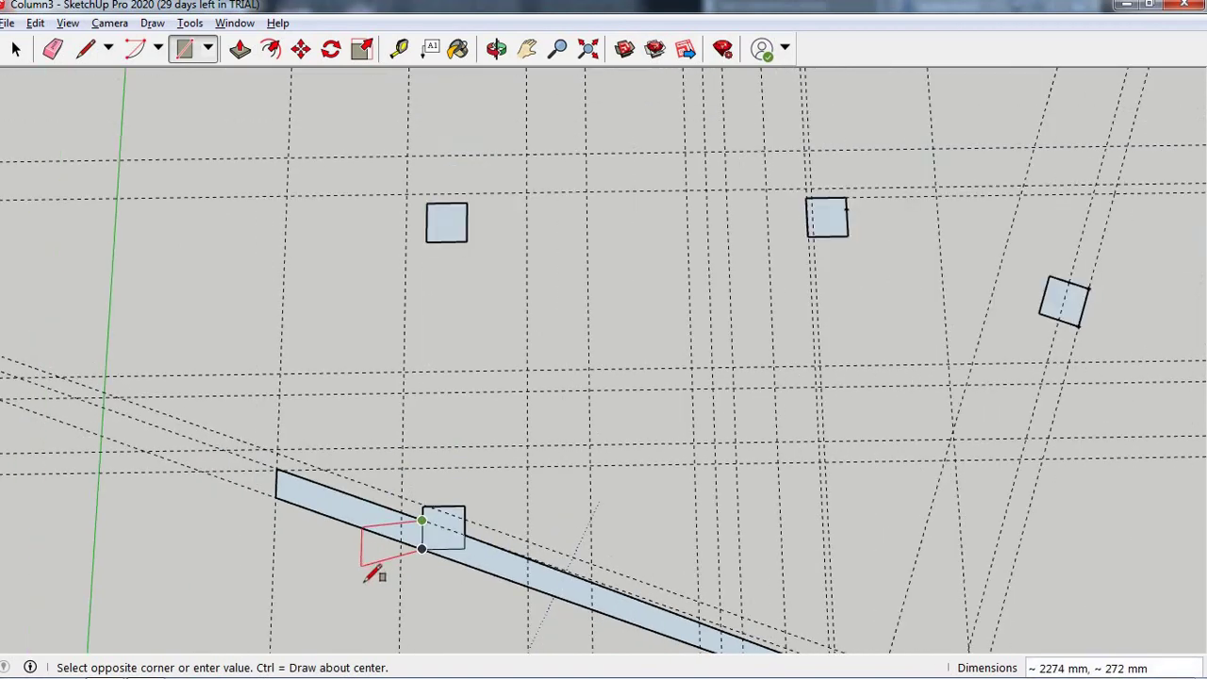
scroll(373, 556, "down", 2)
scroll(406, 311, "down", 1)
scroll(424, 363, "down", 1)
scroll(415, 366, "down", 2)
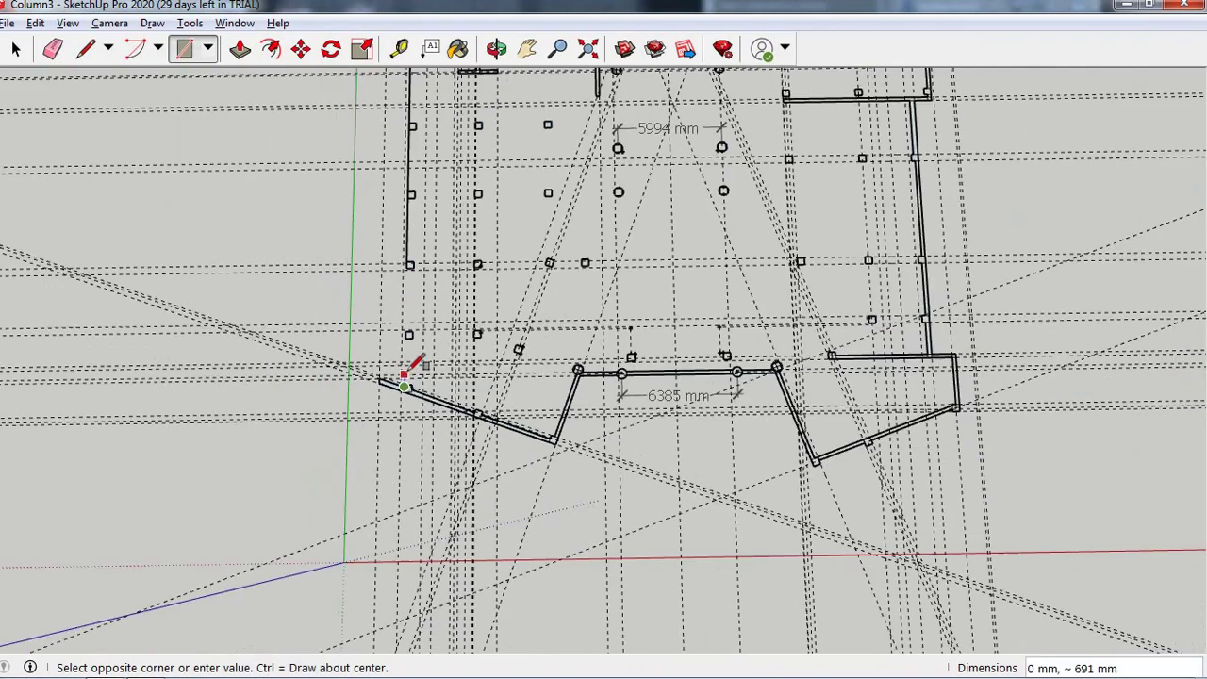
scroll(417, 321, "down", 1)
scroll(390, 114, "down", 2)
scroll(418, 122, "up", 1)
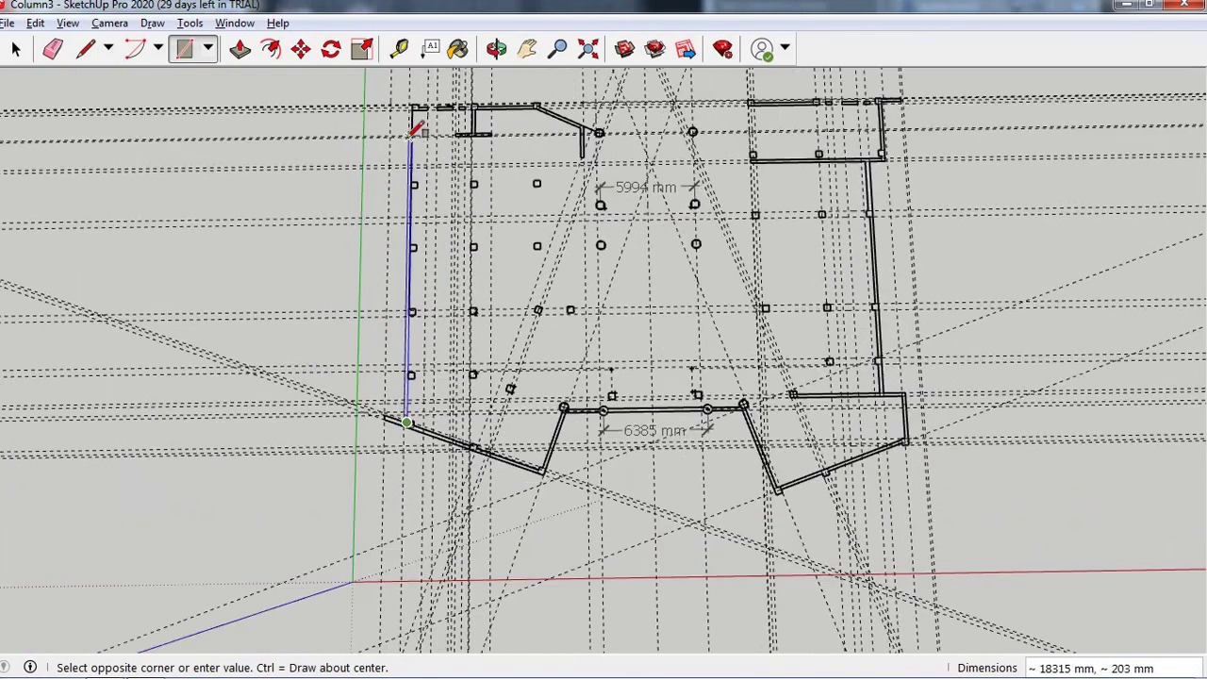
scroll(419, 188, "up", 1)
scroll(418, 189, "down", 1)
scroll(418, 183, "up", 2)
scroll(418, 161, "up", 1)
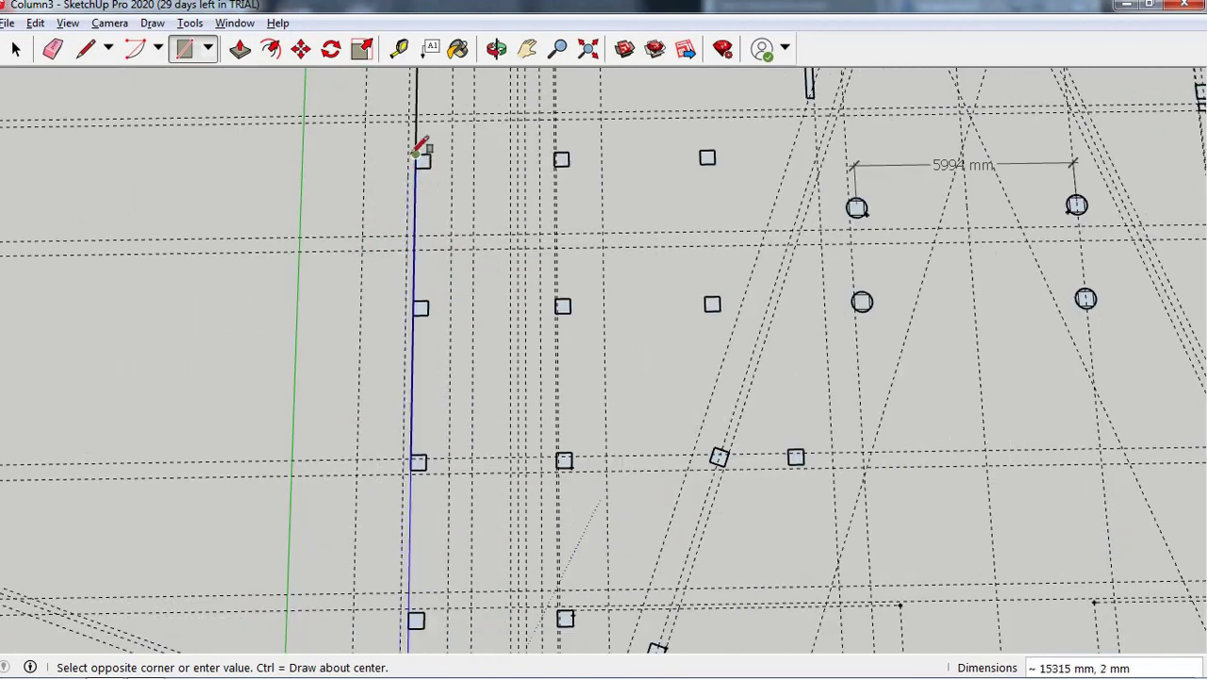
scroll(415, 151, "up", 2)
scroll(411, 149, "up", 1)
scroll(415, 146, "up", 1)
scroll(418, 143, "up", 1)
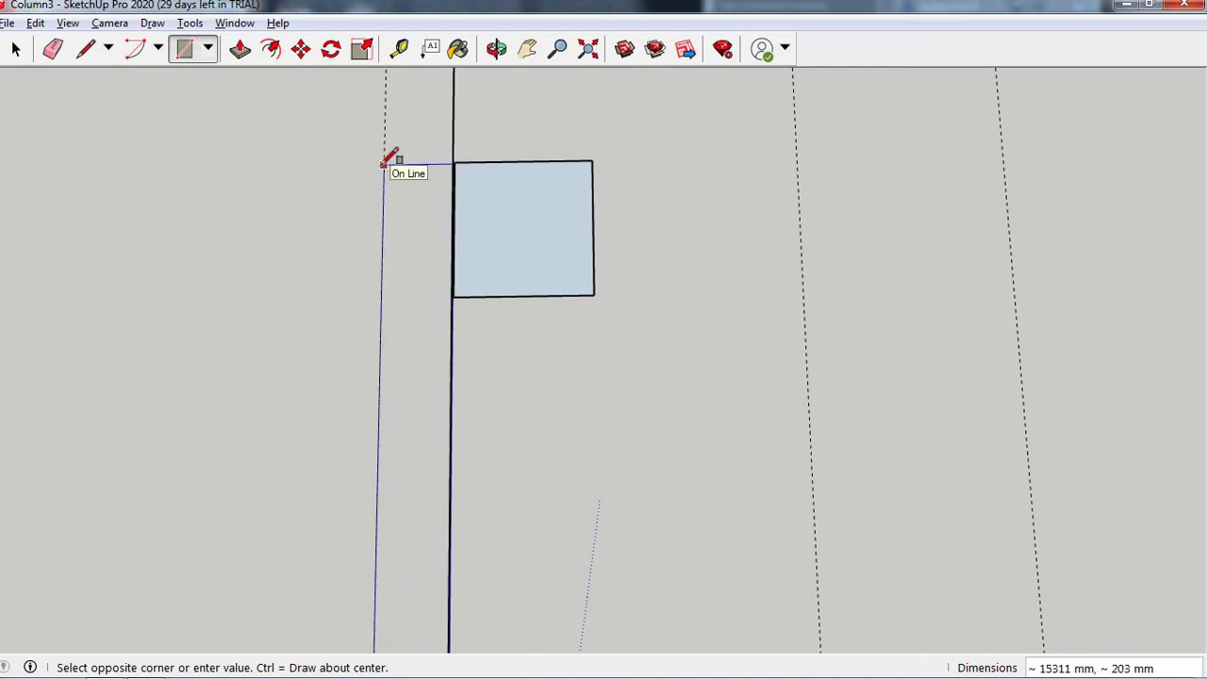
scroll(386, 162, "up", 2)
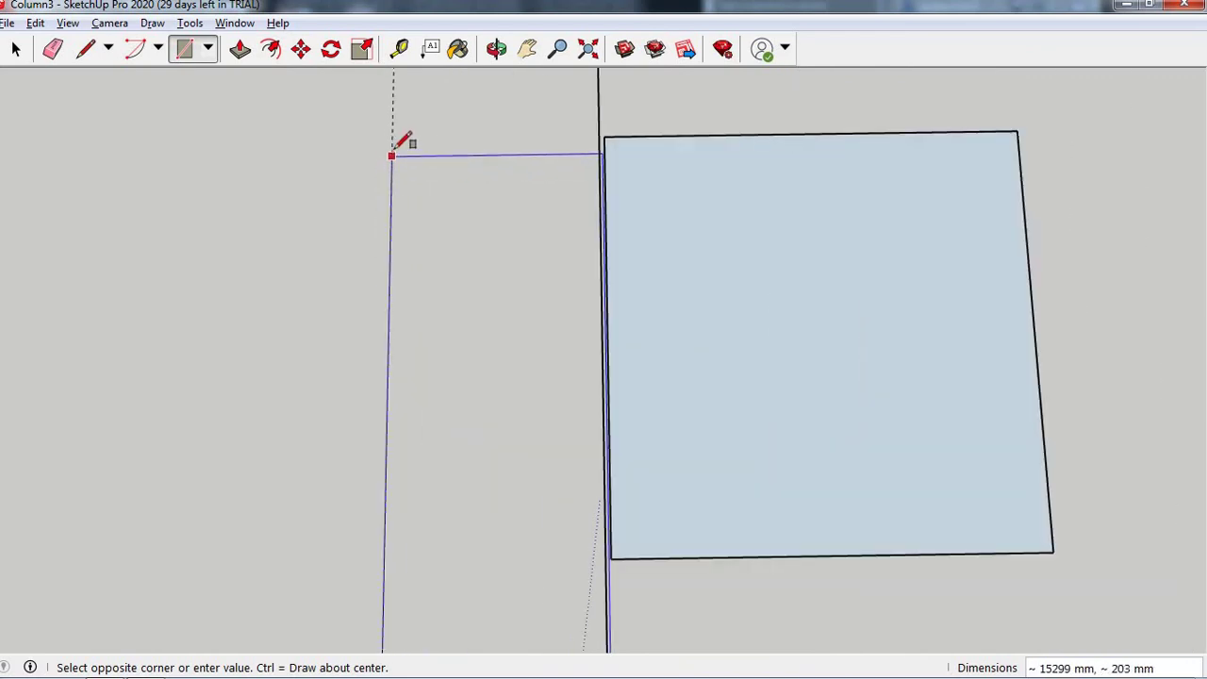
- Finish the rectangle at the top-left column, creating the narrow left-wall face
left_click(391, 141)
scroll(392, 132, "down", 3)
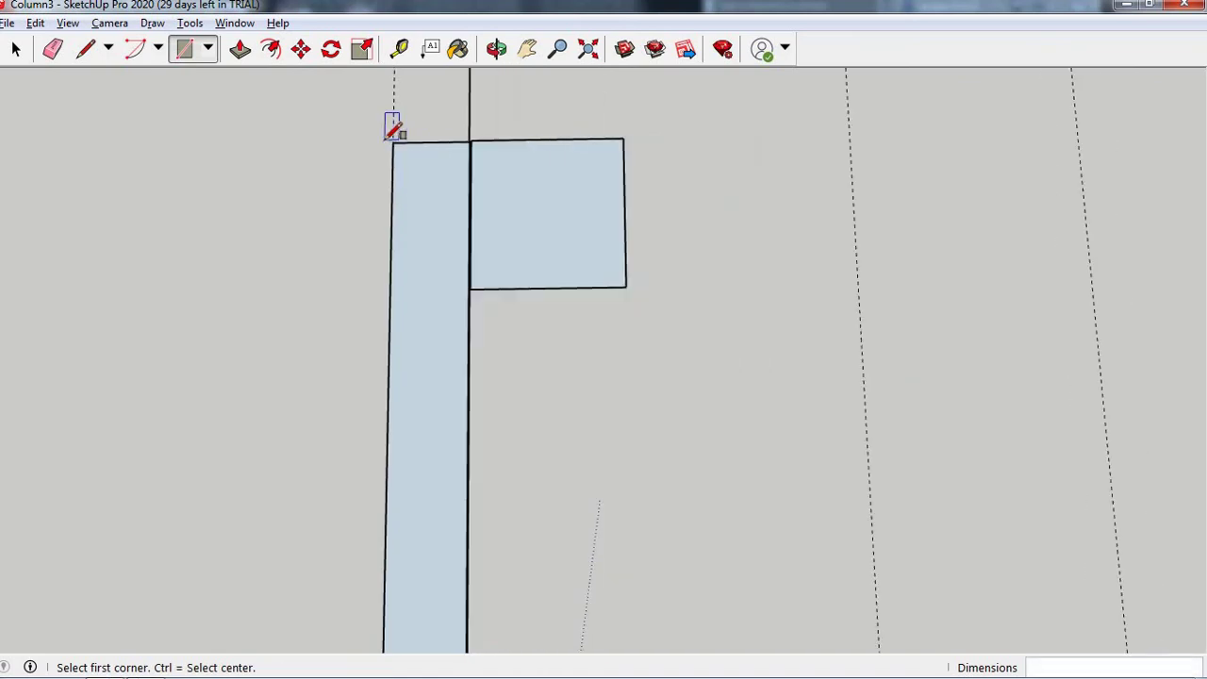
scroll(396, 142, "down", 2)
scroll(533, 321, "down", 3)
scroll(604, 401, "down", 2)
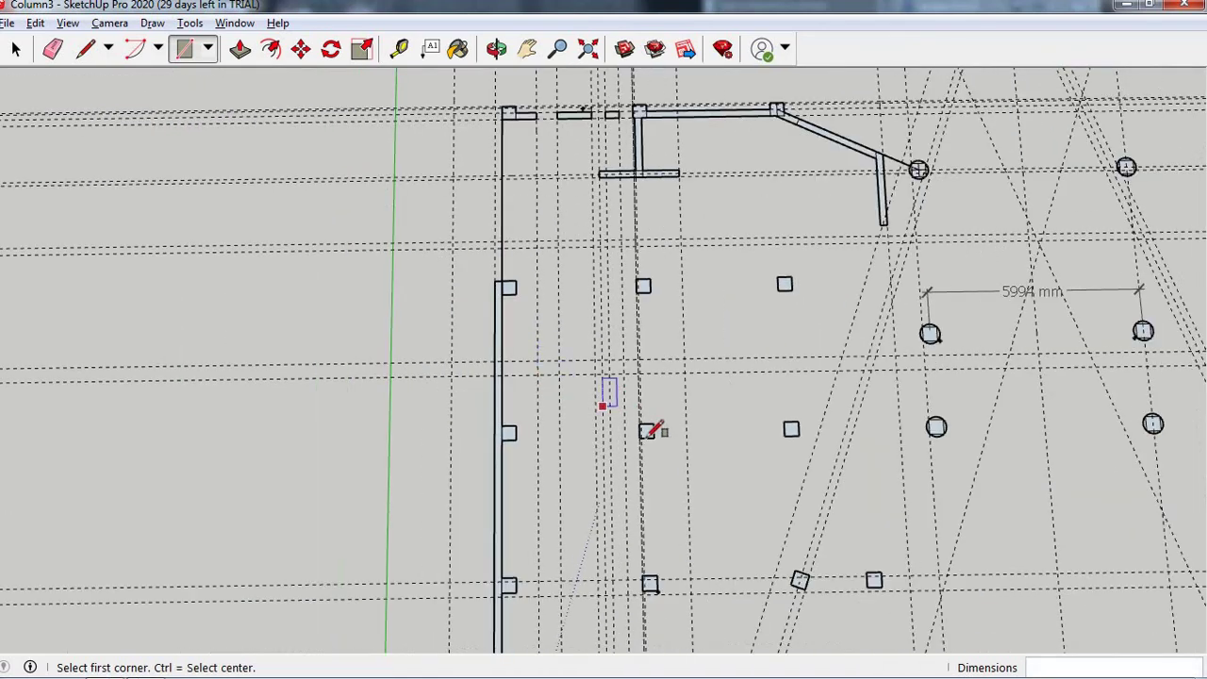
scroll(627, 436, "down", 3)
scroll(660, 449, "down", 1)
scroll(484, 349, "down", 2)
scroll(632, 418, "down", 1)
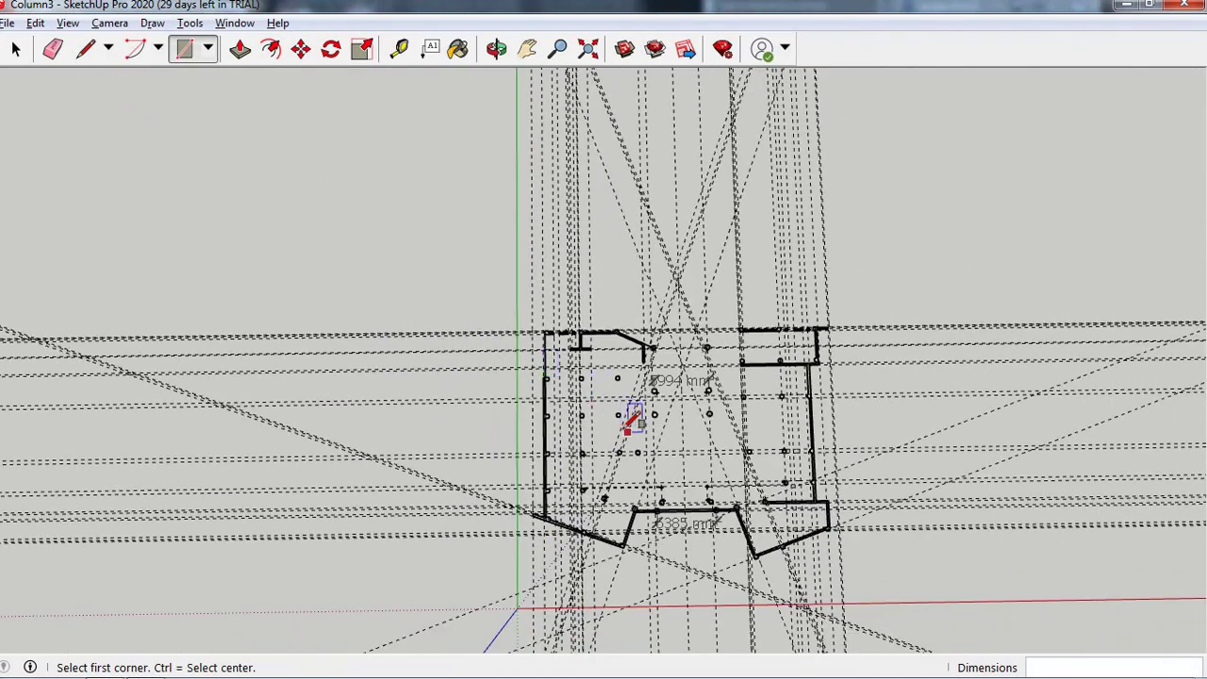
scroll(603, 390, "up", 2)
scroll(645, 375, "down", 2)
scroll(645, 367, "up", 2)
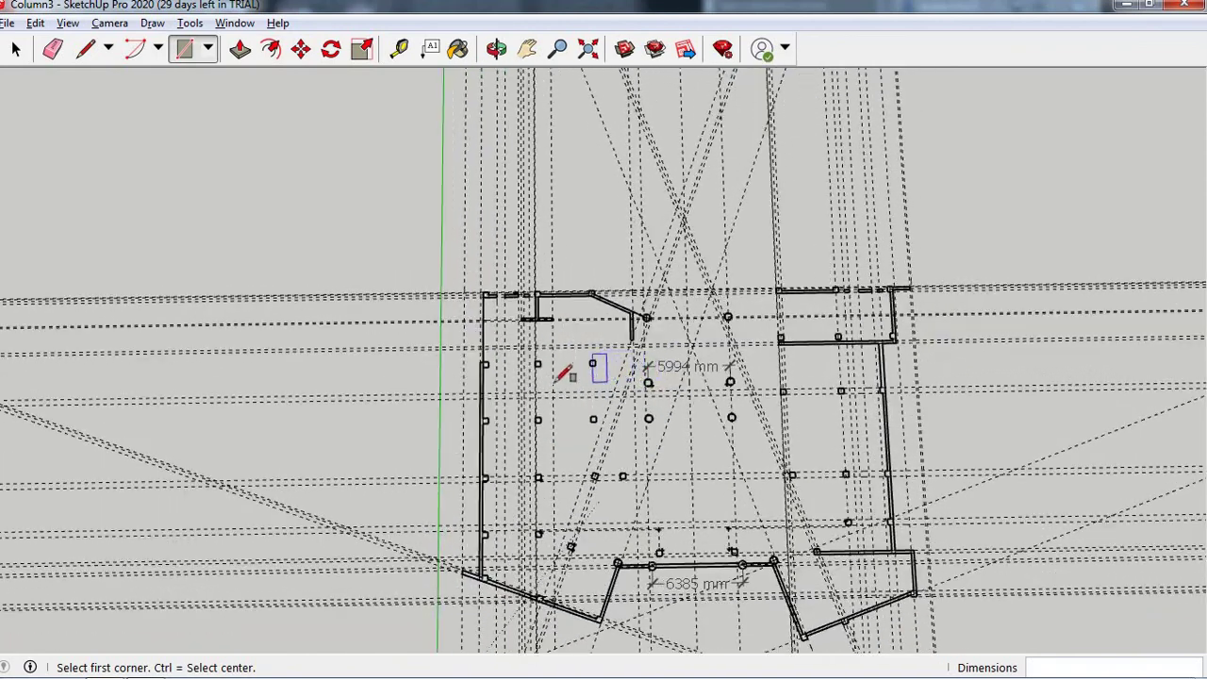
scroll(528, 358, "up", 2)
scroll(464, 299, "up", 1)
scroll(469, 295, "up", 1)
scroll(528, 330, "up", 1)
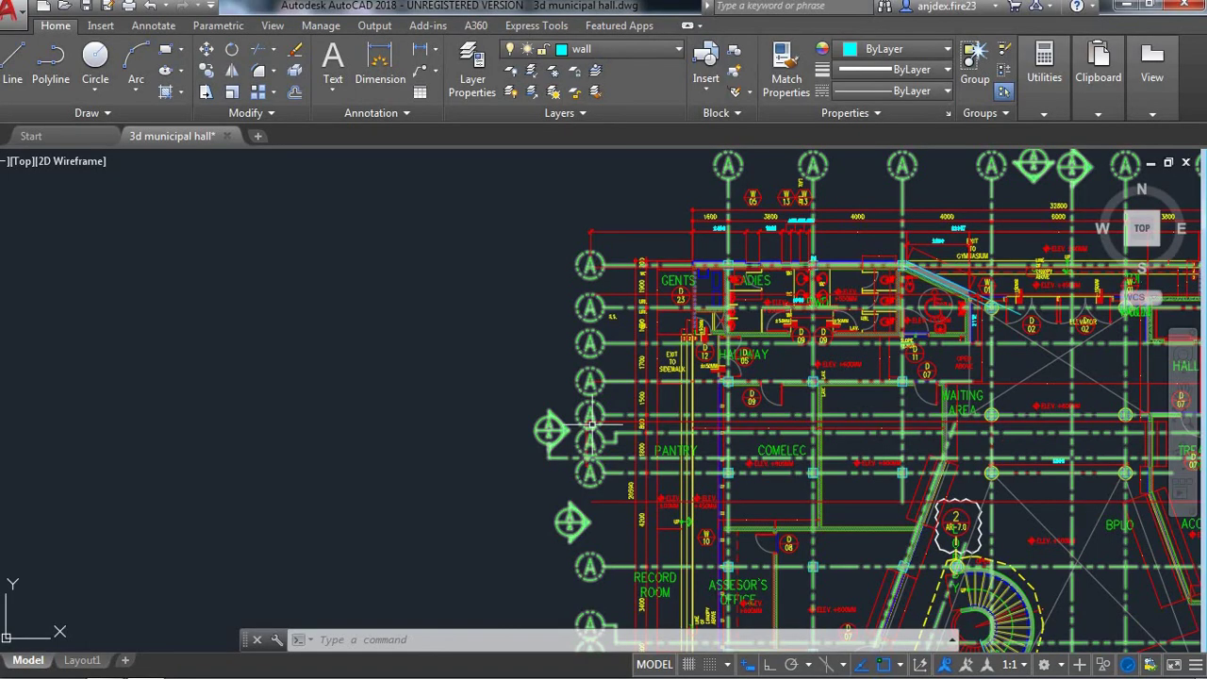
scroll(717, 325, "up", 1)
- Zoom over the SketchUp walls, then bring up 3d municipal hall.dwg in AutoCAD
scroll(717, 326, "up", 3)
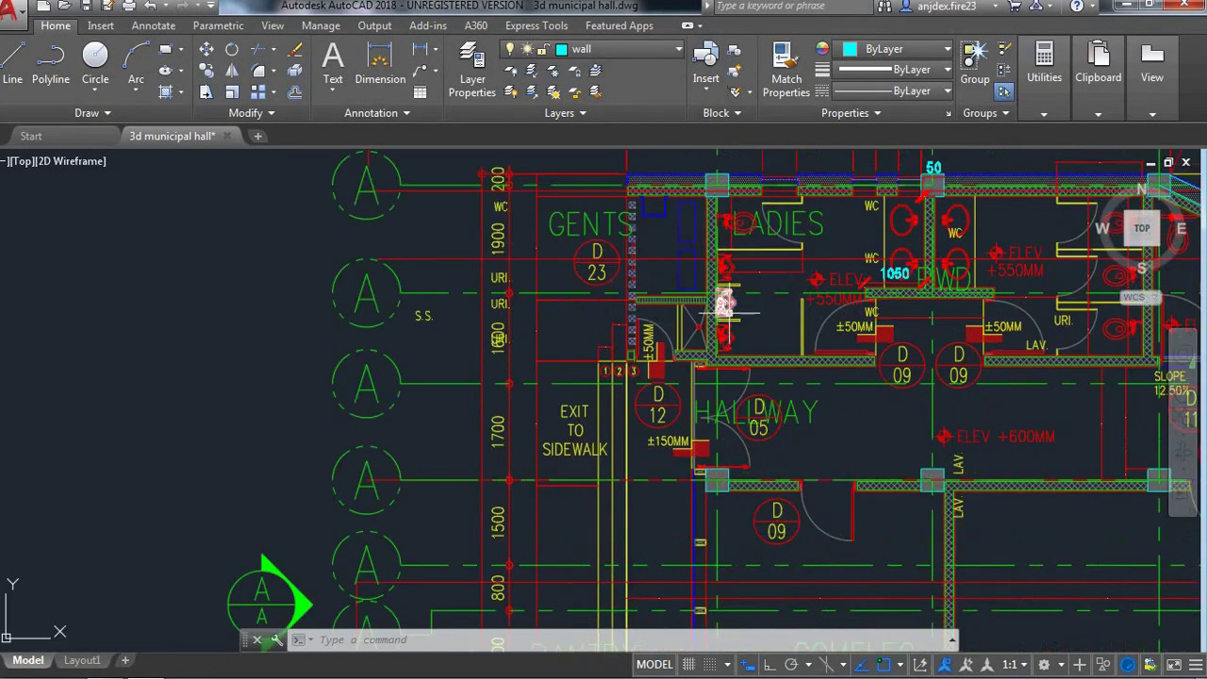
scroll(717, 325, "up", 4)
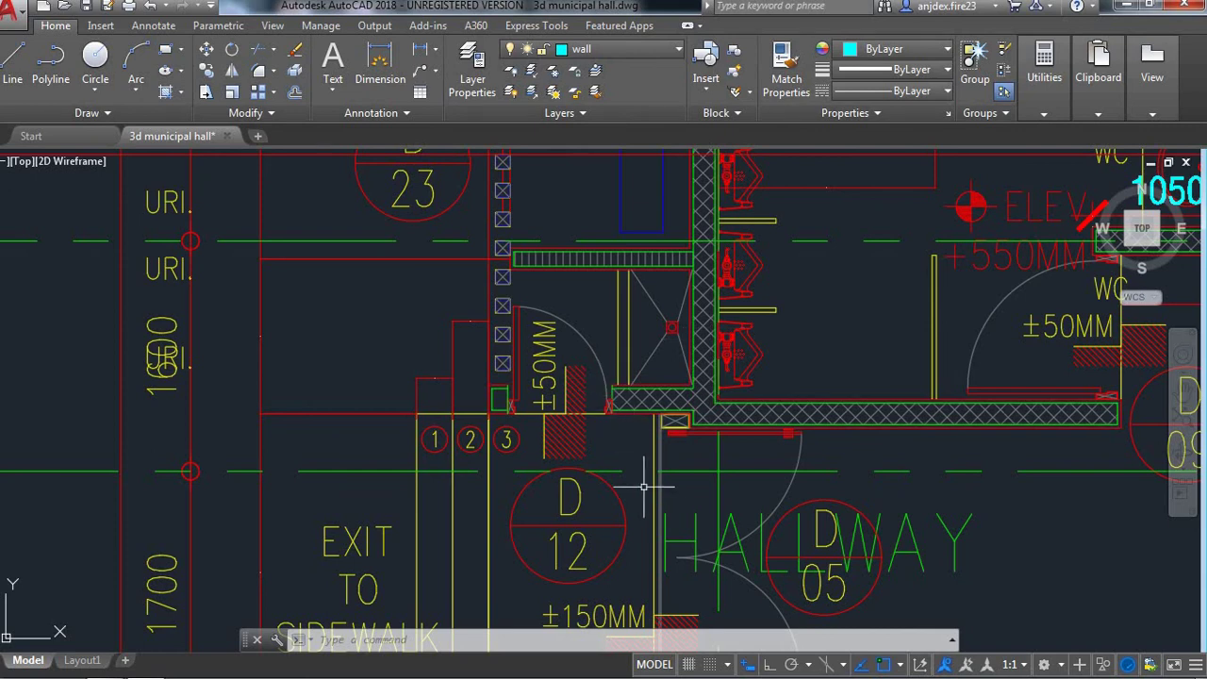
scroll(651, 405, "down", 5)
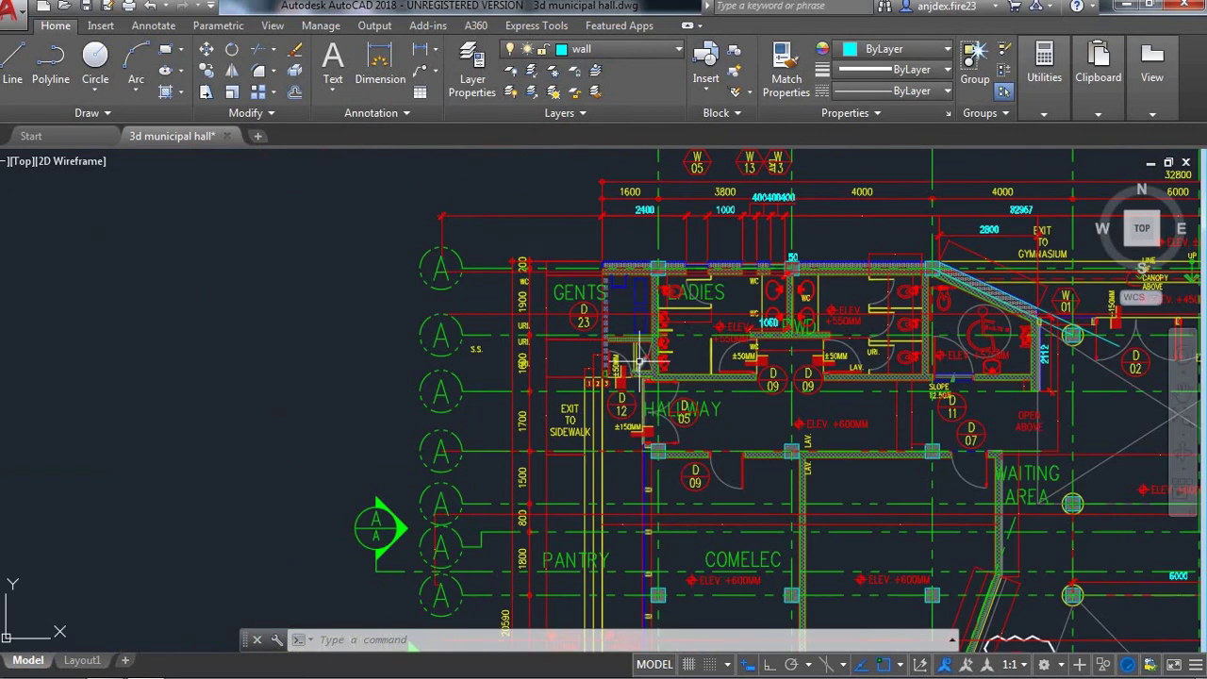
scroll(658, 451, "up", 3)
scroll(660, 451, "up", 2)
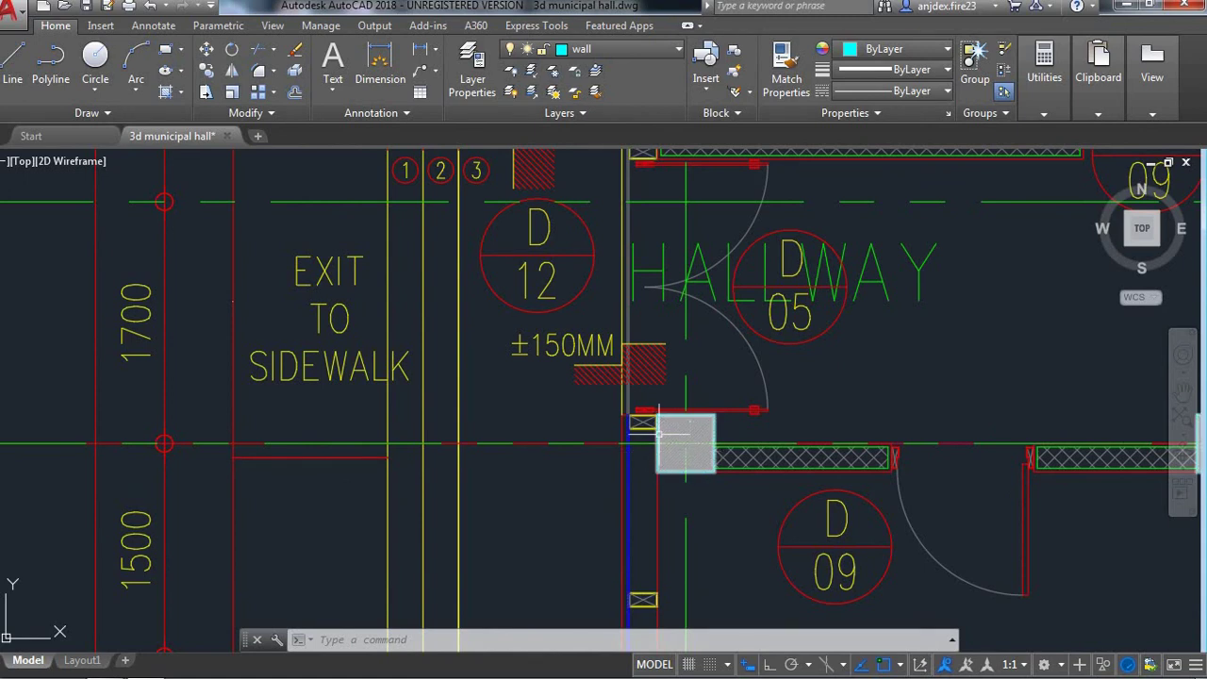
scroll(649, 371, "down", 2)
scroll(648, 378, "down", 2)
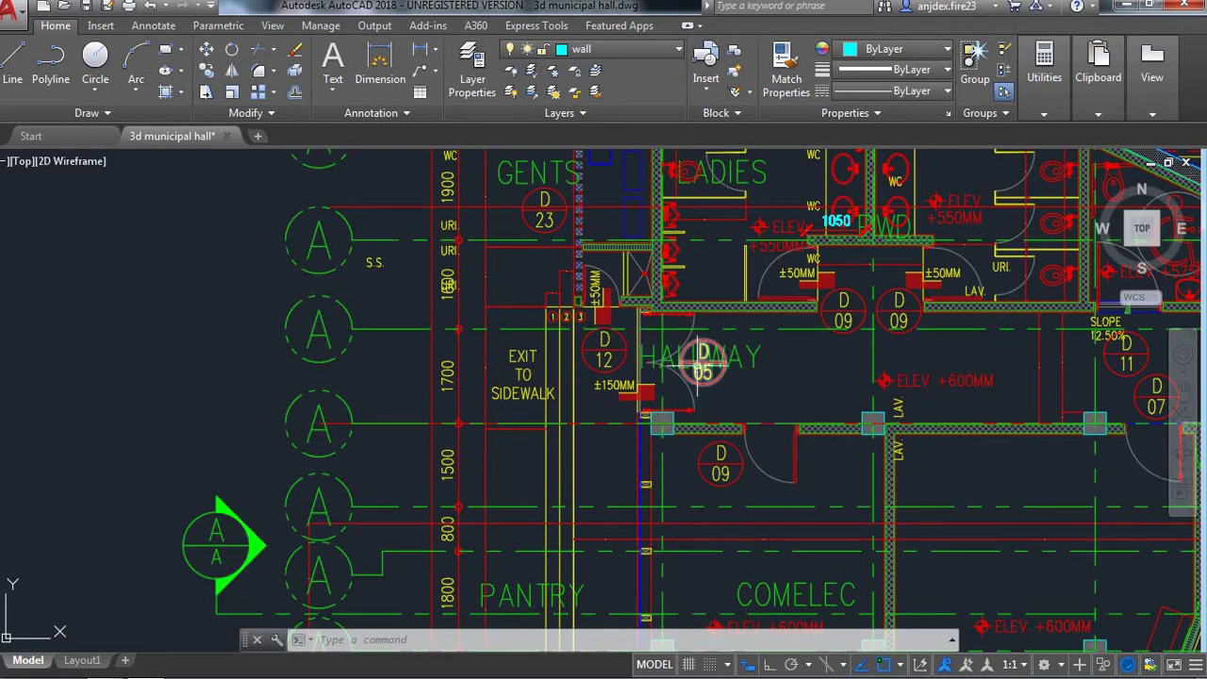
scroll(804, 355, "down", 3)
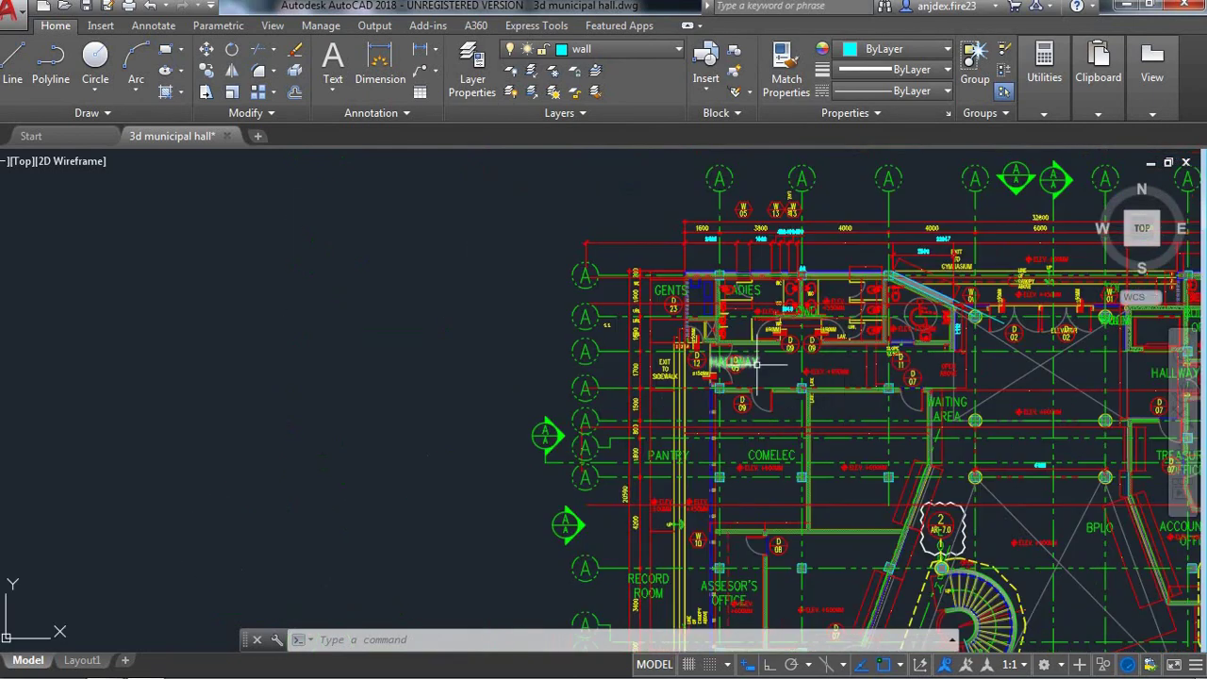
scroll(934, 353, "up", 3)
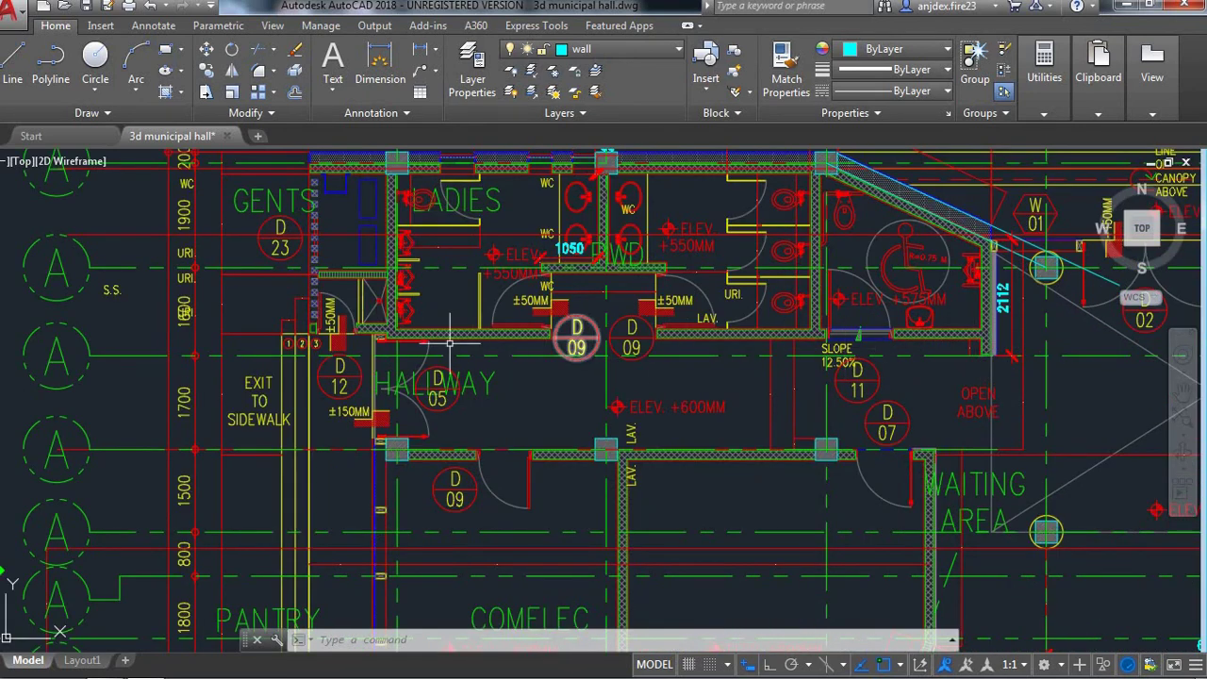
scroll(387, 346, "up", 2)
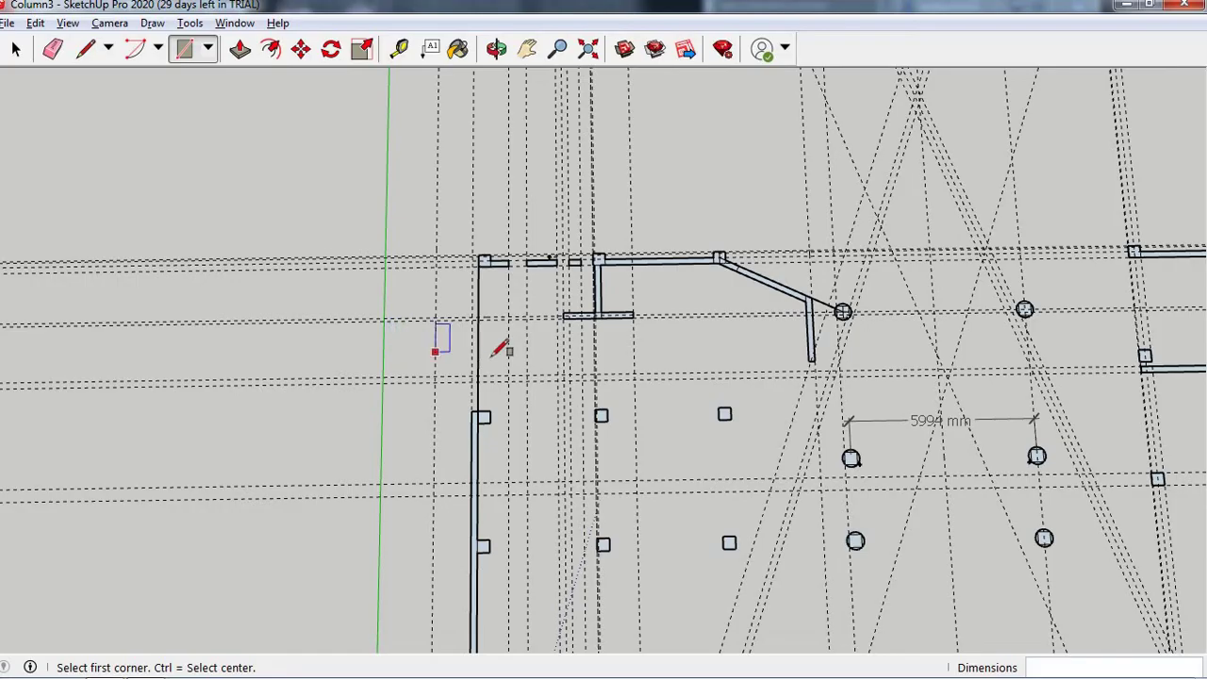
scroll(796, 367, "up", 3)
scroll(834, 357, "up", 2)
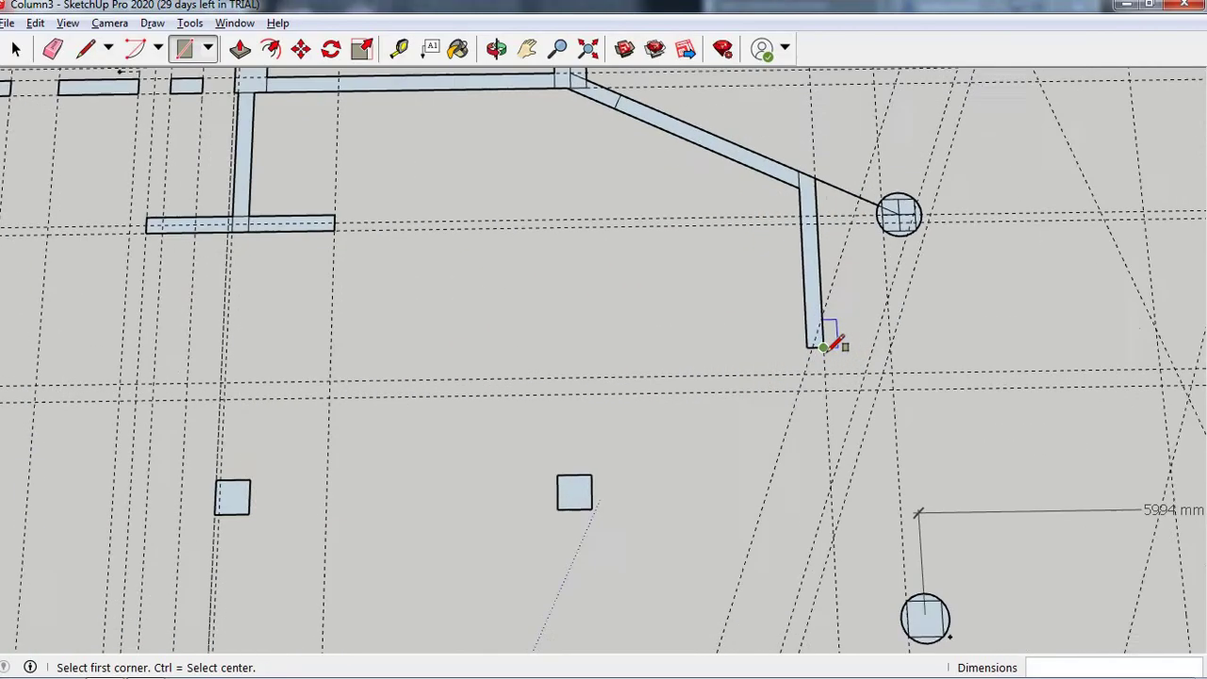
scroll(828, 339, "up", 1)
key("alt+Tab")
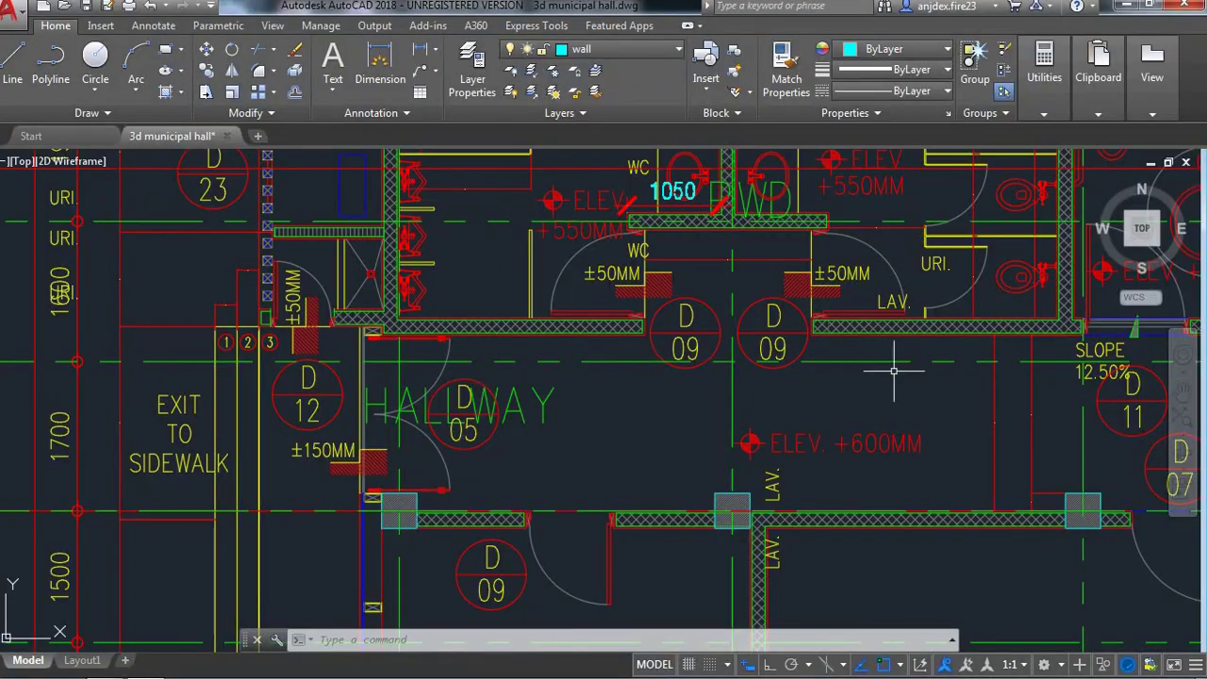
scroll(533, 355, "down", 5)
scroll(442, 330, "up", 4)
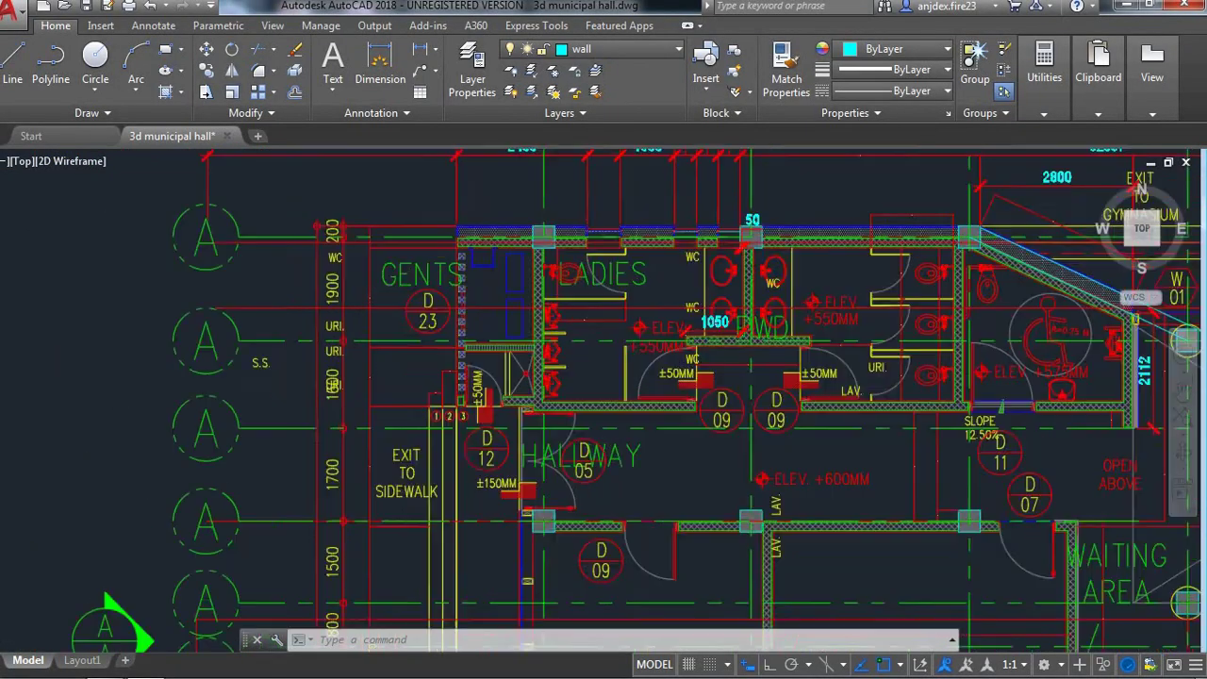
scroll(452, 302, "up", 3)
scroll(490, 306, "down", 4)
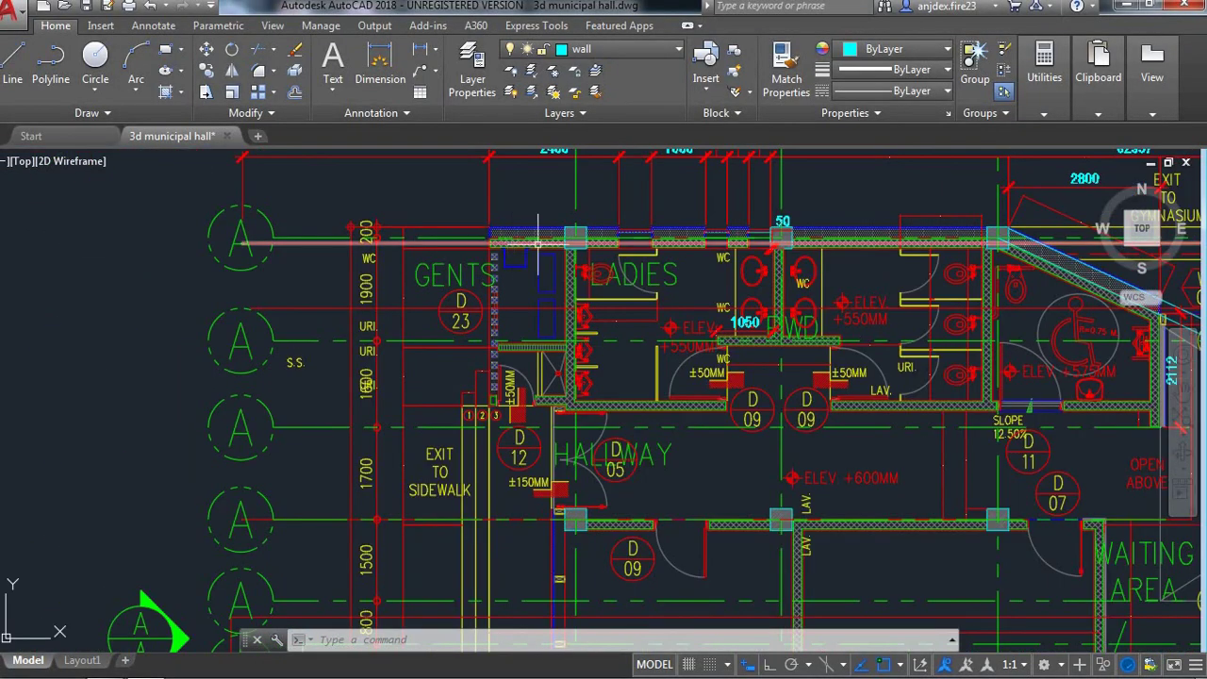
left_click(569, 255)
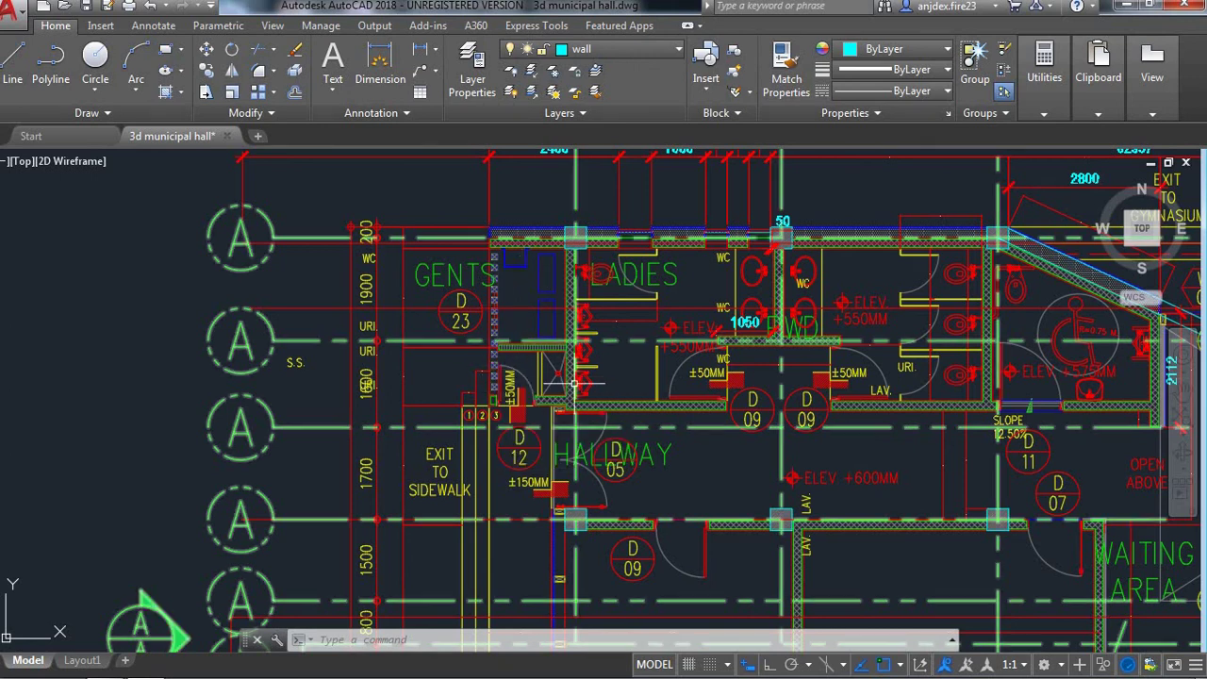
scroll(585, 533, "up", 5)
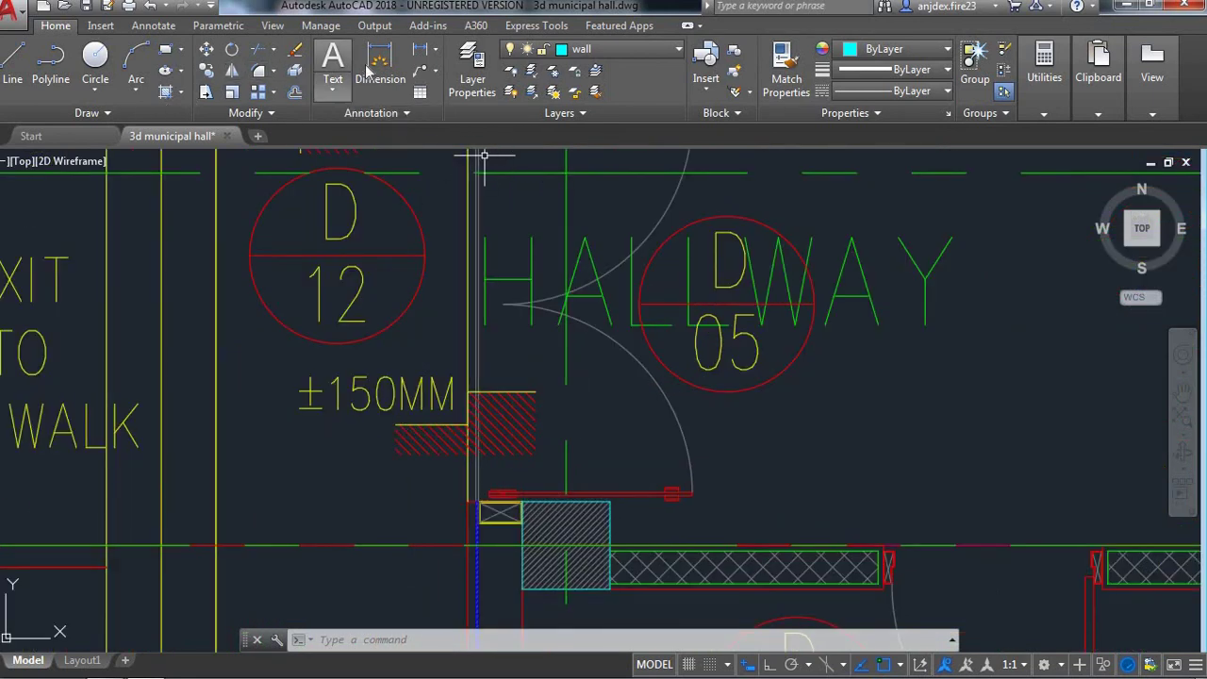
left_click(380, 62)
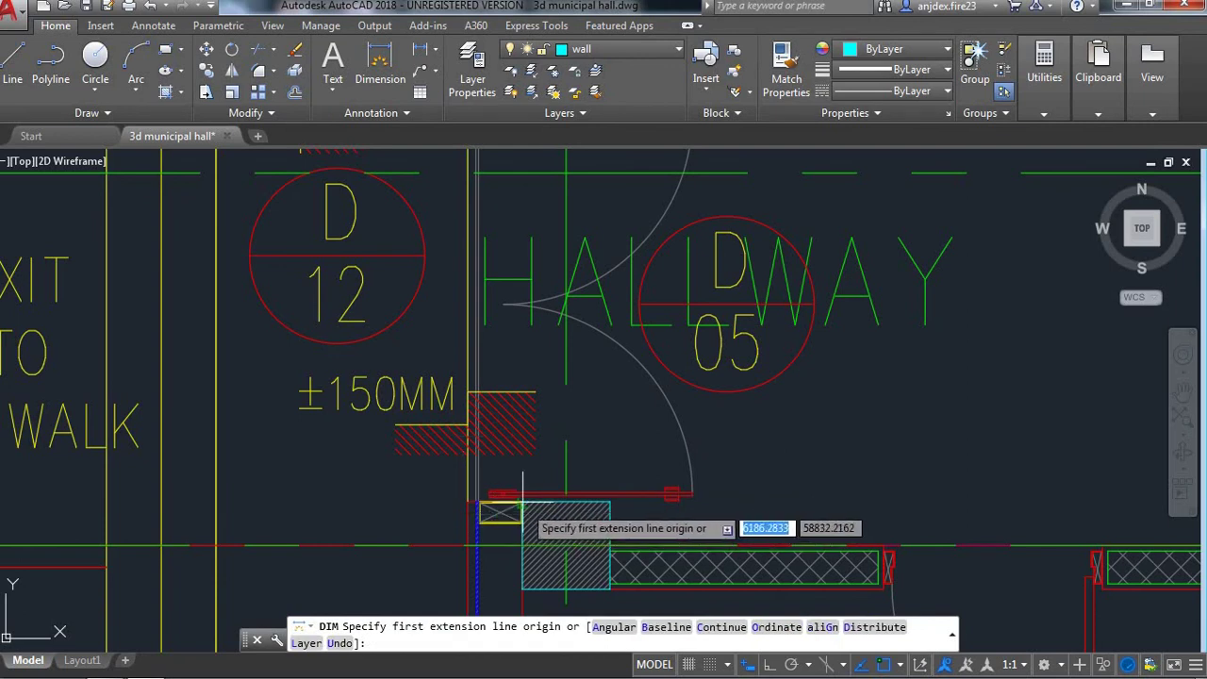
left_click(481, 510)
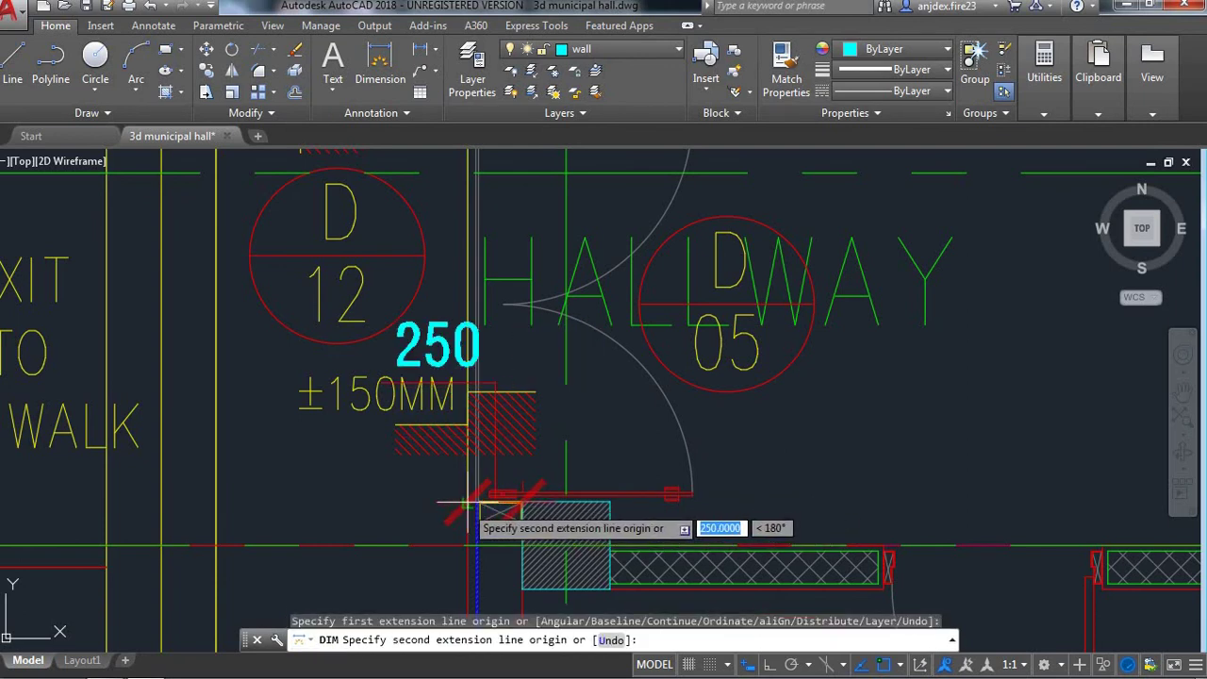
scroll(434, 443, "down", 5)
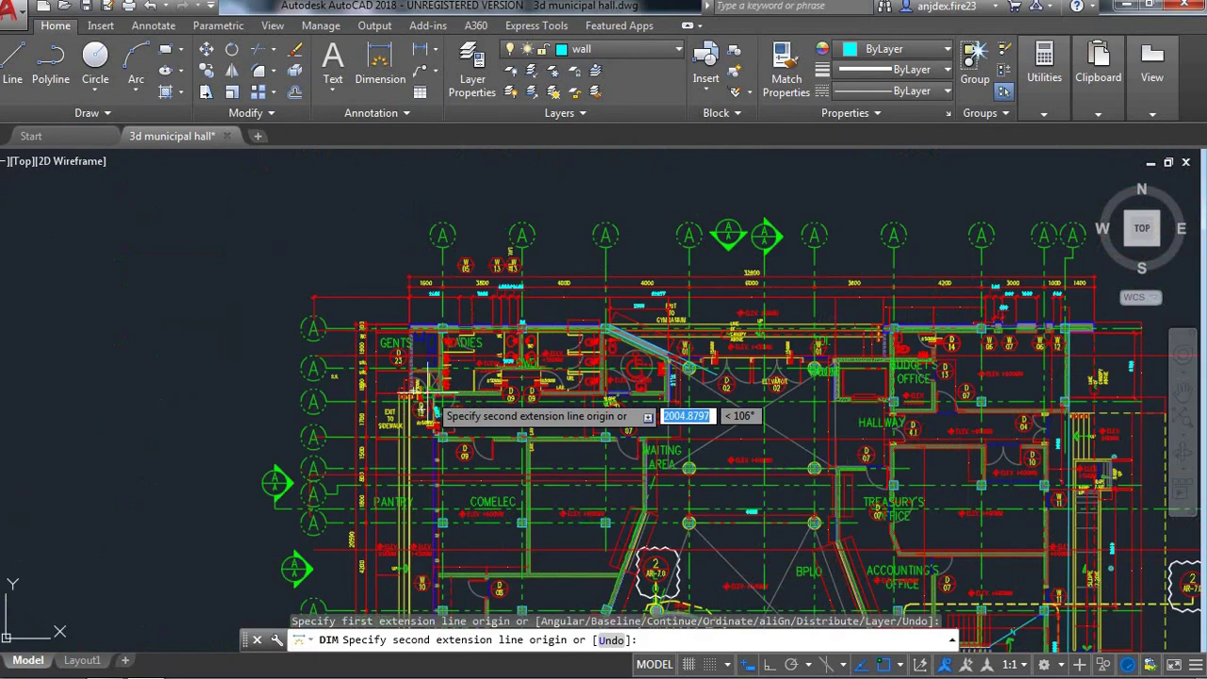
key("Escape")
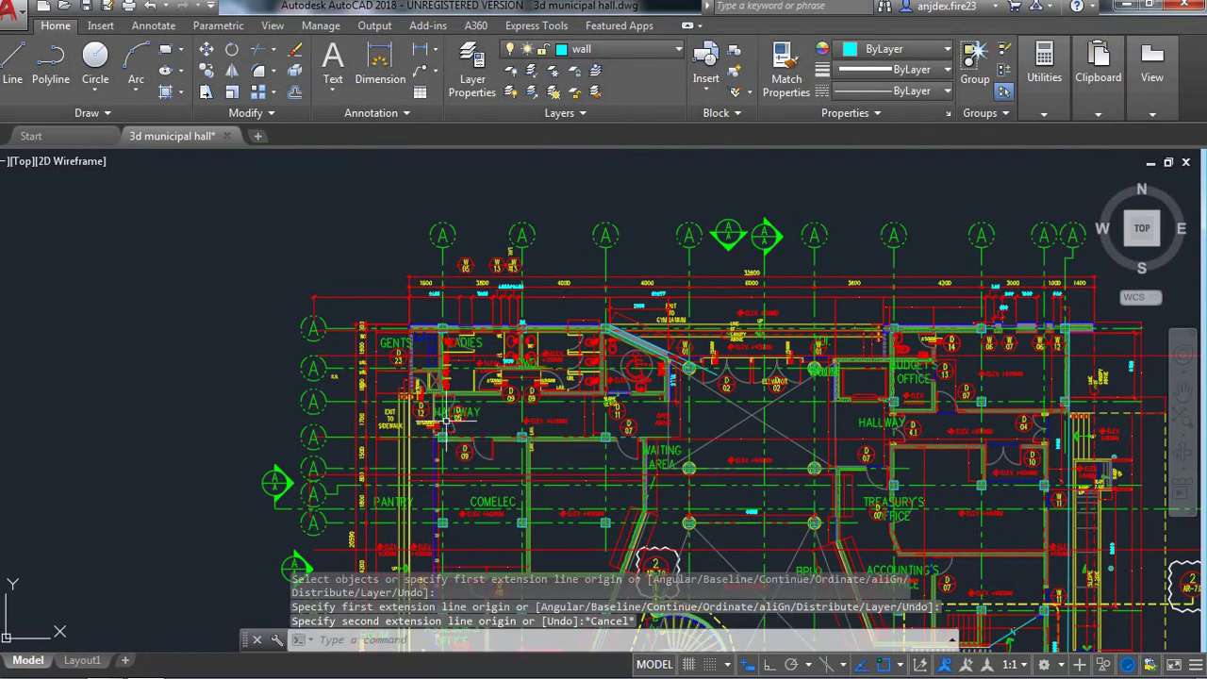
scroll(443, 425, "up", 5)
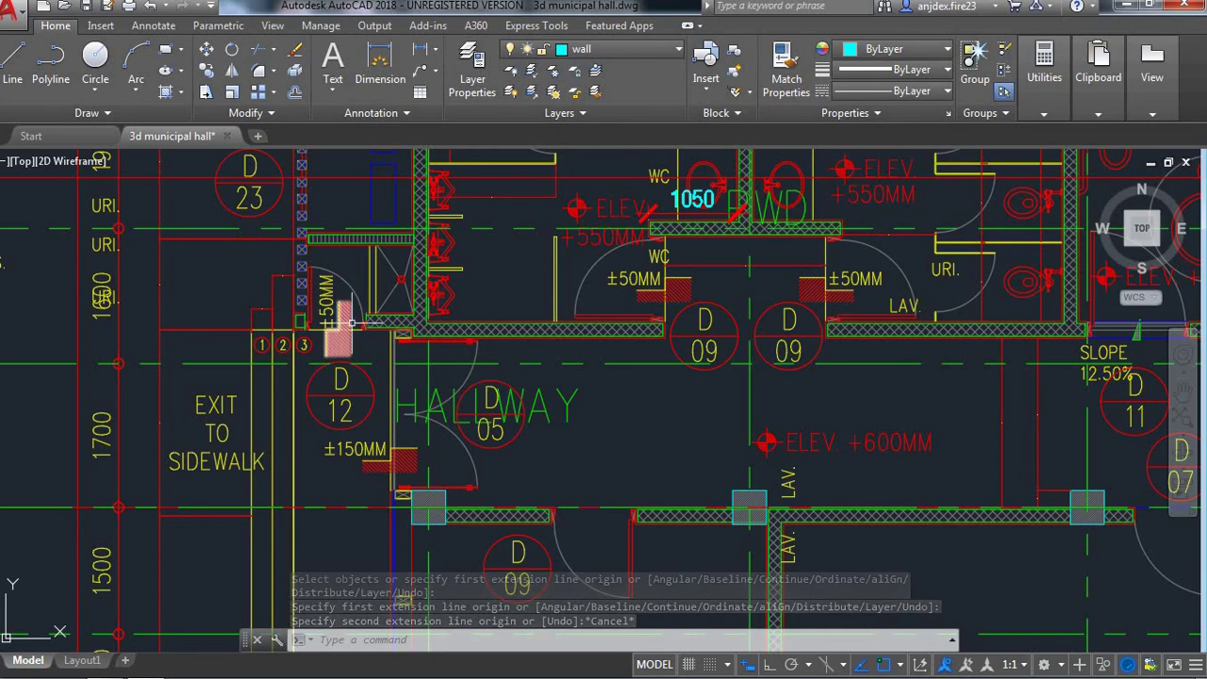
scroll(349, 325, "down", 3)
scroll(374, 273, "down", 4)
scroll(375, 274, "up", 4)
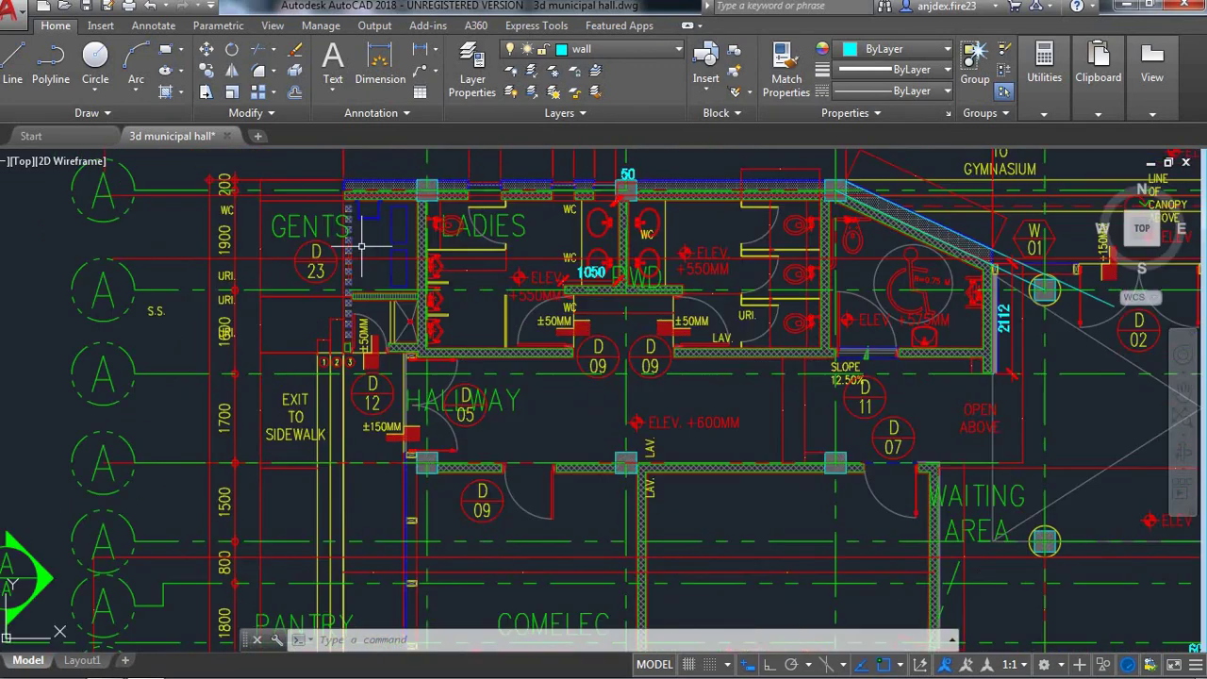
scroll(350, 209, "up", 3)
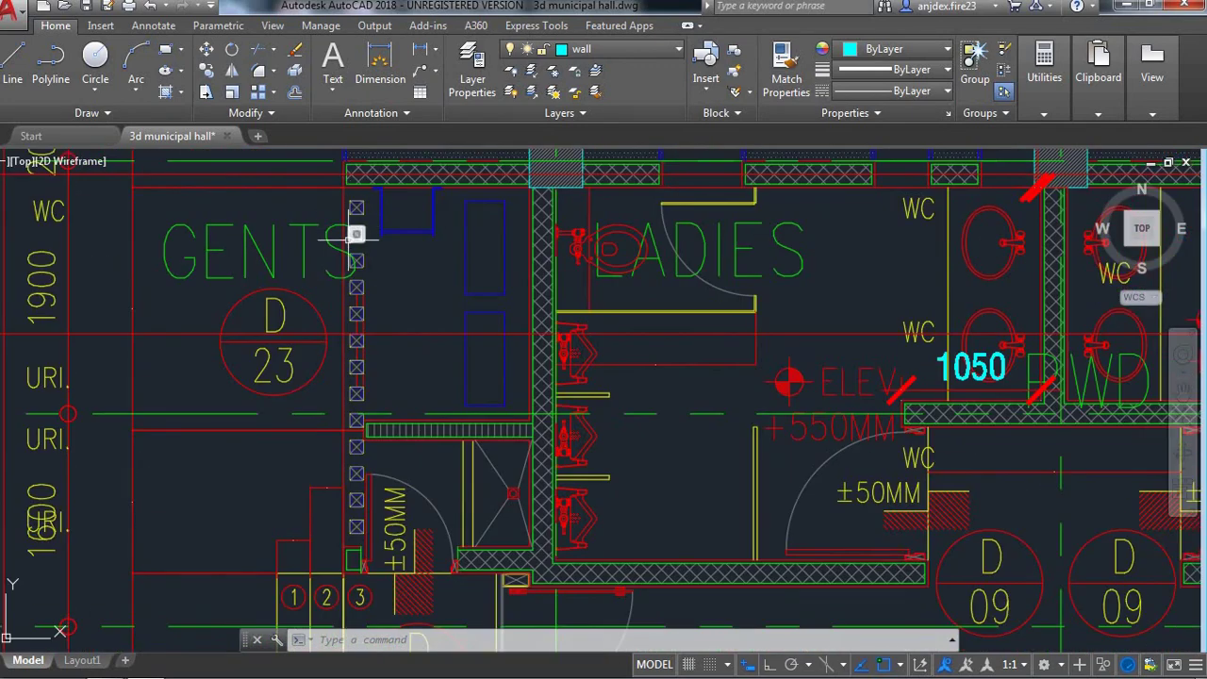
scroll(358, 278, "down", 2)
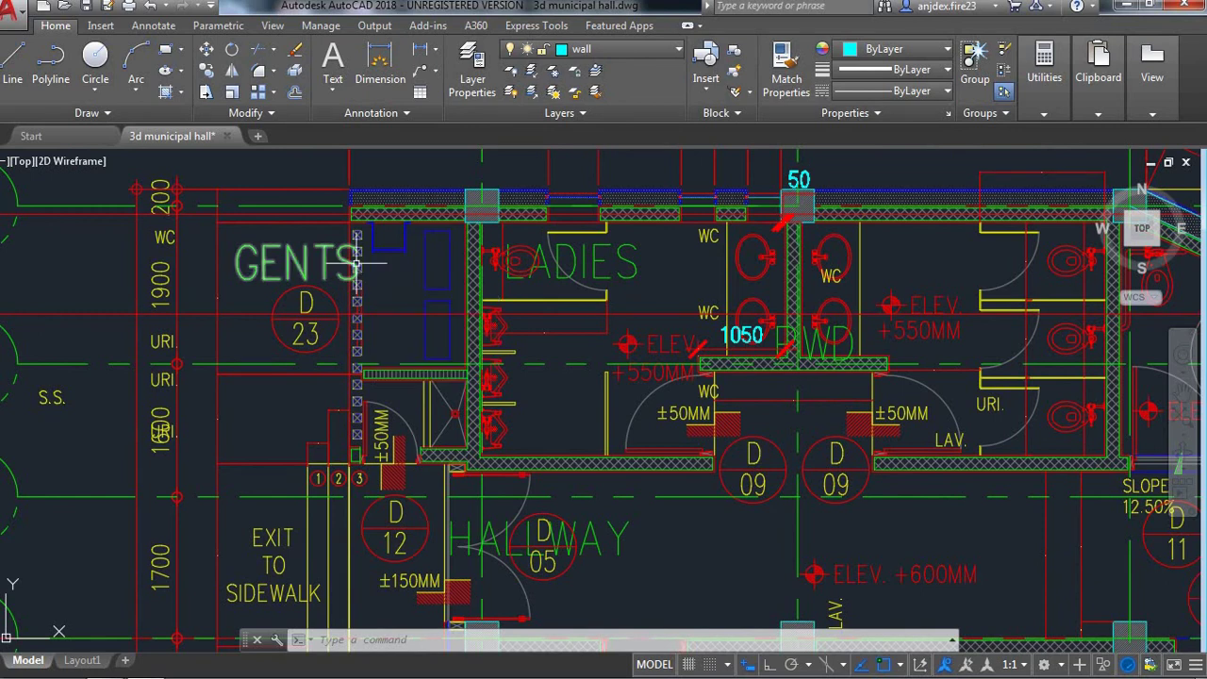
scroll(357, 276, "down", 3)
scroll(357, 265, "up", 2)
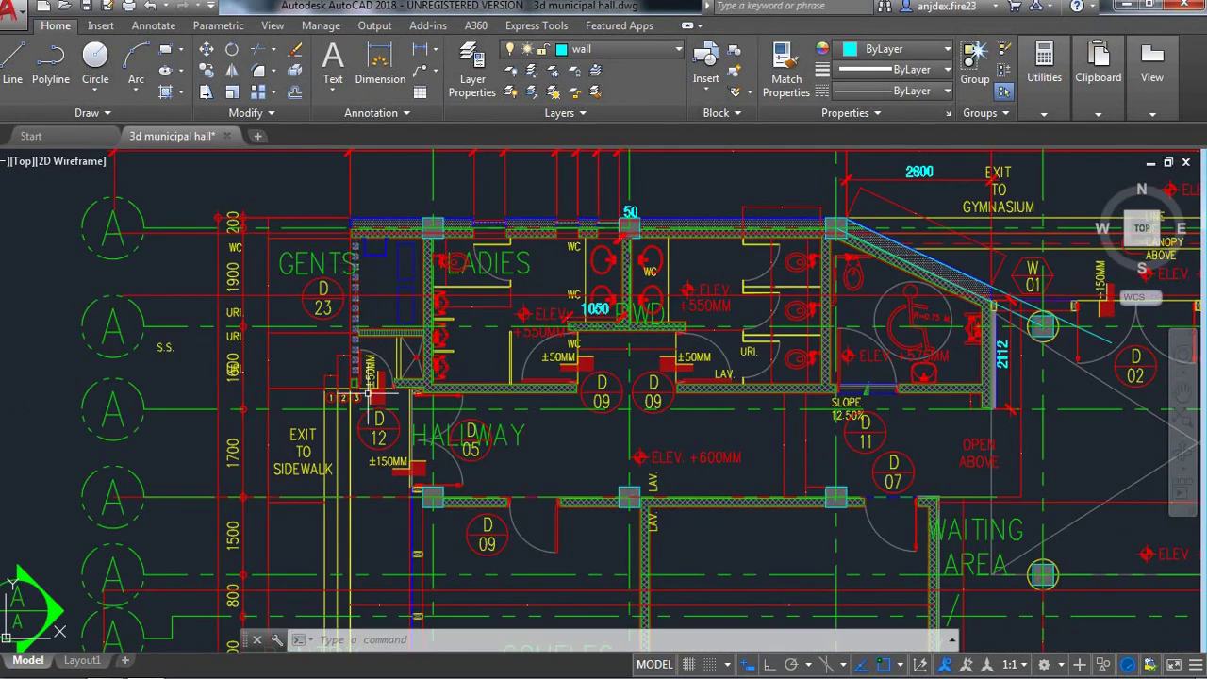
scroll(417, 462, "up", 4)
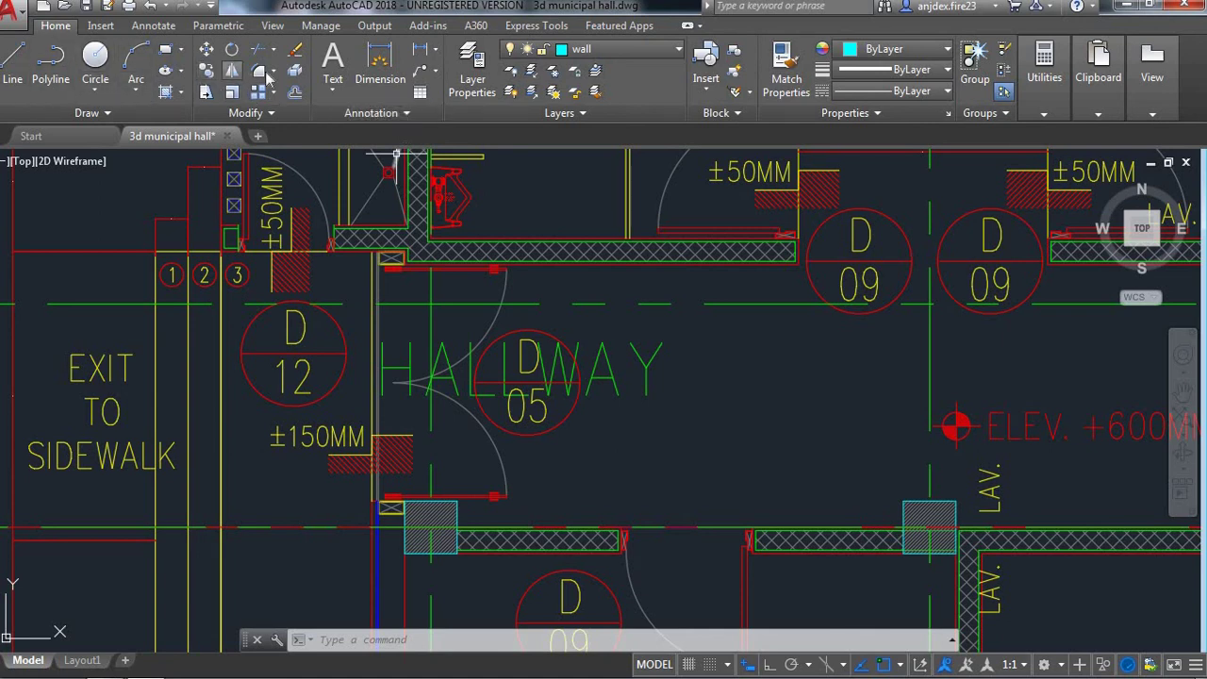
- Place a 1906 dimension from the hallway column corner to the wall corner above
left_click(377, 64)
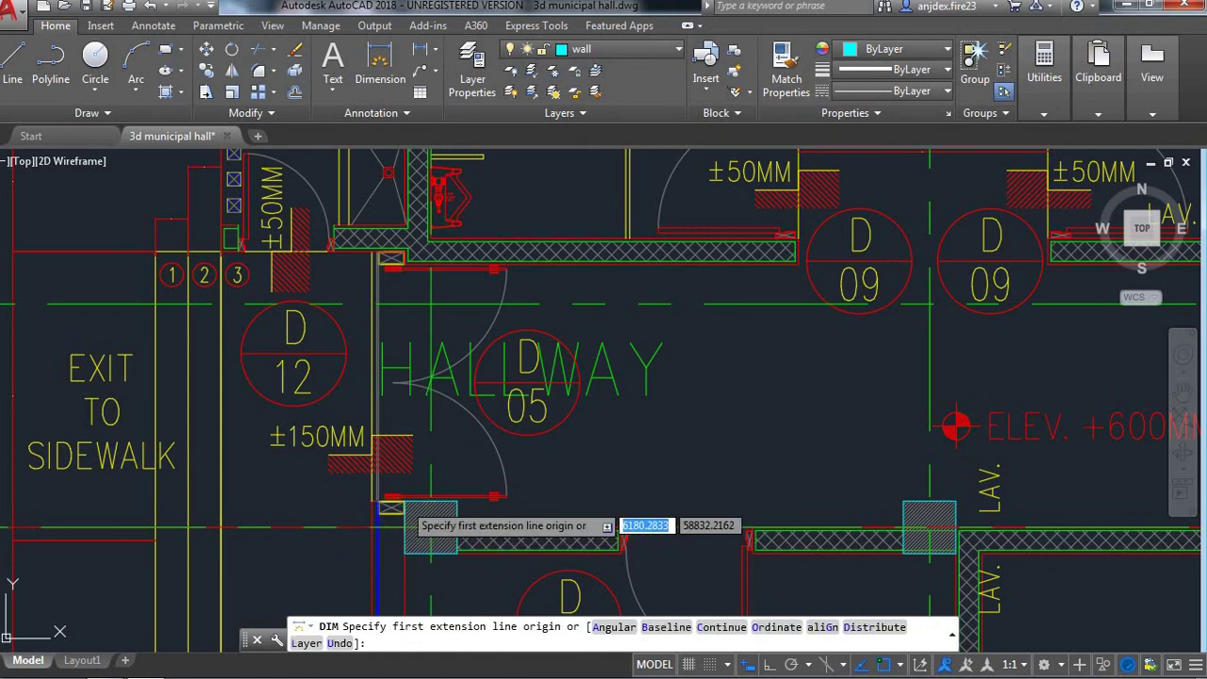
left_click(391, 508)
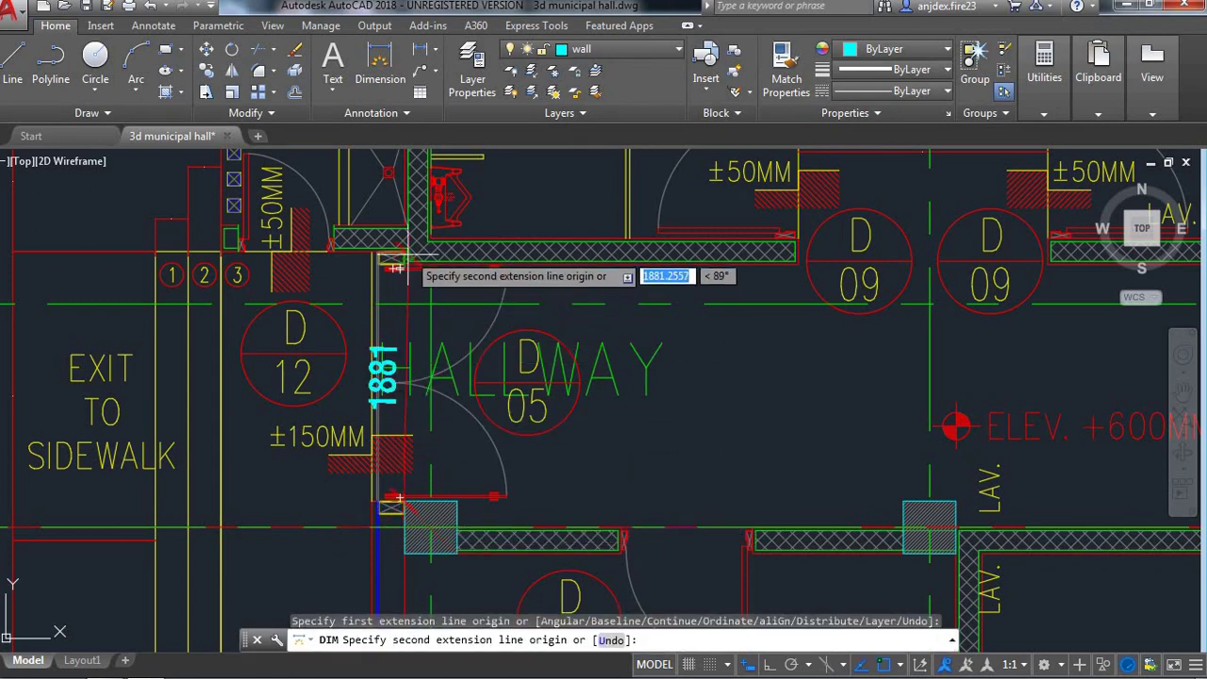
scroll(396, 269, "up", 5)
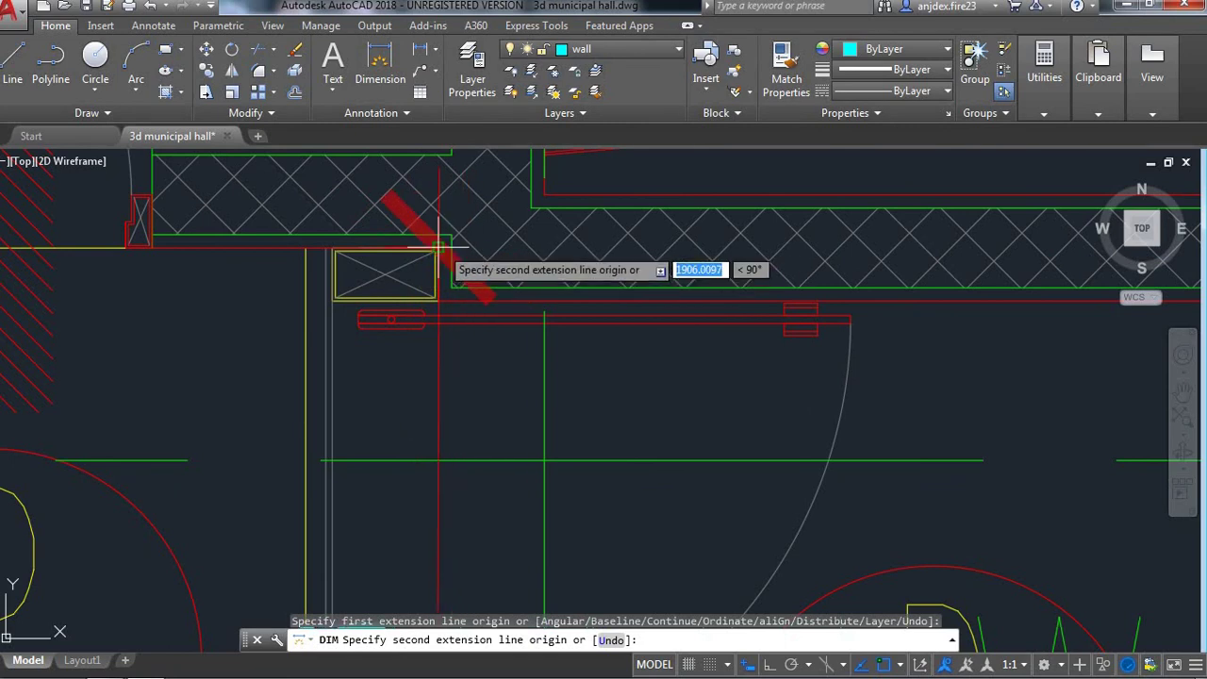
left_click(439, 247)
scroll(444, 438, "down", 5)
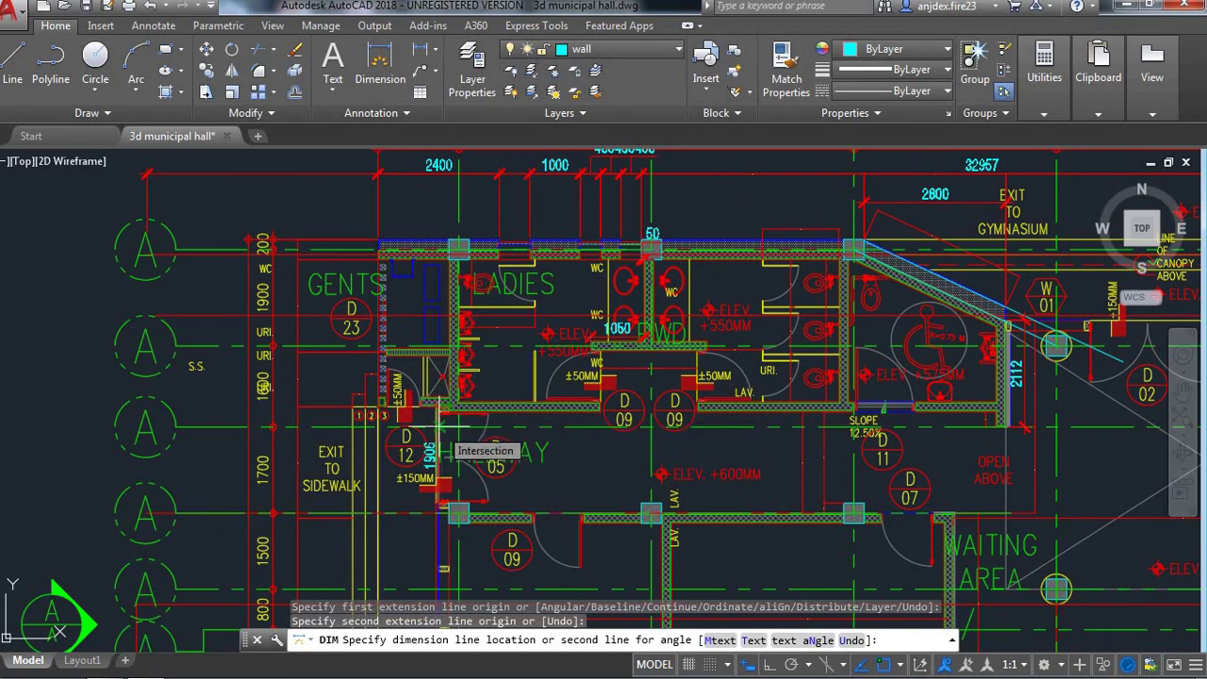
left_click(558, 438)
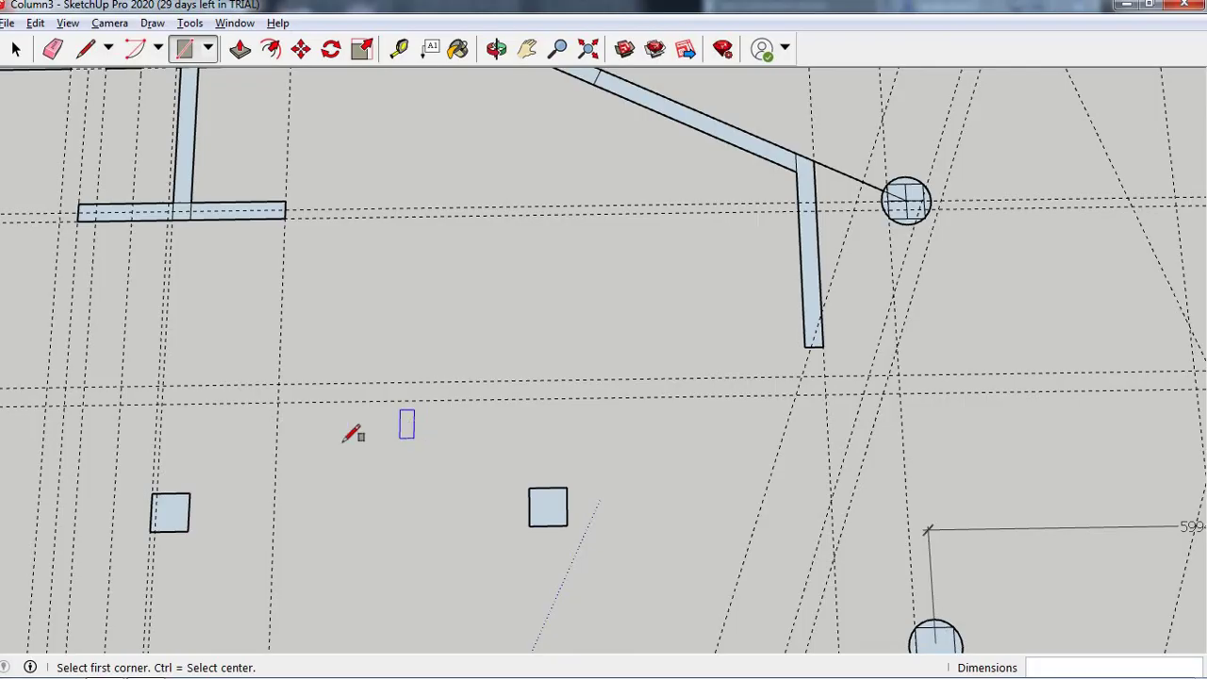
- Add a Tape Measure guide 1906 mm above the column's top edge midpoint
scroll(321, 479, "down", 1)
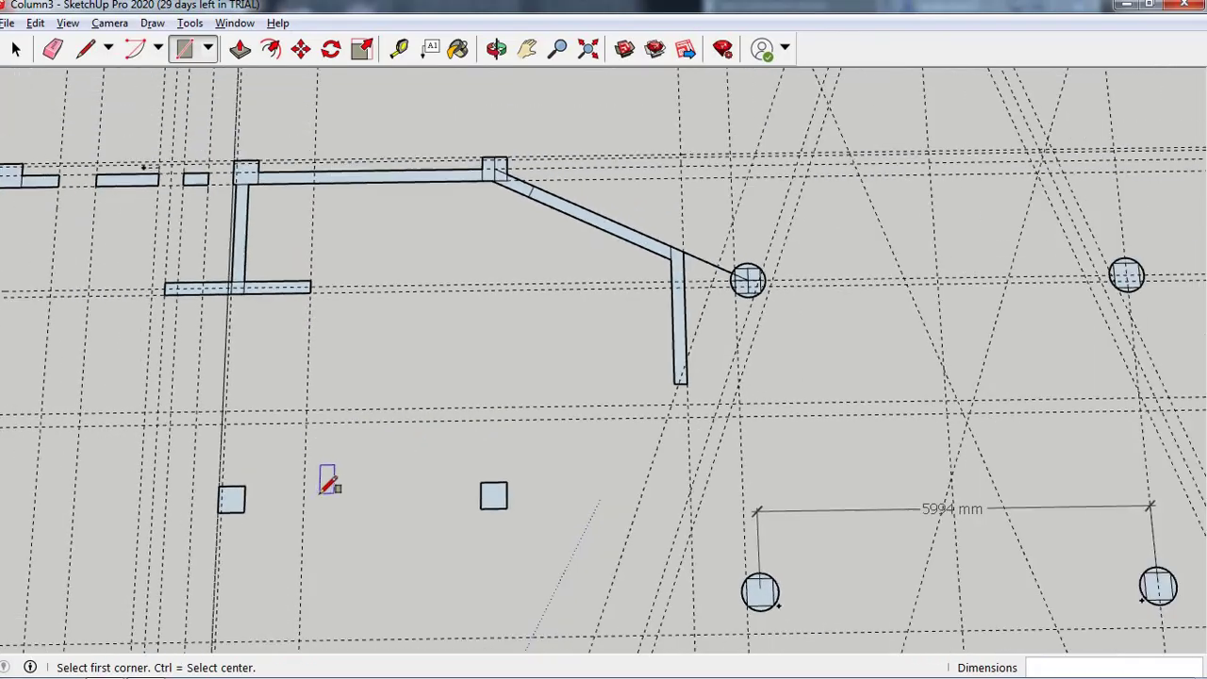
scroll(230, 476, "up", 2)
scroll(224, 482, "up", 3)
scroll(246, 461, "up", 1)
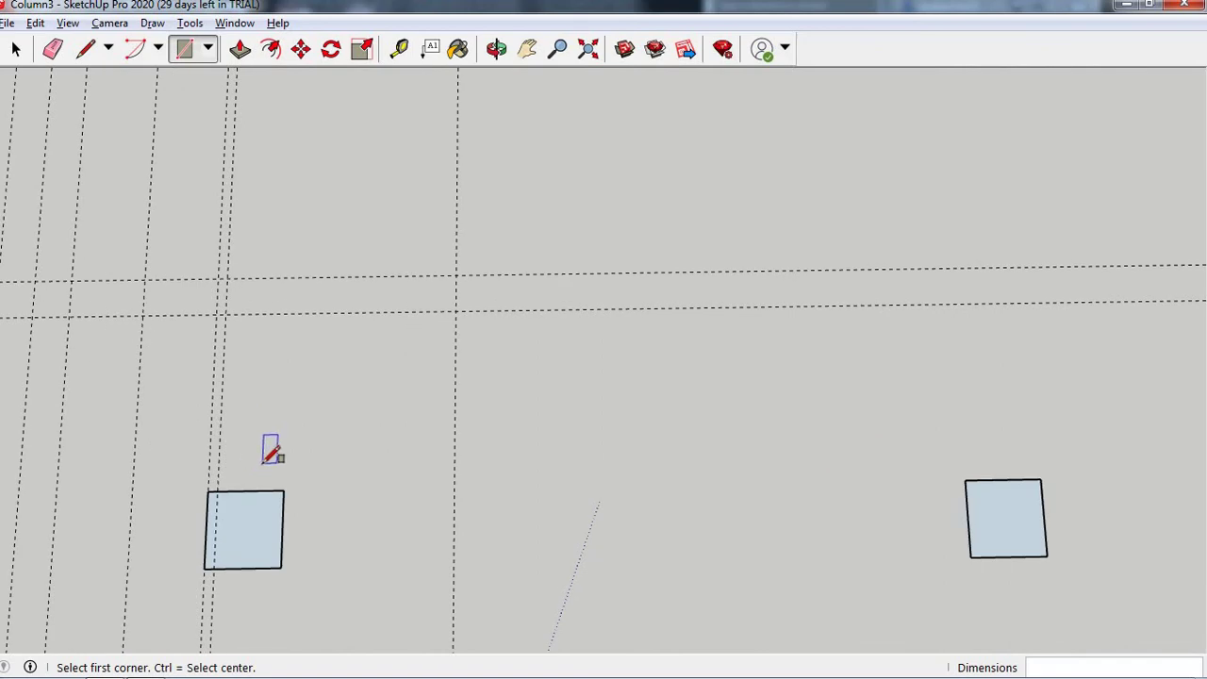
key("t")
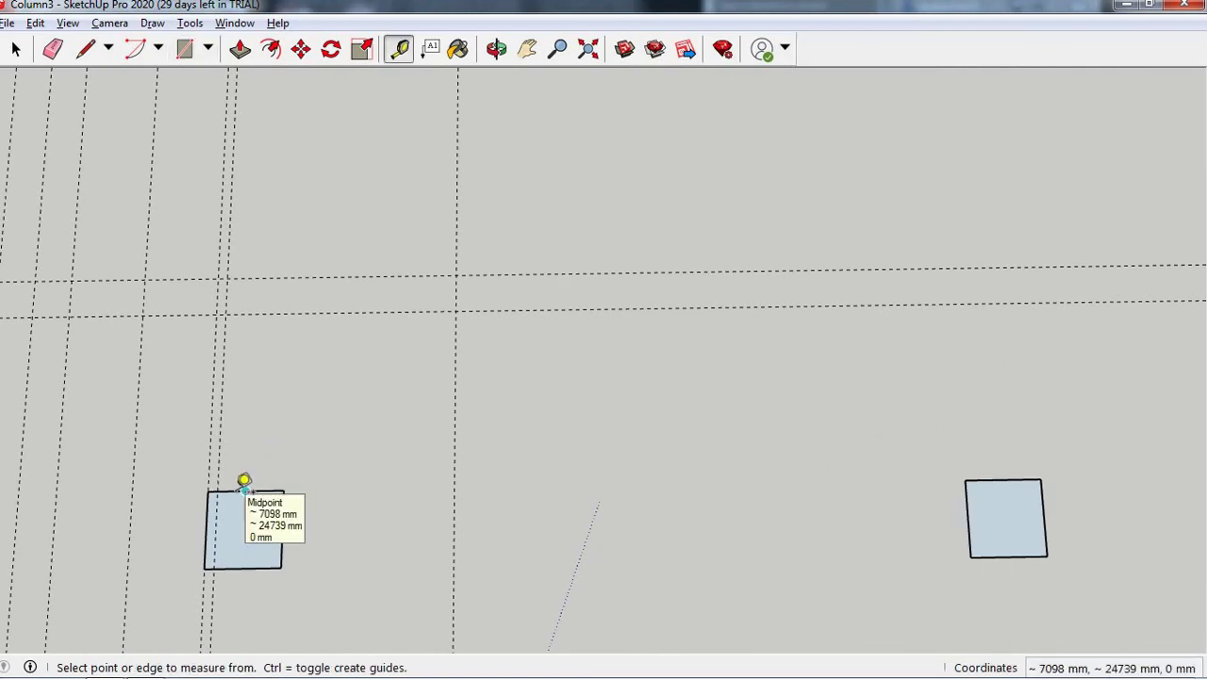
left_click(229, 490)
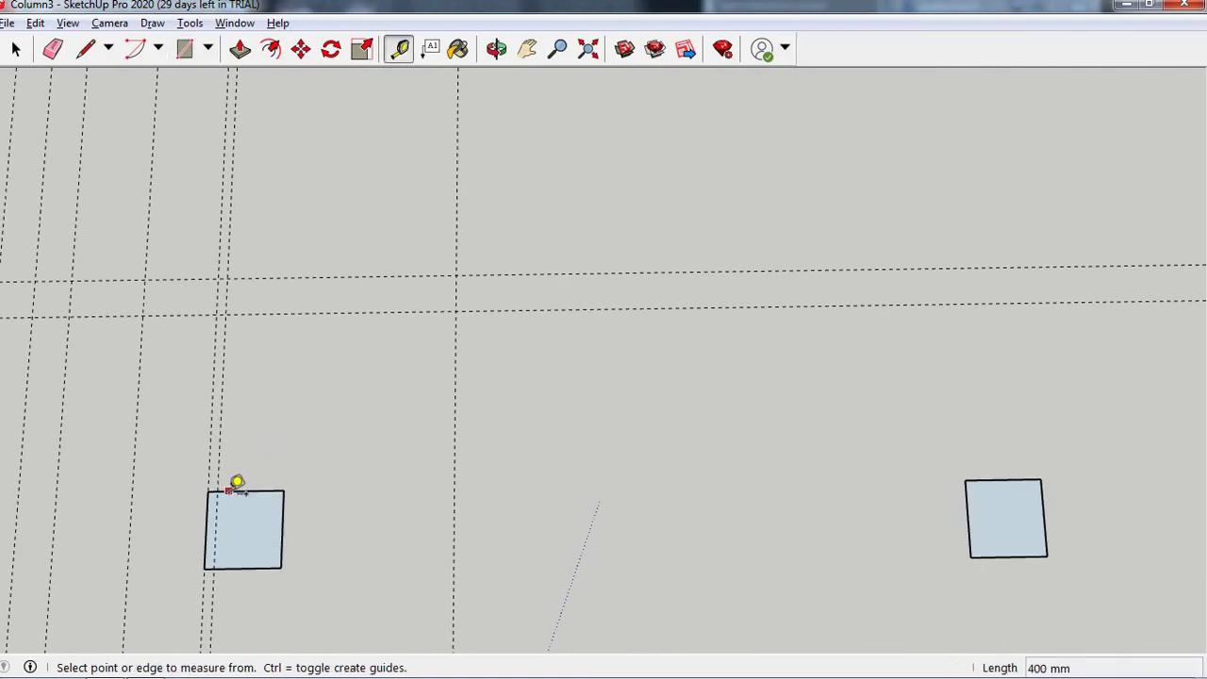
left_click(273, 230)
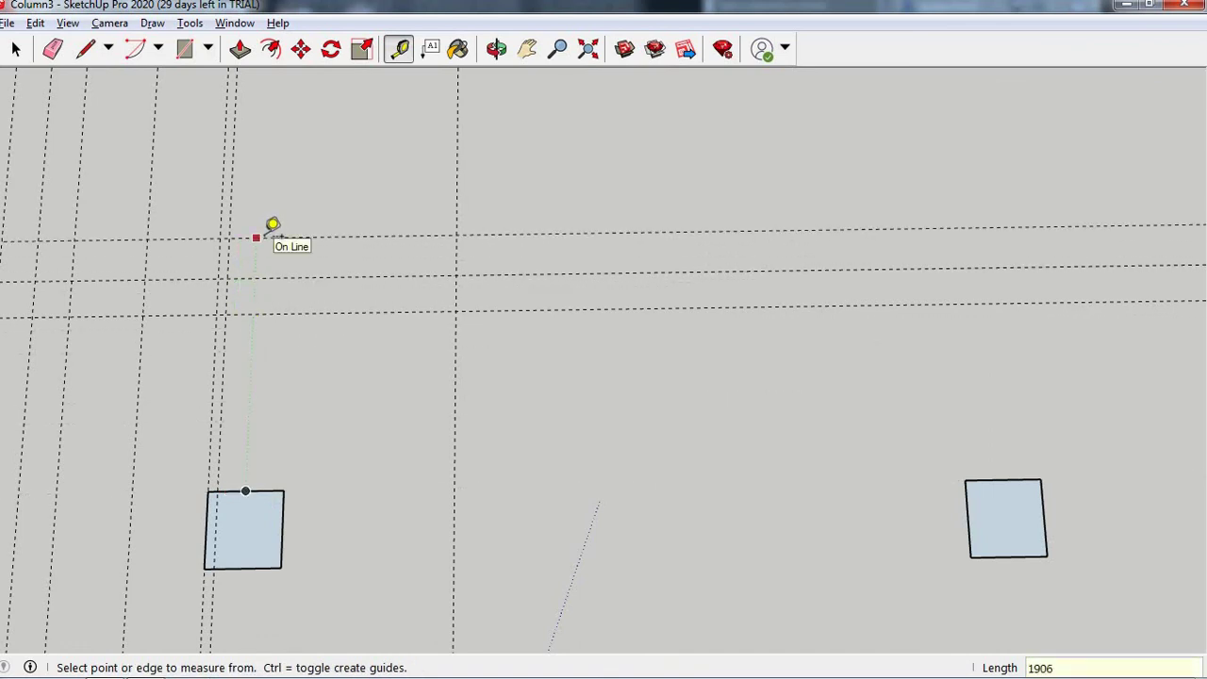
- Zoom in on the left exterior wall line below the T-shaped wall
scroll(415, 277, "up", 1)
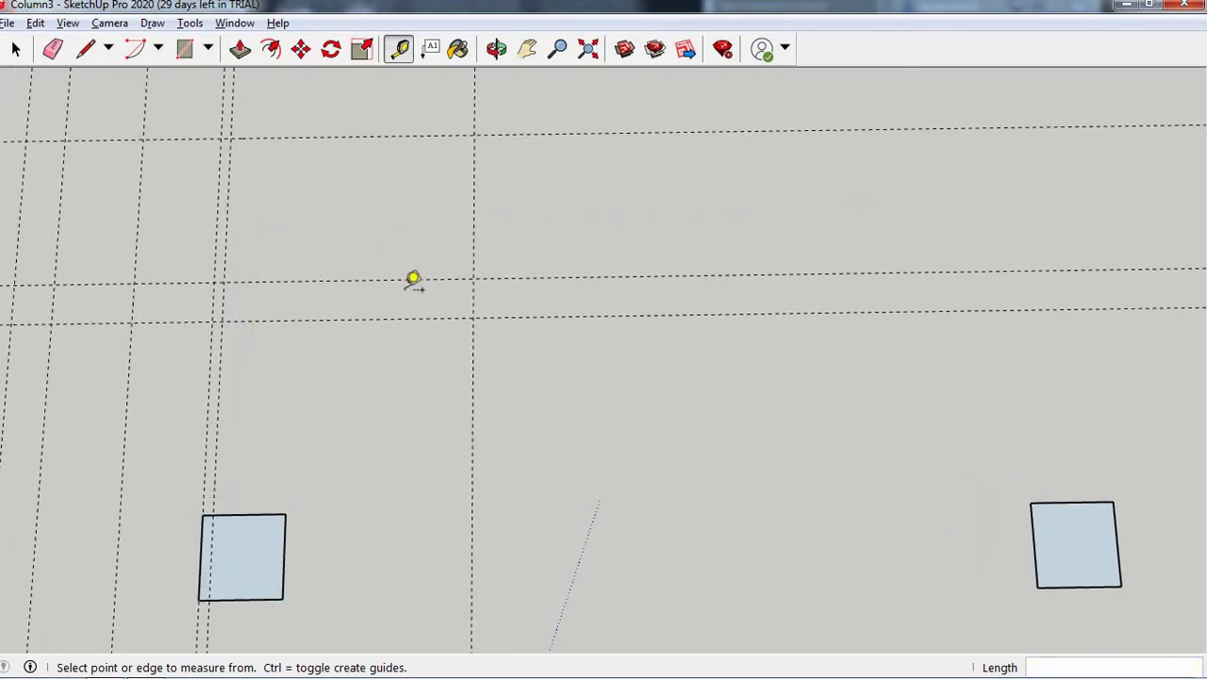
scroll(405, 324, "down", 1)
scroll(443, 354, "down", 1)
scroll(443, 353, "down", 1)
scroll(415, 337, "down", 1)
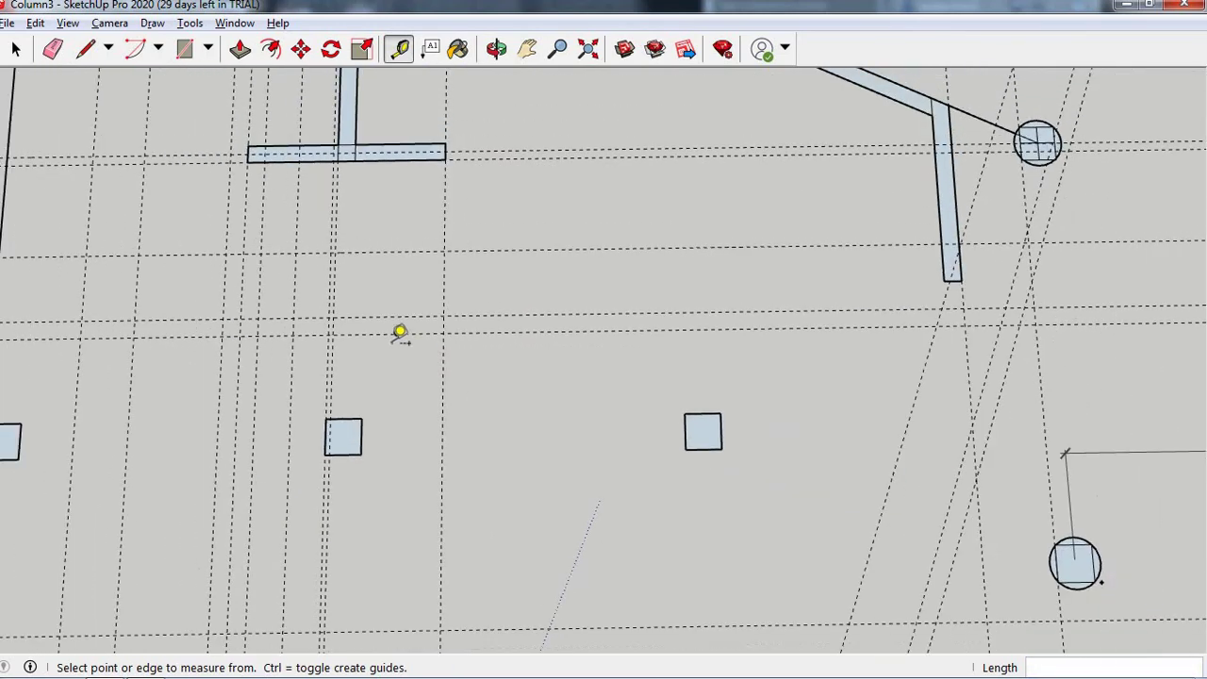
scroll(304, 253, "up", 1)
scroll(304, 253, "down", 1)
scroll(310, 261, "down", 1)
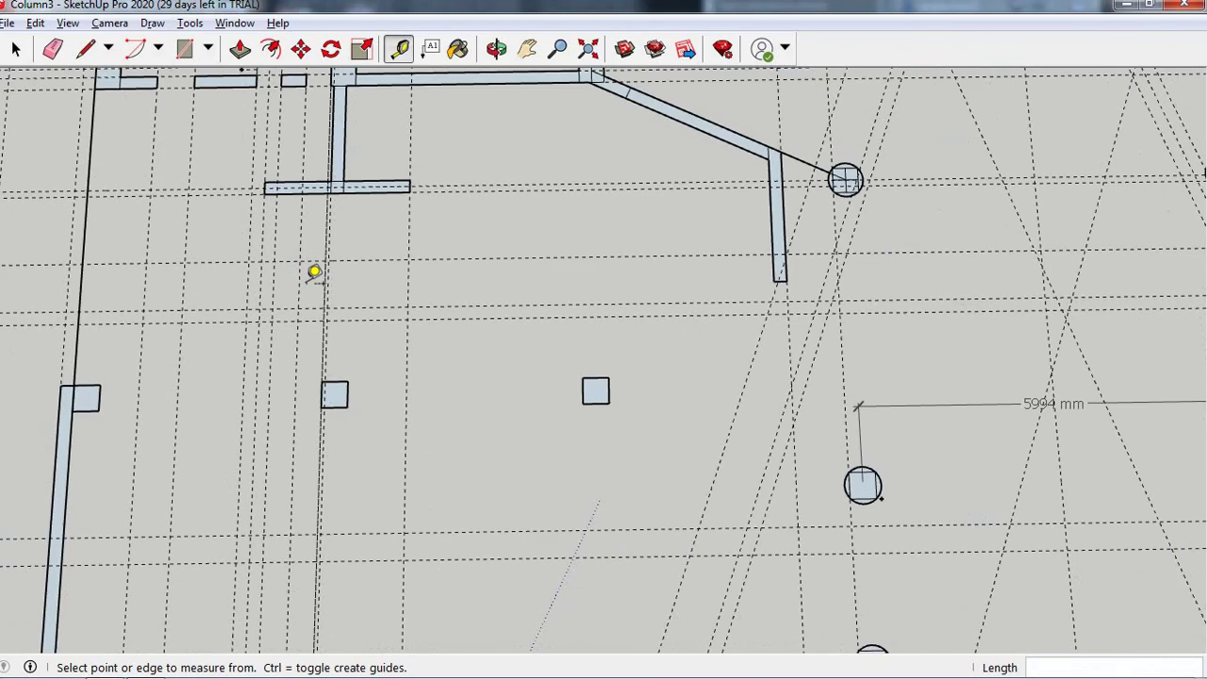
scroll(315, 272, "down", 1)
scroll(321, 278, "down", 1)
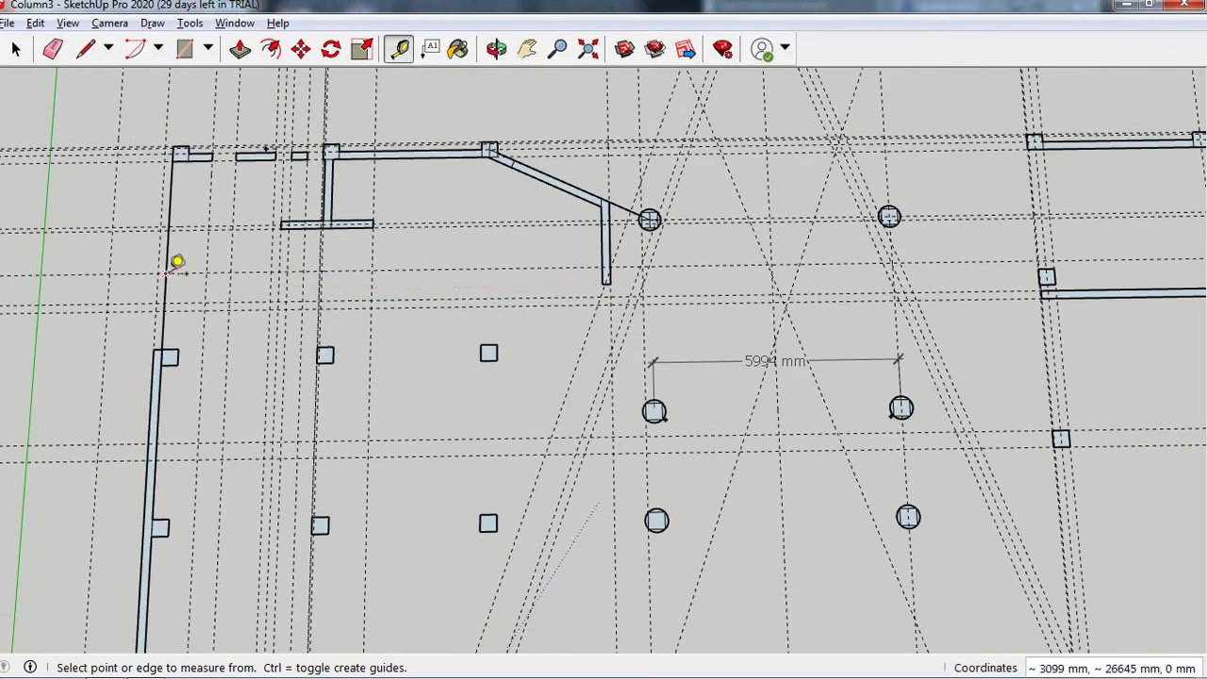
scroll(184, 258, "up", 1)
scroll(191, 252, "up", 1)
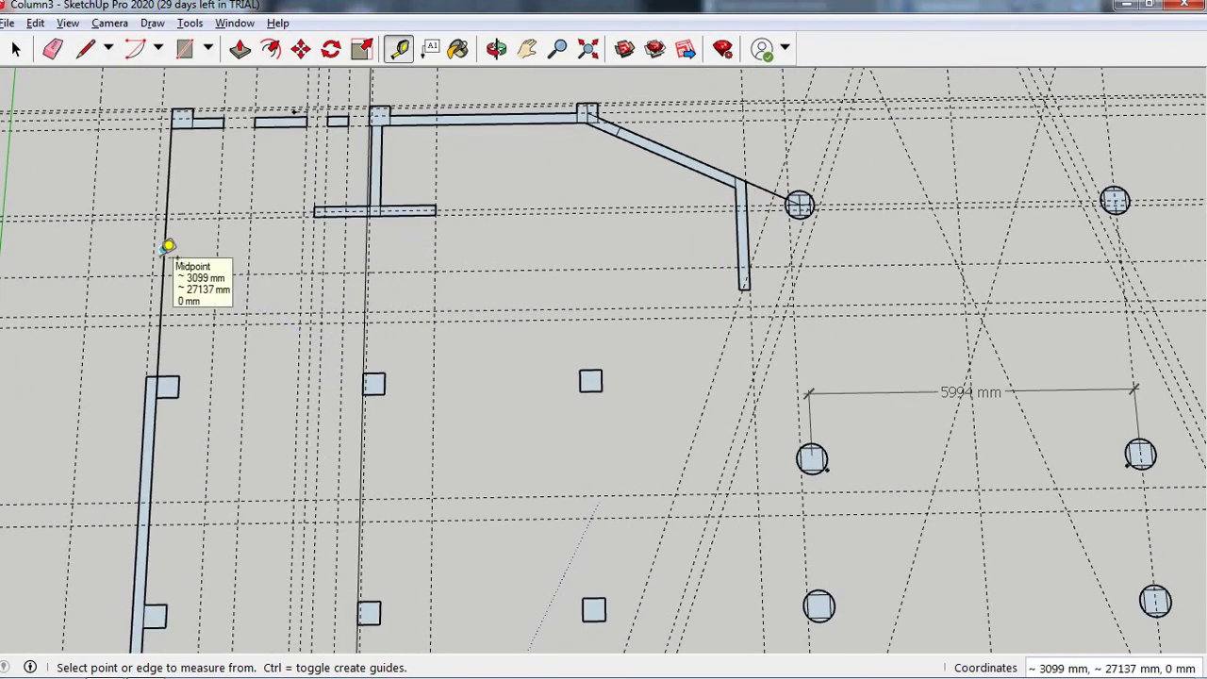
scroll(368, 302, "up", 1)
scroll(453, 334, "down", 1)
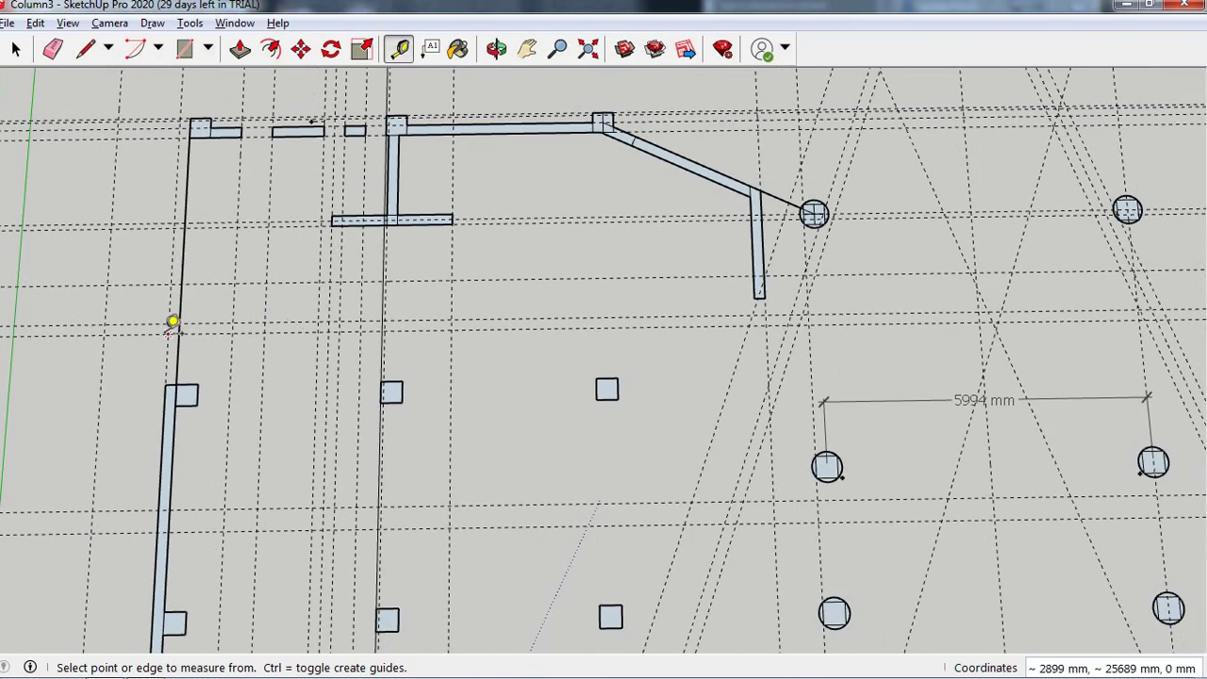
scroll(177, 297, "up", 1)
scroll(189, 284, "down", 1)
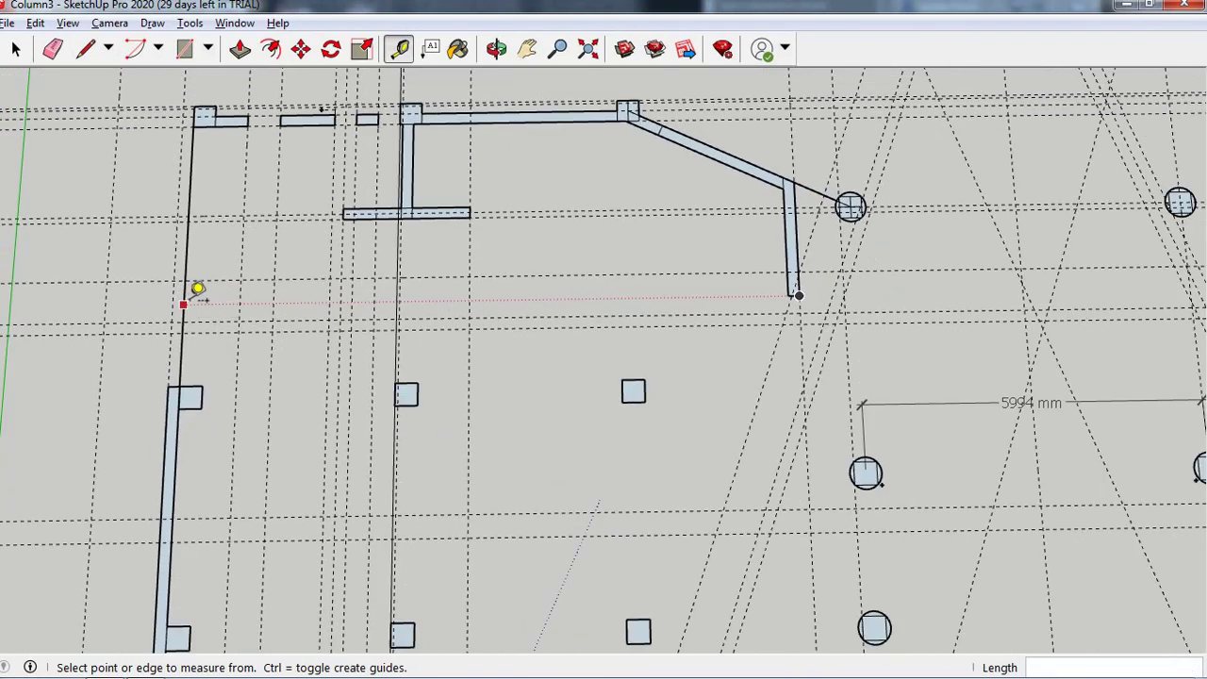
scroll(197, 289, "down", 1)
scroll(189, 283, "down", 1)
scroll(175, 282, "up", 1)
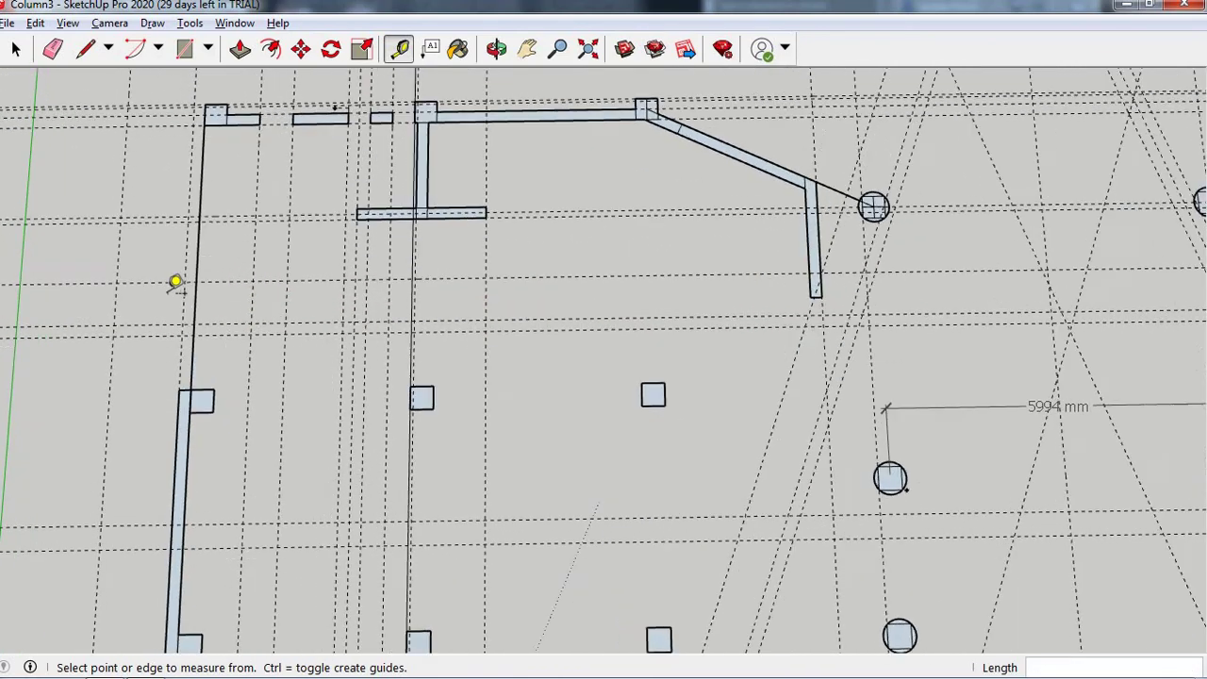
scroll(176, 282, "up", 1)
scroll(179, 276, "up", 1)
scroll(179, 276, "up", 1)
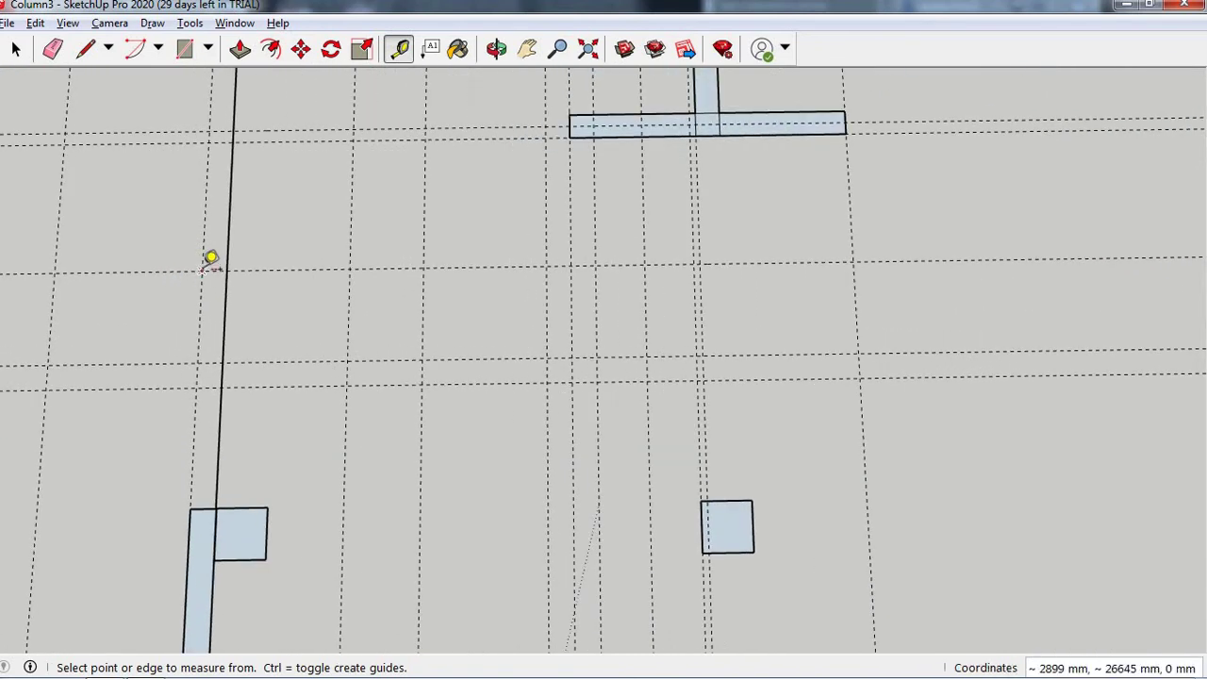
- Place a guide 200 mm from the left wall's edge, then start measuring from that new guide
left_click(229, 212)
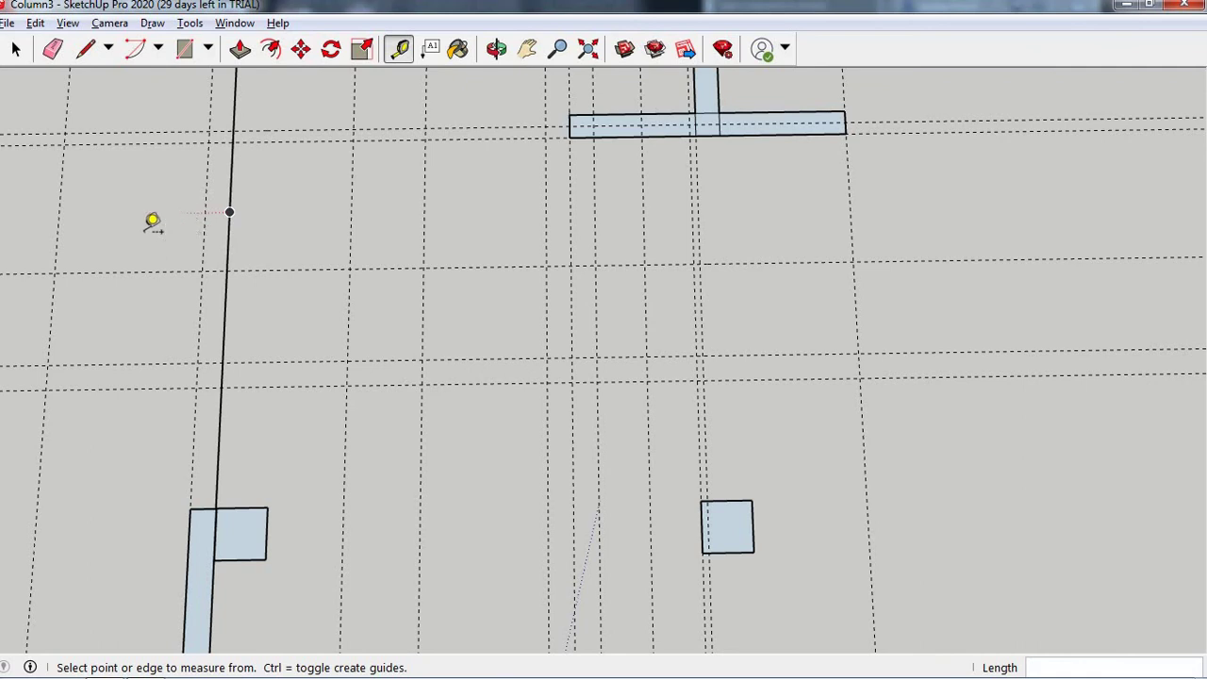
scroll(187, 238, "down", 1)
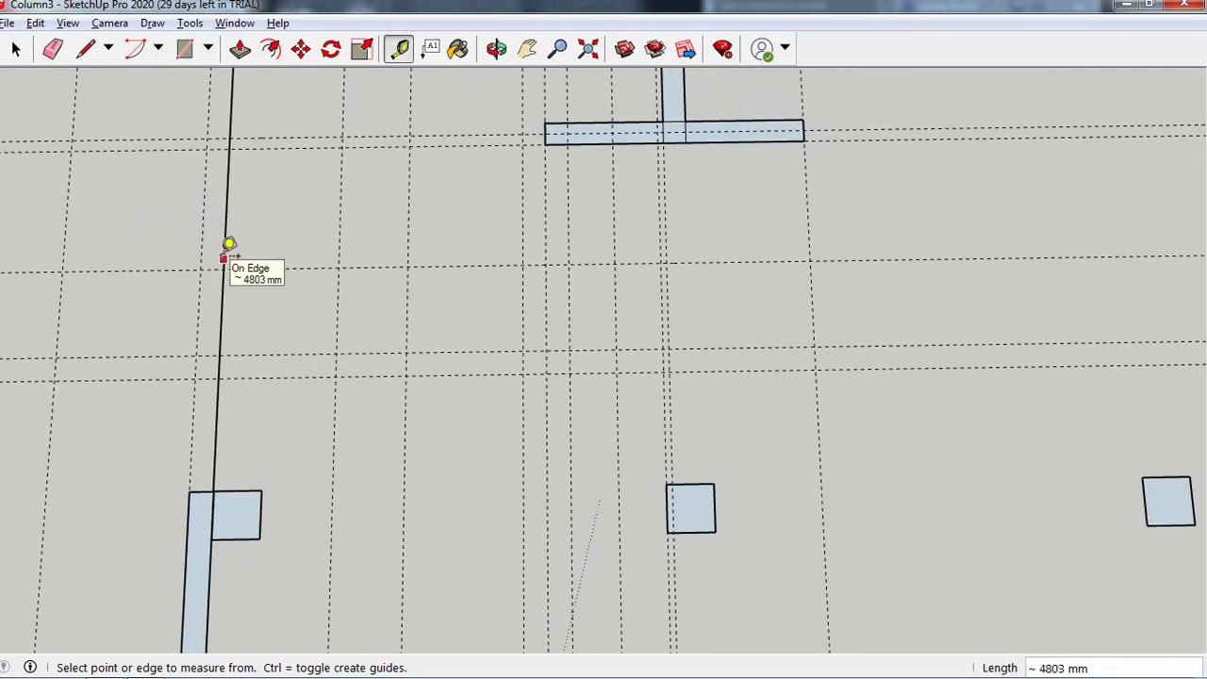
scroll(282, 272, "down", 1)
scroll(278, 268, "down", 1)
scroll(264, 283, "down", 1)
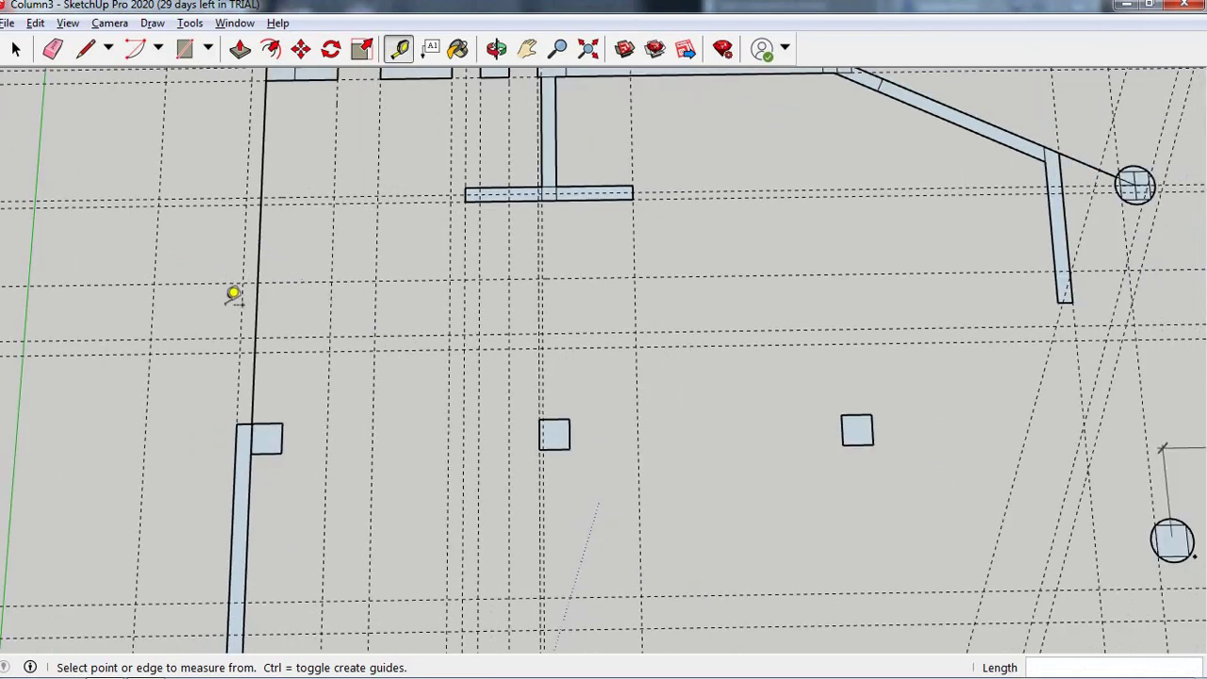
scroll(217, 282, "up", 2)
scroll(181, 264, "up", 2)
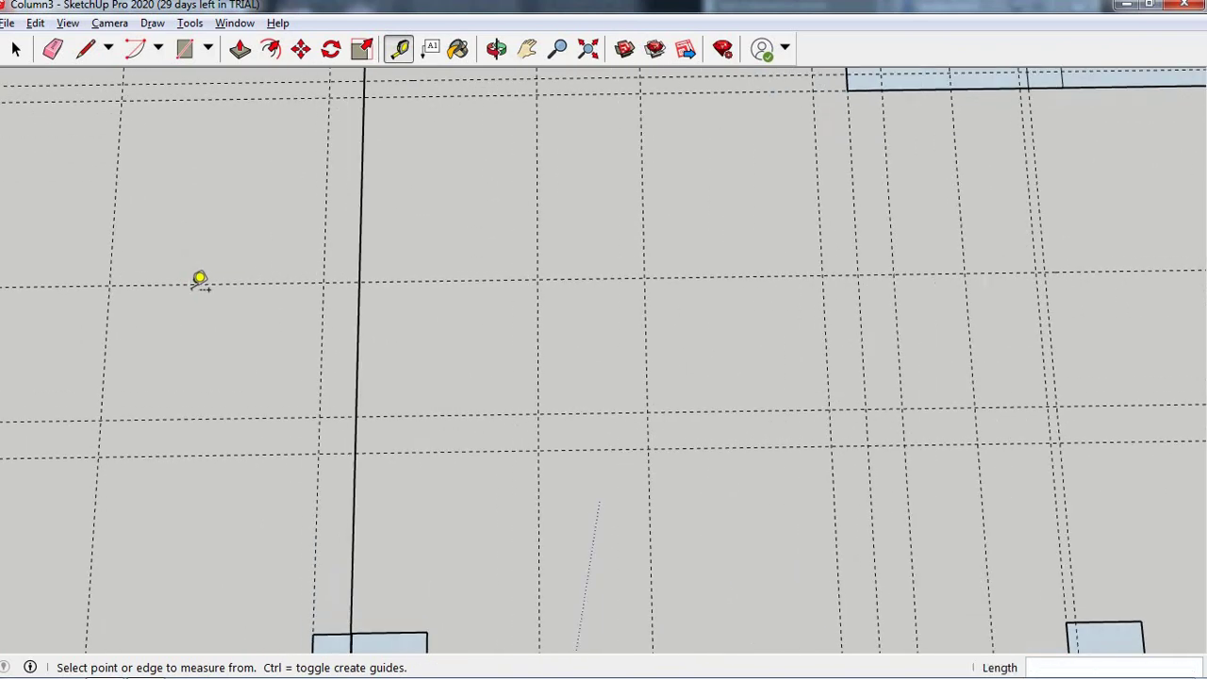
left_click(202, 272)
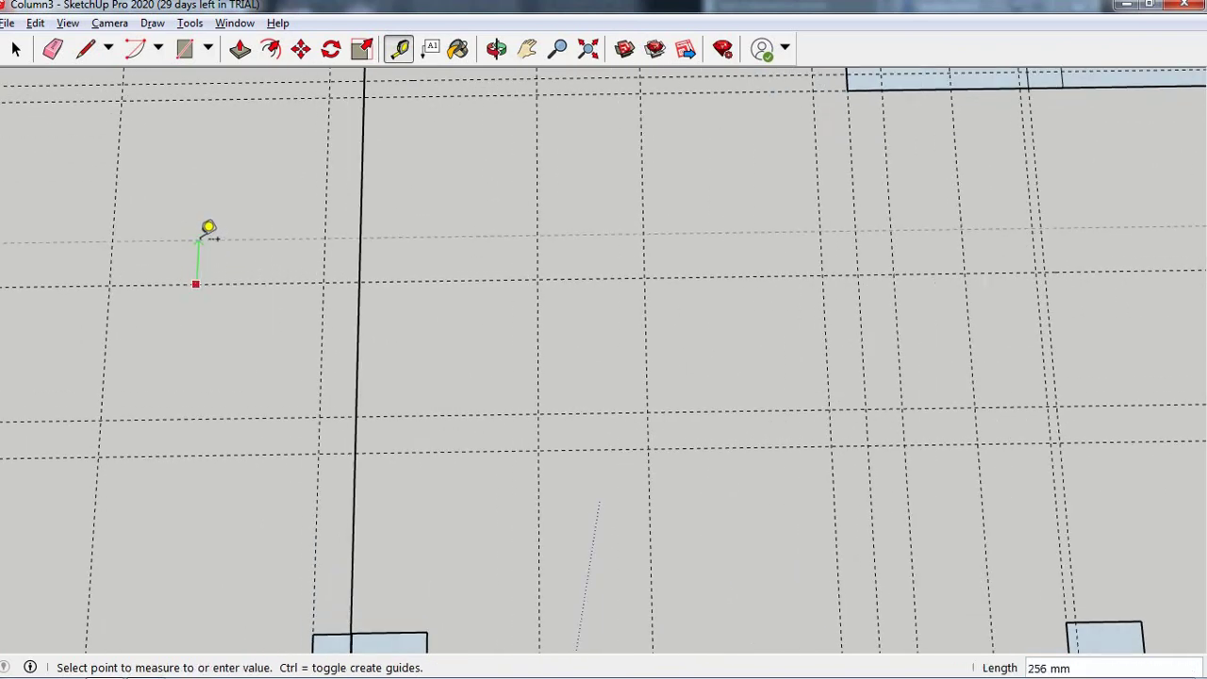
key("Return")
scroll(263, 247, "down", 2)
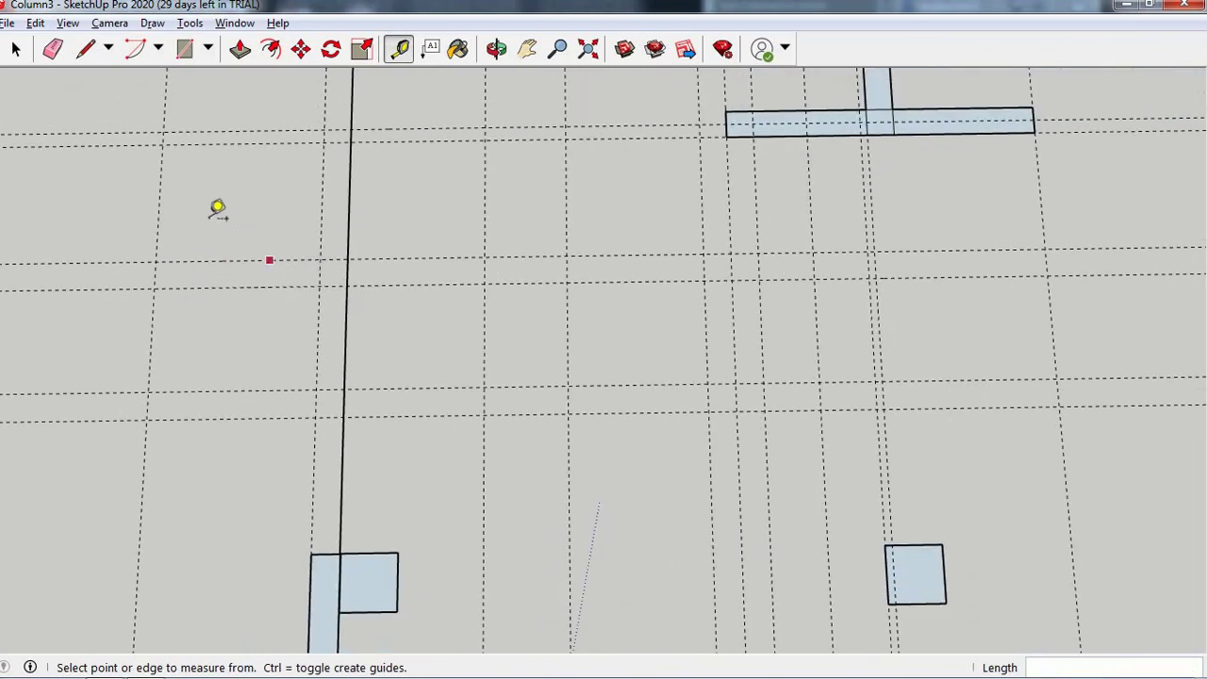
left_click(162, 194)
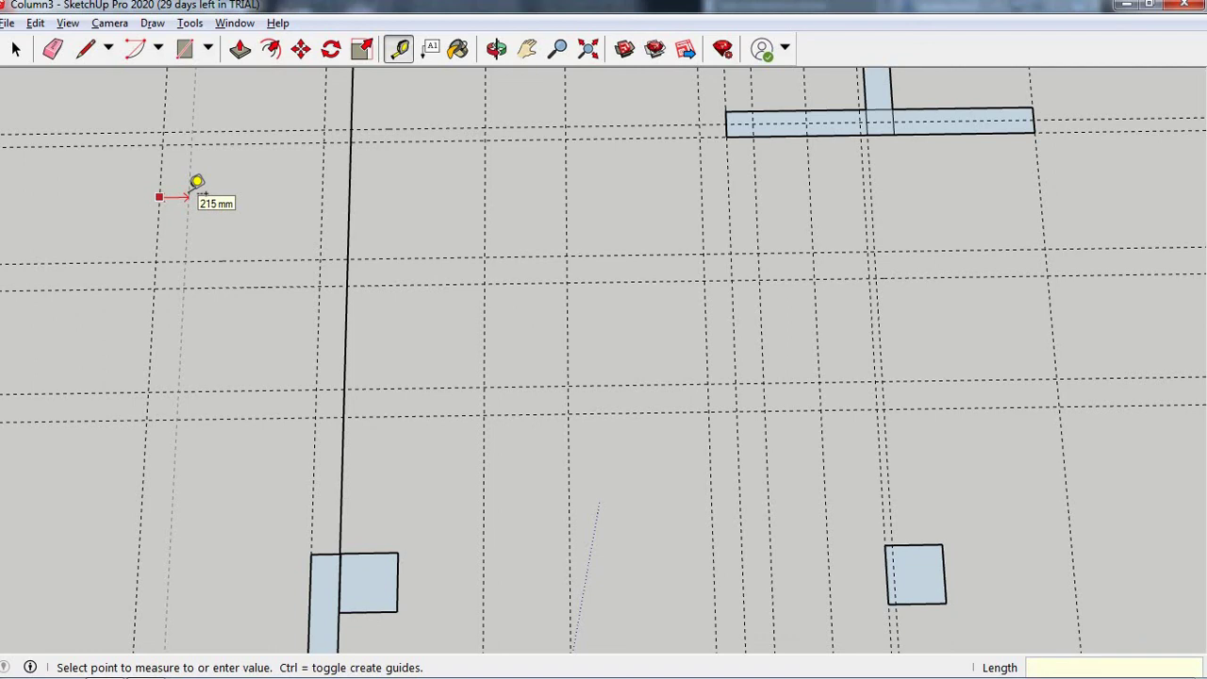
- Confirm the second guide at a 200 mm offset beside the left wall
type("20")
key("Return")
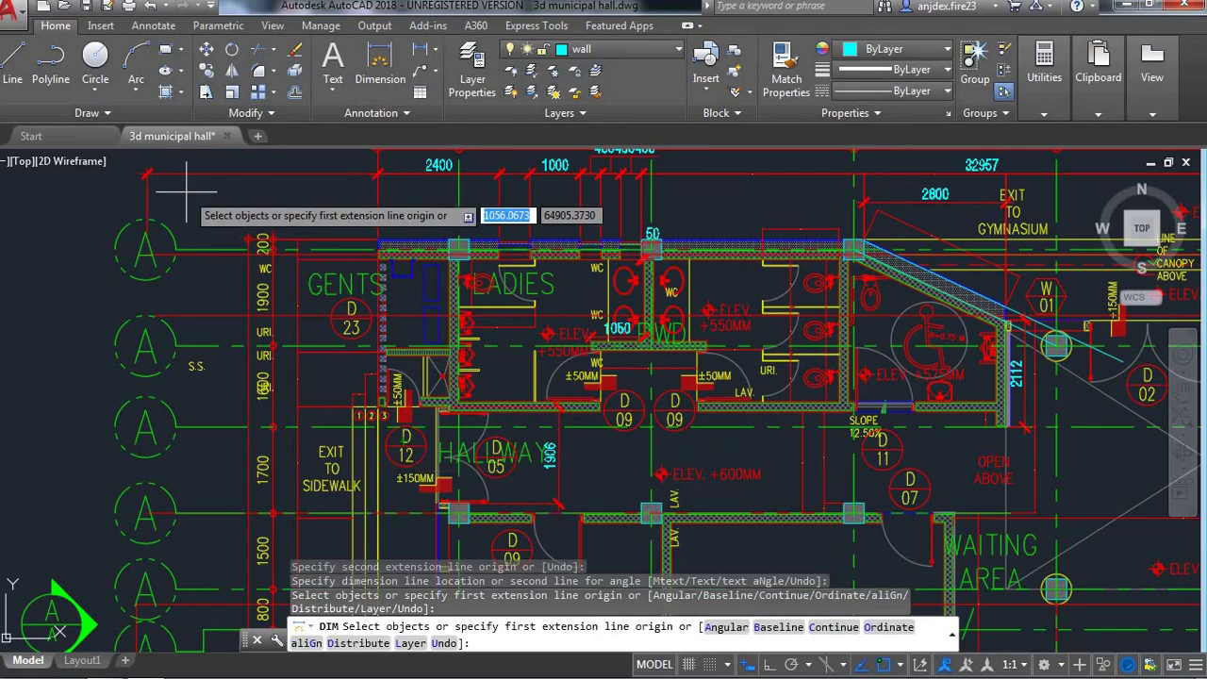
scroll(455, 330, "up", 1)
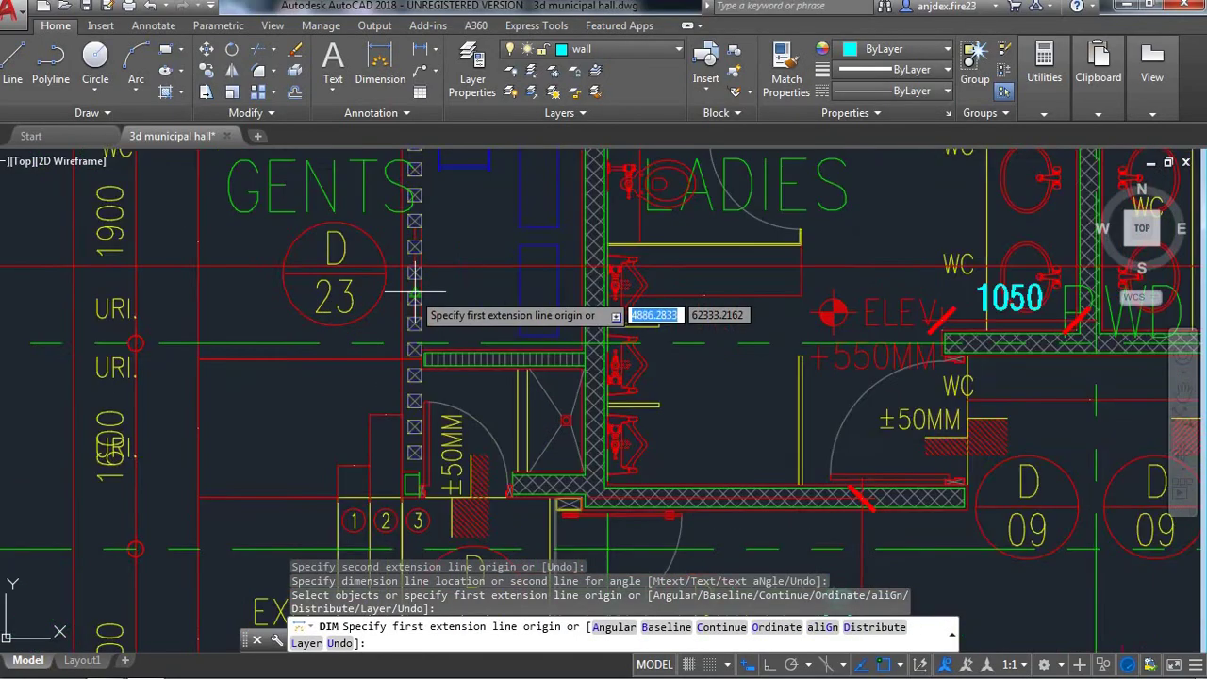
scroll(417, 283, "up", 5)
scroll(431, 270, "down", 2)
scroll(418, 290, "down", 3)
scroll(433, 295, "down", 5)
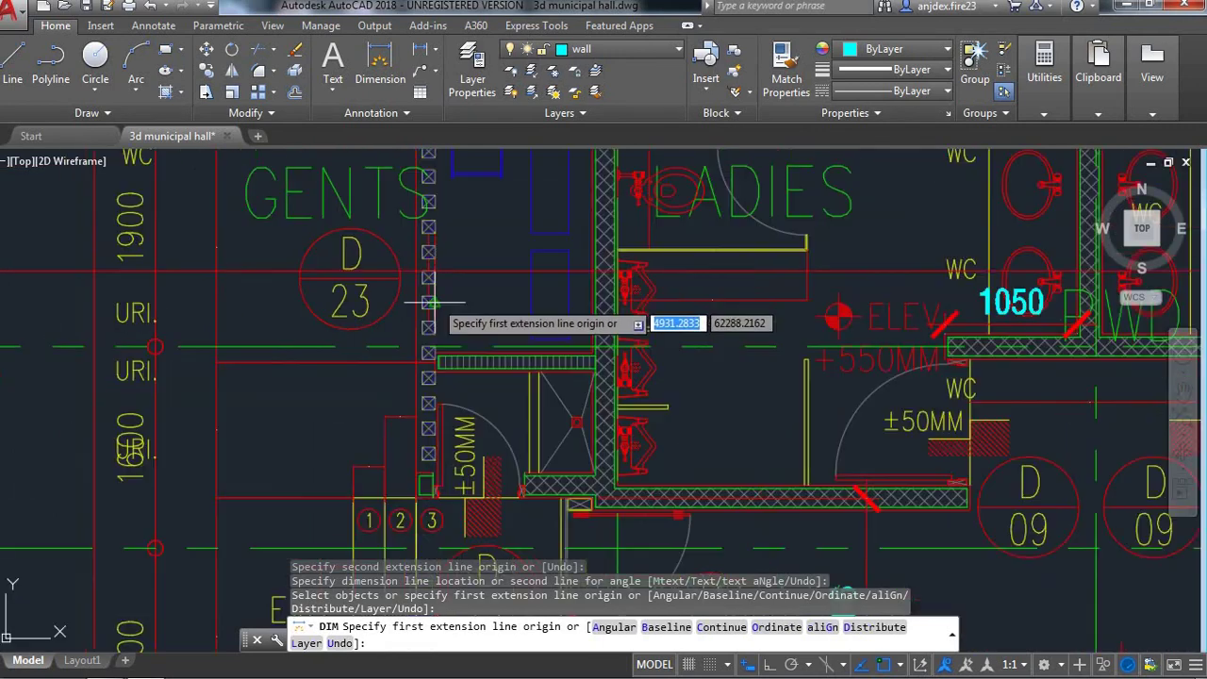
scroll(433, 295, "down", 3)
scroll(433, 220, "up", 5)
scroll(438, 229, "up", 3)
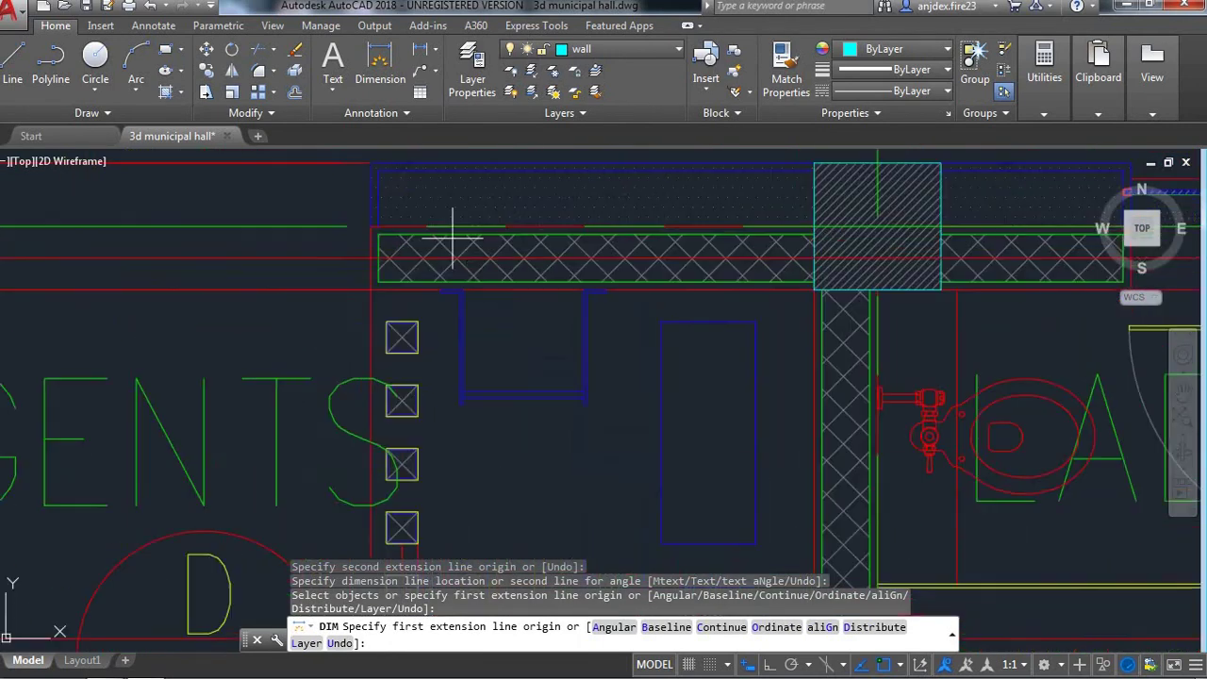
scroll(437, 253, "up", 2)
scroll(411, 344, "down", 3)
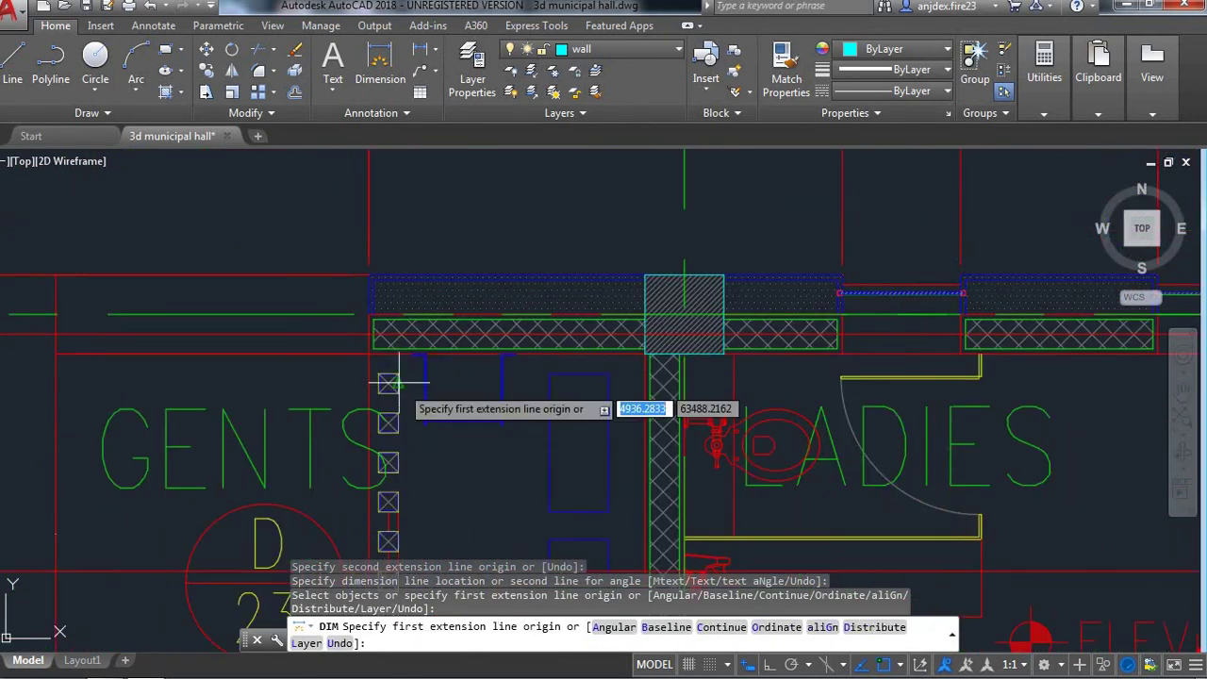
- In AutoCAD, dimension from the square post's corner beside GENTS to the wall, about 150
left_click(359, 83)
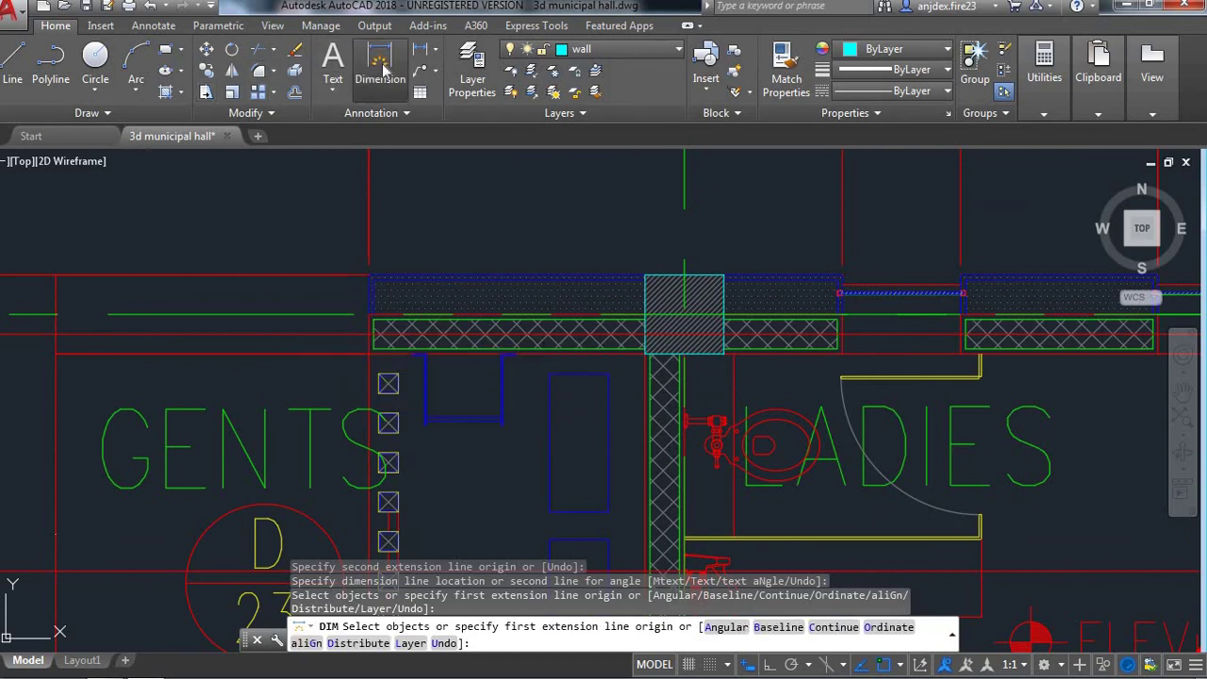
scroll(377, 387, "up", 2)
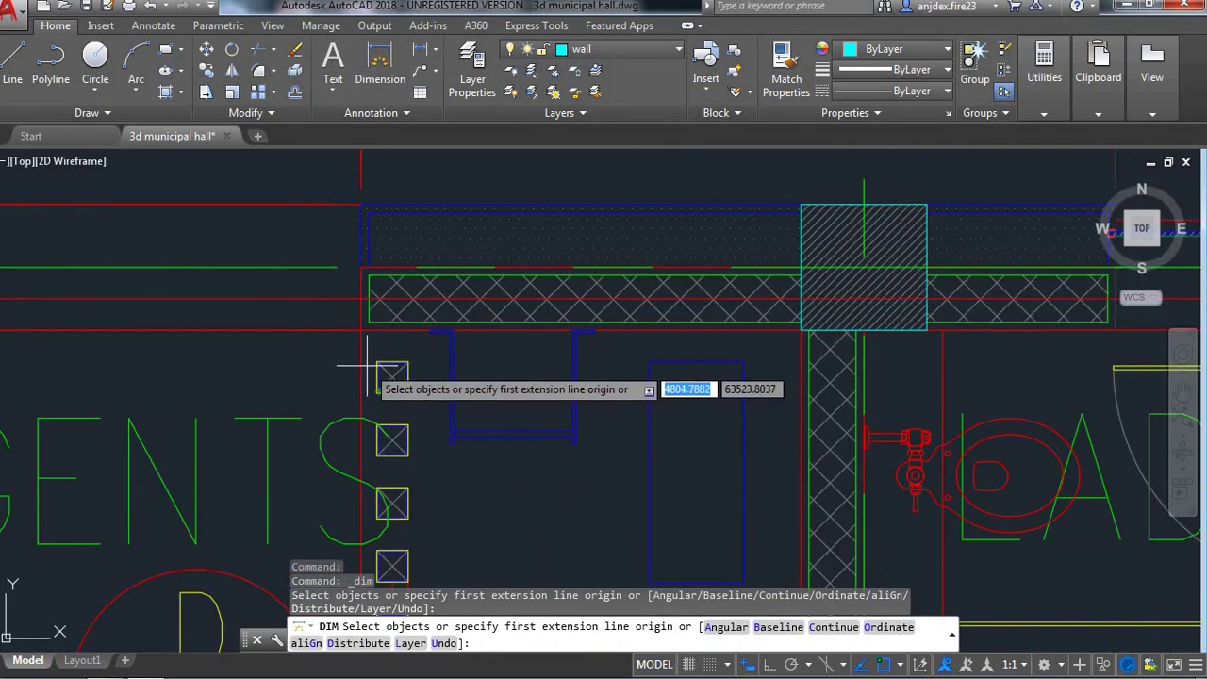
key("Return")
scroll(364, 363, "up", 2)
scroll(361, 364, "up", 4)
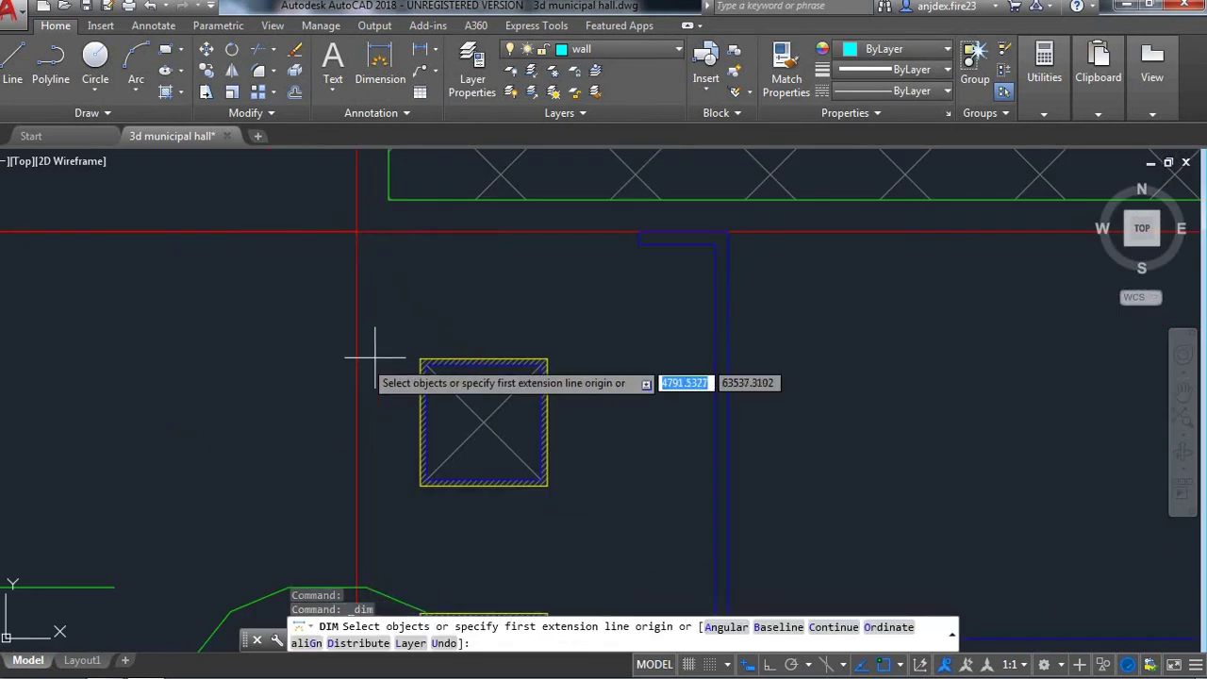
left_click(547, 358)
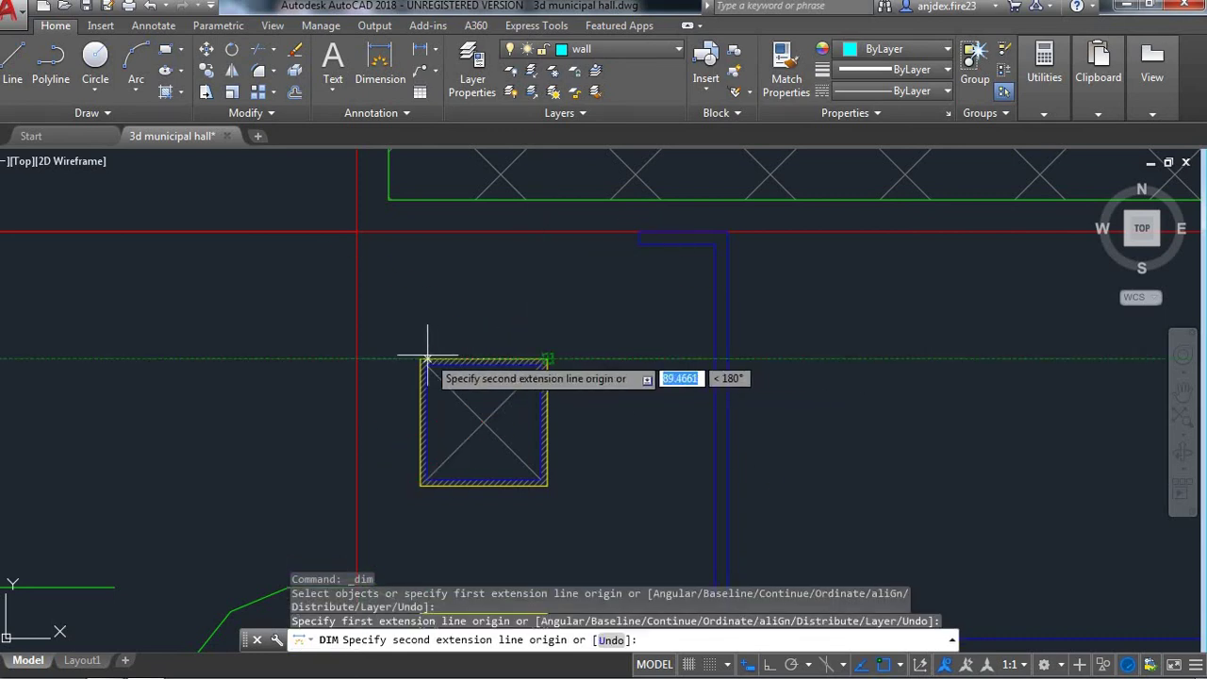
scroll(357, 359, "up", 3)
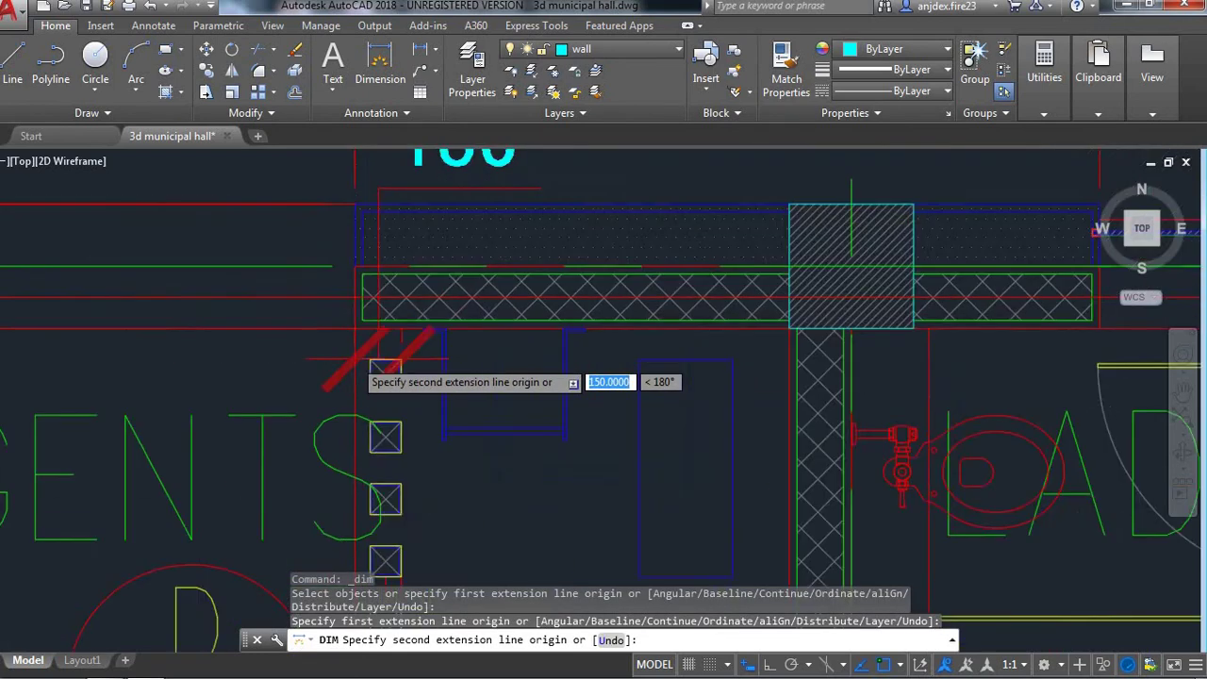
scroll(356, 359, "up", 2)
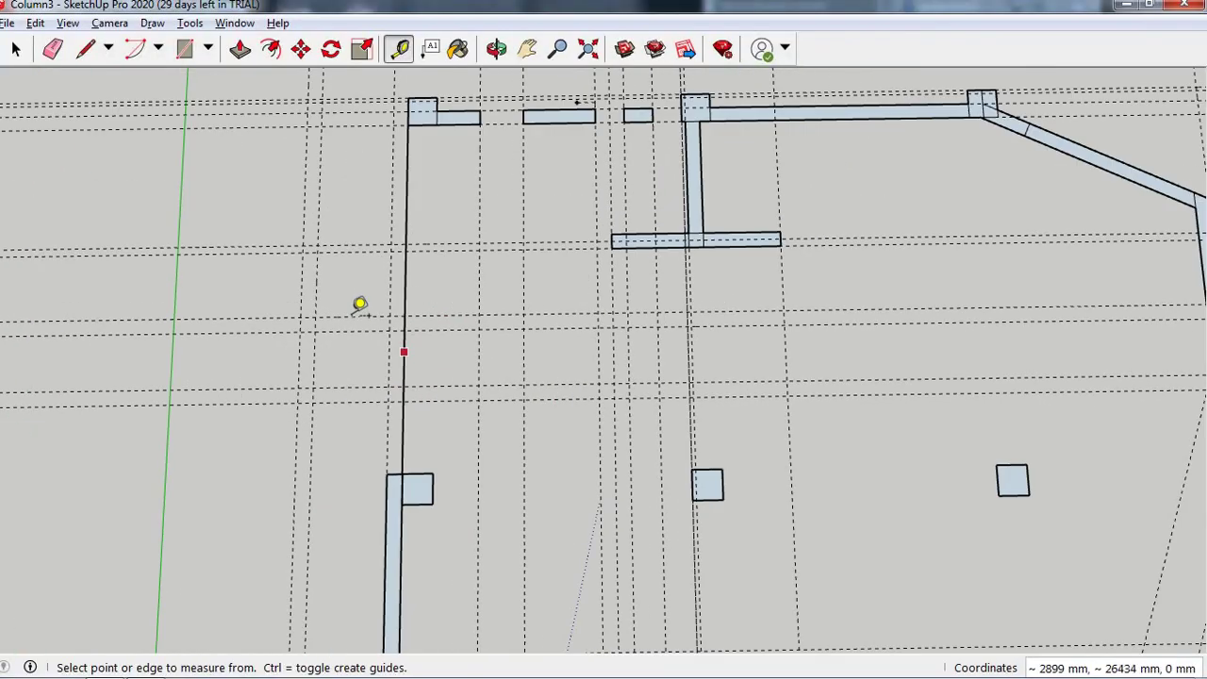
- Place a new guide just left of the left wall edge
scroll(357, 310, "up", 2)
scroll(357, 268, "up", 1)
left_click(297, 281)
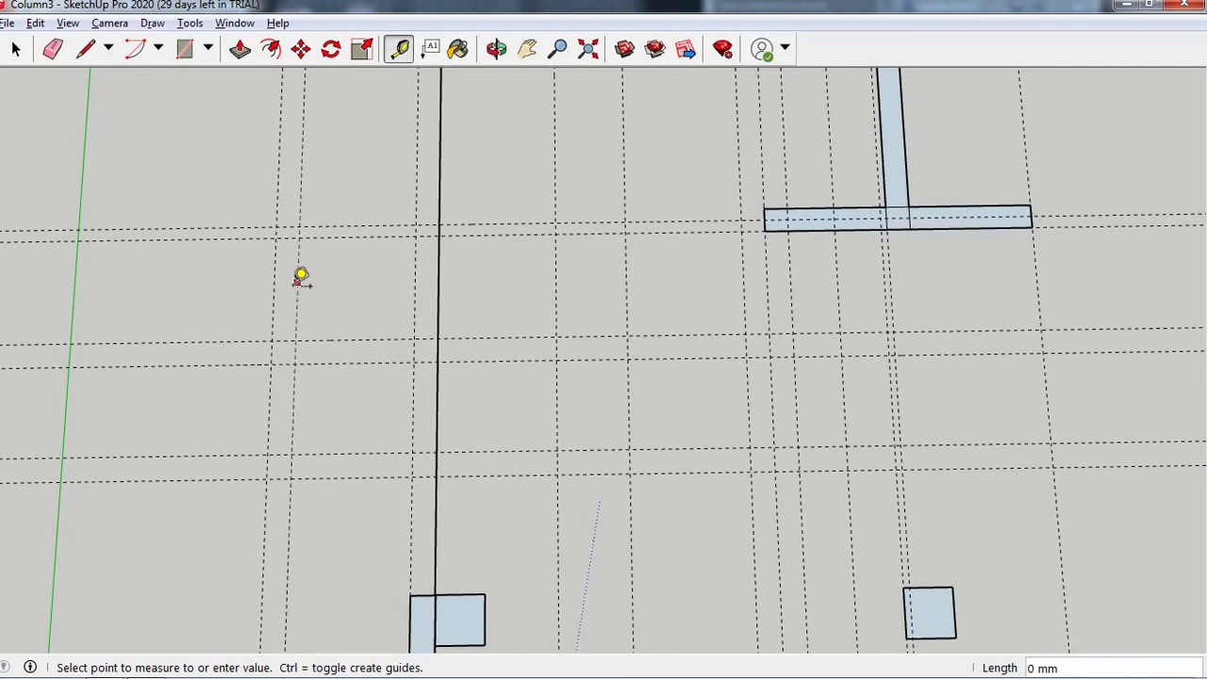
left_click(298, 276)
type("50")
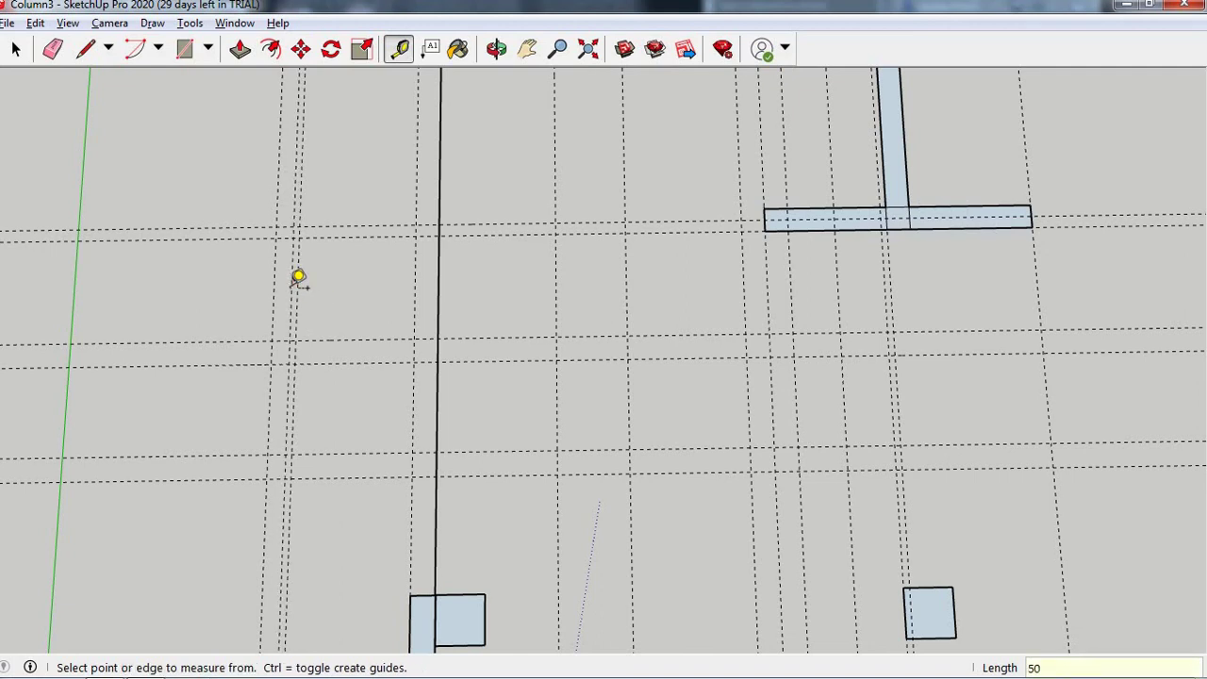
scroll(298, 276, "up", 2)
scroll(301, 226, "up", 2)
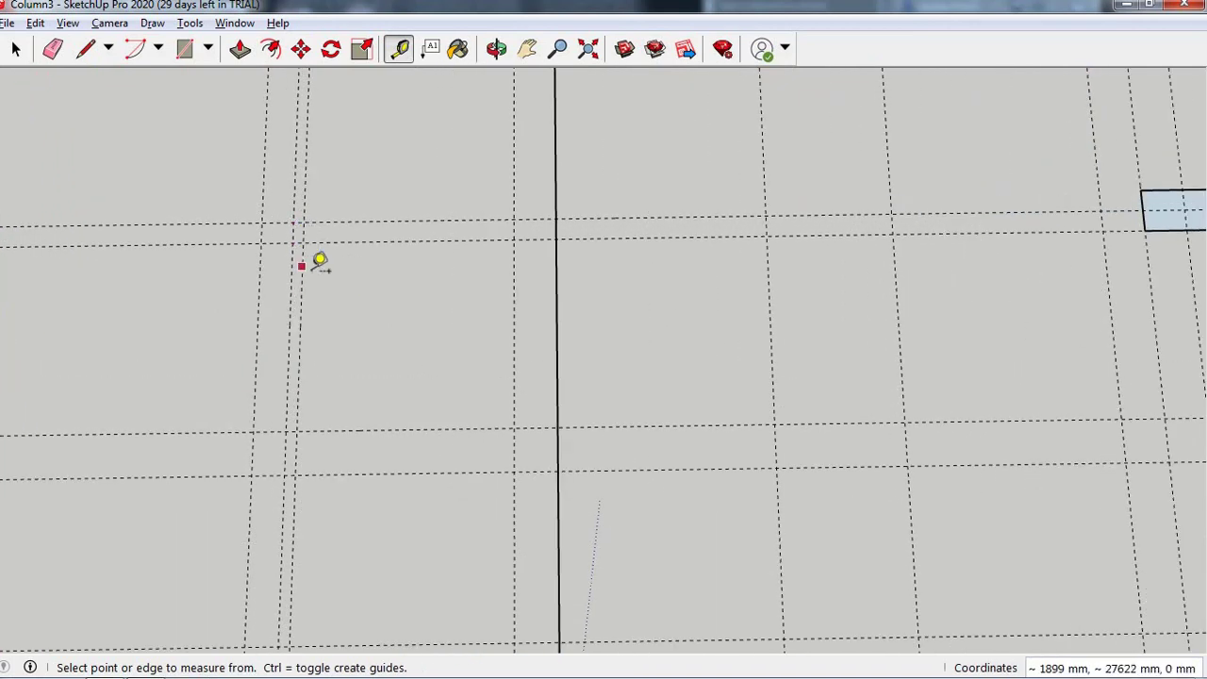
scroll(315, 264, "up", 1)
key("e")
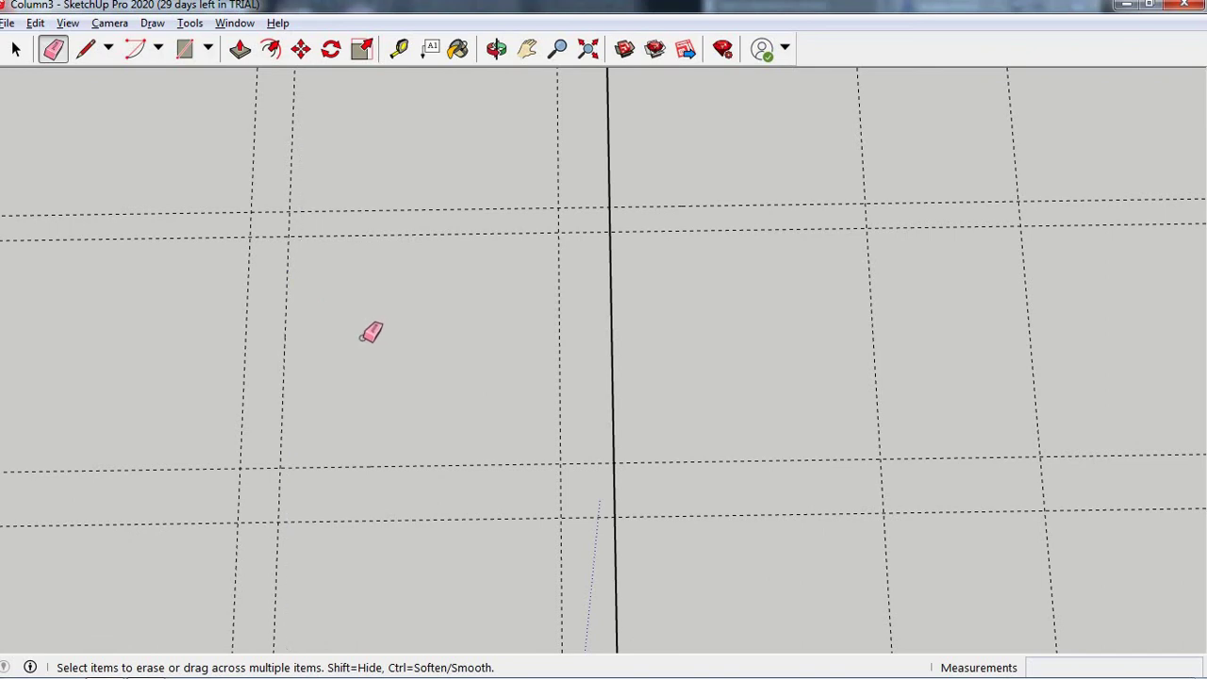
scroll(374, 353, "down", 1)
scroll(380, 356, "down", 2)
scroll(381, 356, "down", 2)
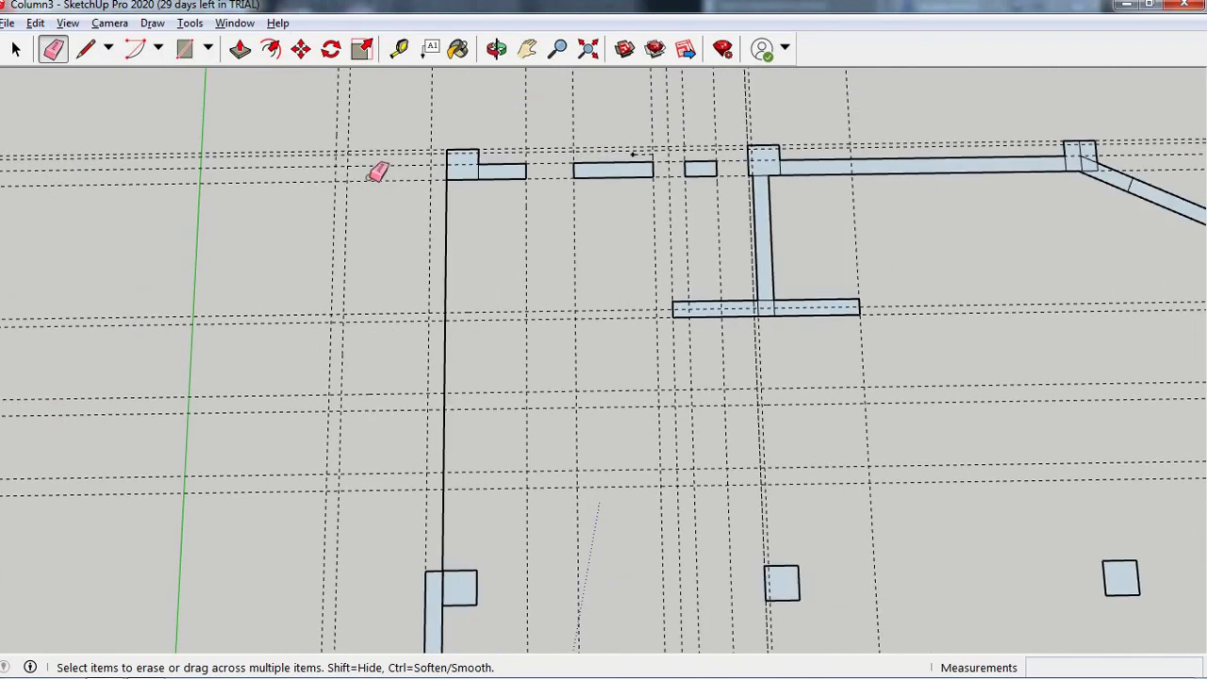
scroll(377, 172, "up", 2)
scroll(377, 166, "up", 1)
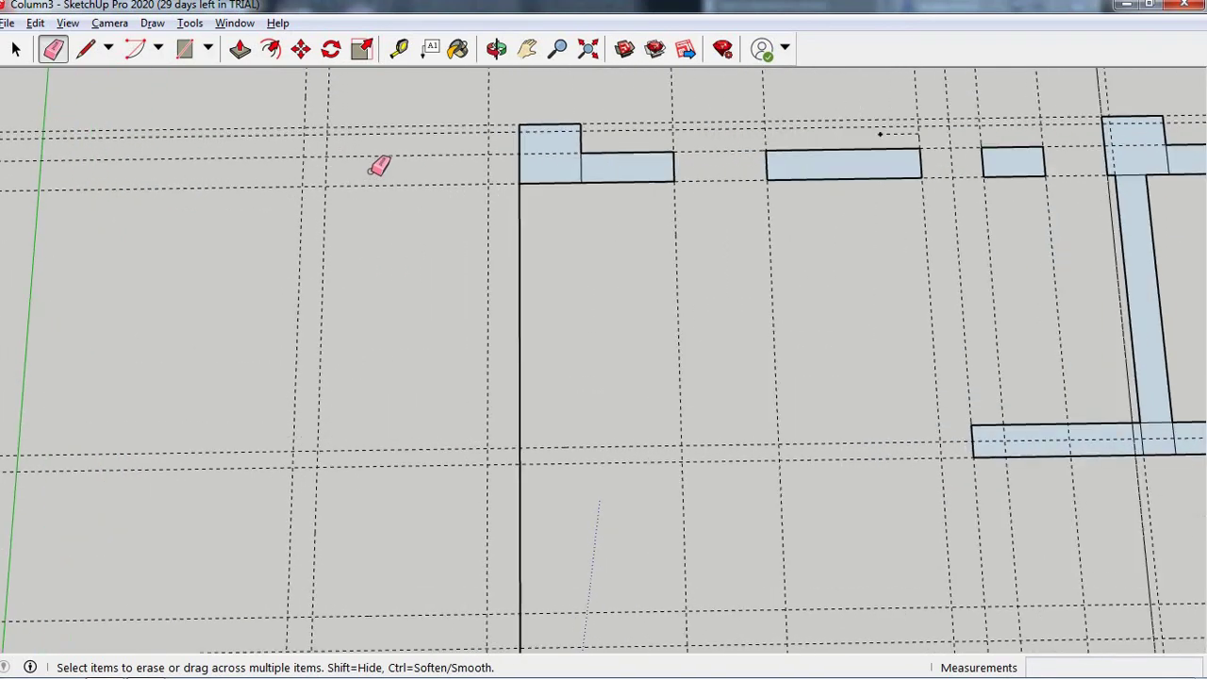
scroll(378, 166, "up", 1)
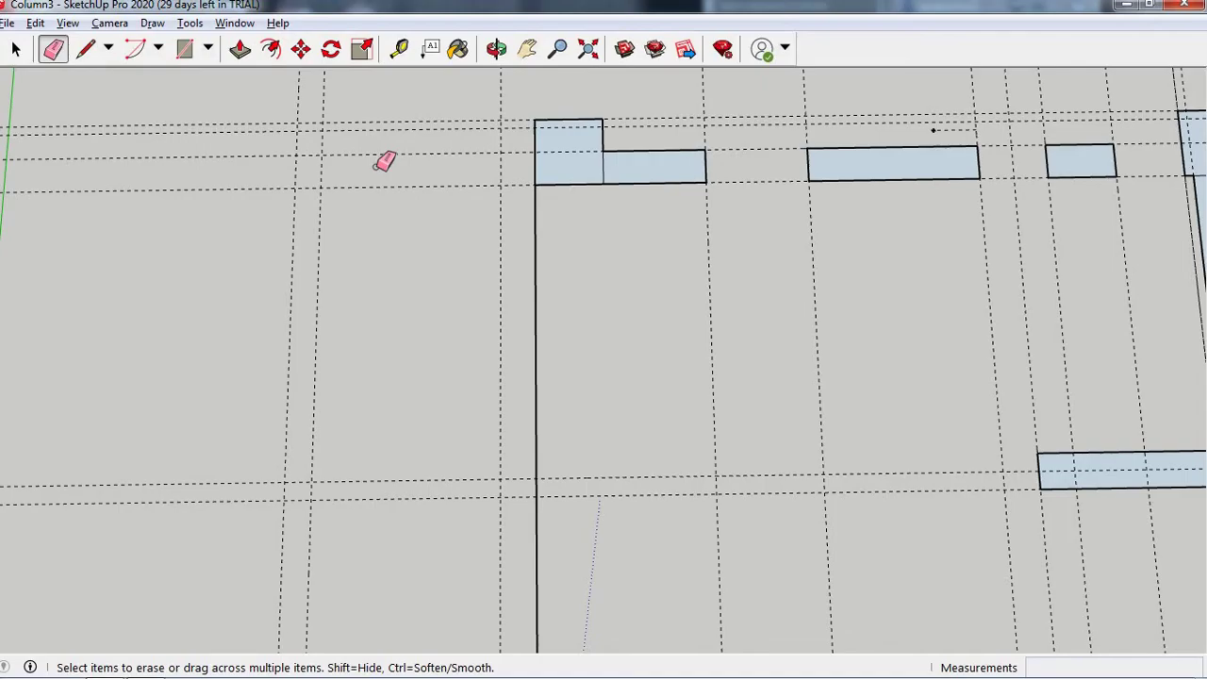
- Draw the 1800 x 150 mm wall strip down from the top wall's outer corner
left_click(185, 49)
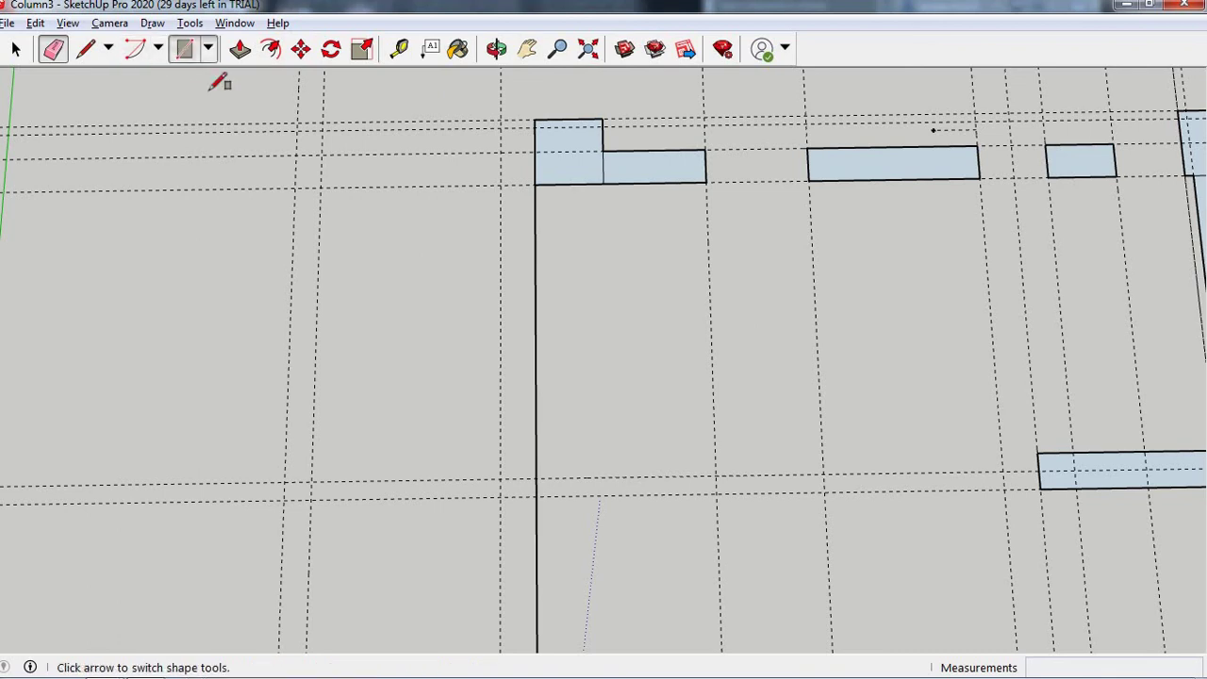
left_click(533, 152)
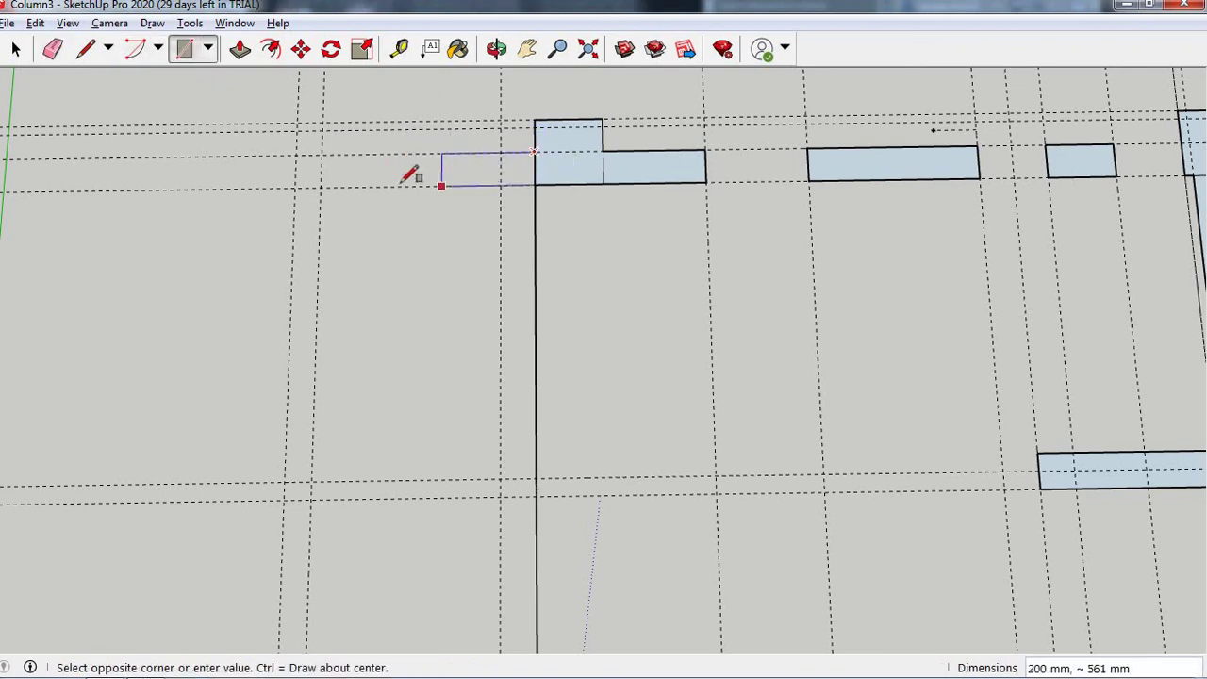
left_click(295, 187)
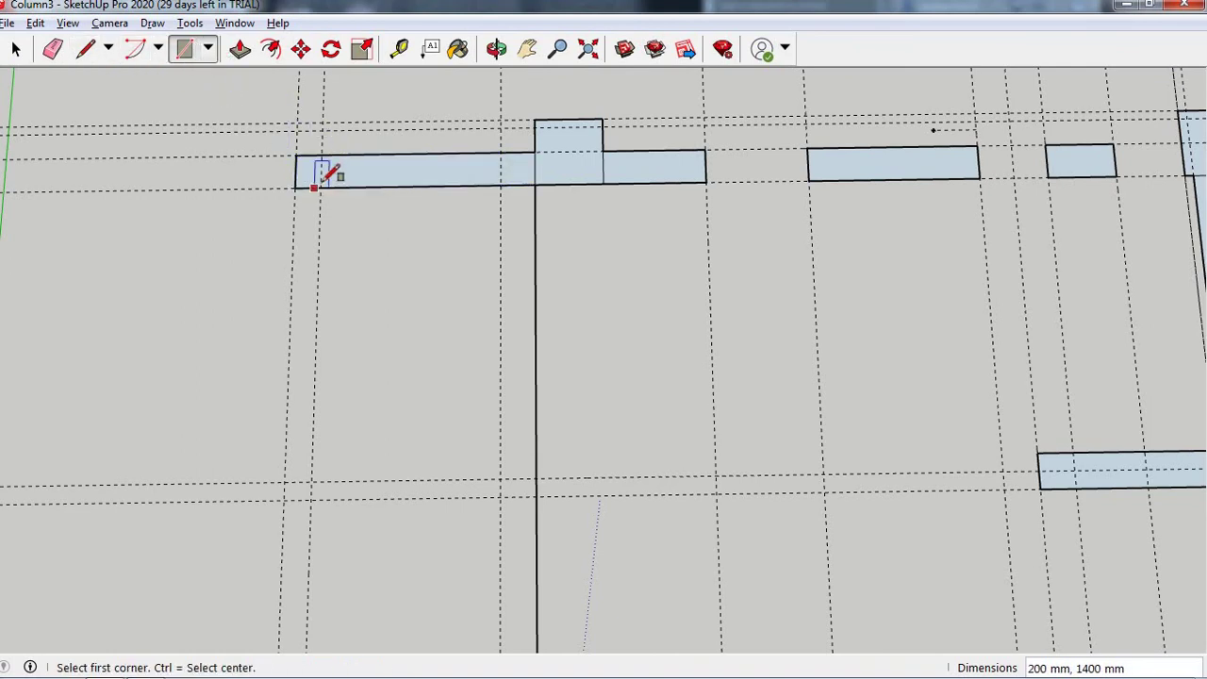
left_click(296, 156)
key("Escape")
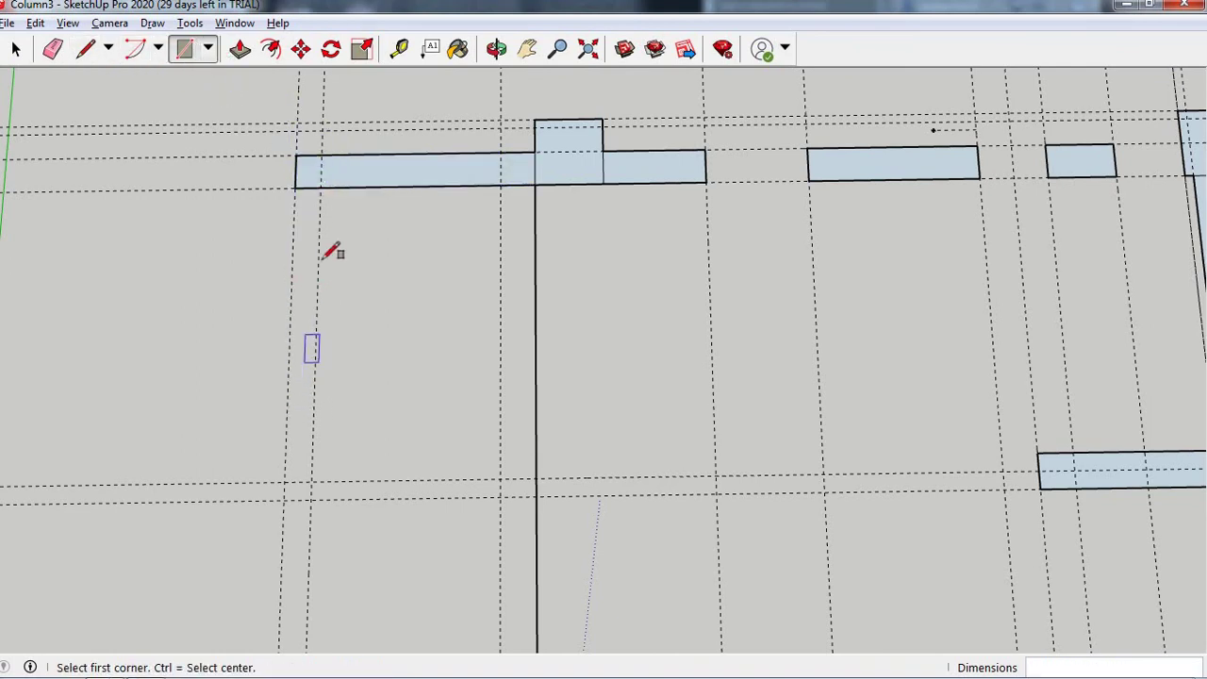
left_click(300, 185)
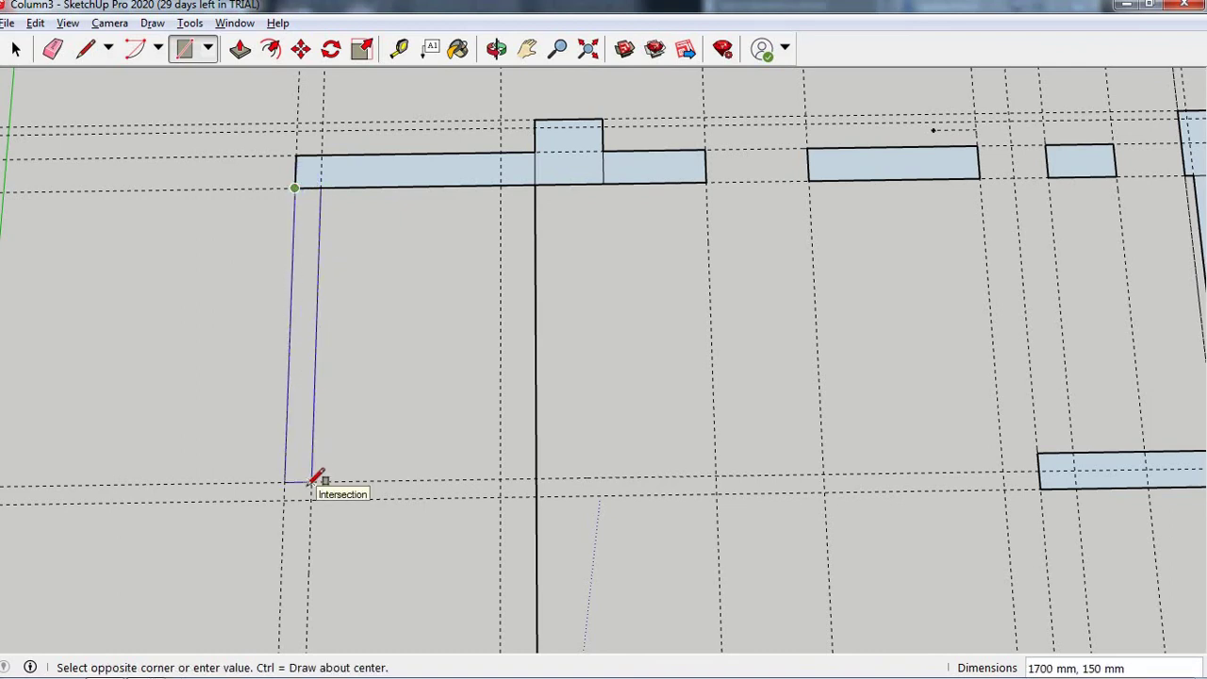
left_click(311, 498)
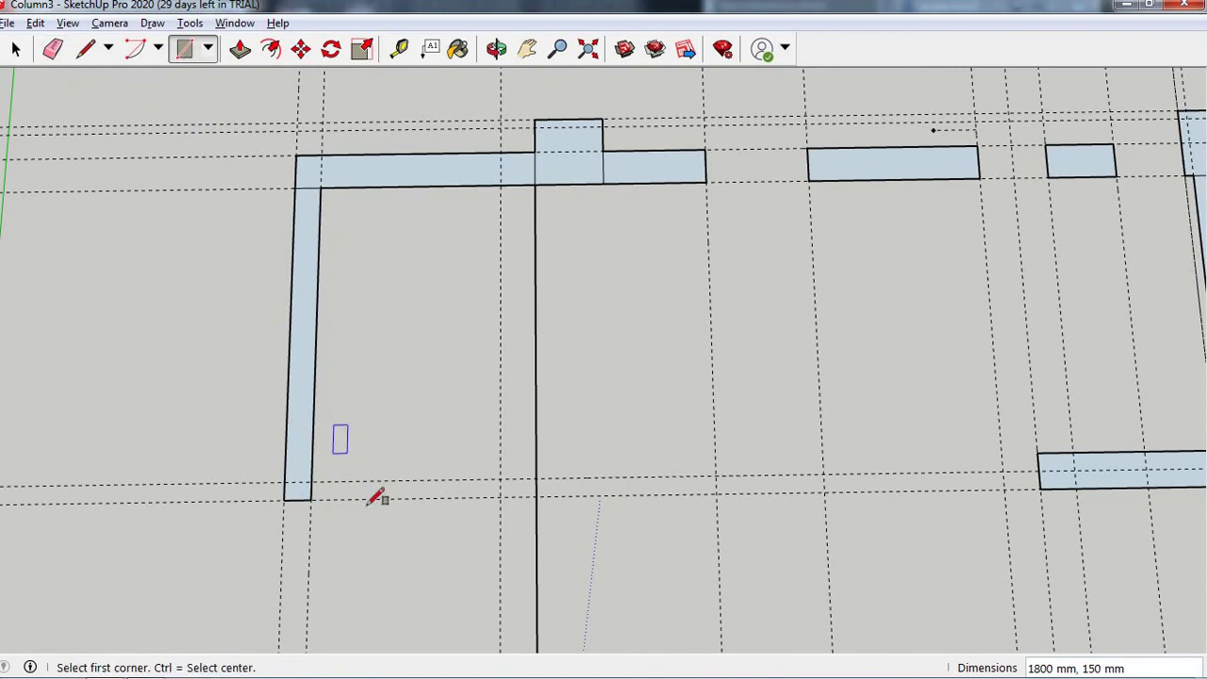
- Close the L-shaped corner at the left wall's bottom, undoing the unwanted large inner faces
left_click(311, 482)
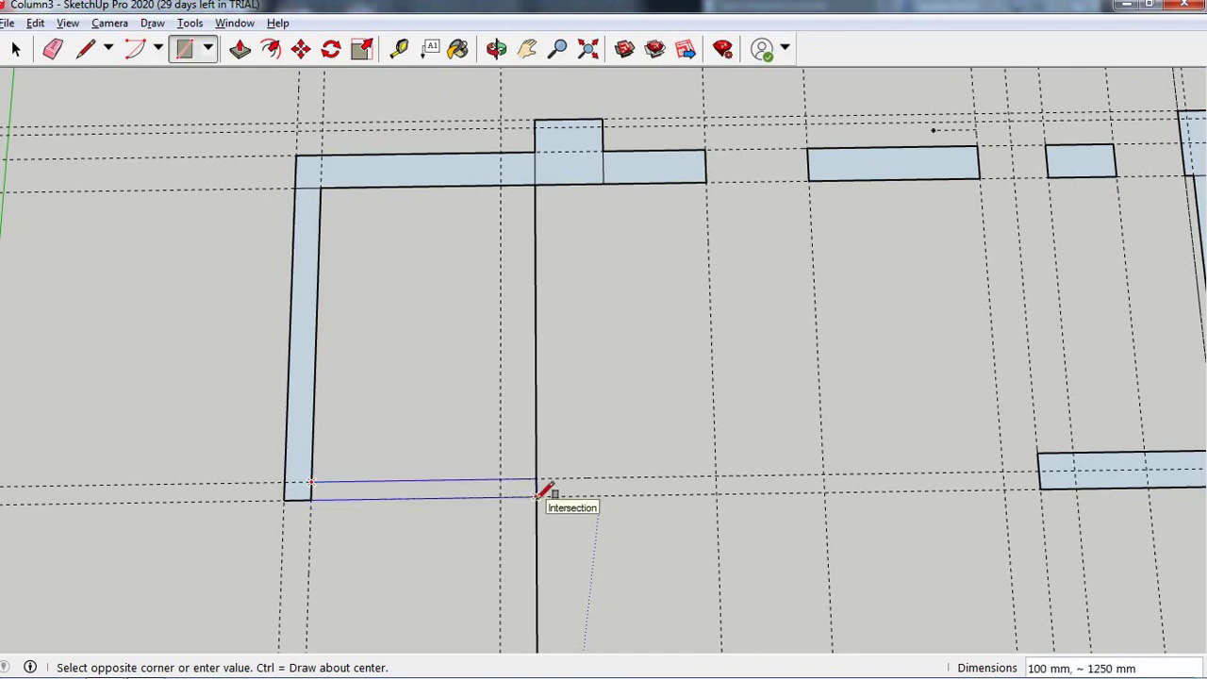
left_click(538, 493)
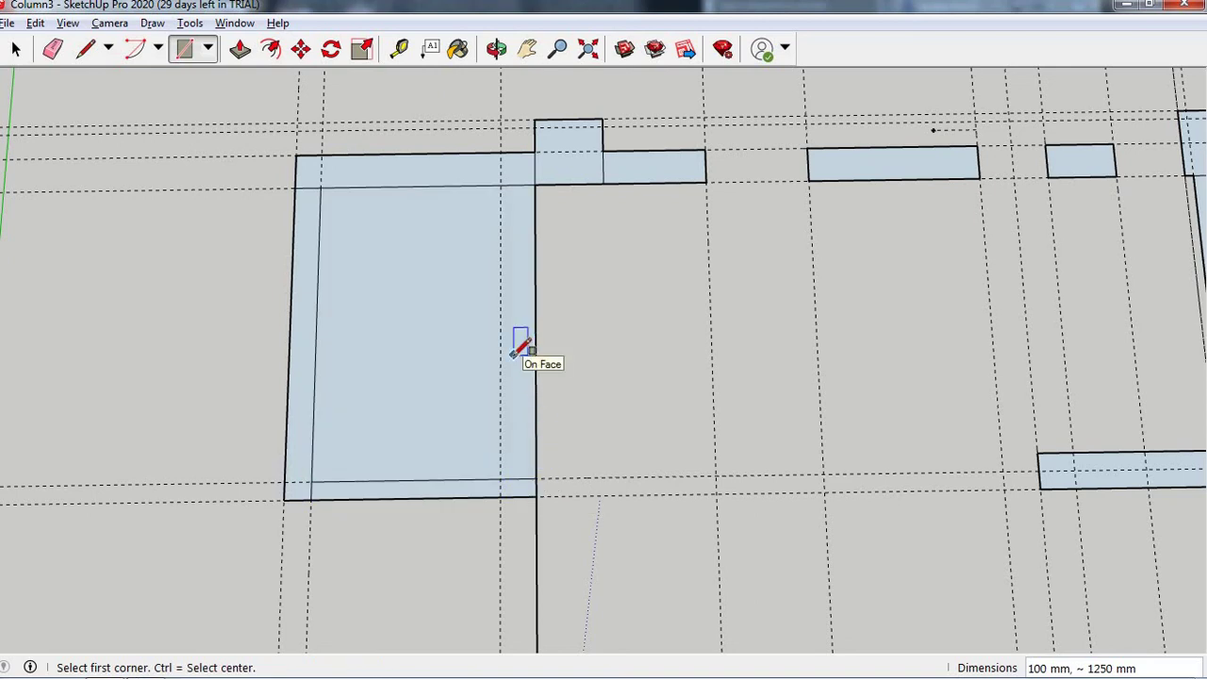
key("ctrl+z")
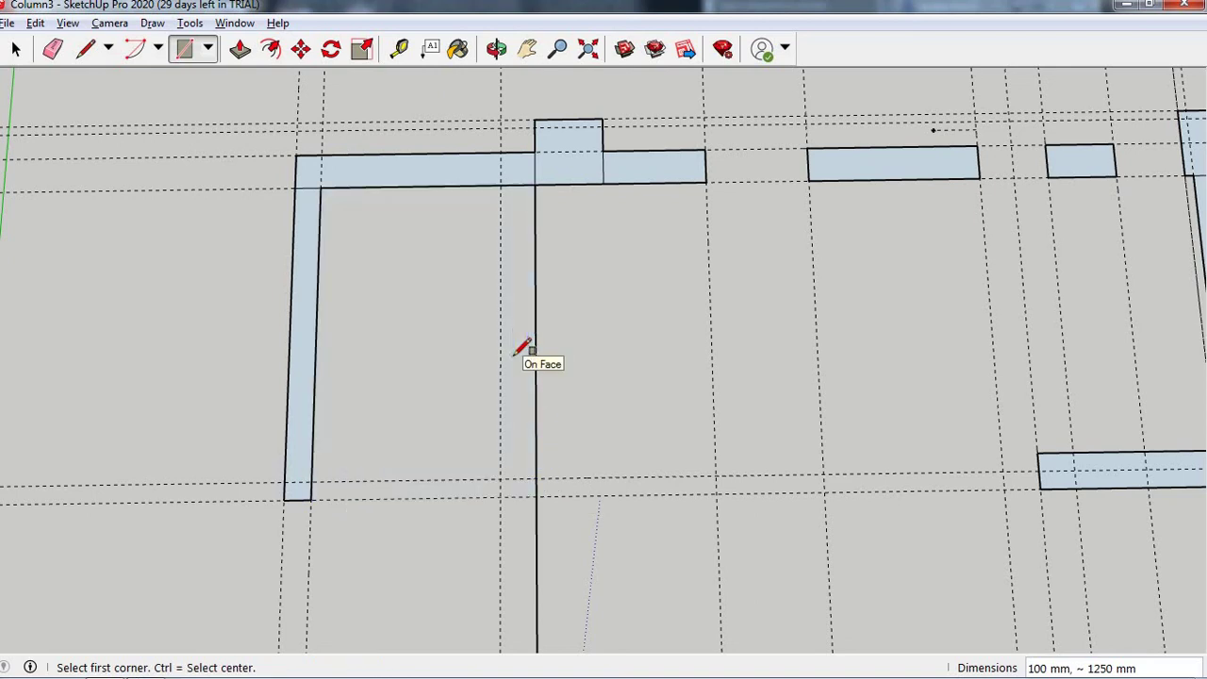
scroll(431, 494, "up", 3)
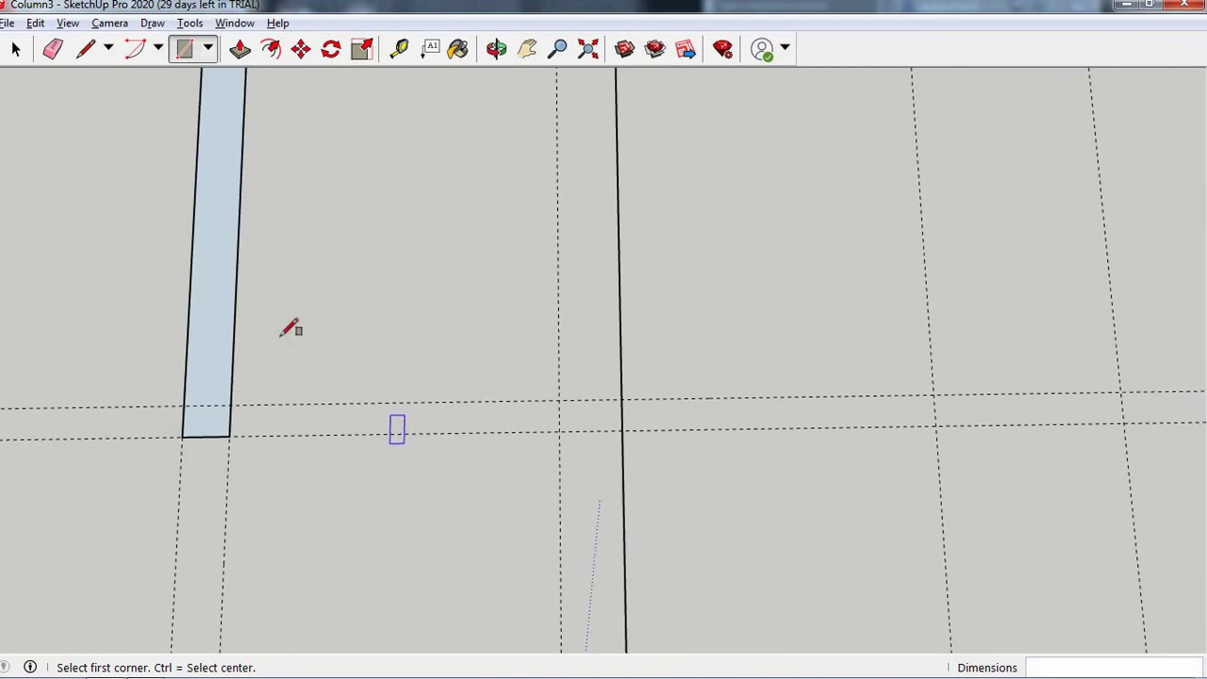
left_click(232, 405)
left_click(620, 430)
scroll(528, 291, "down", 2)
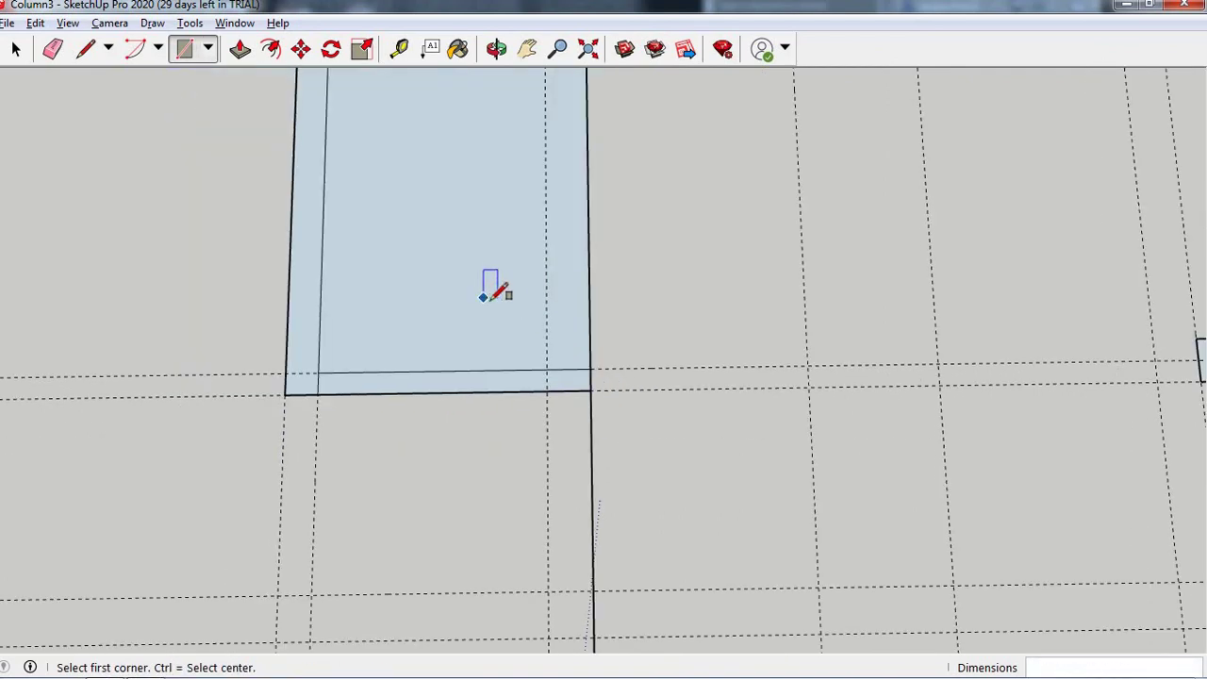
scroll(536, 388, "down", 3)
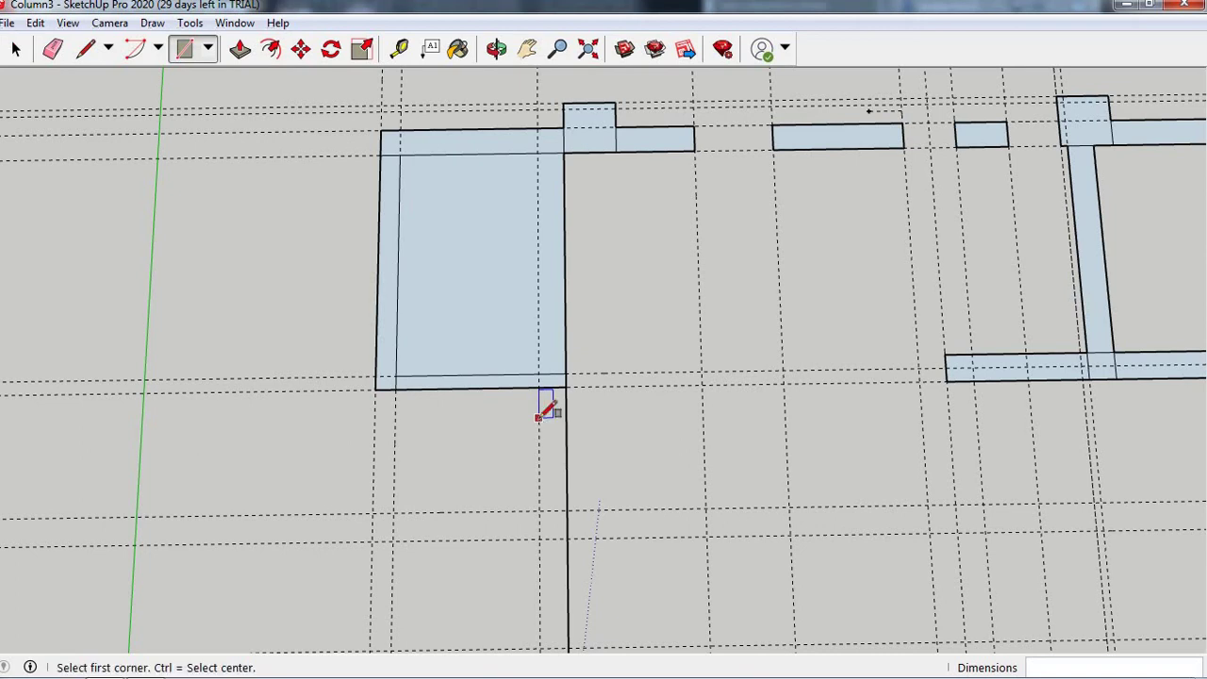
key("ctrl+z")
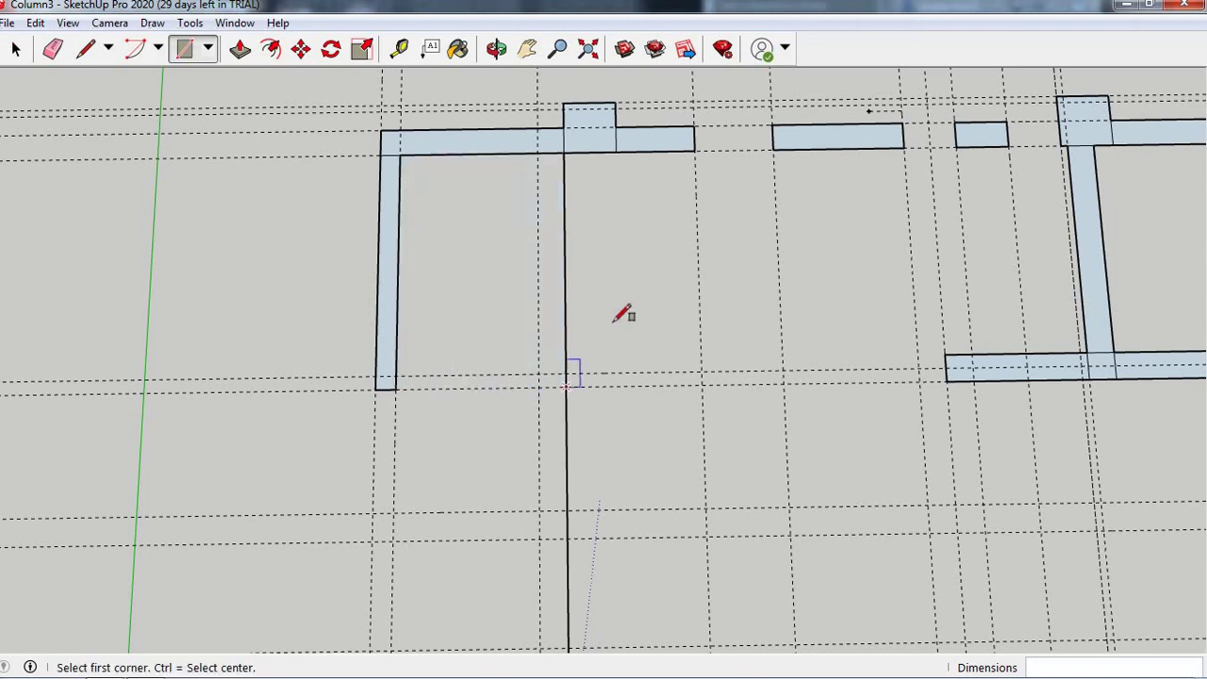
scroll(608, 336, "down", 2)
scroll(603, 345, "down", 2)
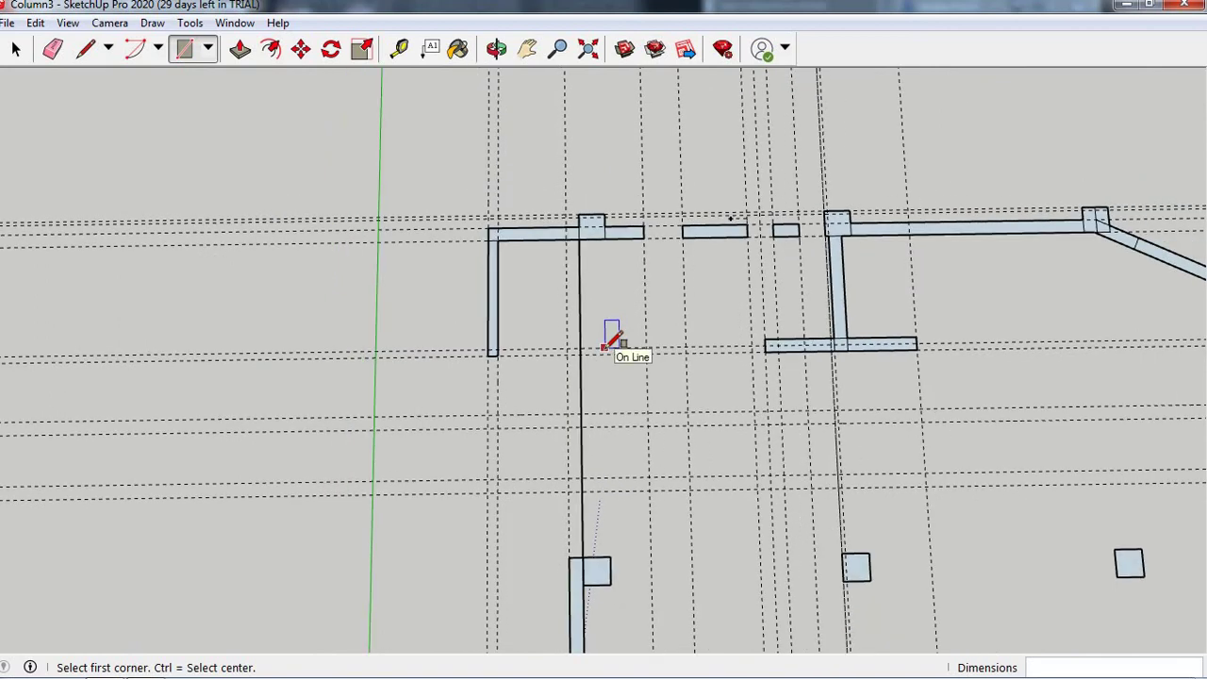
- Erase the stray vertical edge linking the top wall's column to the lower column
key("e")
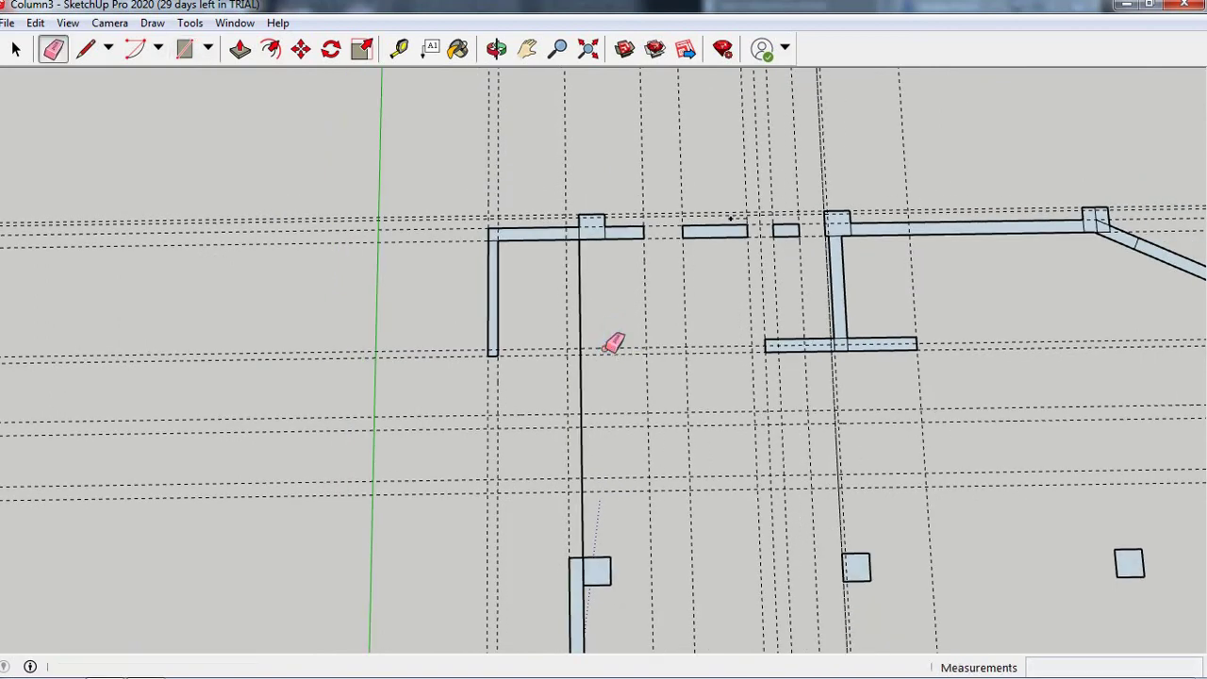
left_click_drag(582, 319, 576, 351)
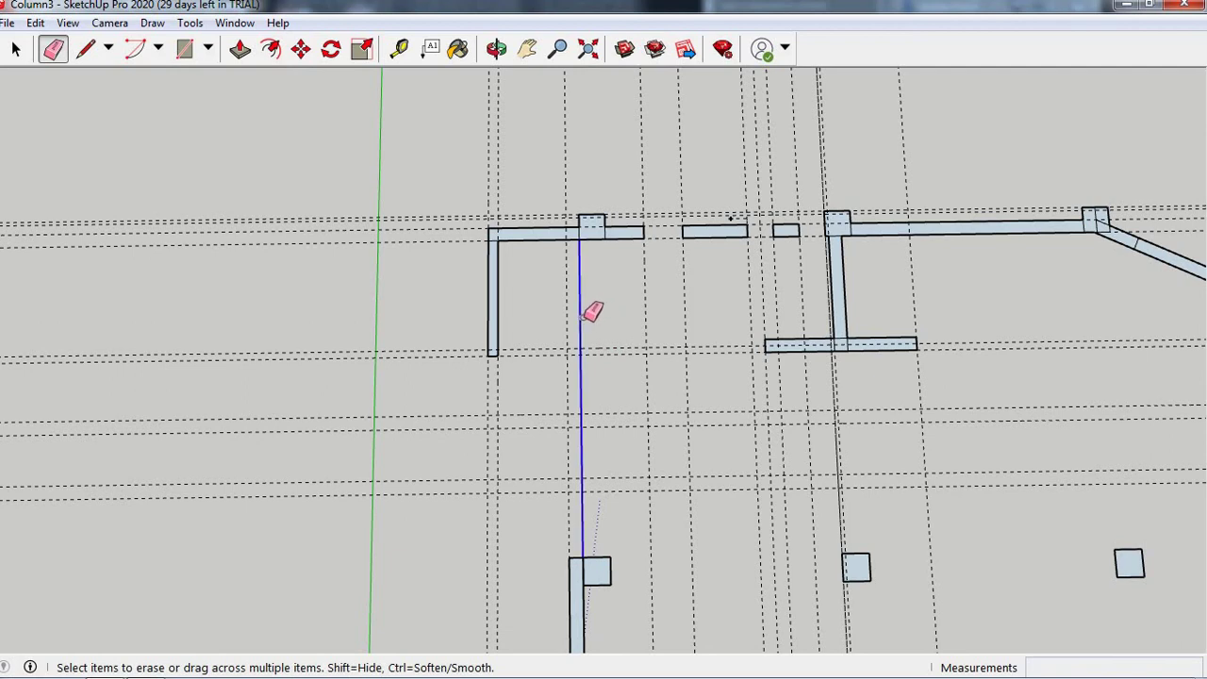
scroll(577, 353, "down", 1)
scroll(585, 347, "down", 1)
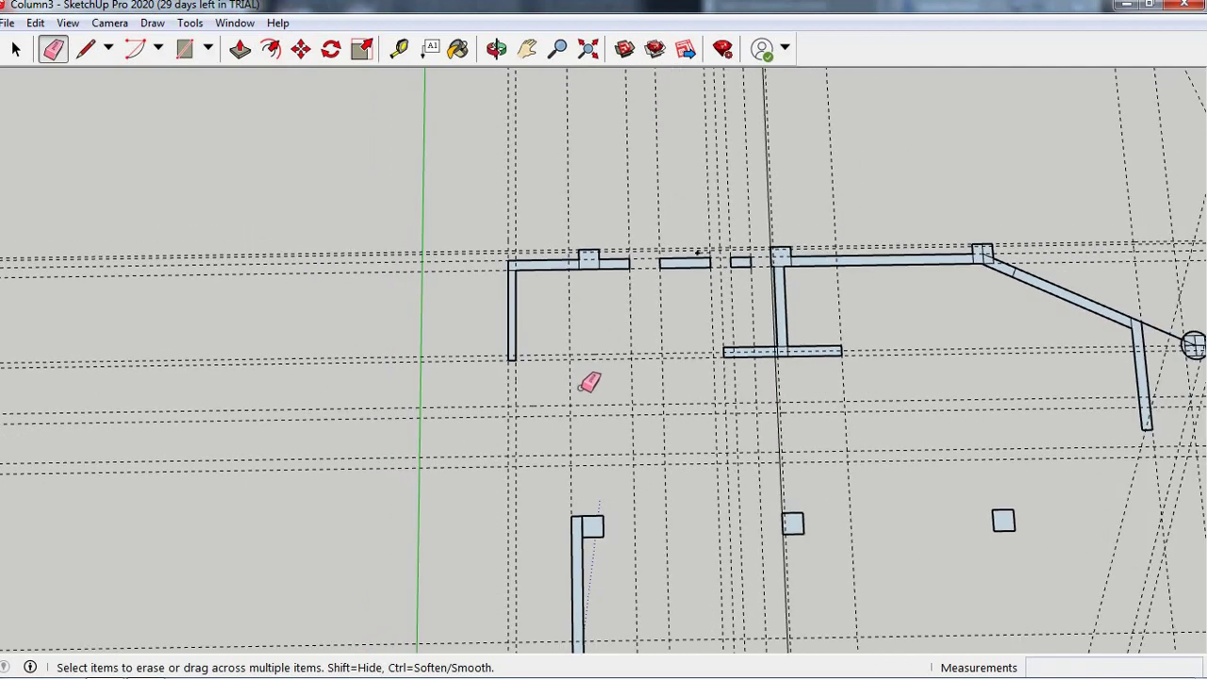
scroll(589, 380, "up", 1)
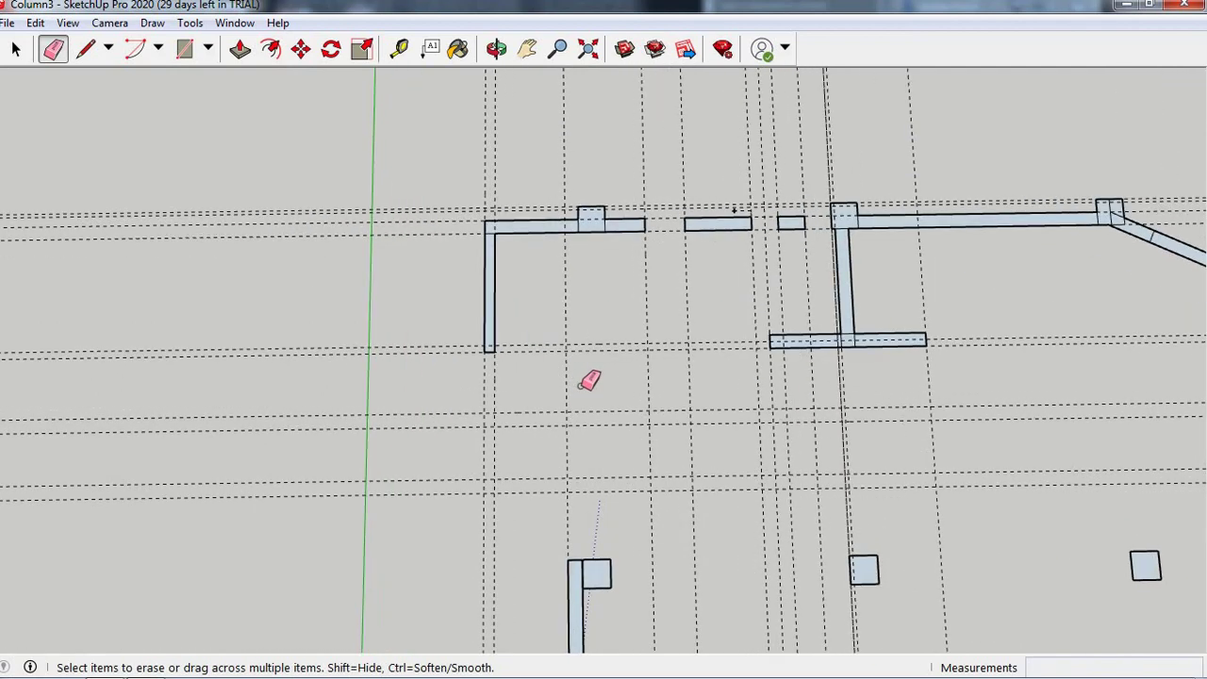
scroll(590, 380, "up", 2)
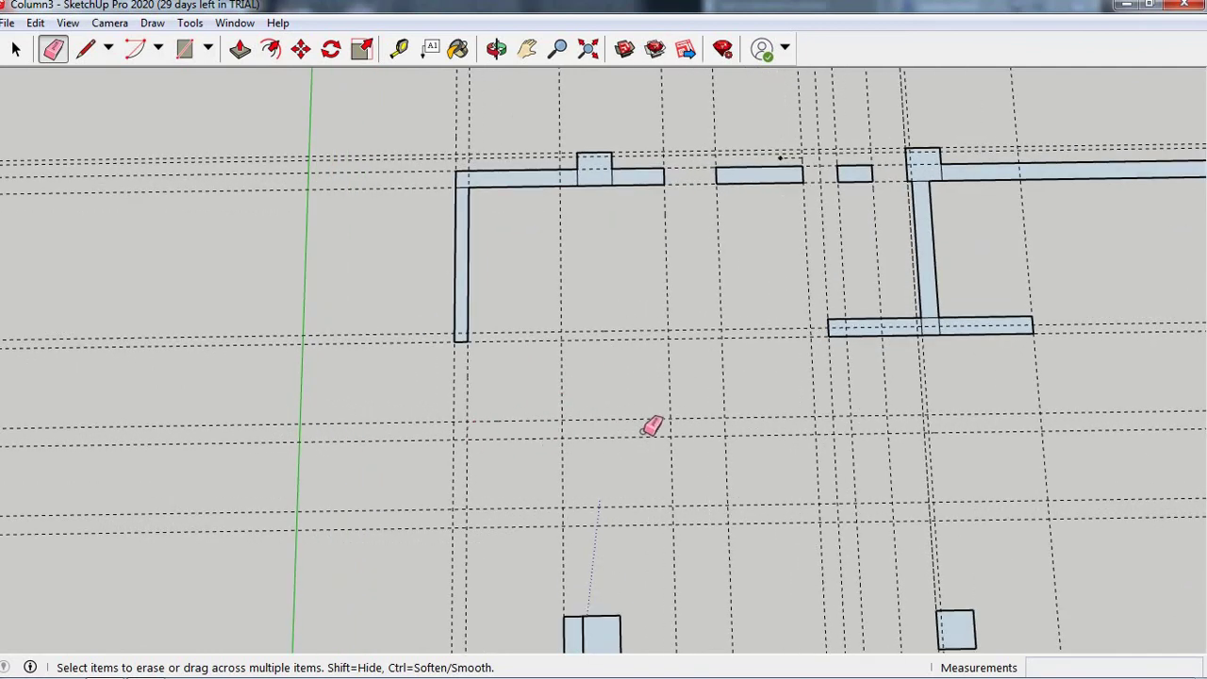
scroll(509, 377, "up", 1)
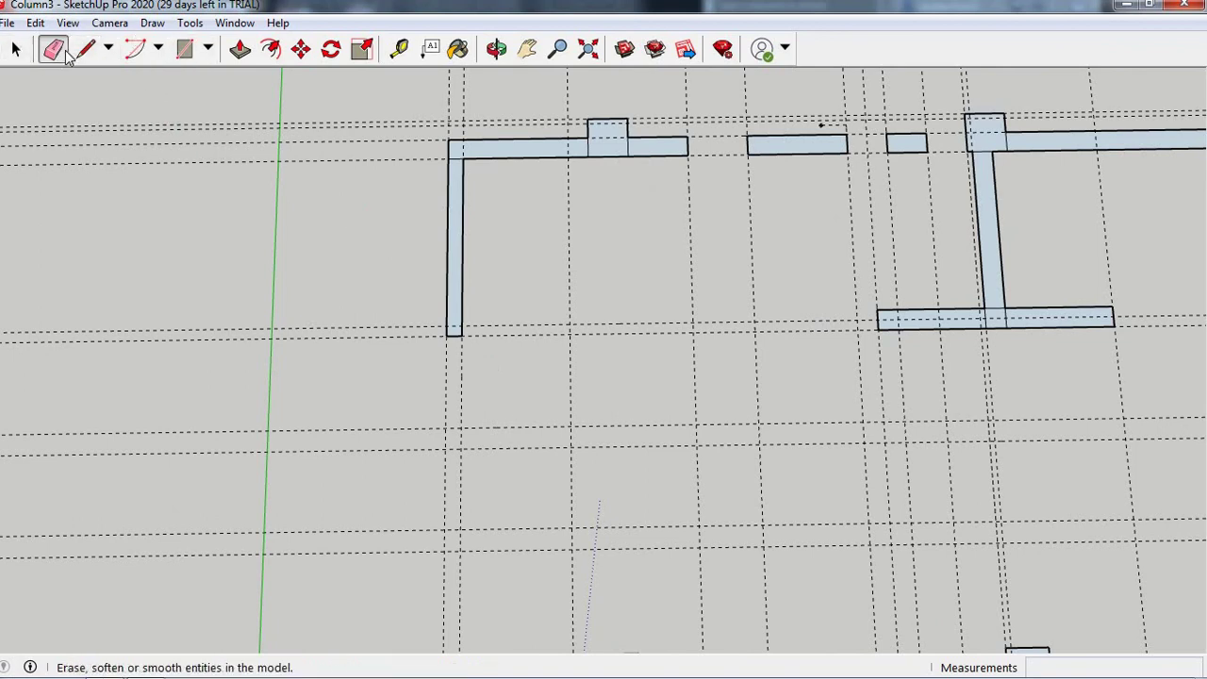
- Extend the left wall with a 1094 x 150 mm rectangle and add a 200 x 1050 mm bottom wall
left_click(185, 49)
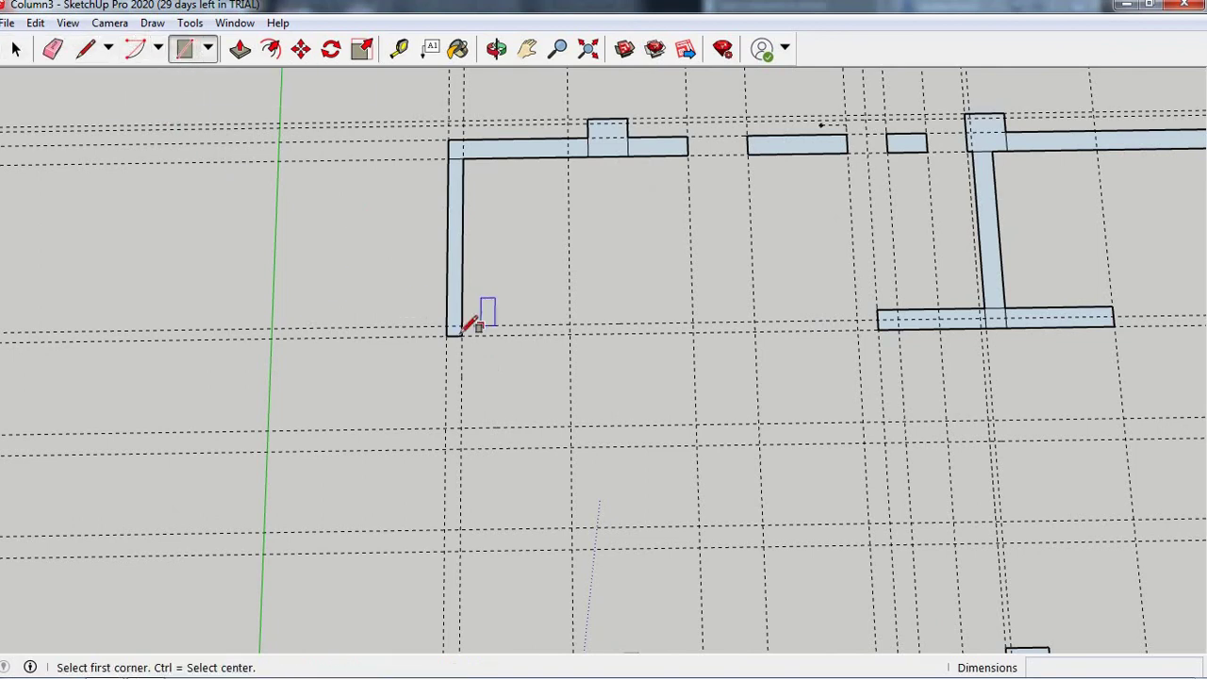
left_click(449, 336)
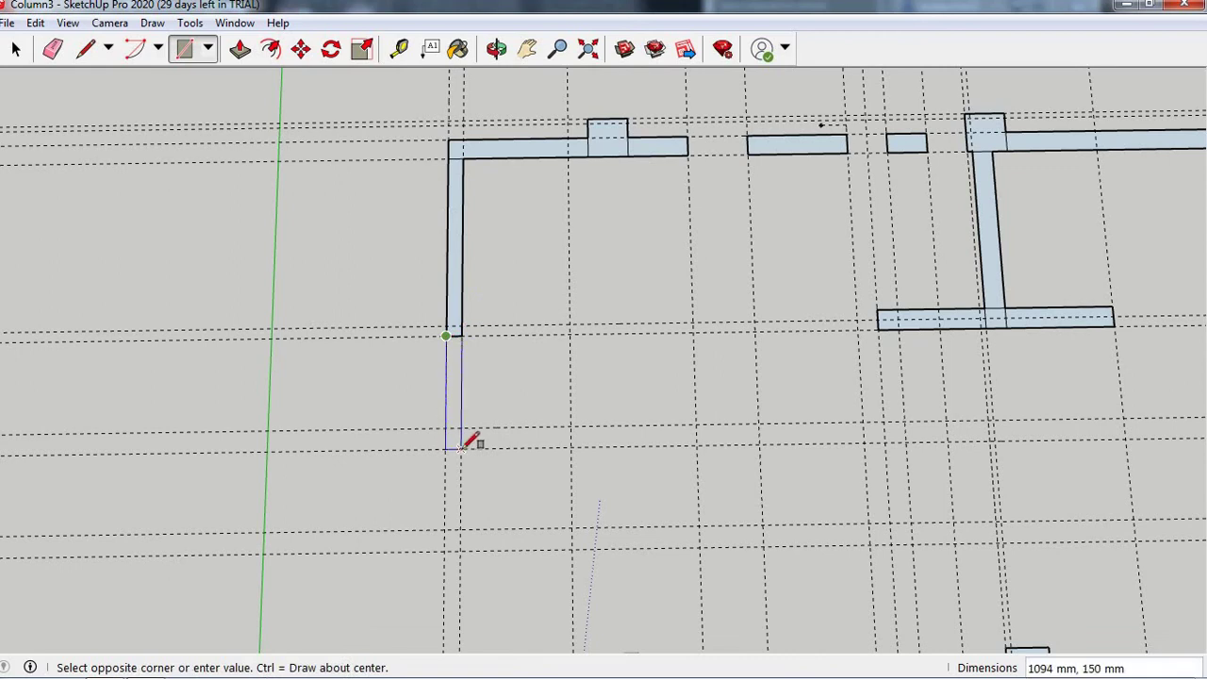
left_click(461, 448)
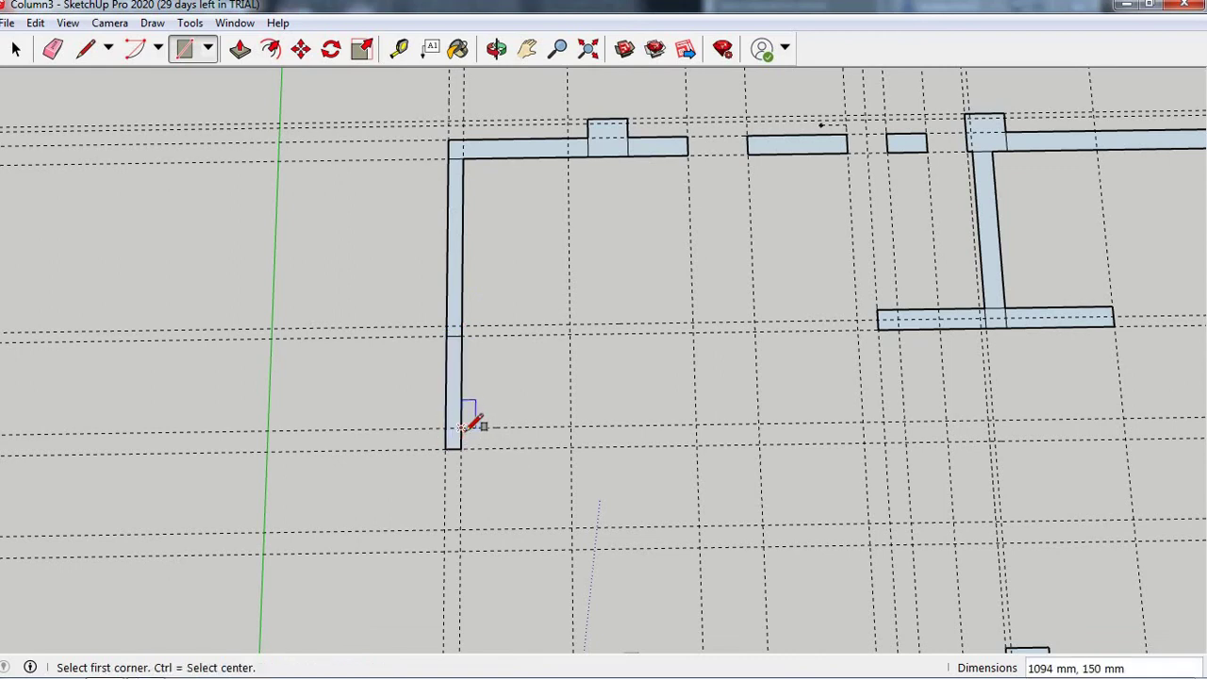
left_click(461, 428)
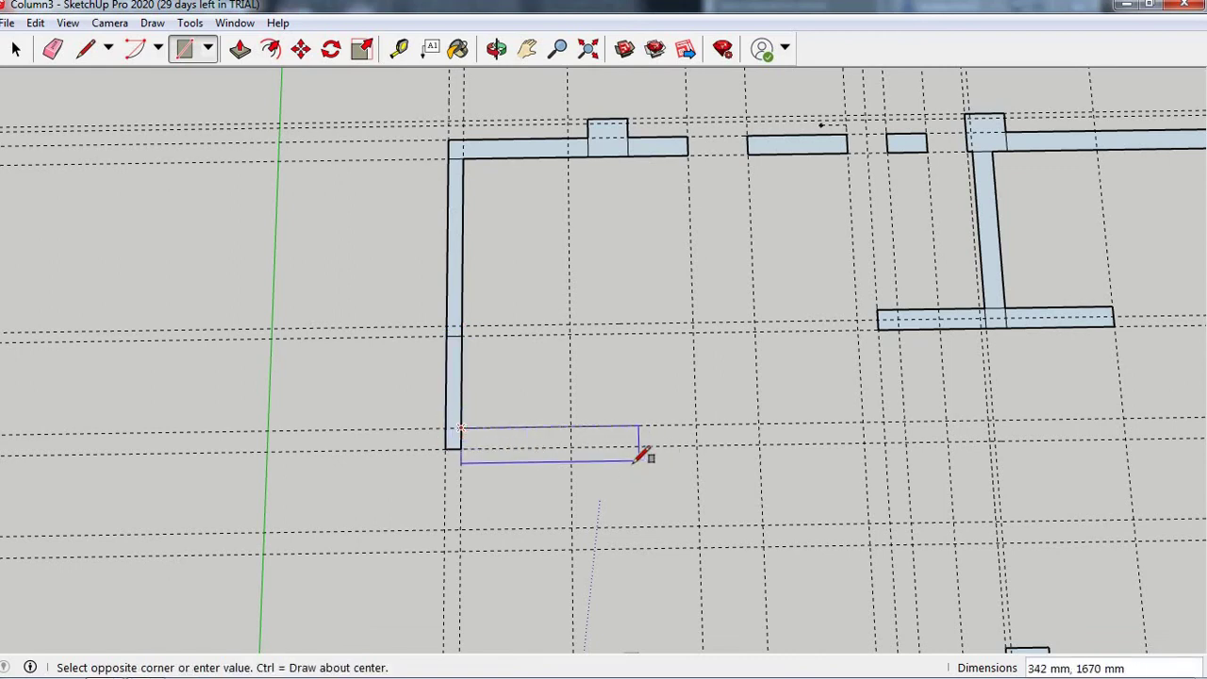
scroll(637, 442, "down", 1)
scroll(630, 443, "down", 1)
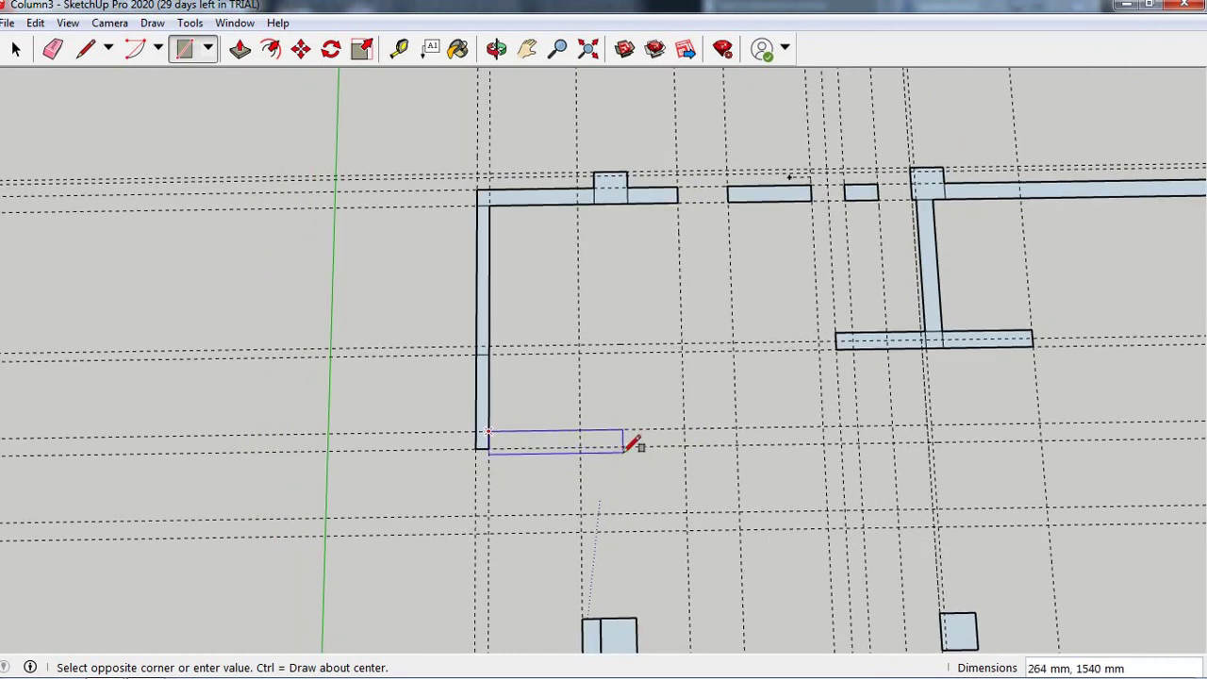
scroll(632, 443, "down", 1)
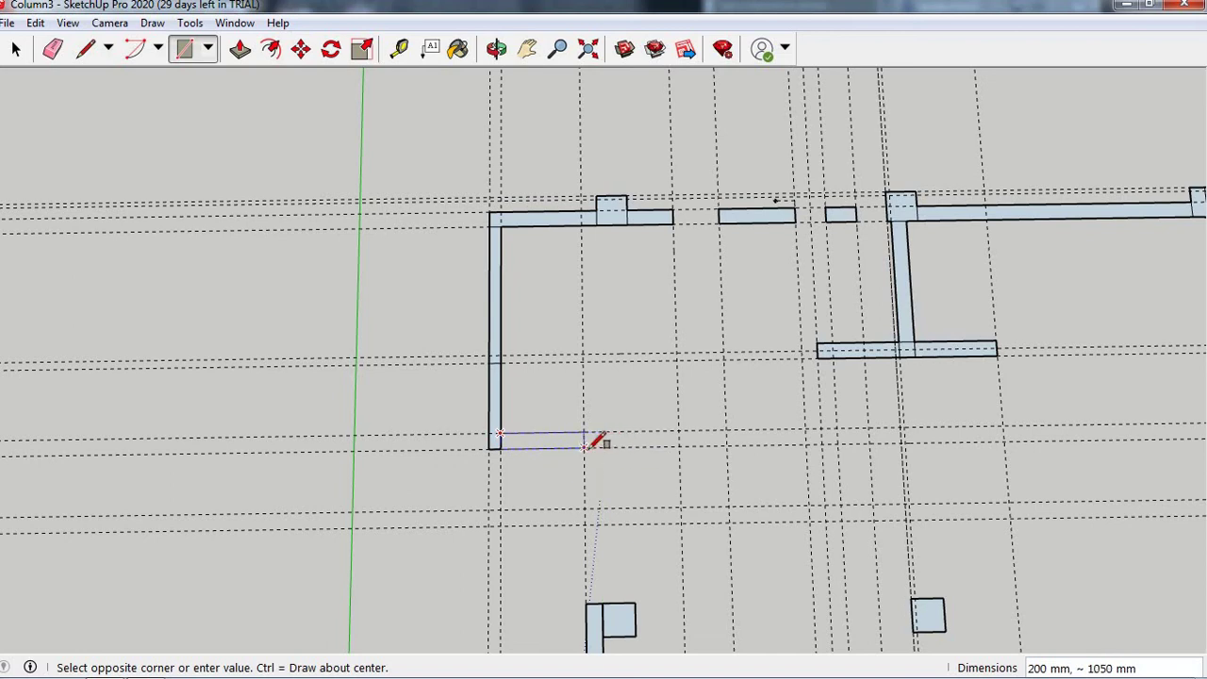
left_click(584, 448)
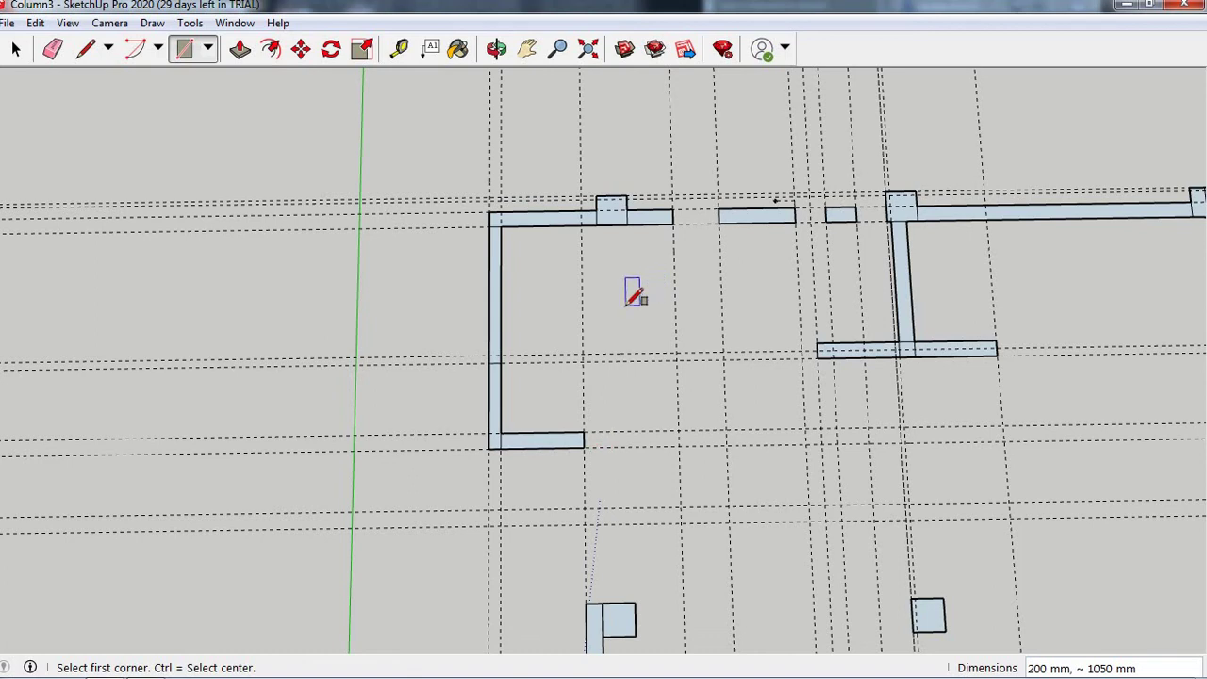
- Measure roughly 203 mm inside the room, then return to the AutoCAD drawing
key("t")
left_click(586, 312)
left_click(613, 310)
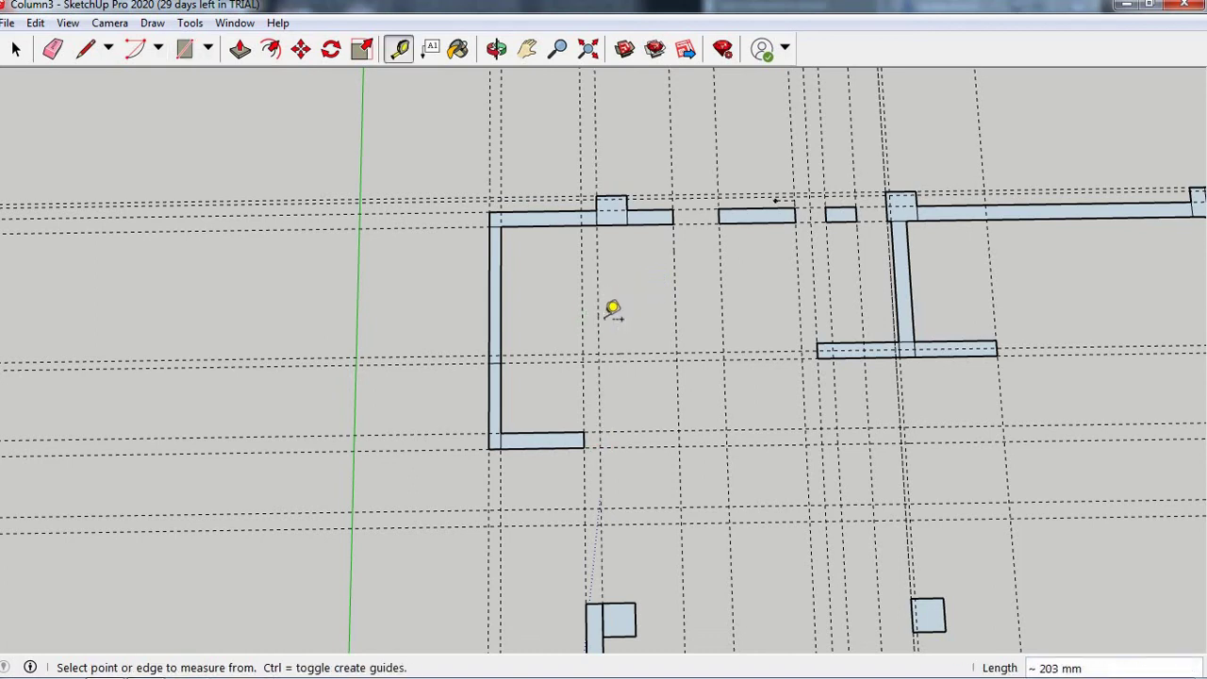
scroll(668, 332, "down", 1)
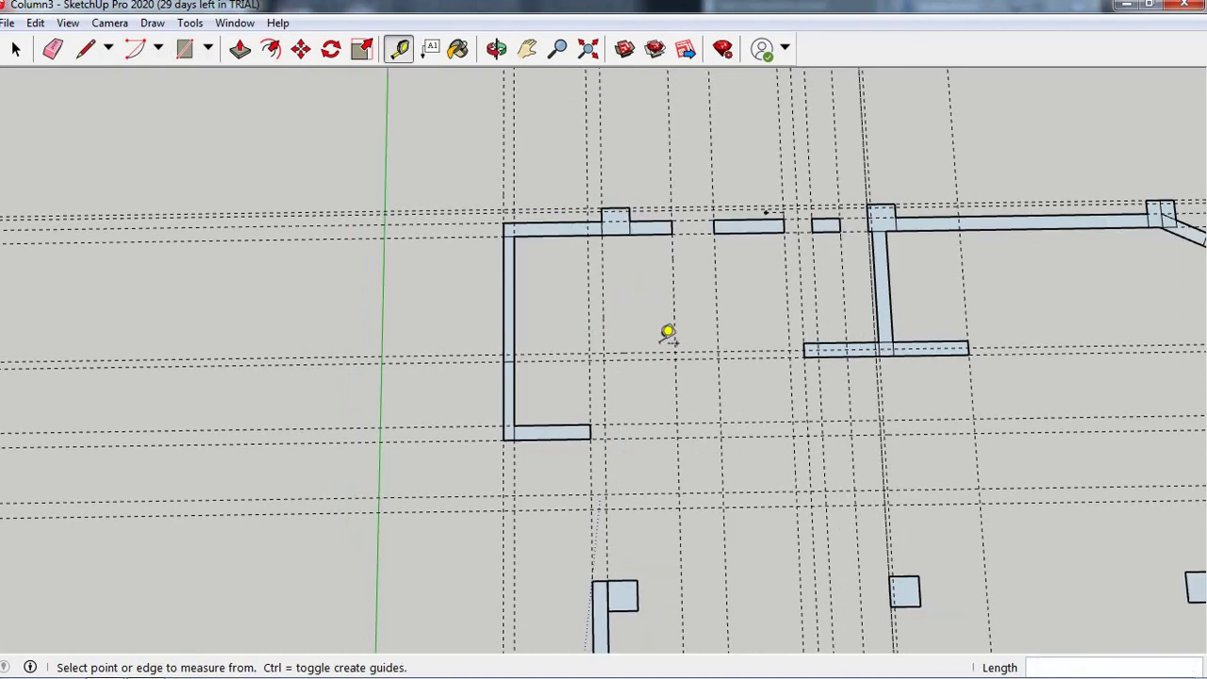
key("alt+Tab")
scroll(612, 322, "down", 3)
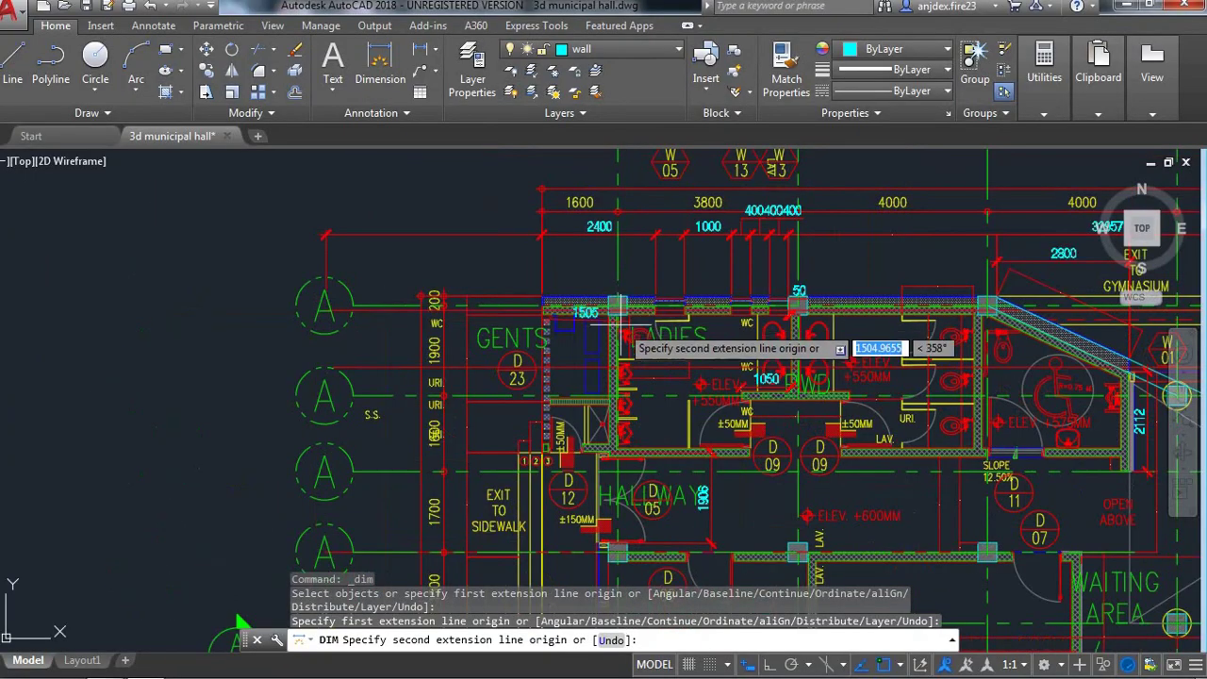
scroll(608, 451, "up", 3)
scroll(607, 444, "down", 3)
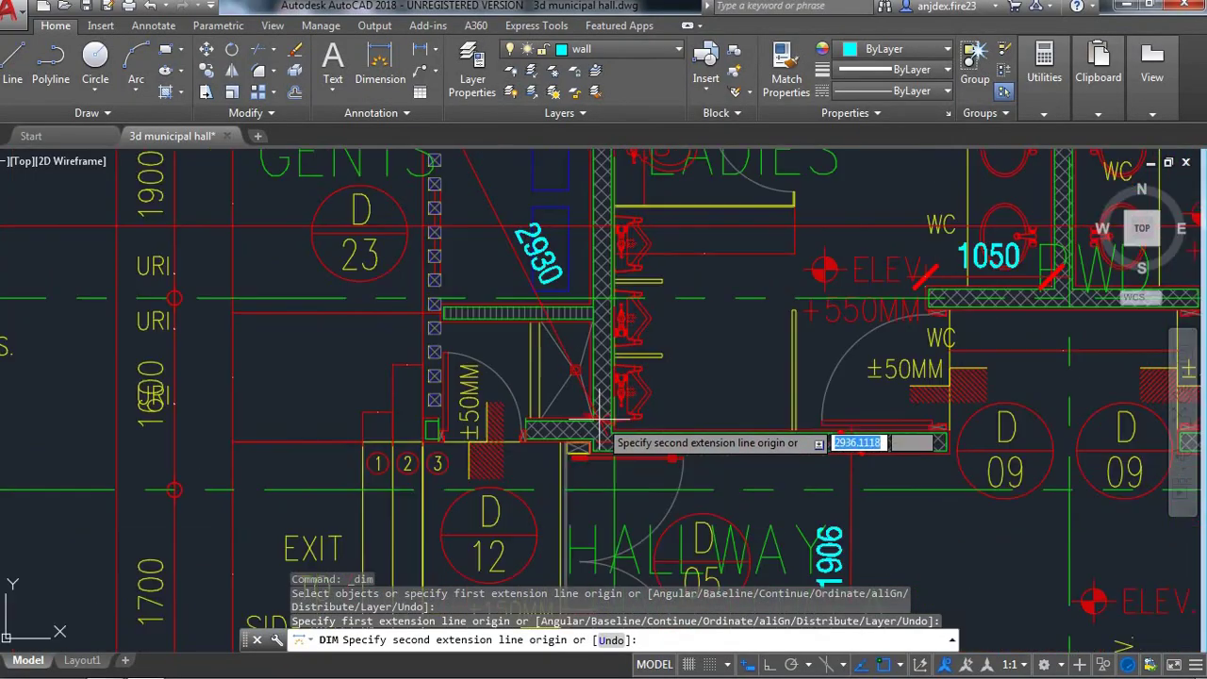
scroll(606, 429, "down", 3)
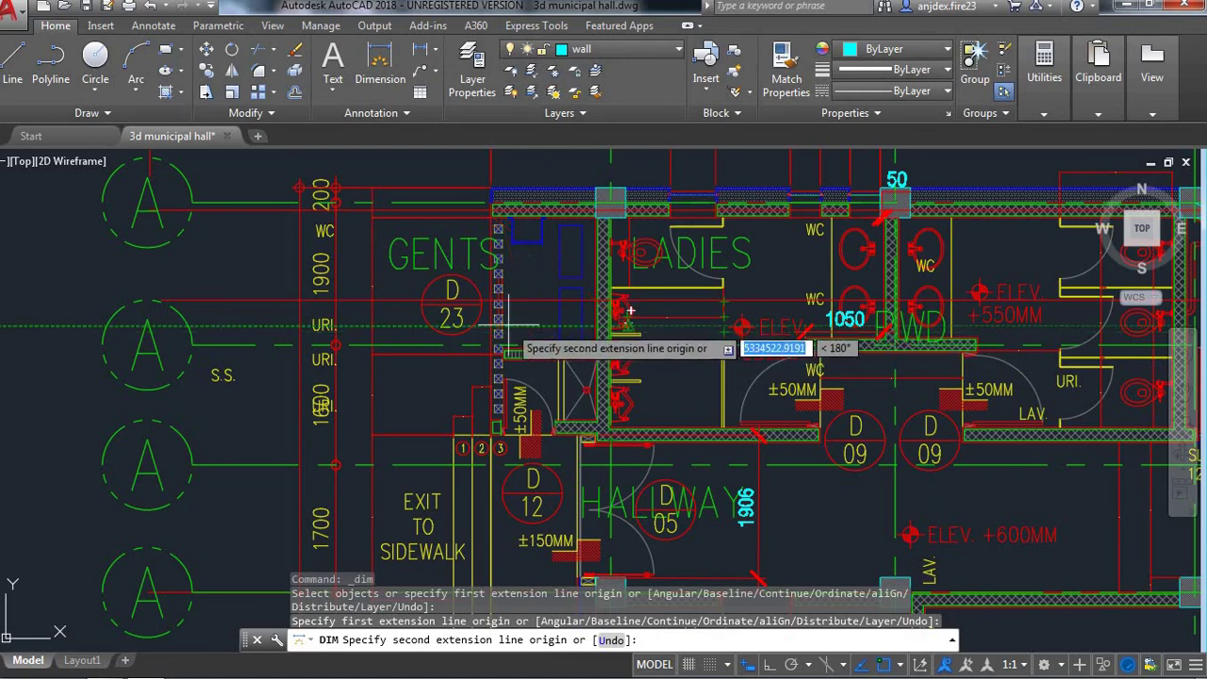
scroll(509, 319, "down", 5)
scroll(520, 363, "down", 3)
scroll(584, 470, "down", 2)
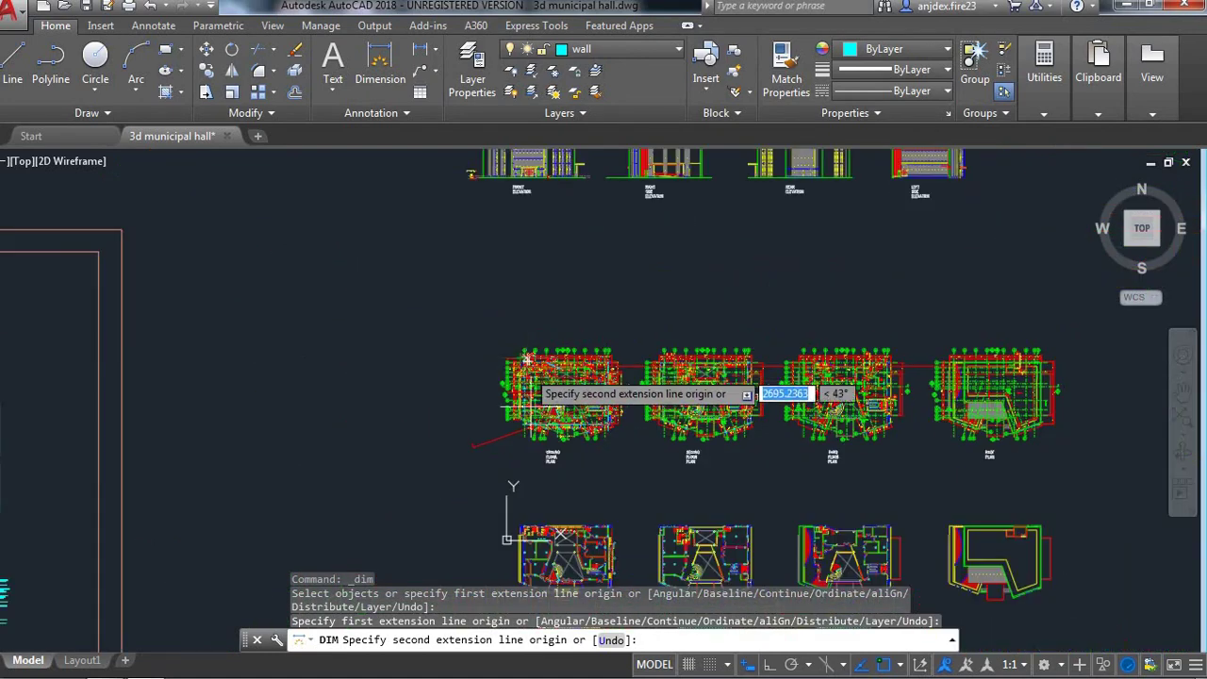
scroll(566, 453, "up", 5)
scroll(484, 326, "up", 5)
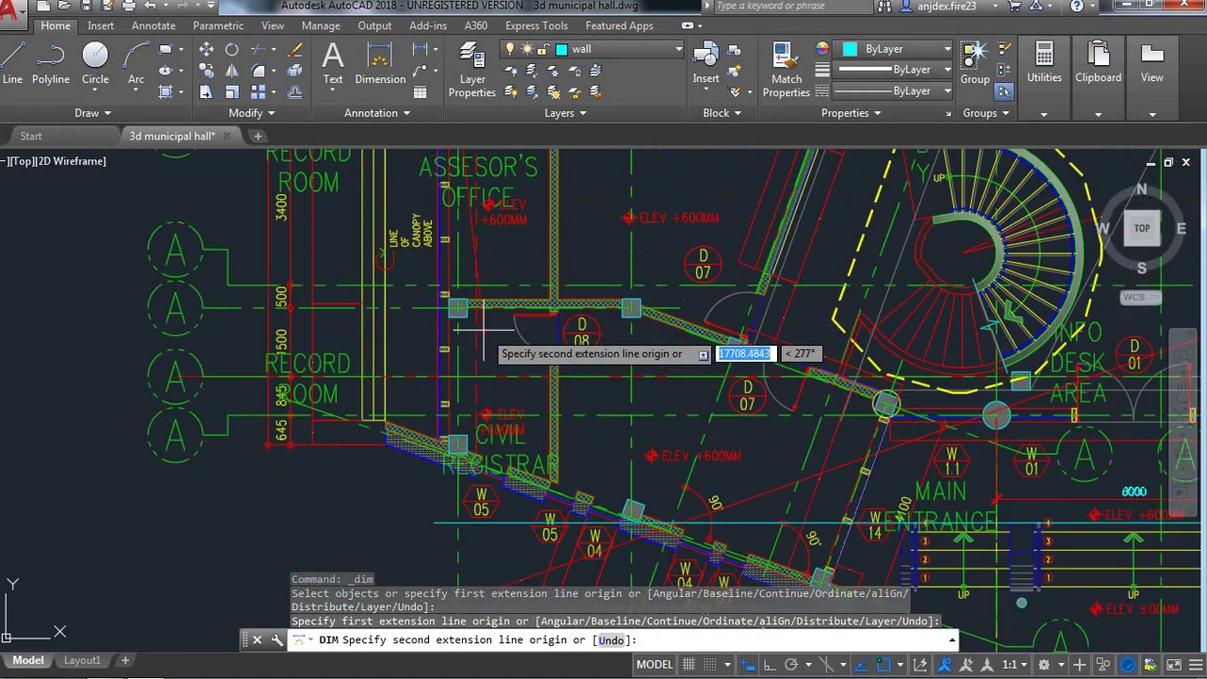
scroll(484, 326, "down", 5)
scroll(495, 352, "down", 2)
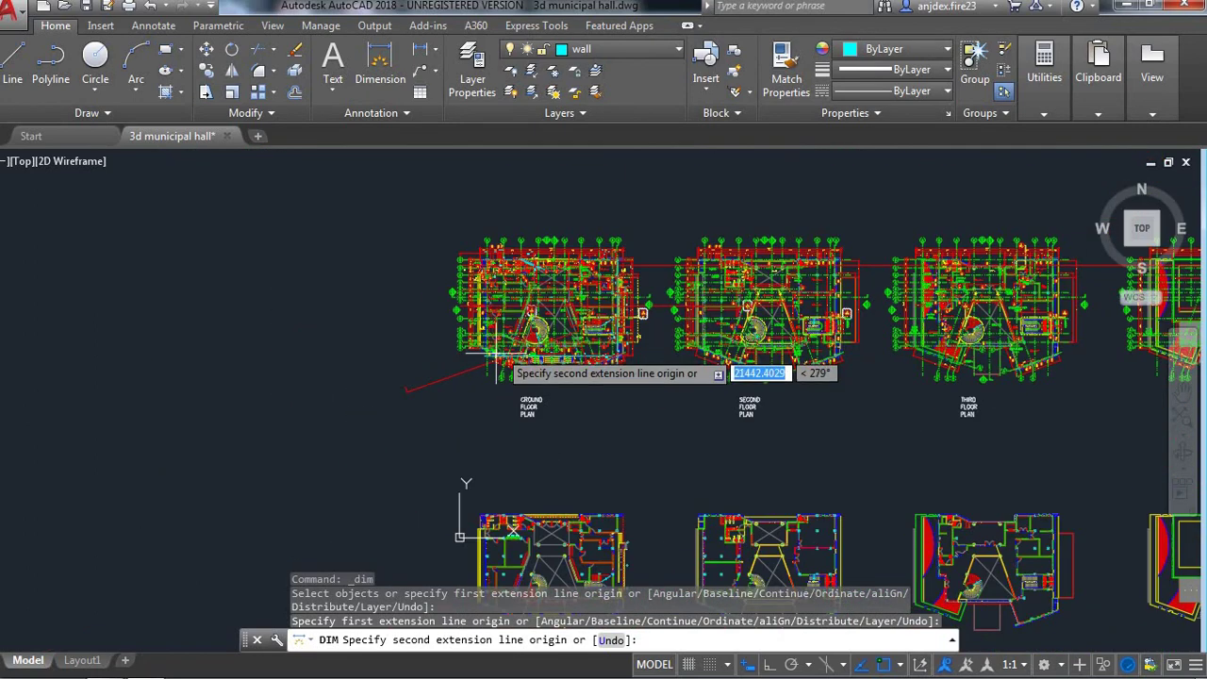
scroll(495, 352, "up", 3)
scroll(528, 358, "down", 3)
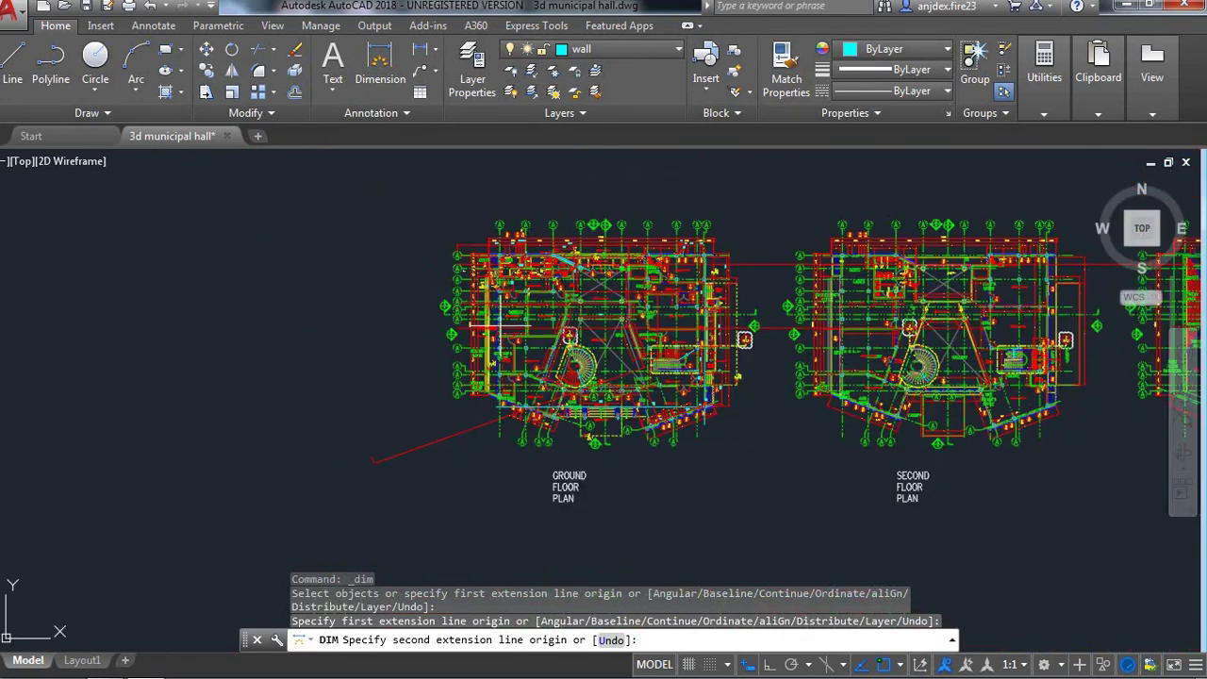
scroll(564, 370, "down", 5)
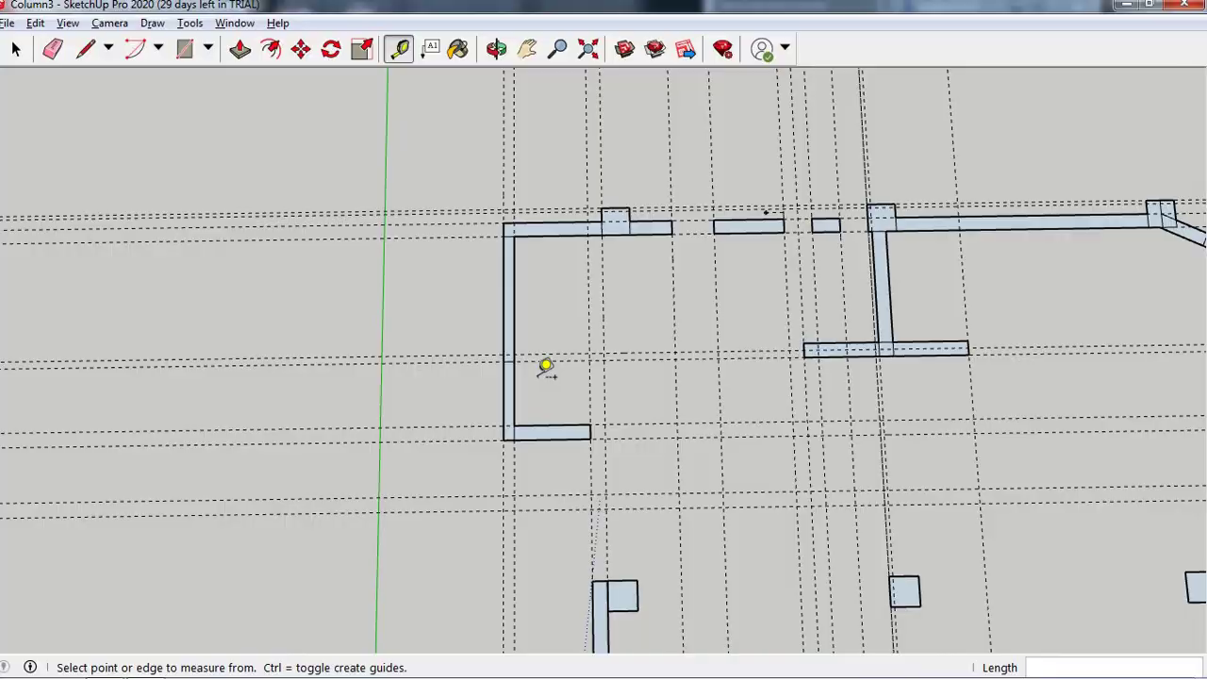
scroll(531, 330, "down", 3)
mouse_move(536, 333)
middle_mouse_down()
mouse_move(538, 302)
mouse_move(555, 359)
middle_mouse_up()
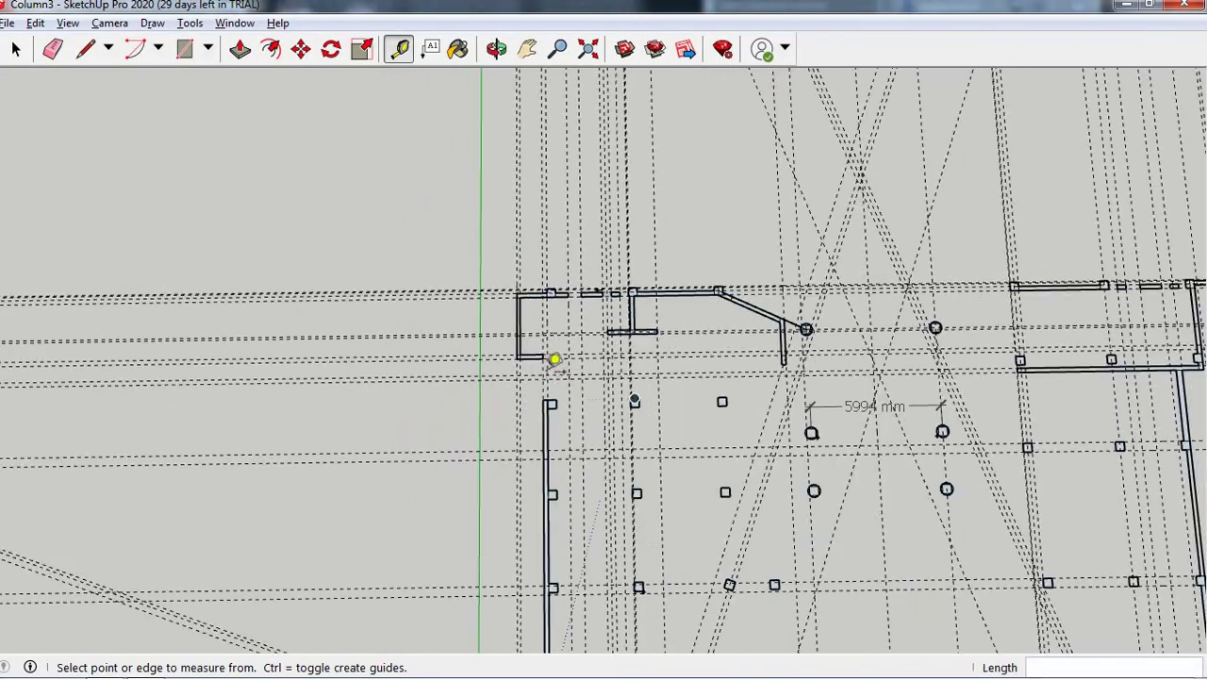
scroll(784, 355, "up", 2)
scroll(790, 340, "up", 2)
scroll(800, 337, "up", 2)
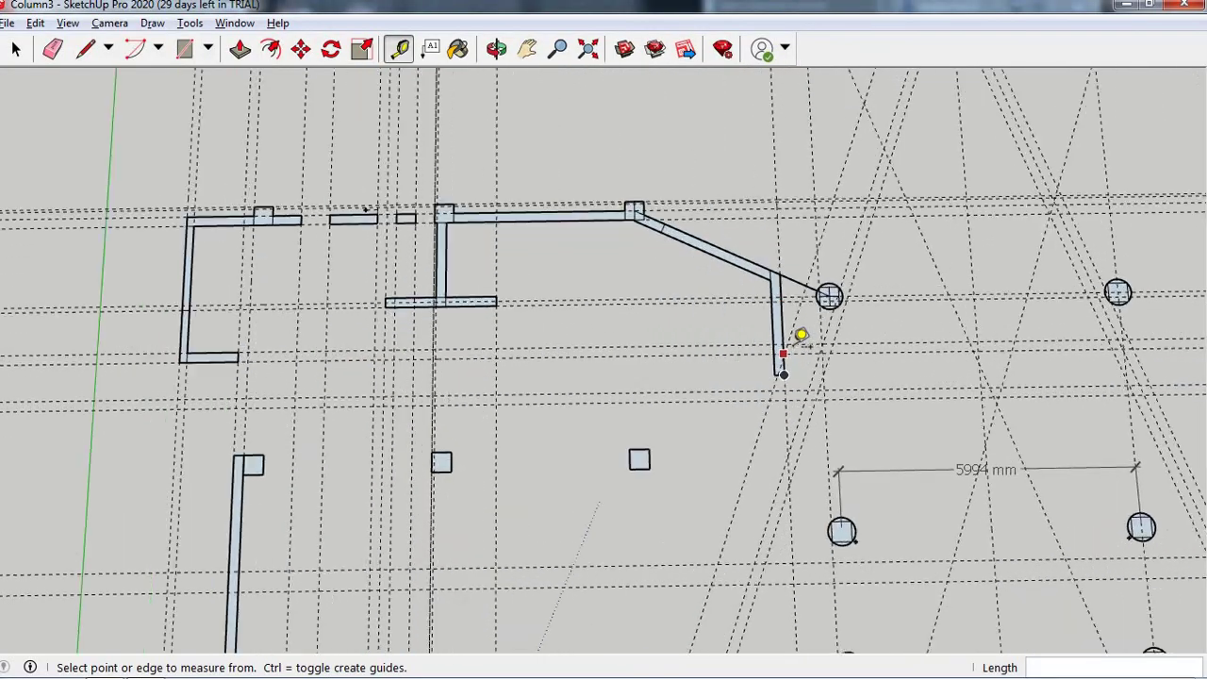
scroll(801, 337, "up", 1)
scroll(711, 345, "down", 2)
scroll(326, 371, "up", 1)
scroll(324, 371, "up", 1)
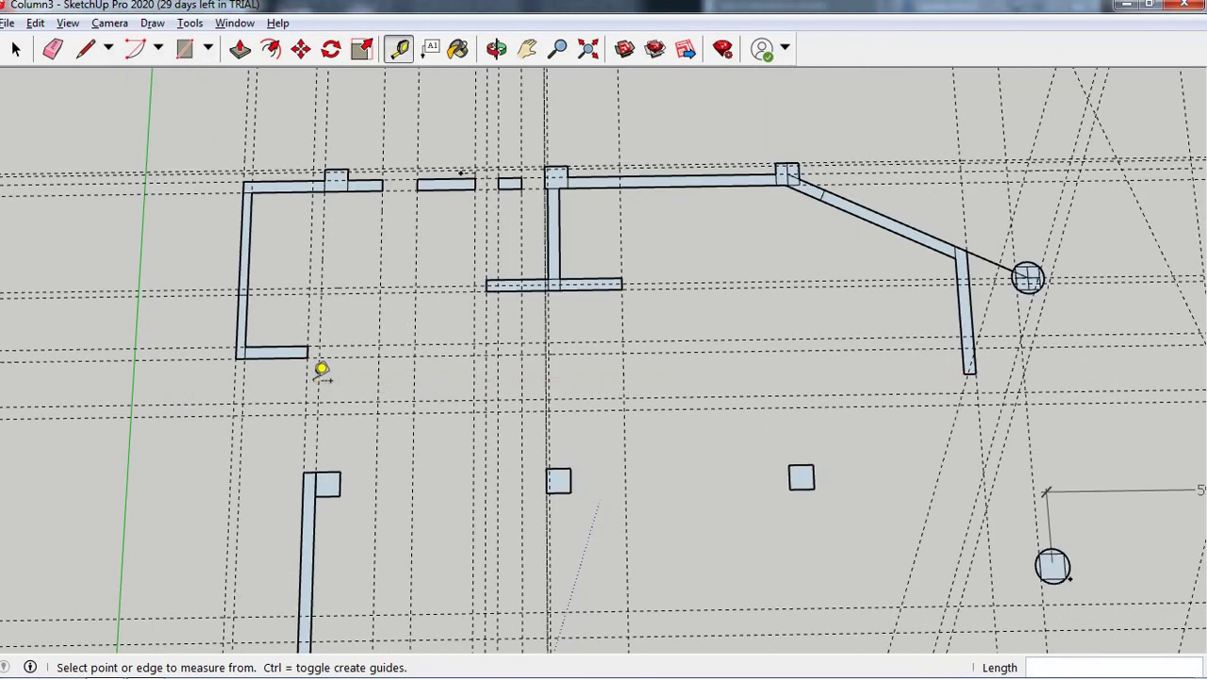
scroll(320, 359, "up", 1)
scroll(319, 358, "up", 1)
scroll(317, 332, "up", 1)
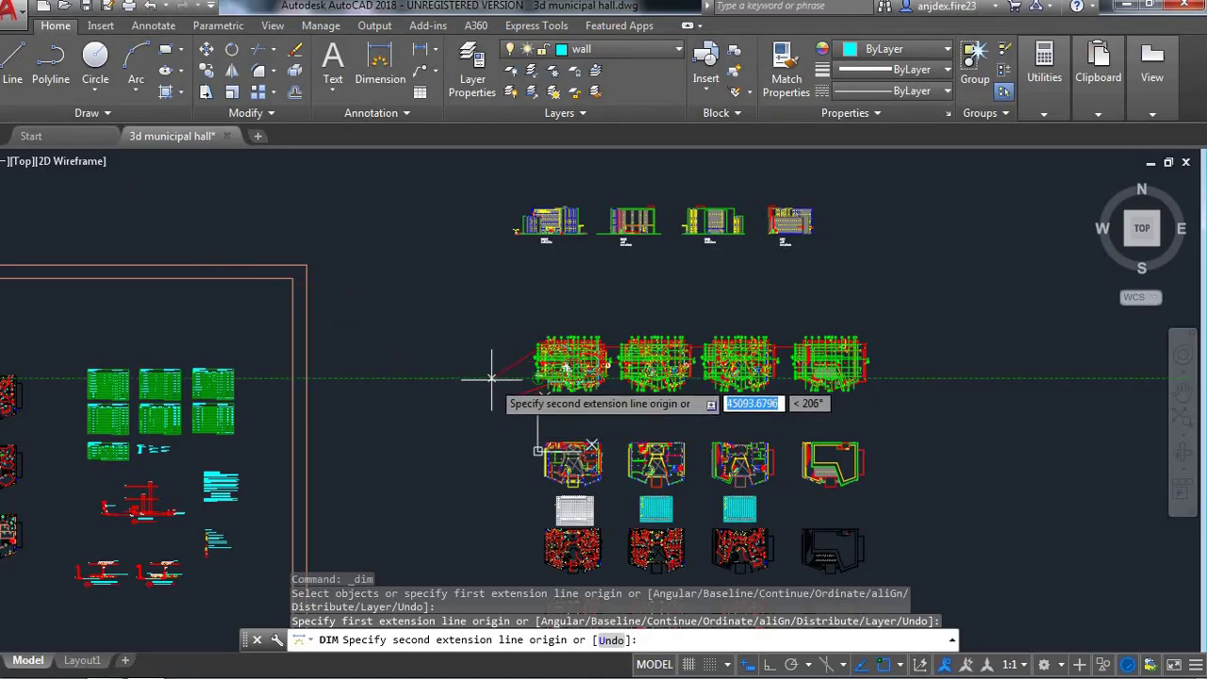
scroll(492, 379, "up", 2)
scroll(548, 388, "up", 3)
scroll(406, 399, "up", 2)
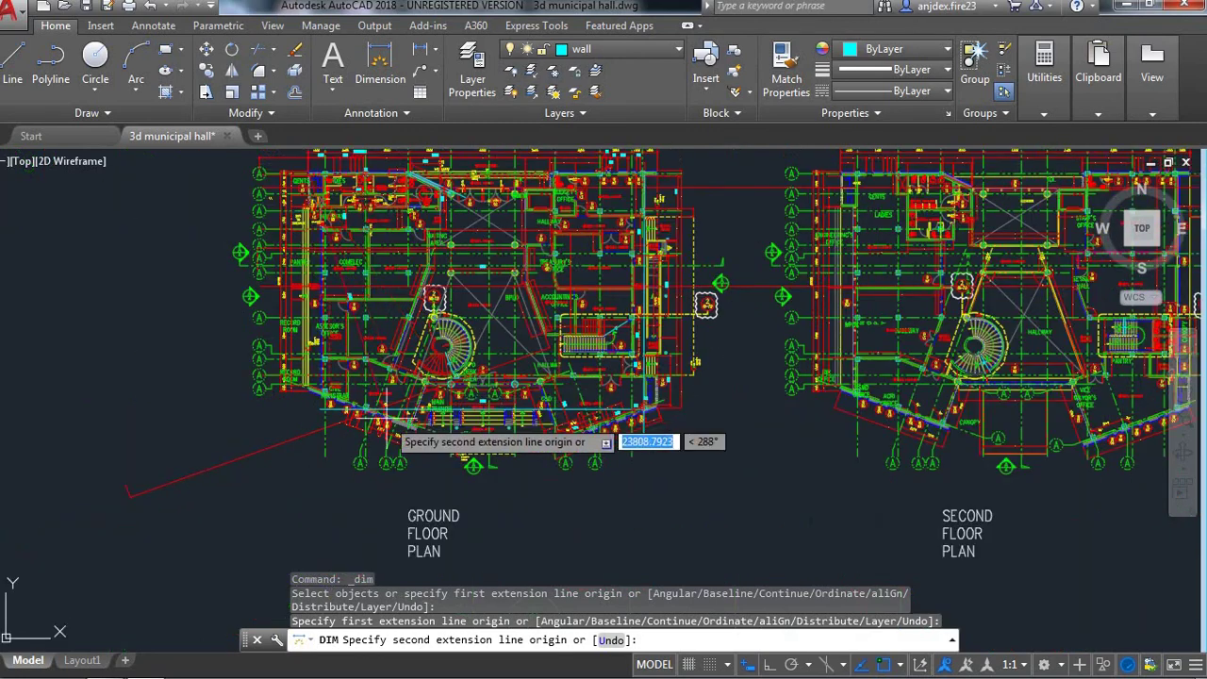
scroll(321, 268, "up", 3)
scroll(396, 321, "down", 1)
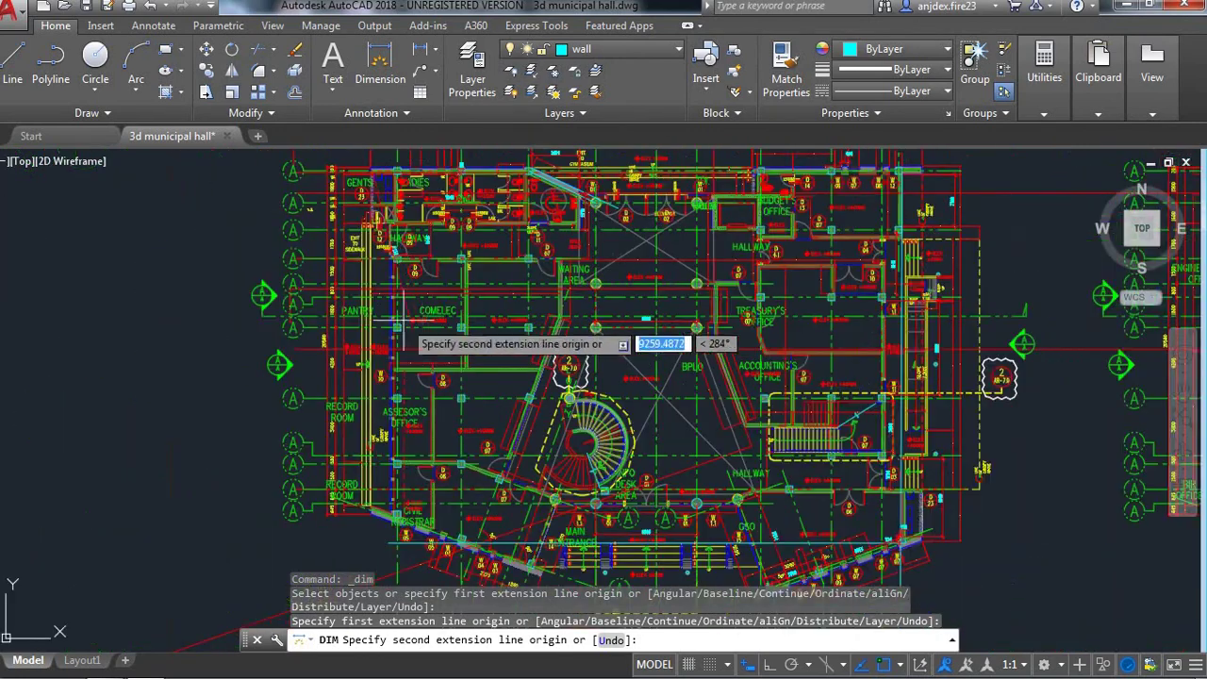
scroll(387, 321, "up", 4)
scroll(429, 316, "down", 2)
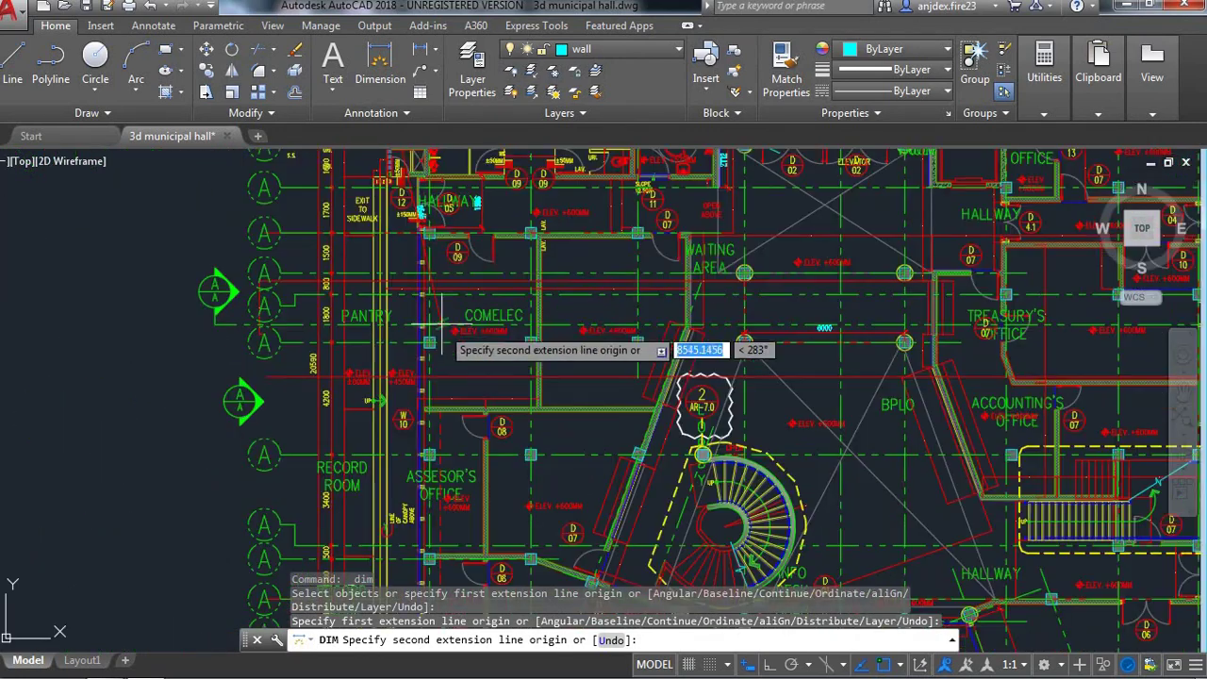
scroll(422, 208, "up", 3)
scroll(434, 236, "down", 1)
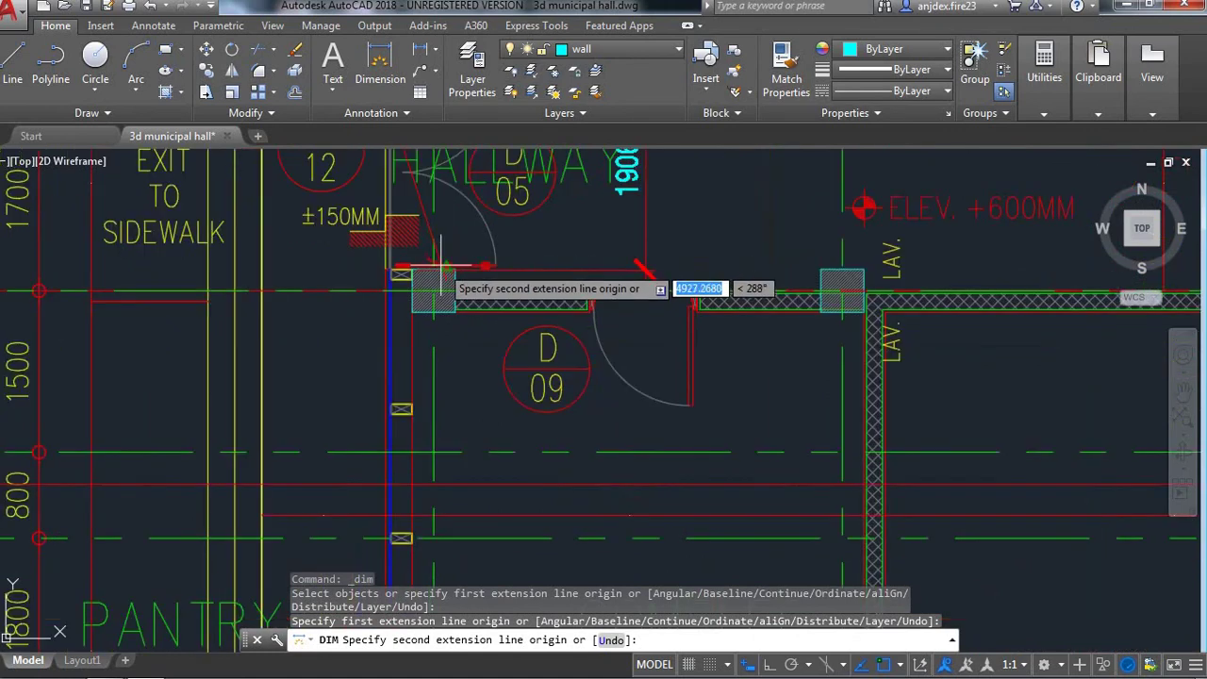
scroll(398, 226, "up", 4)
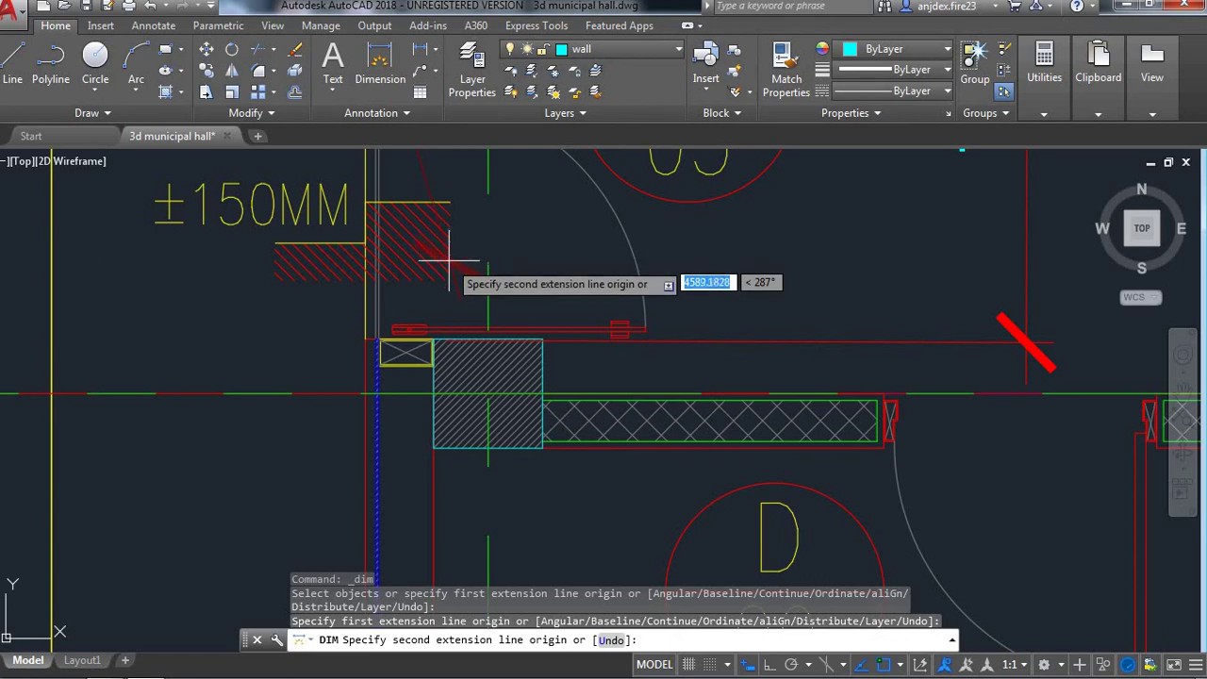
scroll(450, 264, "down", 4)
scroll(454, 283, "down", 2)
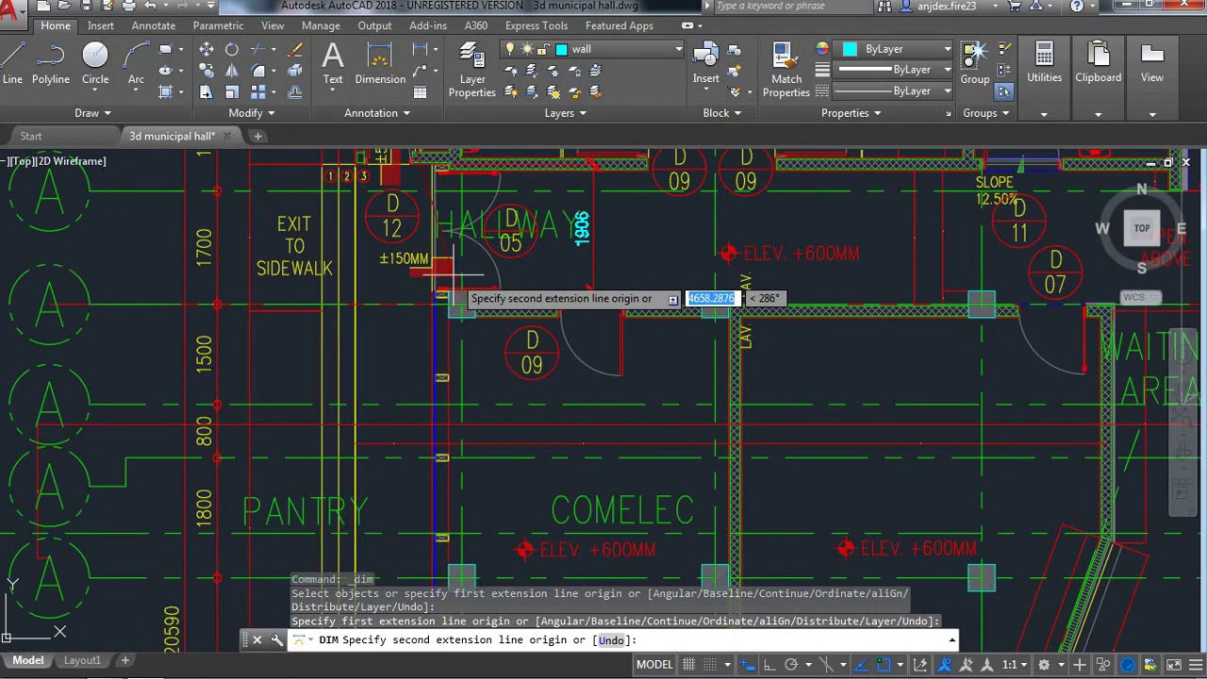
scroll(454, 279, "down", 2)
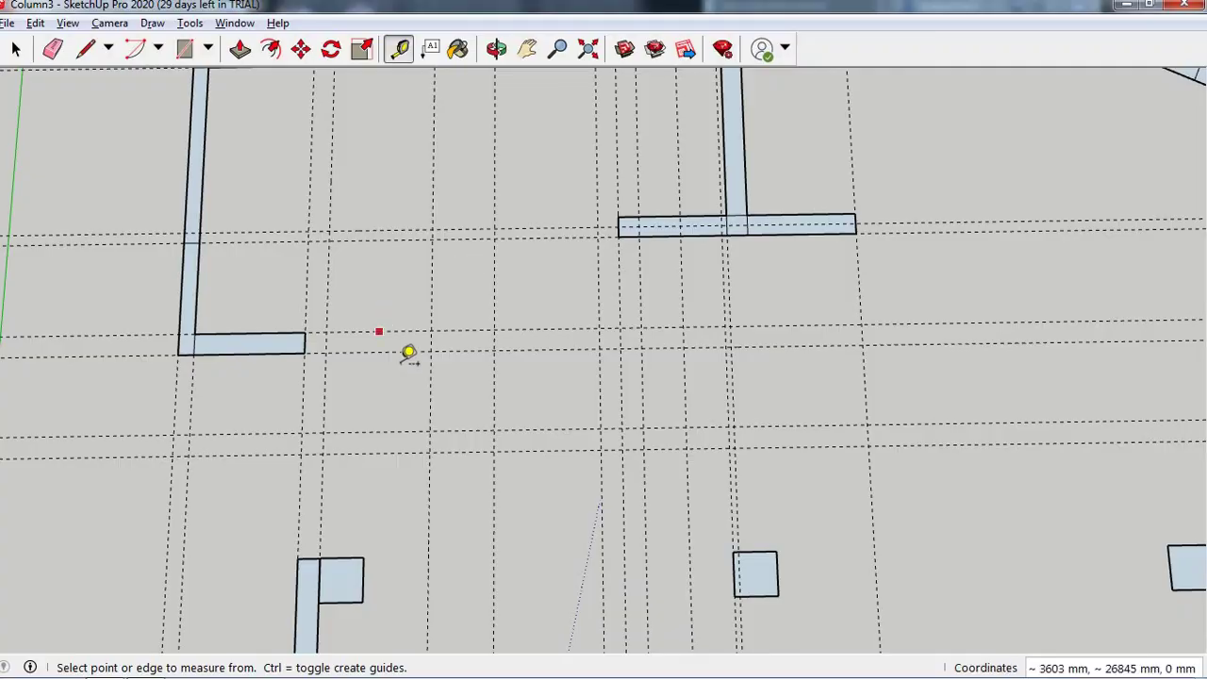
scroll(408, 352, "down", 1)
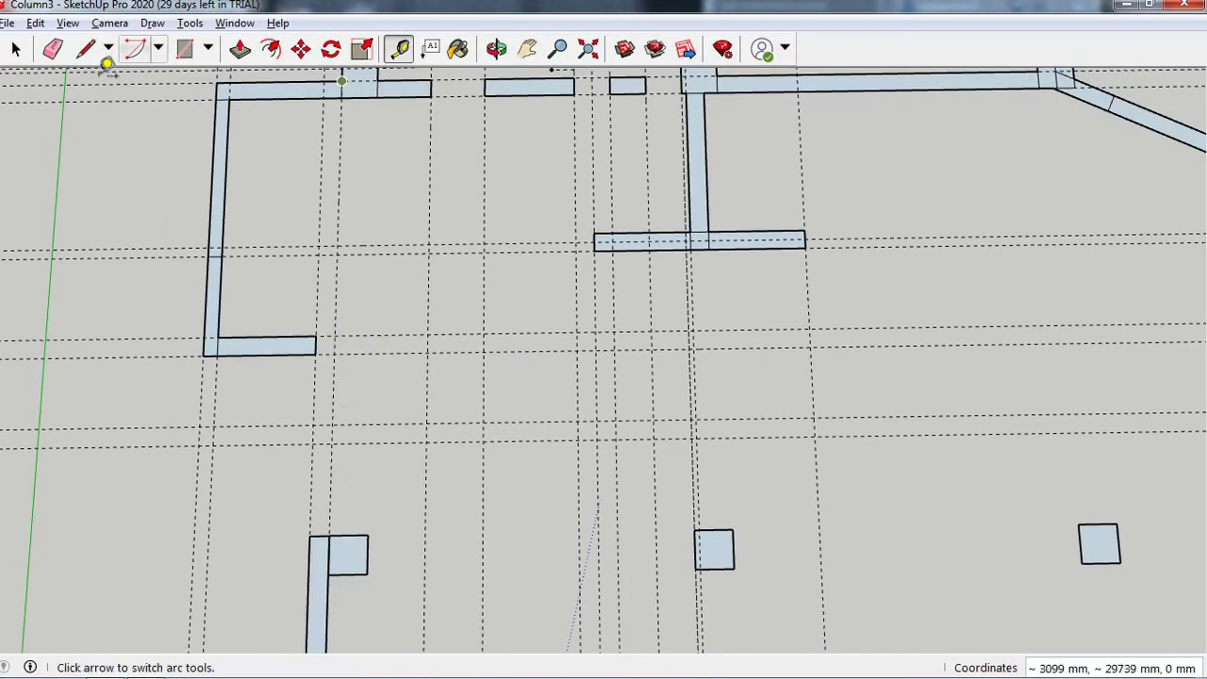
- Draw a thin rectangular wall strip from the lower-left wall corner past the lower-left column
left_click(185, 48)
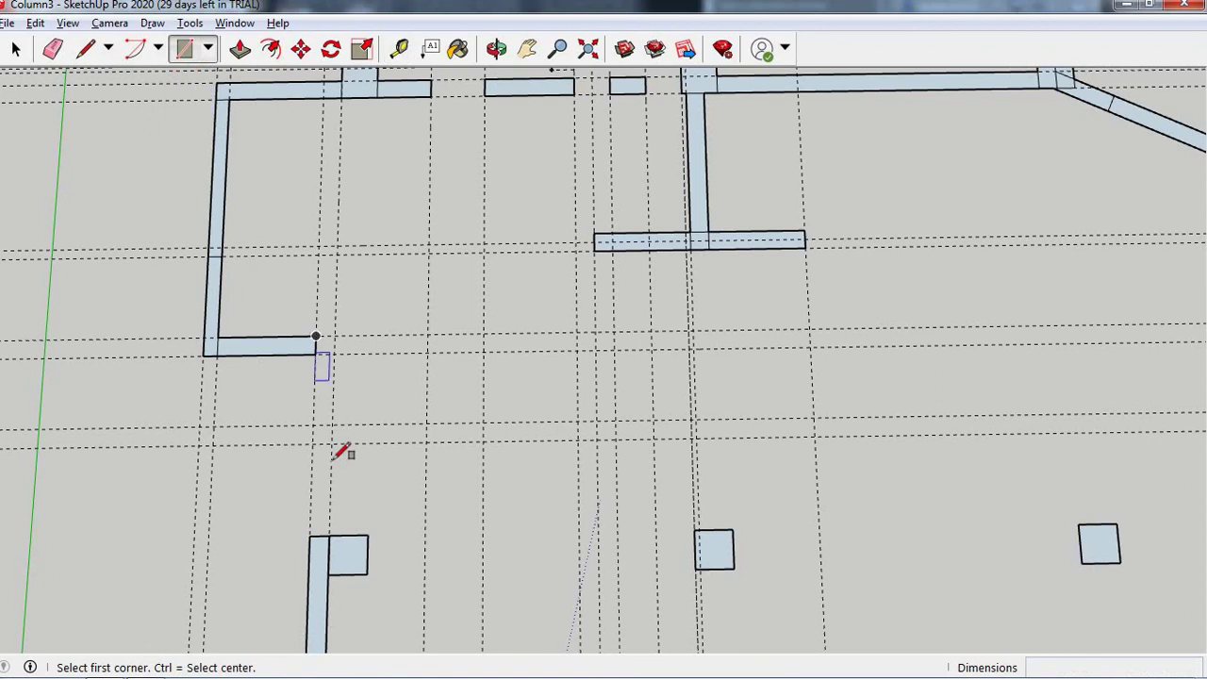
left_click(309, 535)
left_click(343, 330)
scroll(415, 377, "down", 1)
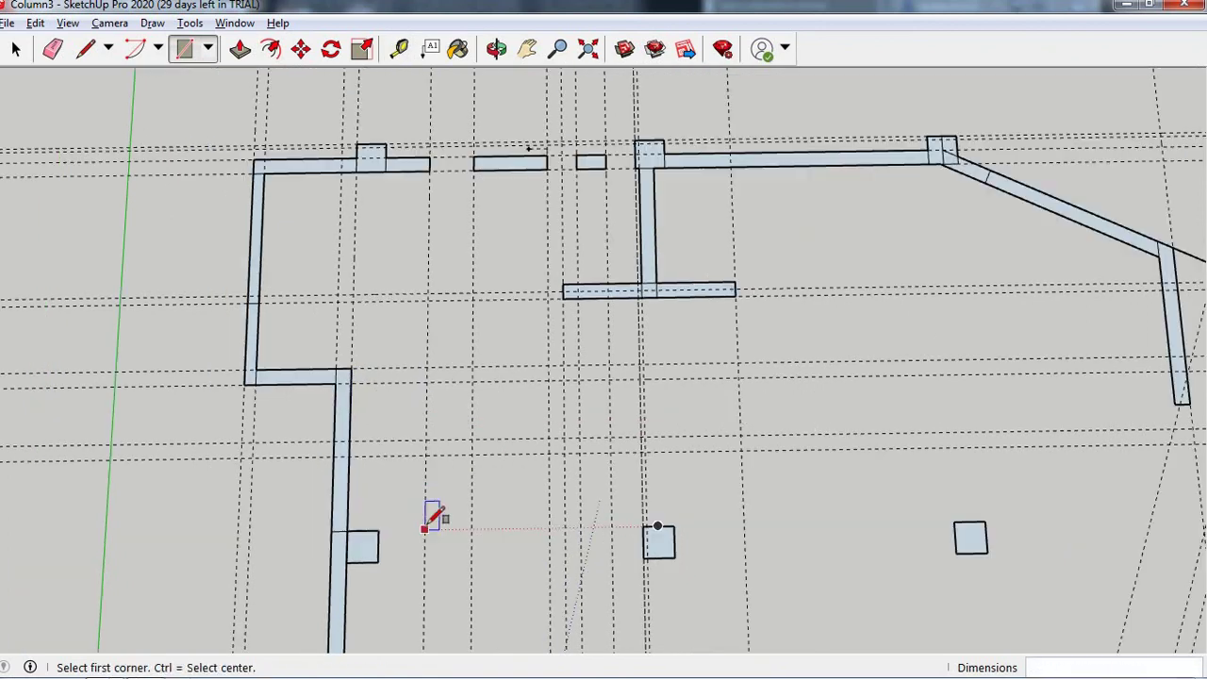
scroll(431, 512, "down", 1)
scroll(311, 330, "down", 1)
scroll(574, 317, "down", 1)
scroll(410, 264, "up", 1)
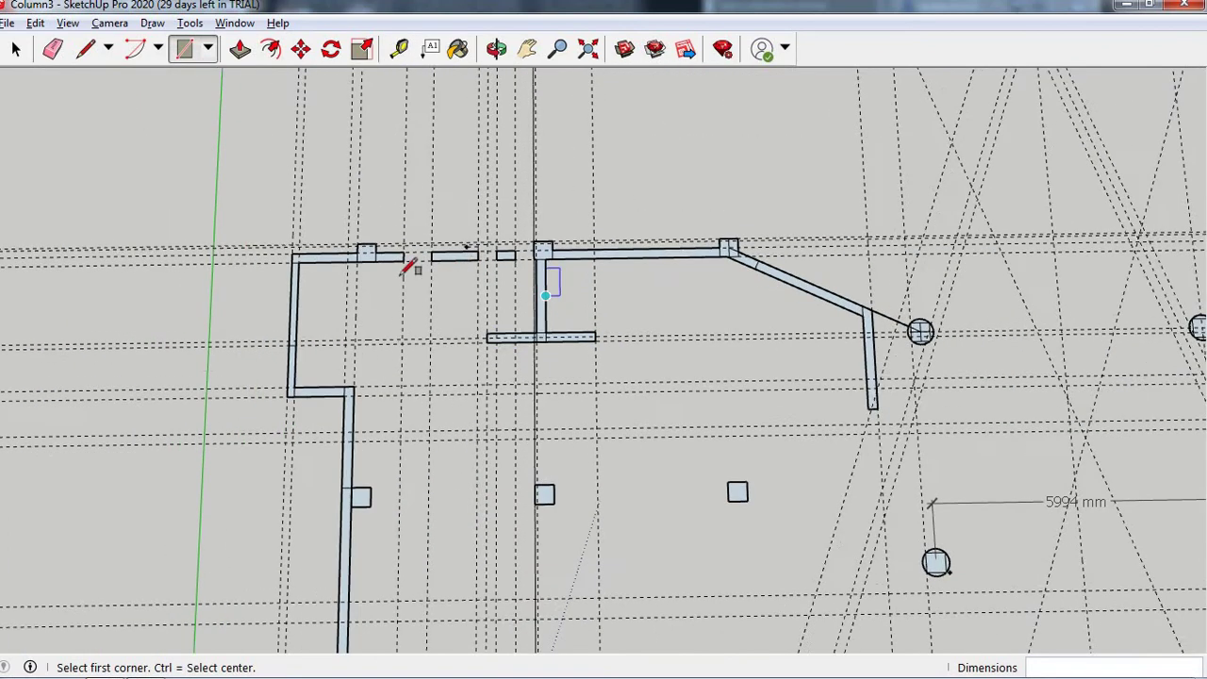
scroll(614, 345, "down", 2)
scroll(647, 262, "up", 2)
scroll(642, 256, "up", 2)
scroll(613, 247, "up", 1)
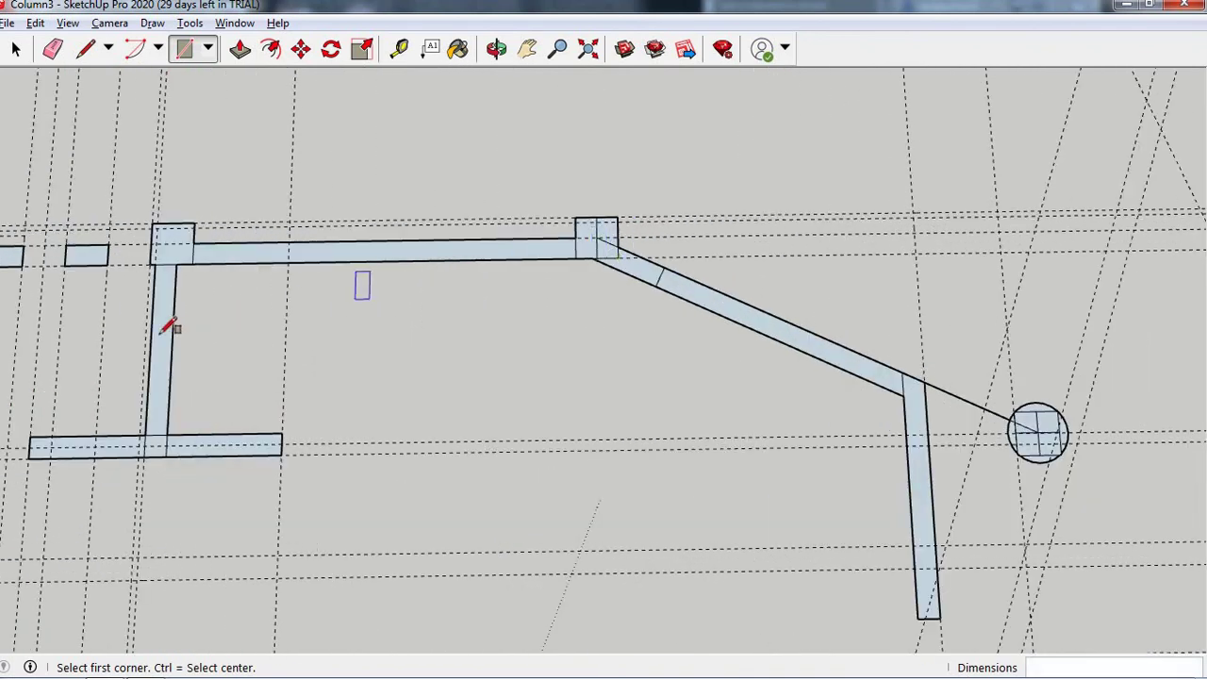
scroll(283, 301, "down", 1)
scroll(561, 264, "up", 2)
scroll(557, 292, "up", 2)
scroll(587, 216, "down", 1)
scroll(431, 249, "up", 1)
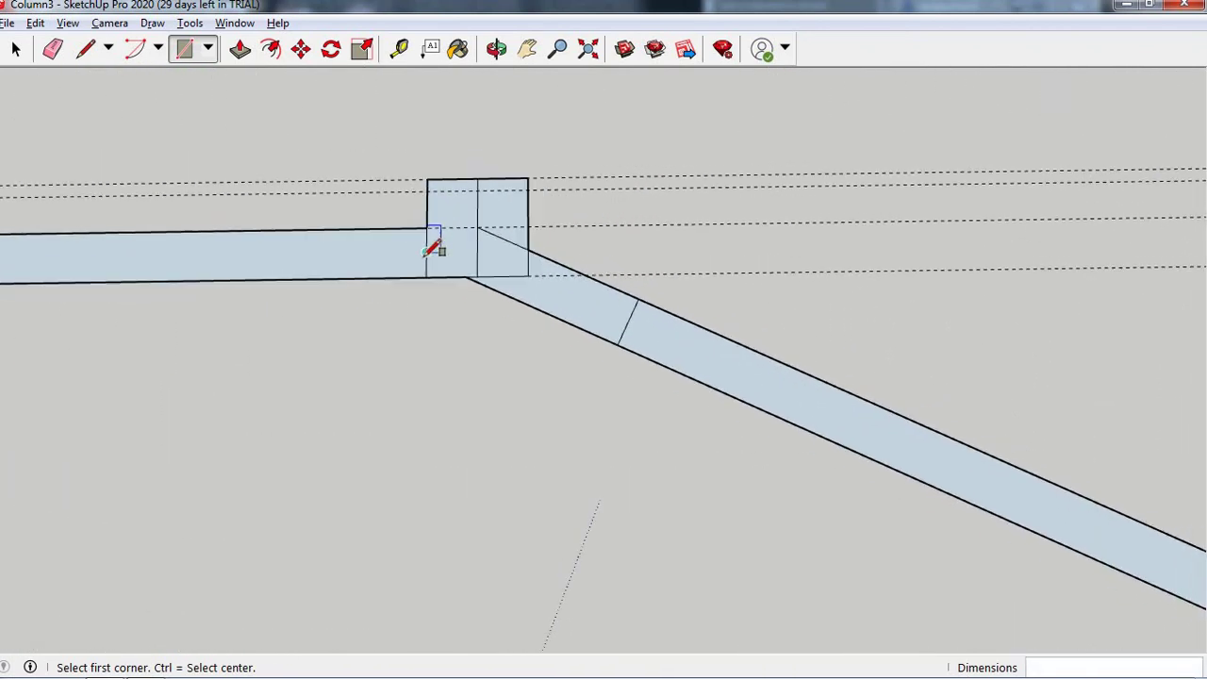
scroll(580, 221, "up", 1)
scroll(425, 246, "down", 1)
scroll(283, 274, "down", 3)
scroll(292, 283, "down", 2)
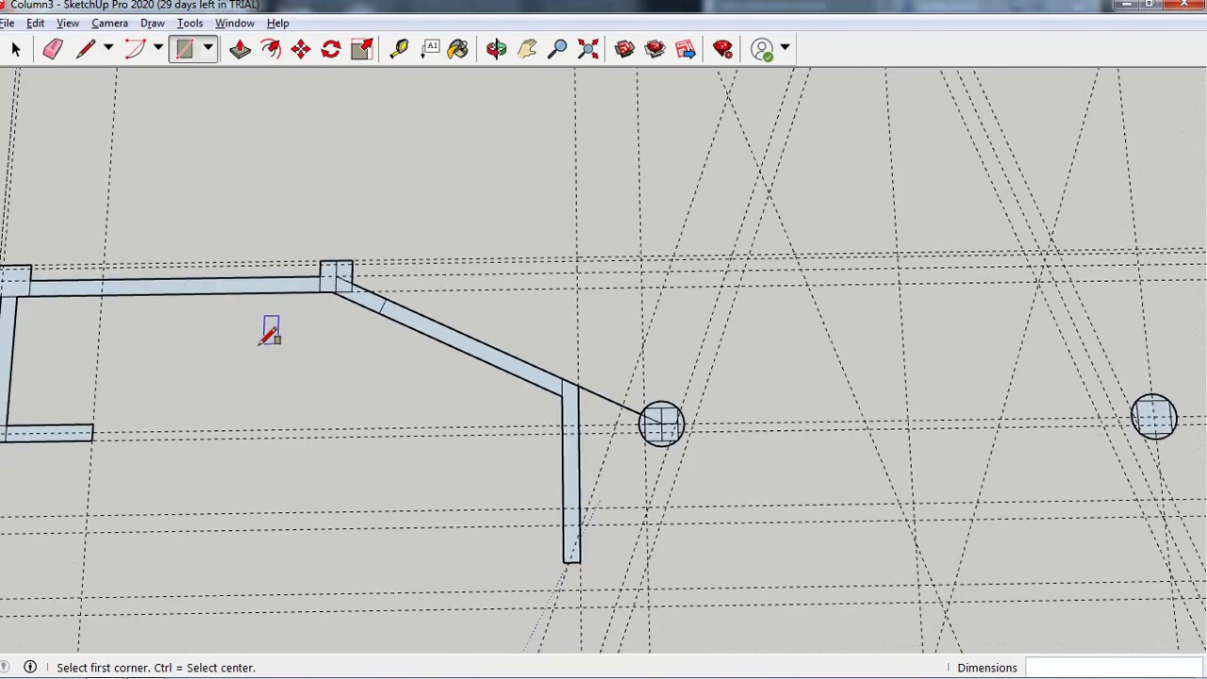
scroll(268, 334, "down", 1)
scroll(563, 328, "up", 1)
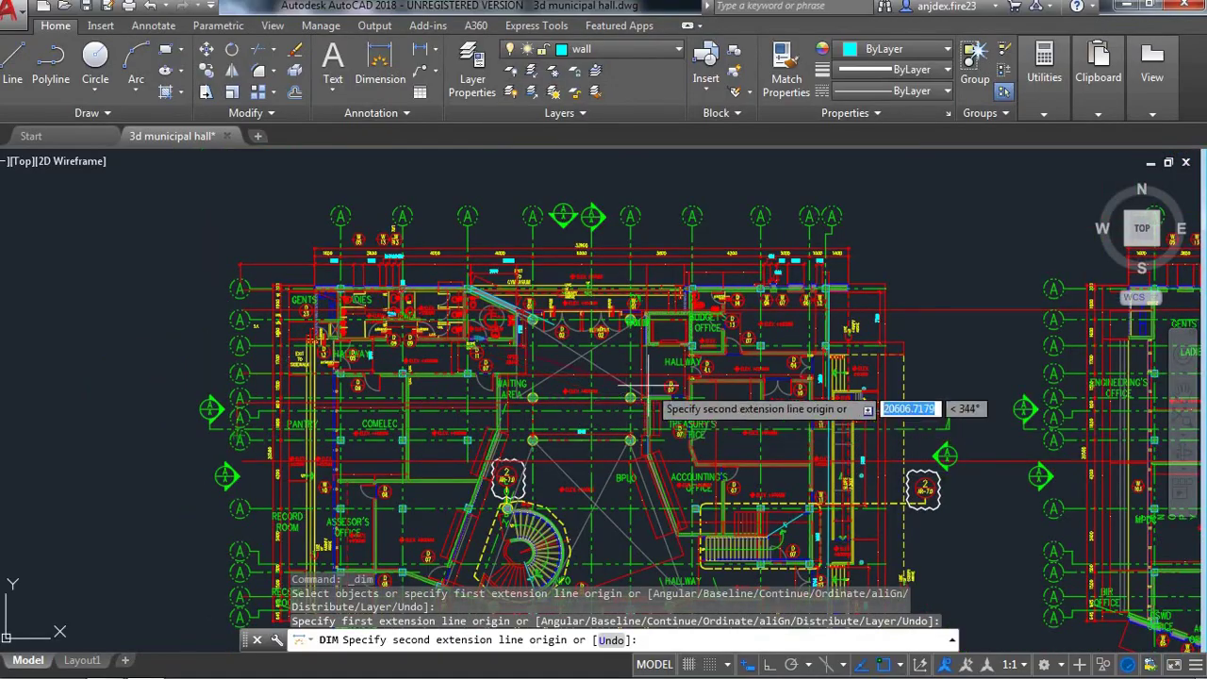
scroll(585, 330, "up", 3)
scroll(590, 325, "up", 1)
scroll(504, 293, "up", 5)
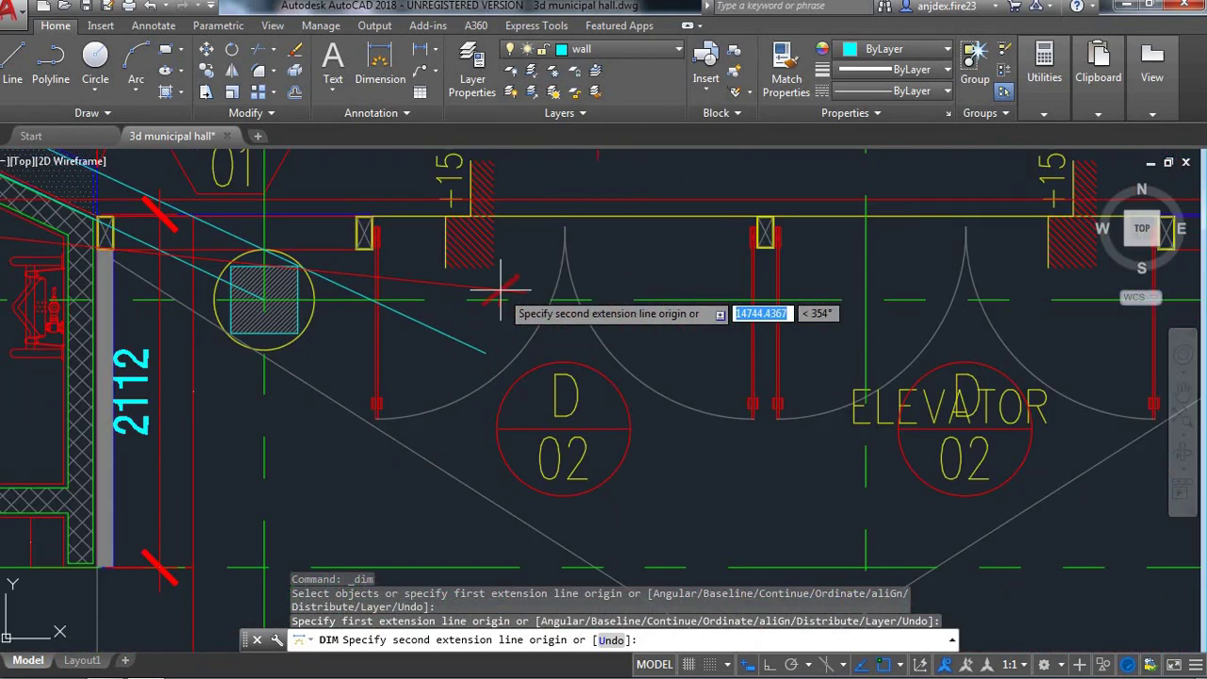
scroll(528, 325, "down", 4)
scroll(490, 304, "up", 3)
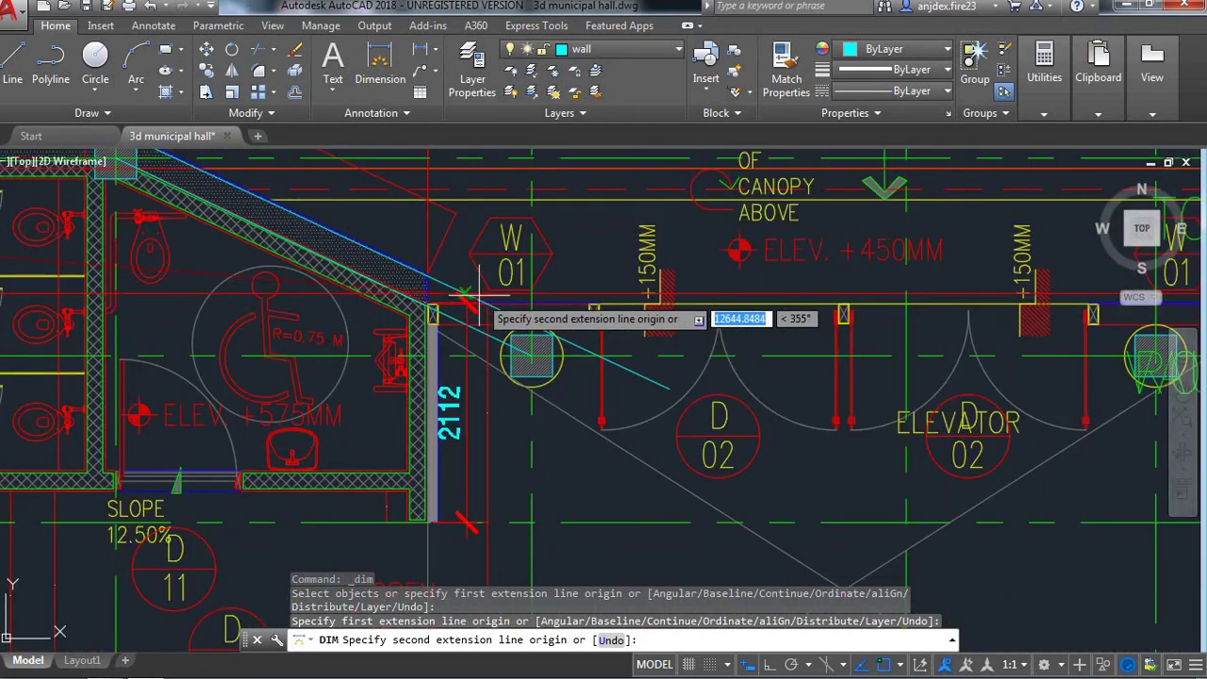
scroll(447, 323, "up", 2)
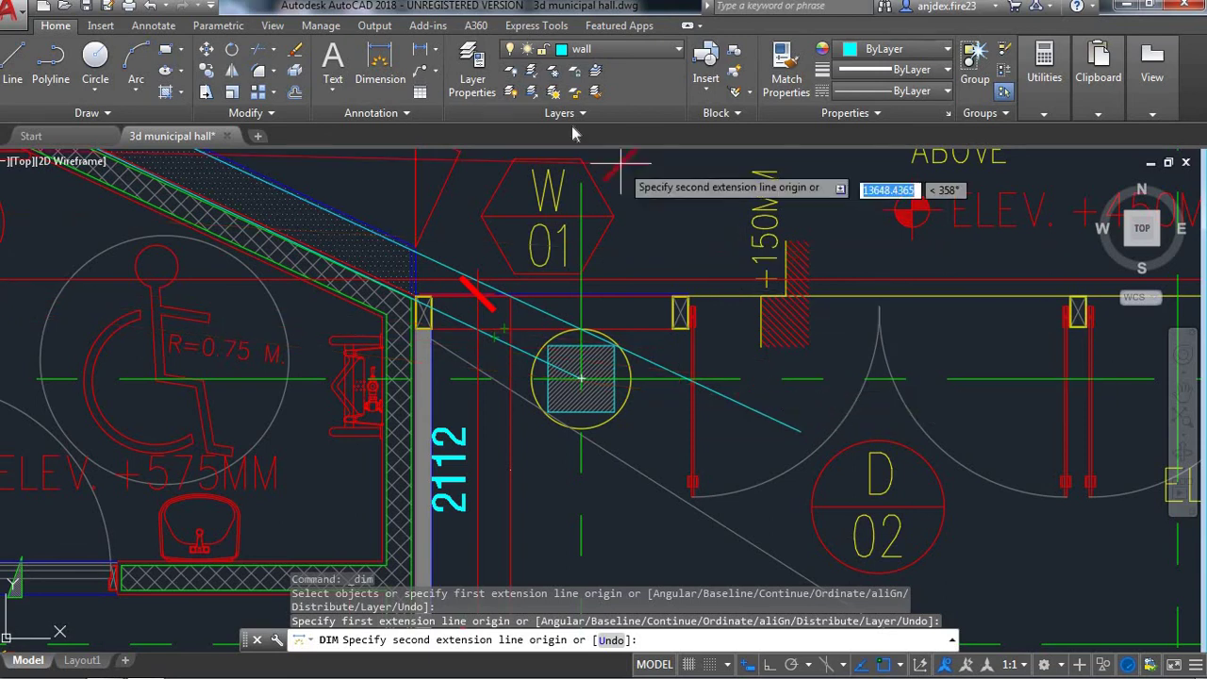
left_click(380, 62)
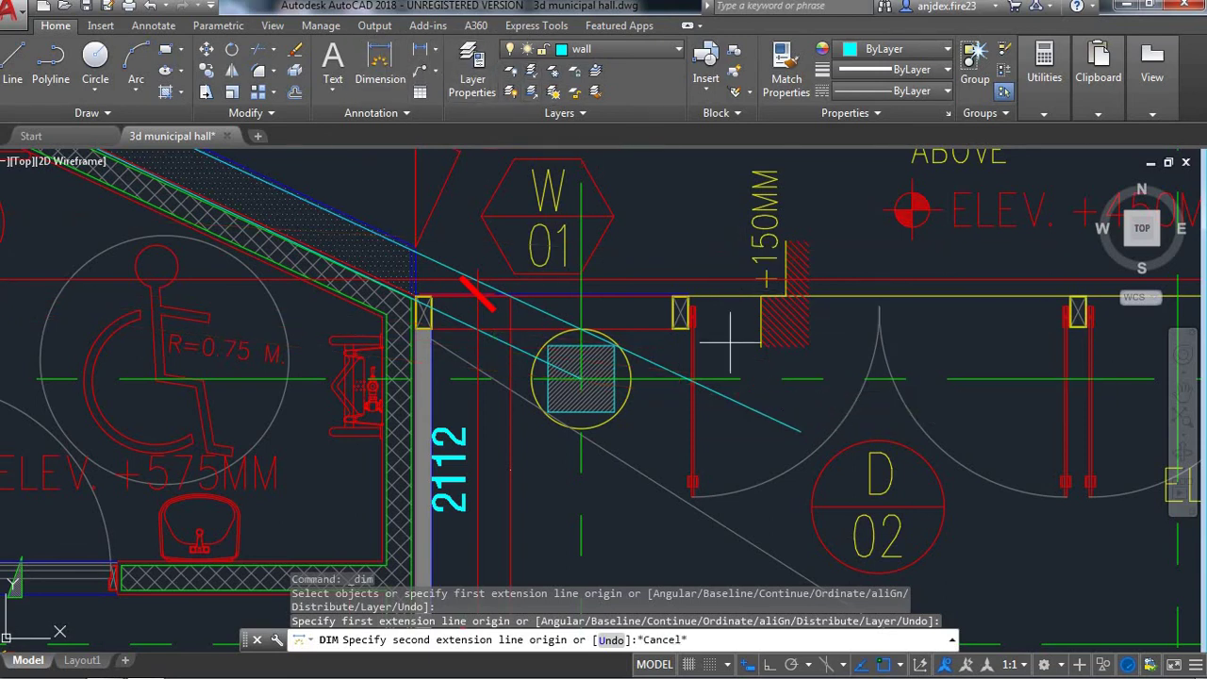
scroll(712, 299, "up", 2)
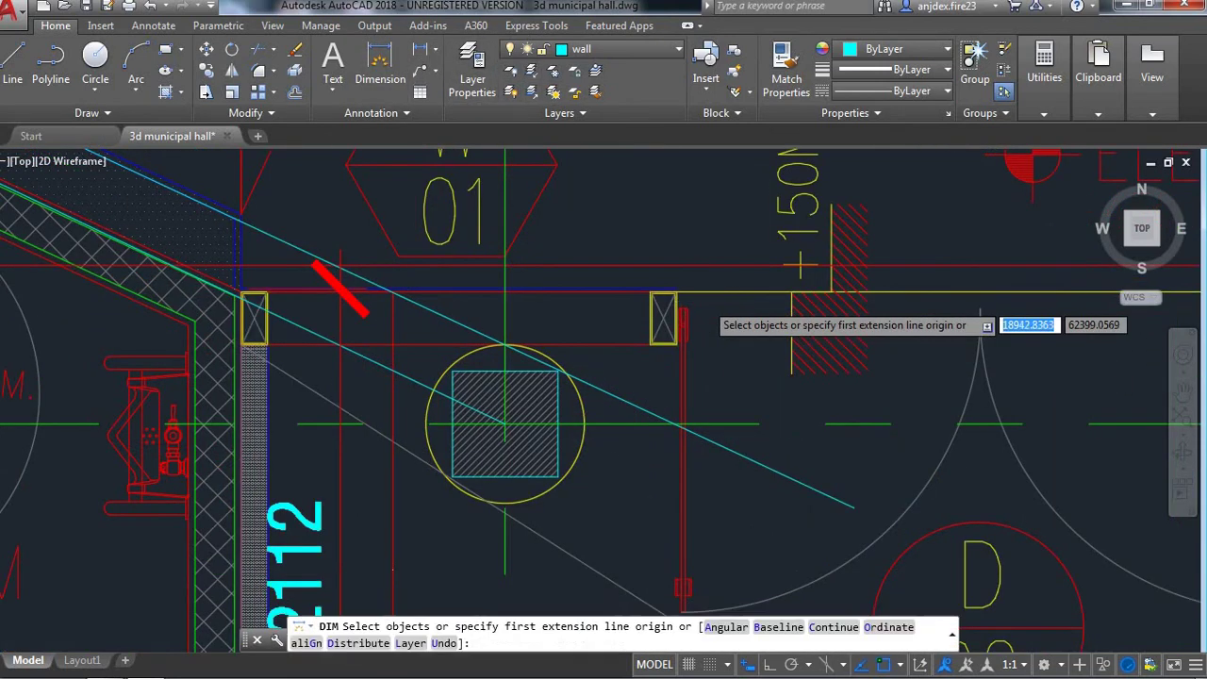
scroll(707, 302, "up", 2)
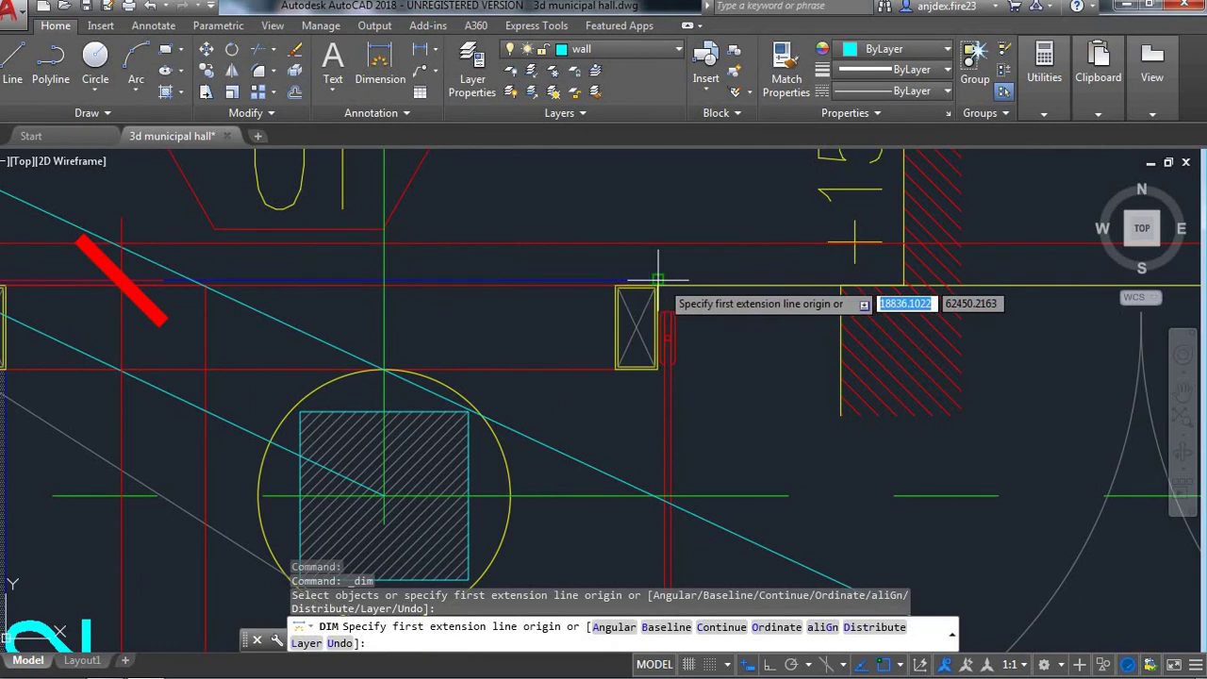
left_click(657, 281)
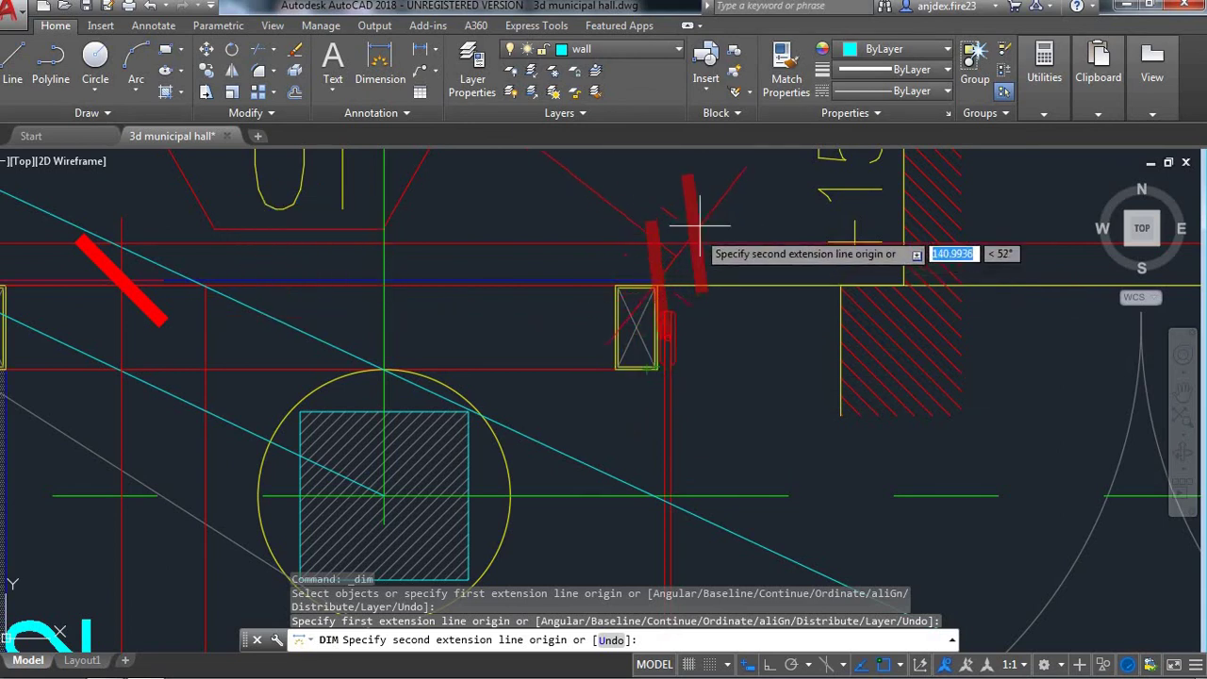
key("Escape")
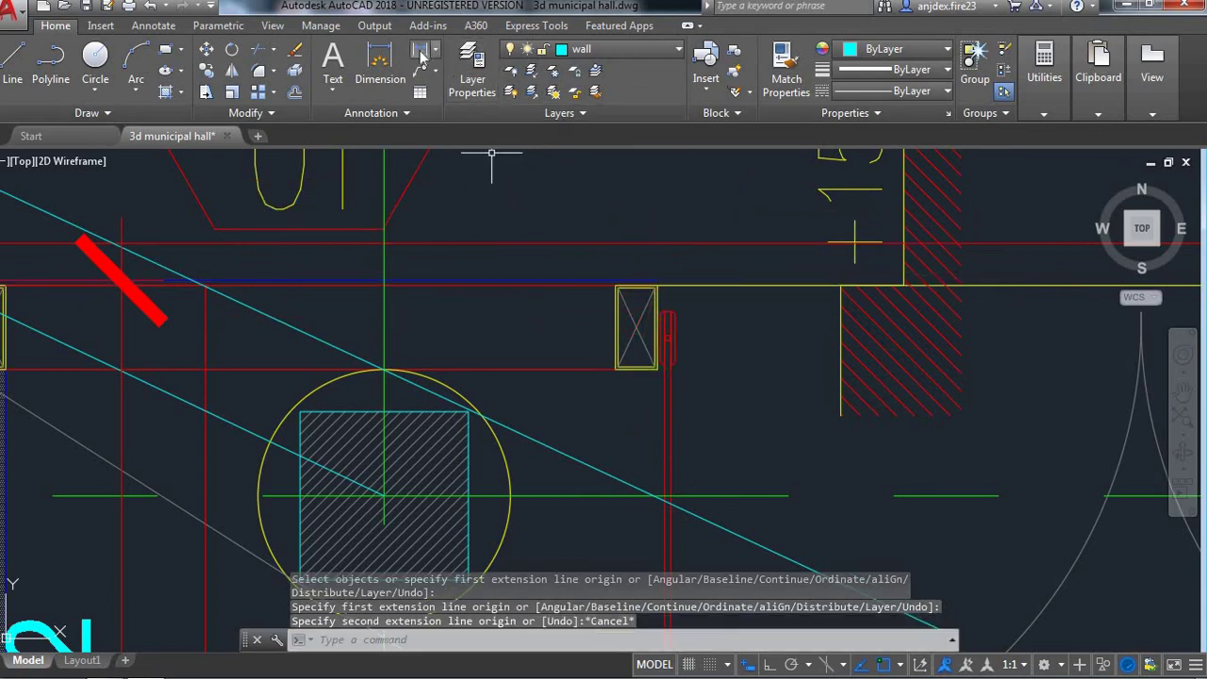
left_click(380, 64)
key("Return")
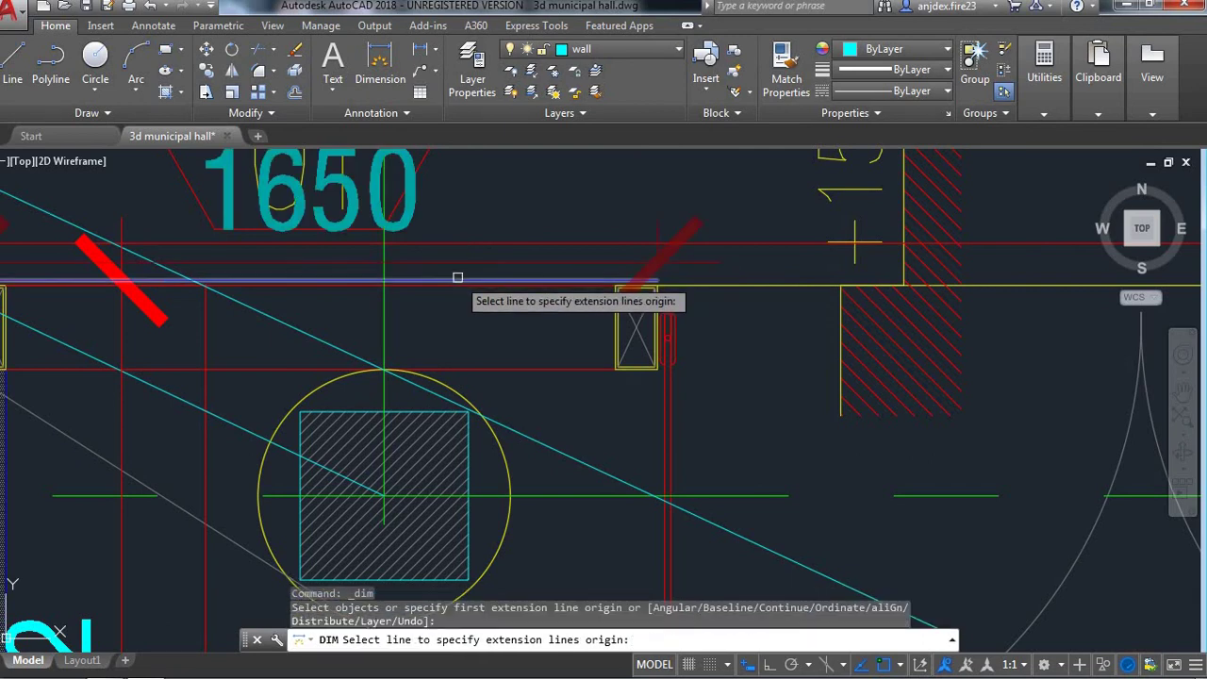
left_click(706, 285)
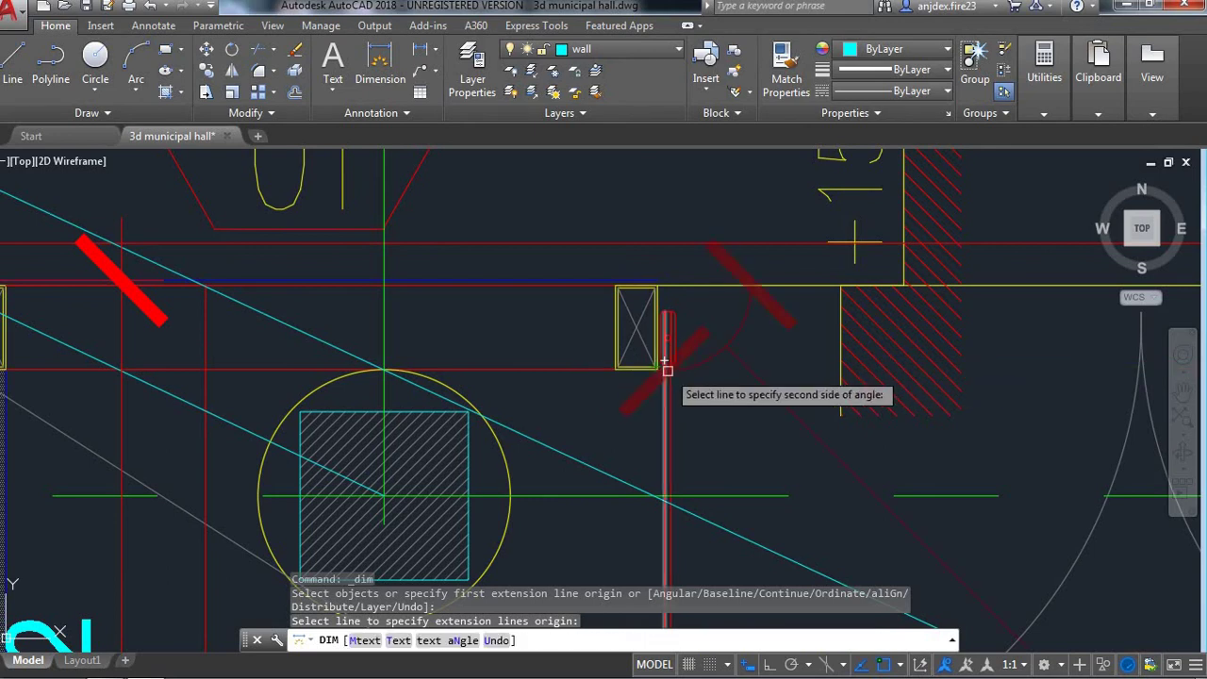
key("Escape")
scroll(635, 375, "down", 5)
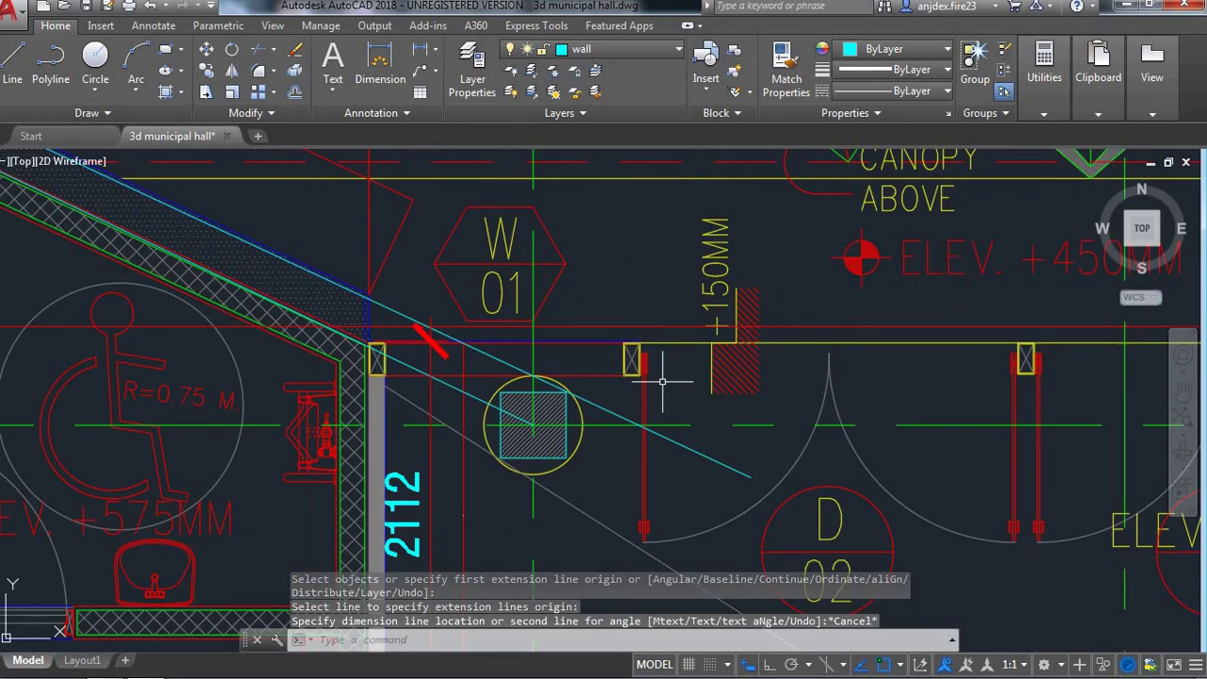
scroll(654, 377, "down", 2)
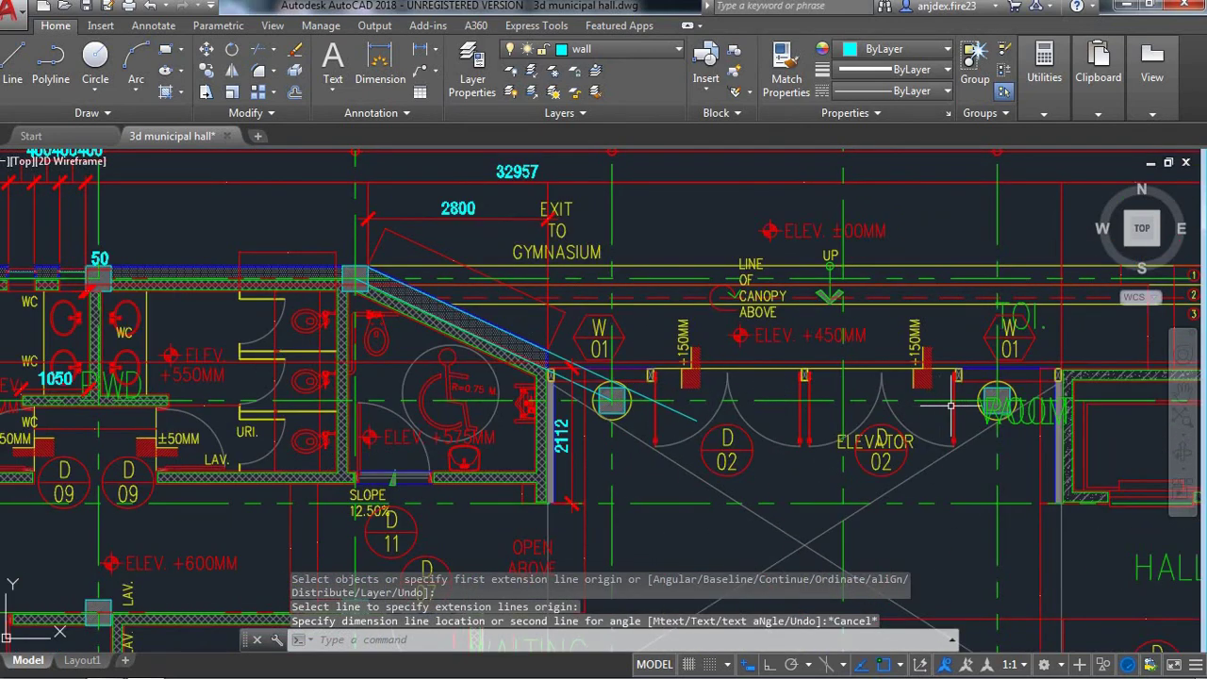
scroll(999, 381, "up", 3)
scroll(999, 379, "up", 3)
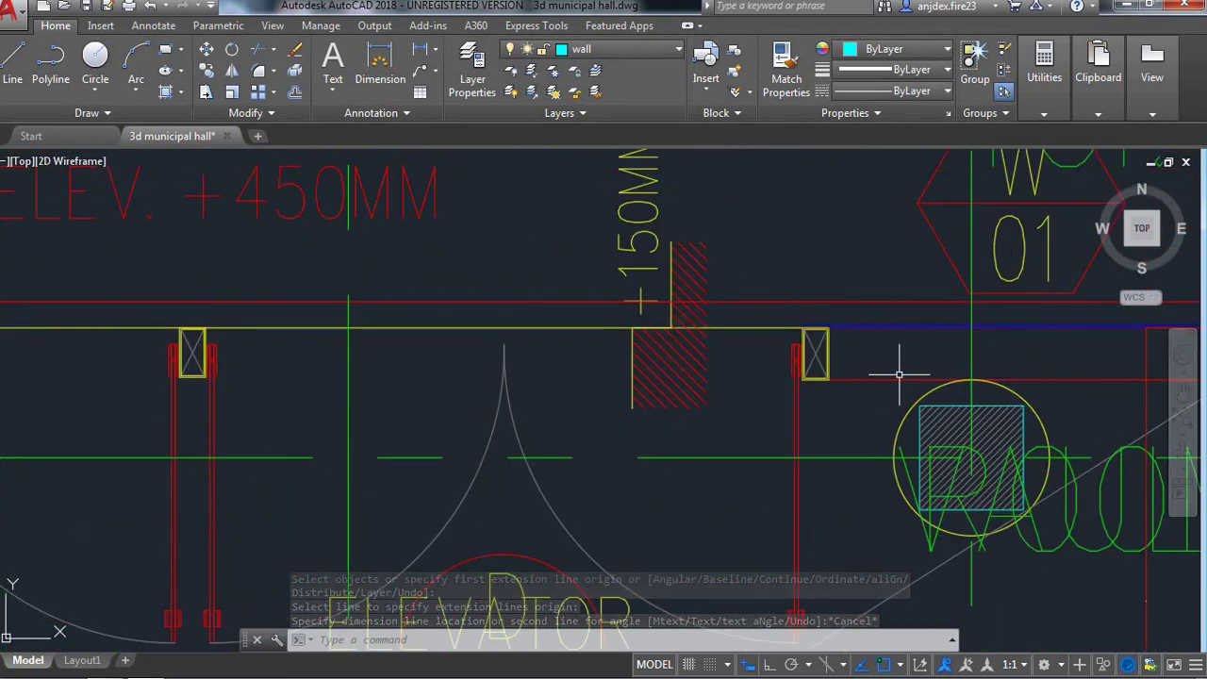
scroll(867, 366, "up", 5)
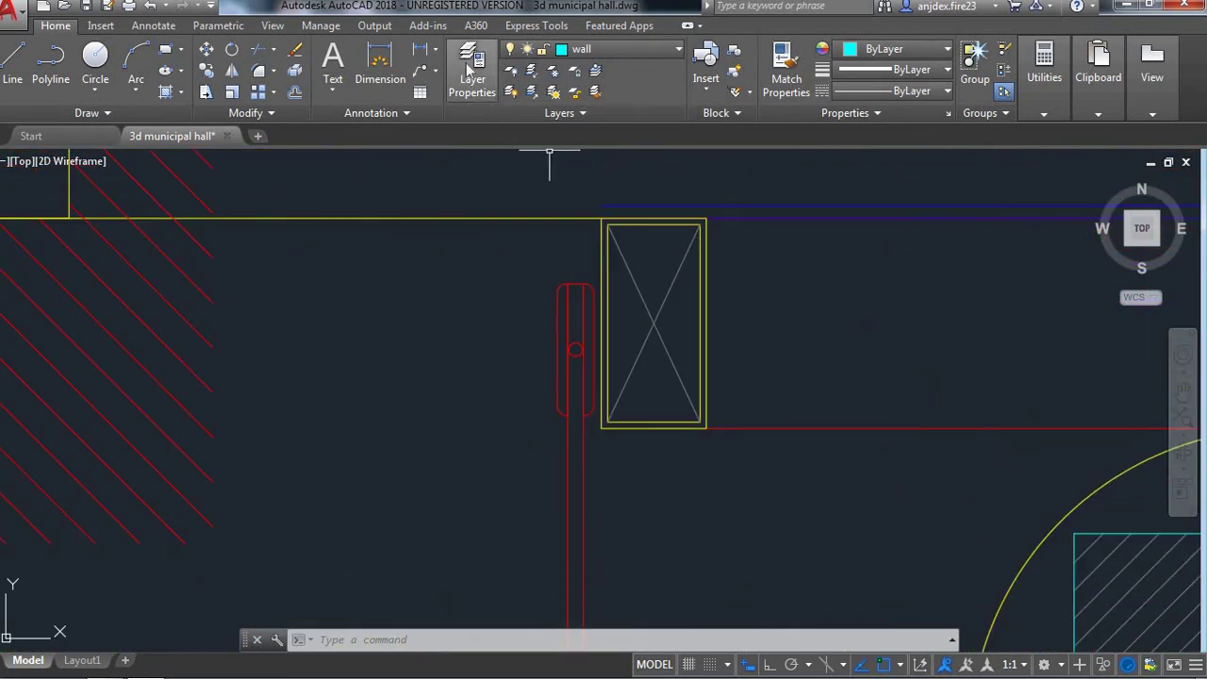
- In AutoCAD, dimension the wall beside the elevator window, measuring from the window corner (about 136)
left_click(380, 66)
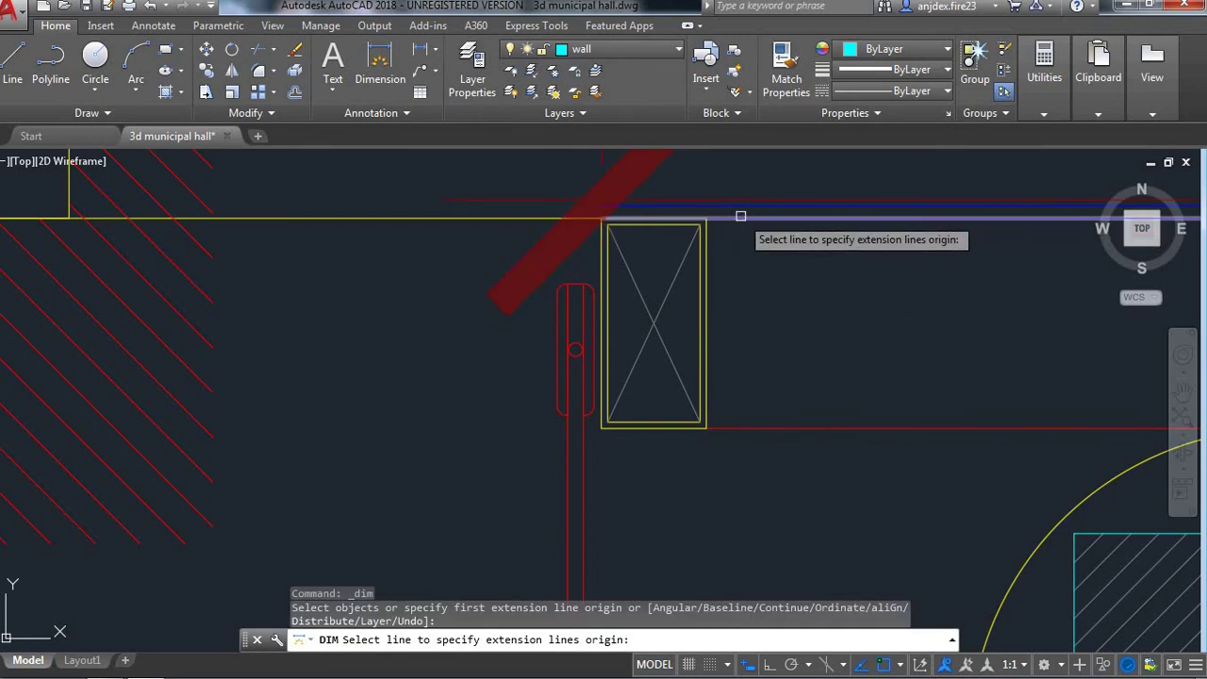
left_click(740, 216)
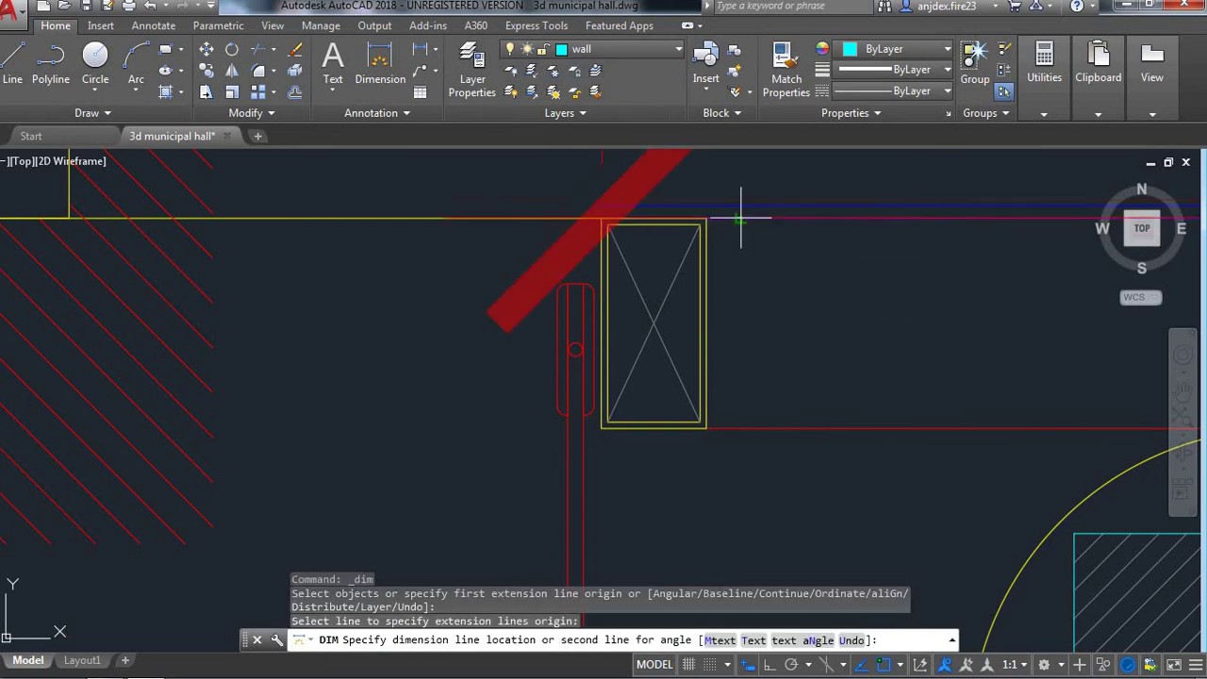
left_click(738, 415)
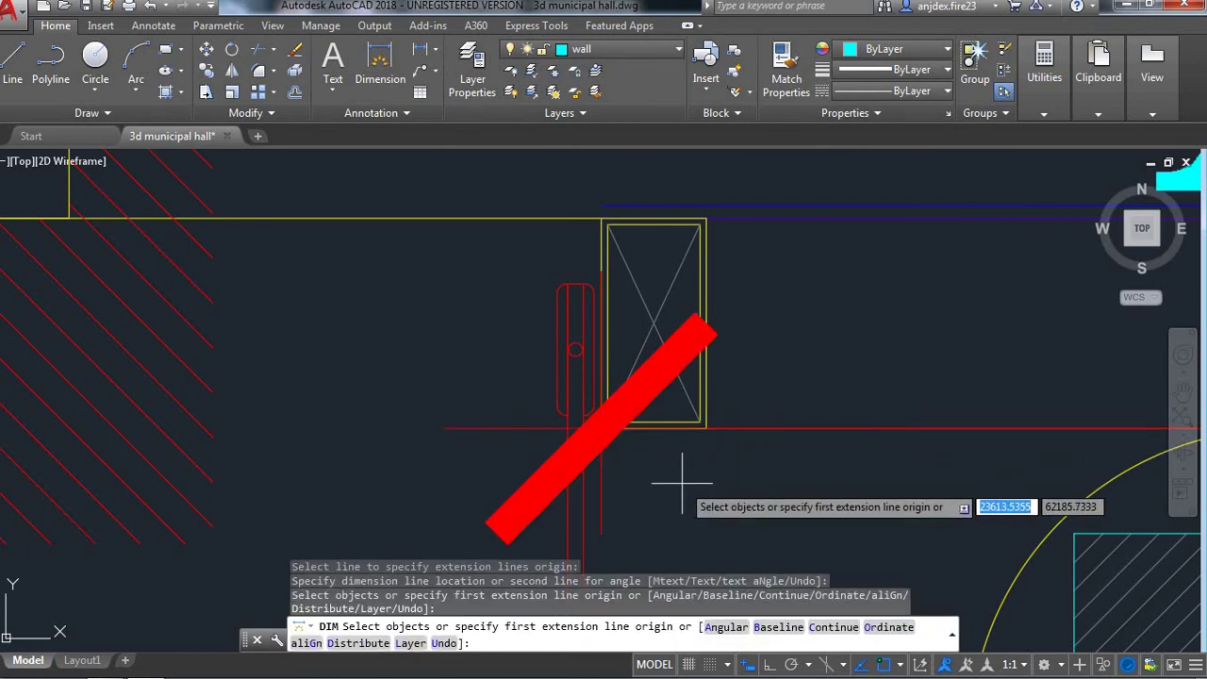
scroll(732, 486, "down", 2)
scroll(733, 487, "down", 3)
scroll(733, 487, "up", 2)
scroll(733, 487, "up", 2)
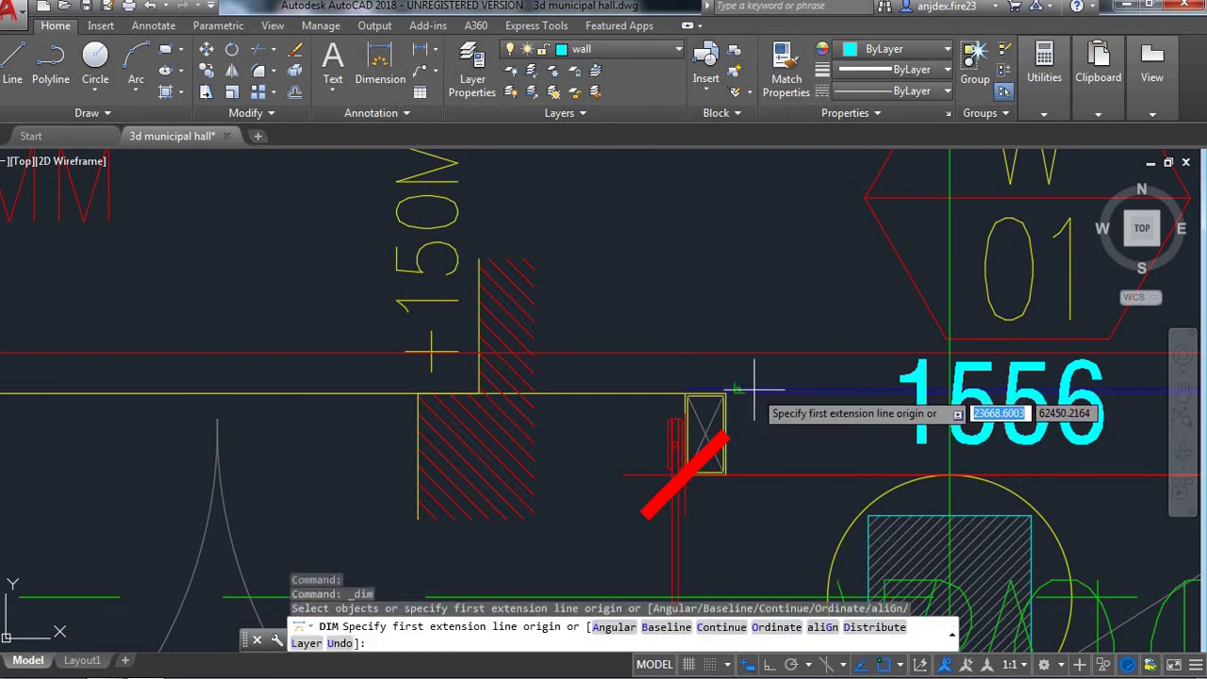
left_click(725, 391)
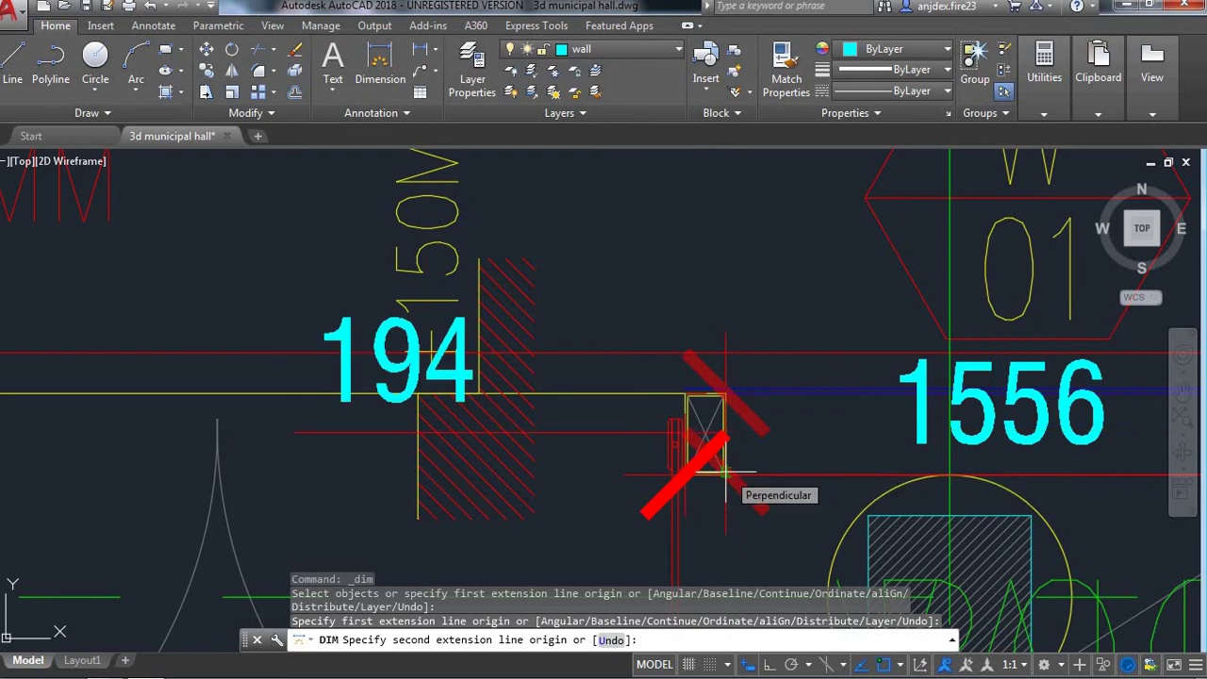
scroll(717, 377, "down", 1)
scroll(695, 305, "down", 2)
scroll(702, 297, "down", 3)
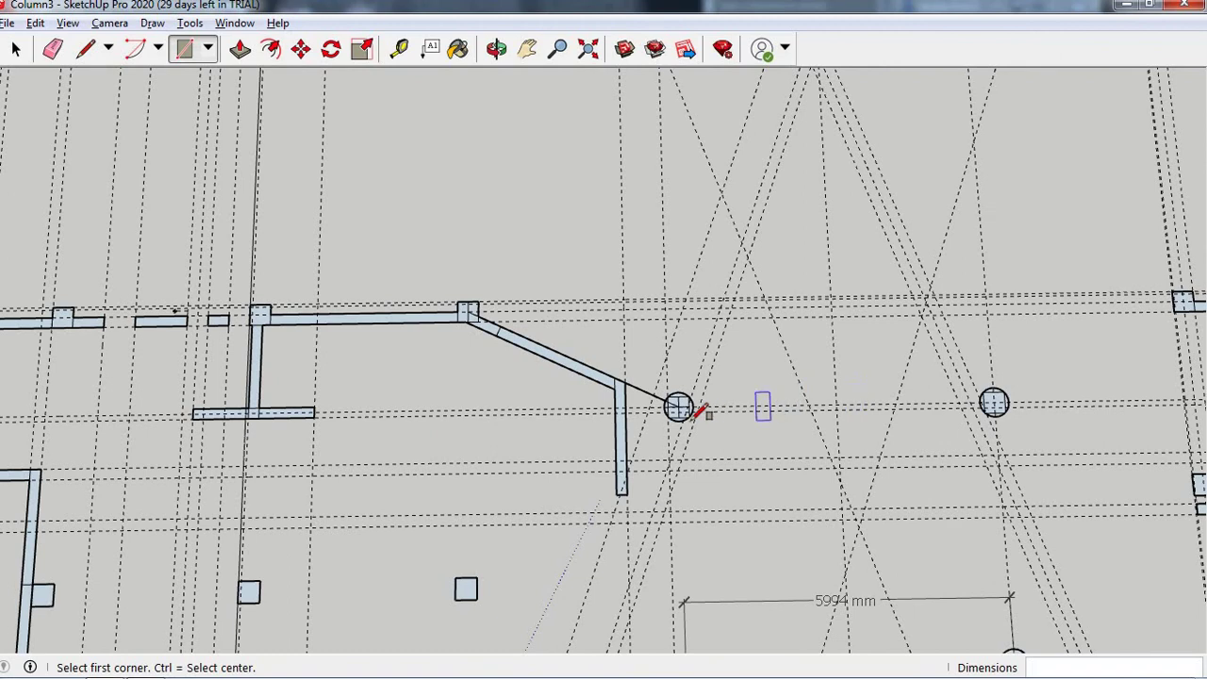
scroll(698, 401, "up", 2)
- Start a Tape Measure guide beside the round column, measuring about 268 mm
scroll(698, 382, "up", 2)
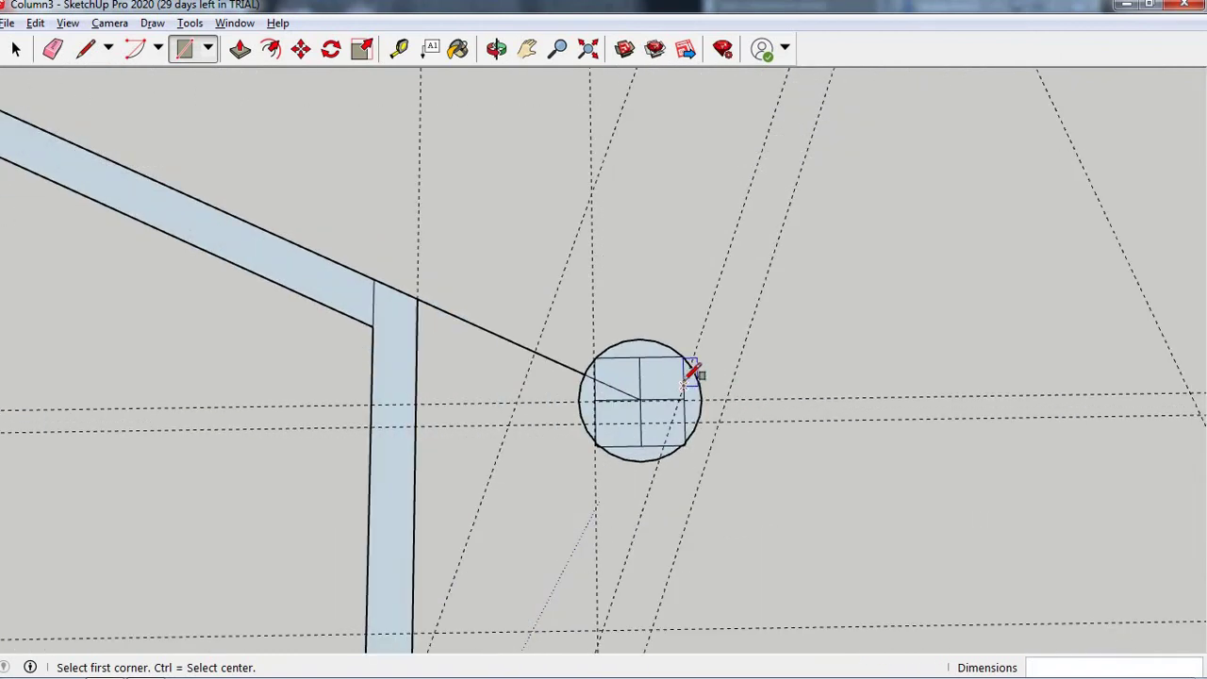
scroll(692, 370, "up", 2)
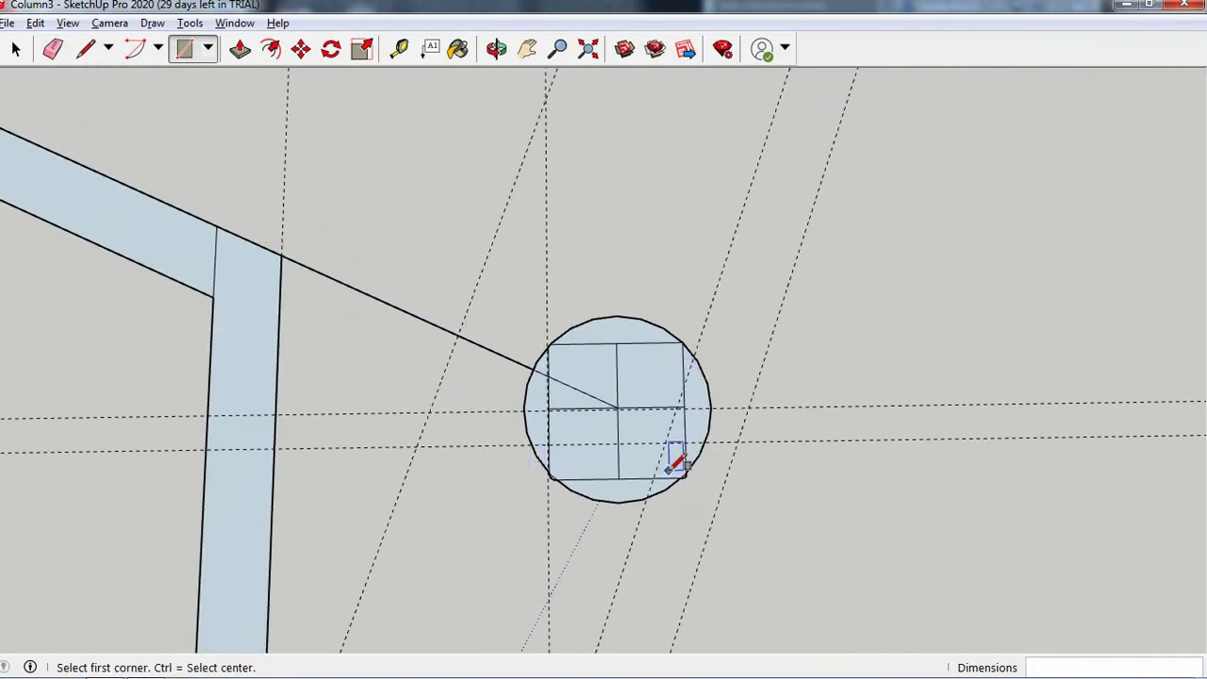
key("t")
left_click(820, 406)
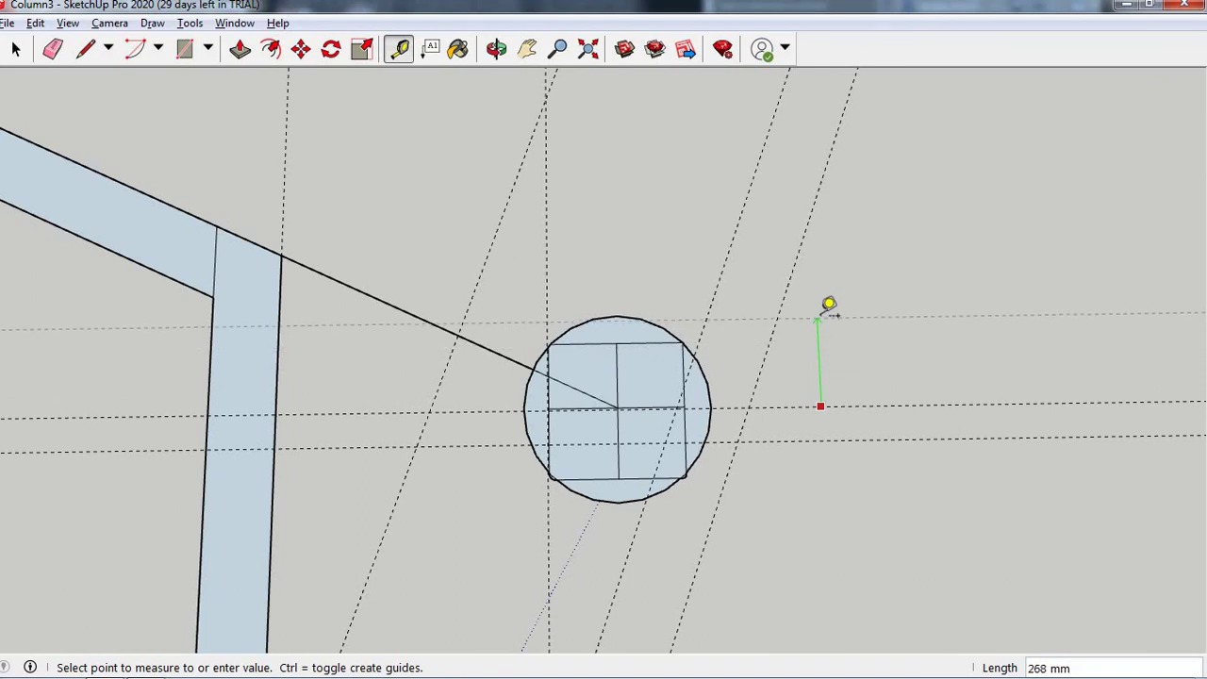
scroll(829, 302, "up", 2)
scroll(830, 304, "up", 1)
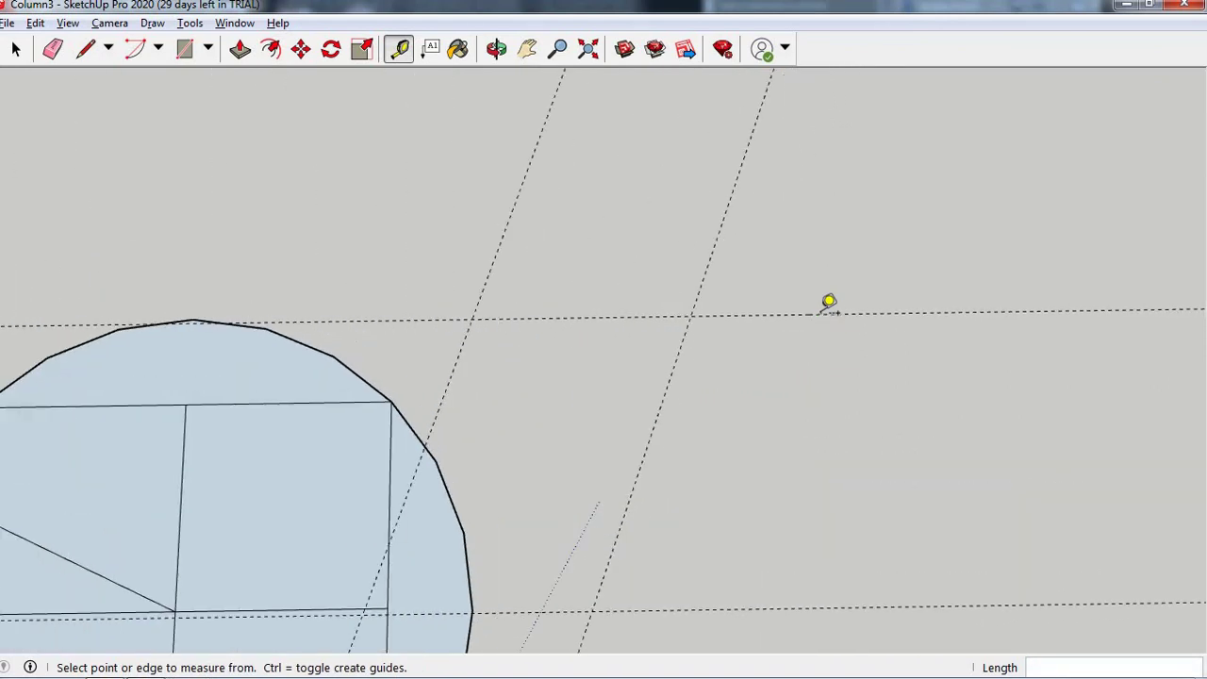
scroll(830, 305, "down", 1)
scroll(838, 325, "down", 2)
scroll(839, 332, "down", 2)
scroll(660, 387, "down", 1)
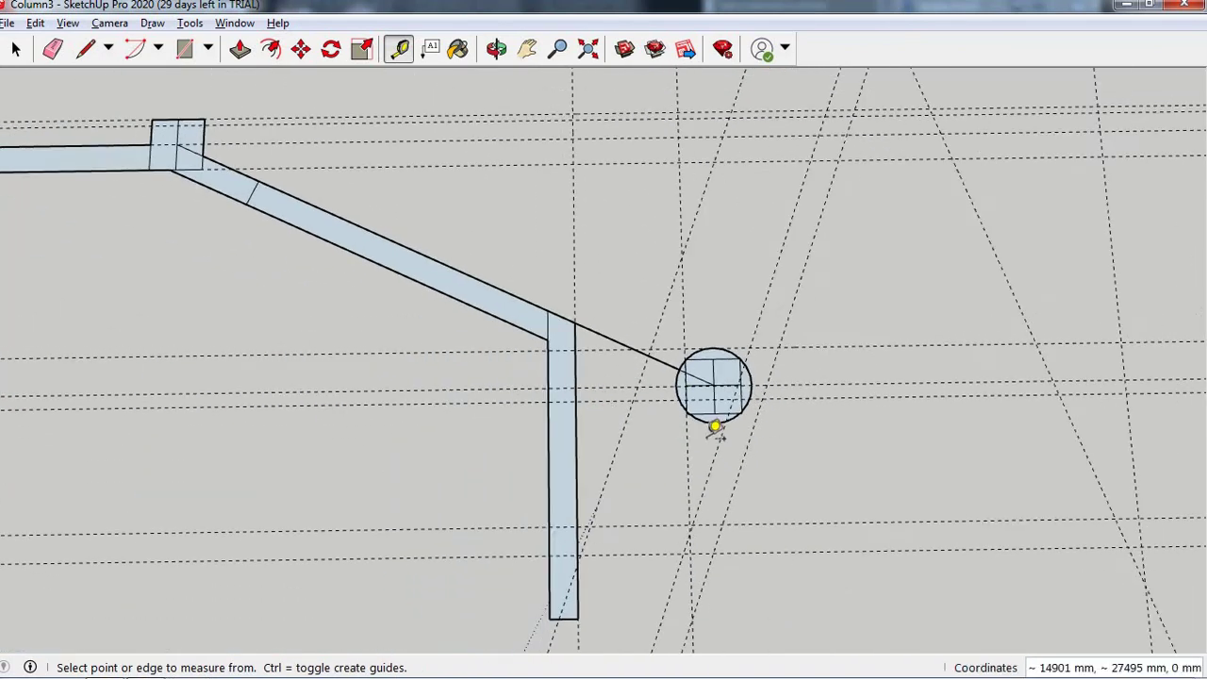
scroll(717, 429, "down", 1)
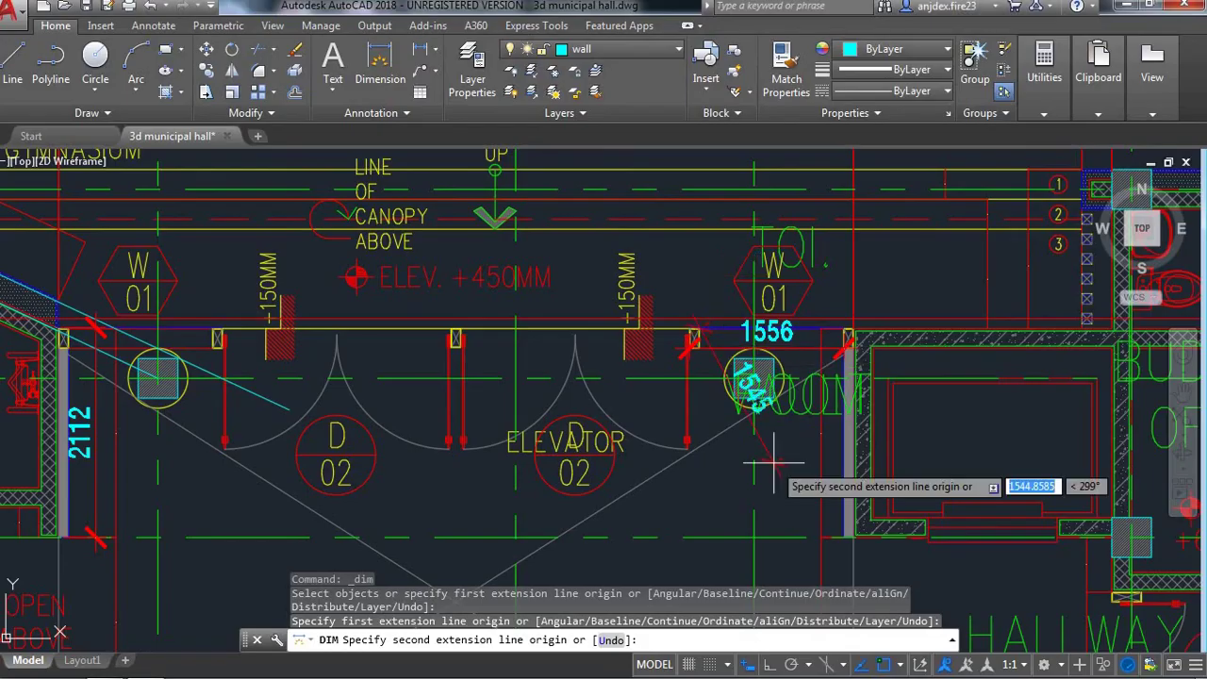
- Read the roughly 4368 distance from the window corner along the elevator wall, then return to SketchUp
scroll(722, 377, "down", 4)
scroll(535, 429, "up", 4)
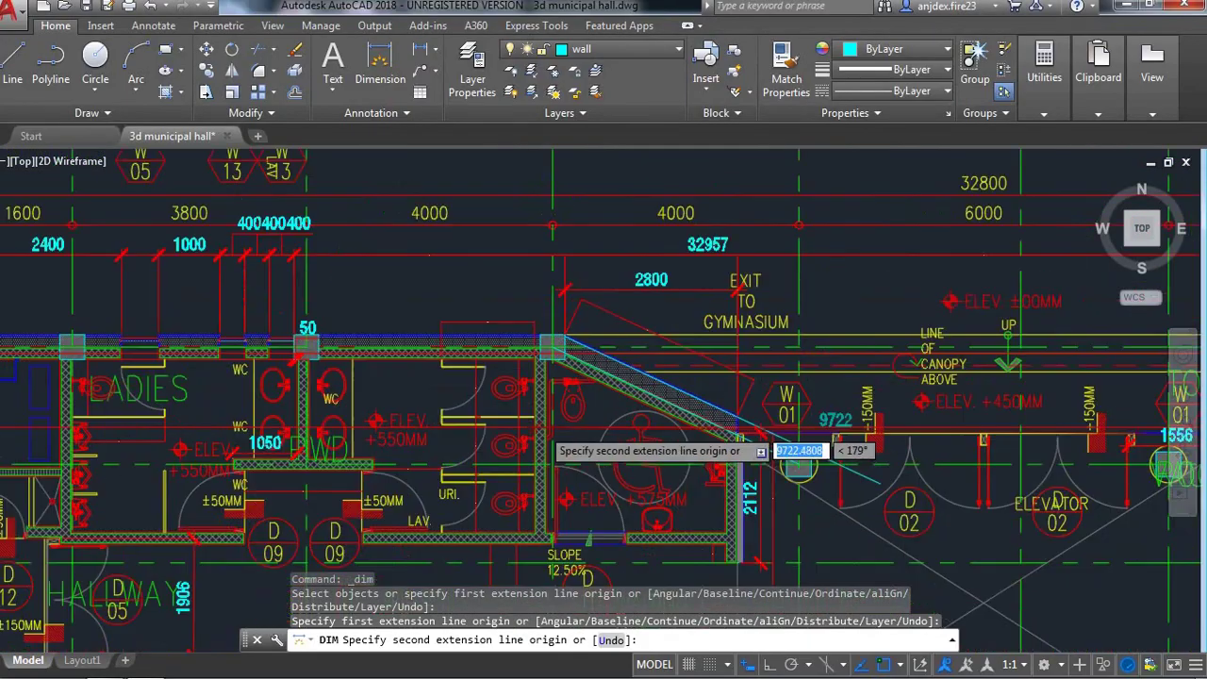
scroll(827, 349, "up", 5)
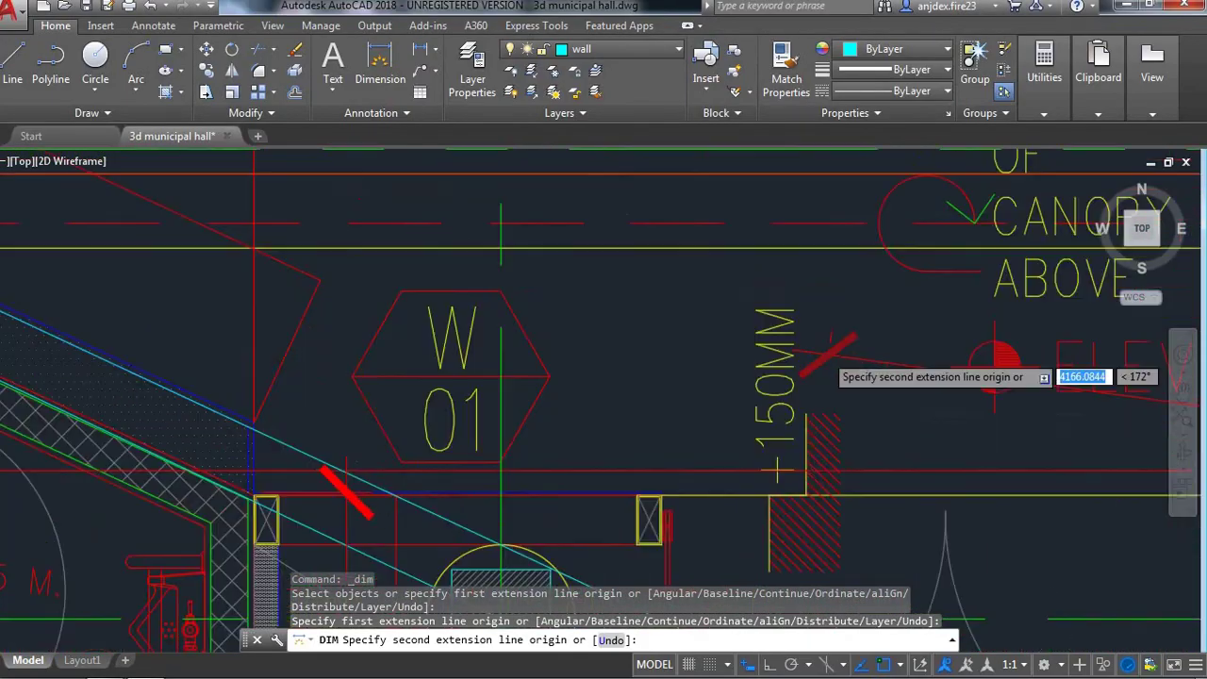
scroll(772, 325, "up", 1)
scroll(771, 326, "down", 2)
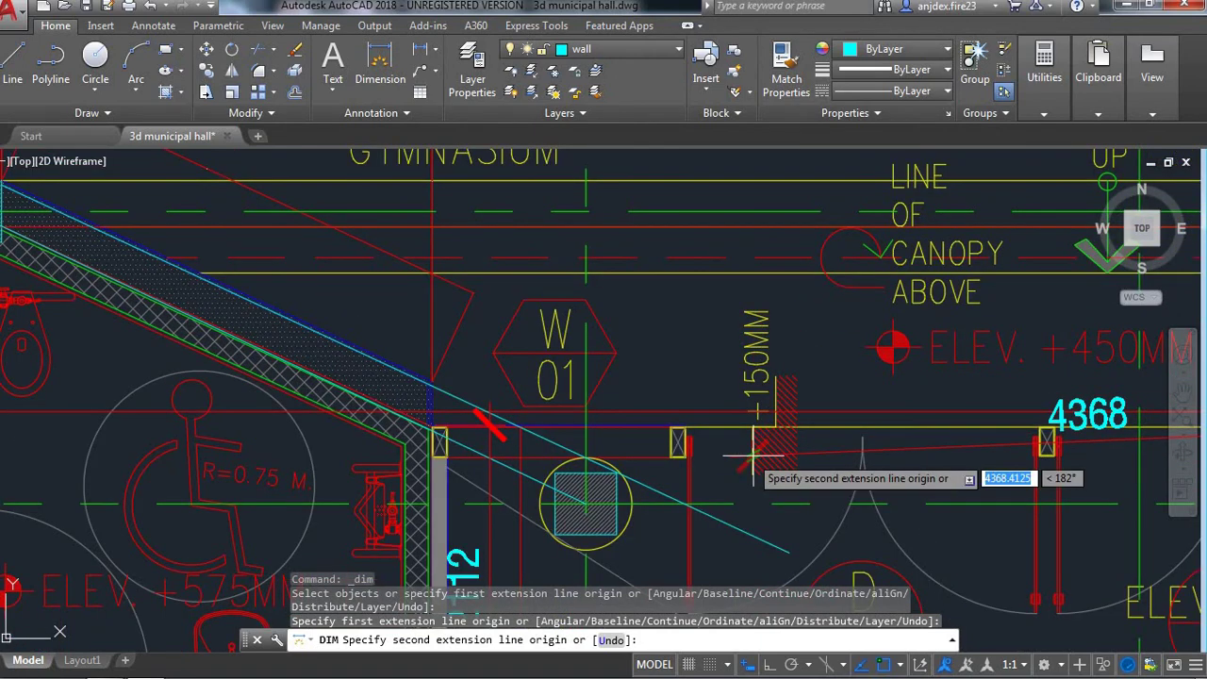
key("alt+Tab")
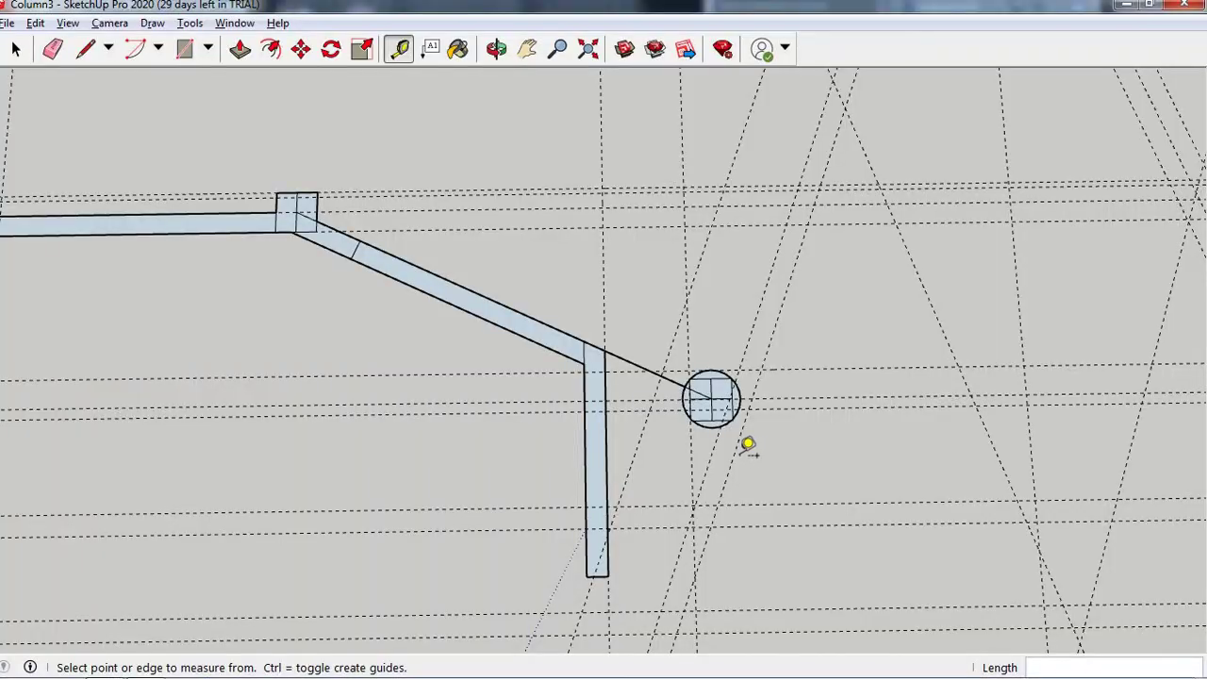
- Erase the stray line running to the round column
scroll(636, 400, "up", 1)
scroll(627, 372, "up", 1)
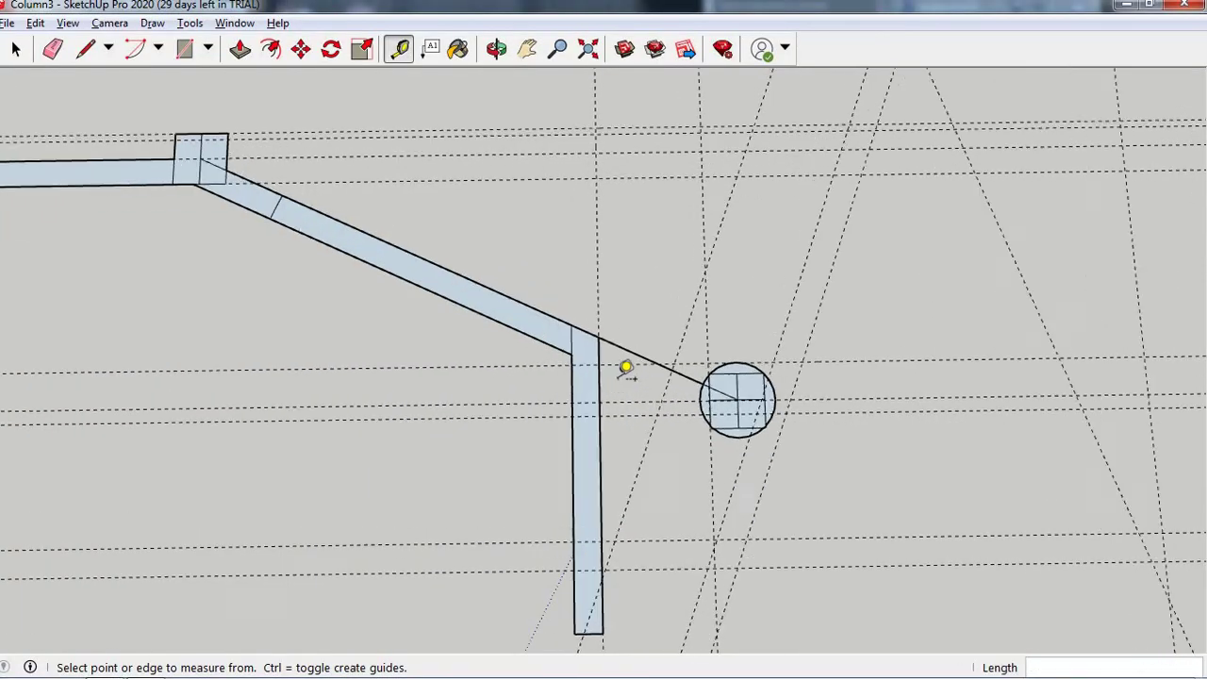
scroll(626, 373, "up", 1)
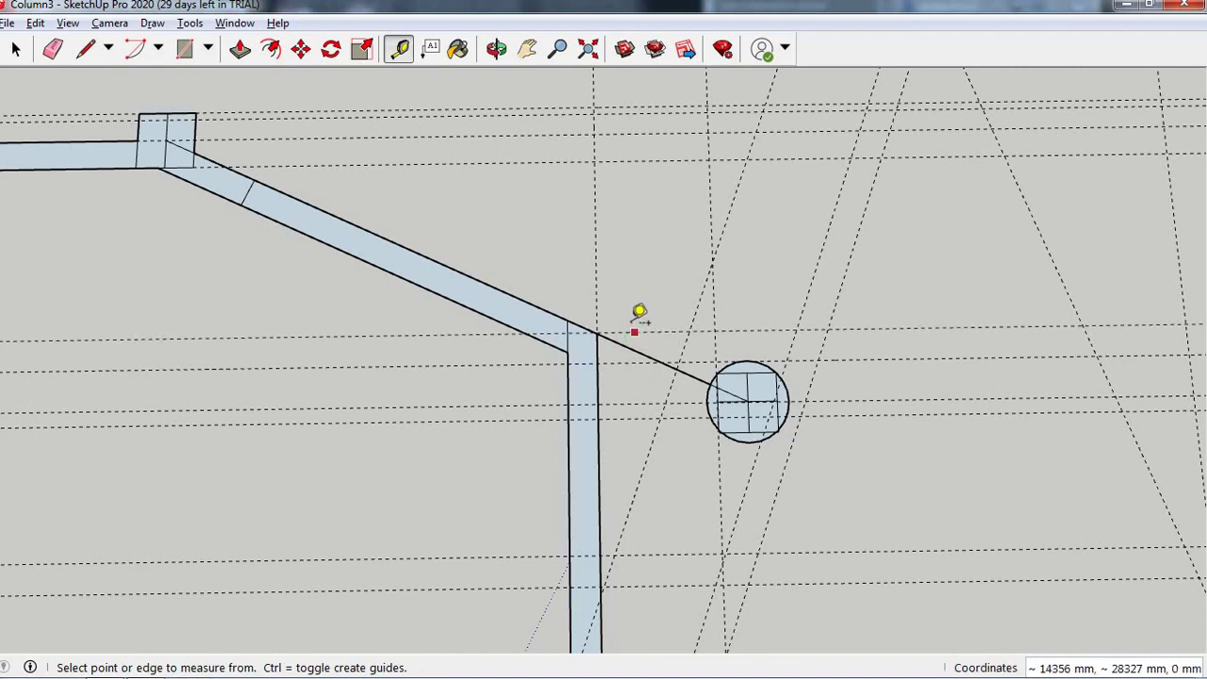
scroll(639, 311, "up", 1)
scroll(640, 311, "up", 1)
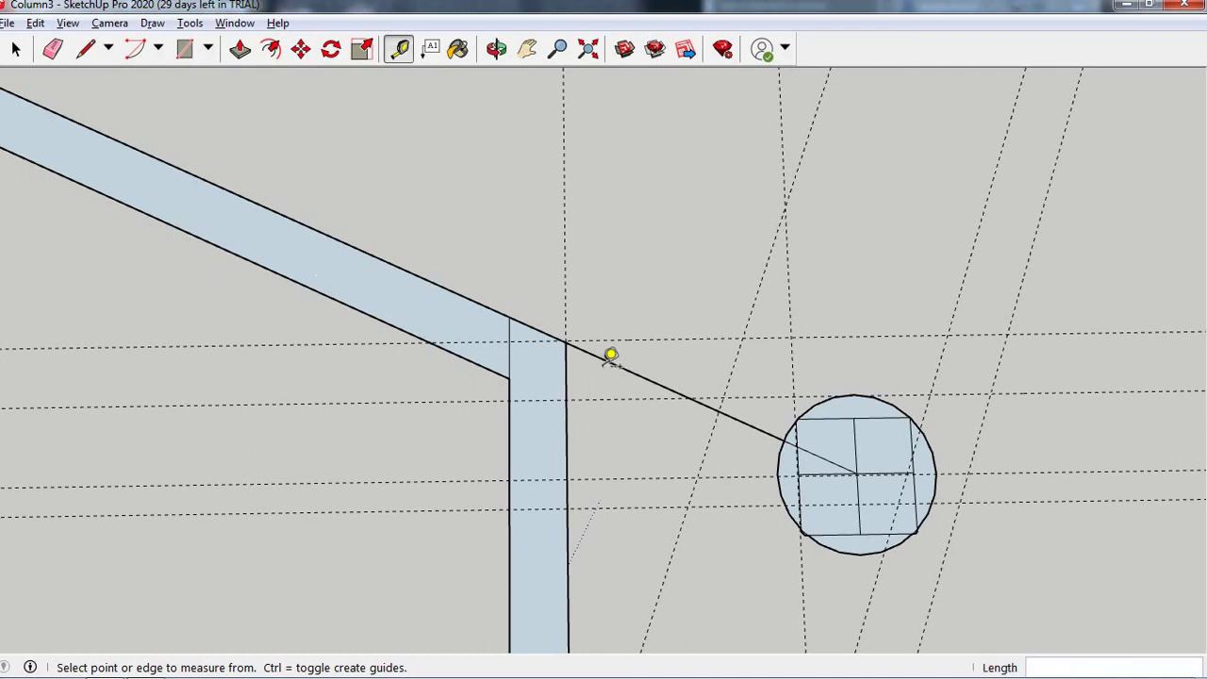
key("e")
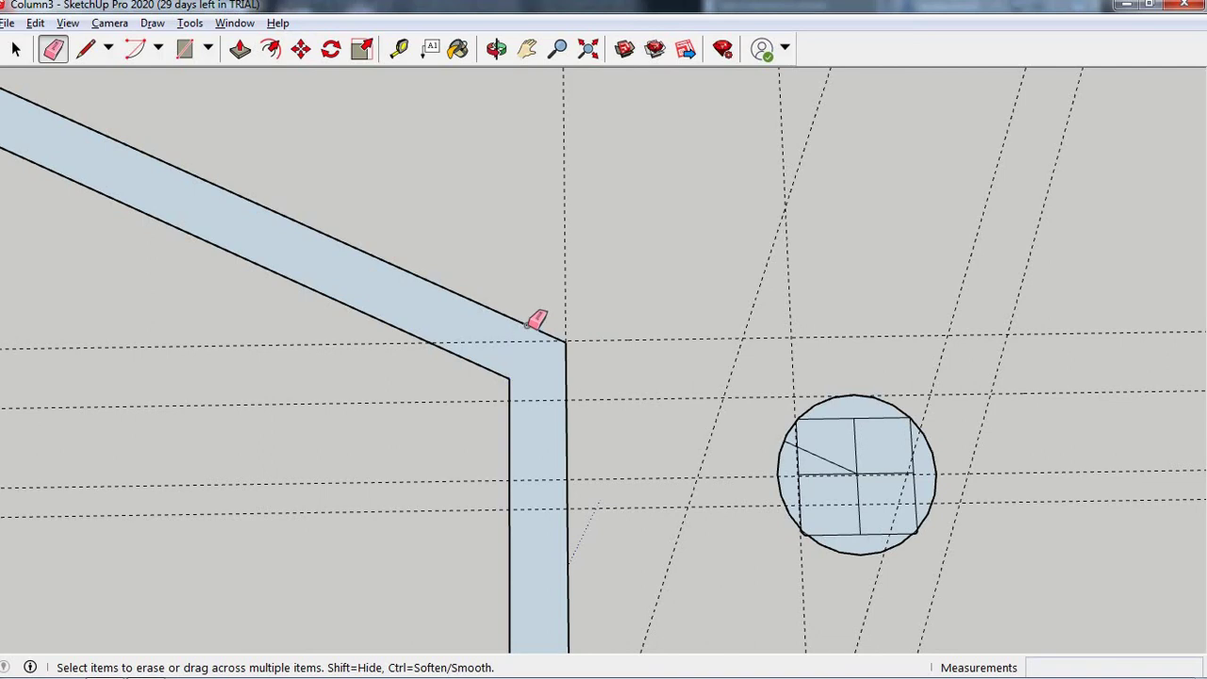
- Draw a 10629 by 205 mm wall strip from the angled wall corner to the far column
left_click(187, 48)
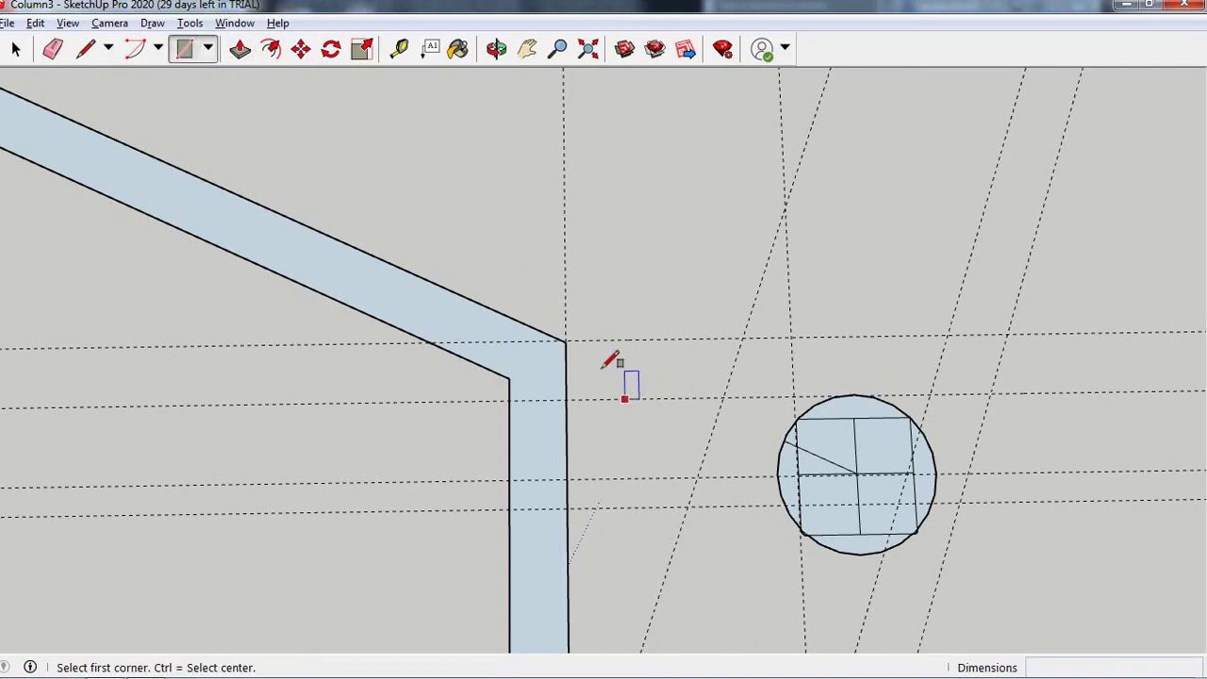
left_click(566, 340)
scroll(229, 377, "down", 2)
scroll(126, 396, "down", 2)
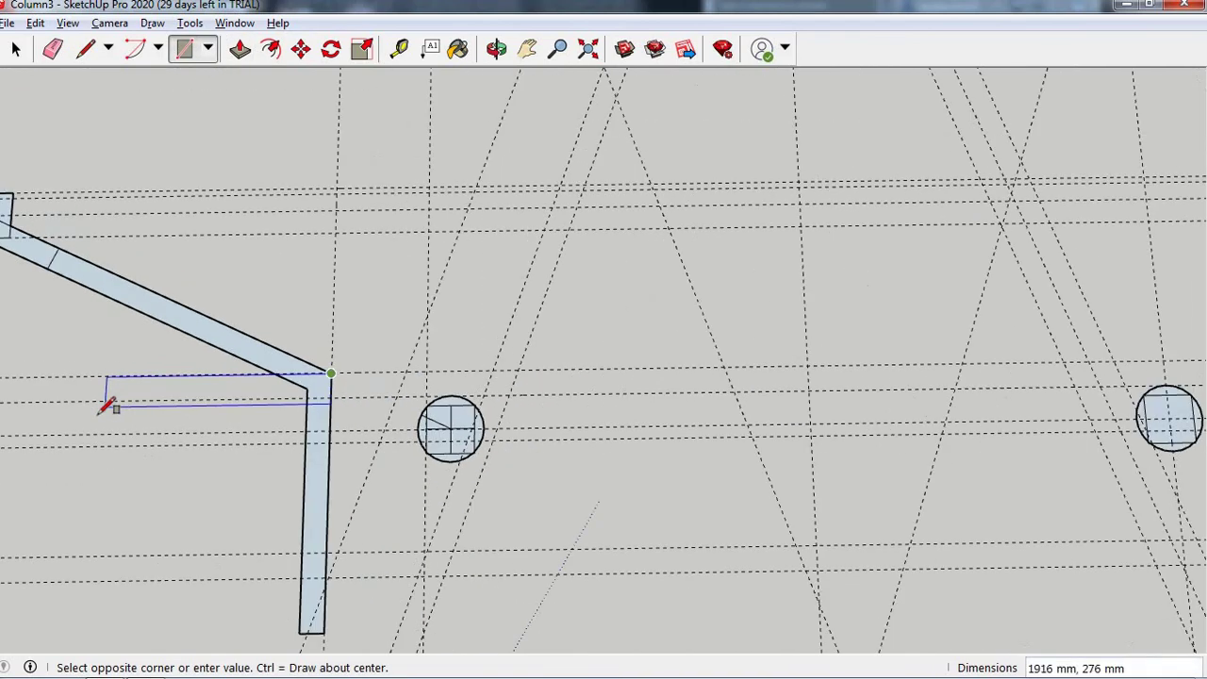
scroll(142, 406, "down", 1)
scroll(754, 481, "down", 1)
scroll(651, 485, "down", 2)
scroll(679, 484, "down", 1)
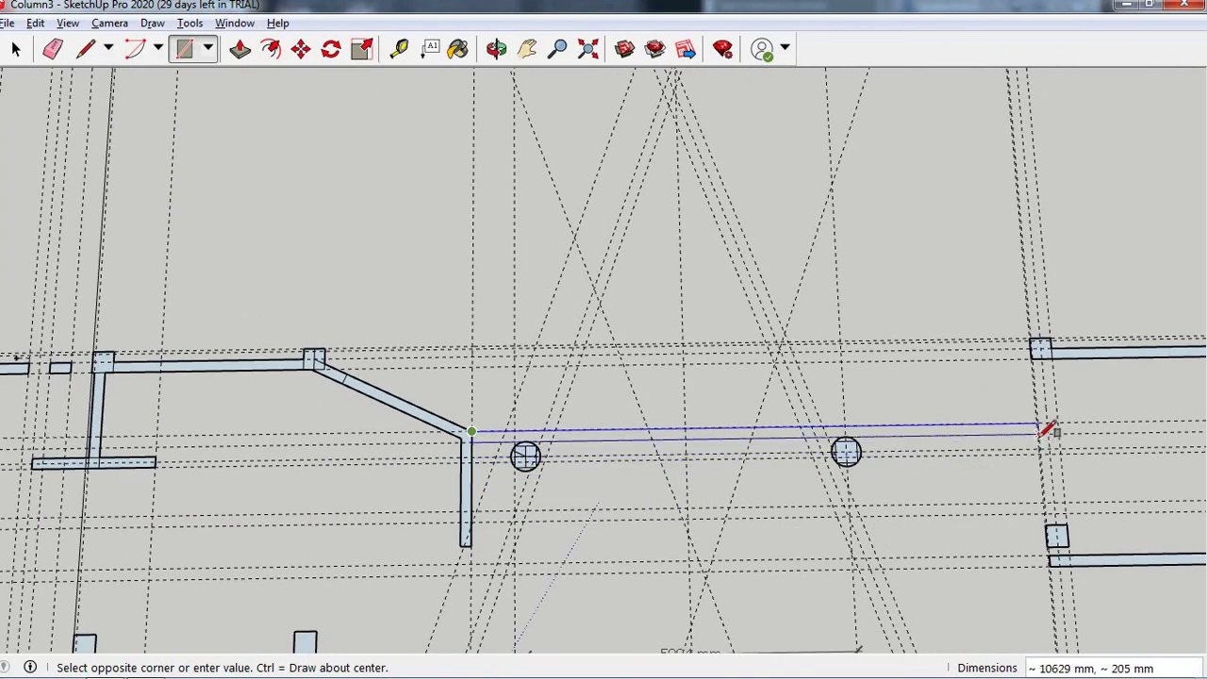
scroll(1045, 429, "up", 1)
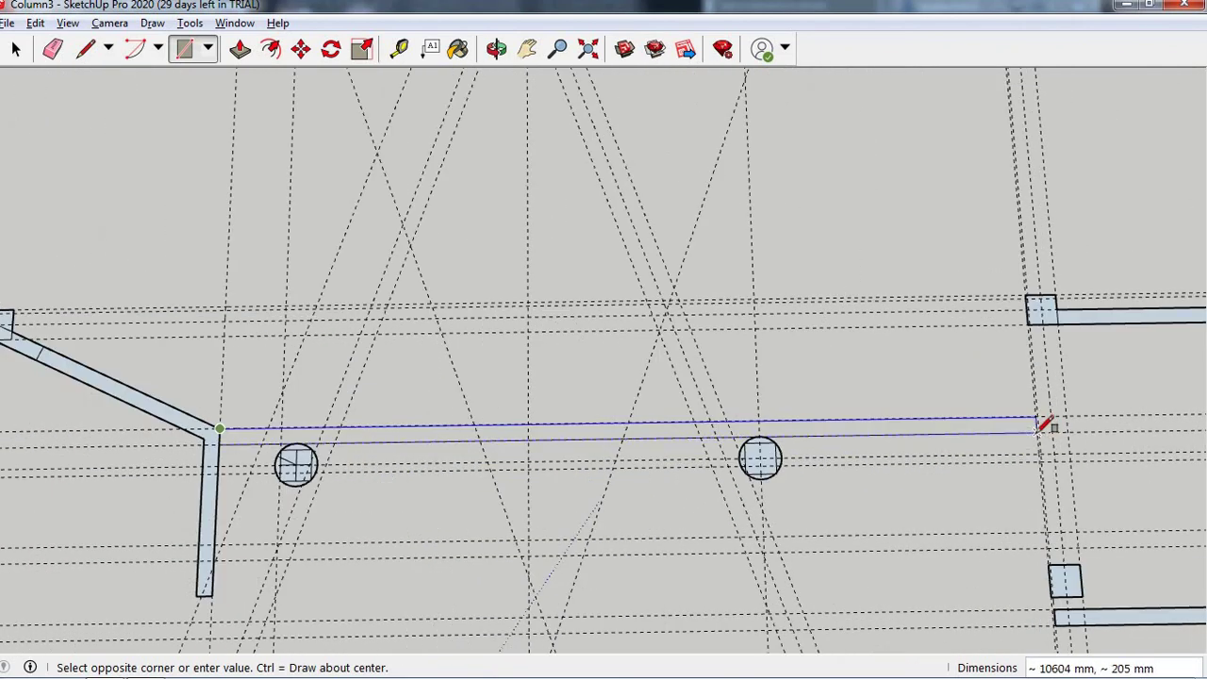
left_click(1043, 427)
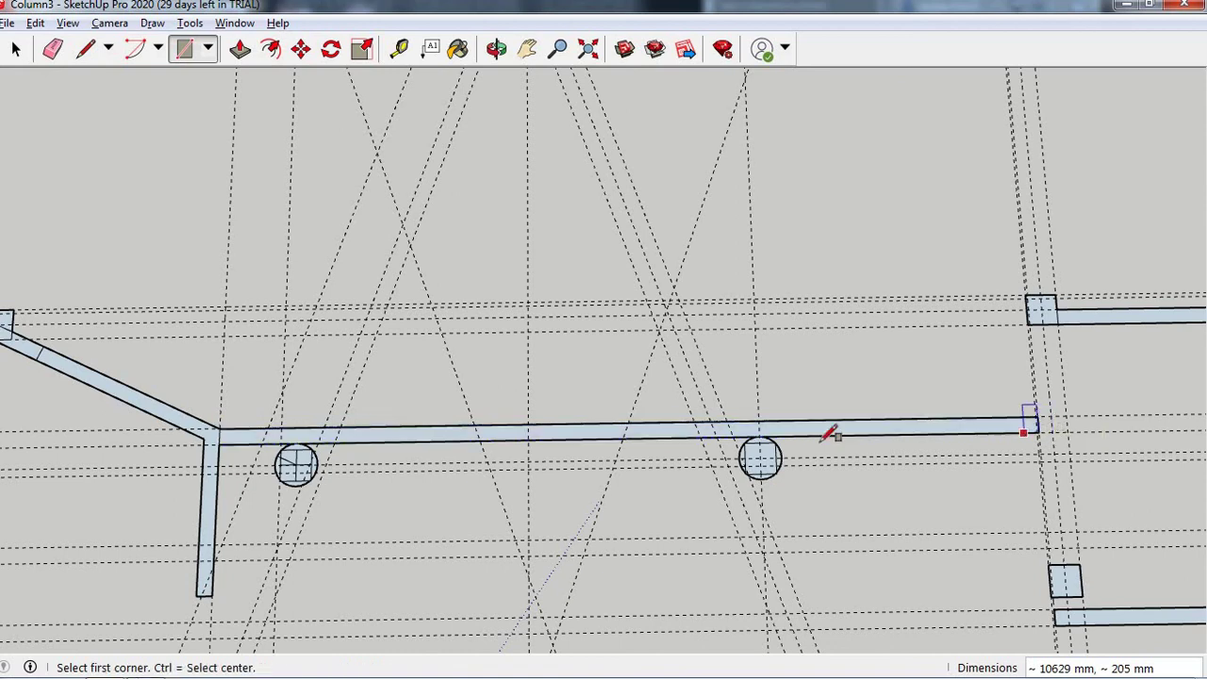
- In AutoCAD, zoom in on the 1556 wall opening beside Budget's Office and cancel the dimension command
key("alt+Tab")
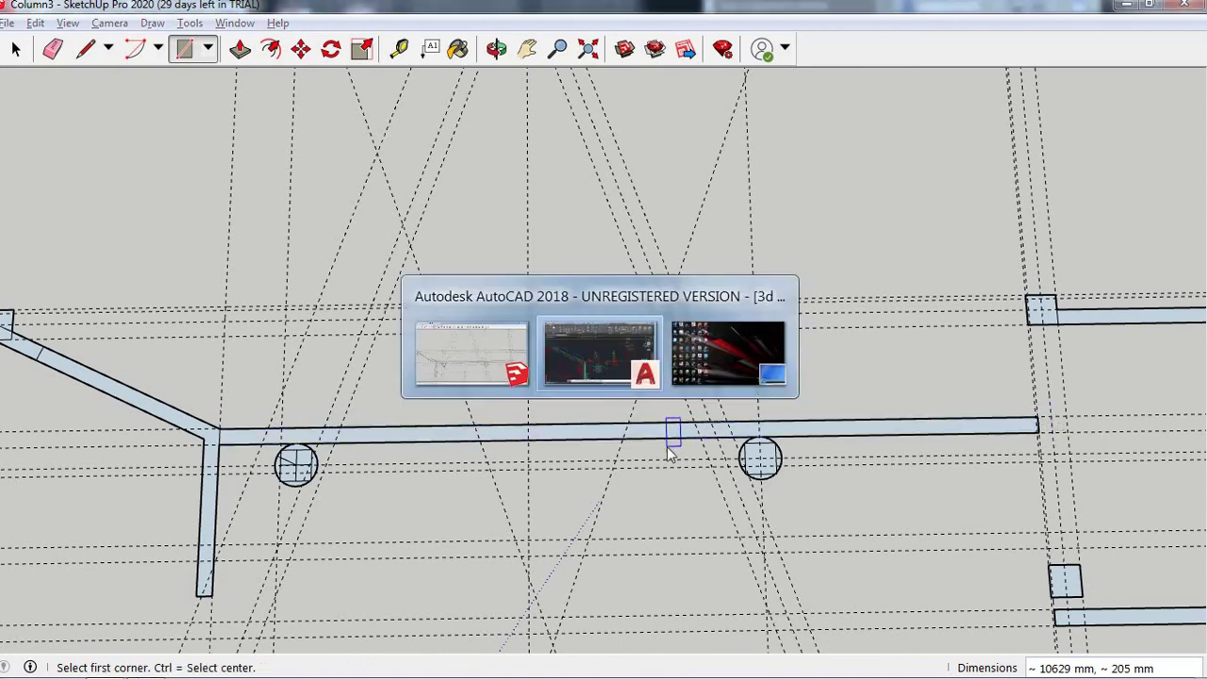
scroll(730, 401, "down", 3)
scroll(734, 402, "up", 2)
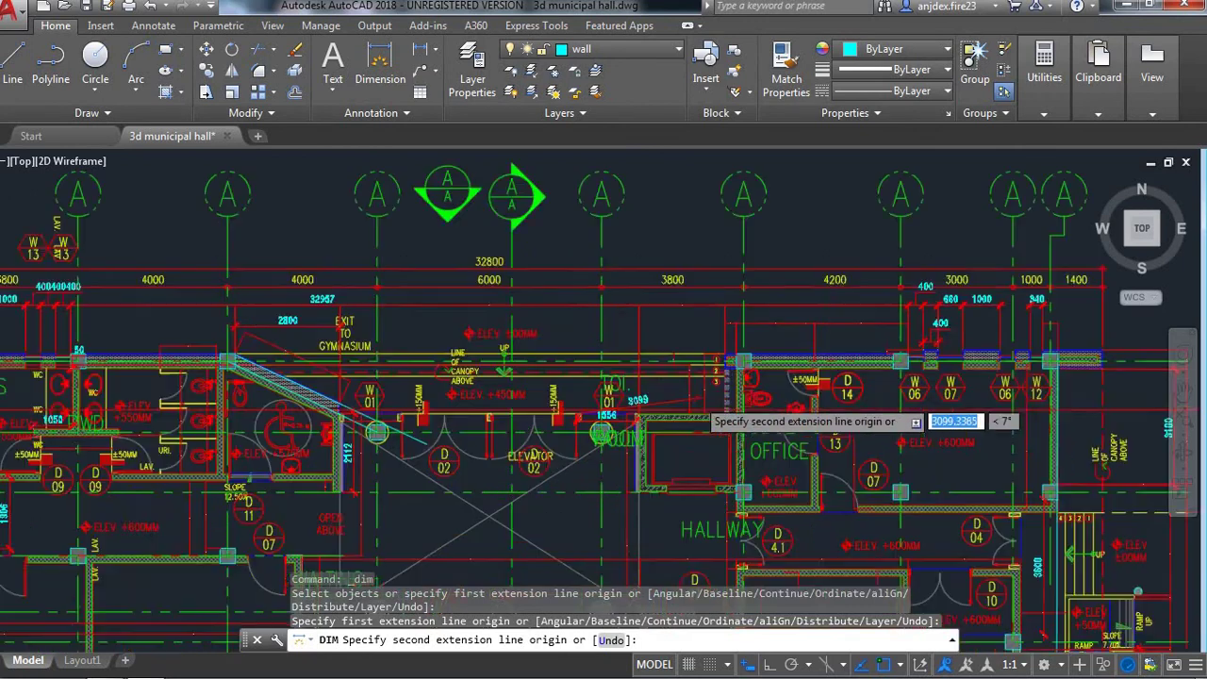
scroll(734, 401, "up", 2)
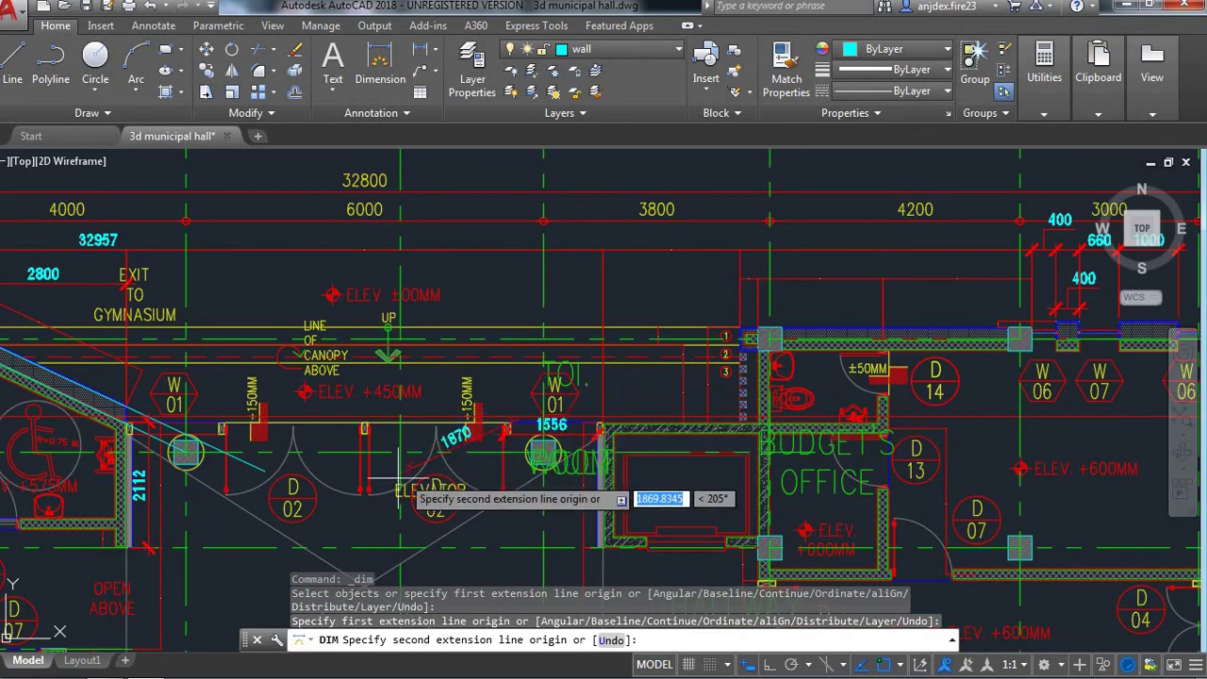
scroll(593, 479, "up", 5)
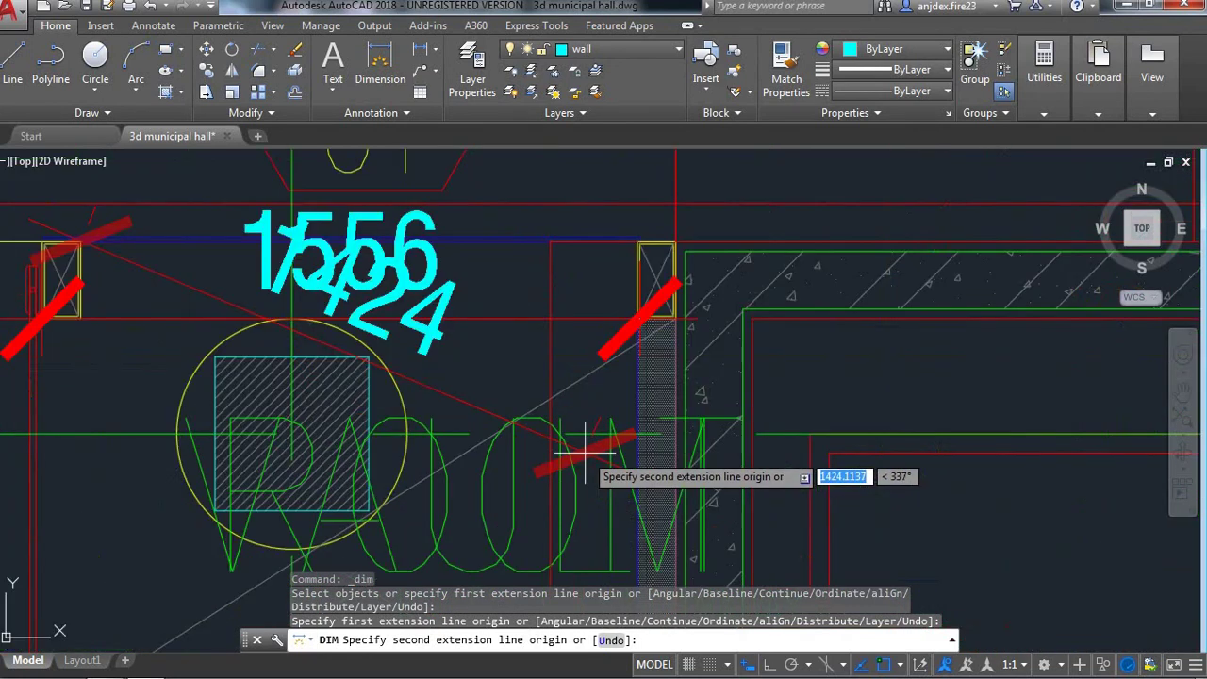
scroll(591, 415, "down", 1)
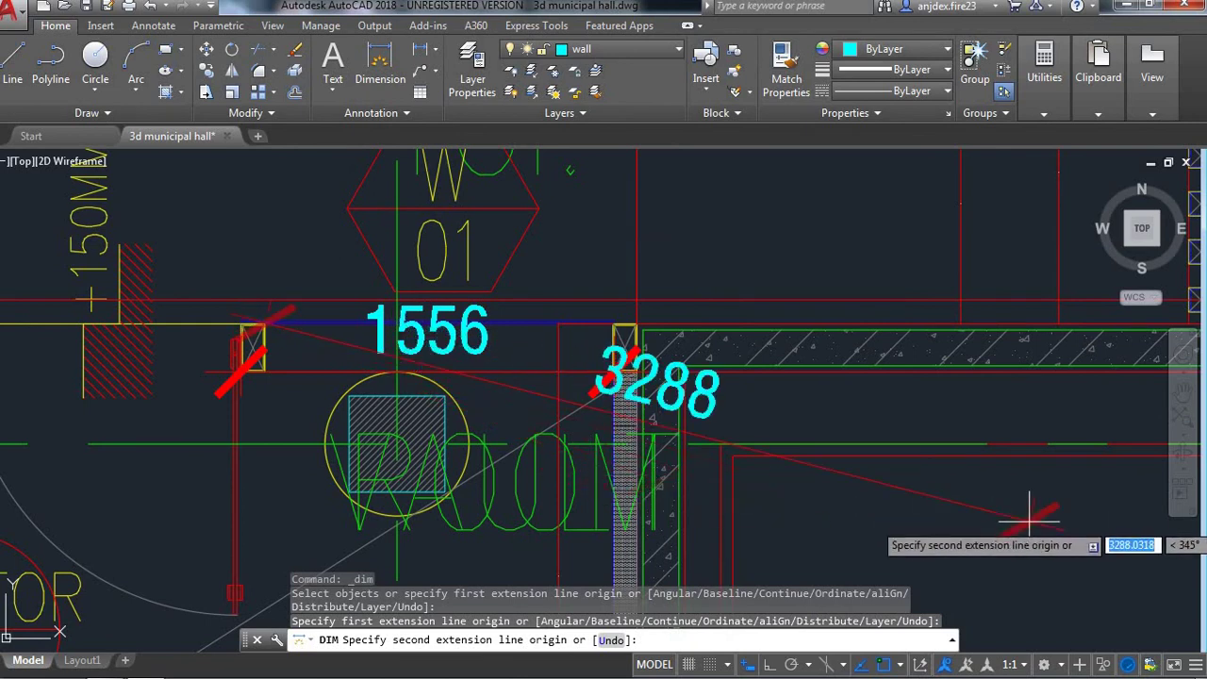
key("Escape")
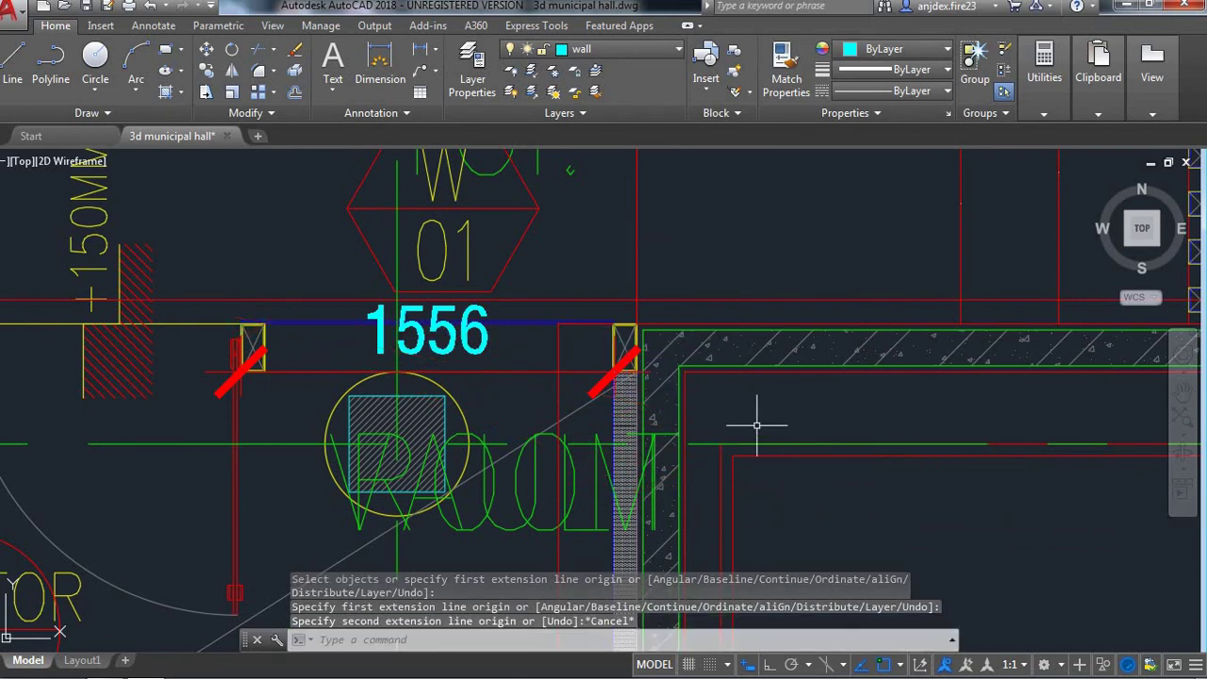
scroll(576, 361, "down", 5)
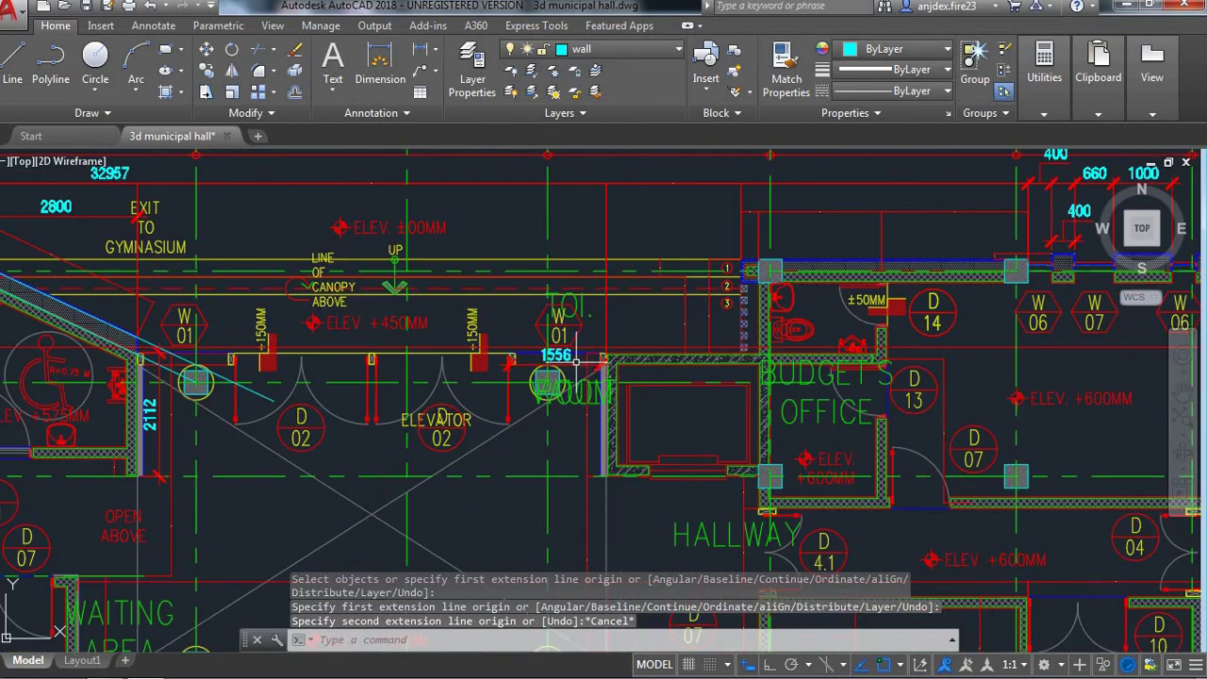
scroll(745, 354, "up", 4)
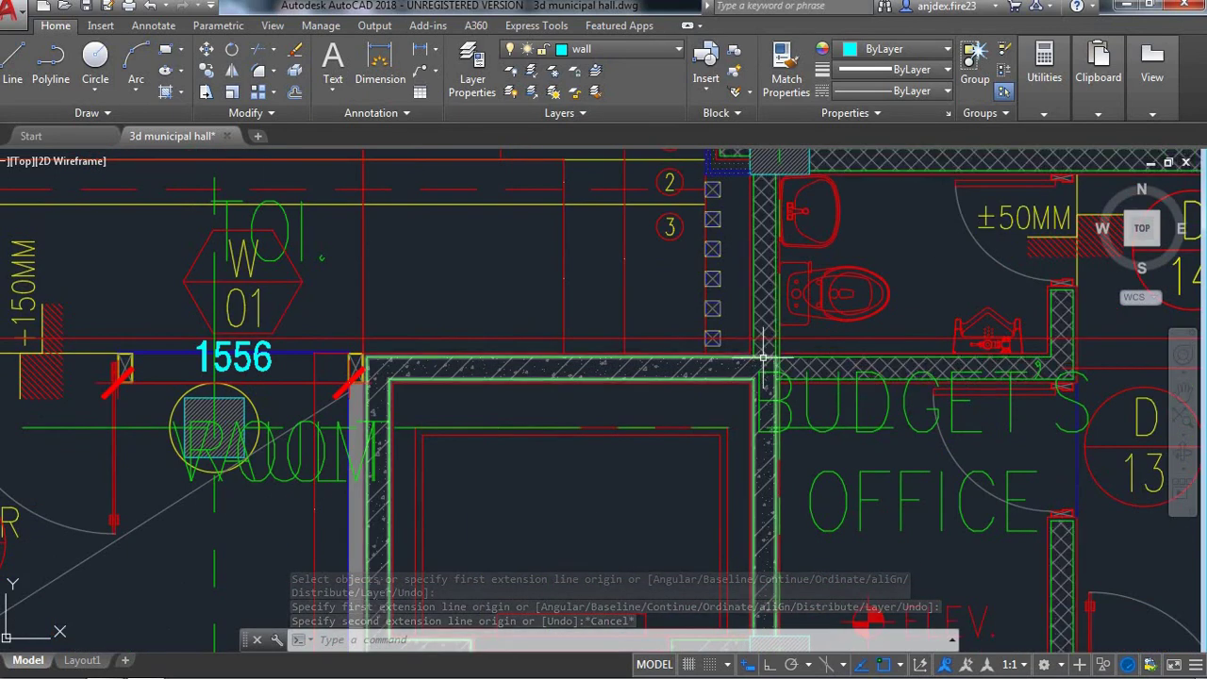
scroll(764, 357, "down", 2)
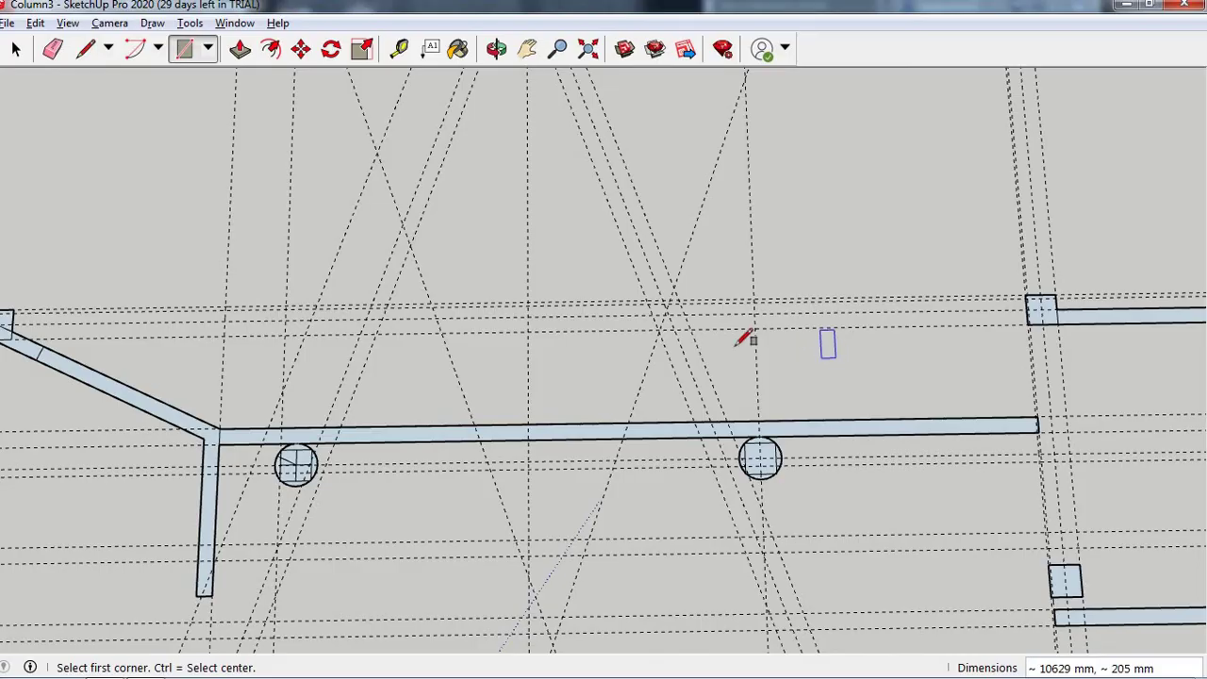
scroll(737, 344, "down", 2)
- Draw a 3100 by 200 mm wall from the upper right column down to the lower column
scroll(955, 381, "up", 1)
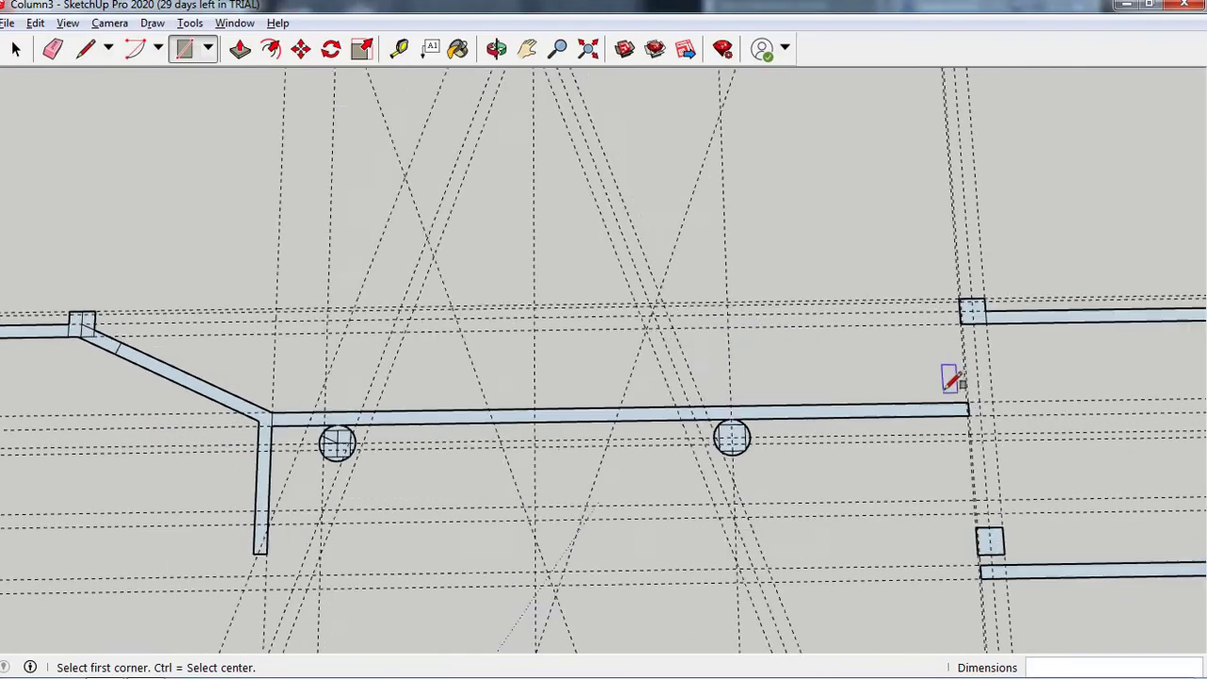
scroll(912, 352, "up", 1)
scroll(950, 367, "down", 2)
scroll(951, 362, "up", 1)
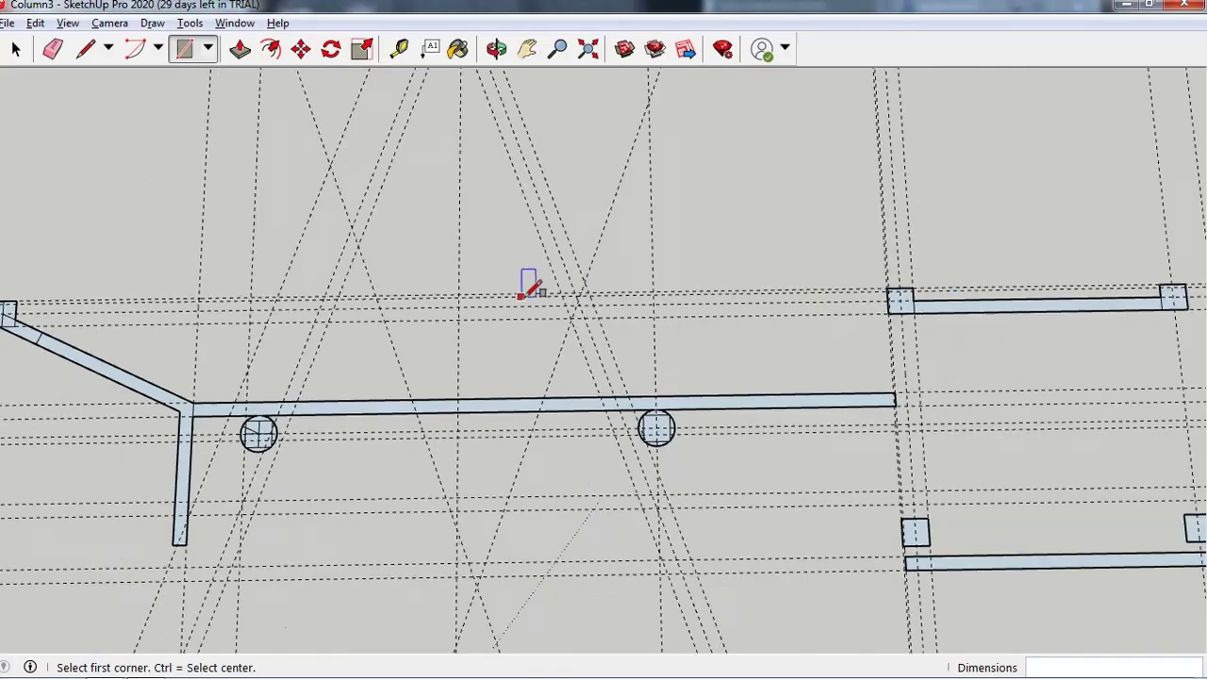
scroll(521, 297, "down", 1)
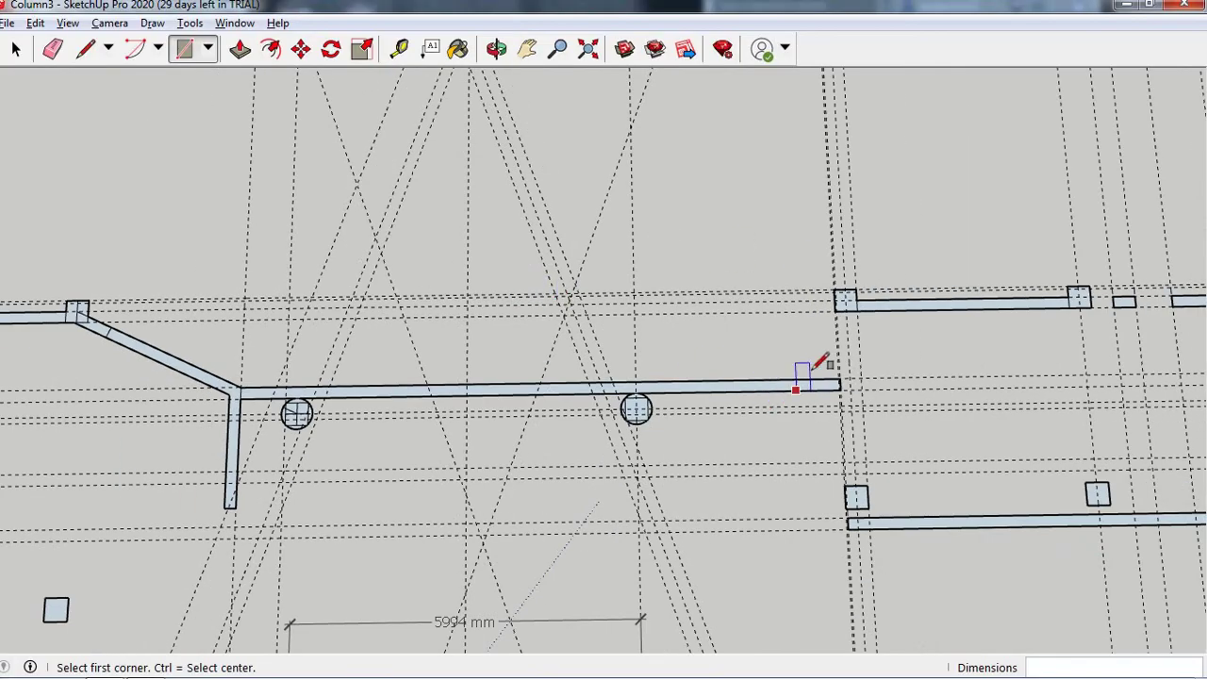
left_click(837, 311)
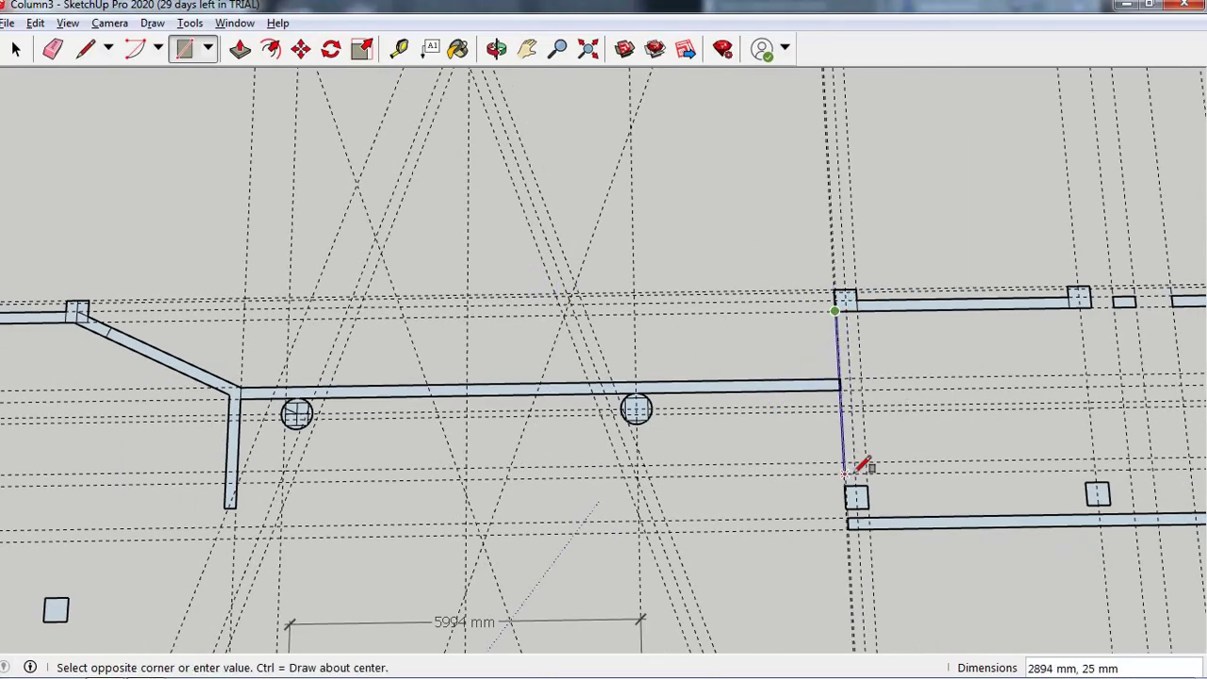
scroll(864, 475, "up", 1)
scroll(860, 476, "up", 2)
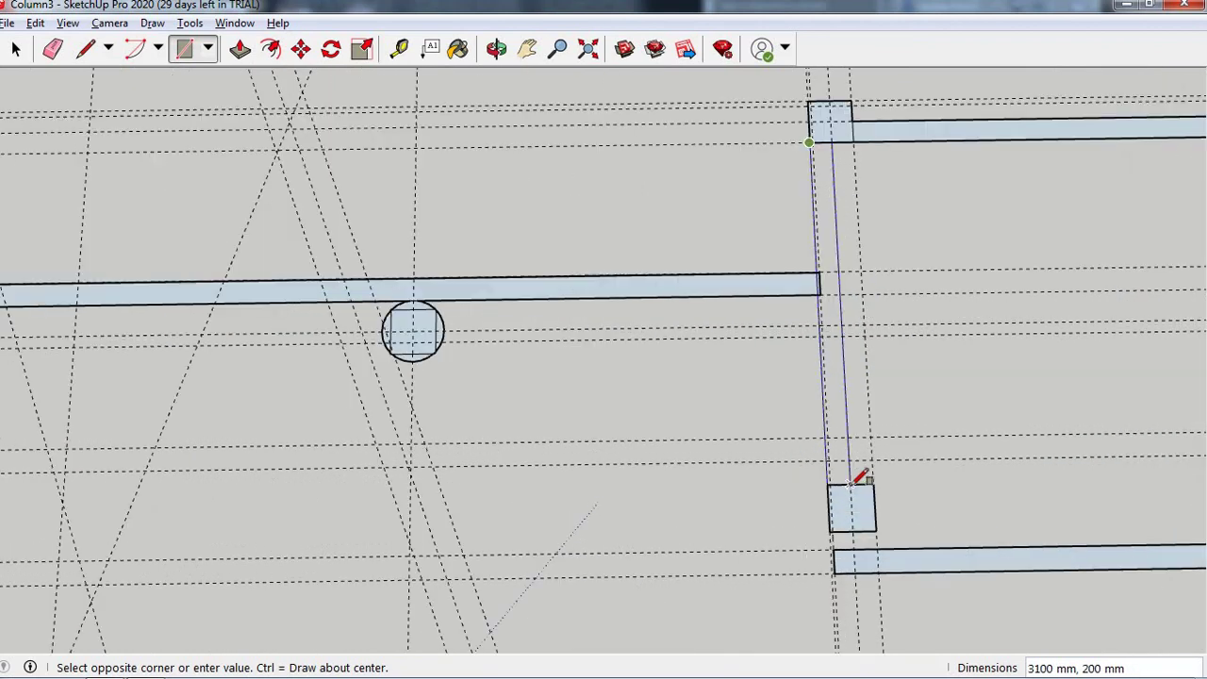
left_click(855, 481)
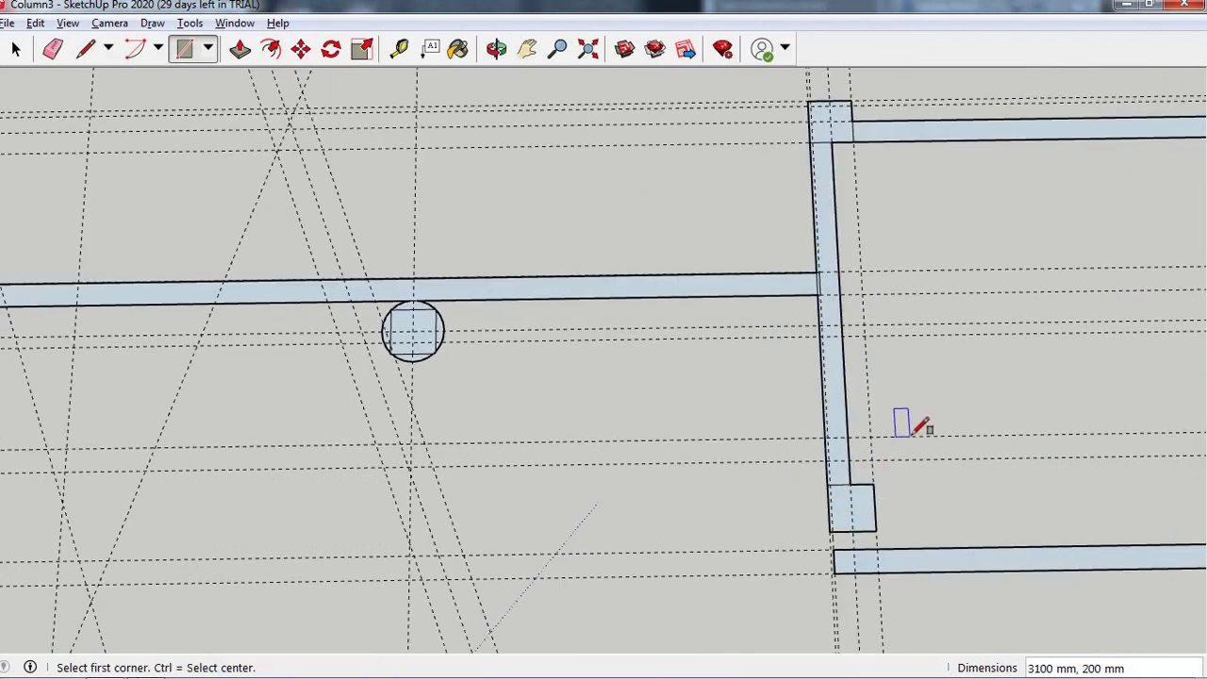
- Orbit and zoom to inspect the traced outer walls and column grid in perspective
scroll(896, 429, "down", 1)
scroll(695, 288, "down", 2)
scroll(741, 377, "down", 2)
scroll(524, 450, "up", 1)
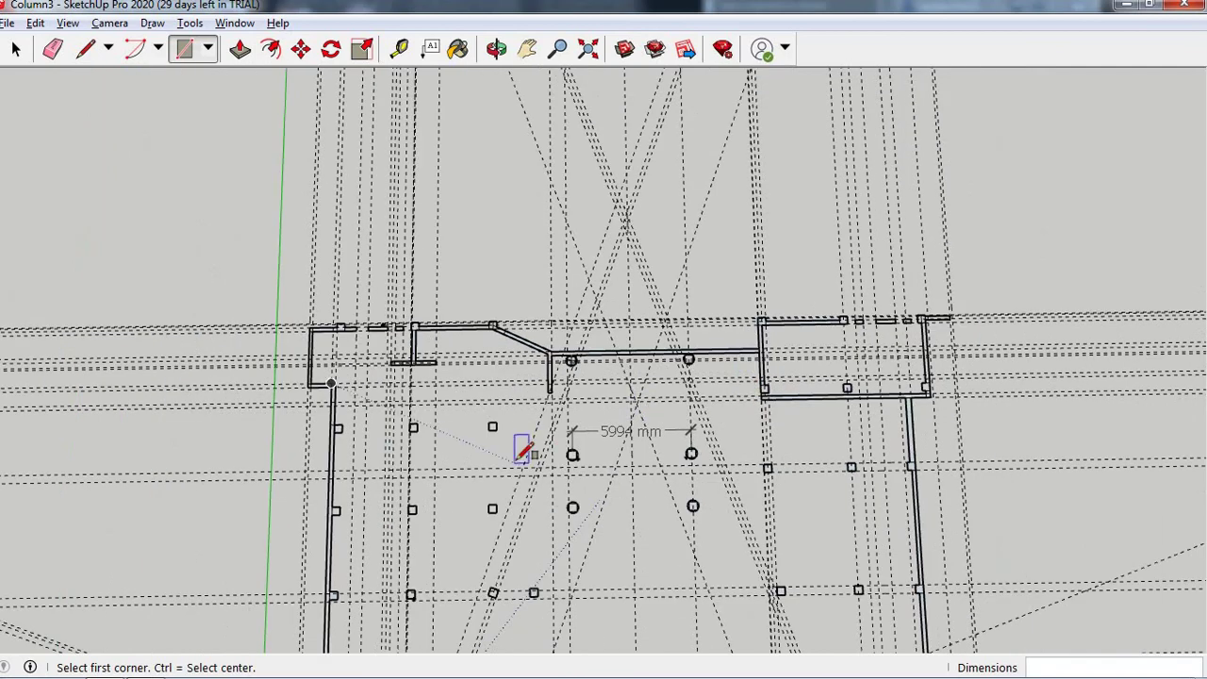
scroll(360, 283, "down", 1)
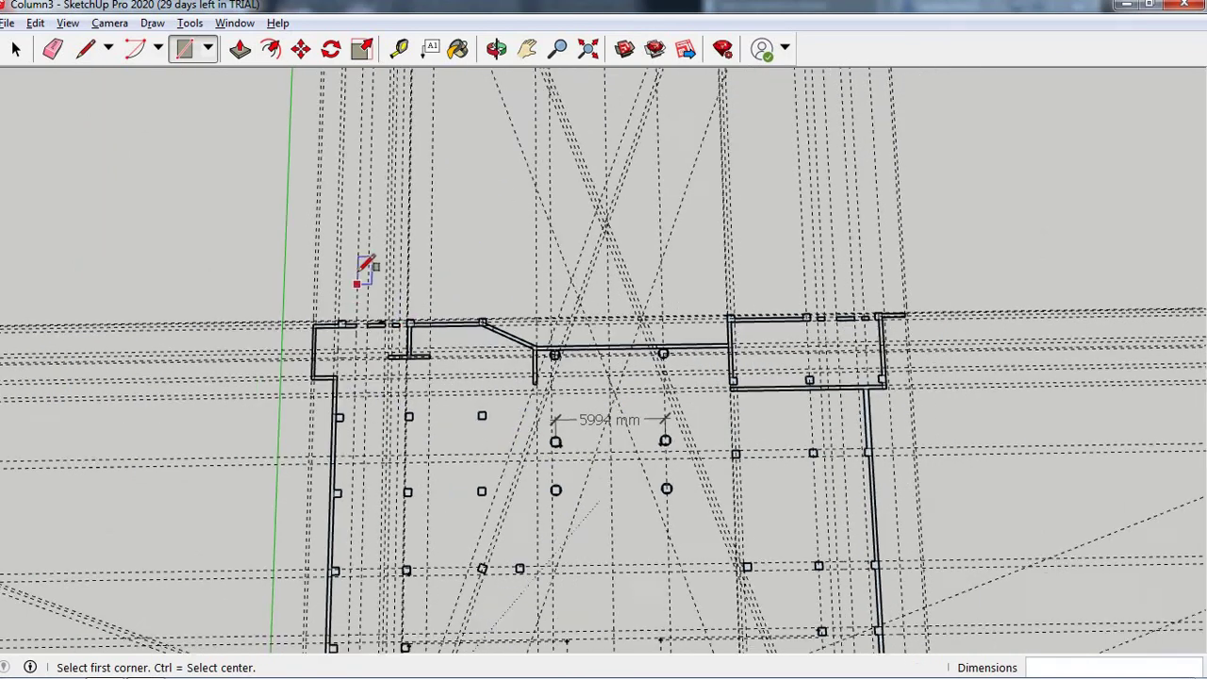
scroll(361, 268, "down", 1)
scroll(462, 443, "down", 2)
middle_click_drag(418, 385, 517, 566)
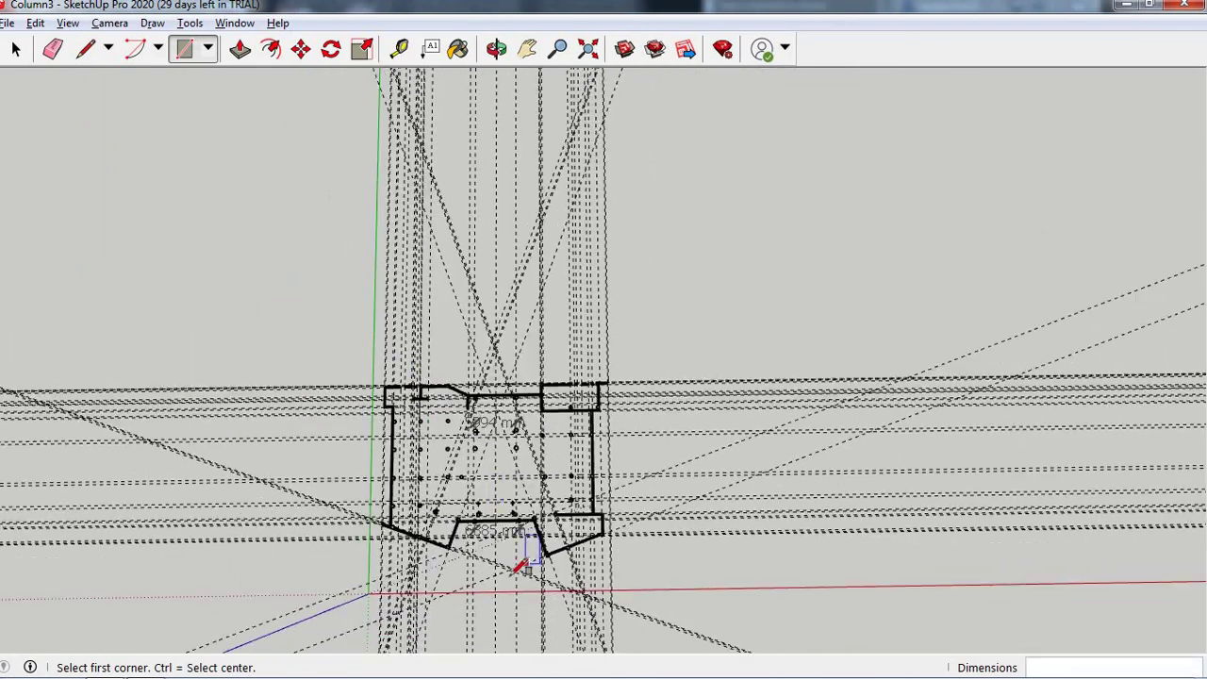
scroll(523, 533, "up", 1)
scroll(530, 498, "up", 2)
scroll(531, 471, "up", 1)
scroll(533, 462, "up", 1)
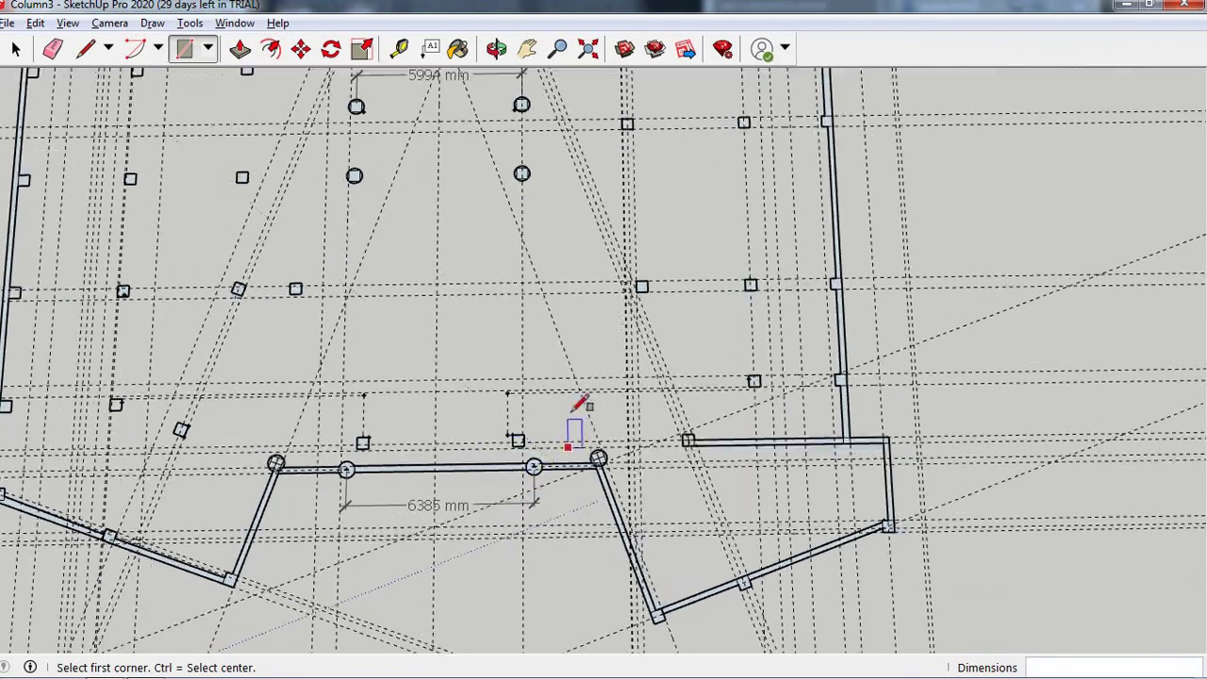
scroll(577, 413, "down", 2)
scroll(418, 512, "down", 1)
scroll(364, 463, "down", 1)
scroll(393, 428, "up", 2)
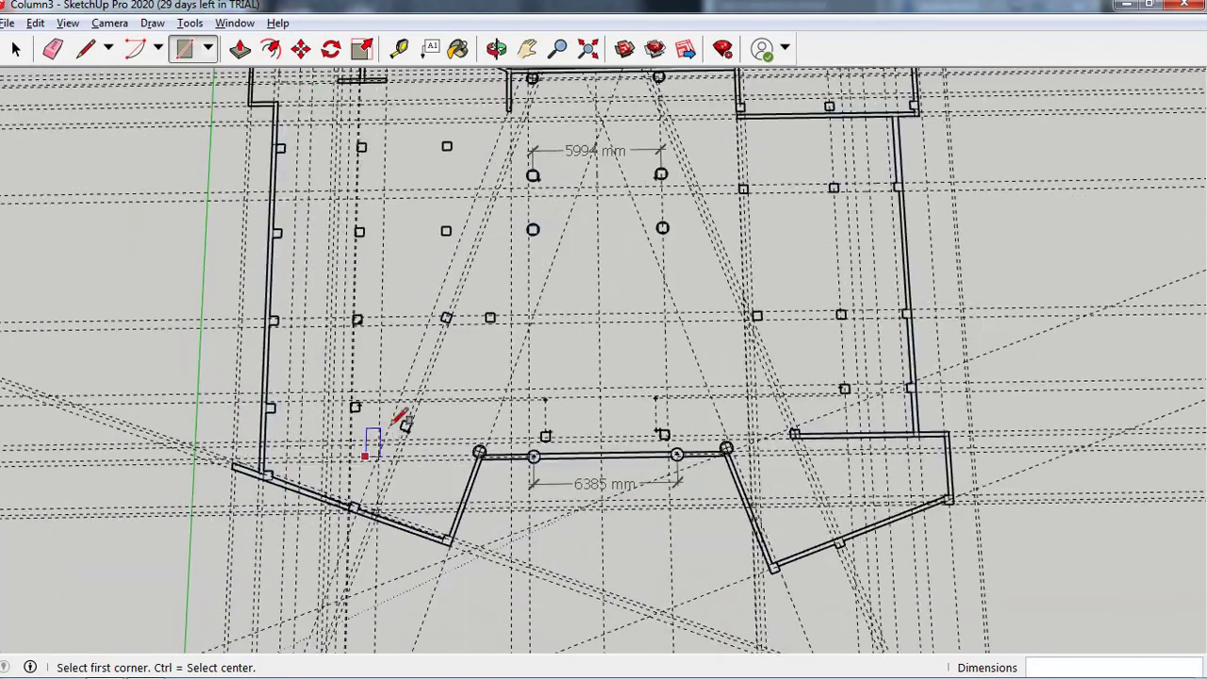
scroll(553, 499, "down", 2)
scroll(614, 498, "down", 1)
scroll(533, 492, "up", 1)
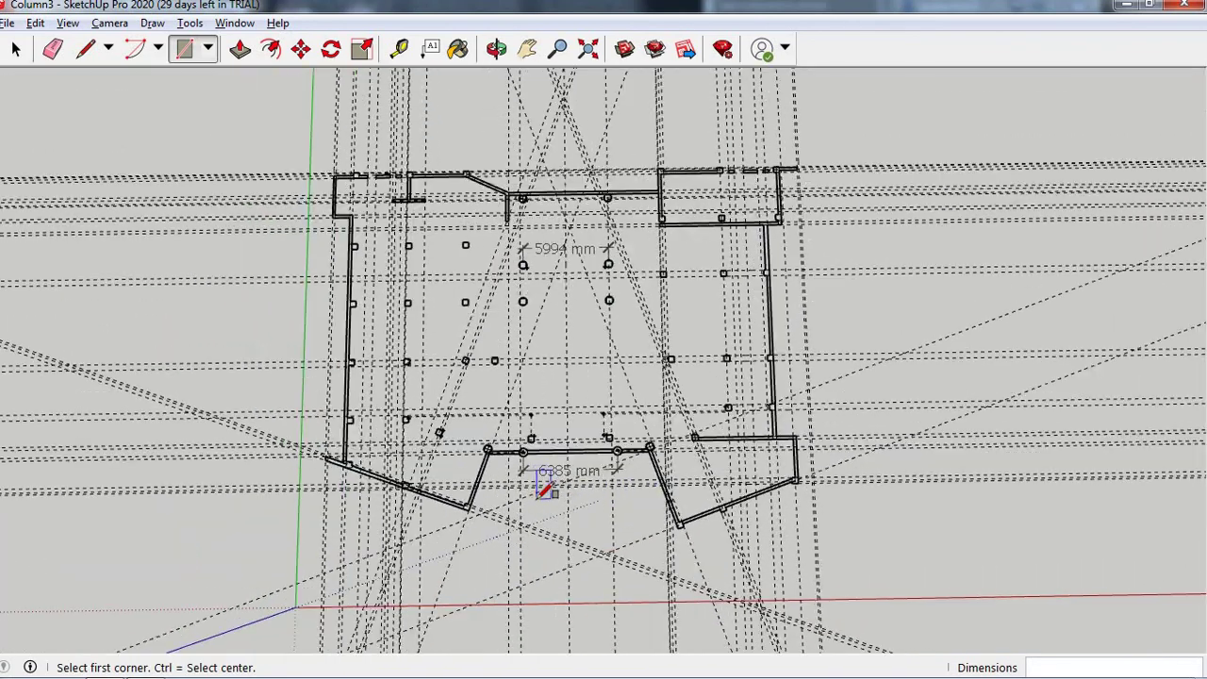
scroll(541, 283, "up", 1)
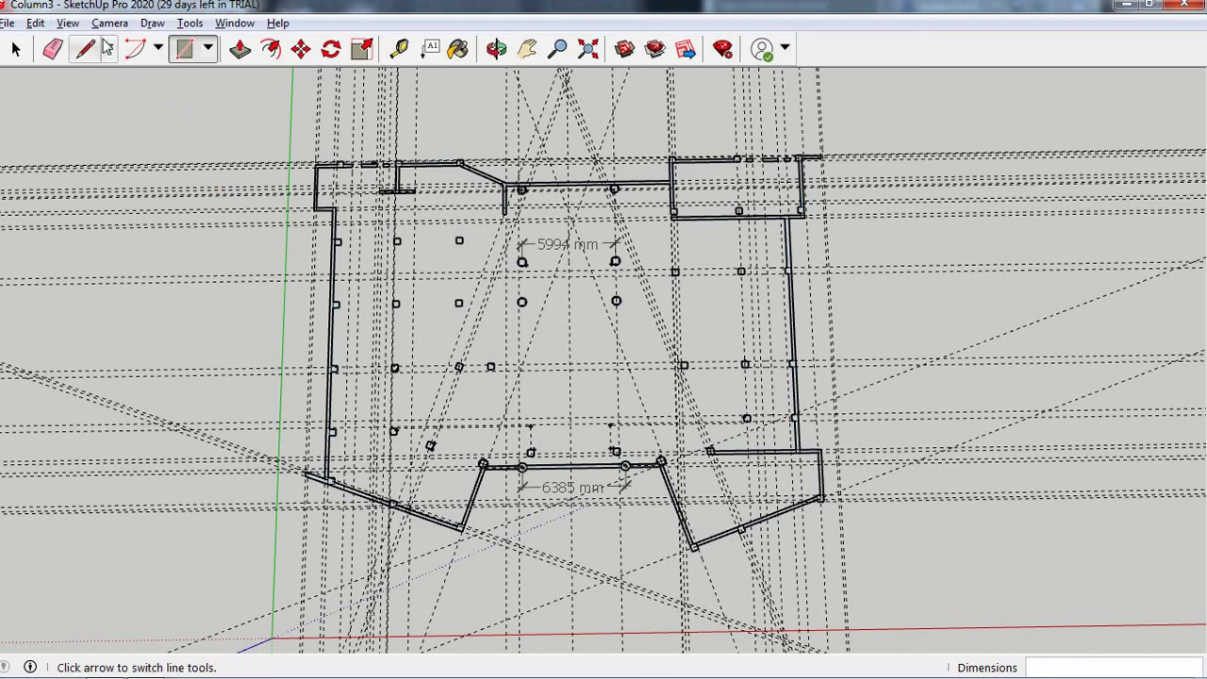
- Save the model as 'Perimeter' and minimise AutoCAD and SketchUp to the desktop
left_click(7, 23)
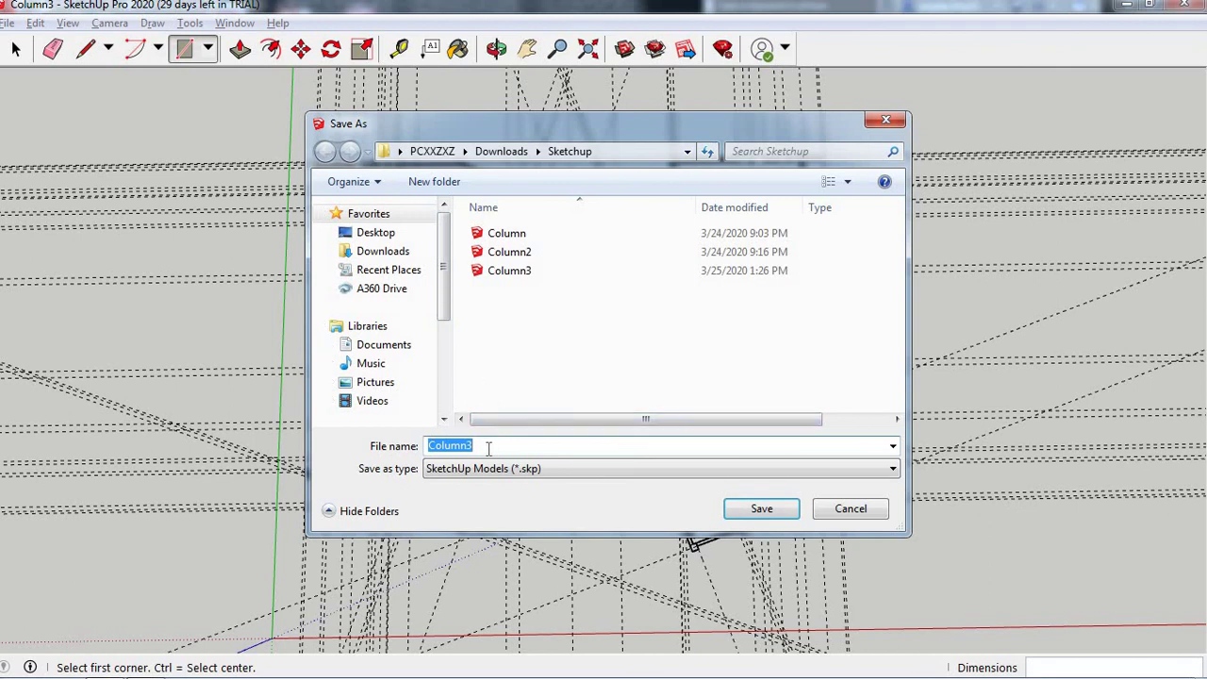
type("Perimeter")
left_click(757, 511)
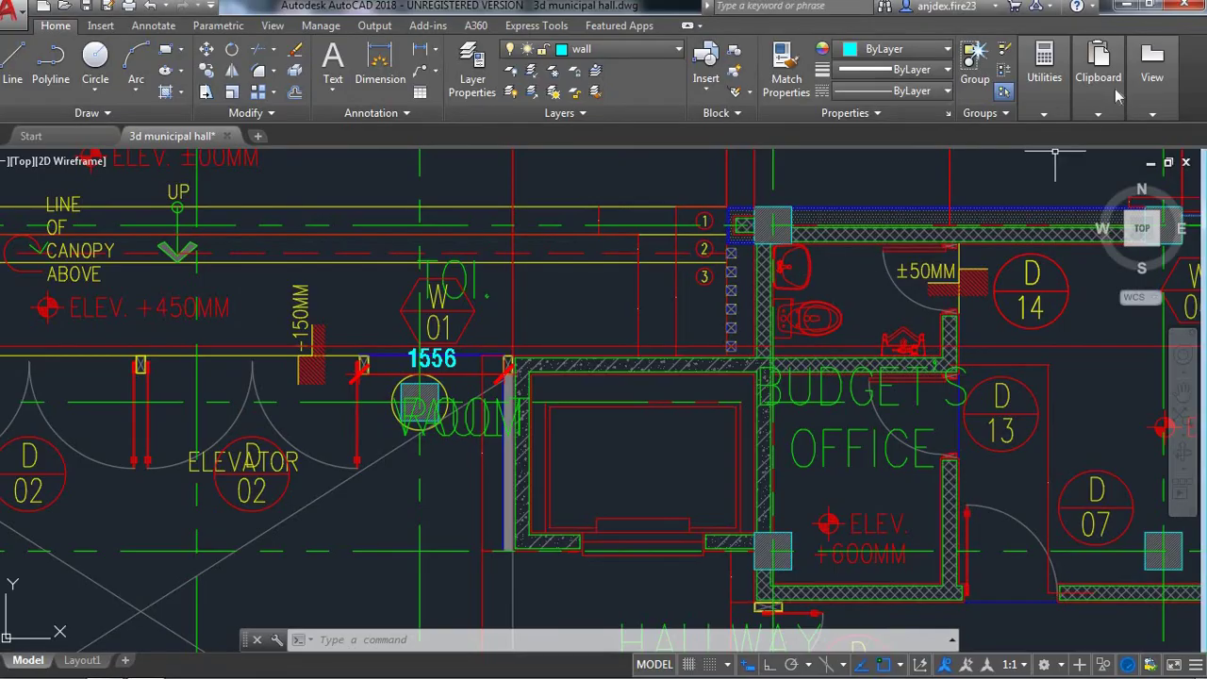
left_click(1129, 8)
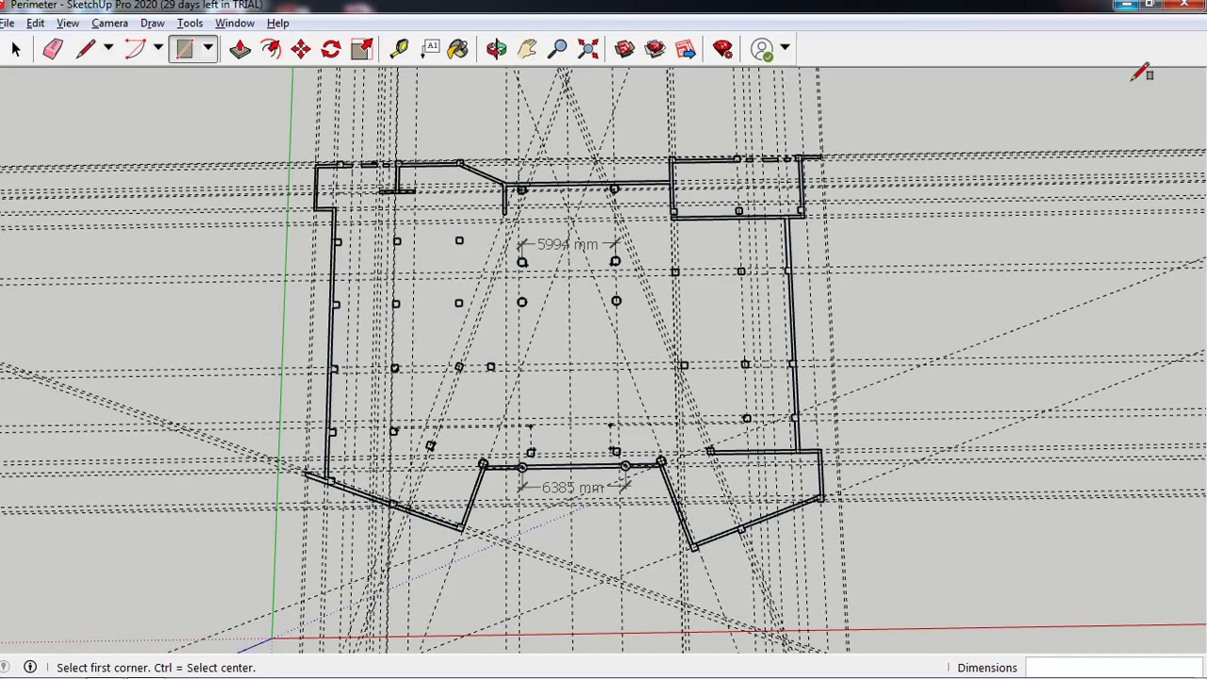
left_click(1129, 7)
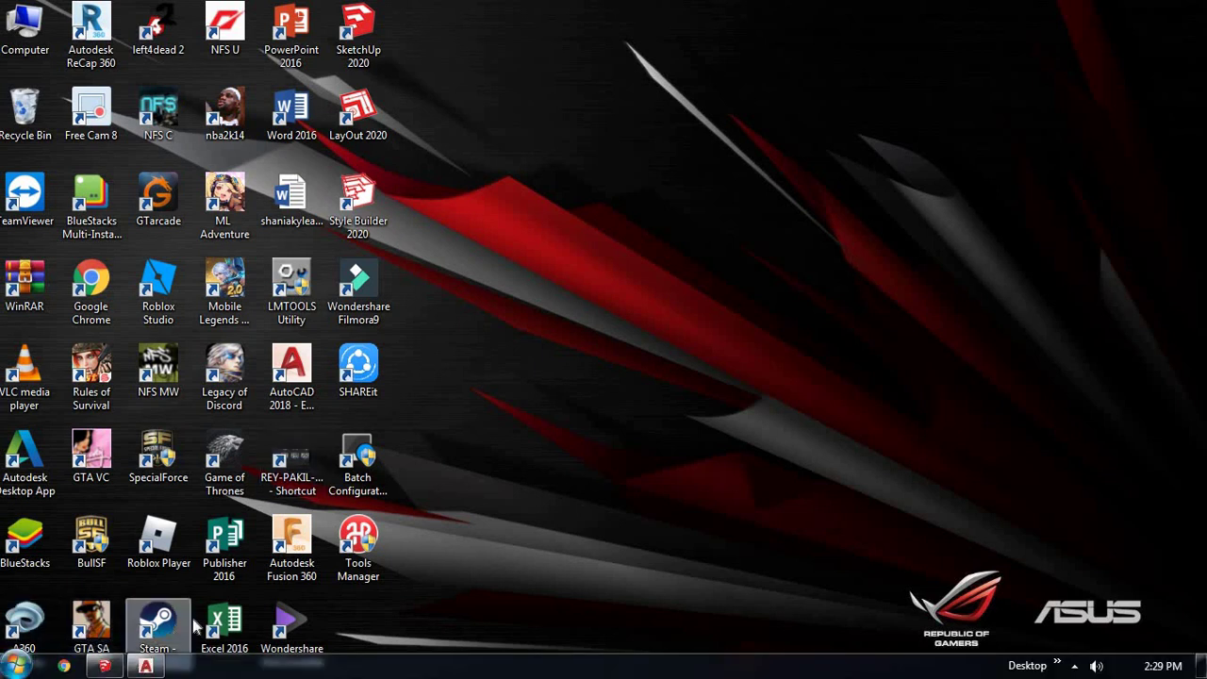